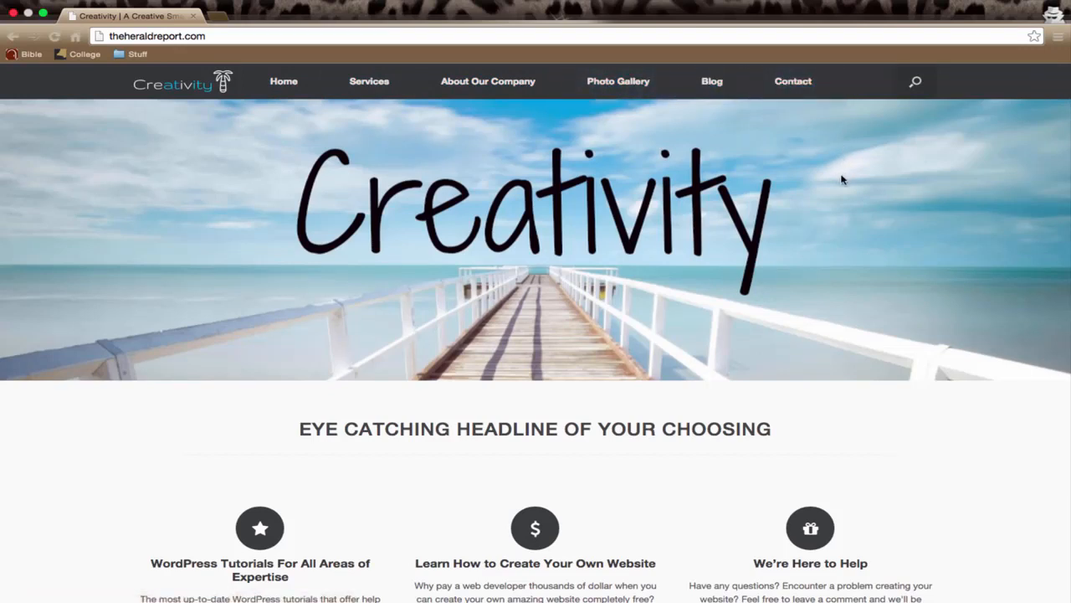
Examine the Creativity home page from its banner and feature sections to the footer, and return to its beginning
scroll(578, 219, "down", 5)
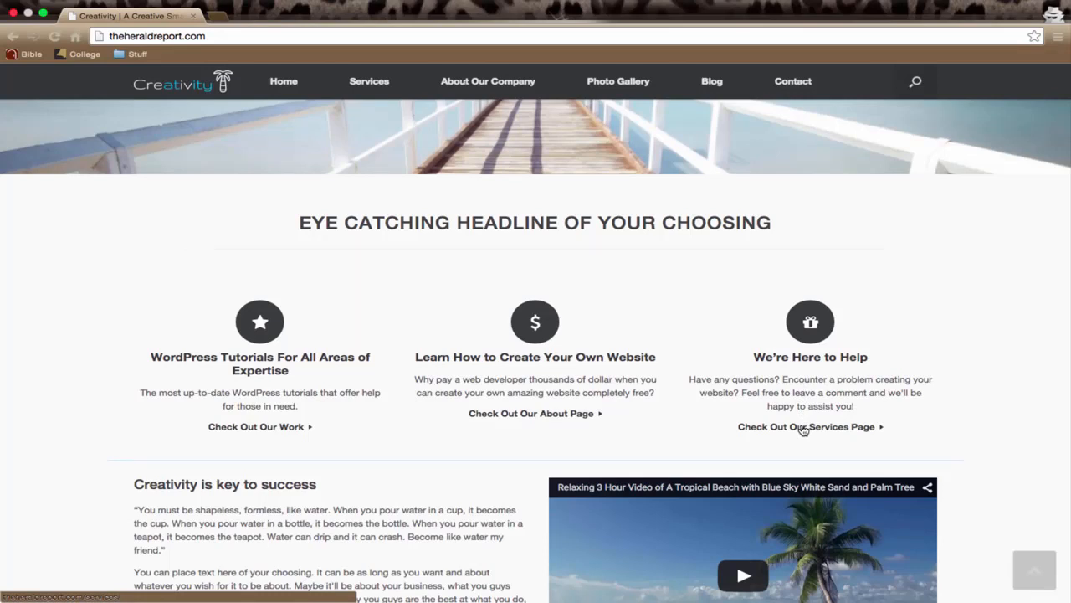
scroll(802, 429, "down", 2)
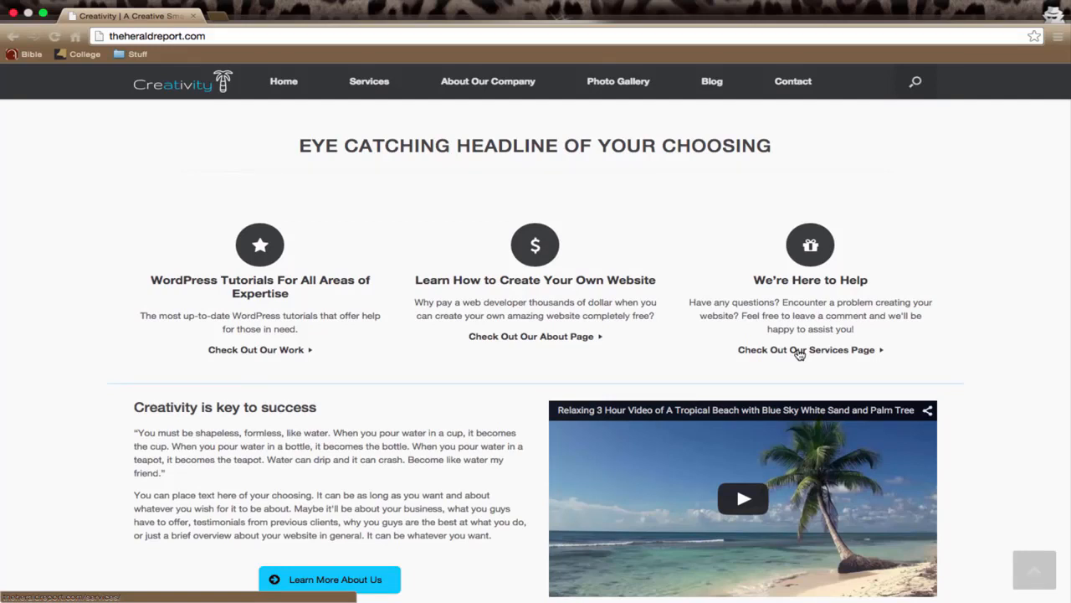
scroll(801, 354, "up", 1)
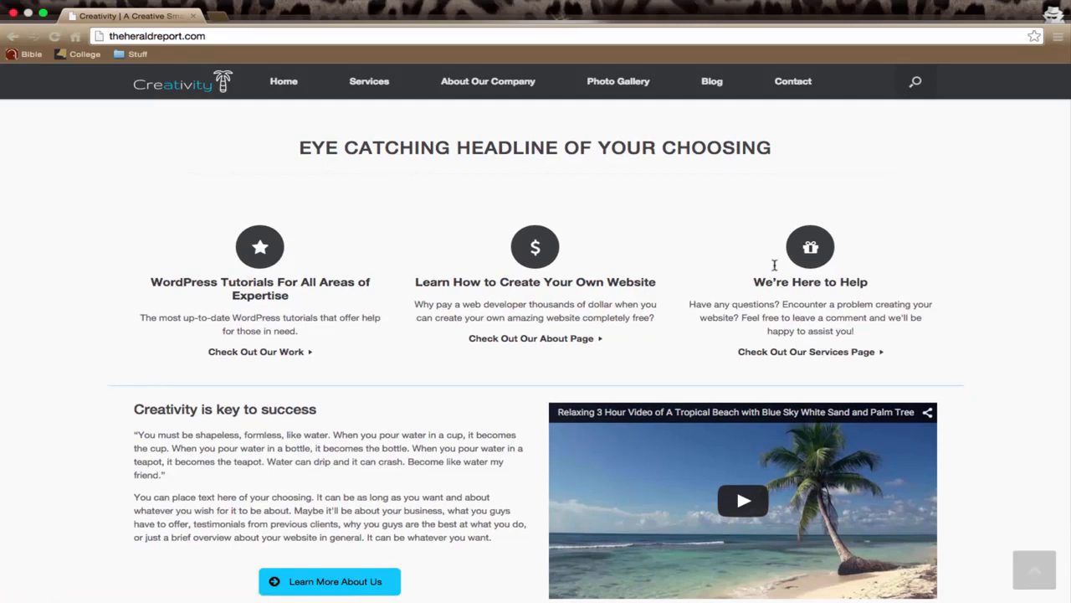
scroll(407, 413, "down", 2)
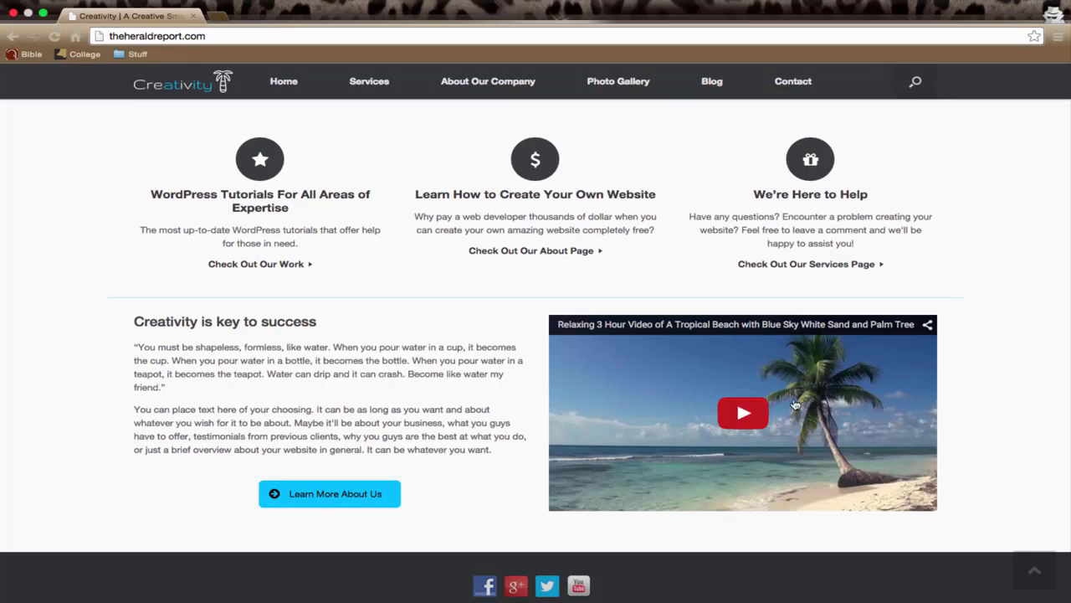
scroll(710, 452, "down", 1)
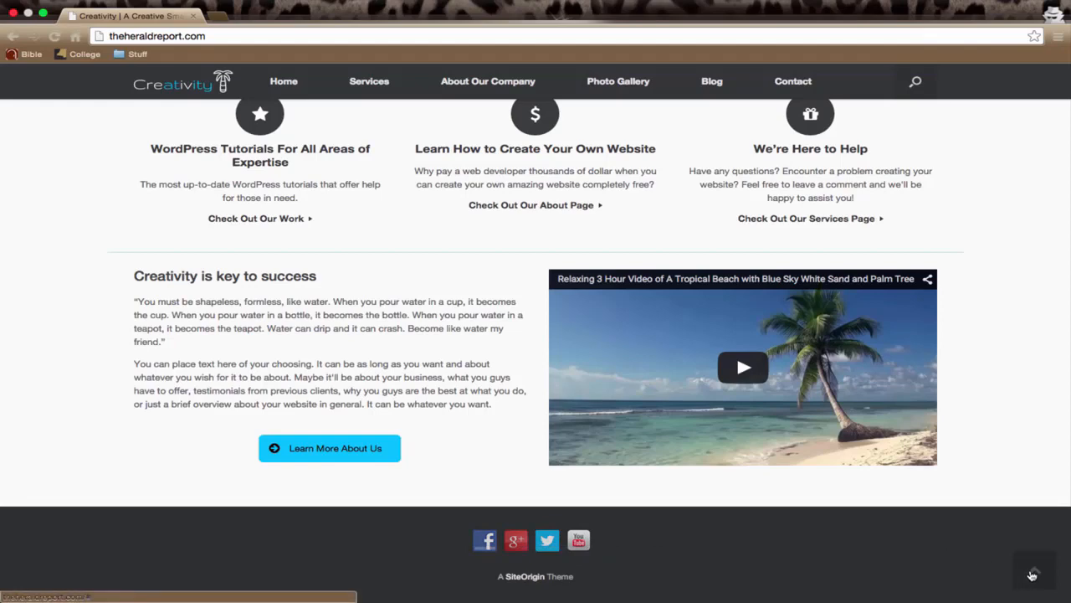
left_click(1032, 575)
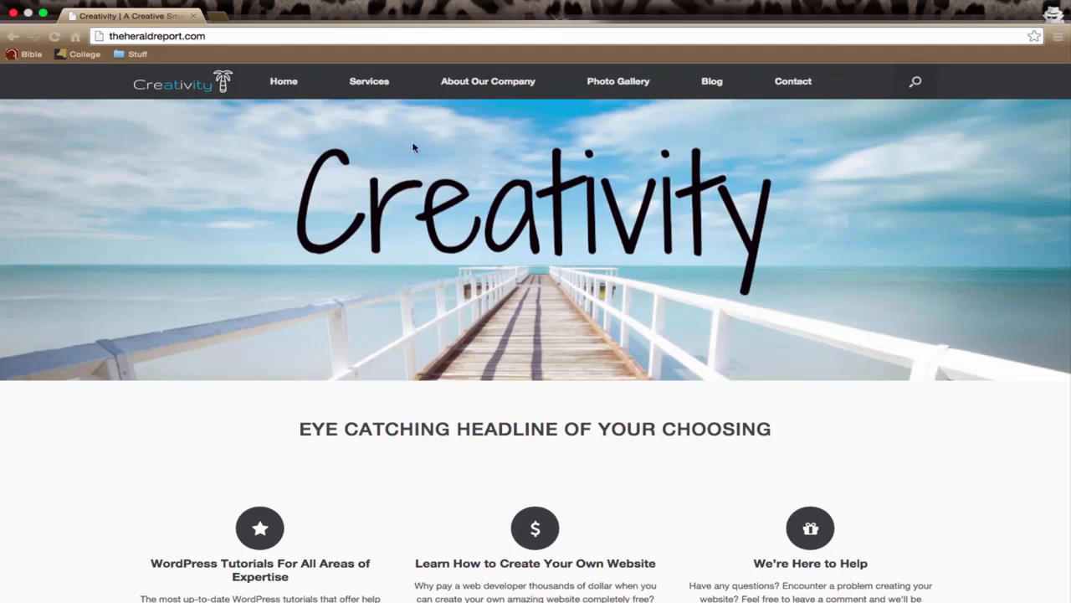
View the site's Services page and its About Our Company page
left_click(372, 82)
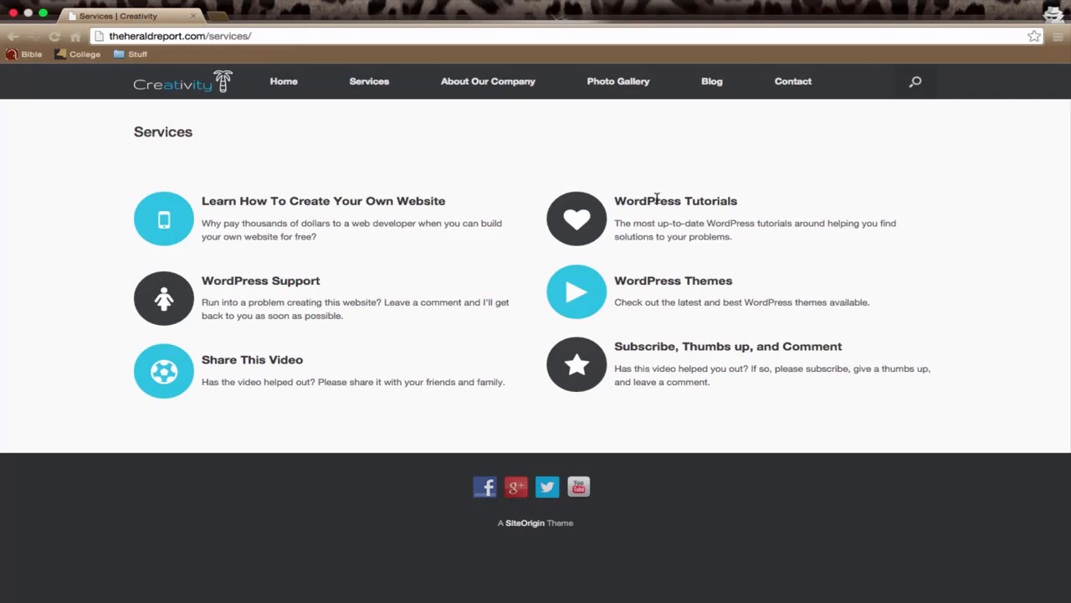
left_click(477, 90)
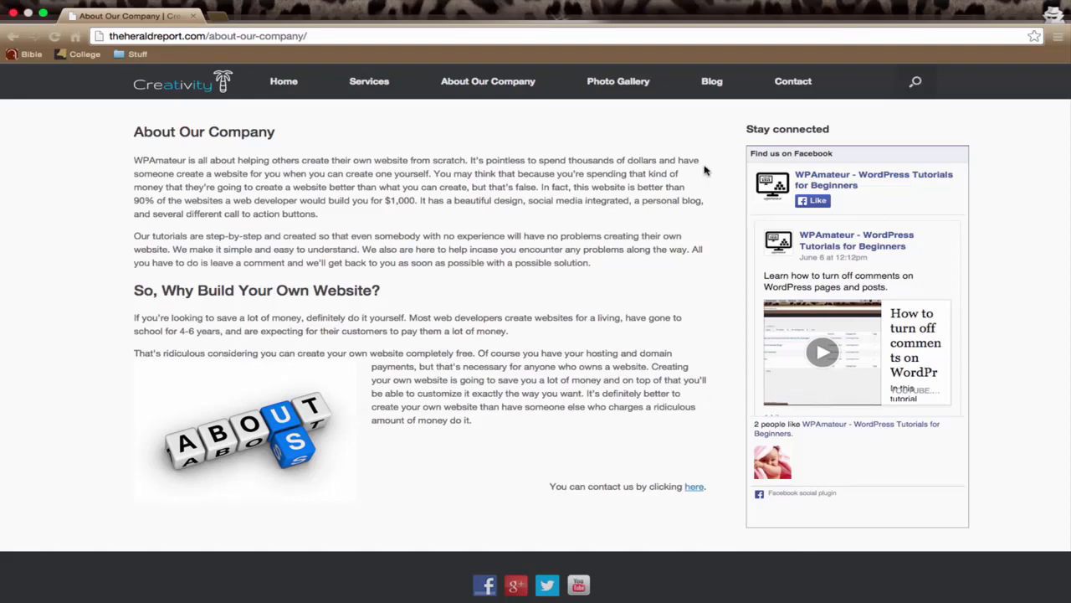
Browse the Photo Gallery's enlarged images from the first through the ninth, and close the image viewer
left_click(614, 84)
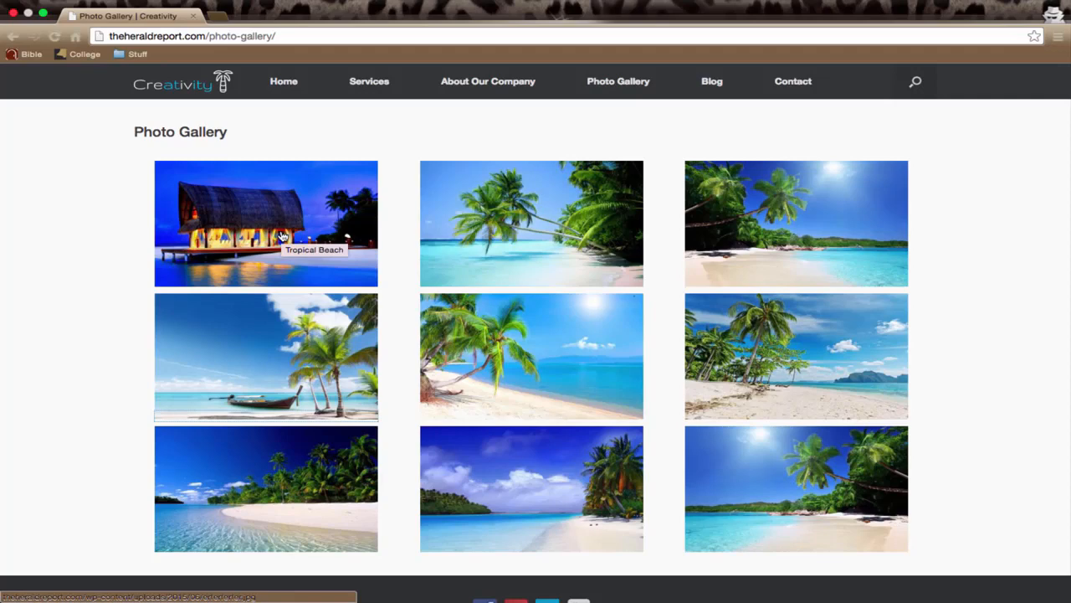
left_click(227, 238)
left_click(510, 312)
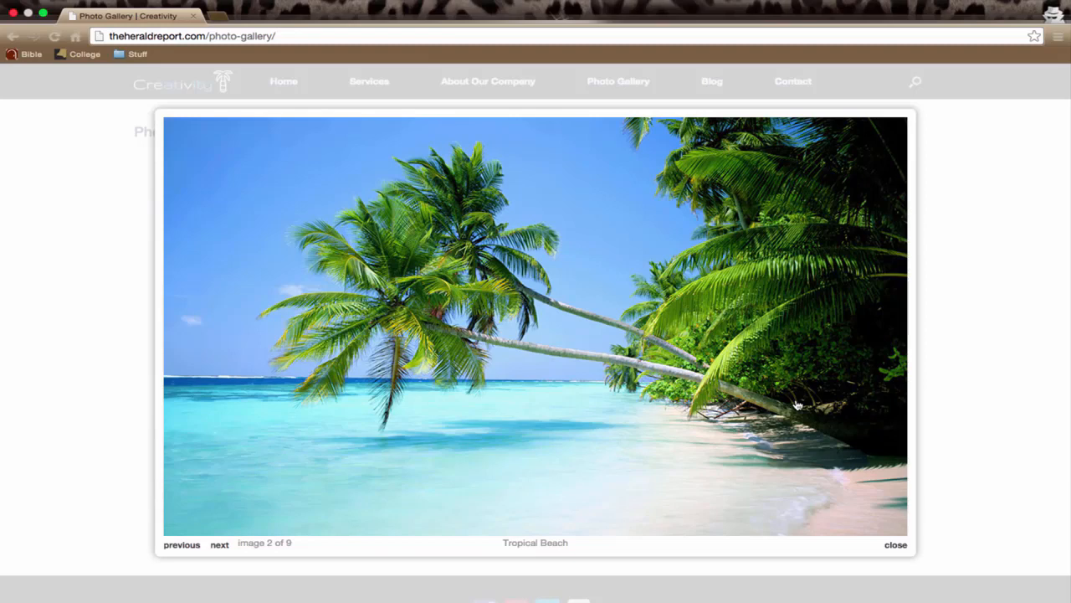
key("Right")
key("Right")
key("Right")
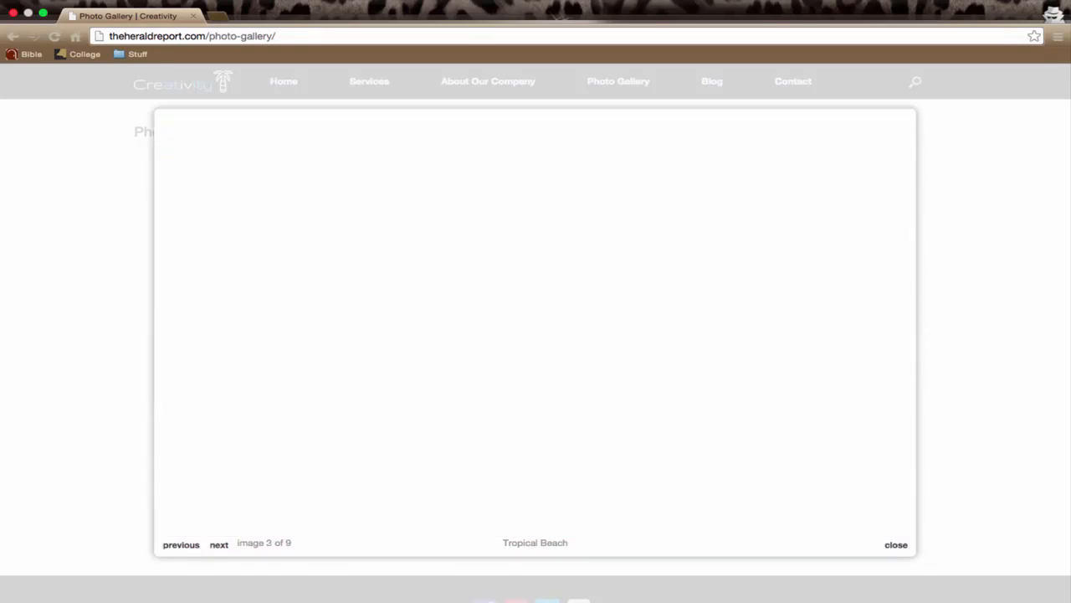
key("Right")
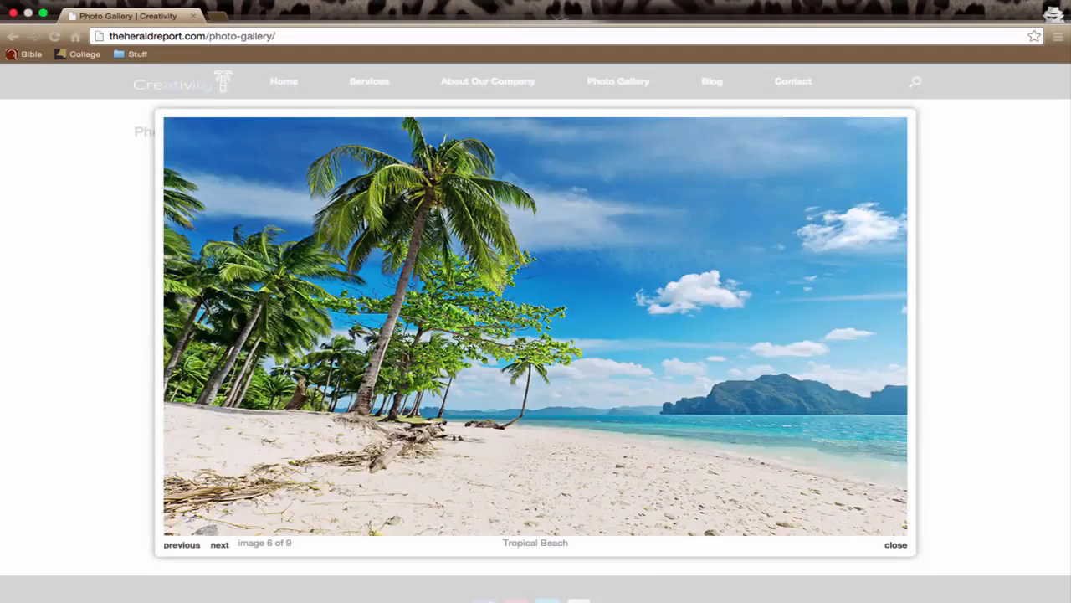
key("Right")
key("Right")
key("Right")
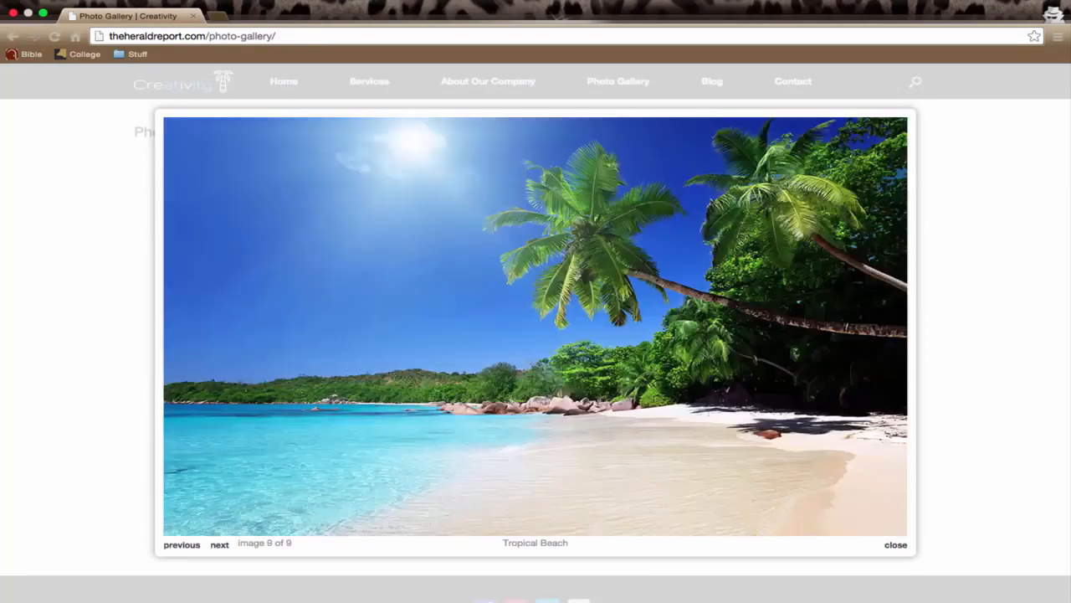
left_click(978, 353)
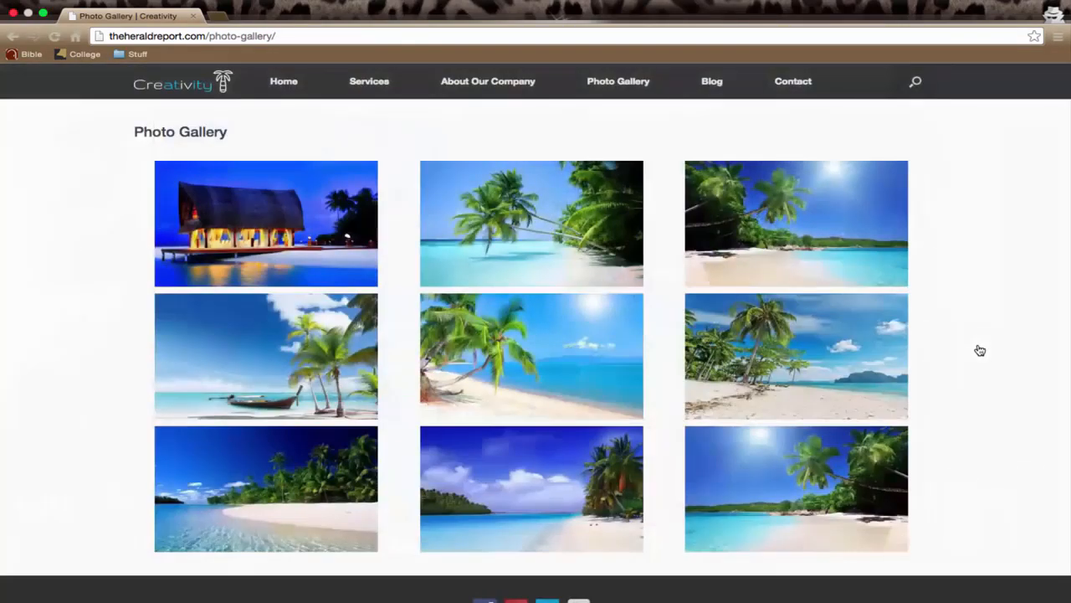
Look over the Blog page, revisit the home page's sections, and return to the Blog page
left_click(712, 84)
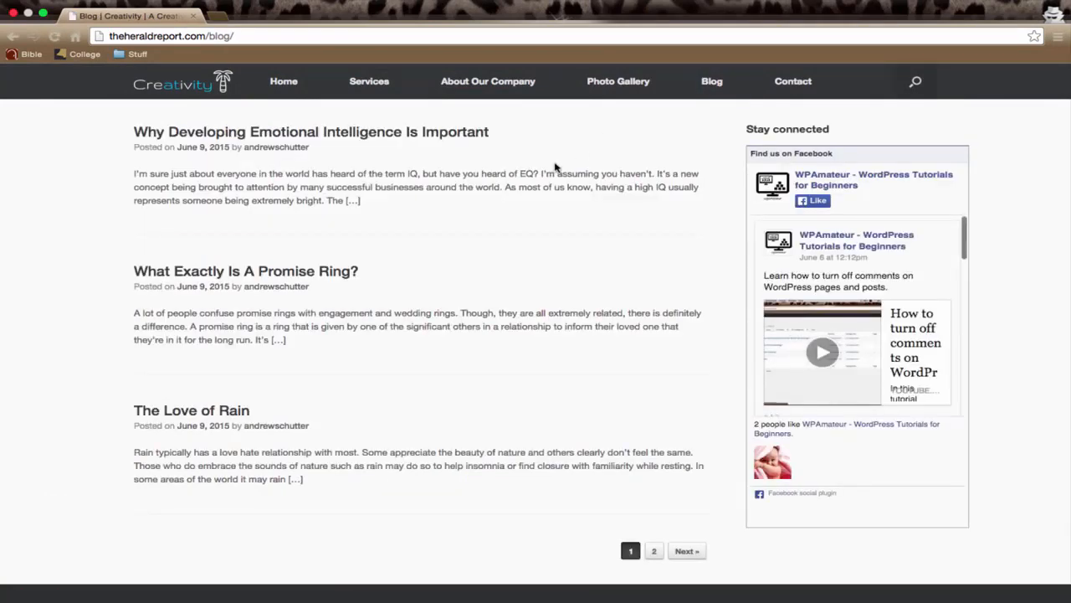
left_click(284, 84)
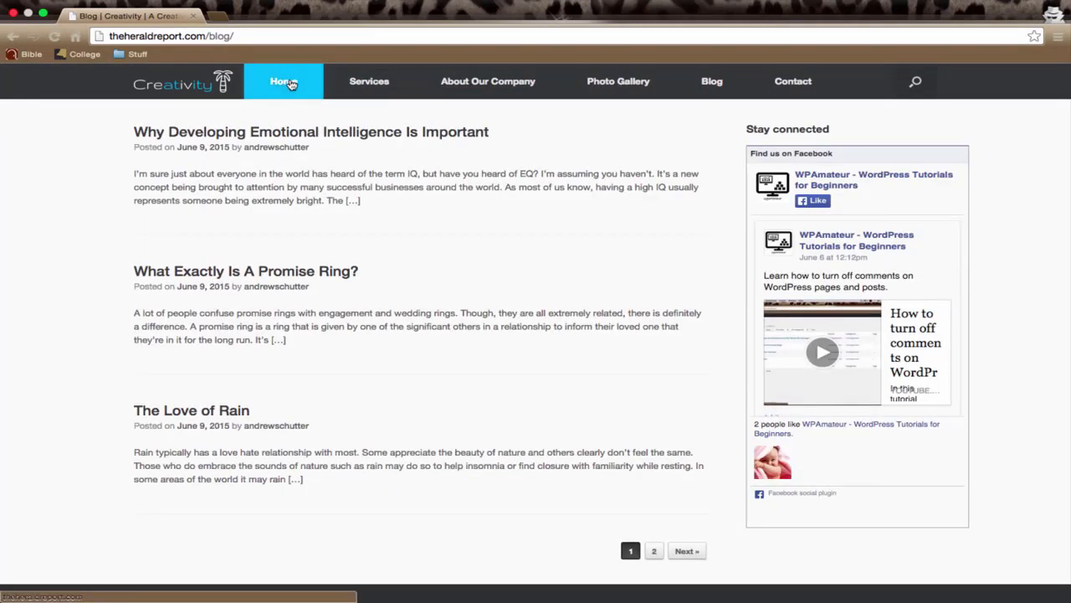
scroll(422, 285, "down", 3)
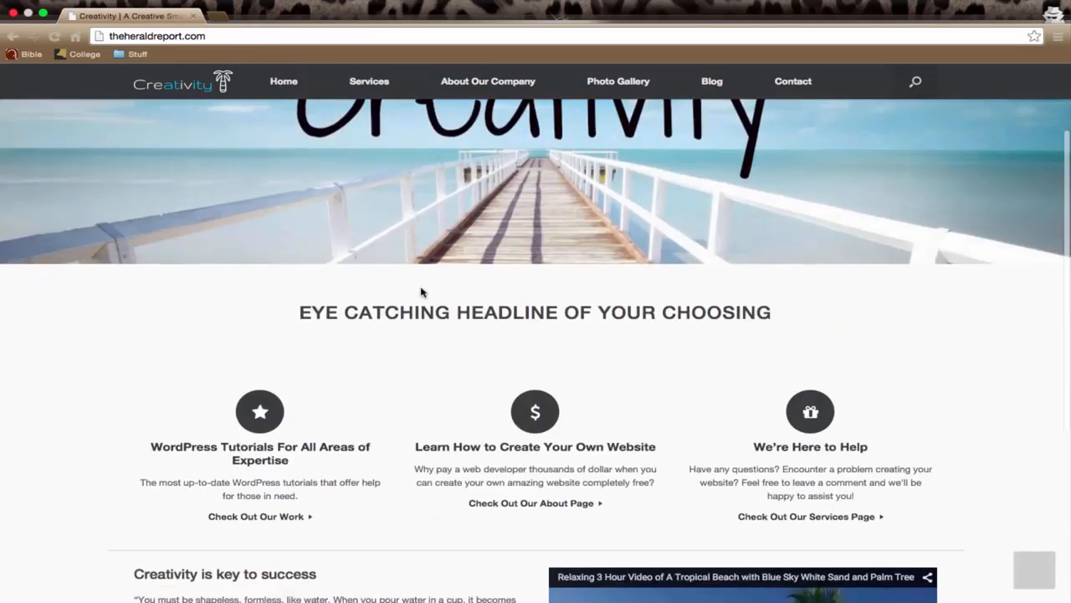
scroll(421, 291, "up", 5)
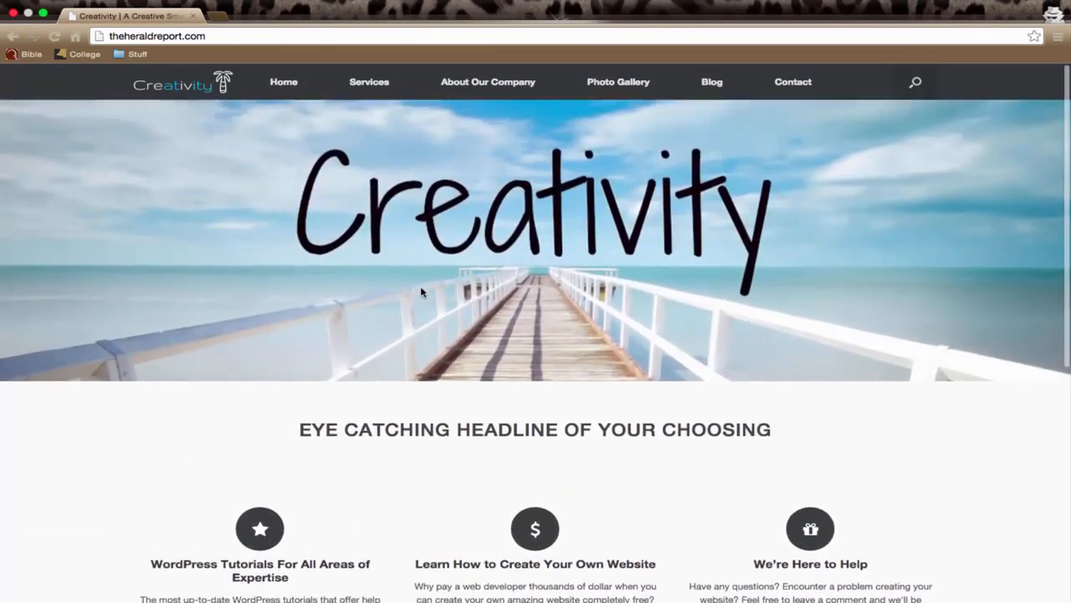
left_click(711, 87)
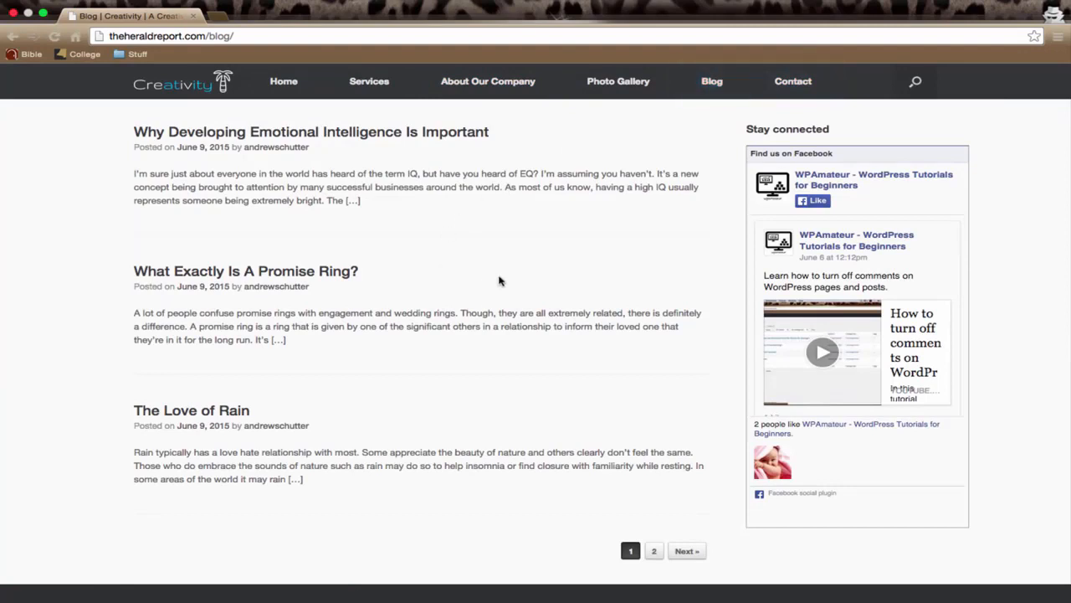
Fill in the Contact page's form with the sender's name and e-mail, subject Hey and message Hello, without sending it
left_click(793, 82)
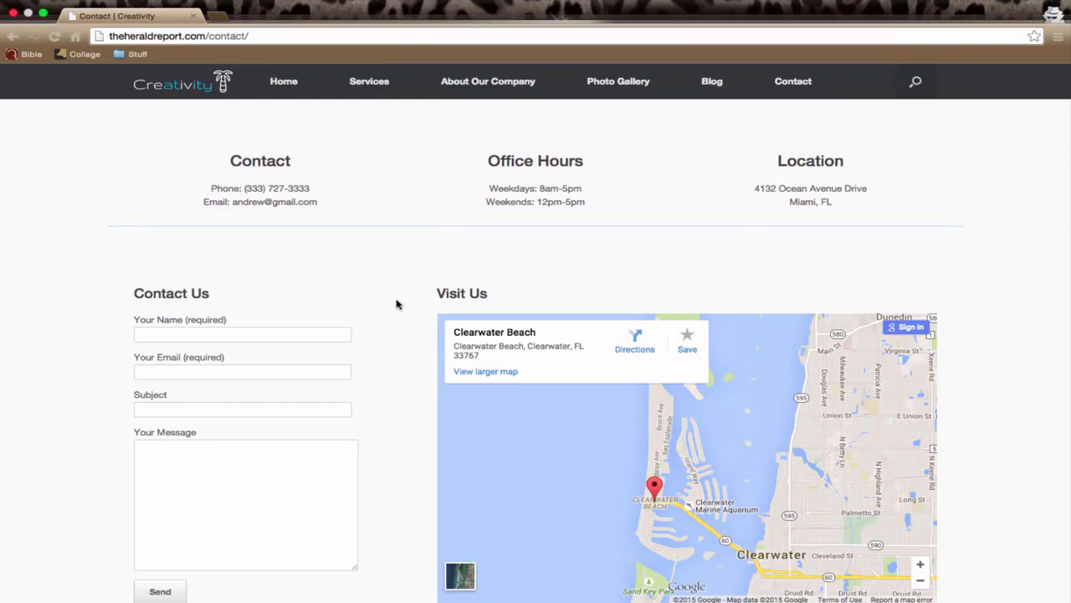
scroll(399, 303, "down", 3)
left_click(163, 216)
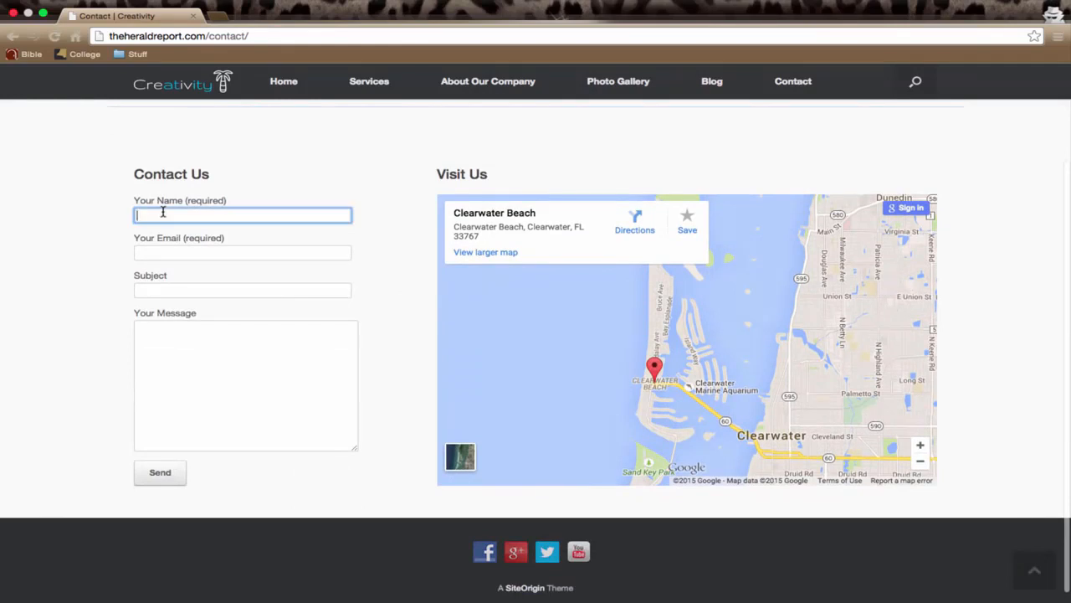
type("andrew")
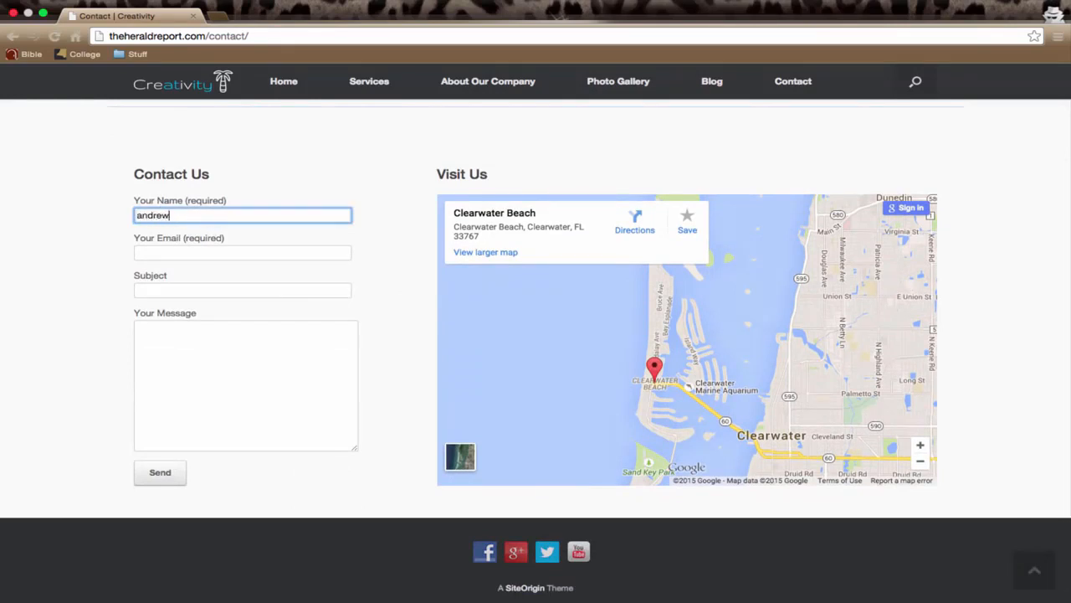
key("Tab")
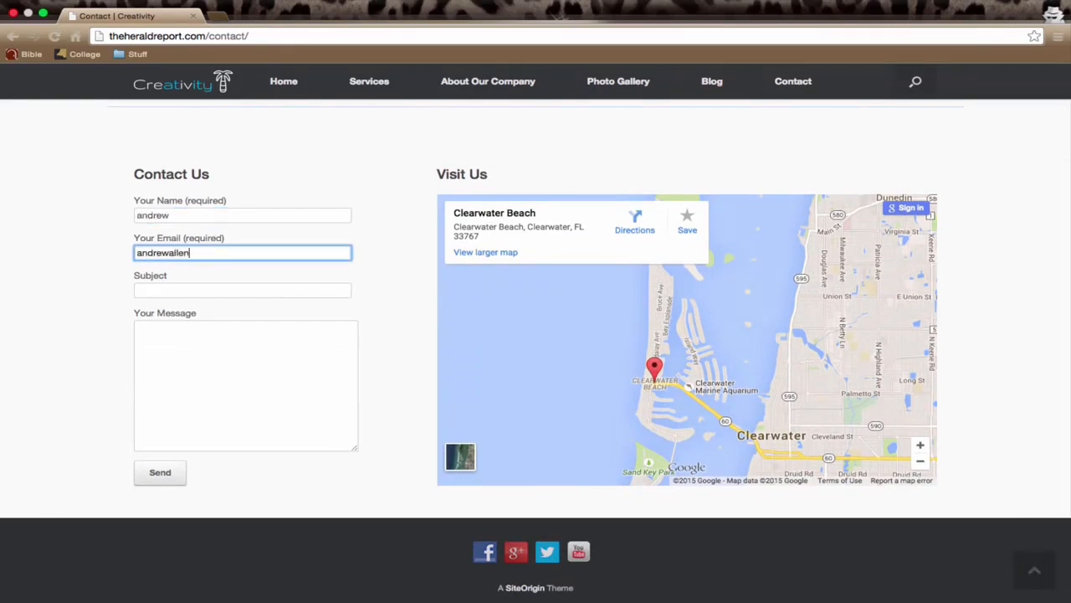
key("Tab")
type("Hey")
key("Tab")
type("Hel")
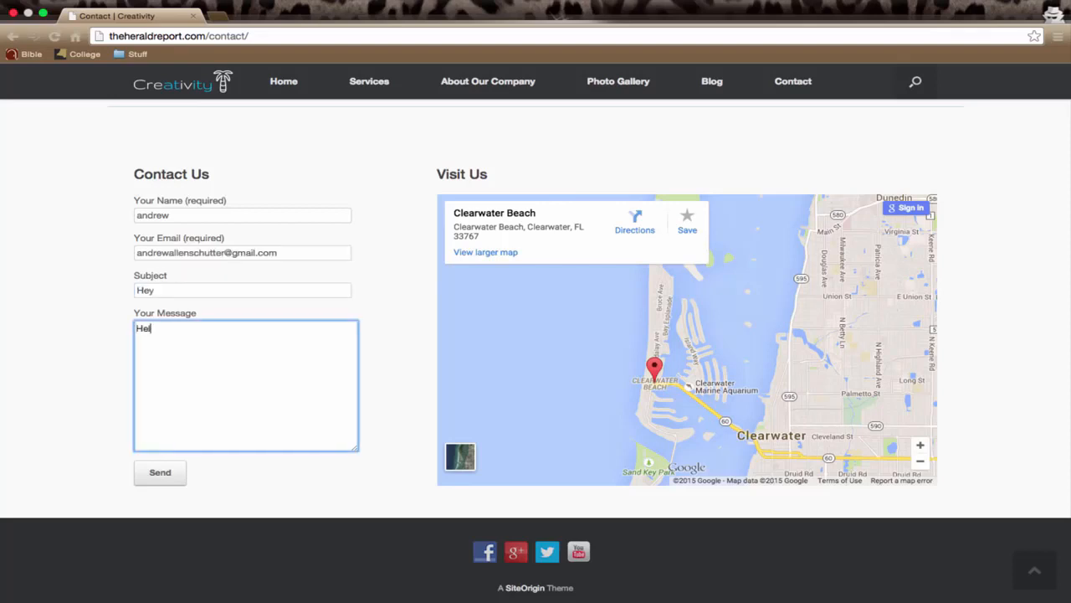
type("lo")
scroll(967, 367, "up", 3)
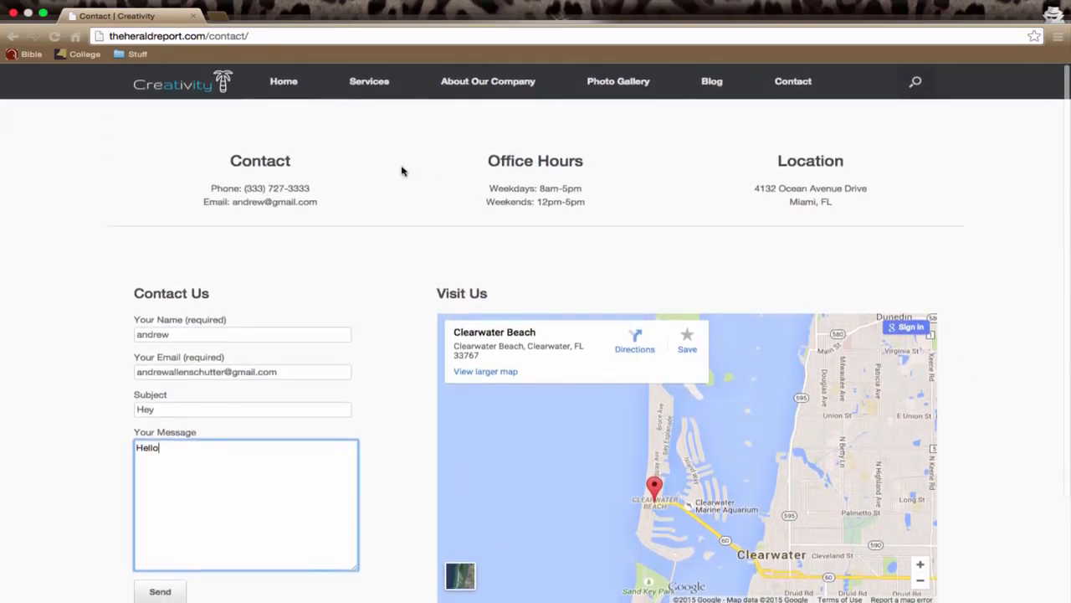
Return to the site's home page and look through its feature, text and video sections again
left_click(295, 82)
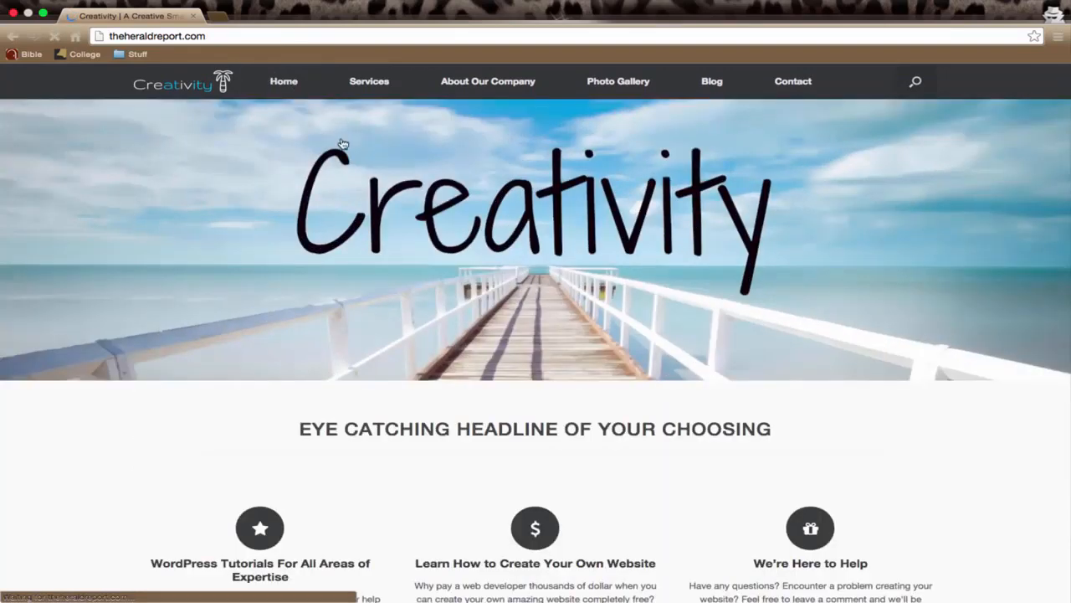
scroll(376, 213, "down", 3)
scroll(375, 213, "down", 5)
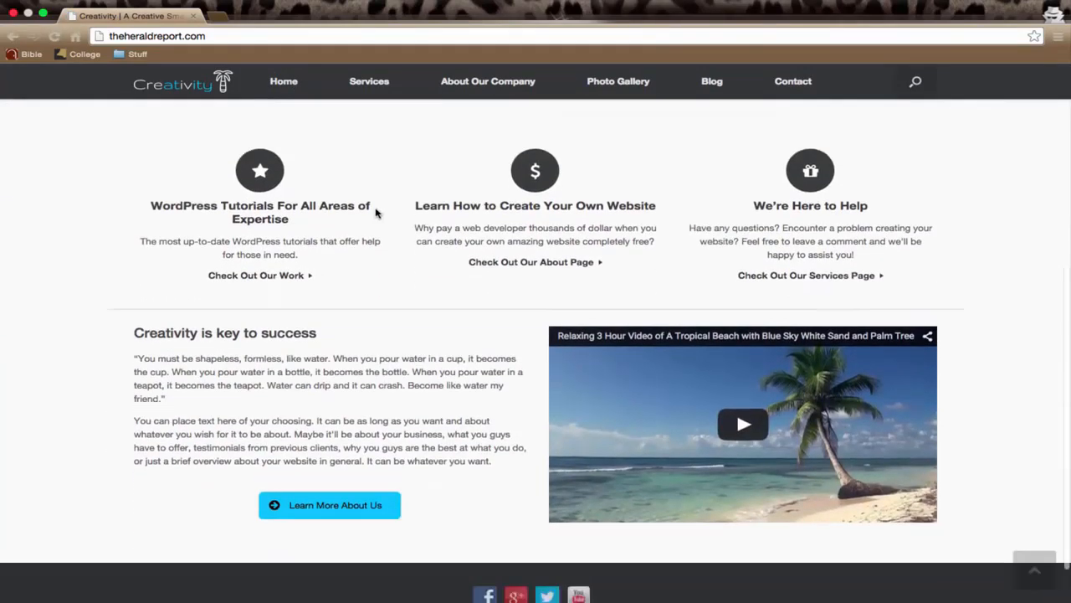
scroll(376, 214, "up", 5)
scroll(376, 214, "up", 2)
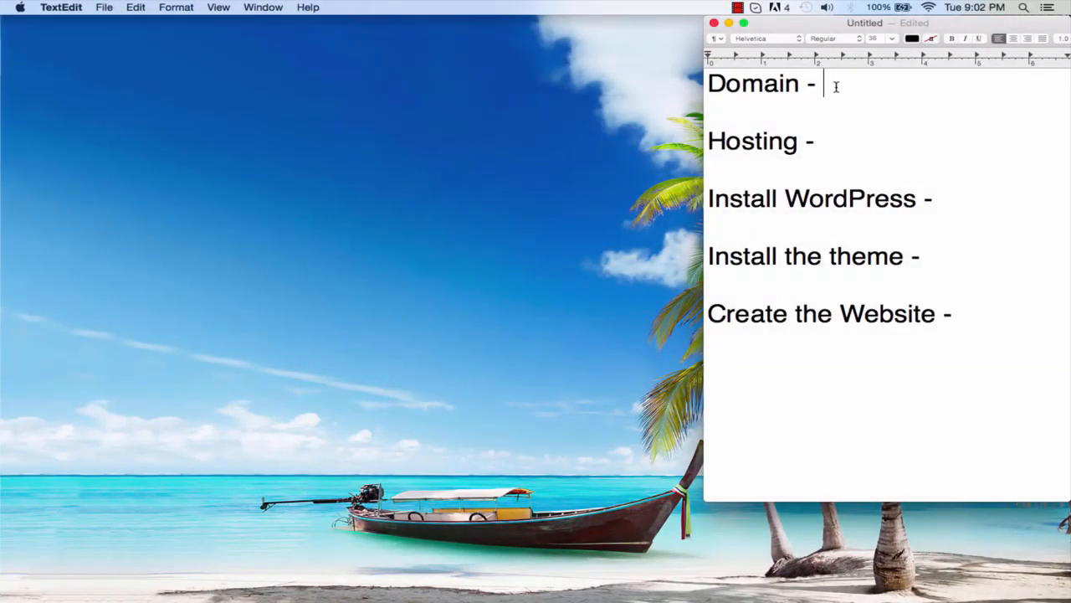
In the TextEdit cost list, enter $12.95/Year as the Domain price
left_click(725, 86)
left_click(832, 85)
type("$12")
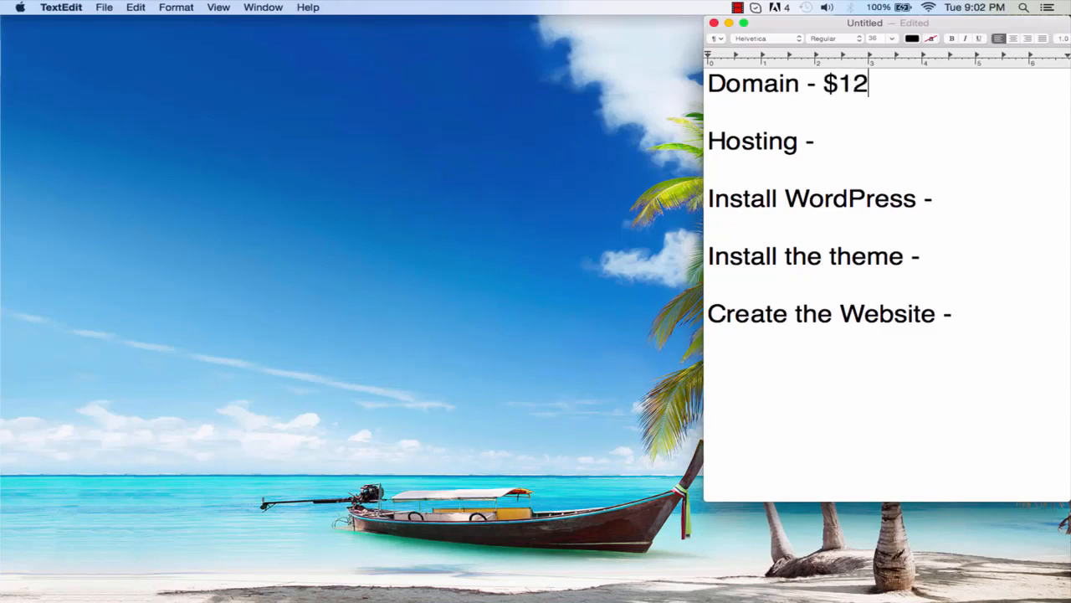
type(".95/Year")
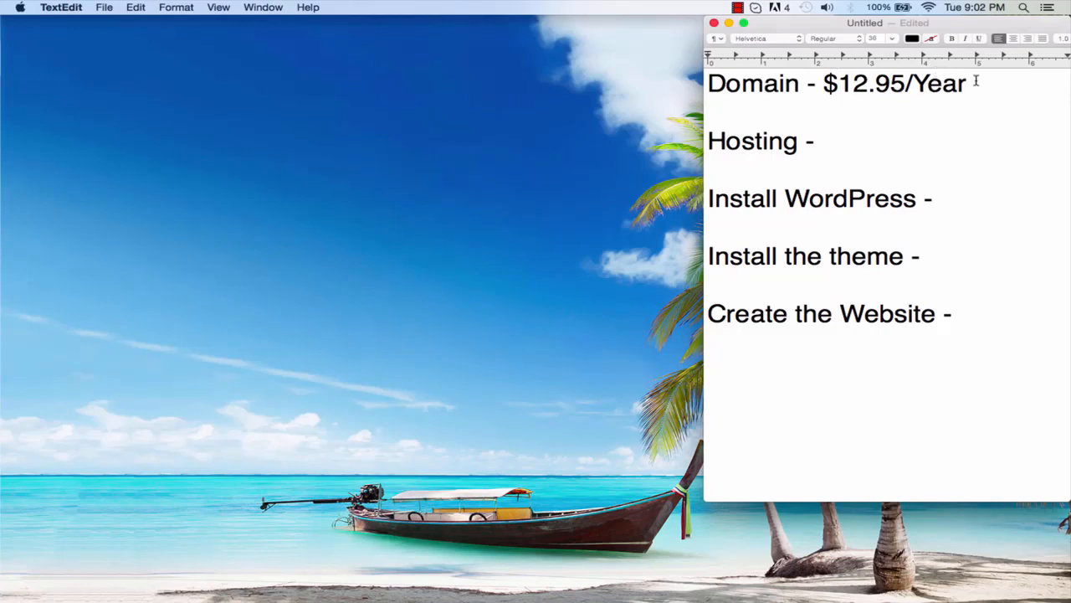
Enter $7/Month as the price on the Hosting line
left_click(818, 142)
type("$7/Month")
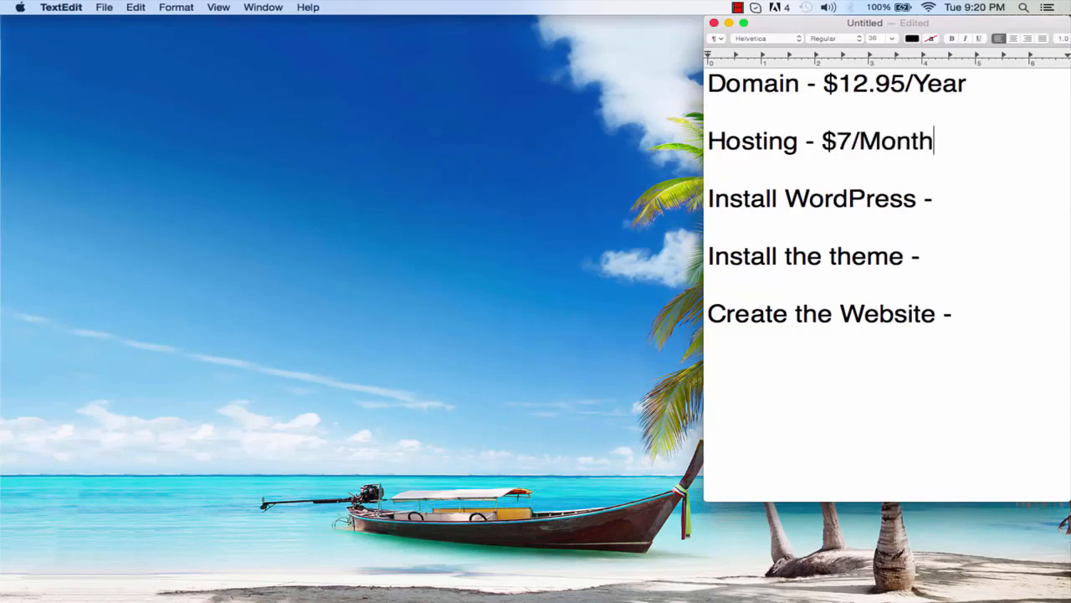
Change the Hosting line's amount to $0.01 per month
left_click(852, 140)
key("BackSpace")
type("0.01")
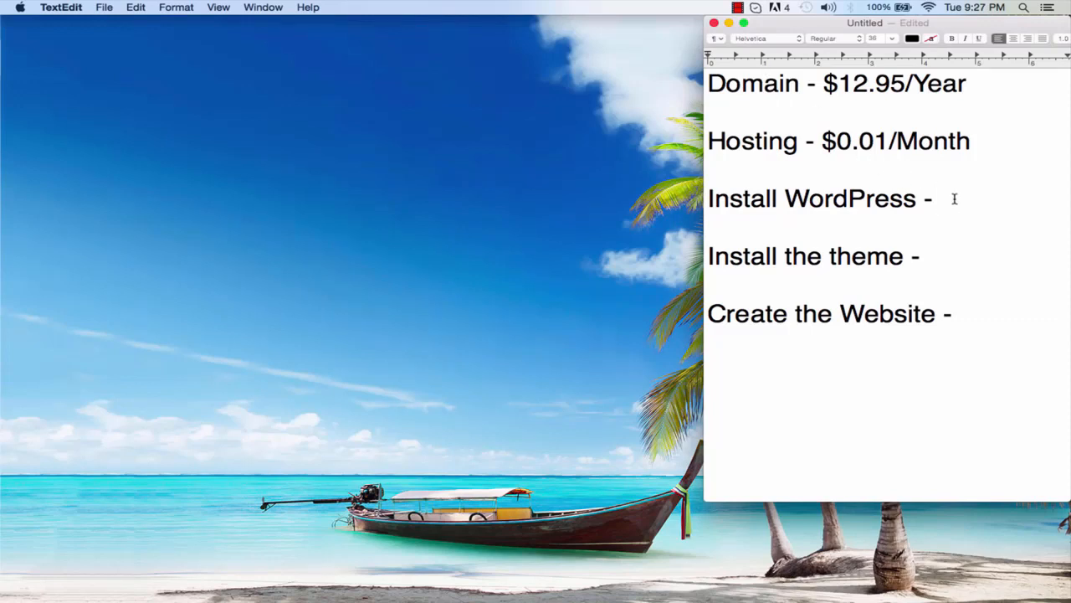
Mark the Install WordPress, Install the theme and Create the Website lines as FREE
type("FREE")
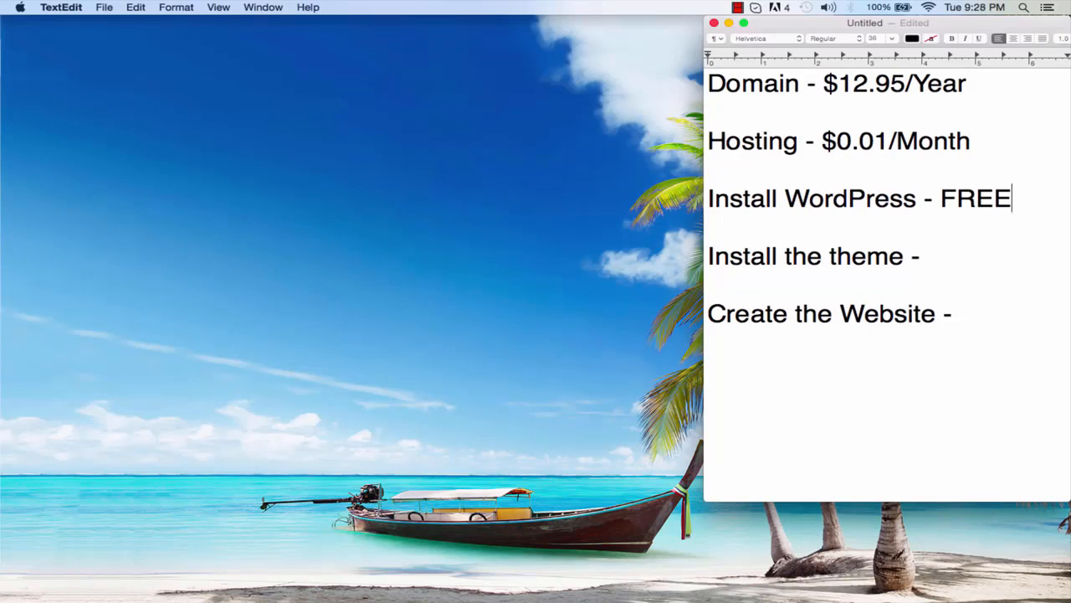
left_click(949, 255)
type("FREE")
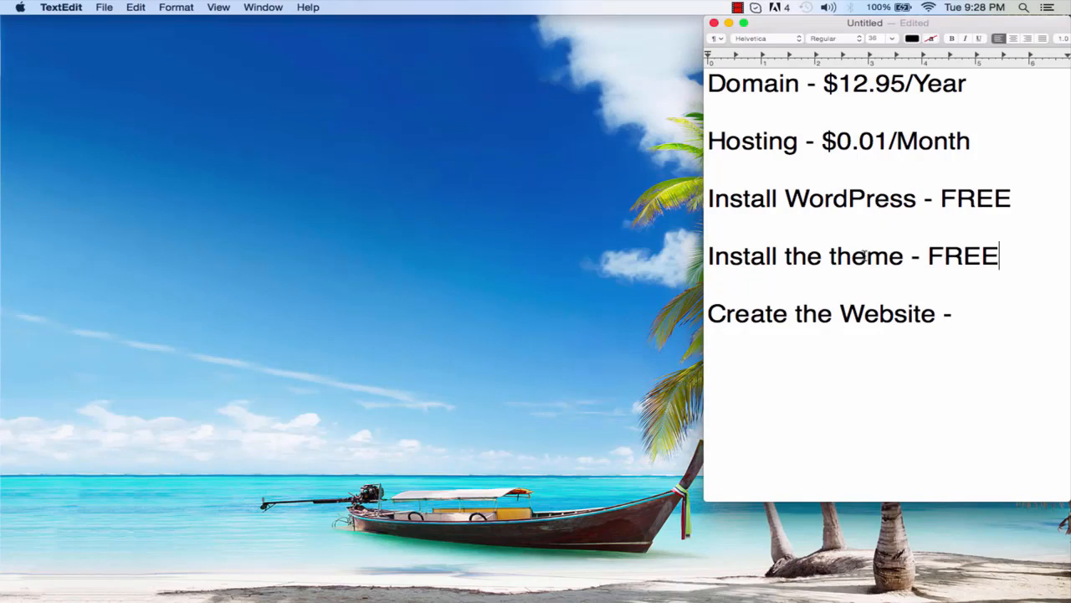
left_click(995, 314)
type("FREE")
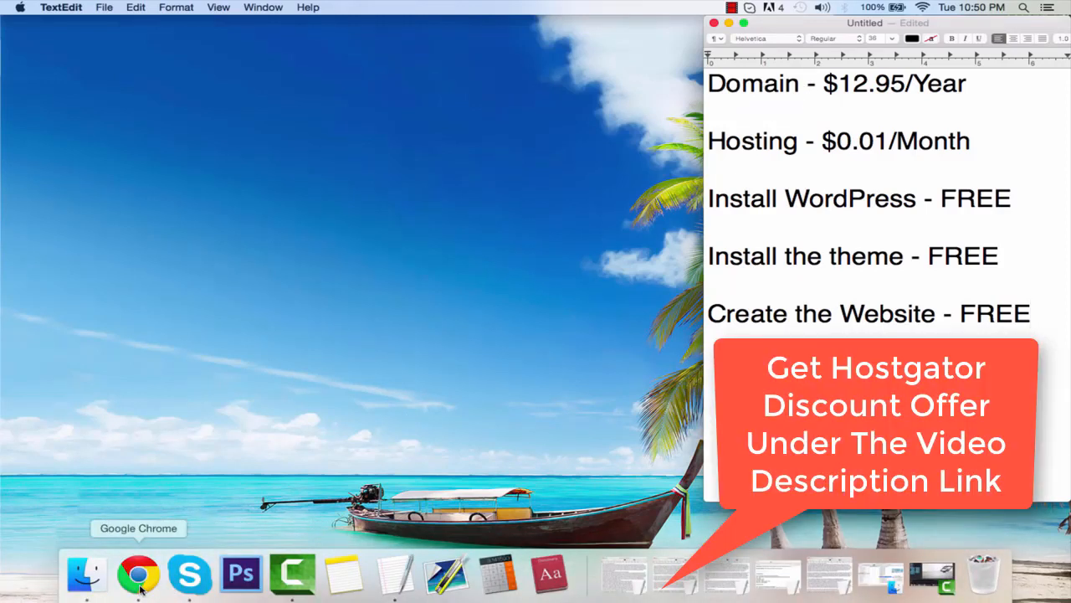
Switch to Chrome, open hostgator.com and go to the web hosting plans page
left_click(140, 590)
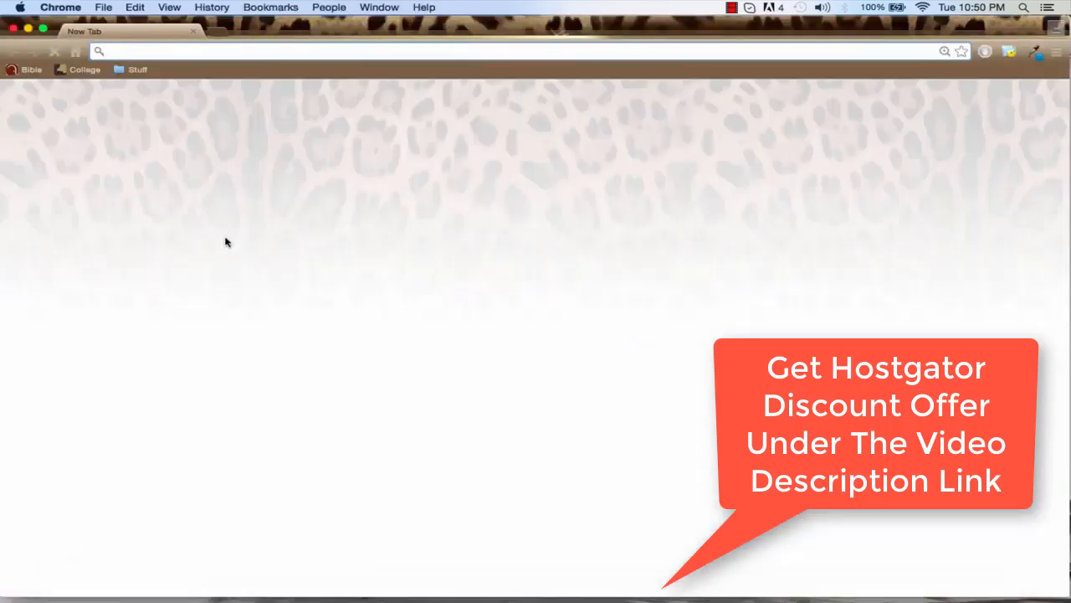
type("hos")
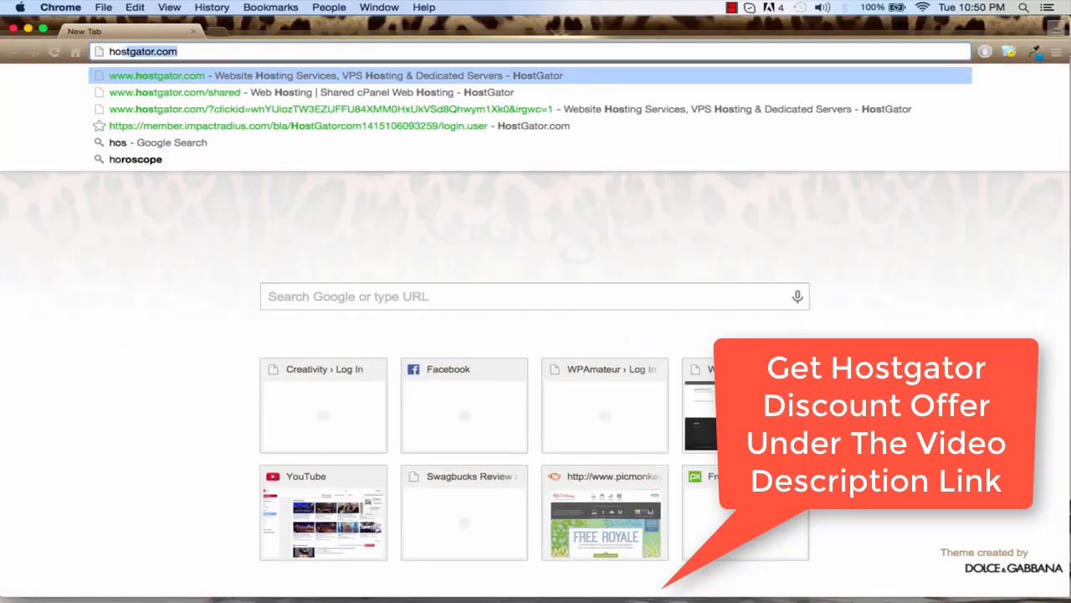
type("tgat")
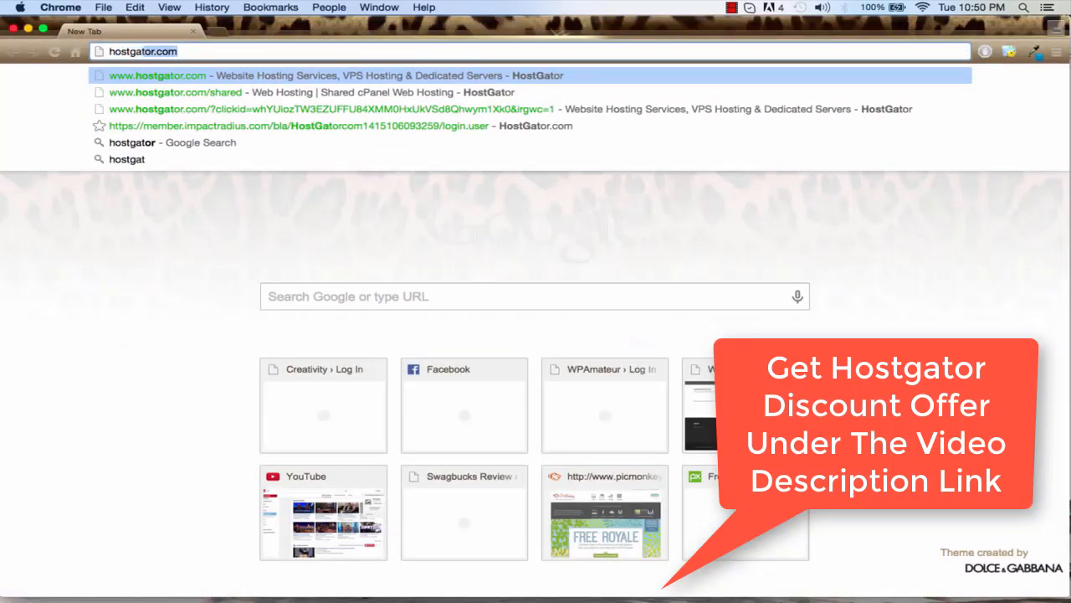
type("or.com")
key("Return")
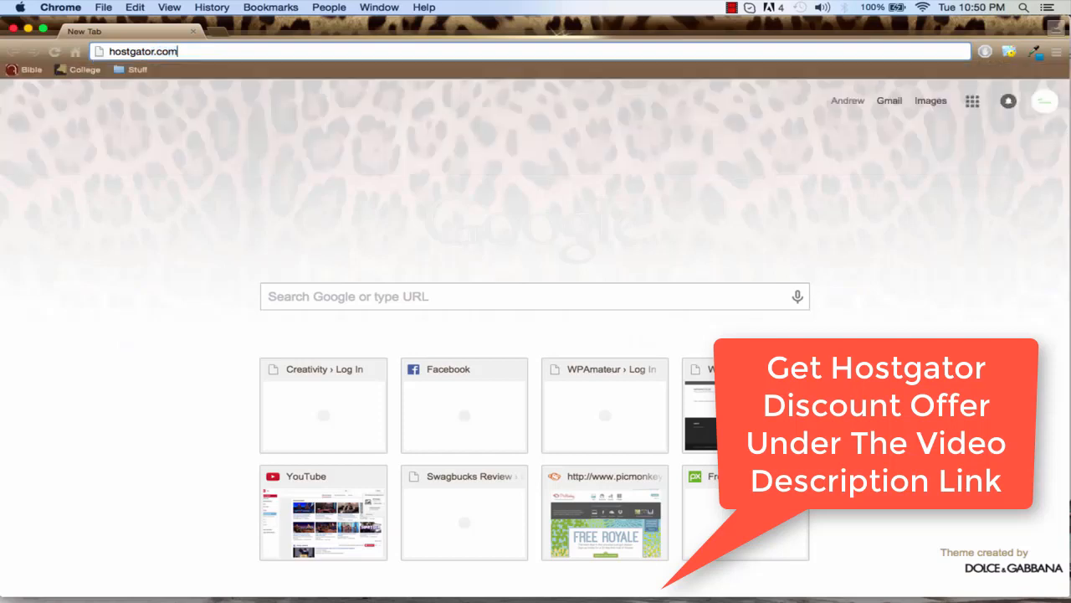
scroll(354, 302, "down", 2)
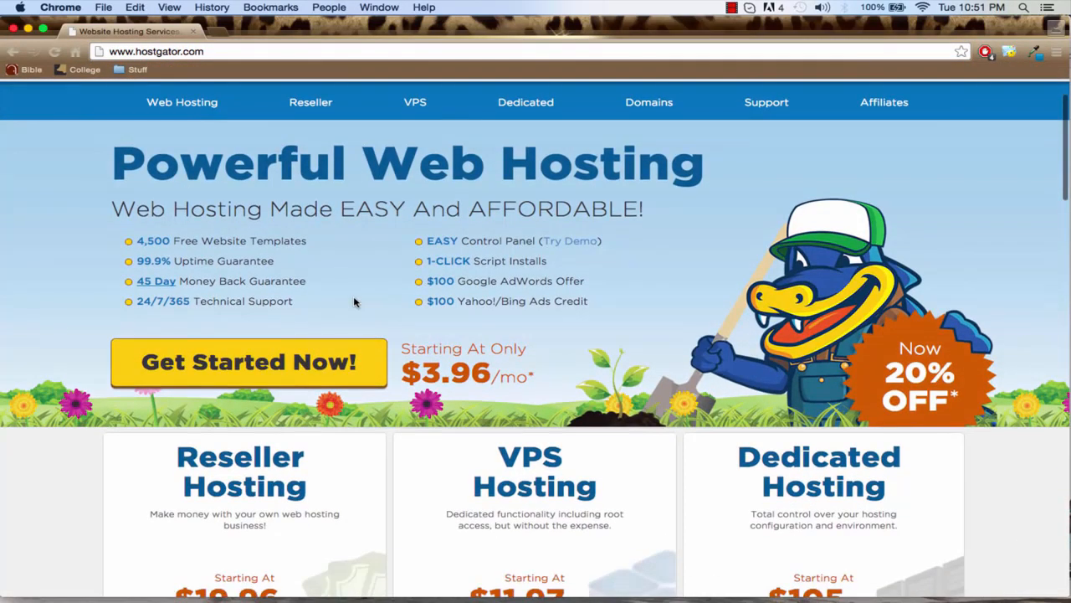
left_click(291, 370)
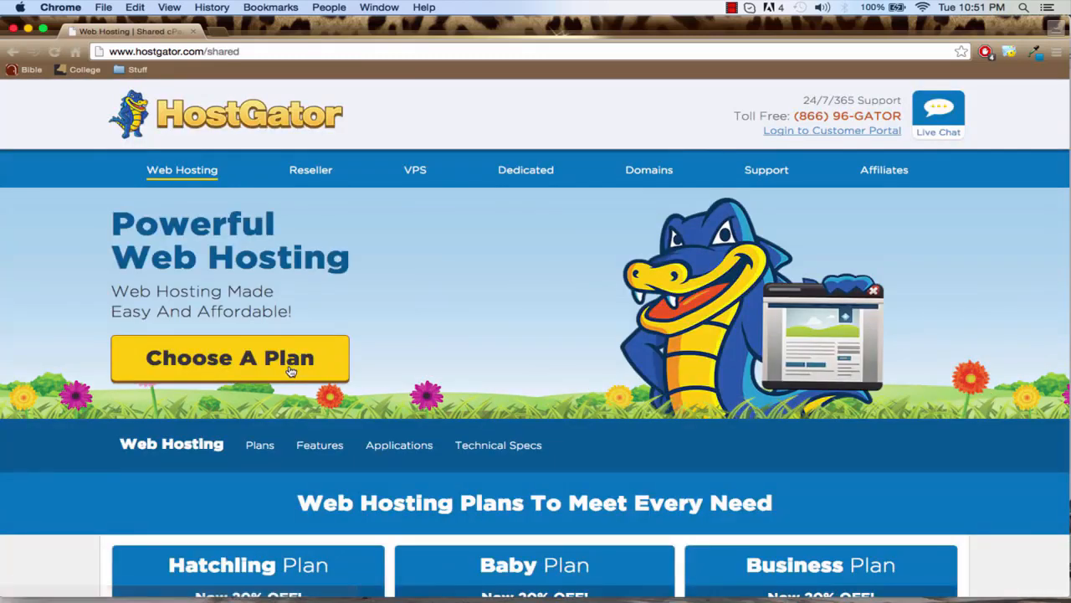
Choose the Monthly $7.16/mo billing option for the Hatchling plan and start its sign-up
scroll(407, 384, "down", 4)
scroll(407, 383, "down", 2)
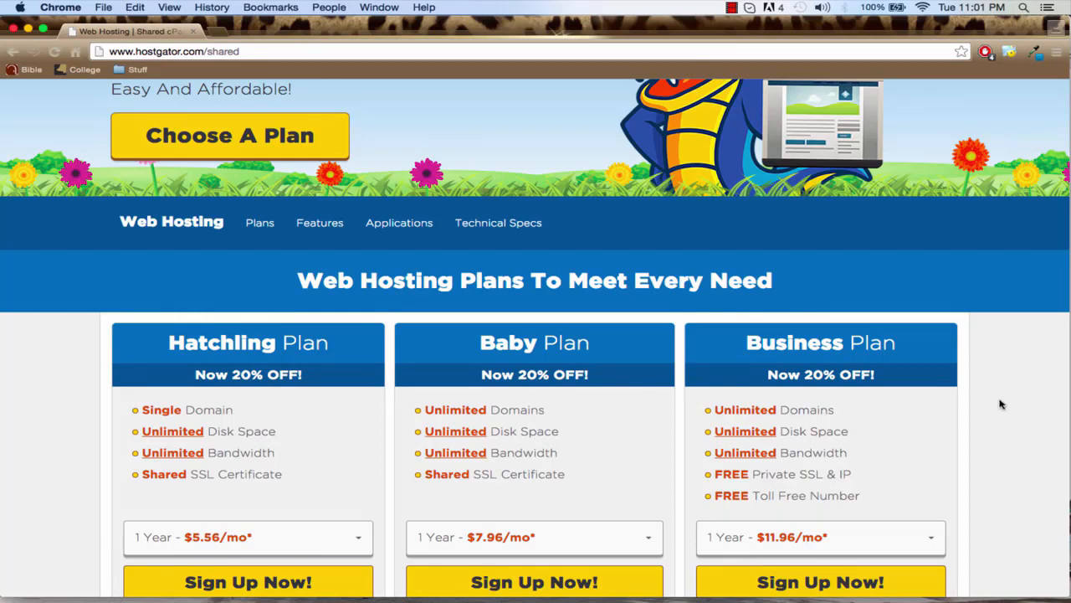
scroll(1002, 407, "down", 2)
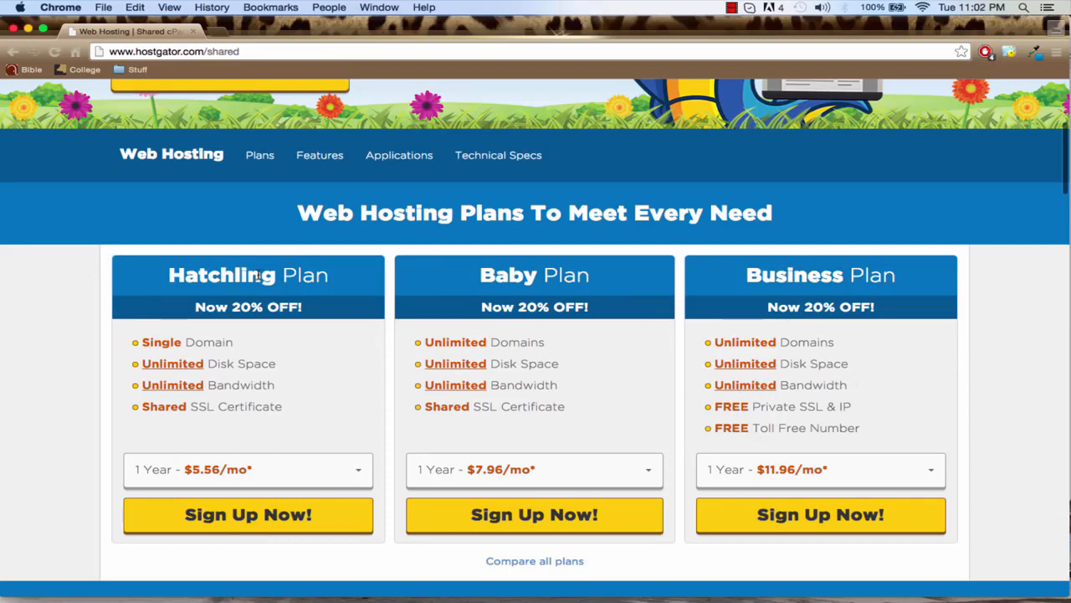
scroll(248, 368, "down", 1)
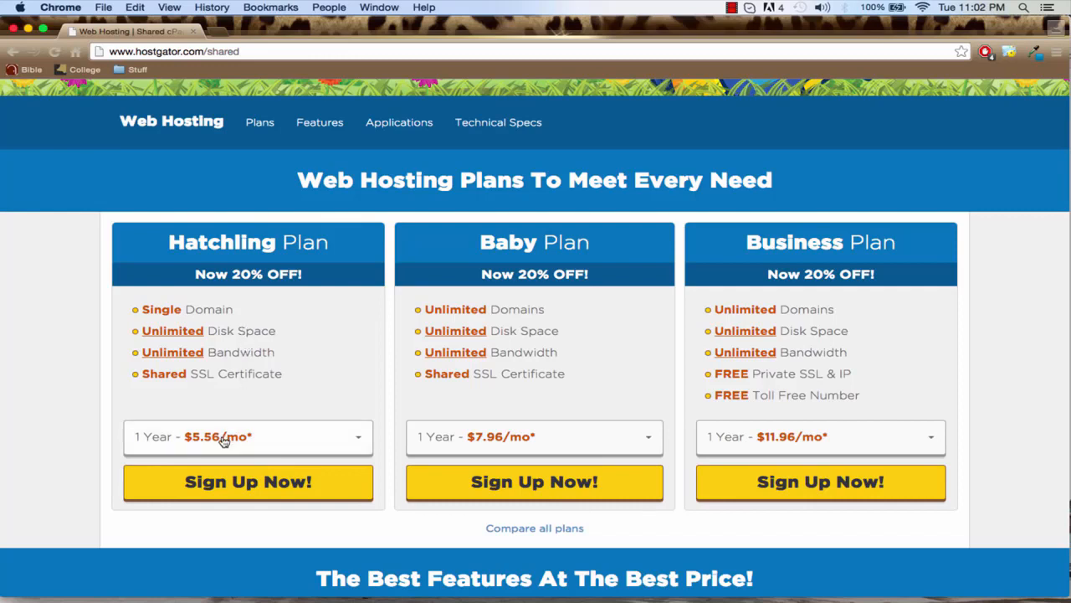
left_click(274, 442)
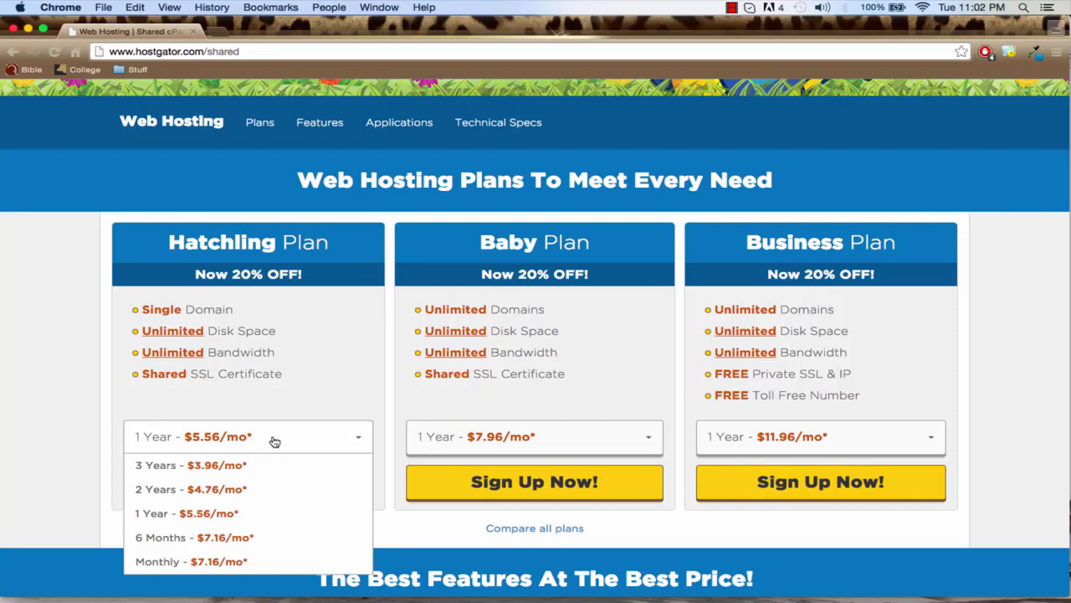
left_click(189, 562)
left_click(204, 490)
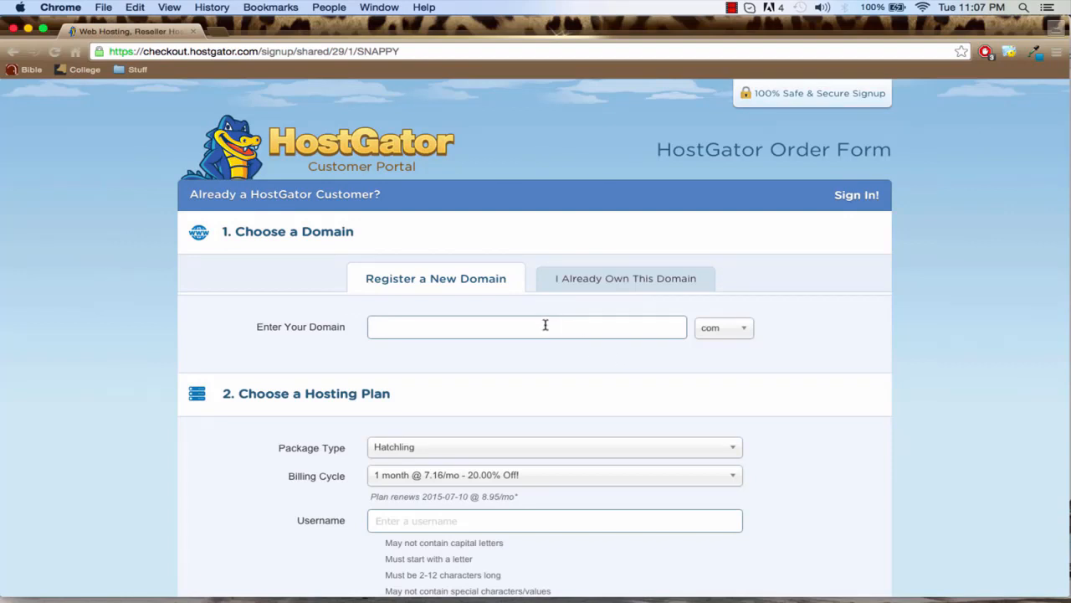
Enter creativitytutorial as the new .com domain and select Hatchling as the hosting package type
type("creativitytutorial")
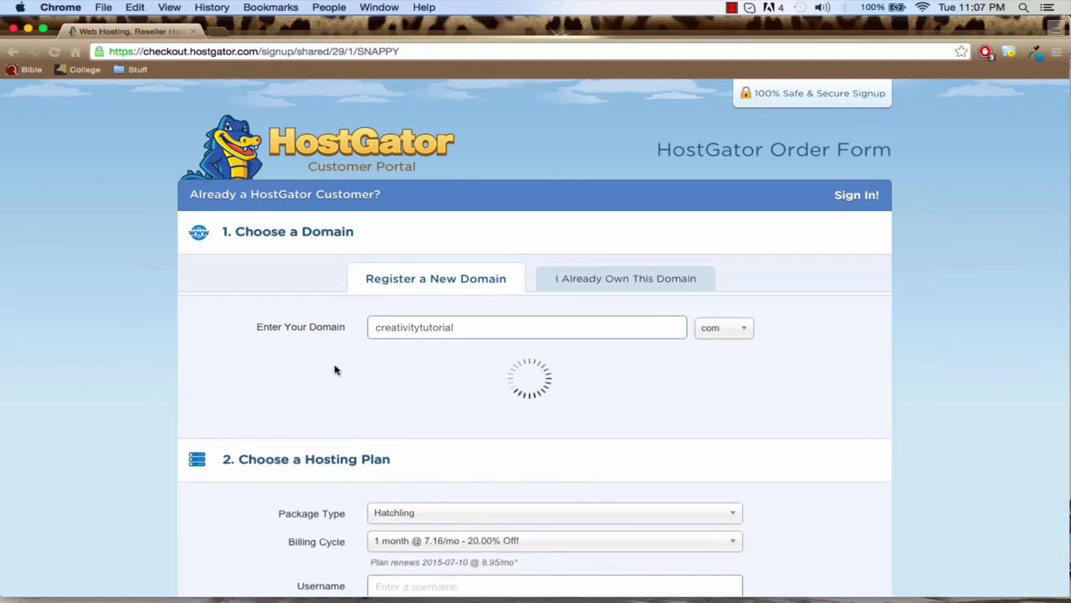
scroll(335, 368, "down", 10)
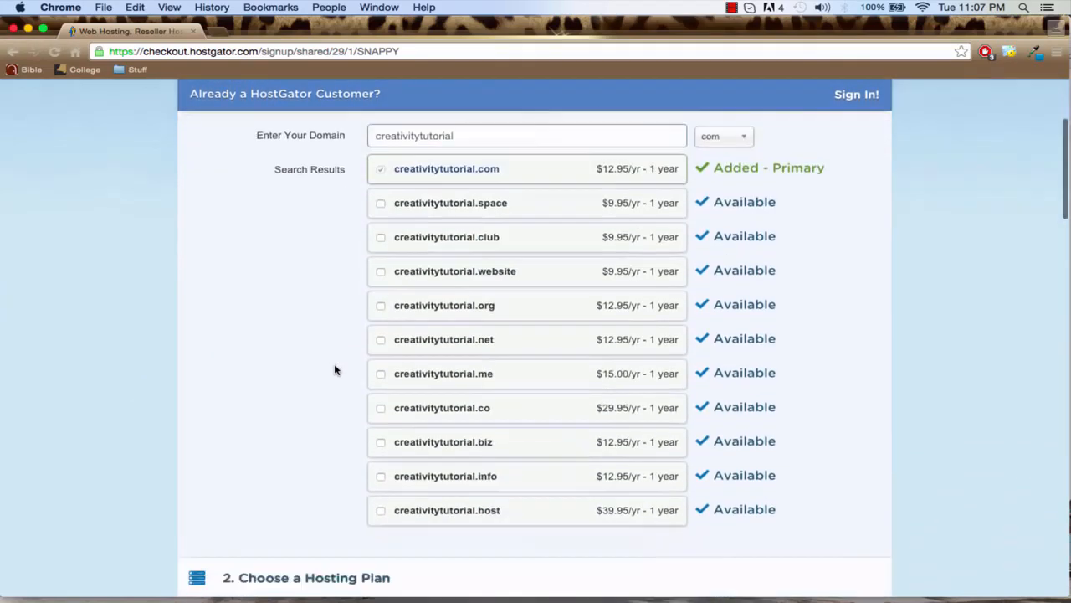
scroll(335, 368, "down", 5)
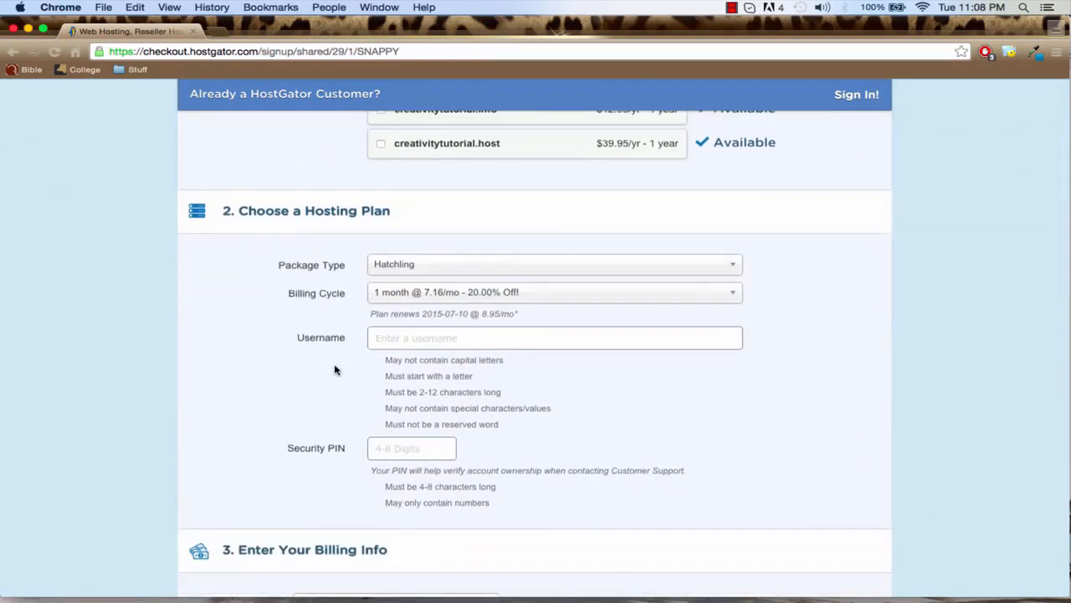
left_click(413, 266)
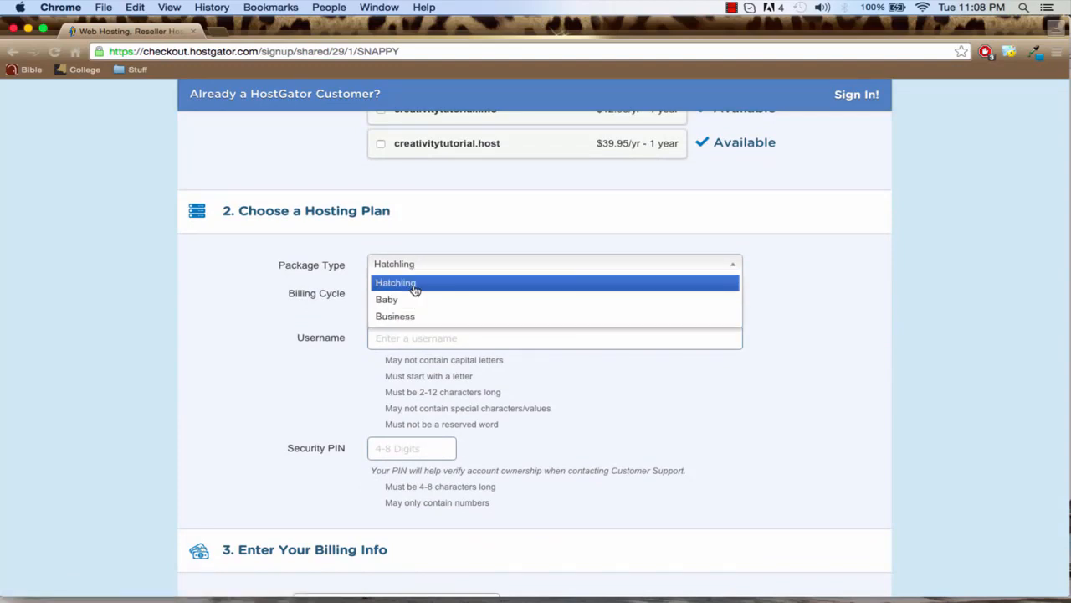
left_click(414, 285)
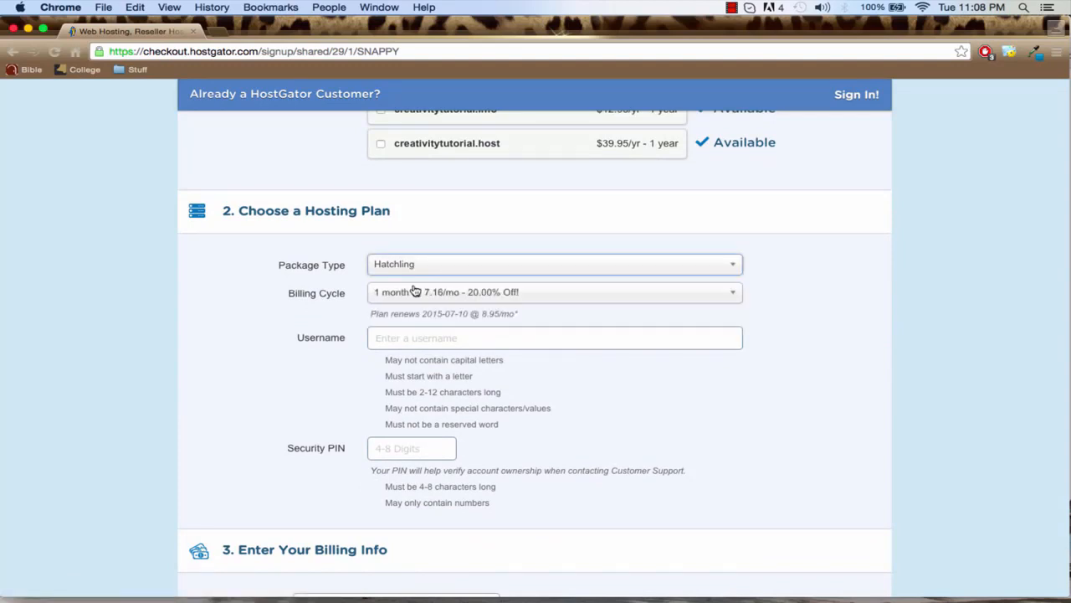
Fill in the hosting account's username and a four-digit security PIN
left_click(418, 340)
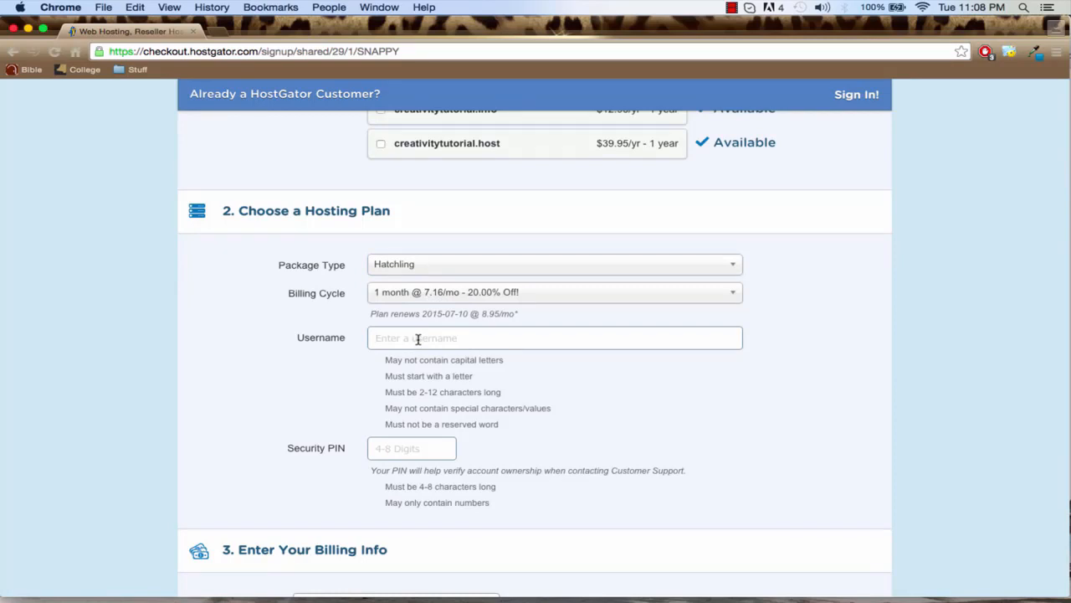
type("admin")
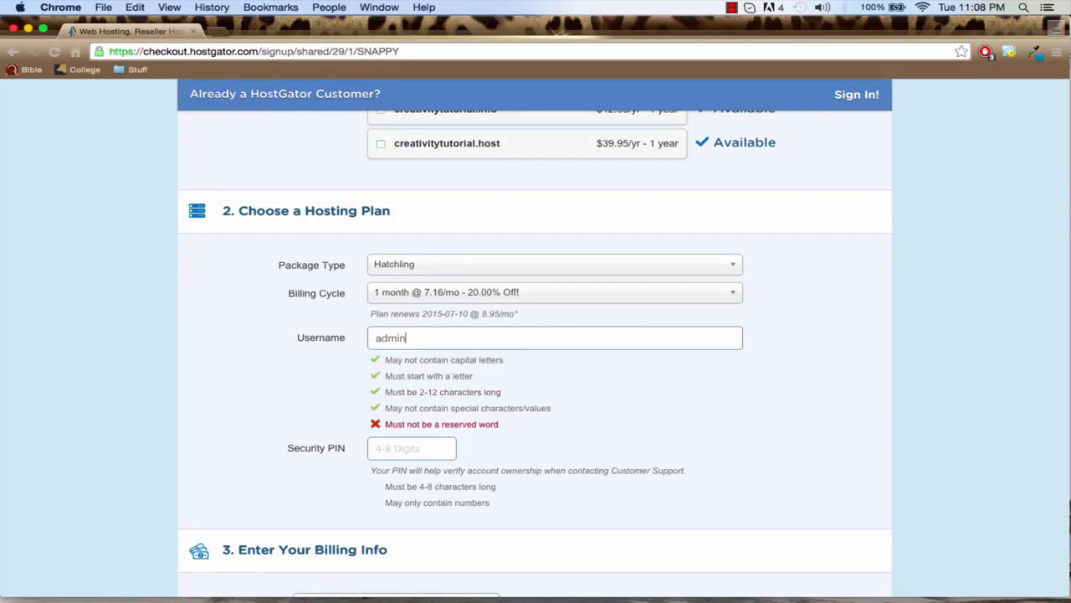
key("BackSpace")
key("BackSpace")
key("BackSpace")
key("BackSpace")
key("BackSpace")
type("andrew")
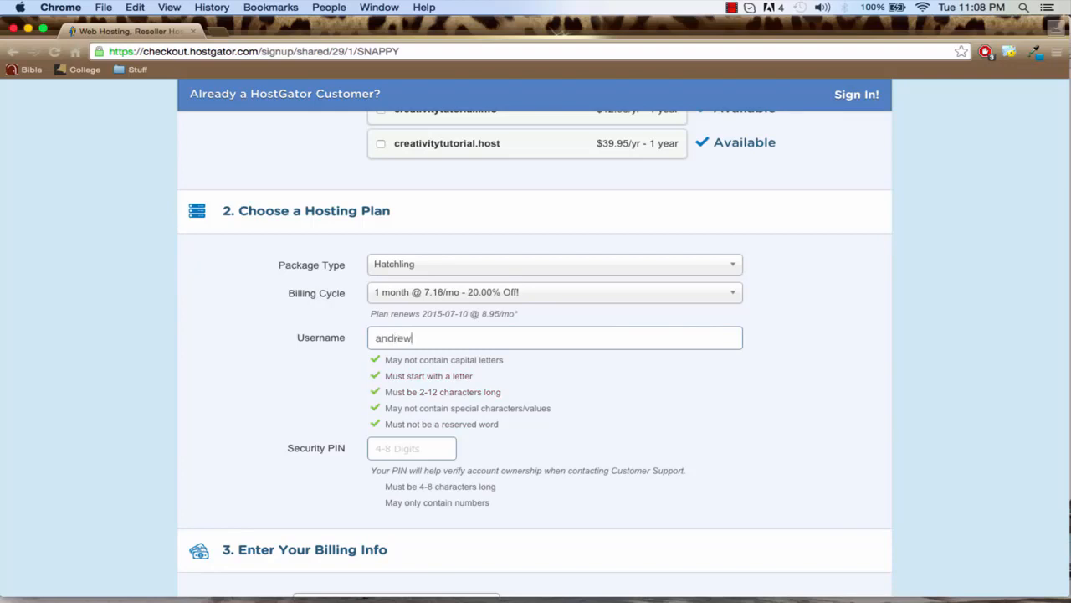
type("admon")
left_click(401, 452)
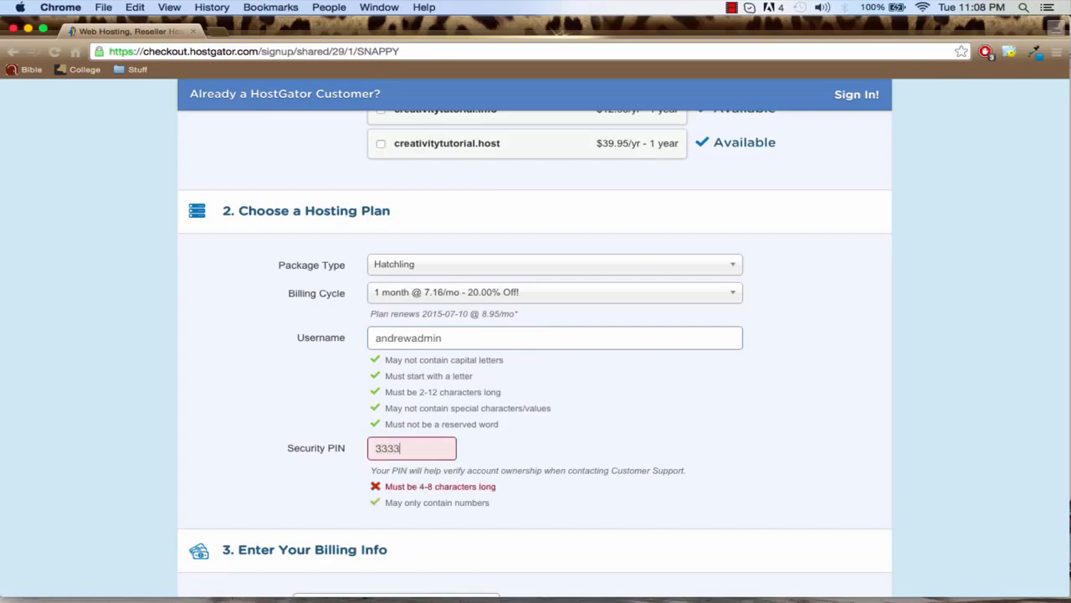
Remove Domain Privacy Protection, SiteLock and the CodeGuard site backup from the order's additional services
scroll(299, 443, "down", 5)
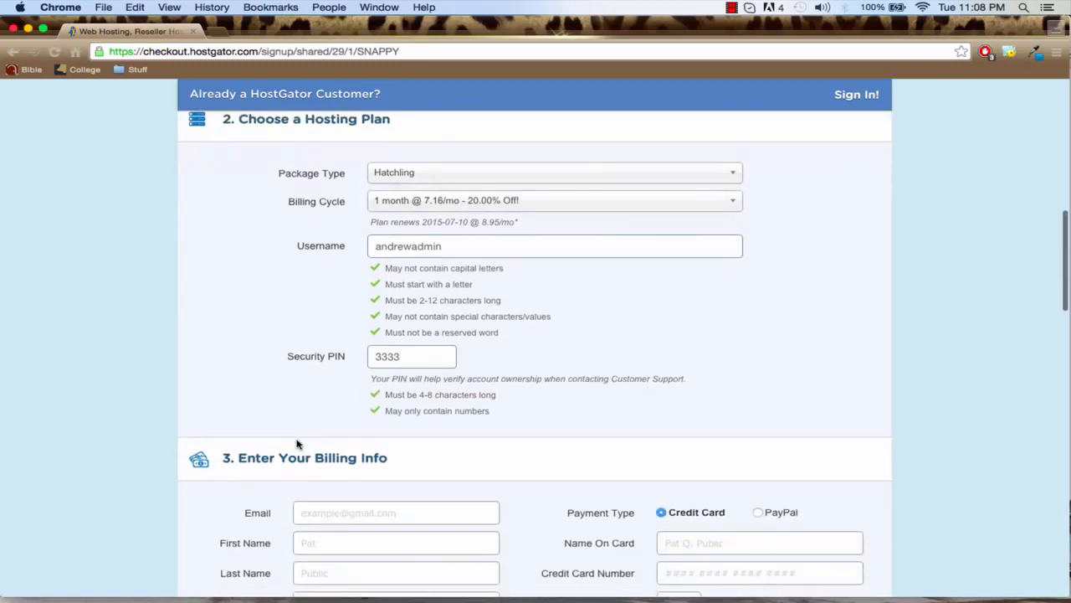
scroll(293, 369, "down", 2)
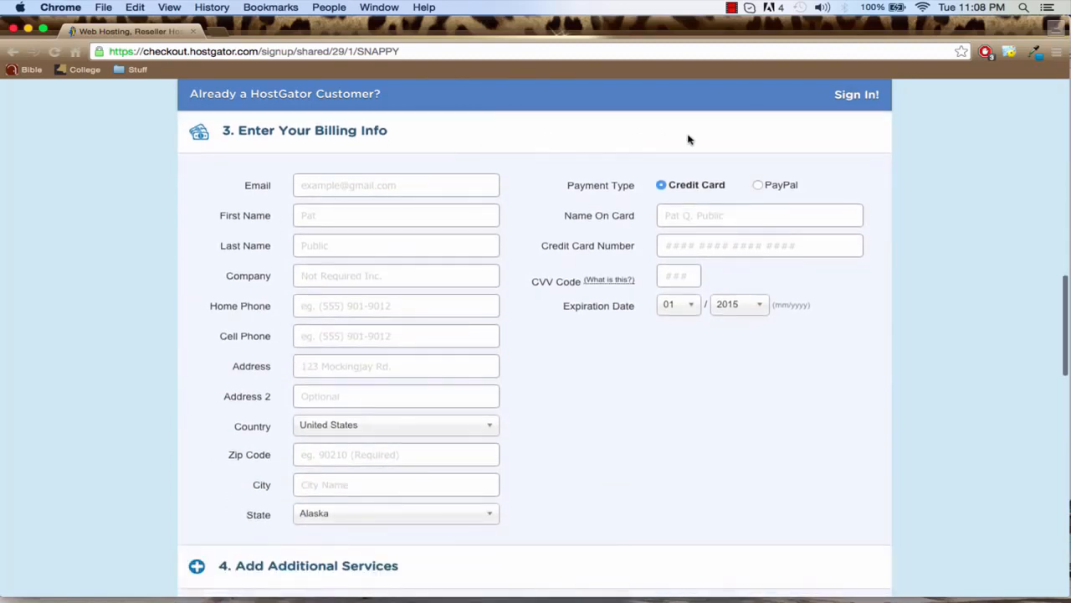
scroll(884, 311, "down", 4)
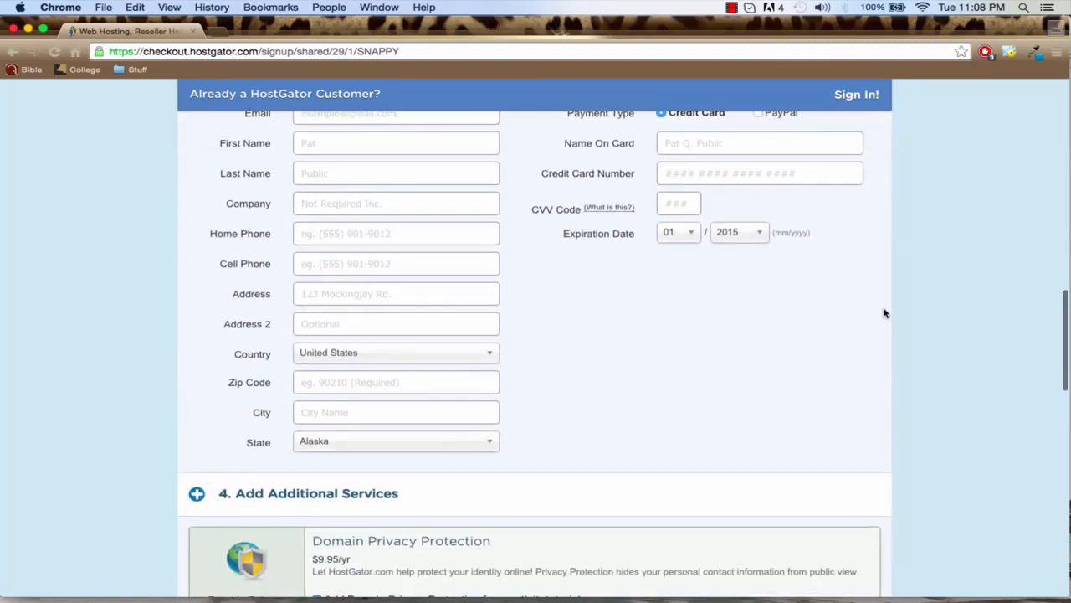
scroll(883, 312, "down", 5)
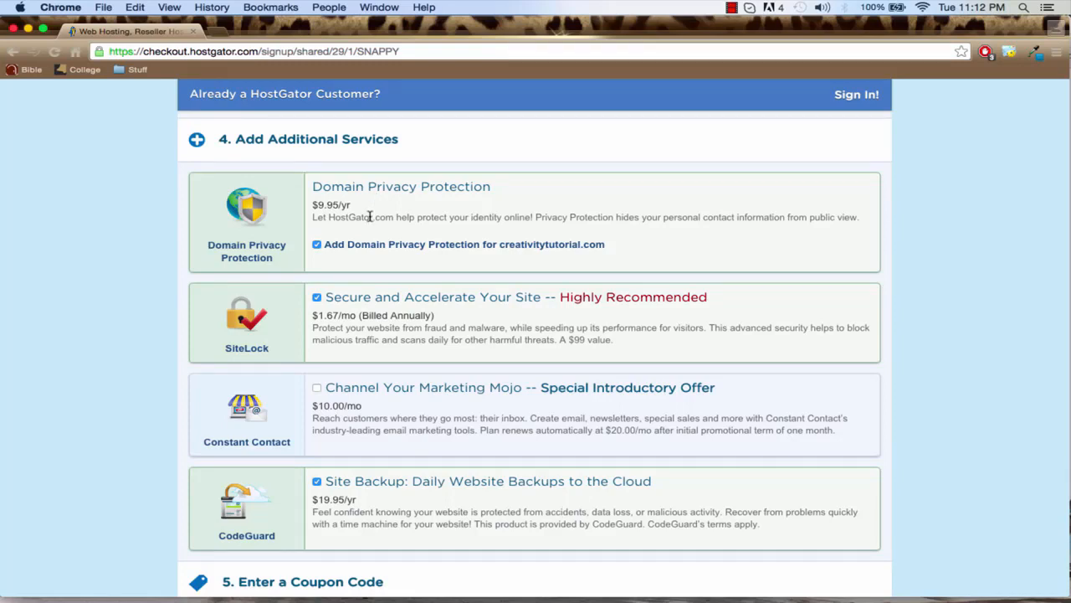
left_click(317, 245)
left_click(317, 297)
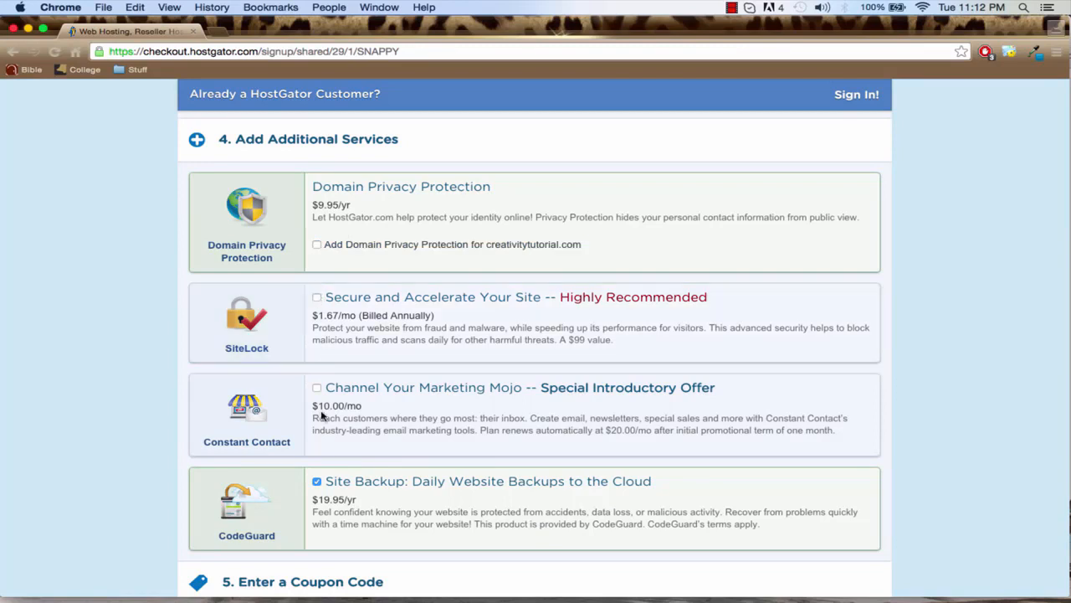
left_click(317, 481)
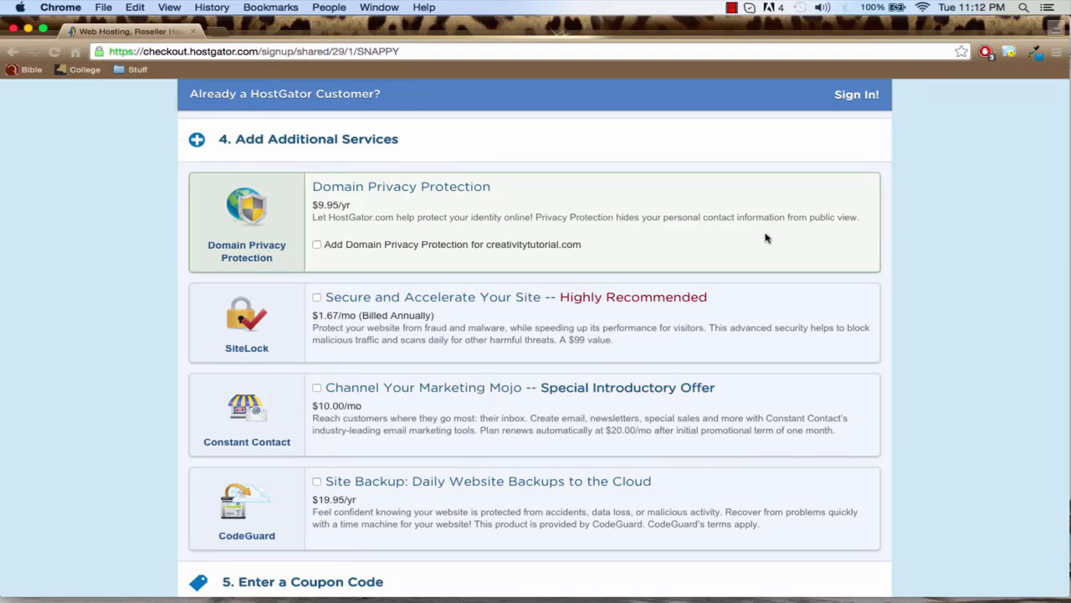
Replace the coupon code with wpamateur1penny and validate it
scroll(902, 364, "down", 2)
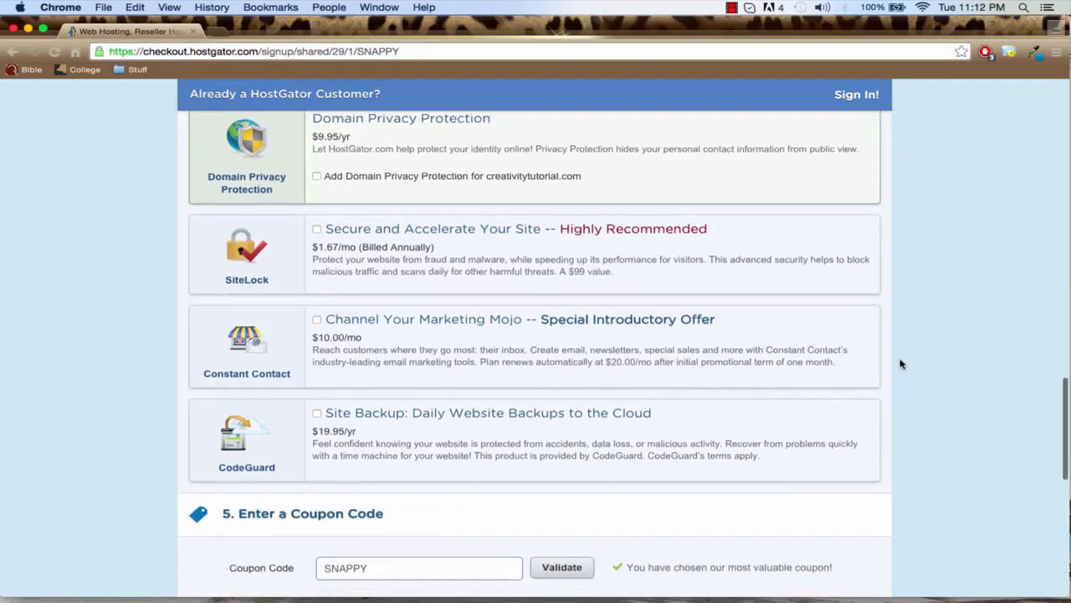
scroll(901, 364, "down", 8)
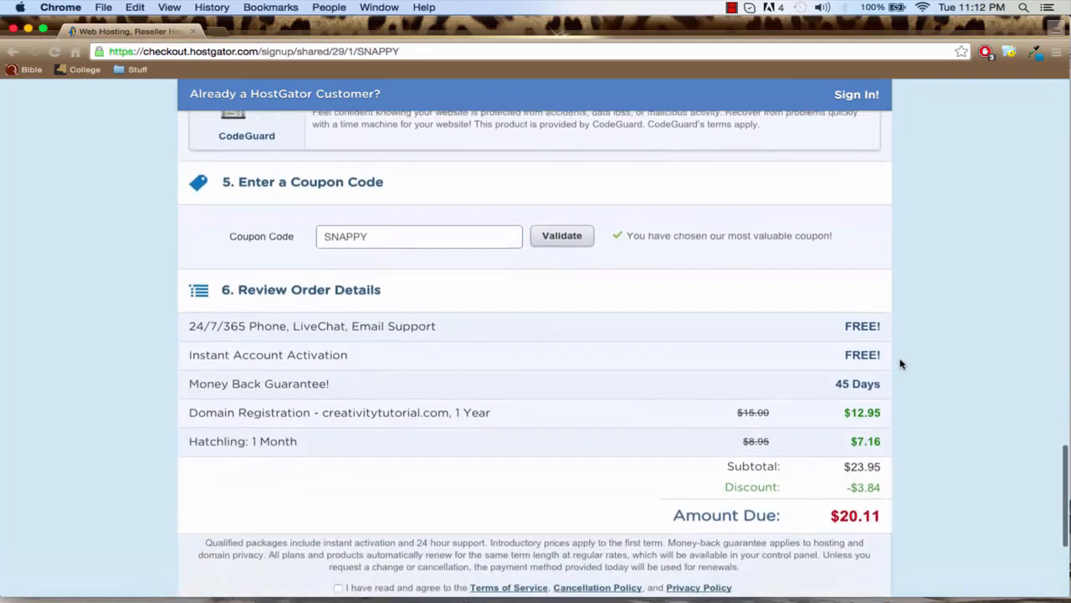
scroll(901, 364, "down", 1)
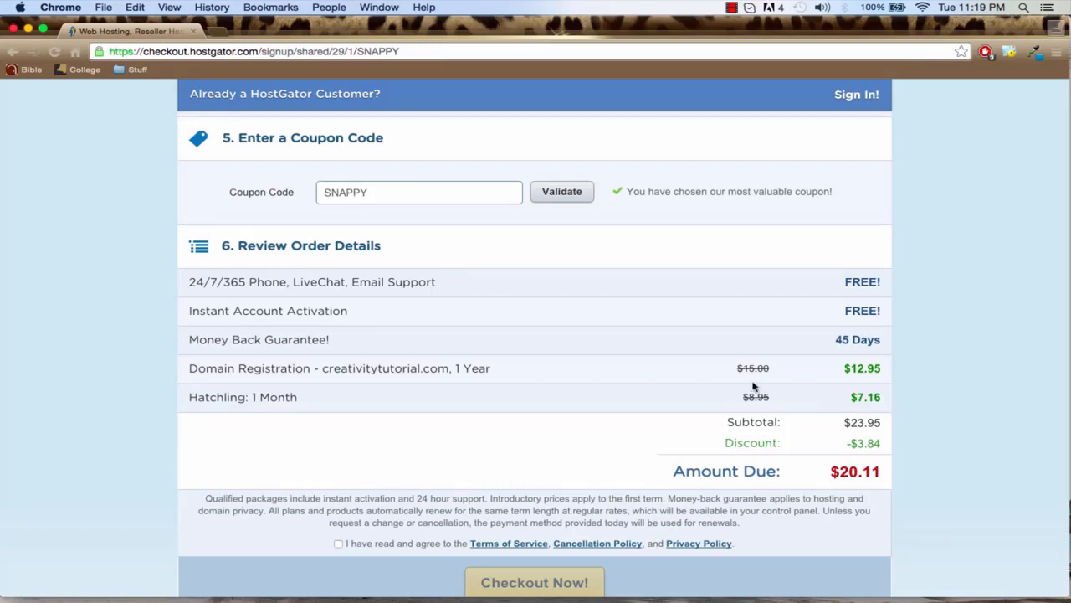
double_click(372, 192)
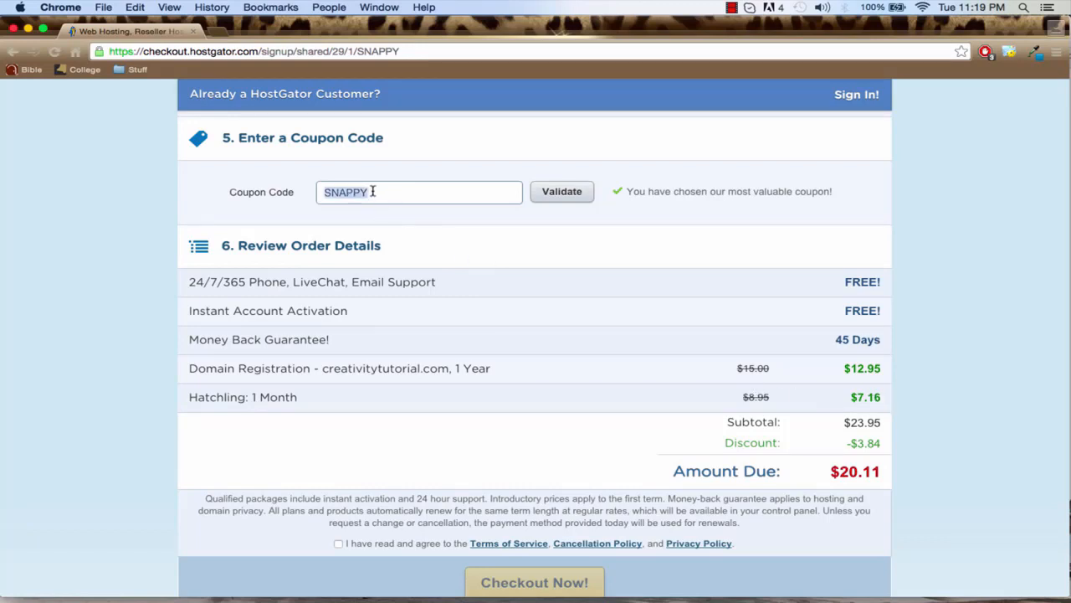
type("wpamateur1penny")
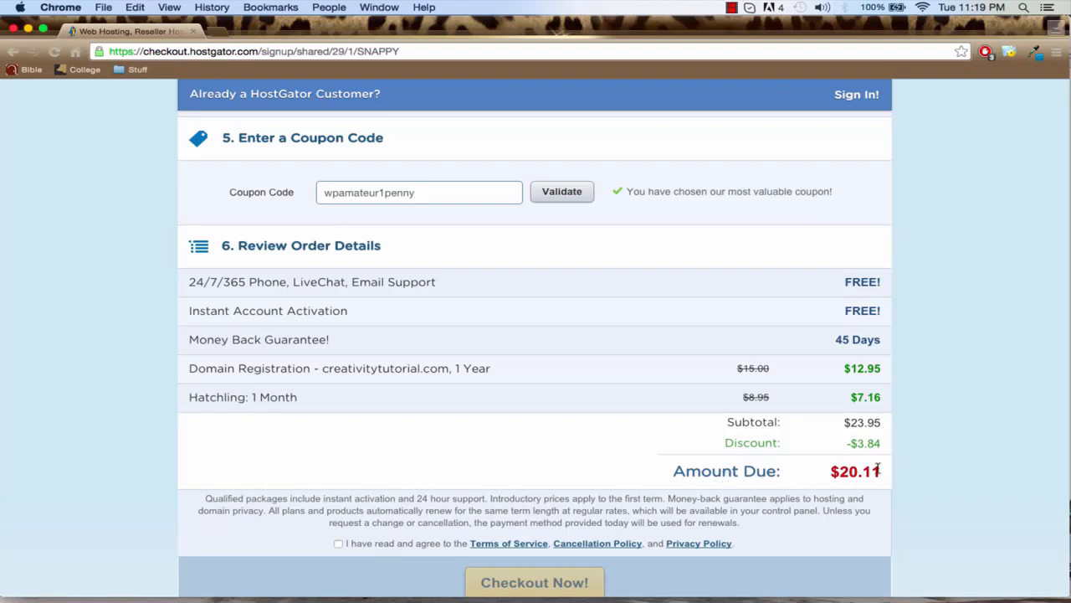
left_click(553, 197)
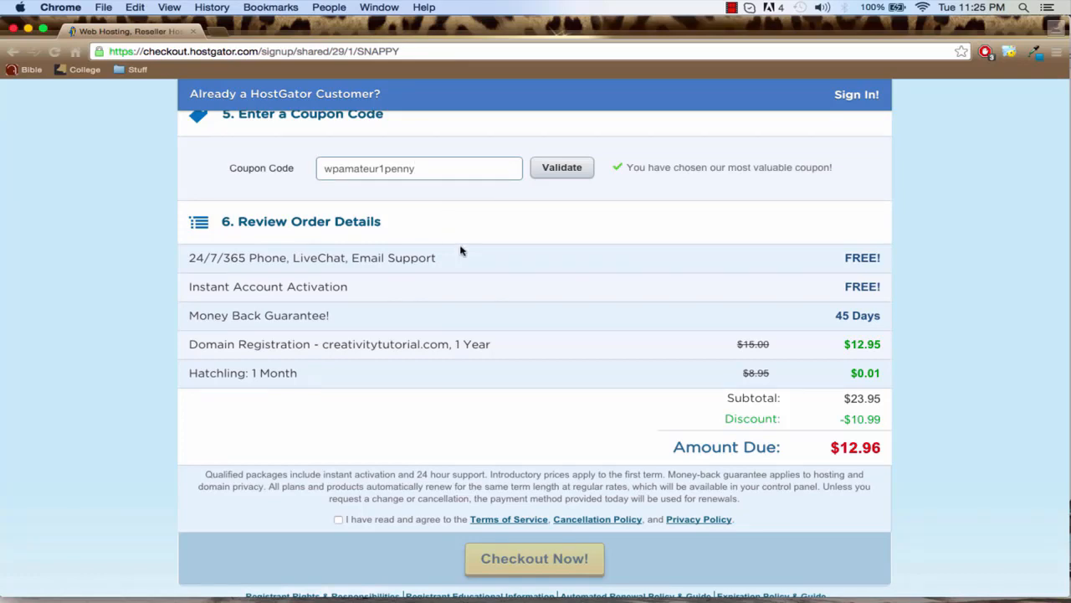
Review the billing and order details, agree to the Terms of Service, and submit the hosting order
scroll(459, 244, "up", 2)
scroll(455, 248, "up", 9)
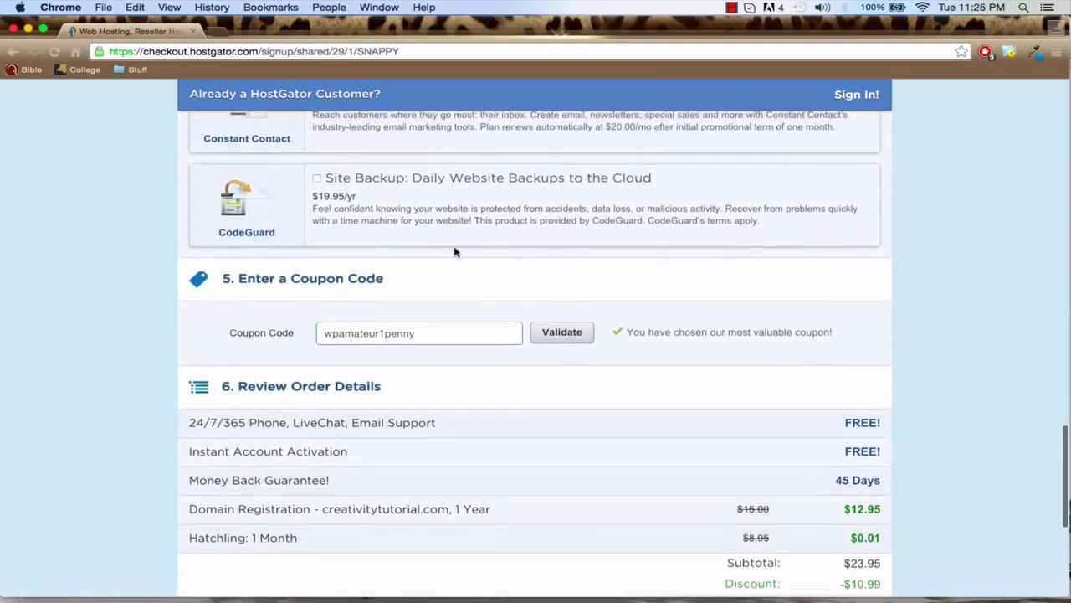
scroll(455, 252, "up", 10)
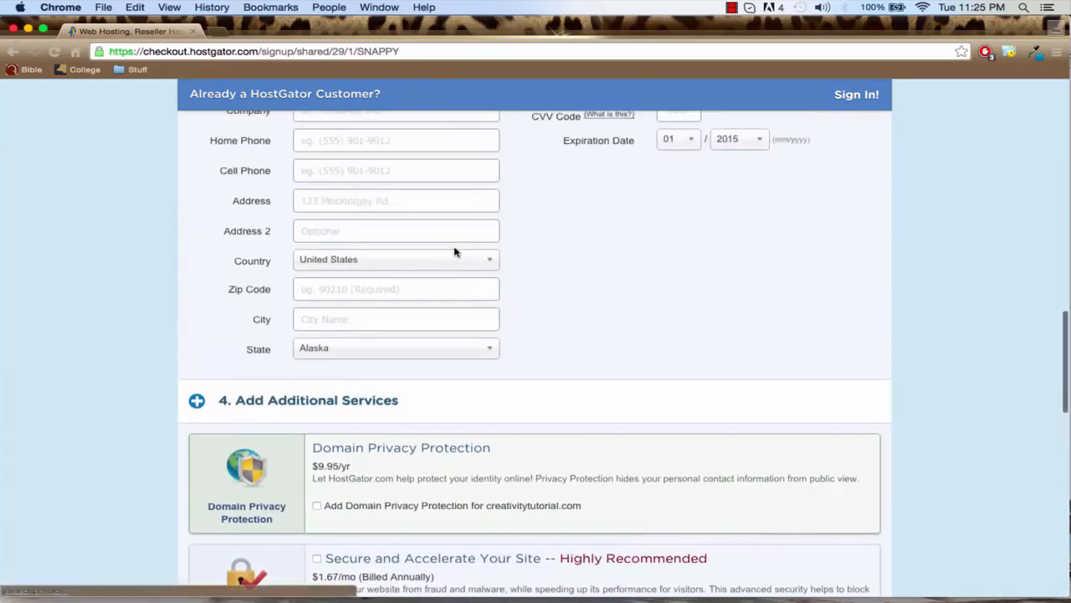
scroll(454, 248, "up", 1)
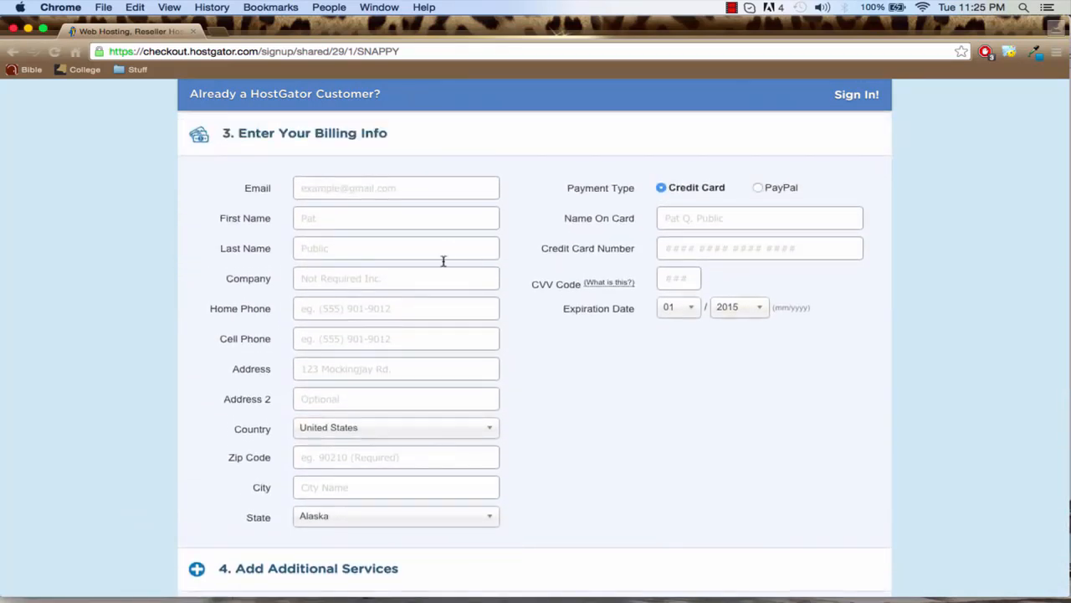
scroll(443, 263, "down", 4)
scroll(444, 276, "down", 14)
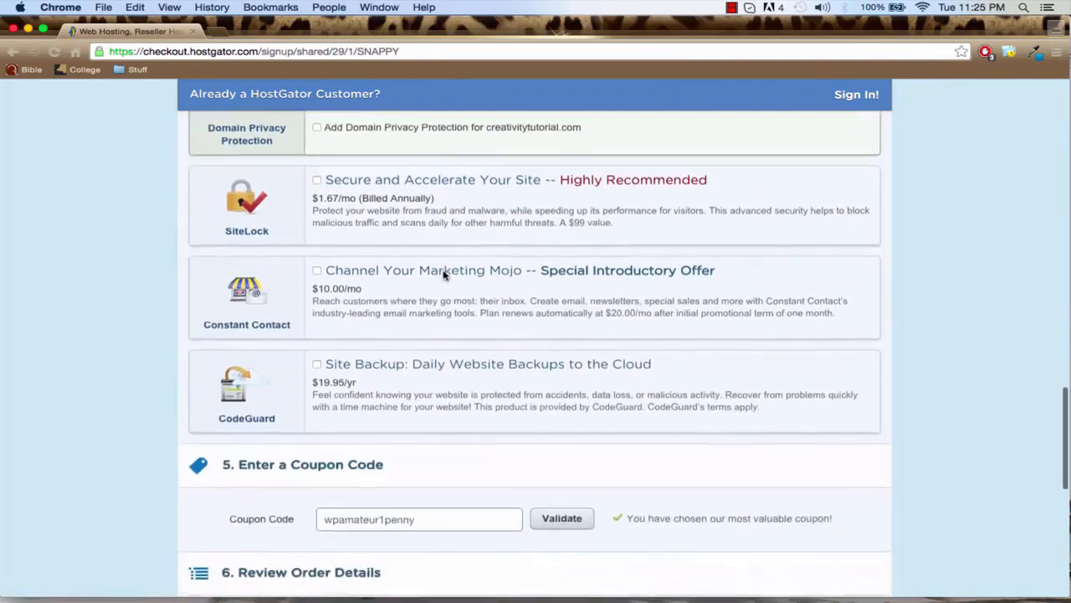
scroll(444, 276, "down", 8)
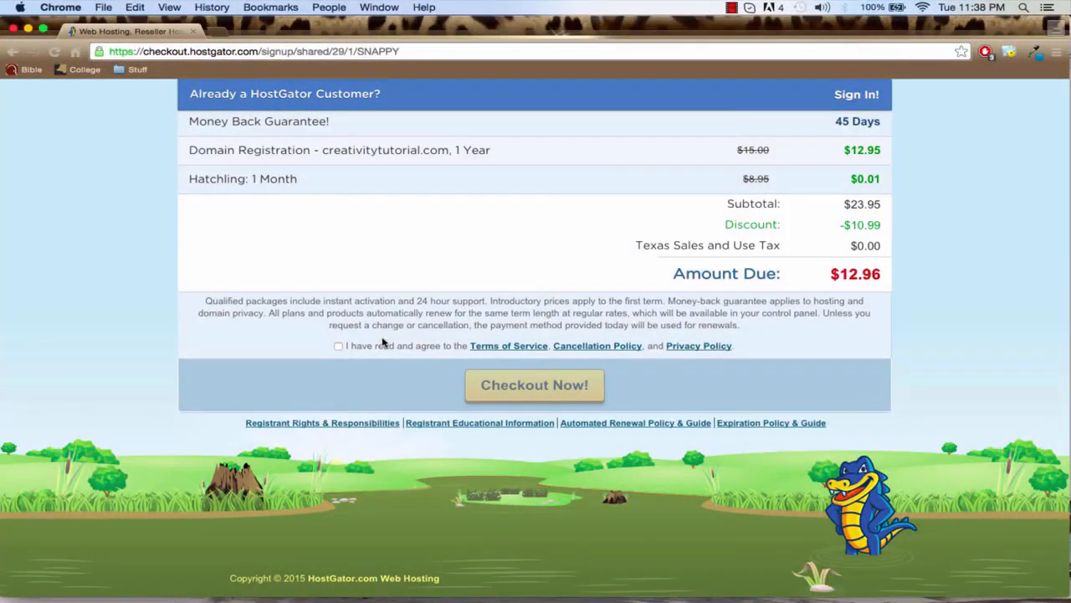
left_click(339, 346)
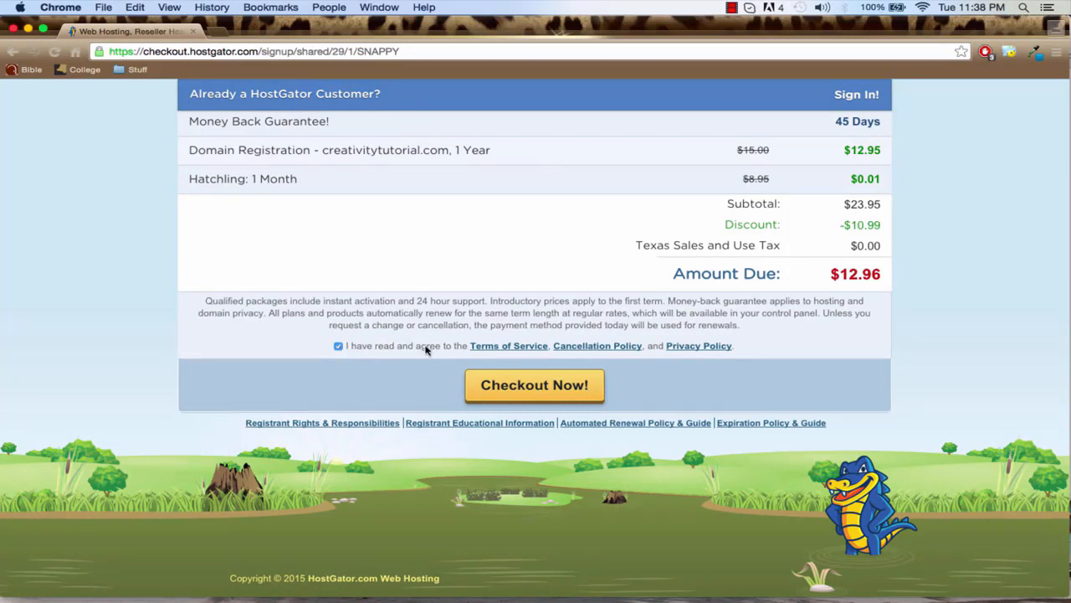
left_click(516, 387)
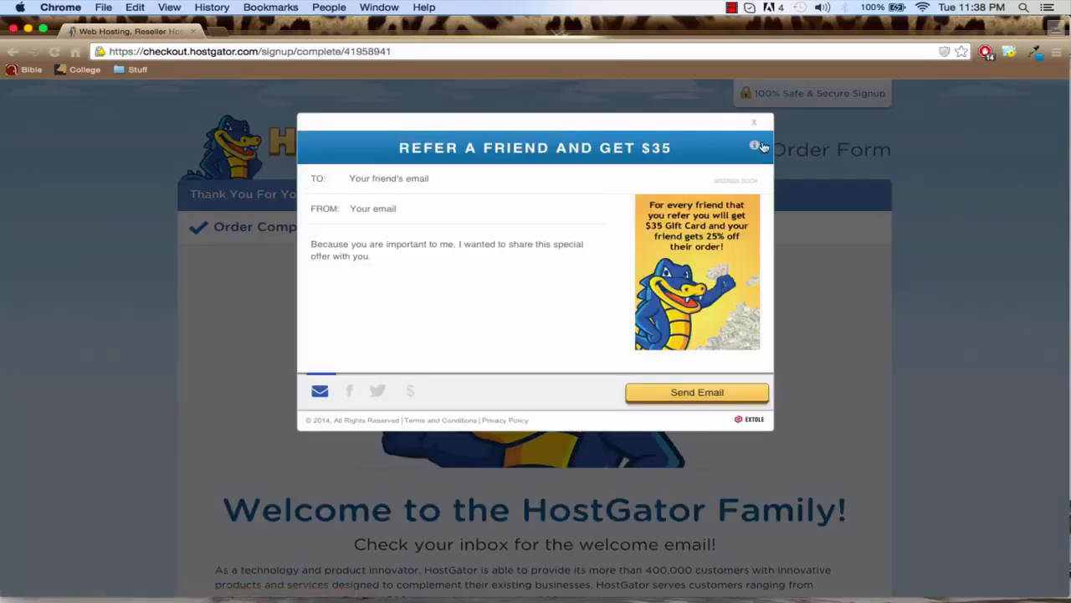
Dismiss the refer-a-friend offer and look through the order confirmation page
left_click(755, 124)
scroll(495, 306, "down", 5)
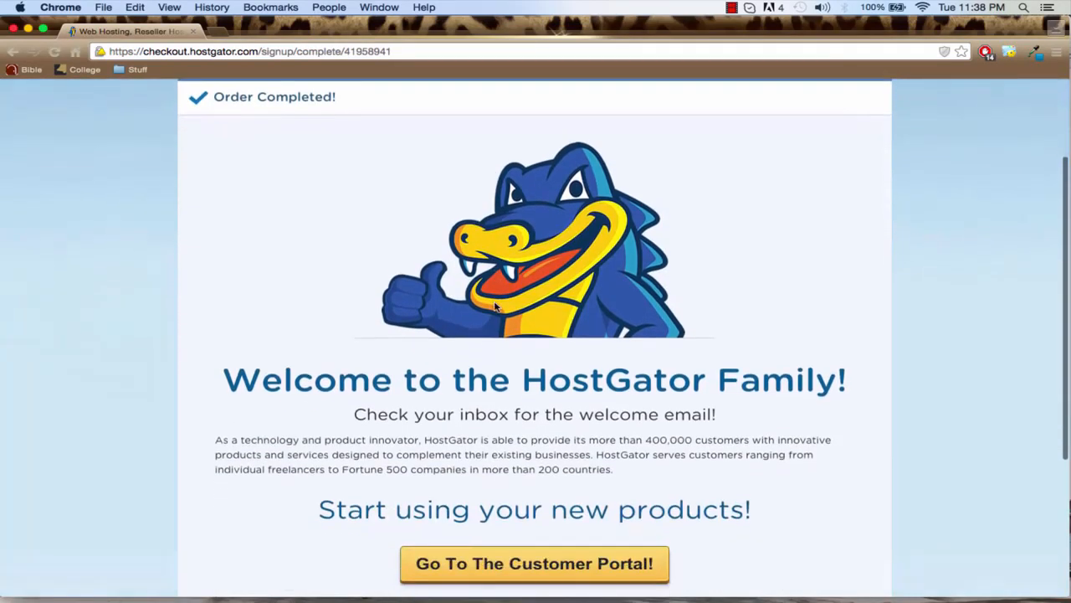
scroll(496, 307, "down", 3)
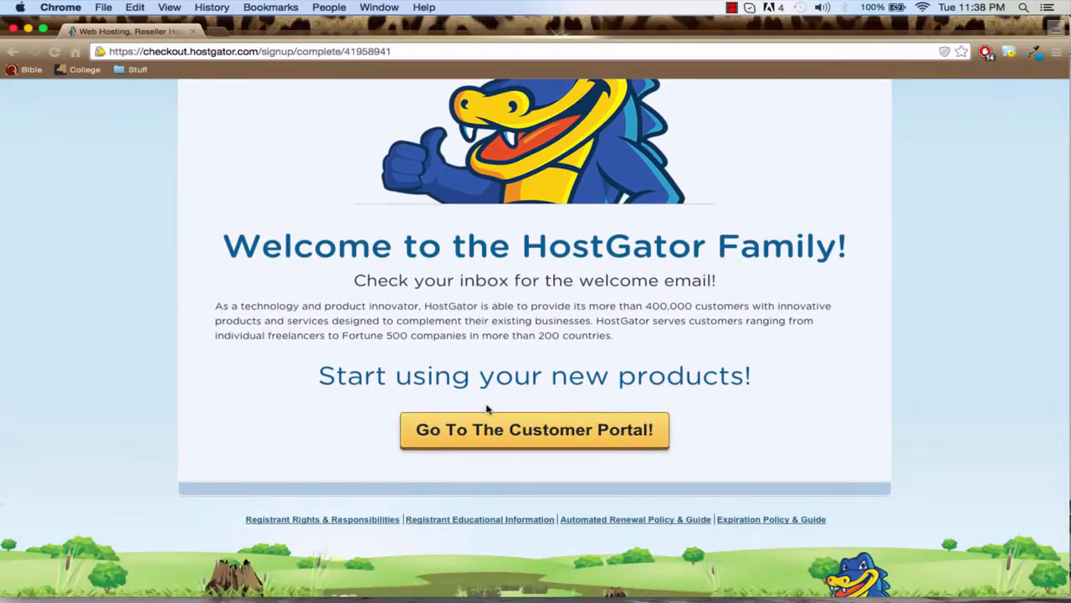
scroll(489, 410, "up", 5)
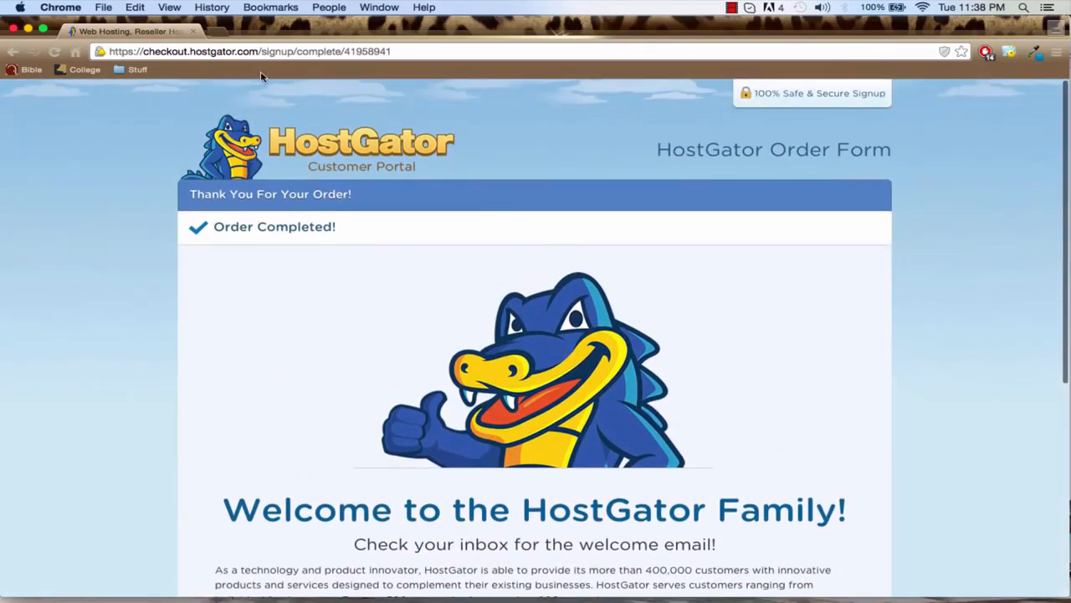
Open gmail.com in a new browser tab and open the "HostGator.com :: Your Account Info" email
left_click(220, 33)
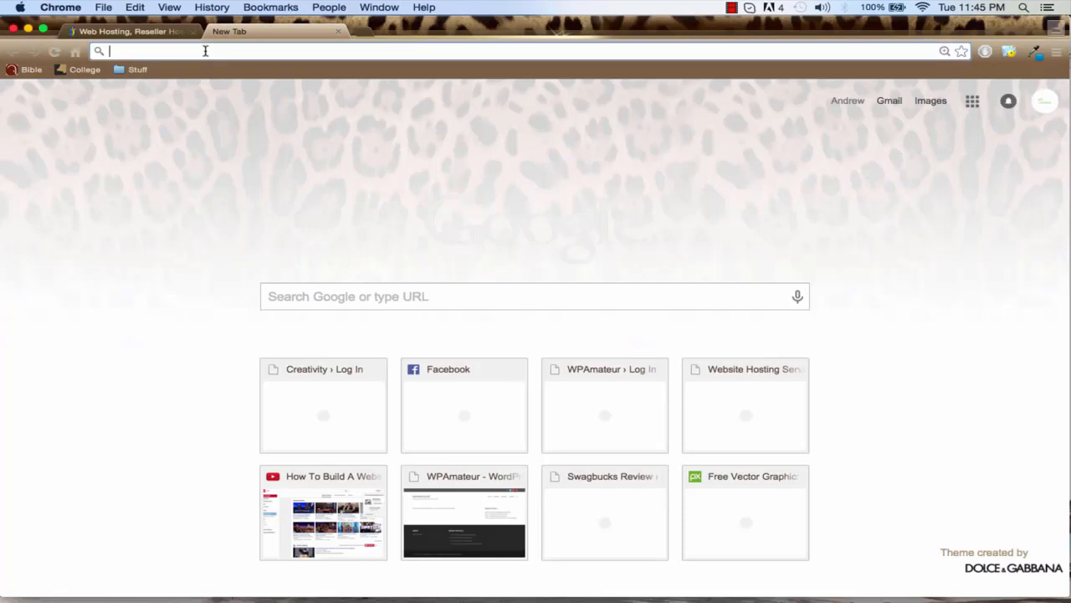
type("gmail.com")
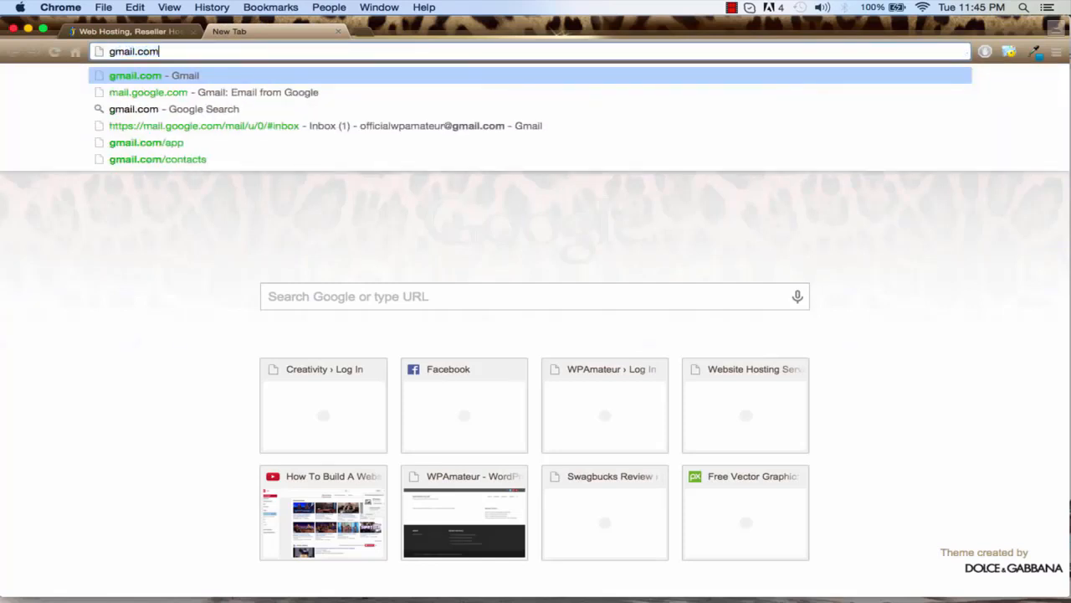
key("Return")
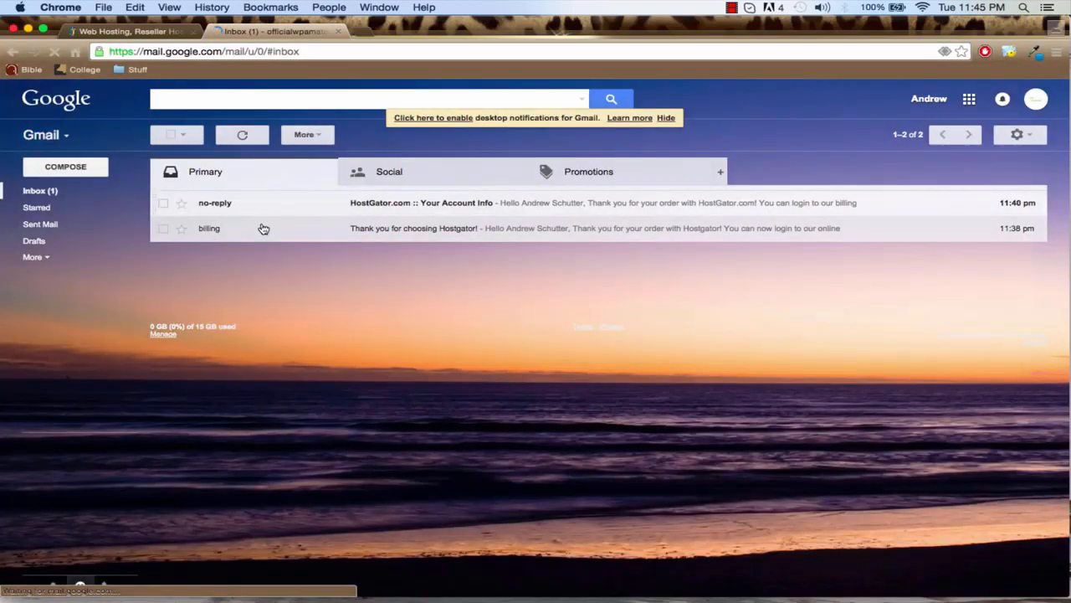
left_click(349, 208)
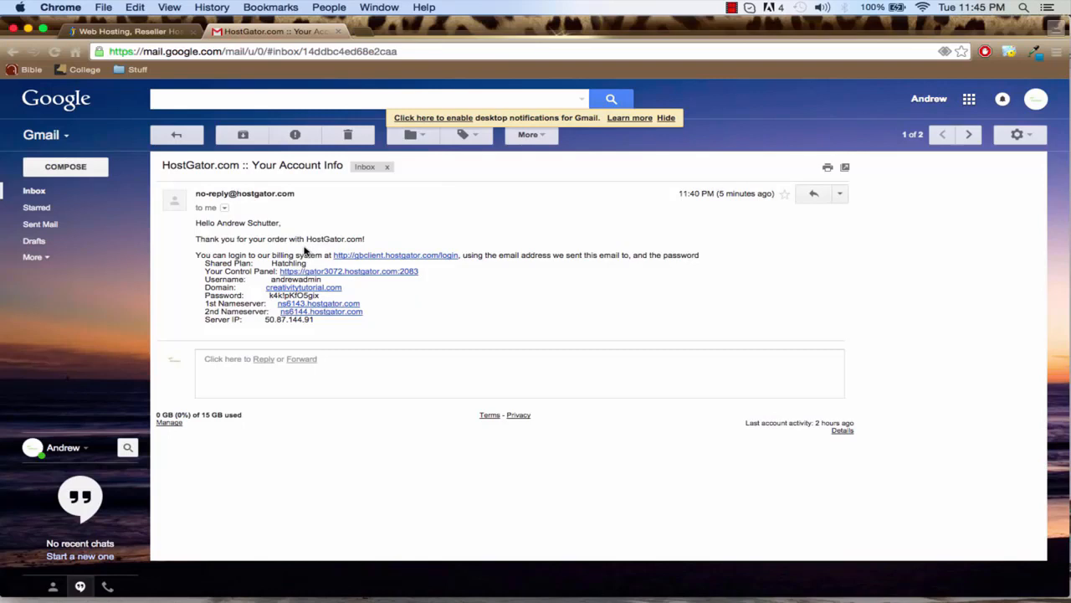
Copy the hosting account password from the email and open its control panel link
double_click(290, 296)
left_click(308, 295)
left_click_drag(321, 297, 270, 296)
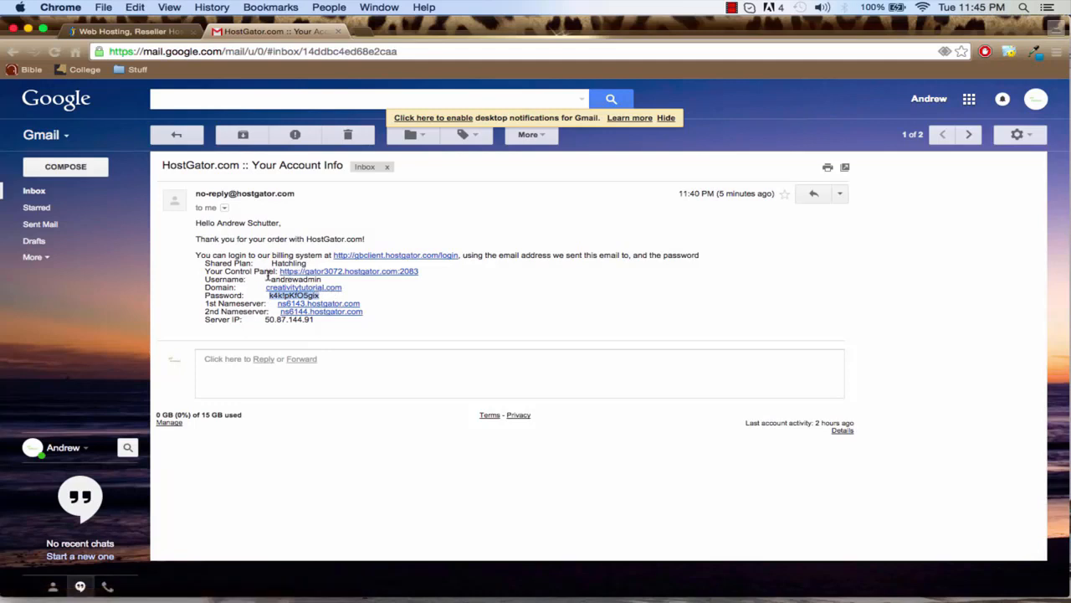
left_click(325, 275)
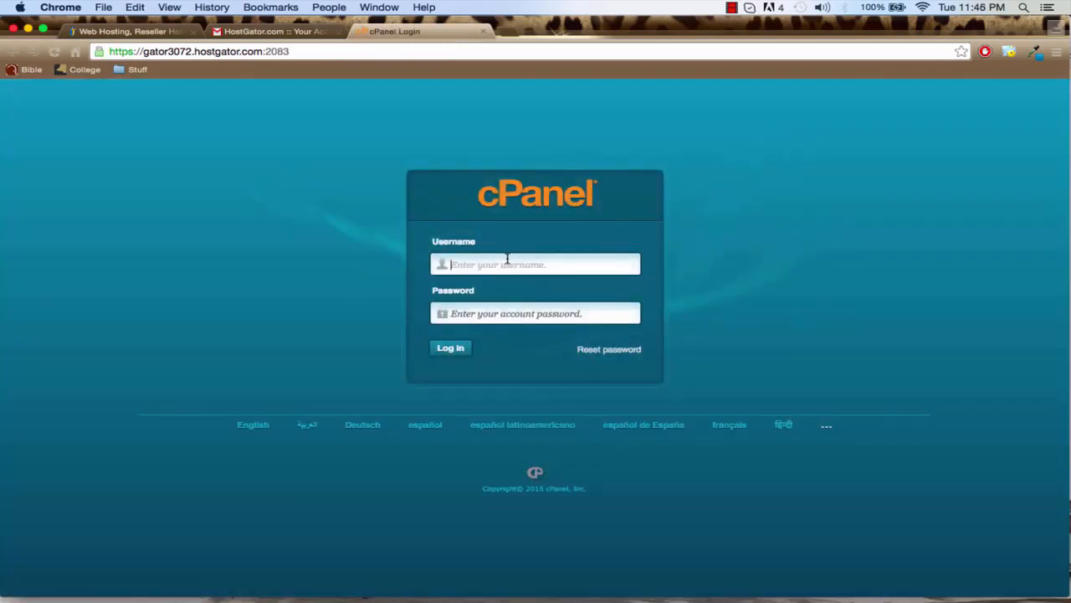
Log in to cPanel with the hosting account's username and the copied account password
left_click(507, 262)
type("andrewadmin")
key("Tab")
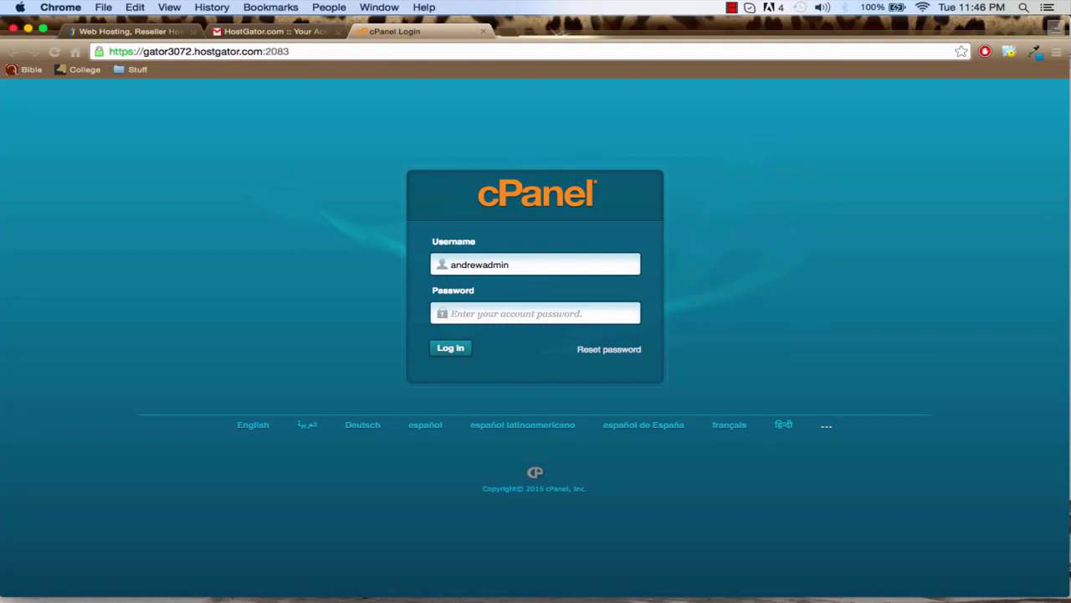
key("super+v")
key("Return")
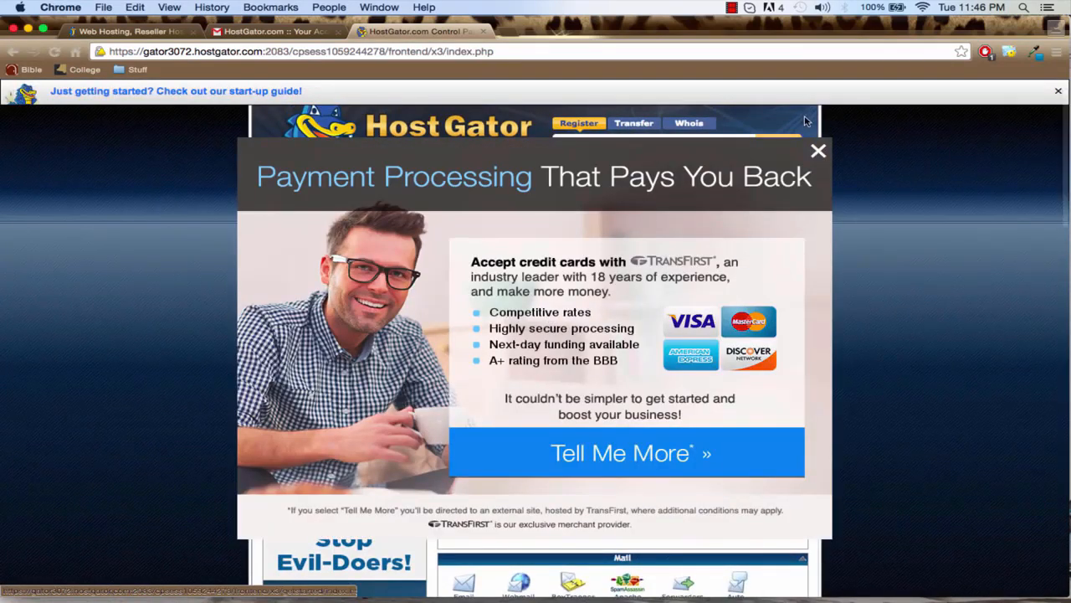
Dismiss the payment processing offer and the new-user welcome, and open QuickInstall from the Software/Services section
left_click(819, 150)
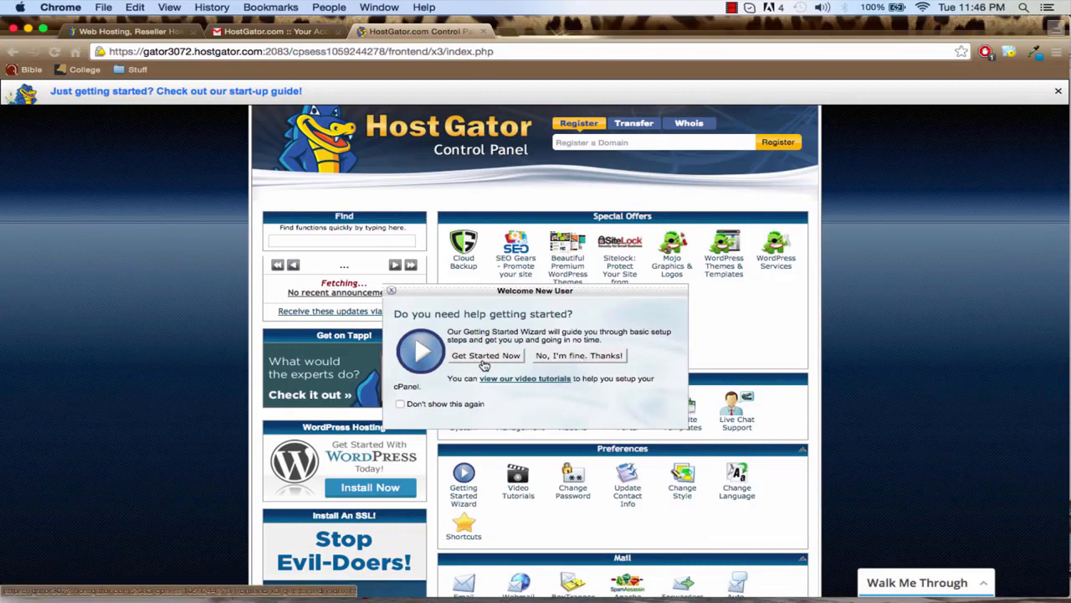
left_click(571, 358)
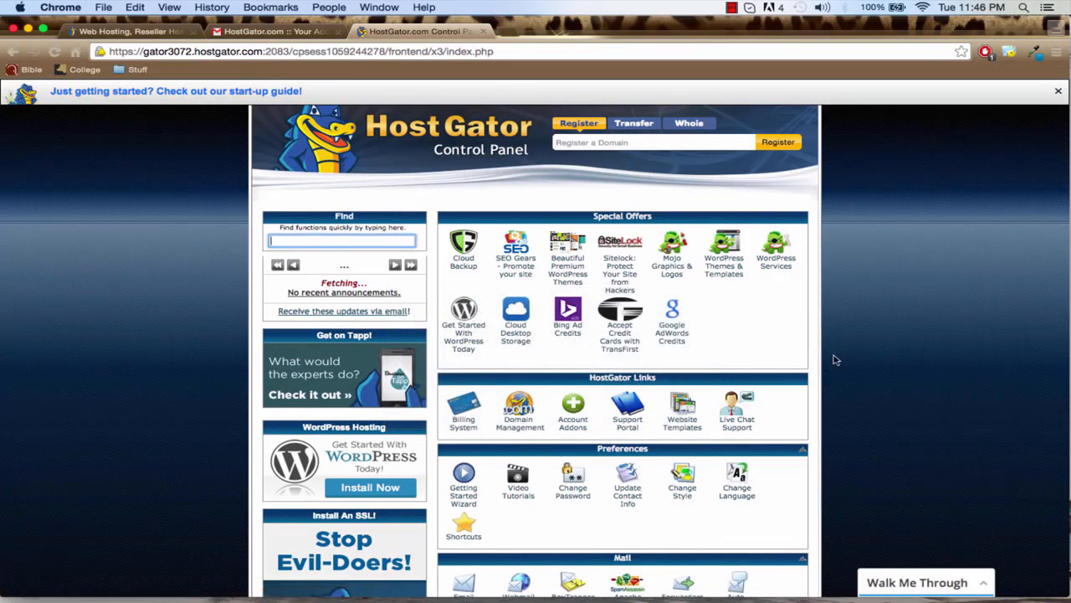
scroll(837, 359, "down", 2)
scroll(844, 364, "down", 10)
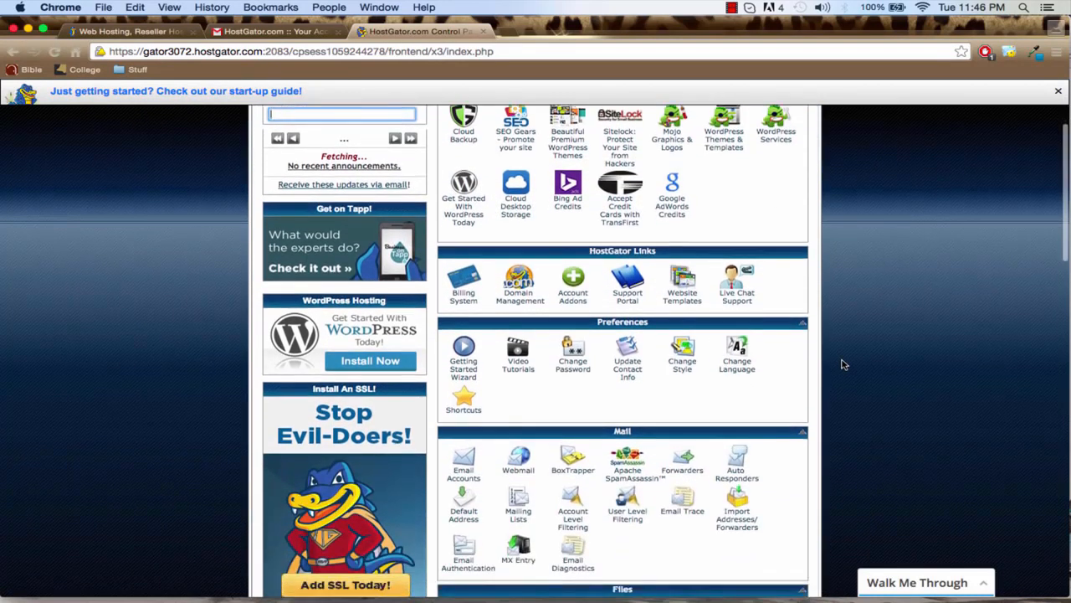
scroll(843, 365, "down", 8)
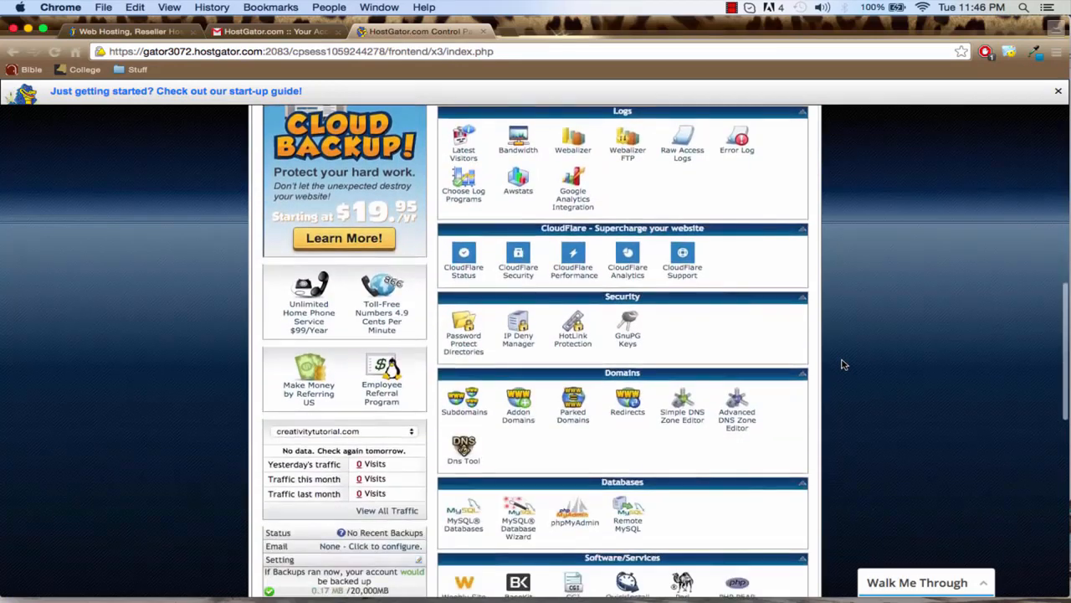
scroll(843, 364, "down", 2)
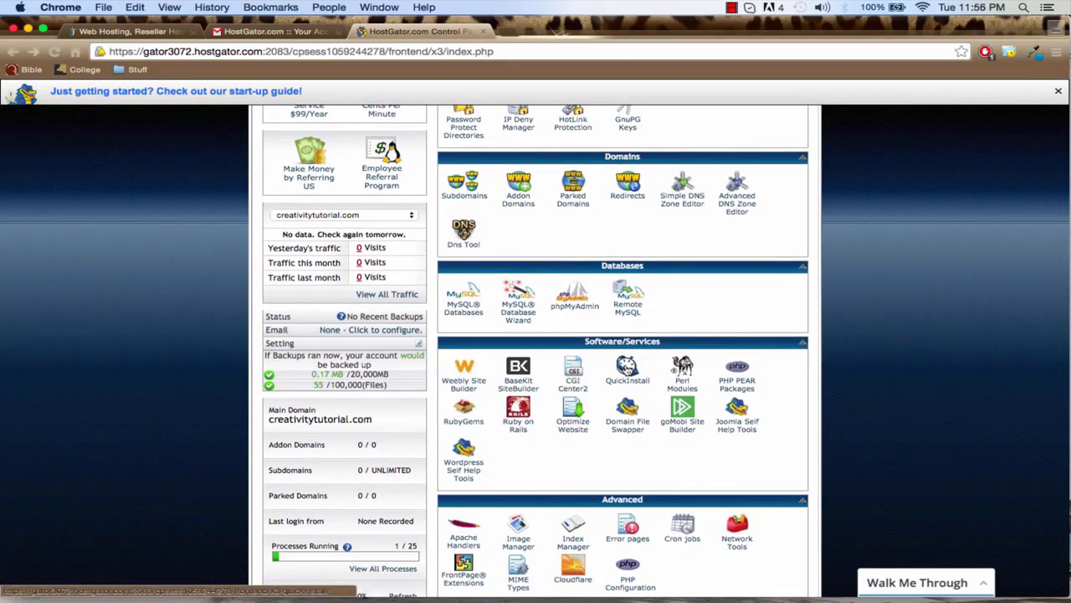
left_click(628, 367)
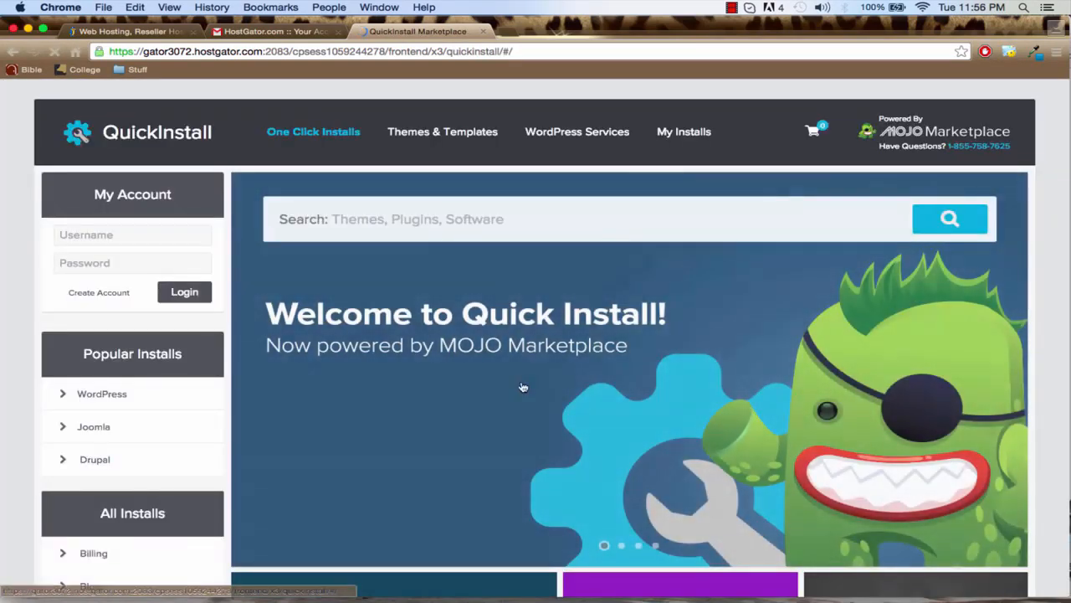
Choose WordPress in QuickInstall and open the install form of its free option
scroll(511, 387, "down", 5)
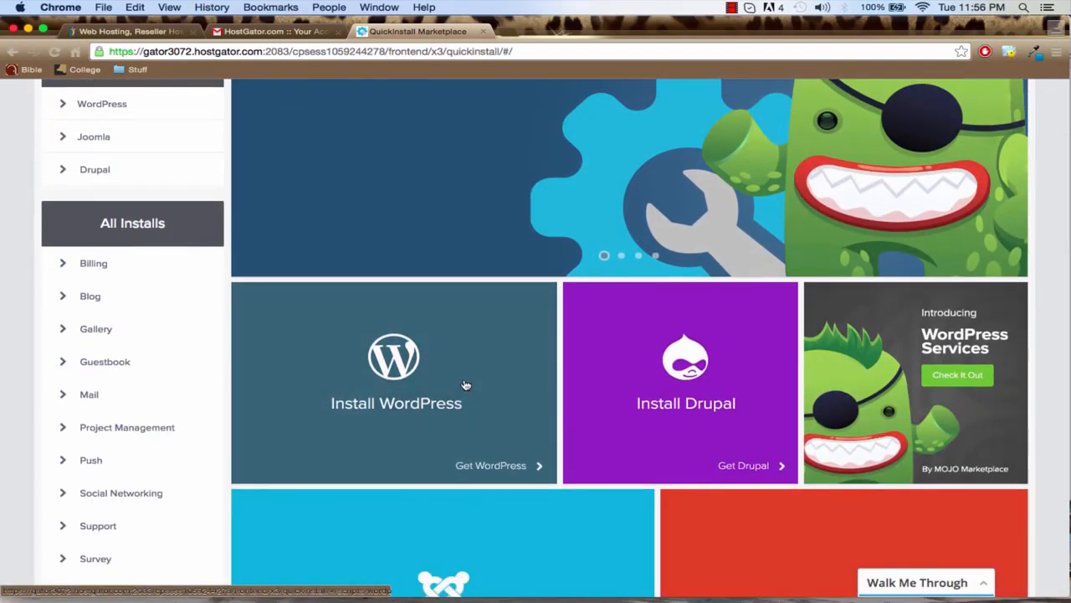
left_click(466, 385)
scroll(574, 389, "down", 3)
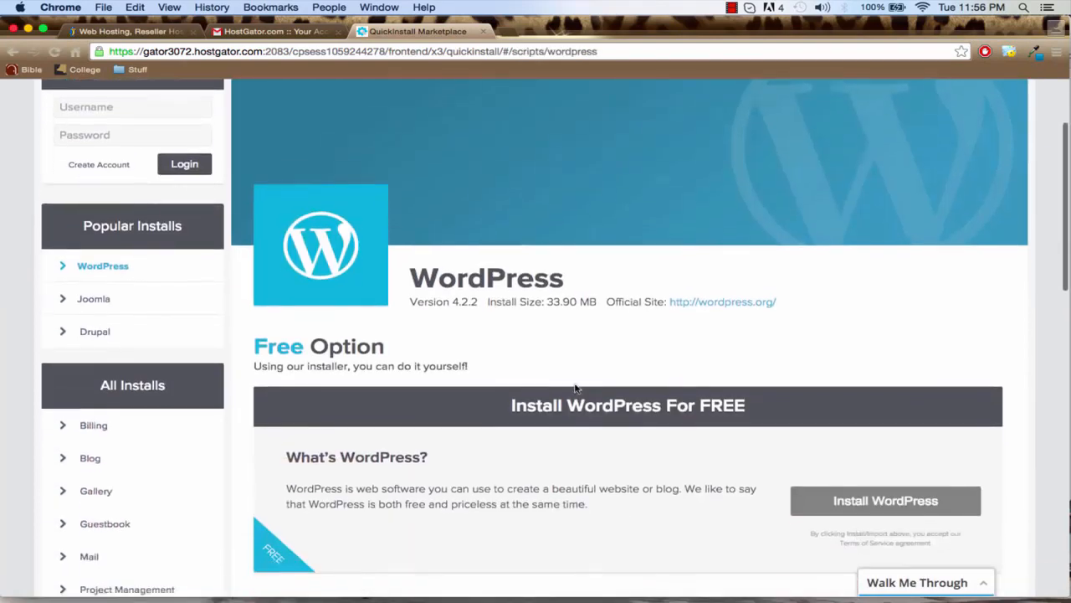
scroll(575, 387, "down", 6)
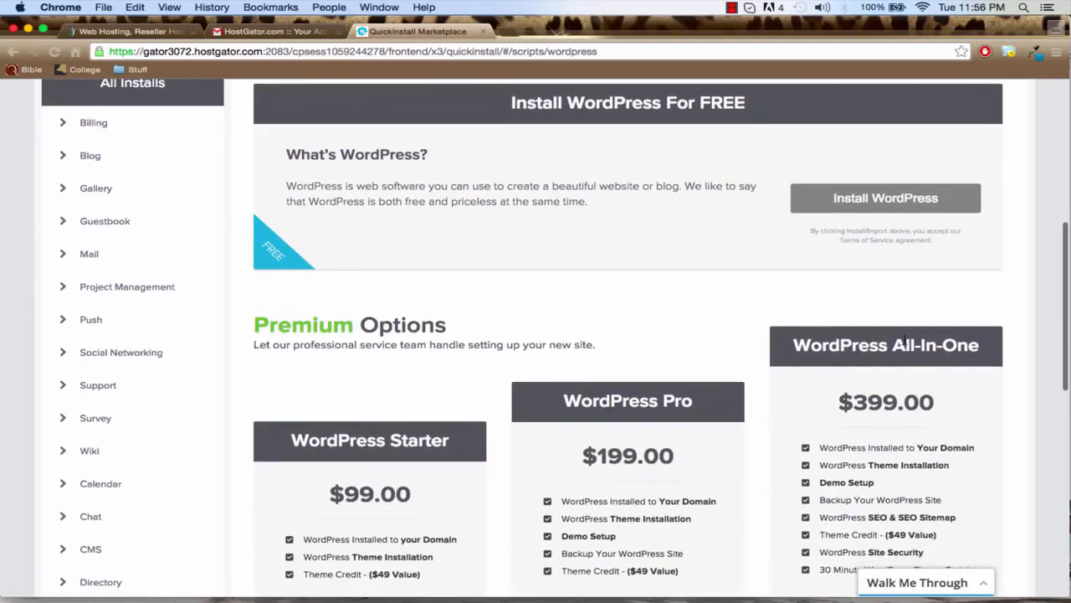
scroll(705, 290, "up", 2)
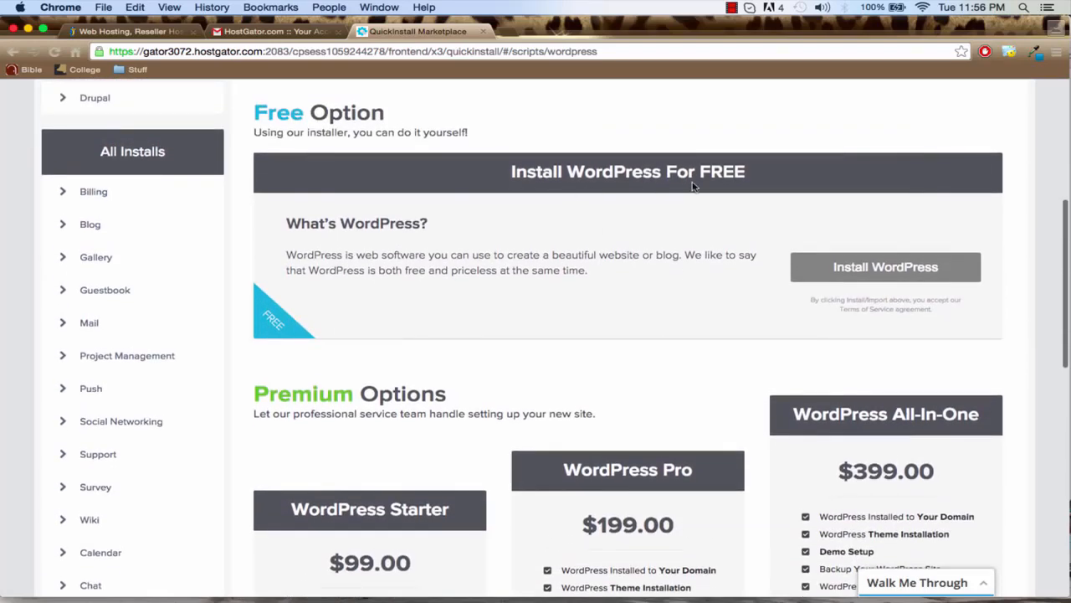
left_click(830, 272)
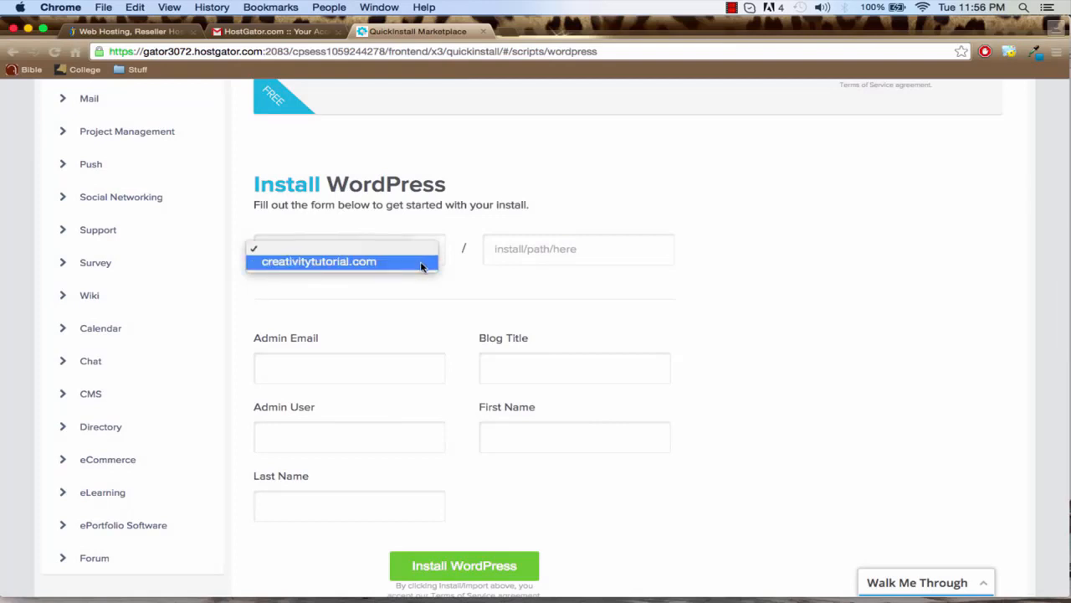
Set the WordPress install location to the root of creativitytutorial.com and fill in the administrator's e-mail address
left_click(423, 262)
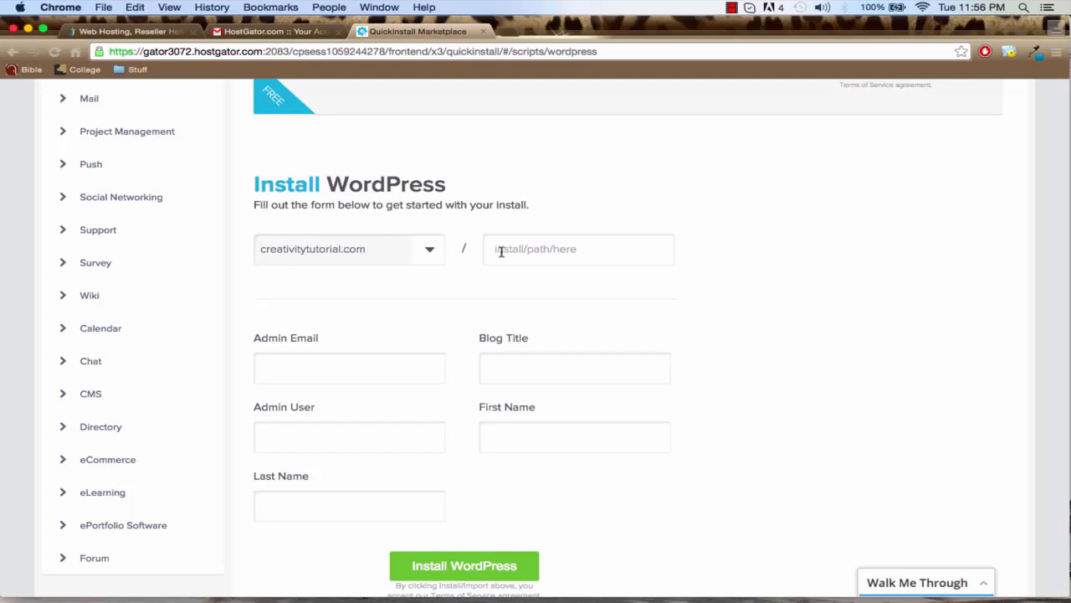
left_click(542, 253)
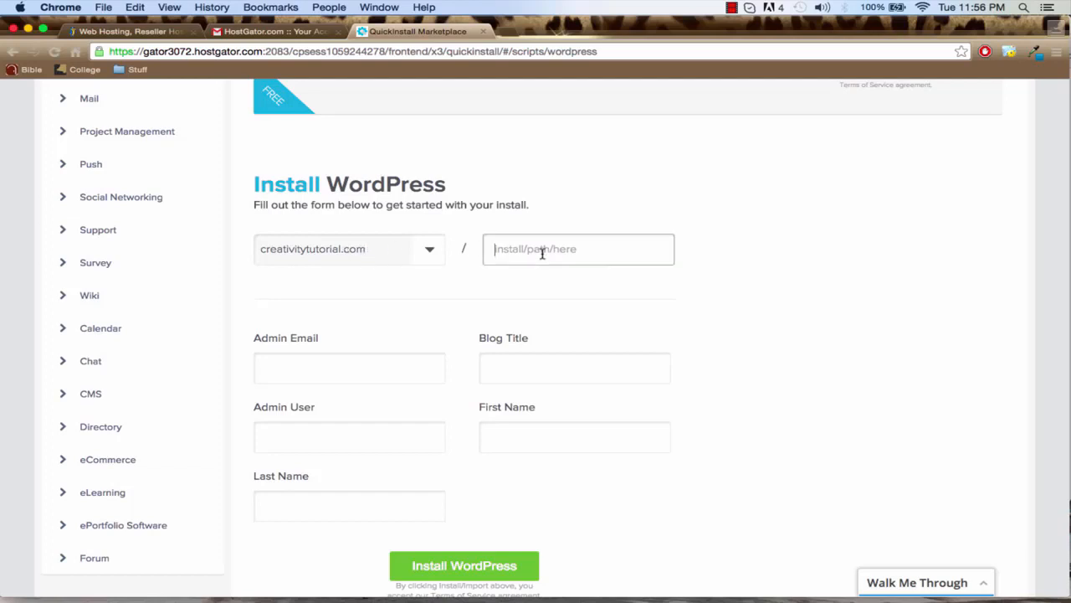
left_click(351, 361)
type("andrewa")
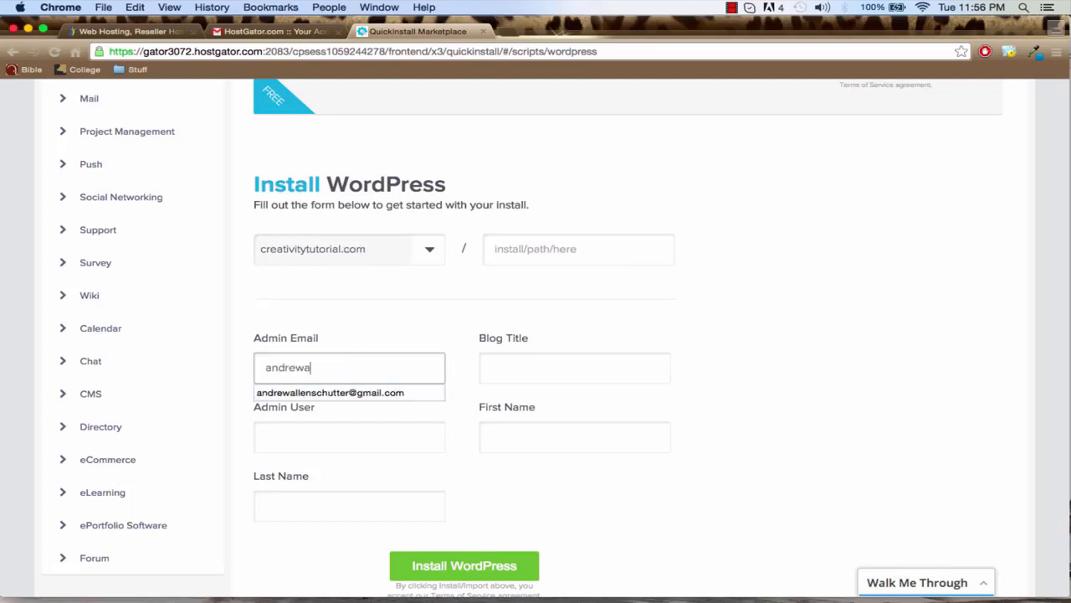
type("ll")
key("Down")
key("Return")
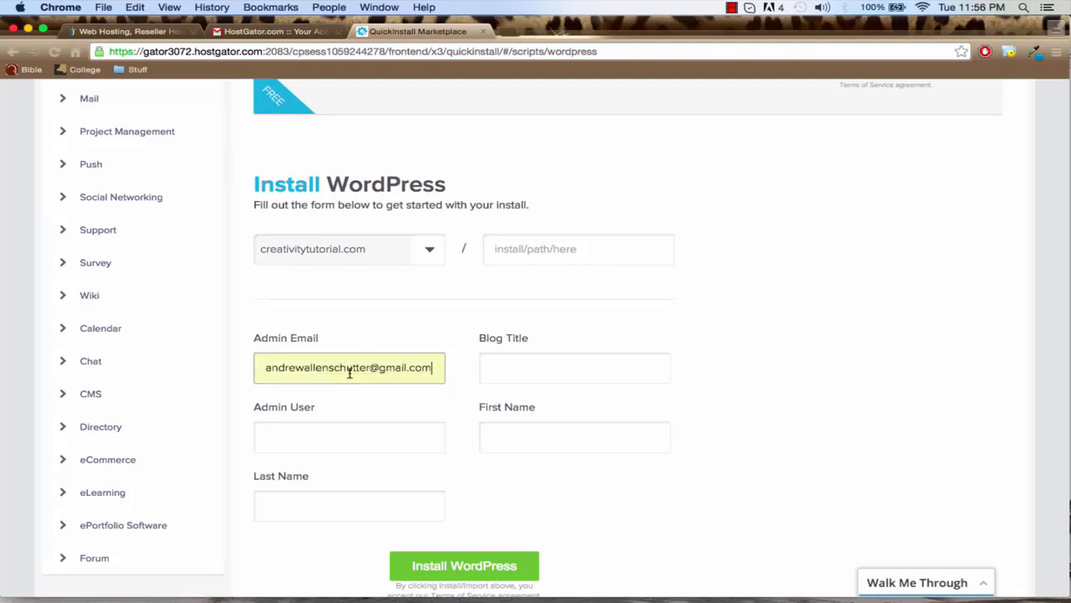
Fill in the admin username and set the blog title to Creativity
left_click(336, 434)
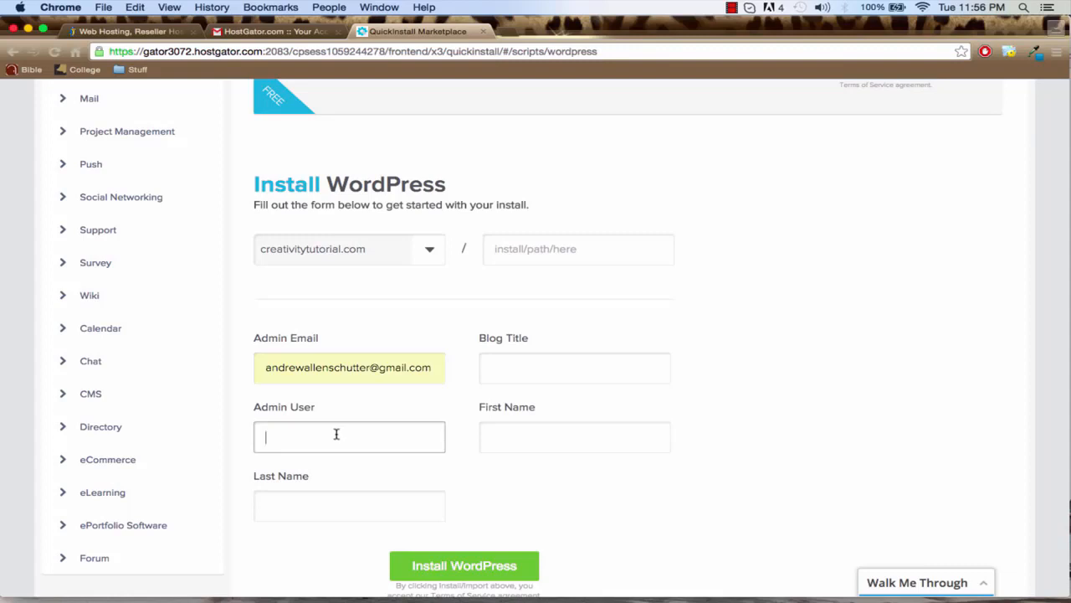
type("andrewadmin")
left_click(517, 366)
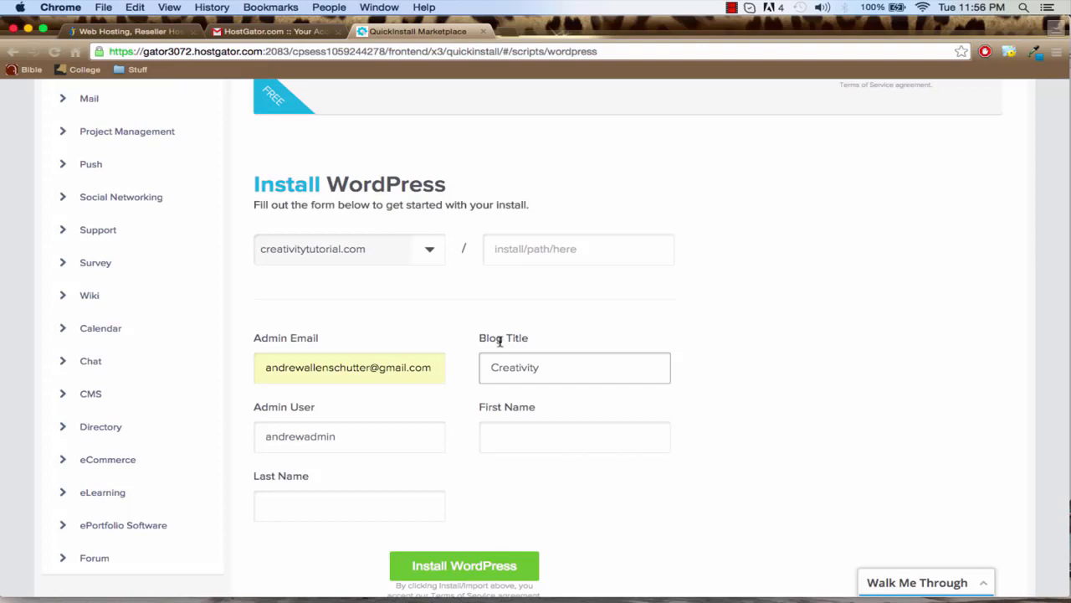
Enter the administrator's first and last name and start the WordPress installation
left_click(494, 435)
type("Andrew")
key("Tab")
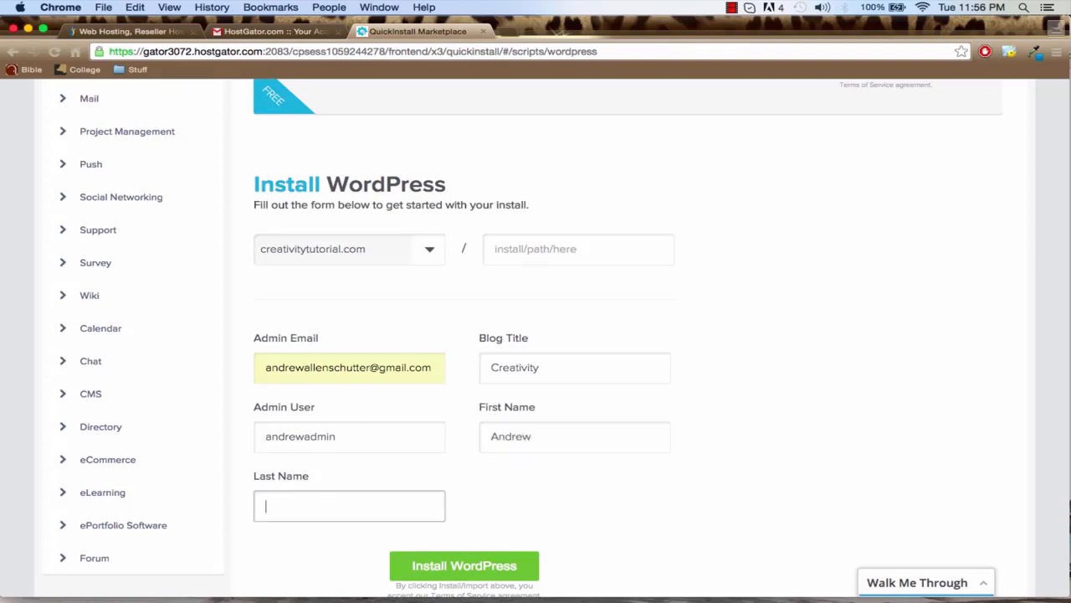
type("Schutter")
left_click(481, 568)
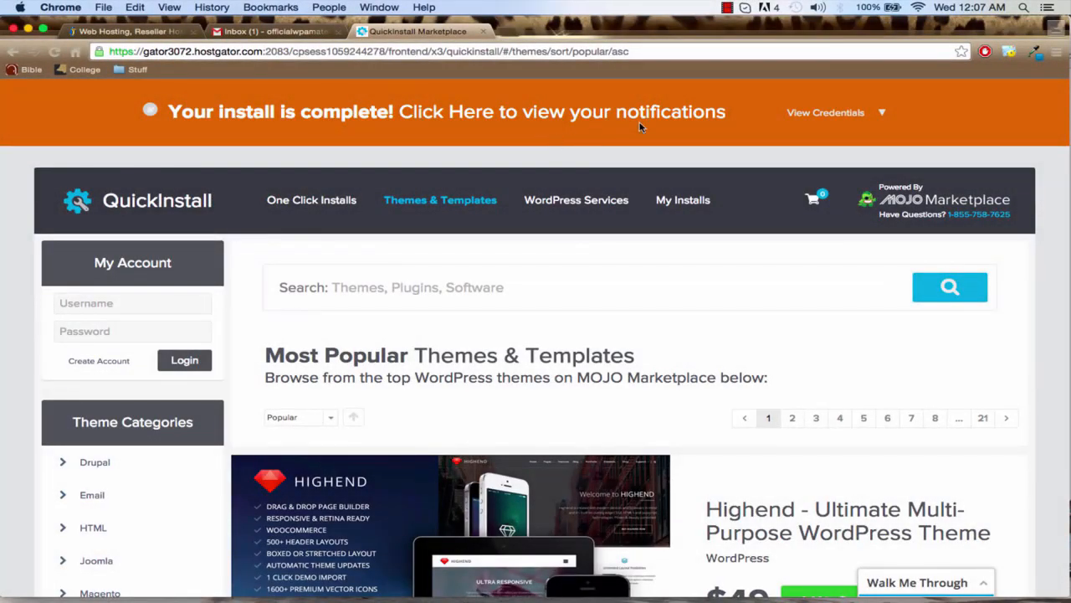
Copy the WordPress admin password from the completed install's credentials and open its Admin Area link
left_click(833, 113)
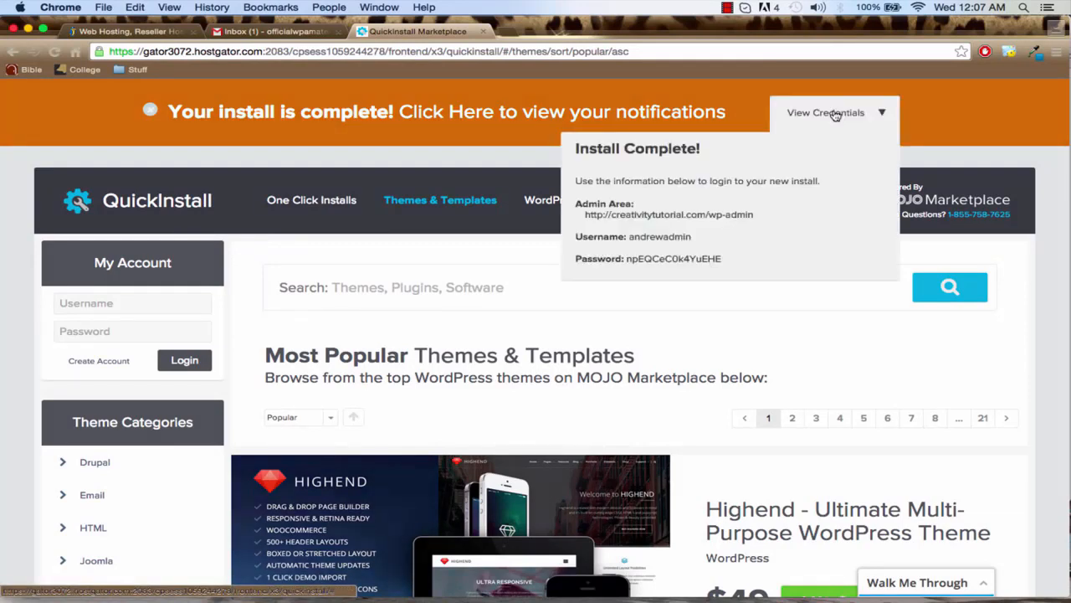
double_click(671, 259)
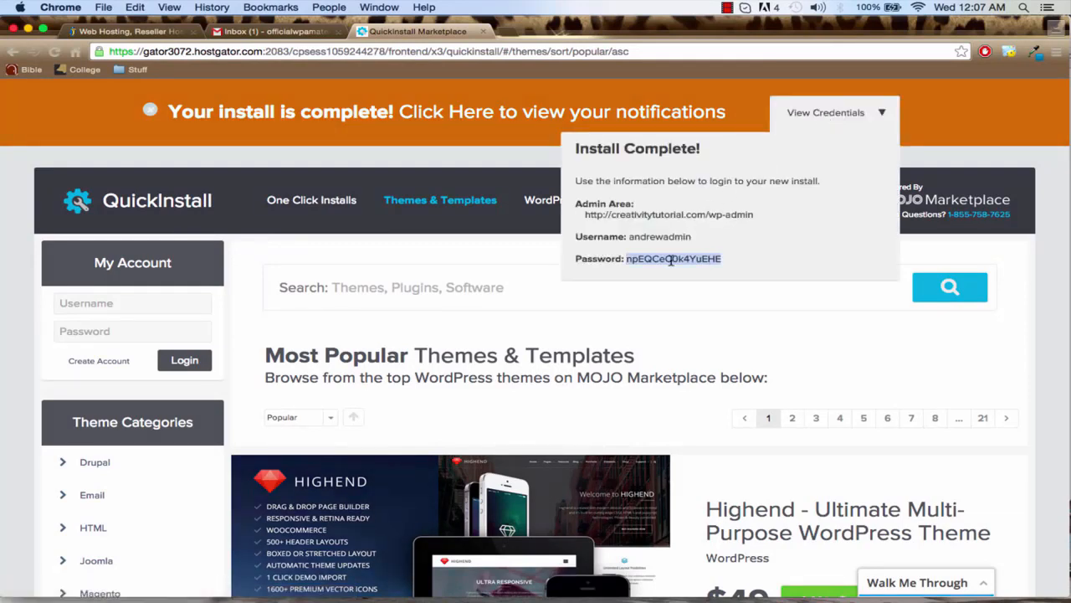
key("super+c")
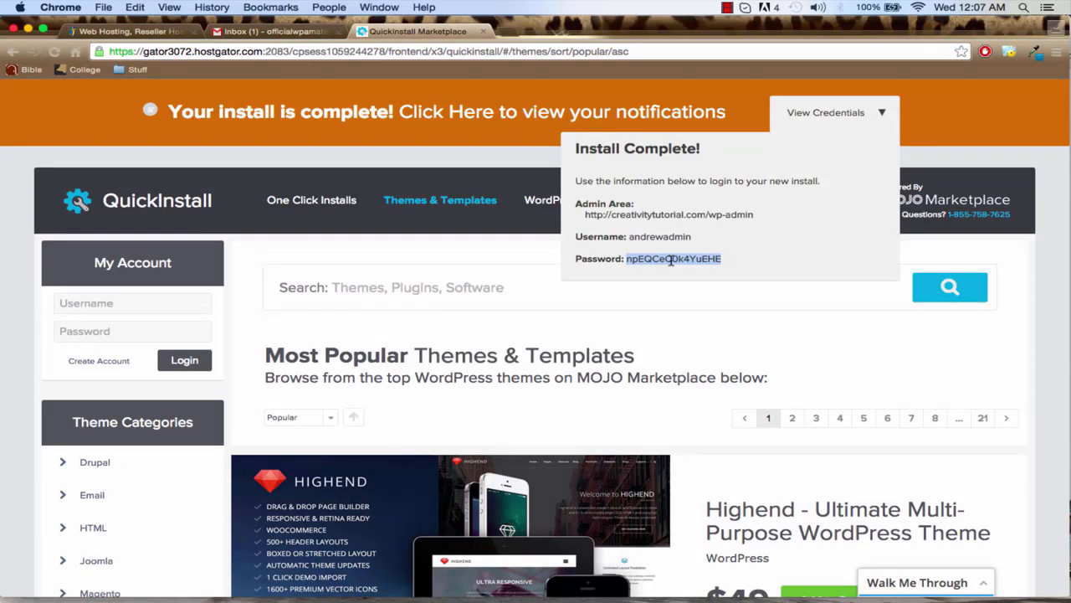
left_click(658, 216)
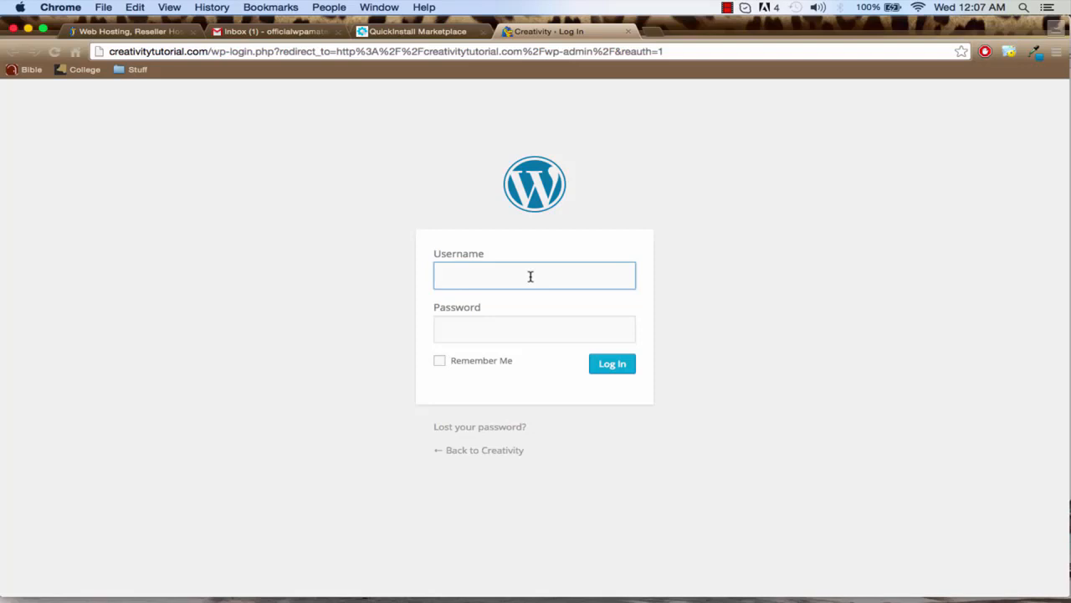
Log in to the WordPress admin area with the admin username and the copied password
type("andrewadmin")
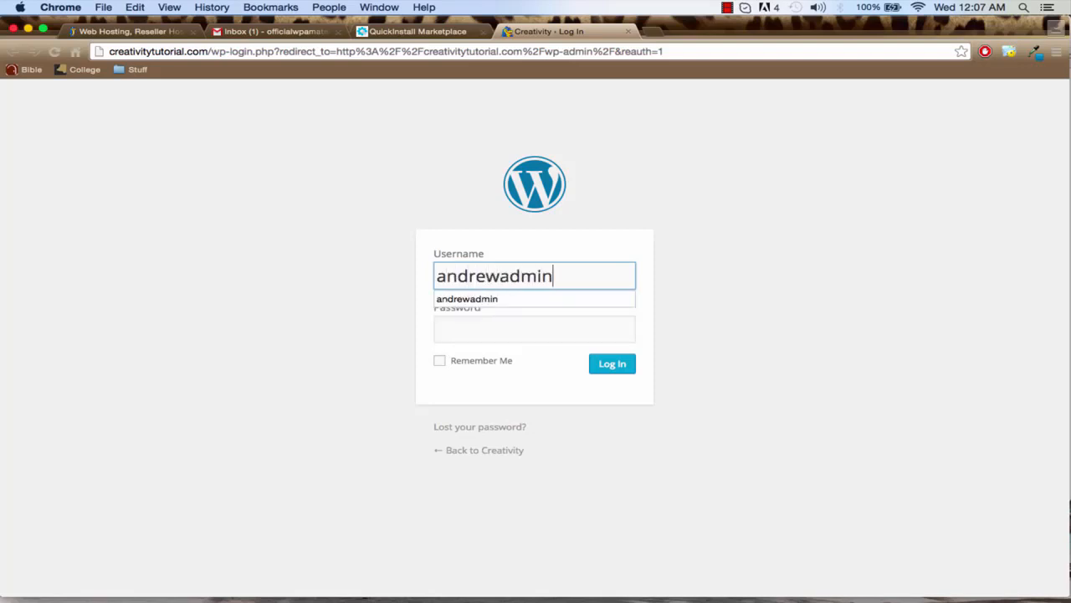
key("Tab")
key("super+v")
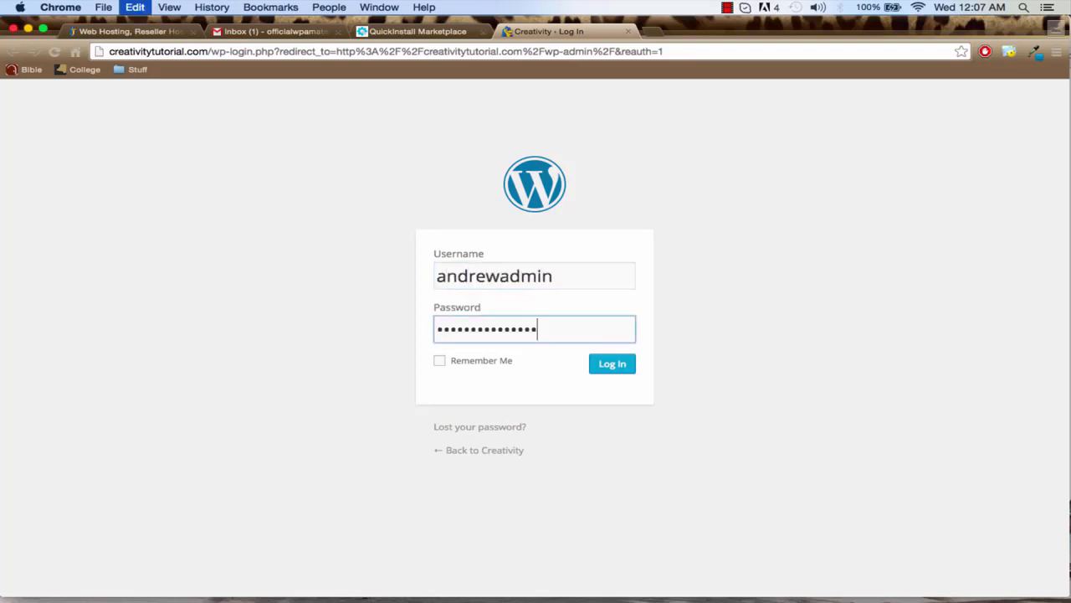
key("Return")
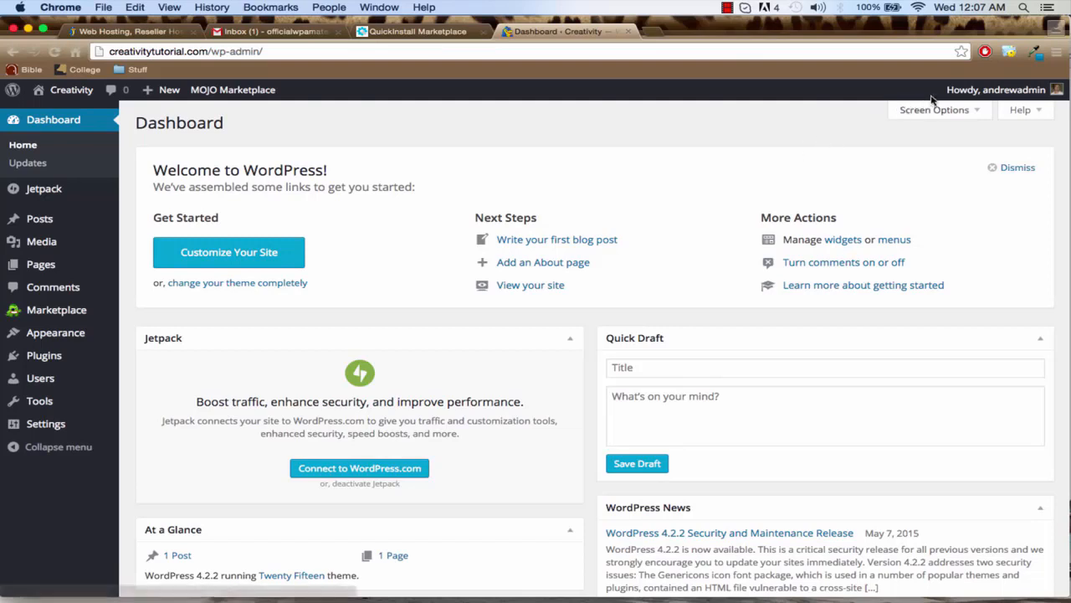
Open the logged-in user's profile, enter and repeat a new account password, and update the profile
mouse_move(962, 91)
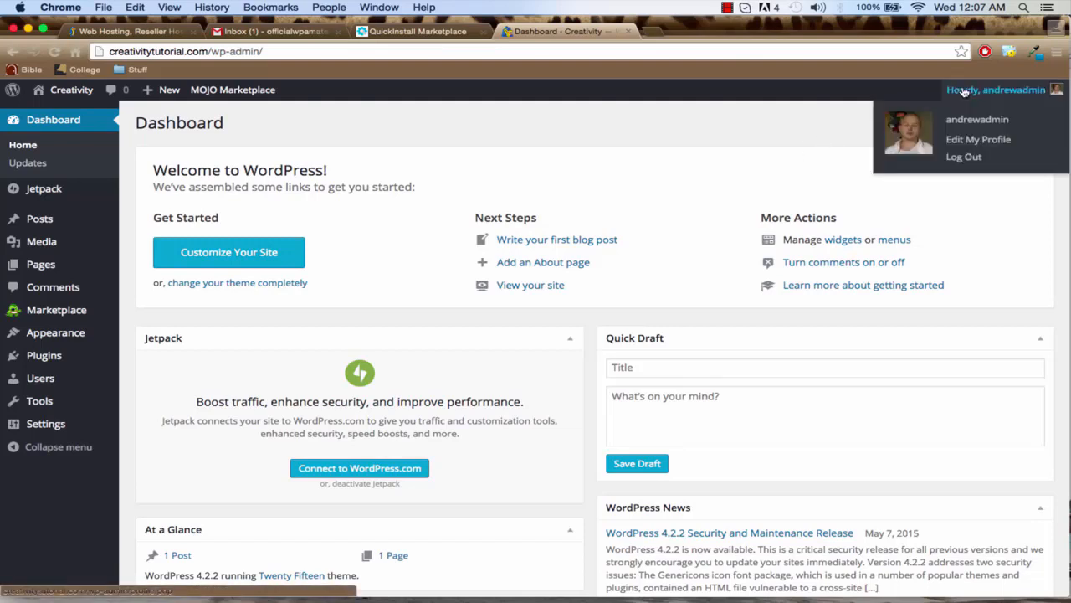
left_click(971, 144)
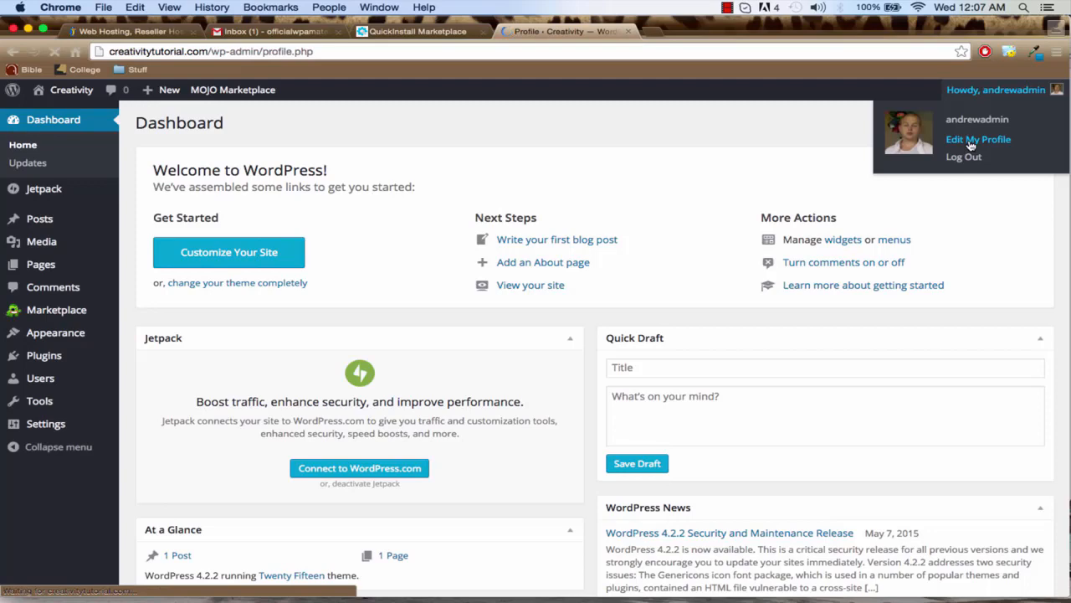
scroll(754, 259, "down", 5)
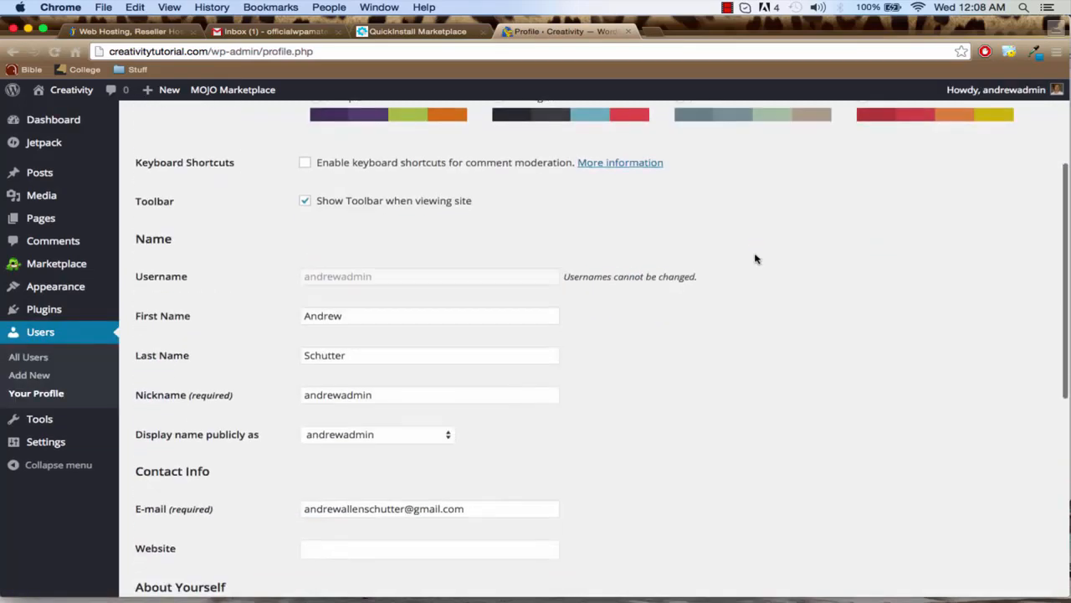
scroll(755, 259, "down", 10)
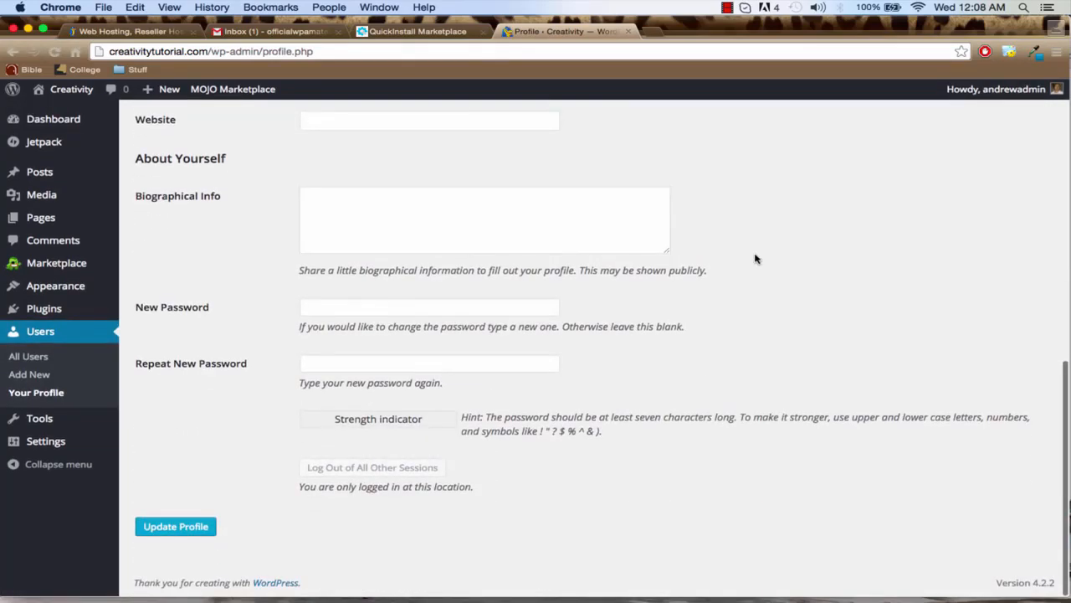
left_click(428, 306)
type("a")
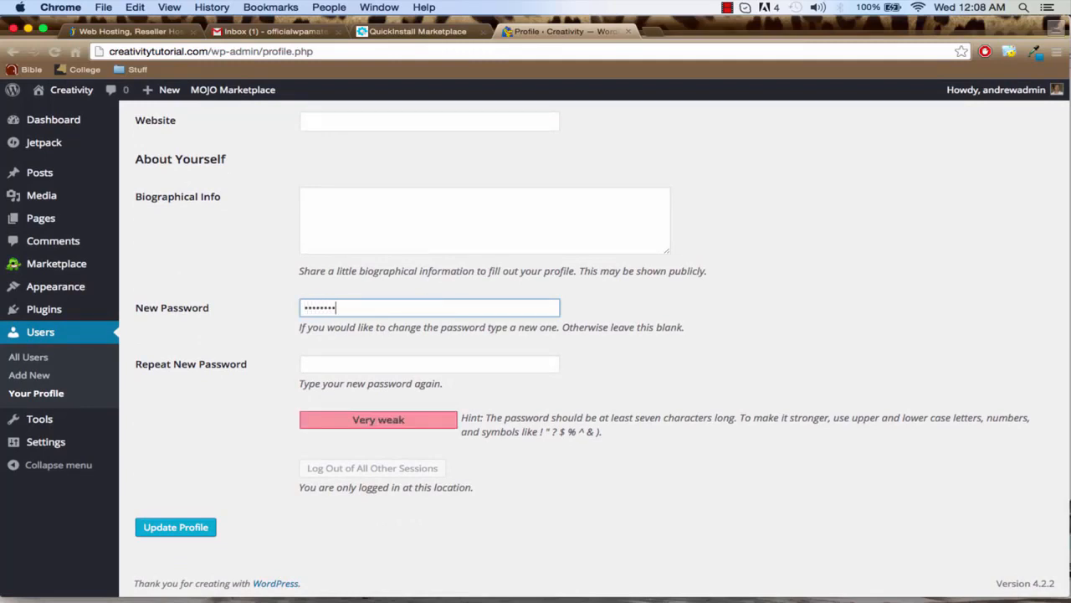
key("Tab")
type("aaaa")
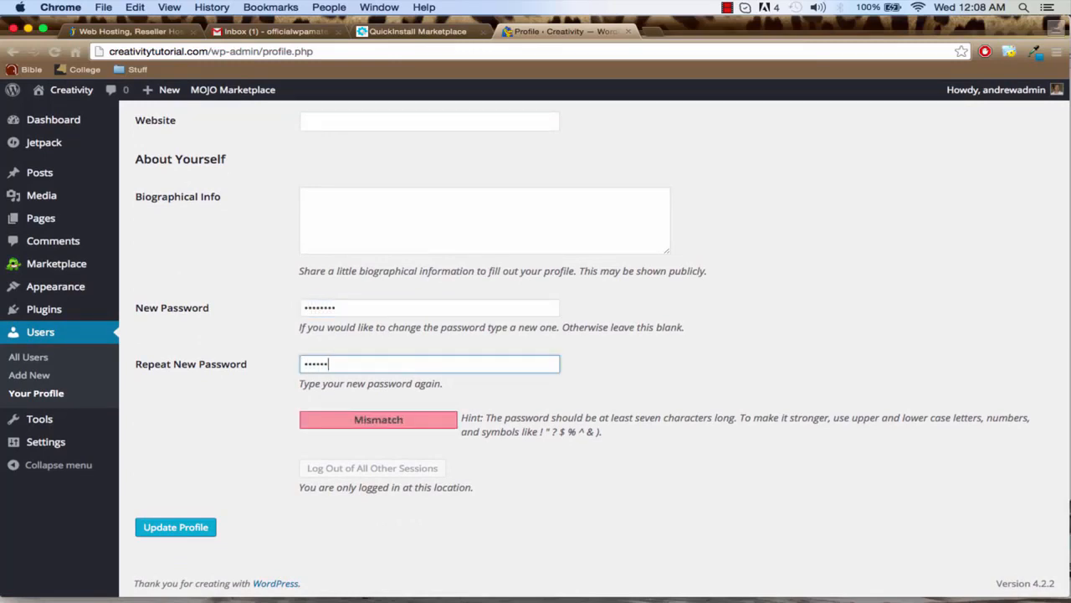
type("aaaa")
left_click(158, 526)
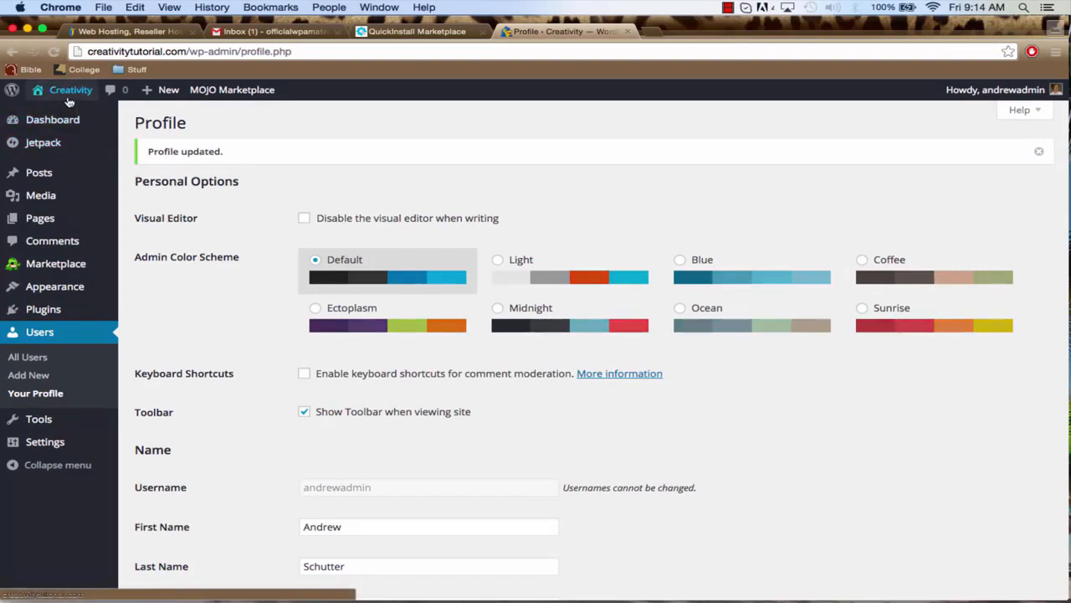
Visit the live Creativity site and look over its default front page from header to sidebar links
mouse_move(67, 100)
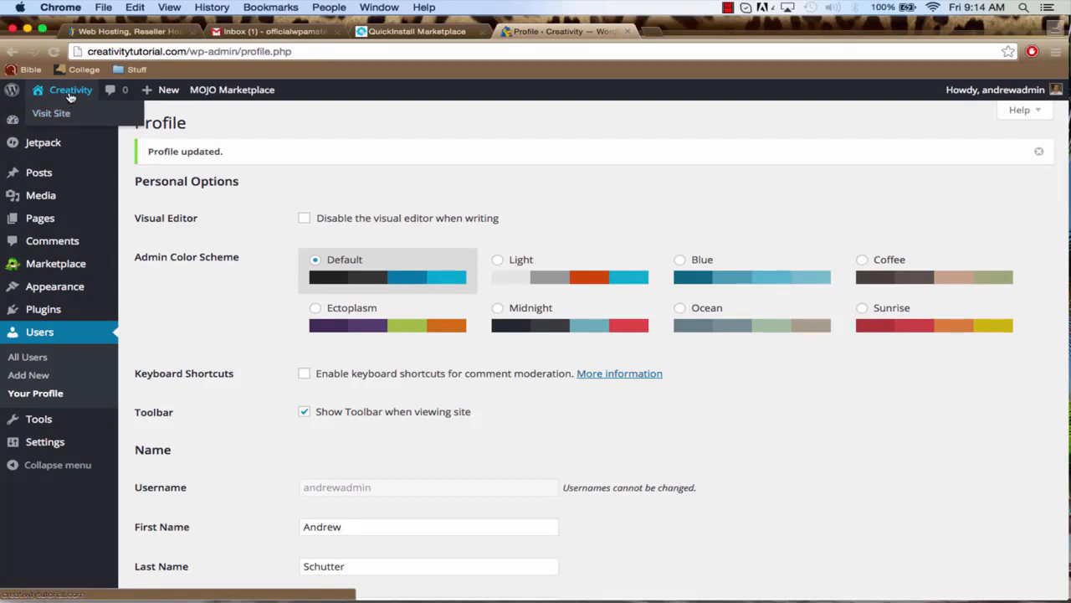
left_click(70, 92)
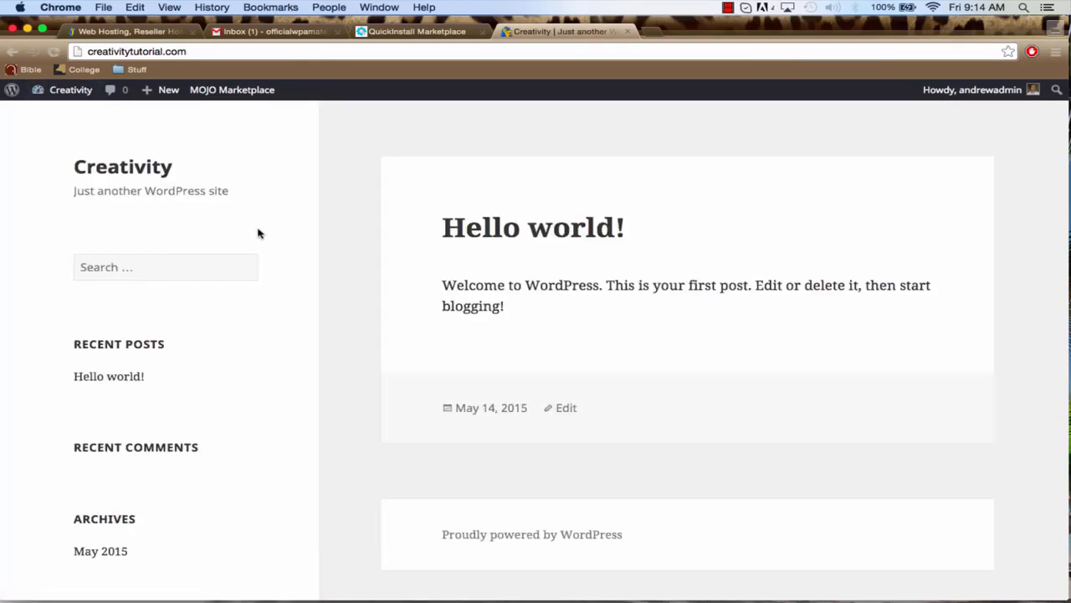
scroll(351, 311, "down", 3)
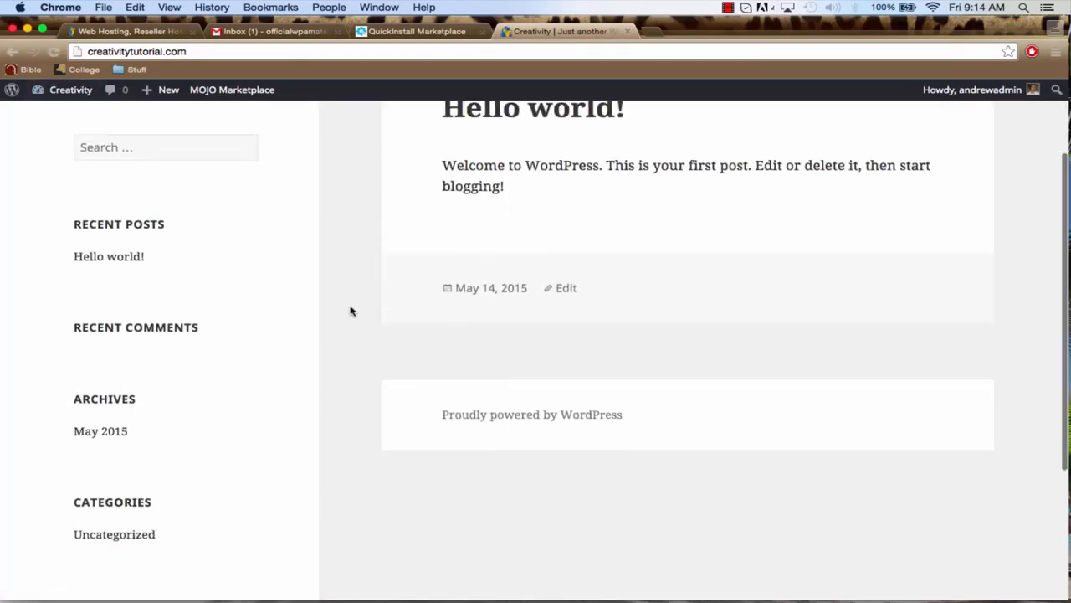
scroll(350, 311, "down", 4)
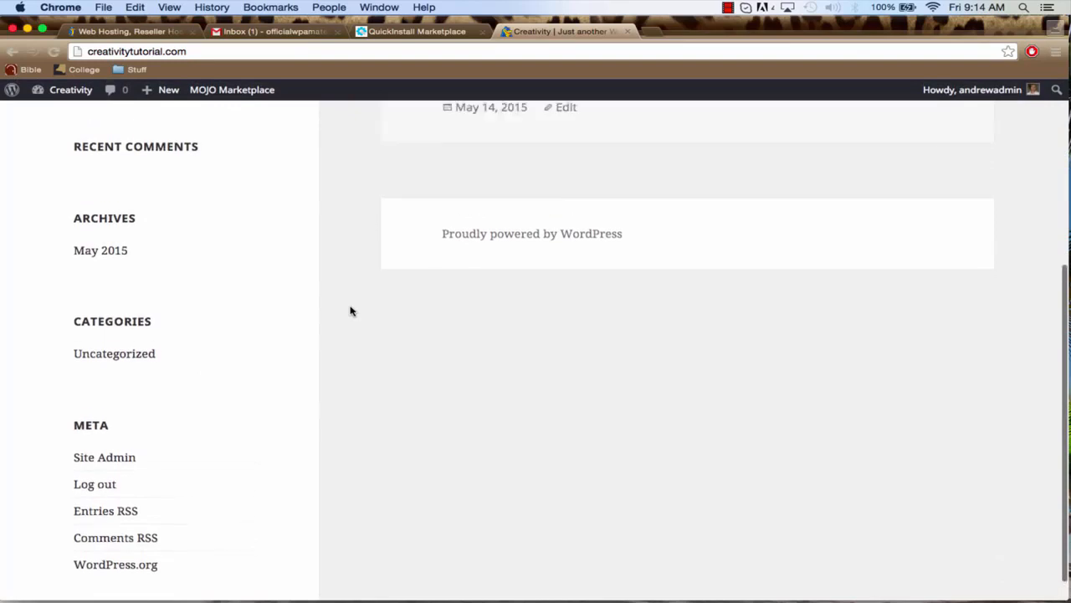
scroll(350, 311, "up", 6)
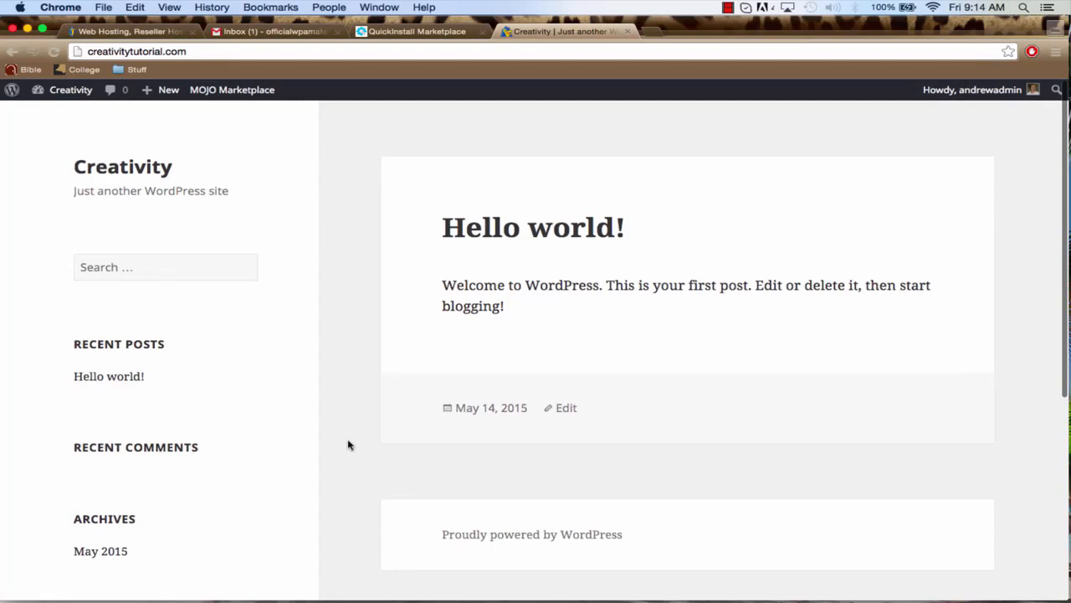
scroll(349, 444, "down", 4)
scroll(349, 445, "up", 3)
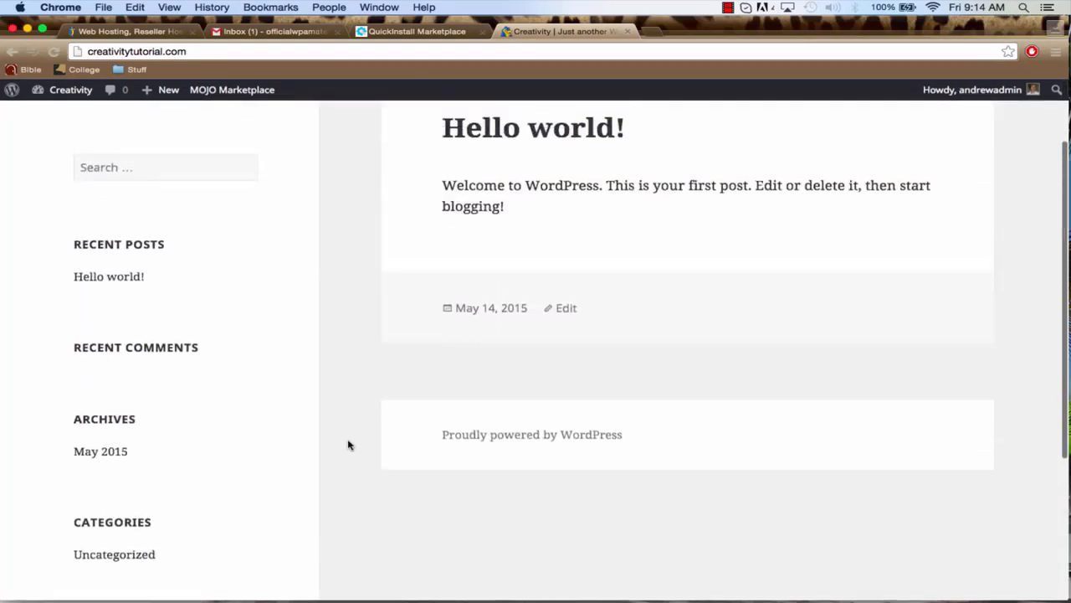
scroll(349, 444, "up", 2)
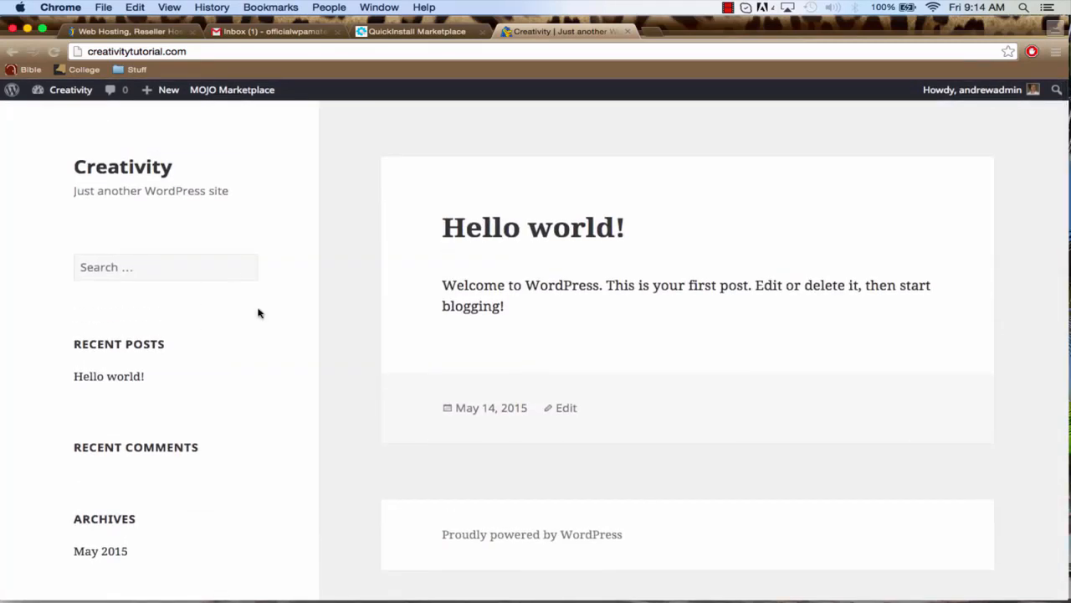
Return to the site's Dashboard and open the list of installed plugins
mouse_move(68, 90)
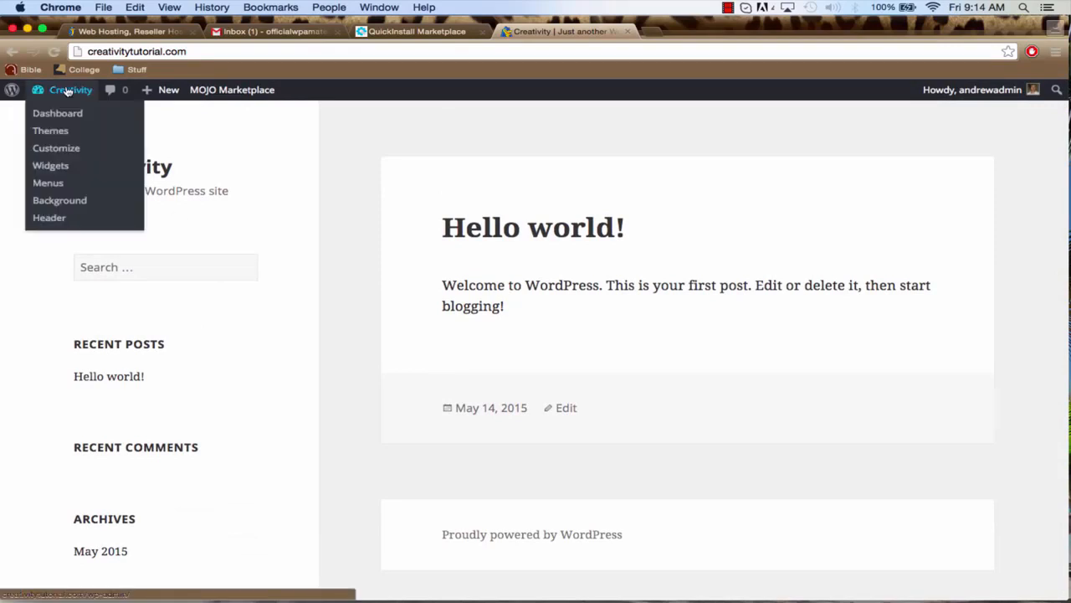
left_click(65, 117)
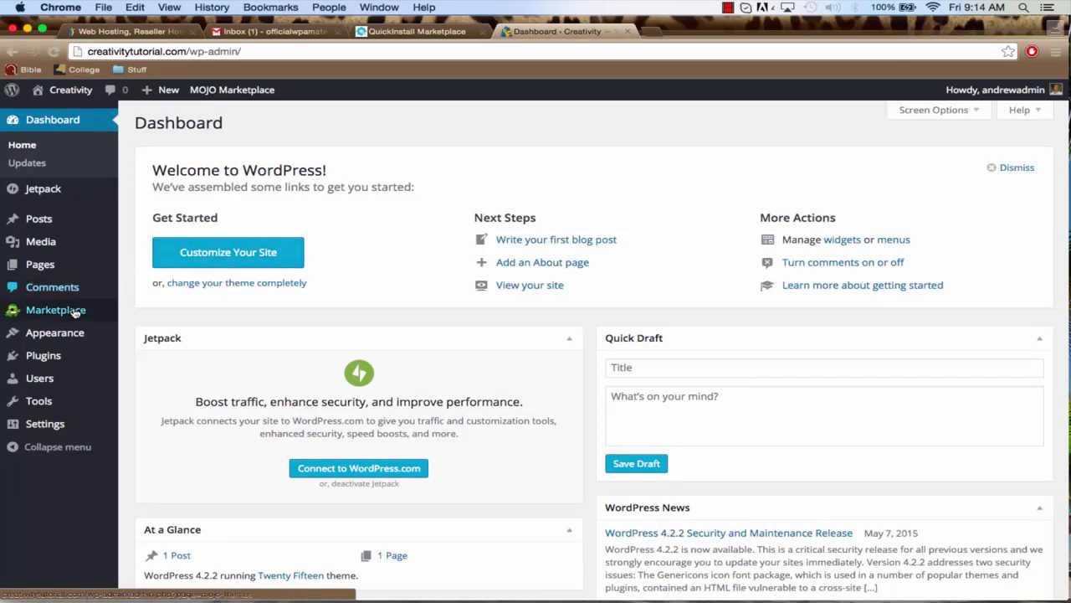
mouse_move(75, 310)
scroll(74, 311, "down", 1)
mouse_move(72, 364)
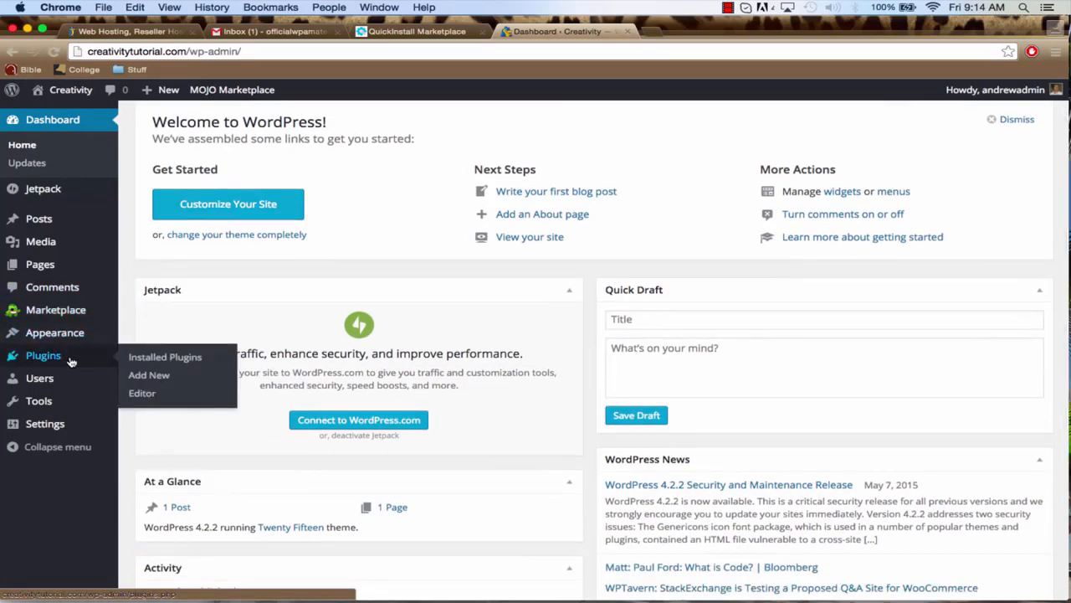
left_click(71, 361)
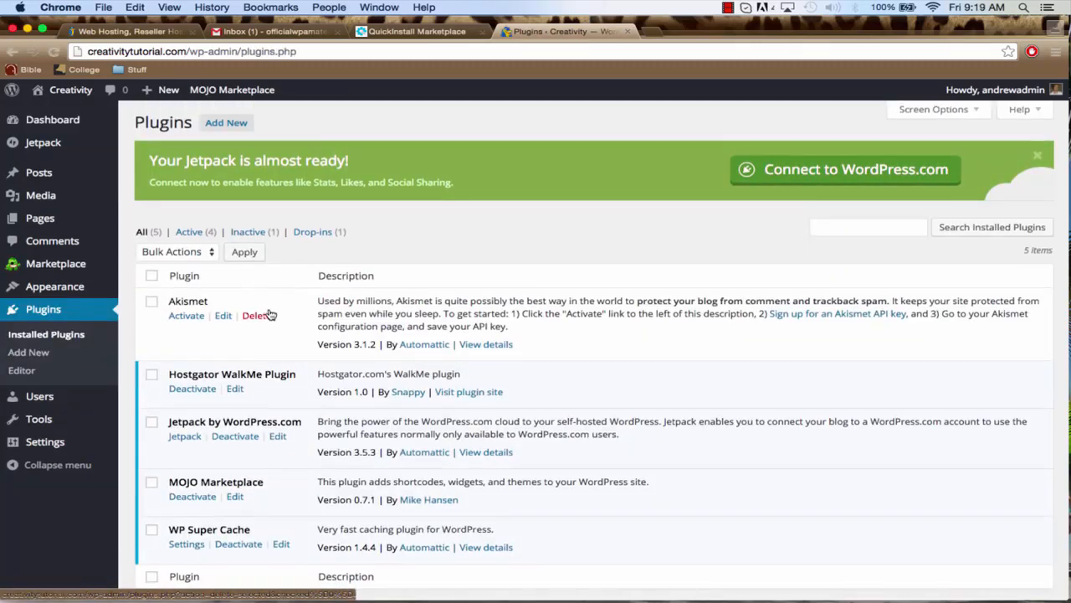
Select all the installed plugins and deactivate them in bulk
scroll(269, 311, "down", 1)
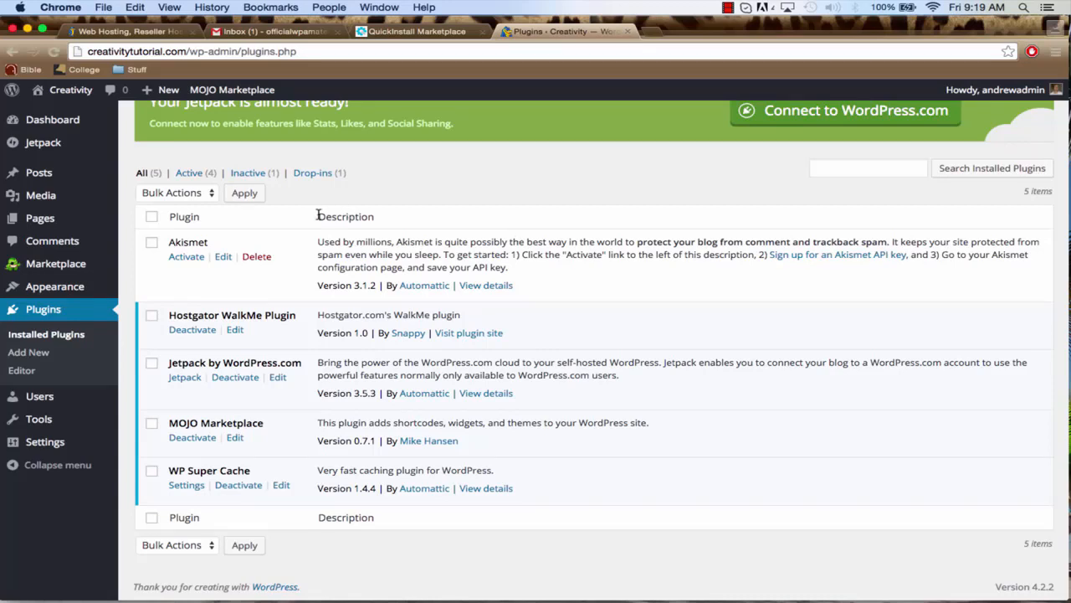
scroll(223, 287, "down", 2)
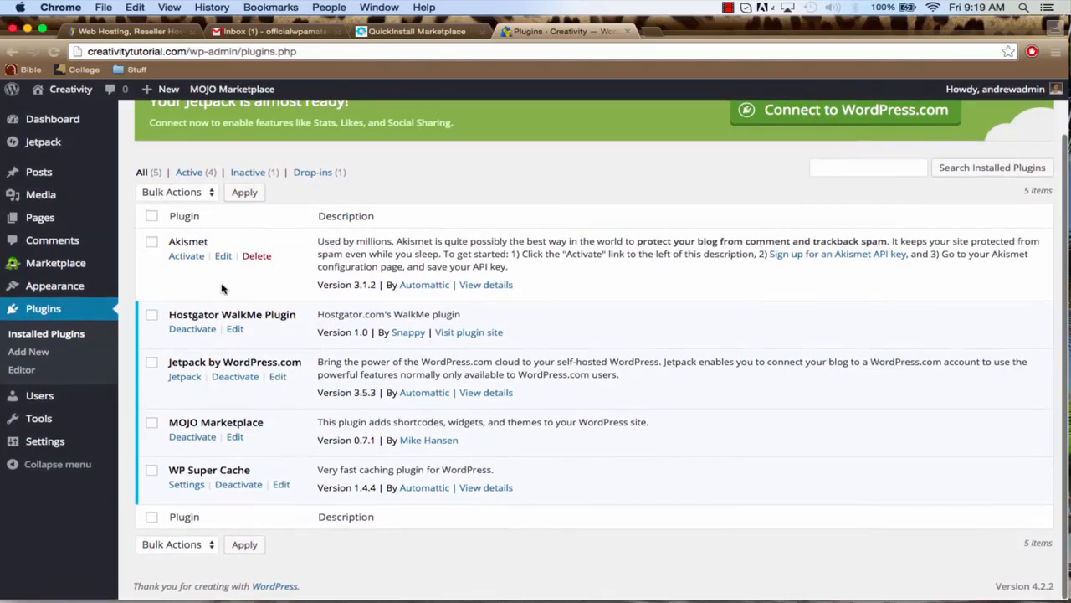
left_click(151, 219)
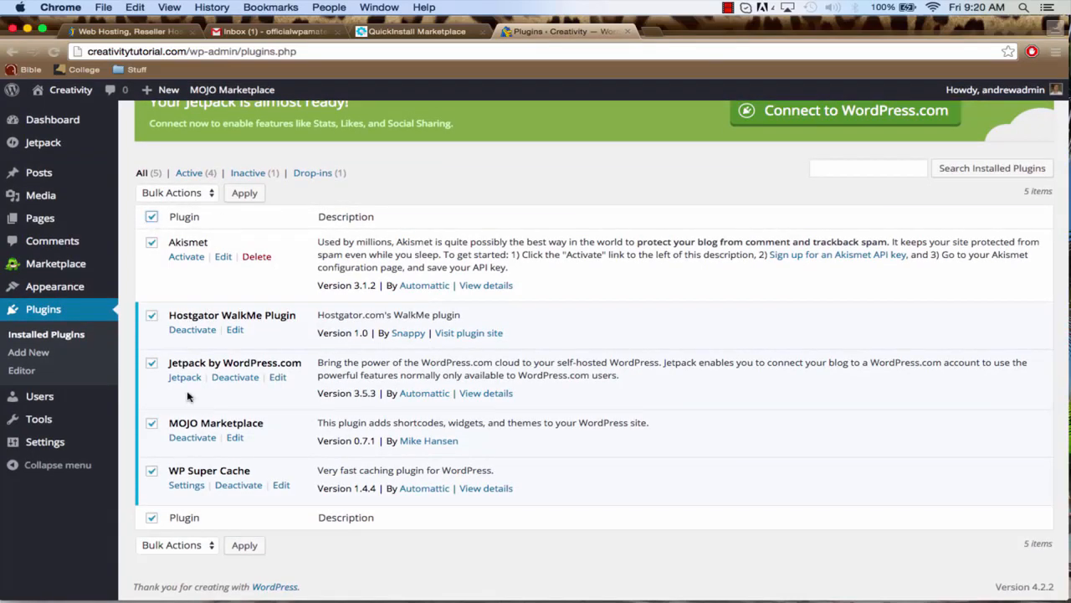
left_click(207, 193)
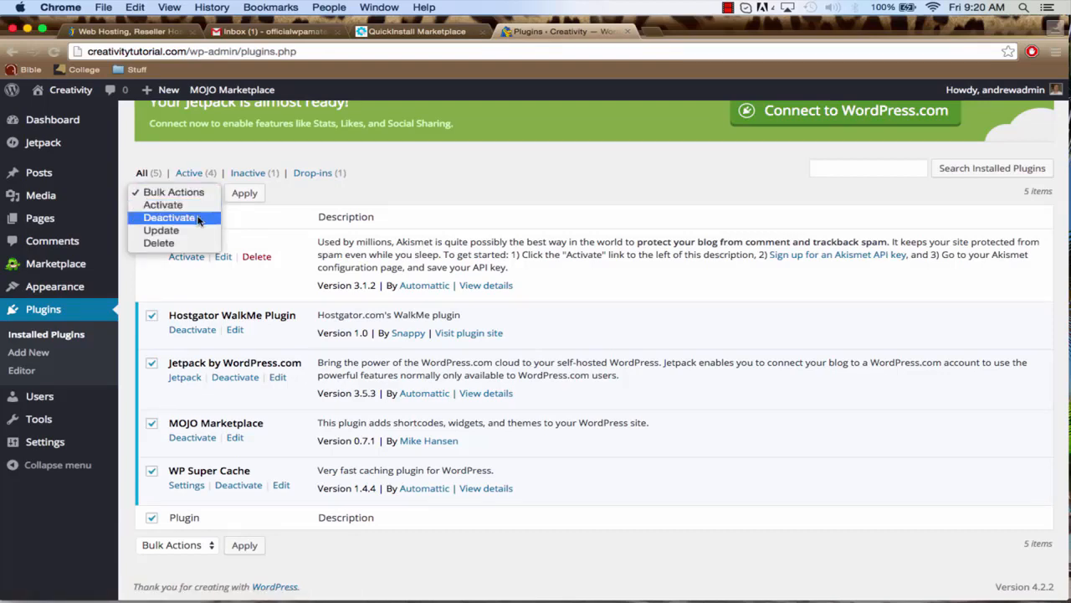
left_click(198, 219)
left_click(241, 198)
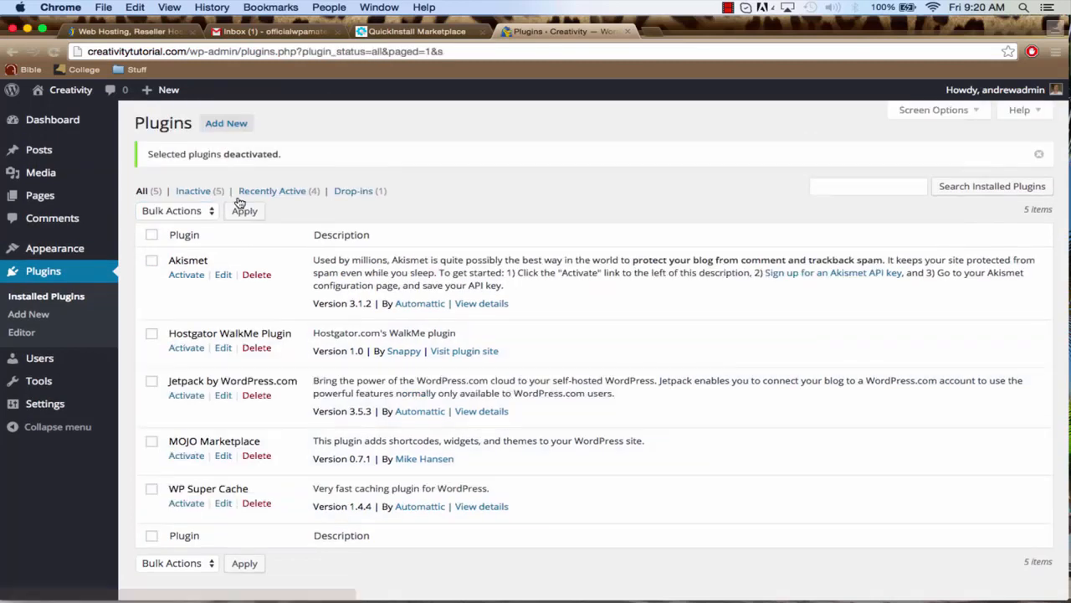
Bulk-delete all five installed plugins, from Akismet to WP Super Cache, including their files and data
scroll(223, 251, "down", 1)
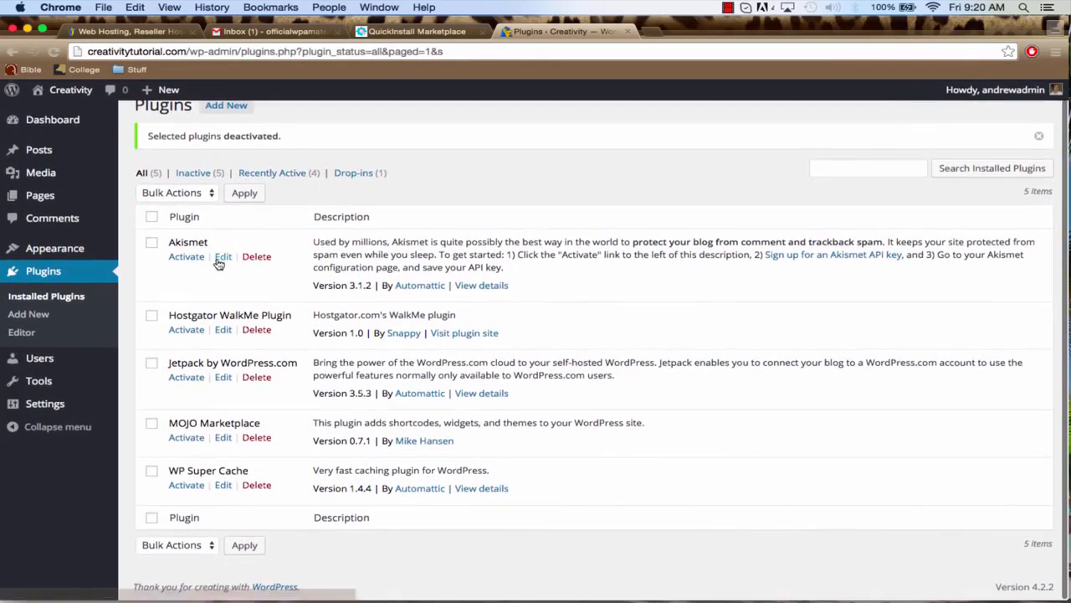
left_click(153, 218)
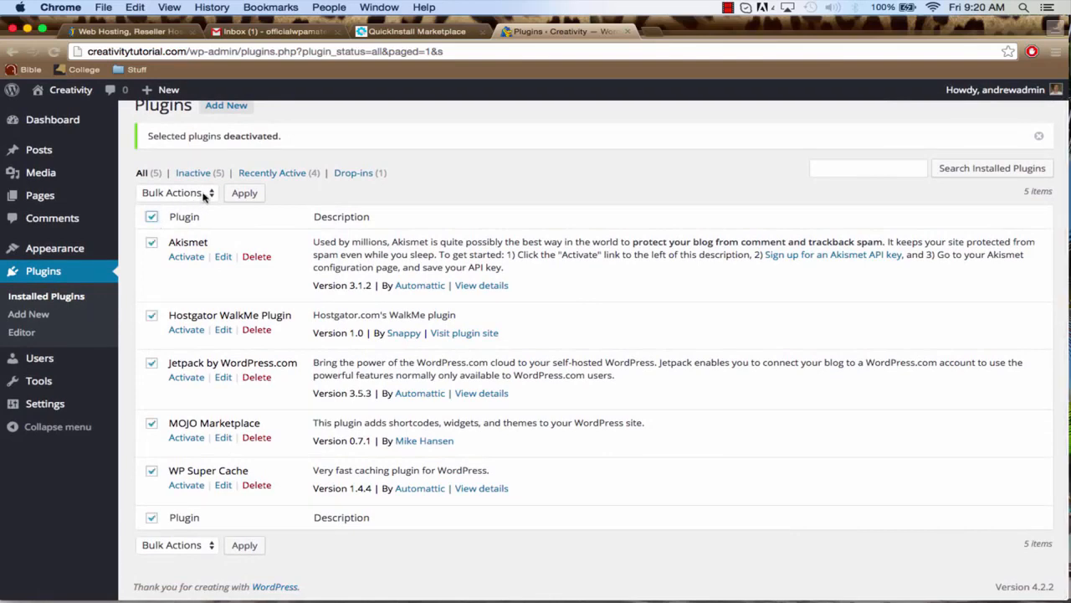
left_click(204, 194)
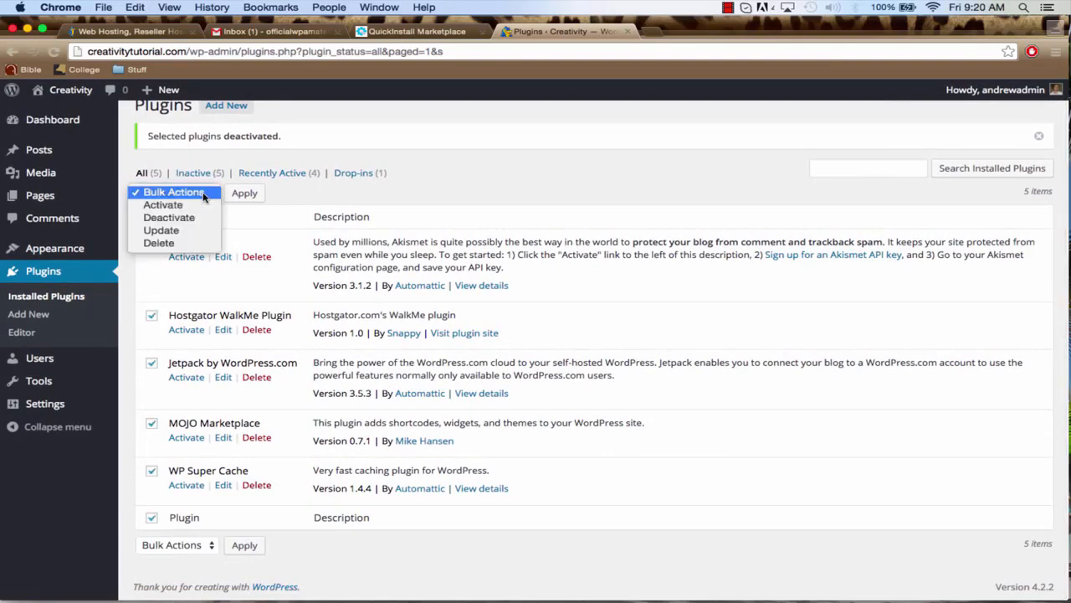
left_click(188, 246)
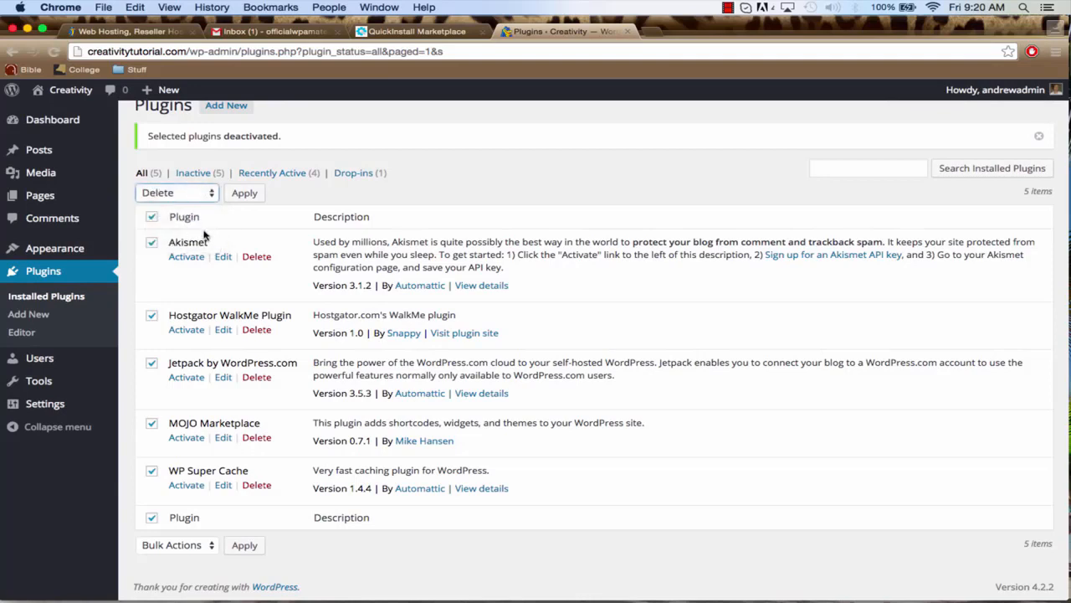
left_click(253, 194)
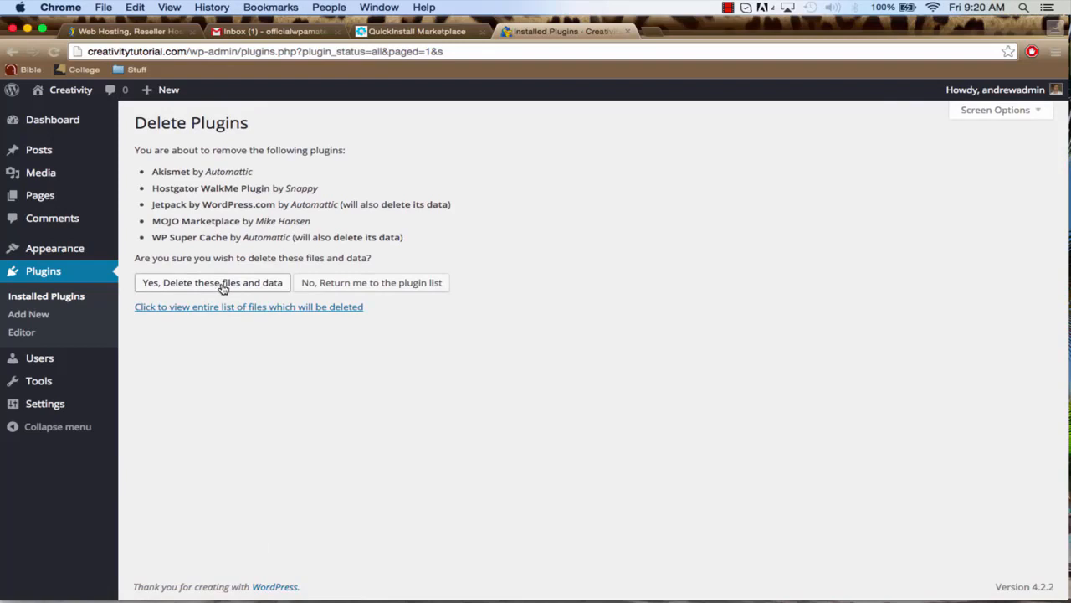
left_click(223, 288)
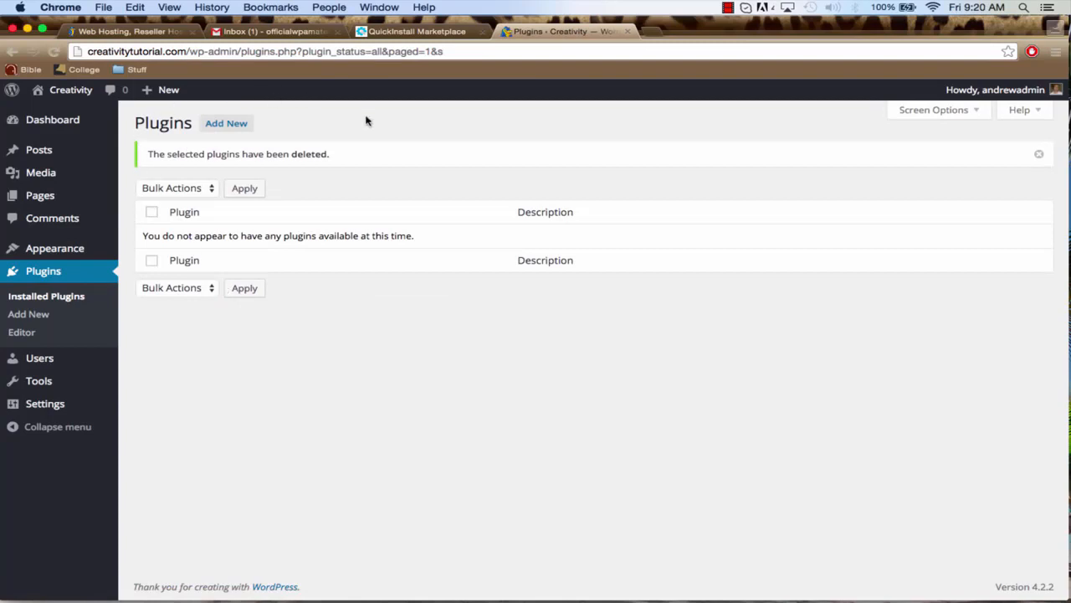
Search the plugin directory for "black studio", then install and activate Black Studio TinyMCE Widget
left_click(39, 320)
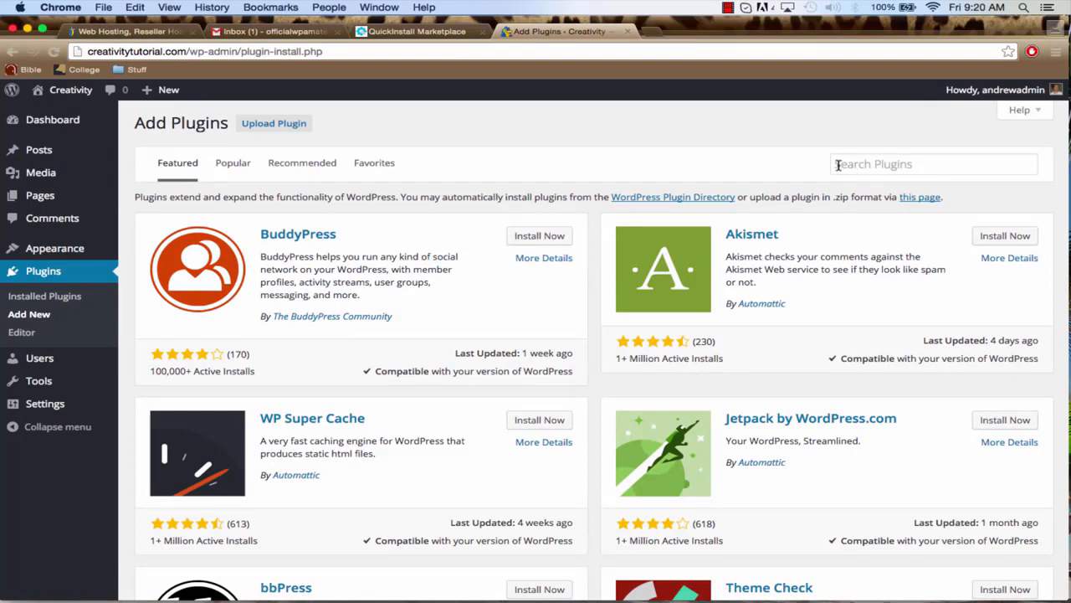
left_click(836, 164)
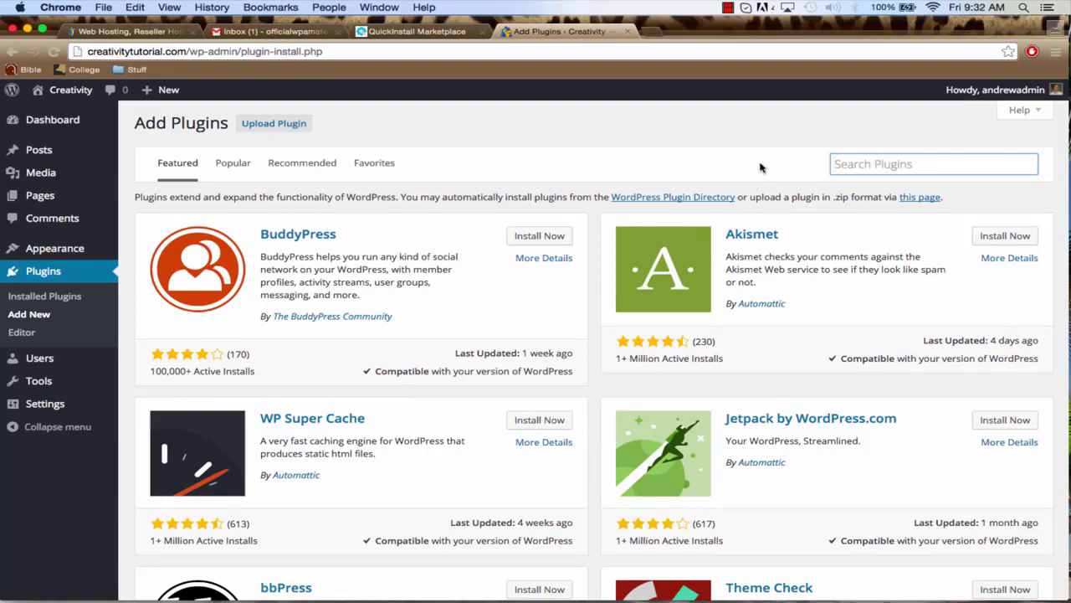
type("blac")
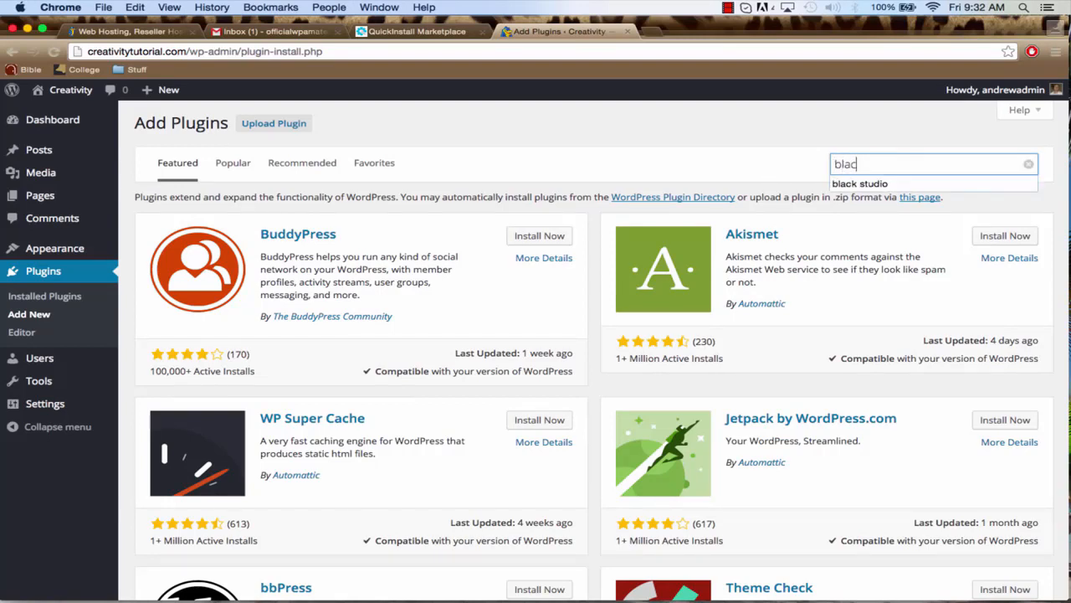
type("k studio")
key("Return")
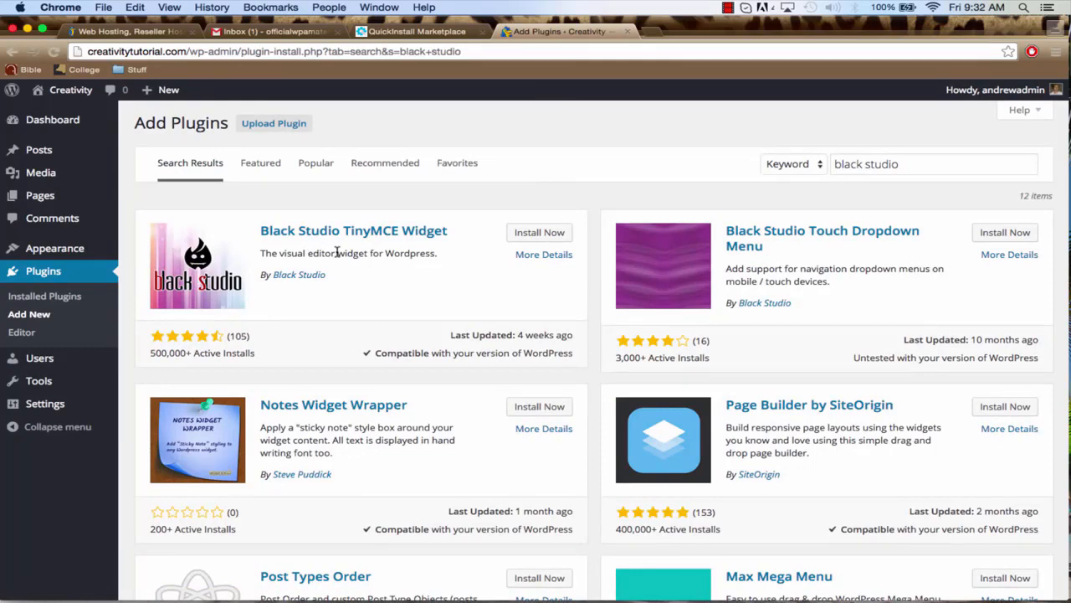
left_click(533, 235)
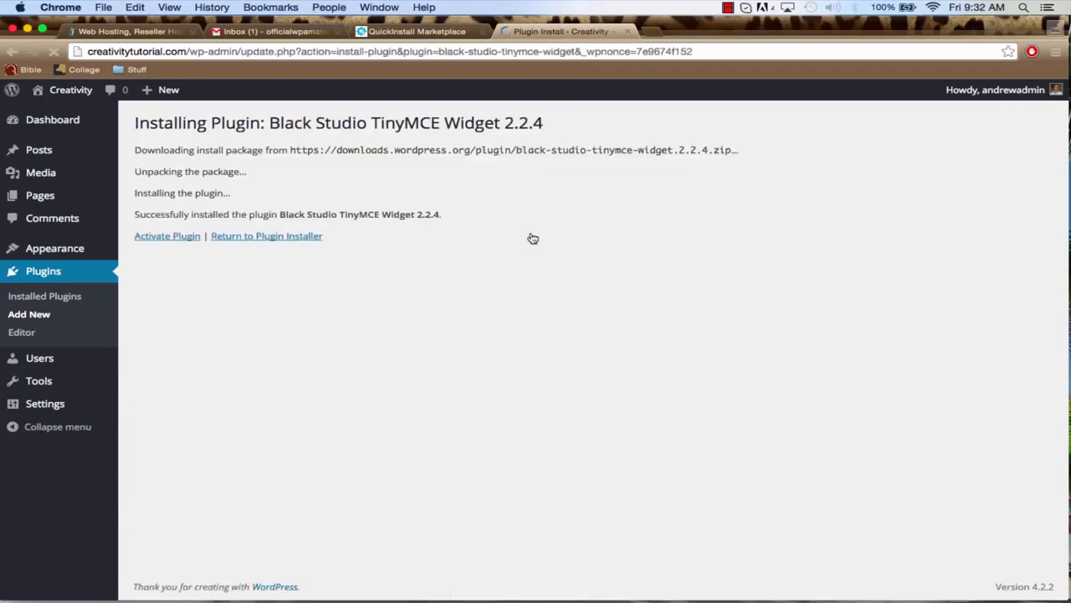
left_click(166, 238)
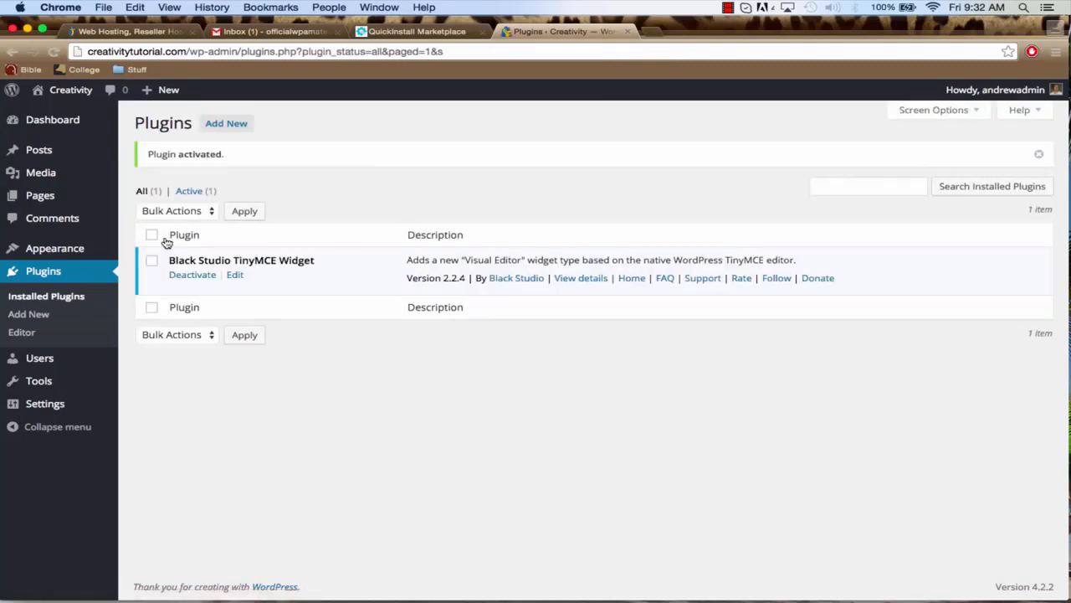
Find the Contact Form 7 plugin by searching for "contact form 7", then install and activate it
left_click(44, 319)
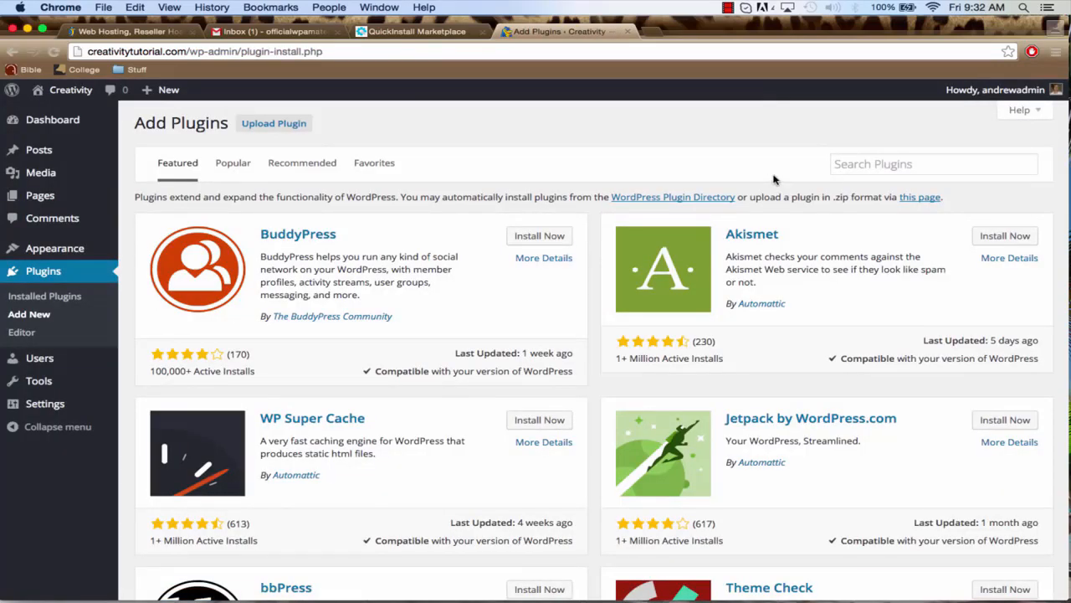
left_click(838, 166)
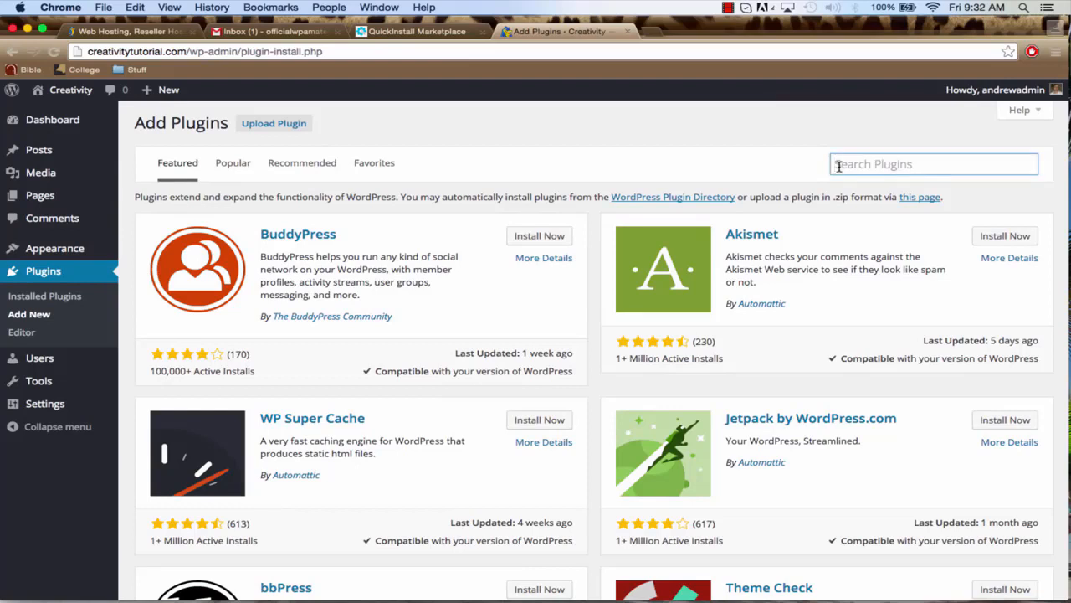
type("co")
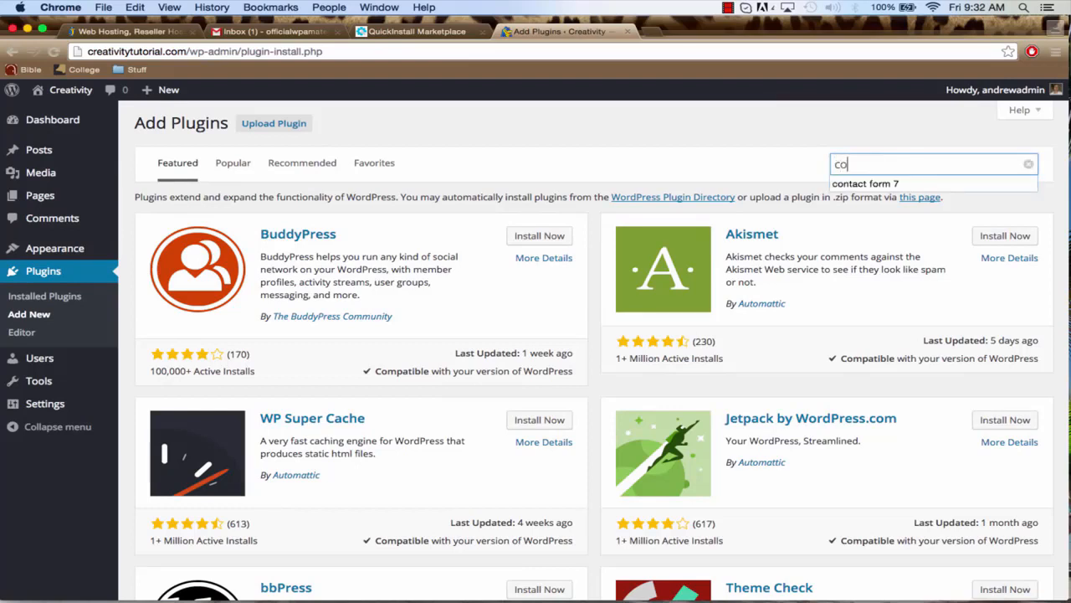
type("ntact form 7")
key("Return")
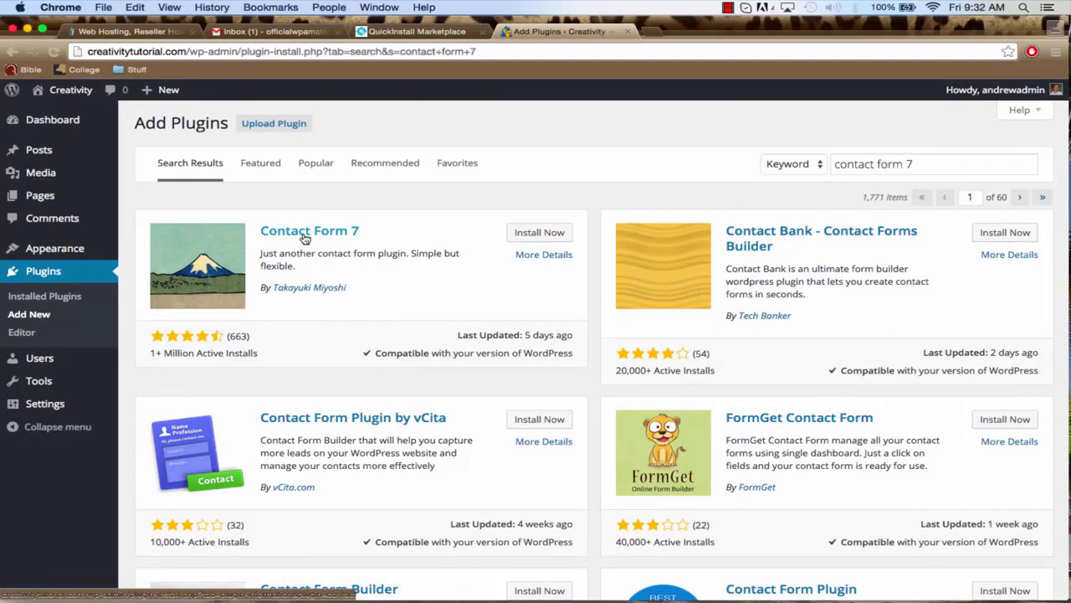
left_click(533, 238)
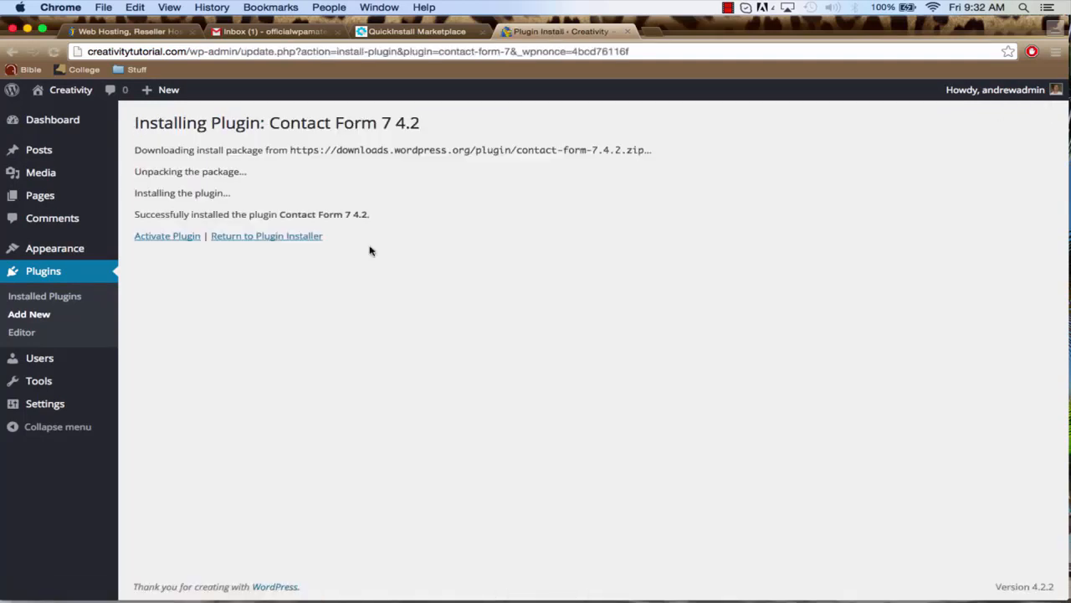
left_click(159, 239)
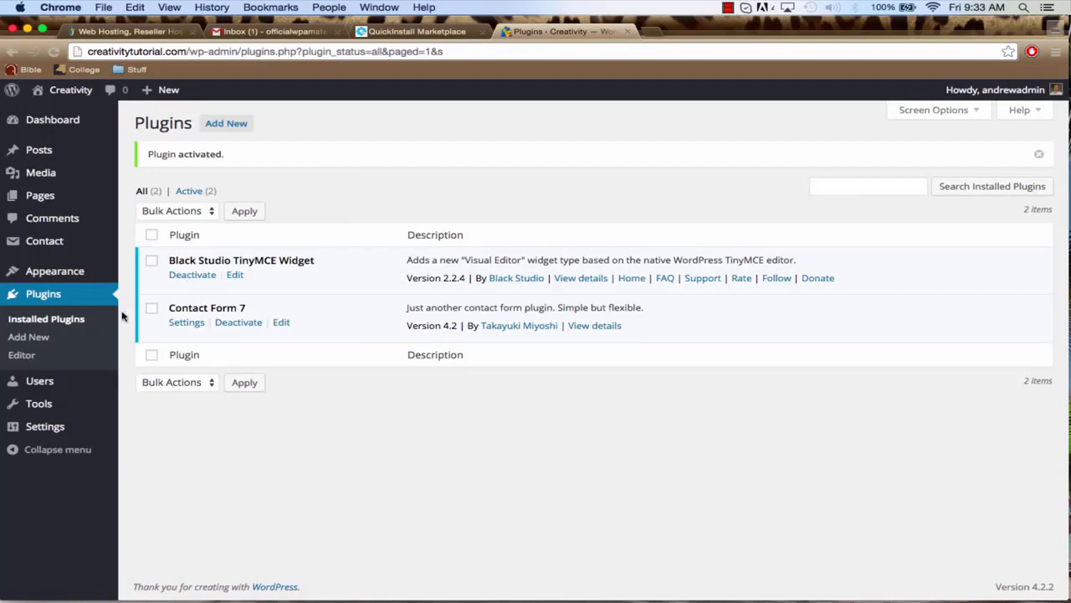
Search for new plugins matching "facebook", then install and activate the official Facebook plugin
left_click(44, 340)
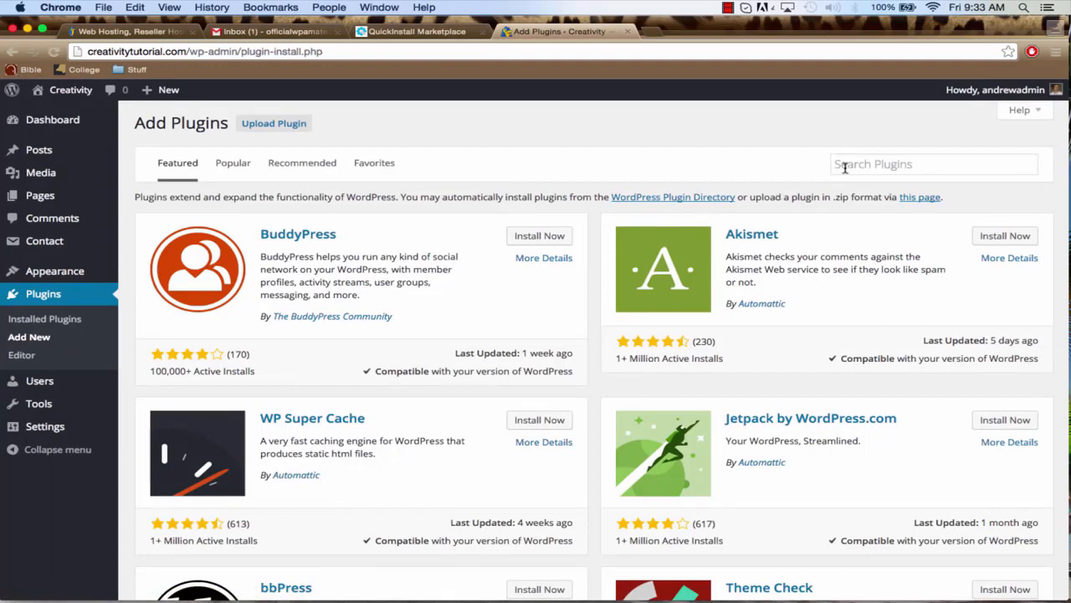
left_click(847, 165)
type("f")
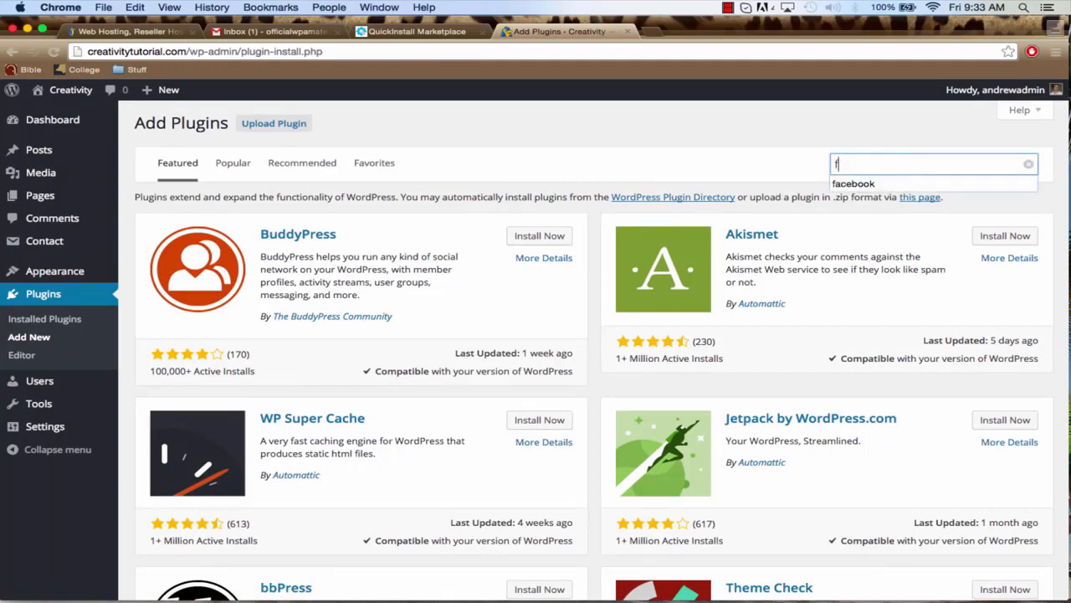
type("acebook")
key("Return")
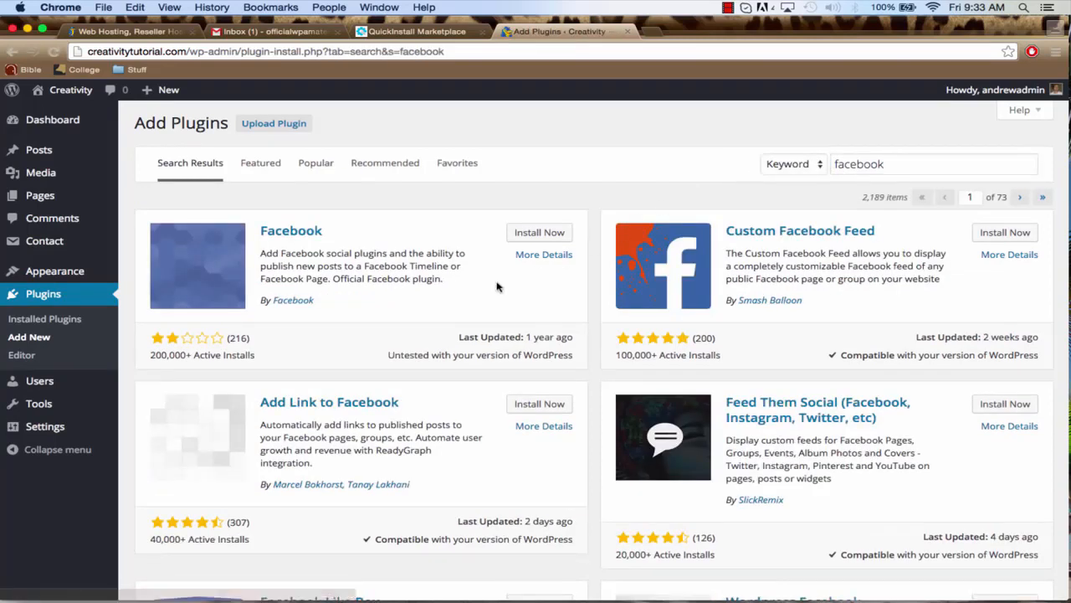
left_click(534, 238)
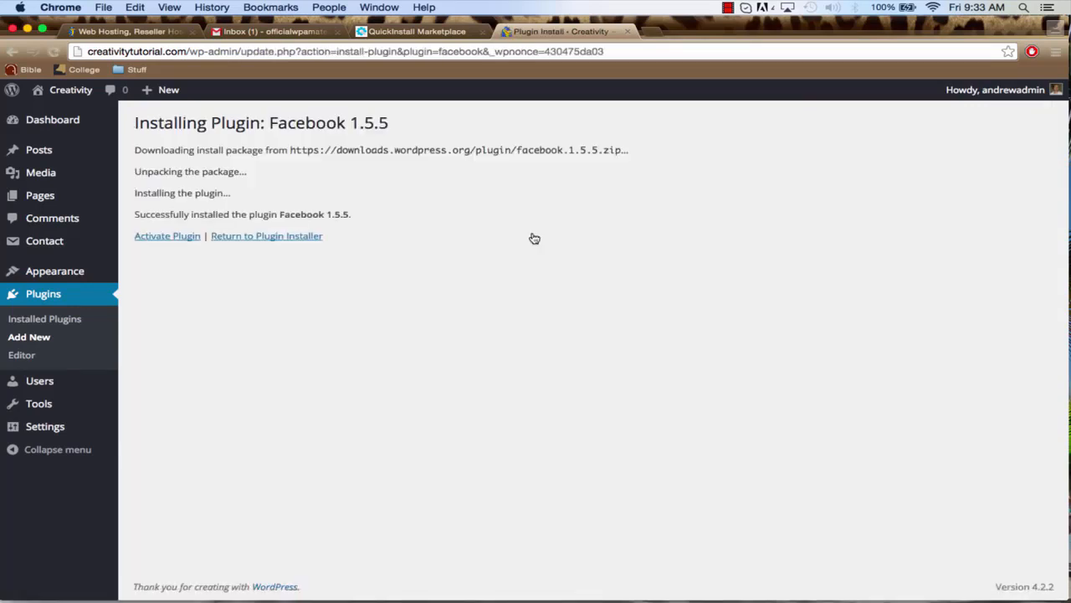
left_click(172, 238)
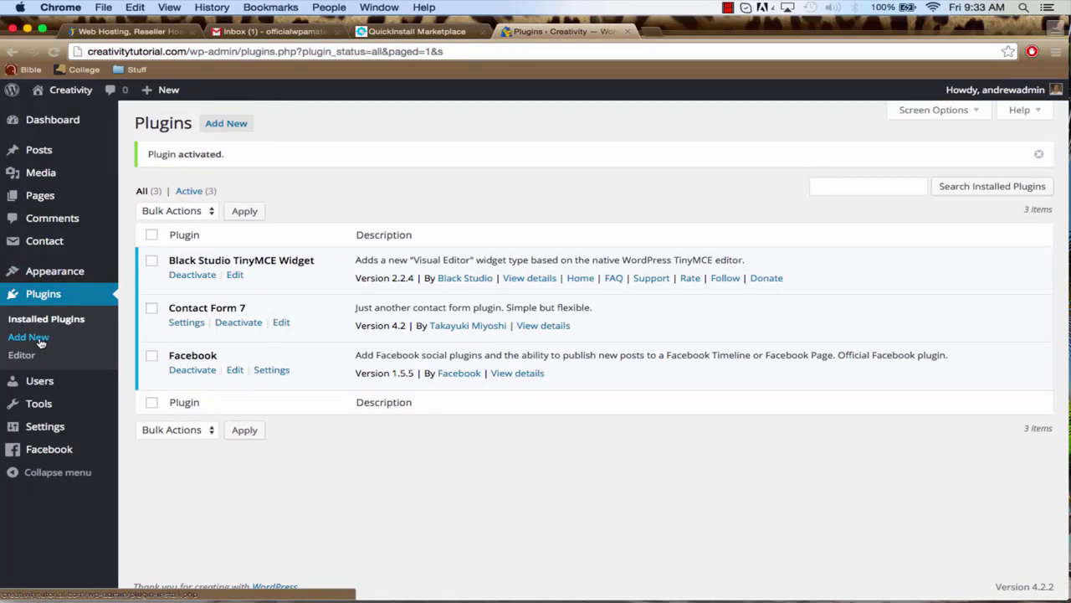
Search for "lightbox plus colorbox" among new plugins, then install and activate Lightbox Plus Colorbox
left_click(38, 340)
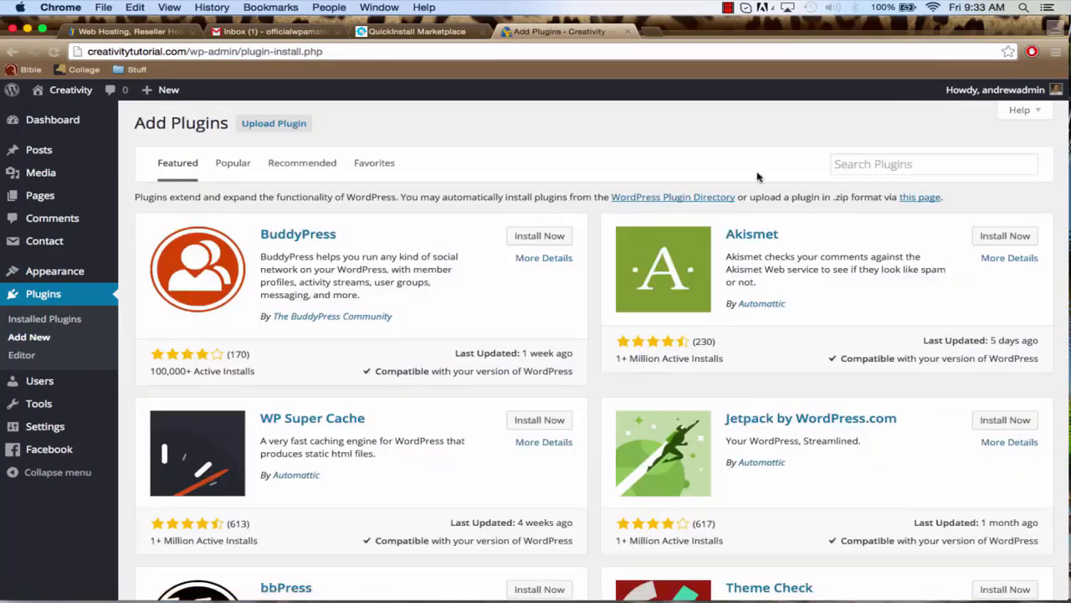
left_click(853, 165)
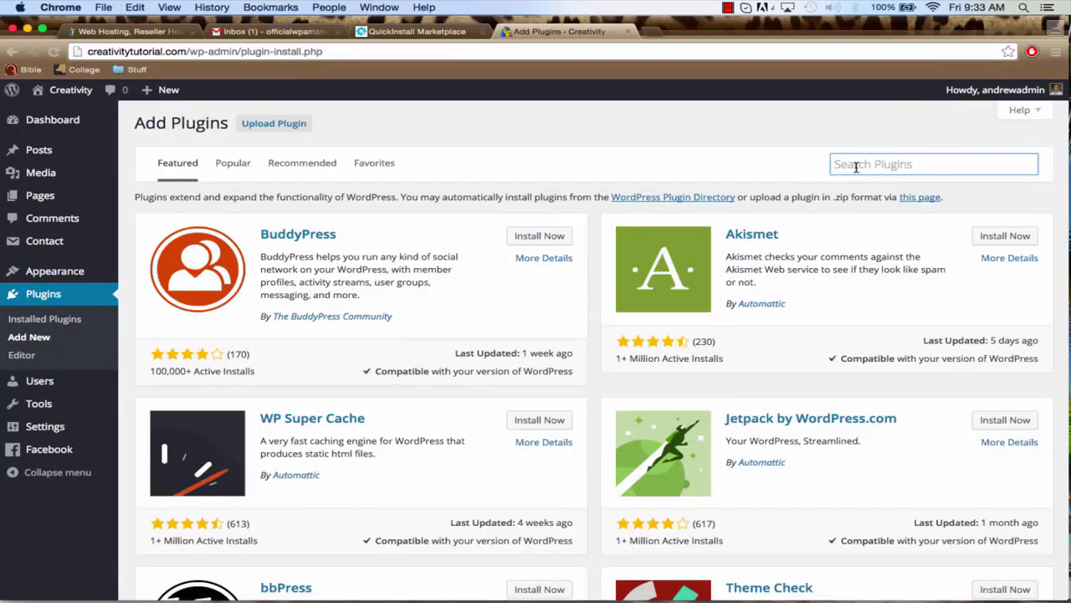
type("l")
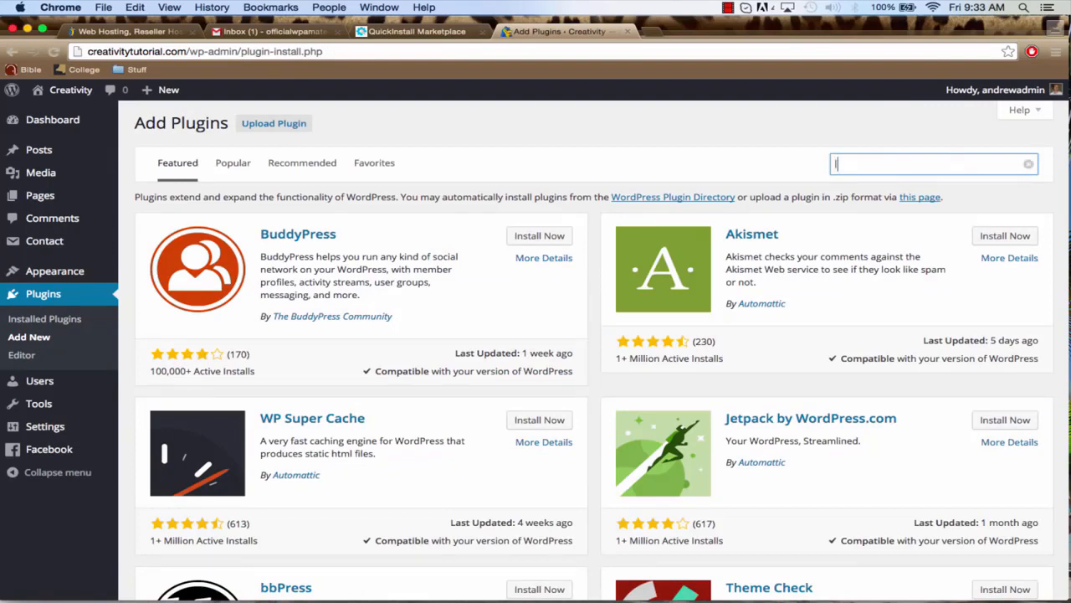
type("ightbox plus colorbox")
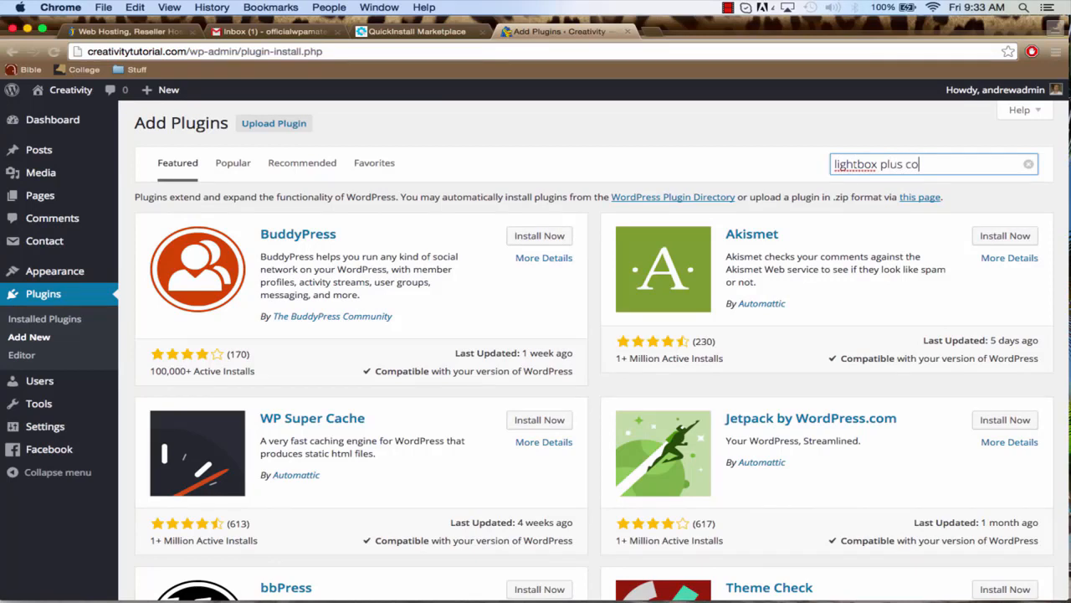
key("Return")
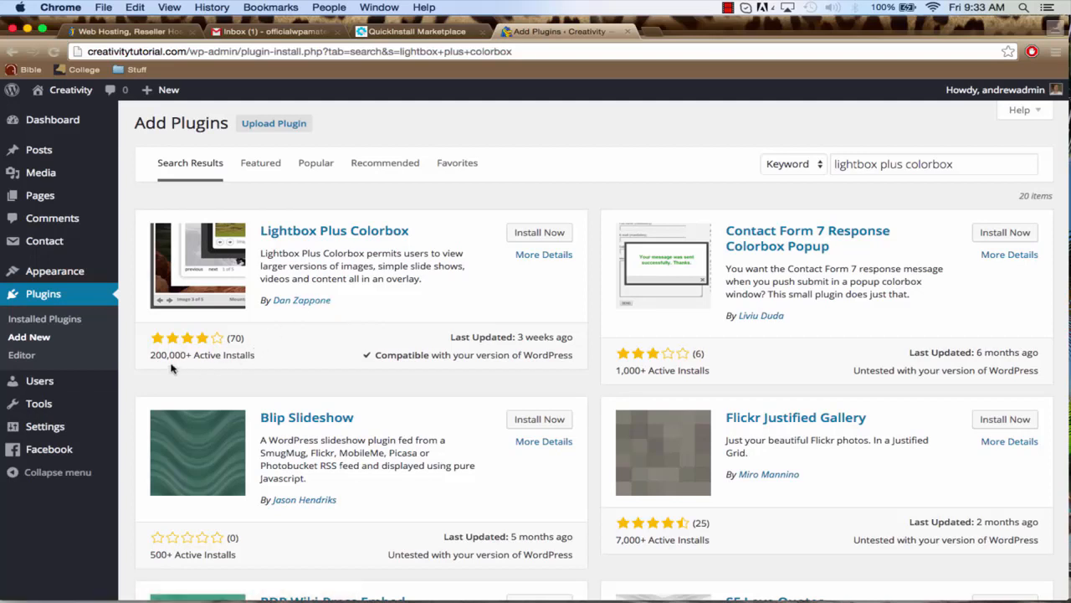
left_click(540, 233)
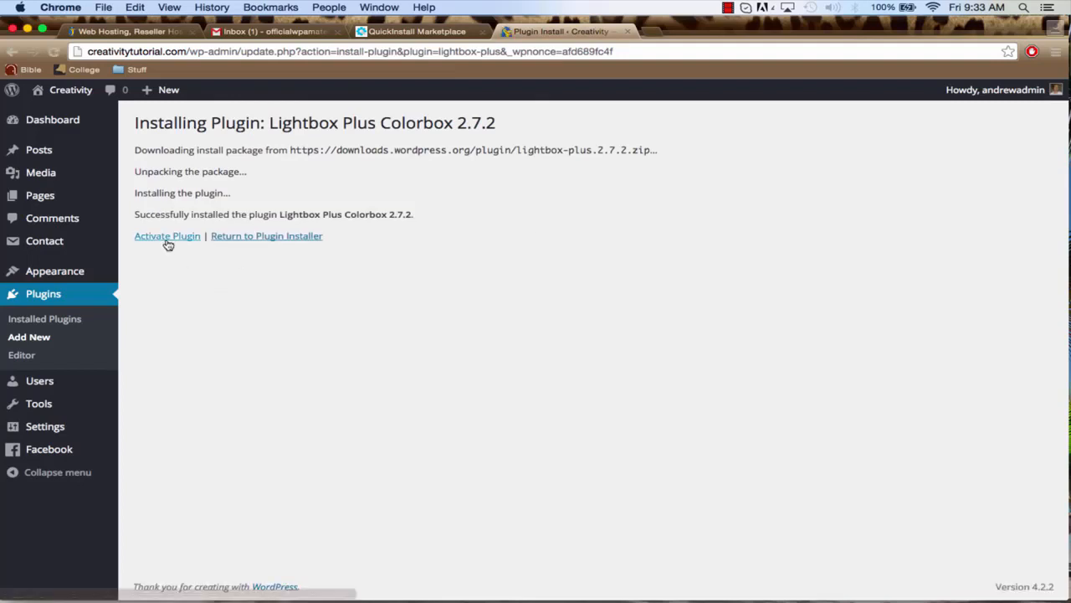
left_click(167, 239)
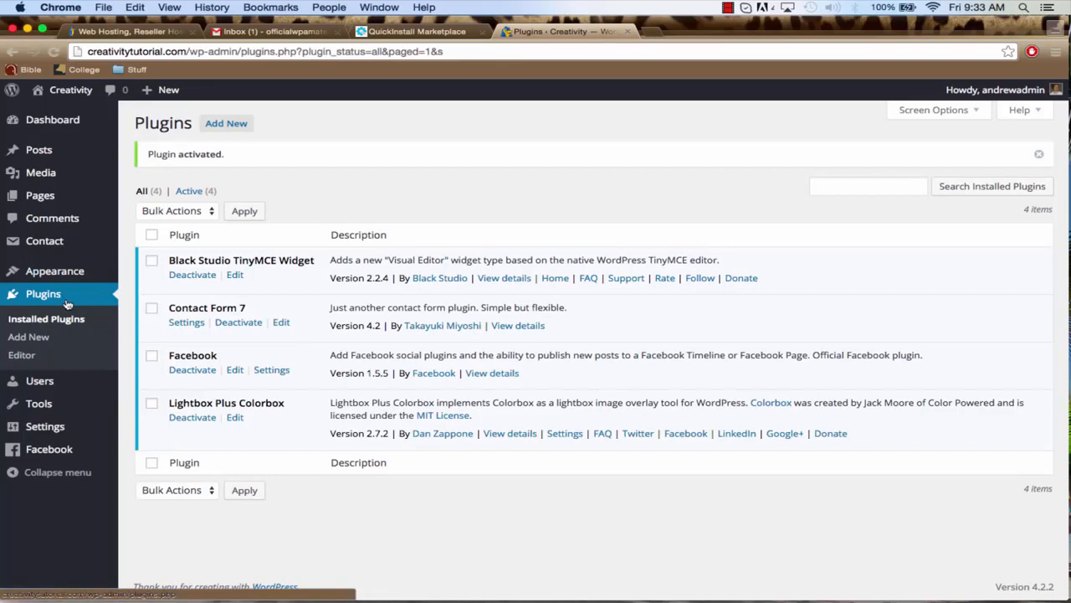
Search the plugin directory for "meta slider", then install and activate Meta Slider
left_click(40, 339)
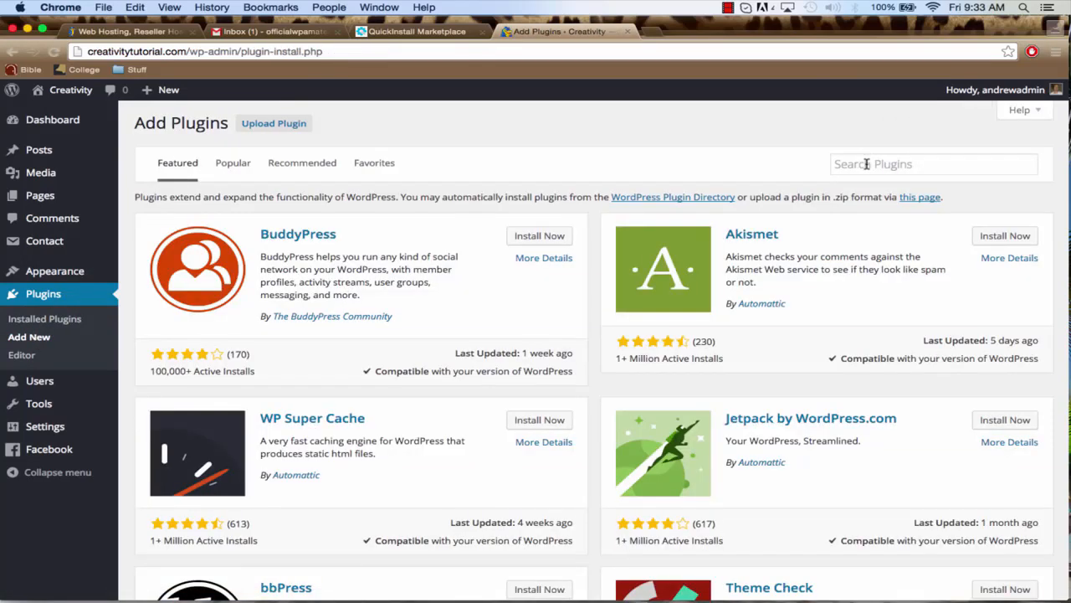
left_click(866, 165)
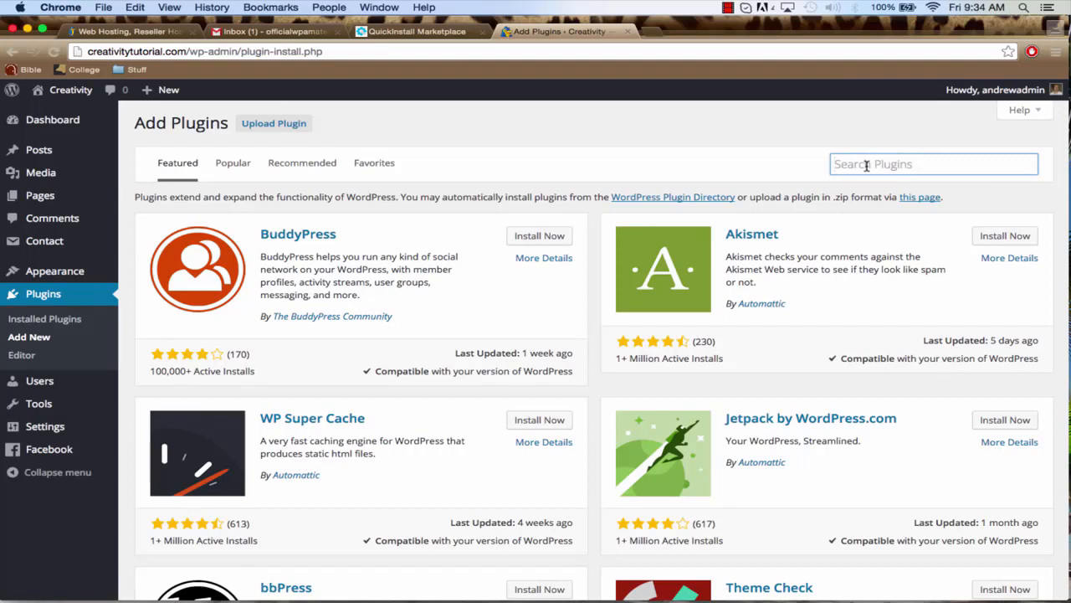
type("meta sl")
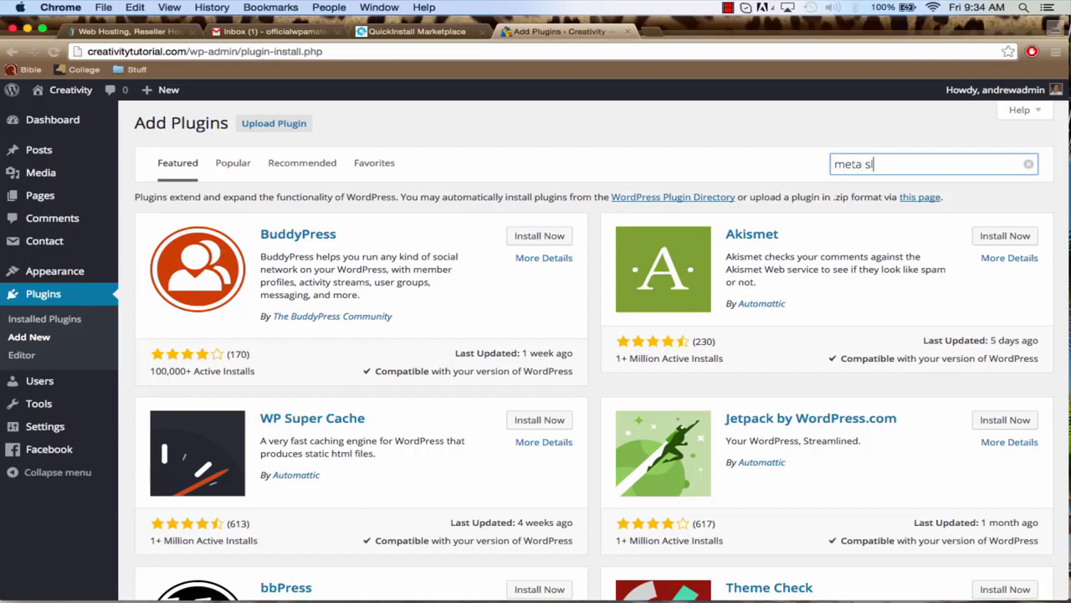
type("ider")
key("Return")
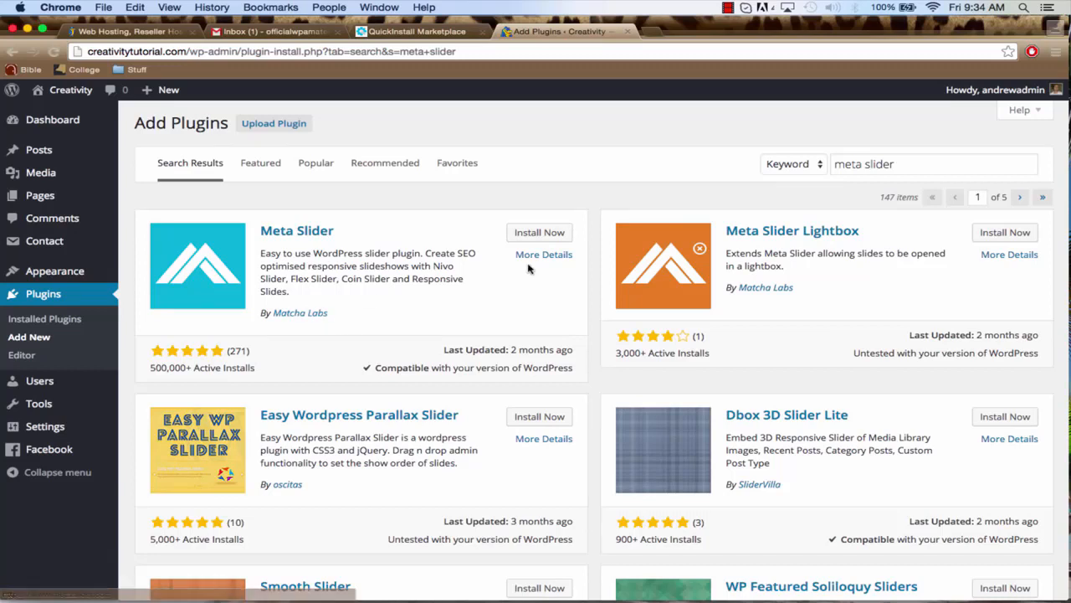
left_click(529, 235)
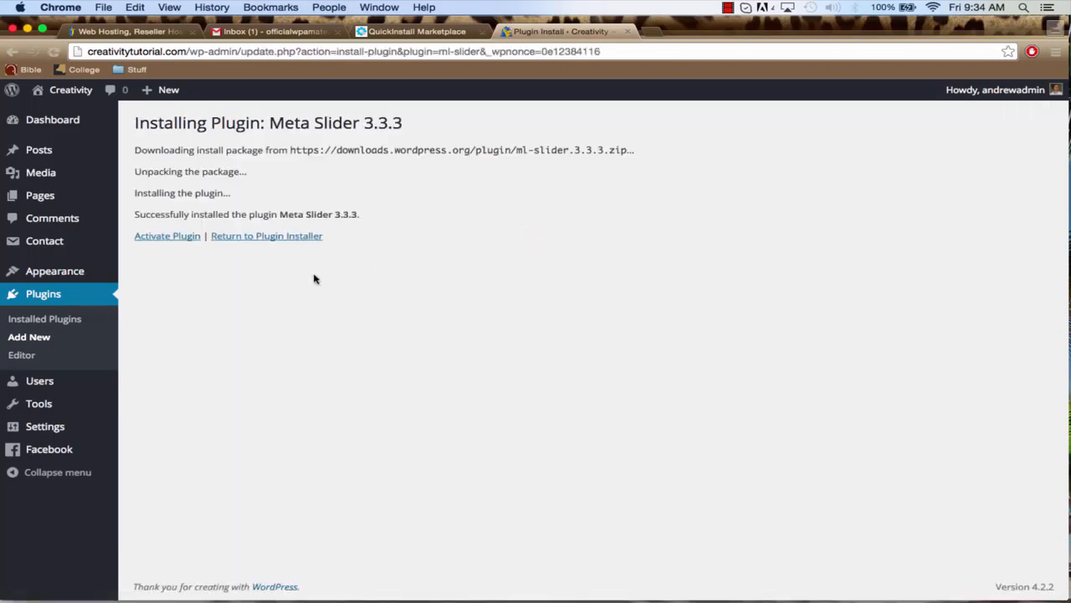
left_click(169, 238)
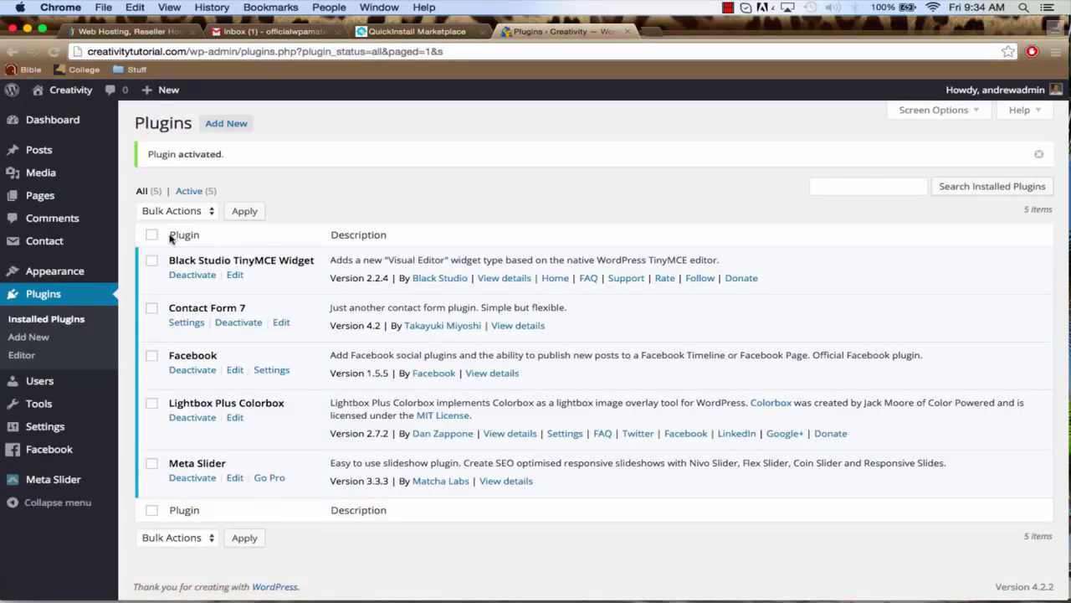
Find Page Builder by SiteOrigin by searching new plugins for "page builder by siteorigin", then install and activate it
left_click(38, 339)
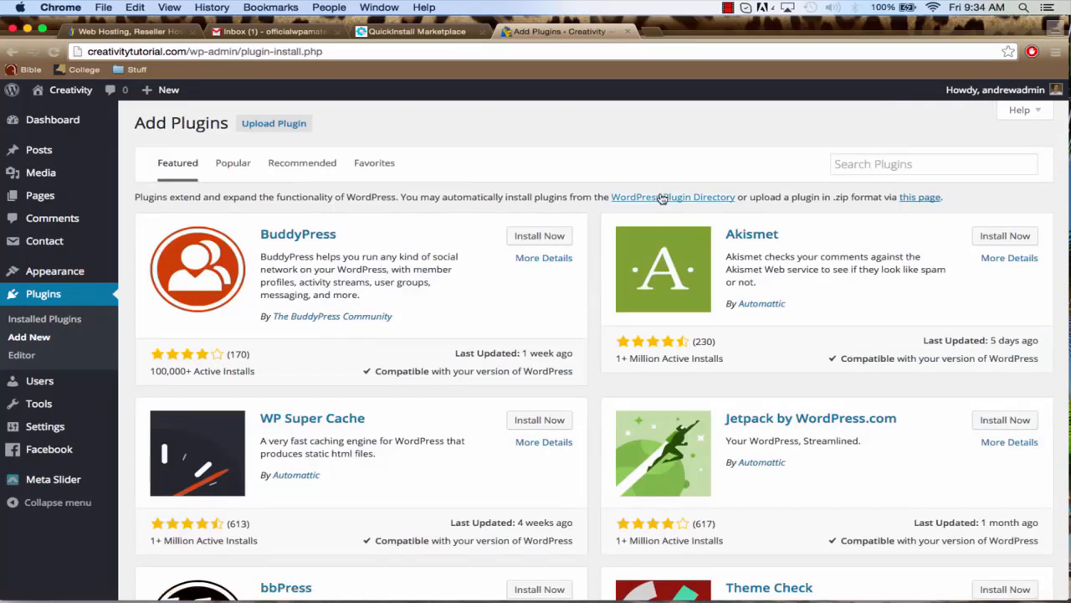
left_click(857, 162)
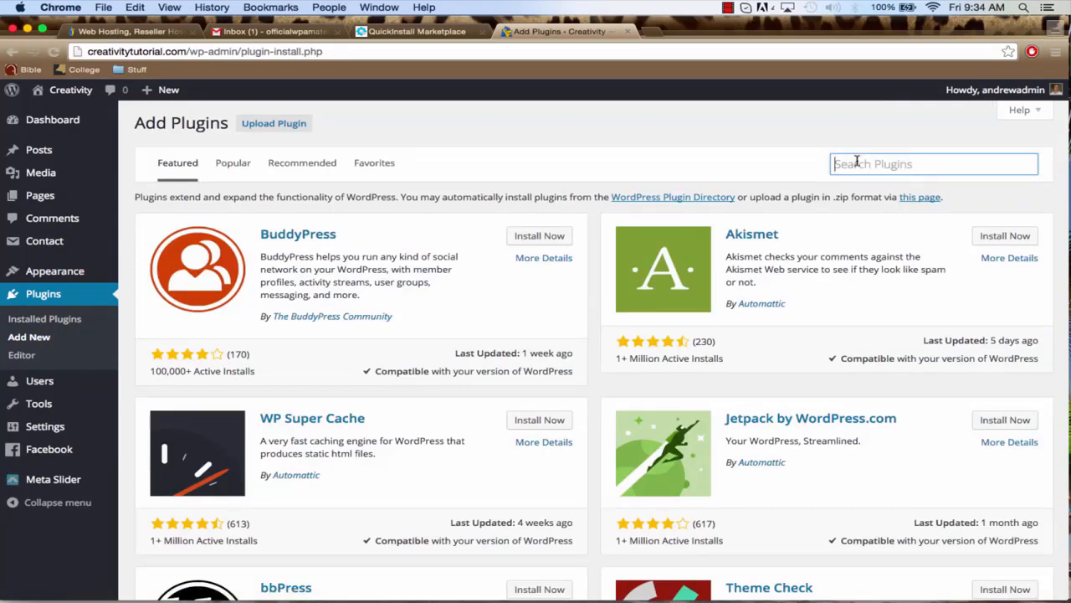
type("page b")
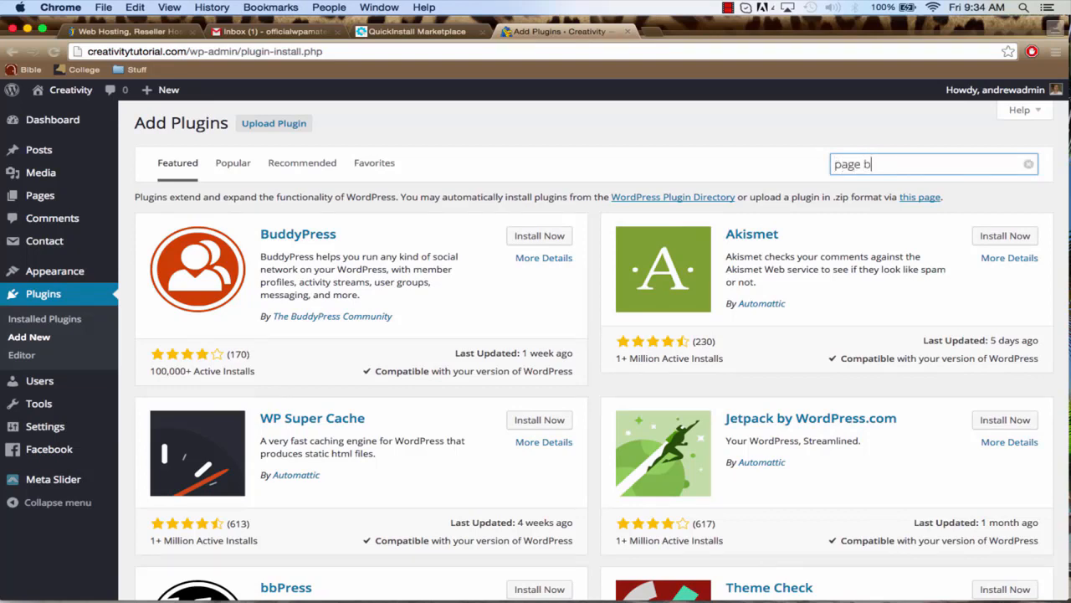
type("uilder by siteor")
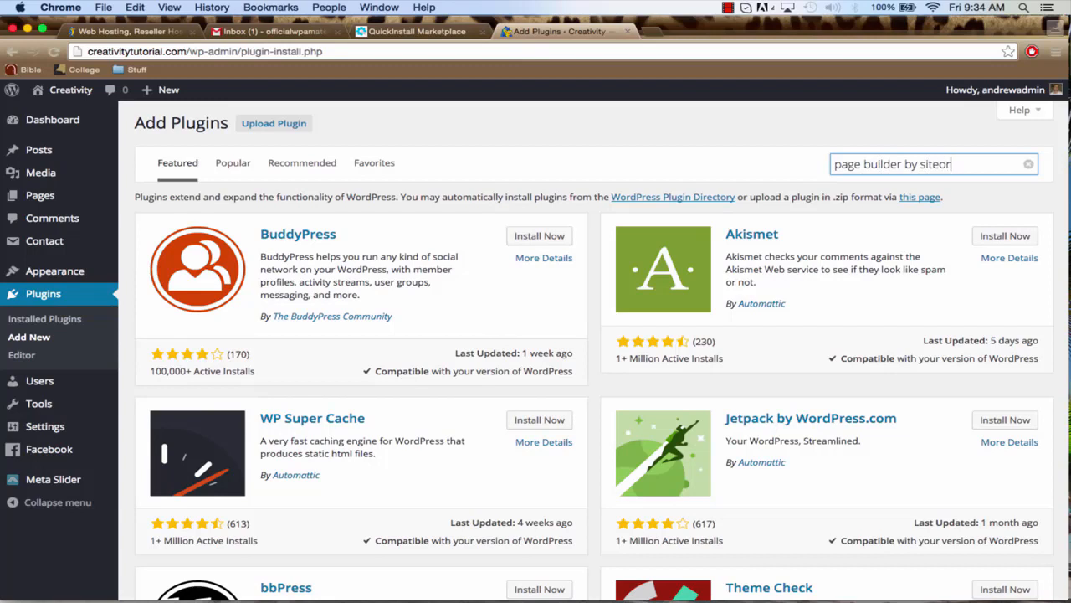
type("igin")
key("Return")
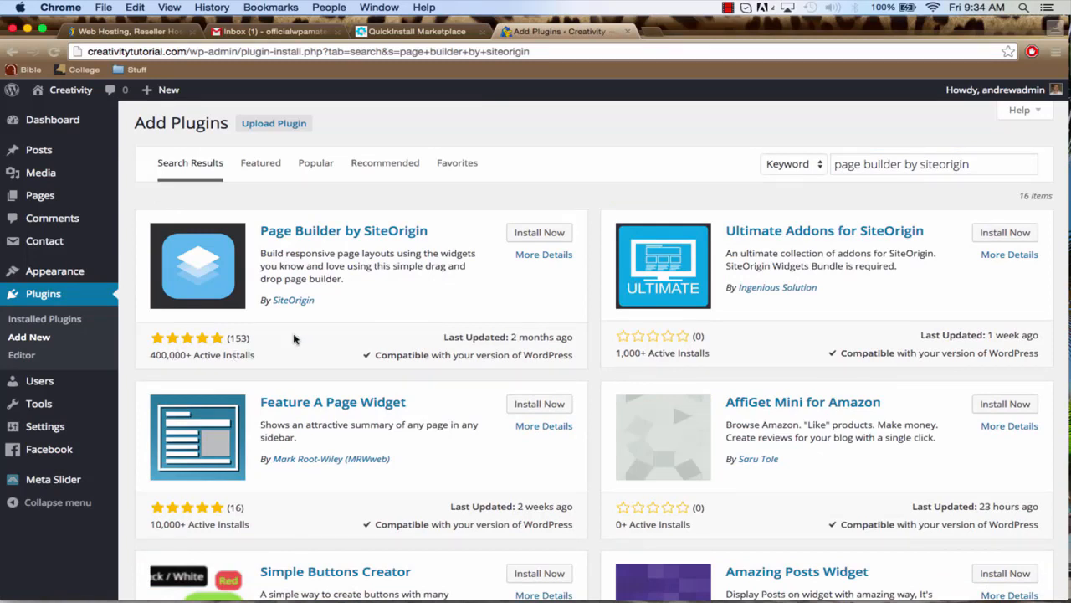
left_click(530, 237)
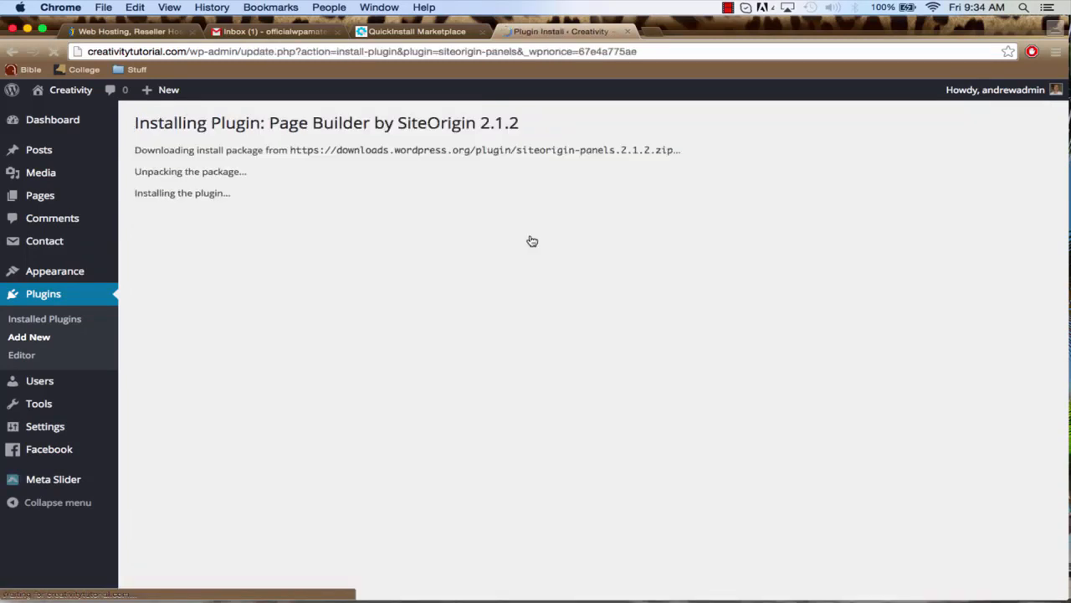
left_click(168, 237)
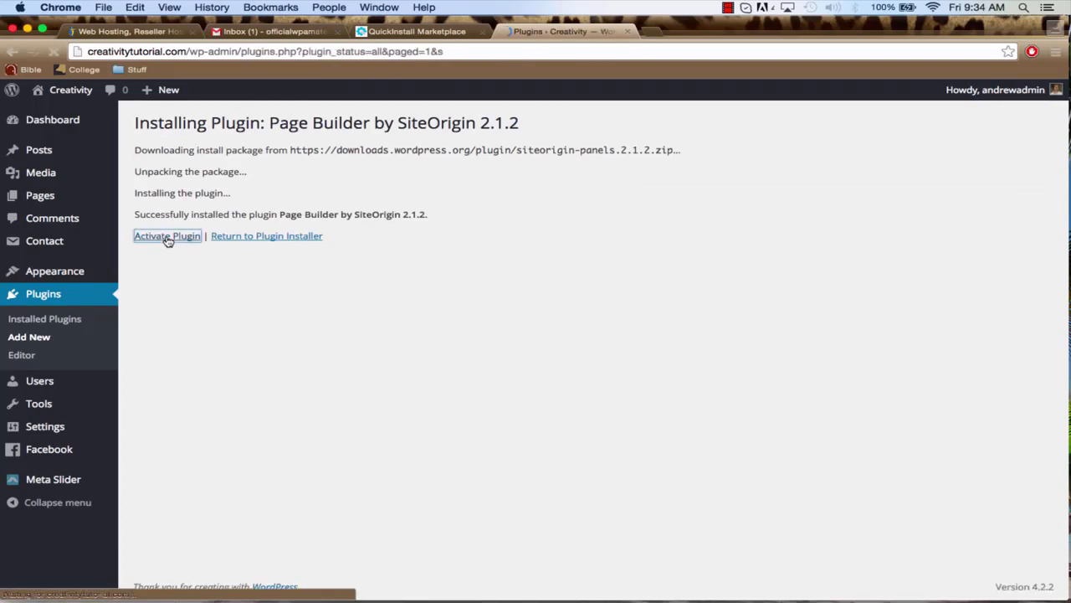
Search for "siteorigin widgets bundle" among new plugins, then install and activate SiteOrigin Widgets Bundle
left_click(33, 339)
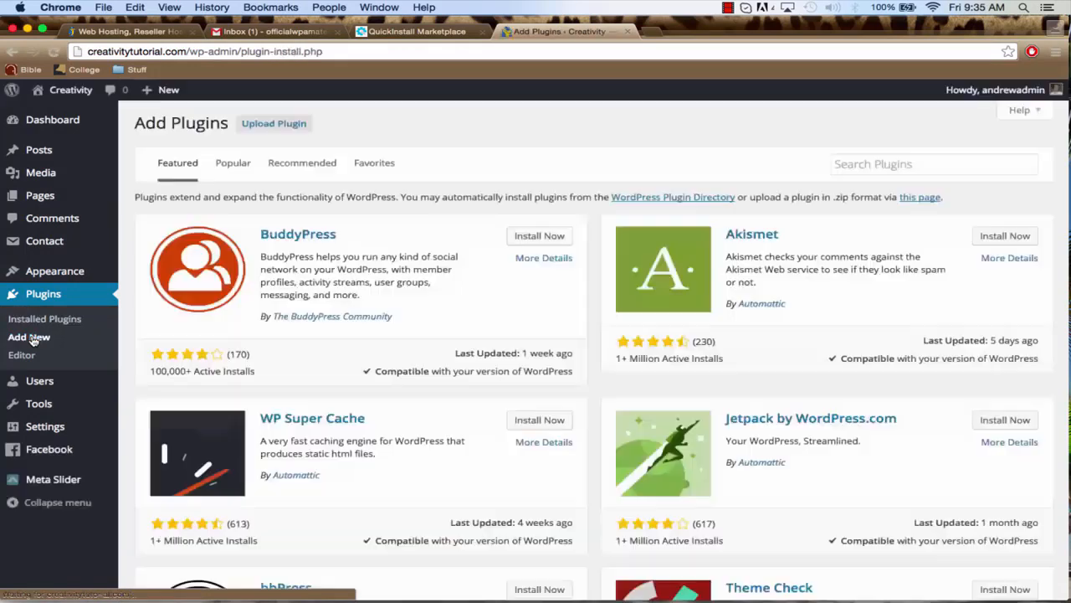
left_click(879, 164)
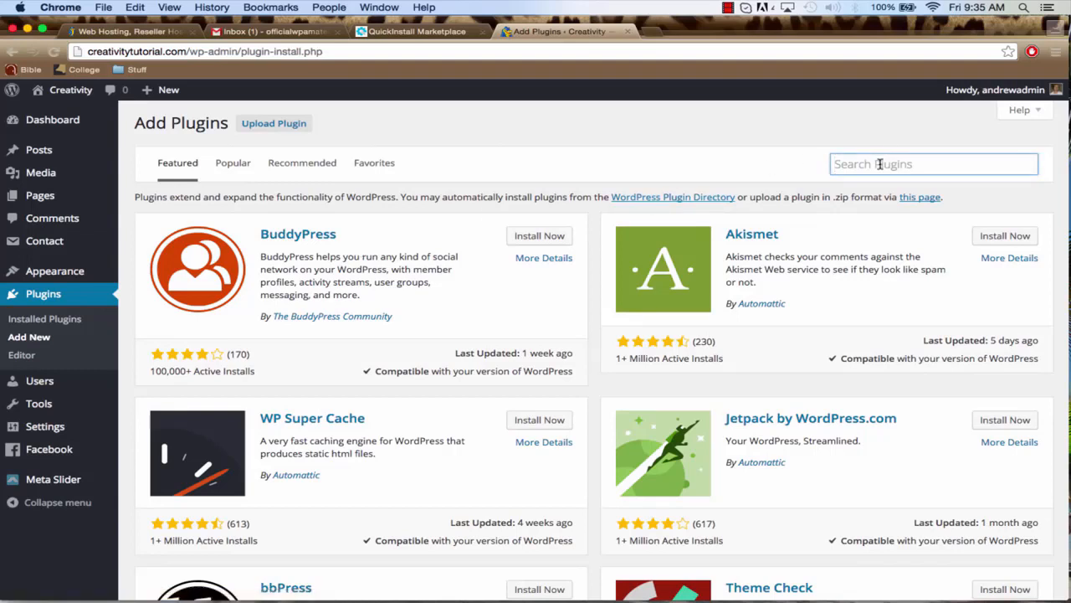
type("siteor")
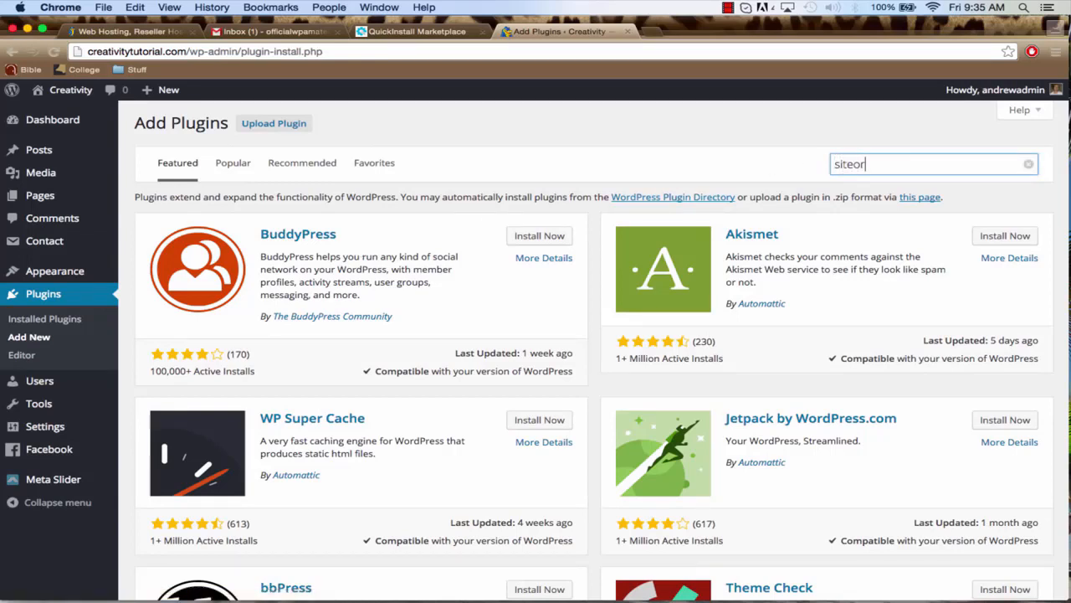
type("igin widget")
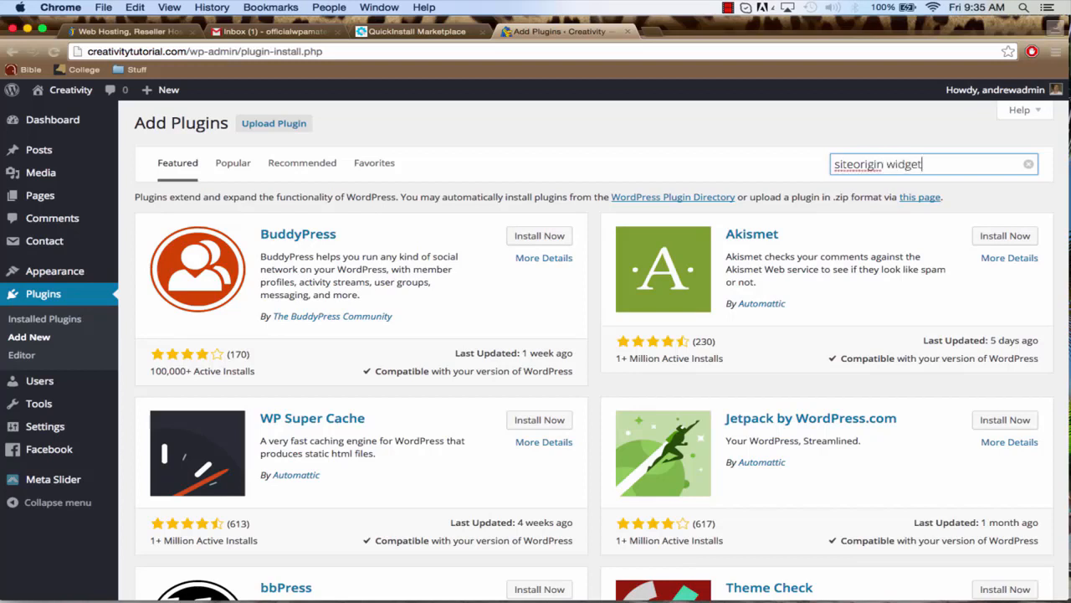
type("s bundle")
key("Return")
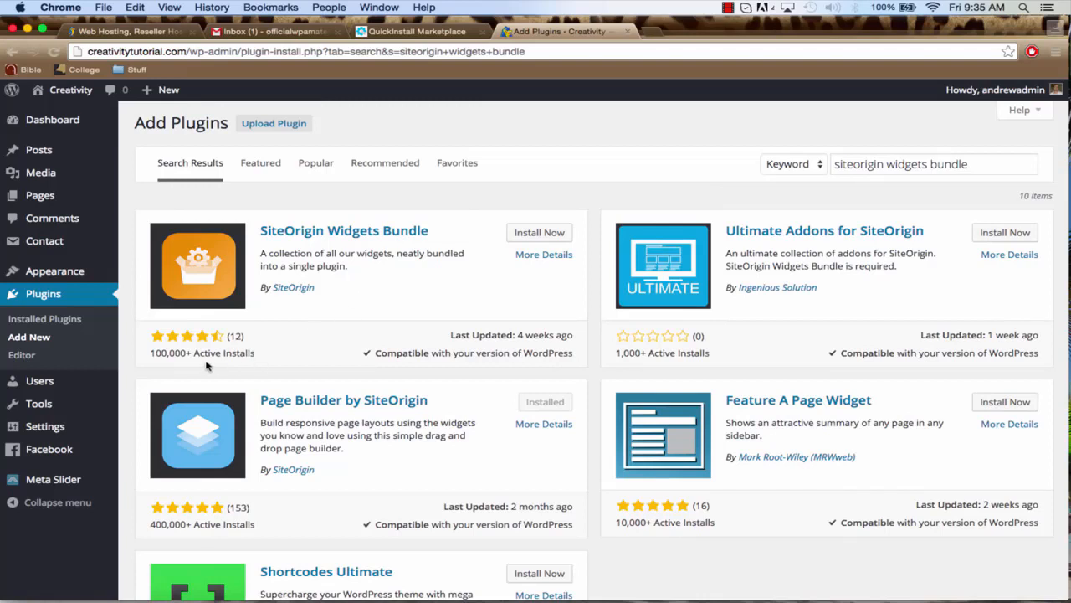
left_click(531, 233)
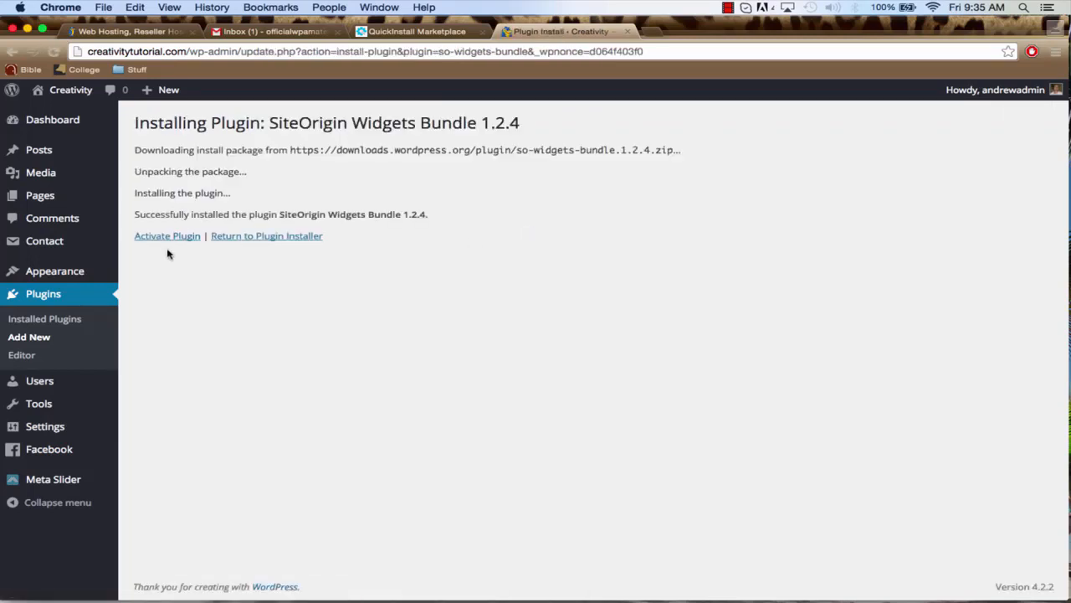
left_click(164, 238)
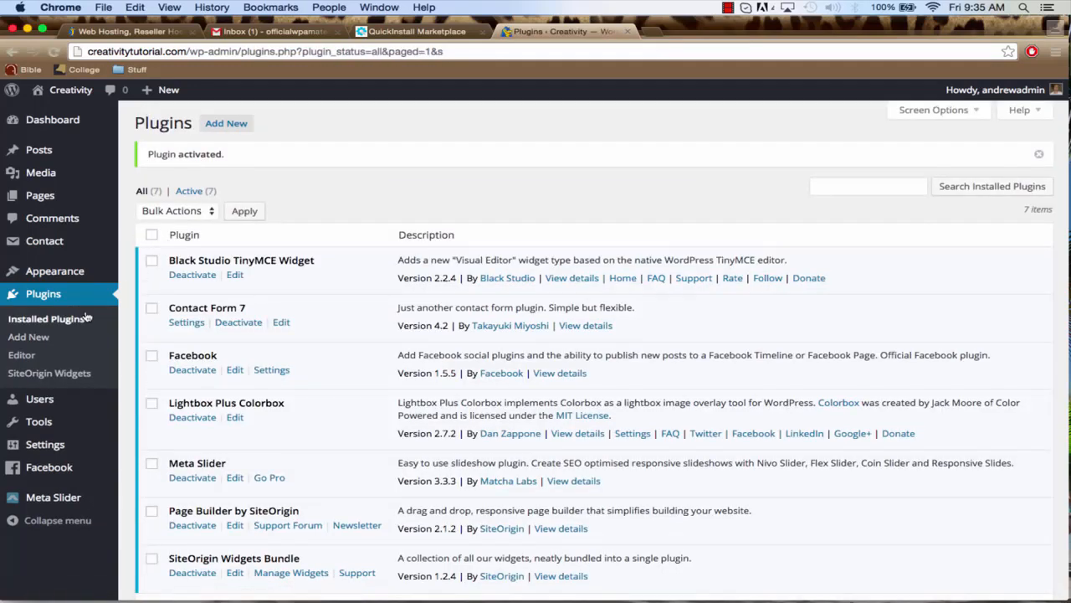
Search for new plugins matching "social media widget", then install and activate Social Media Widget by Blink Web Effects
left_click(40, 339)
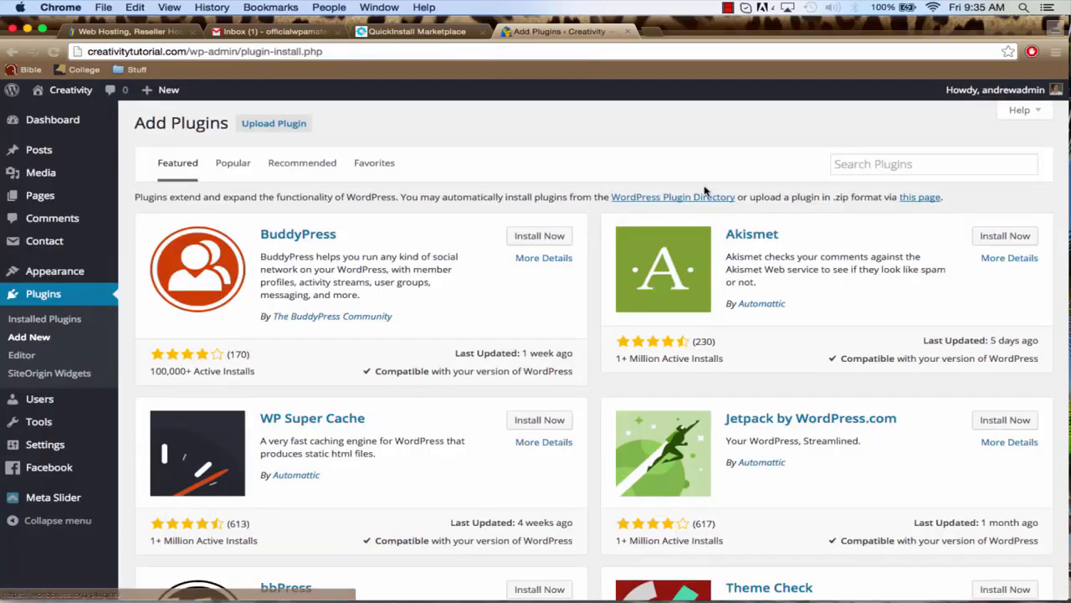
left_click(865, 165)
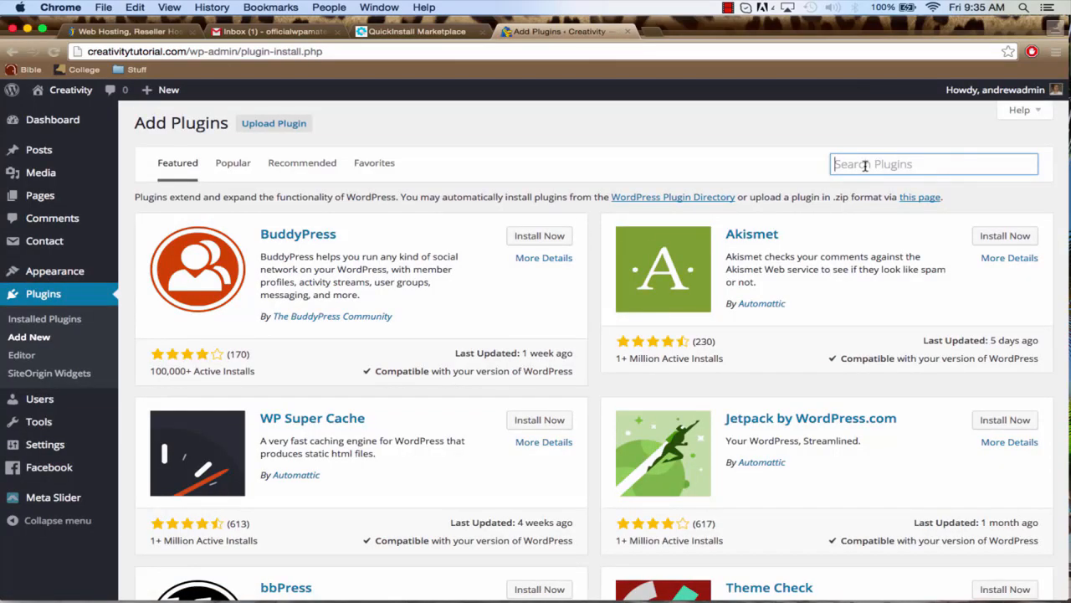
type("soic")
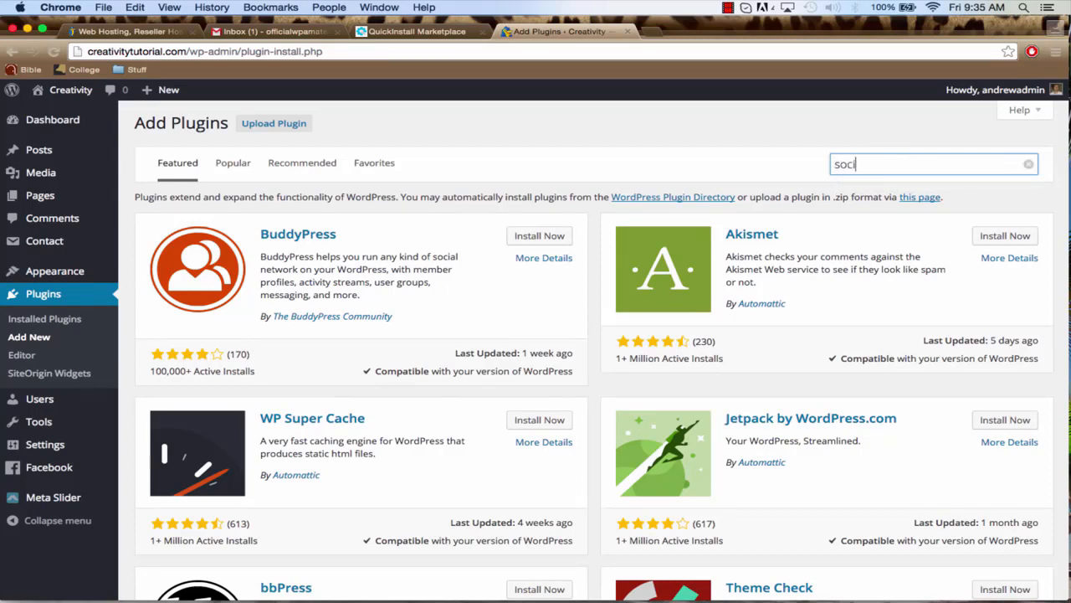
type("al media widget")
key("Return")
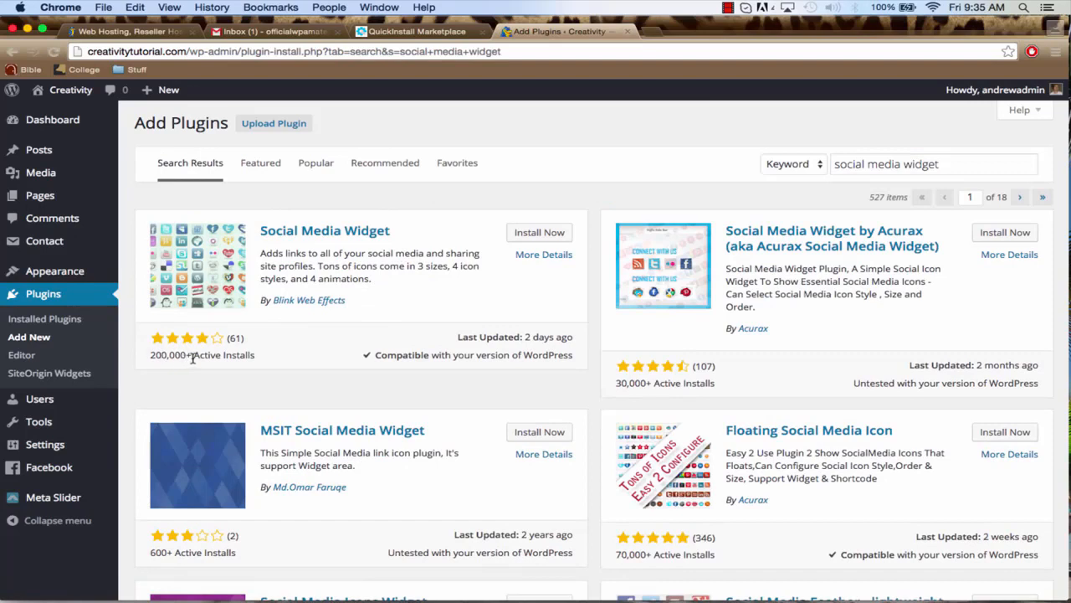
left_click(531, 237)
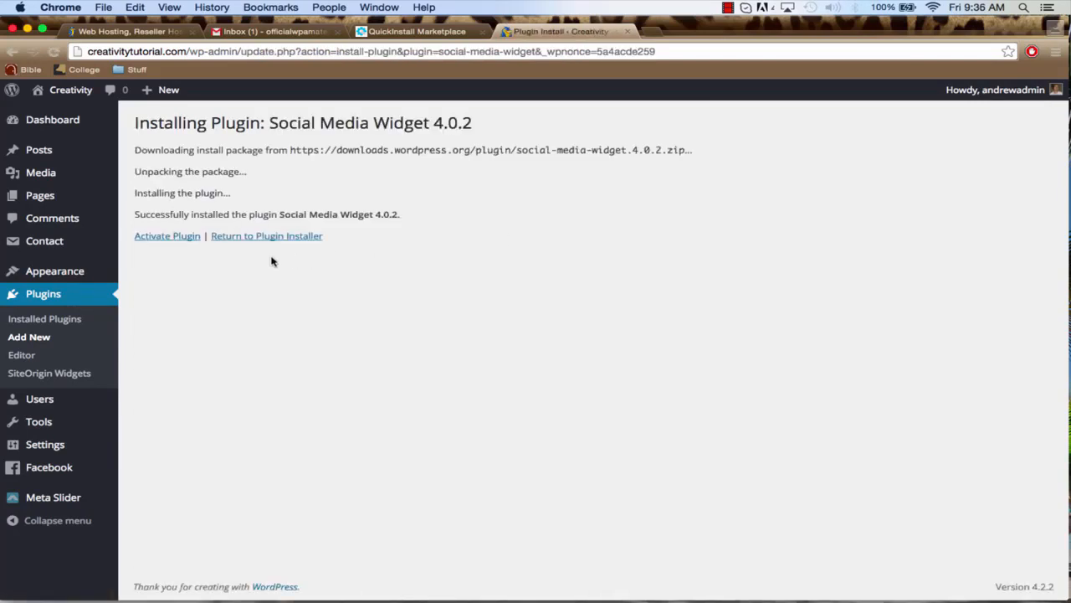
left_click(170, 240)
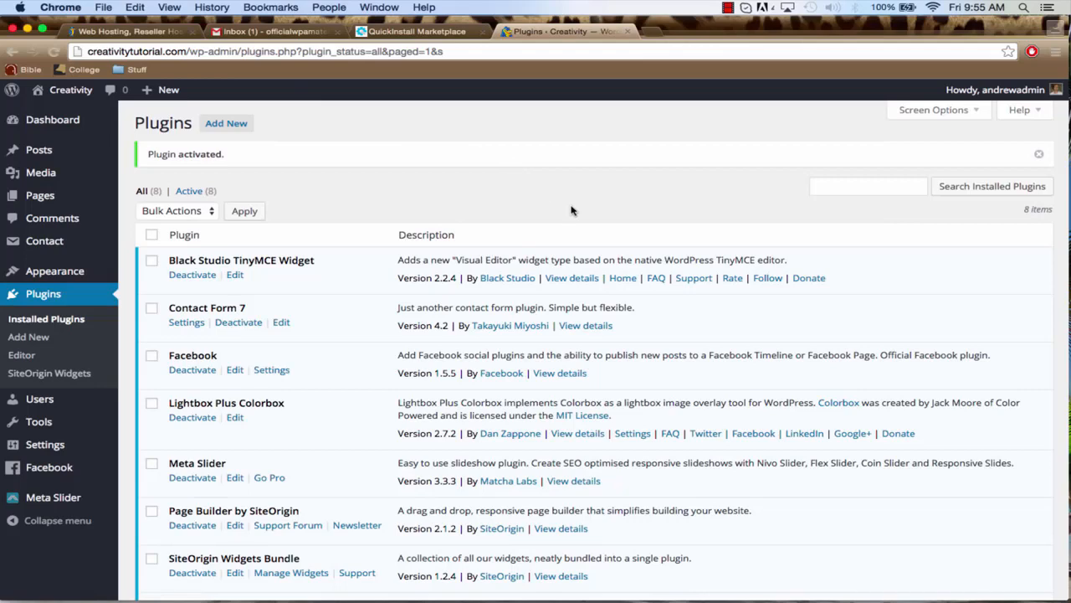
scroll(526, 436, "down", 4)
scroll(527, 434, "up", 4)
Search for new themes matching "vantage", then install the Vantage theme and activate it on the site
mouse_move(75, 273)
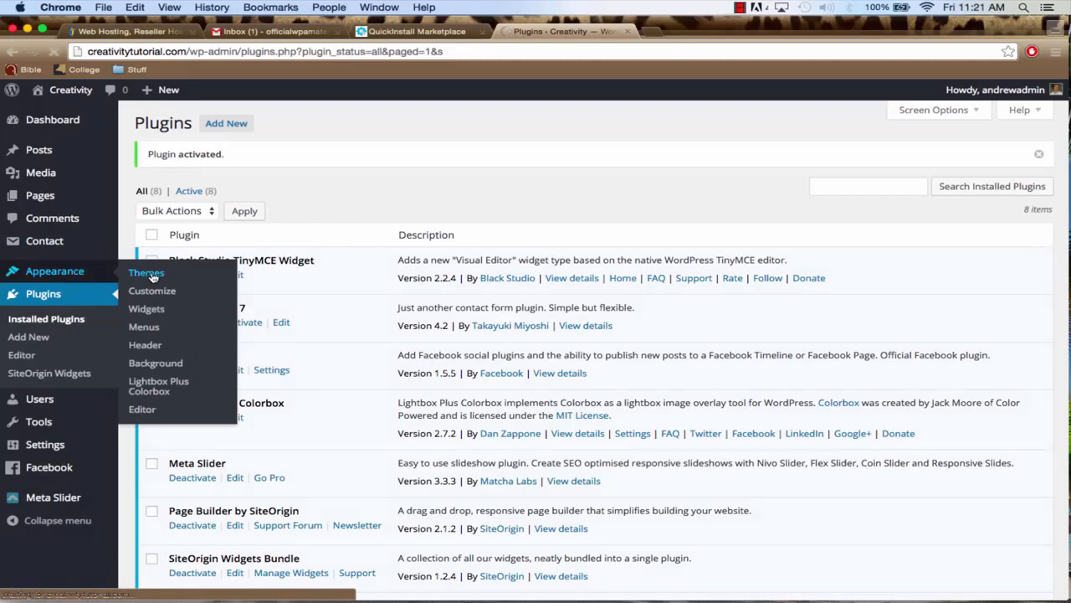
left_click(147, 273)
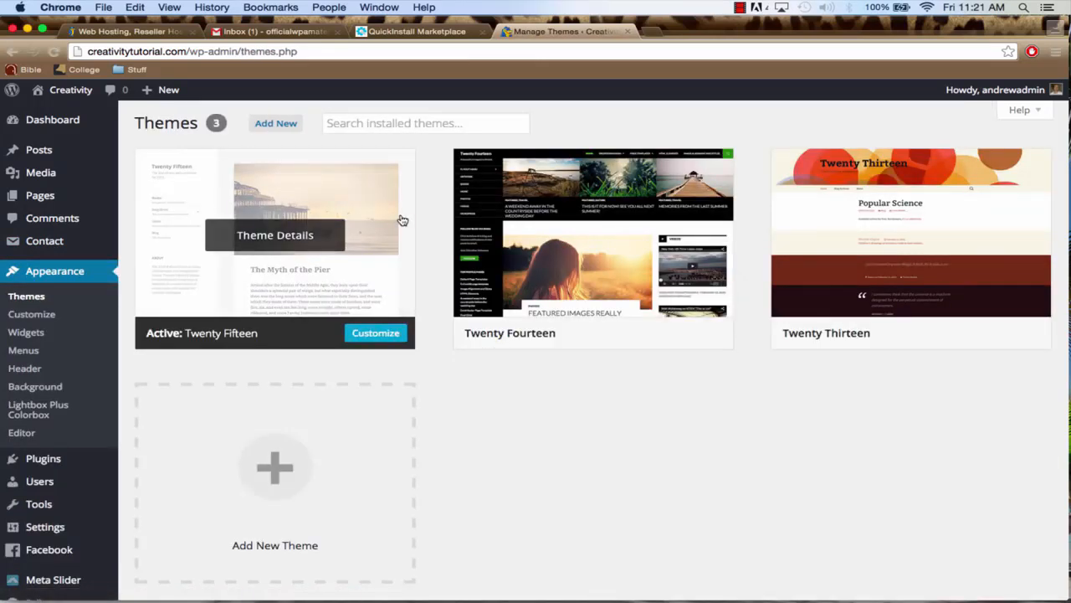
left_click(277, 127)
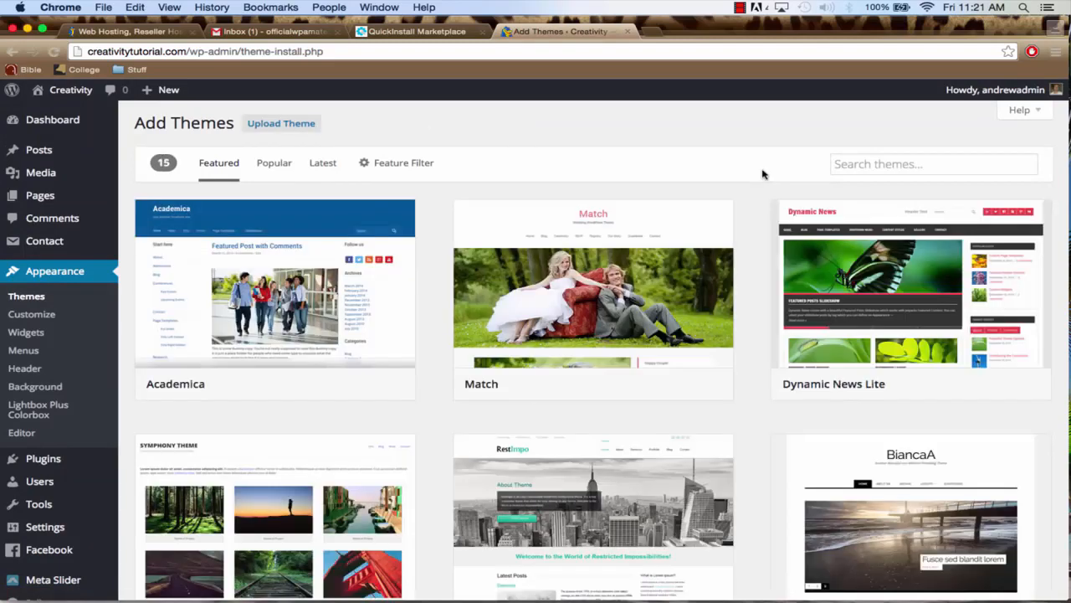
left_click(909, 165)
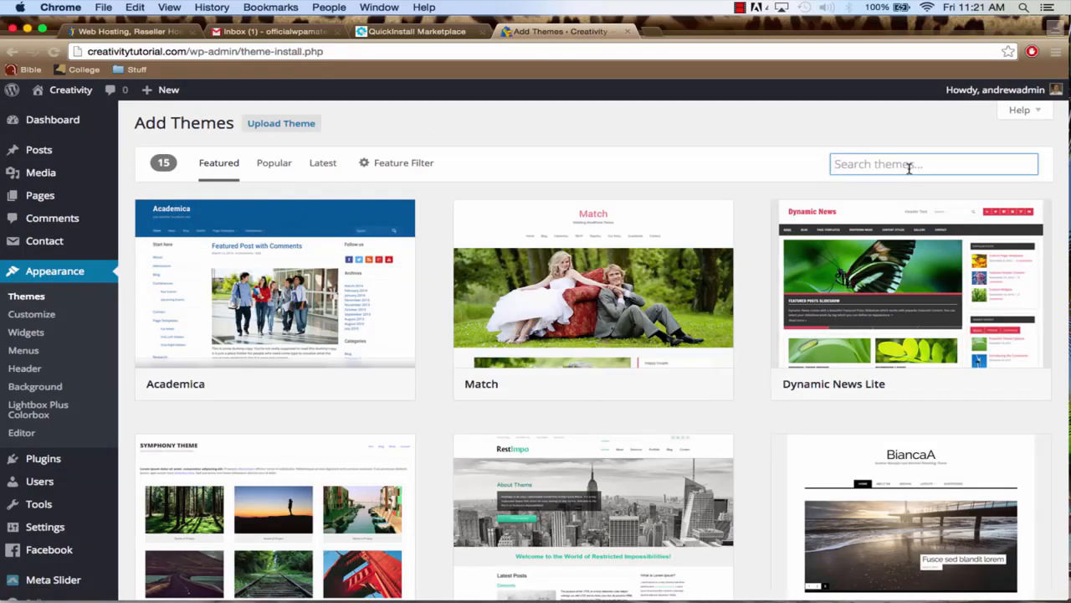
type("vantage")
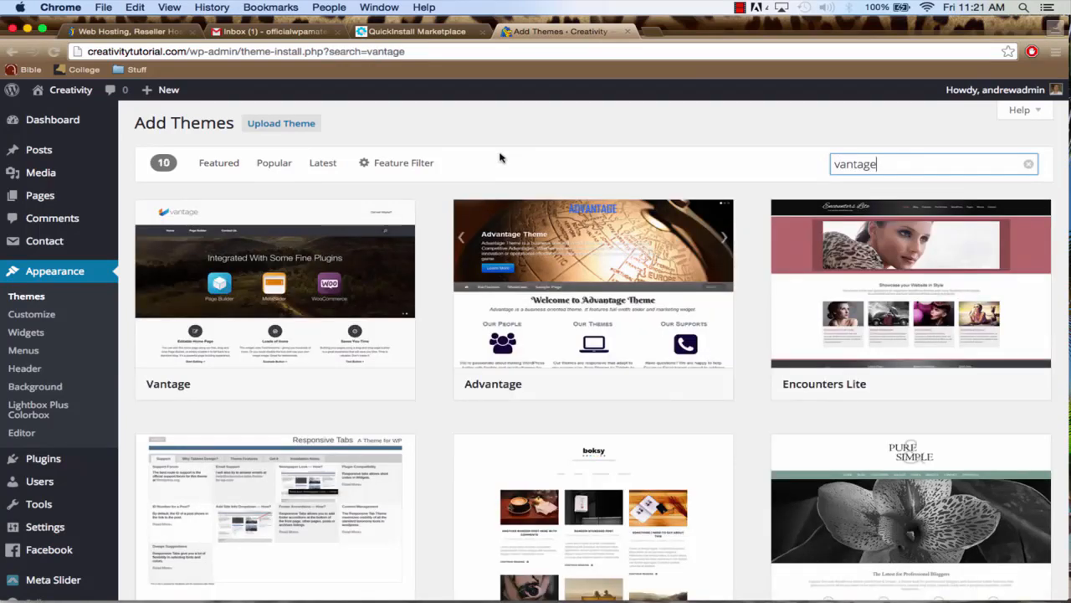
mouse_move(313, 264)
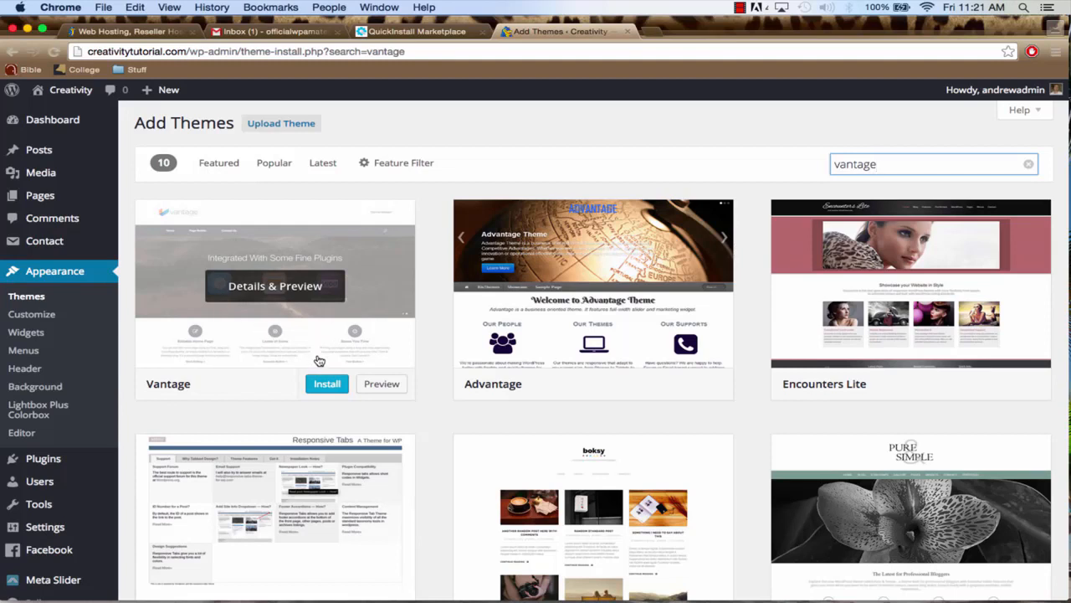
left_click(329, 387)
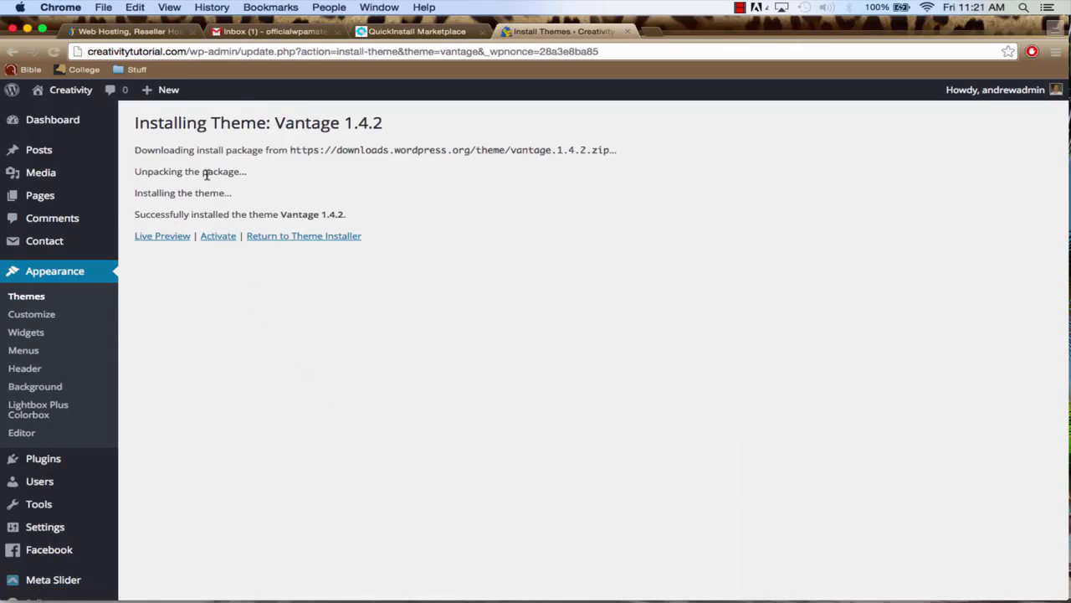
left_click(219, 238)
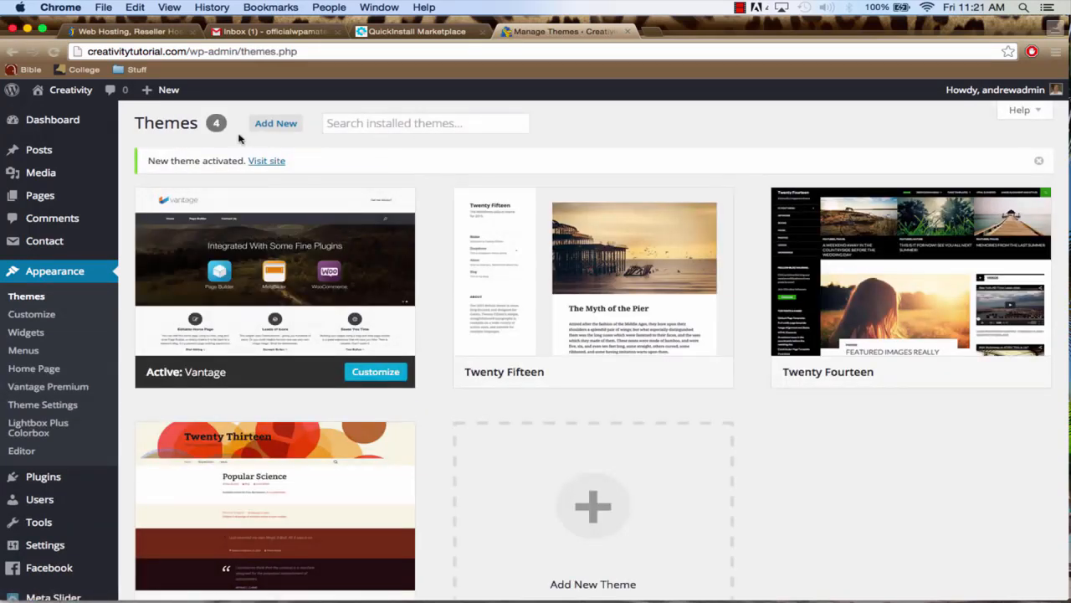
Visit the live Creativity site and look over its home page from header to footer under the Vantage theme
mouse_move(67, 95)
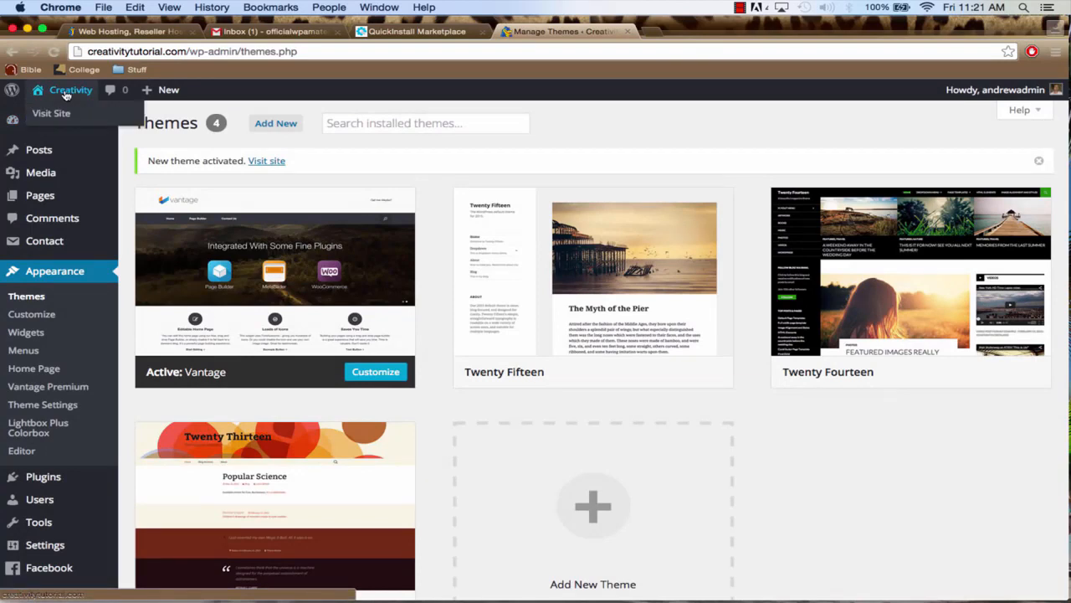
left_click(66, 95)
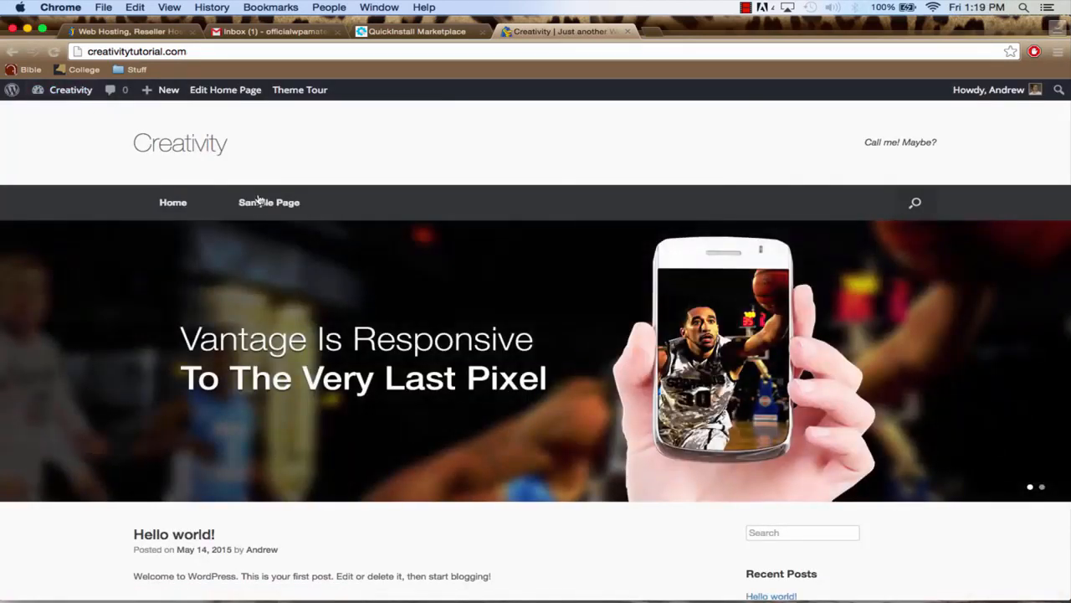
scroll(287, 239, "down", 3)
scroll(289, 242, "down", 3)
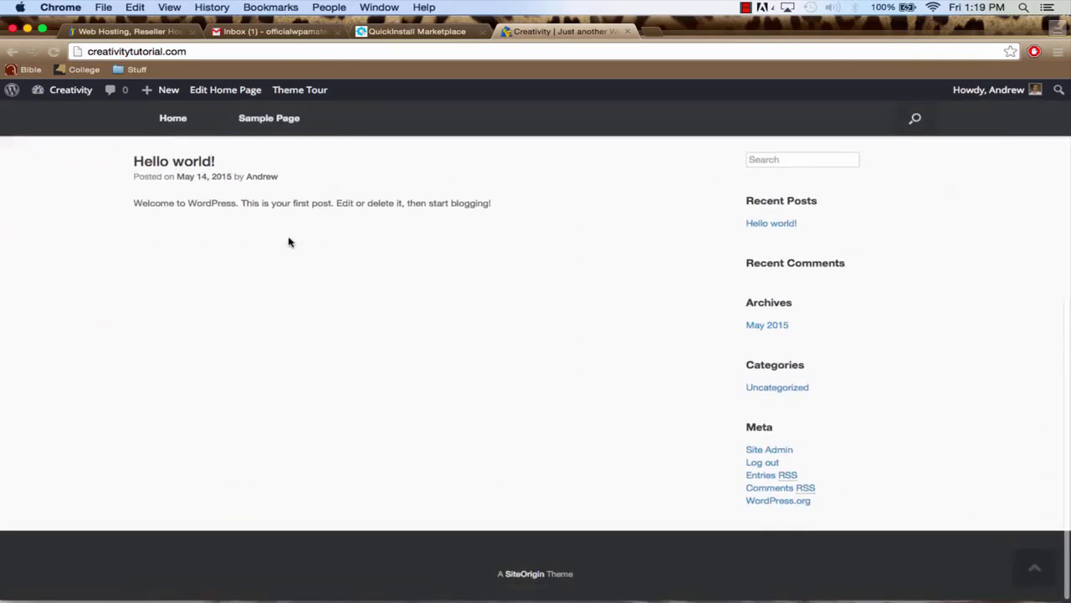
scroll(289, 242, "up", 4)
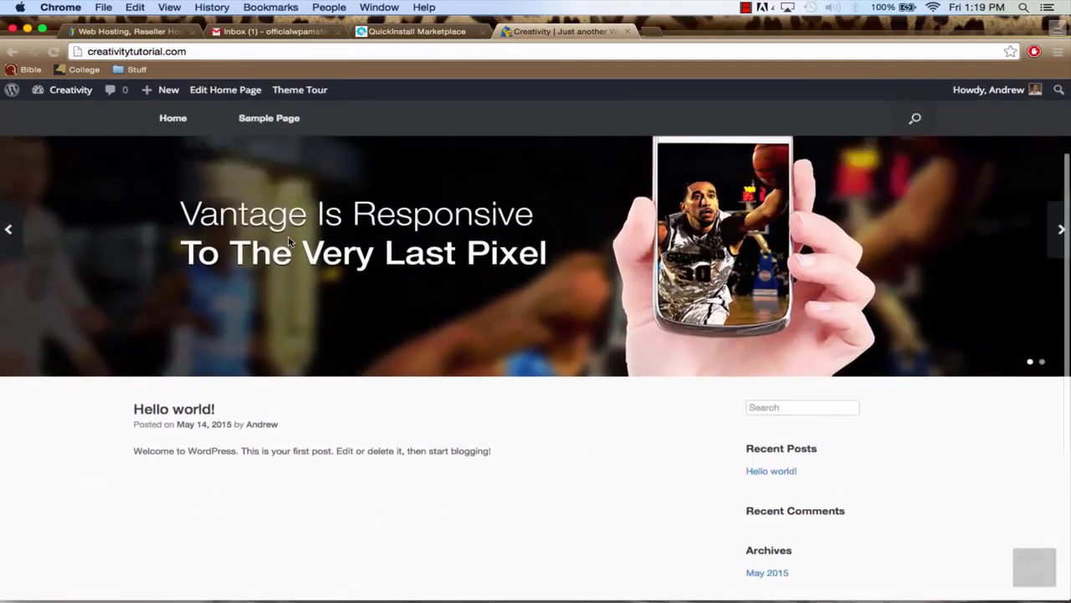
scroll(289, 242, "up", 3)
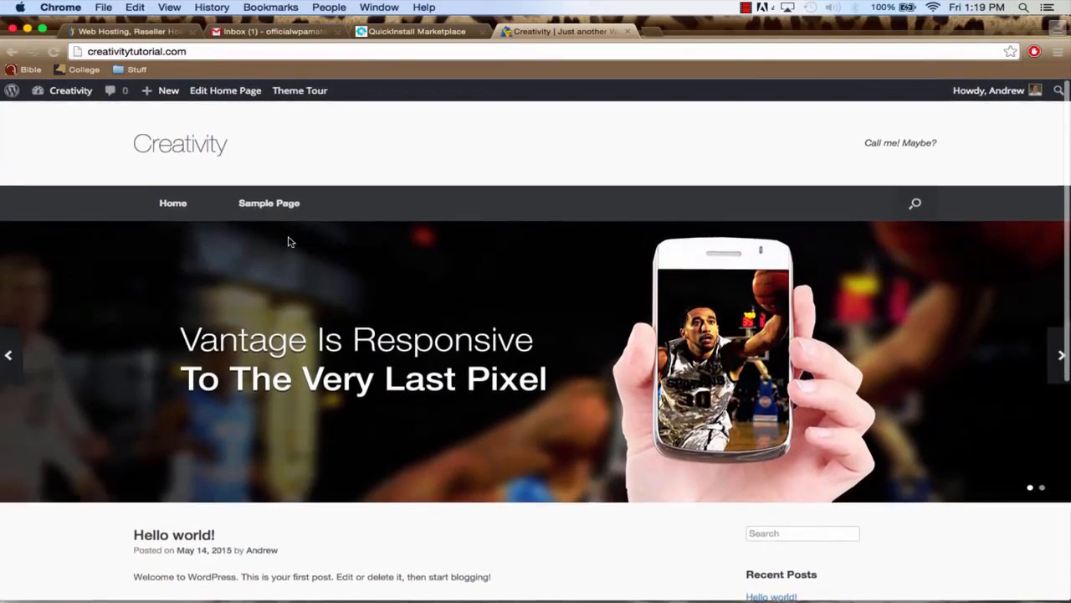
scroll(394, 347, "down", 1)
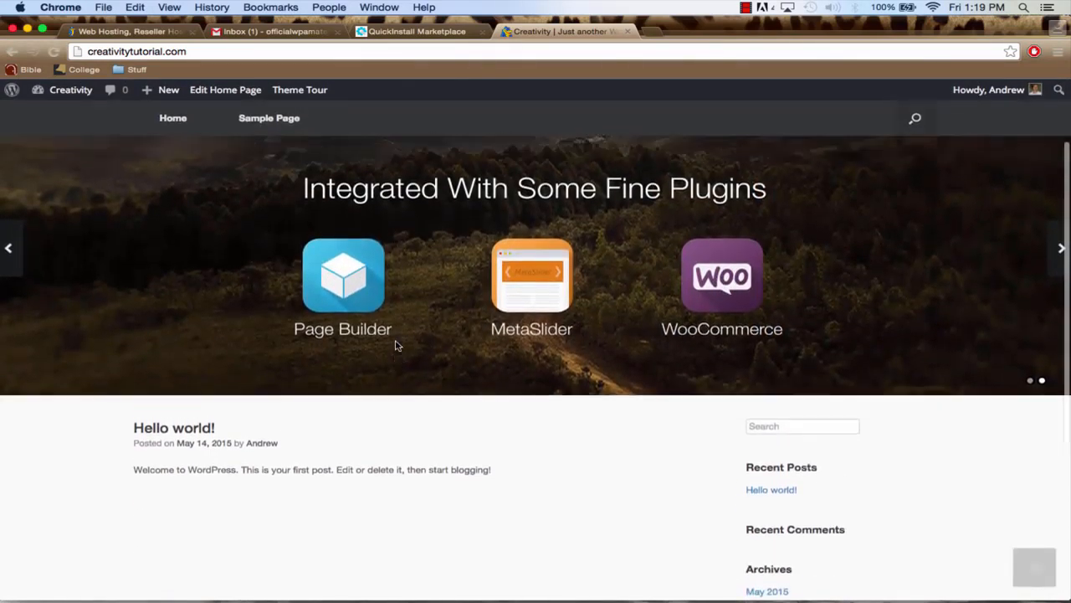
scroll(394, 347, "up", 1)
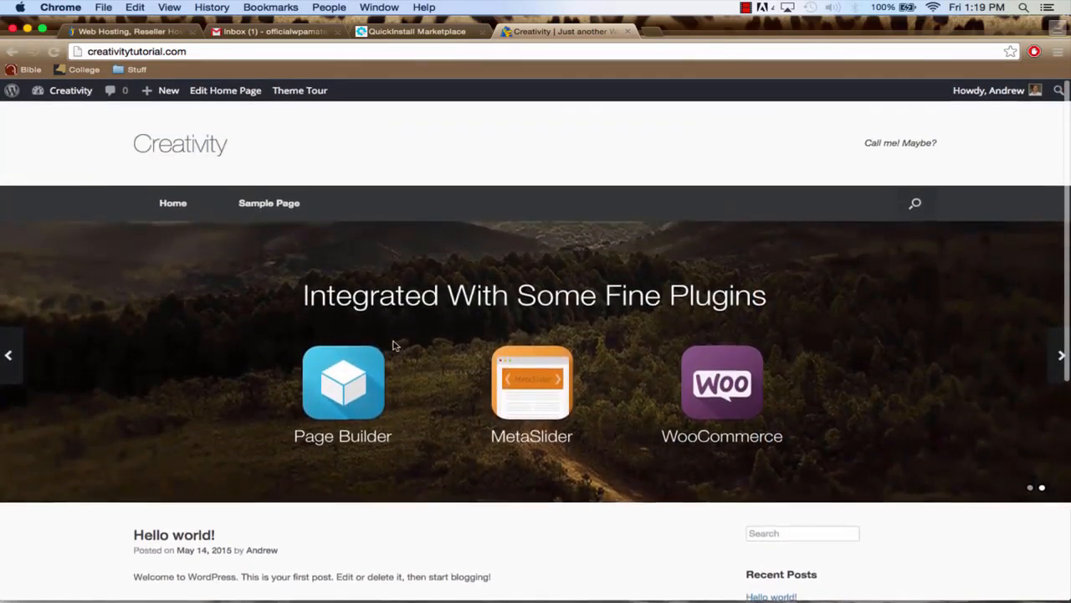
Return to the site's dashboard, open the list of pages and move Sample Page to the trash
left_click(79, 98)
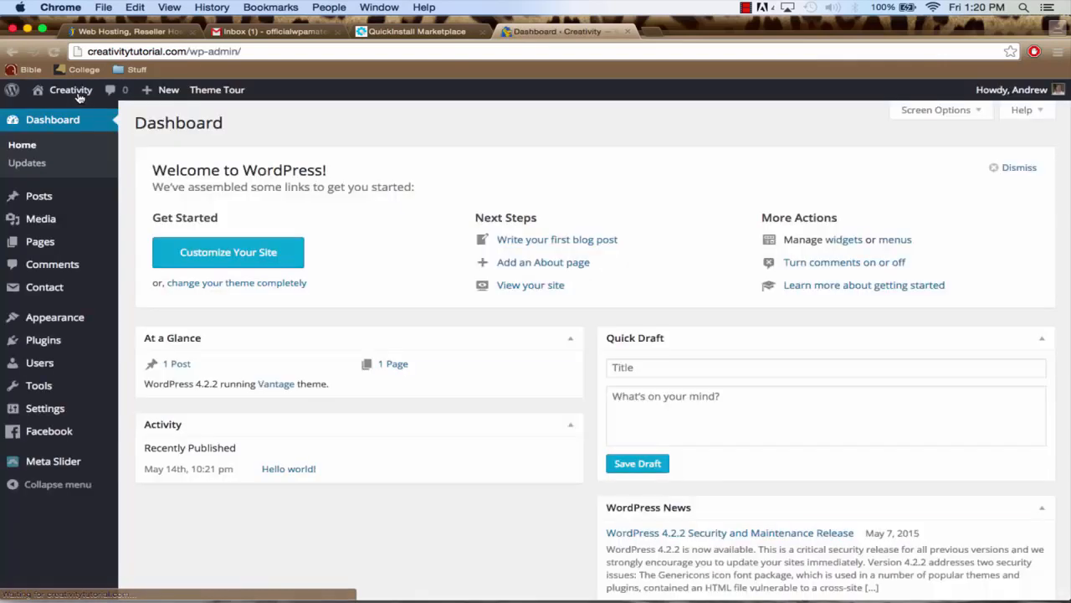
mouse_move(61, 251)
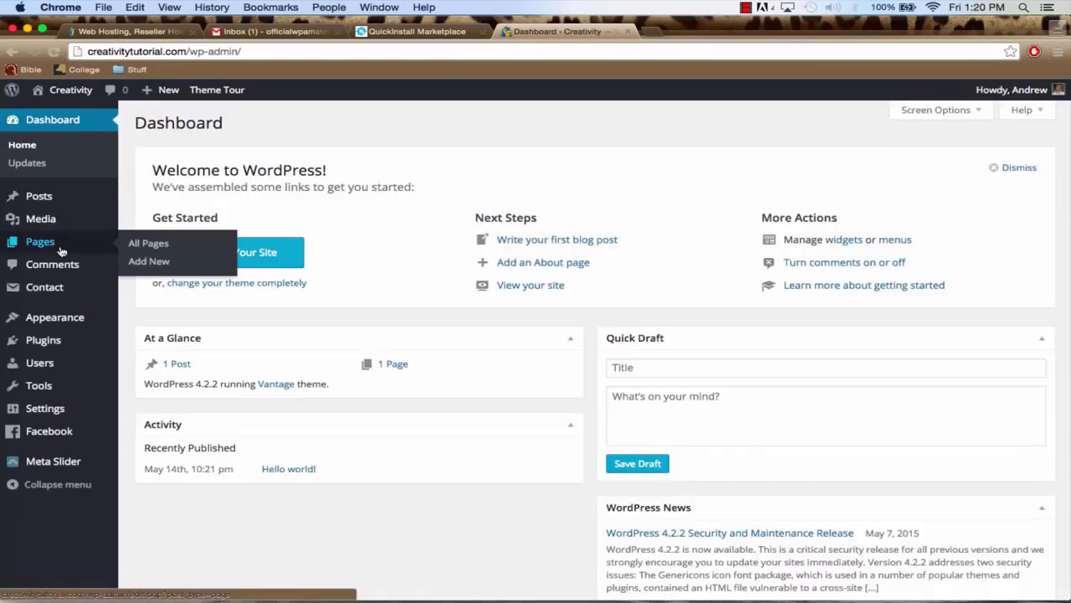
left_click(61, 249)
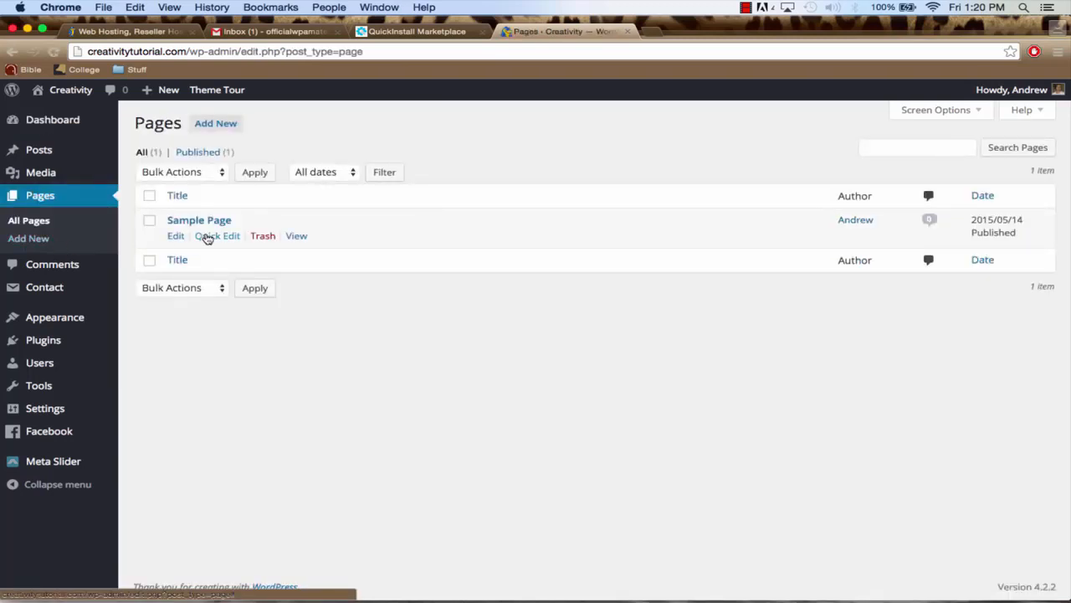
left_click(149, 221)
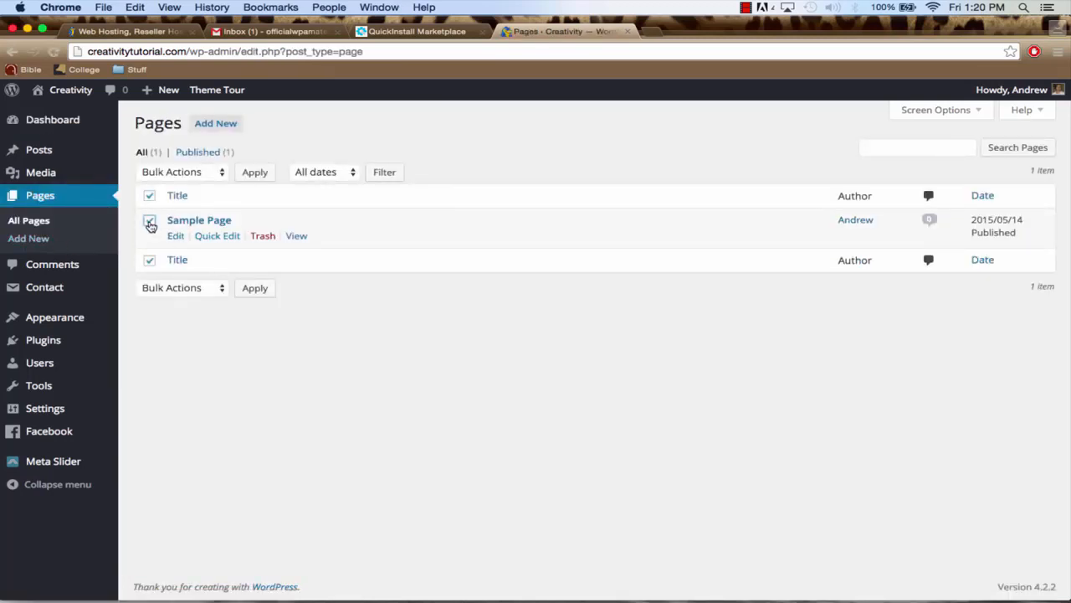
left_click(263, 236)
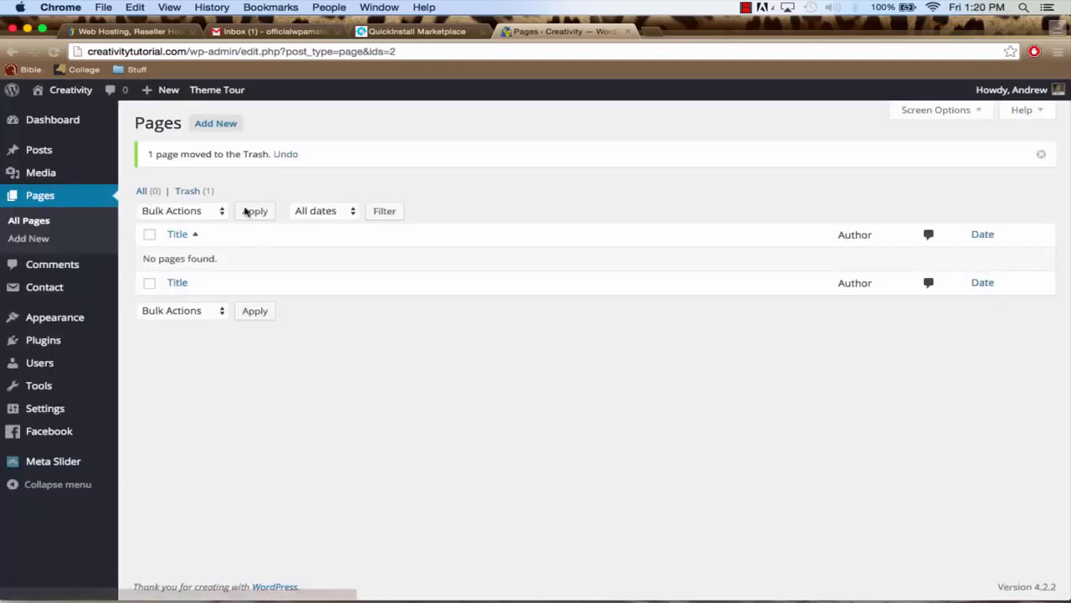
Add a new page titled "Contact", dismiss the distraction-free writing tip and publish the page
left_click(220, 130)
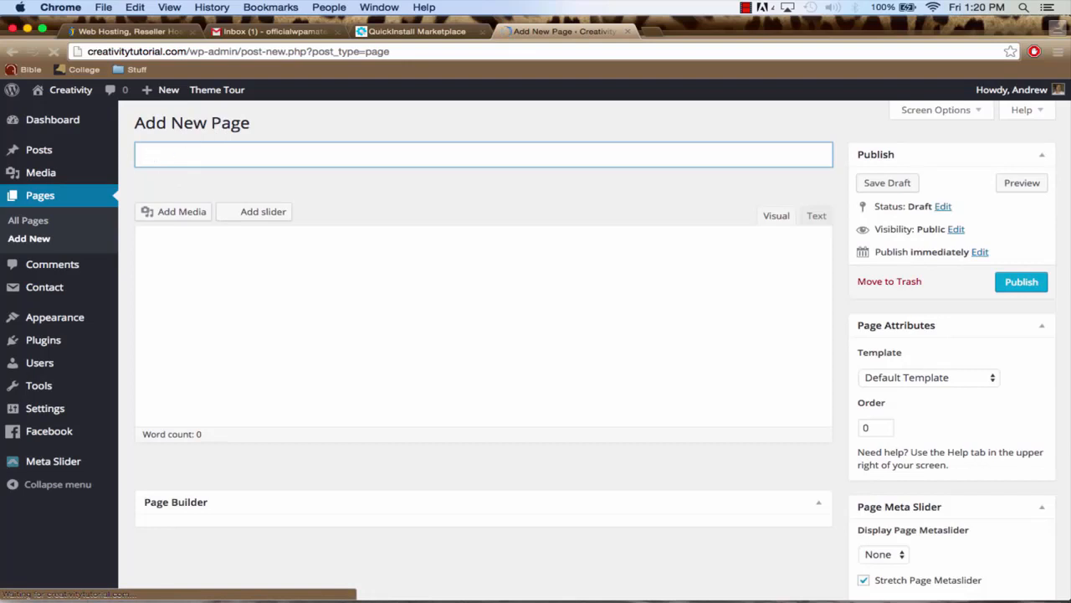
type("Contact")
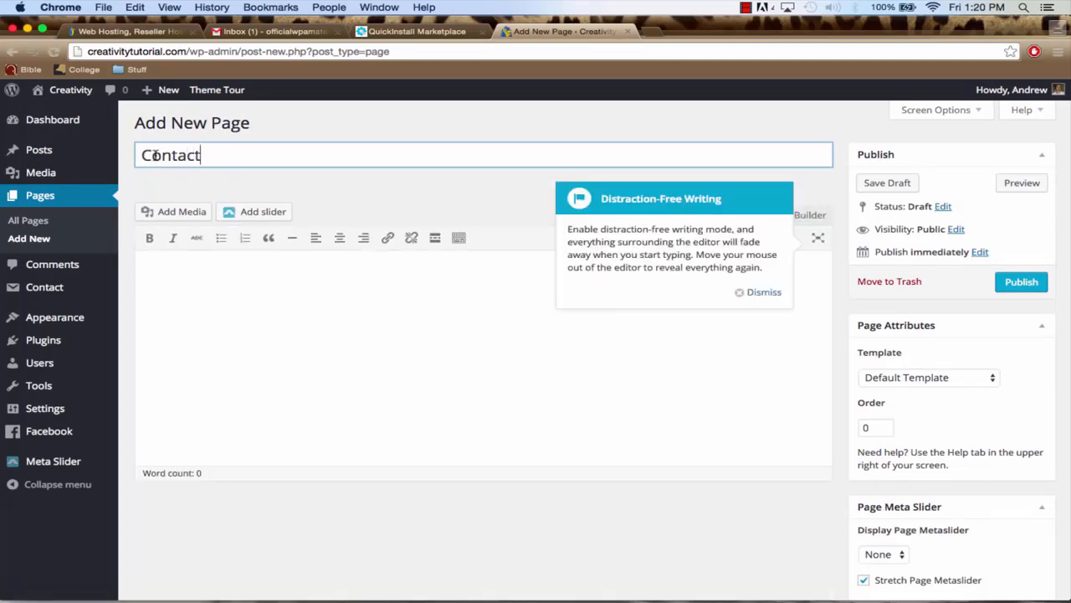
left_click(762, 293)
left_click(581, 159)
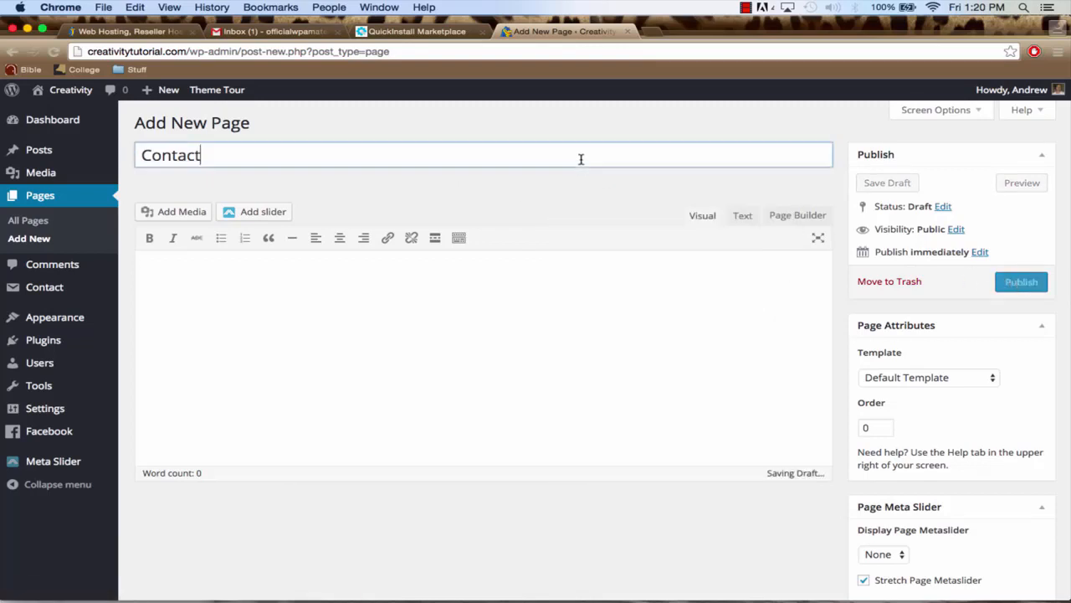
left_click(1016, 286)
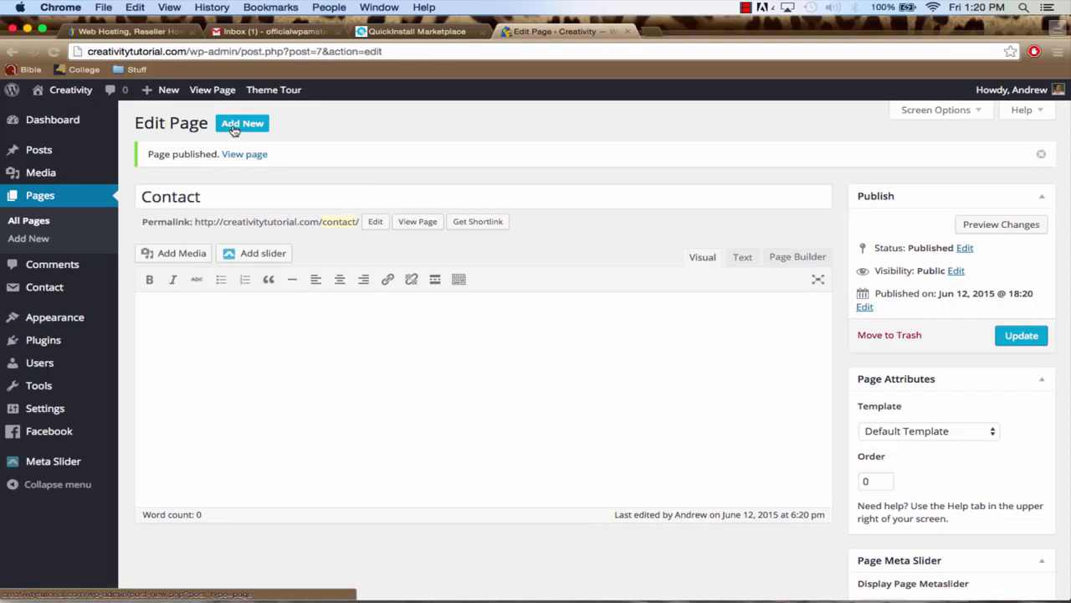
Add another new page titled "Blog" and publish it with the default template
left_click(234, 126)
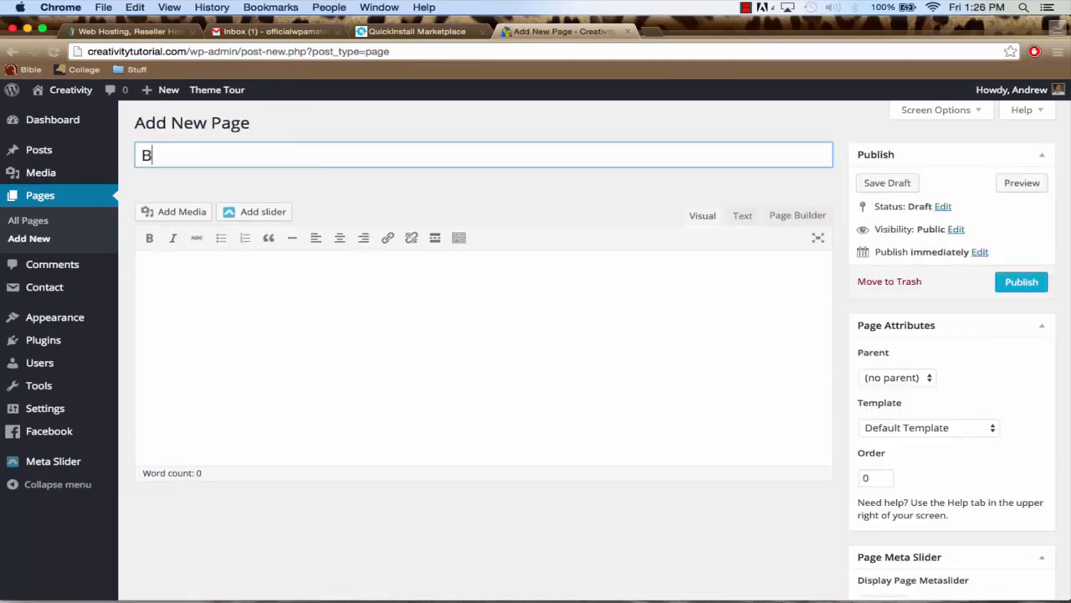
type("log")
left_click(1011, 283)
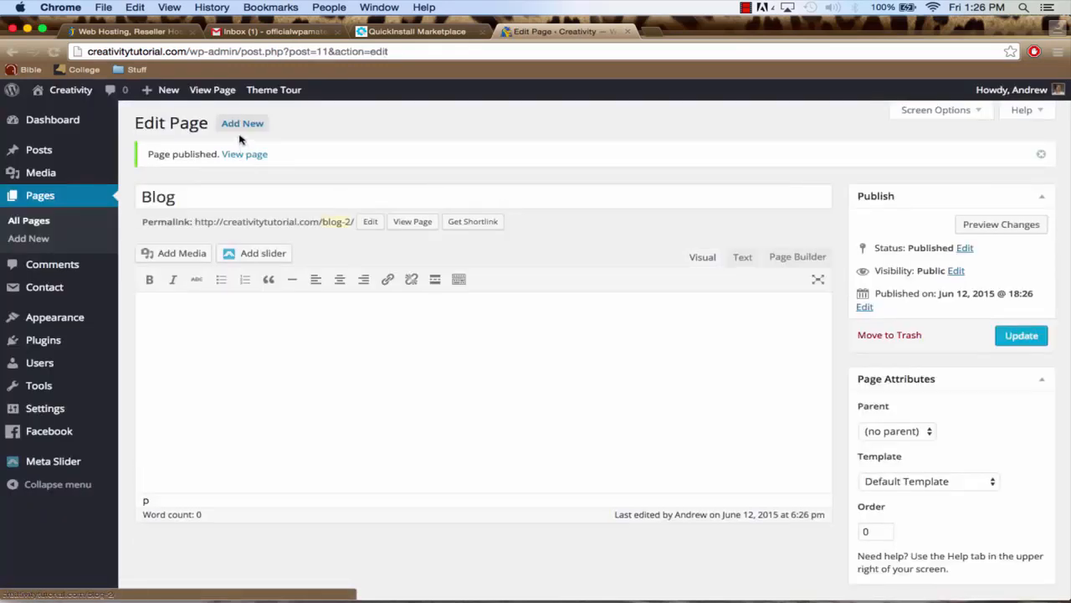
Add a new page titled "About Our Company" and publish it with the default template
left_click(238, 126)
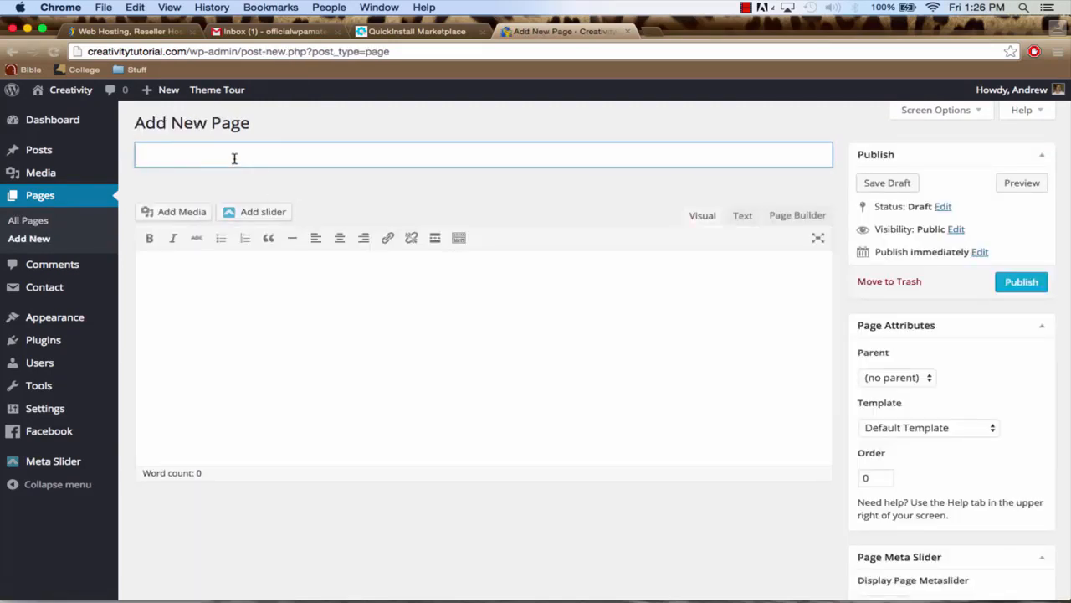
type("About Our Company")
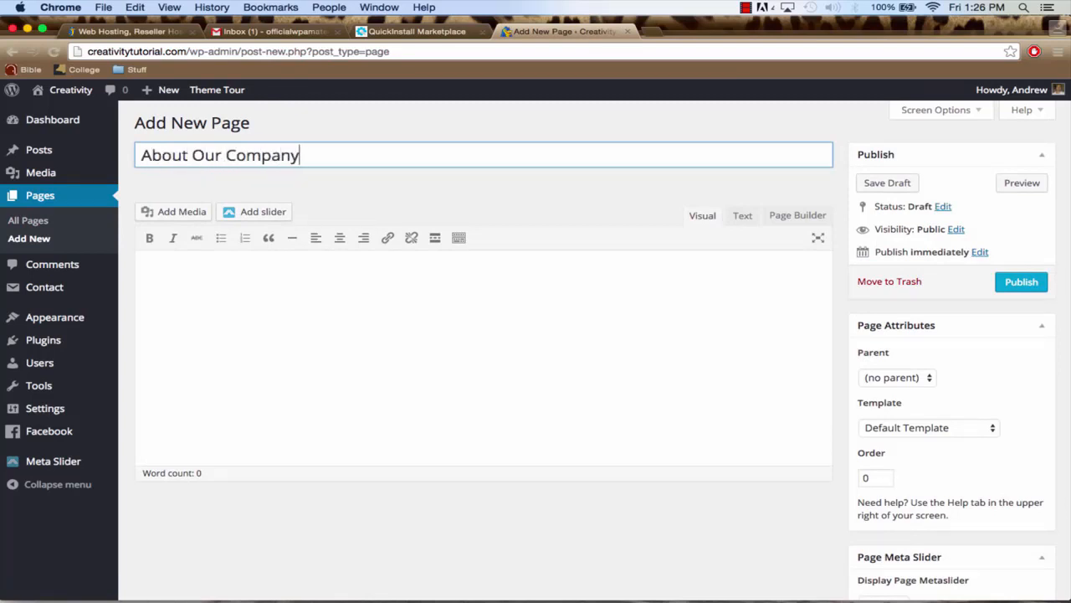
left_click(1020, 284)
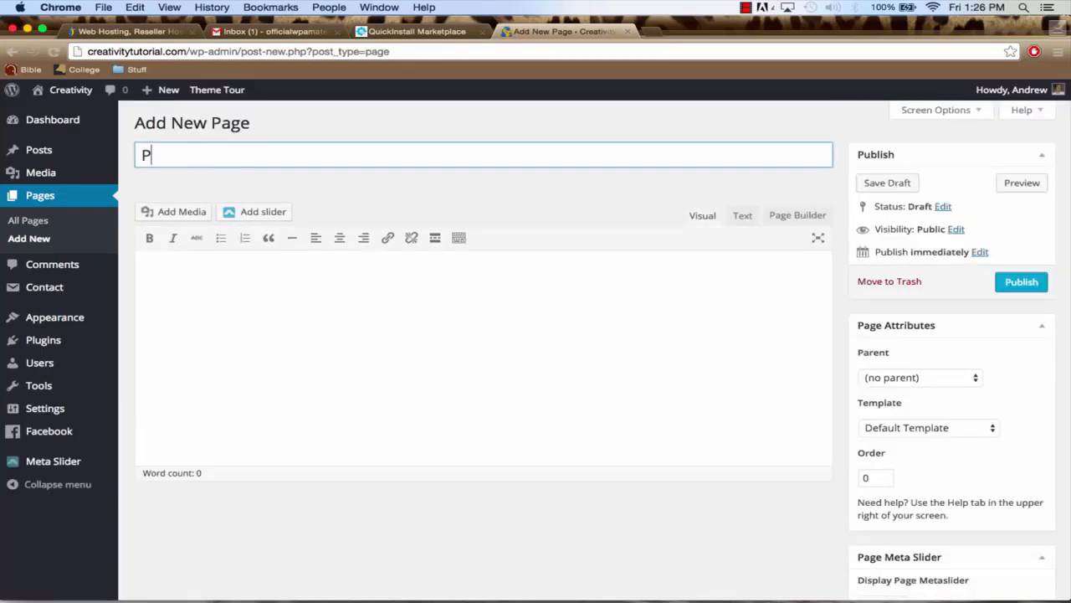
Title the next new page "Photo Gallery" and publish it with the default template
type("hoto Gallery")
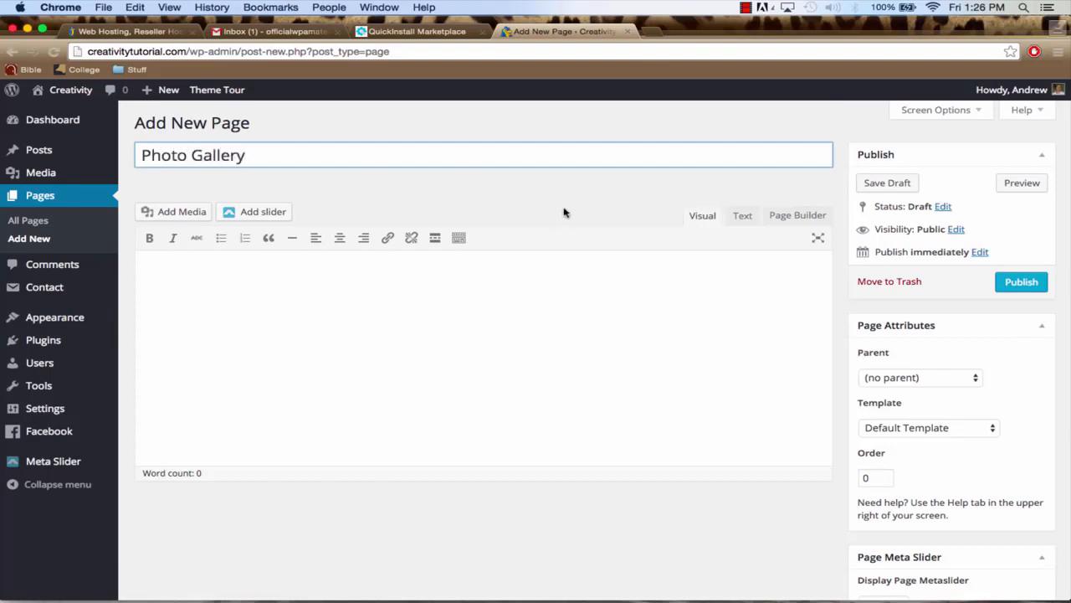
left_click(1020, 282)
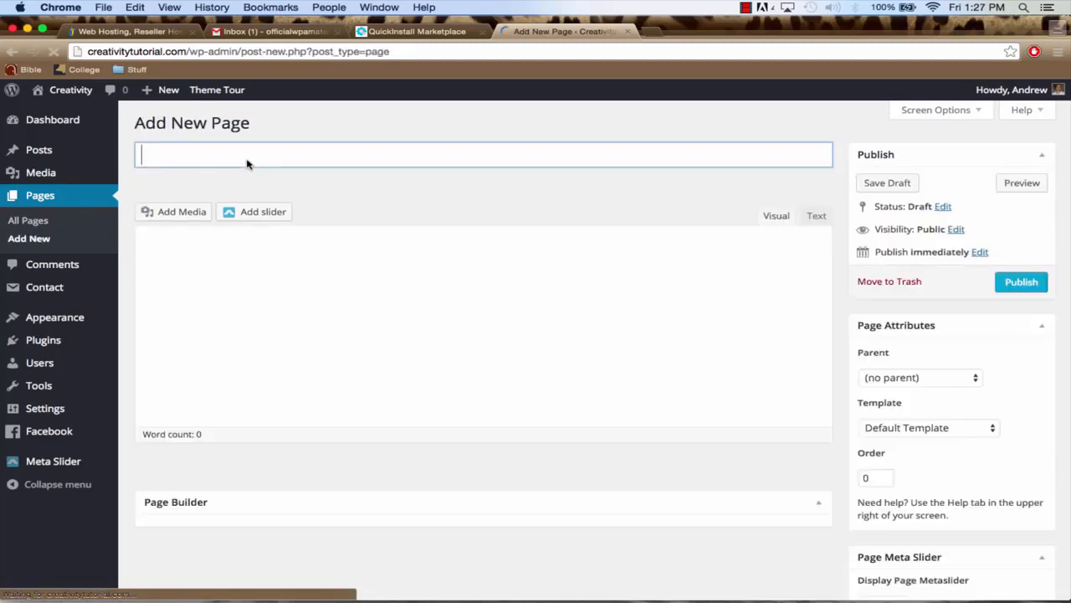
Title the new page "Services", publish it with the default template, and open the live site
left_click(210, 156)
type("Services")
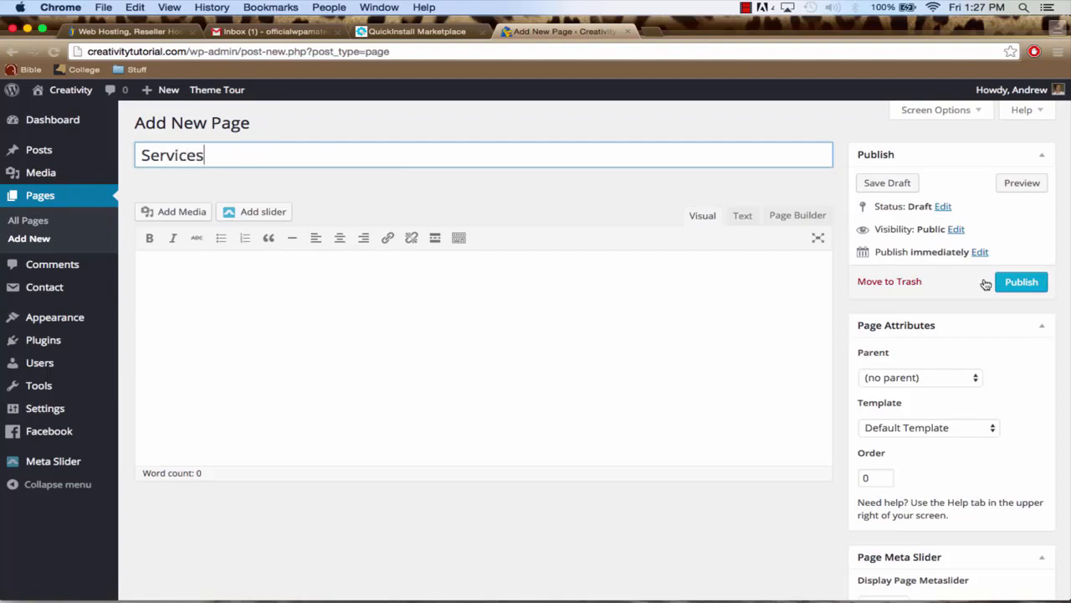
left_click(1020, 283)
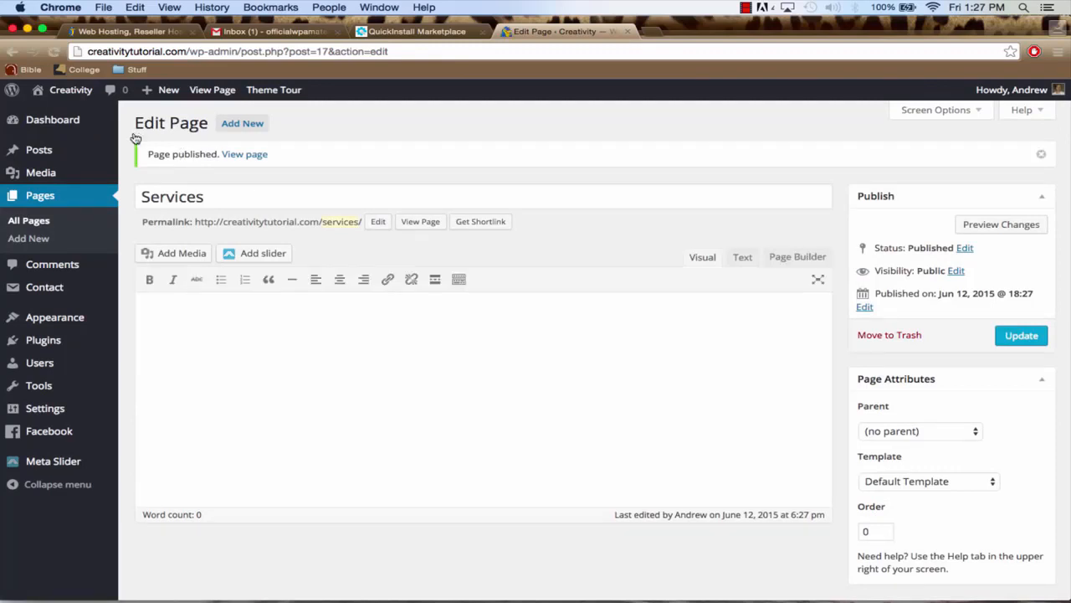
left_click(56, 95)
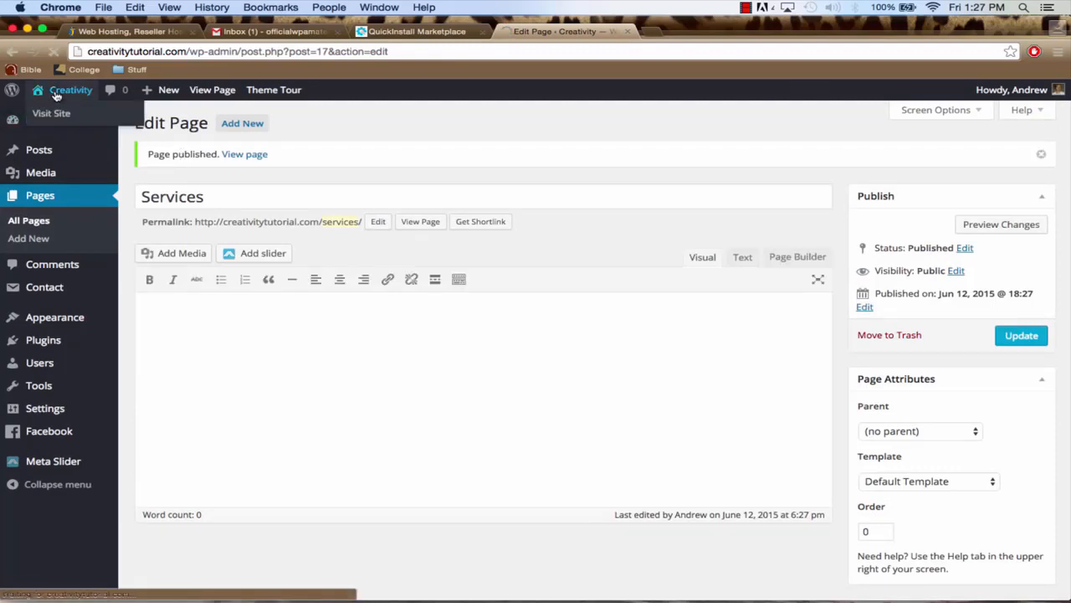
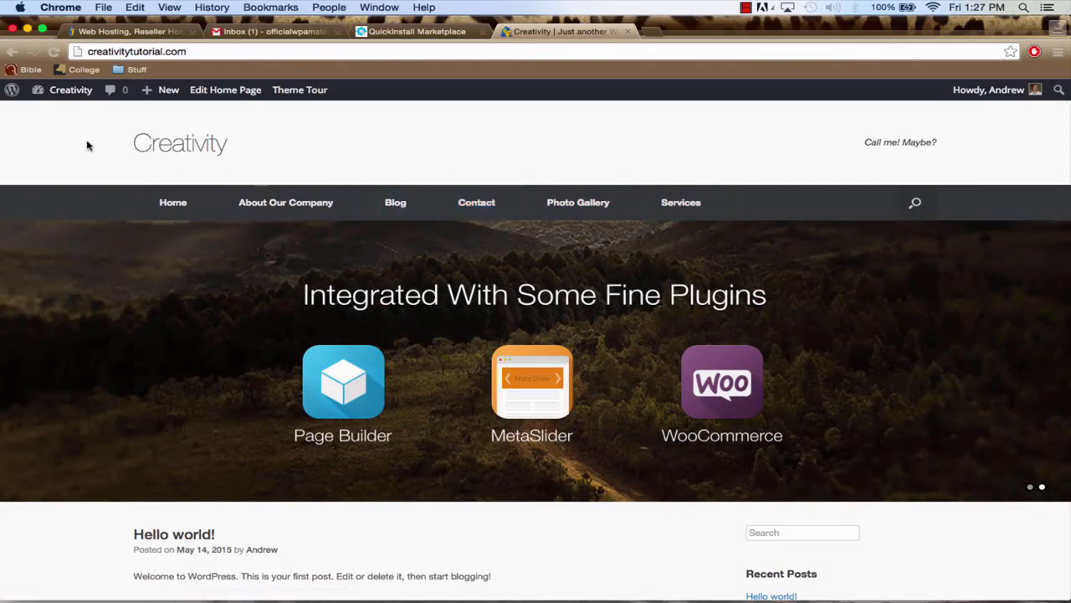
Go to the site's admin dashboard and open the Custom Home Page builder
mouse_move(61, 94)
left_click(66, 119)
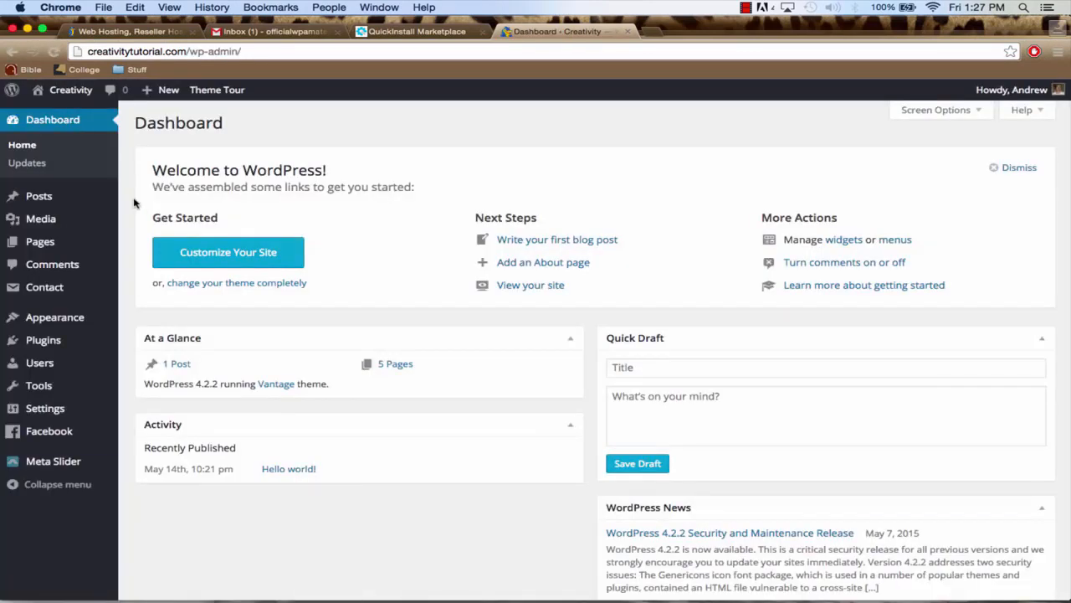
mouse_move(70, 329)
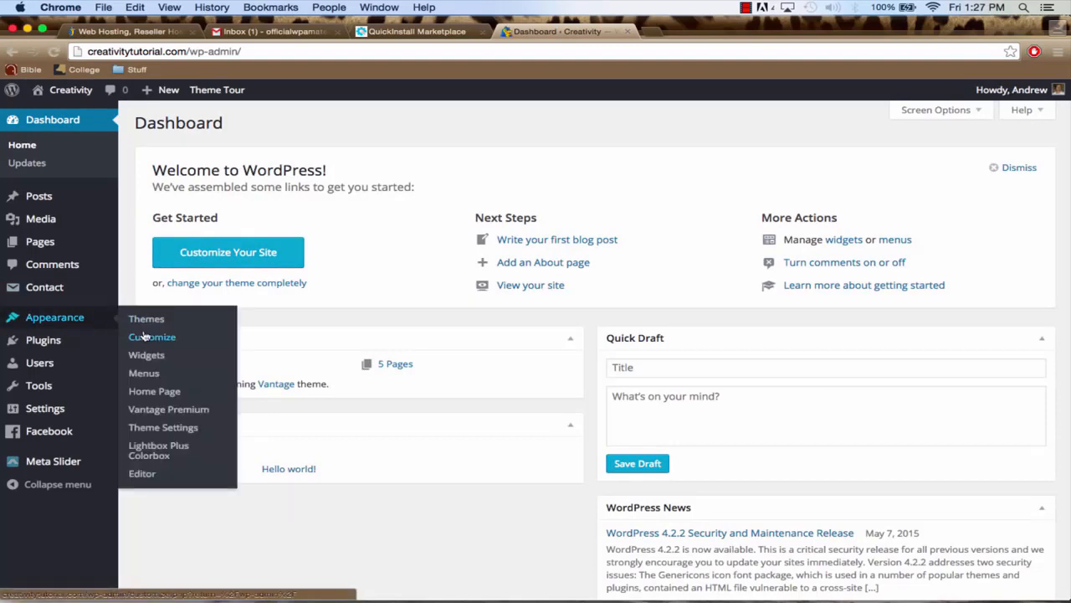
left_click(153, 394)
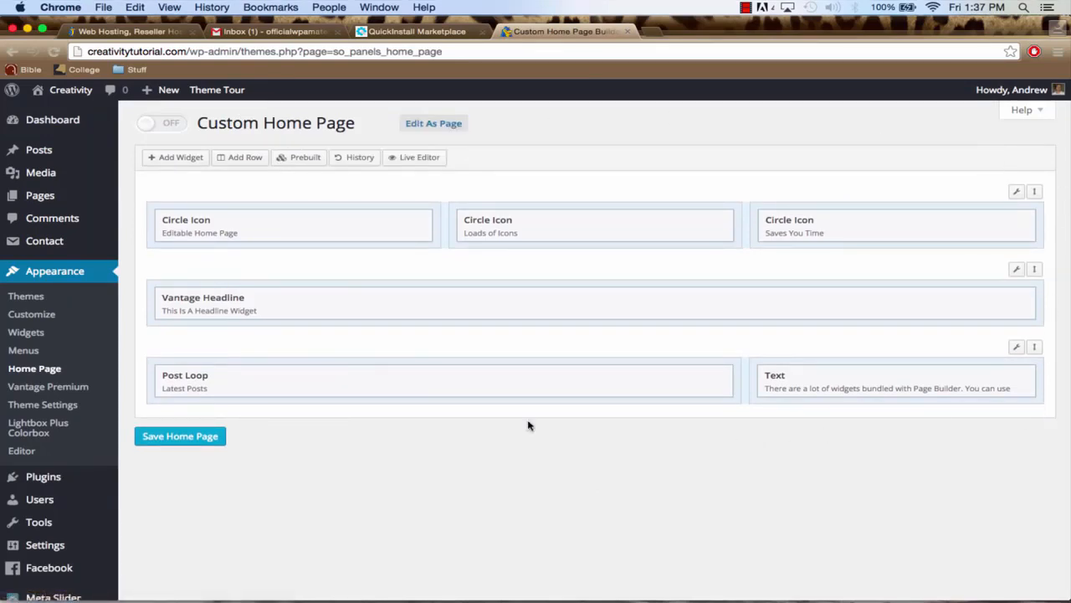
Open the live Creativity site in a new tab and look over its current home page
right_click(71, 89)
left_click(109, 93)
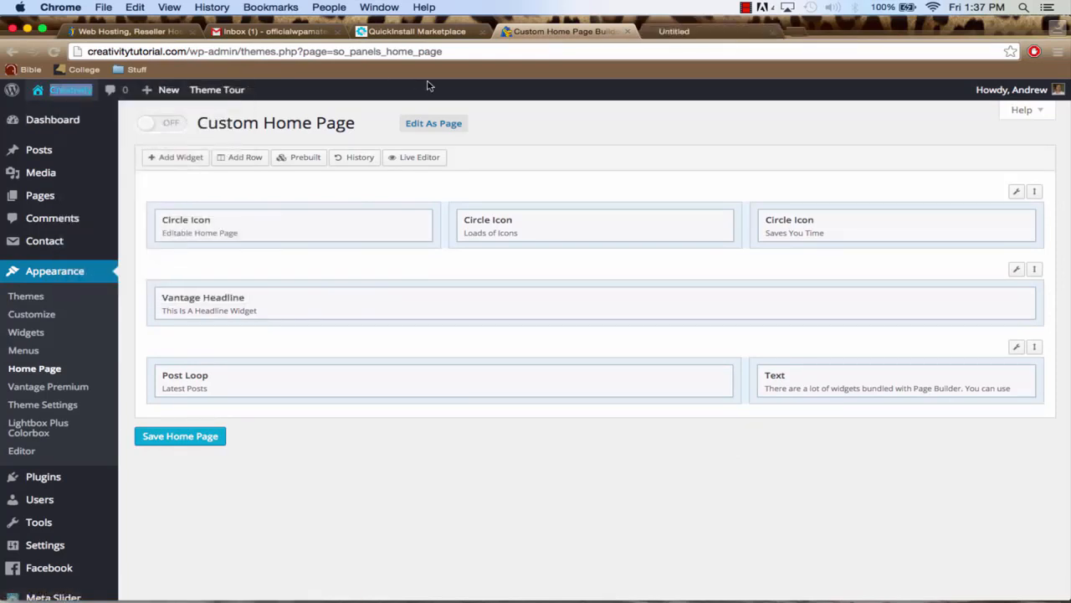
left_click(707, 33)
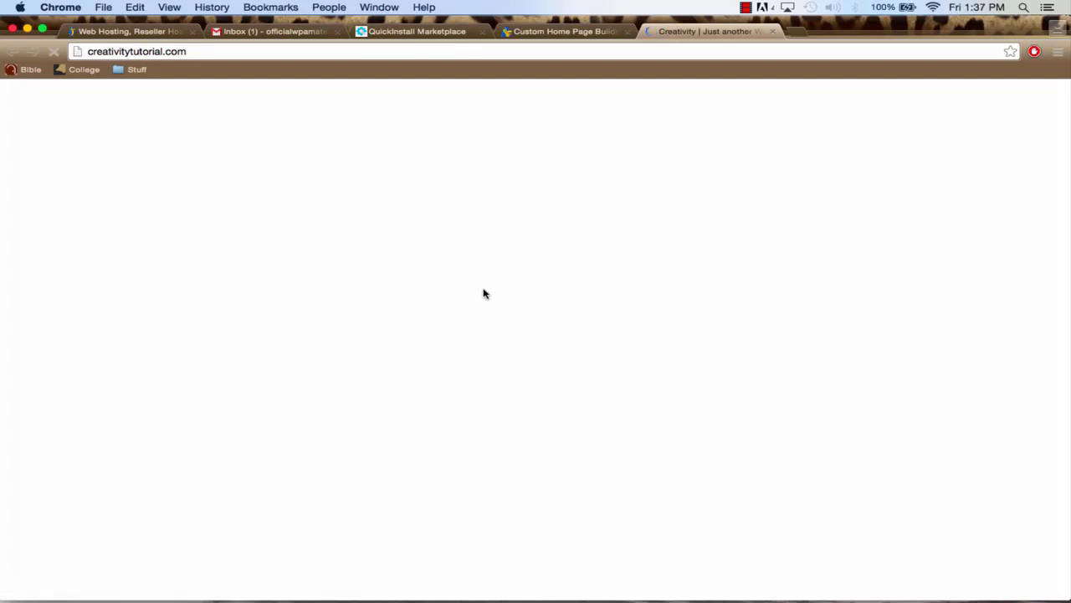
scroll(542, 315, "down", 5)
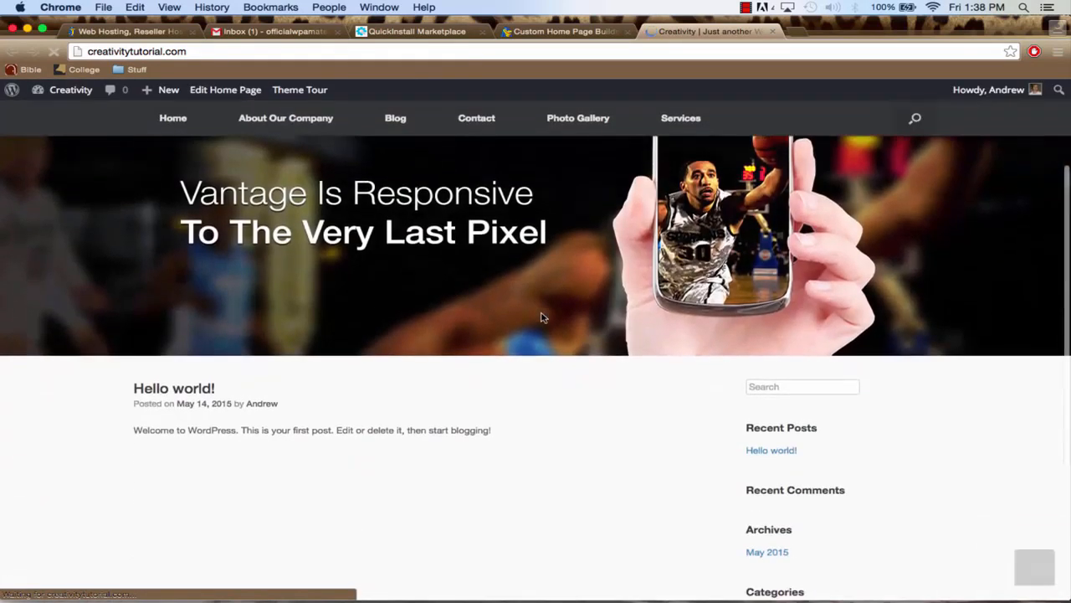
scroll(542, 316, "up", 5)
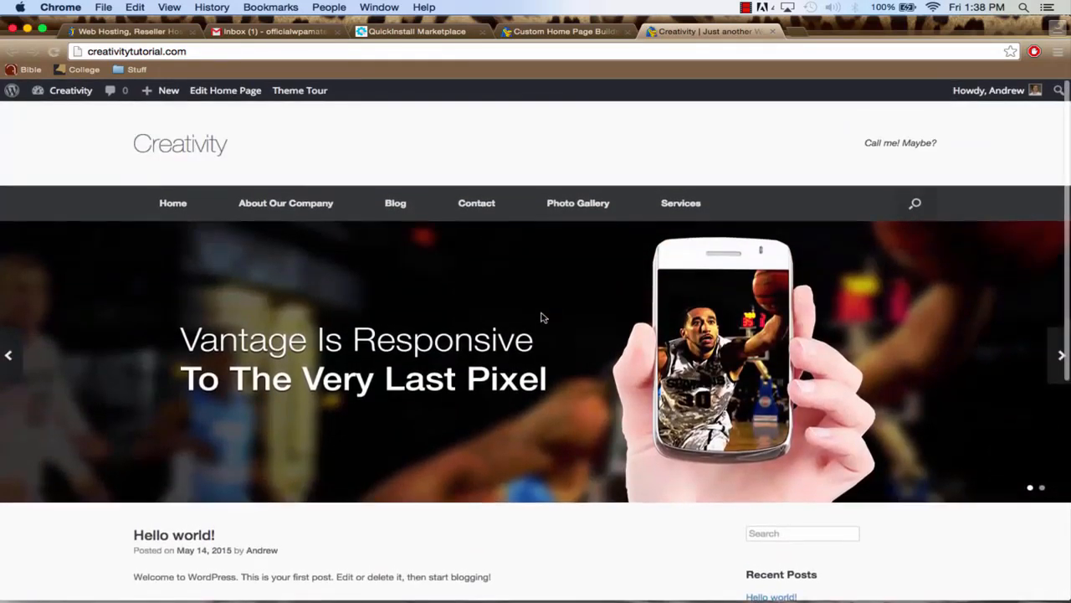
Switch the Custom Home Page on in the builder and save the home page
left_click(540, 31)
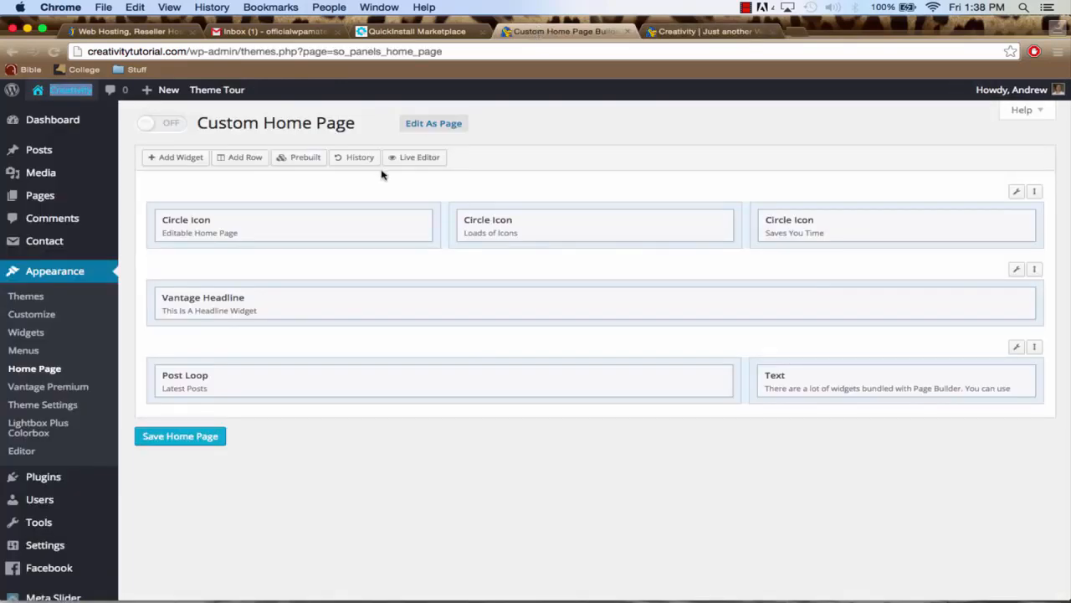
left_click(160, 126)
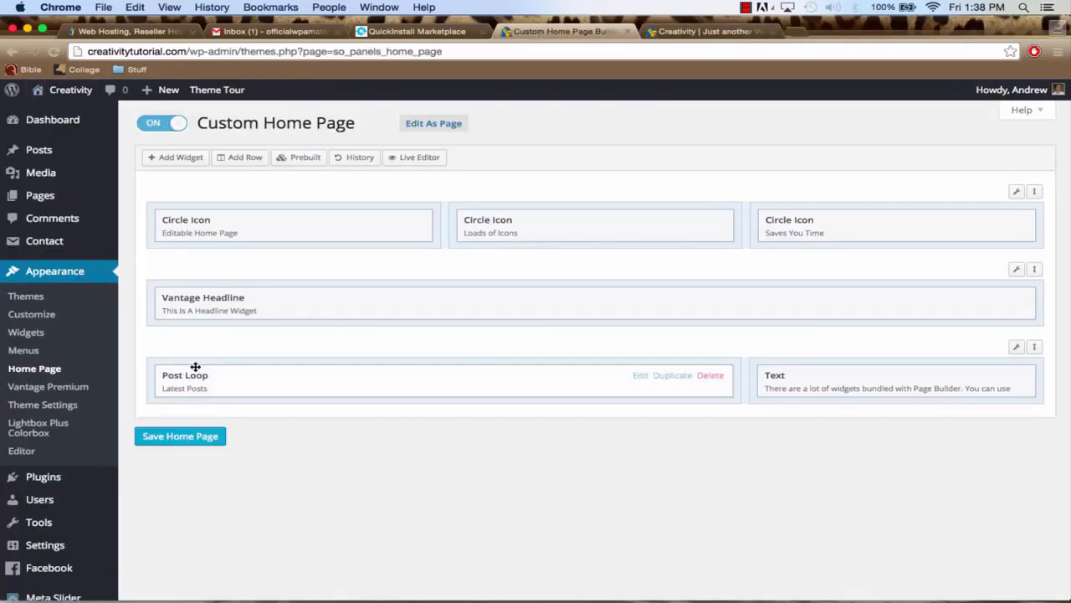
left_click(188, 440)
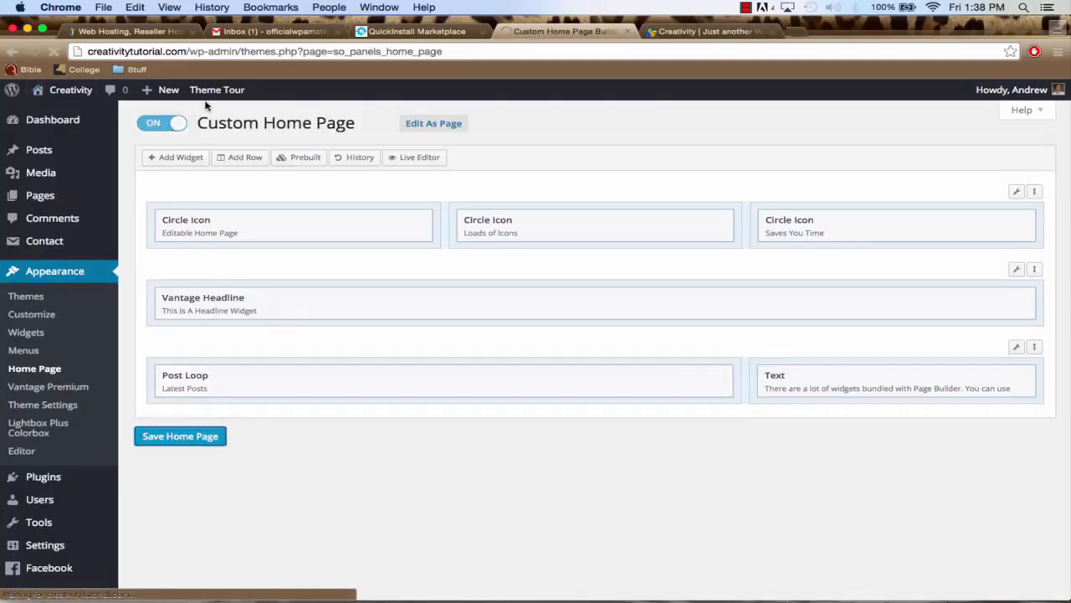
Close the web hosting, inbox and QuickInstall Marketplace tabs, keeping the home page builder and live site open
left_click(192, 31)
left_click(192, 31)
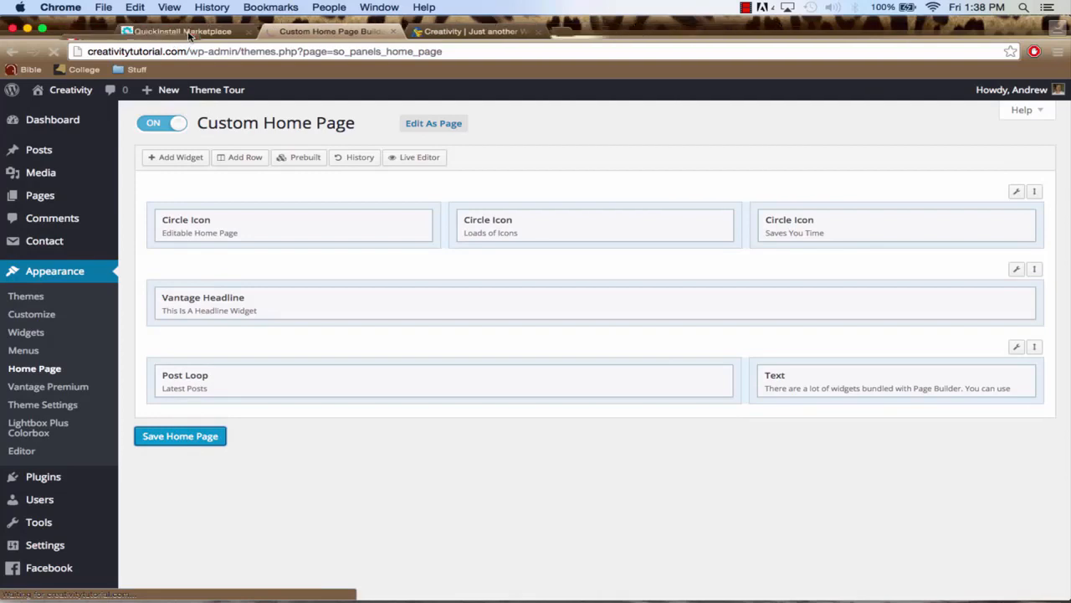
left_click(192, 31)
left_click(271, 34)
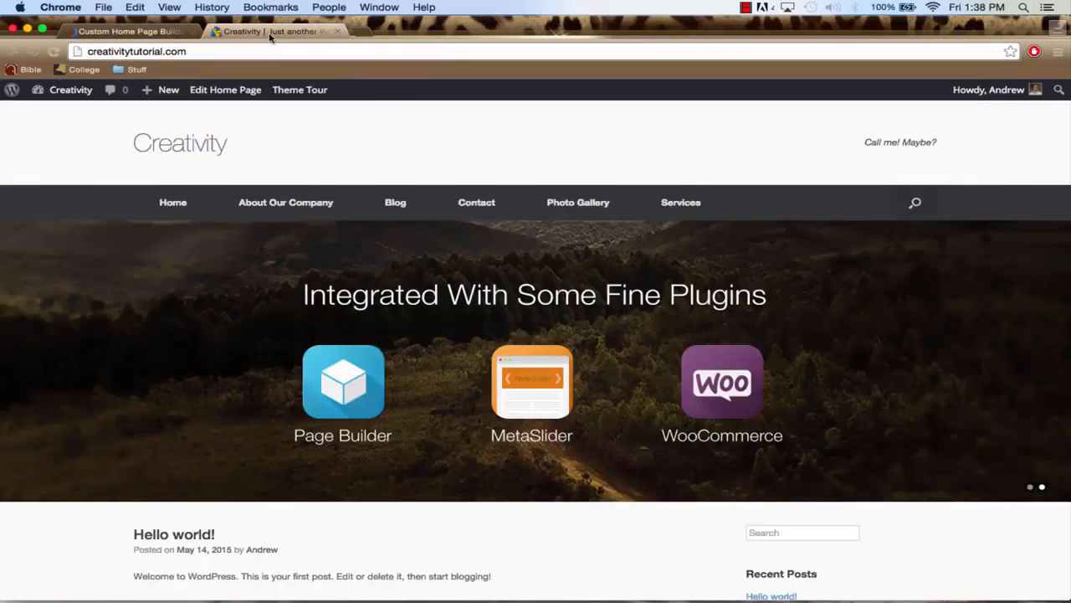
left_click(200, 33)
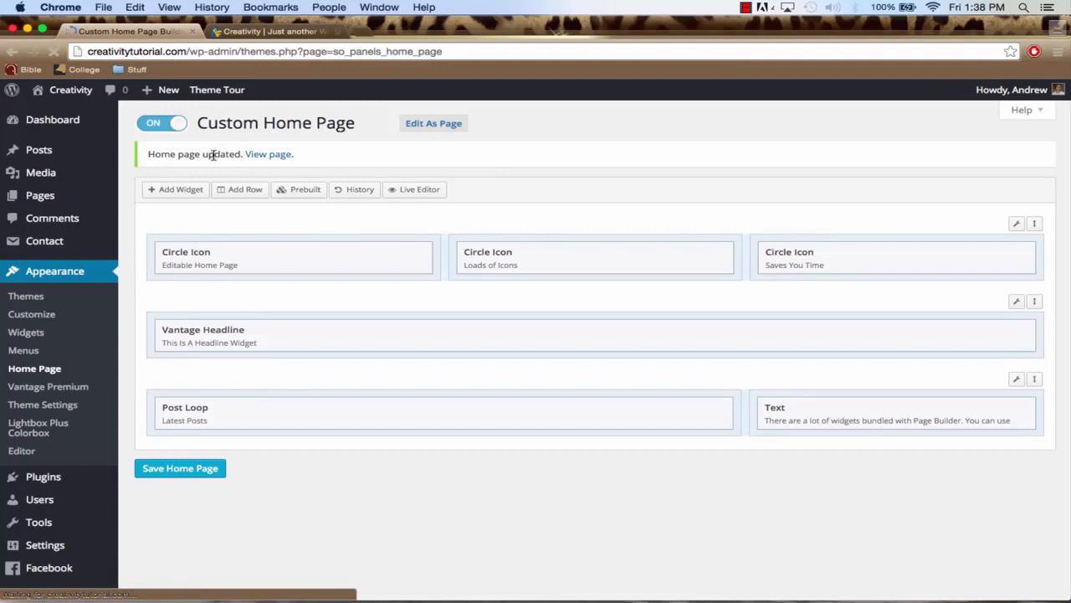
Reload the live site and review the custom home page's icon, headline and latest posts sections
left_click(255, 32)
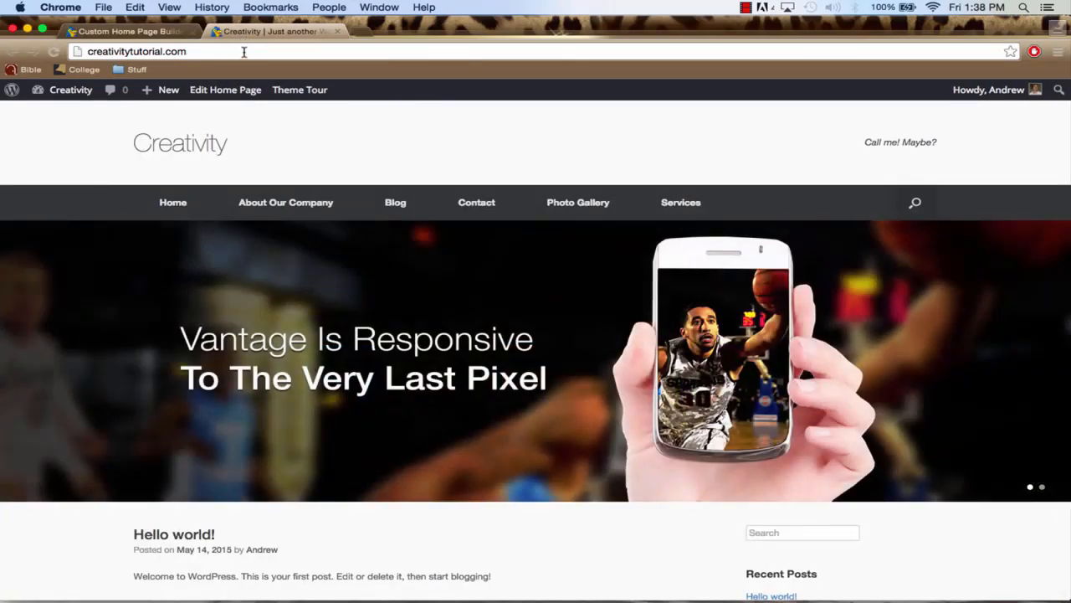
left_click(244, 52)
key("Return")
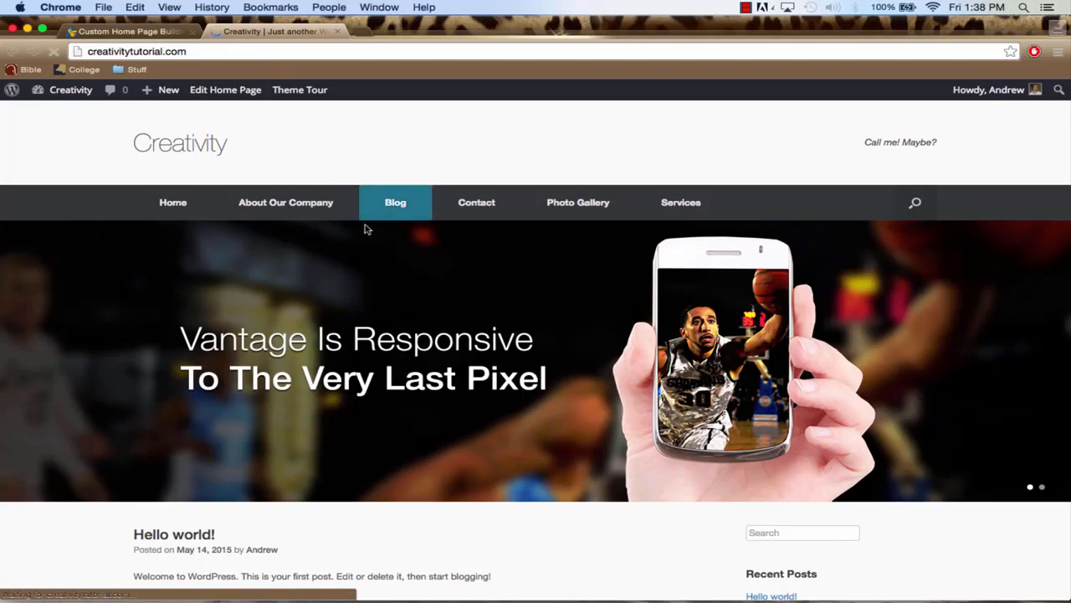
scroll(397, 291, "down", 5)
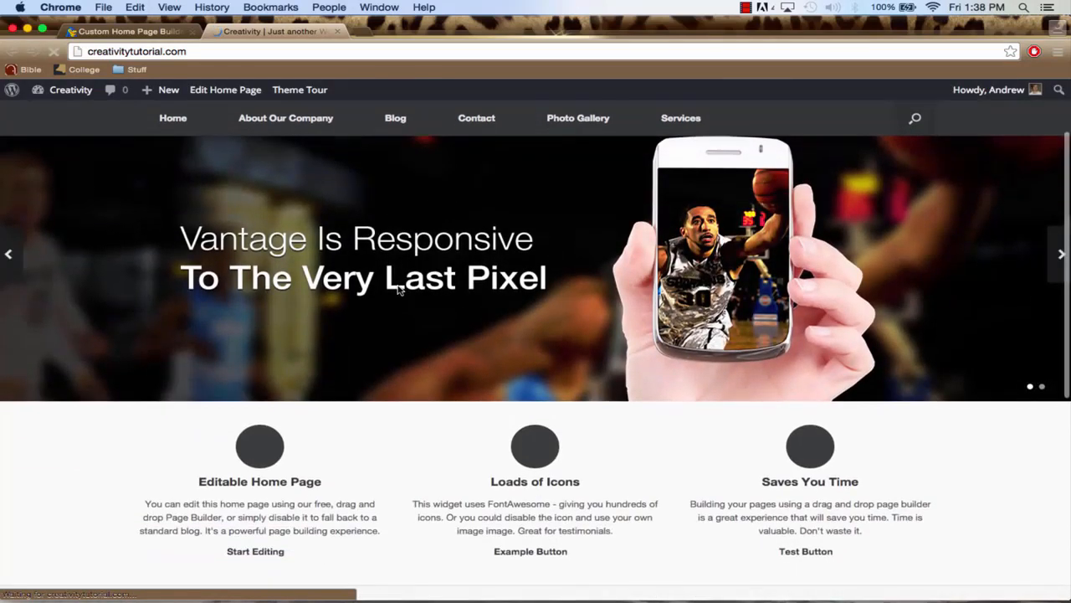
scroll(531, 402, "down", 3)
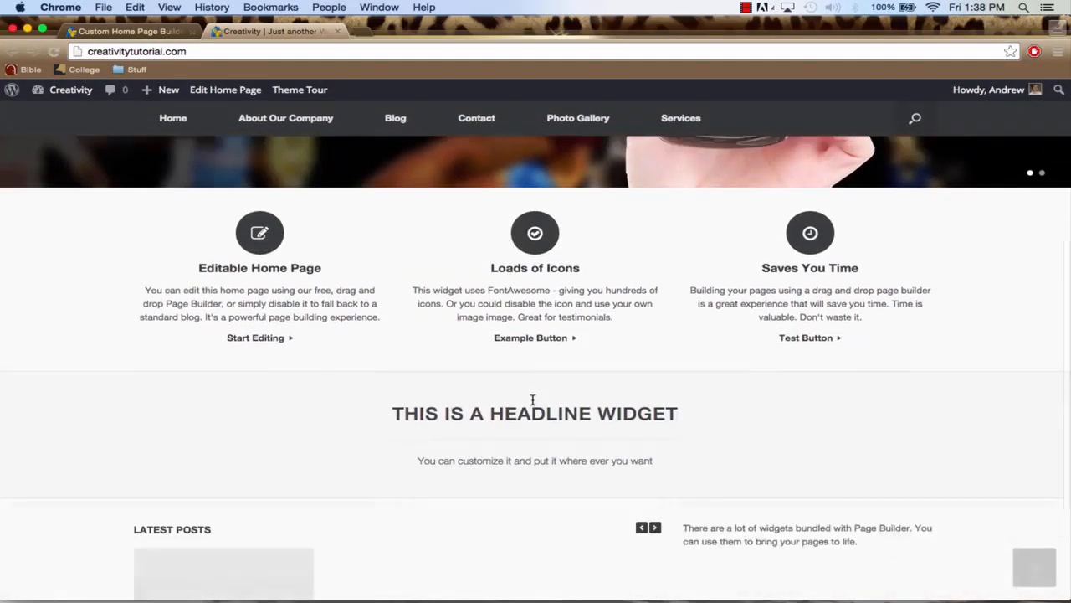
scroll(532, 403, "down", 2)
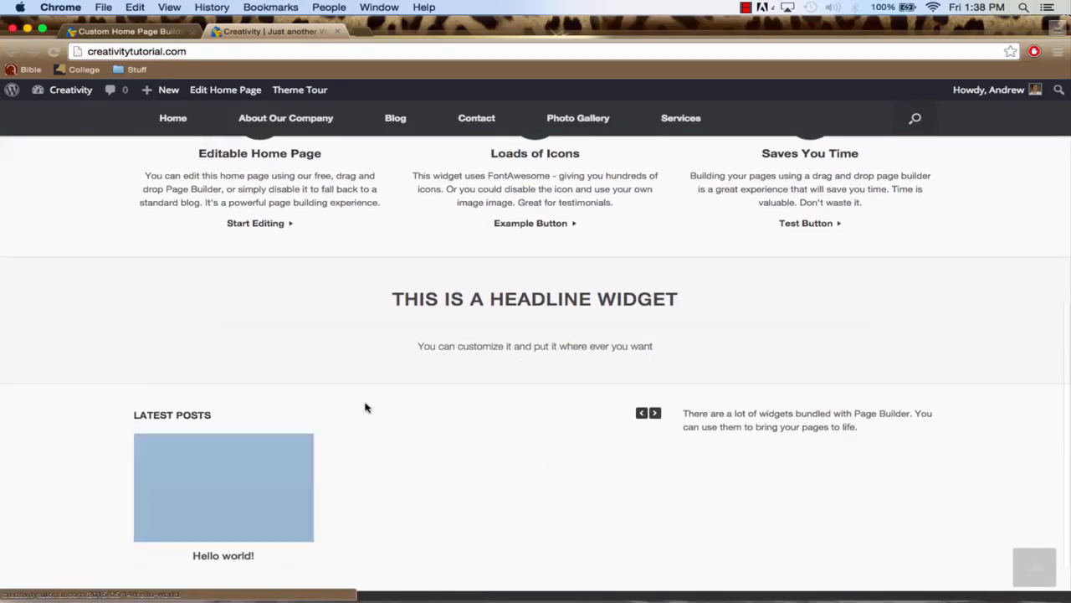
scroll(365, 408, "down", 2)
scroll(365, 407, "up", 10)
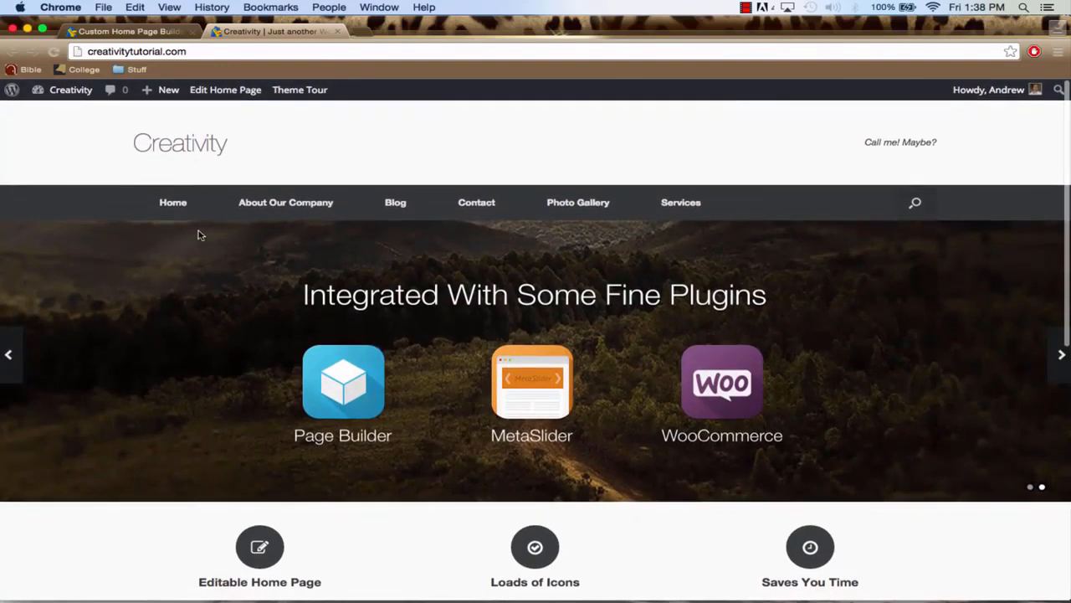
Delete all three default rows from the home page builder: Circle Icons, Vantage Headline, and Post Loop with Text
left_click(131, 32)
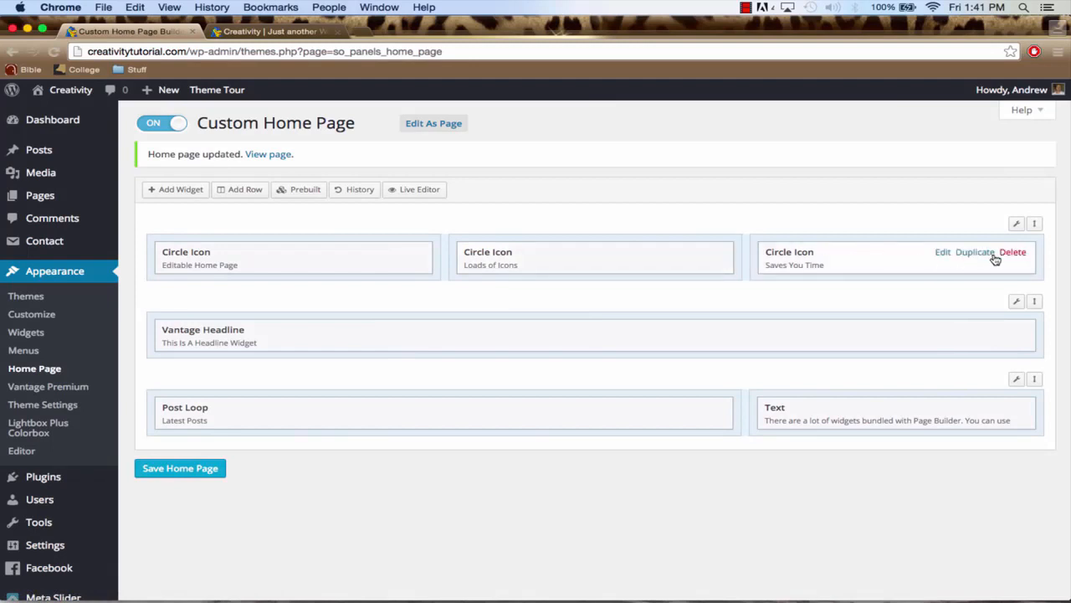
mouse_move(1016, 227)
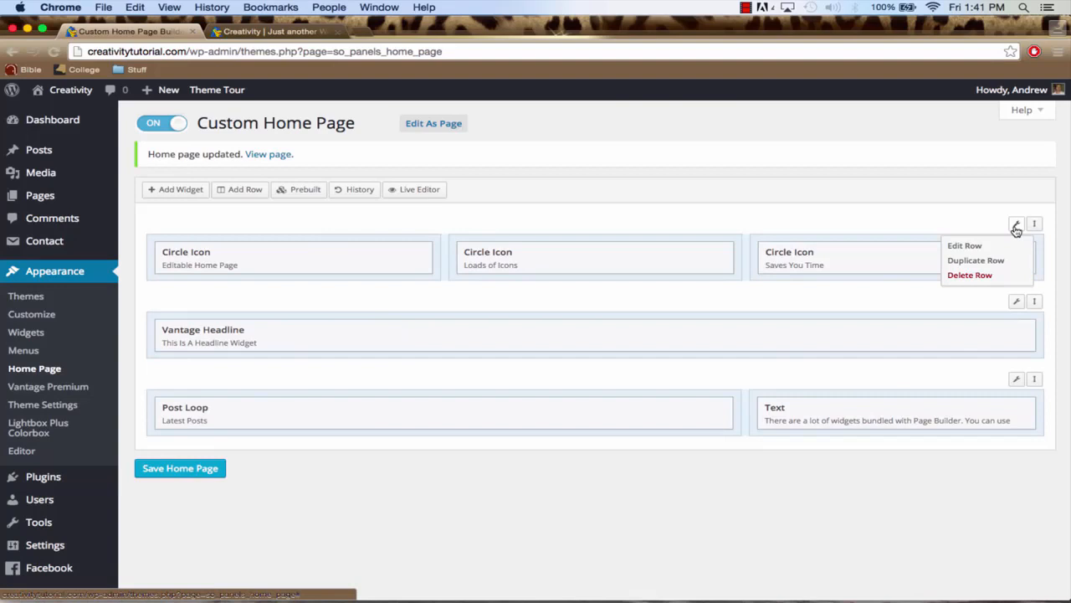
left_click(984, 276)
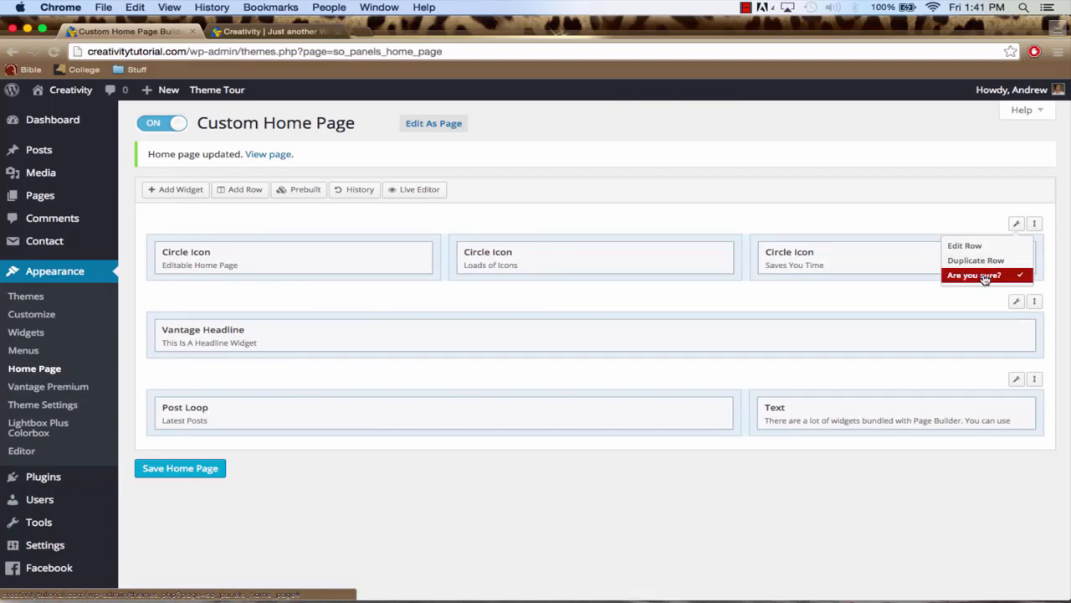
left_click(985, 277)
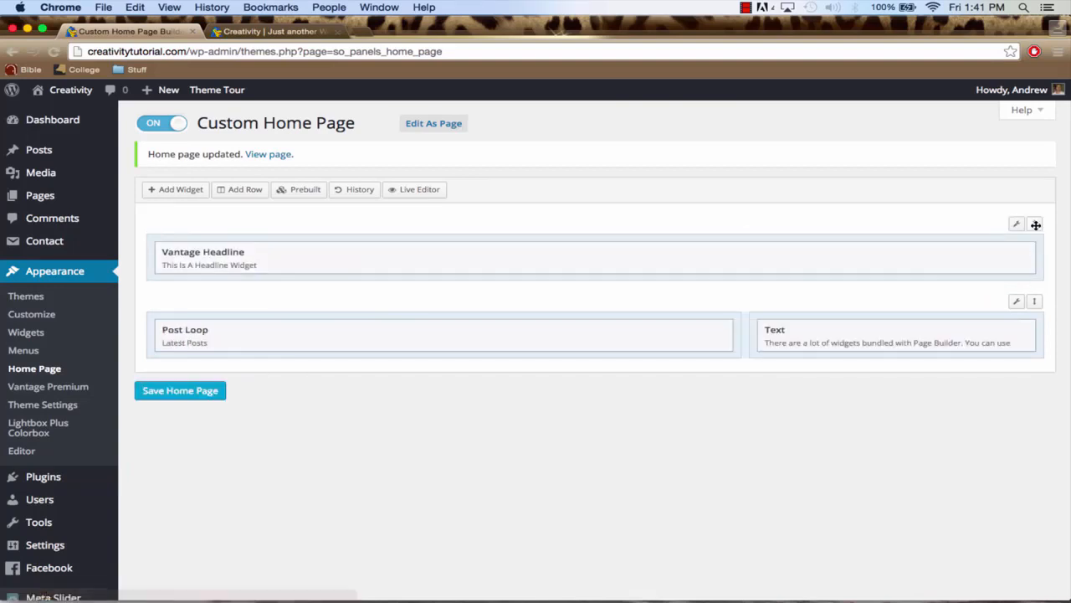
mouse_move(1016, 226)
left_click(987, 277)
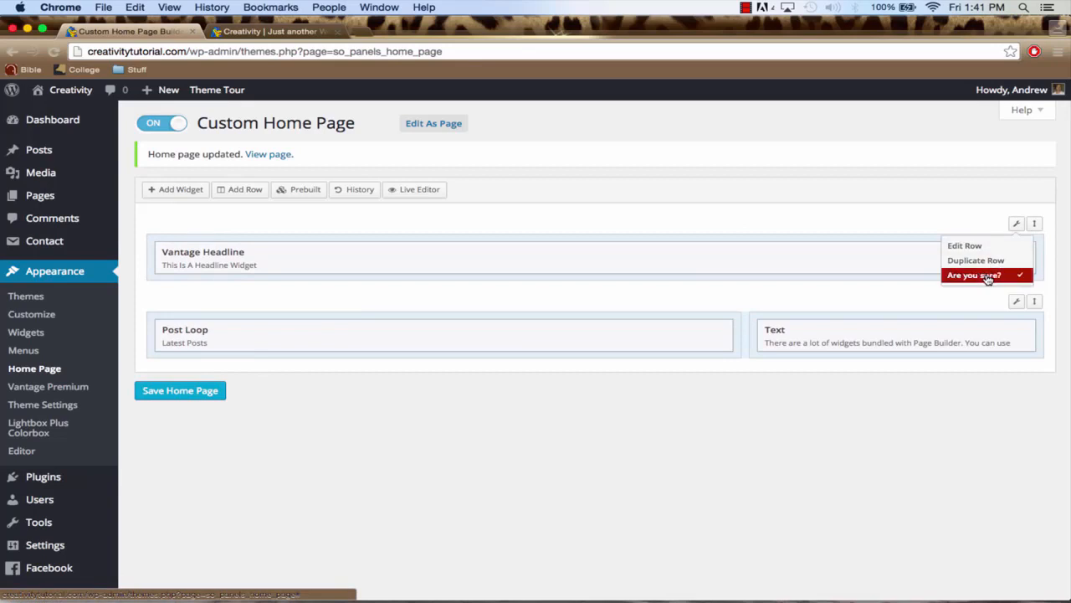
left_click(988, 277)
mouse_move(1016, 224)
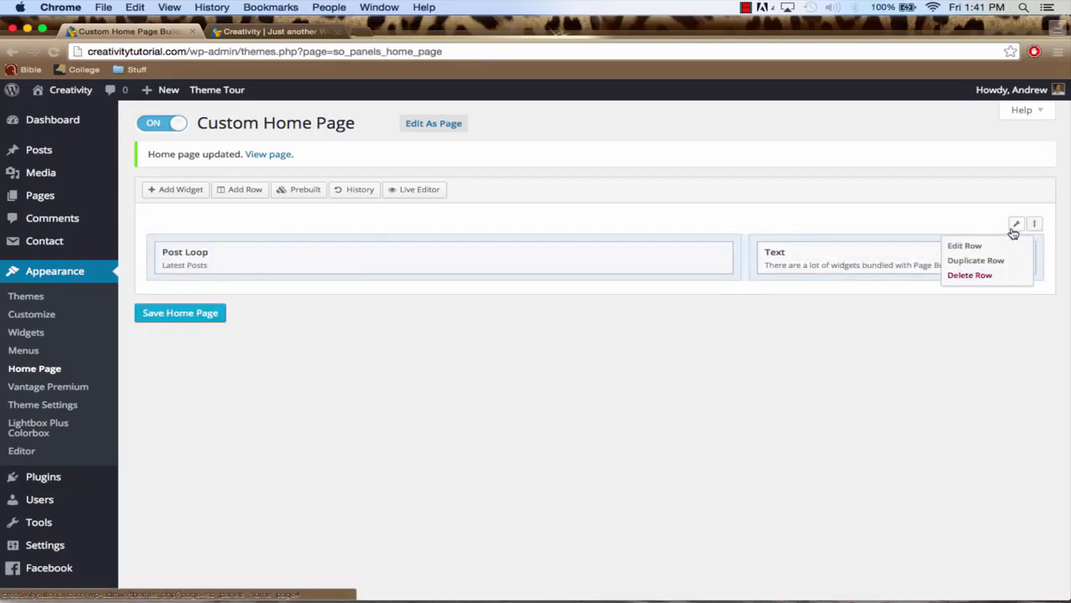
left_click(984, 277)
left_click(984, 277)
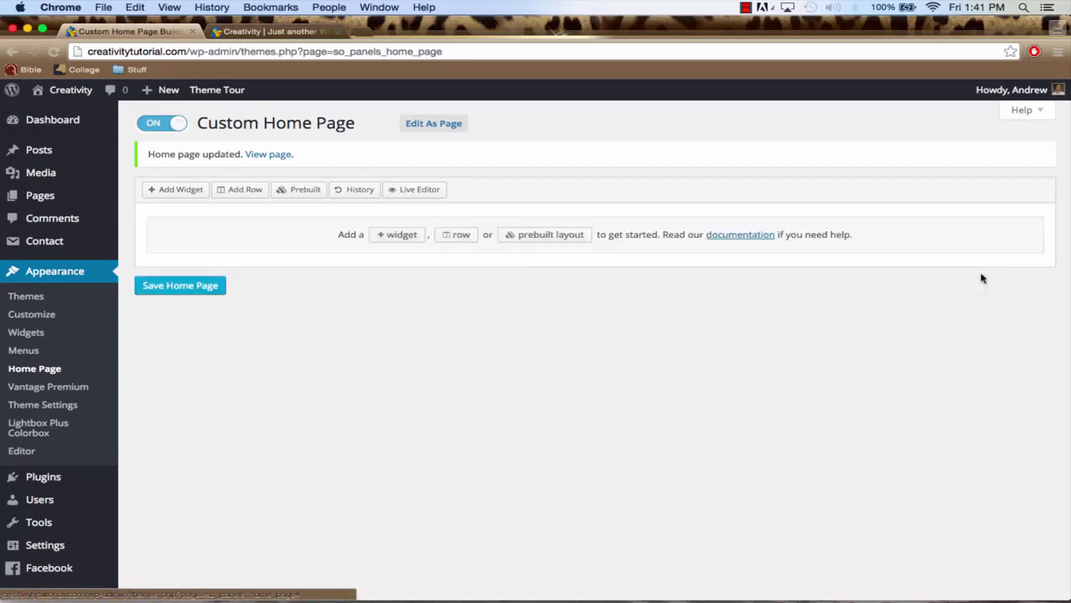
Add a new row with 1 full-width column to the empty home page layout
left_click(244, 195)
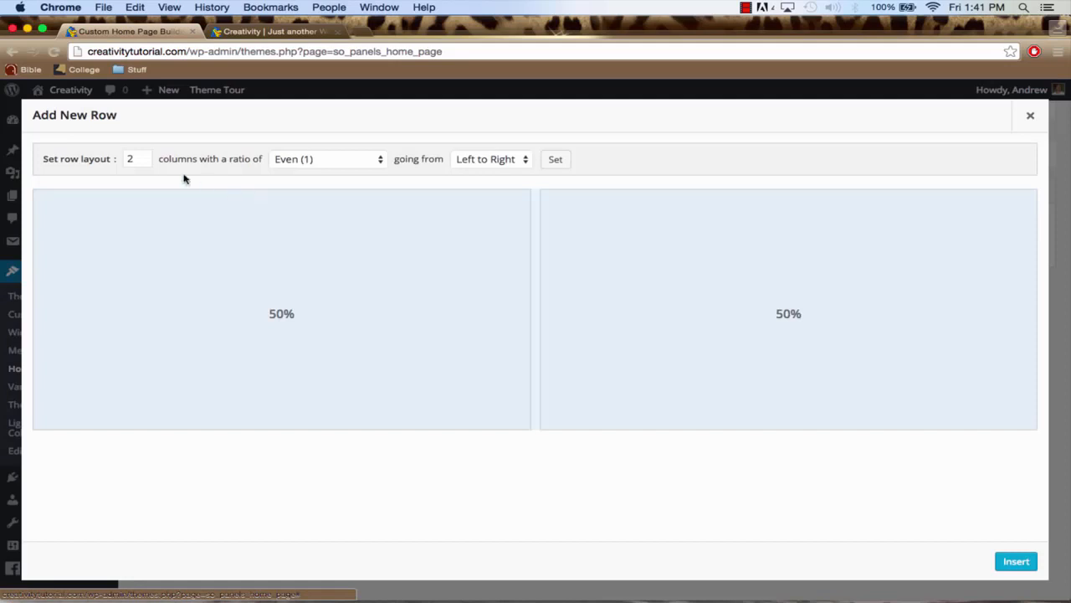
left_click(143, 162)
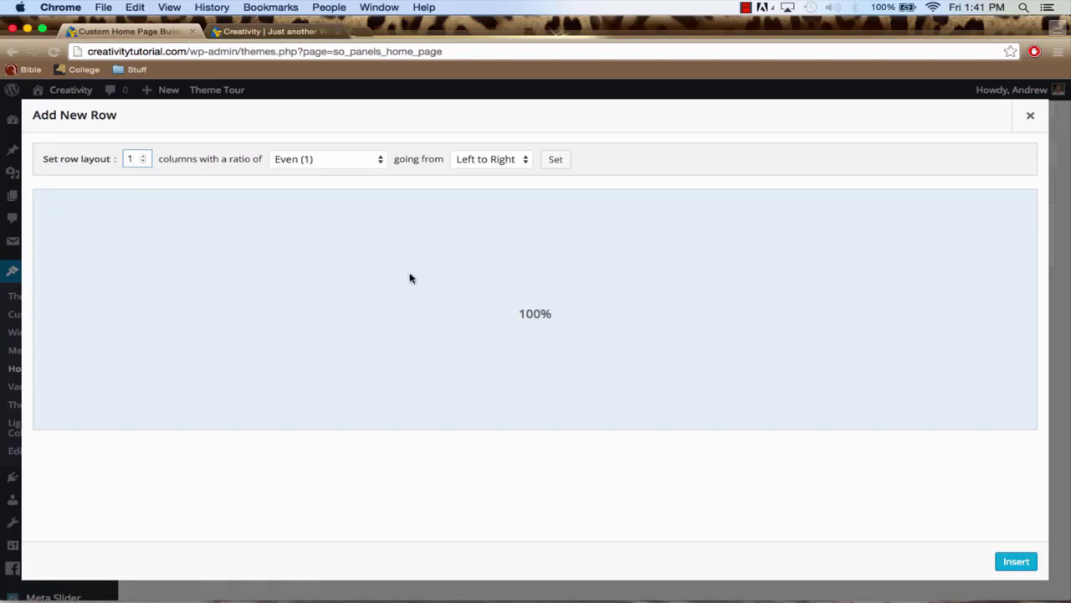
left_click(1015, 562)
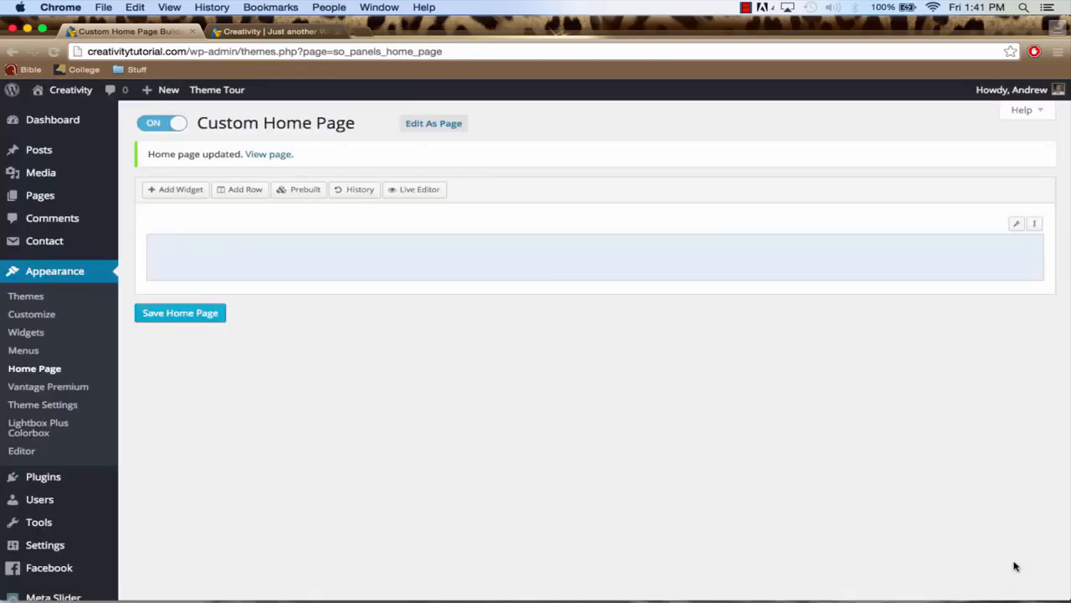
Add a second row with 3 even columns below the single-column row
left_click(245, 191)
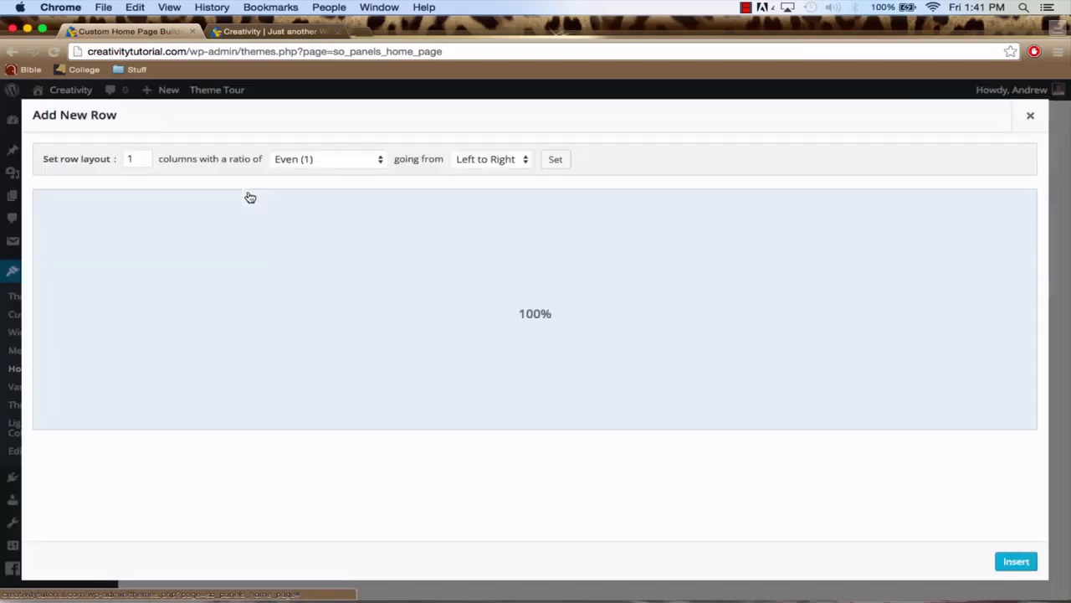
left_click(144, 160)
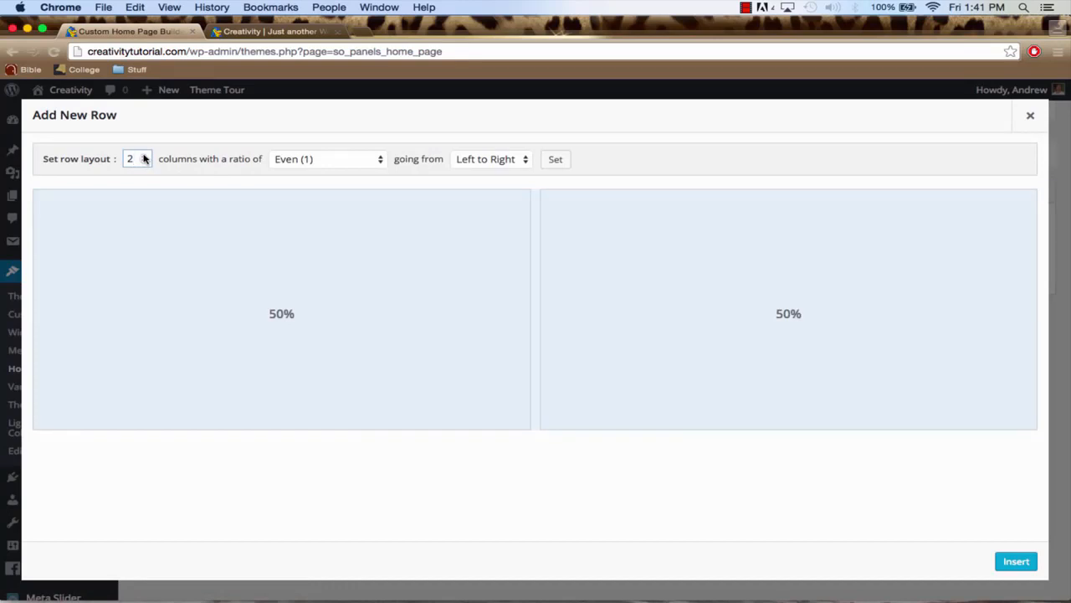
left_click(144, 159)
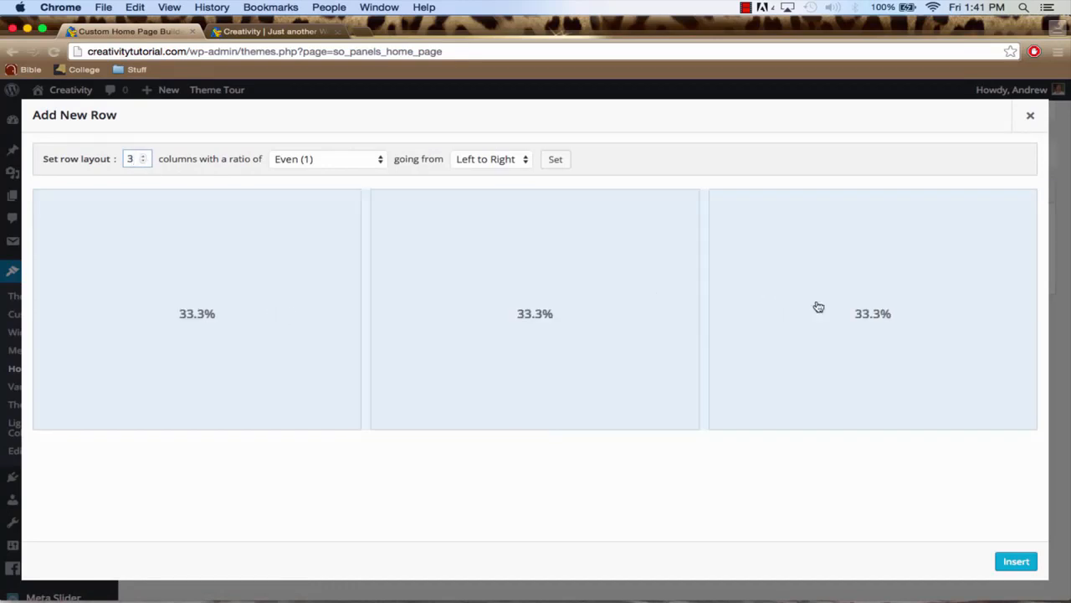
left_click(1015, 560)
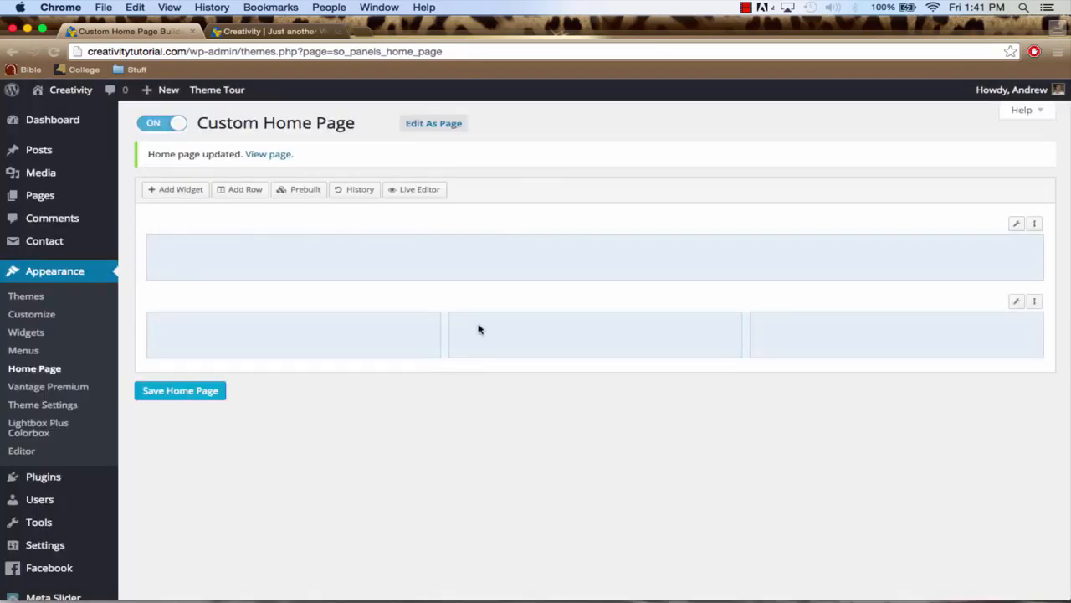
Add a row with 2 even columns and reorder the rows so it sits below the three-column row
left_click(238, 194)
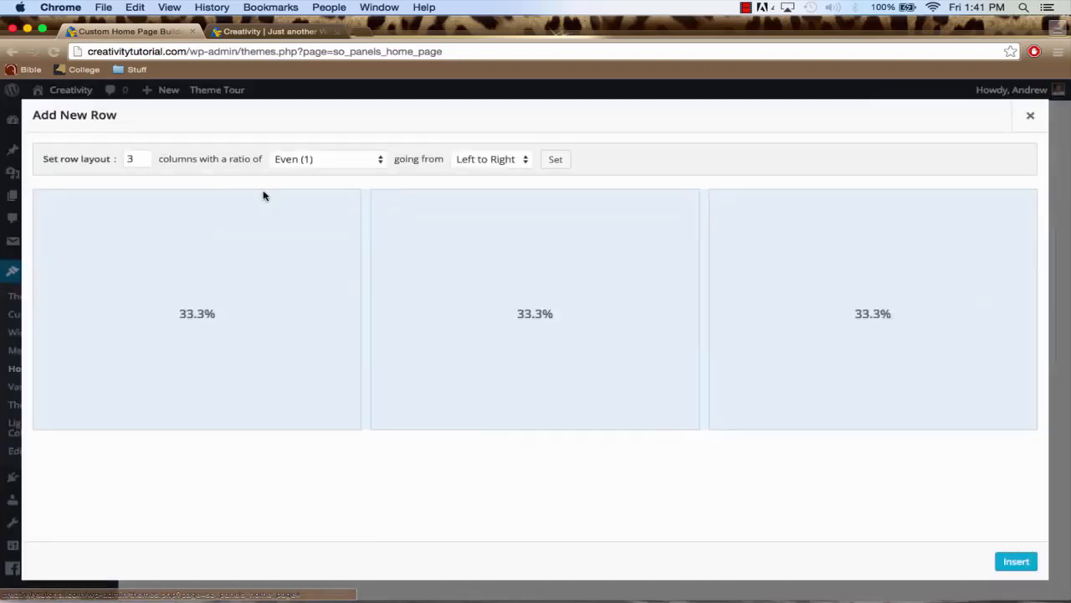
left_click(143, 163)
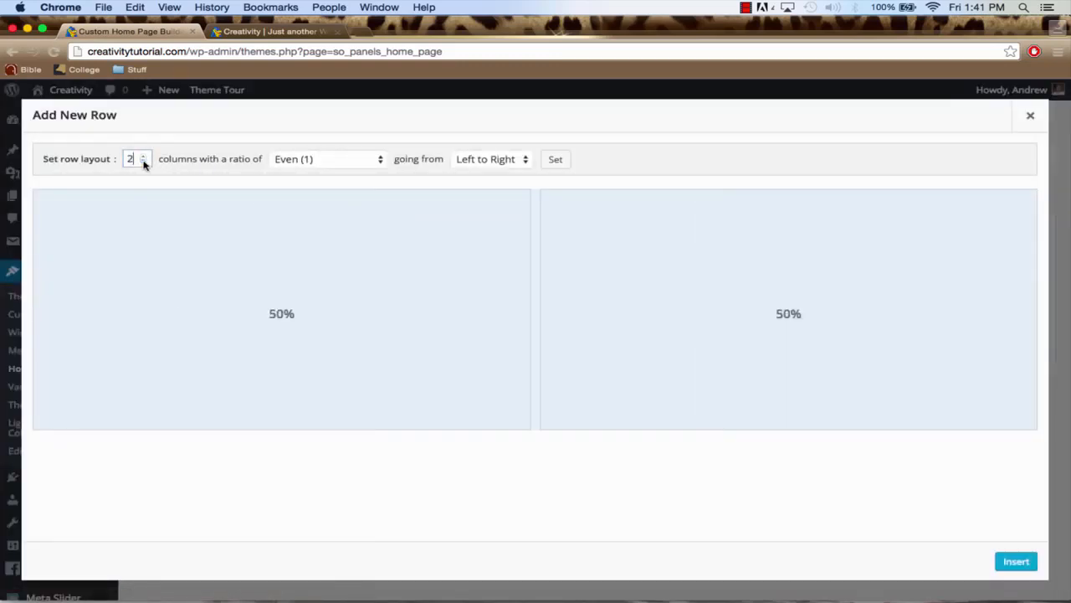
left_click(1011, 561)
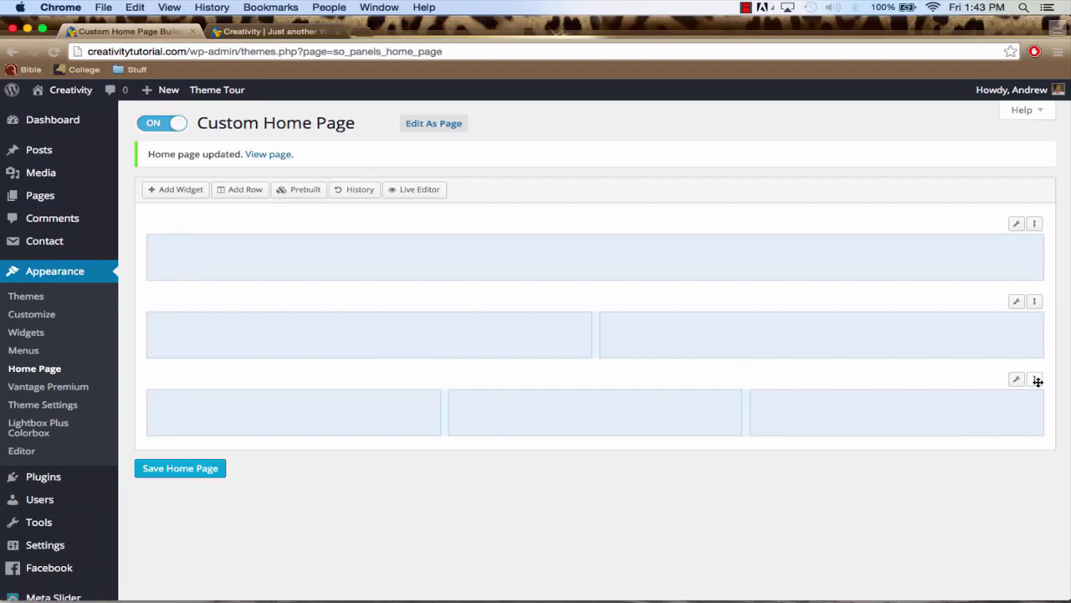
left_click_drag(1038, 381, 1034, 302)
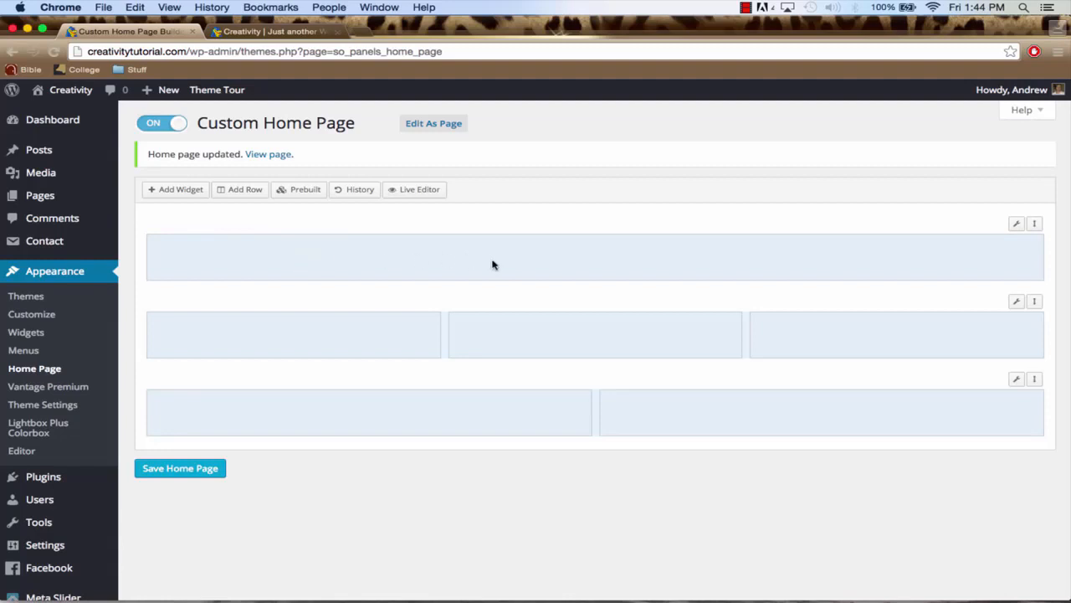
Add a Vantage Headline widget to the empty full-width row at the start of the layout
left_click(295, 264)
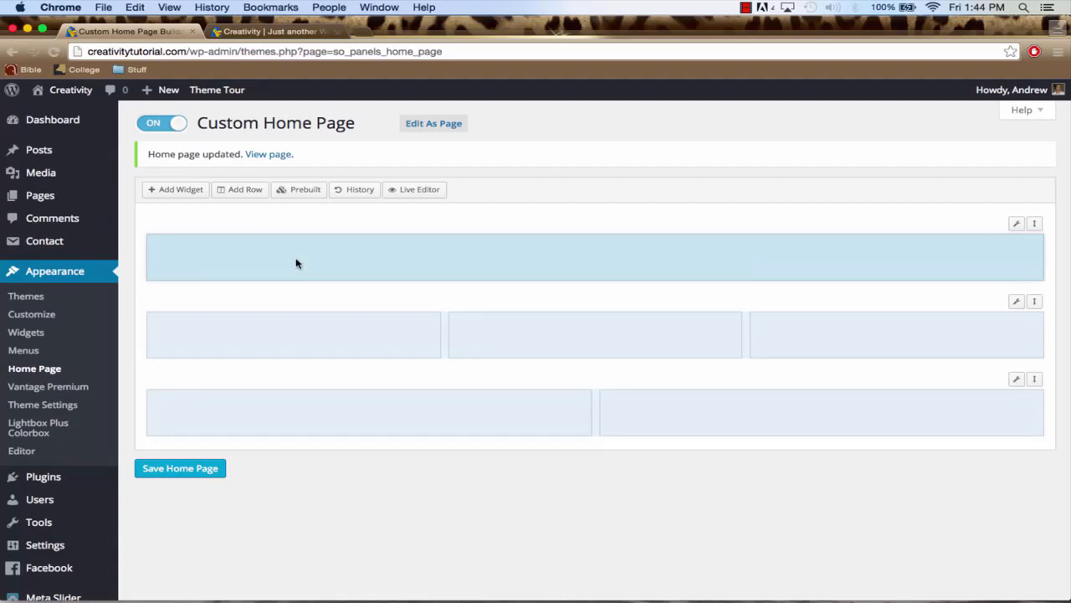
left_click(178, 191)
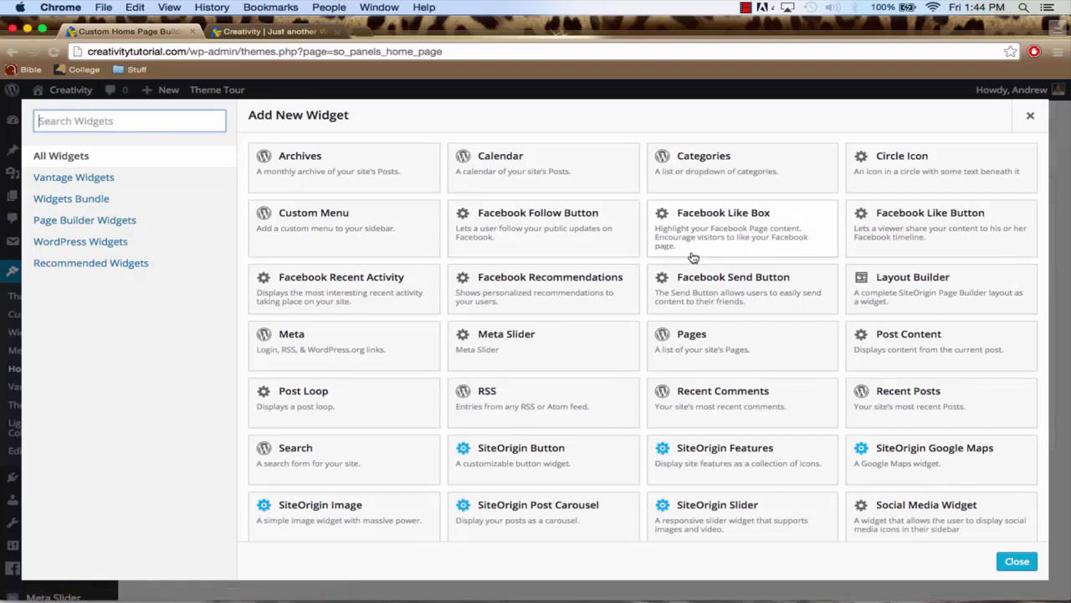
scroll(693, 257, "down", 3)
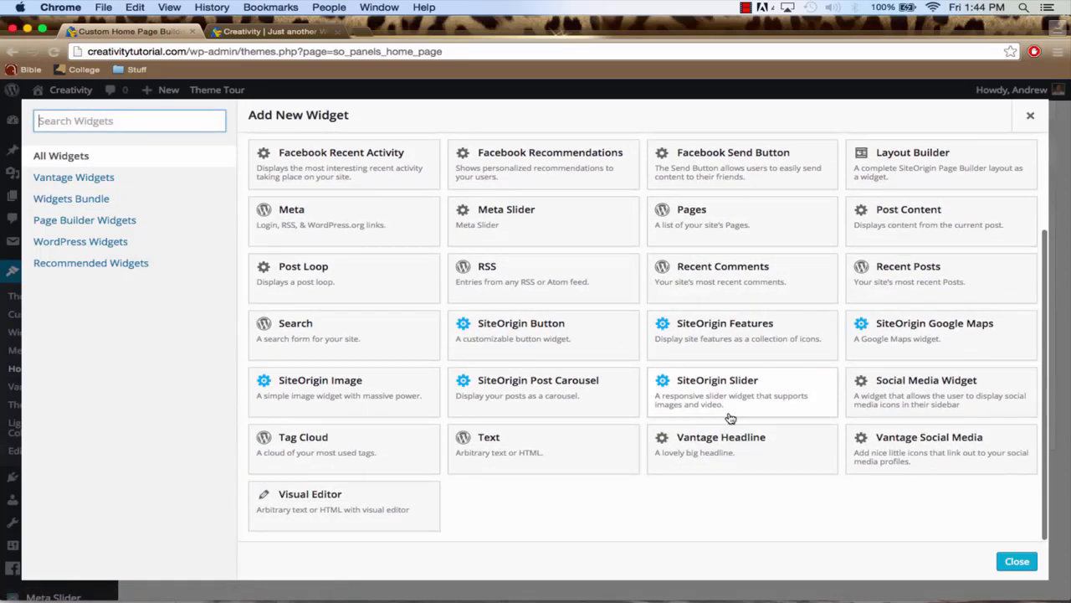
left_click(749, 452)
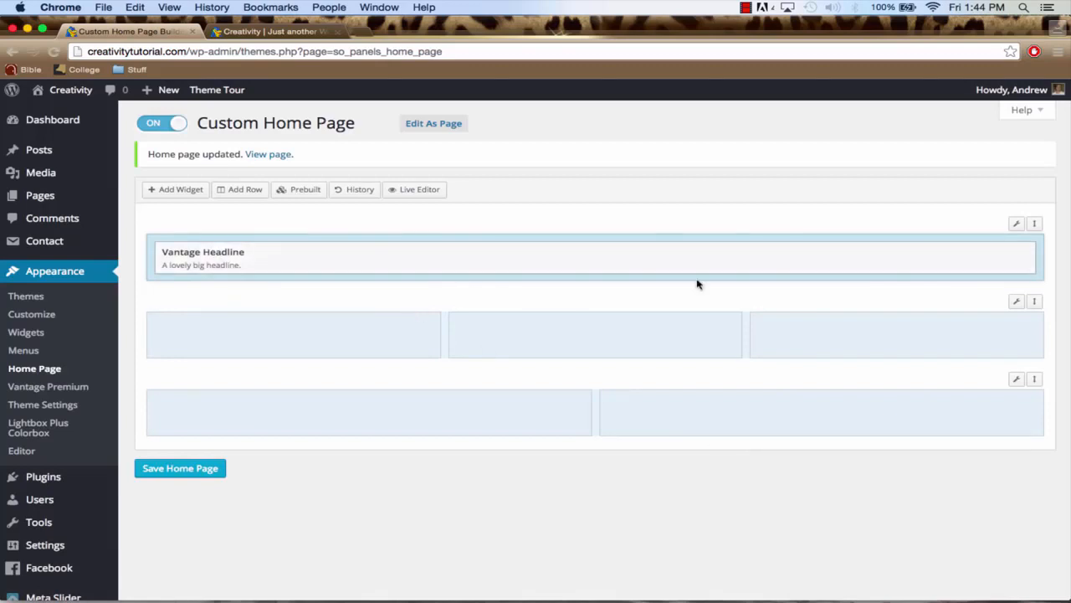
Set the Vantage Headline widget's headline to "Eye catching headline of your choosing" and finish editing it
left_click(945, 259)
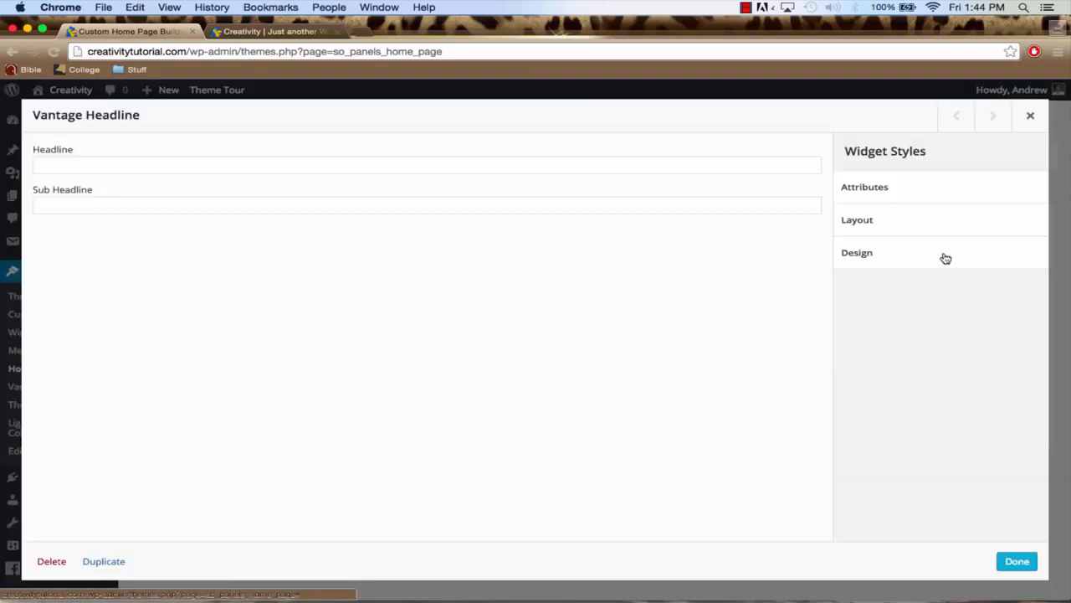
left_click(266, 166)
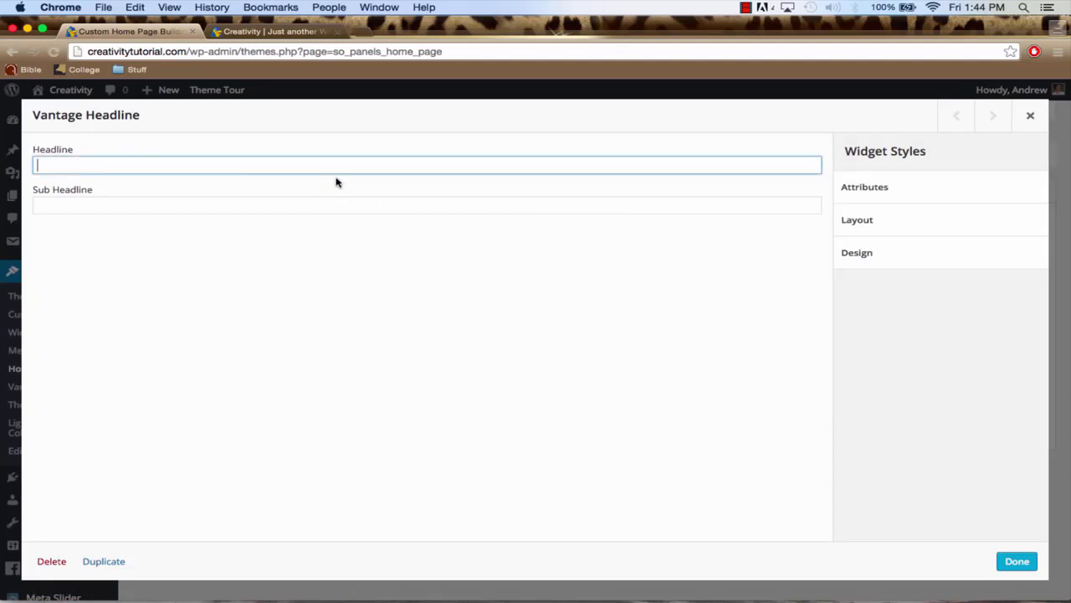
type("Eye ctachin")
type("tching headline ")
type("of your ch")
type("oos")
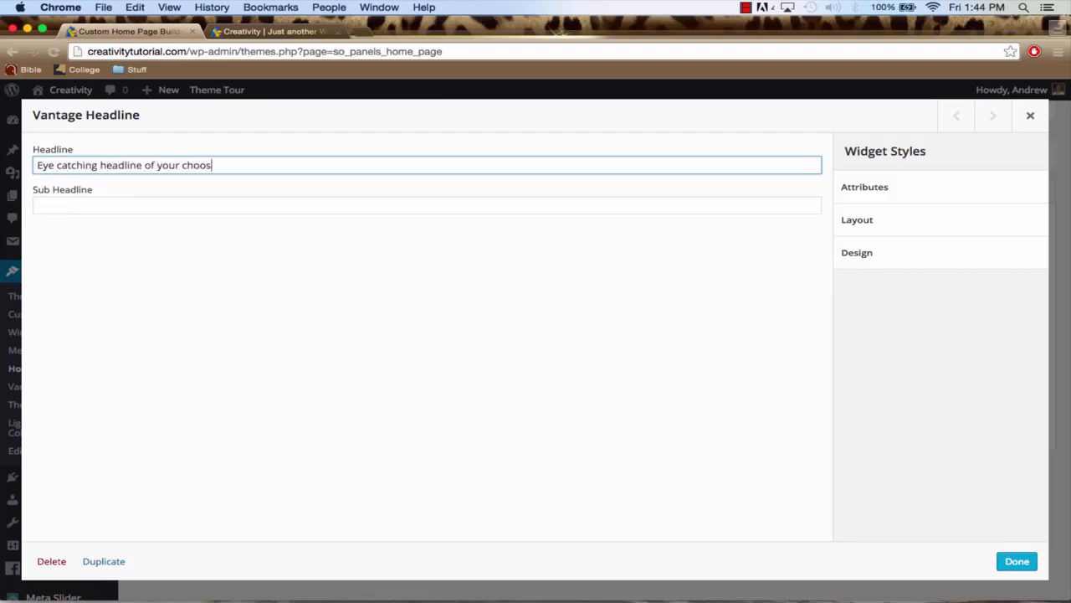
type("ing")
left_click(1017, 563)
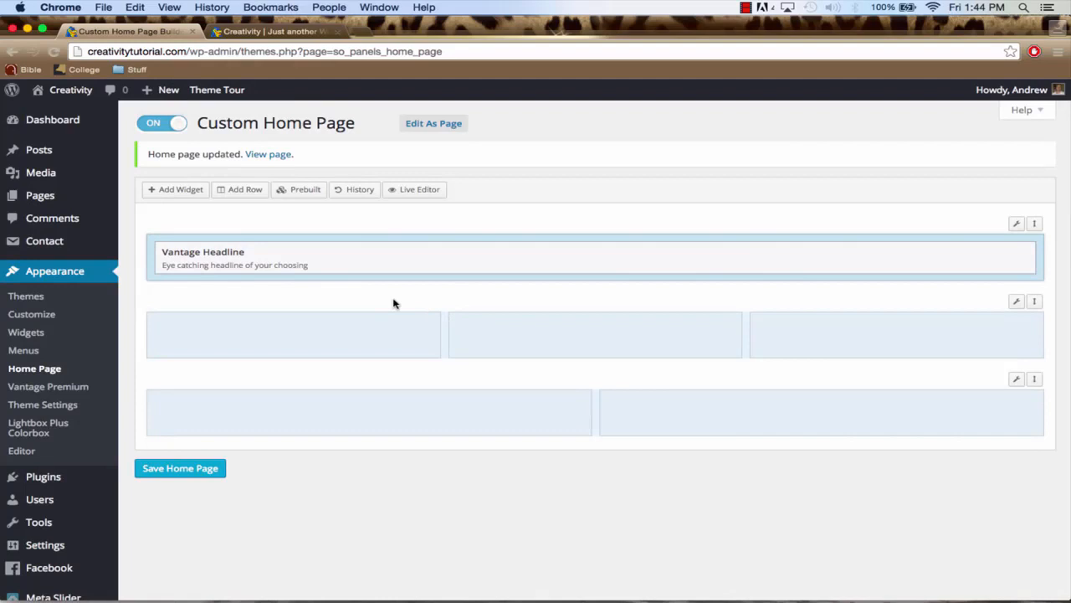
Add a Circle Icon widget to the first column of the three-column row
left_click(280, 343)
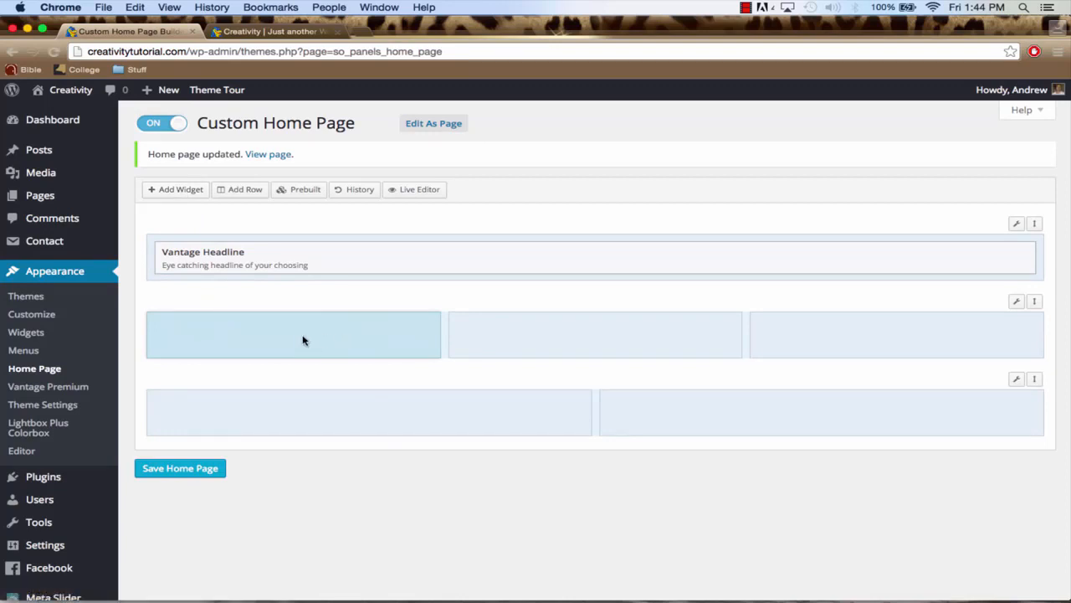
left_click(179, 190)
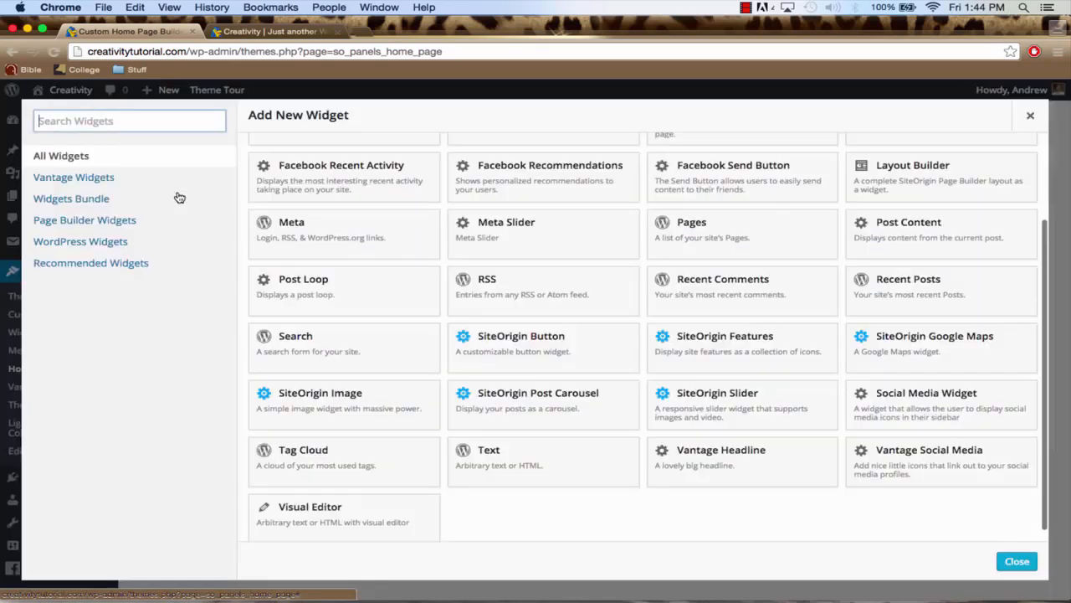
scroll(751, 241, "up", 5)
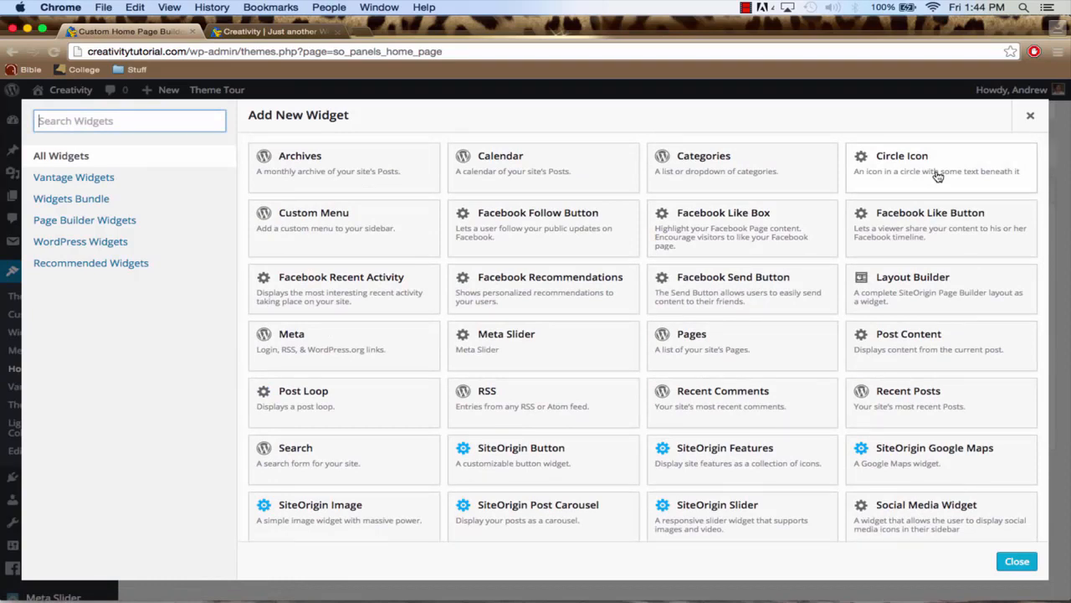
left_click(908, 170)
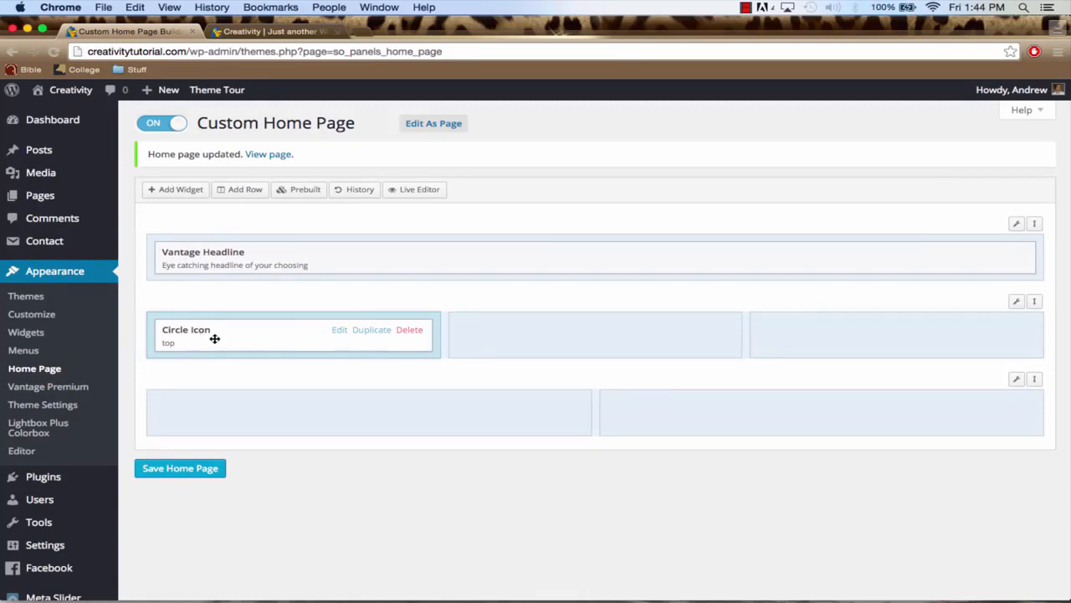
Duplicate the Circle Icon widget twice and place one copy in each of the row's two empty columns
left_click(374, 333)
left_click(374, 333)
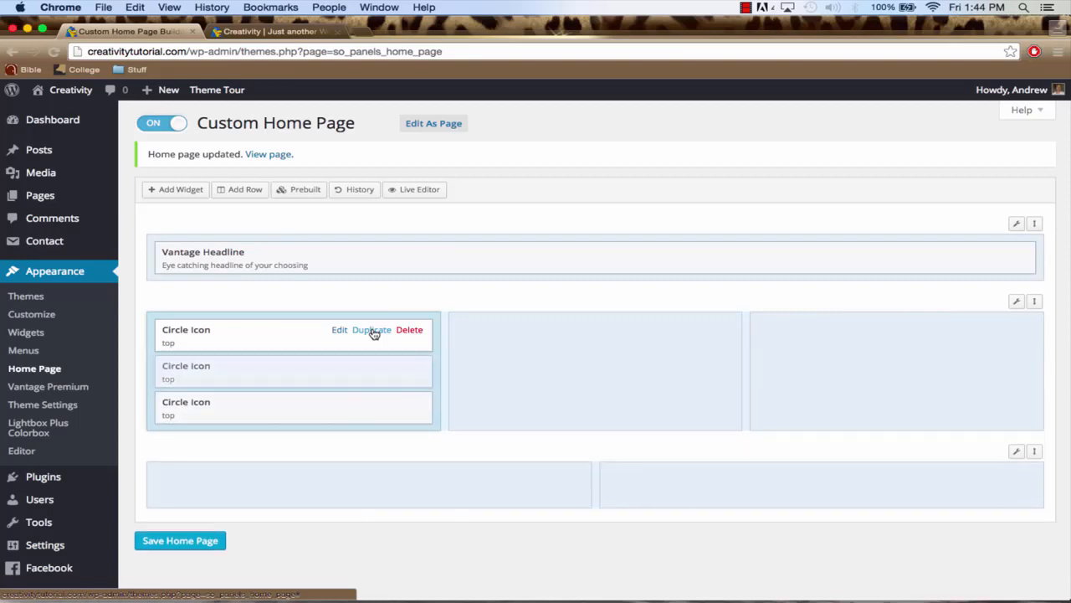
left_click_drag(271, 377, 569, 354)
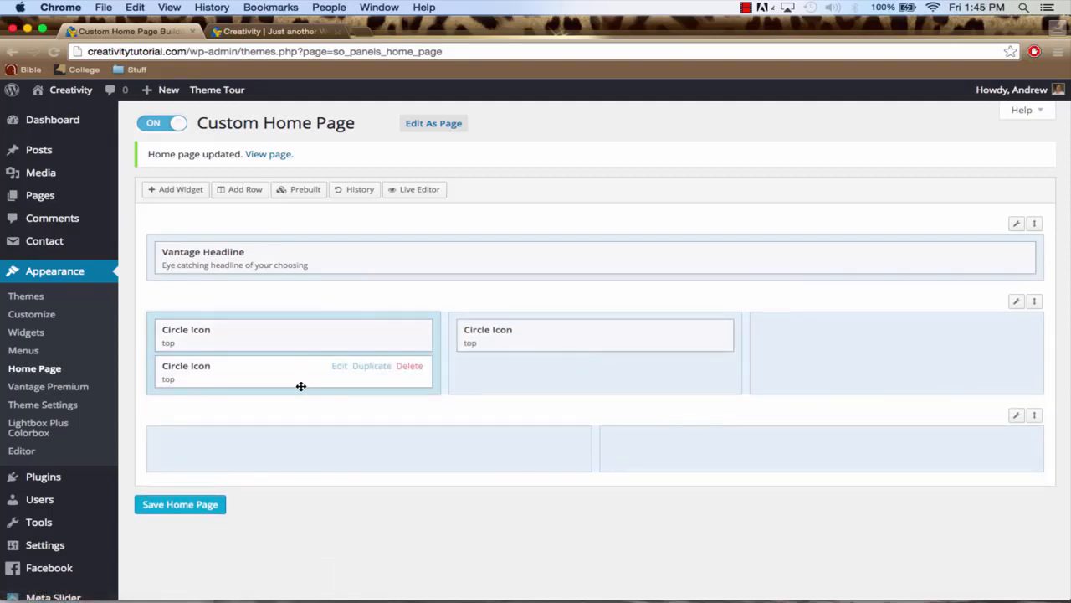
left_click_drag(301, 386, 853, 373)
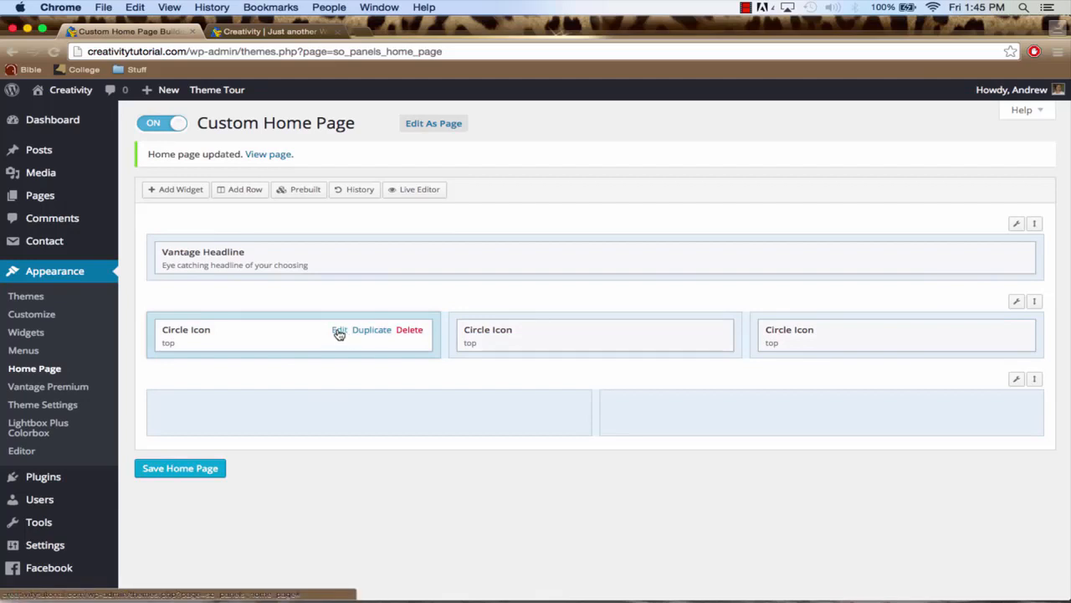
Give the Circle Icon widget in the first column the title "WordPress Tutorials For All Areas of Expertise"
left_click(339, 332)
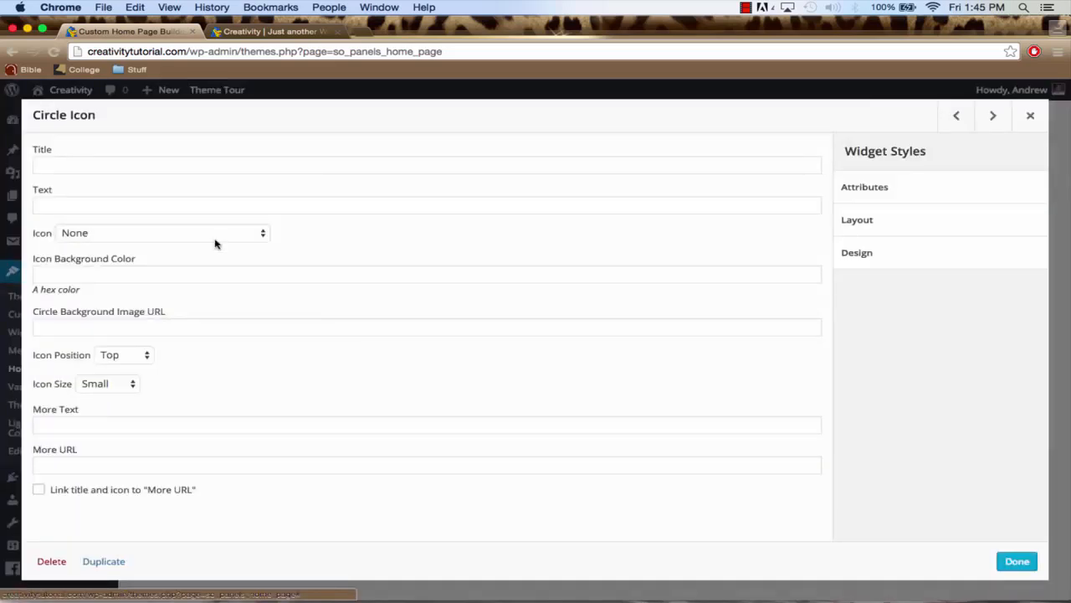
left_click(40, 163)
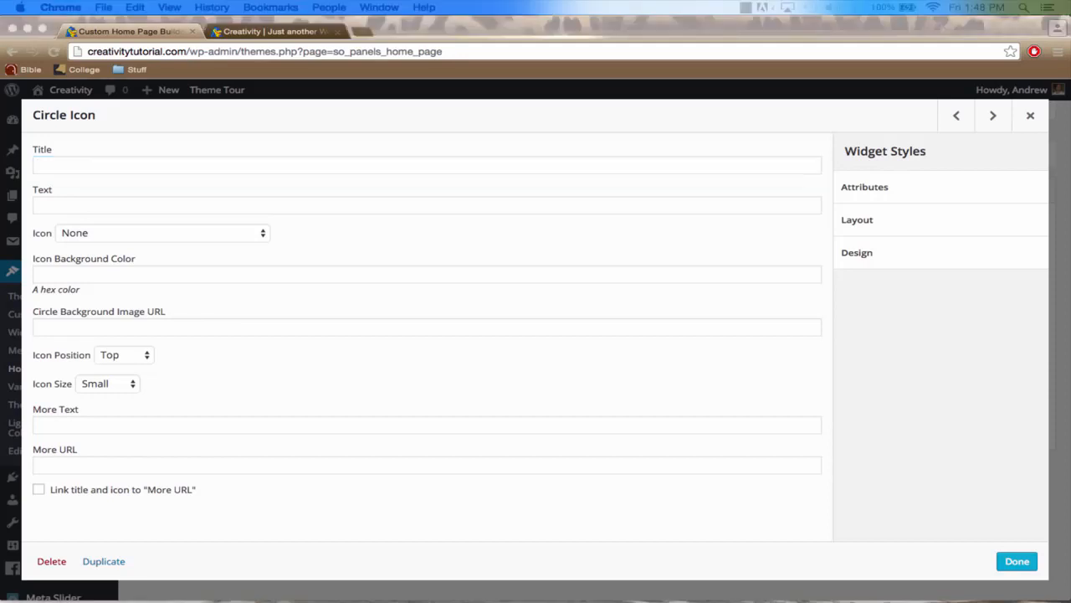
left_click(318, 170)
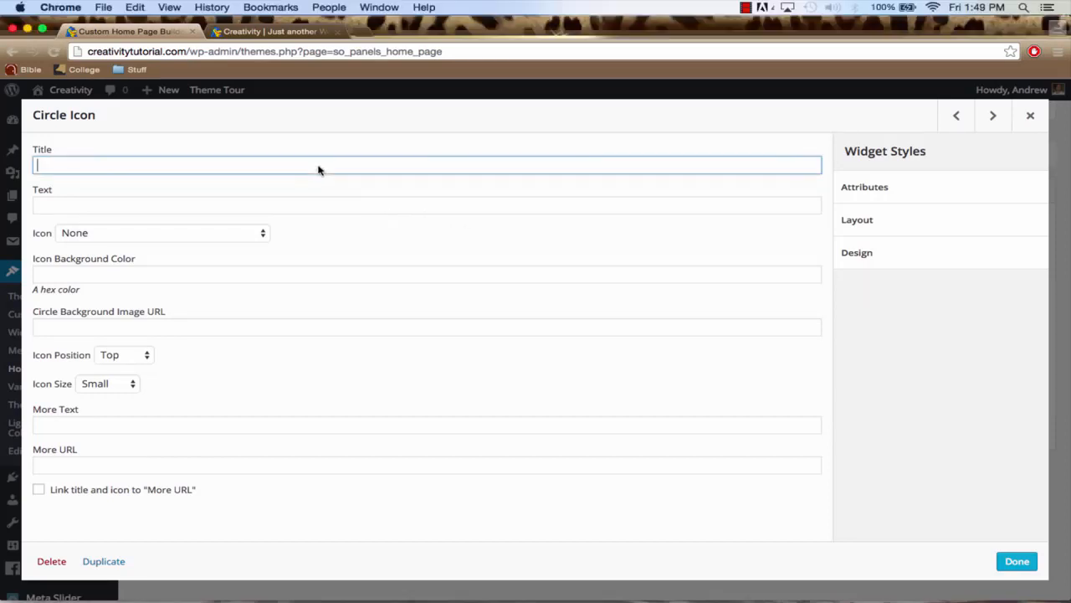
type("WordPress Tutorials For All Areas of Expertise")
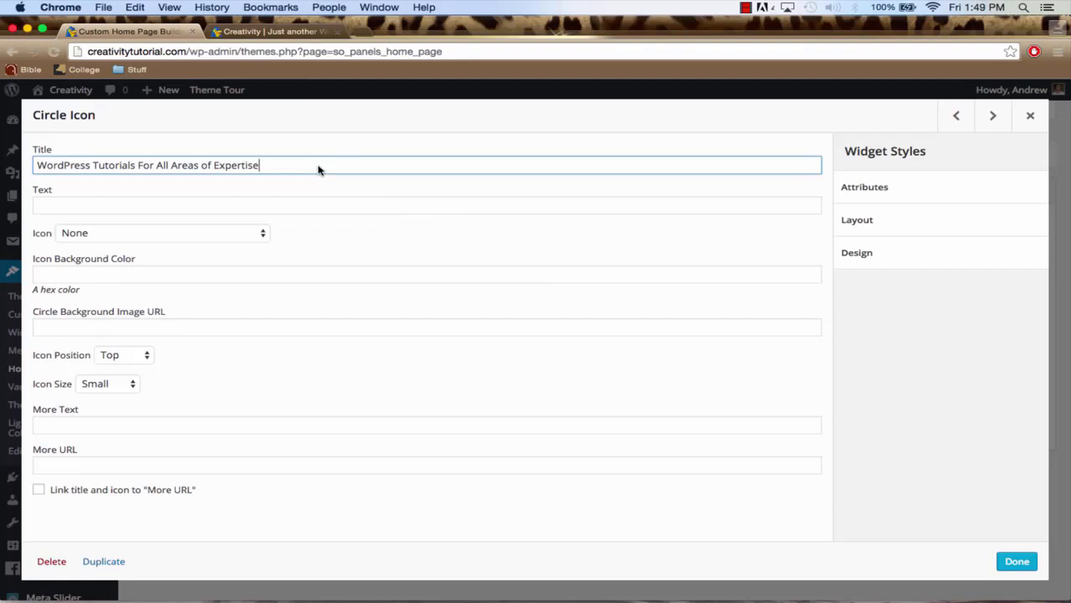
Set the first Circle Icon's text to "The most up-to-date WordPress tutorials that offer help for those in need."
left_click(114, 201)
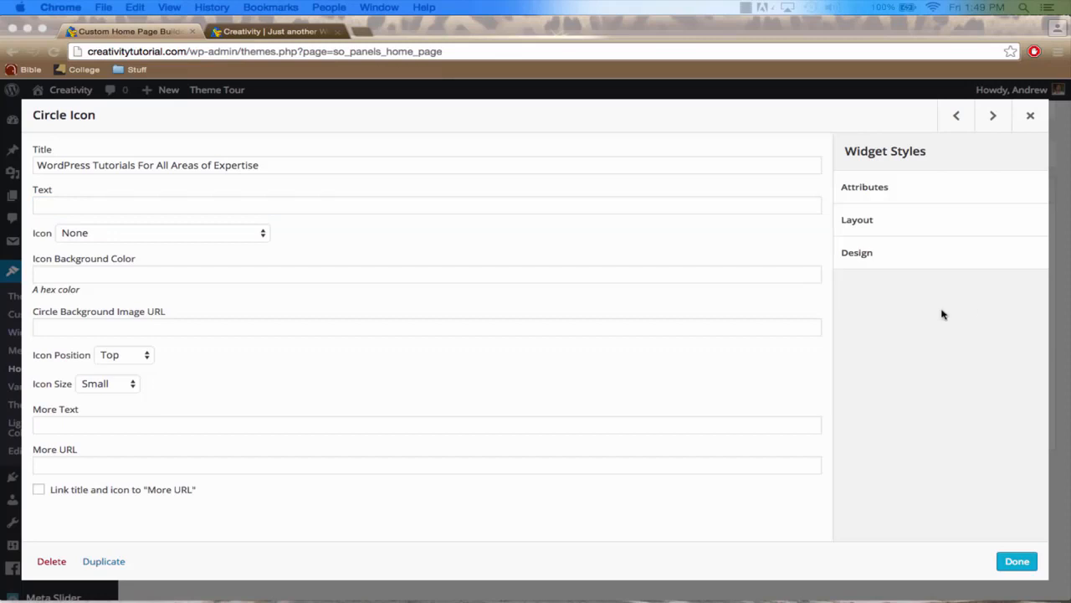
left_click(315, 209)
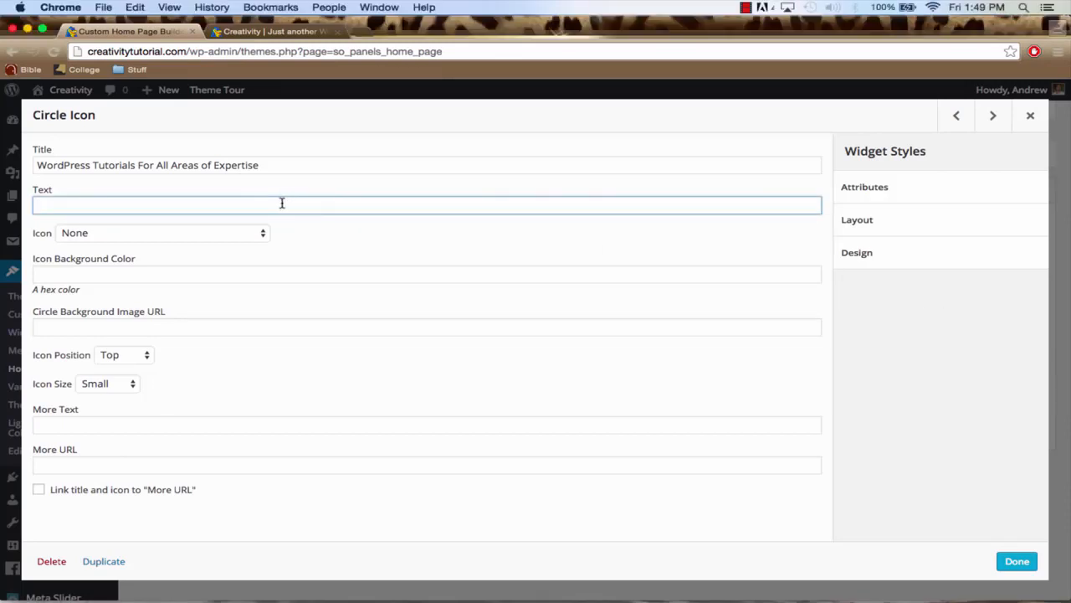
type("The most up-to-date WordPress tutorials that offer help for those in need.")
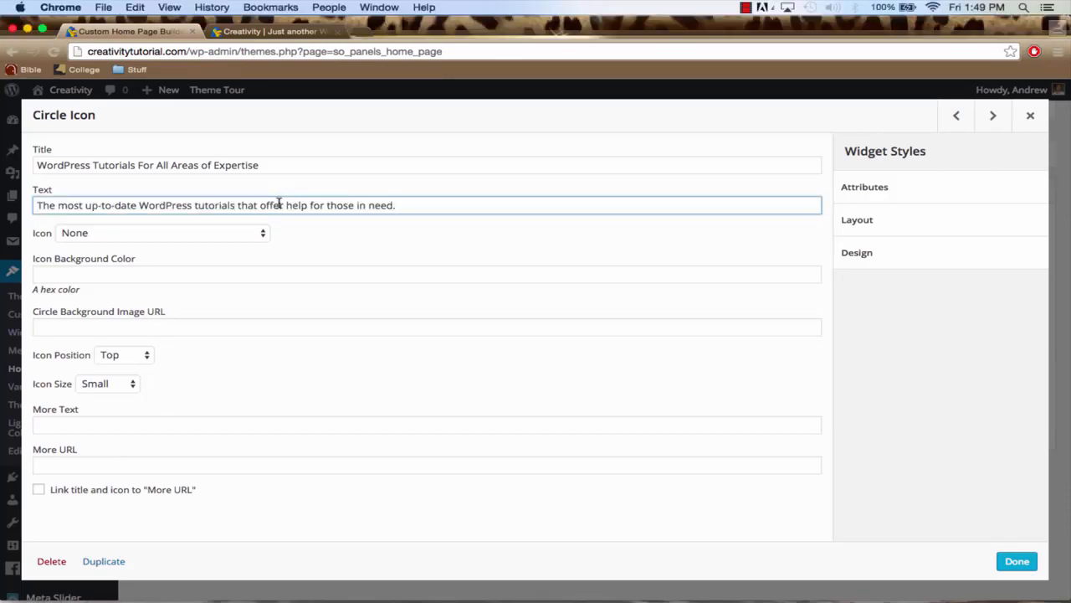
Choose the Star web application icon for the first Circle Icon widget
left_click(141, 234)
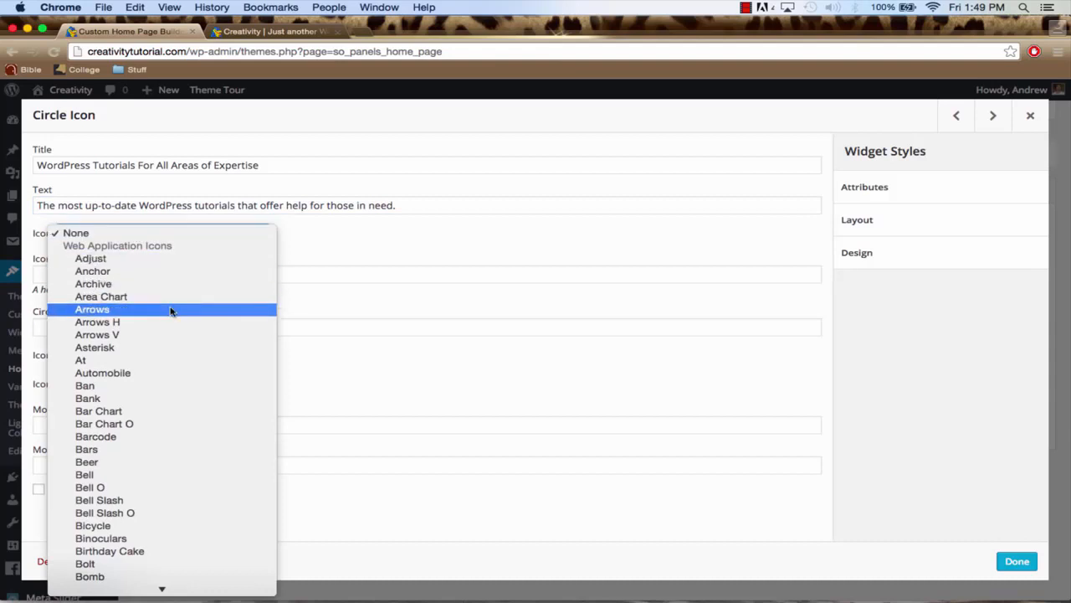
scroll(171, 311, "down", 10)
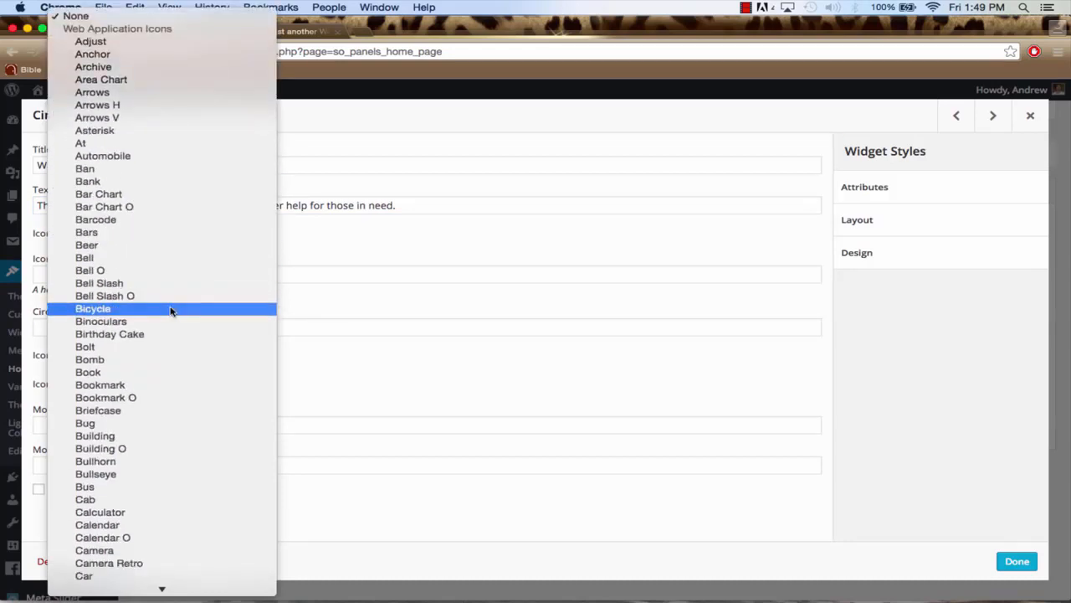
scroll(171, 311, "down", 15)
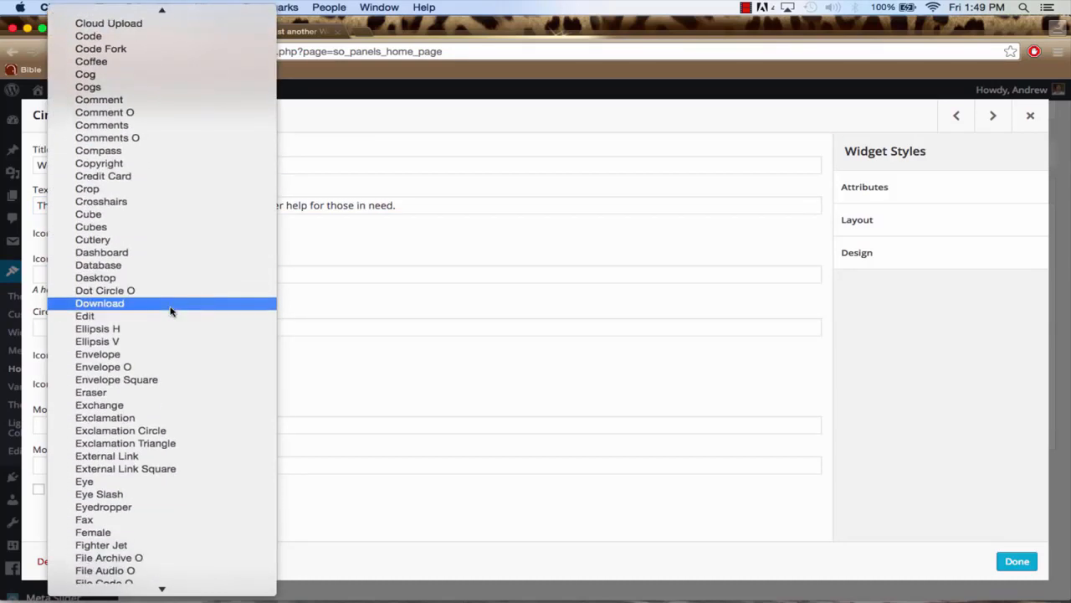
scroll(171, 312, "down", 15)
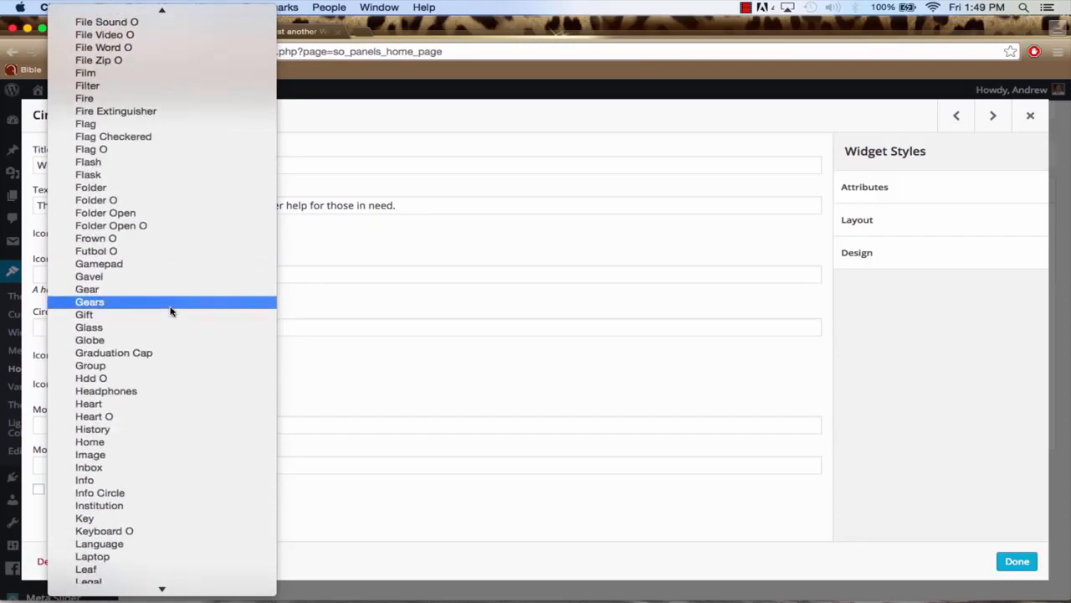
scroll(171, 311, "down", 5)
type("star")
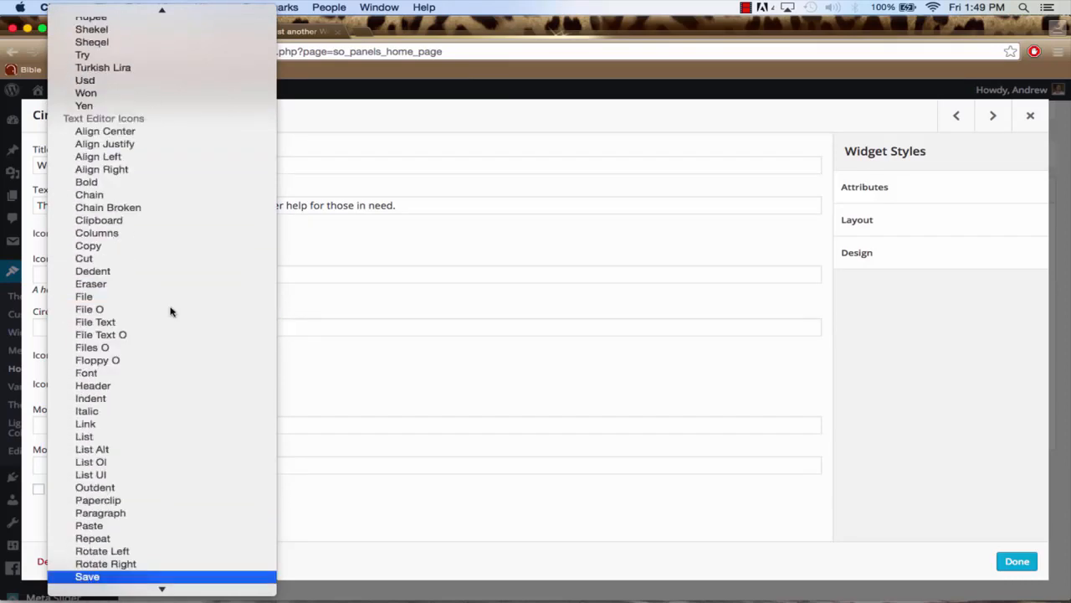
scroll(165, 277, "up", 1)
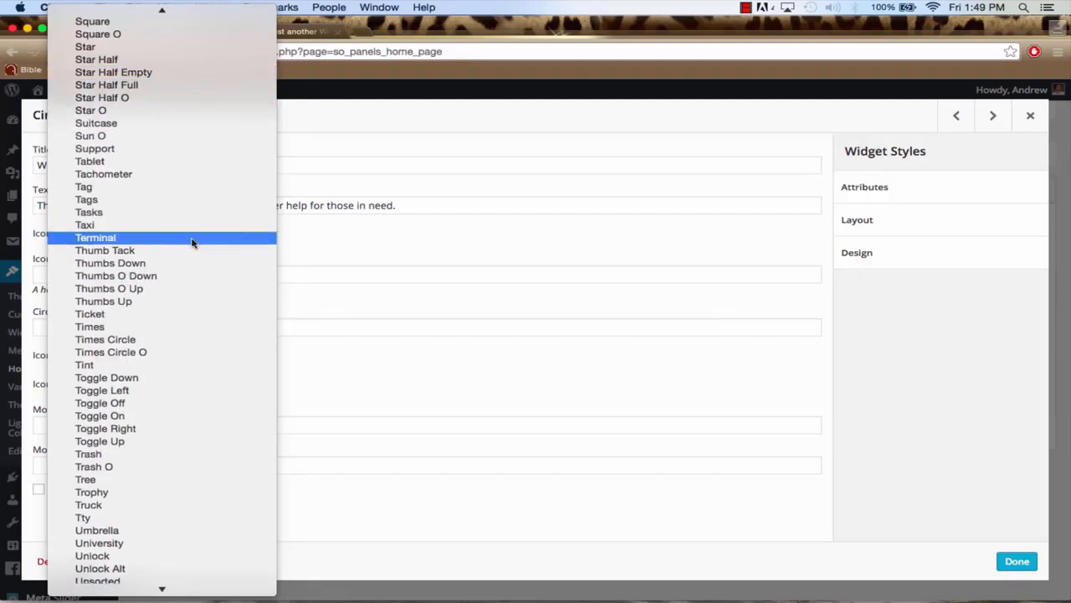
key("b")
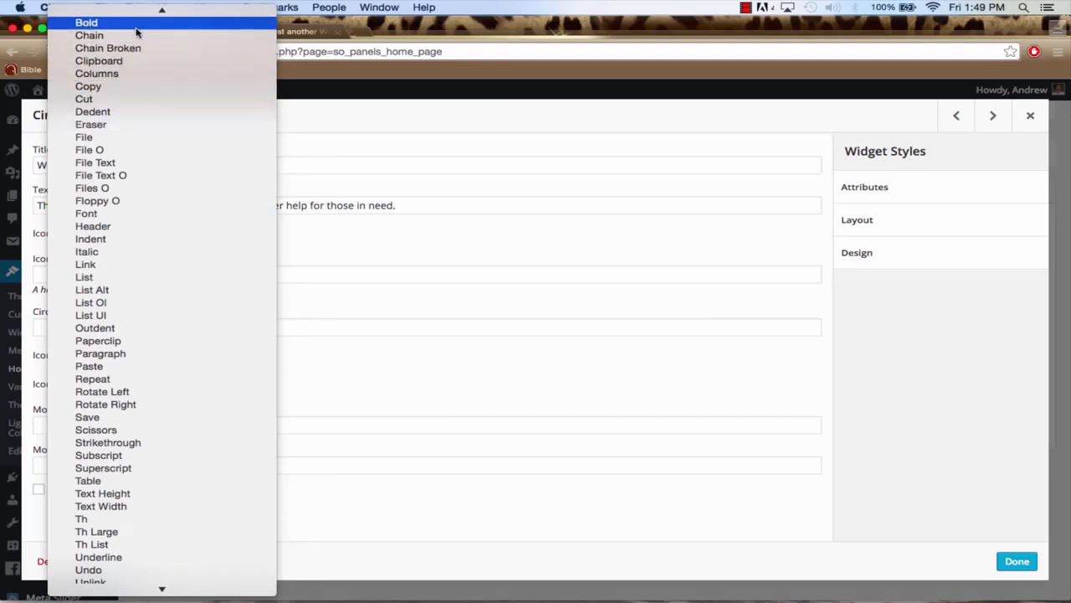
type("star")
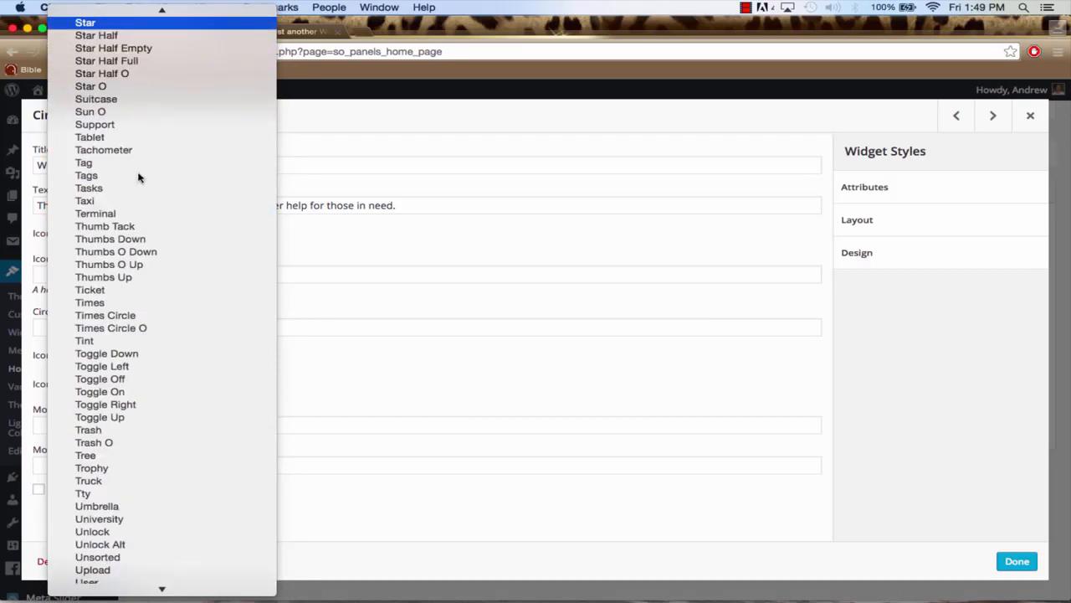
left_click(102, 25)
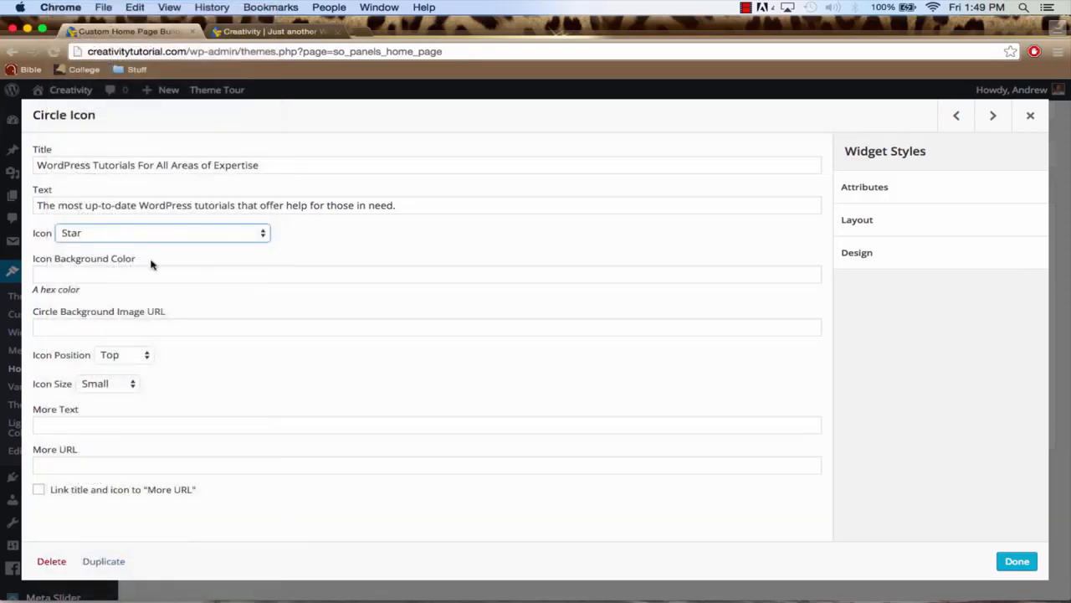
Set the first Circle Icon widget's More Text to "Check Out Our Work", leaving the icon background color blank
left_click(151, 273)
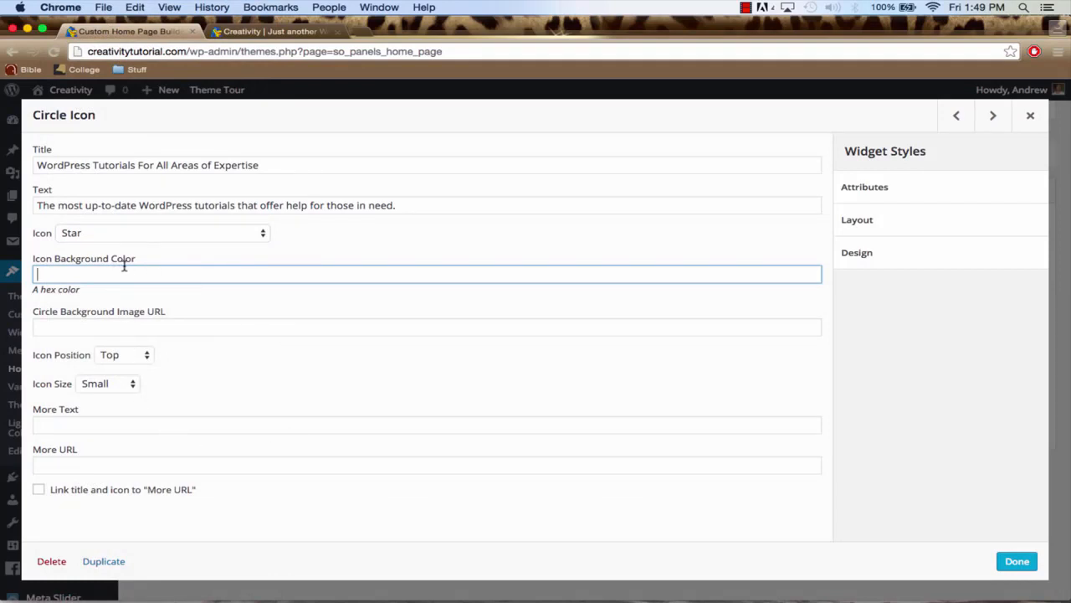
left_click(114, 422)
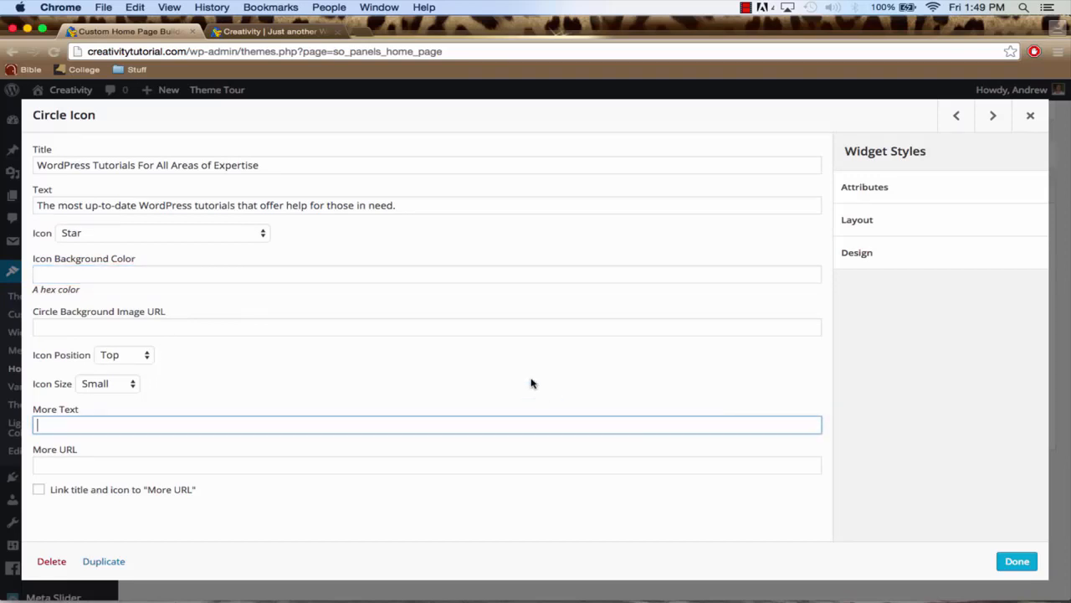
type("Check Out Our Work")
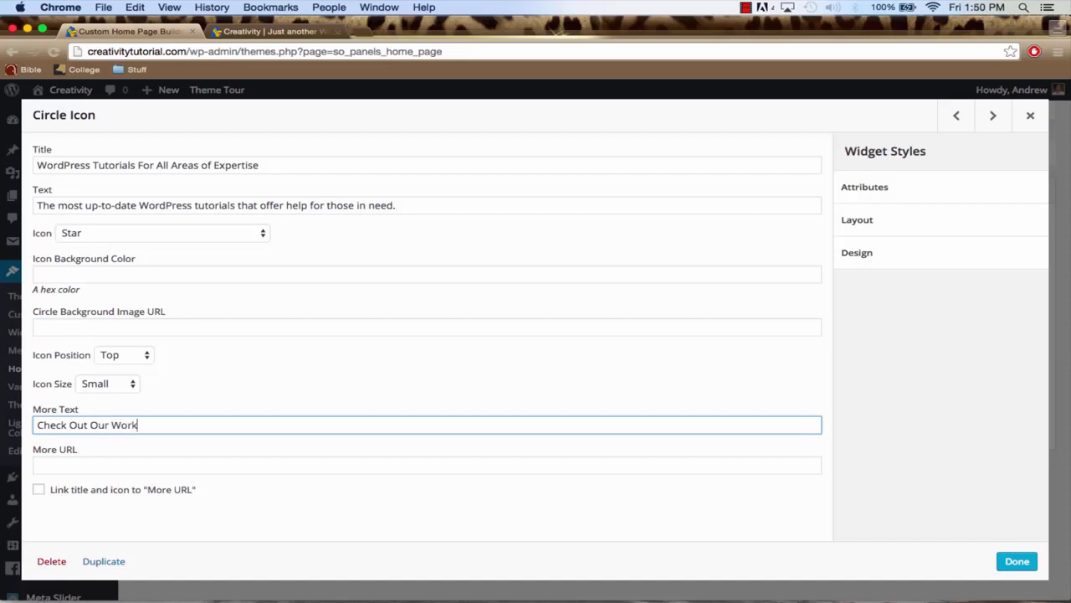
Point the first Circle Icon's More URL at the site's photo gallery page and save the home page
left_click(73, 463)
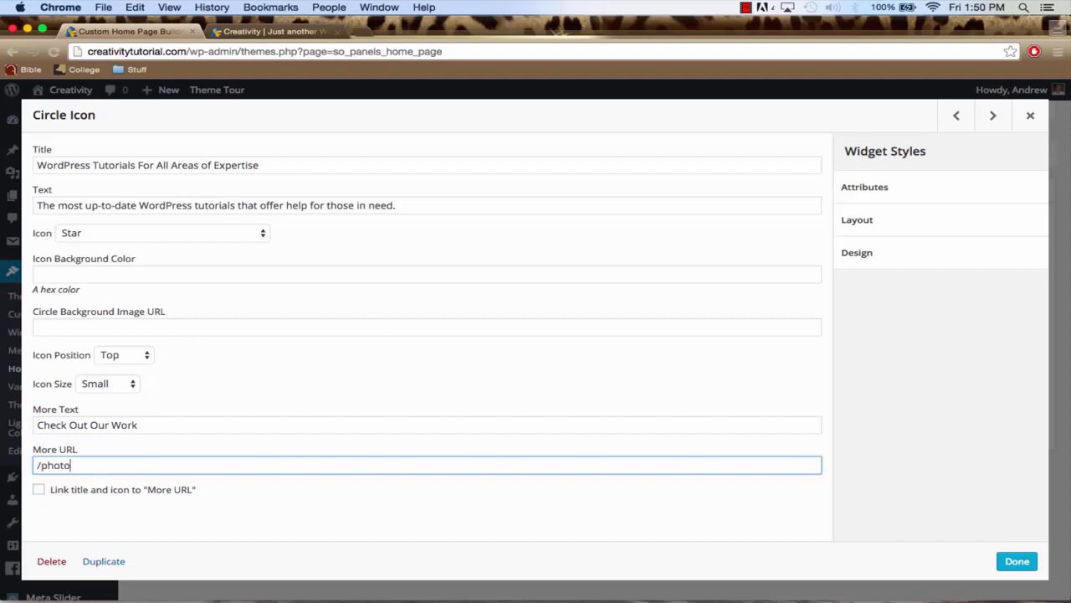
type("/photo-gallery/")
left_click(1017, 560)
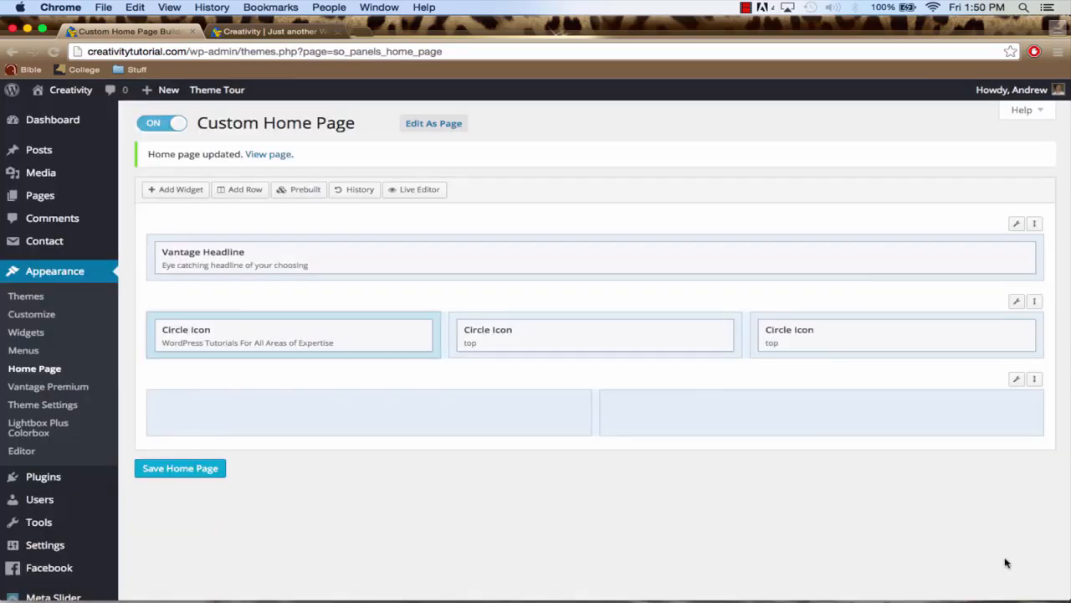
left_click(197, 472)
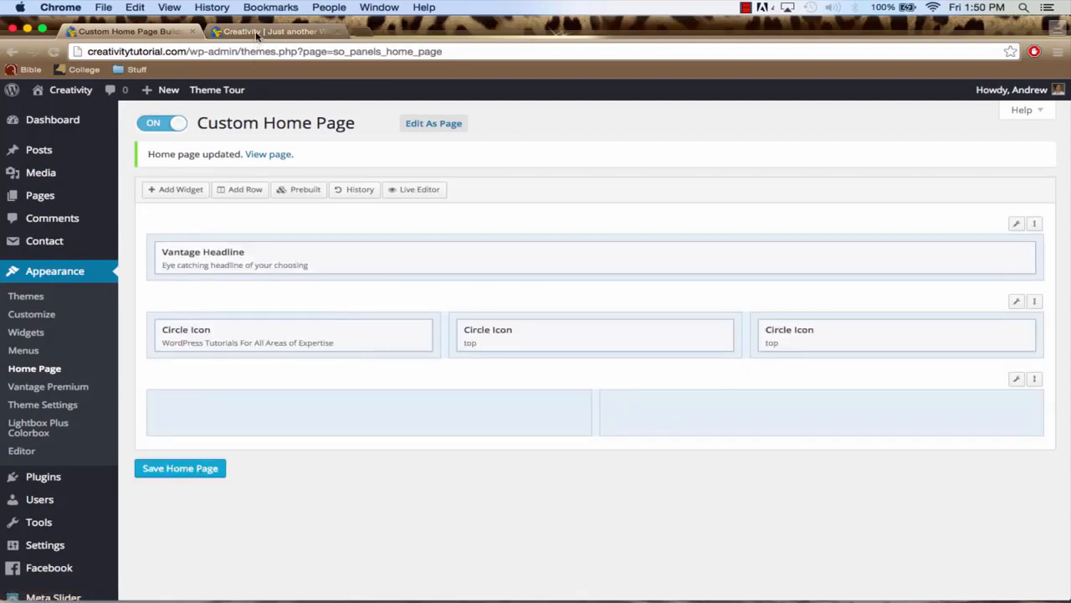
Reload the live Creativity home page and review the headline and the row of circle icons
left_click(257, 34)
left_click(264, 53)
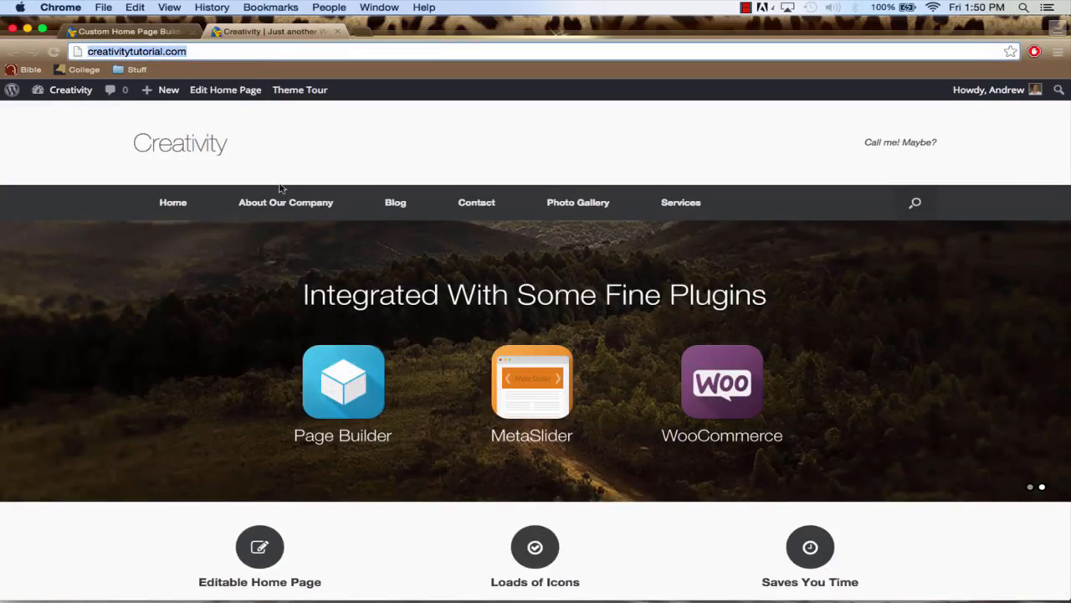
scroll(282, 189, "down", 3)
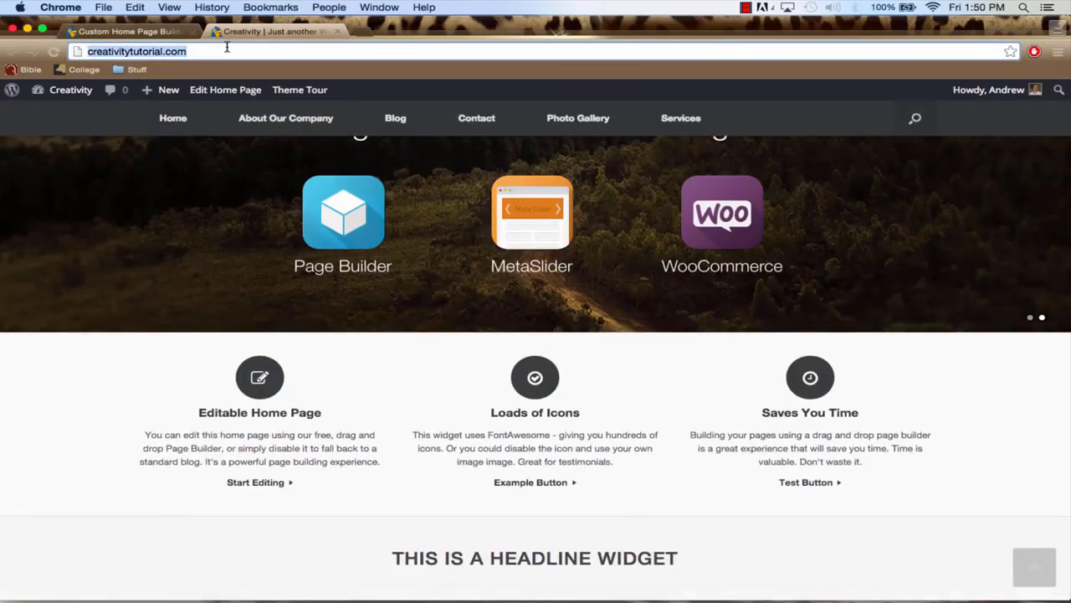
key("Return")
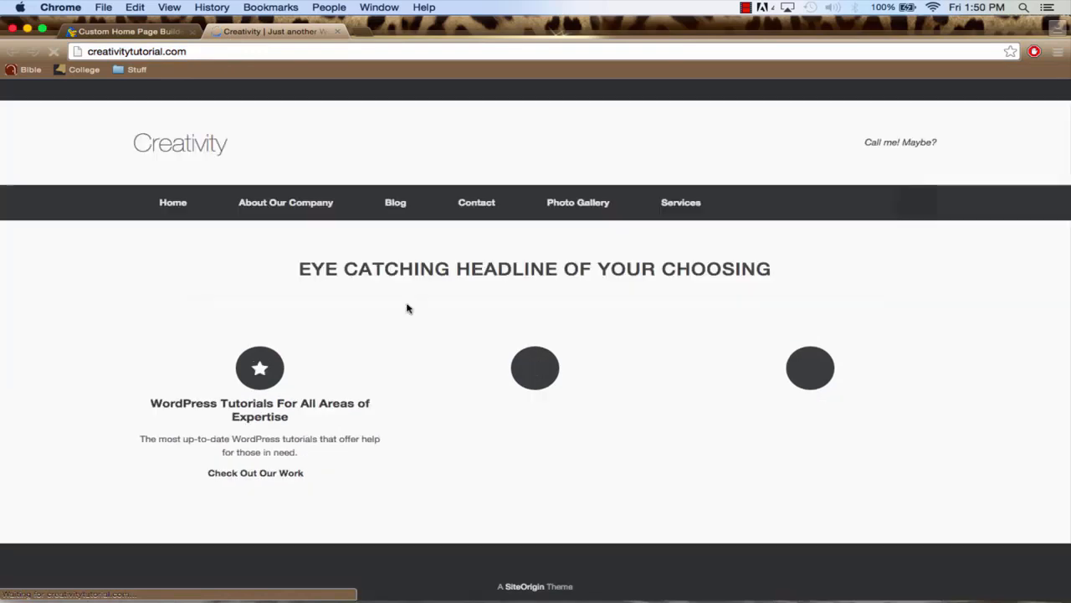
scroll(408, 308, "down", 5)
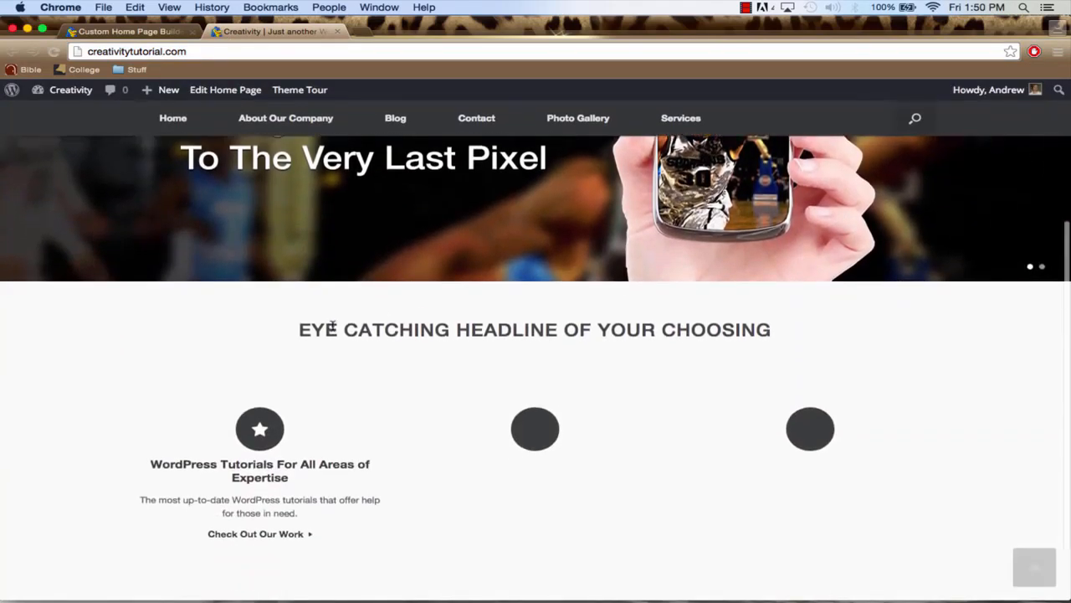
left_click_drag(299, 330, 645, 331)
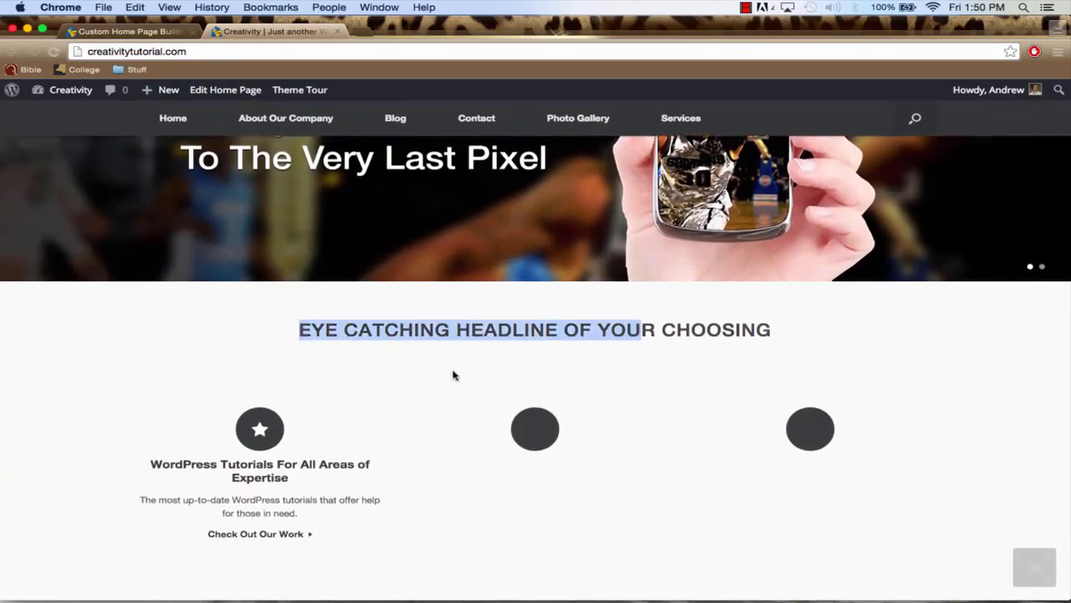
left_click(430, 389)
scroll(348, 384, "down", 2)
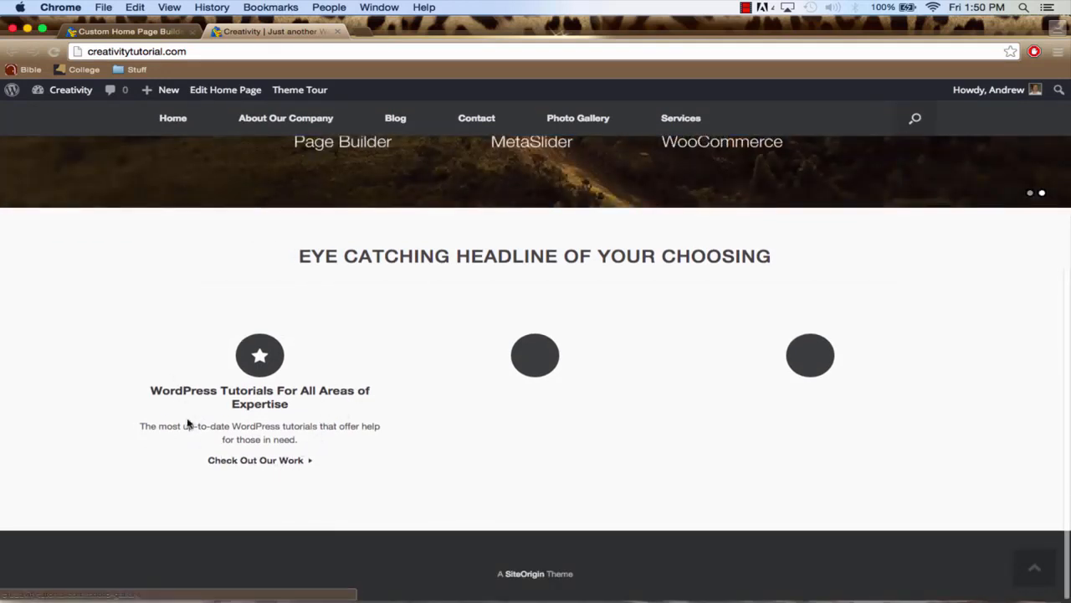
scroll(299, 349, "up", 3)
scroll(299, 349, "up", 4)
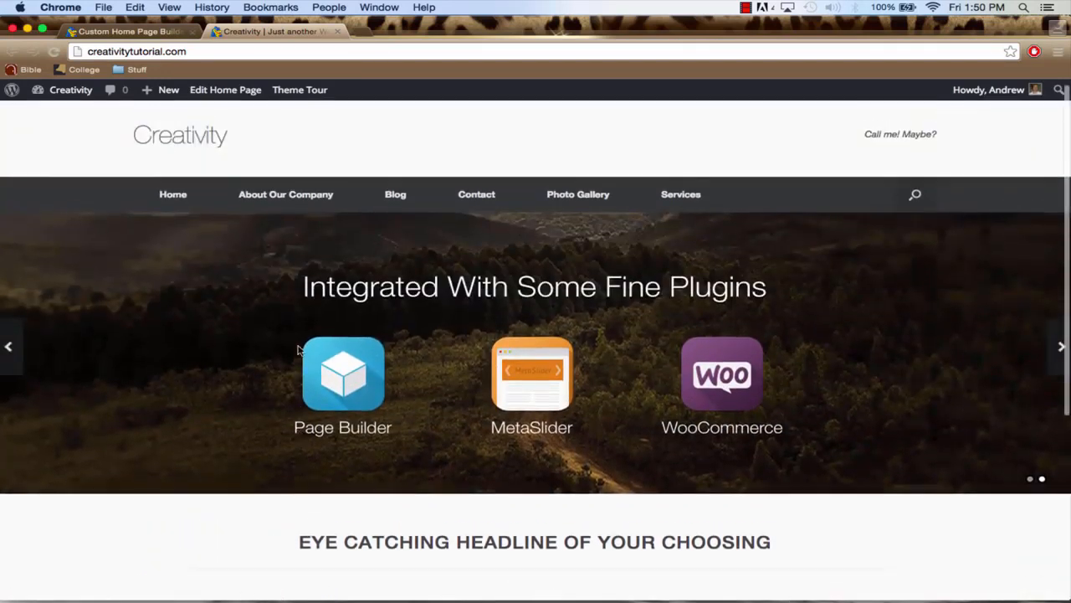
Give the Circle Icon widget in the middle column the title "Learn How to Create Your Own Website"
left_click(124, 33)
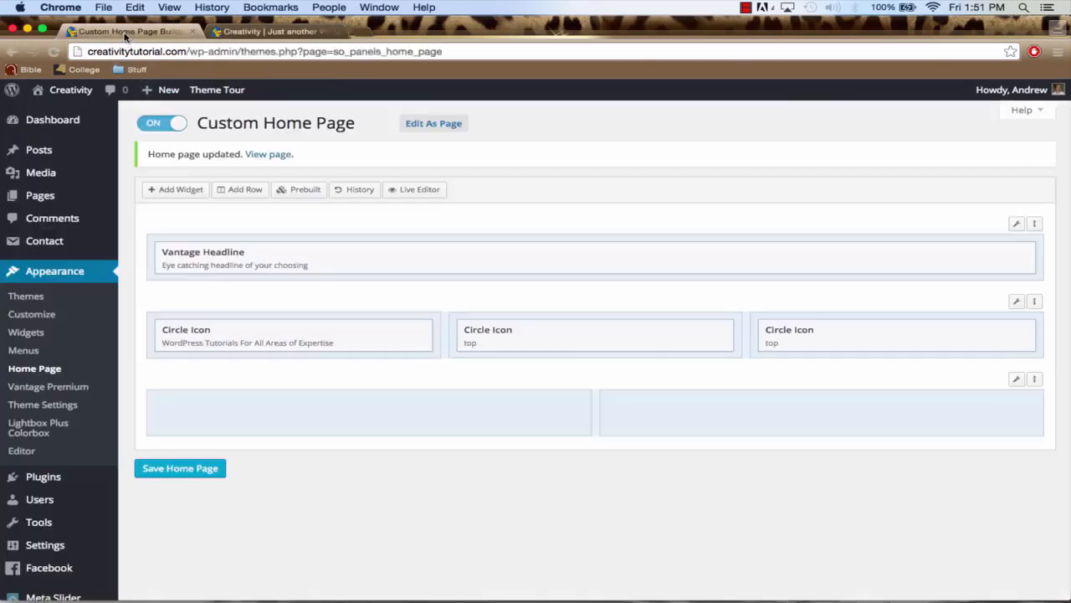
mouse_move(561, 337)
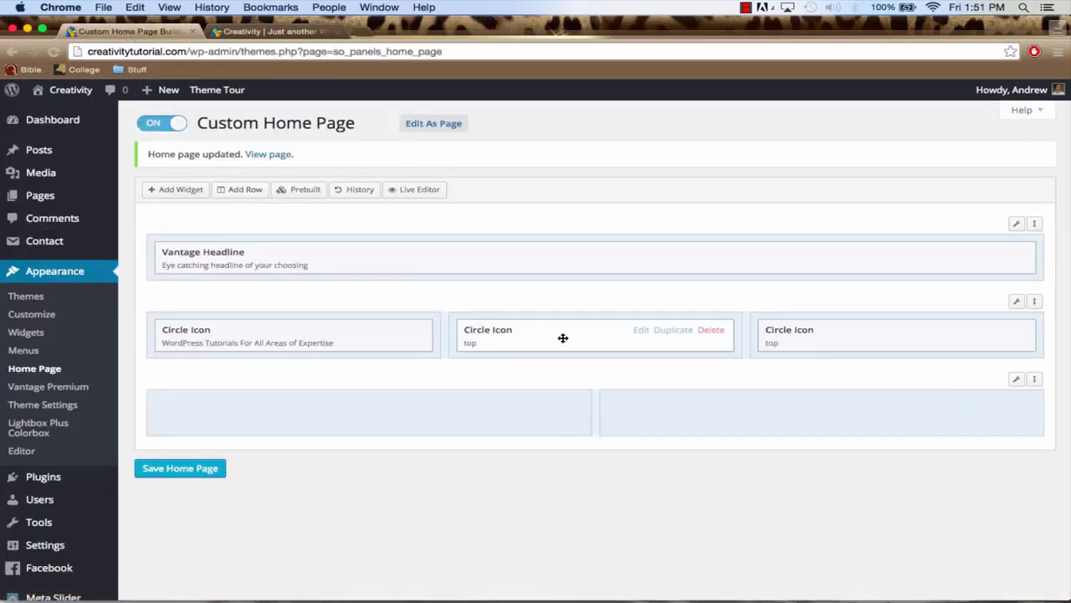
left_click(640, 332)
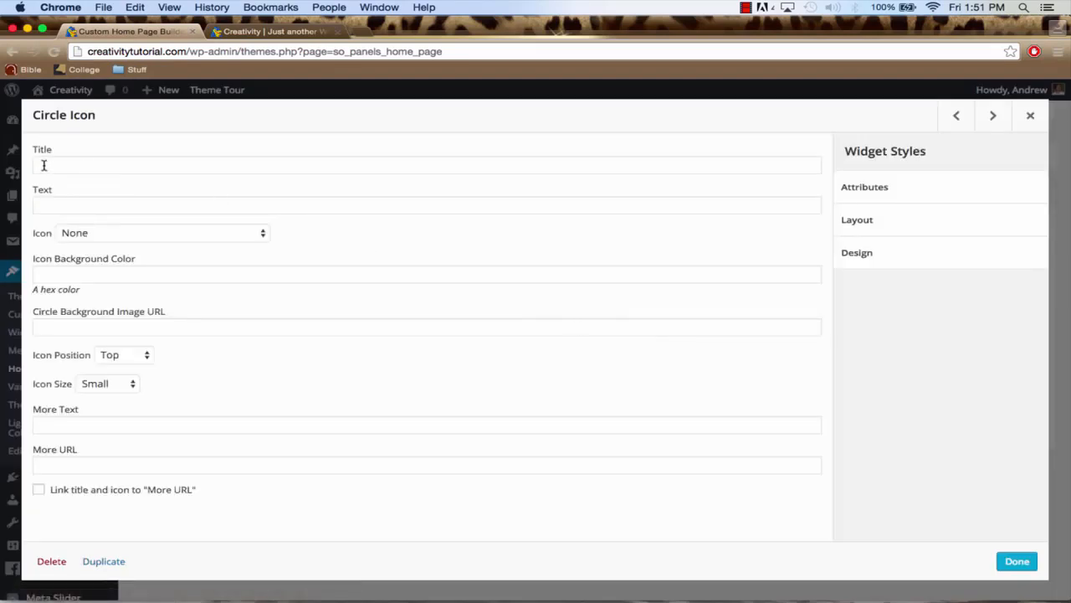
left_click(43, 165)
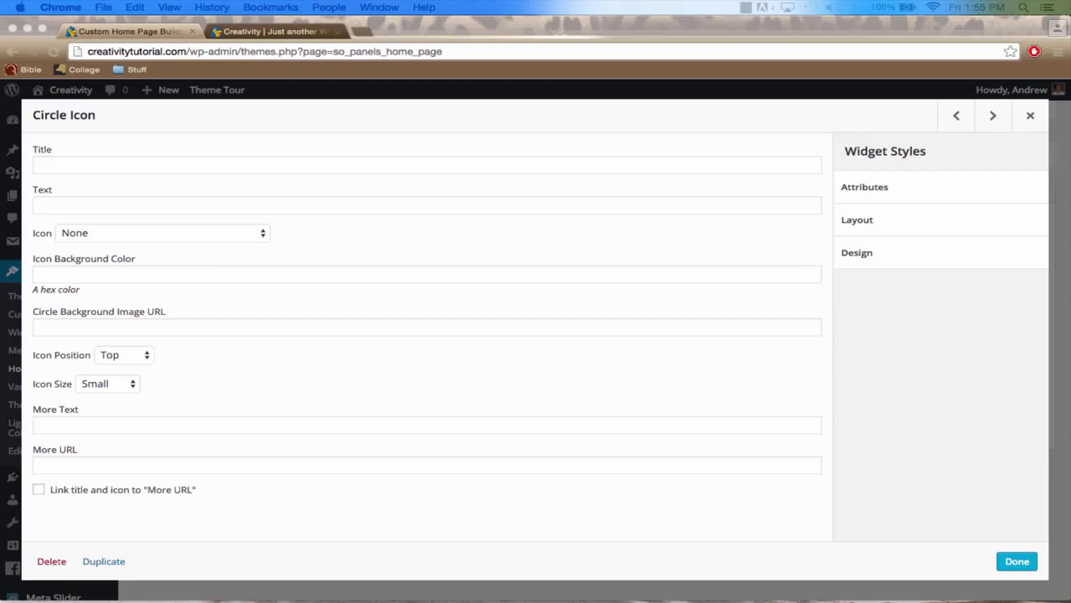
left_click(172, 167)
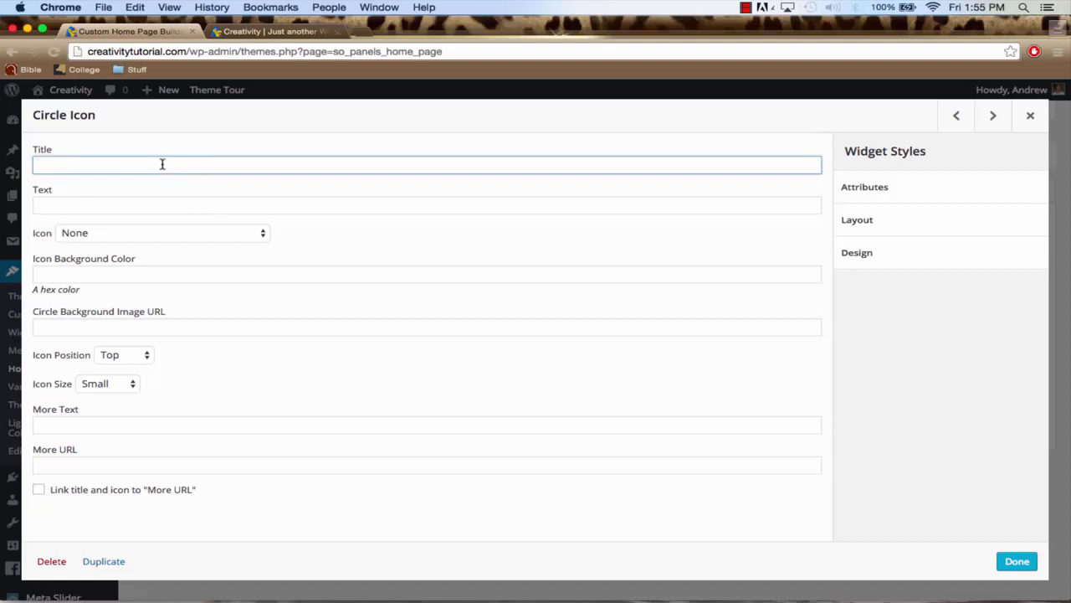
type("Learn How to Create Your Own Website")
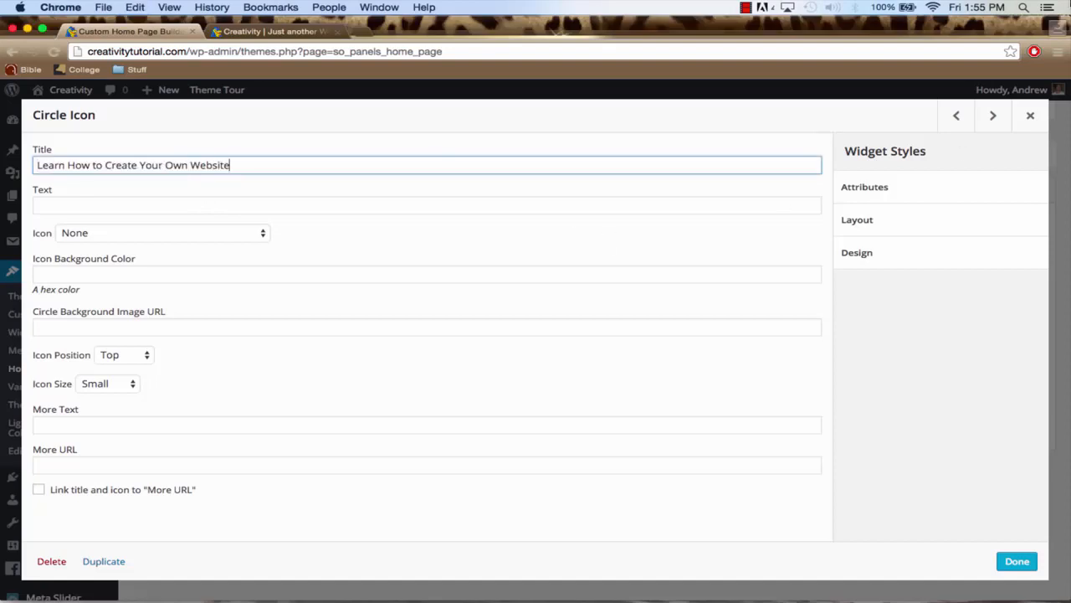
Set the second Circle Icon's text to "Why pay a web developer thousands of dollar when you can create your own amazing website completely free?"
key("super+Tab")
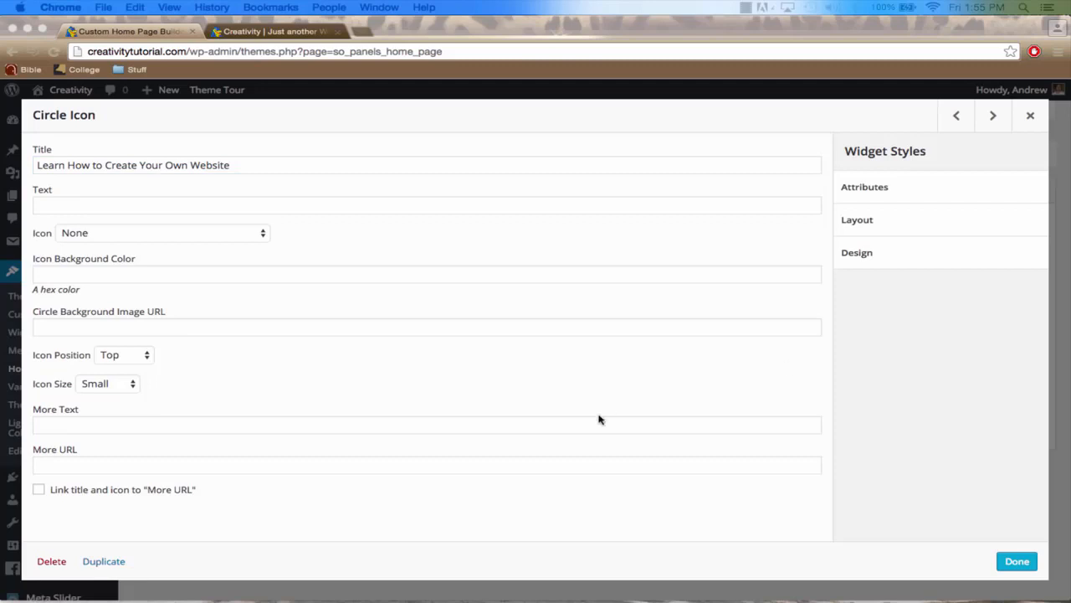
key("super+Tab")
left_click(159, 205)
type("Why pay a web developer thousands of dollar when you can create your own amazing website completely free?")
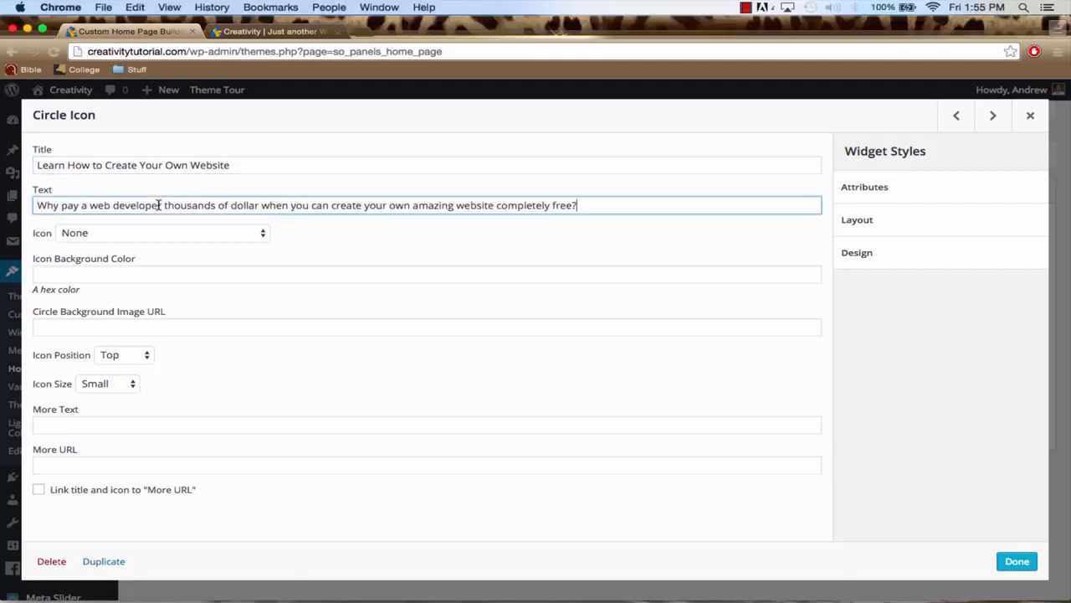
Choose the Dollar currency icon for the second Circle Icon widget
left_click(96, 234)
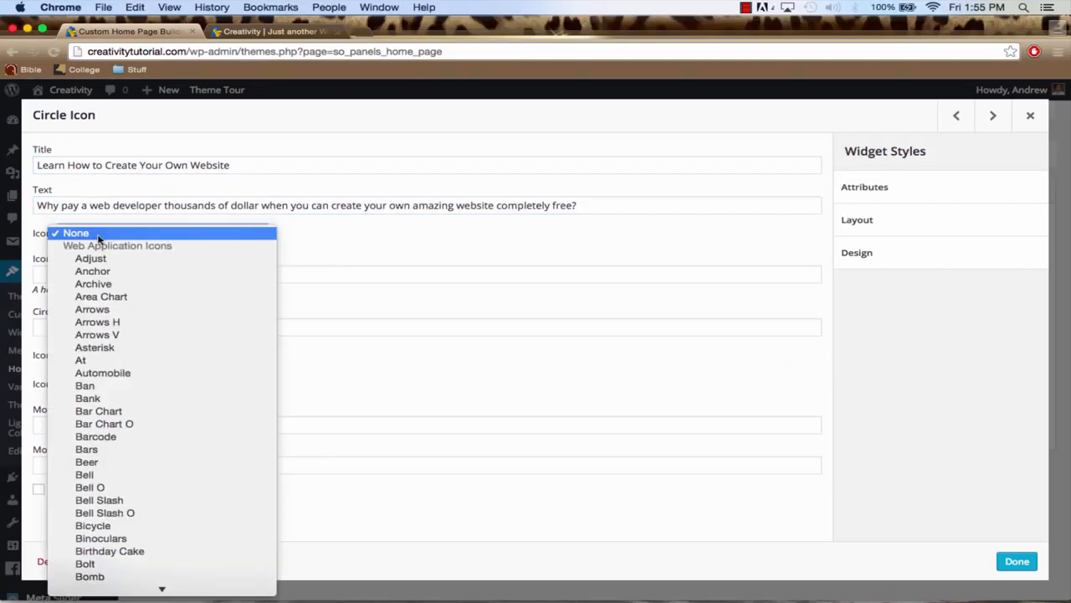
type("dol")
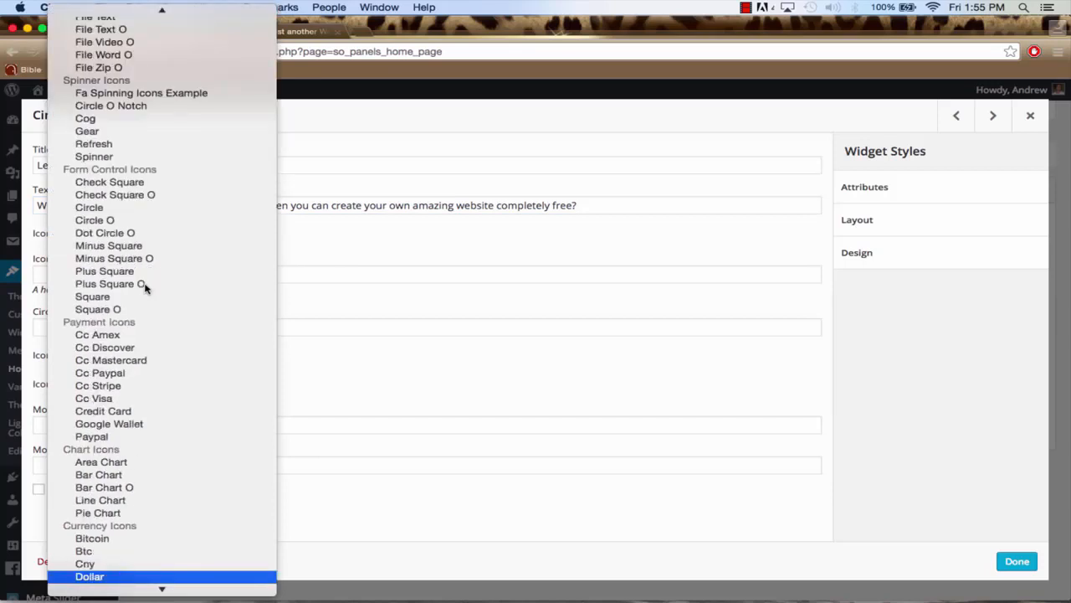
key("Return")
left_click(101, 275)
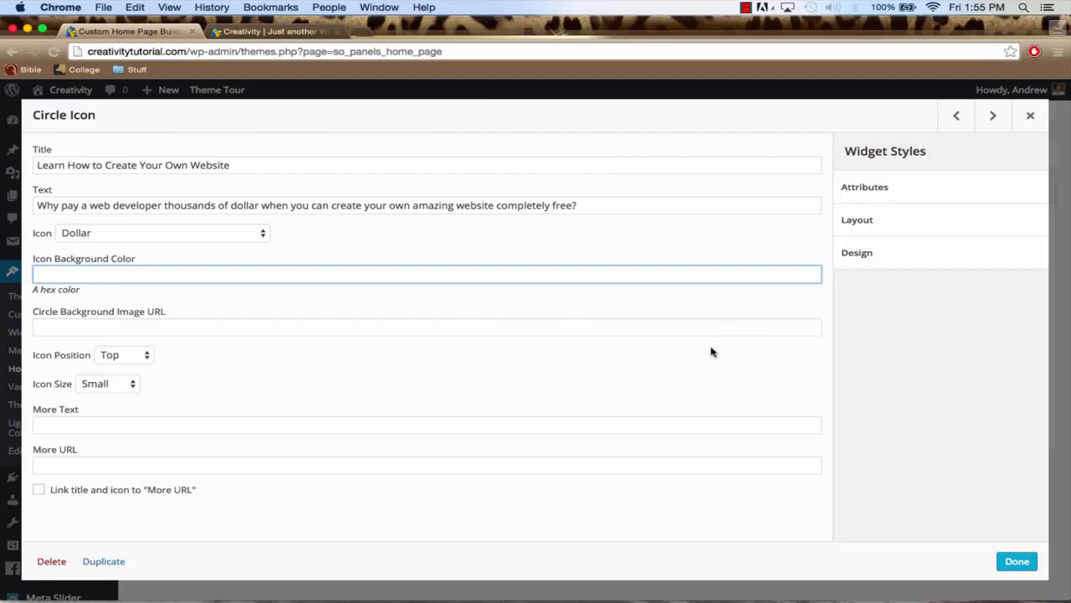
left_click(257, 165)
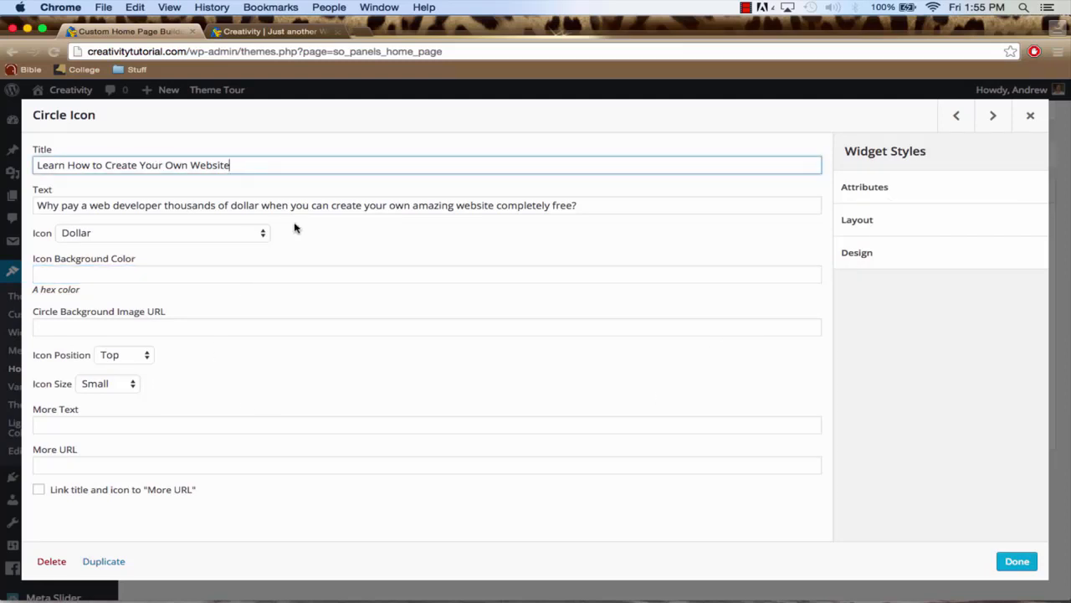
left_click(95, 426)
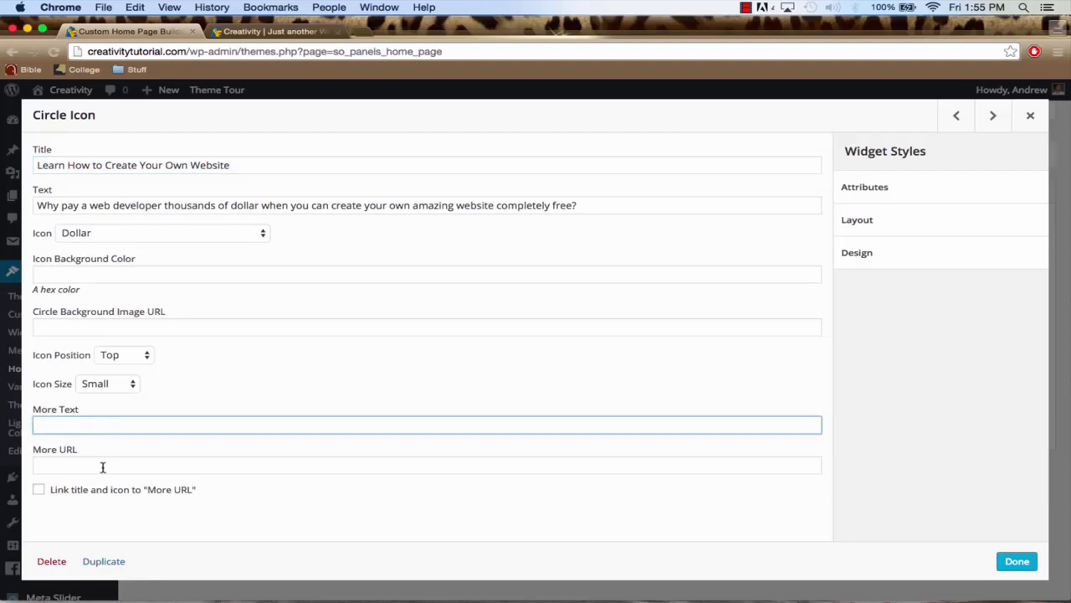
left_click(104, 466)
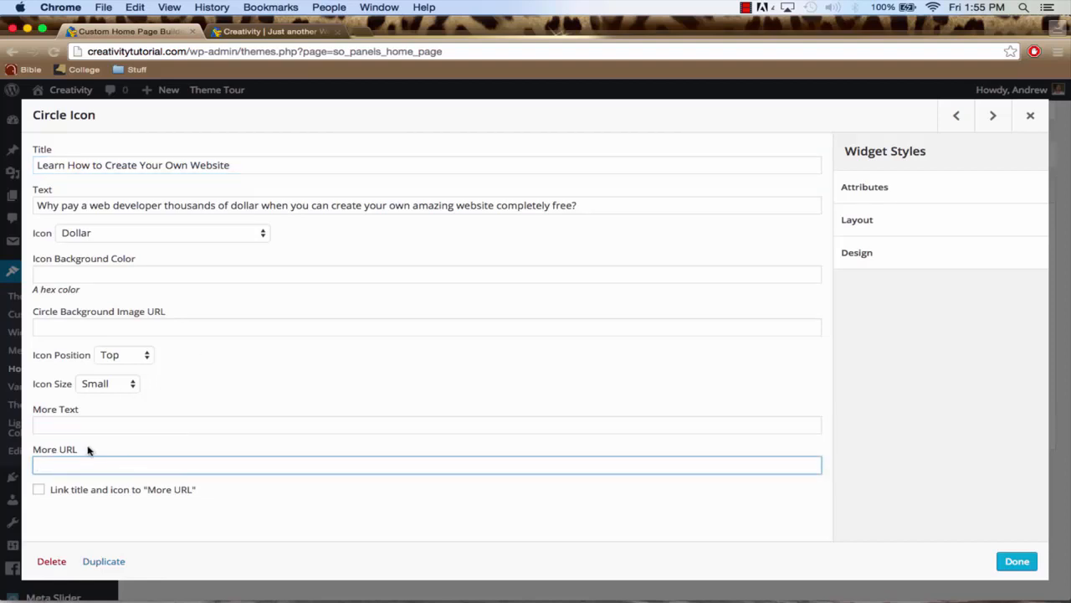
left_click(74, 425)
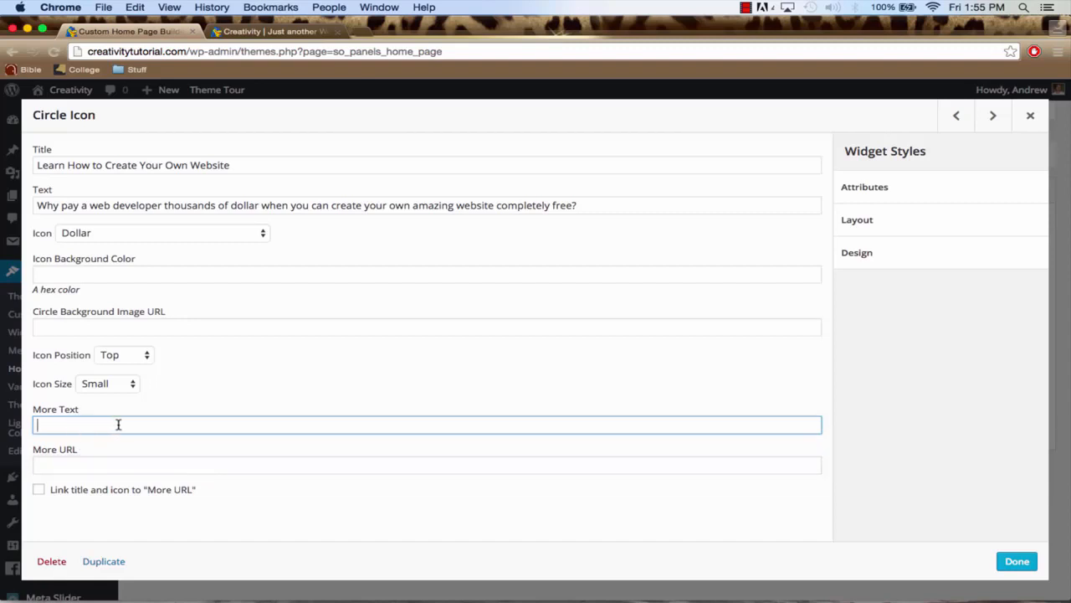
left_click(251, 166)
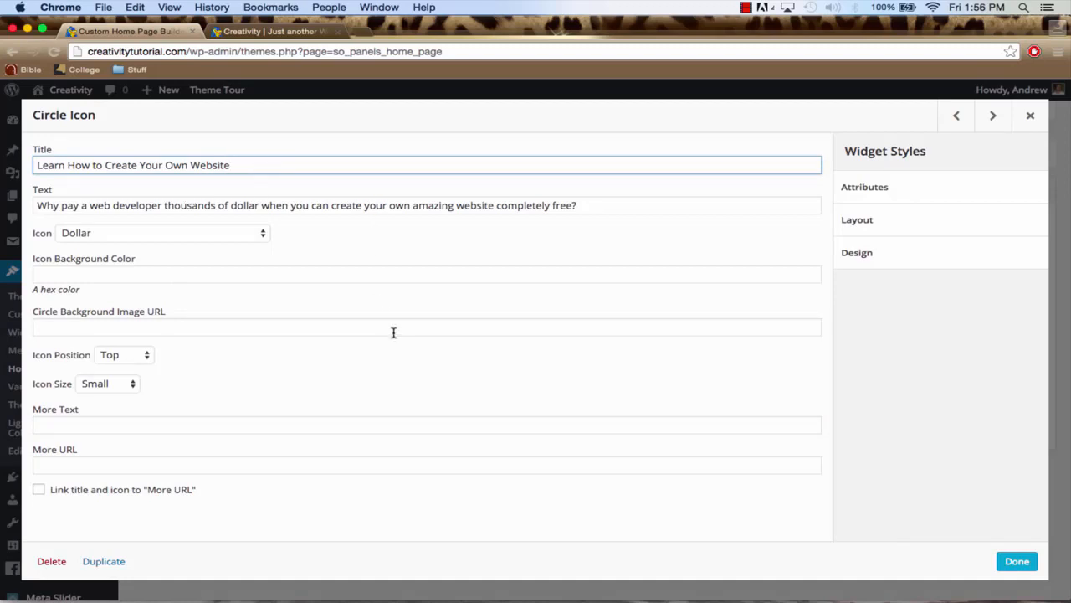
Set the second Circle Icon widget's More Text to "Check Out Our About Page"
left_click(210, 425)
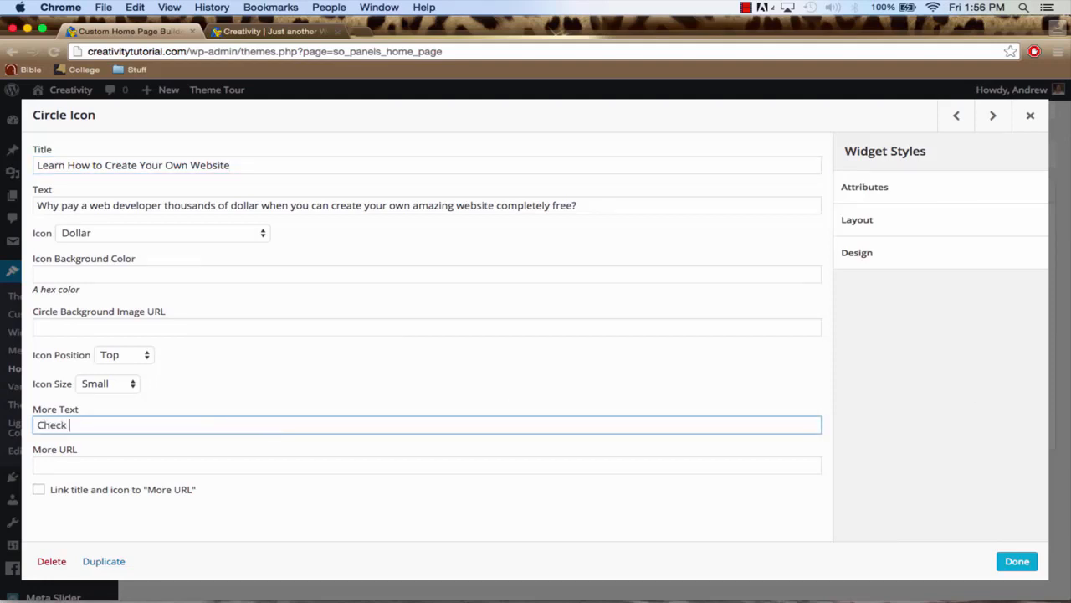
type("Check Out OUr")
key("BackSpace")
key("BackSpace")
key("BackSpace")
type("ur Abou")
Point the second Circle Icon's More URL at the About Our Company page and save the home page
left_click(94, 465)
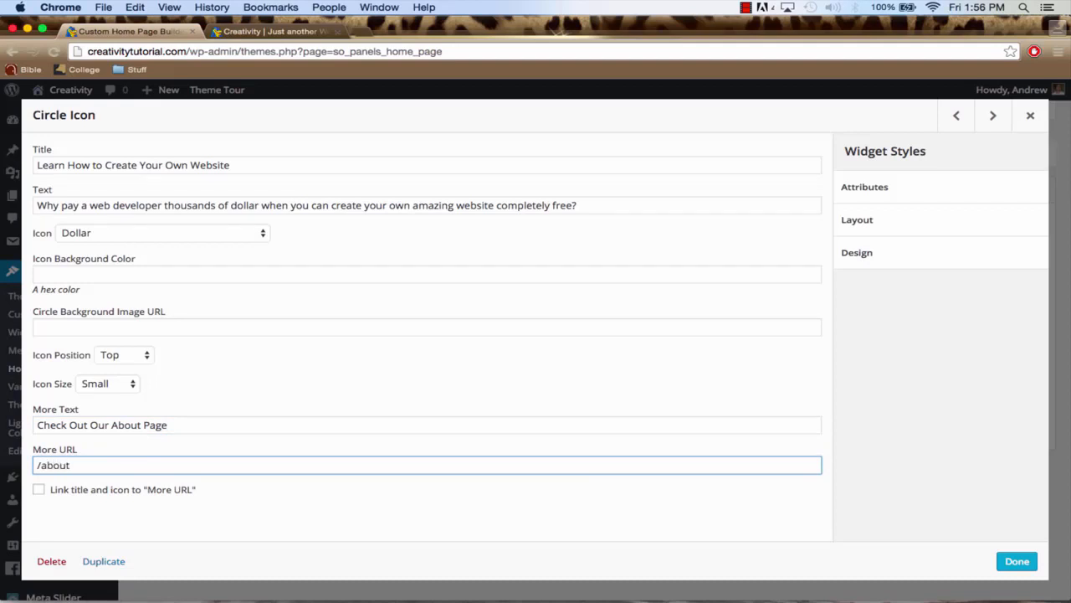
type("/about-our-company/")
left_click(1017, 561)
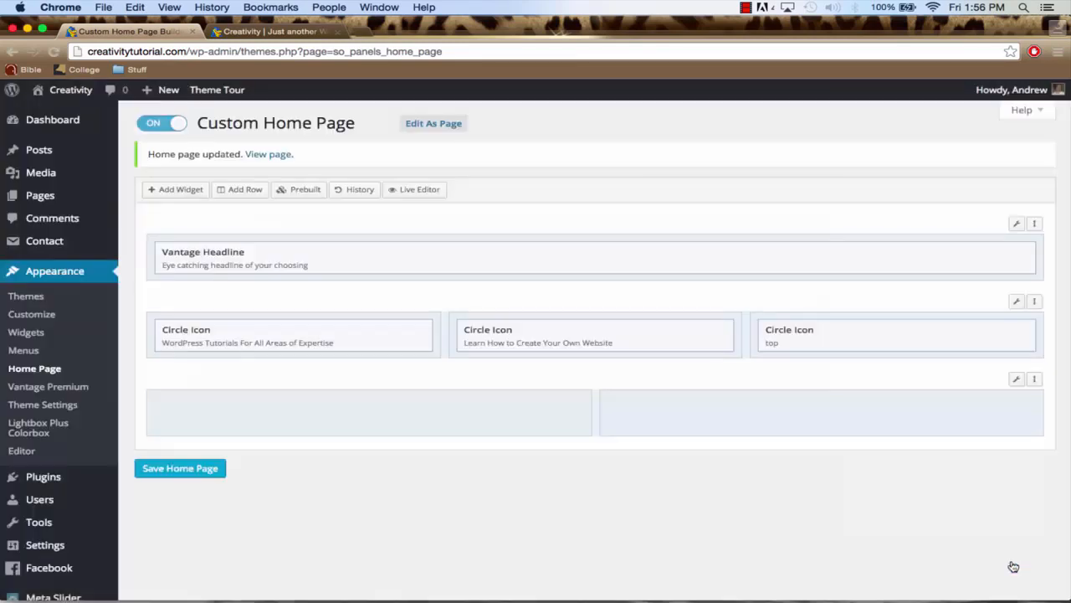
left_click(192, 469)
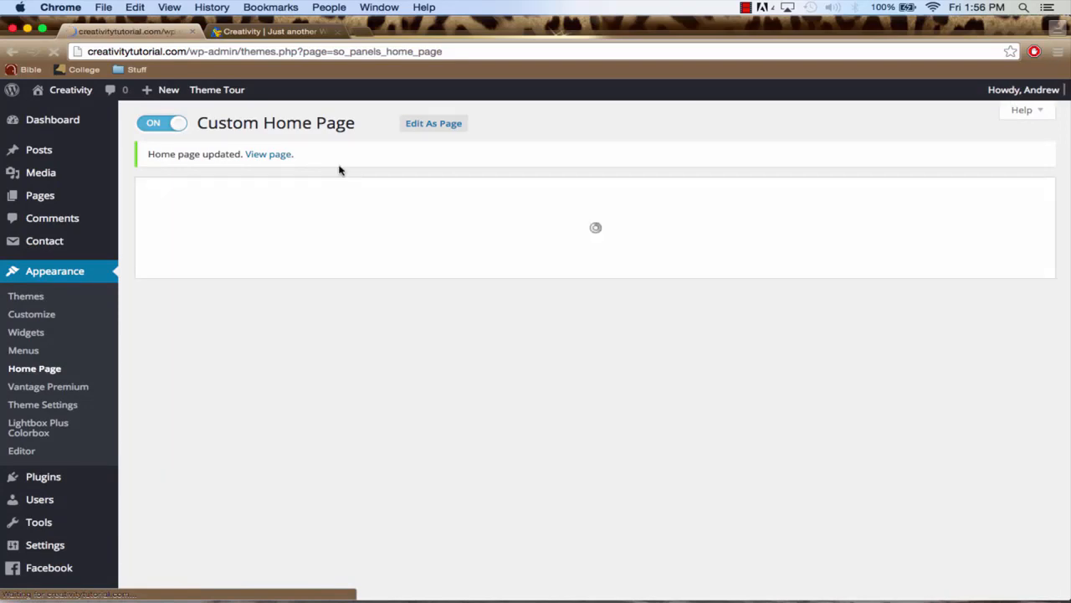
Reload the live Creativity home page to check the newly saved circle icon content
left_click(272, 31)
left_click(275, 49)
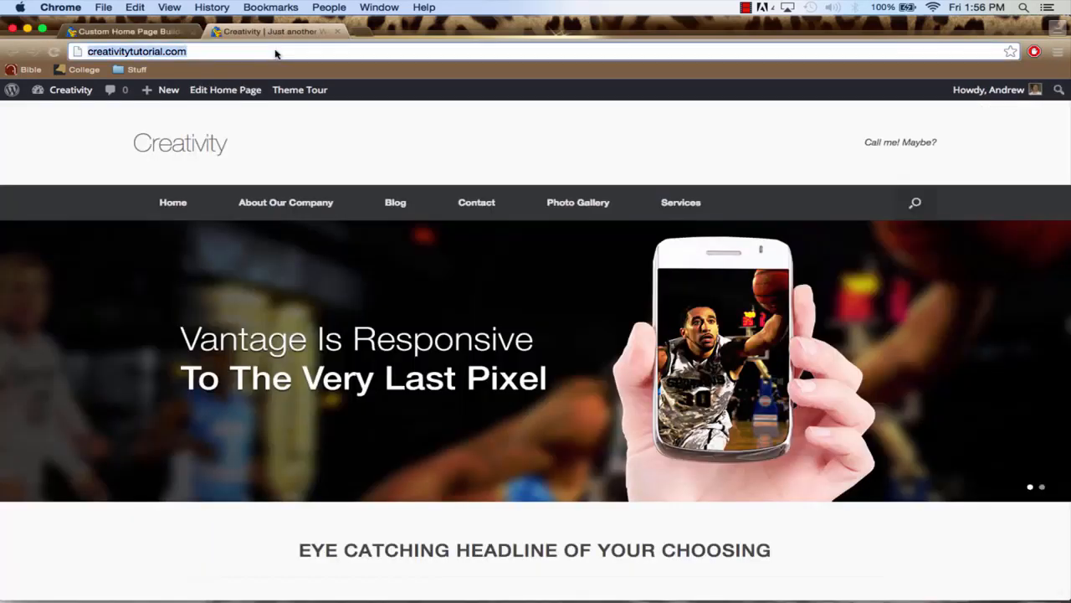
key("Return")
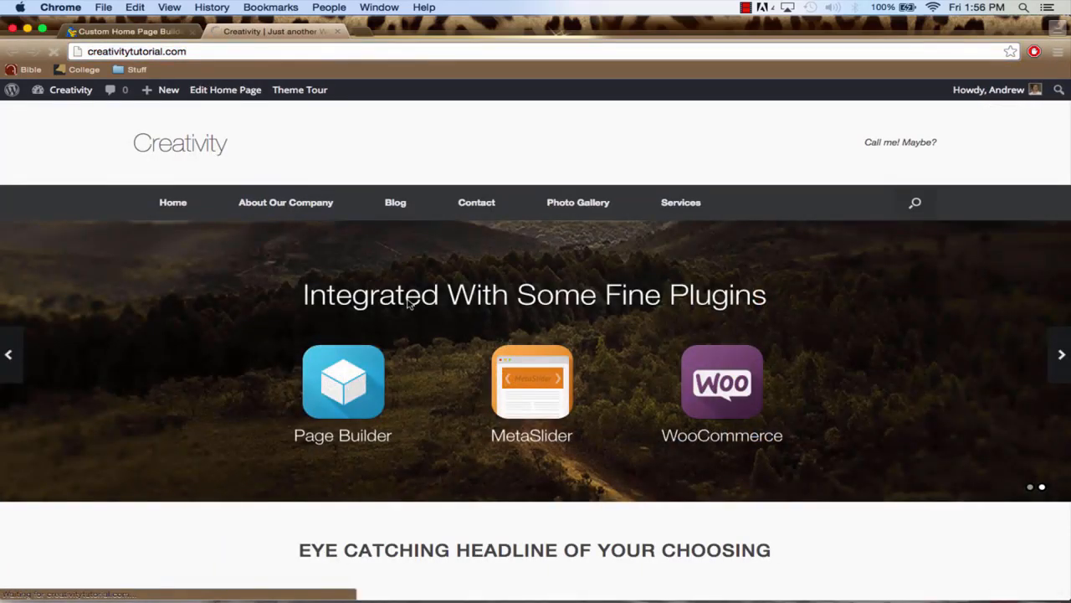
Compare the second Circle Icon widget's More URL with the address of the live About Our Company page
scroll(401, 286, "down", 5)
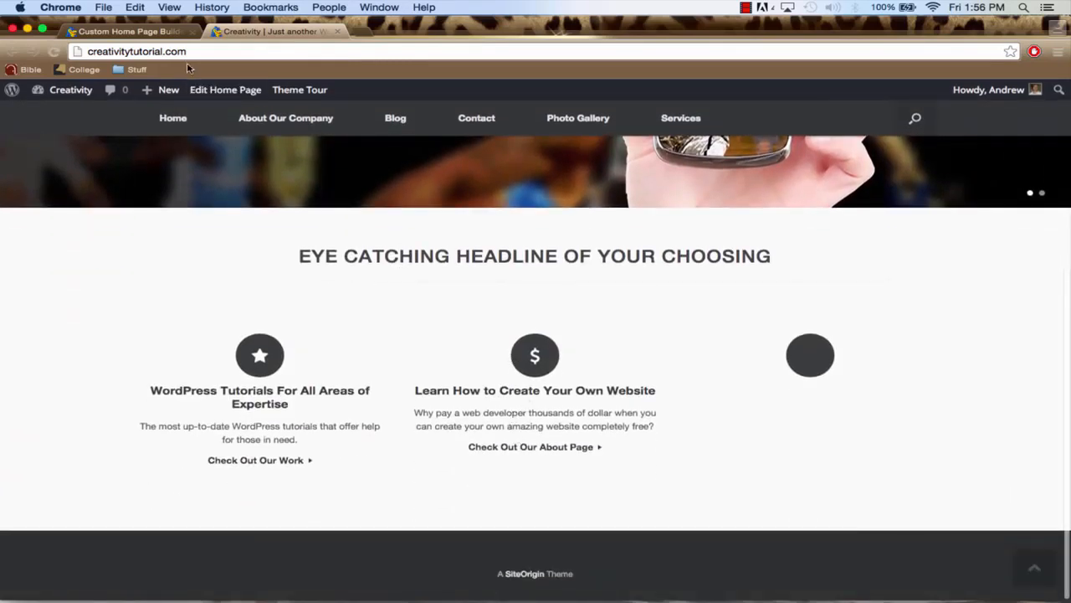
left_click(154, 33)
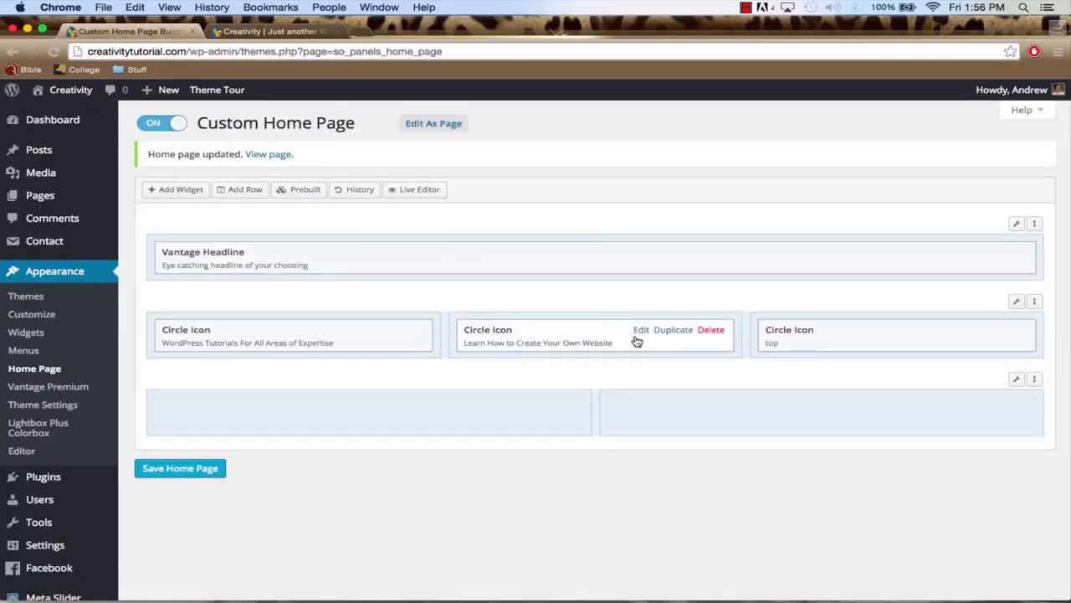
left_click(640, 331)
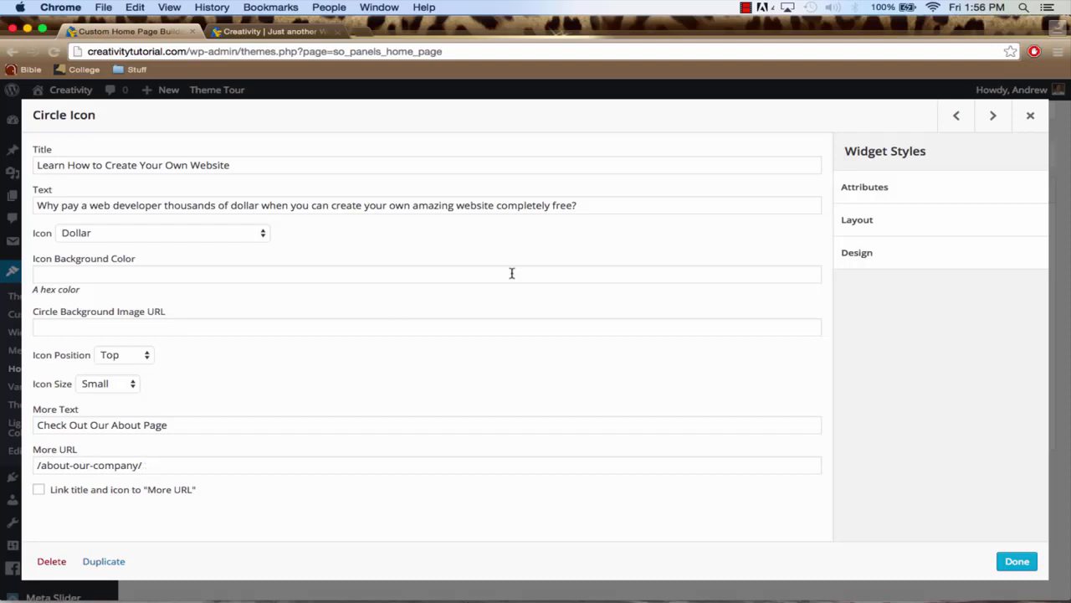
left_click(262, 32)
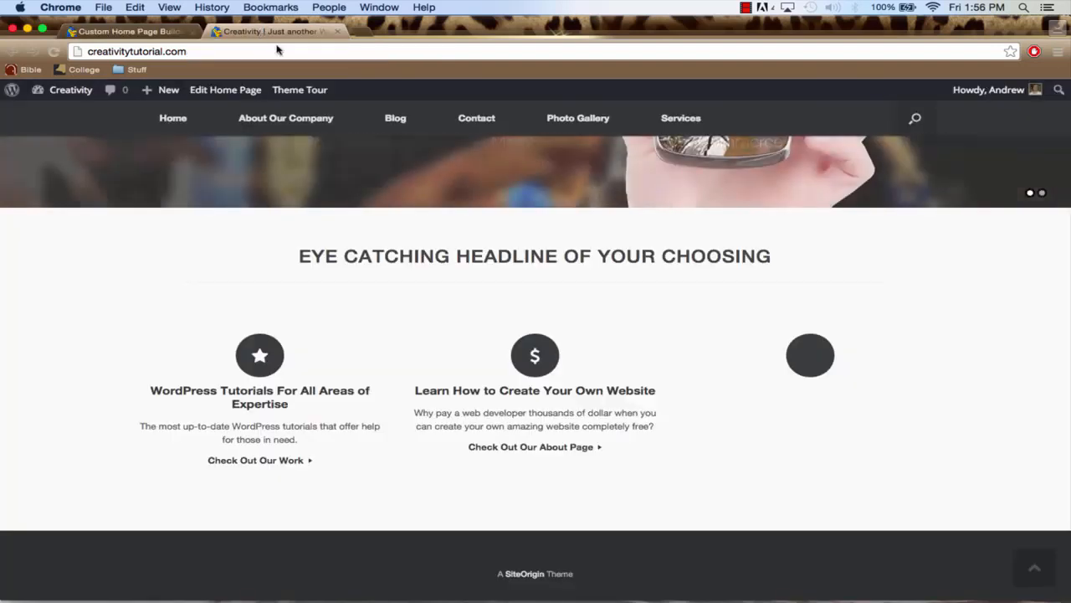
left_click(289, 124)
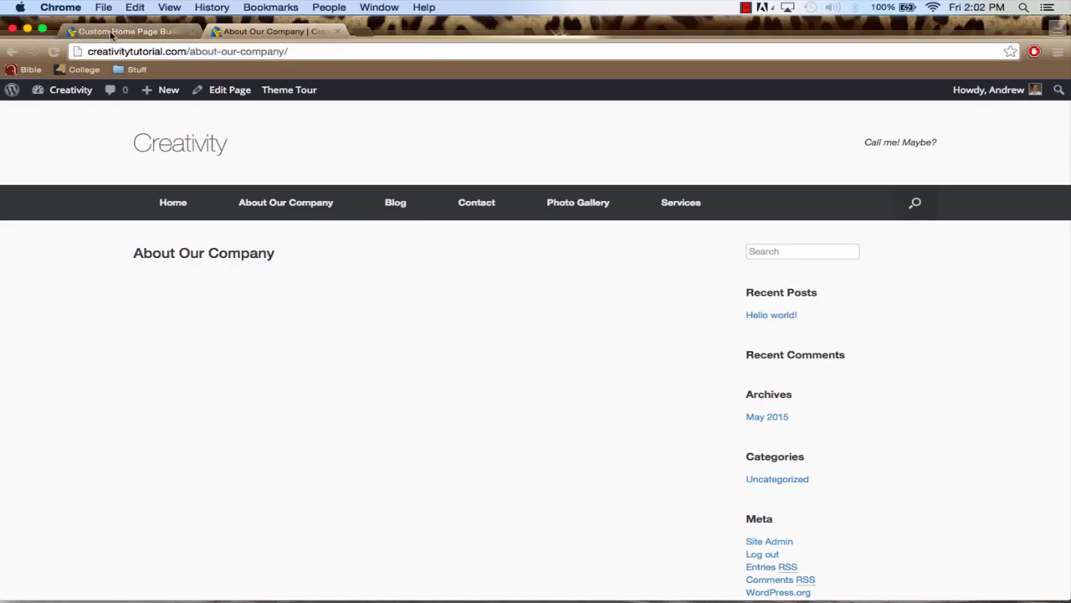
left_click(125, 31)
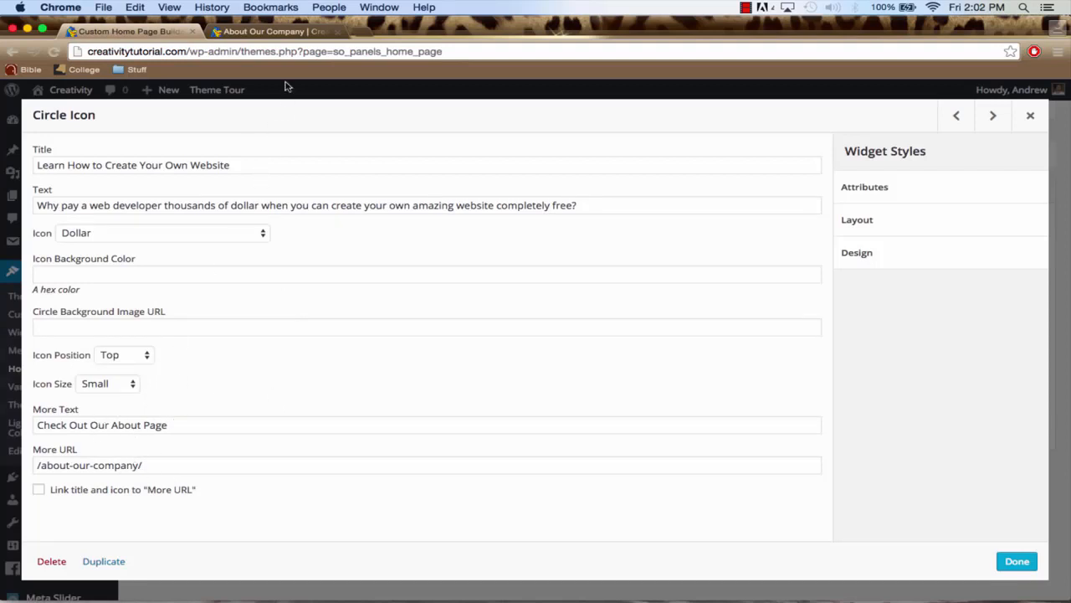
left_click(300, 33)
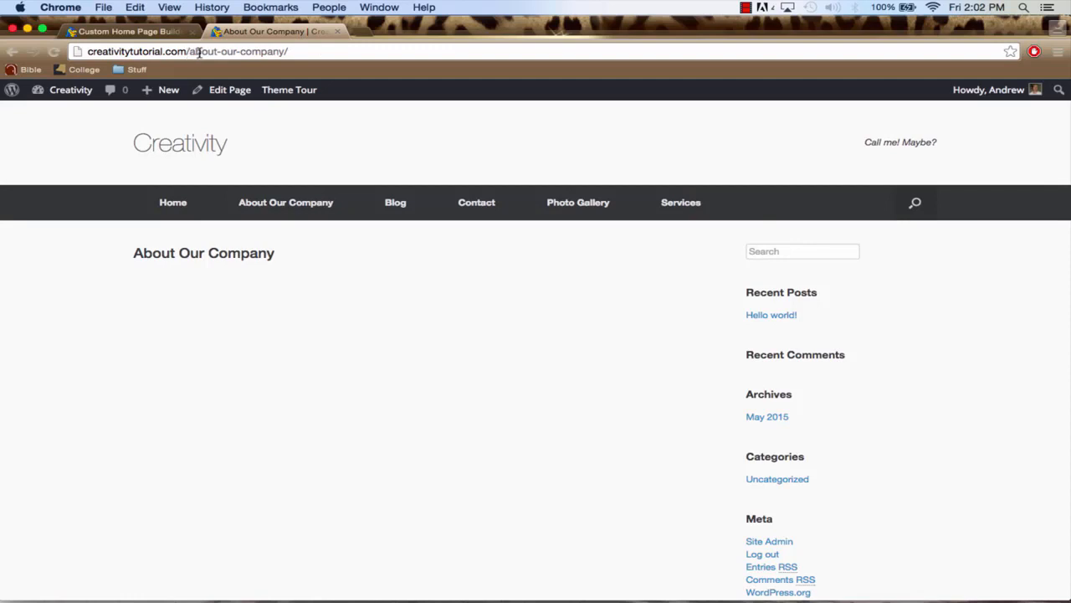
left_click(164, 33)
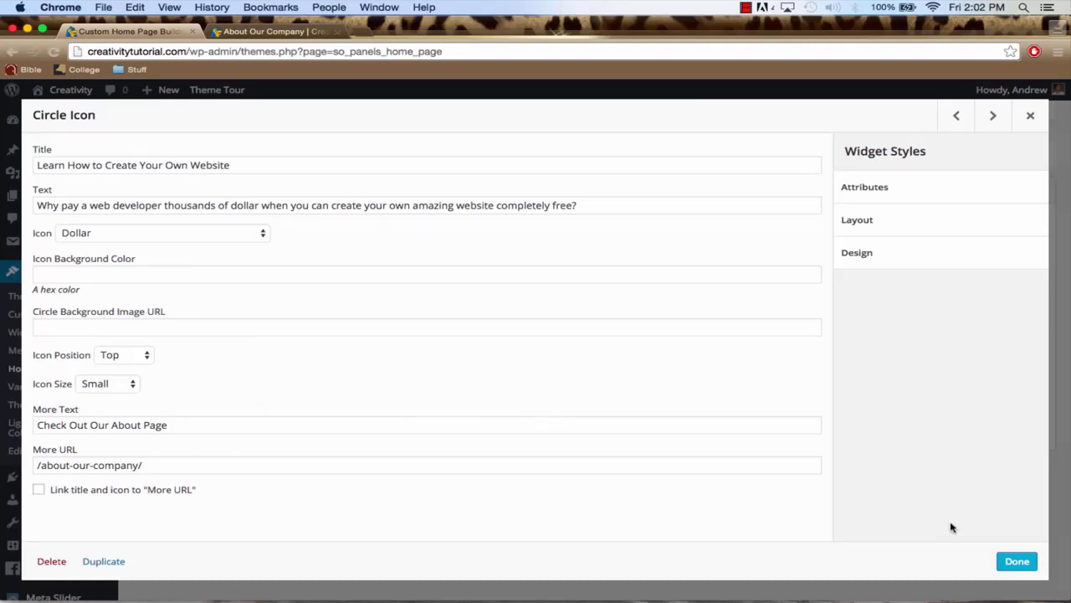
left_click(1016, 561)
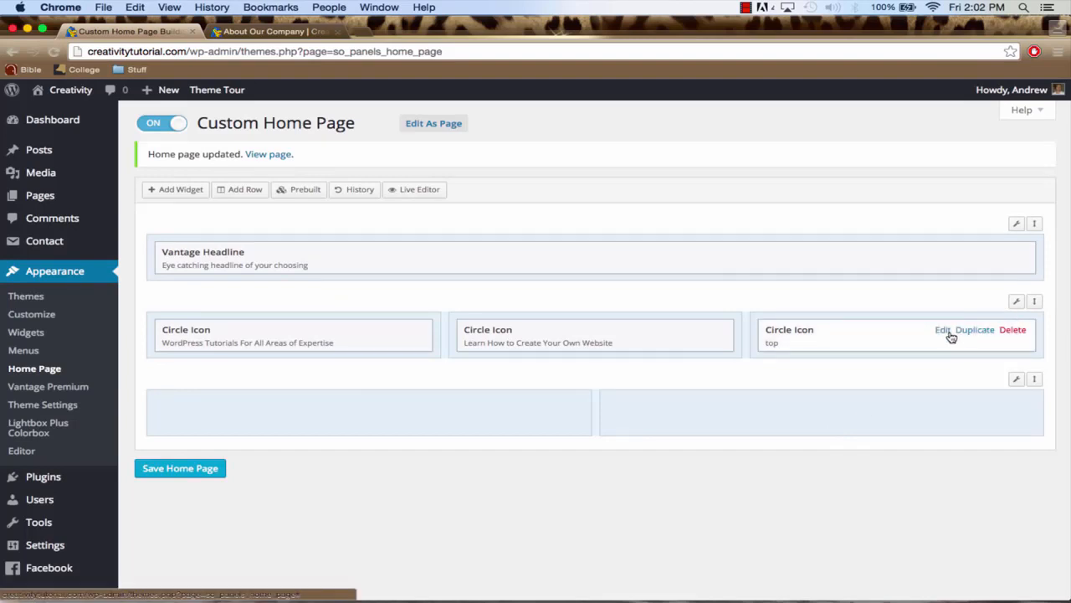
Set the third Circle Icon widget's Title to "We're Here to Help"
left_click(944, 333)
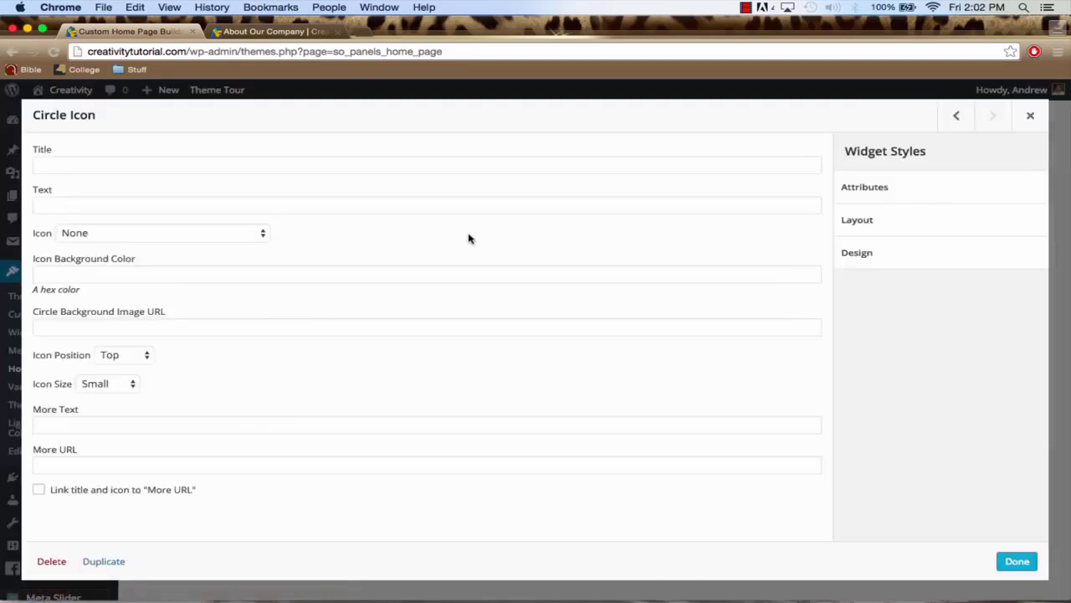
left_click(40, 164)
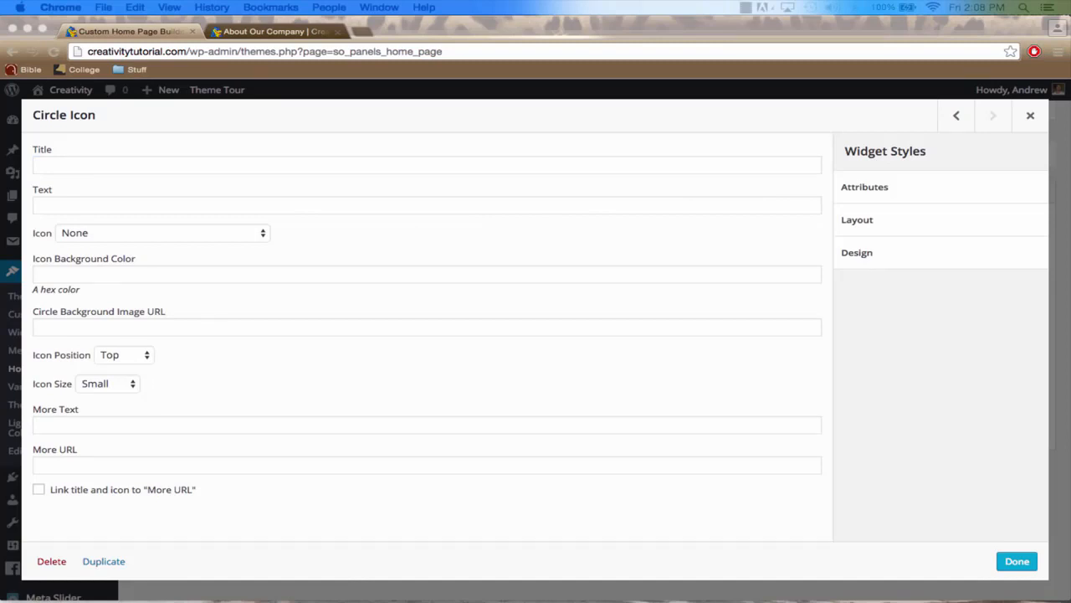
left_click(91, 163)
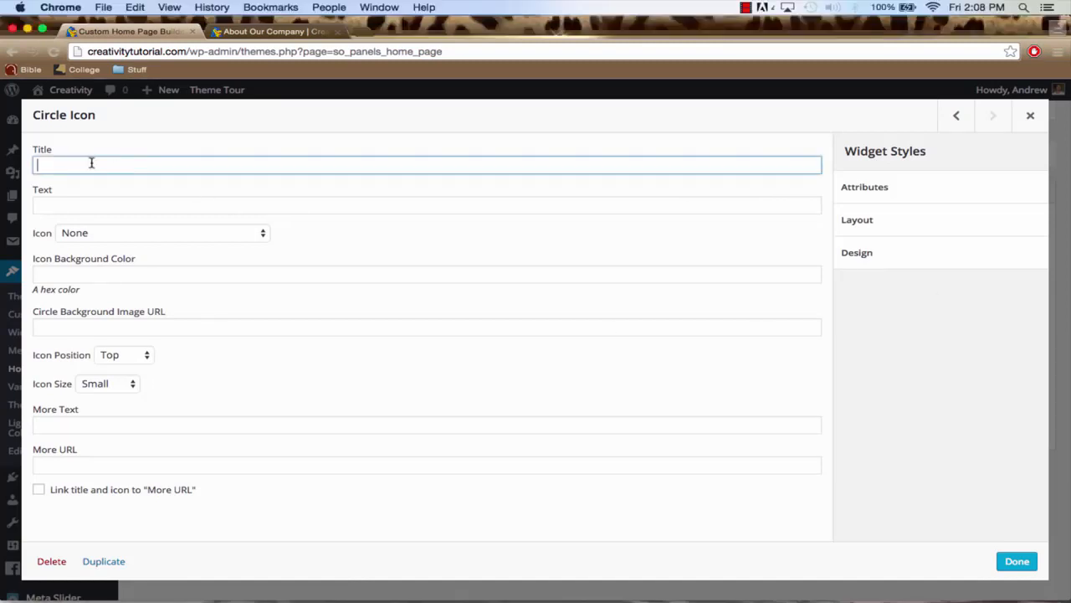
type("We're Here to Help")
Enter the third Circle Icon's Text: "Have any questions? Encounter a problem creating your website? Feel free to leave a comment and we'll be happy to assist you!"
left_click(89, 203)
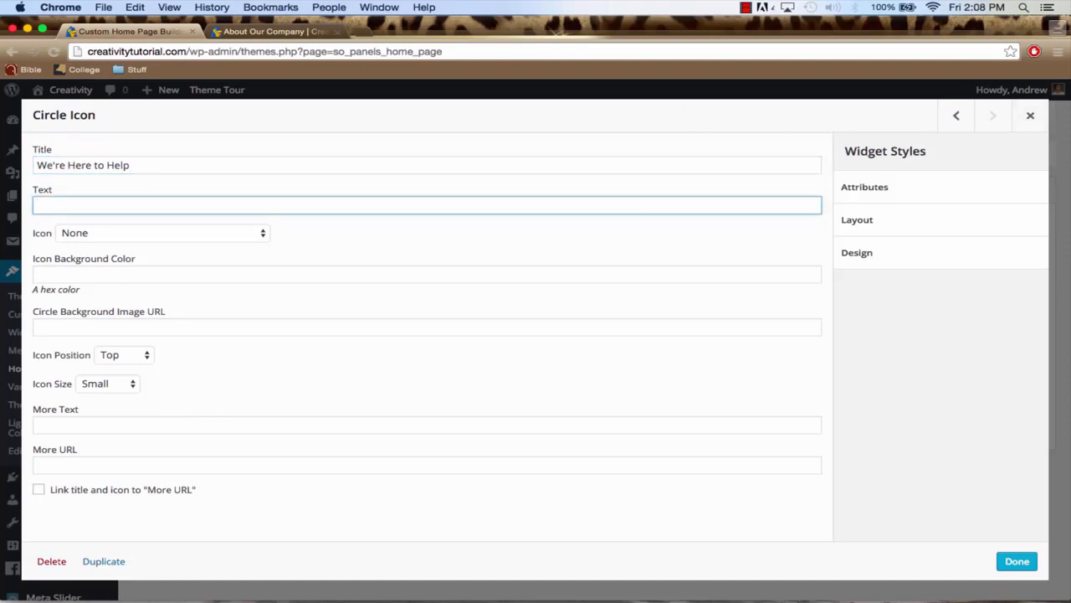
key("super+Tab")
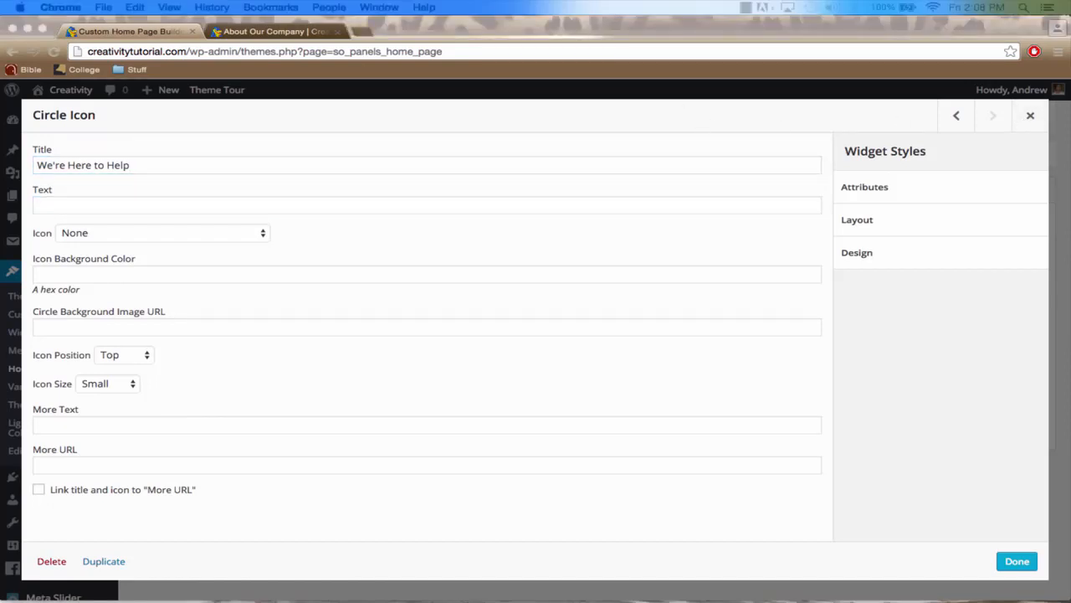
left_click(79, 203)
type("Have any questions? Encounter a problem creating your website? Feel free to leave a comment and we'll be happy to assist you!")
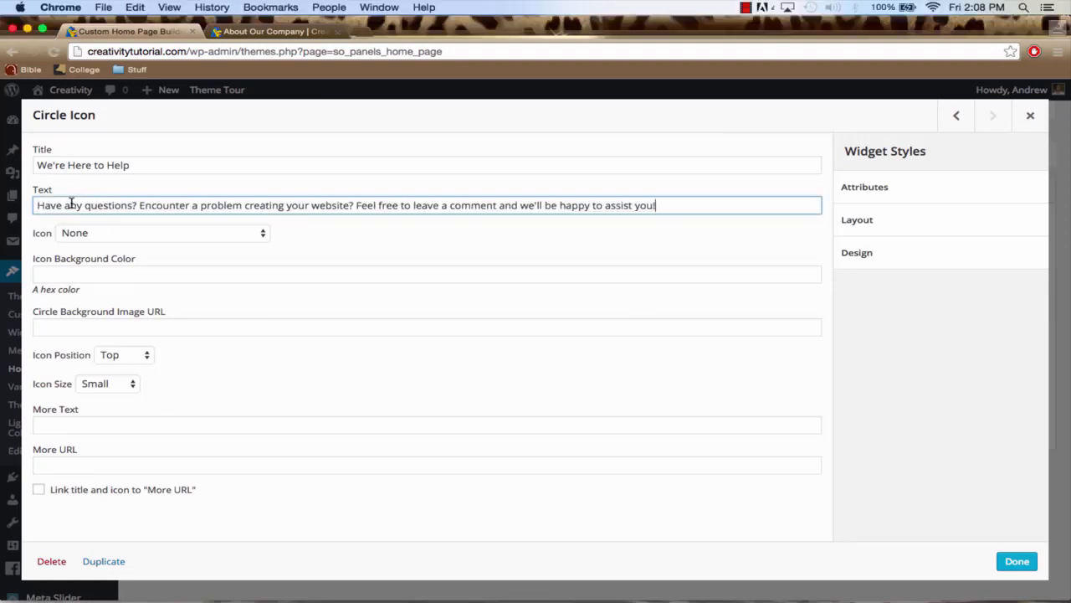
Choose the Gift icon for the third Circle Icon widget
left_click(140, 233)
key("k")
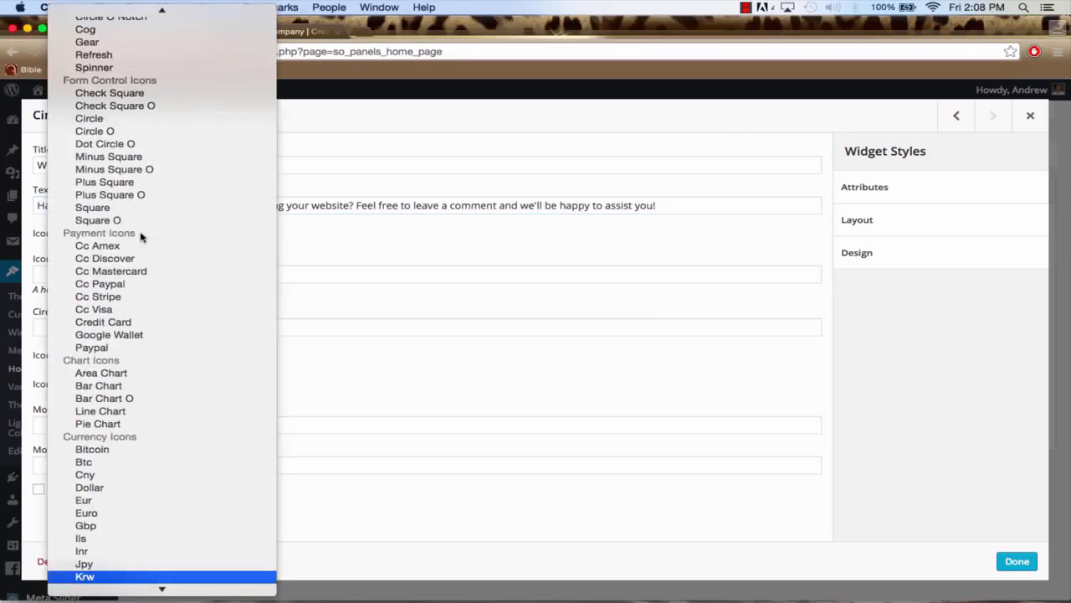
scroll(150, 226, "up", 15)
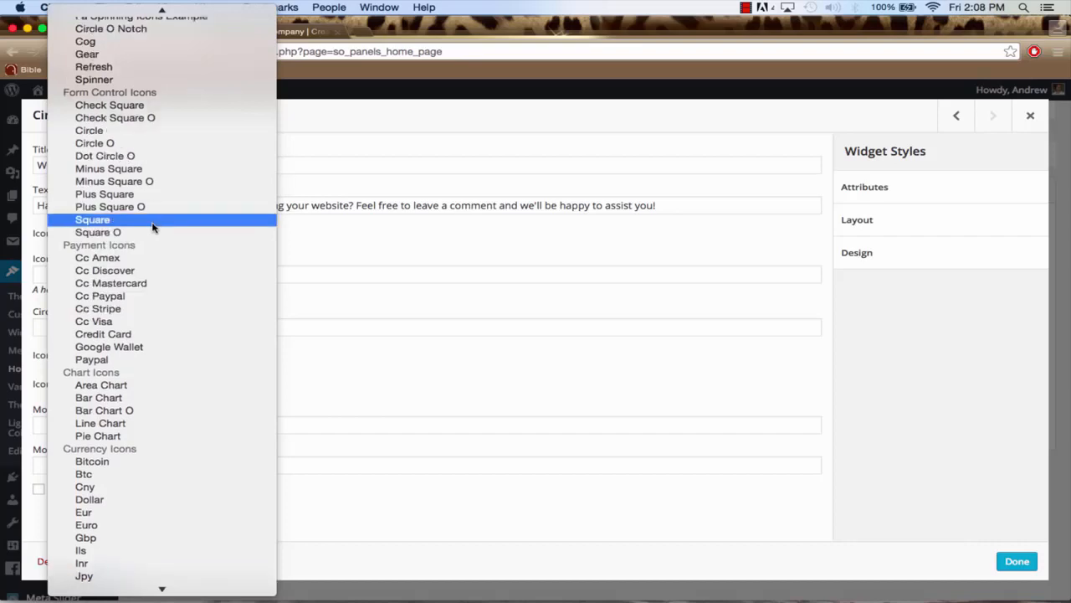
key("g")
key("i")
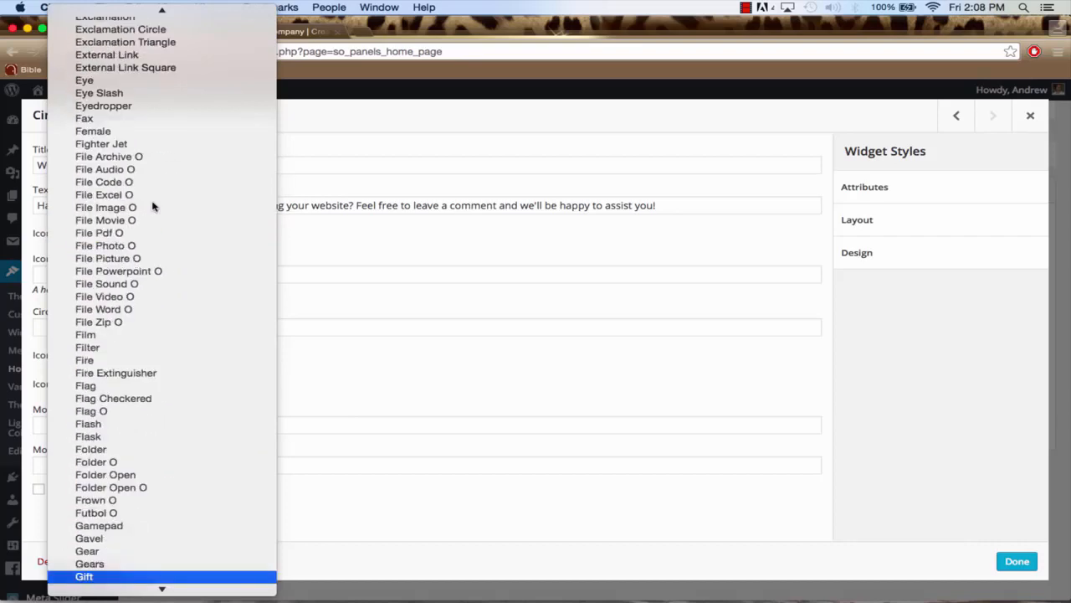
left_click(111, 576)
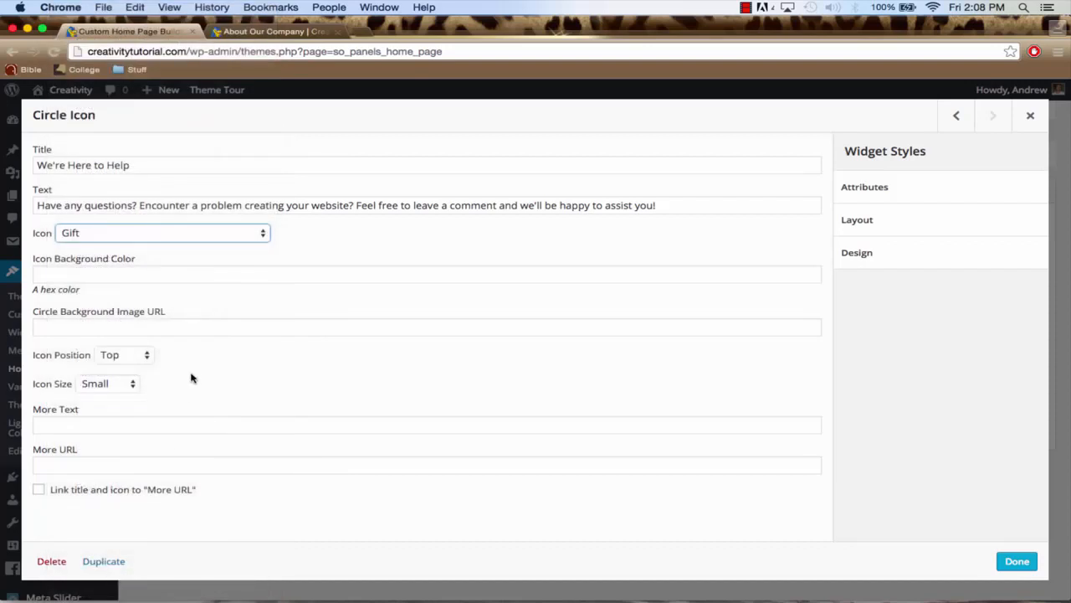
Give the third Circle Icon the More Text "Check Out Our Services Page" and More URL "/services/", and save the home page
left_click(159, 428)
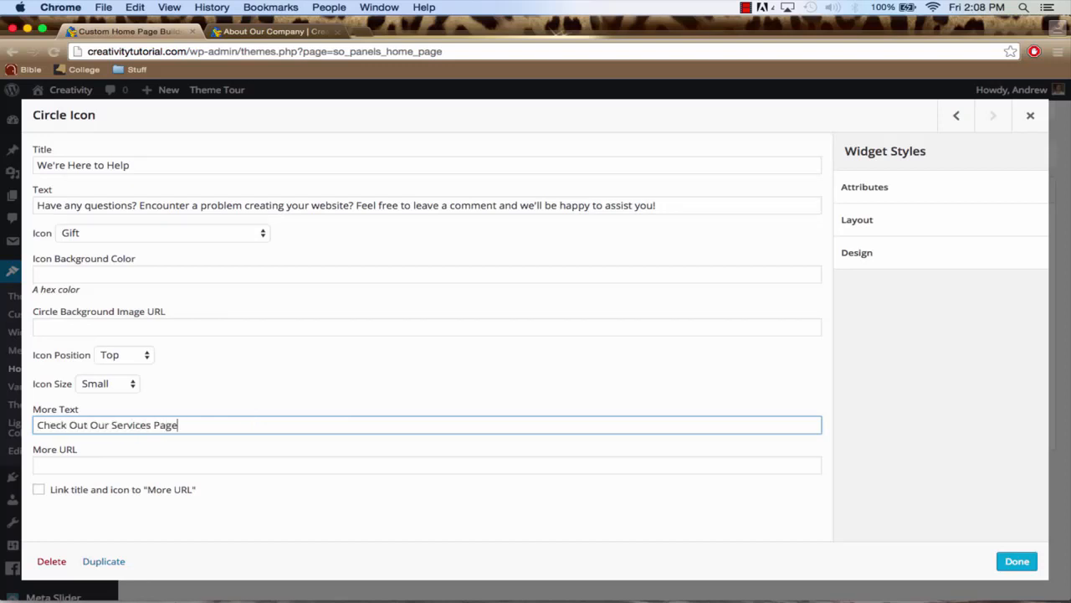
left_click(126, 467)
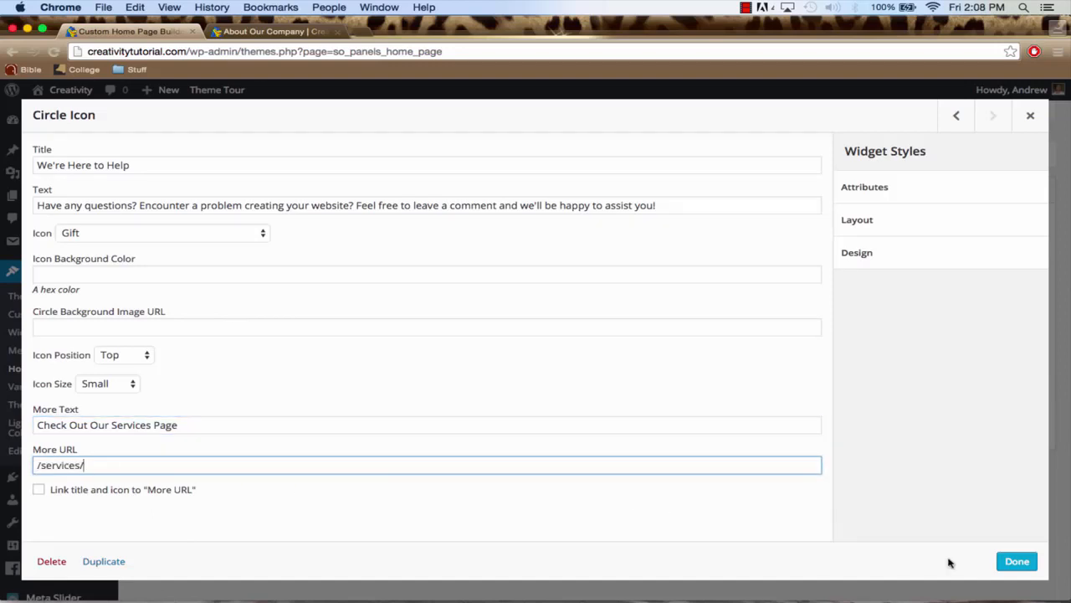
left_click(1015, 562)
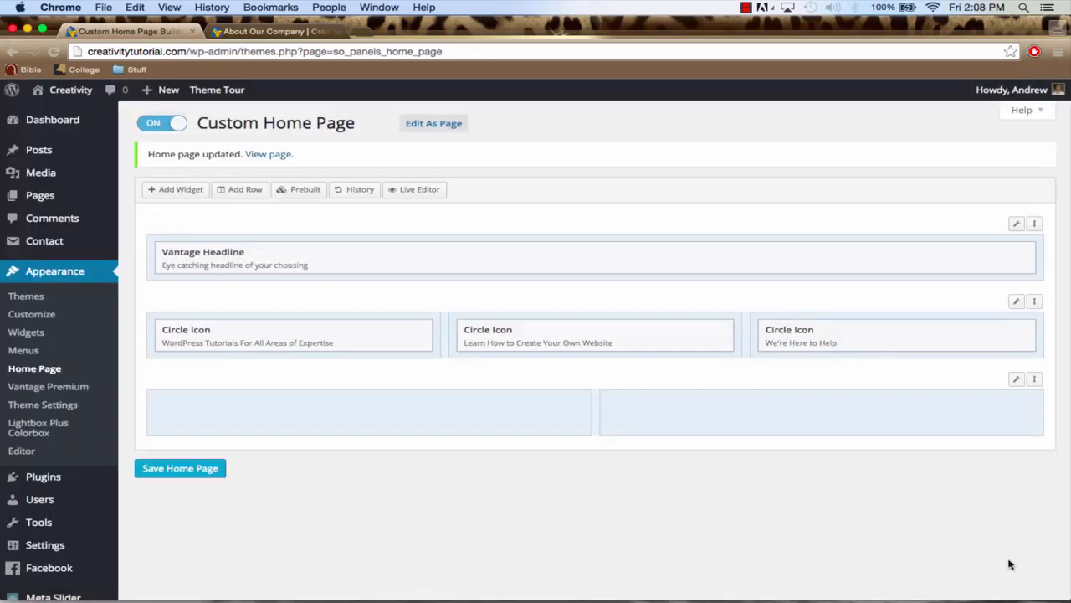
left_click(195, 470)
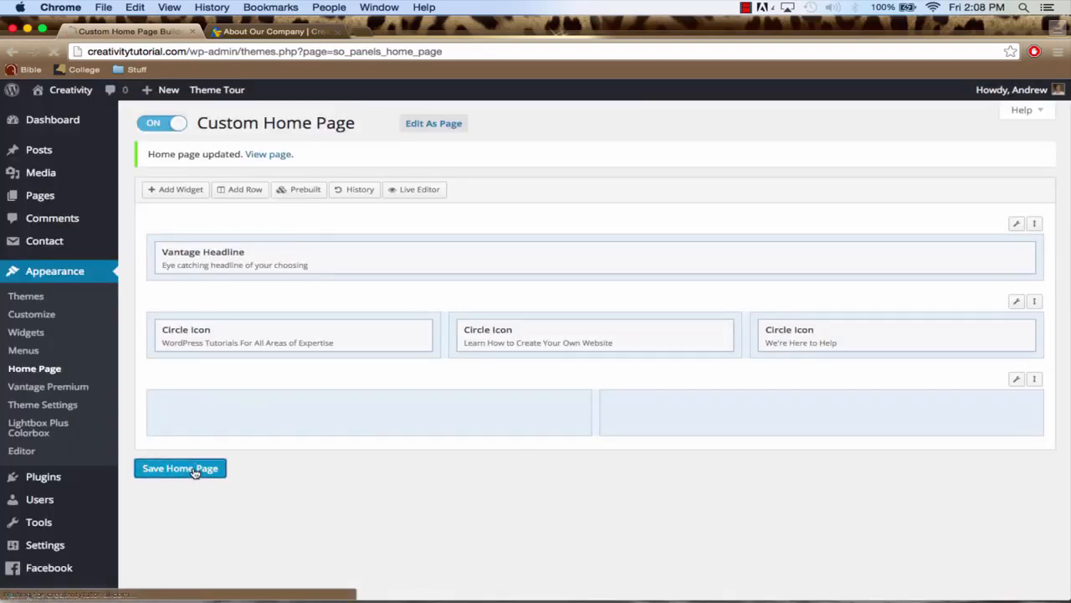
Open the live Creativity home page and check the content of all three circle icons
left_click(284, 32)
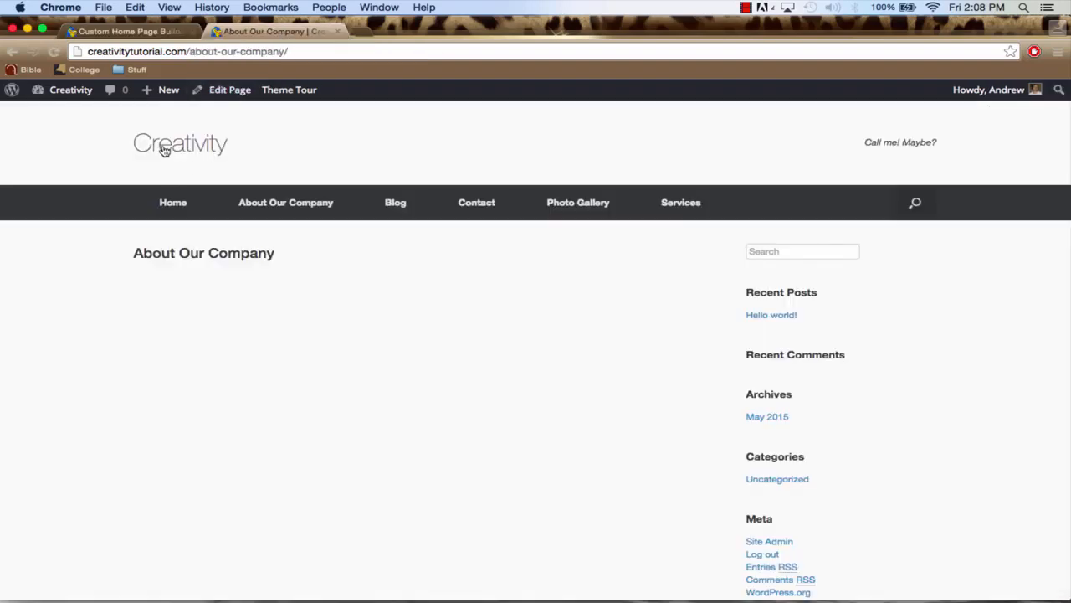
left_click(177, 206)
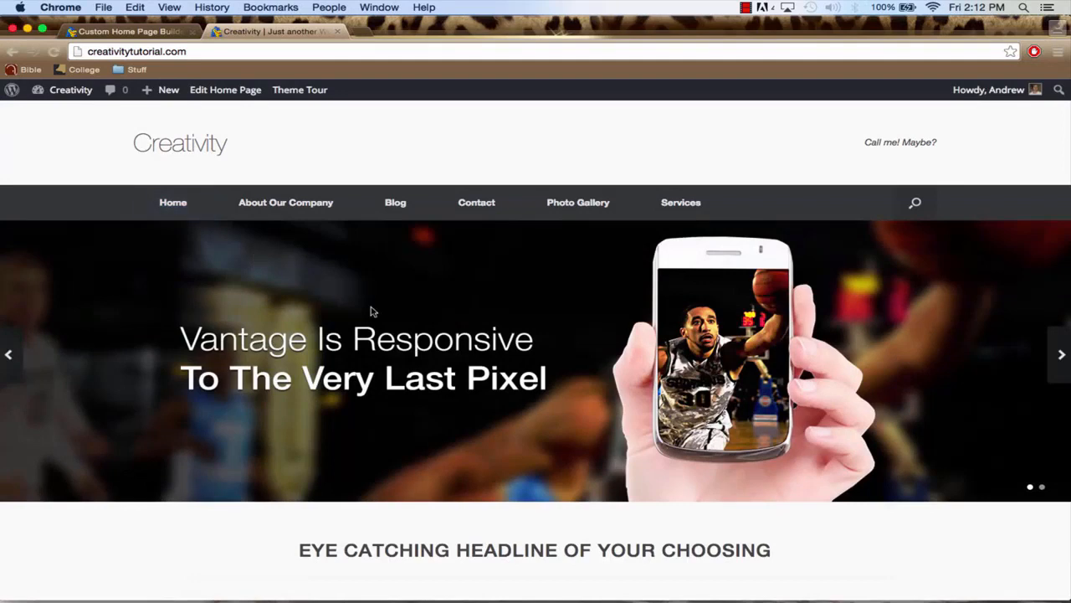
scroll(394, 328, "down", 2)
scroll(394, 329, "down", 3)
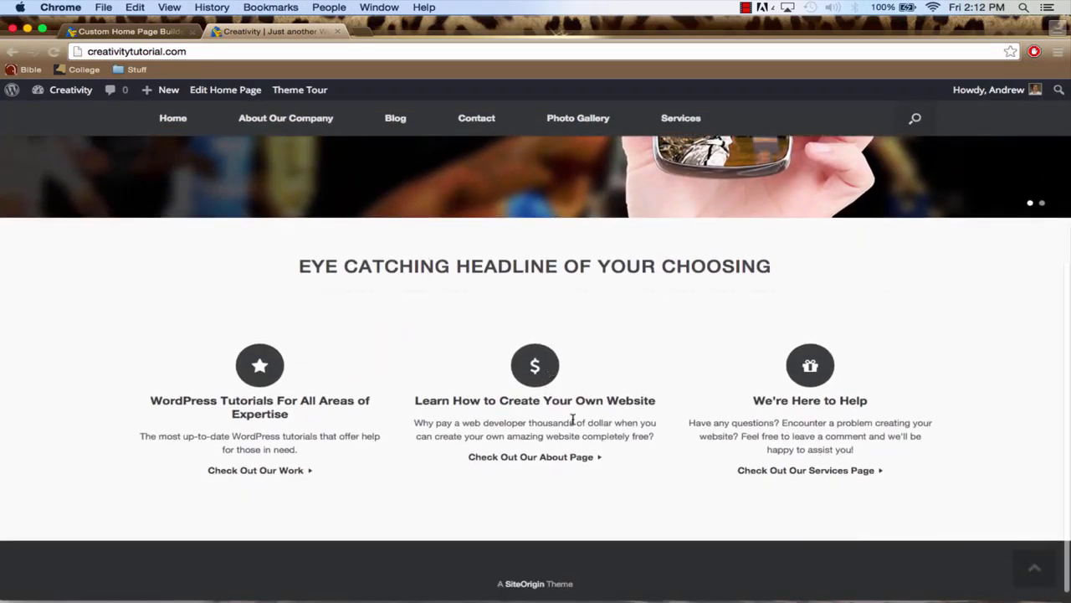
scroll(571, 420, "down", 1)
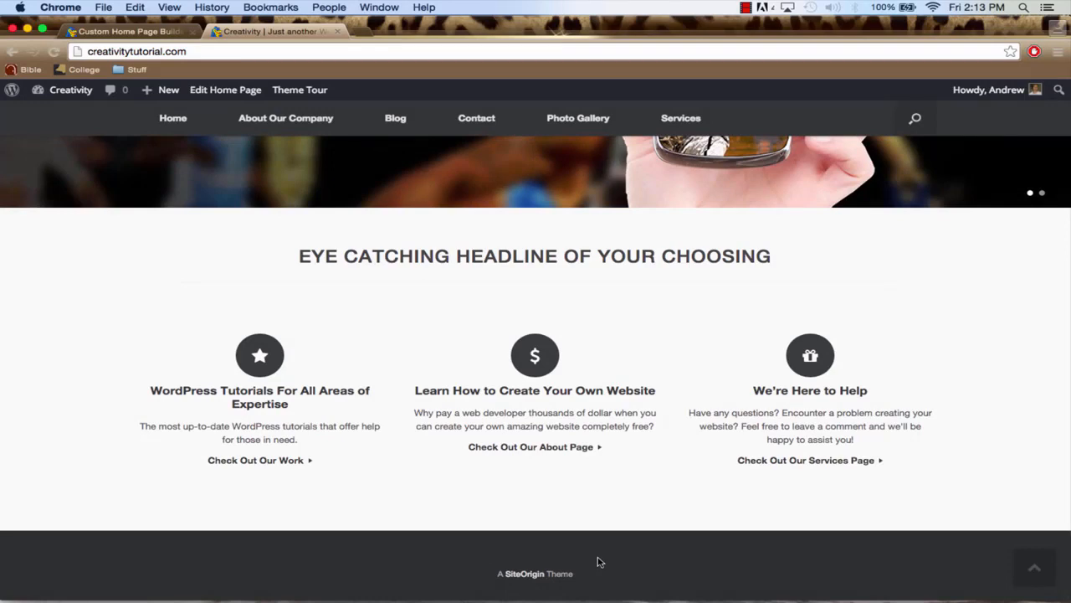
scroll(419, 454, "up", 5)
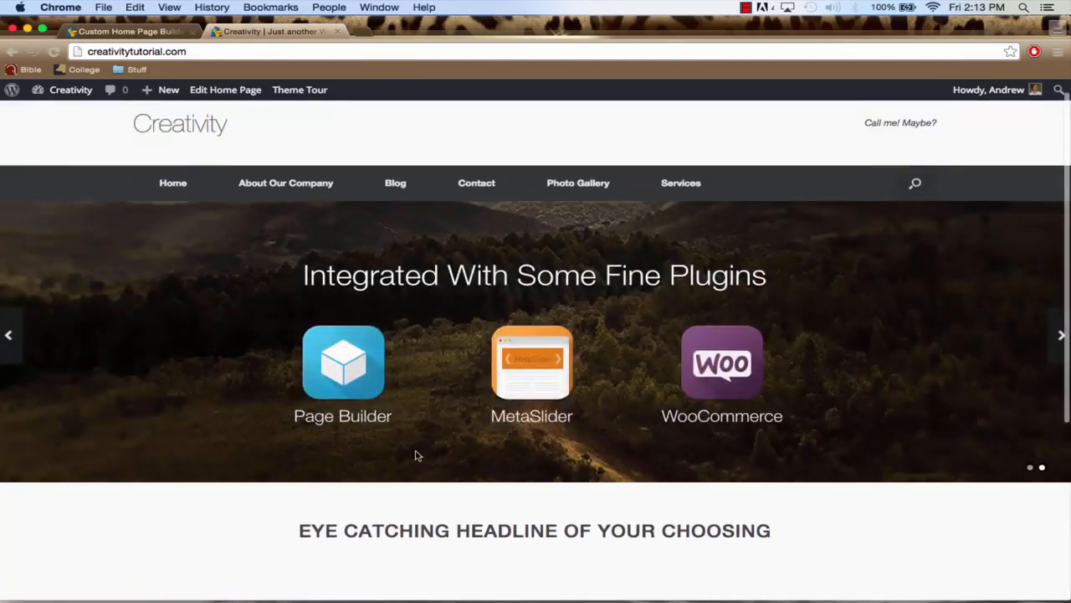
Add a Text widget and a SiteOrigin Button widget to the first cell of the custom home page's empty two-column row
left_click(132, 31)
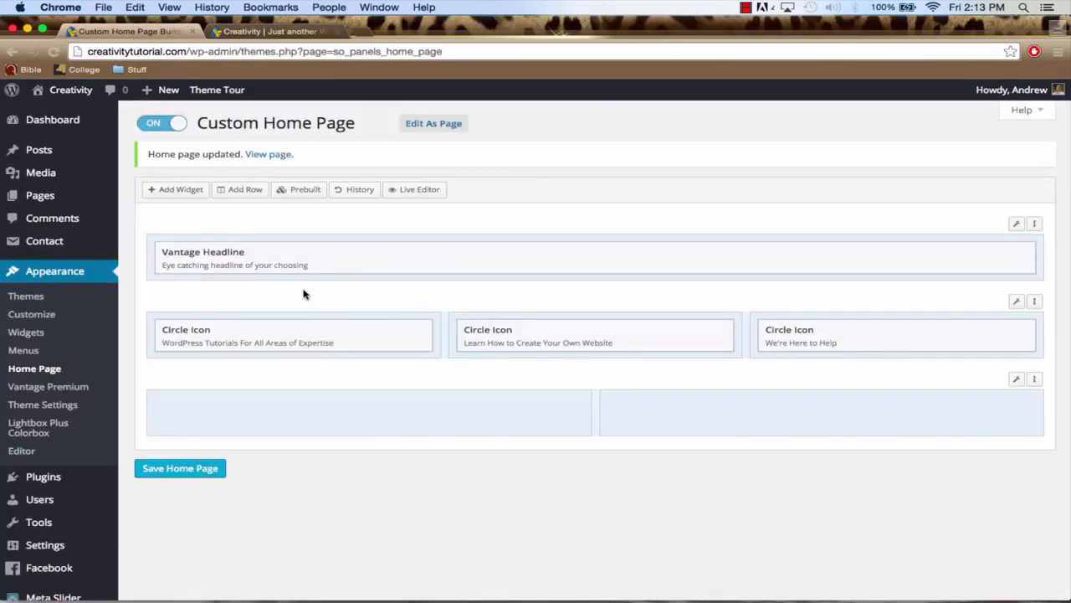
scroll(305, 295, "down", 1)
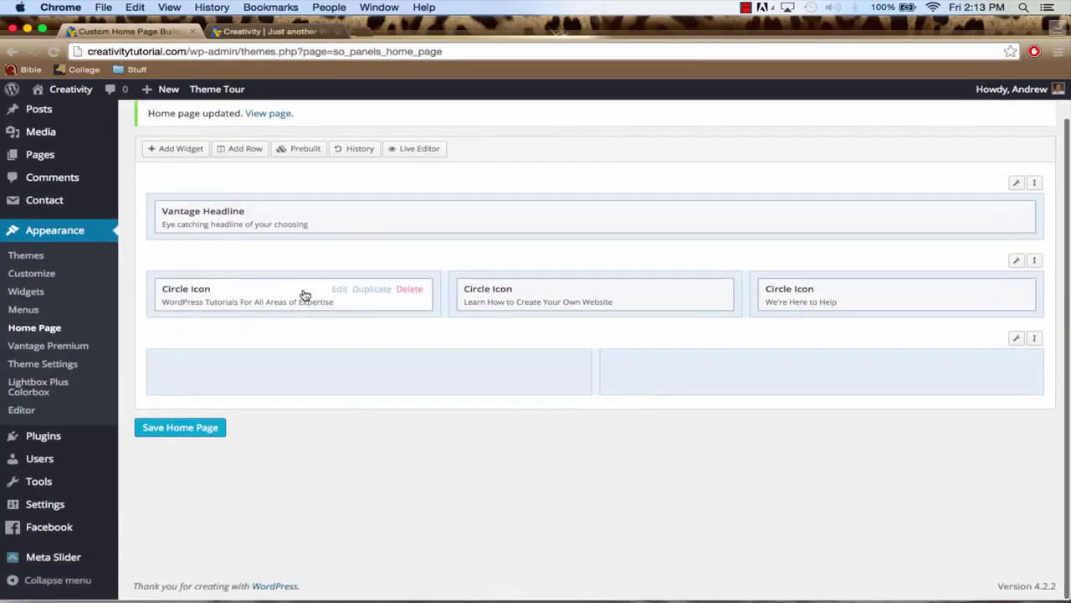
left_click(341, 374)
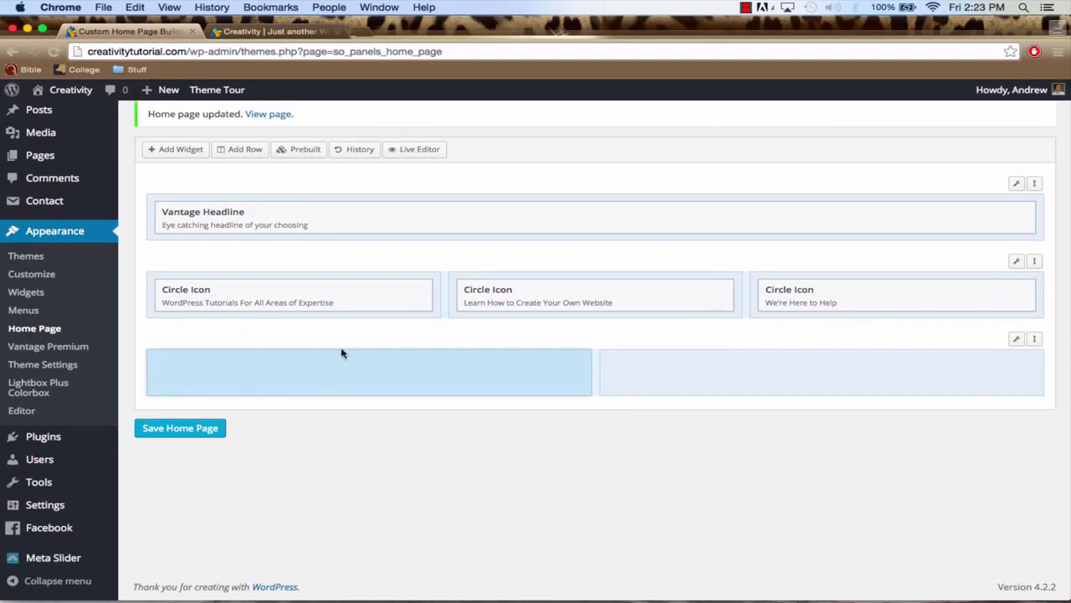
left_click(173, 152)
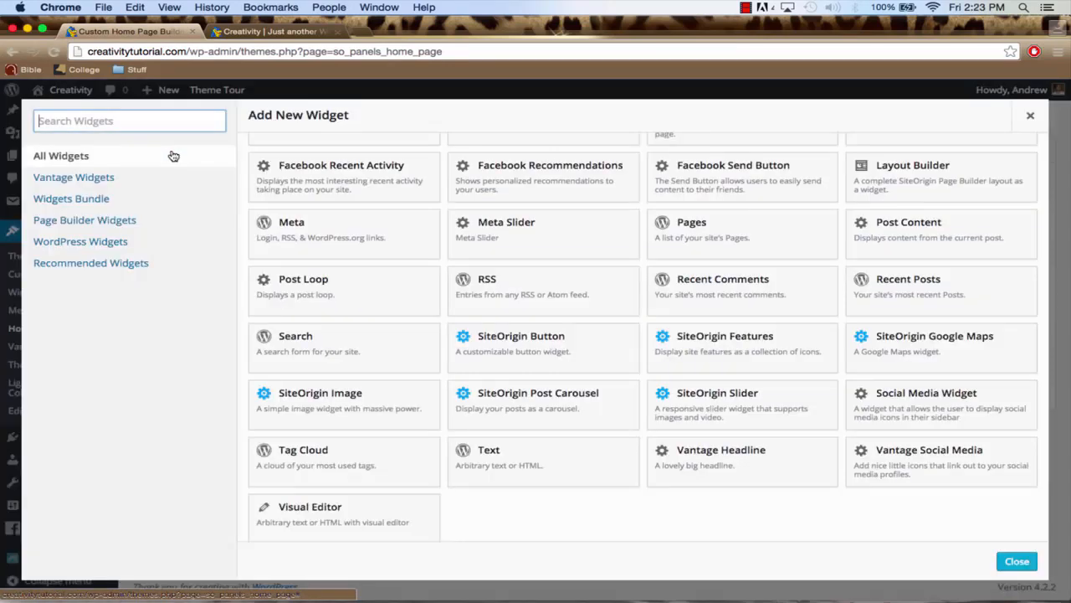
left_click(560, 467)
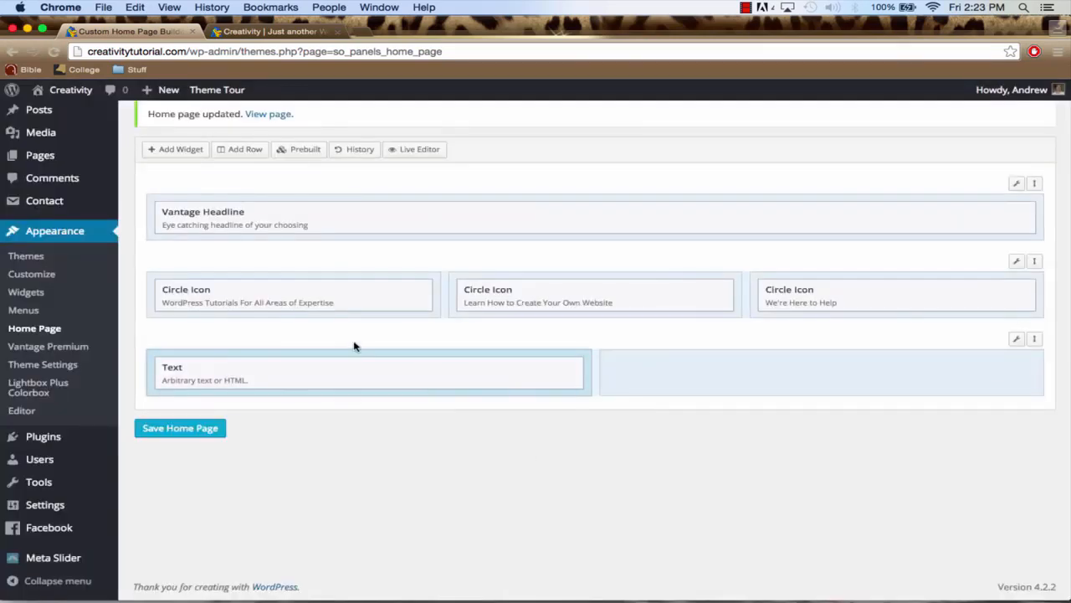
left_click(178, 152)
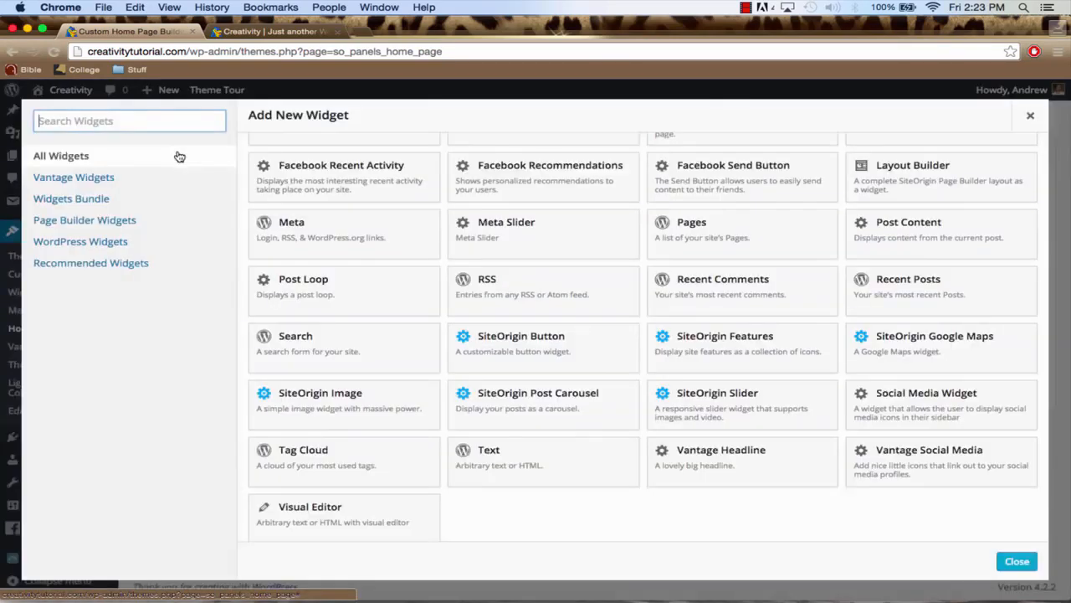
left_click(543, 358)
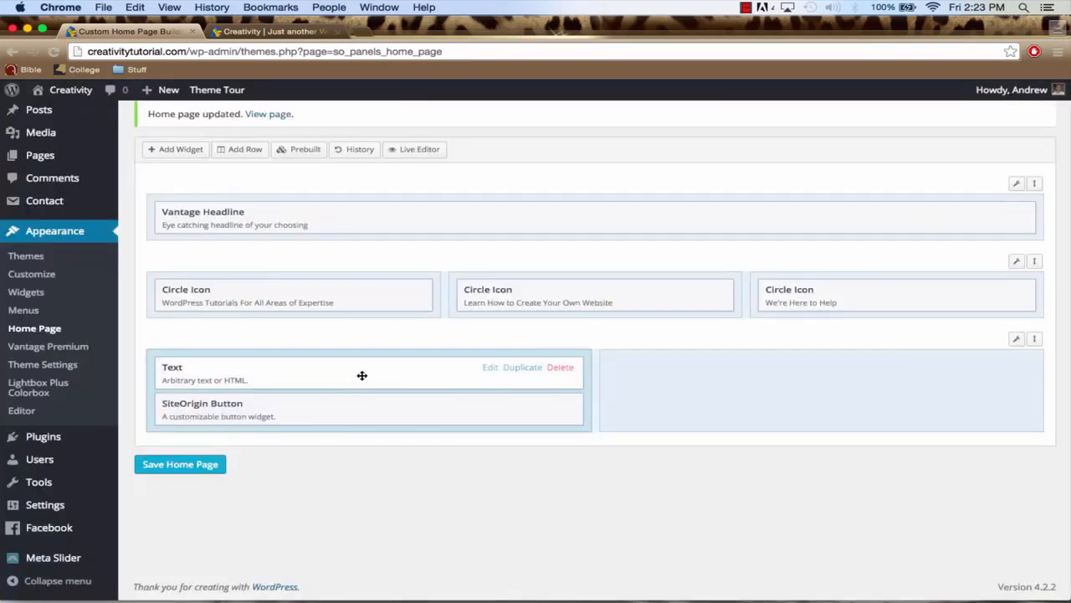
Set the title of the Text widget in the two-column row to "Creativity is key to success"
left_click(489, 368)
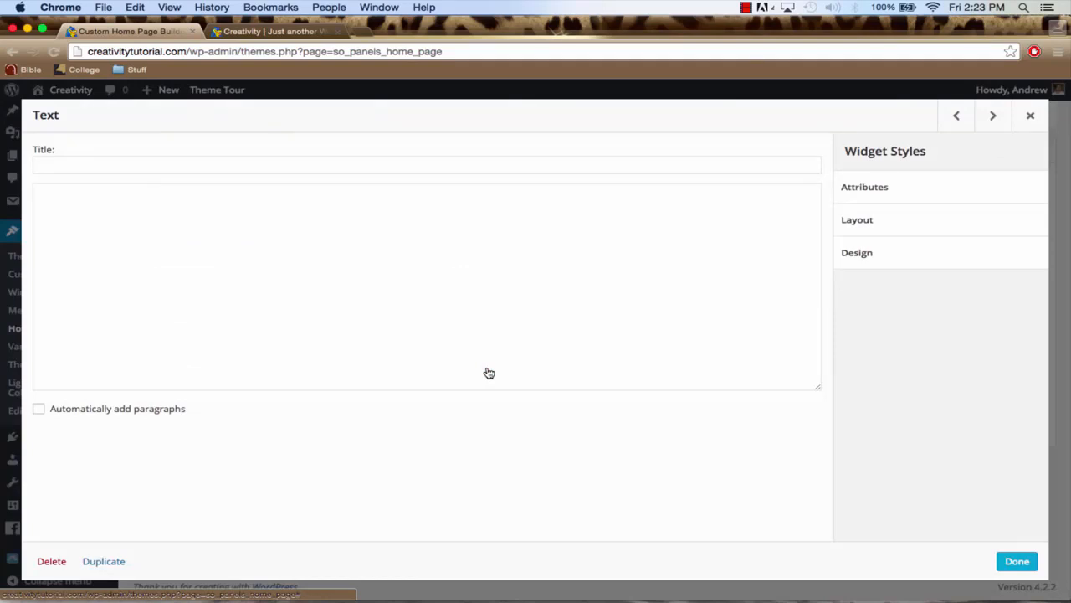
left_click(244, 165)
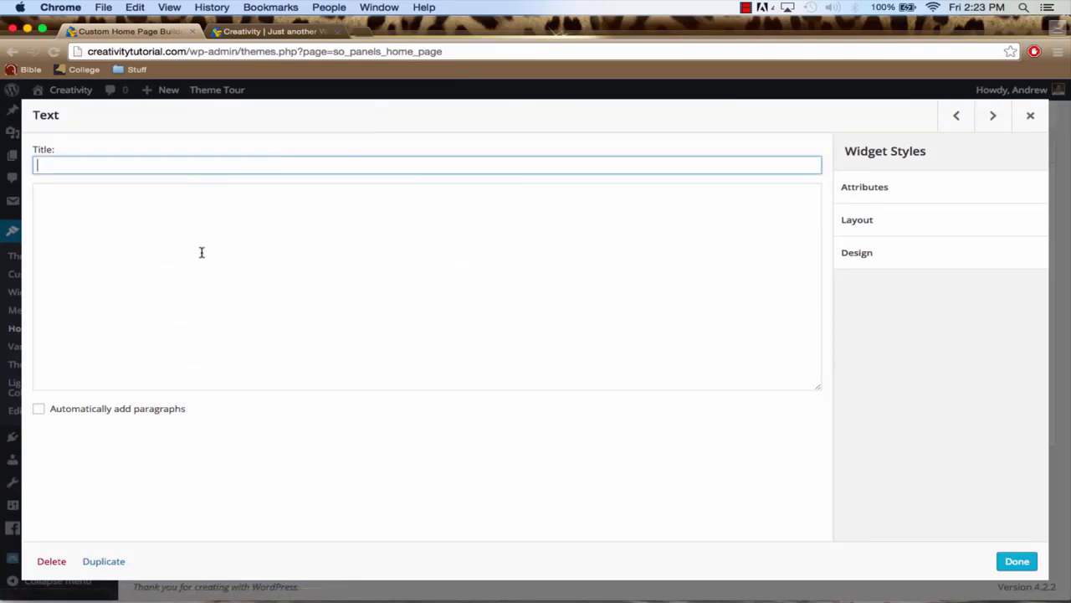
left_click(236, 159)
type("Creativity is key to success")
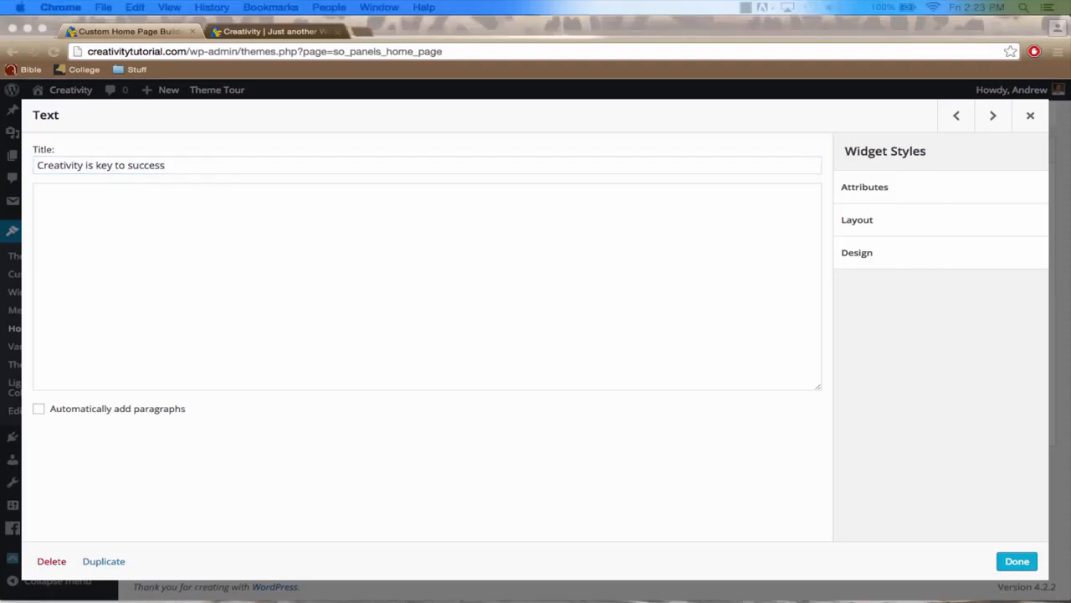
Fill the Text widget with the "You must be shapeless, formless, like water" quote and the "You can place text here" paragraph, and enable automatic paragraphs
left_click(291, 261)
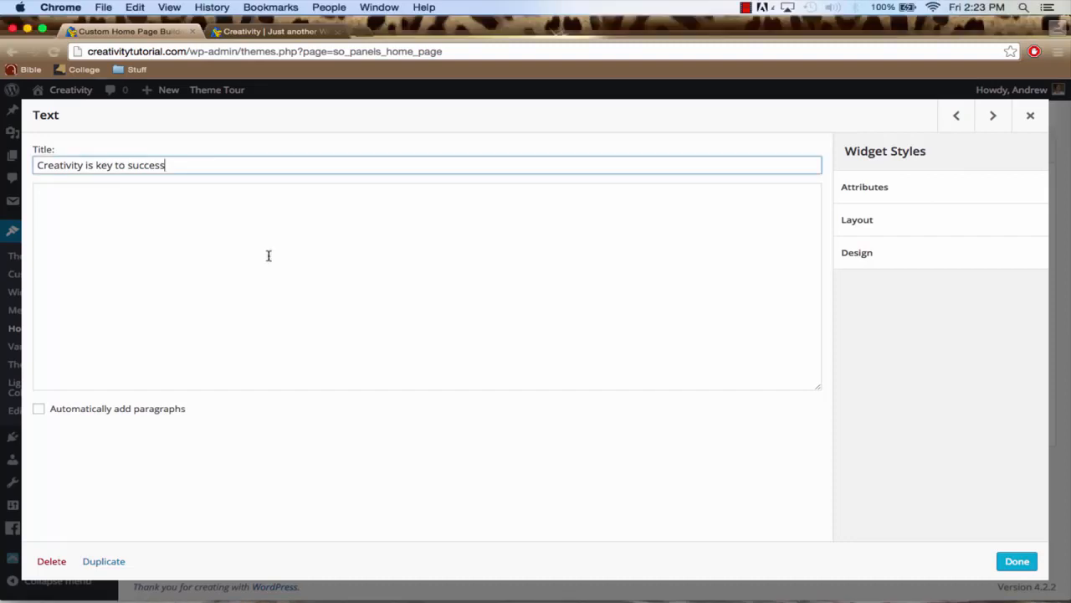
left_click(224, 242)
type("\"You must be shapeless, formless, like water. When you pour water in a cup, it becomes the cup. When you pour water in a bottle, it becomes the bottle. When you pour water in a teapot, it becomes the teapot. Water can drip and it can crash. Become like water my friend.\"  You can place text here of your choosing. It can be as long as you want and about whatever you wish for it to be about. Maybe it'll be about your business, what you guys have to offer, testimonials from previous clients, why you guys are the best at what you do, or just a brief overview about your website in general. It can be whatever you want.")
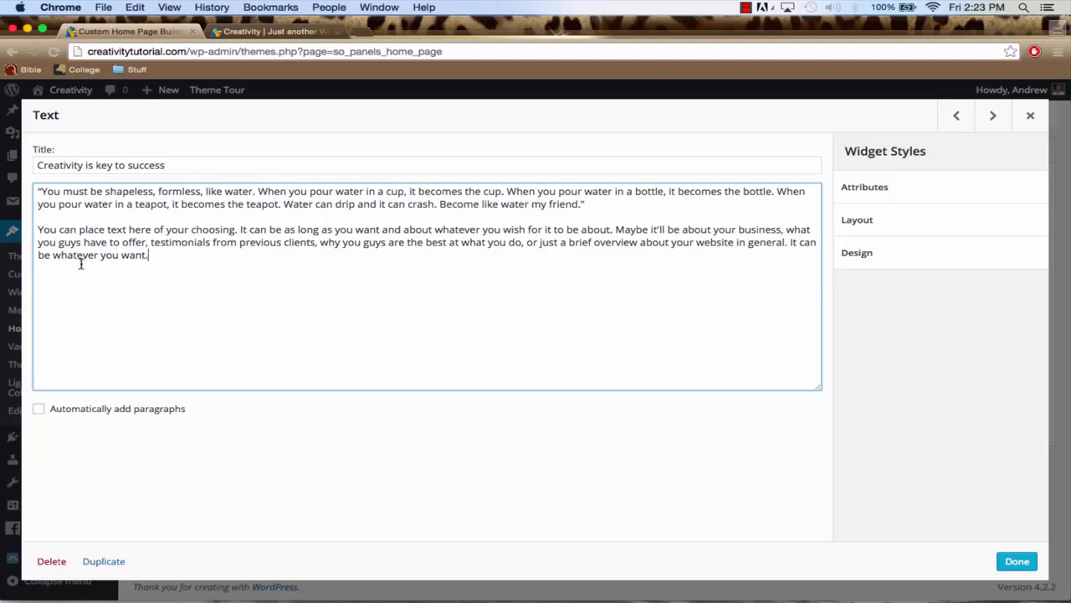
left_click(39, 408)
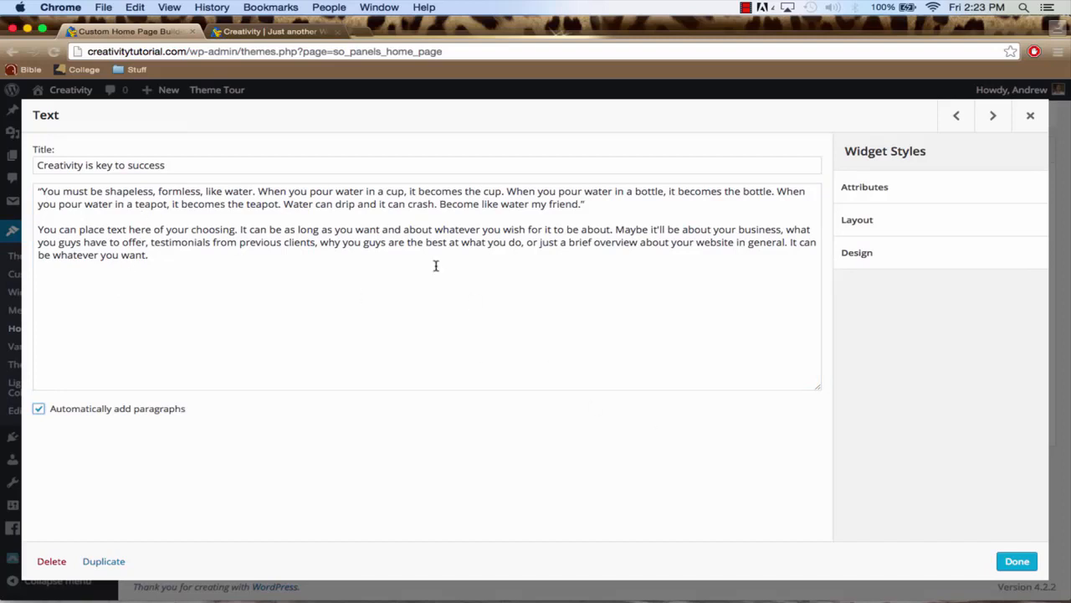
Join the Text widget's two paragraphs and restore the blank line between them
left_click(39, 235)
key("BackSpace")
key("BackSpace")
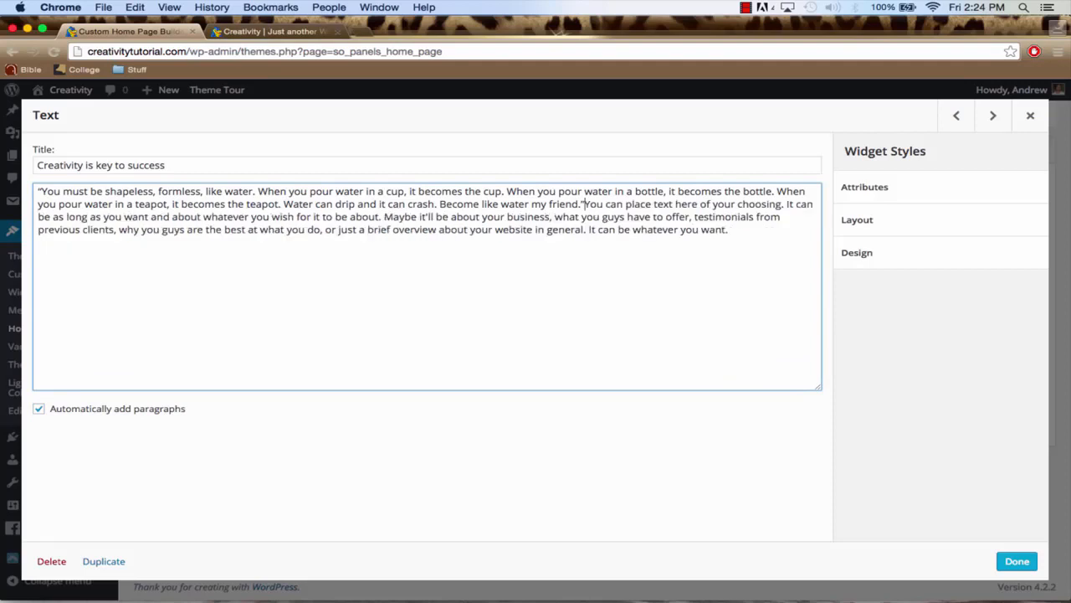
key("BackSpace")
key("Return")
key("Return")
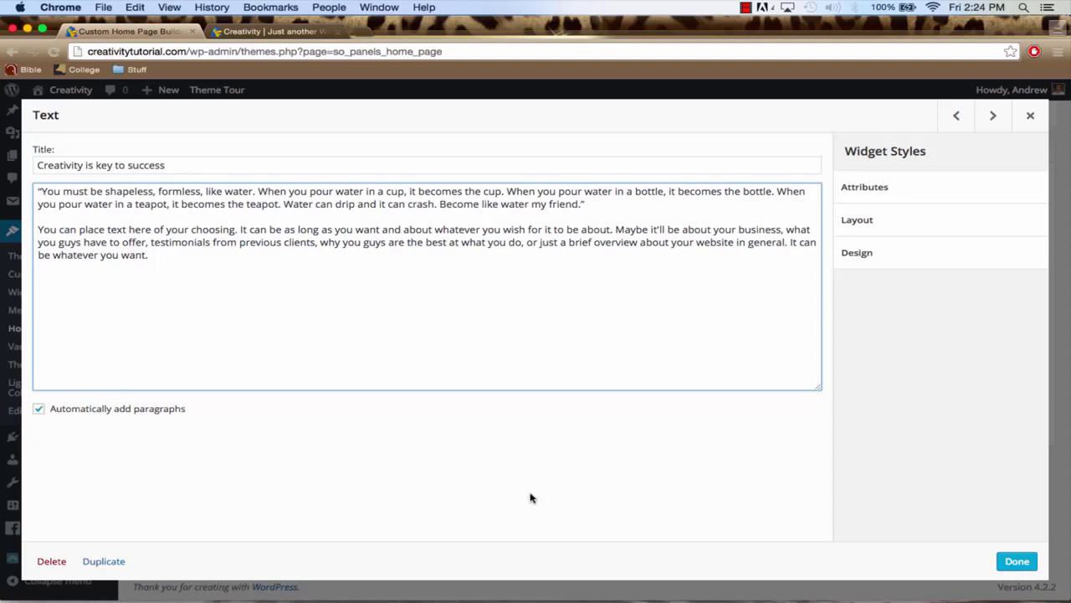
Finish the Text widget and give the SiteOrigin Button widget the button text "Learn More About Us" and destination URL "/services/"
left_click(1015, 564)
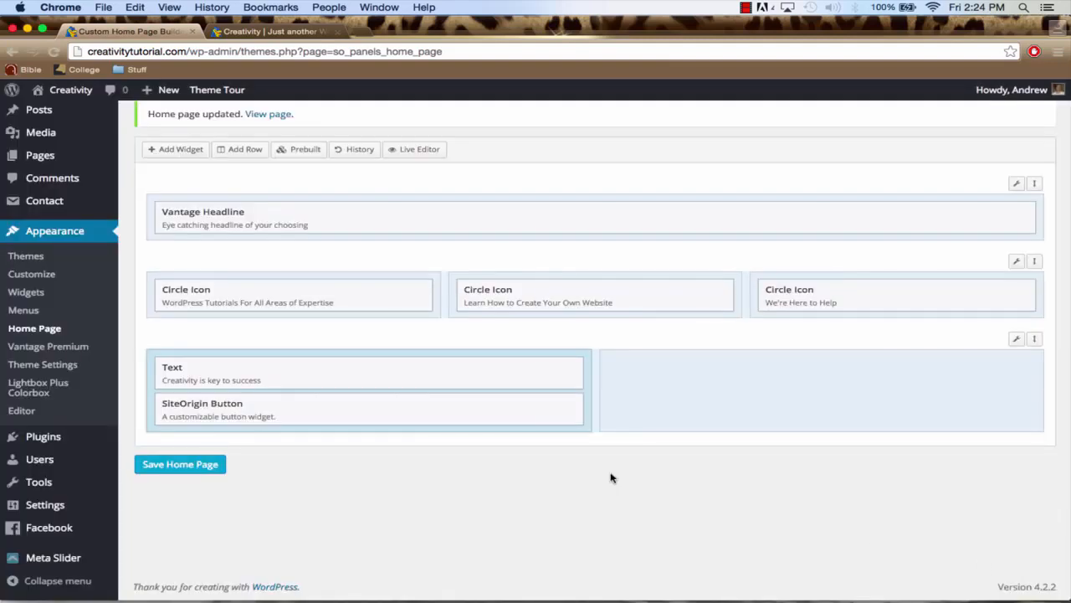
mouse_move(505, 421)
left_click(491, 405)
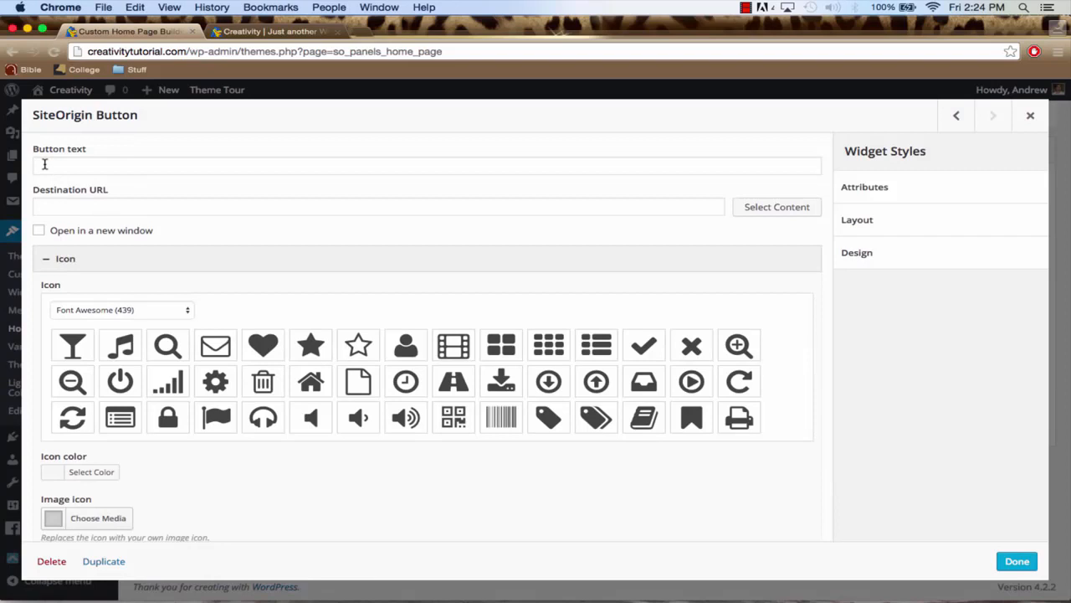
left_click(44, 164)
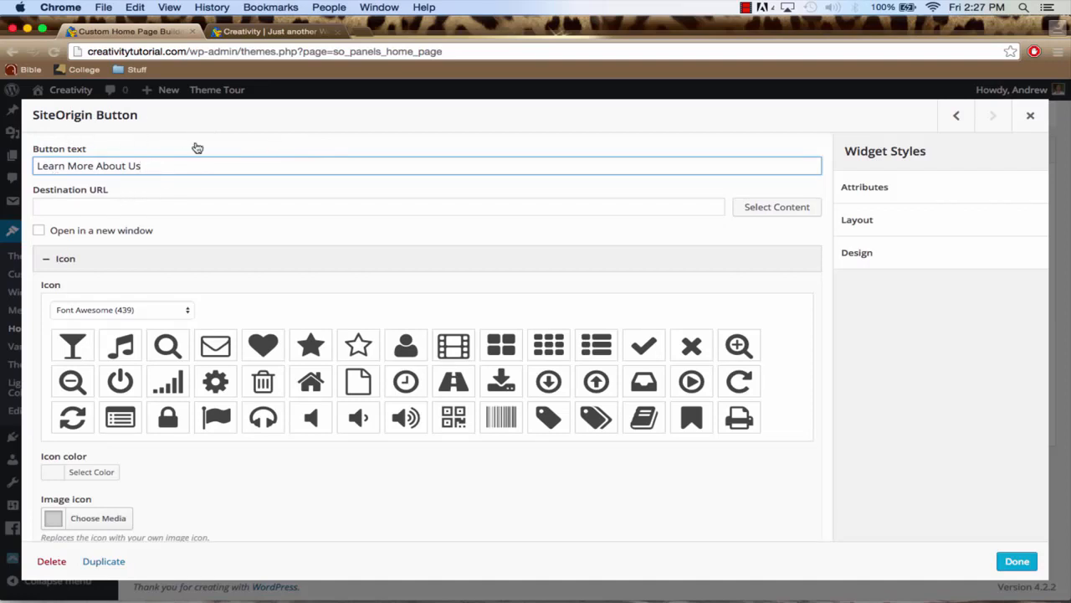
left_click(124, 206)
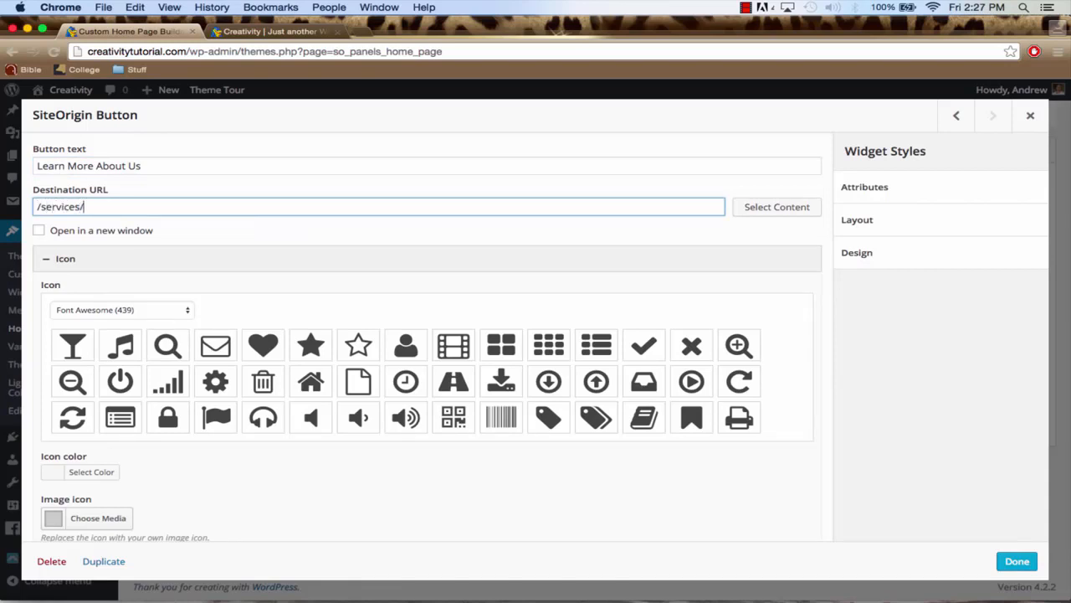
Choose the Font Awesome circled right-arrow icon for the SiteOrigin Button
scroll(311, 350, "down", 2)
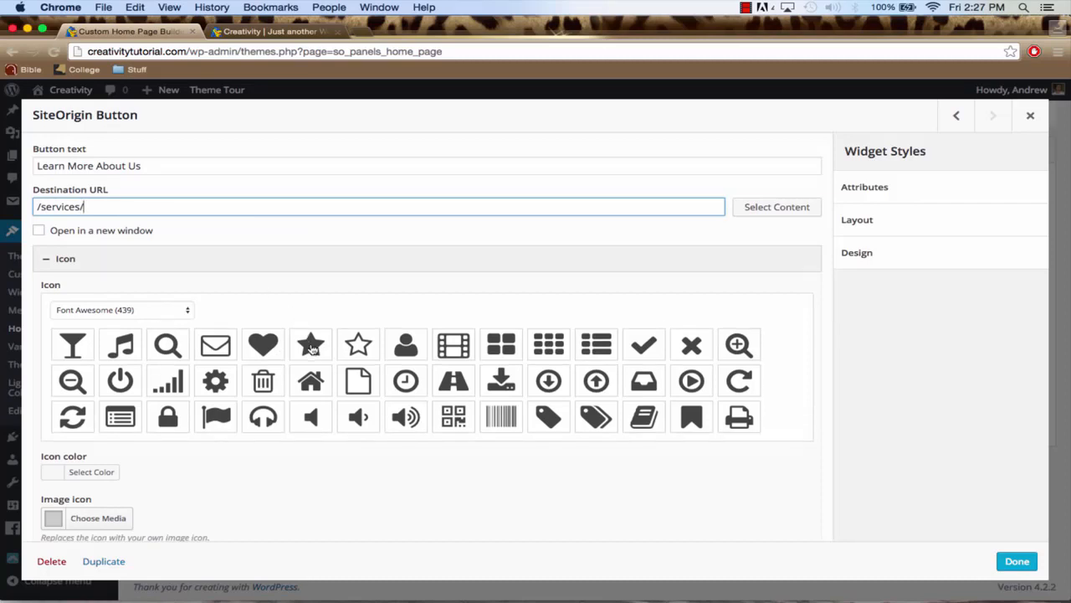
scroll(311, 350, "down", 3)
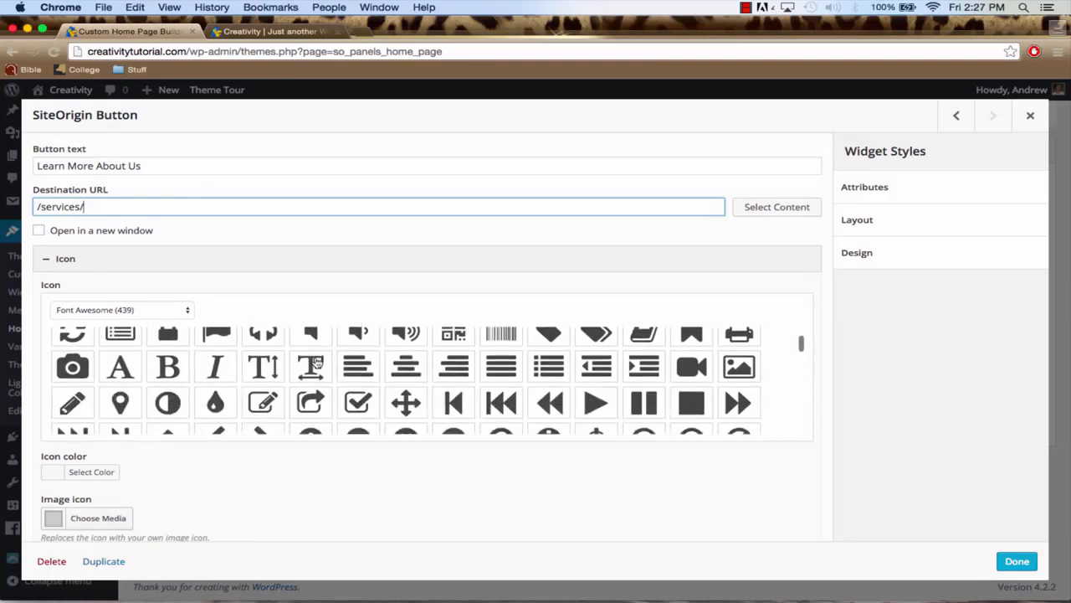
scroll(312, 360, "down", 4)
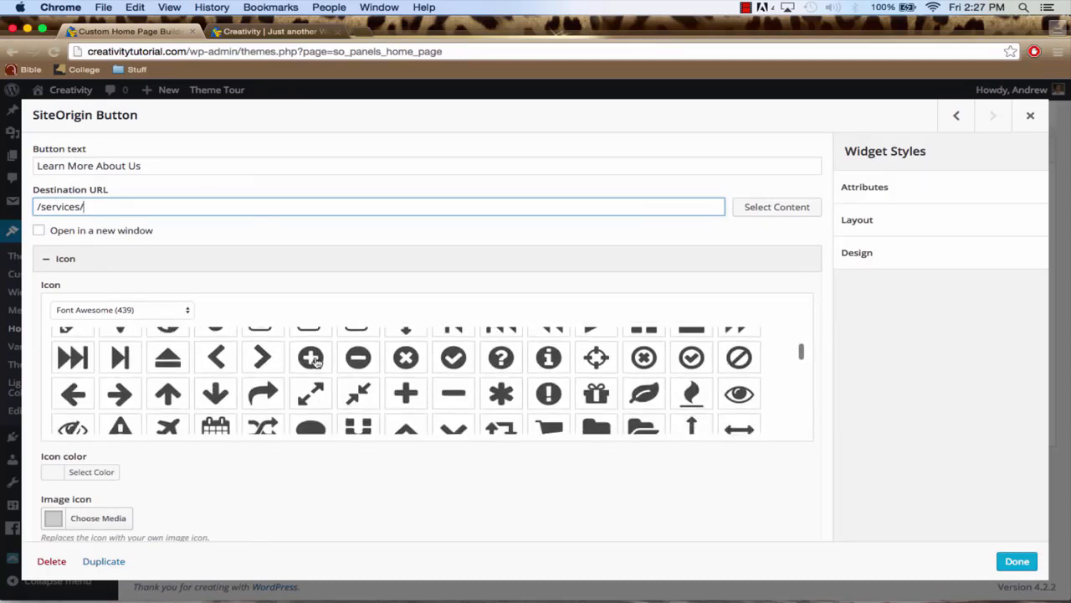
scroll(313, 360, "down", 6)
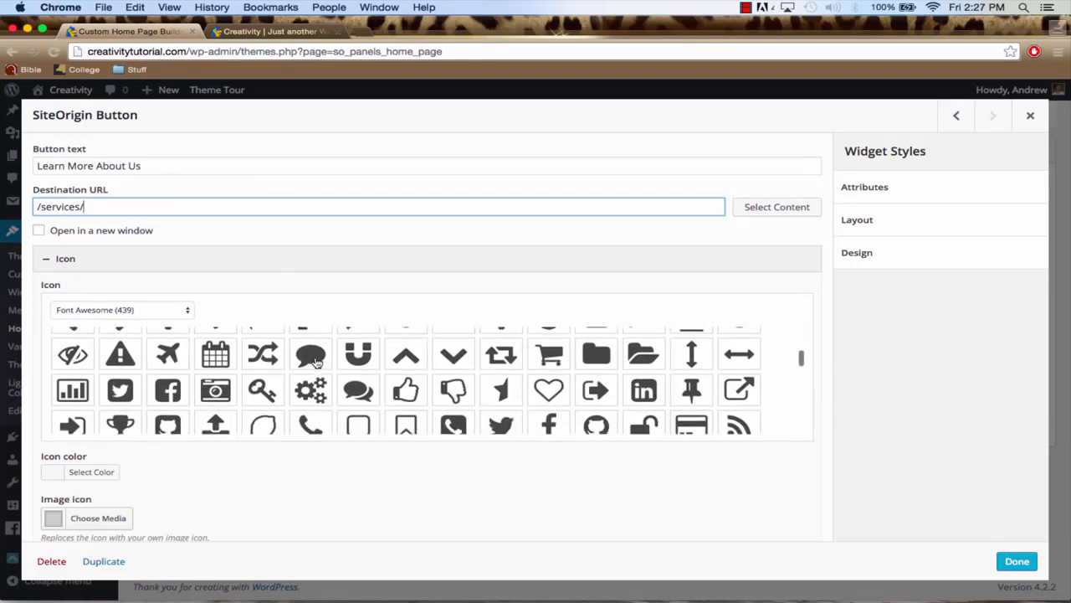
scroll(316, 360, "down", 5)
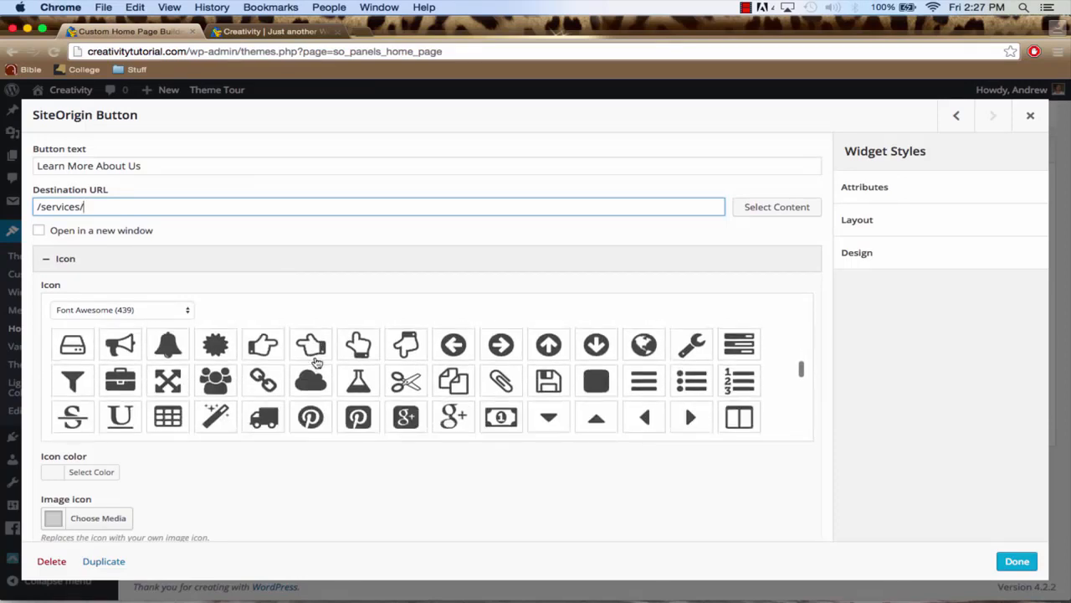
scroll(316, 361, "down", 10)
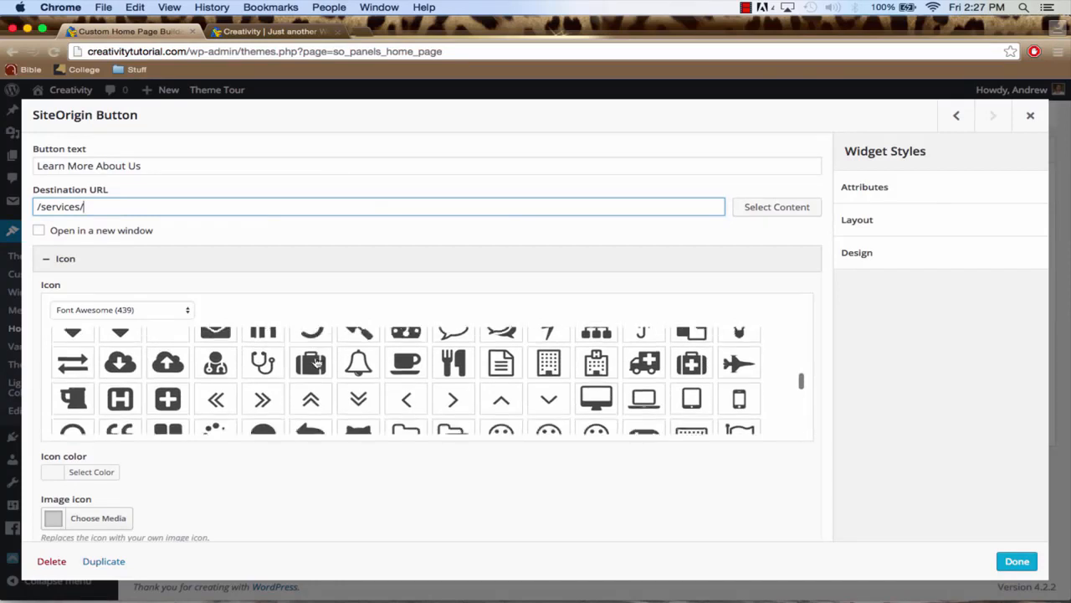
scroll(316, 360, "down", 8)
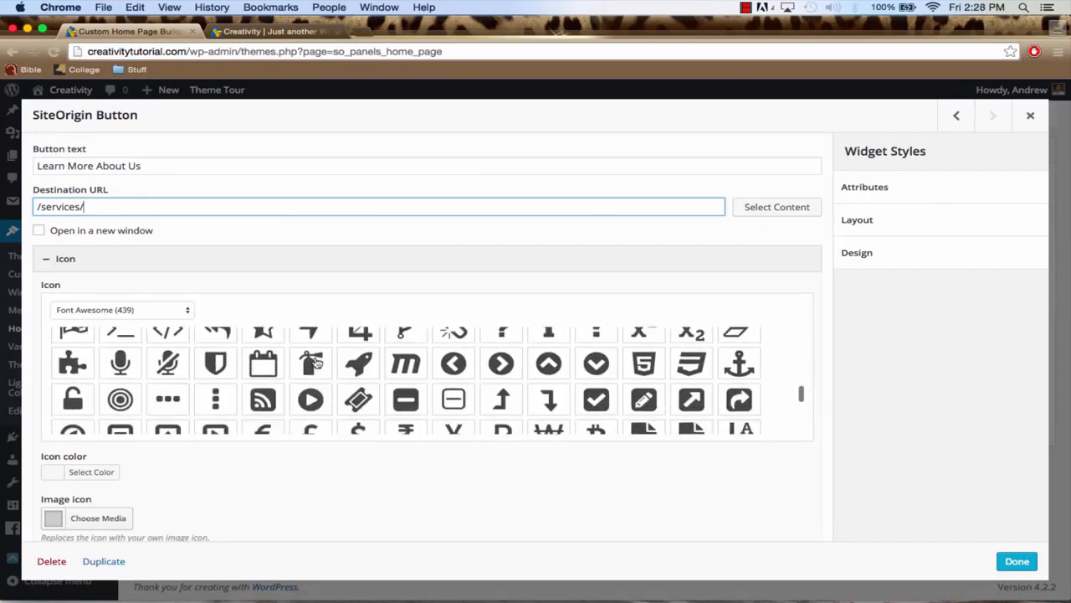
scroll(317, 359, "down", 1)
scroll(316, 361, "down", 2)
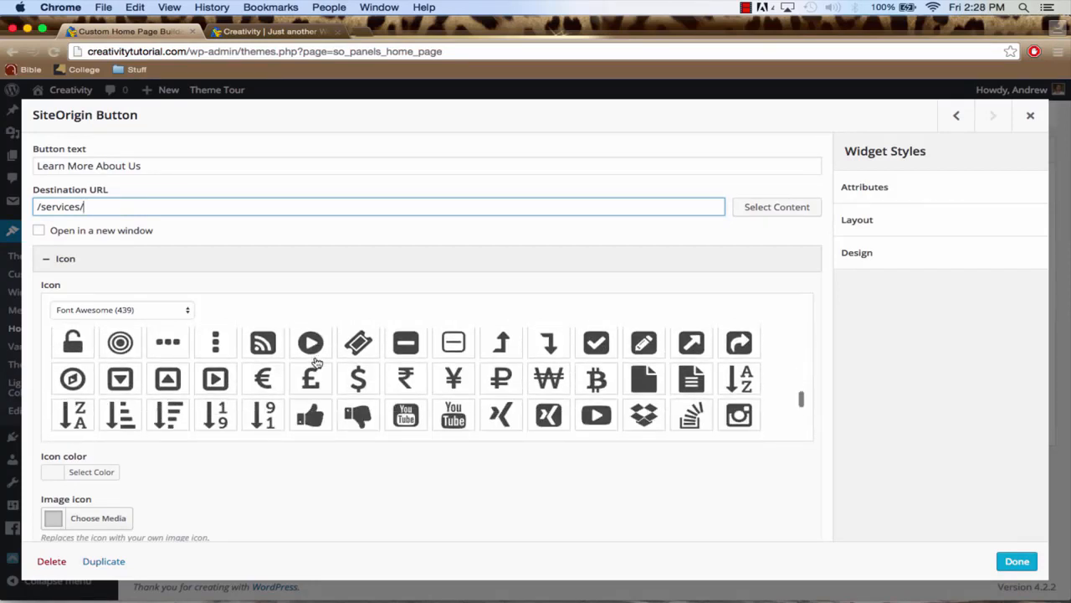
scroll(317, 361, "down", 5)
scroll(314, 360, "down", 3)
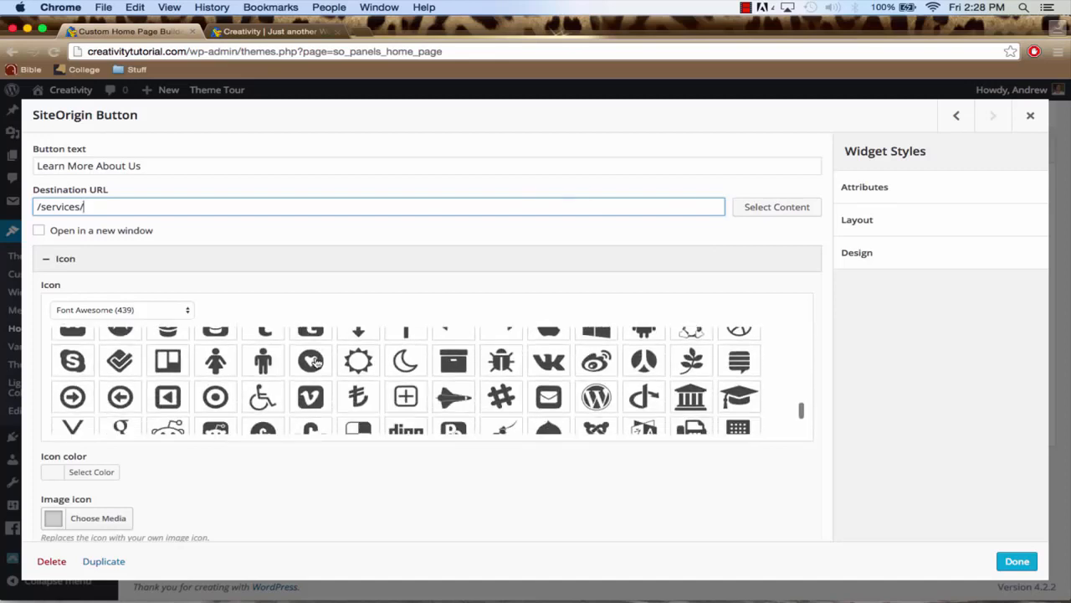
left_click(73, 387)
Set the SiteOrigin Button's icon color to black
scroll(338, 505, "down", 4)
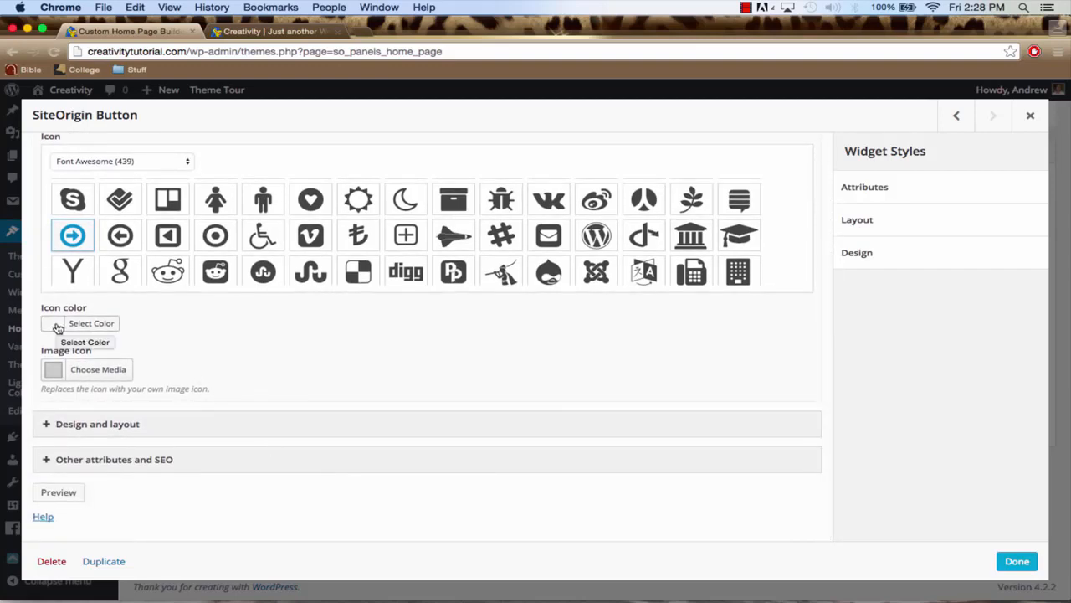
left_click(58, 328)
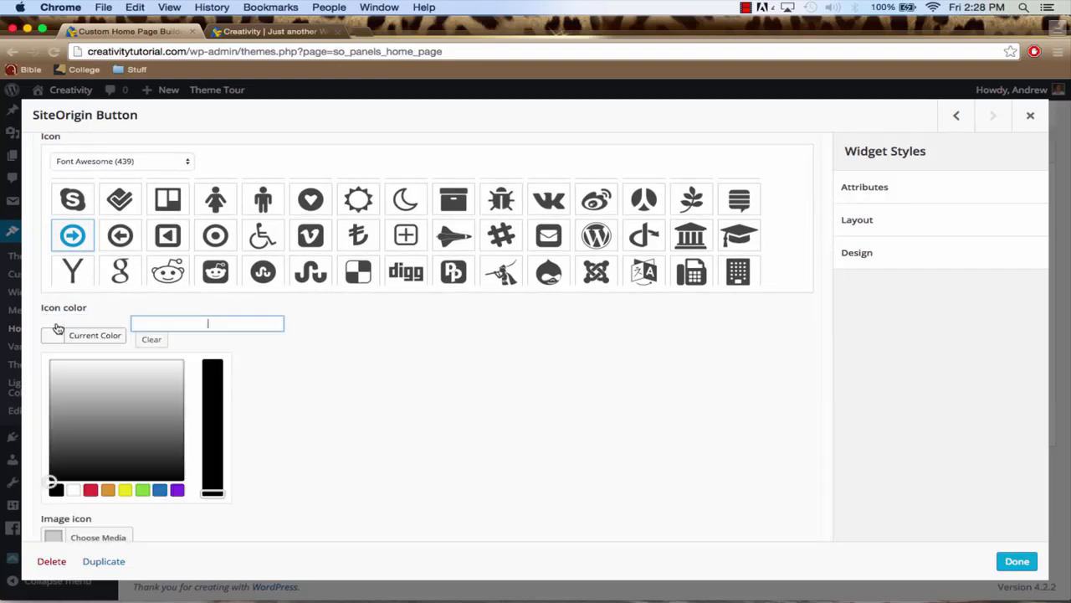
left_click(55, 490)
left_click(311, 407)
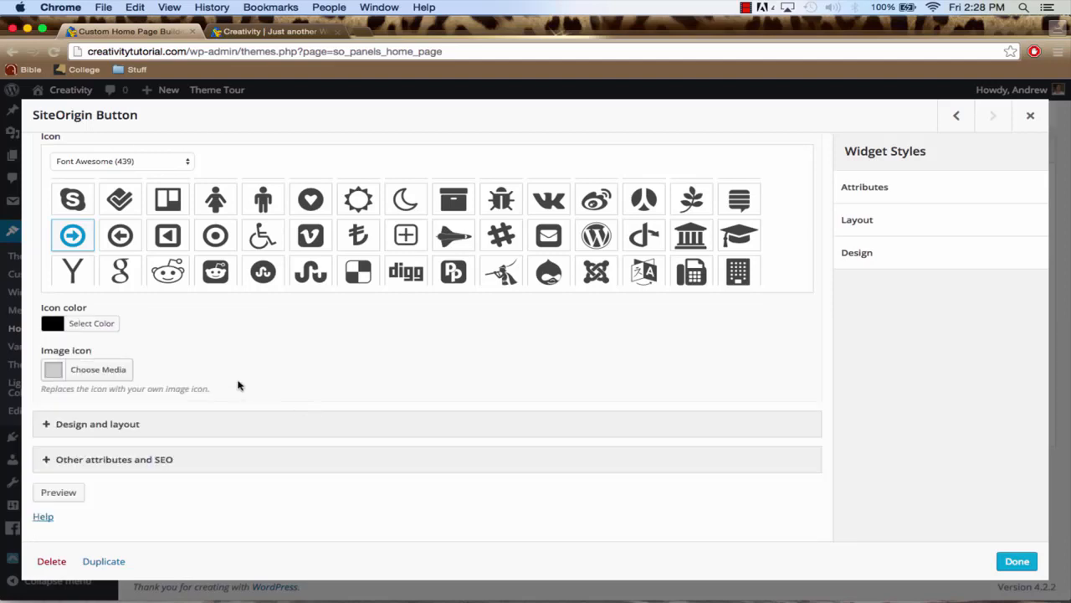
In the button's design and layout settings, set the alignment to Center and the button theme to Flat
left_click(178, 432)
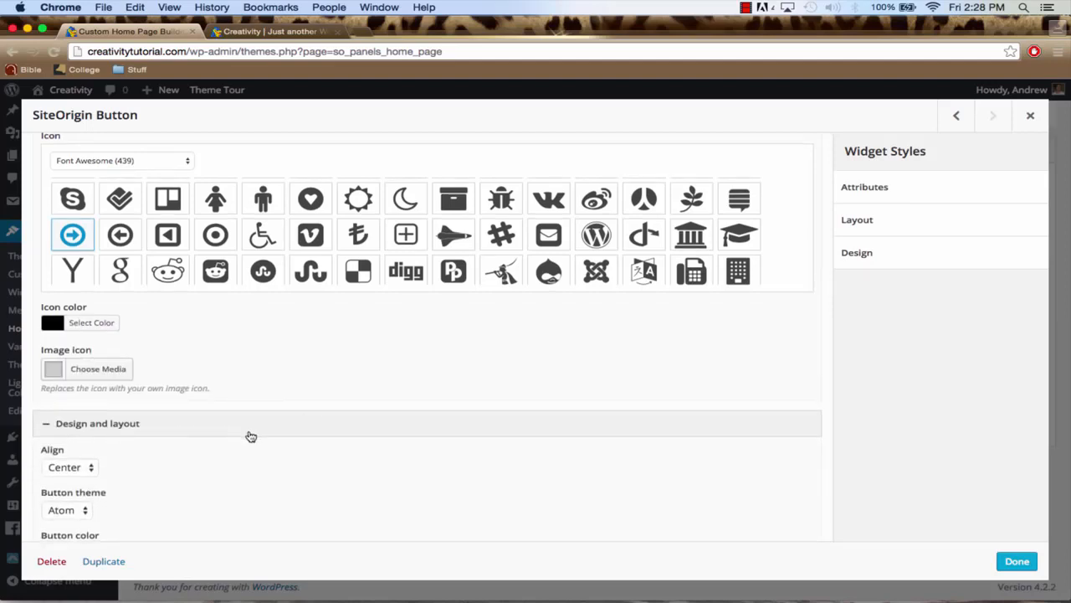
scroll(249, 435, "down", 5)
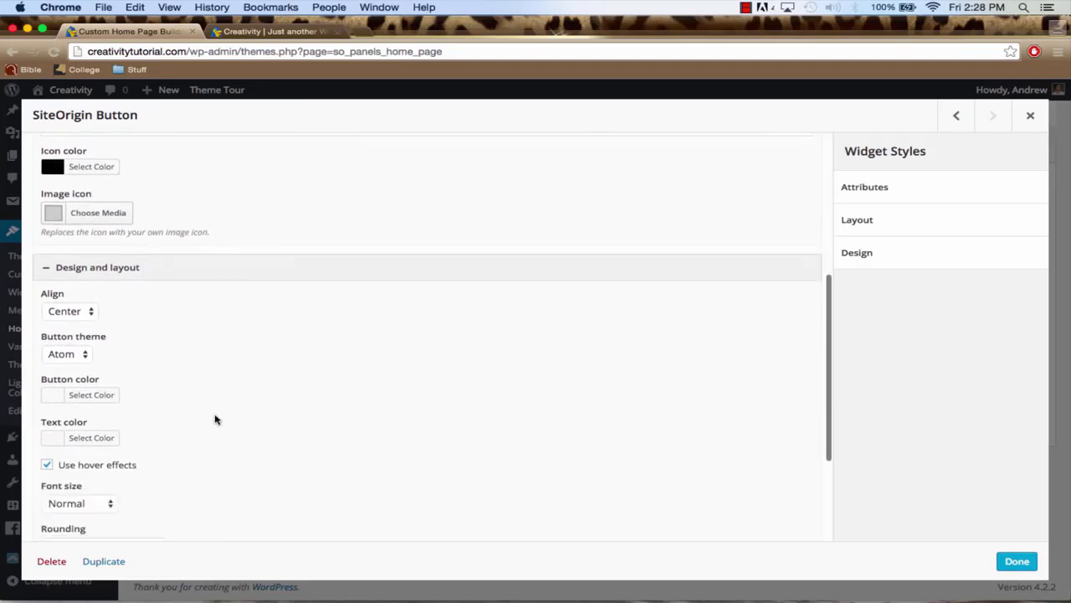
left_click(77, 308)
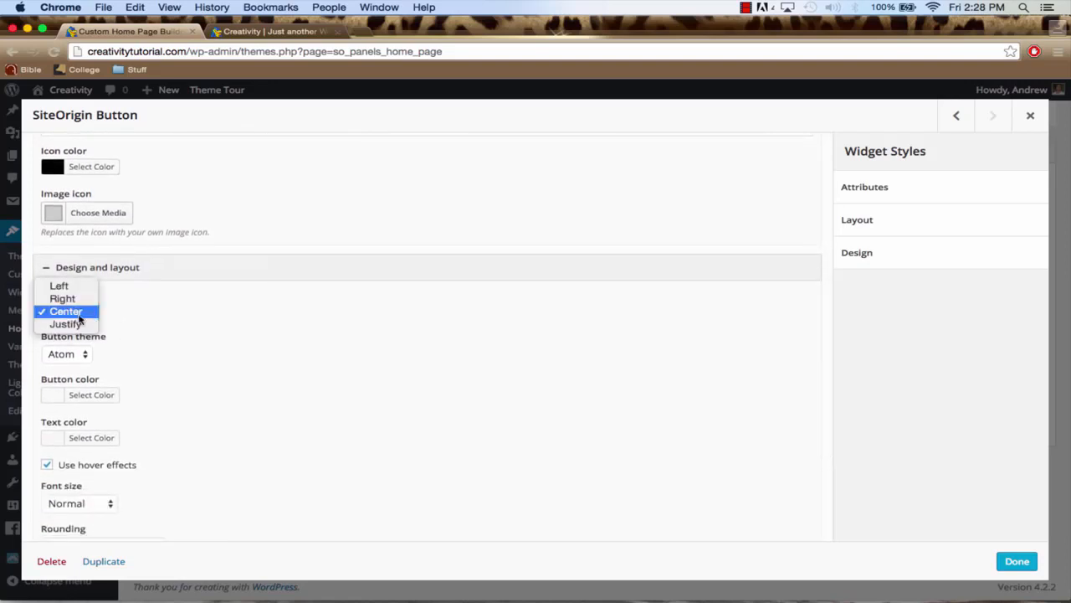
left_click(80, 313)
scroll(180, 350, "down", 1)
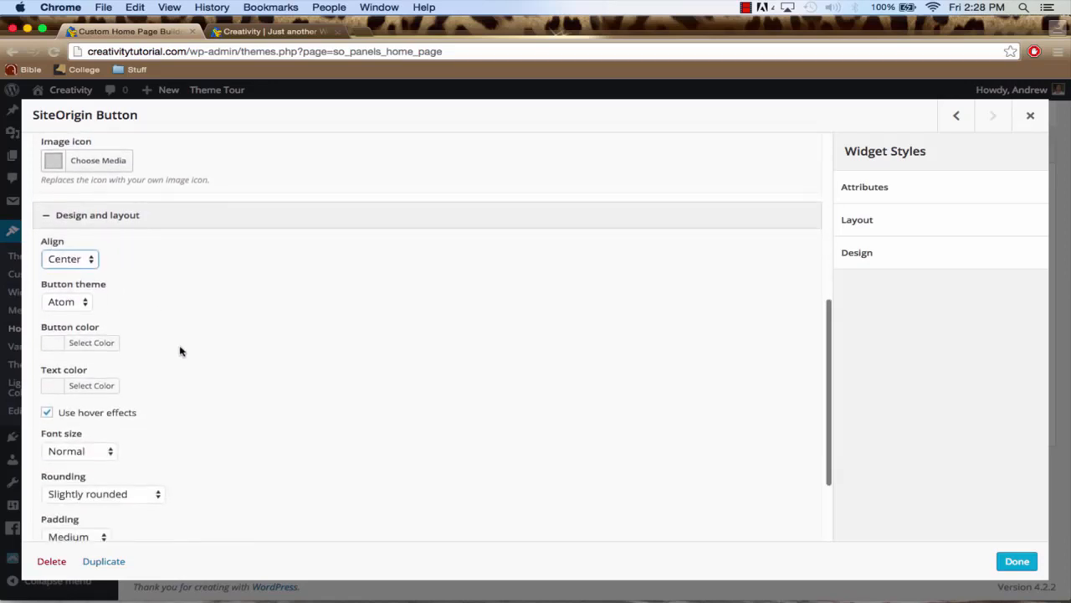
left_click(76, 305)
left_click(148, 302)
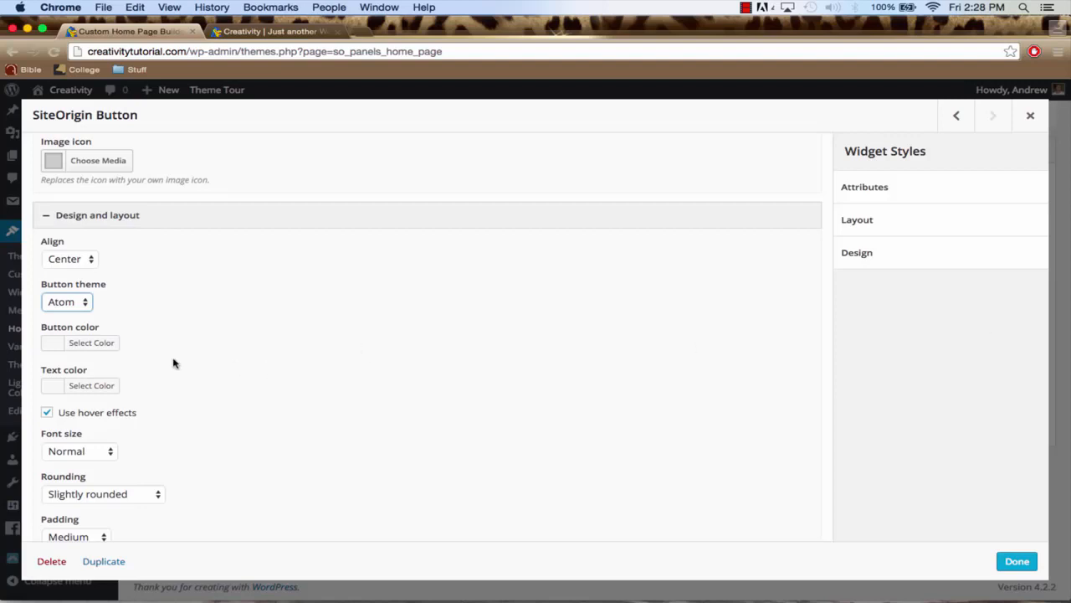
left_click(74, 303)
left_click(60, 314)
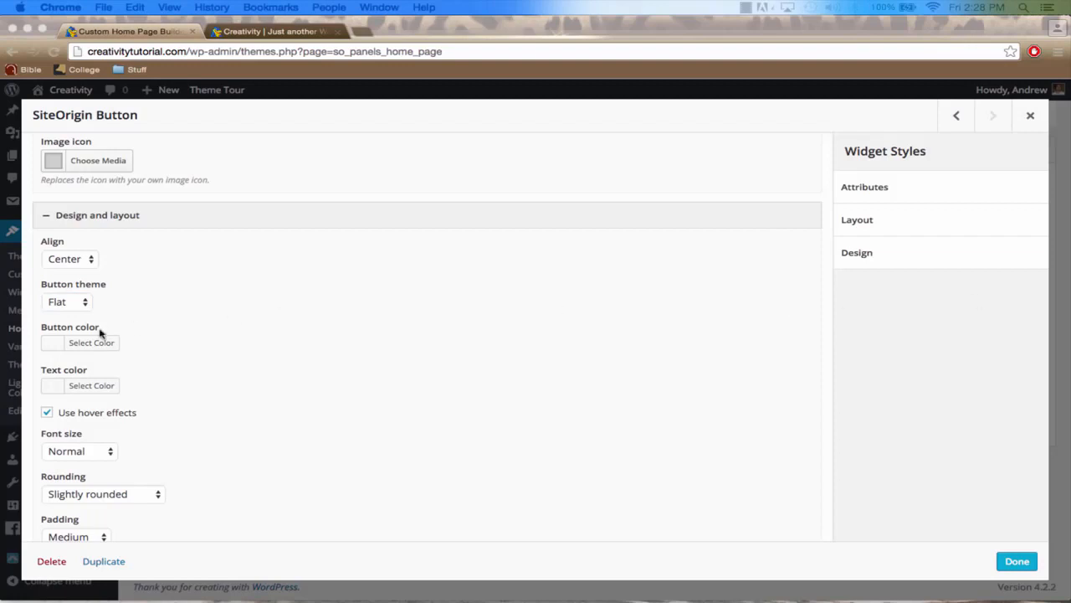
Set the SiteOrigin Button's button color to #00bbff
left_click(56, 345)
left_click(53, 344)
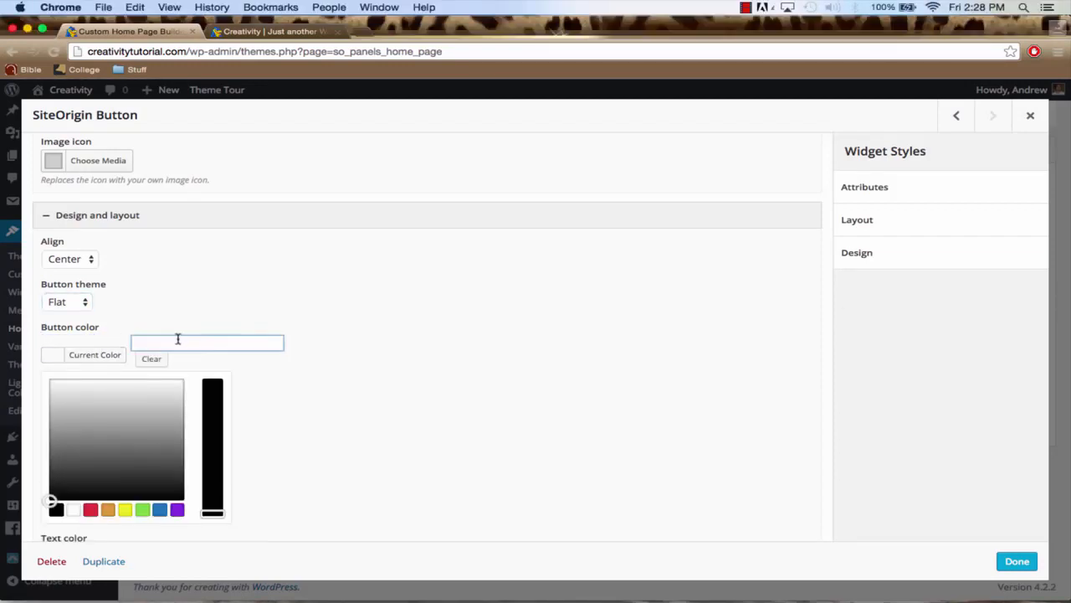
left_click(176, 337)
type("#00bbff")
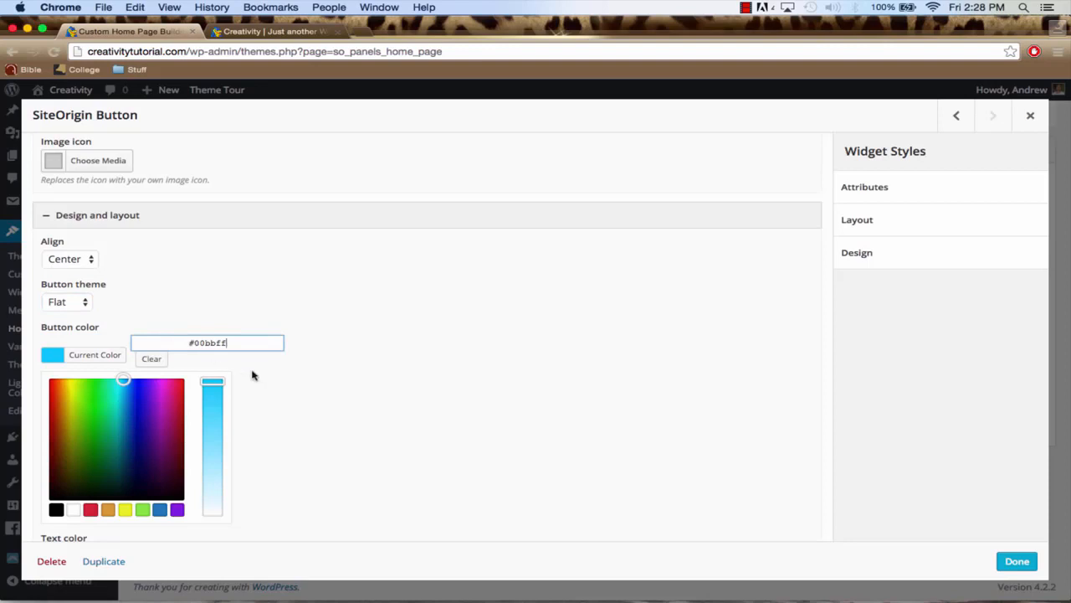
left_click(296, 402)
Set the SiteOrigin Button's text color to black
scroll(297, 404, "down", 1)
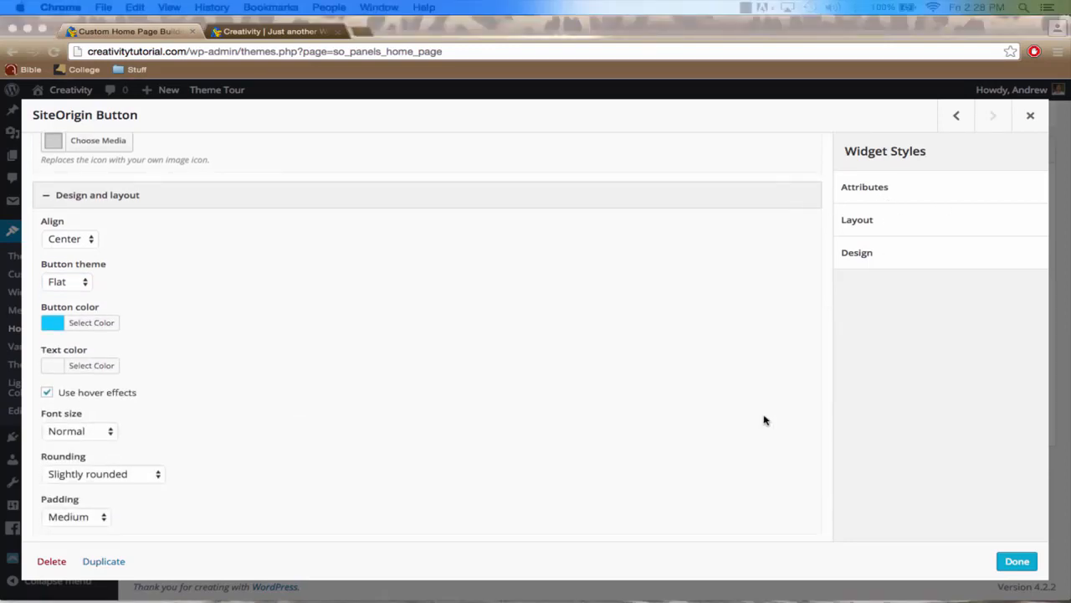
left_click(56, 369)
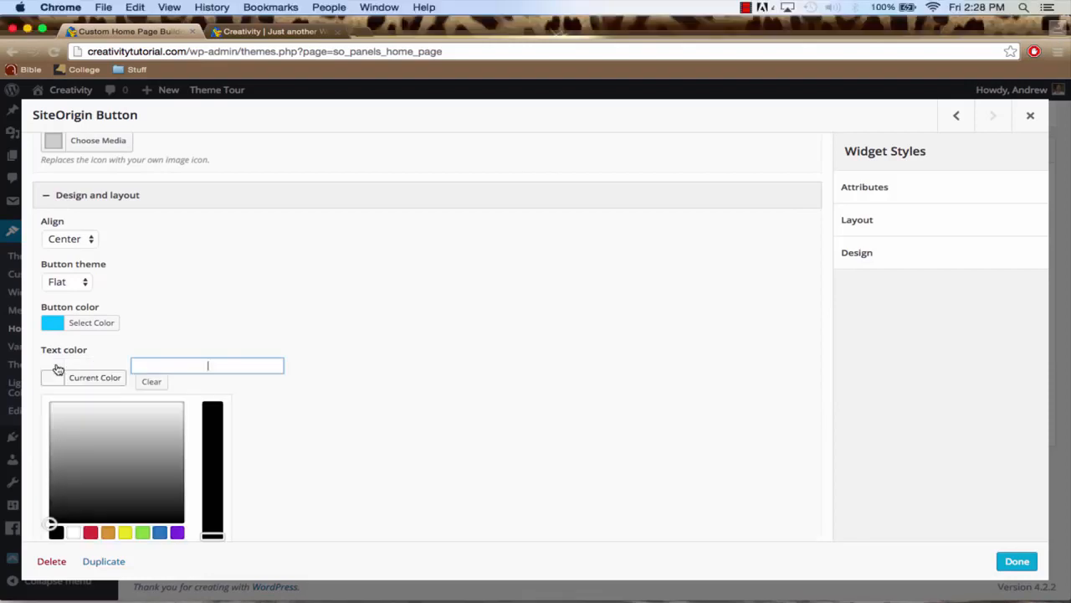
left_click(314, 482)
scroll(245, 436, "down", 2)
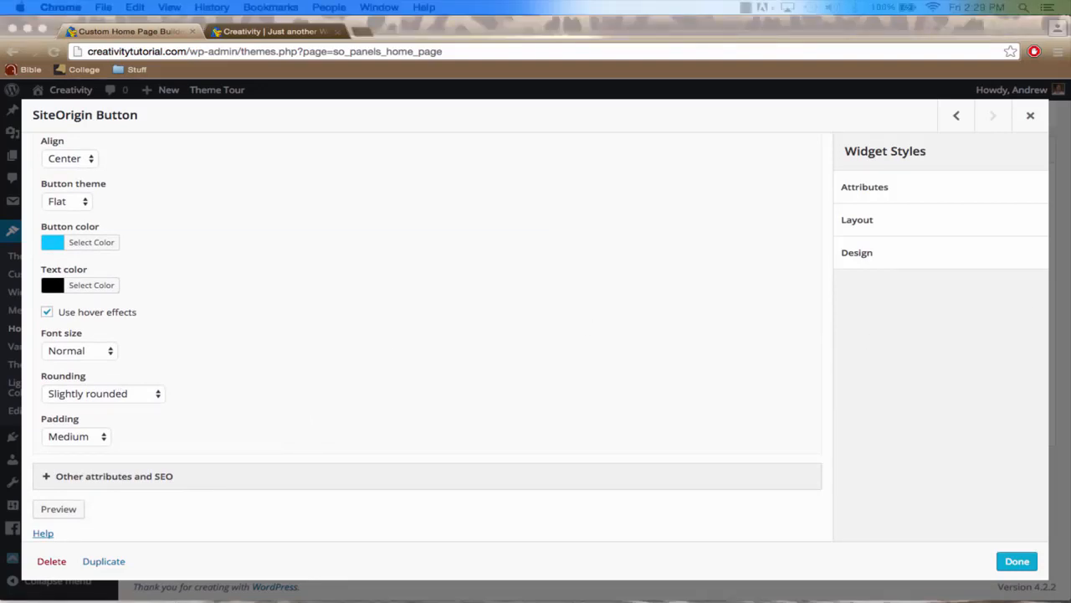
Set the SiteOrigin Button's rounding to Very rounded and save the home page with the finished button
left_click(118, 393)
left_click(125, 407)
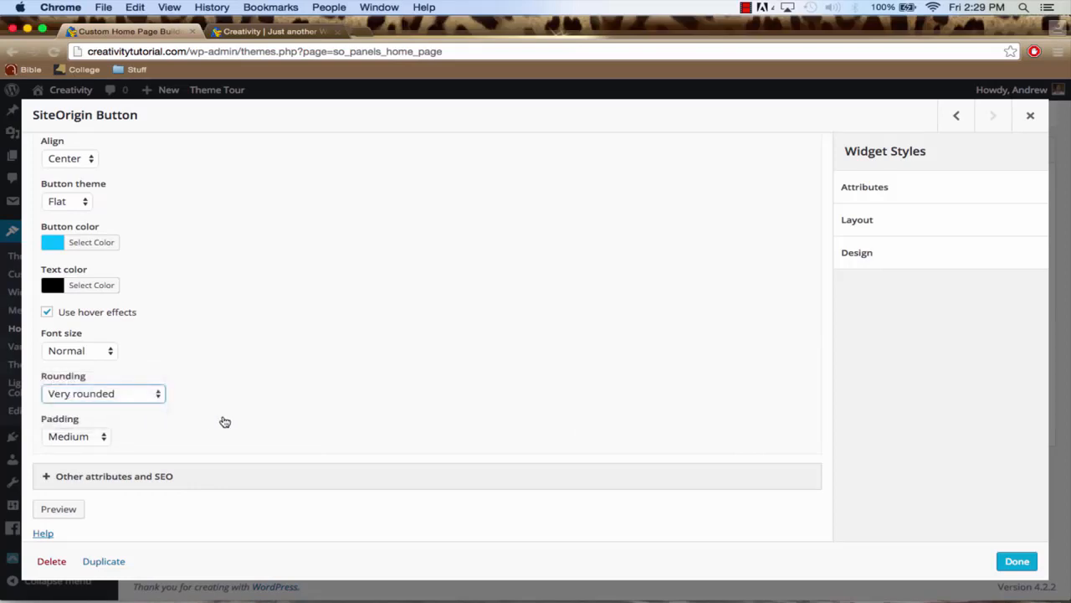
scroll(289, 360, "up", 4)
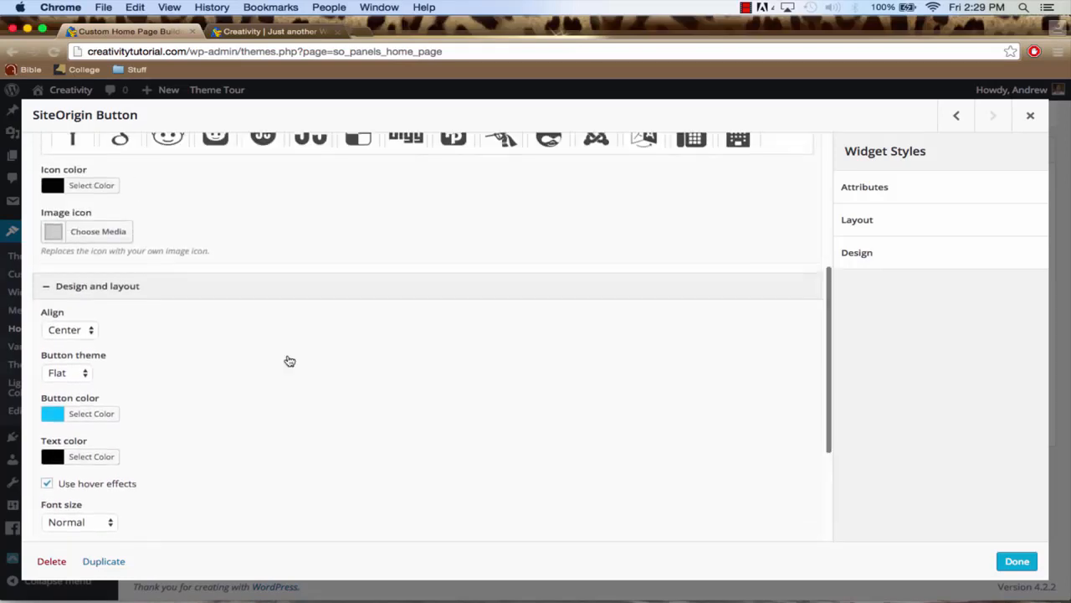
scroll(289, 360, "up", 6)
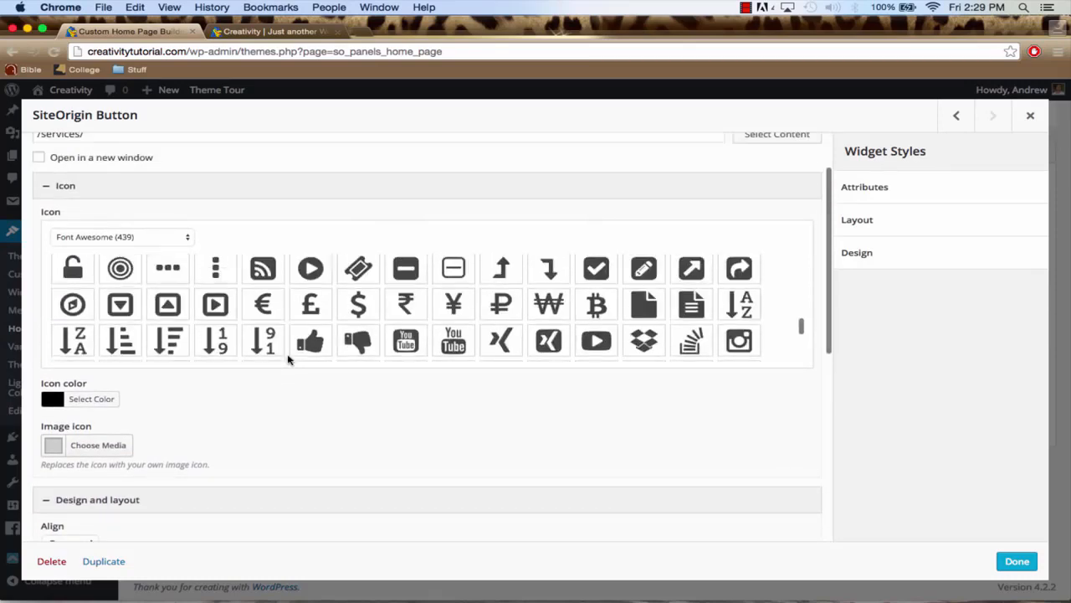
scroll(289, 360, "up", 10)
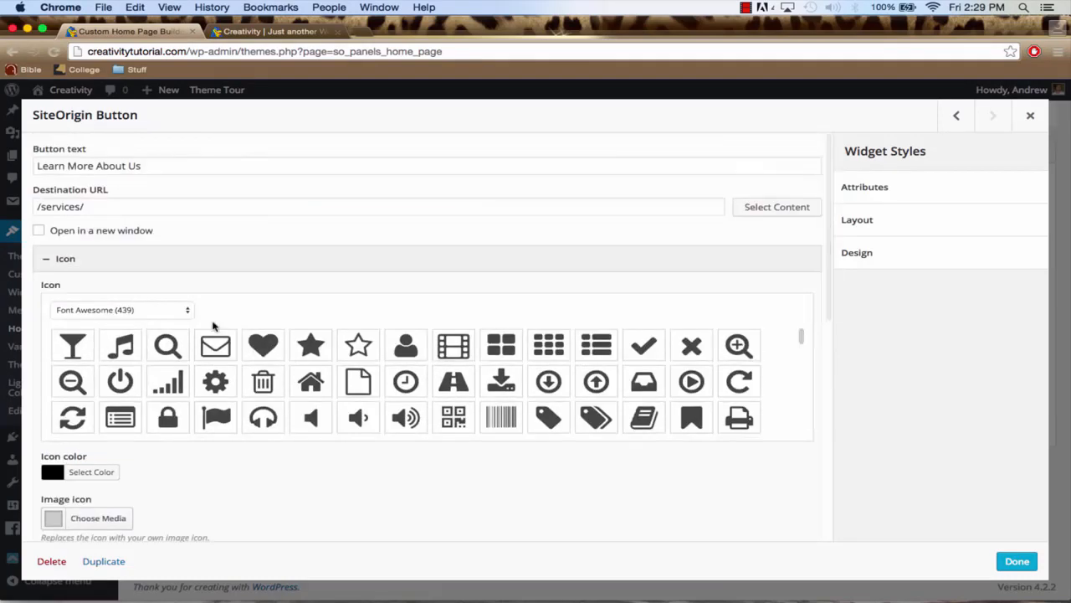
left_click(51, 206)
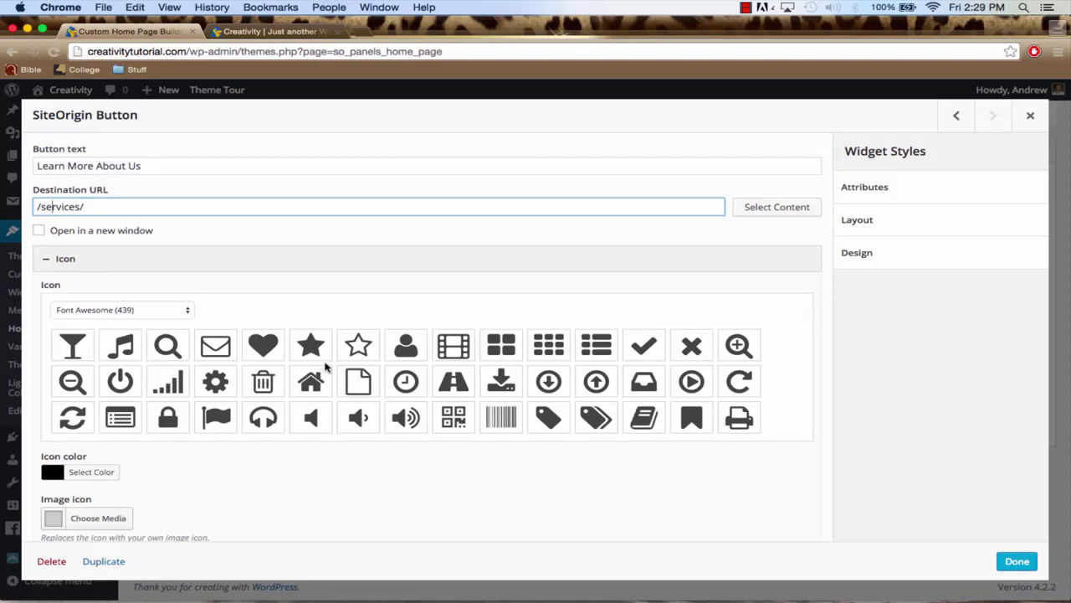
left_click(1014, 560)
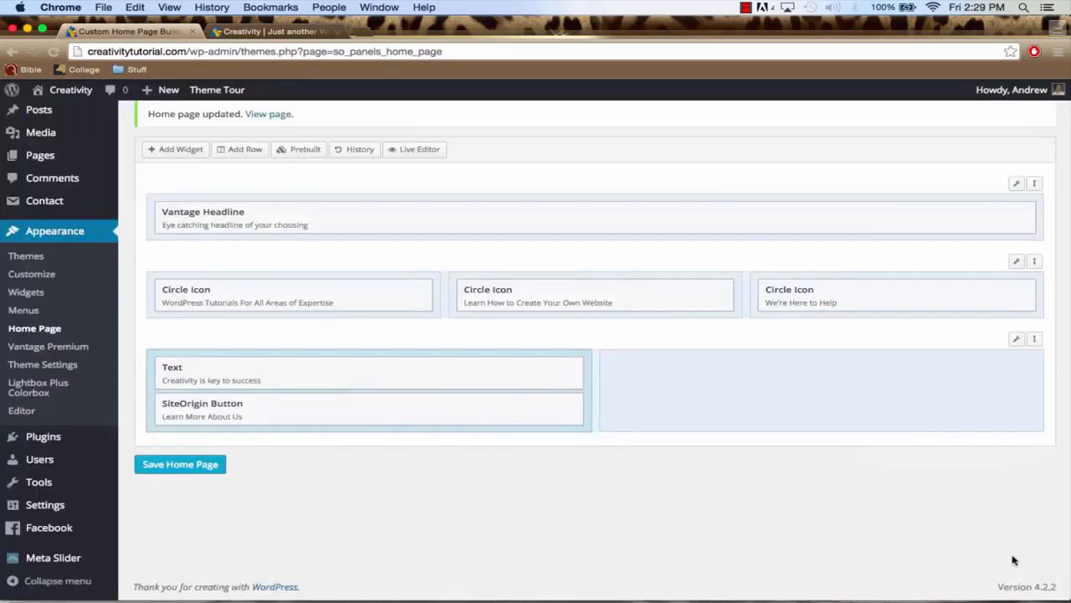
left_click(206, 466)
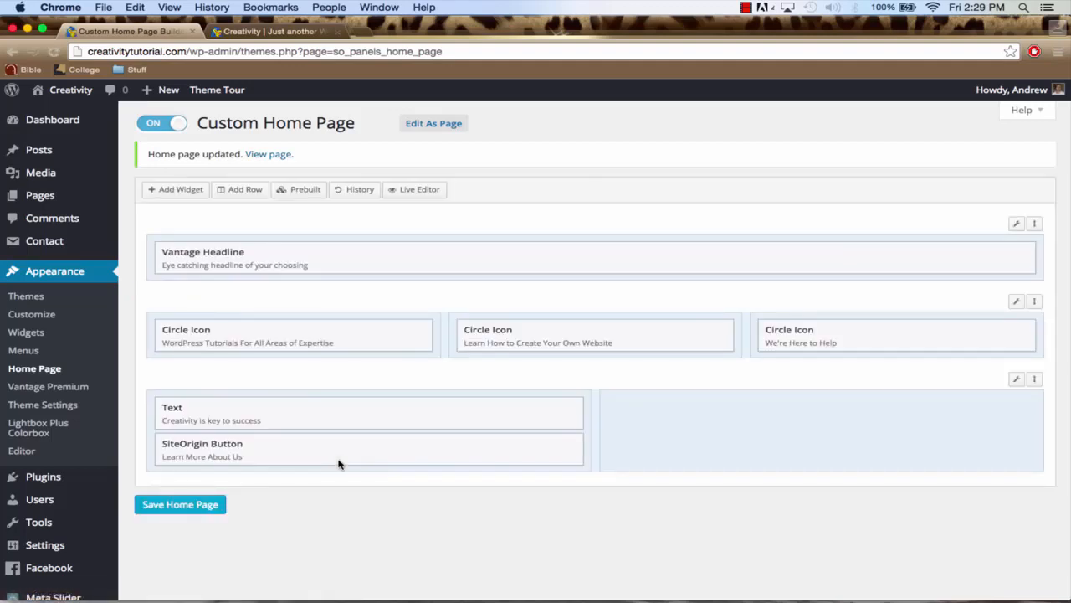
Switch to the live Creativity site and reload its home page
left_click(257, 33)
scroll(327, 270, "down", 5)
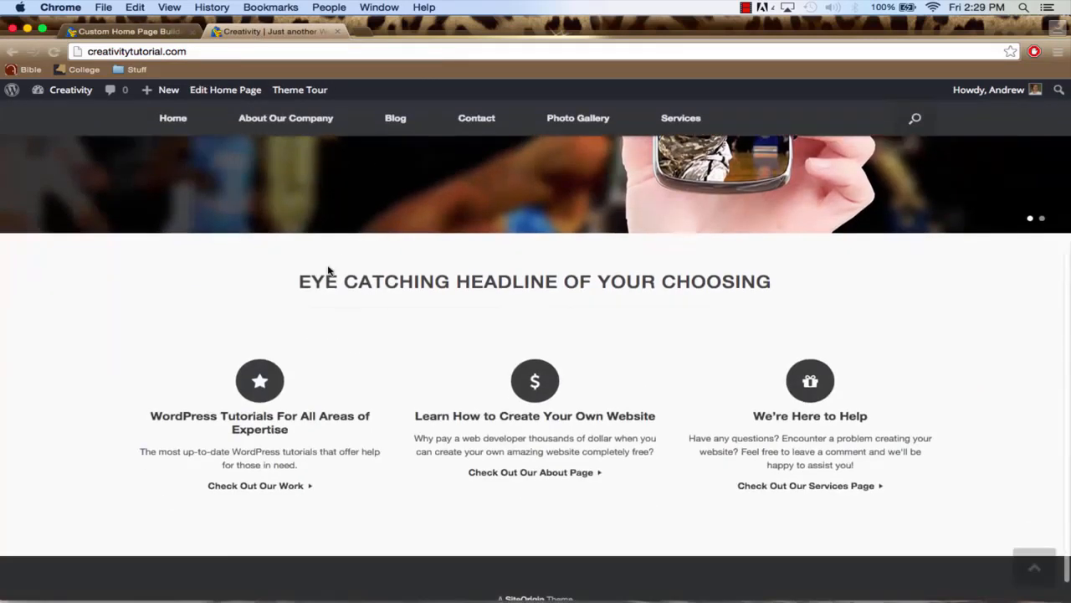
scroll(327, 271, "up", 5)
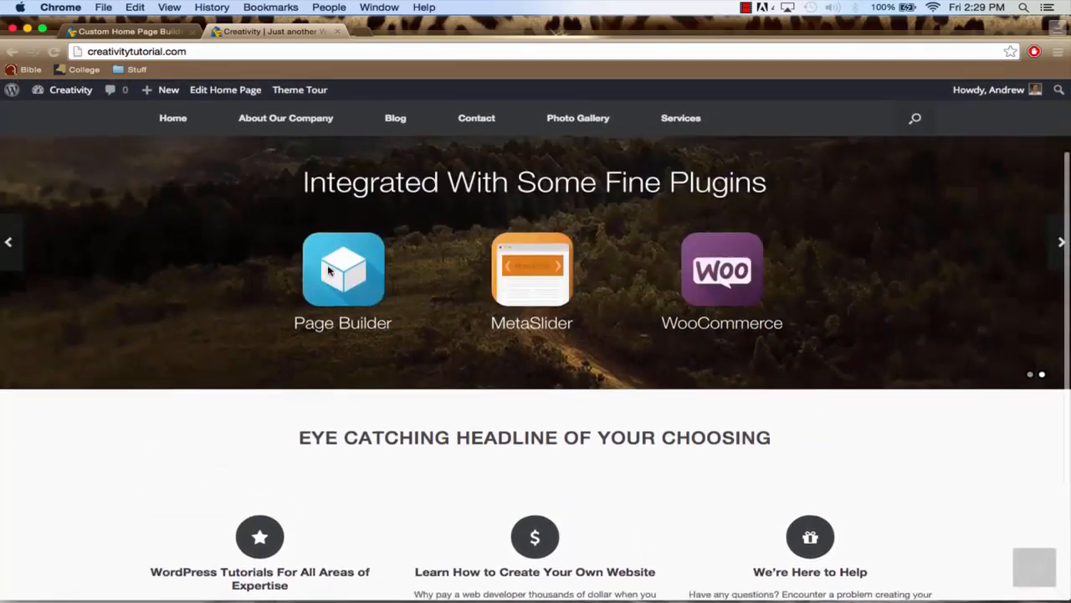
left_click(241, 57)
key("Return")
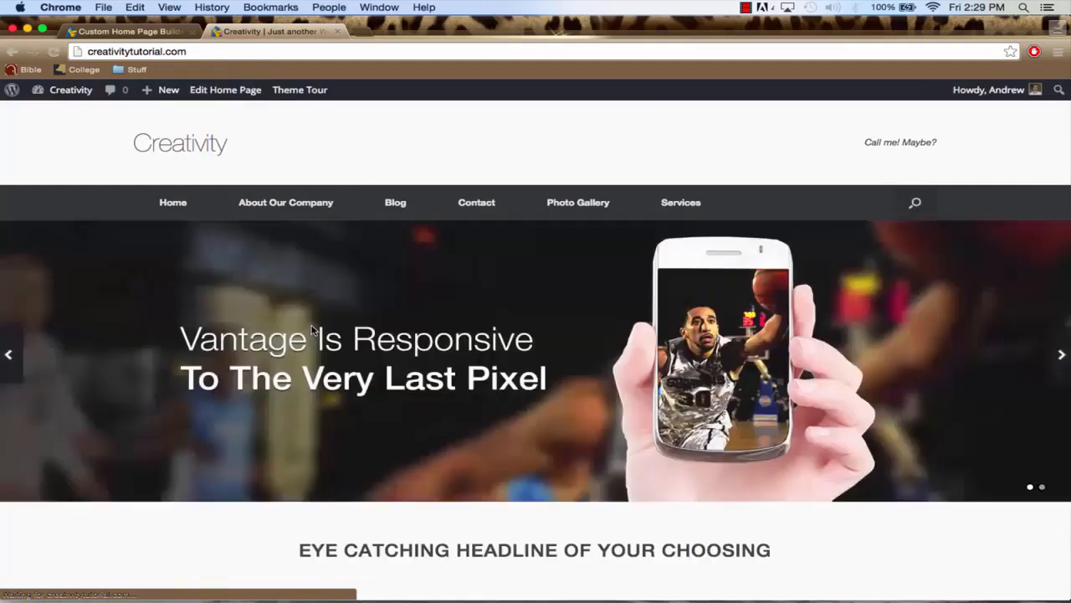
Examine the text block and the Learn More About Us button below the circle icons on the live home page
scroll(312, 326, "down", 5)
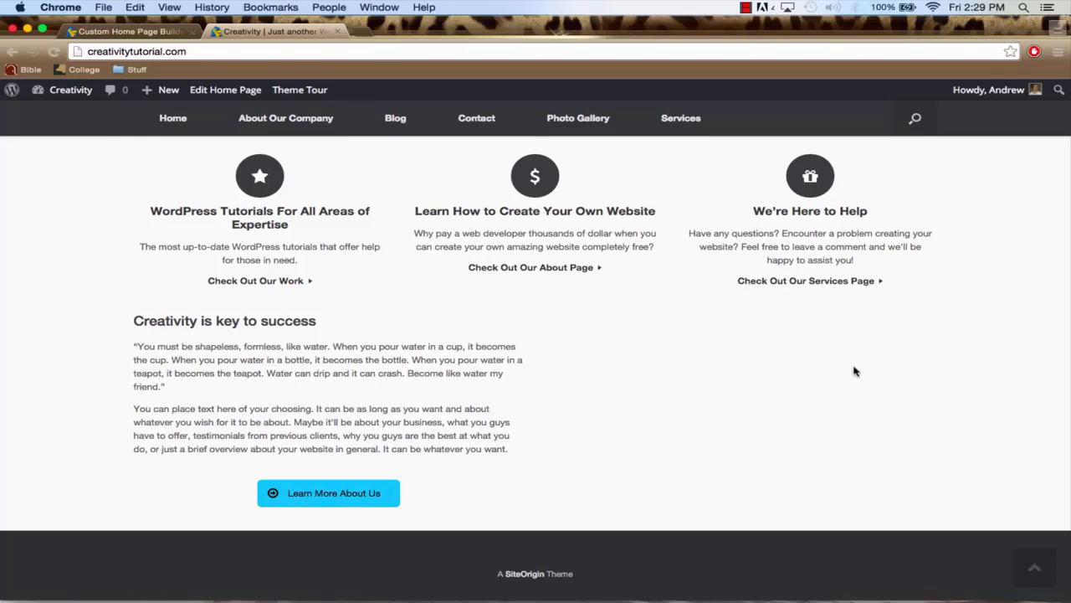
scroll(853, 371, "up", 2)
scroll(854, 371, "up", 5)
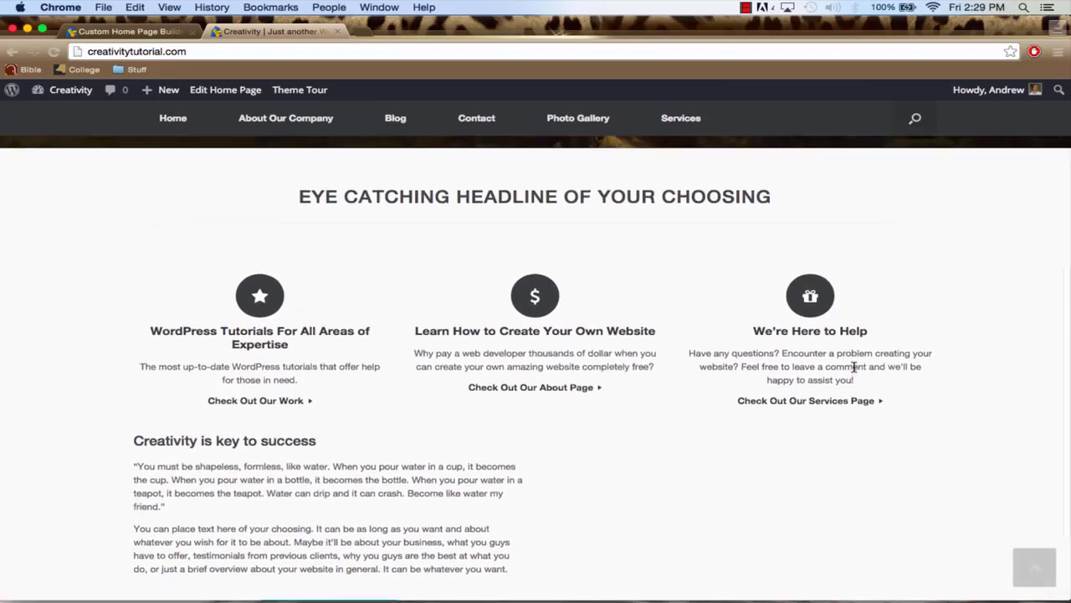
scroll(854, 371, "down", 3)
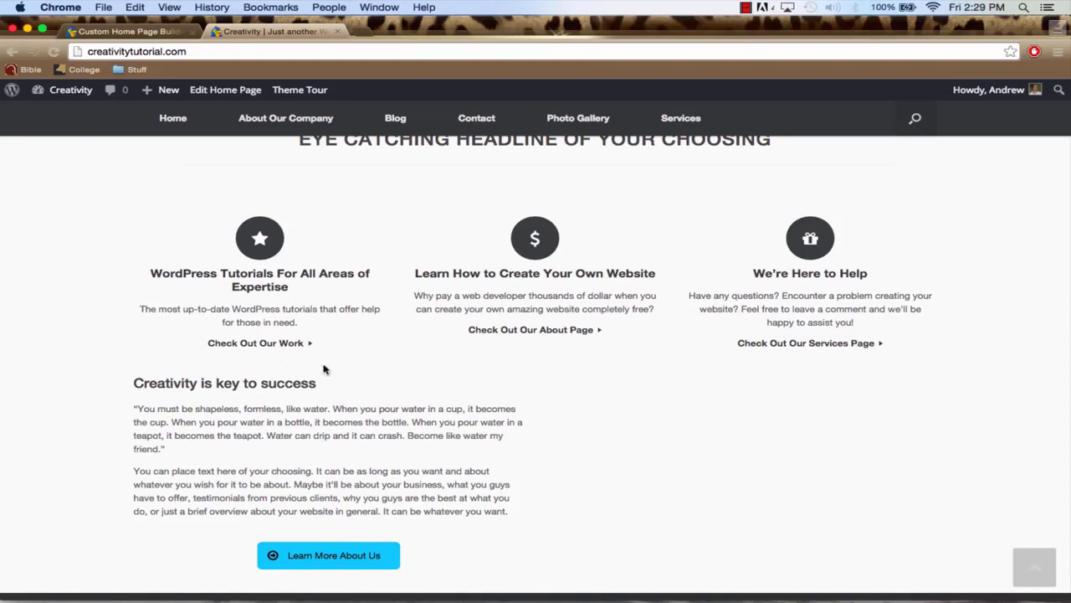
scroll(689, 263, "up", 2)
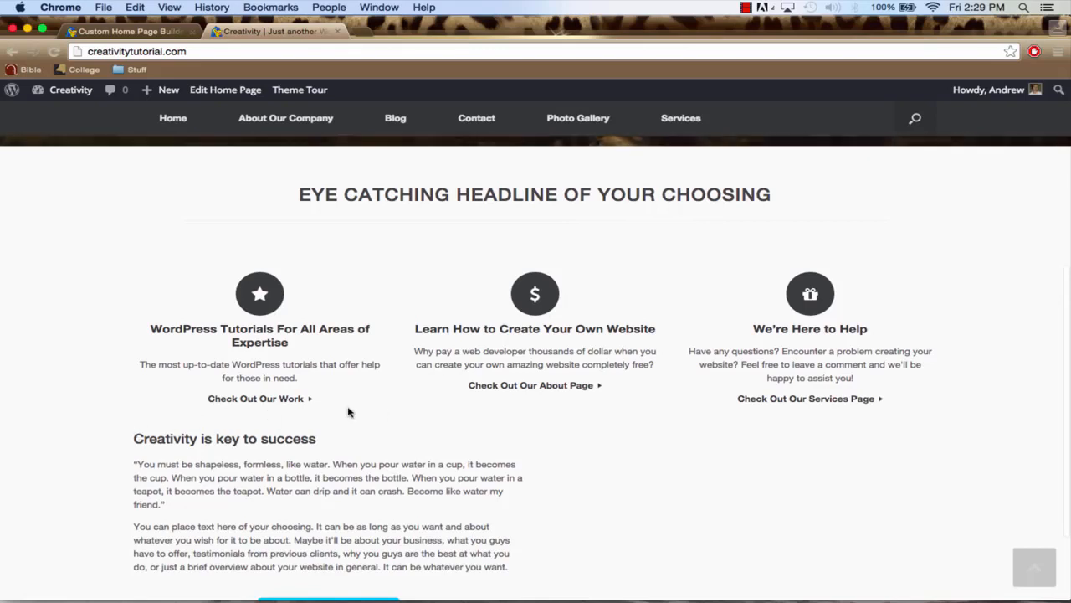
scroll(437, 410, "down", 3)
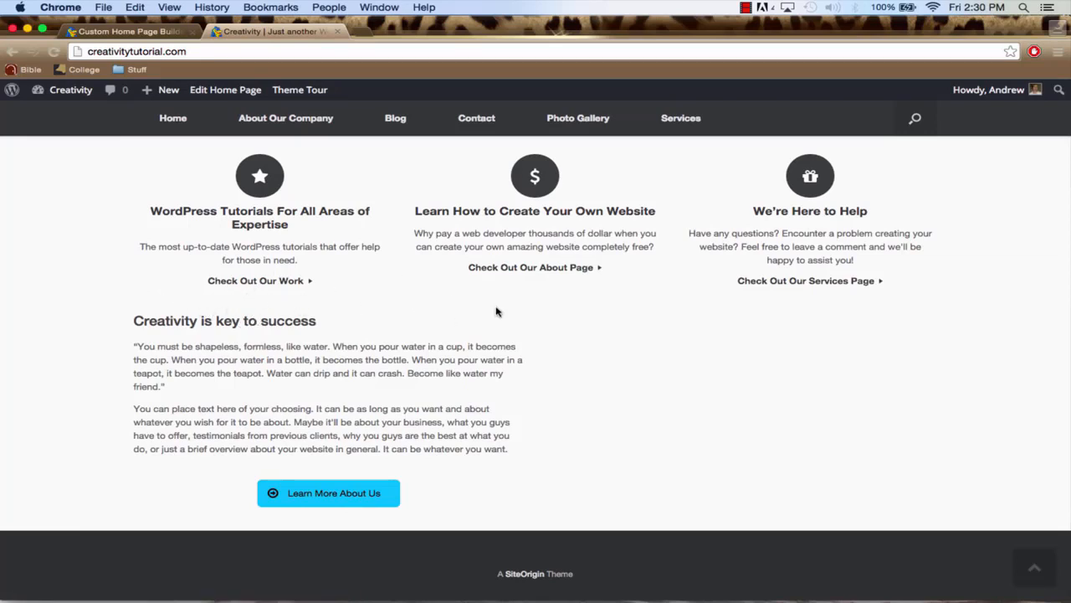
scroll(496, 308, "up", 2)
scroll(496, 308, "up", 10)
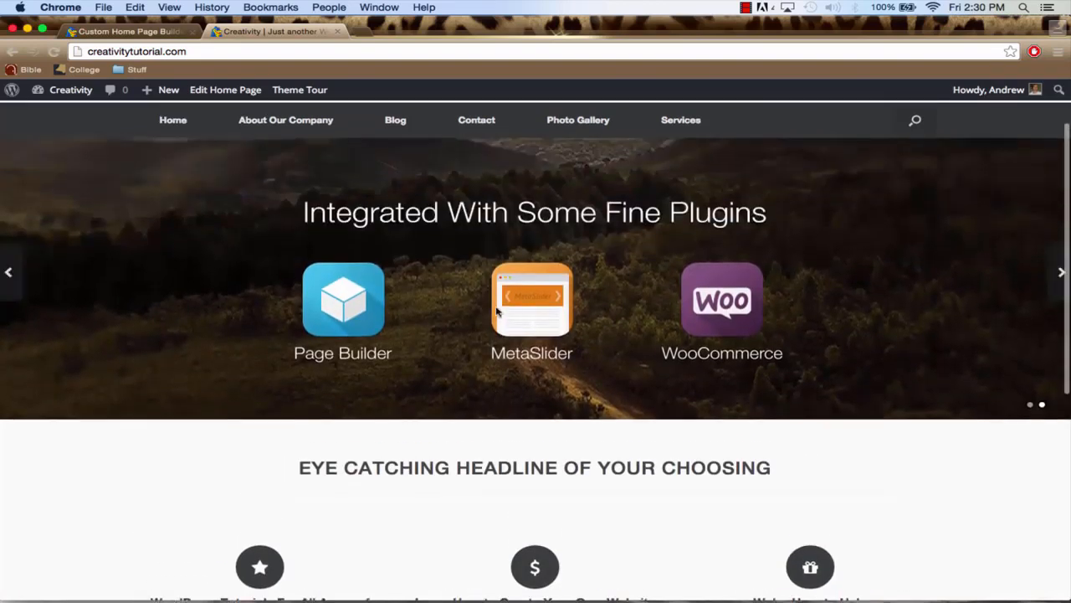
Return to the home page builder and add a SiteOrigin Slider widget to the empty column beside the text and button
left_click(152, 33)
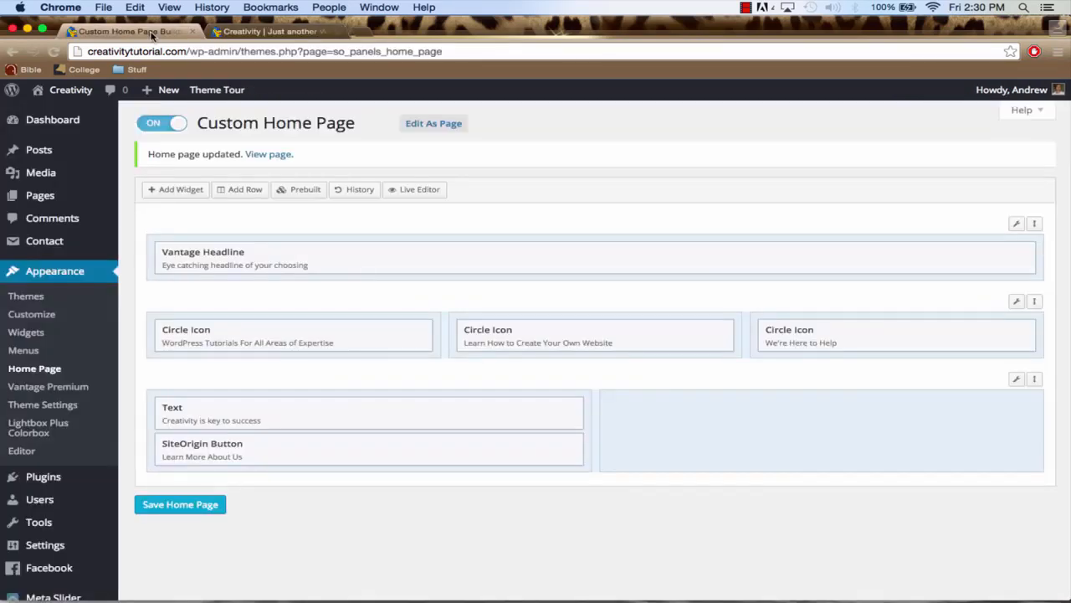
left_click(608, 403)
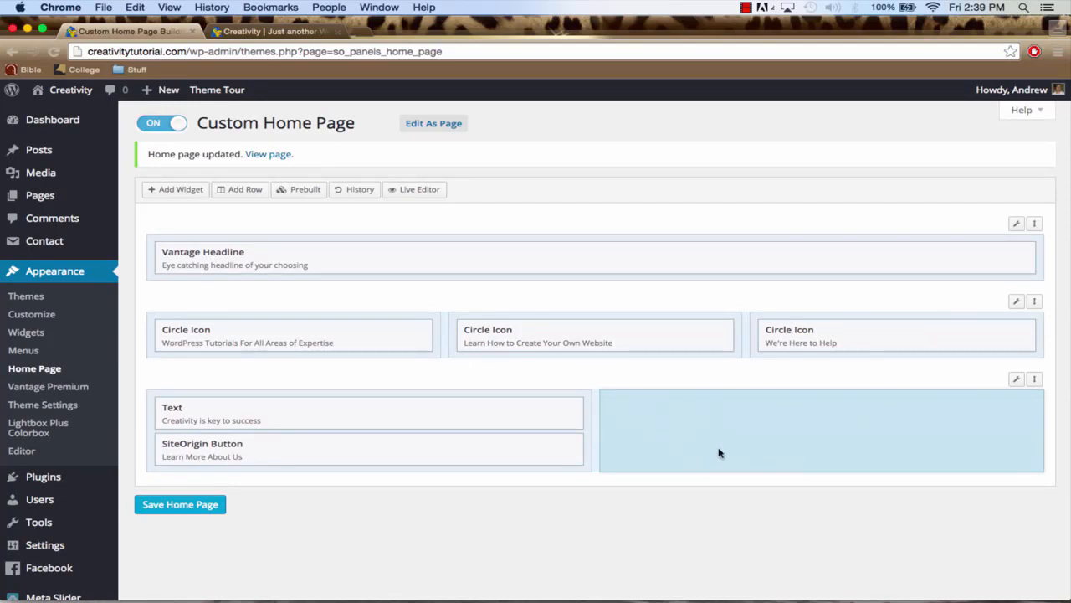
left_click(170, 194)
scroll(619, 320, "down", 2)
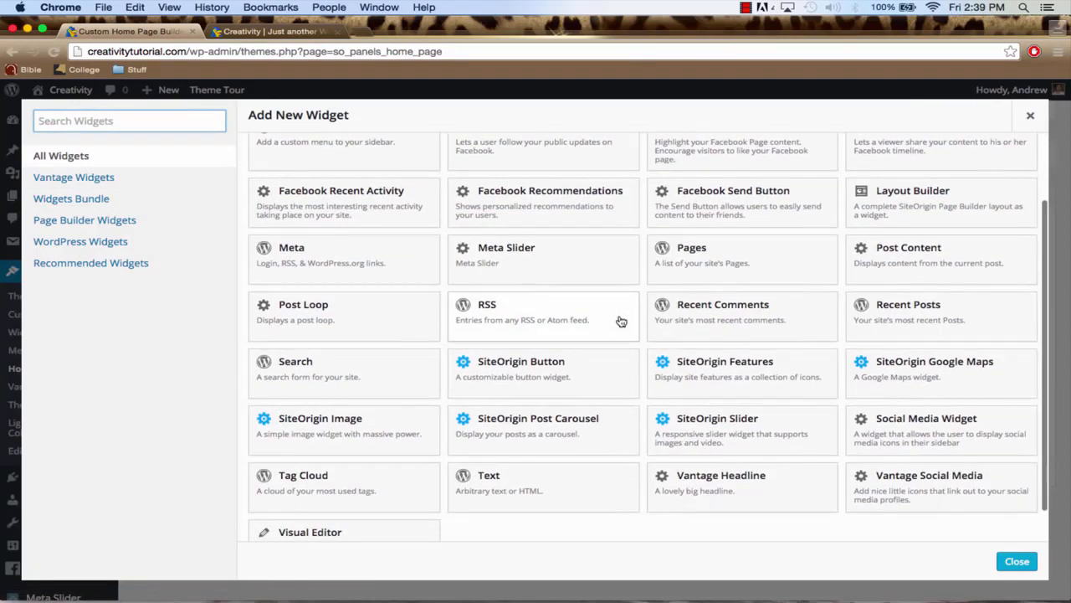
left_click(728, 432)
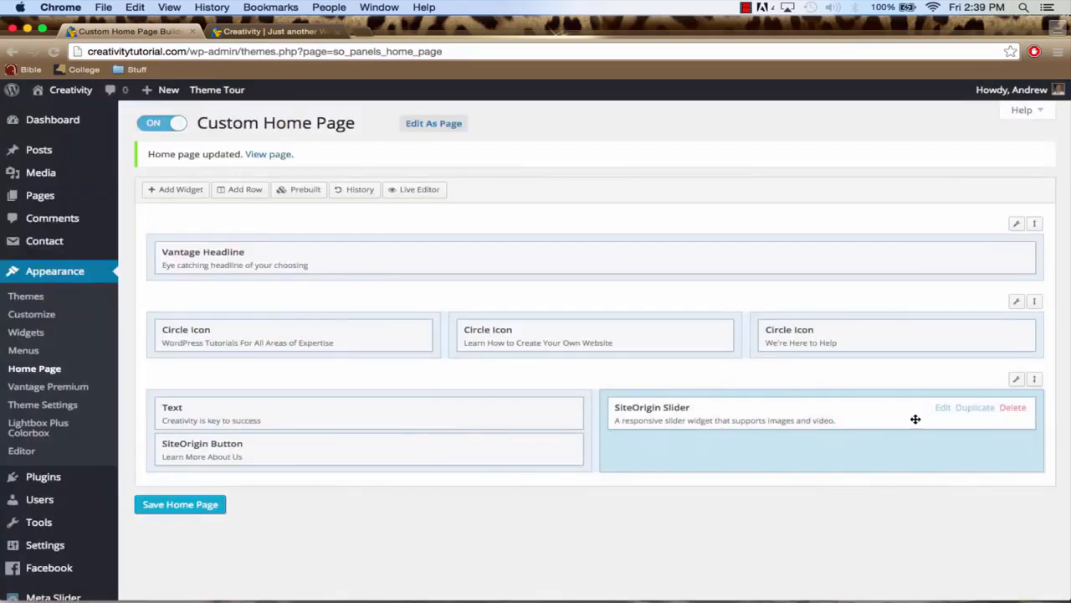
Add a frame to the SiteOrigin Slider and create a background video entry in it, ready for a video URL
left_click(943, 407)
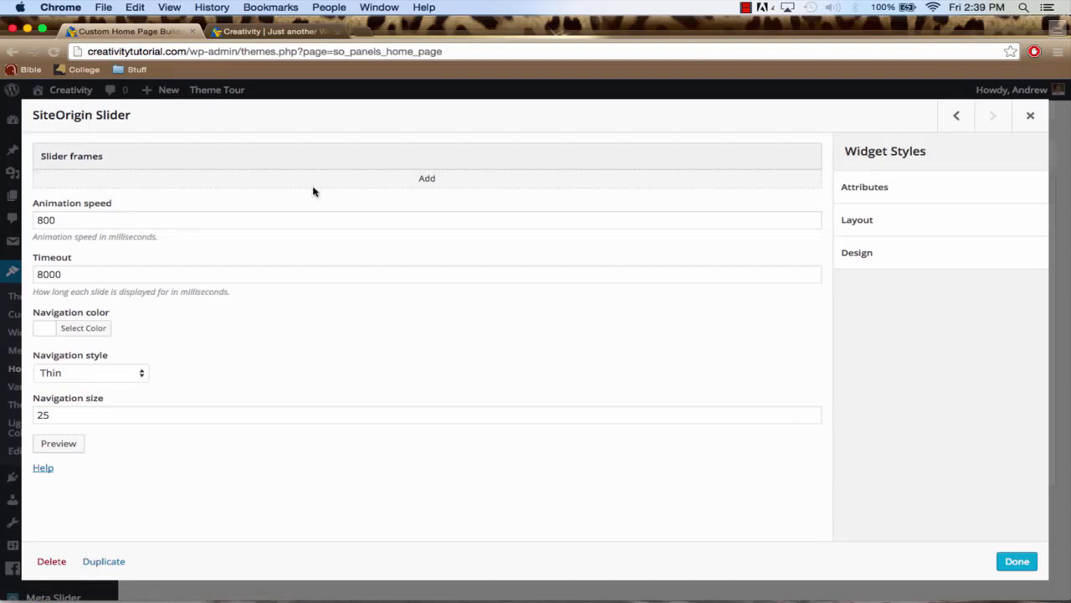
left_click(387, 181)
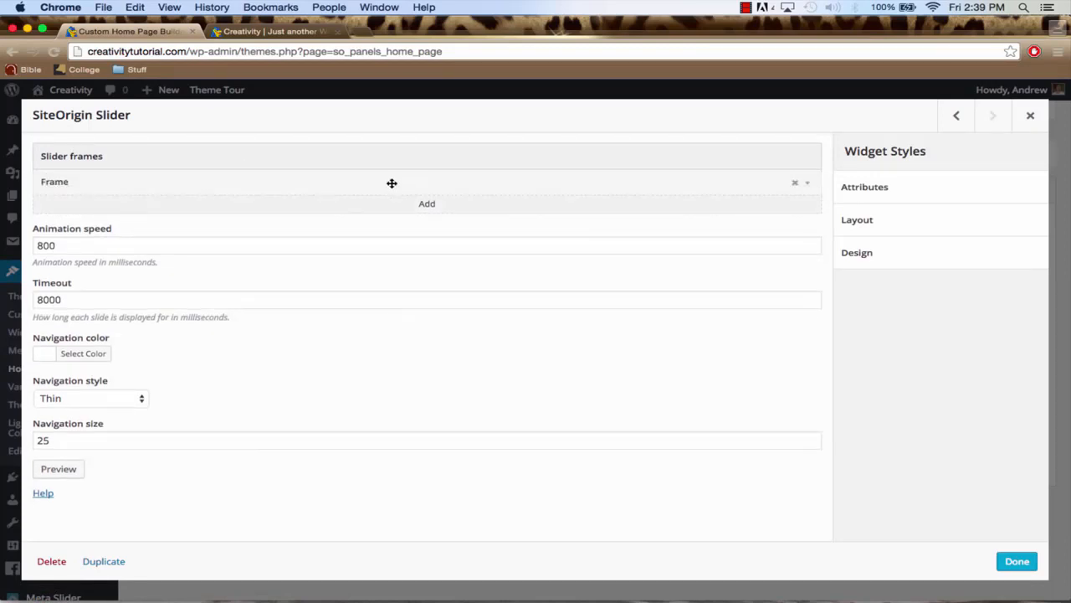
left_click(808, 184)
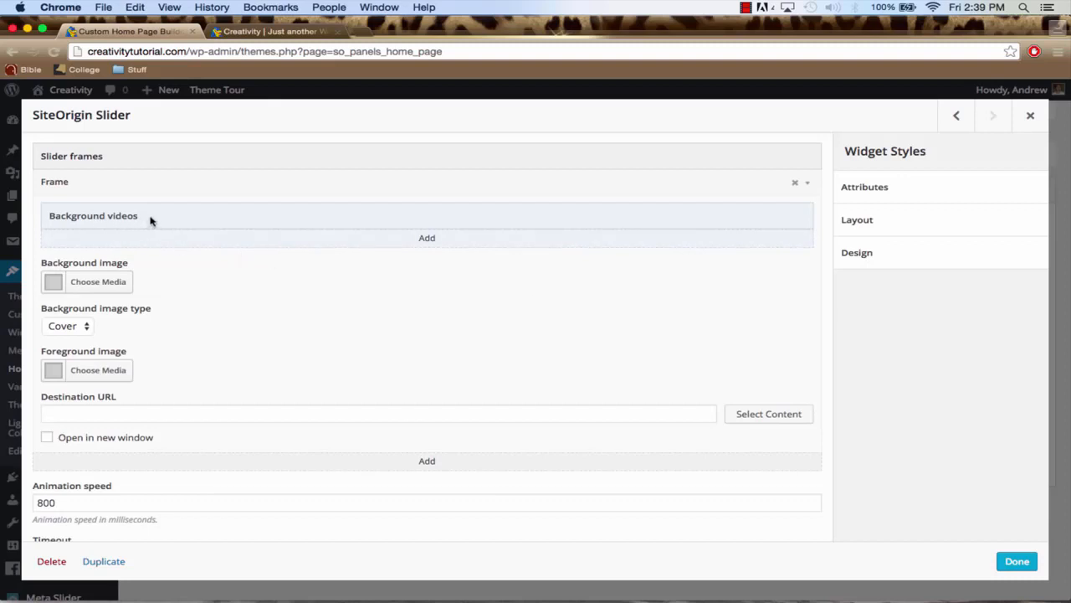
left_click(426, 239)
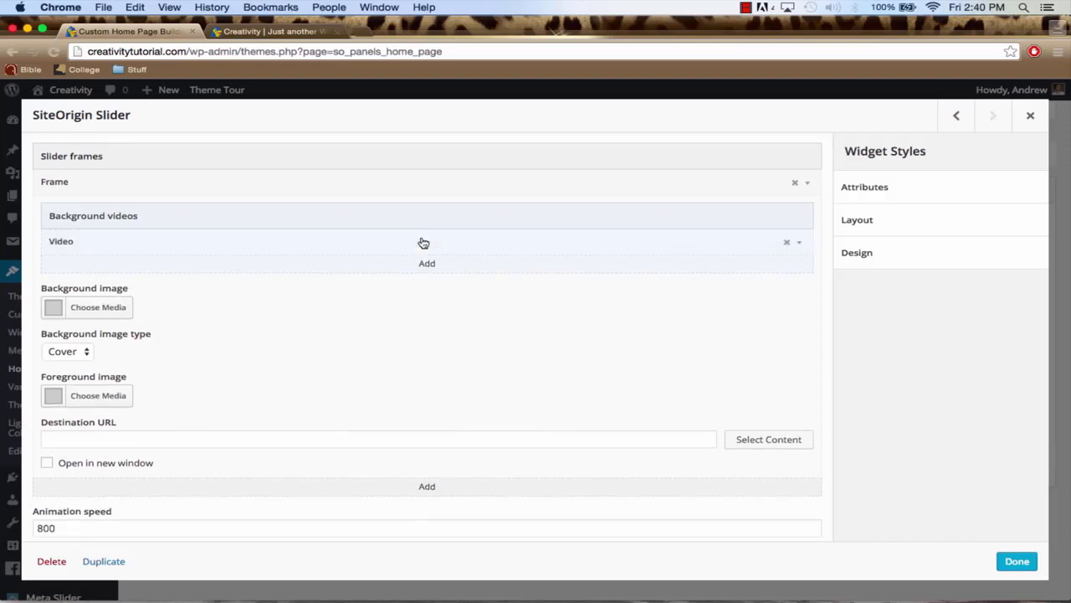
left_click(799, 242)
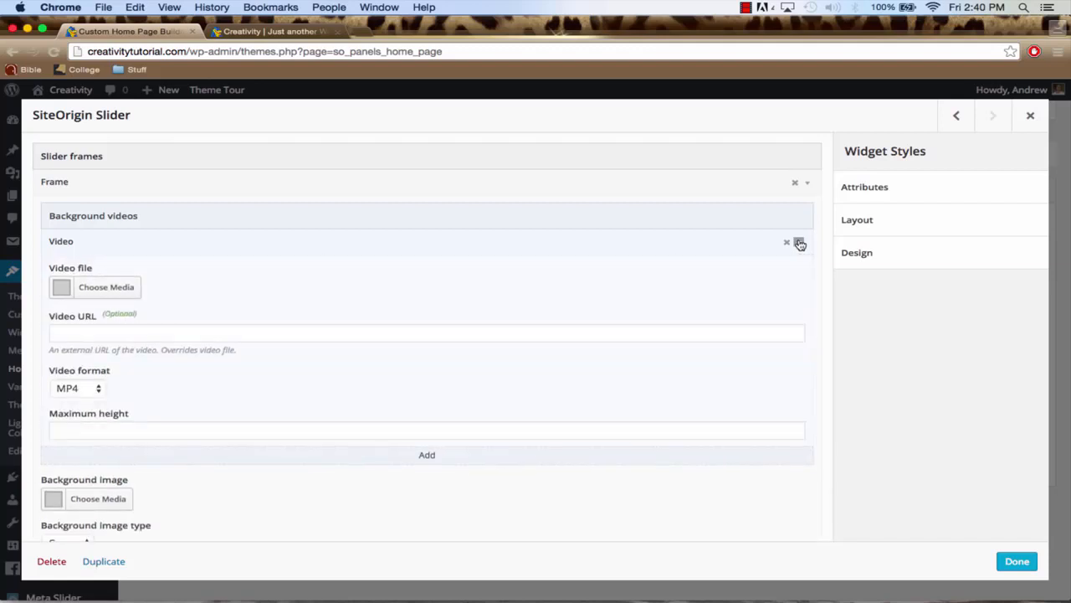
left_click(342, 334)
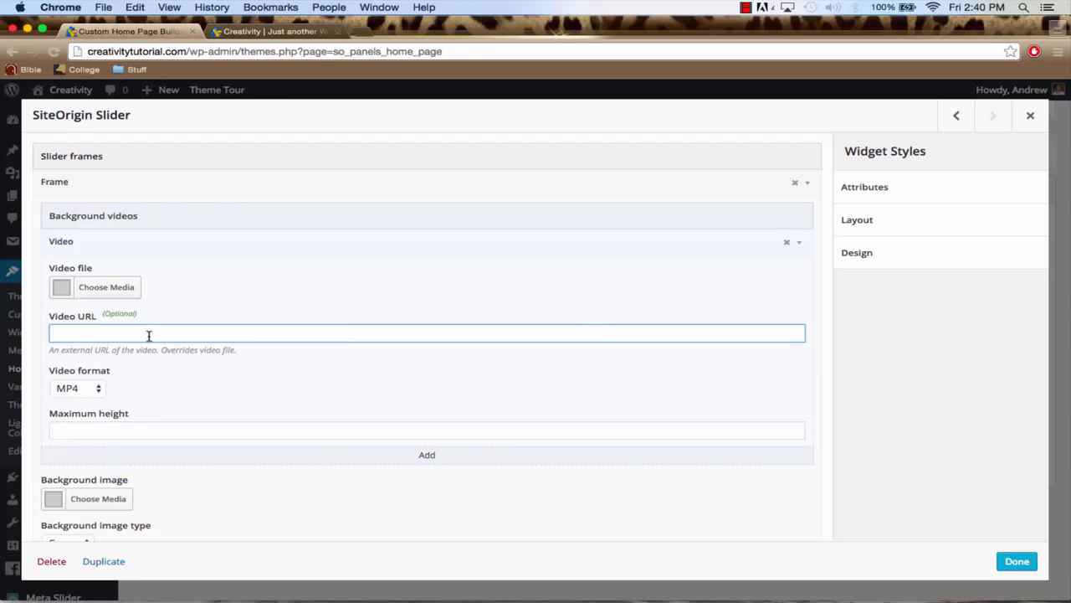
Open YouTube in a new browser tab and search for "ocean"
left_click(360, 31)
type("youtube.")
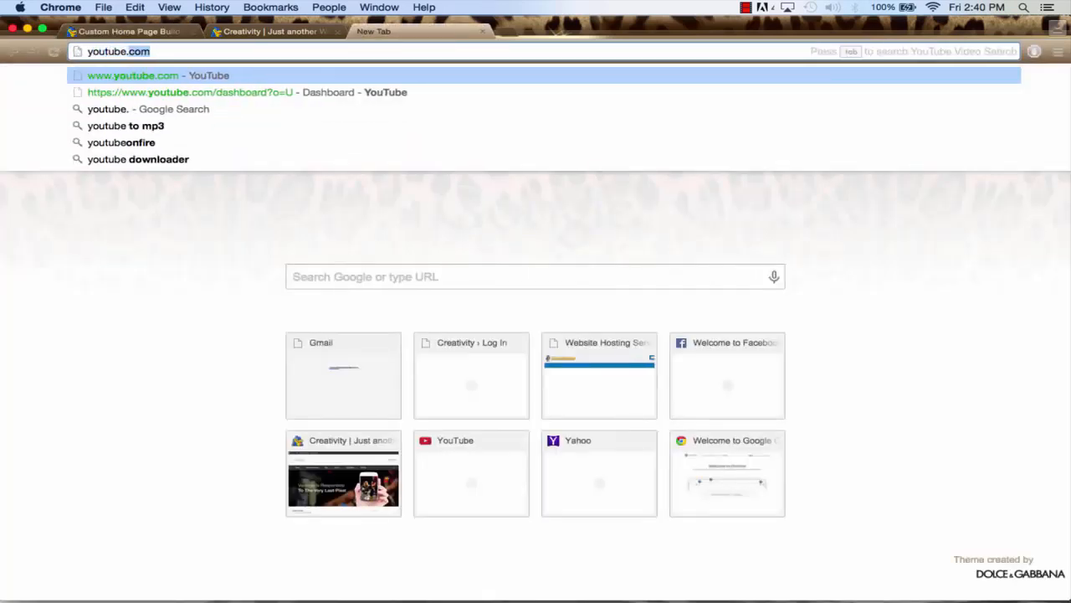
key("Return")
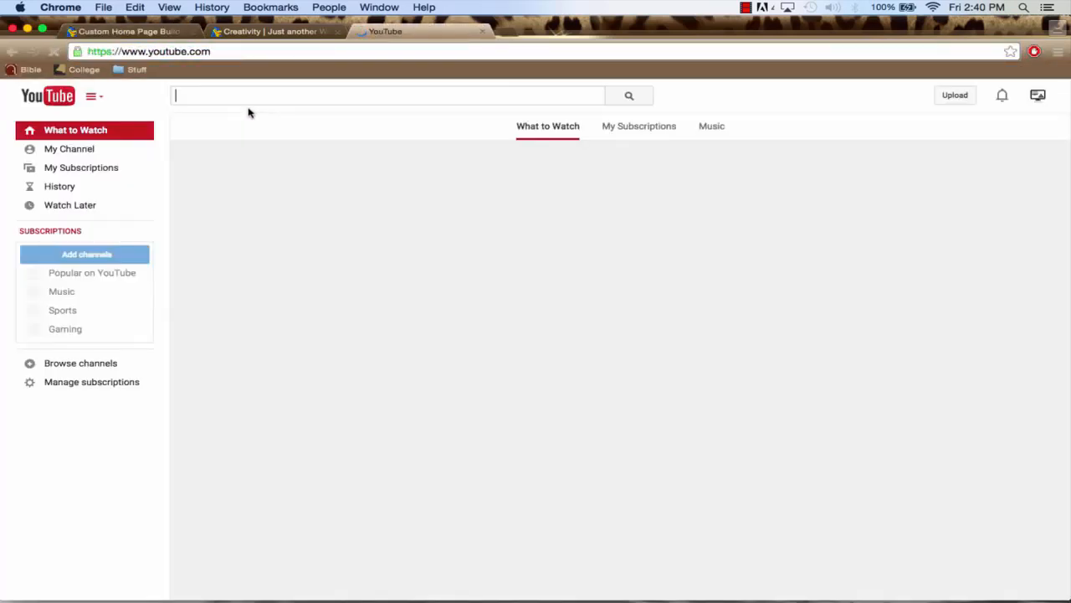
left_click(248, 96)
type("oce")
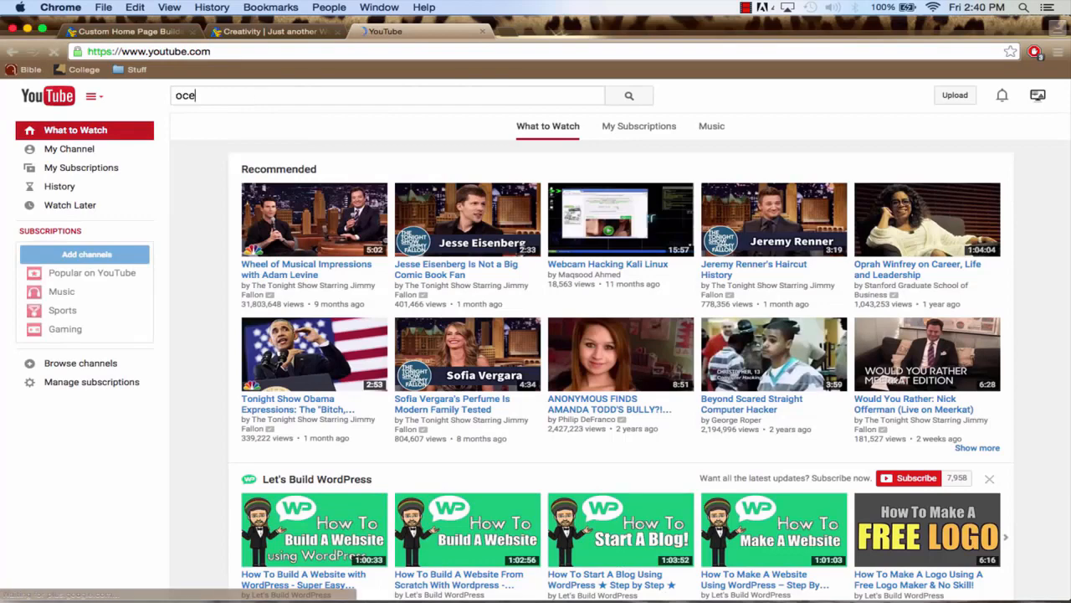
type("an")
key("Return")
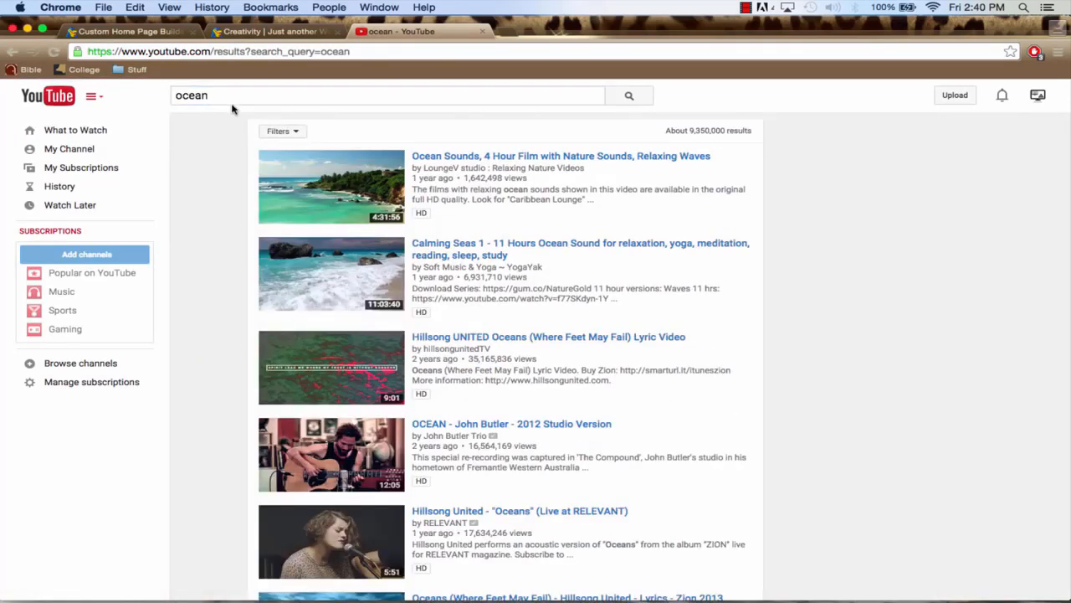
Open the video "Relaxing 3 Hour Video of A Tropical Beach with Blue Sky White Sand and Palm Tree" and pause it
scroll(460, 245, "down", 3)
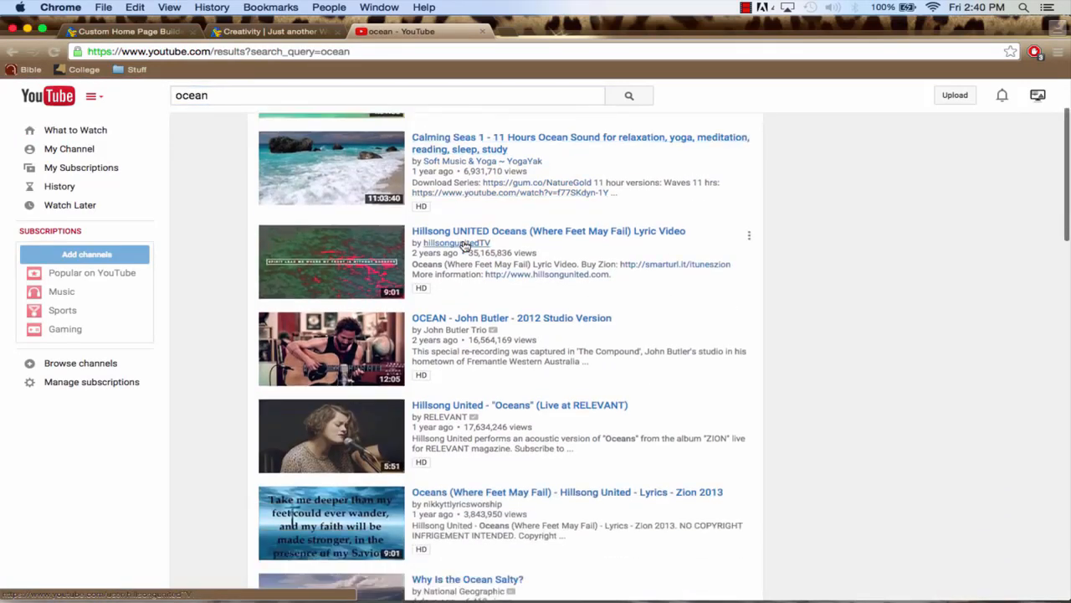
scroll(465, 245, "down", 10)
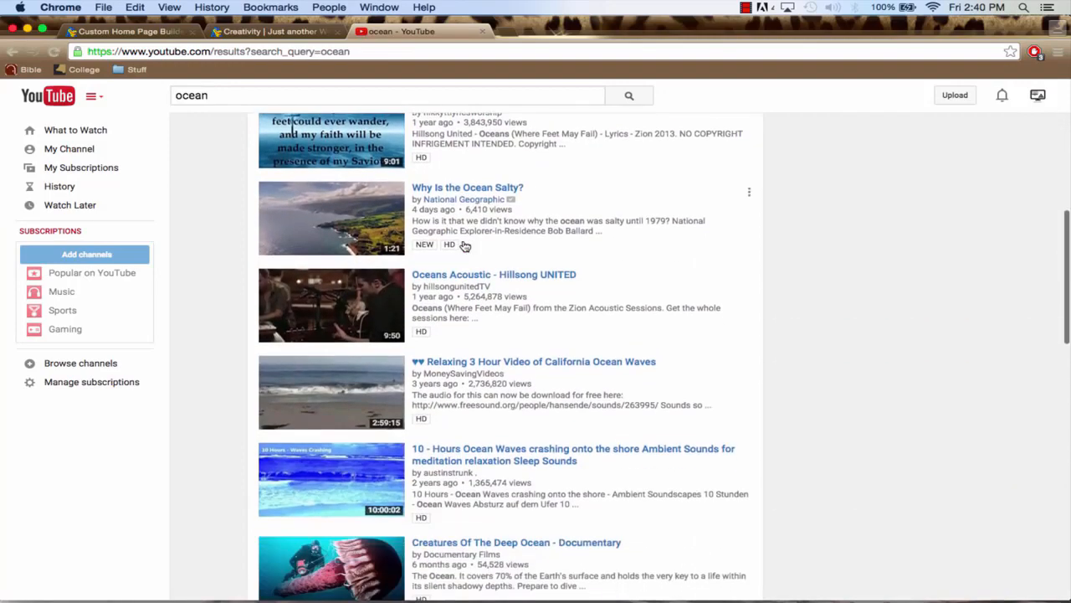
scroll(464, 245, "down", 8)
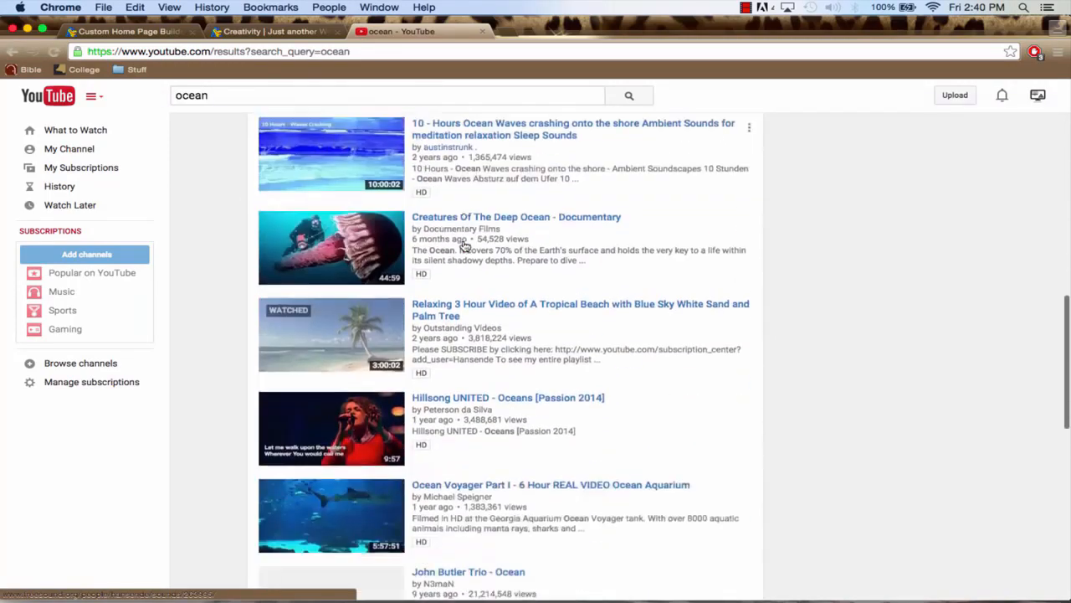
left_click(441, 304)
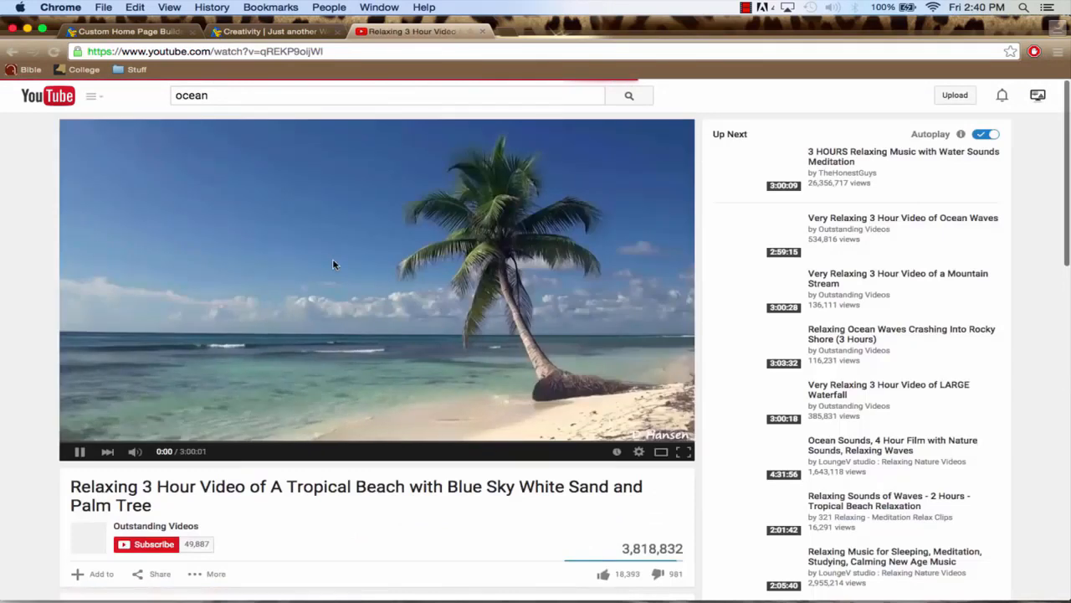
left_click(323, 262)
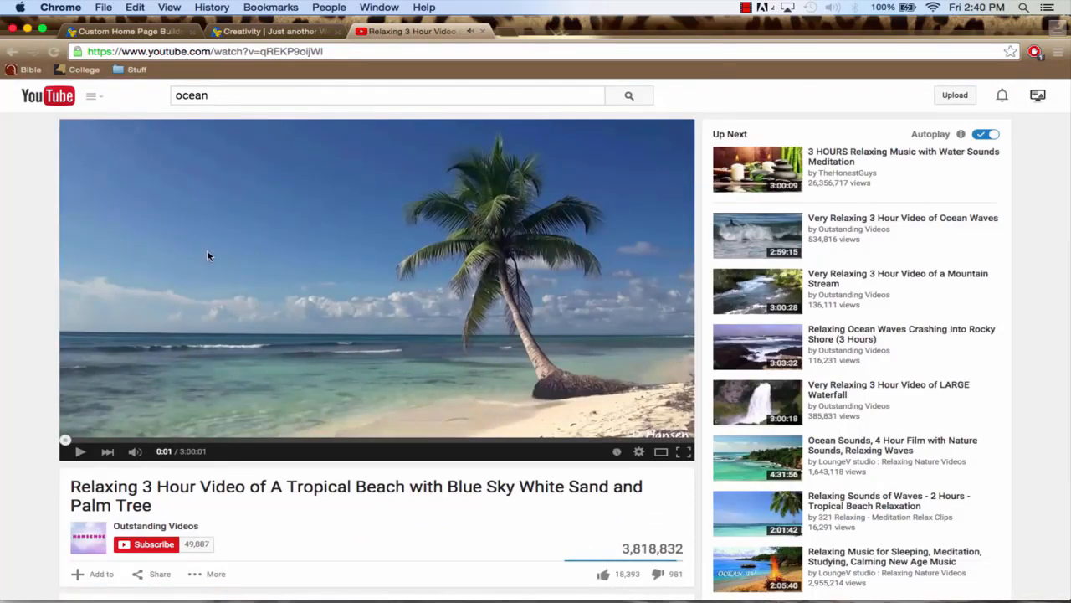
Copy the tropical beach video's YouTube address into the slider frame's background Video URL, keeping the MP4 format
left_click(257, 54)
key("super+c")
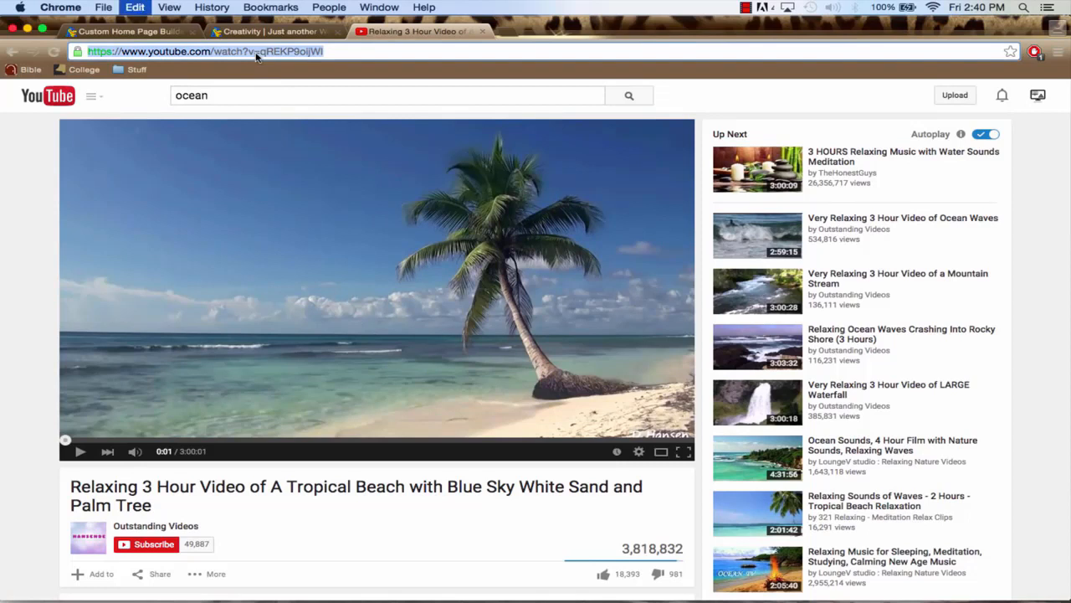
left_click(137, 32)
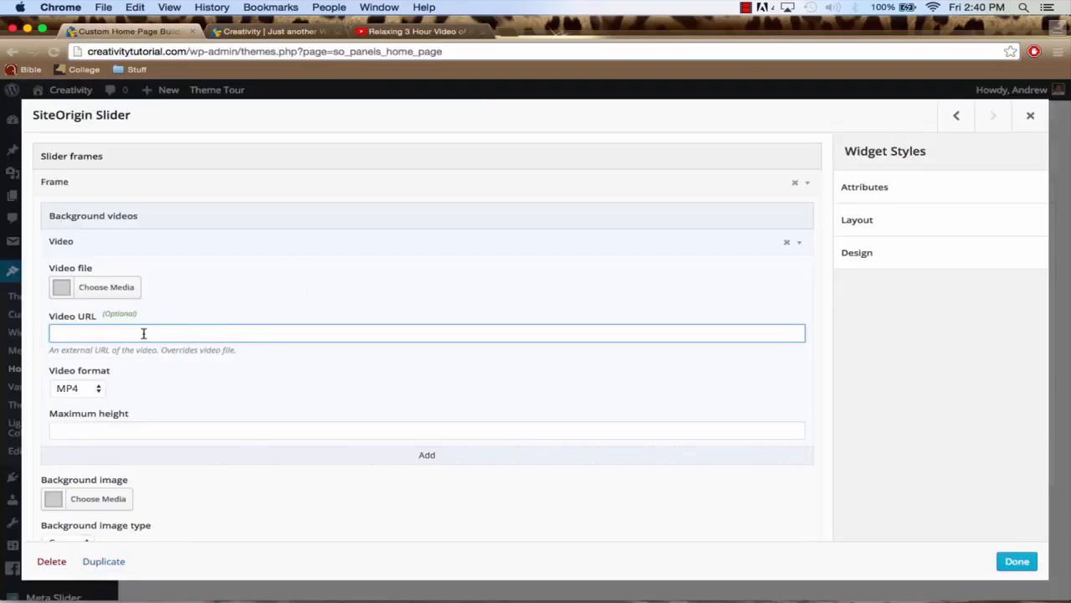
key("super+v")
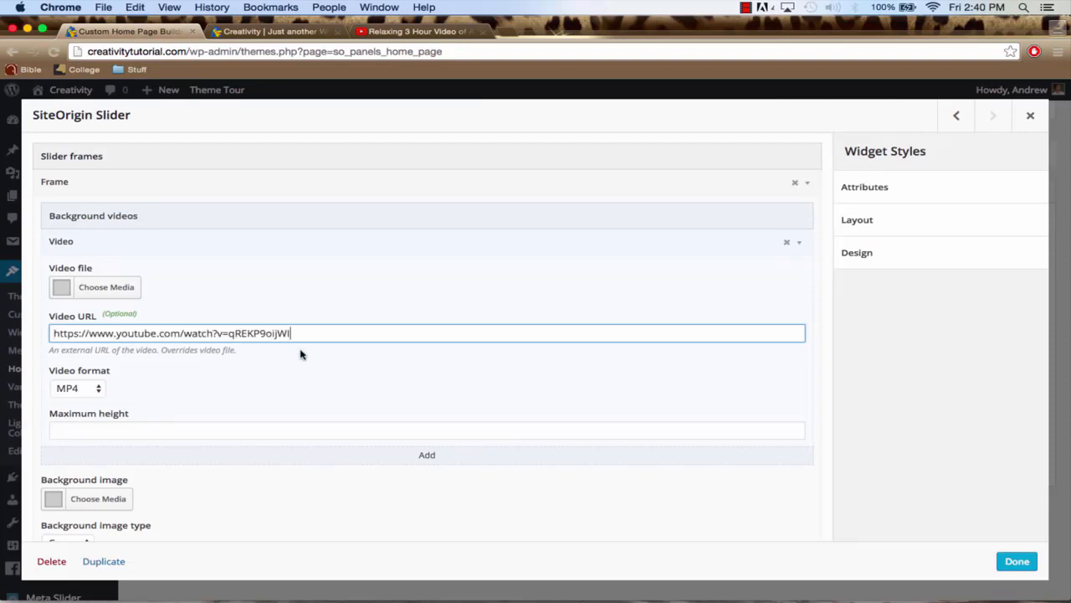
Add another empty background video entry to the slider frame, then finish the widget and save the home page
left_click(427, 458)
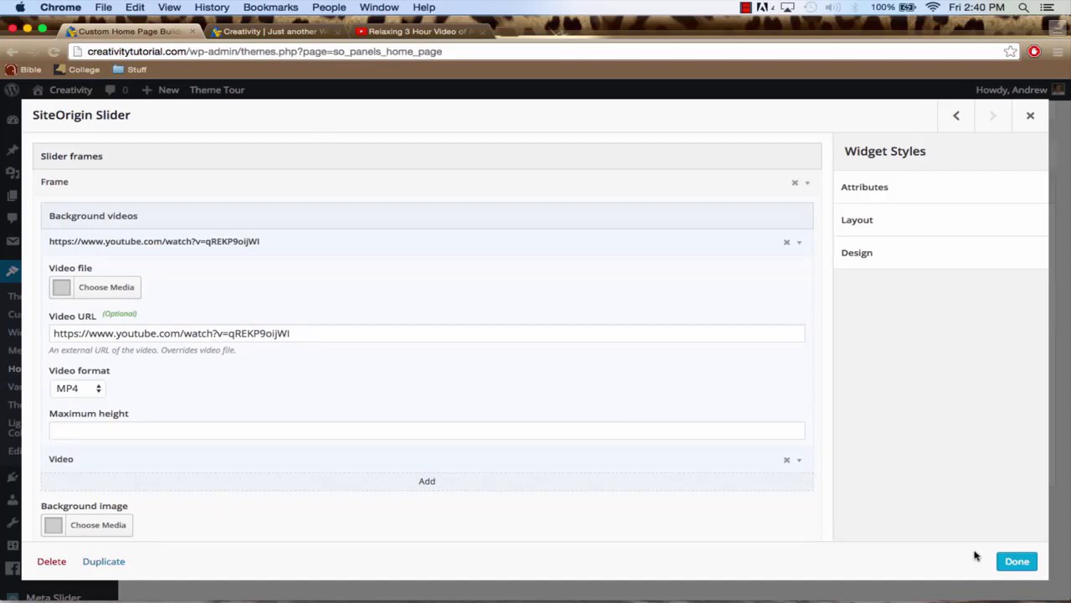
left_click(1025, 566)
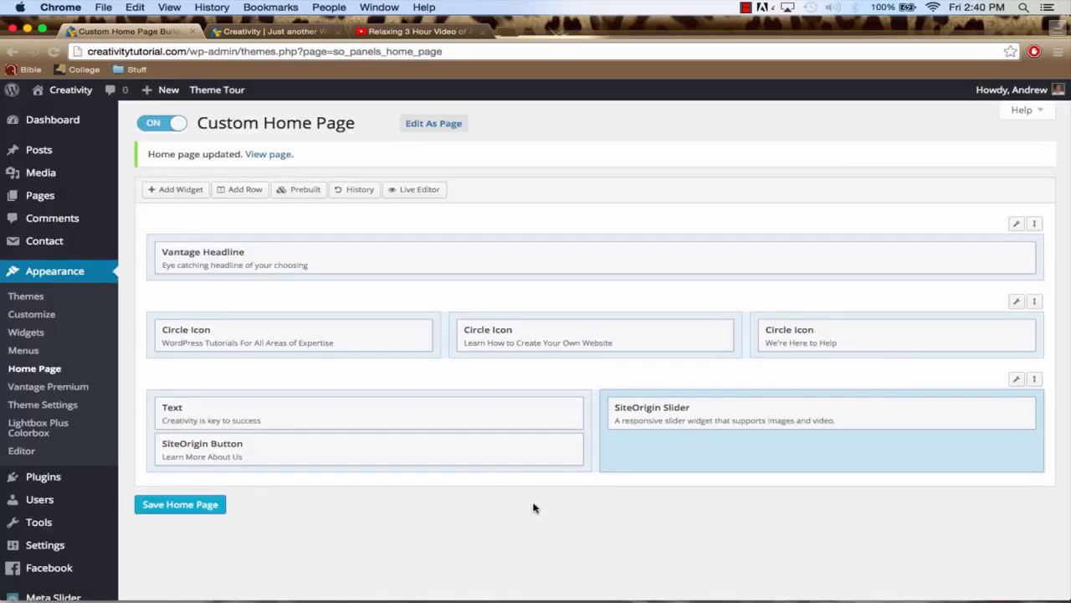
left_click(205, 507)
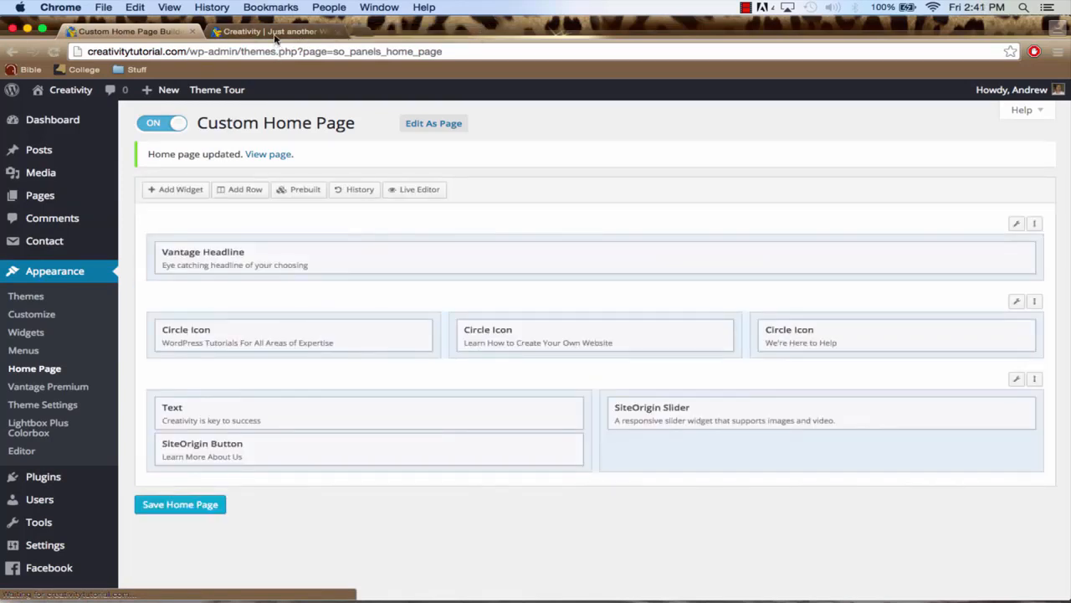
Switch to the live Creativity site and reload its home page to load the saved slider
left_click(273, 32)
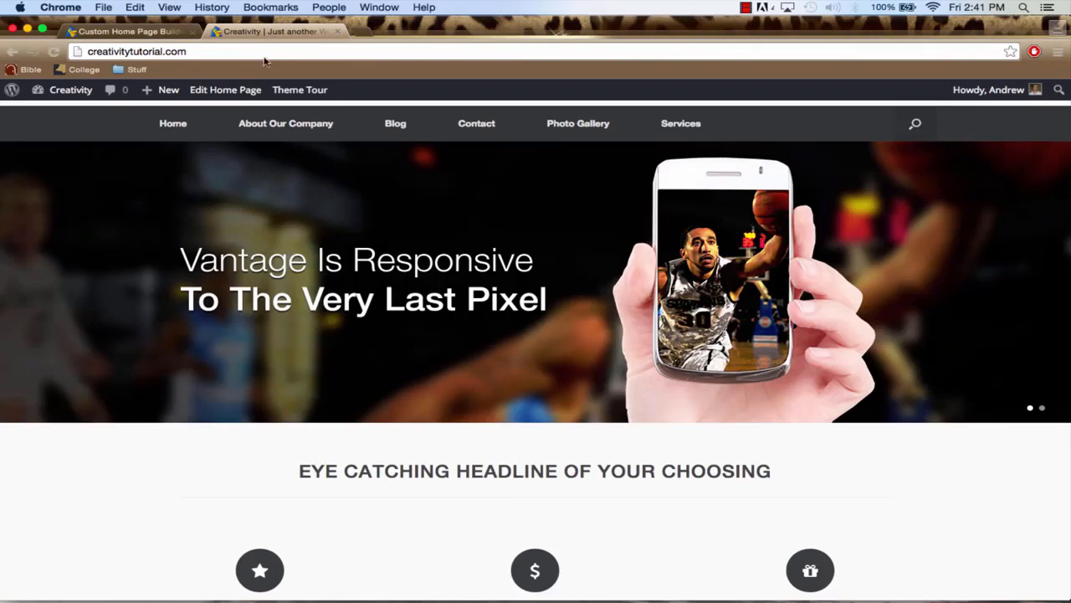
scroll(343, 227, "down", 5)
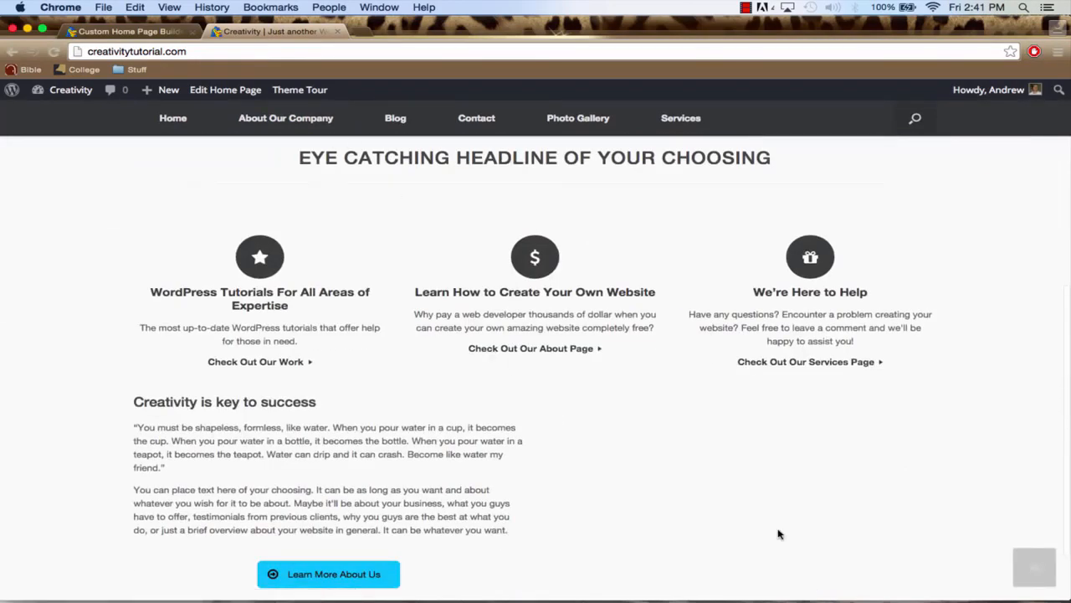
scroll(778, 534, "down", 2)
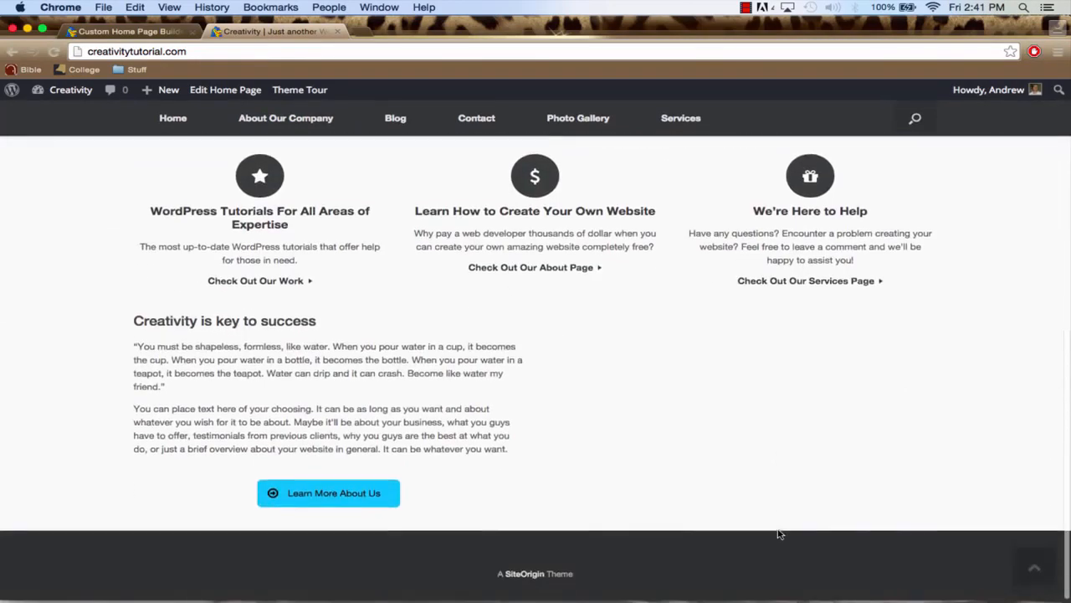
left_click(289, 52)
key("Return")
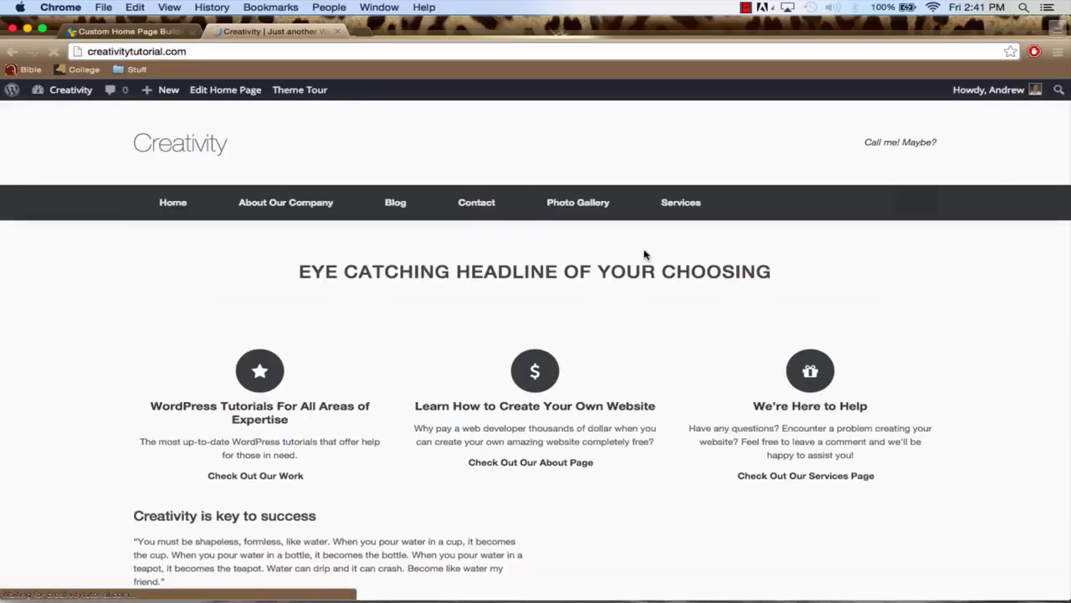
Examine the reloaded home page, especially the beach video beside the text and the Learn More About Us button
scroll(644, 253, "down", 10)
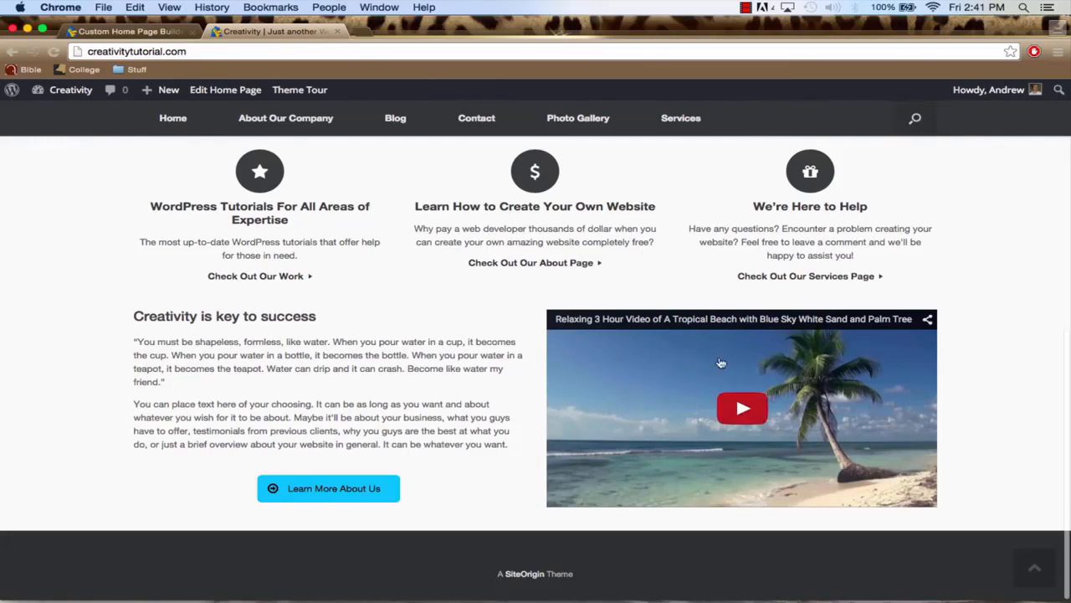
scroll(867, 418, "up", 3)
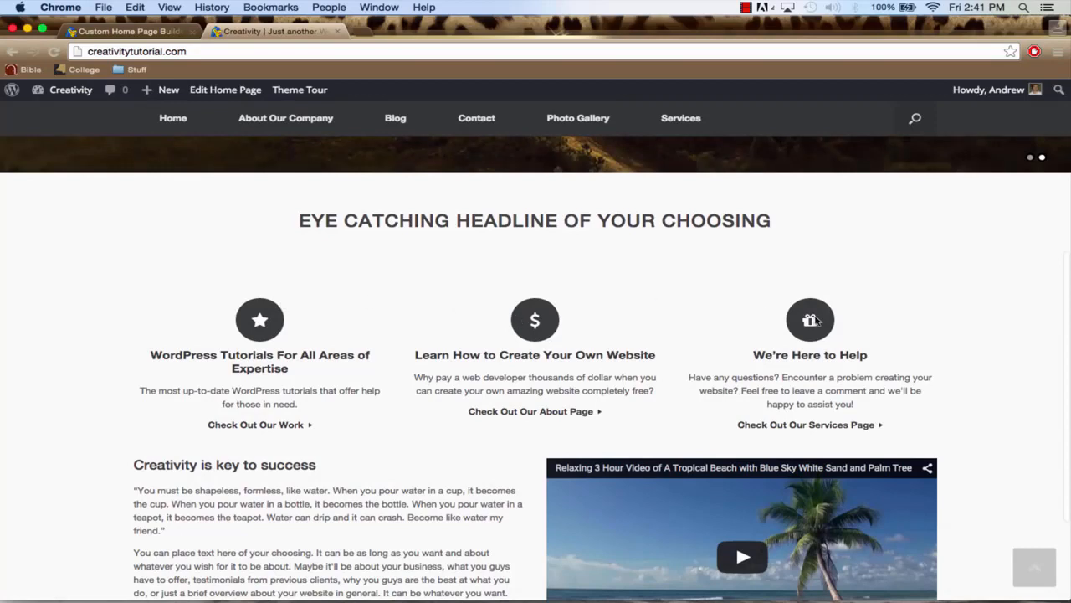
scroll(670, 461, "down", 3)
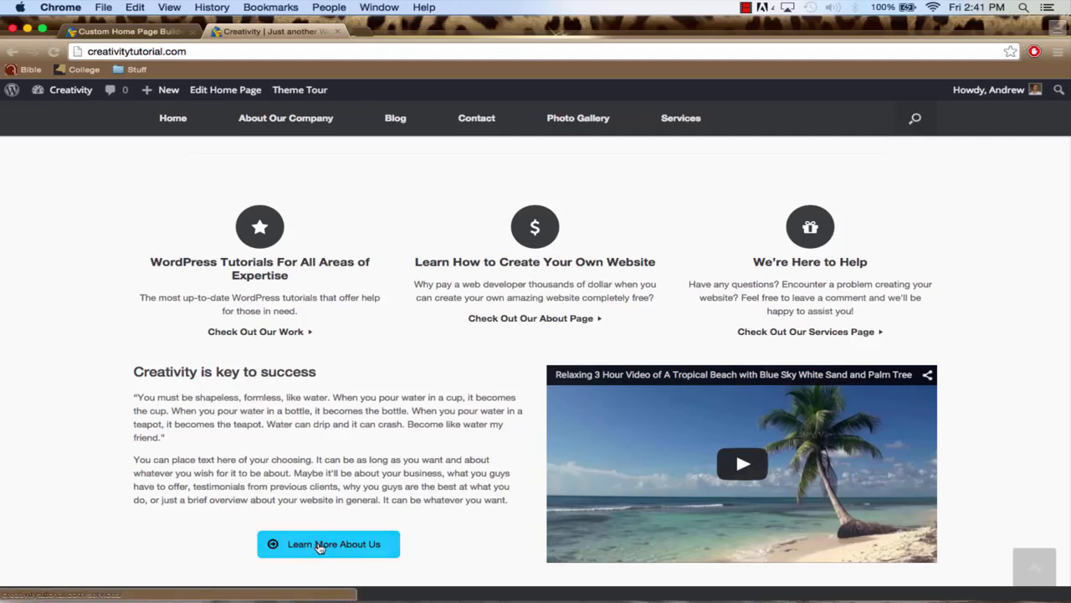
scroll(394, 452, "down", 2)
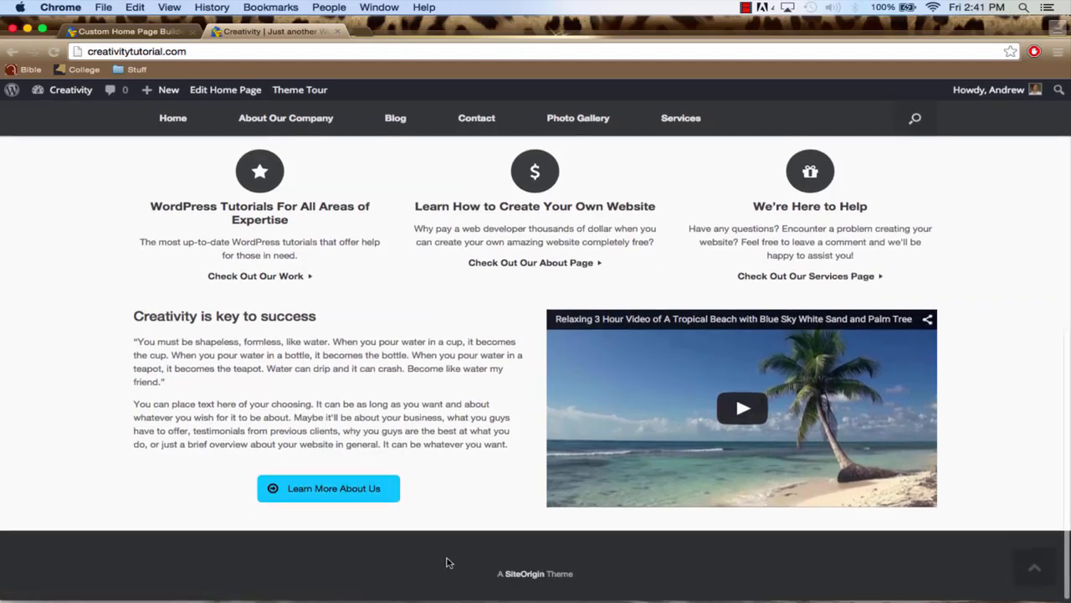
scroll(201, 310, "up", 3)
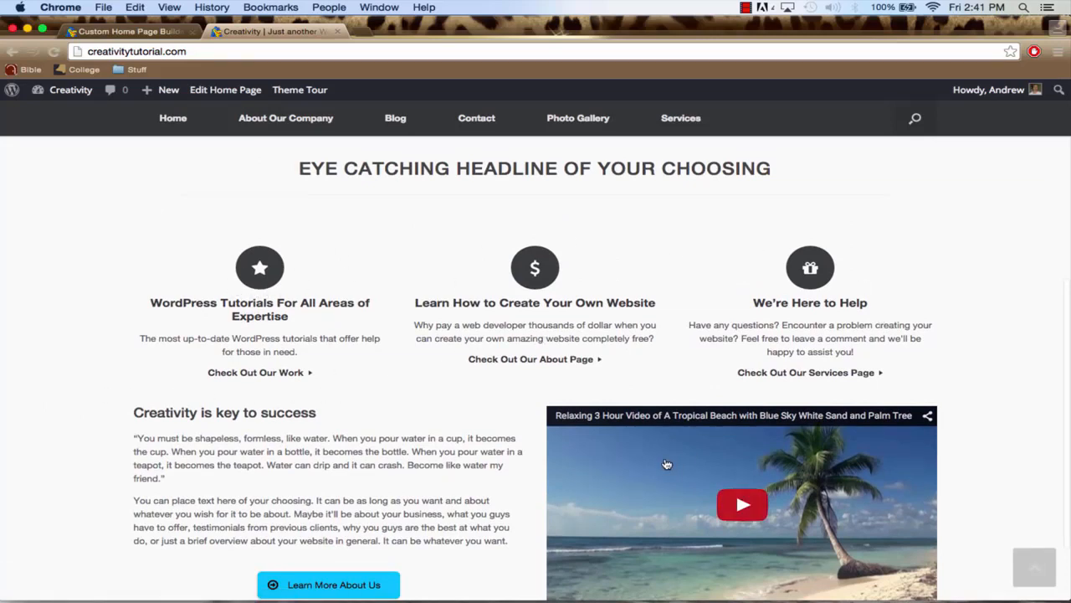
scroll(393, 485, "down", 3)
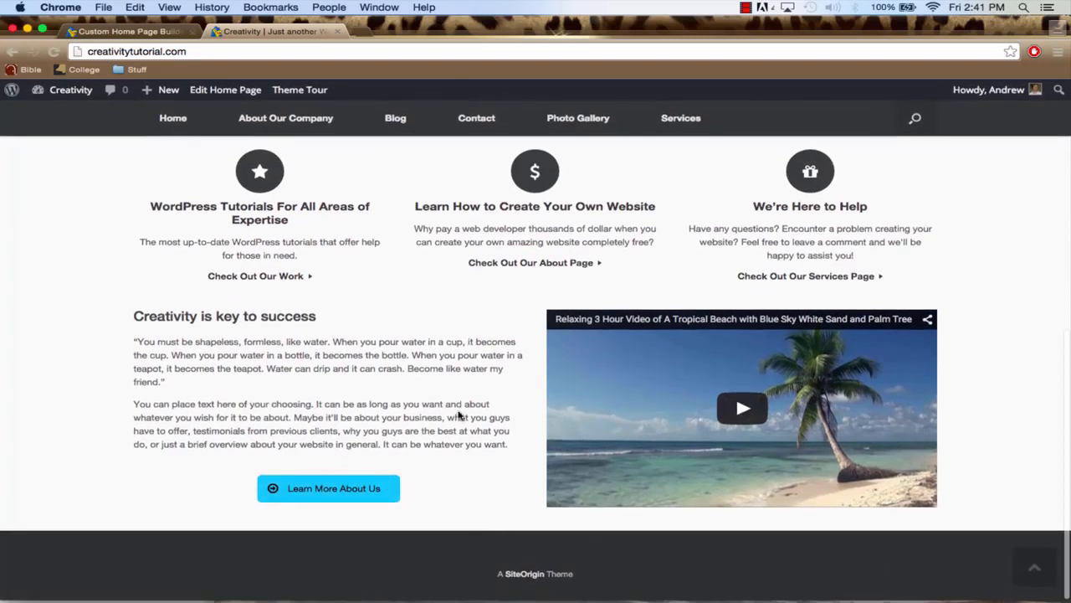
scroll(459, 415, "up", 3)
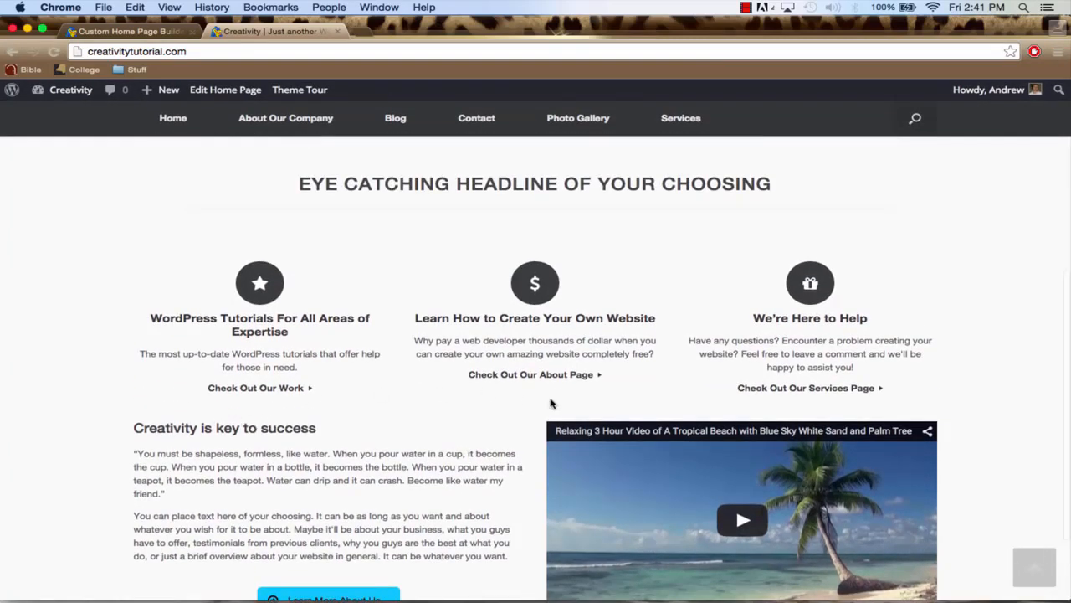
scroll(394, 358, "up", 3)
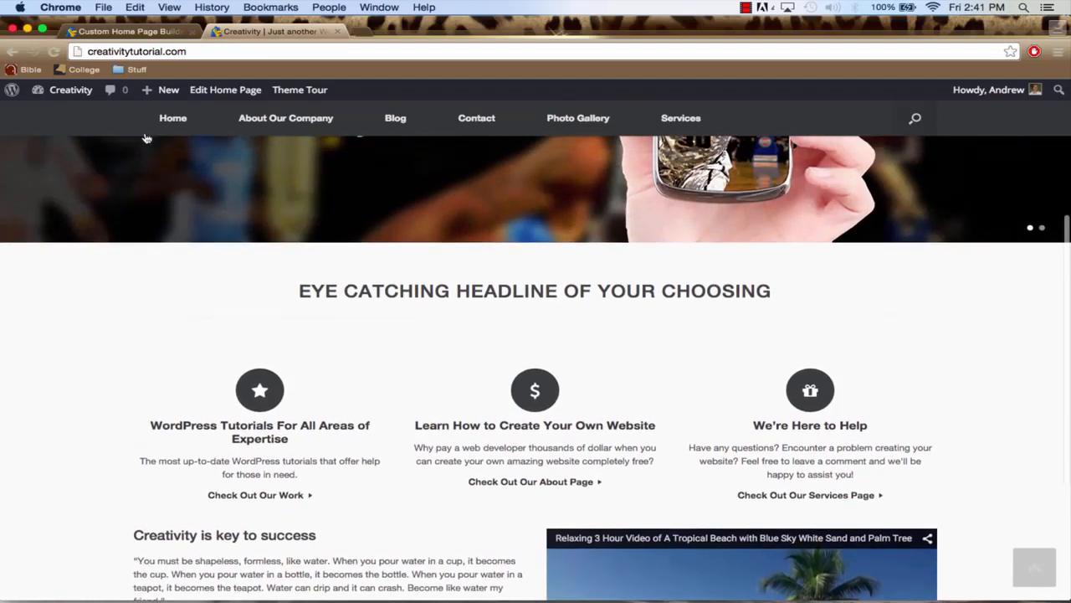
Return to the home page builder, edit the row holding the text and slider, and open its Top Border Color picker
left_click(126, 30)
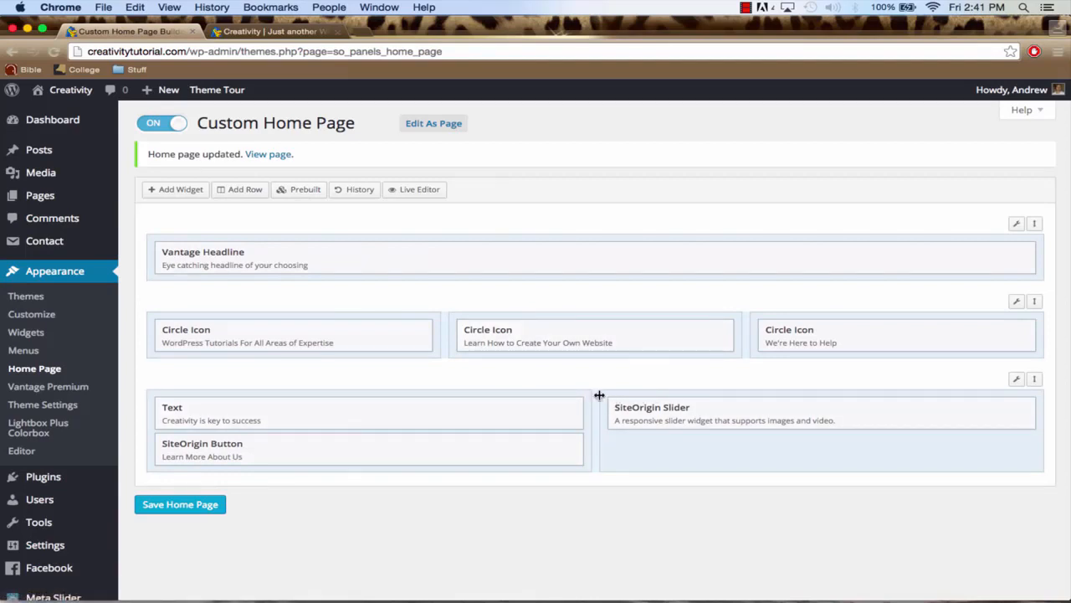
mouse_move(1019, 381)
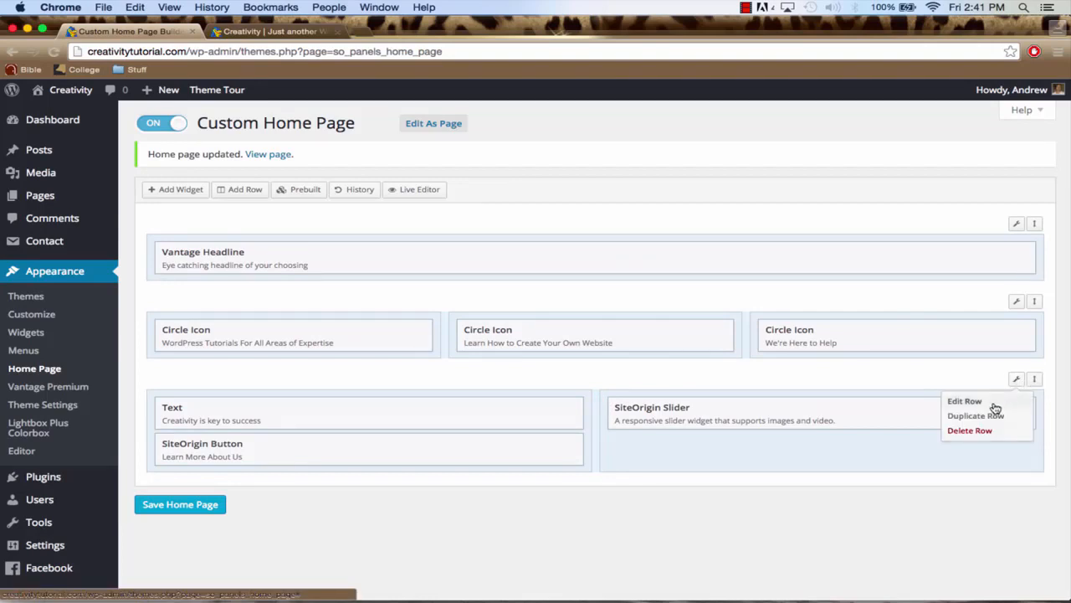
left_click(967, 402)
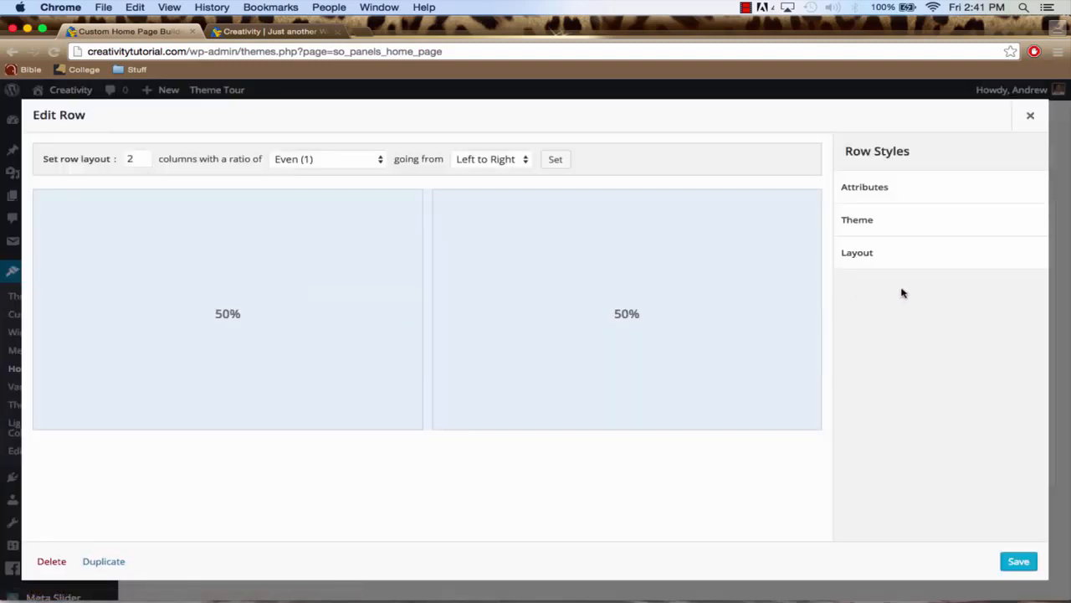
left_click(891, 227)
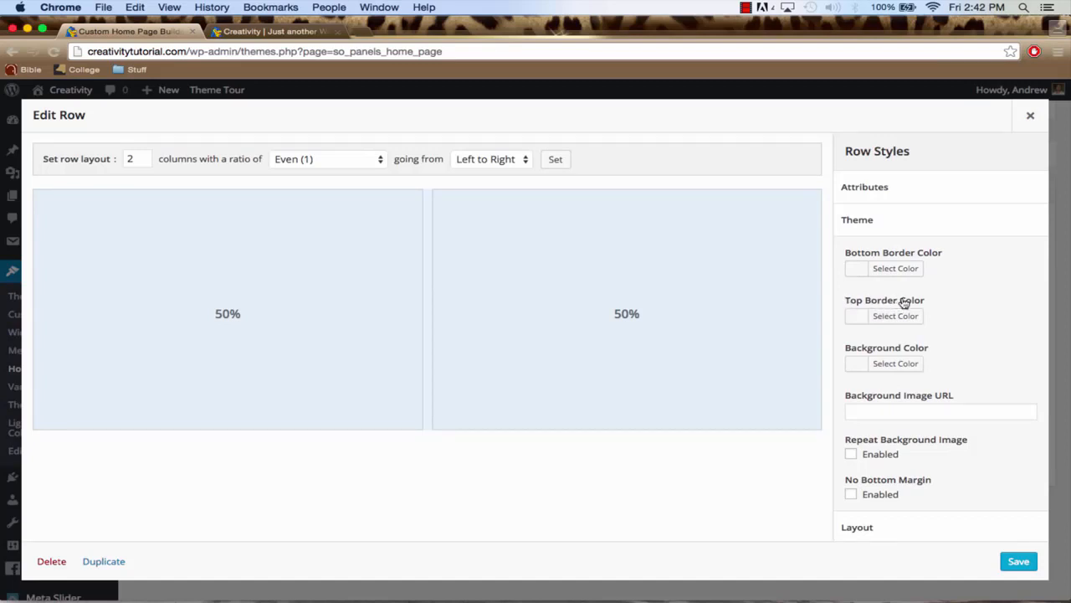
left_click(860, 318)
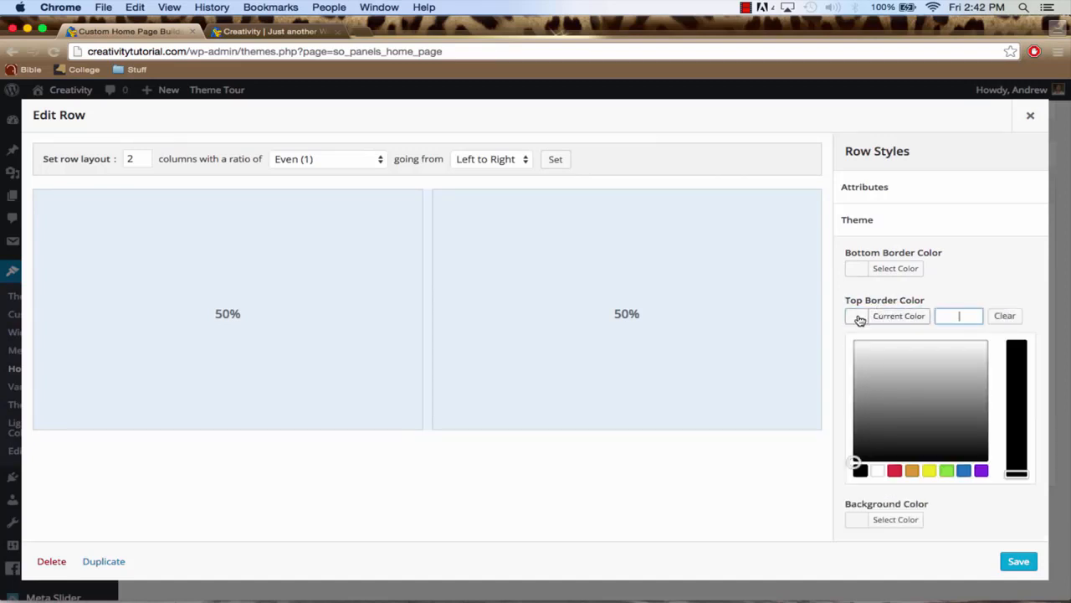
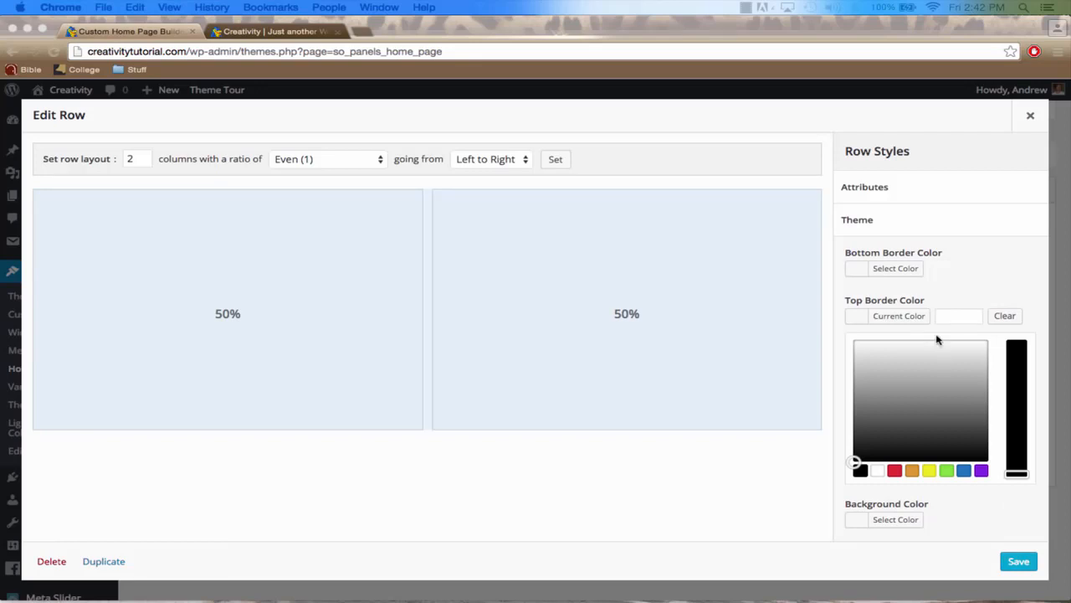
Paste the copied colour code as the row's Top Border Color, save the row, and save the home page
left_click(955, 316)
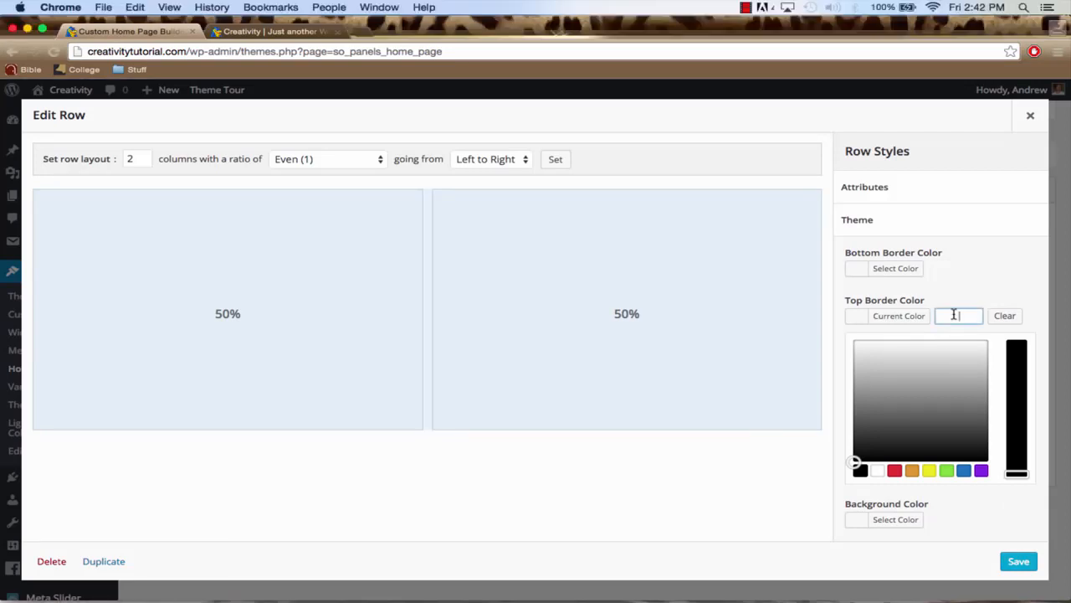
key("super+v")
left_click(1019, 561)
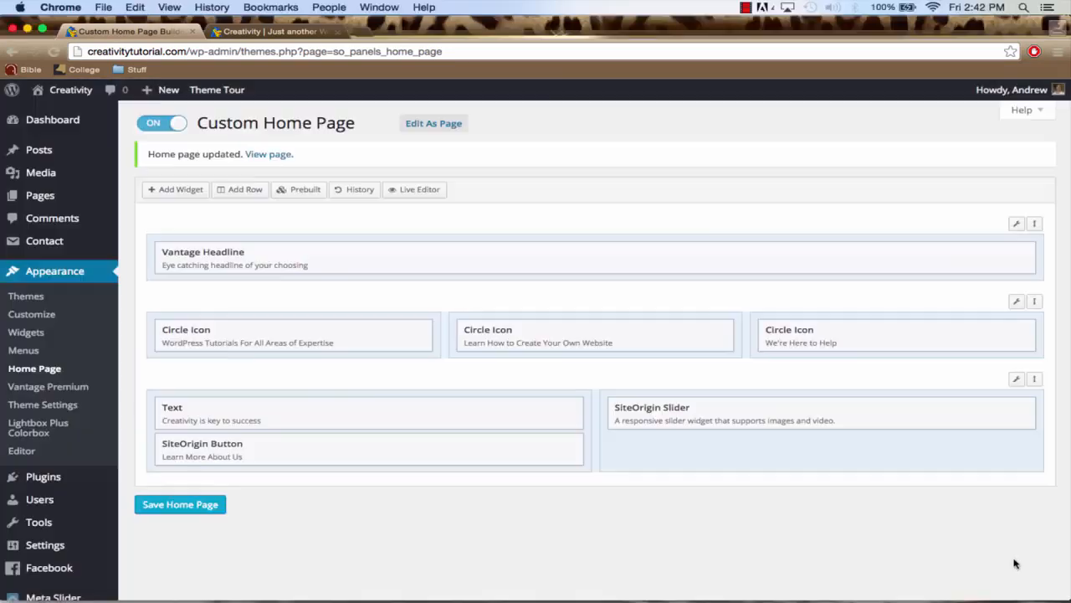
left_click(197, 510)
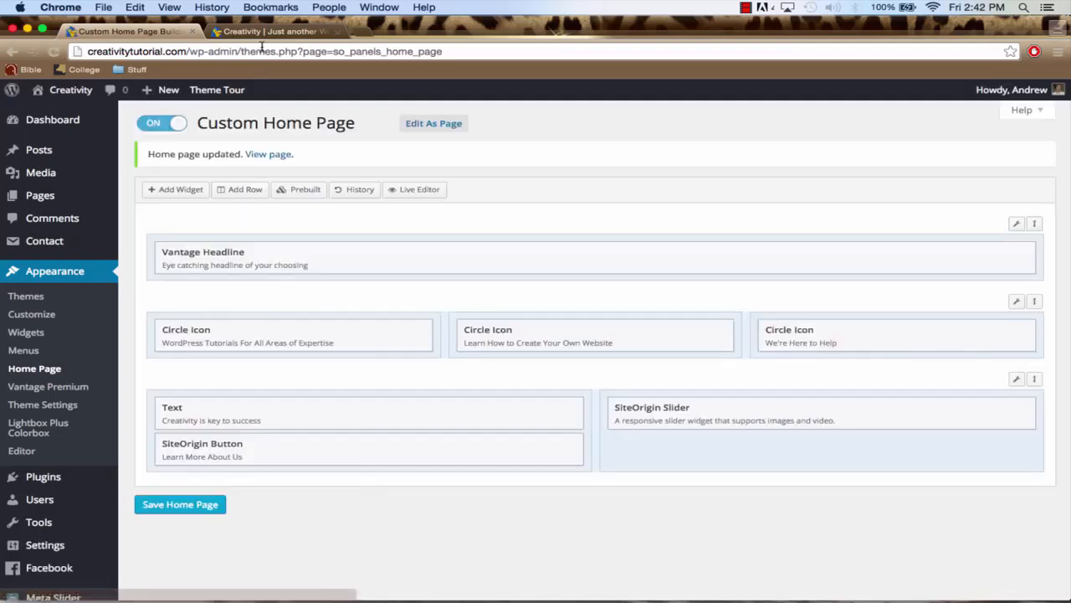
Switch to the live Creativity site, reload its home page, and check the border above the text and video row
left_click(273, 32)
scroll(352, 283, "down", 4)
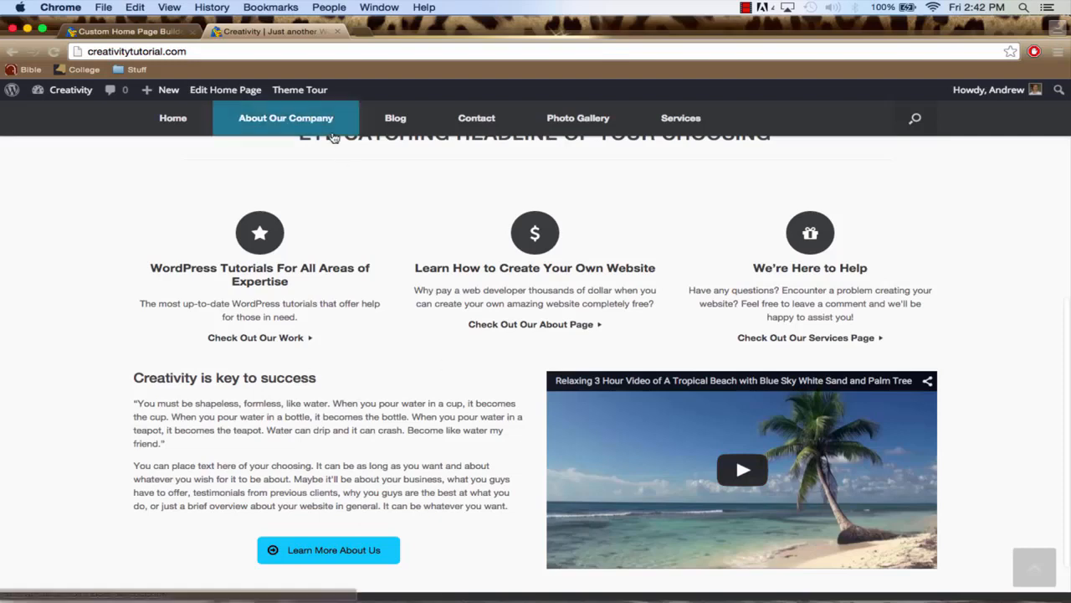
left_click(257, 51)
key("Return")
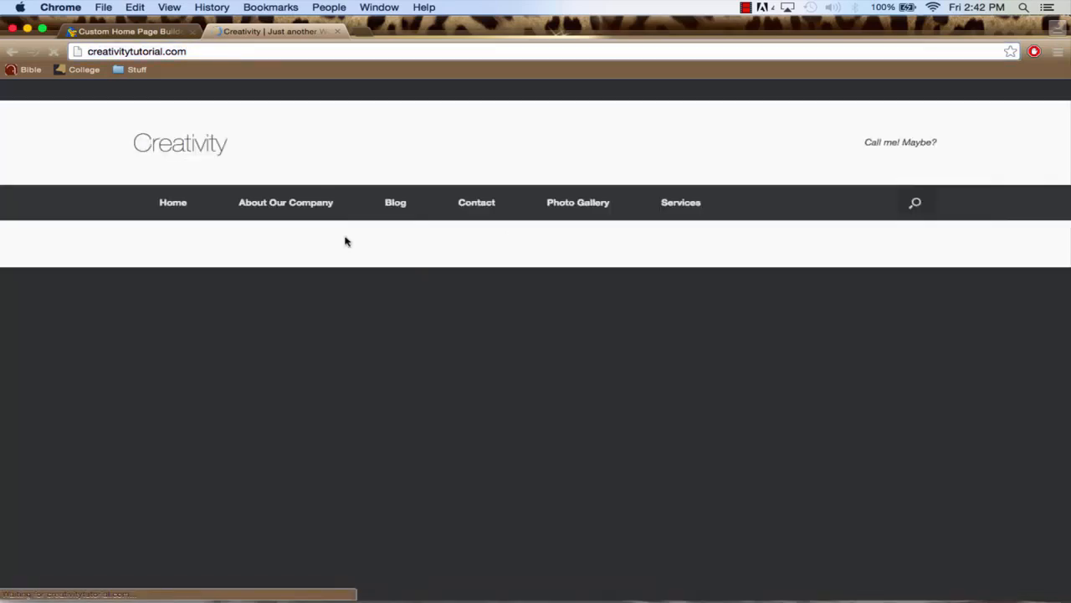
scroll(421, 318, "down", 5)
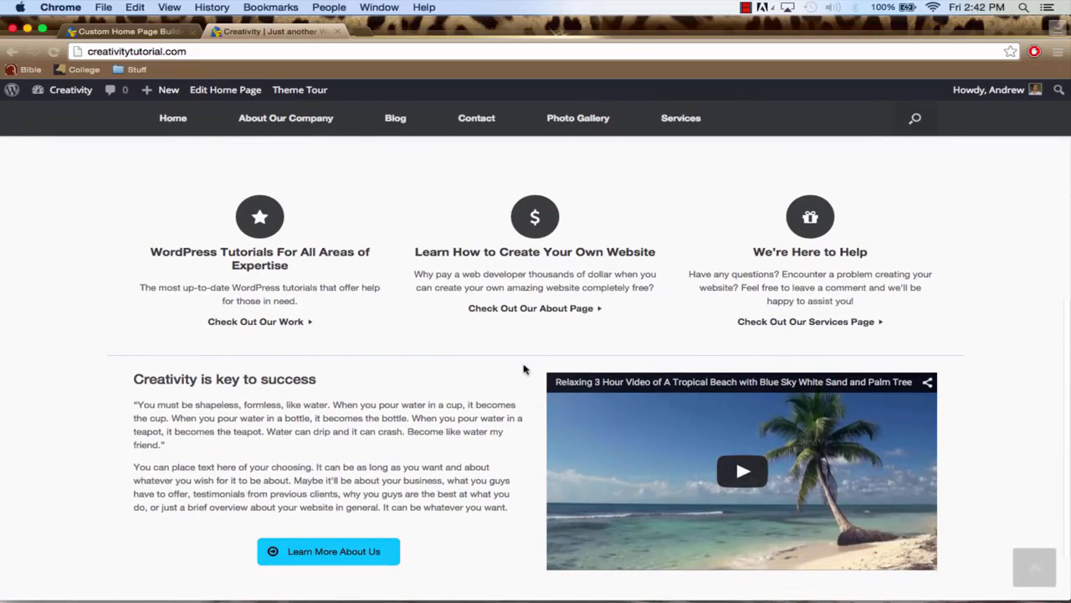
scroll(524, 369, "down", 2)
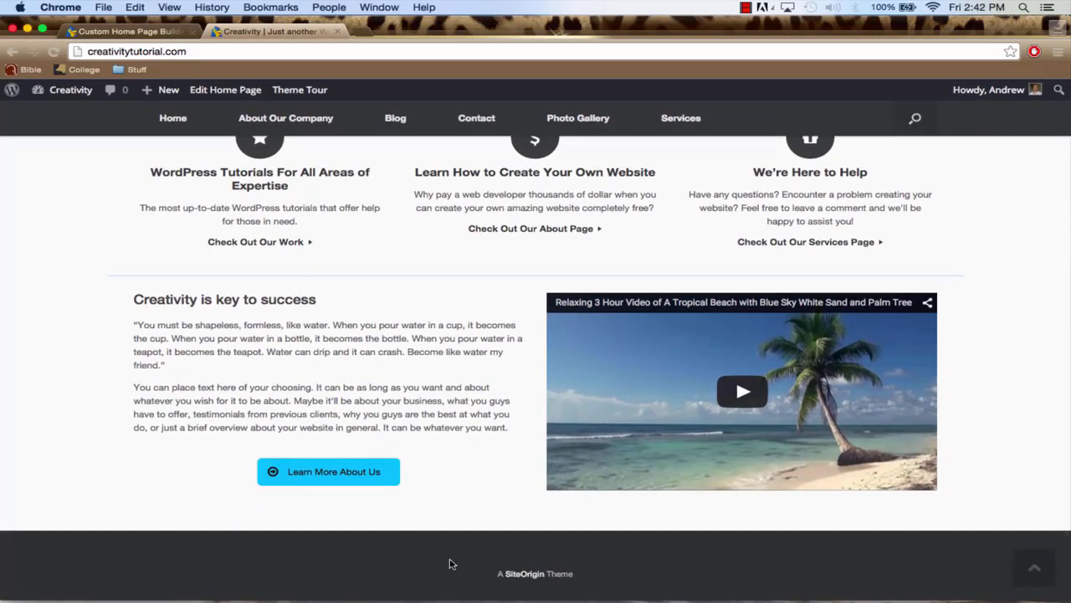
Return to the WordPress admin and open the Widgets page through the dashboard
left_click(125, 33)
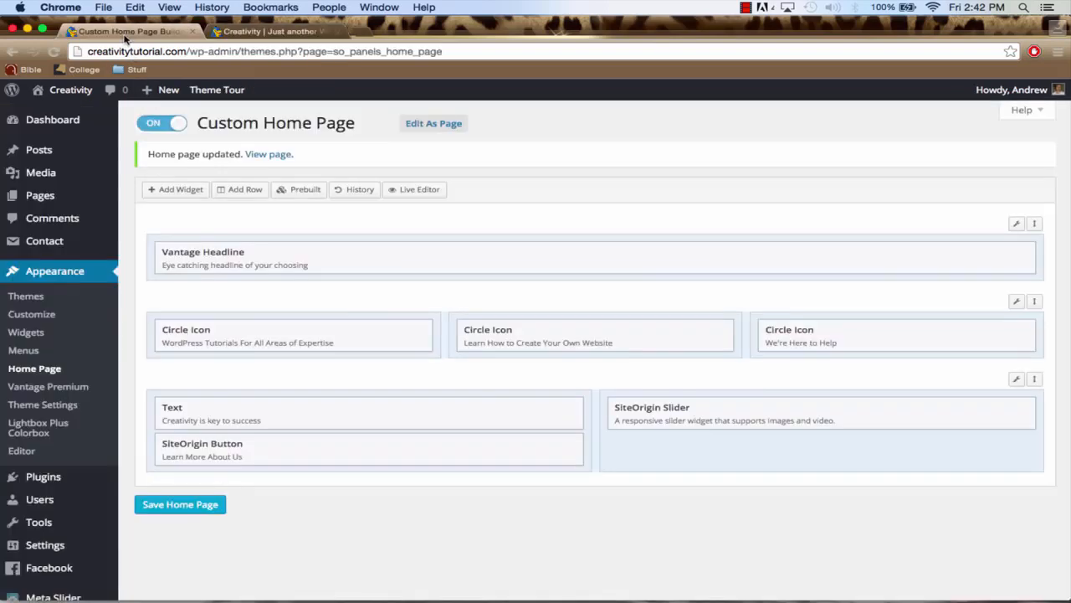
left_click(64, 124)
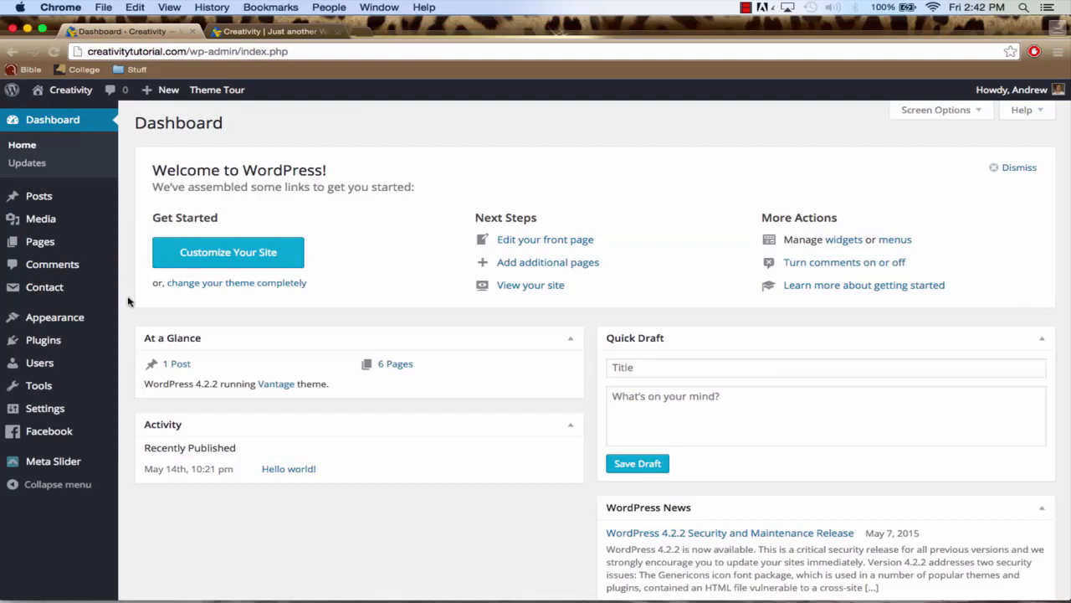
mouse_move(79, 325)
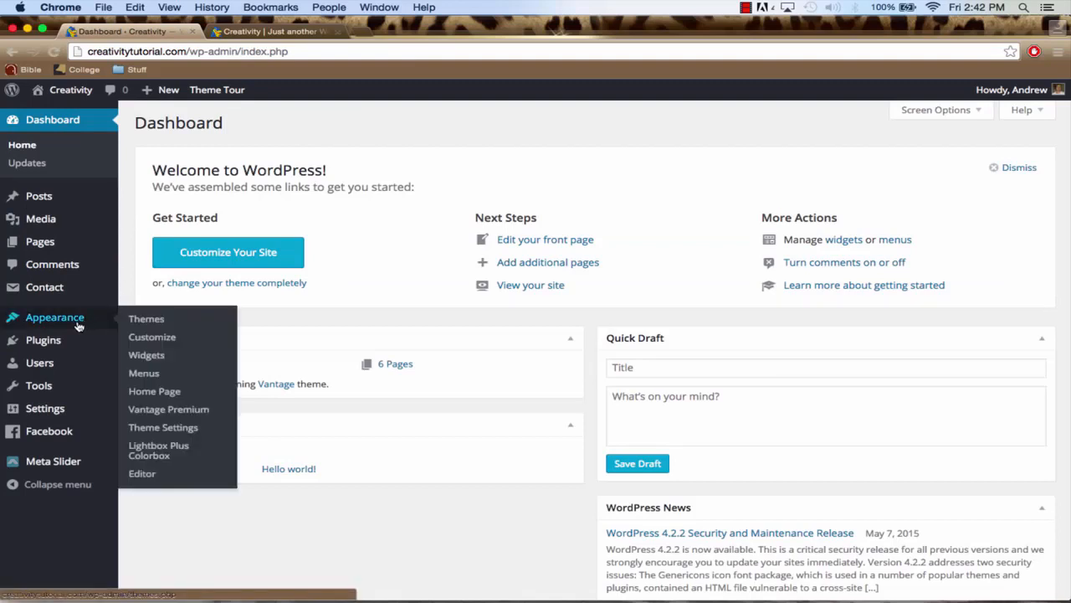
left_click(147, 356)
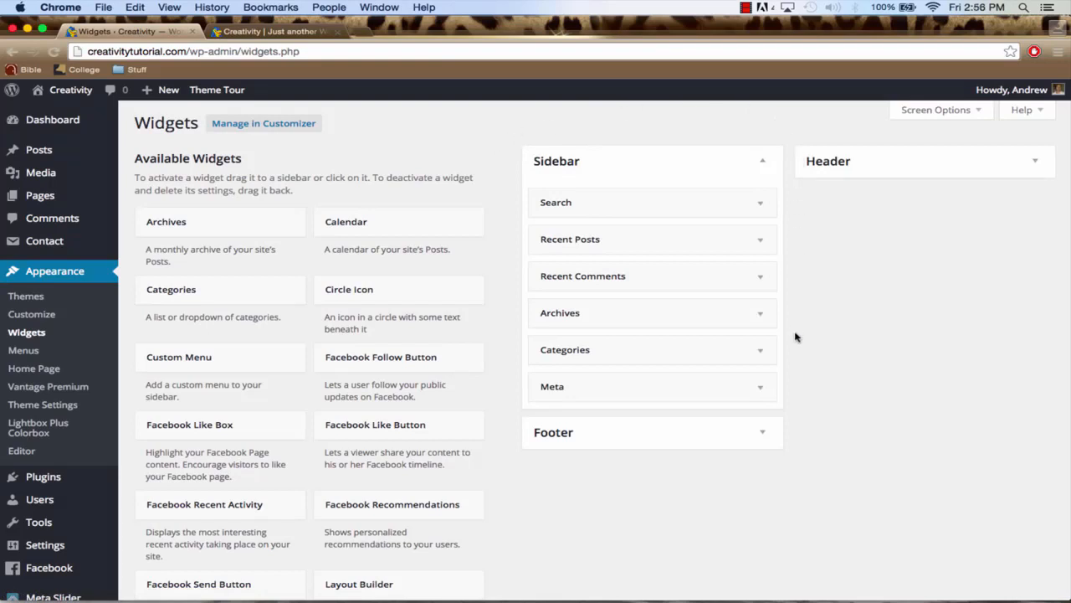
Expand the Footer and Header widget areas and look through the available widgets
left_click(626, 444)
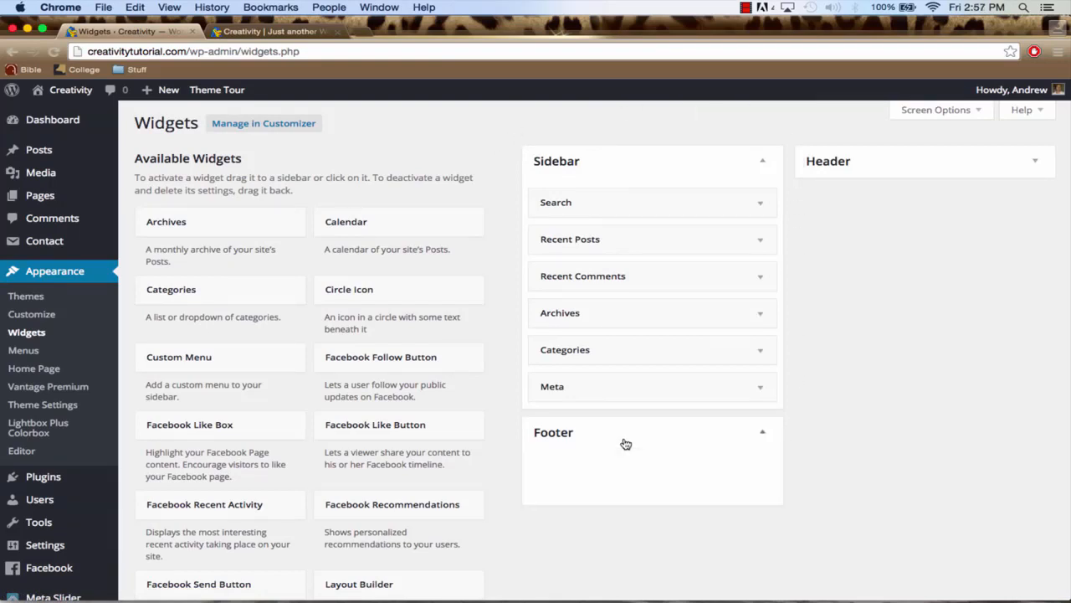
left_click(878, 171)
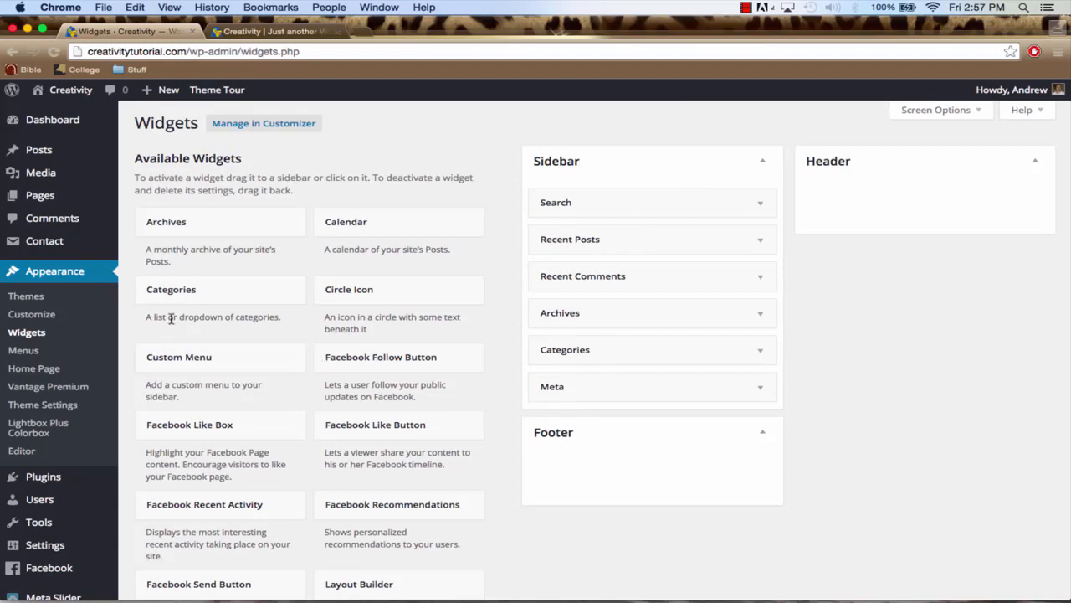
scroll(385, 381, "down", 5)
scroll(326, 402, "down", 10)
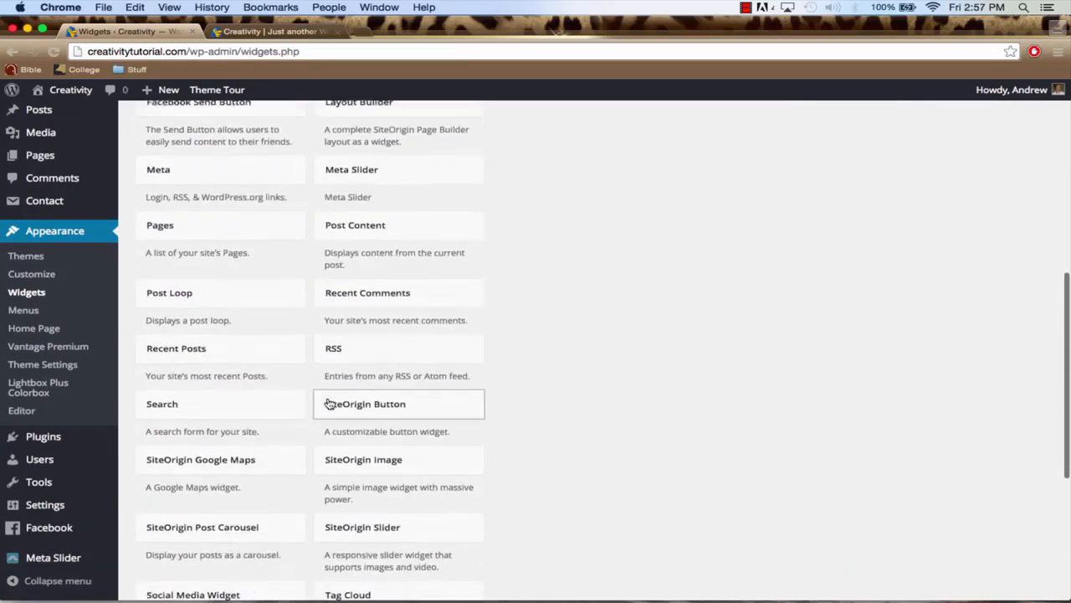
scroll(328, 402, "up", 15)
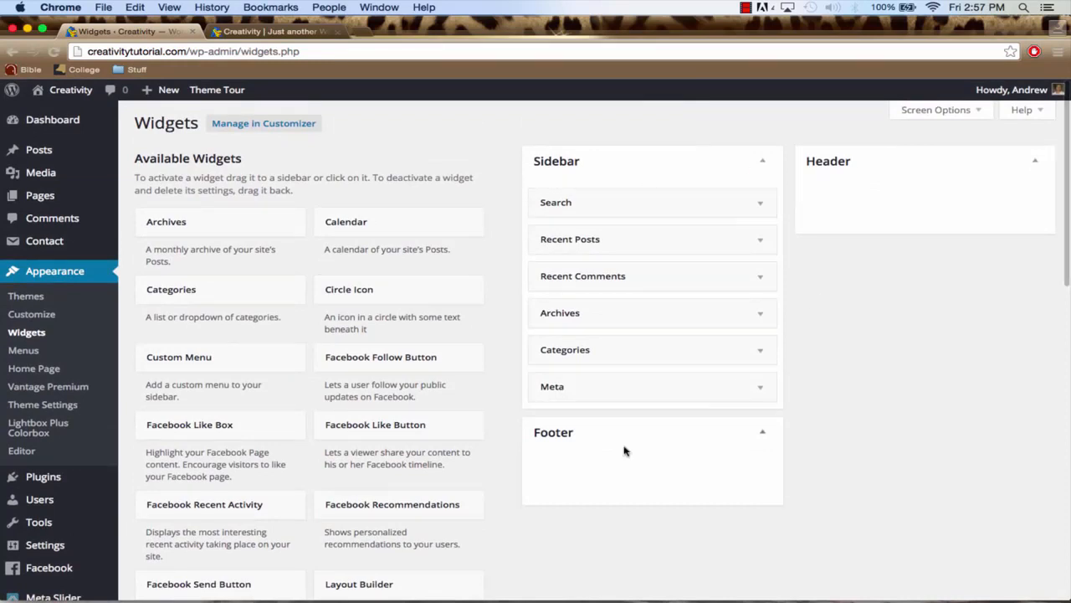
Open the live site's Blog page and compare its sidebar with the widgets listed in the Sidebar area
left_click(279, 33)
left_click(403, 125)
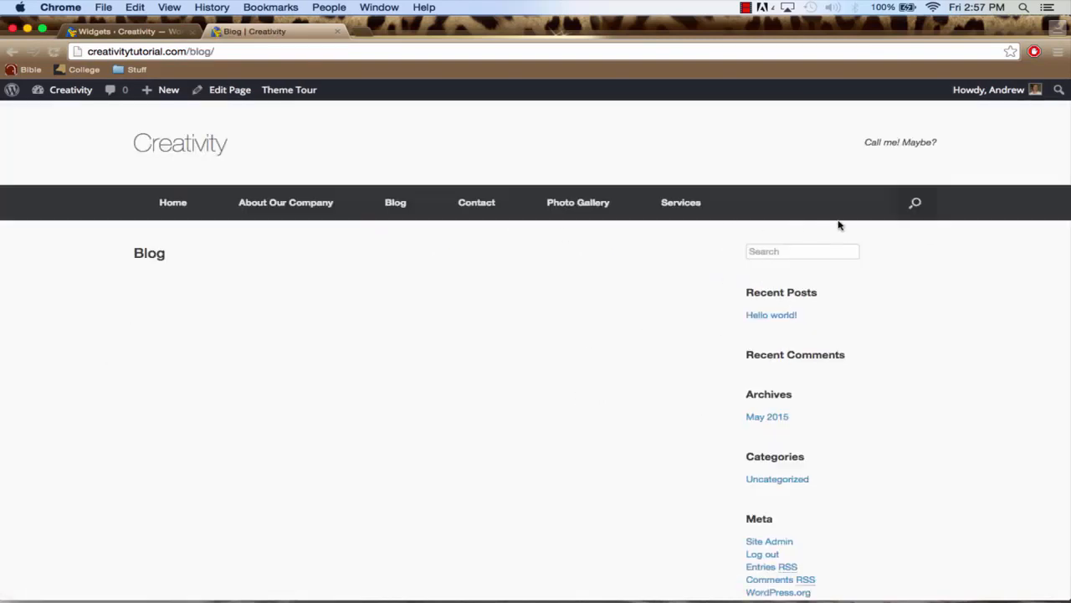
scroll(892, 502, "down", 2)
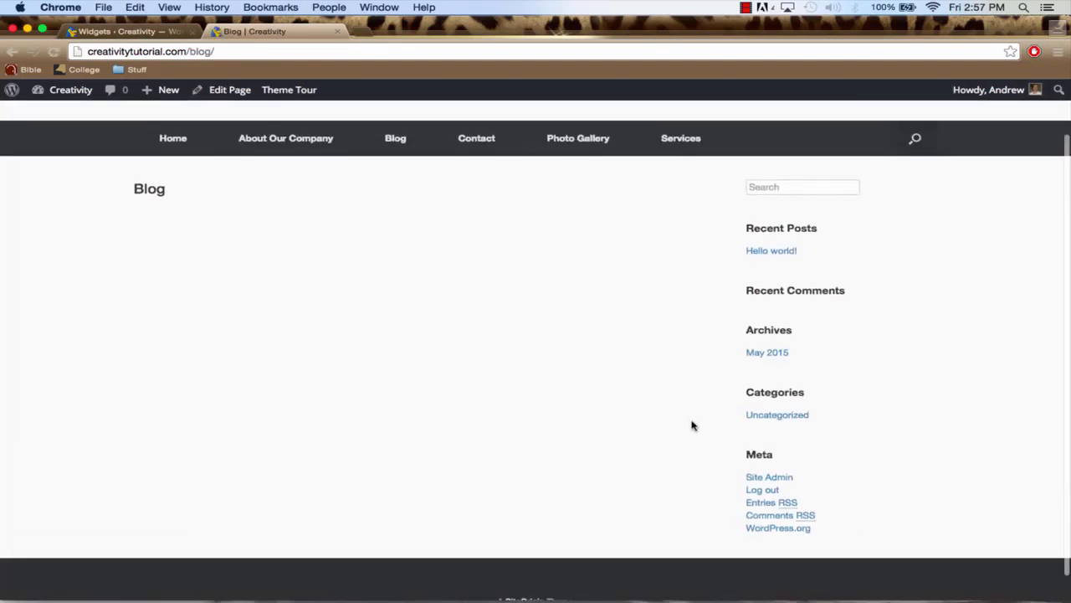
left_click(137, 37)
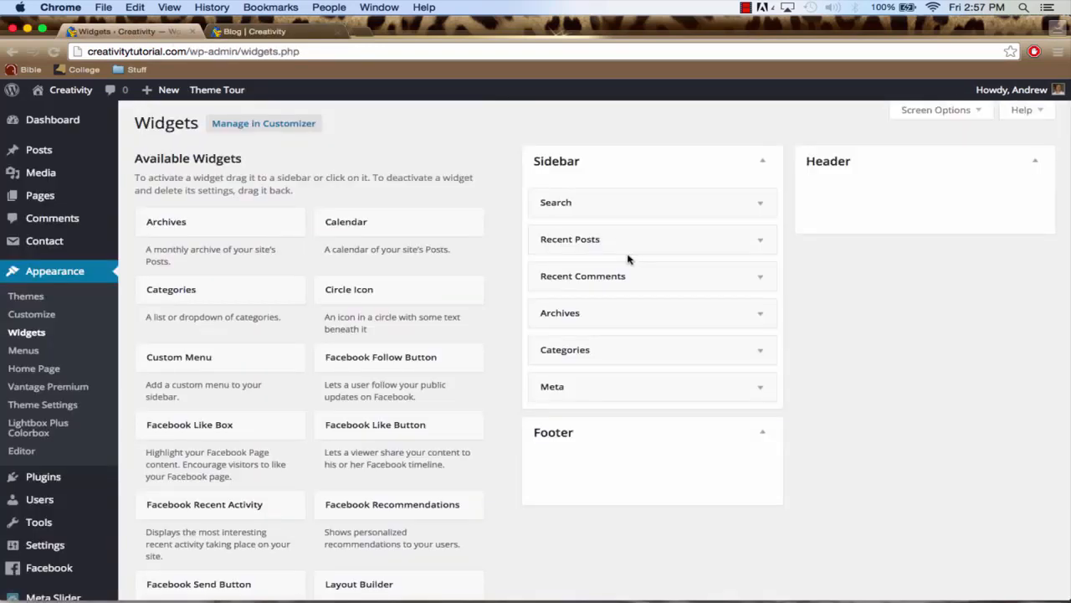
left_click(259, 33)
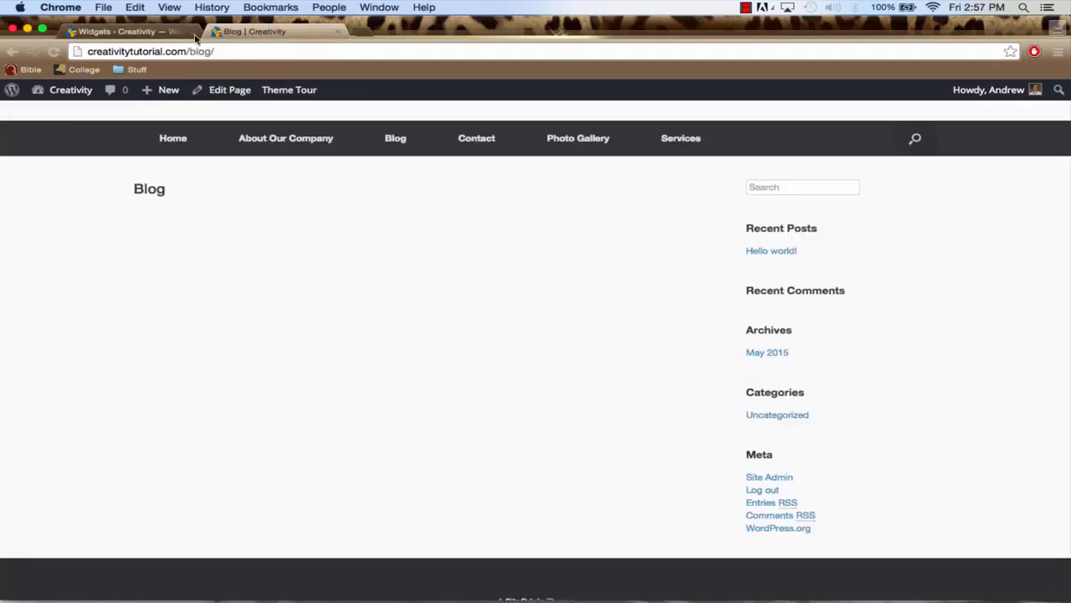
left_click(134, 32)
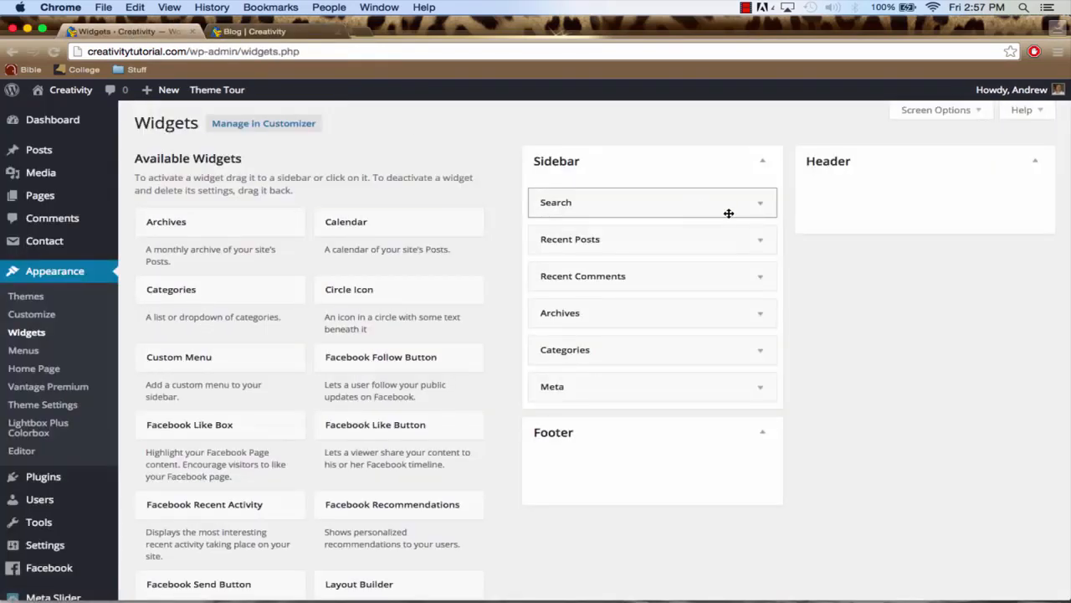
Collapse the Header area and remove Search, Recent Posts, Recent Comments, Archives, Categories and Meta from the Sidebar area
left_click(868, 173)
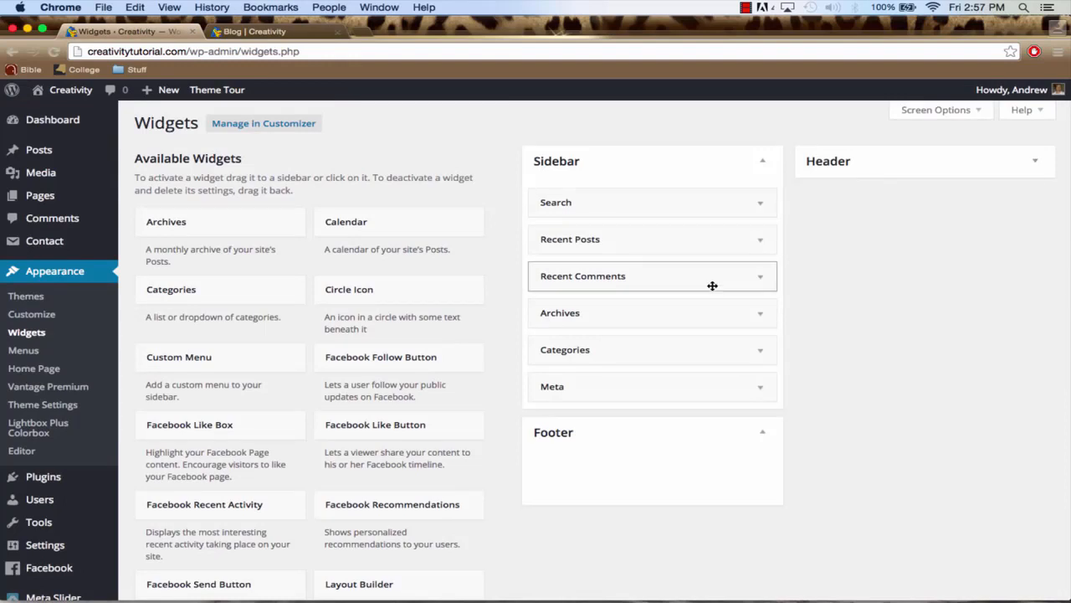
left_click(761, 205)
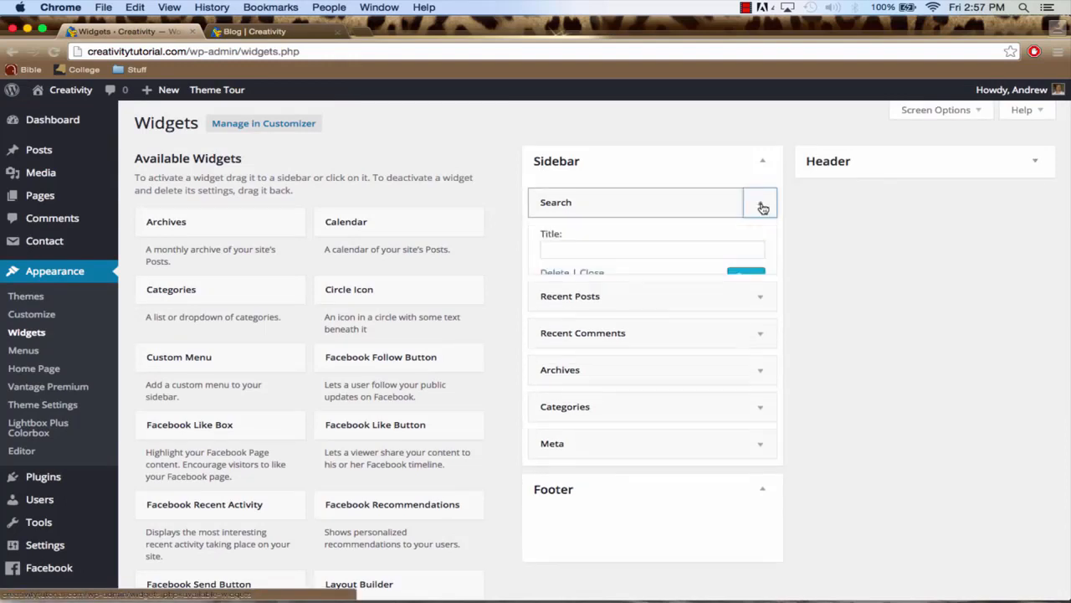
left_click(554, 274)
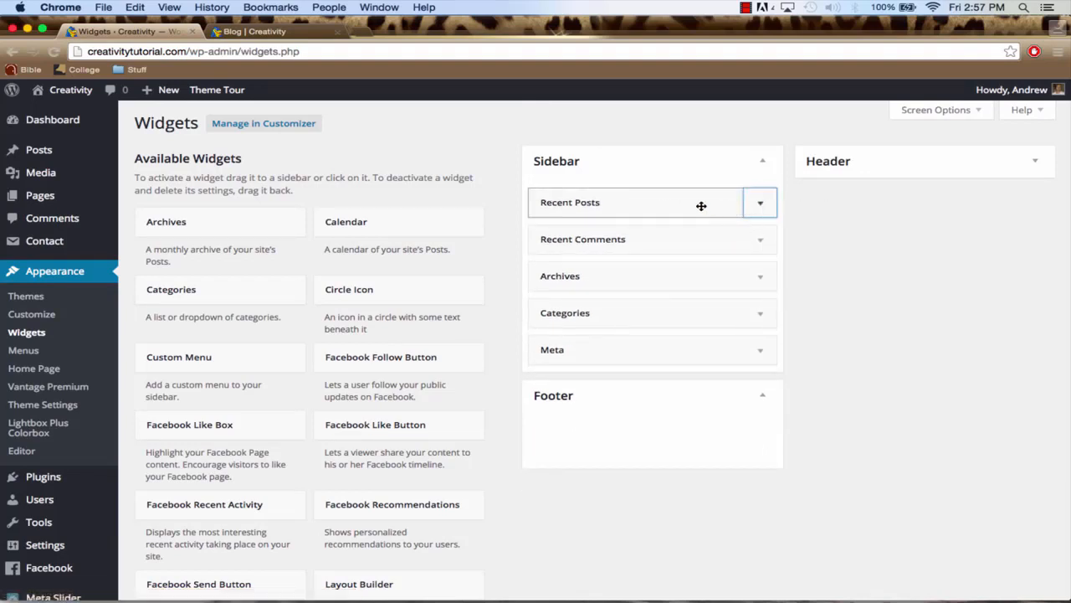
left_click_drag(701, 206, 469, 227)
left_click_drag(628, 204, 355, 231)
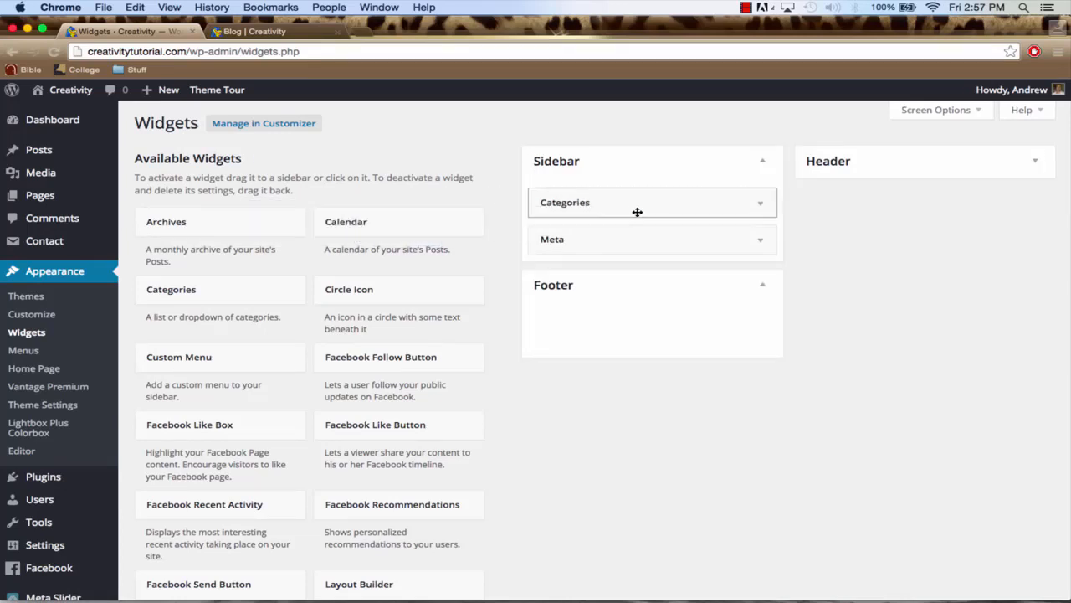
left_click_drag(655, 206, 360, 242)
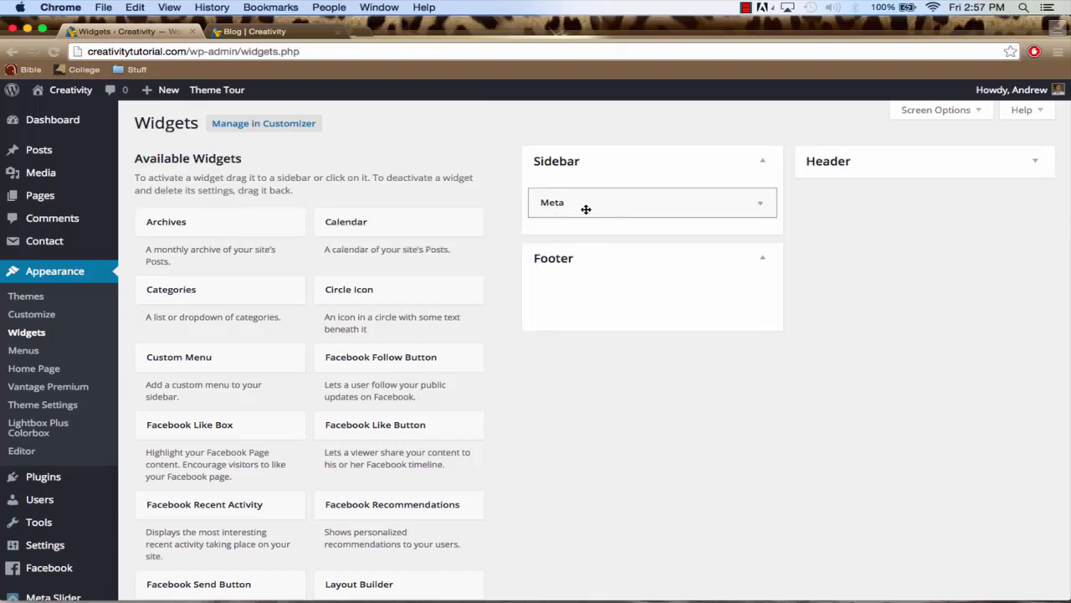
left_click_drag(583, 209, 284, 242)
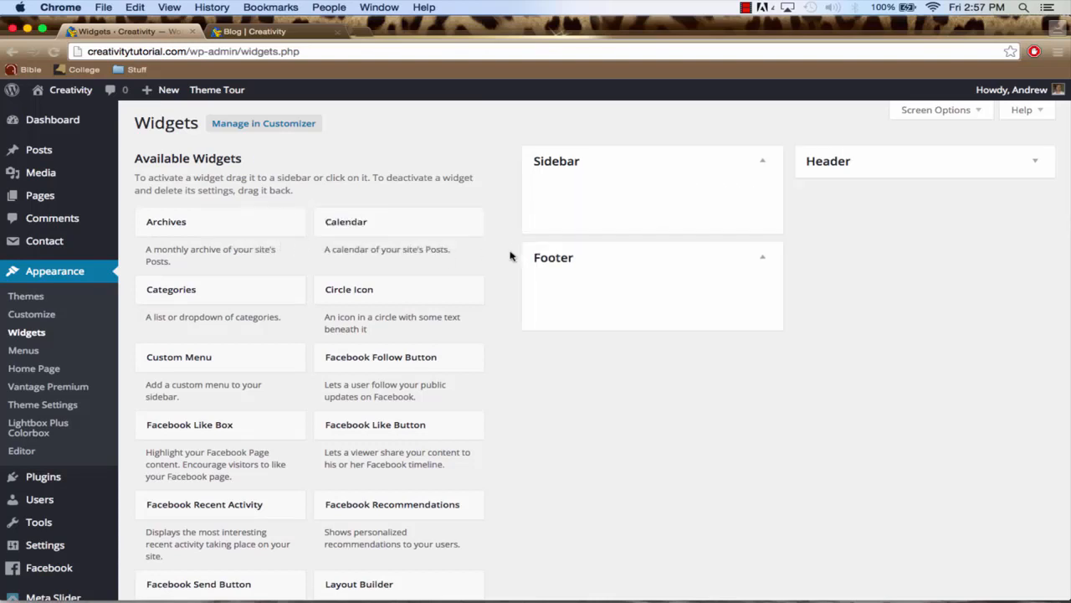
Find the Social Media Widget among the available widgets and open its choice of widget areas
scroll(470, 326, "down", 10)
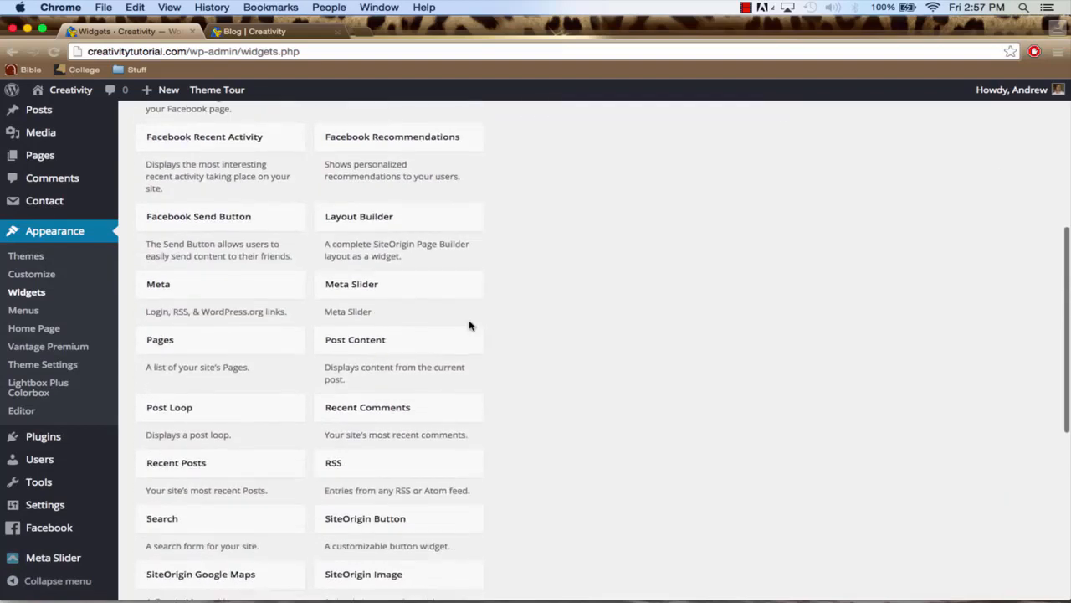
scroll(471, 326, "down", 3)
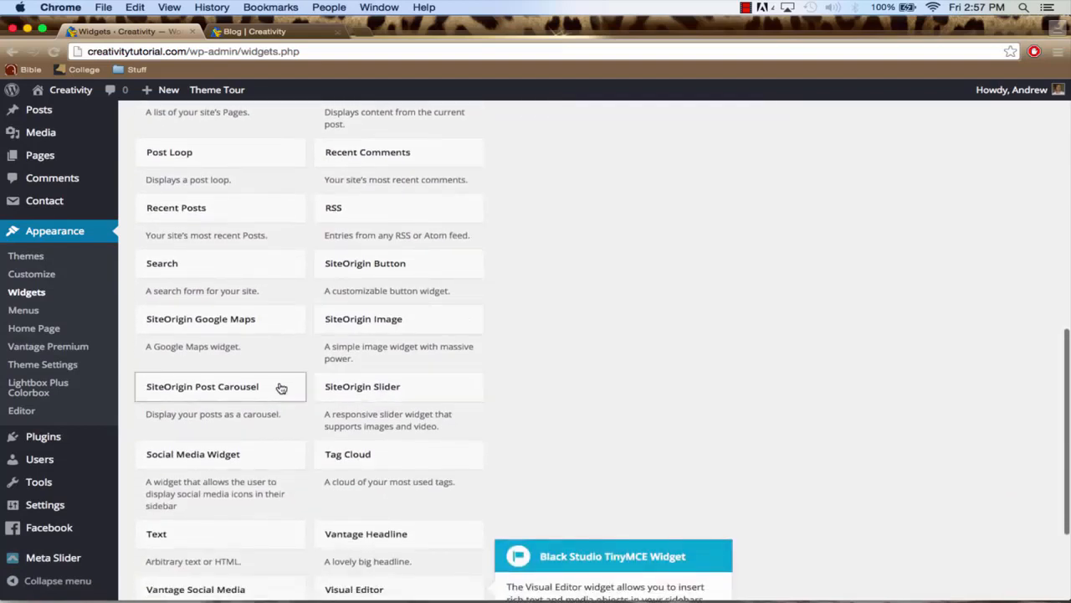
scroll(334, 348, "down", 2)
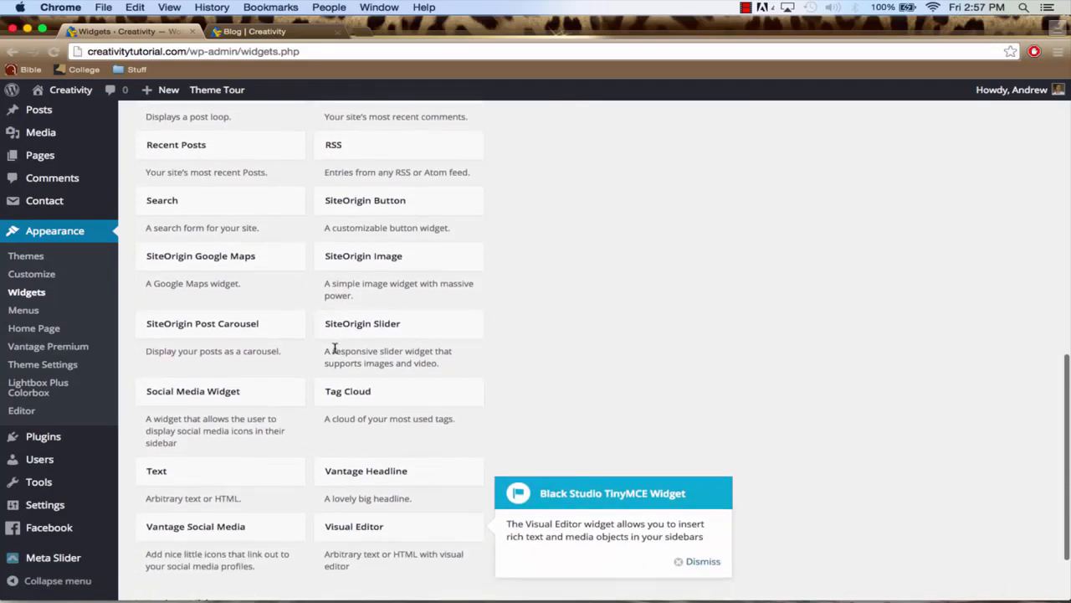
left_click(211, 400)
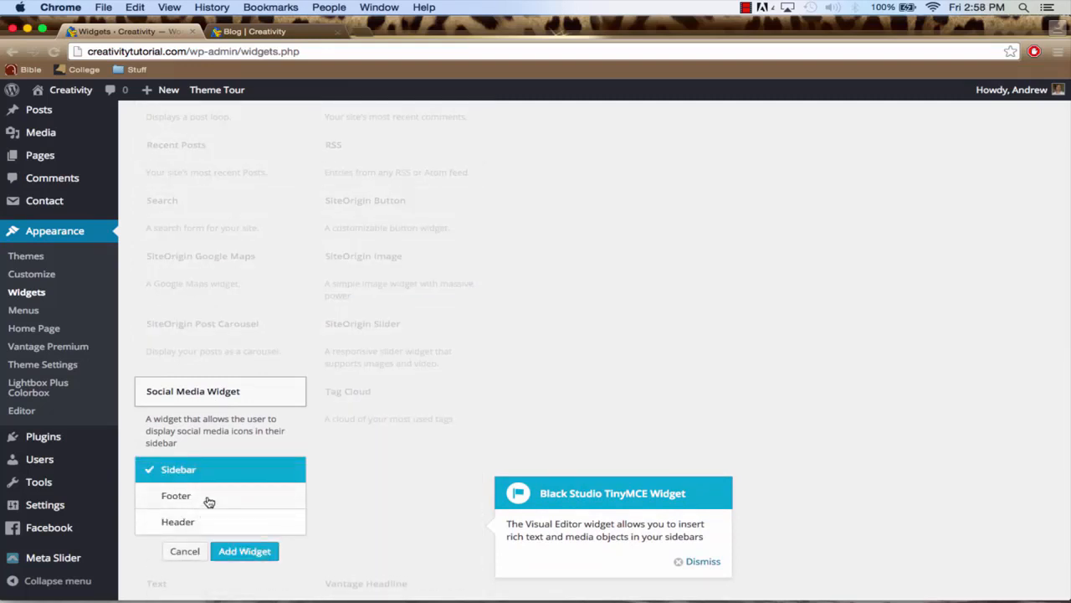
Switch to the live Blog page and examine where its footer, header and sidebar areas sit
left_click(251, 31)
scroll(392, 394, "down", 1)
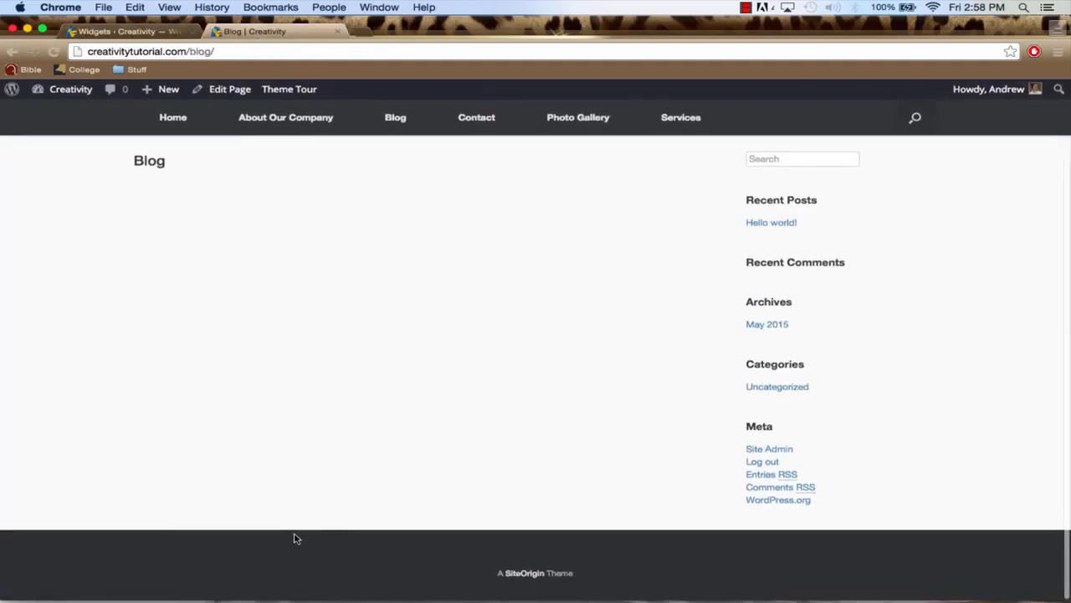
scroll(258, 160, "up", 2)
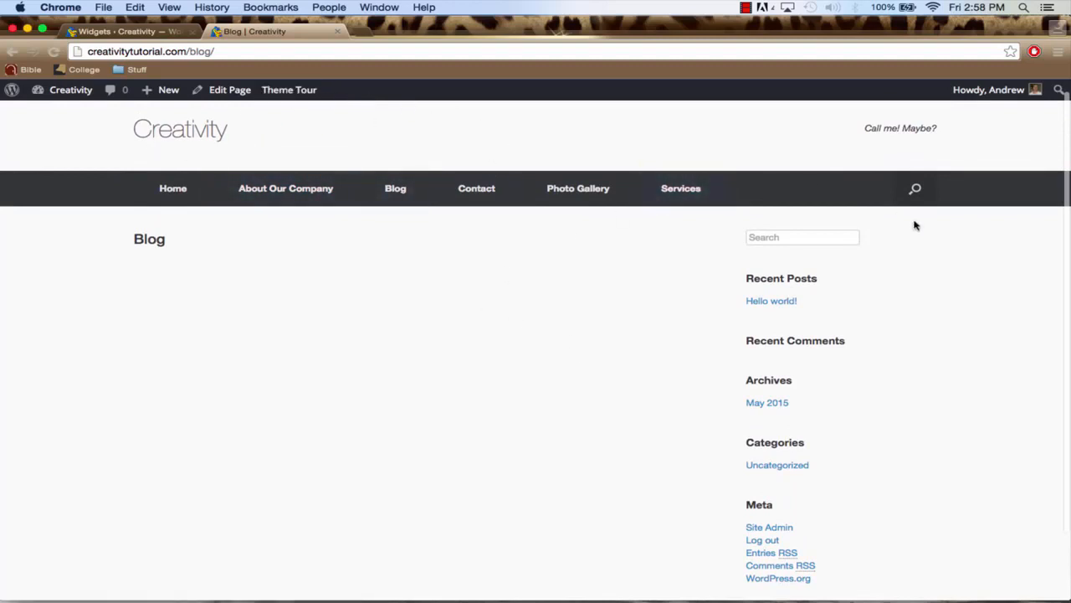
scroll(332, 311, "down", 2)
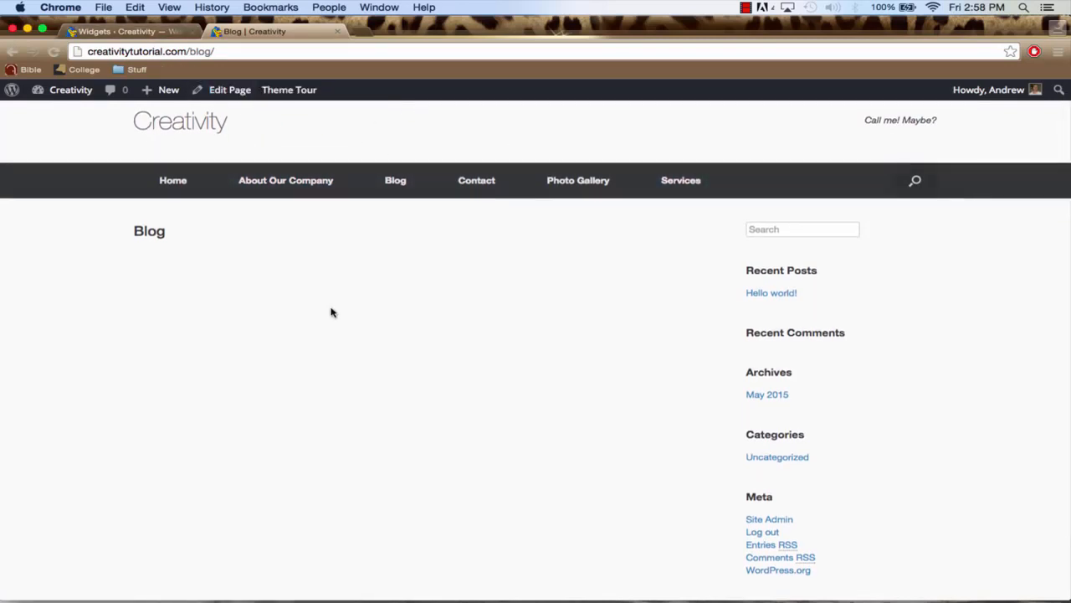
Return to the Widgets page and add the Social Media Widget to the Footer area
left_click(126, 31)
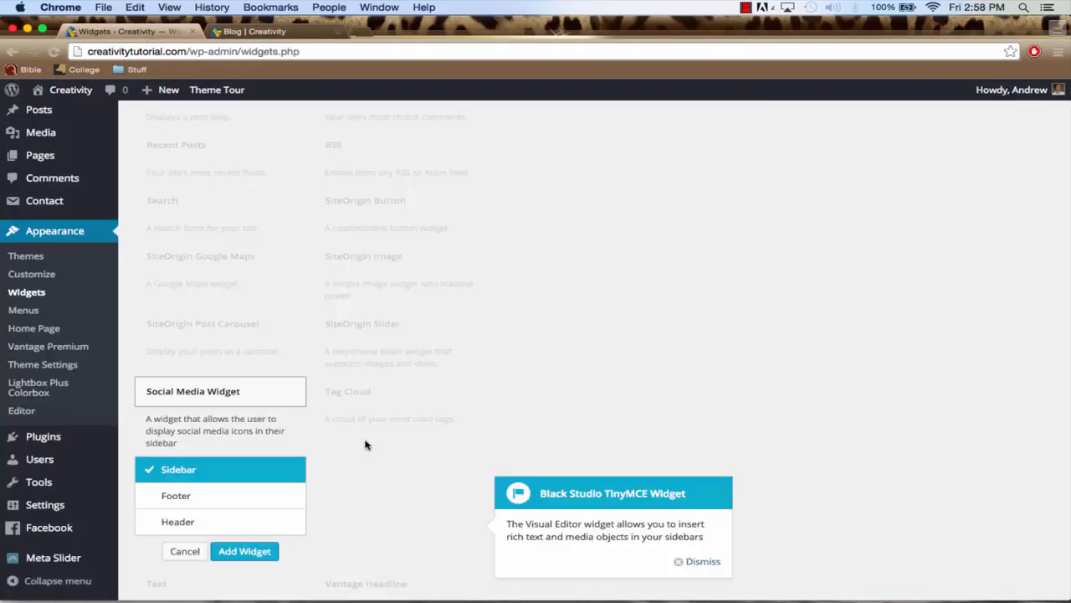
left_click(191, 497)
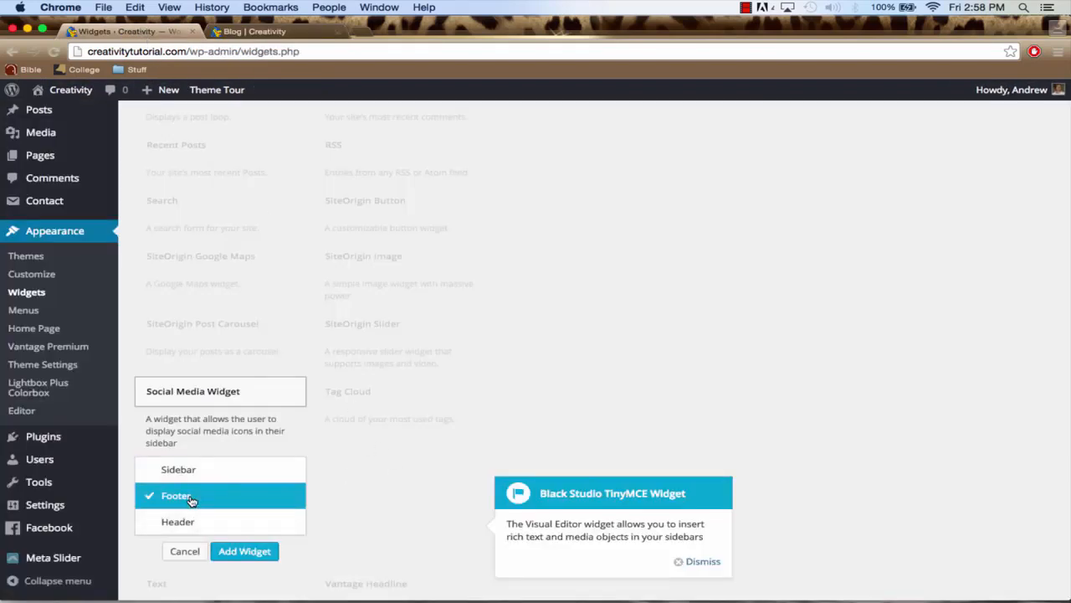
left_click(244, 551)
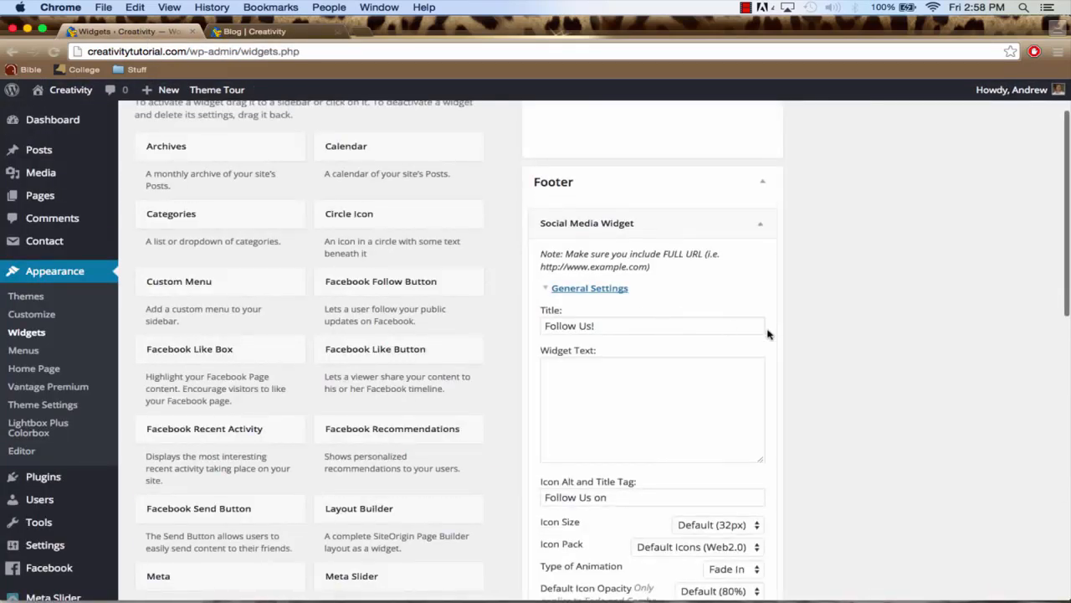
Clear the footer Social Media Widget's title and set its icon alignment to Centered
scroll(720, 306, "down", 5)
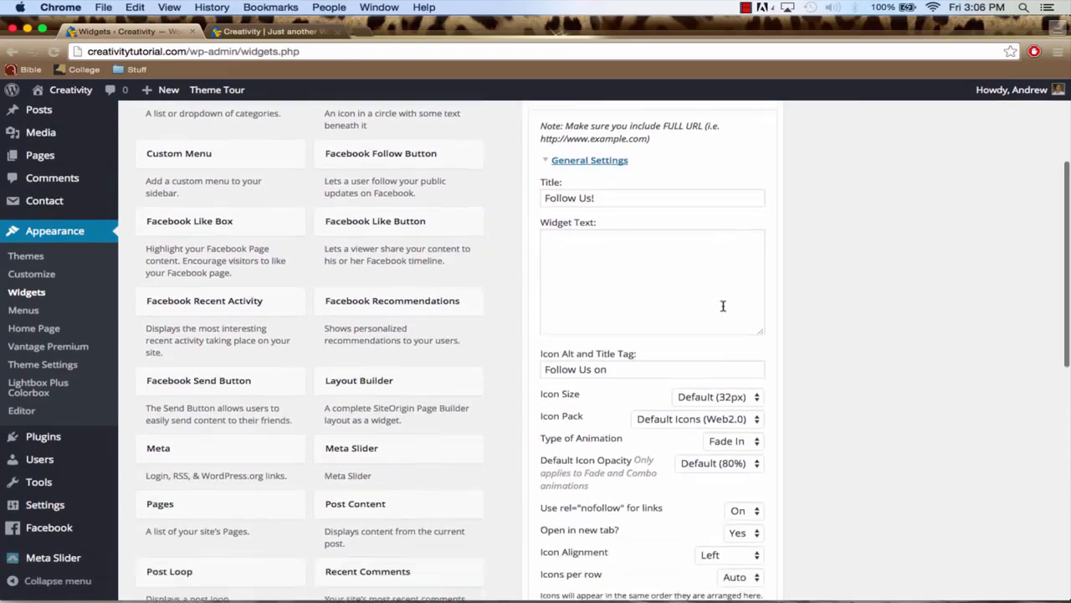
triple_click(623, 182)
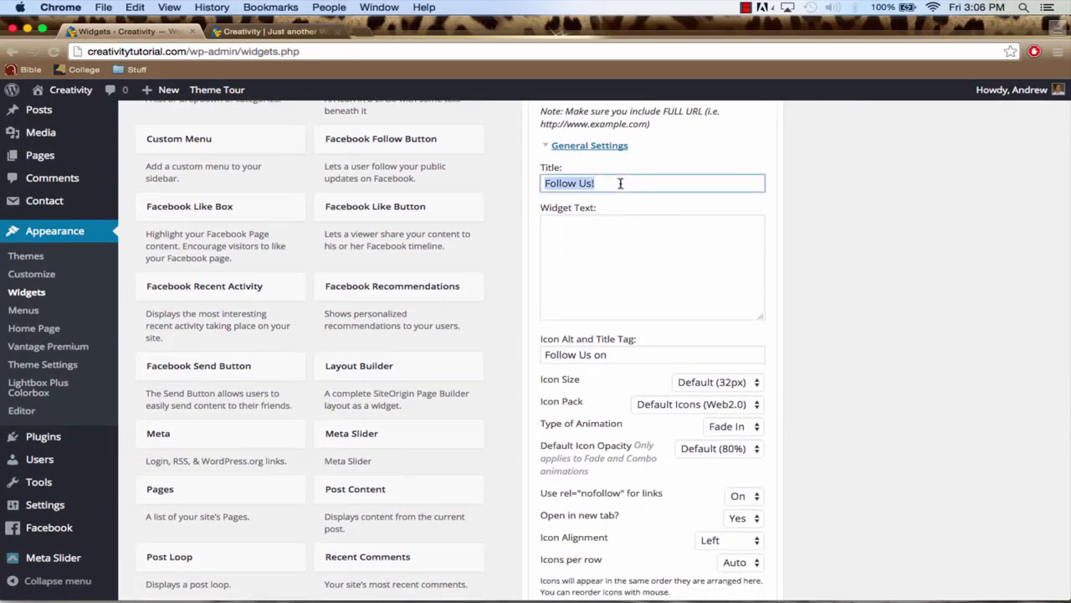
key("BackSpace")
scroll(624, 299, "down", 3)
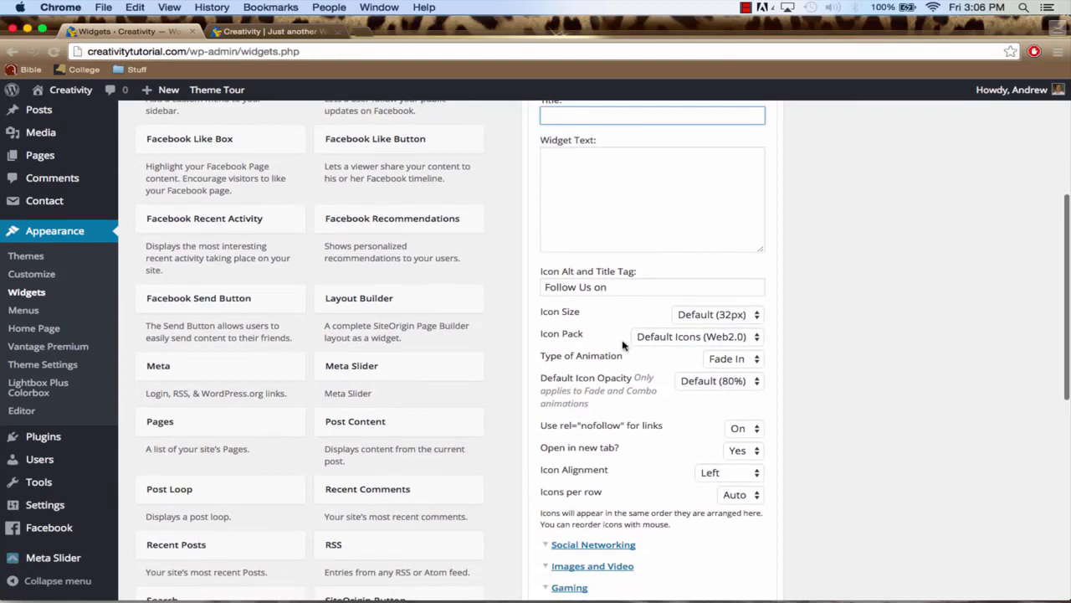
scroll(636, 381, "down", 1)
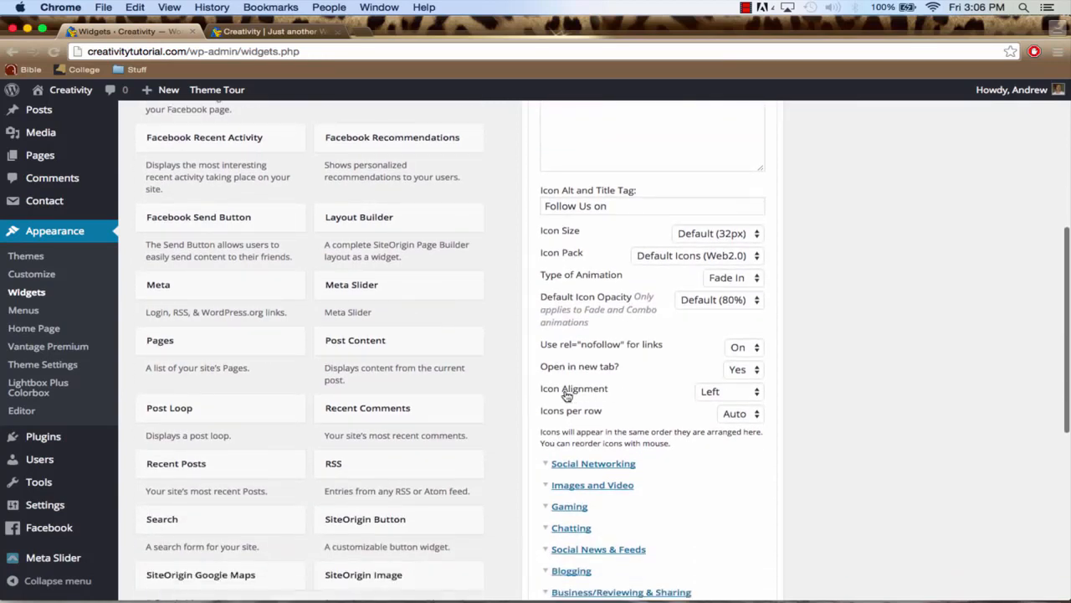
left_click(725, 393)
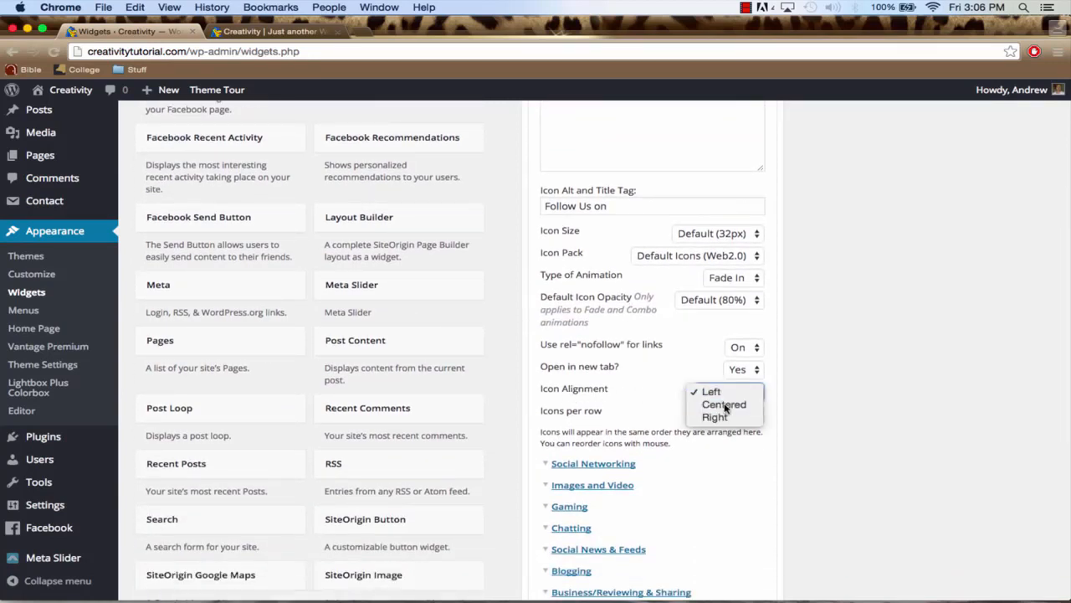
left_click(724, 405)
scroll(610, 388, "down", 2)
left_click(591, 371)
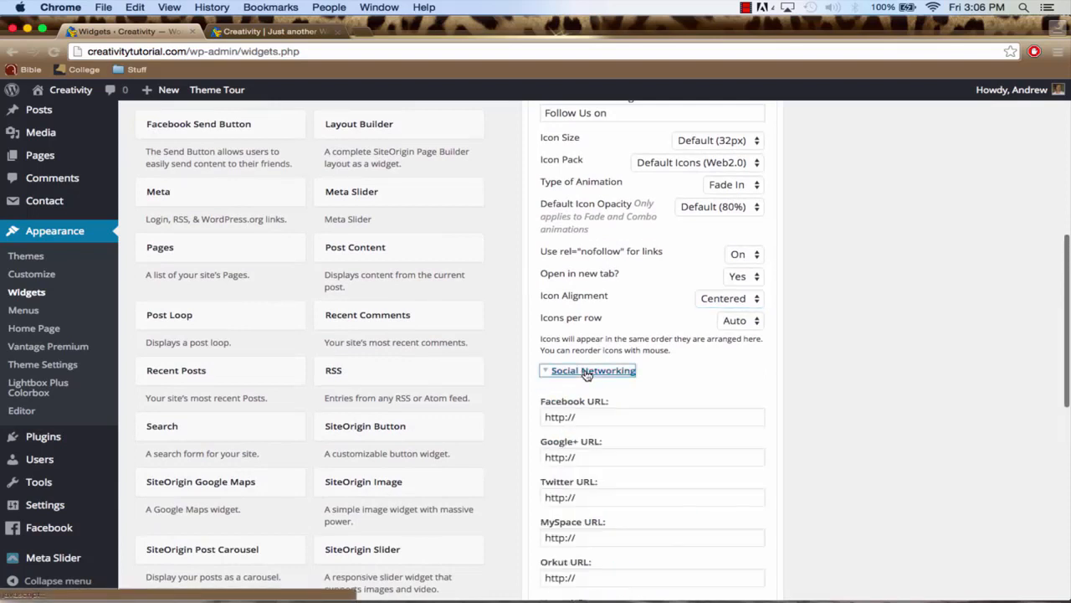
scroll(626, 405, "down", 2)
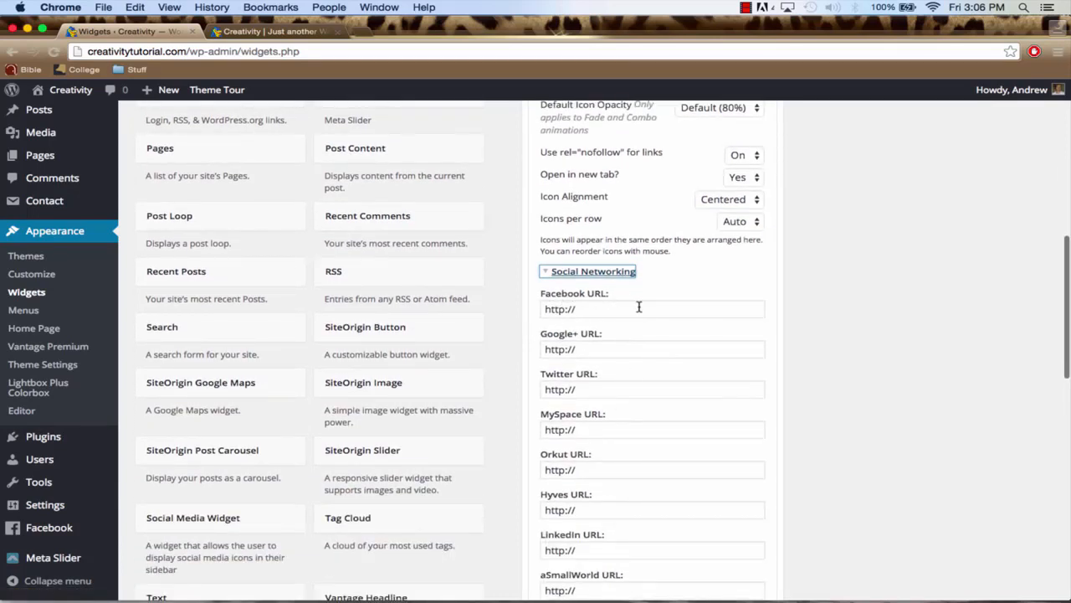
left_click(640, 308)
type("www.facebook.com")
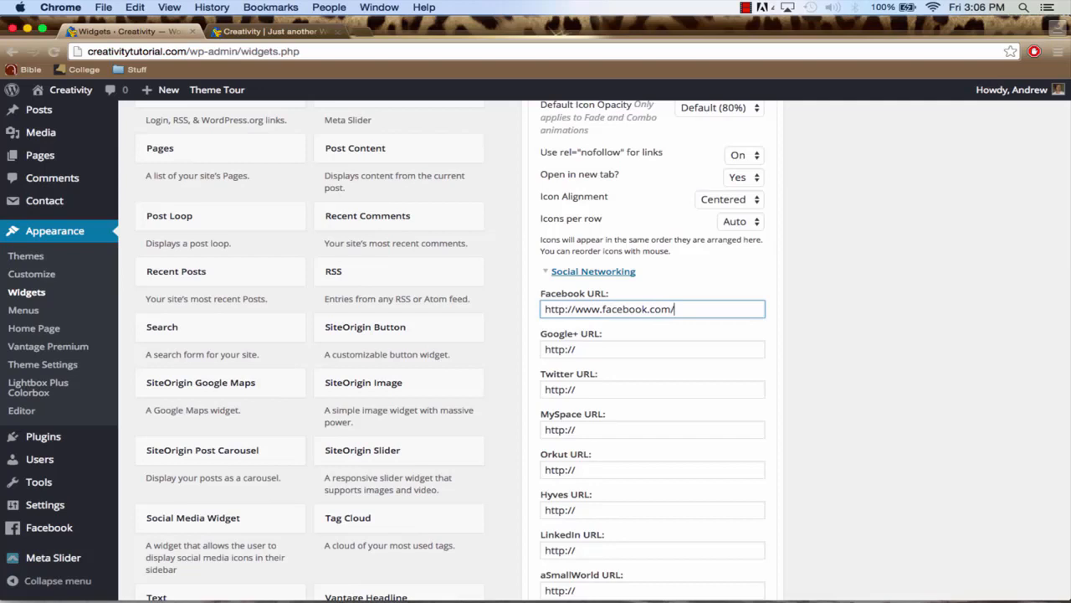
scroll(651, 345, "down", 2)
left_click(625, 299)
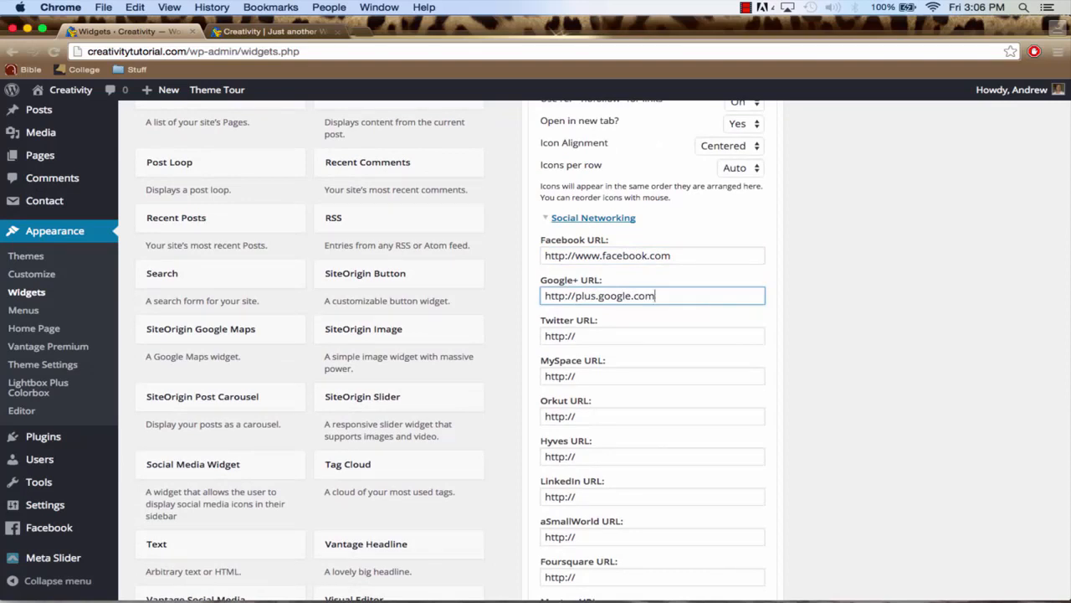
left_click(650, 336)
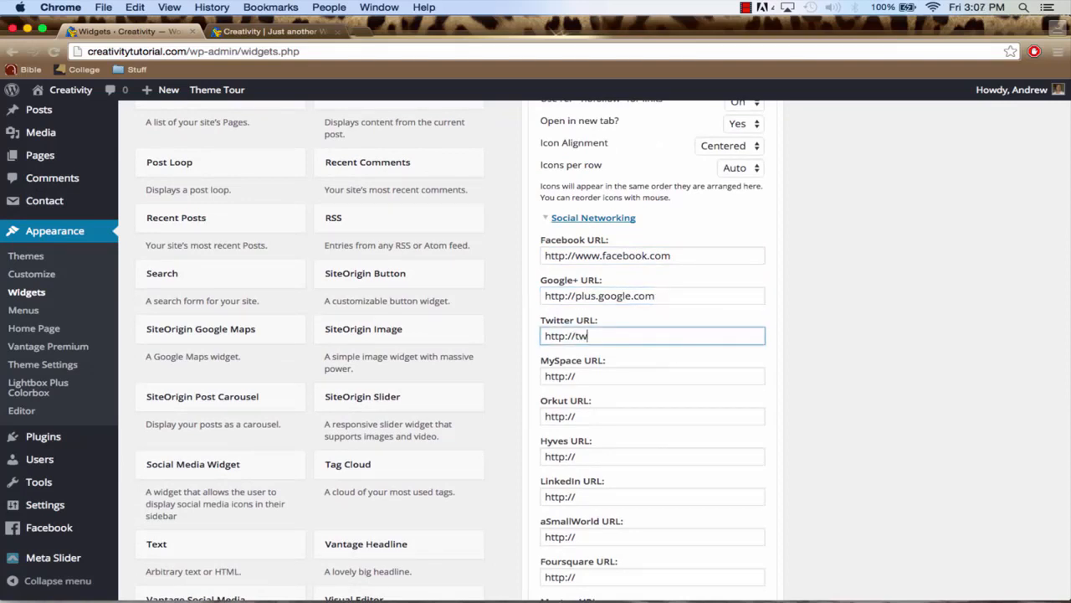
type("twitter.com")
scroll(657, 354, "down", 12)
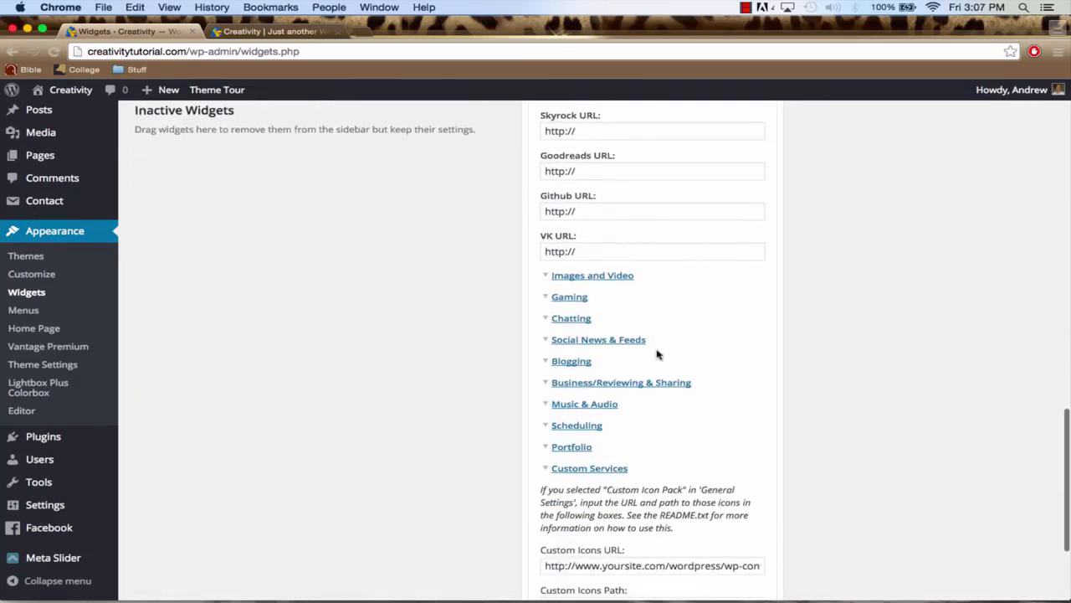
left_click(599, 277)
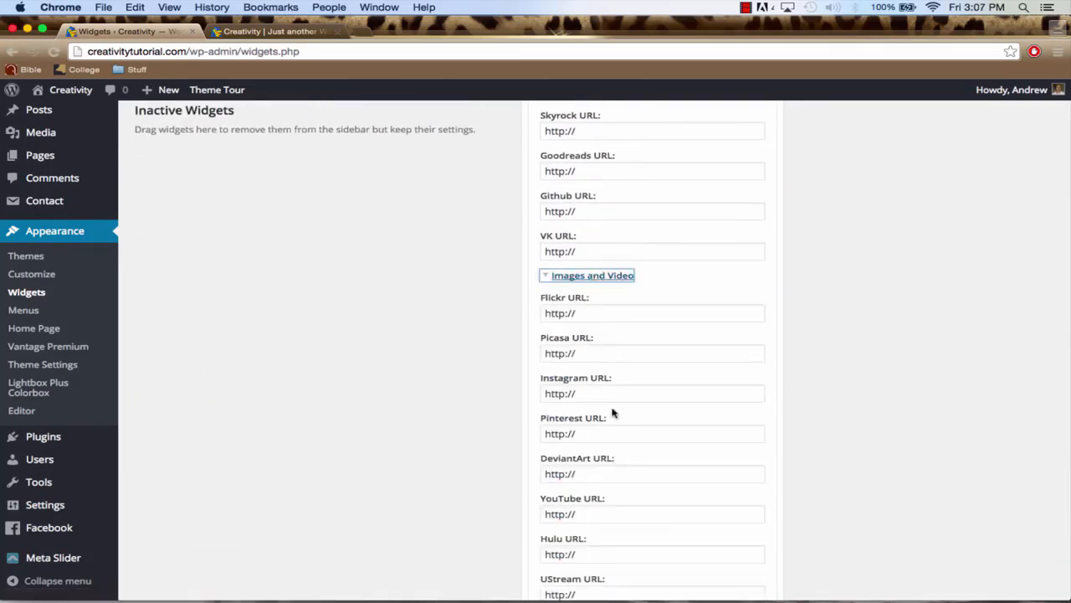
scroll(627, 433, "down", 2)
left_click(627, 435)
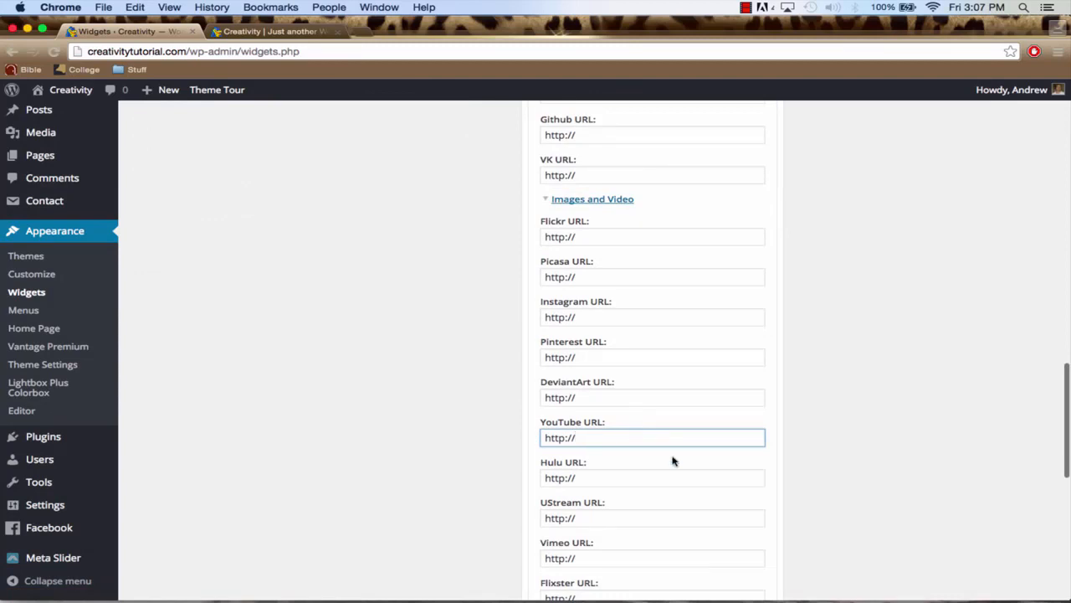
type("youtube.com")
scroll(661, 446, "down", 10)
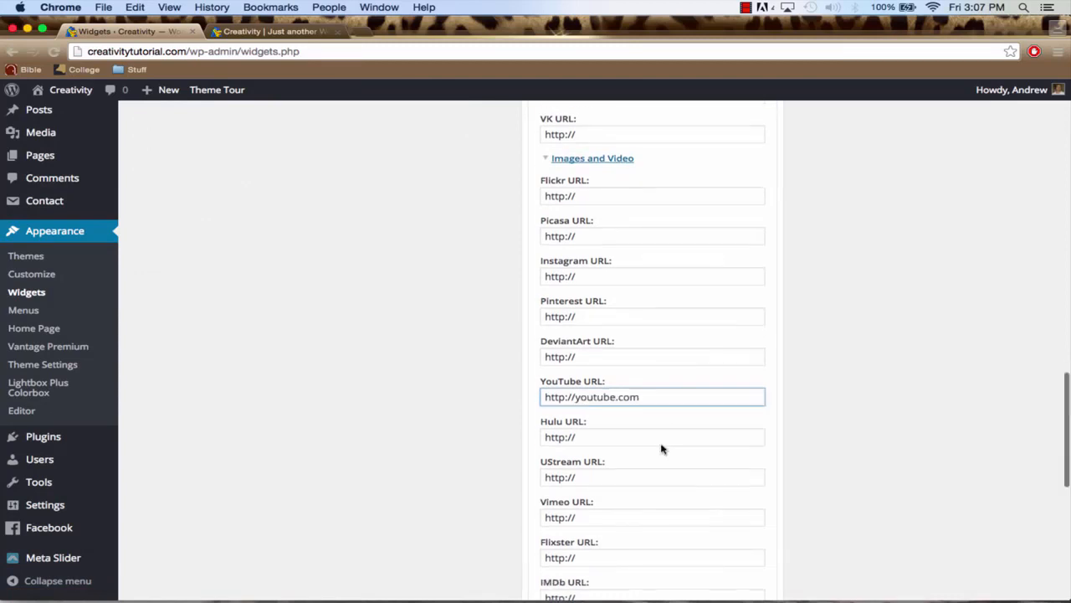
scroll(661, 446, "down", 3)
left_click(743, 528)
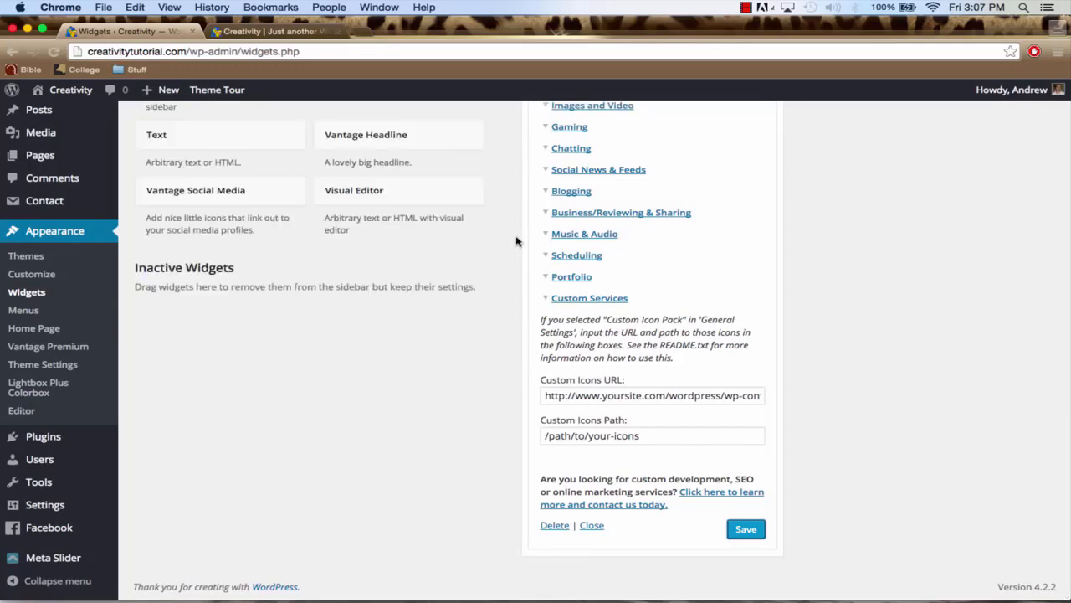
Reload the live site's Home page and examine the social media icons in its footer and the page content above
left_click(285, 32)
scroll(164, 189, "down", 1)
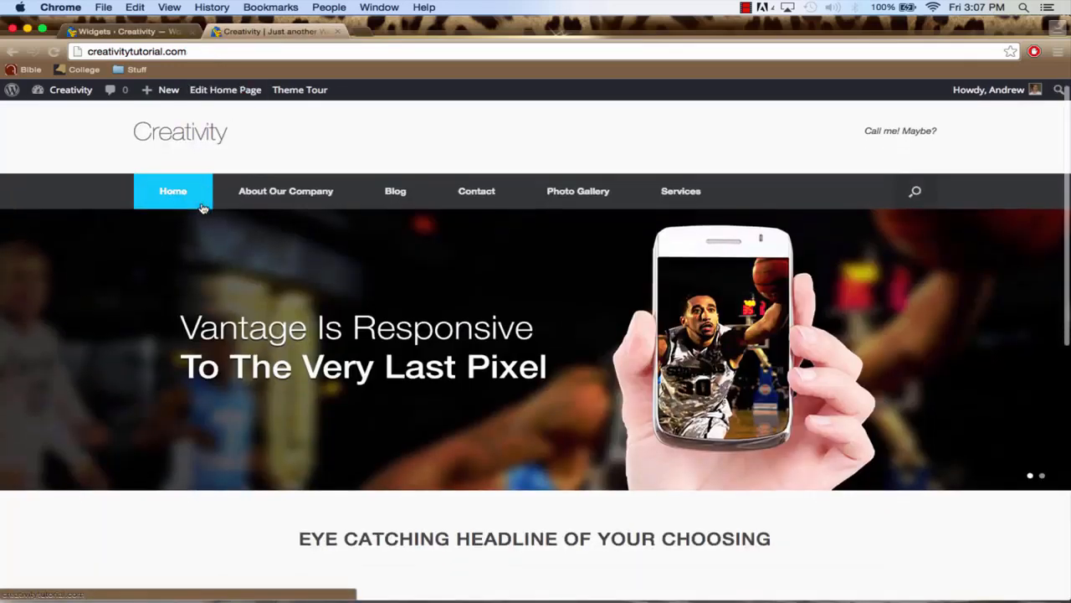
left_click(165, 189)
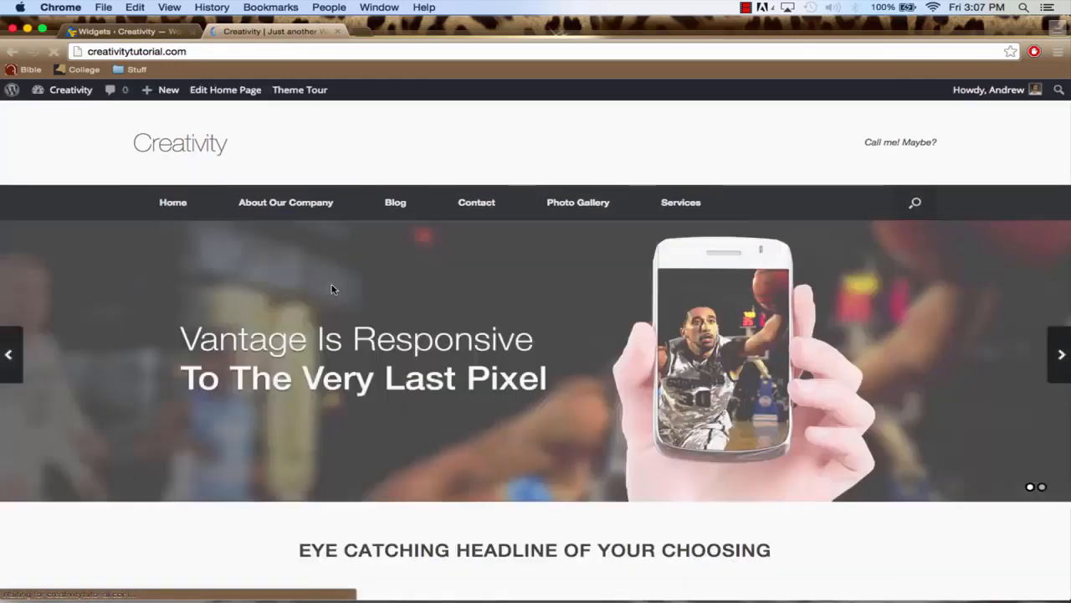
scroll(330, 251, "down", 5)
scroll(331, 290, "down", 2)
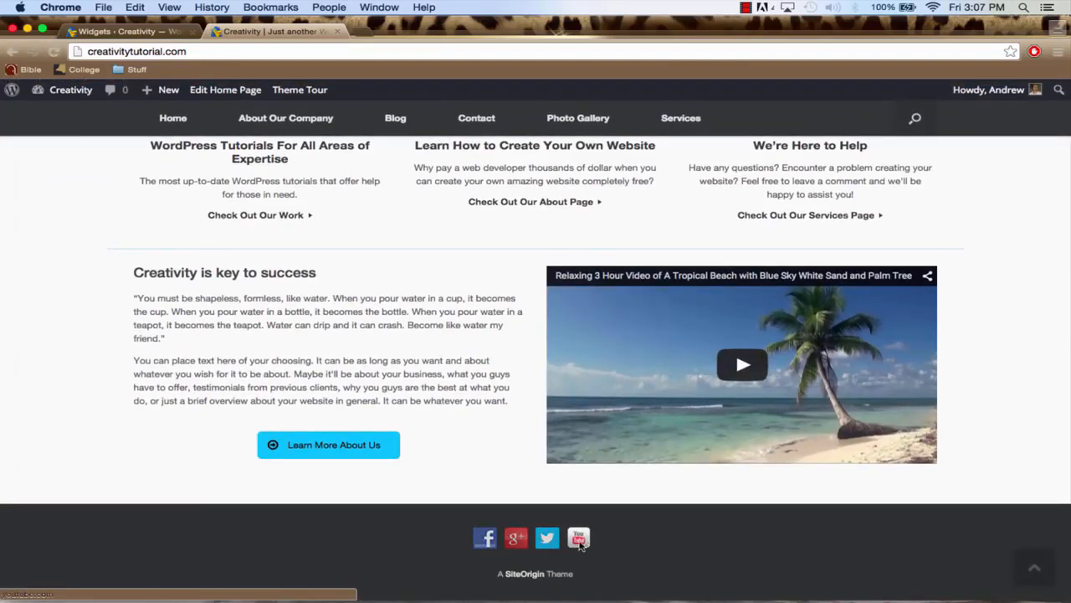
scroll(452, 435, "up", 4)
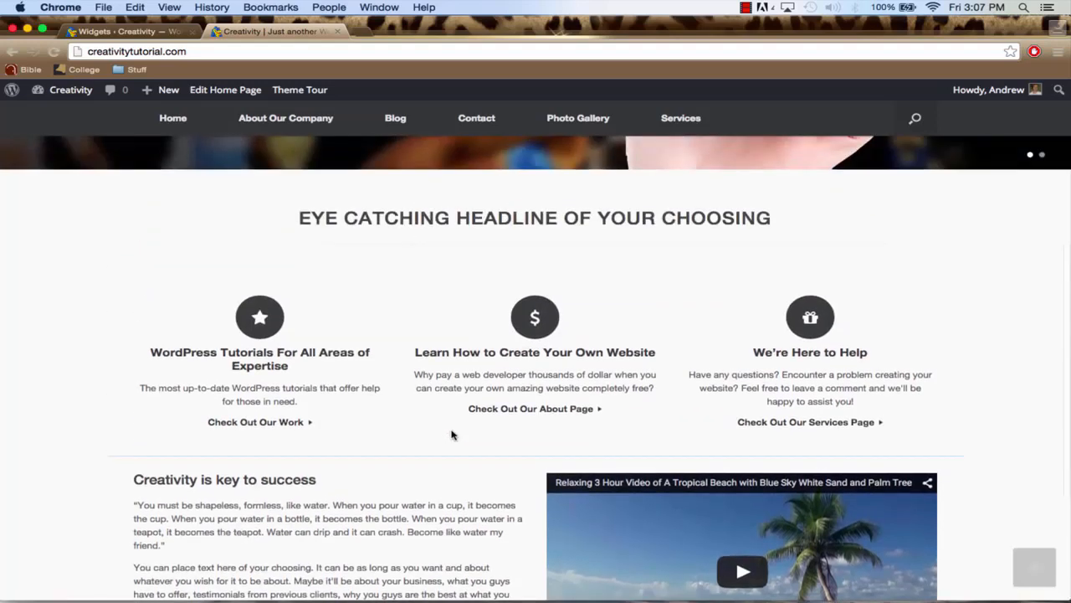
scroll(452, 435, "down", 4)
scroll(256, 373, "up", 4)
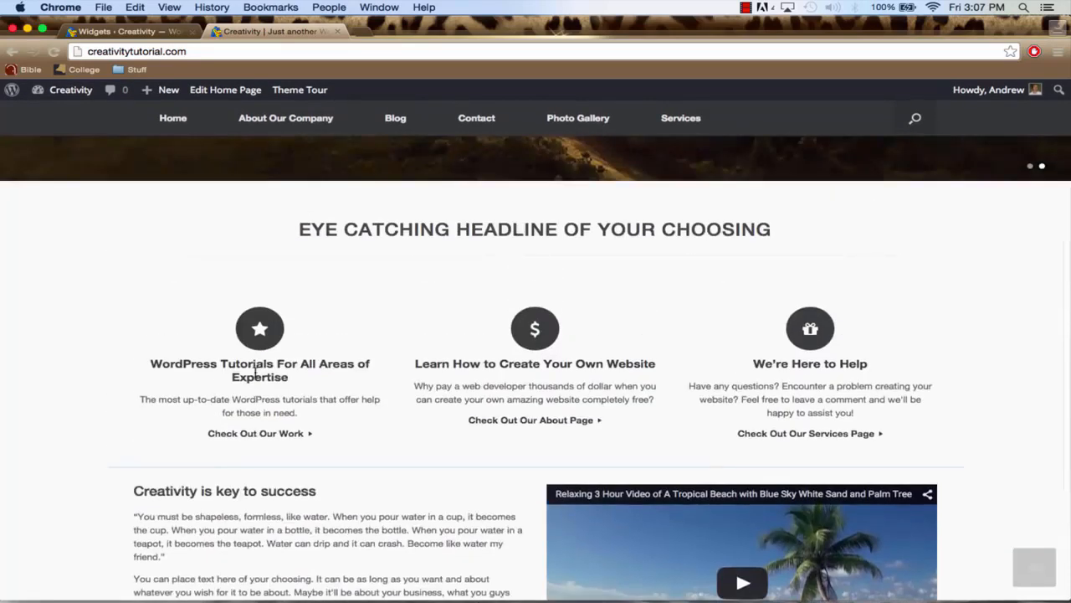
scroll(256, 373, "up", 3)
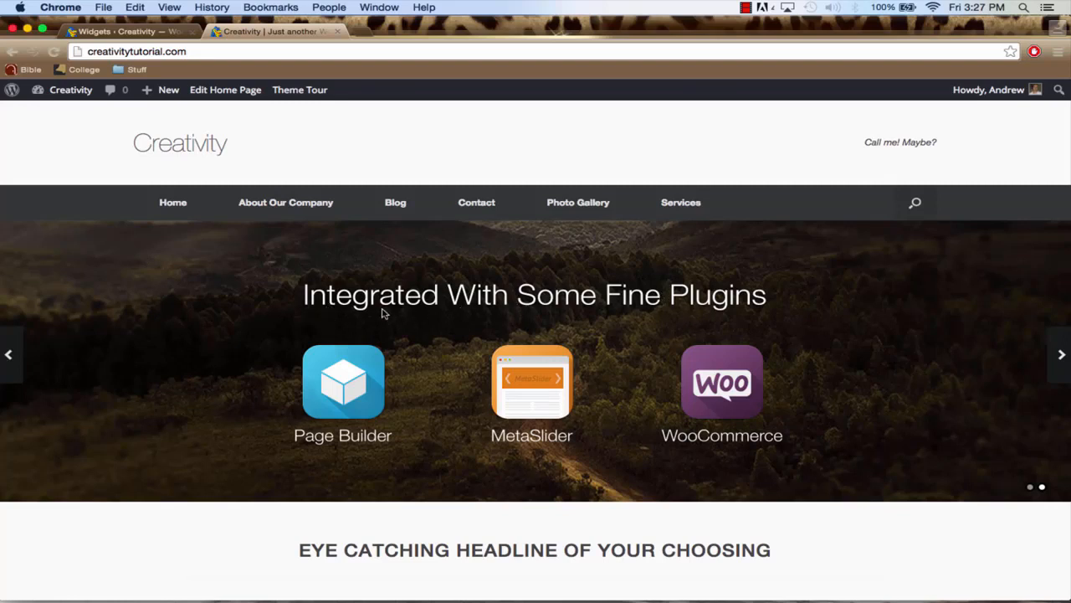
Open unsplash.com in a new browser tab
left_click(360, 32)
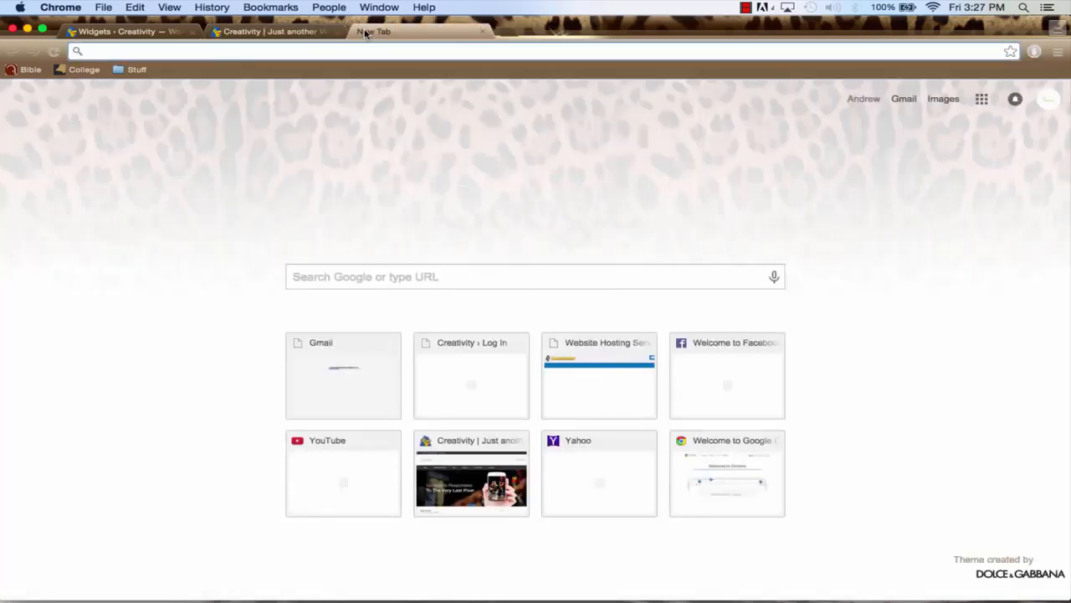
type("unsp")
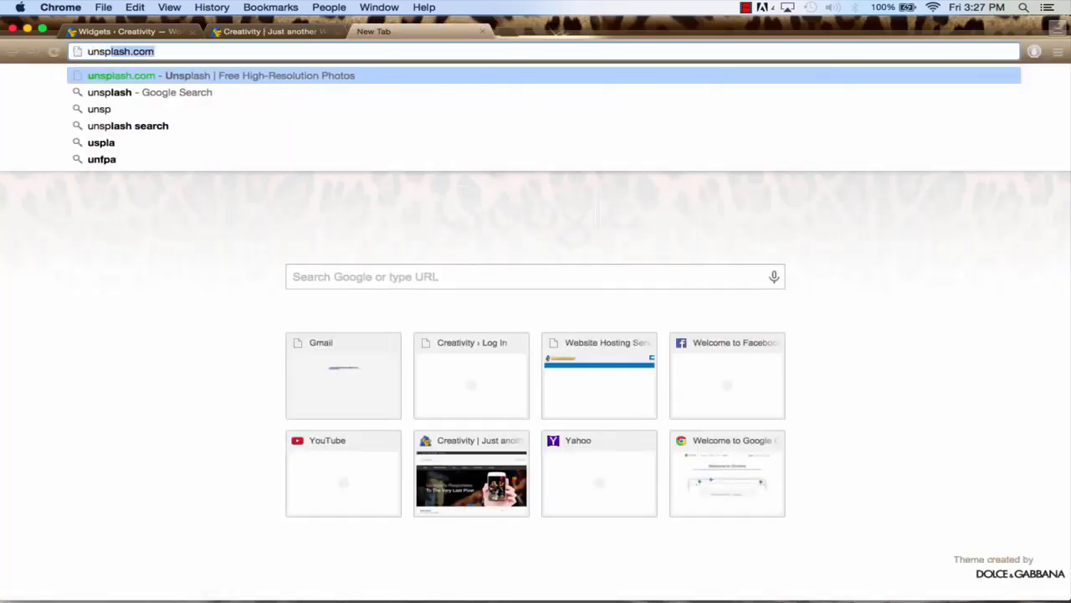
type("lash.com")
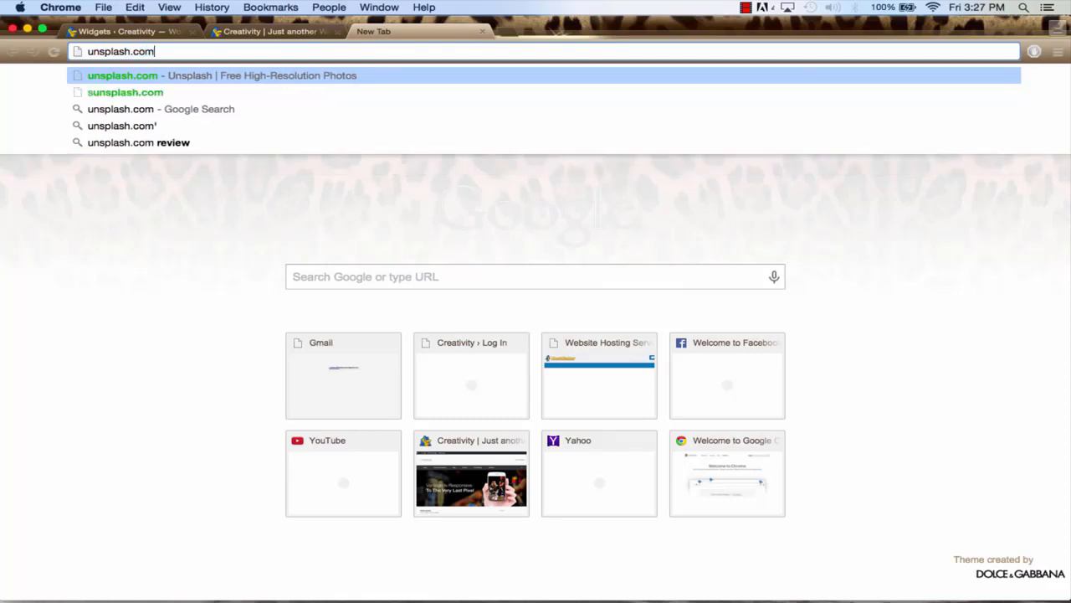
key("Return")
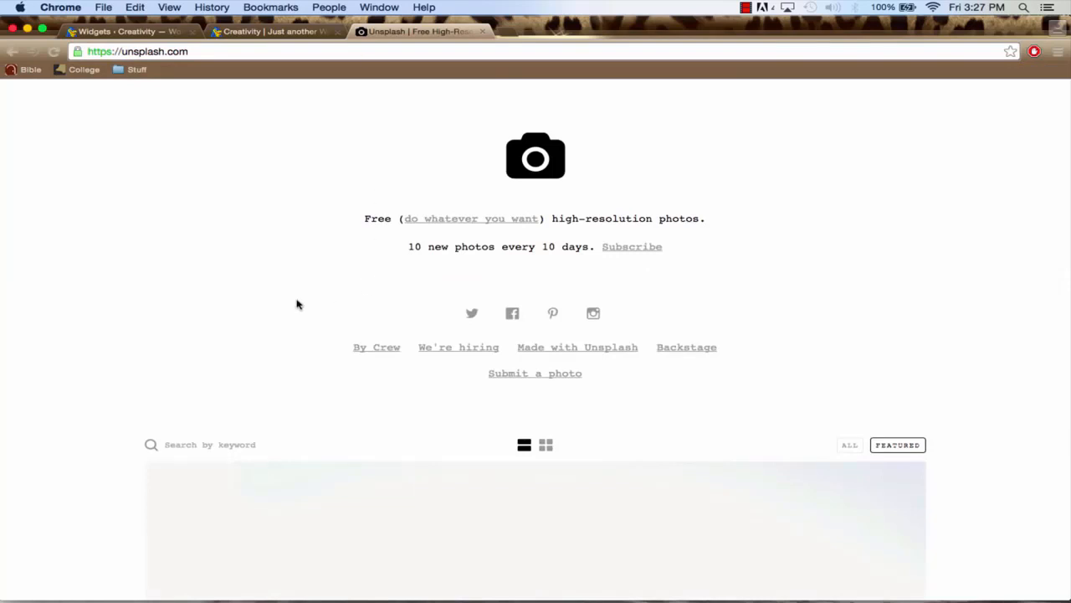
Browse the featured photos on Unsplash for images suitable for the website
scroll(297, 305, "down", 2)
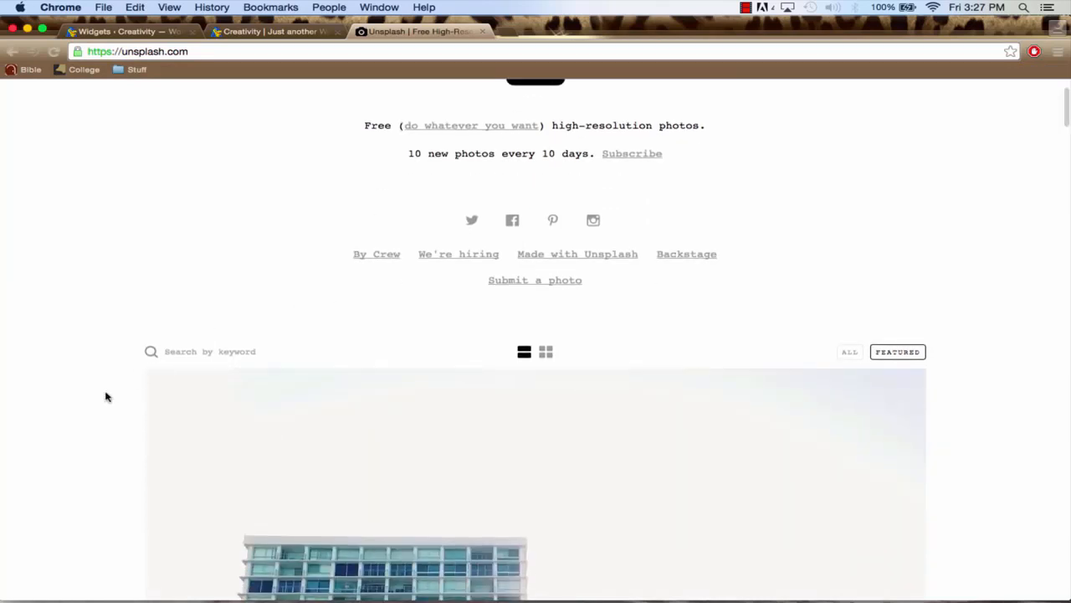
scroll(105, 397, "down", 5)
scroll(105, 396, "down", 15)
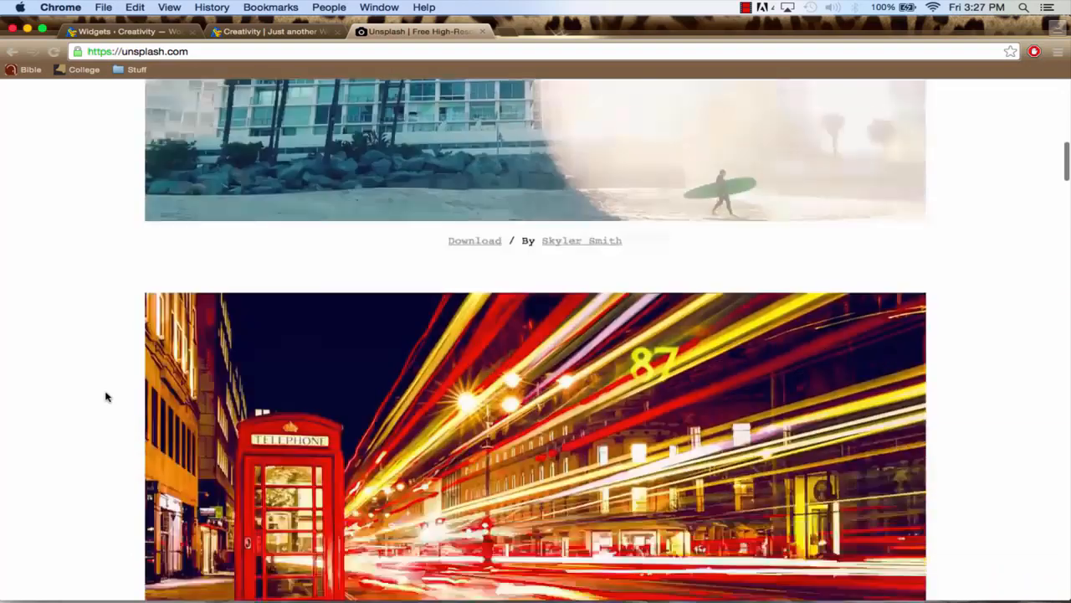
scroll(106, 397, "down", 11)
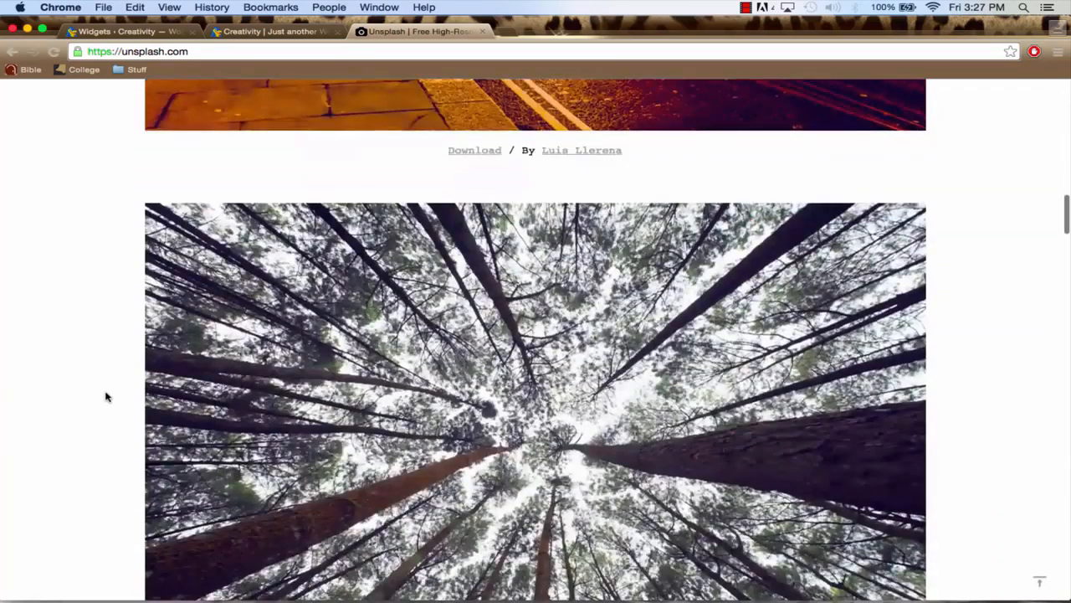
scroll(106, 396, "down", 5)
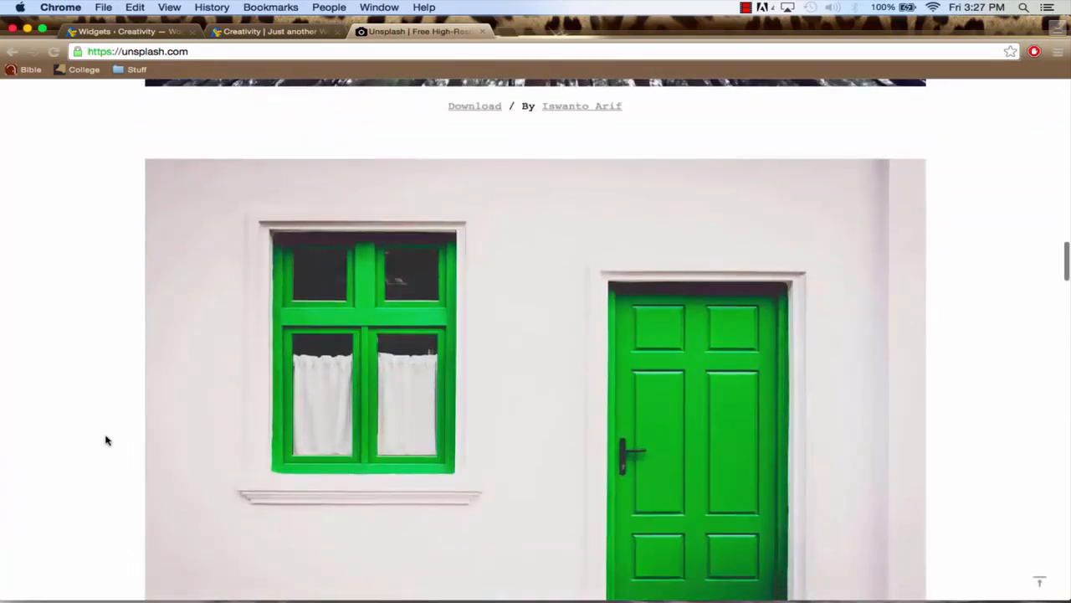
scroll(106, 438, "down", 4)
scroll(105, 440, "down", 12)
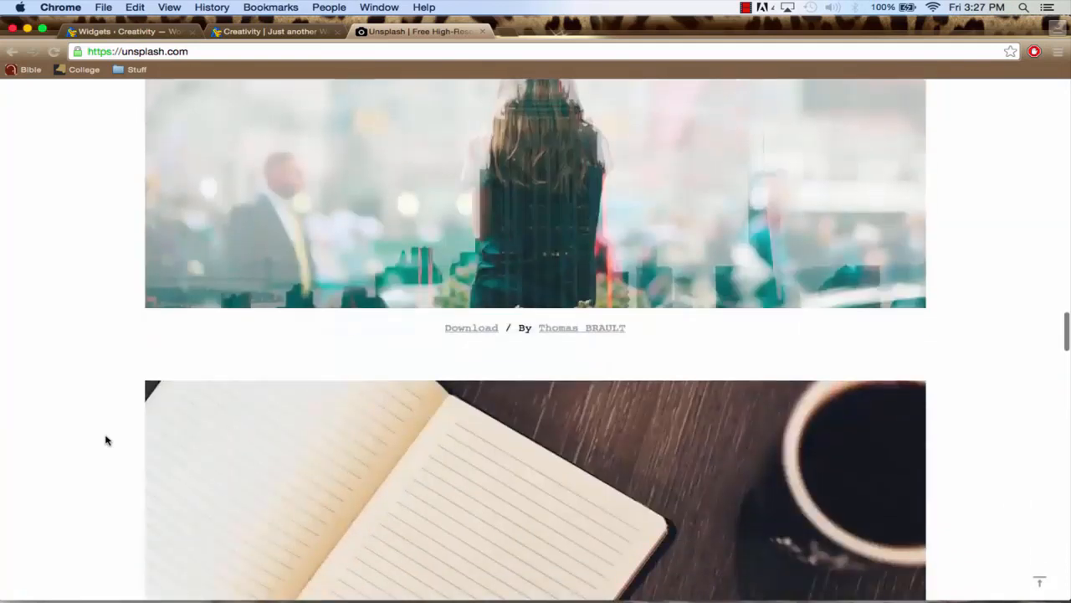
scroll(106, 440, "down", 11)
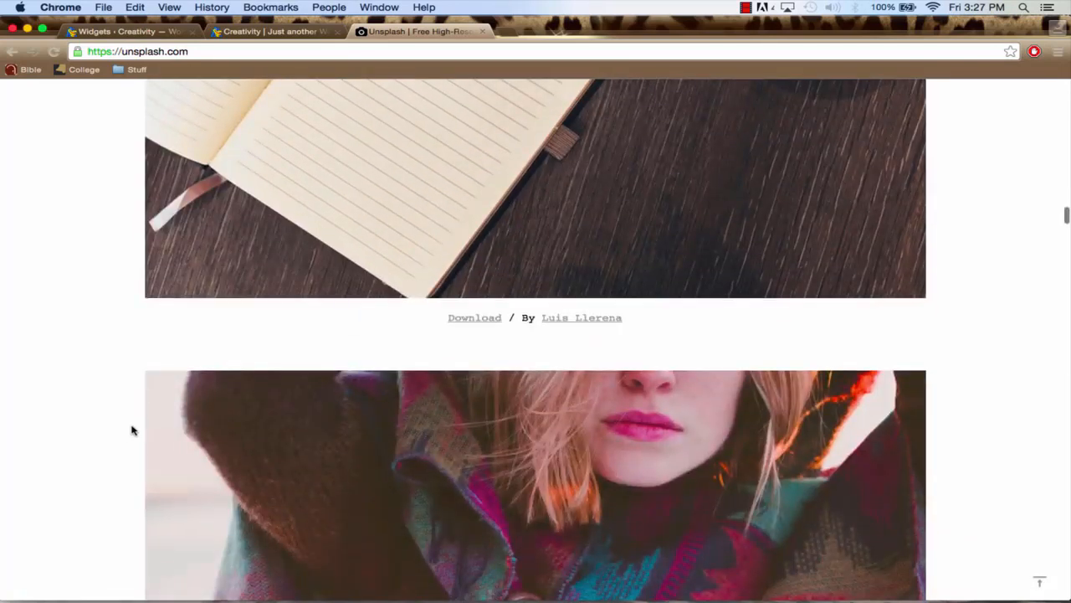
mouse_move(678, 586)
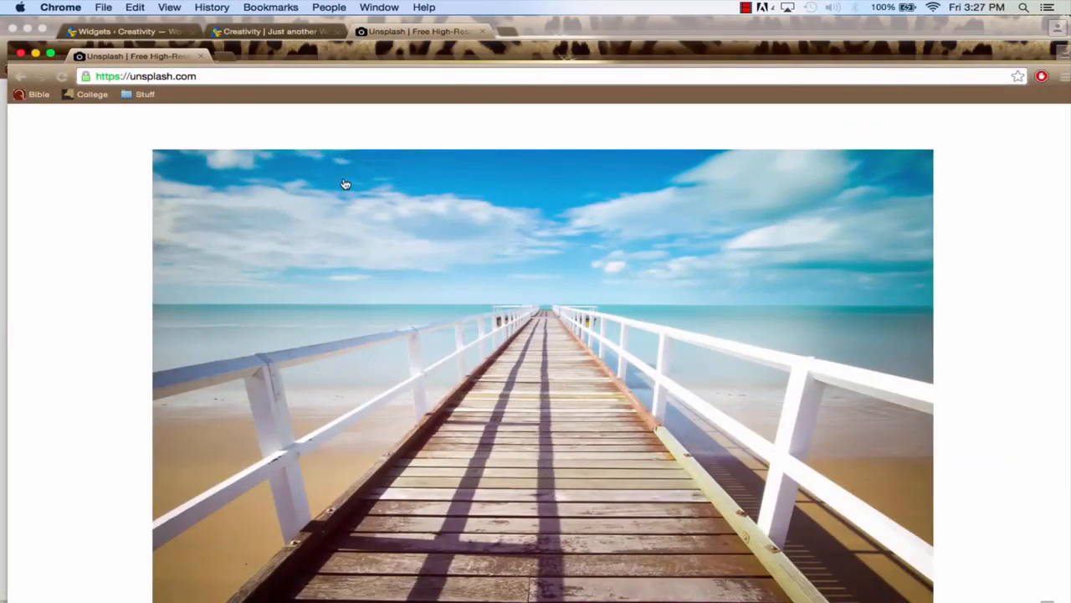
Find the photo of the wooden pier with white railings on Unsplash and open its full-size image
scroll(344, 184, "up", 3)
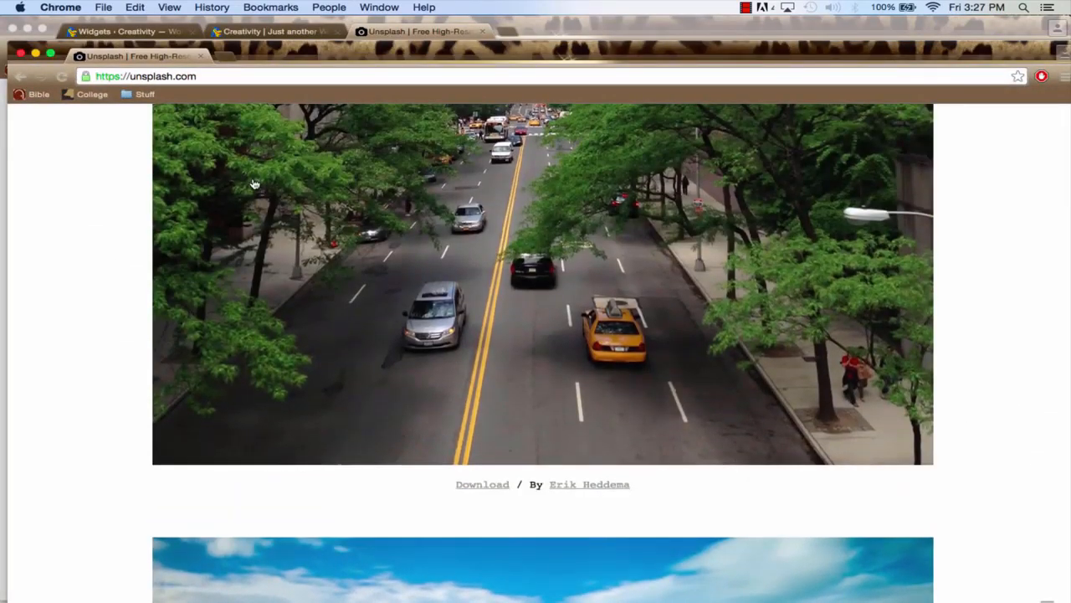
scroll(299, 267, "down", 4)
scroll(298, 267, "down", 3)
scroll(402, 323, "down", 1)
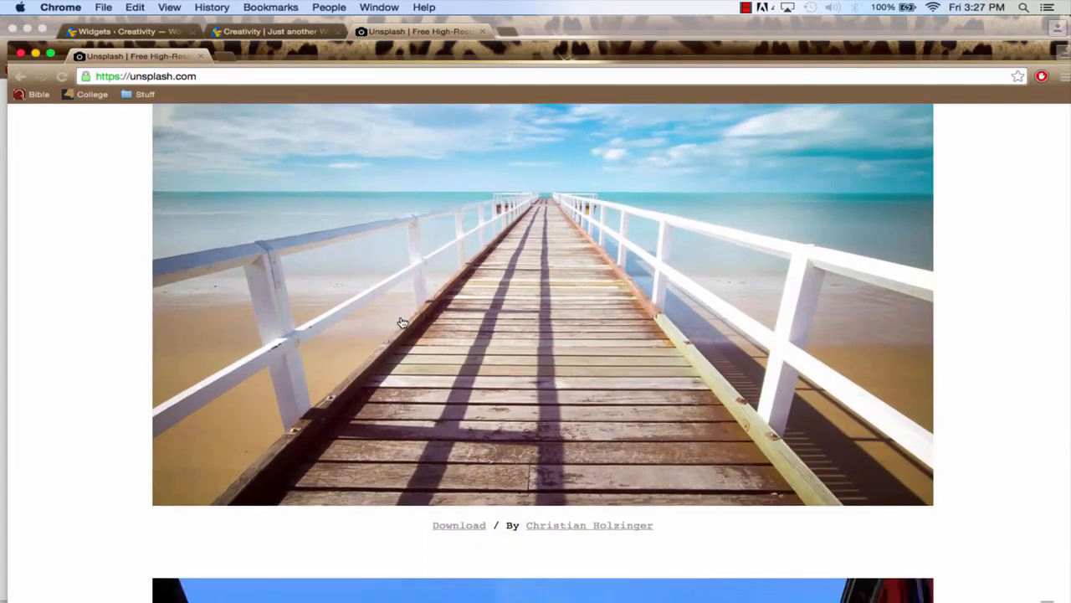
scroll(403, 323, "up", 2)
scroll(470, 340, "down", 2)
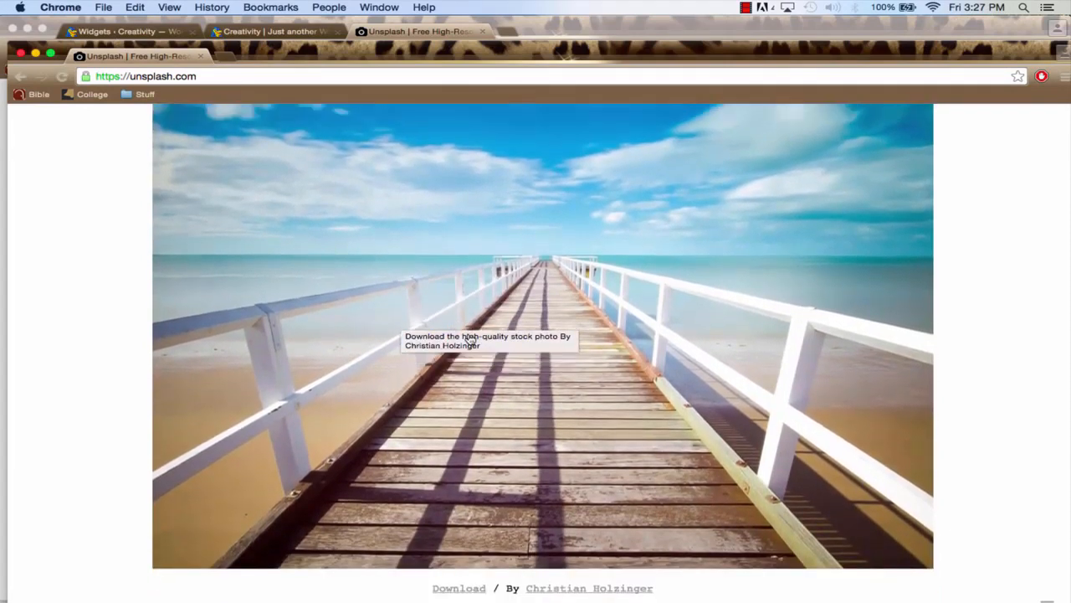
scroll(471, 339, "up", 1)
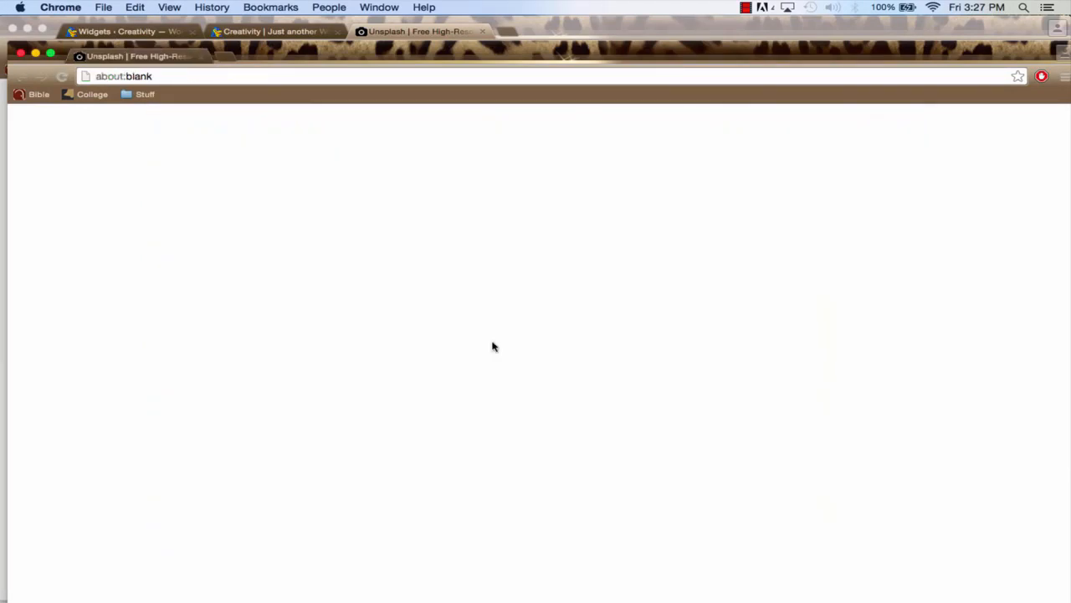
left_click(493, 348)
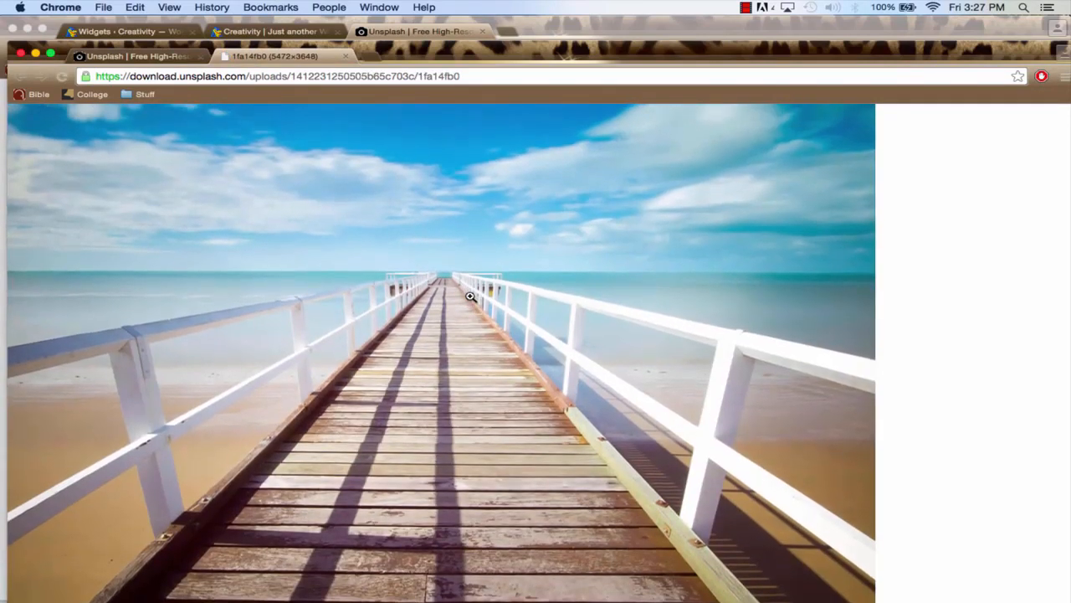
Save the pier image to the Desktop as jwrbfnjekrgfe.jpeg and close the window showing it
right_click(399, 285)
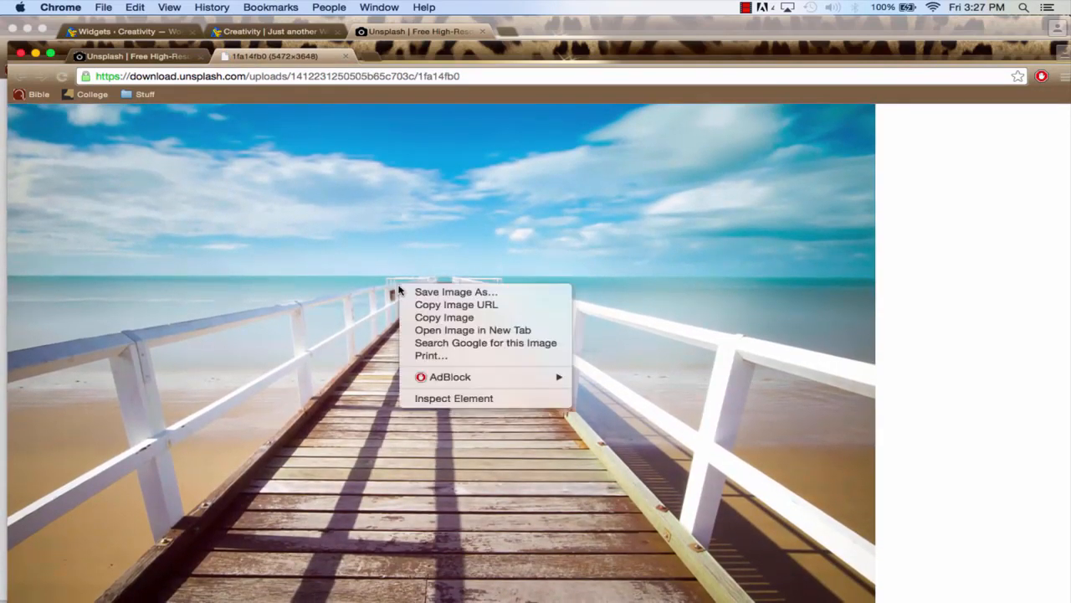
left_click(434, 292)
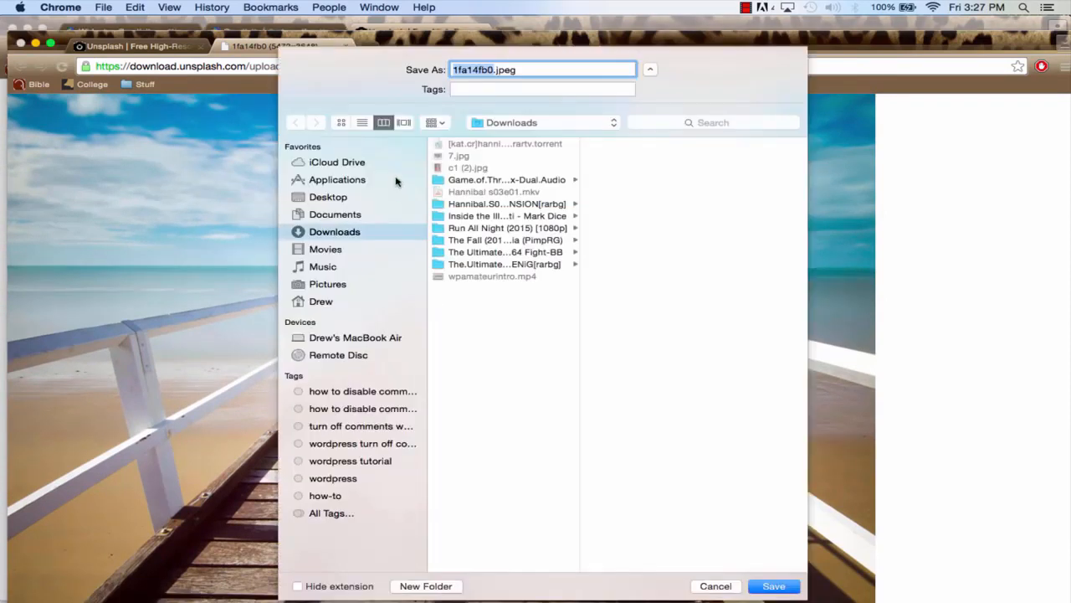
left_click(356, 199)
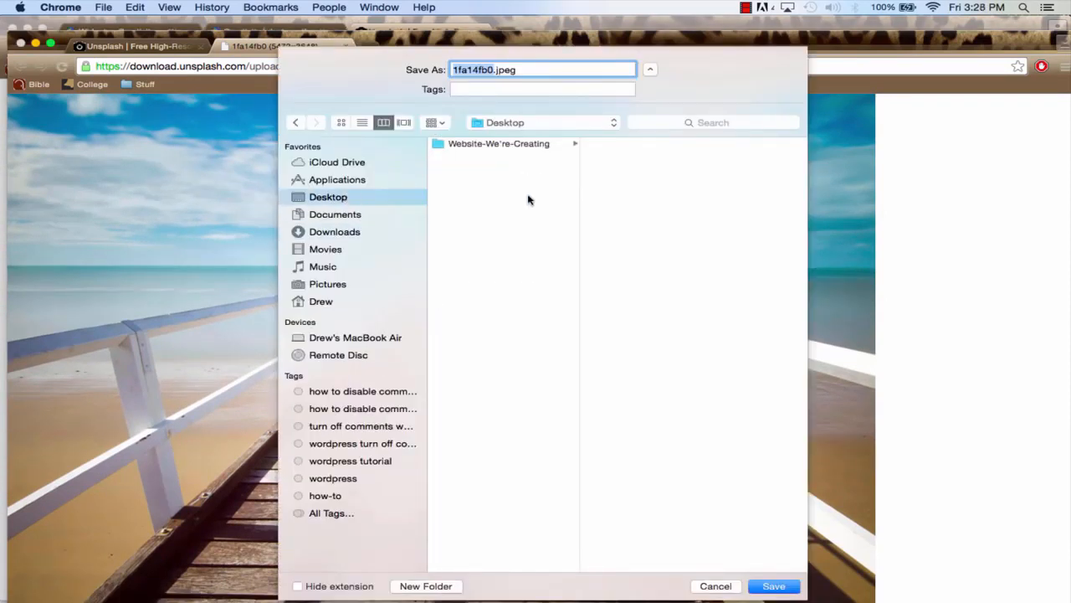
type("jwrbfnjekrgfe")
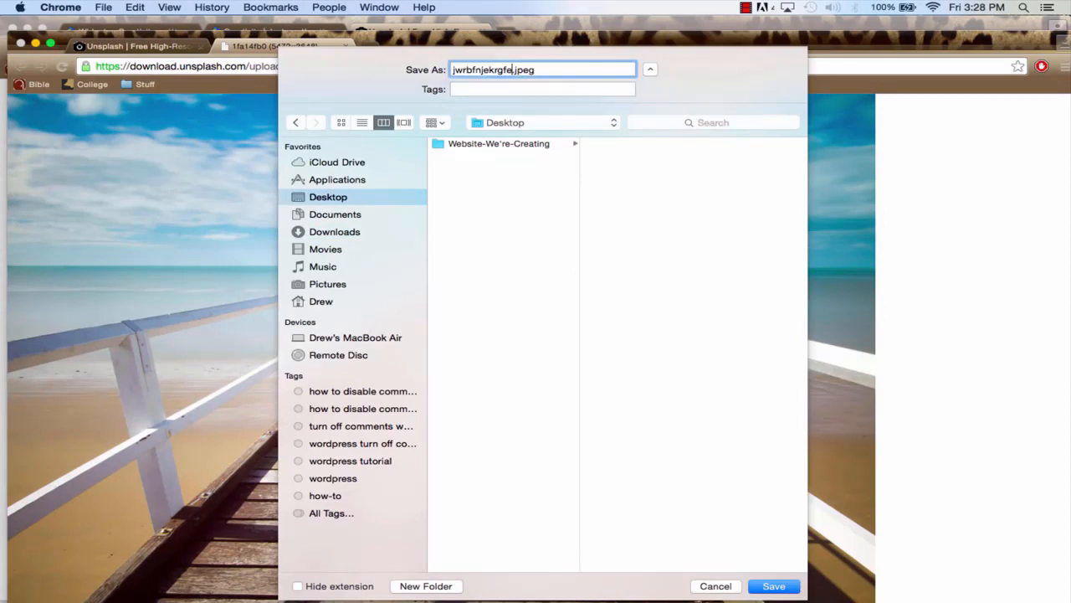
left_click(774, 585)
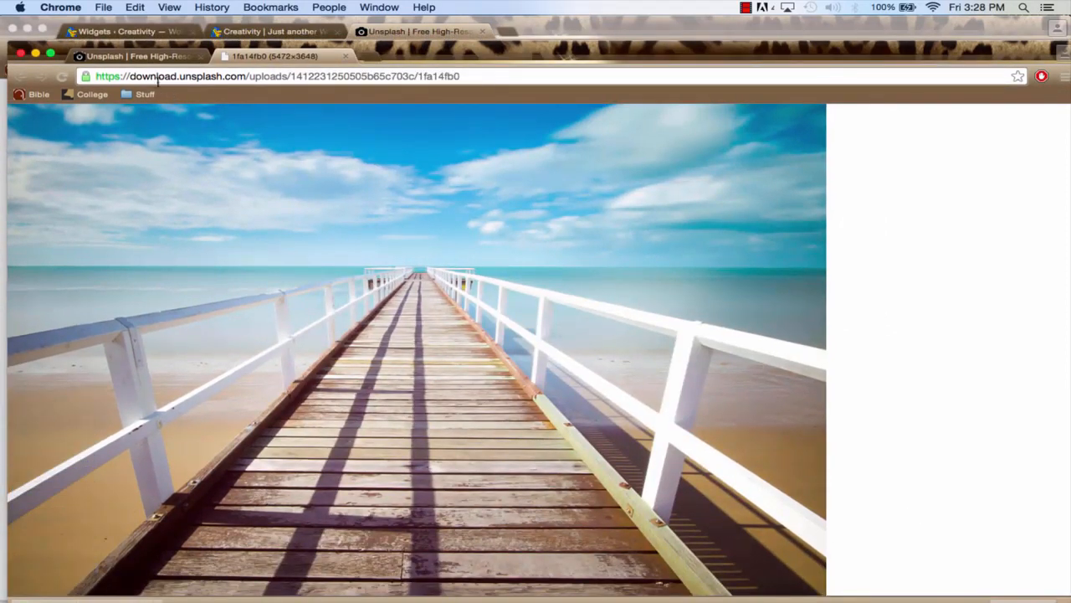
left_click(20, 55)
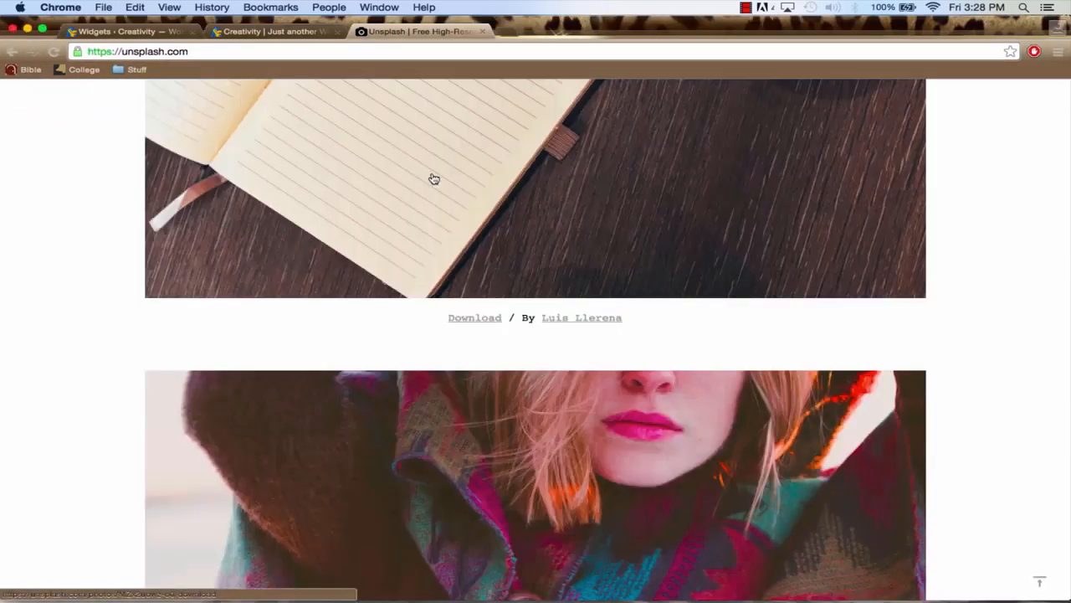
Open picmonkey.com in a new browser tab
scroll(497, 222, "up", 3)
scroll(497, 222, "up", 5)
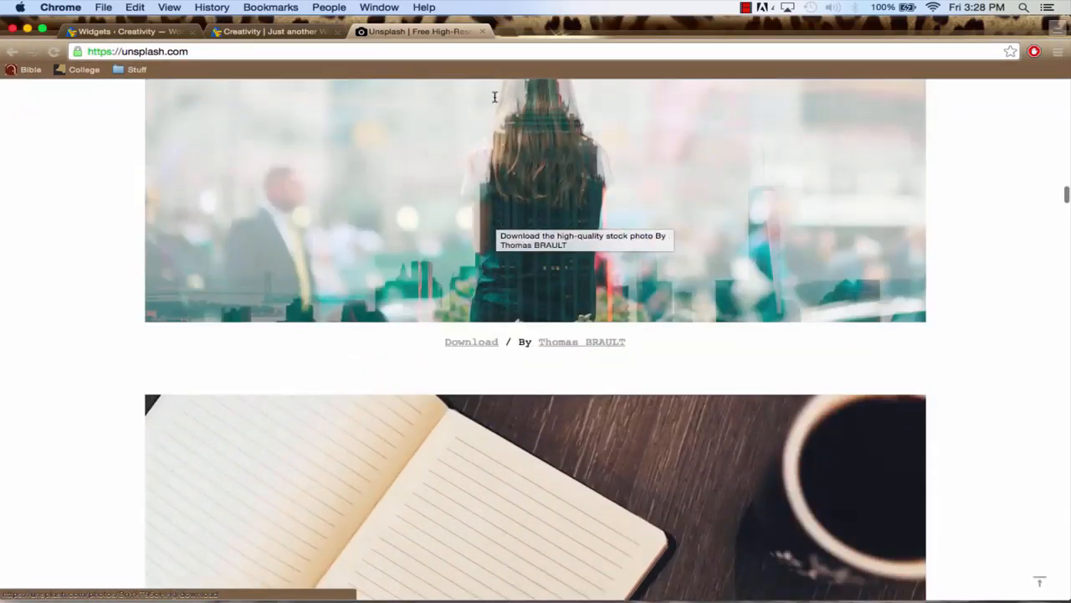
left_click(507, 32)
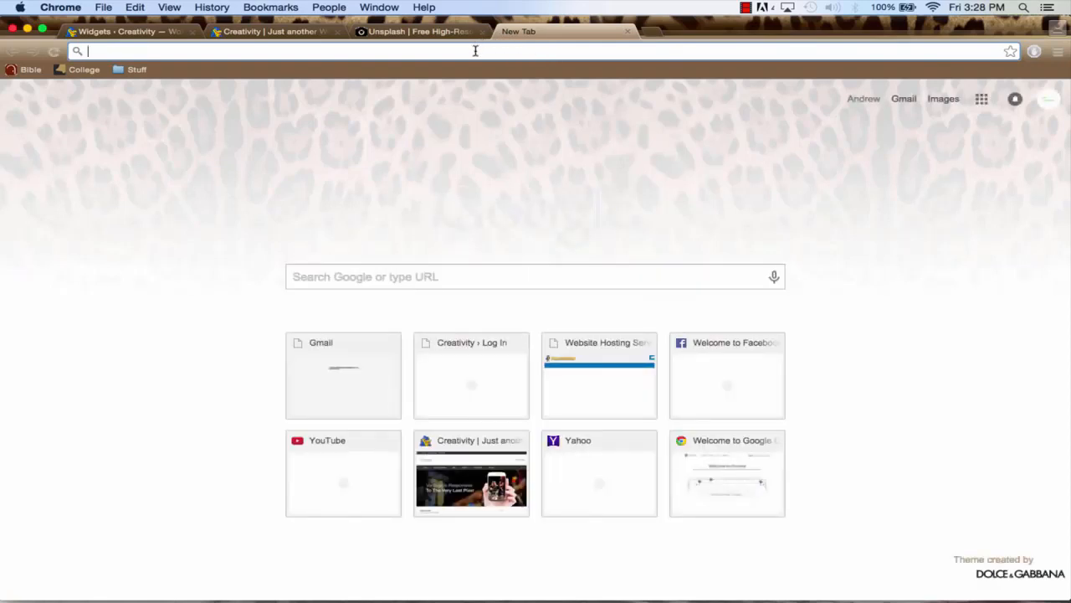
type("picmon")
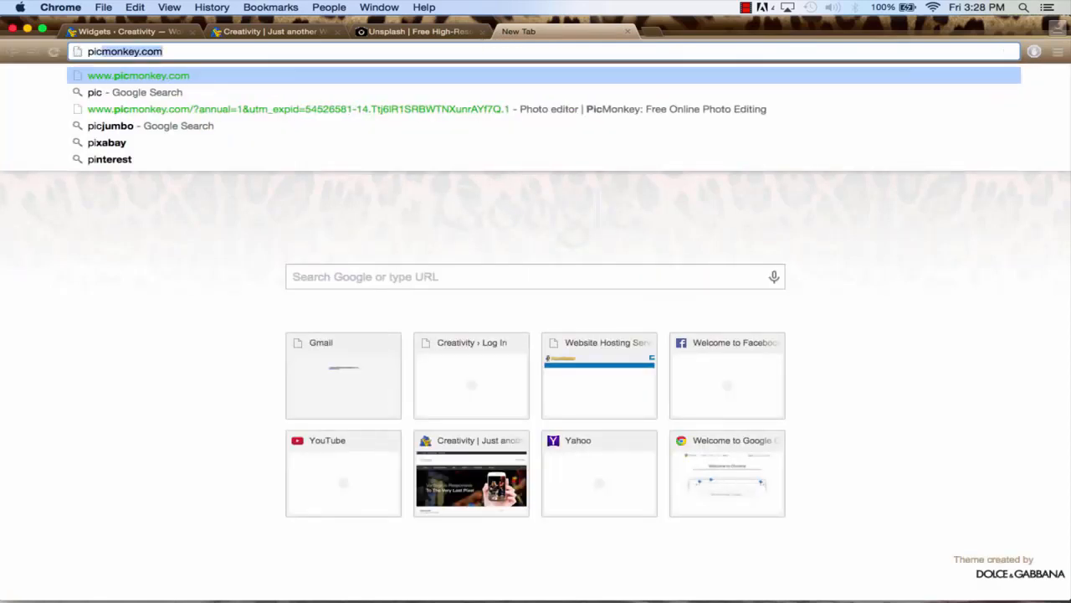
type("key.com")
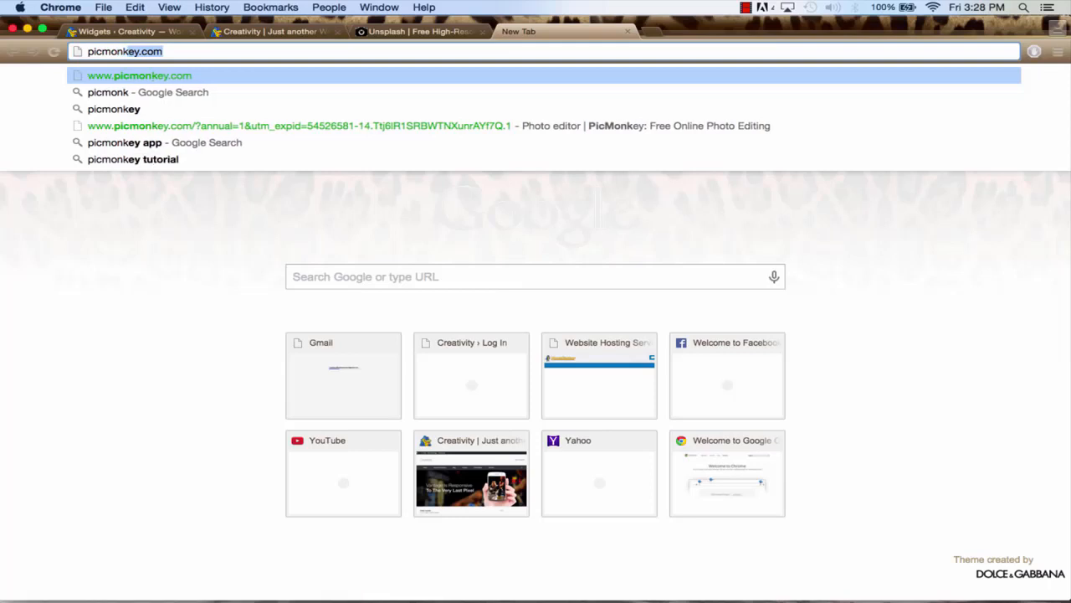
key("Return")
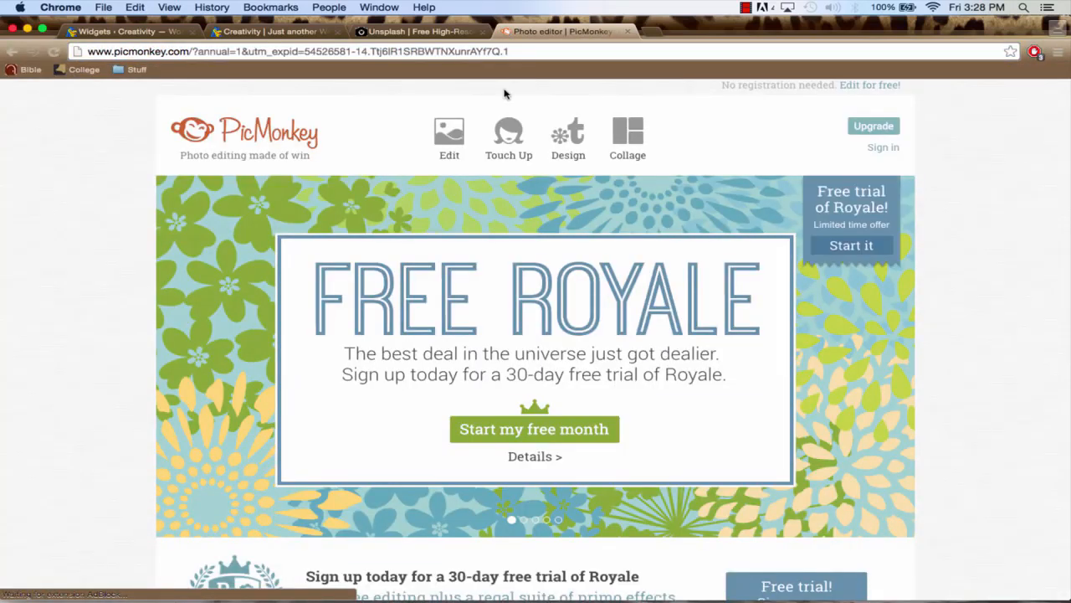
Load Home-Page-Image.jpeg from the Website-We're-Creating folder into the PicMonkey photo editor, and close the Unsplash tab
left_click(442, 137)
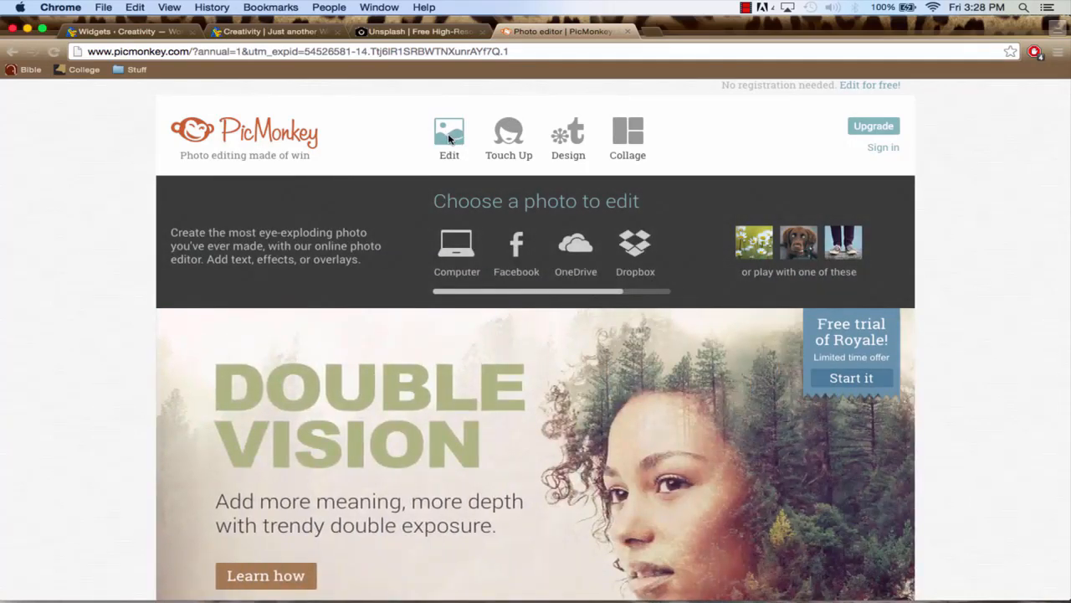
left_click(448, 139)
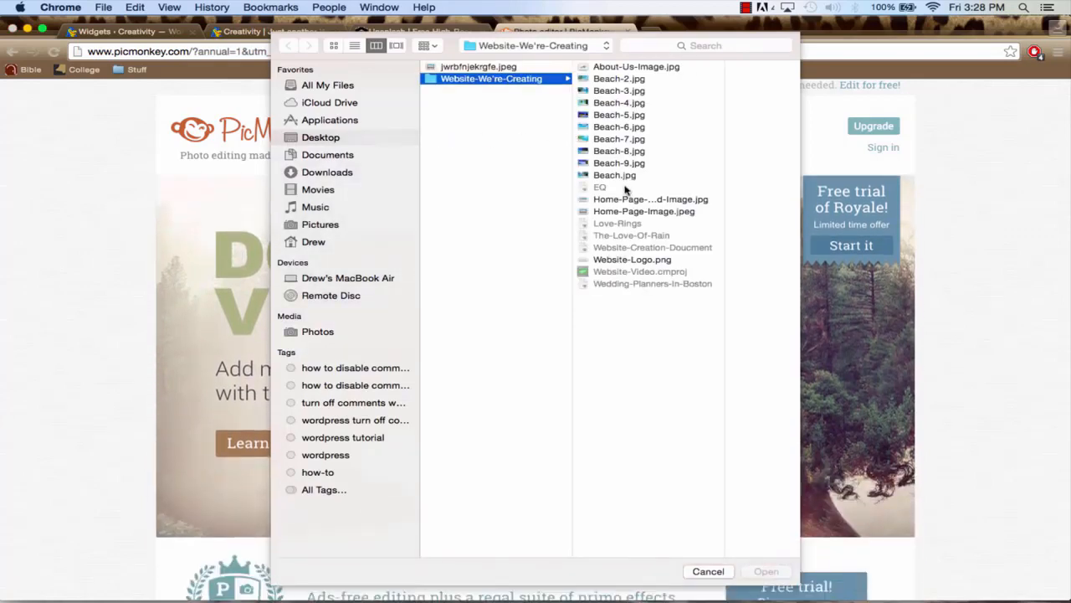
left_click(636, 211)
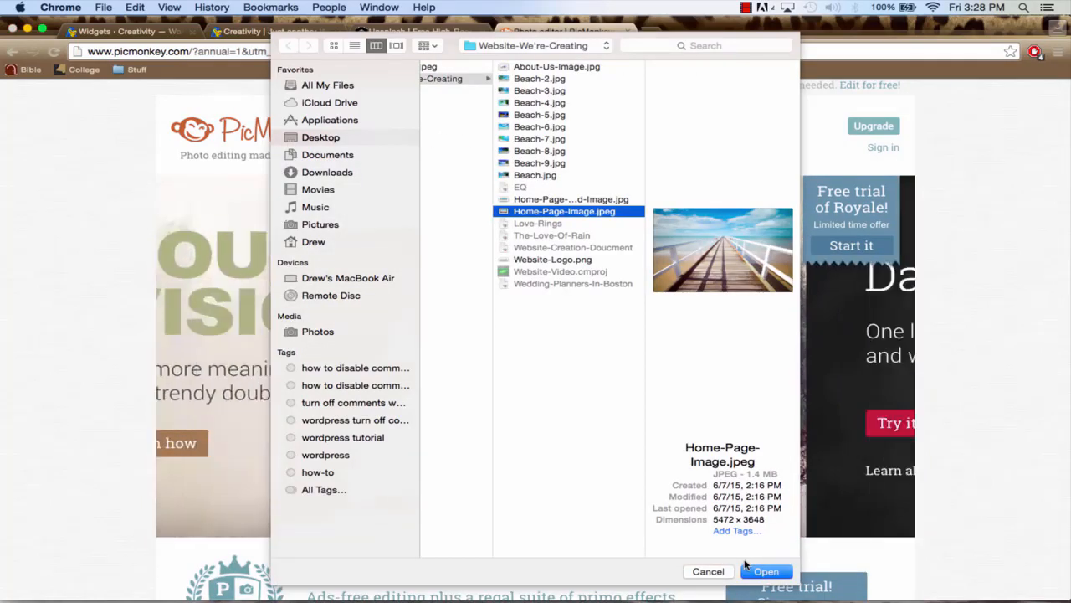
left_click(765, 572)
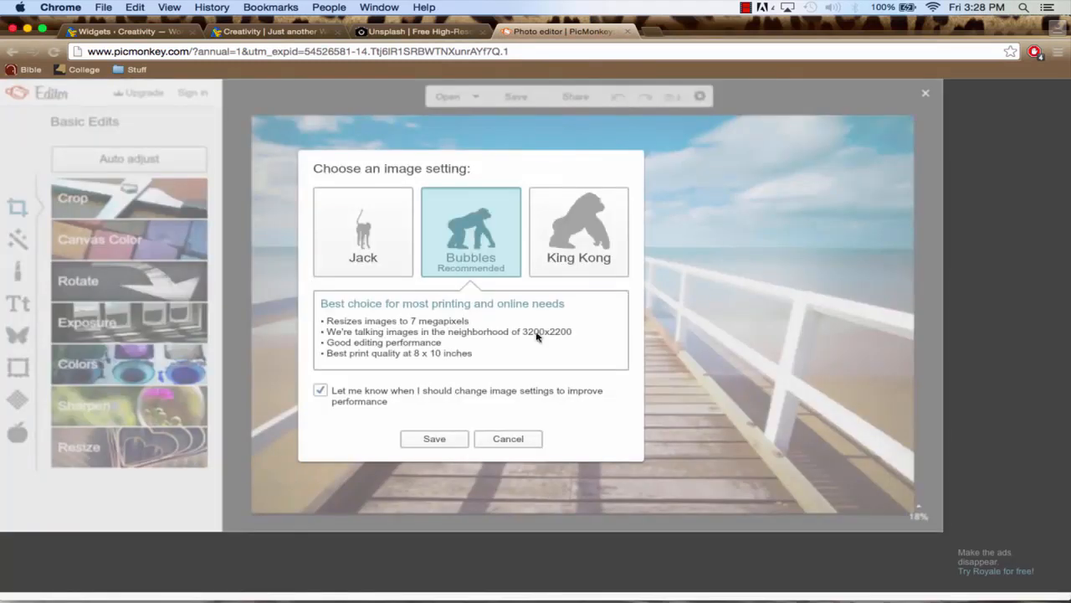
left_click(508, 439)
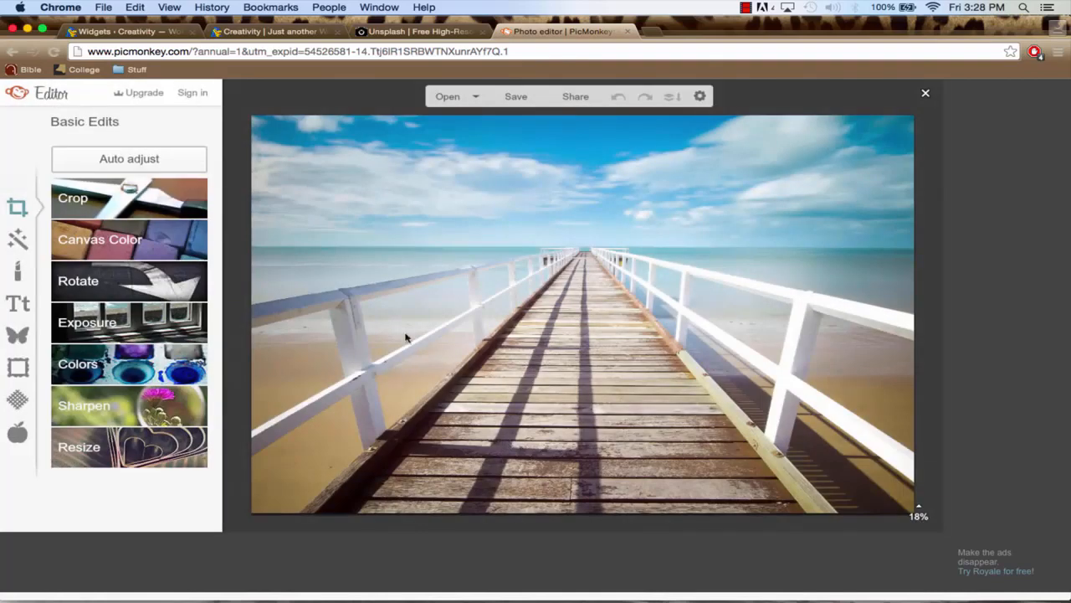
left_click(423, 32)
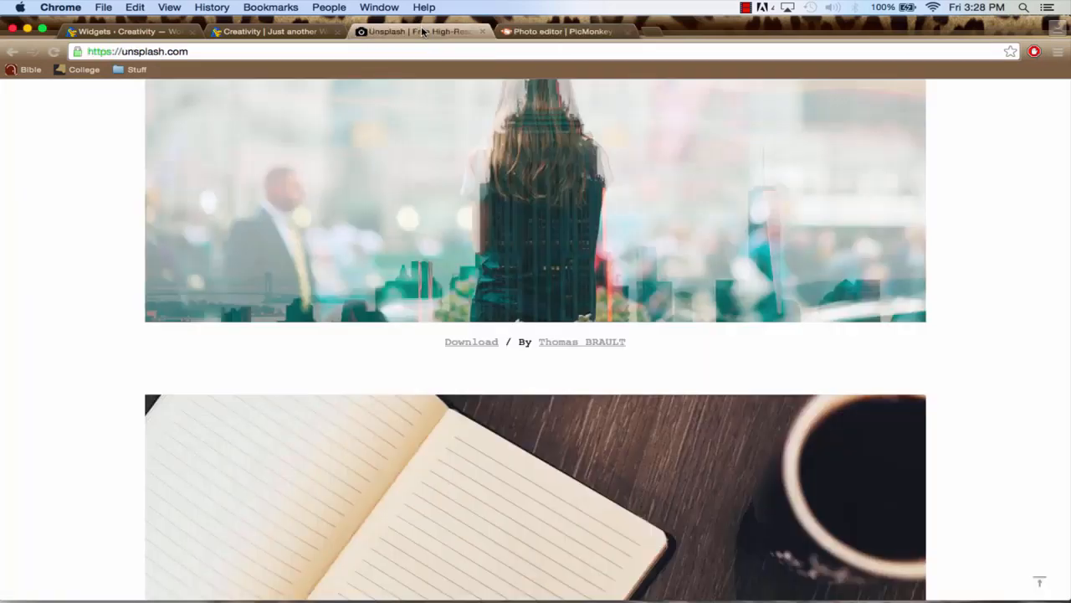
left_click(483, 32)
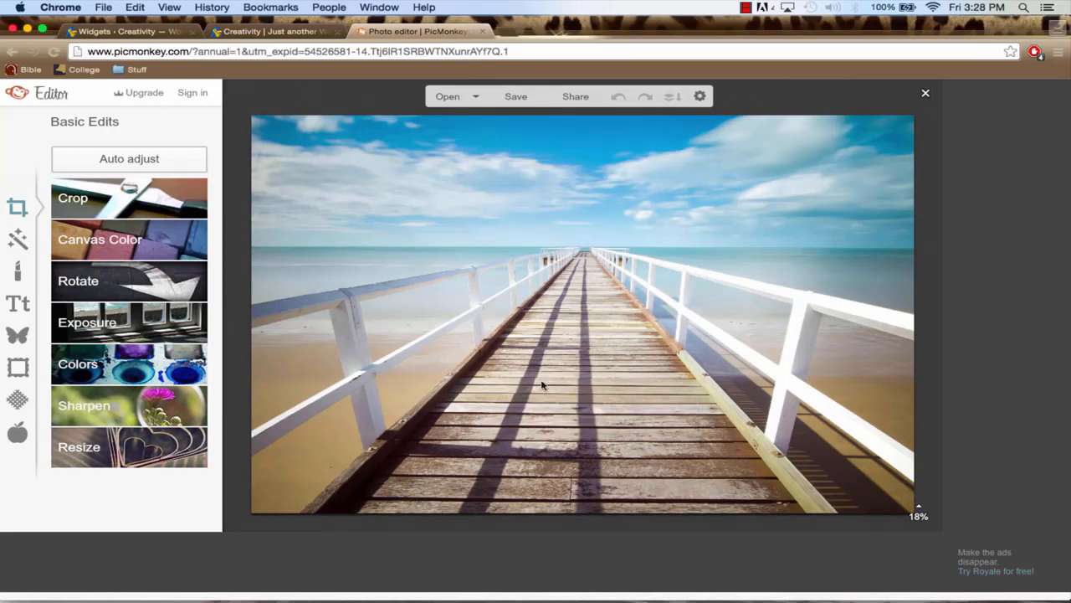
Resize the pier photo to 1200 x 800 with its proportions kept
mouse_move(918, 511)
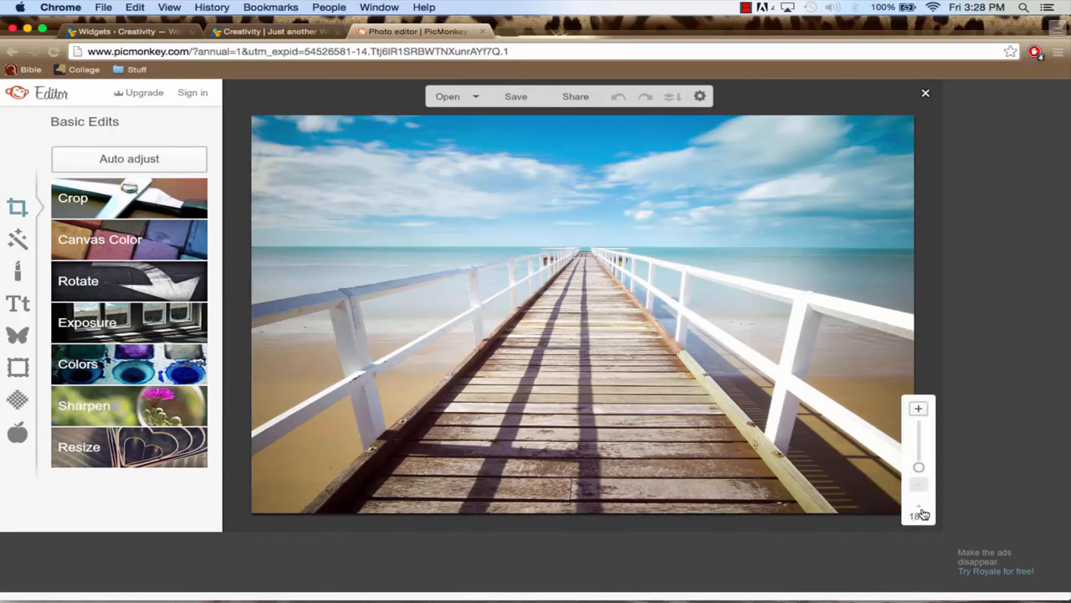
left_click_drag(920, 469, 919, 464)
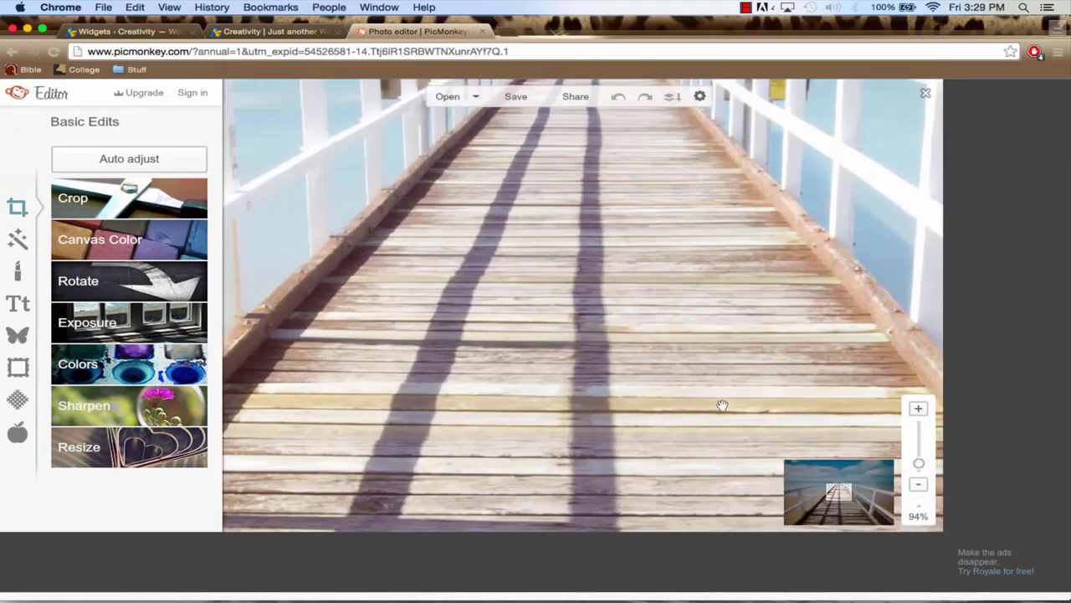
left_click(921, 473)
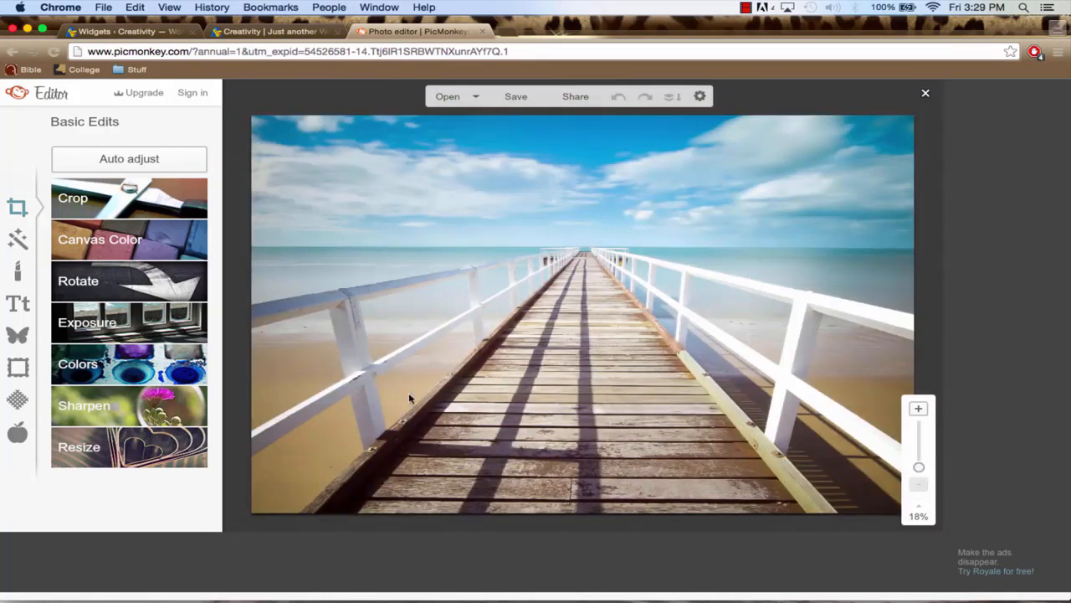
left_click(131, 455)
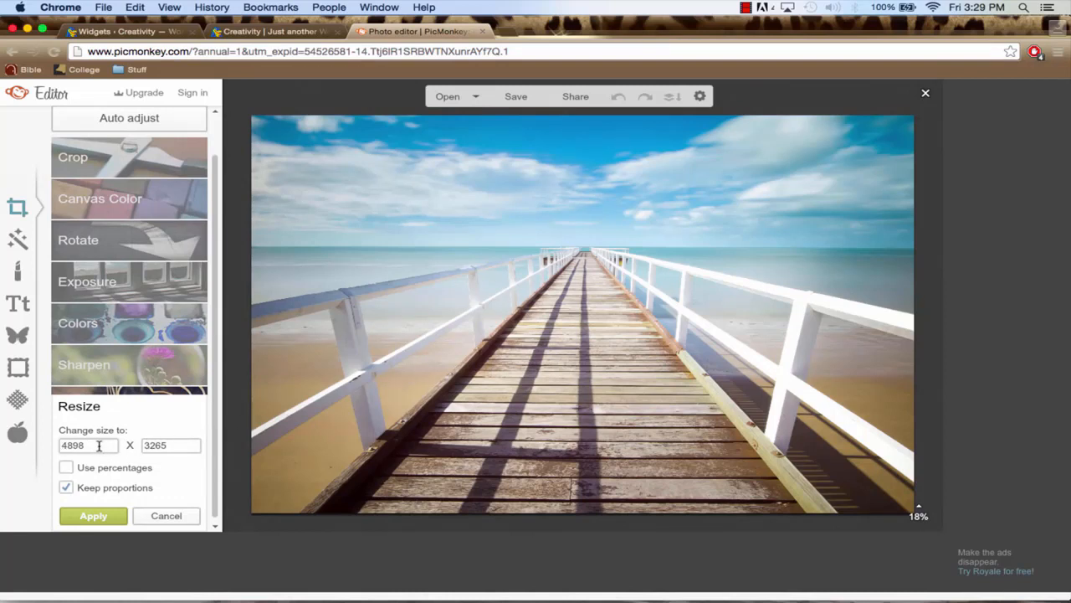
double_click(99, 446)
type("1200")
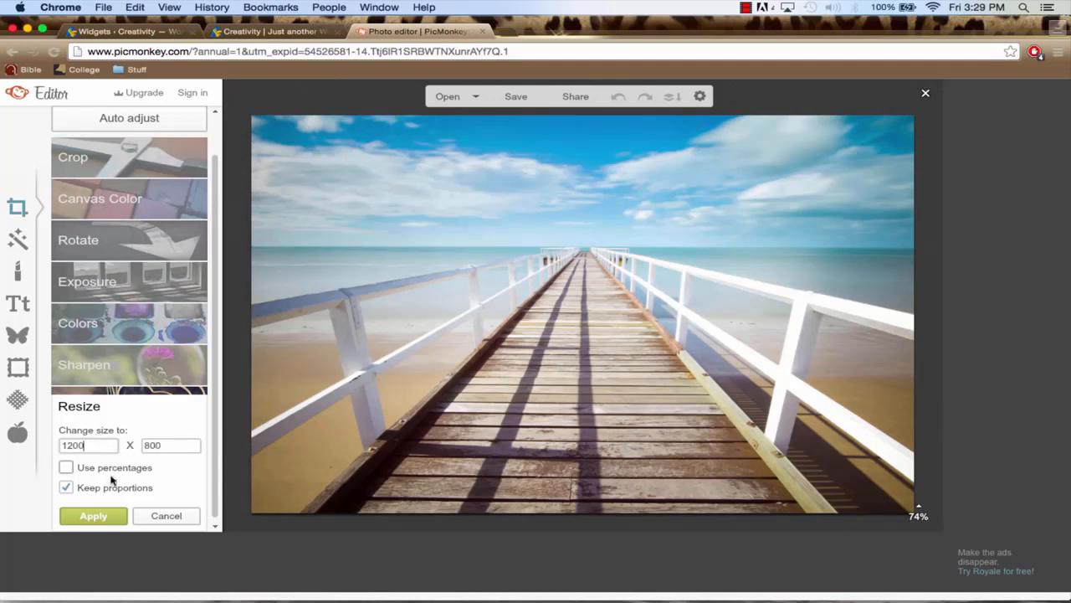
left_click(93, 516)
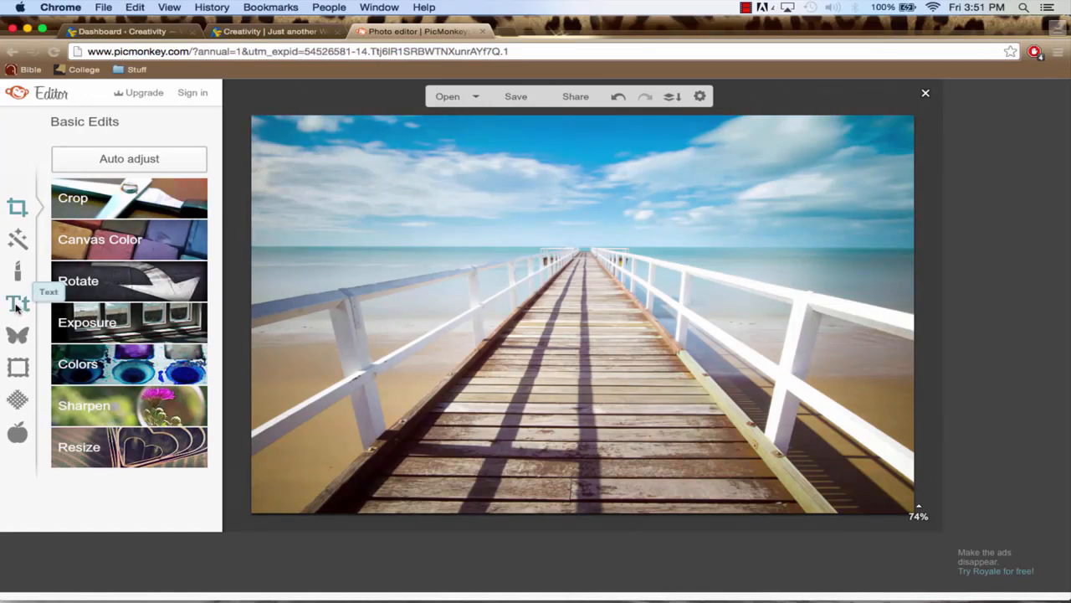
Add a text box to the photo, stretch it across the full image width, and place it in the sky above the pier
left_click(18, 307)
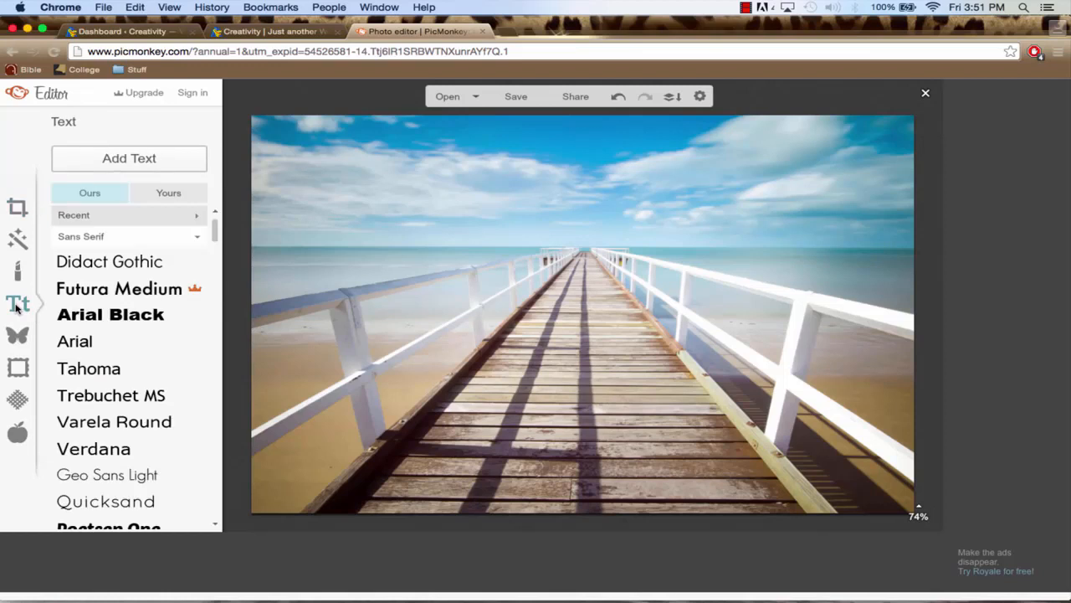
left_click(125, 159)
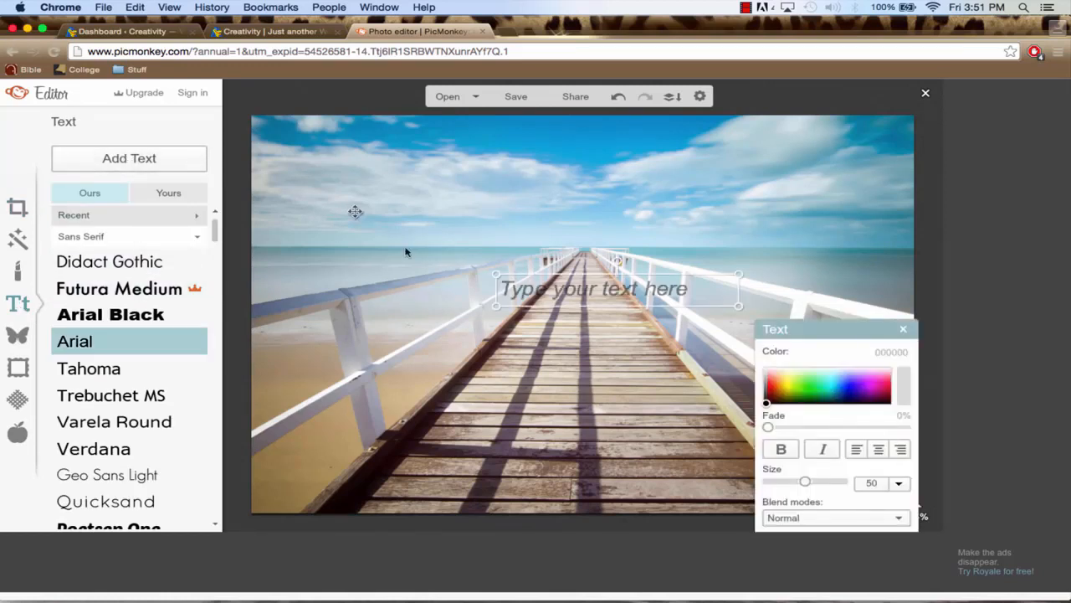
left_click_drag(605, 297, 573, 223)
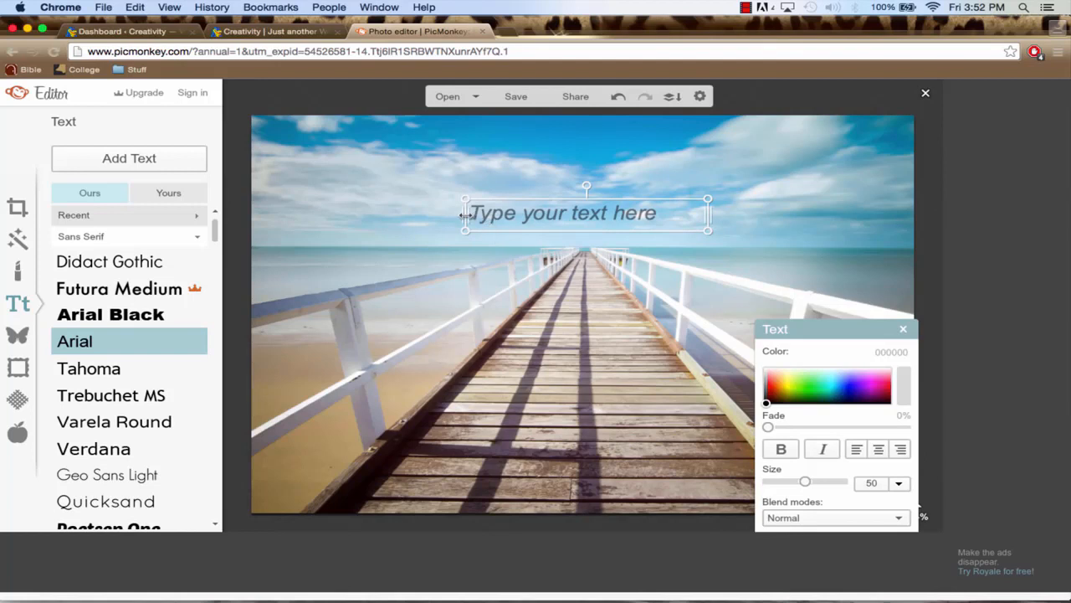
left_click_drag(466, 214, 254, 222)
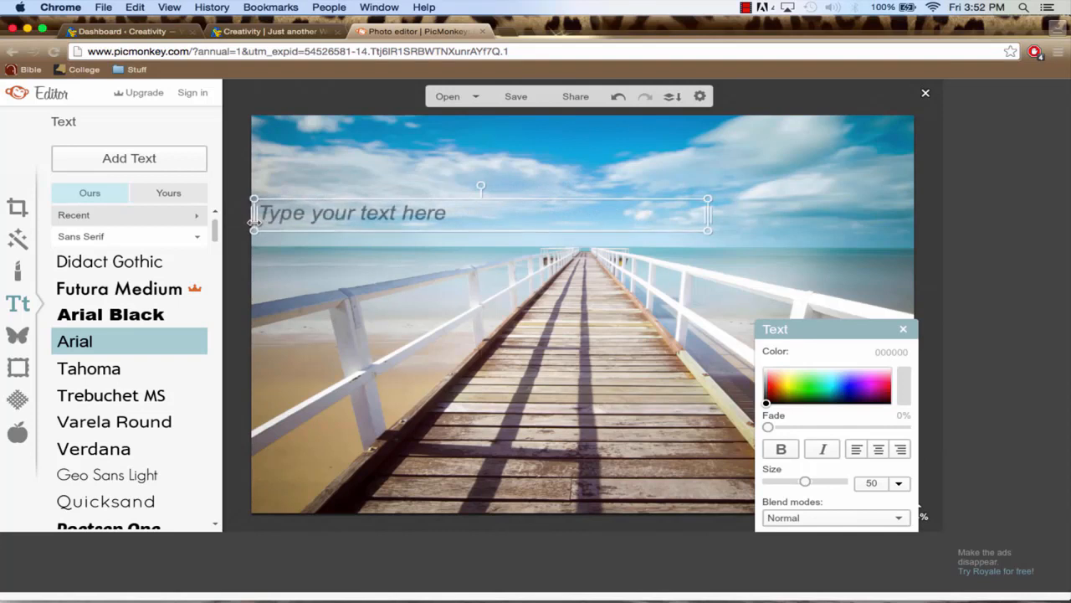
left_click_drag(708, 219, 913, 221)
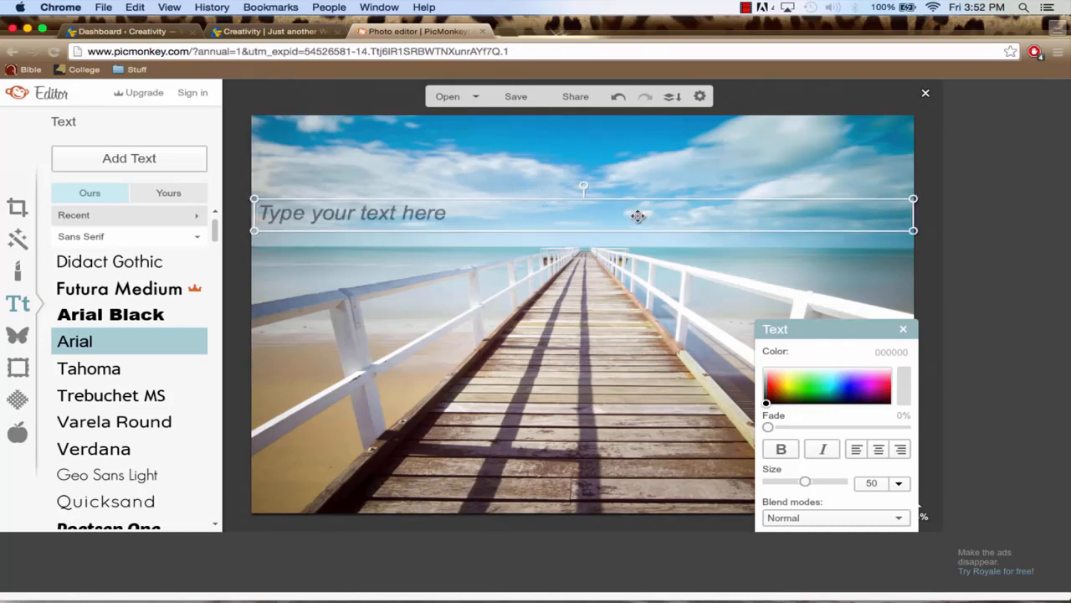
left_click_drag(576, 222, 574, 195)
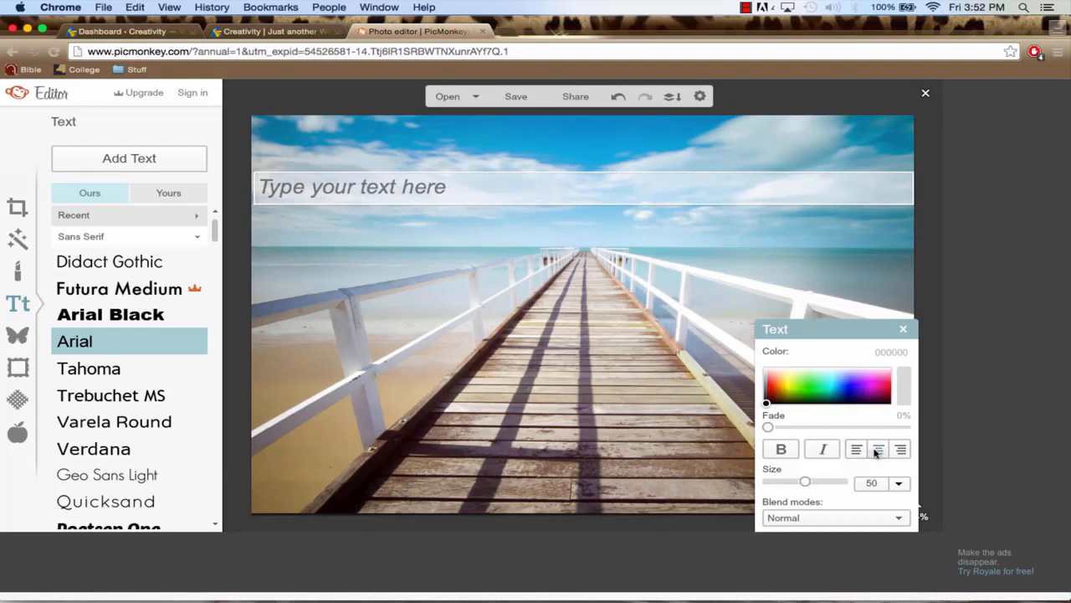
Enter "Creativity" in the text box above the pier and centre it
left_click(535, 185)
type("Creativity")
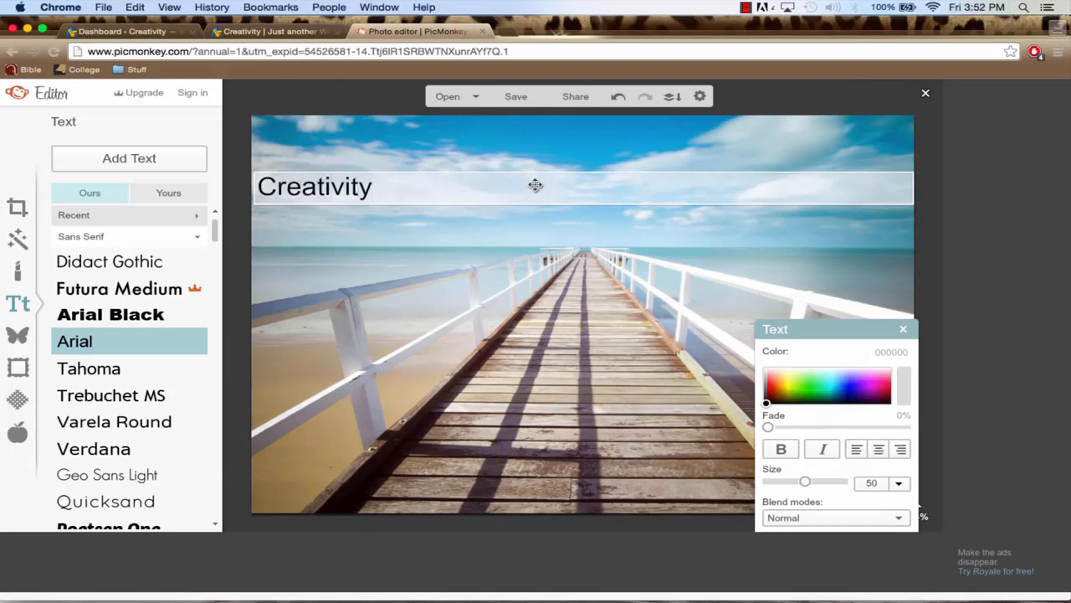
left_click(879, 450)
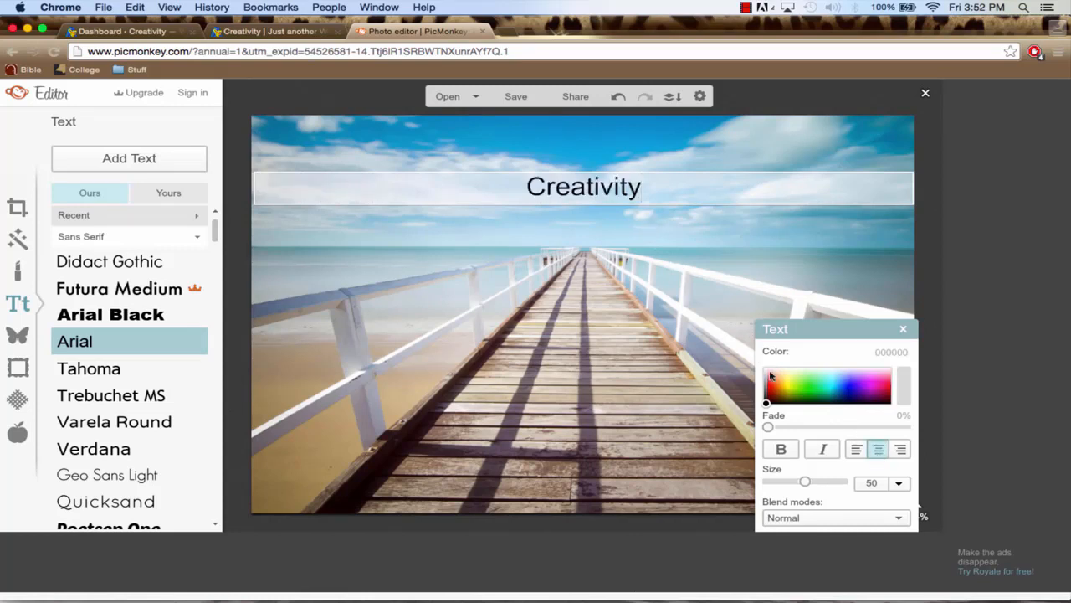
Set the Creativity text to size 144 in the Shadows Into Light Two font
left_click(901, 484)
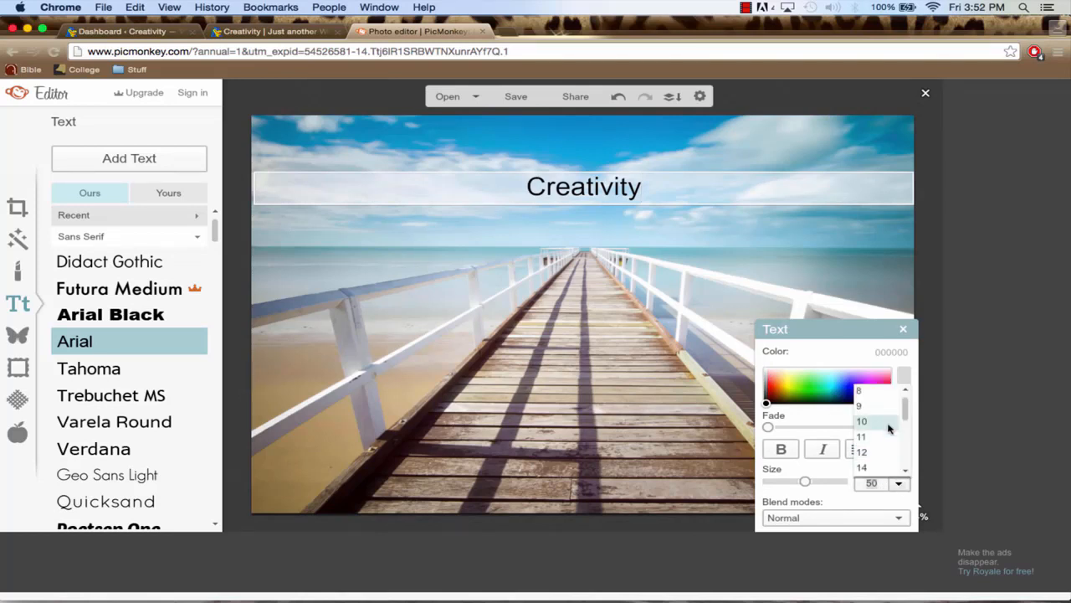
left_click_drag(906, 415, 908, 461)
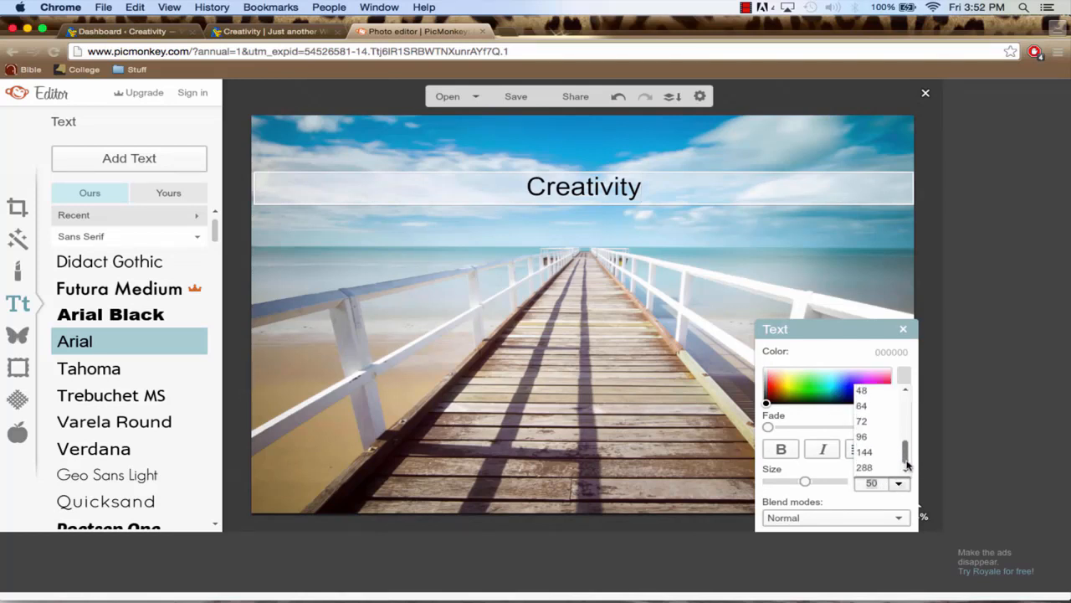
left_click(874, 453)
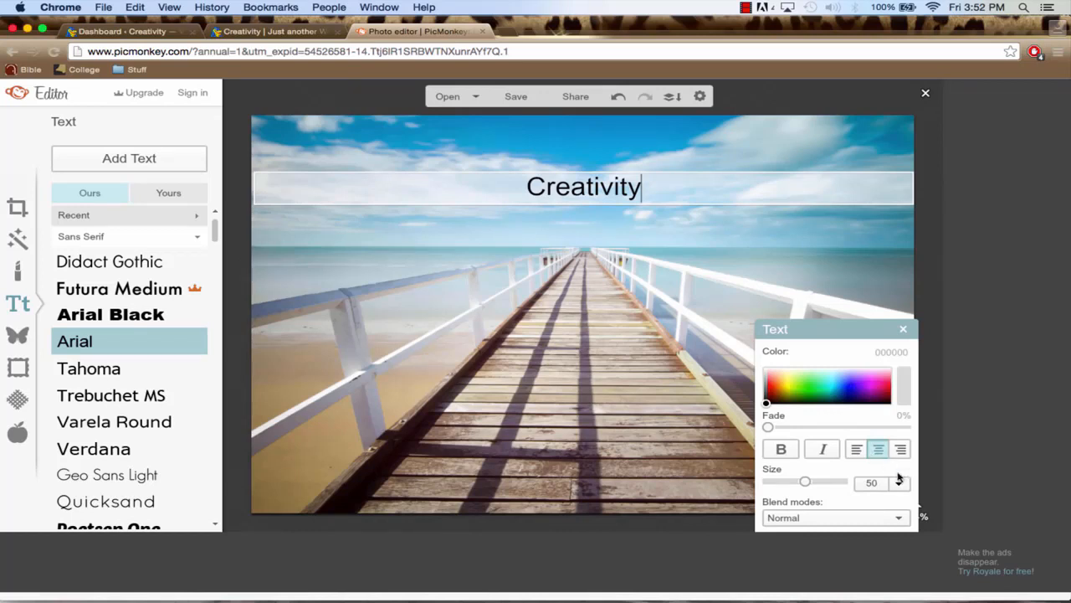
left_click(899, 483)
scroll(873, 419, "down", 2)
left_click(871, 427)
key("super+a")
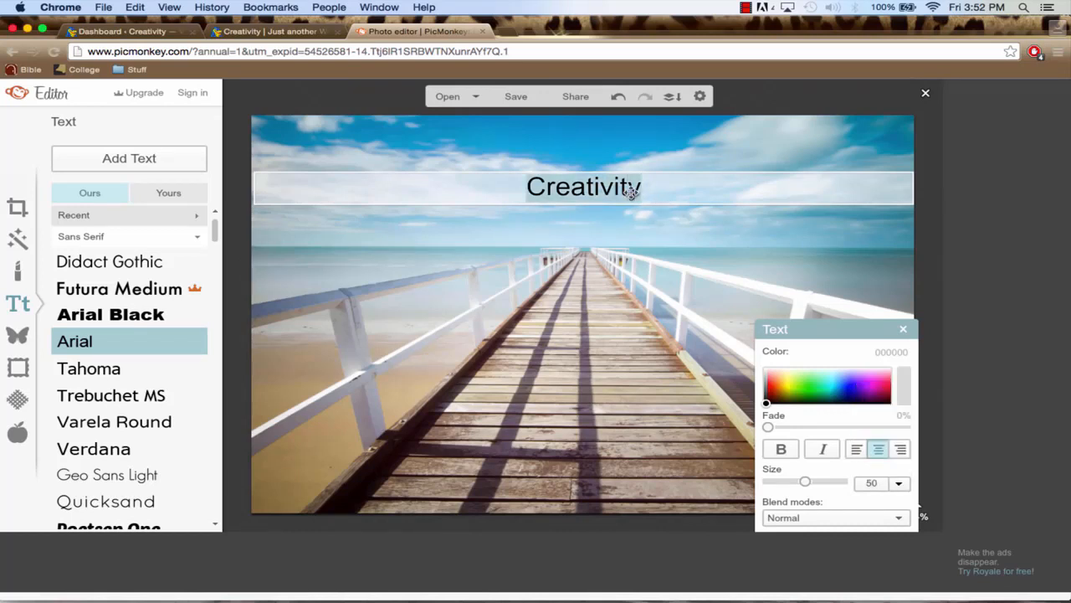
left_click(900, 484)
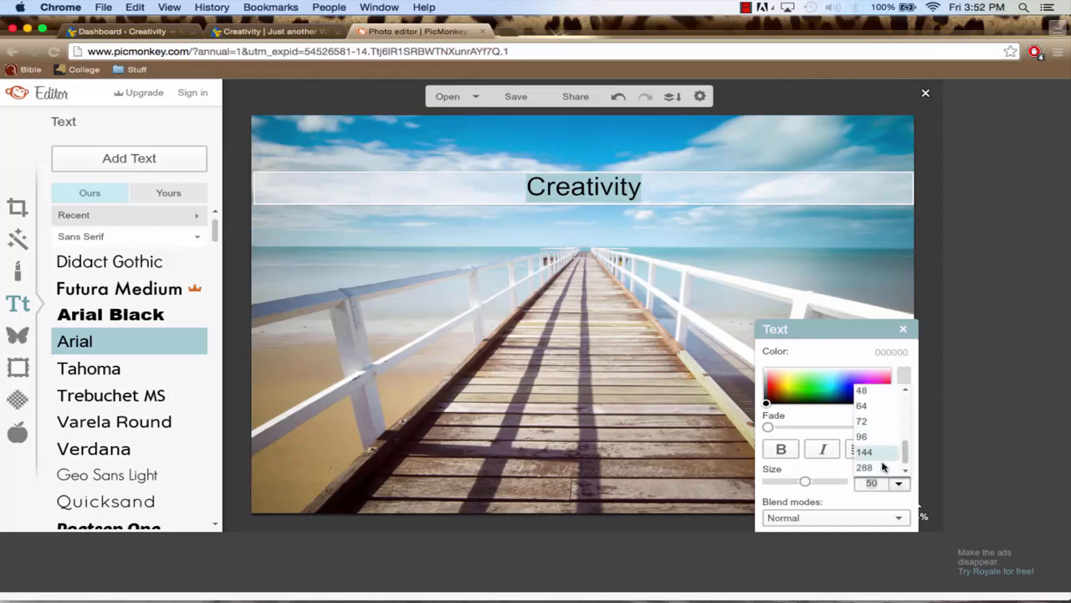
left_click(878, 452)
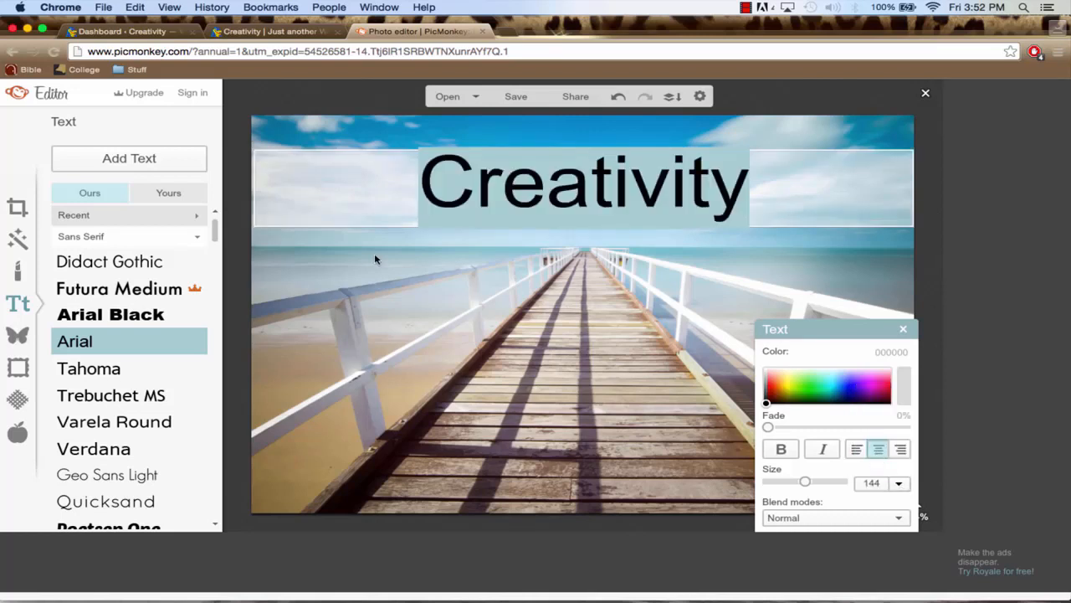
left_click(191, 216)
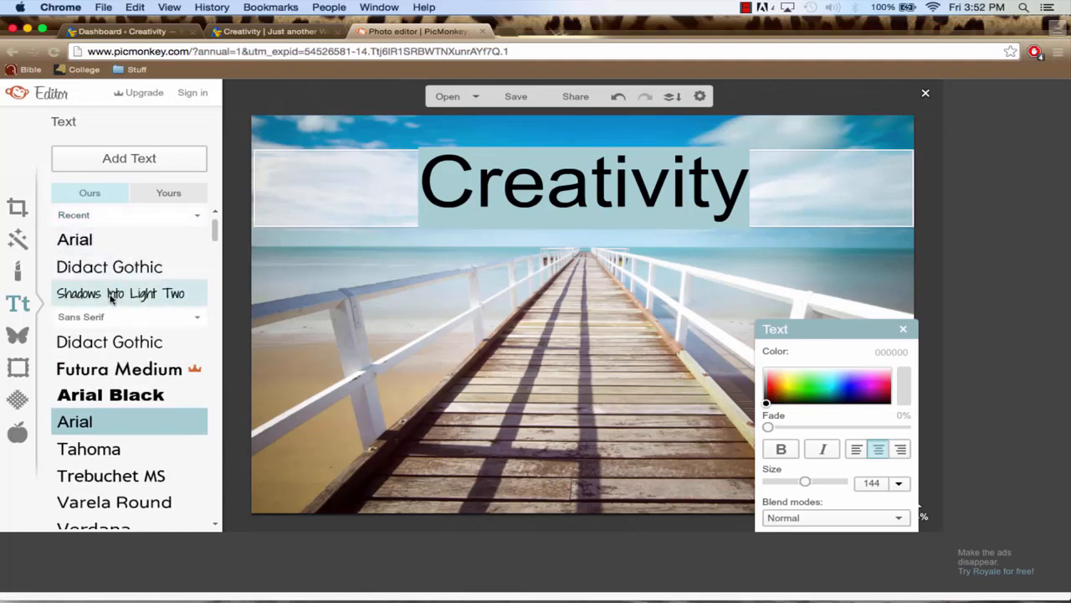
left_click(111, 297)
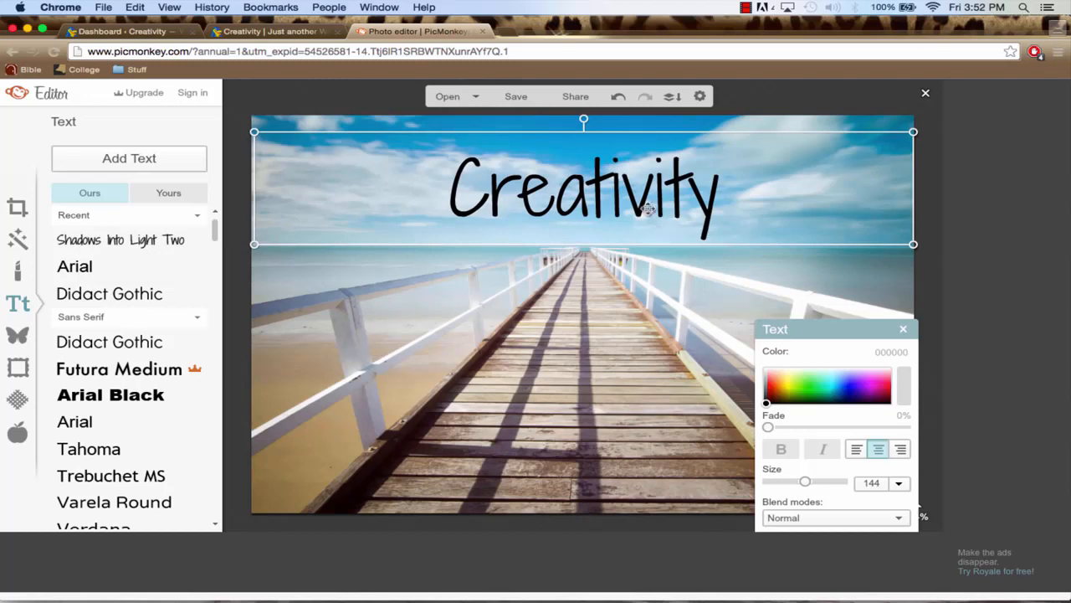
Enlarge the Creativity text to size 183 and position it centrally in the sky above the pier
left_click_drag(646, 209, 641, 212)
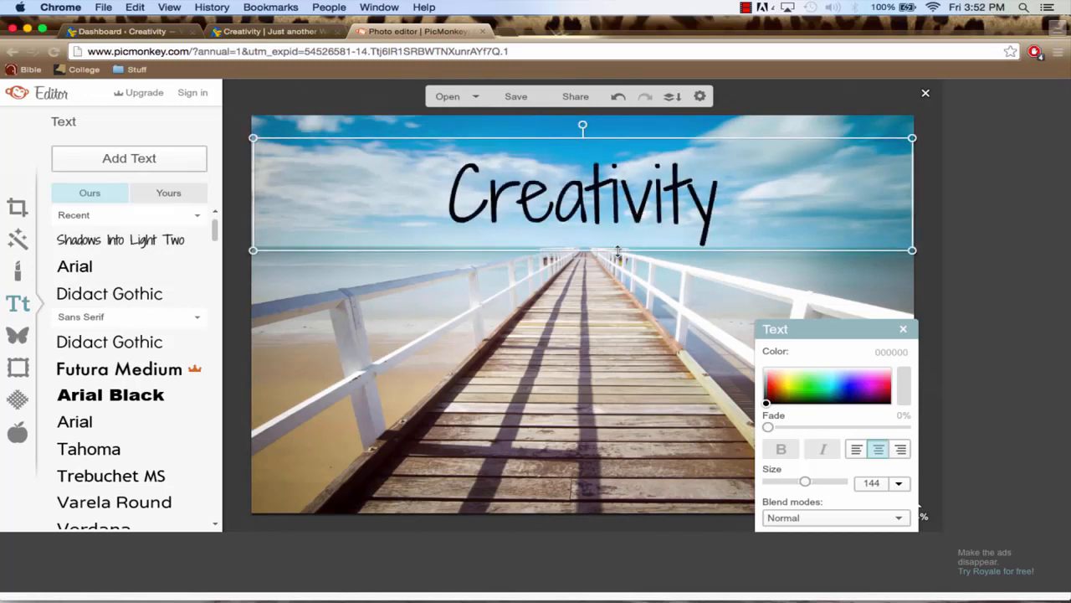
left_click_drag(614, 252, 610, 282)
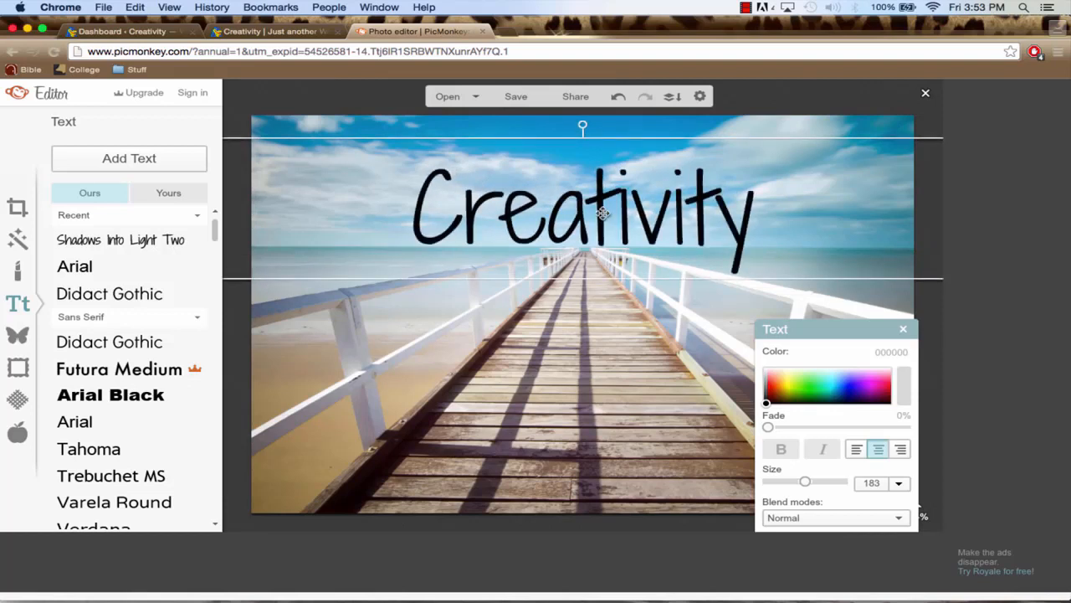
left_click_drag(603, 212, 599, 210)
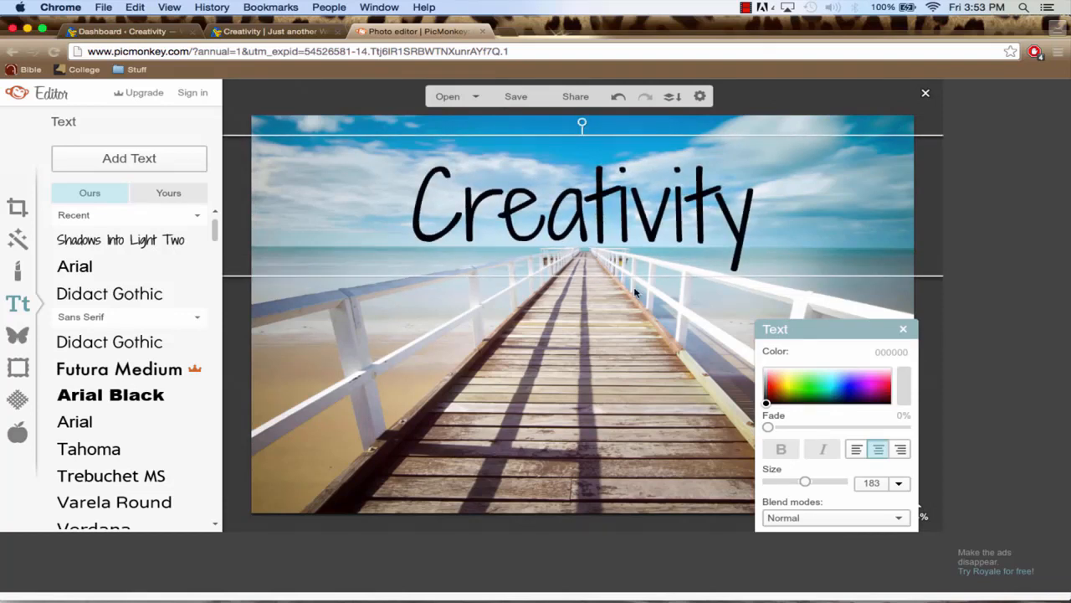
left_click(621, 332)
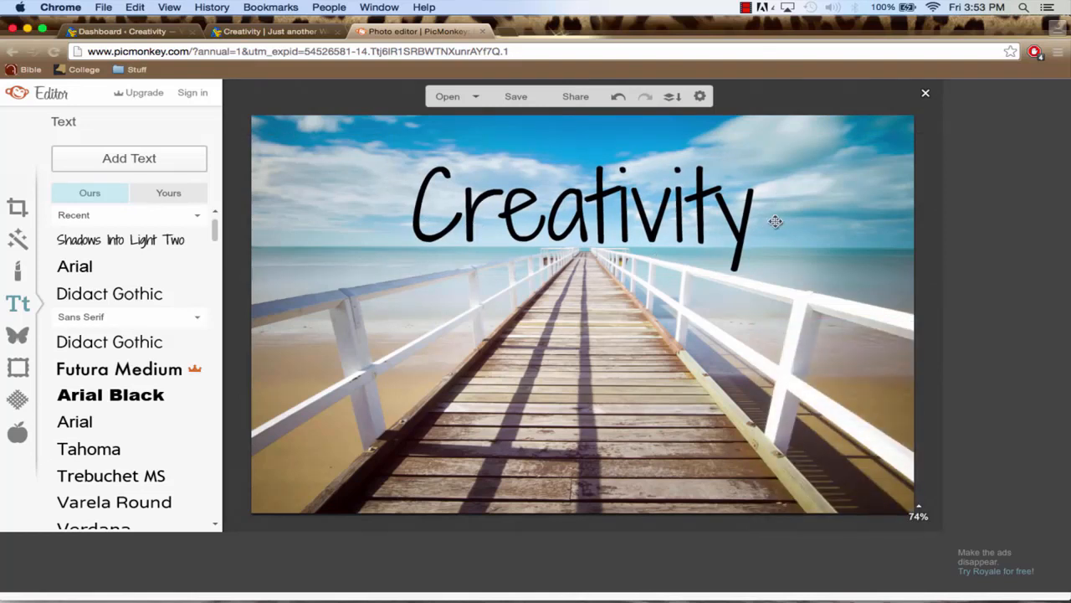
Set up a 1080 x 420 crop and place its frame over the upper part of the photo, around the Creativity text
left_click(18, 209)
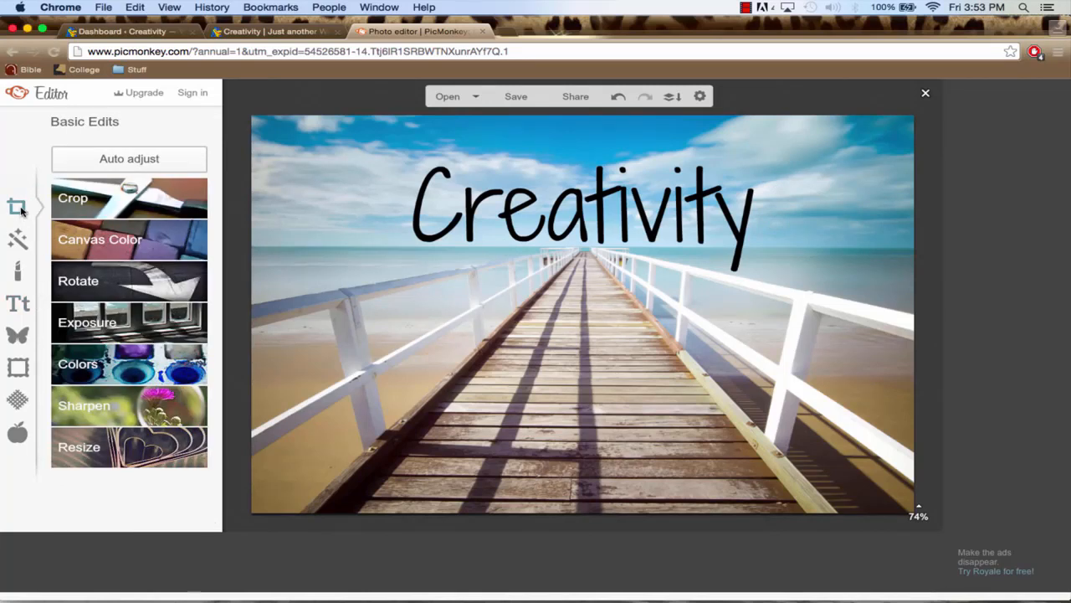
left_click(113, 206)
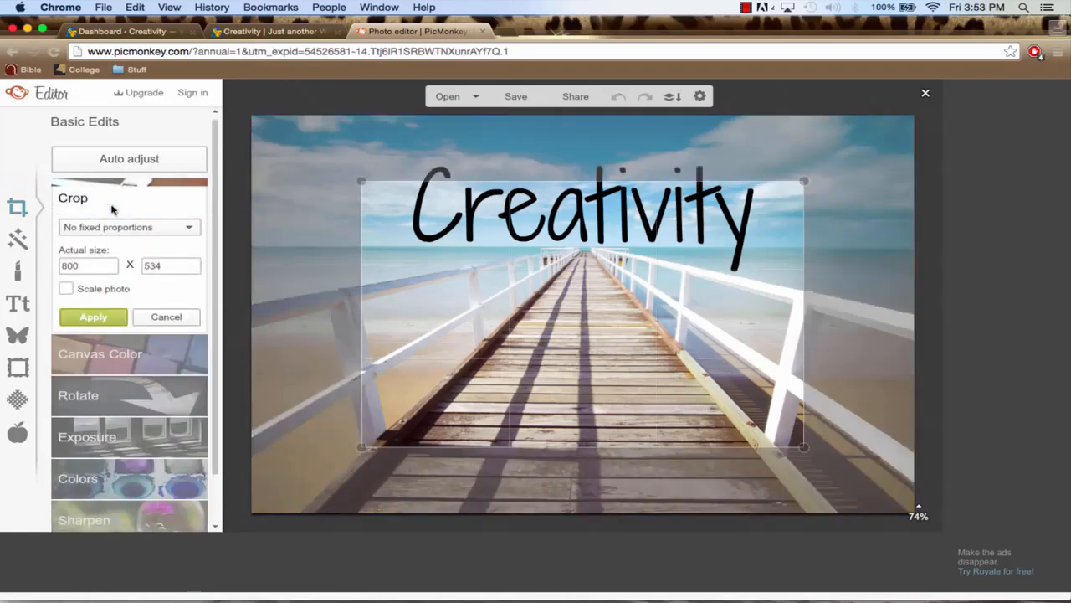
double_click(87, 265)
type("1080")
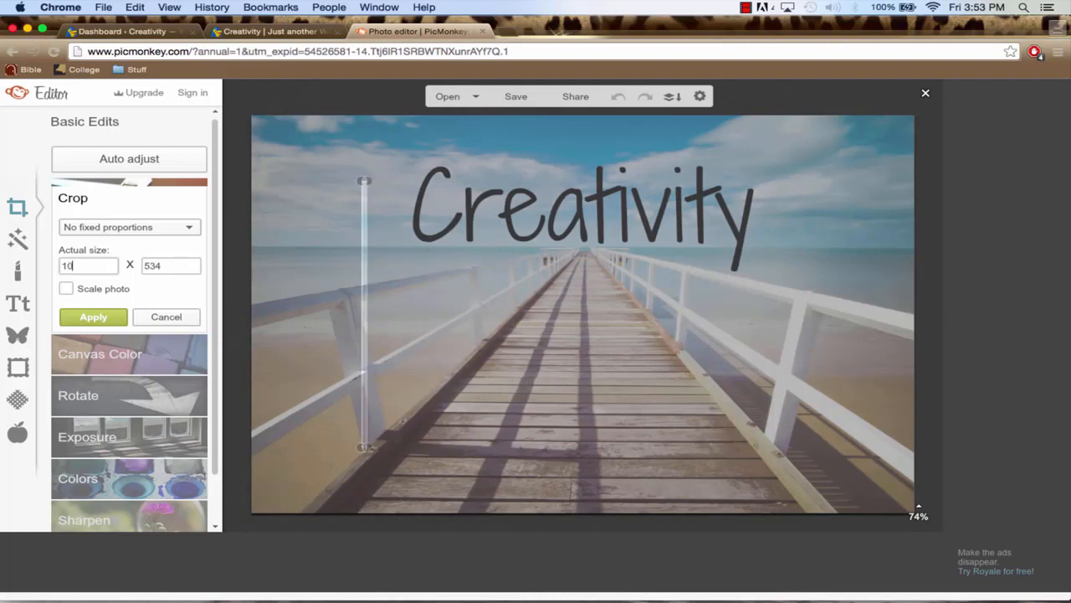
double_click(172, 265)
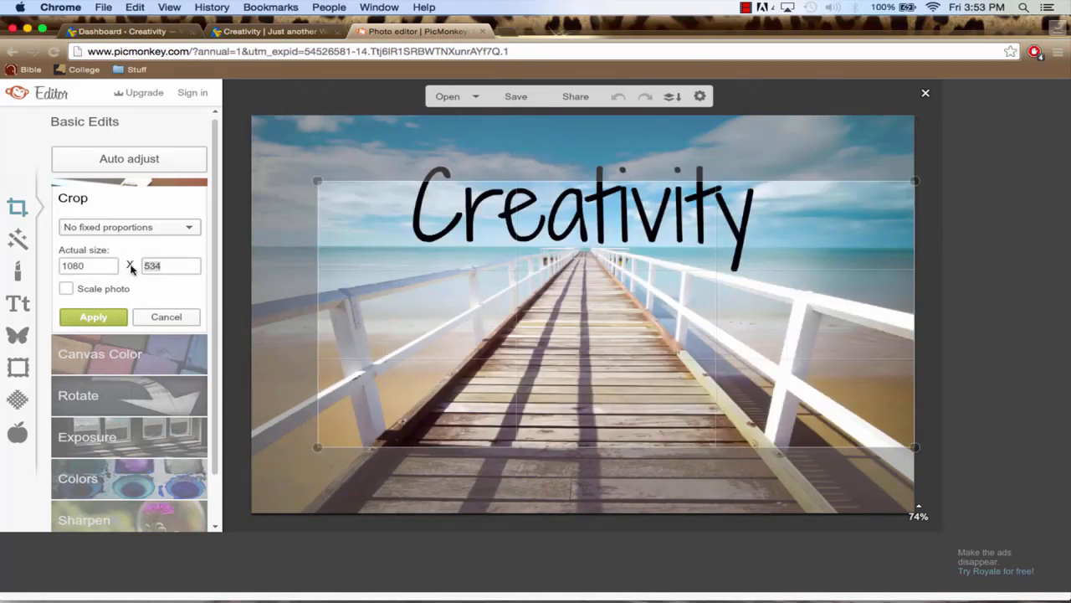
type("420")
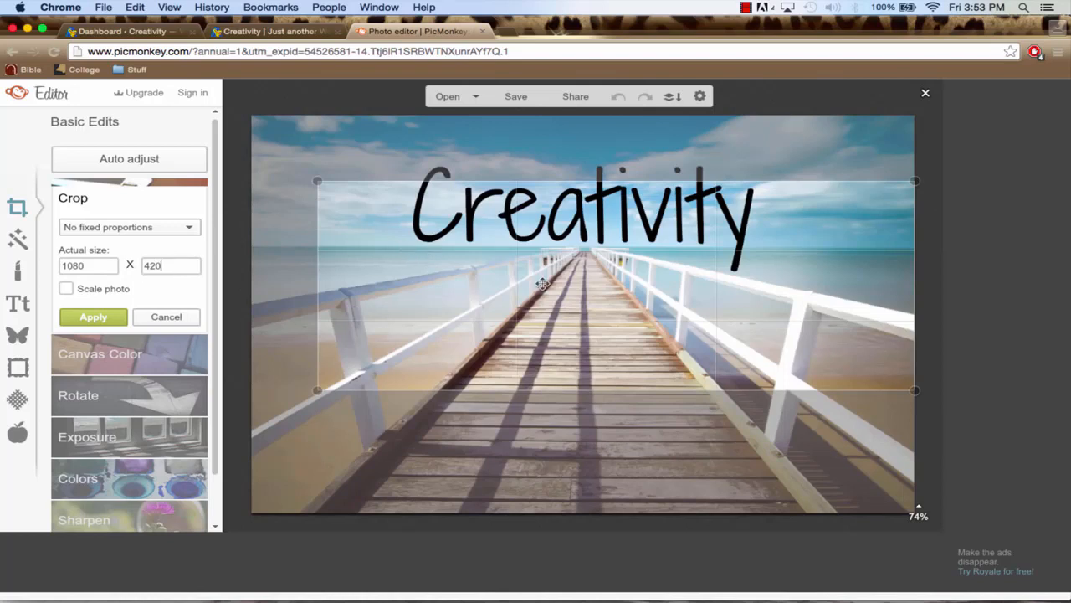
left_click_drag(543, 285, 510, 222)
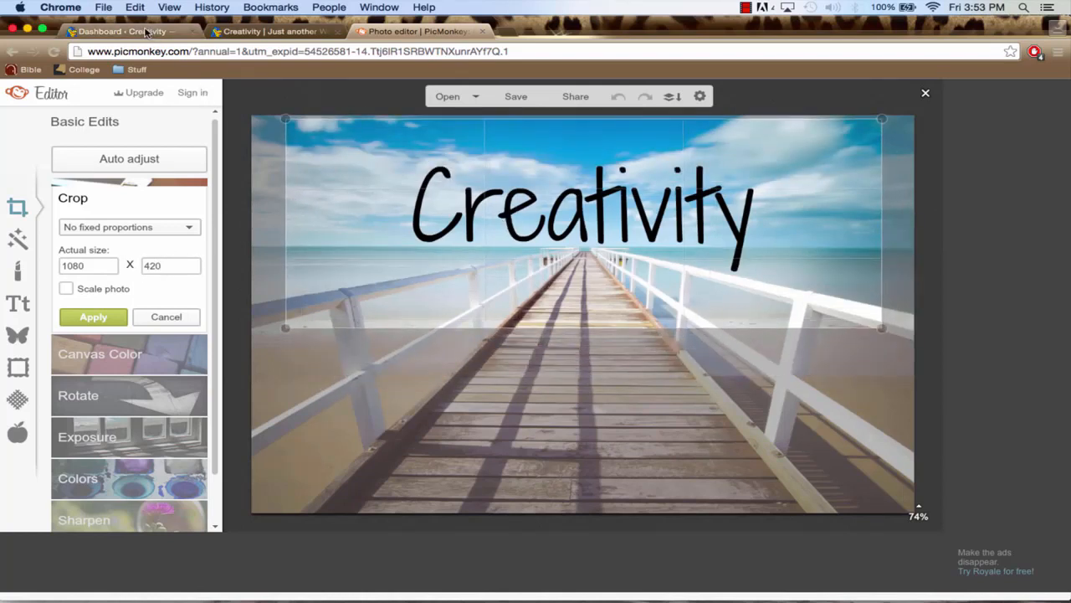
Look at the home page slider on the Creativity site for comparison and return to the photo editor
left_click(146, 32)
left_click(74, 90)
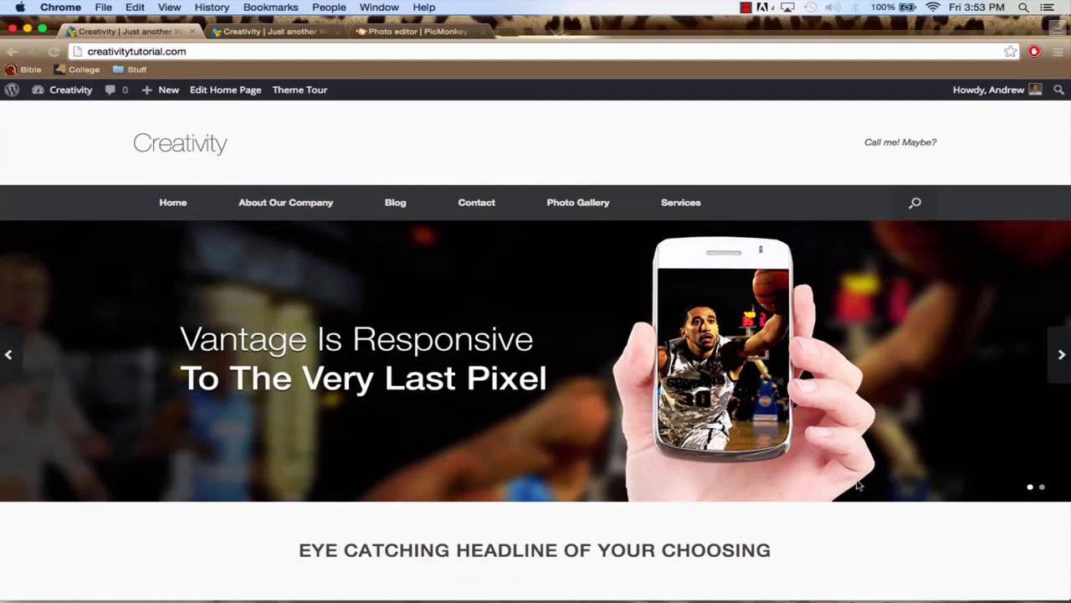
left_click(422, 32)
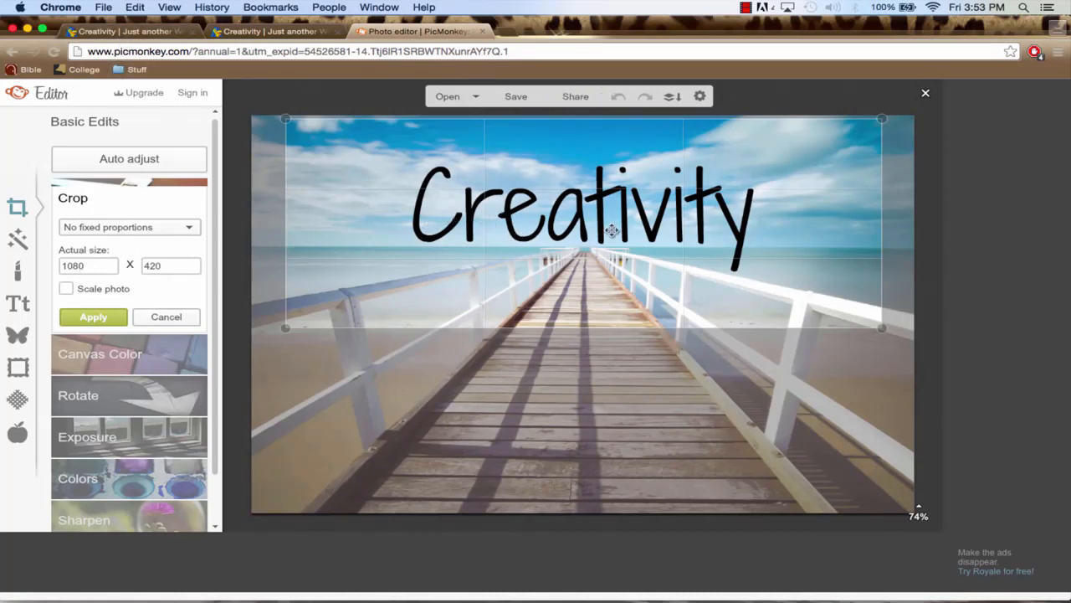
Fine-tune the crop frame's position around the Creativity text and apply the crop
left_click_drag(611, 231, 612, 230)
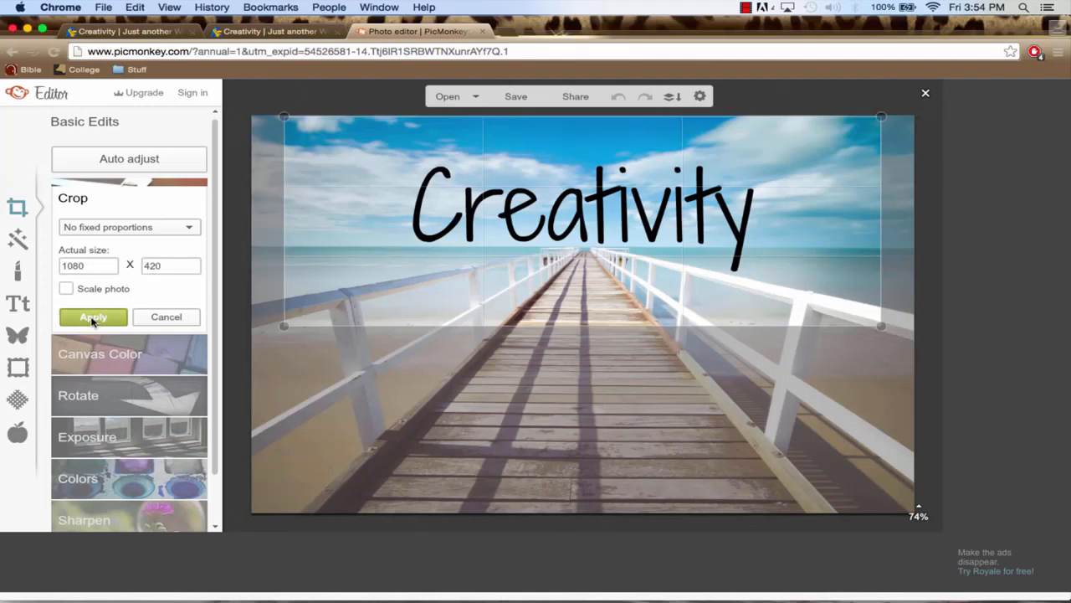
left_click_drag(441, 228, 445, 236)
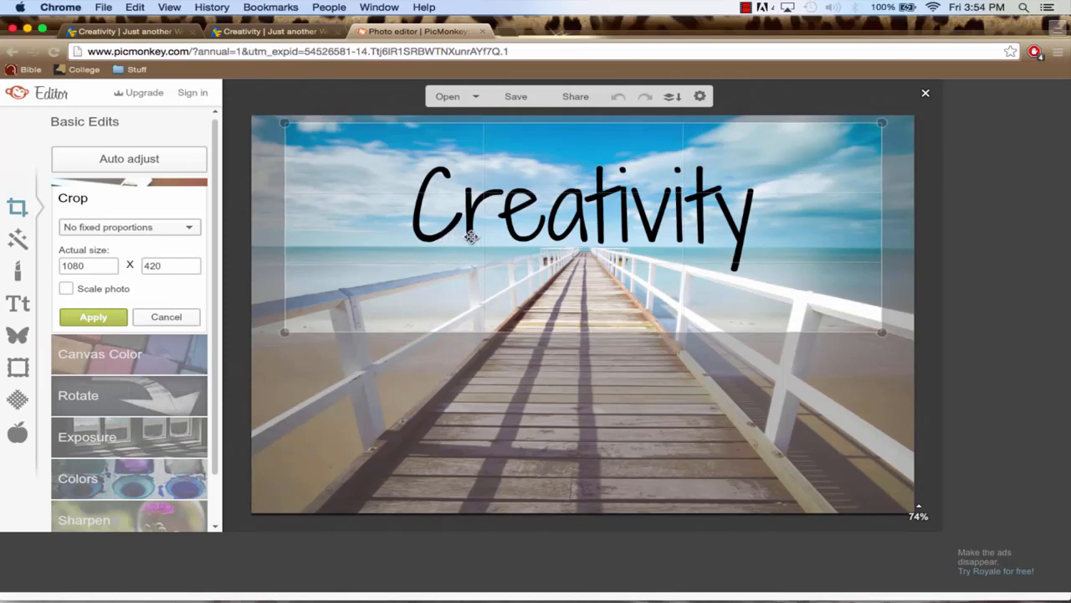
left_click(124, 318)
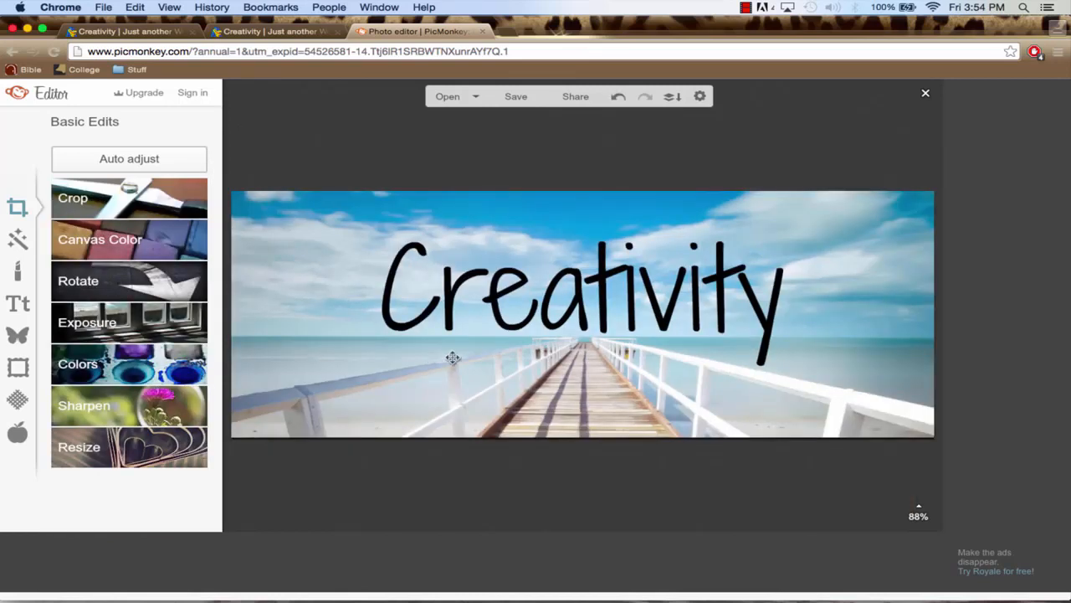
Save the cropped image at Sean quality as ergerger.jpg in the Website-We're-Creating folder
left_click(519, 96)
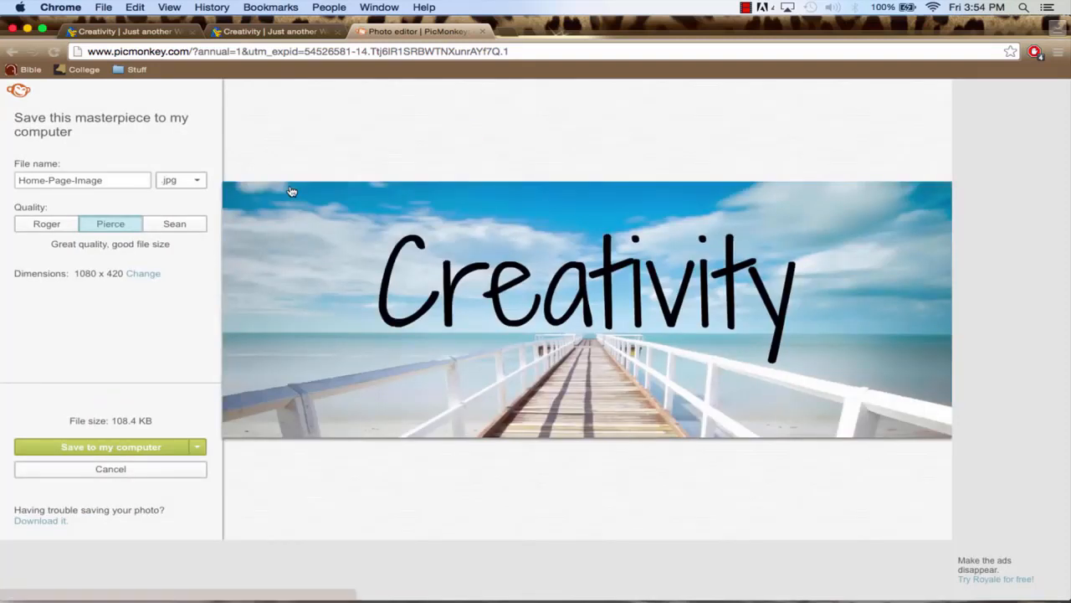
left_click(186, 226)
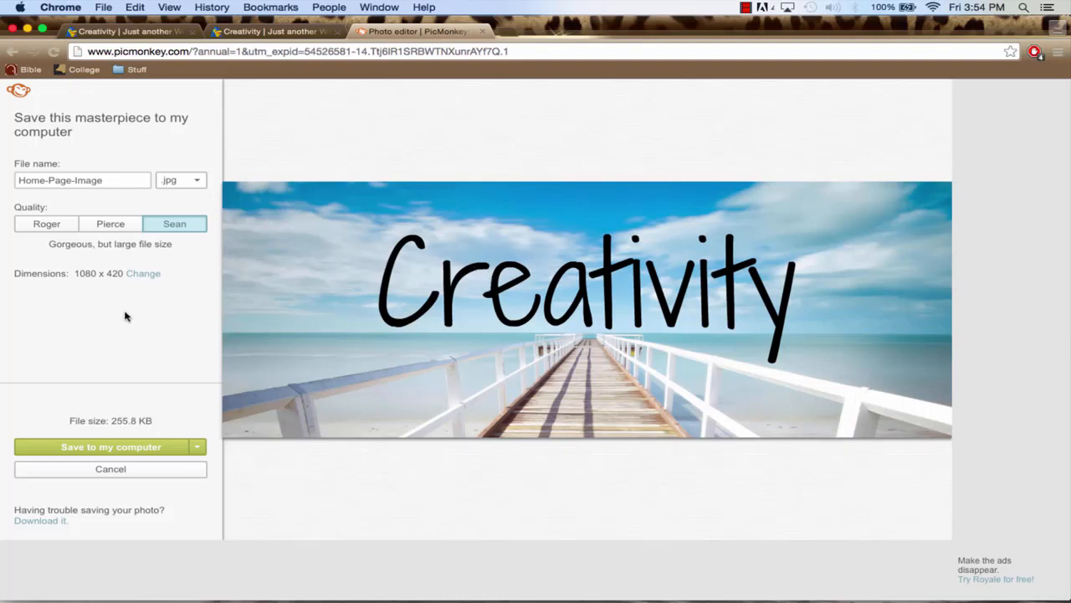
left_click(109, 176)
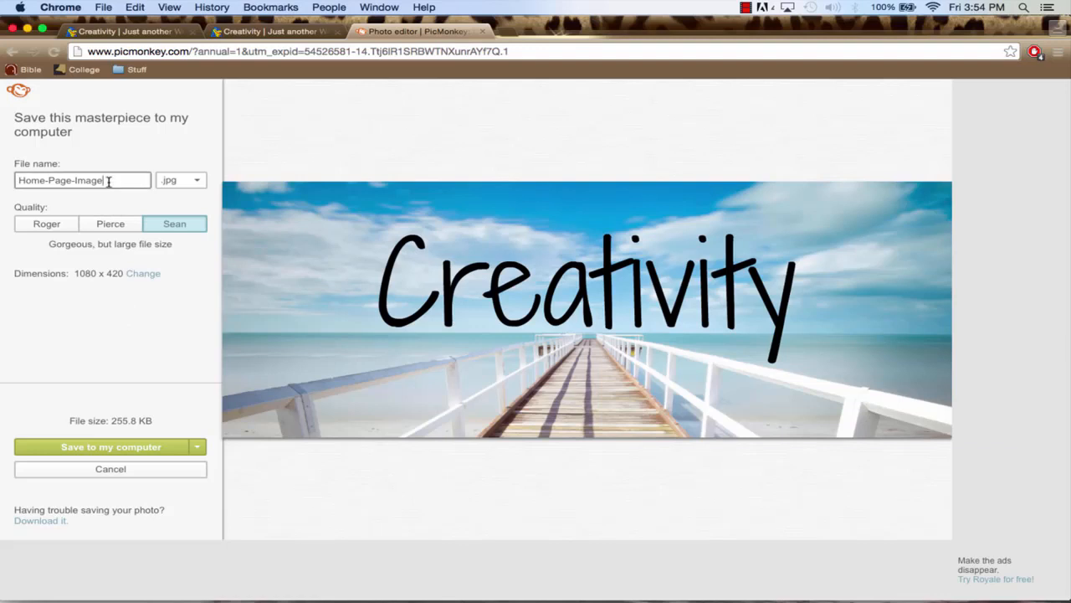
left_click_drag(103, 180, 16, 180)
type("ergerger")
left_click(109, 446)
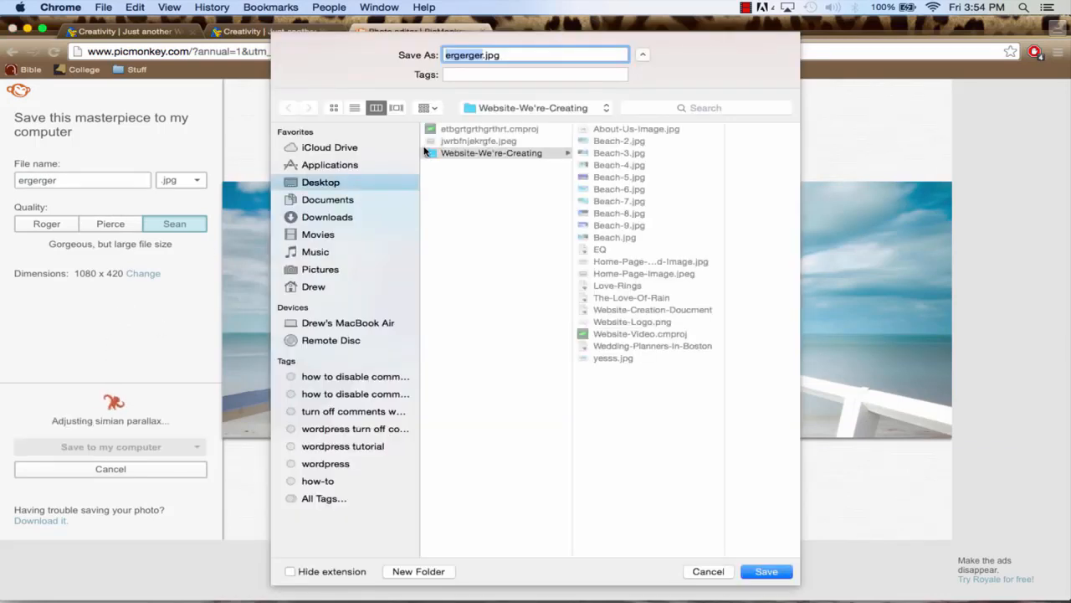
left_click(758, 570)
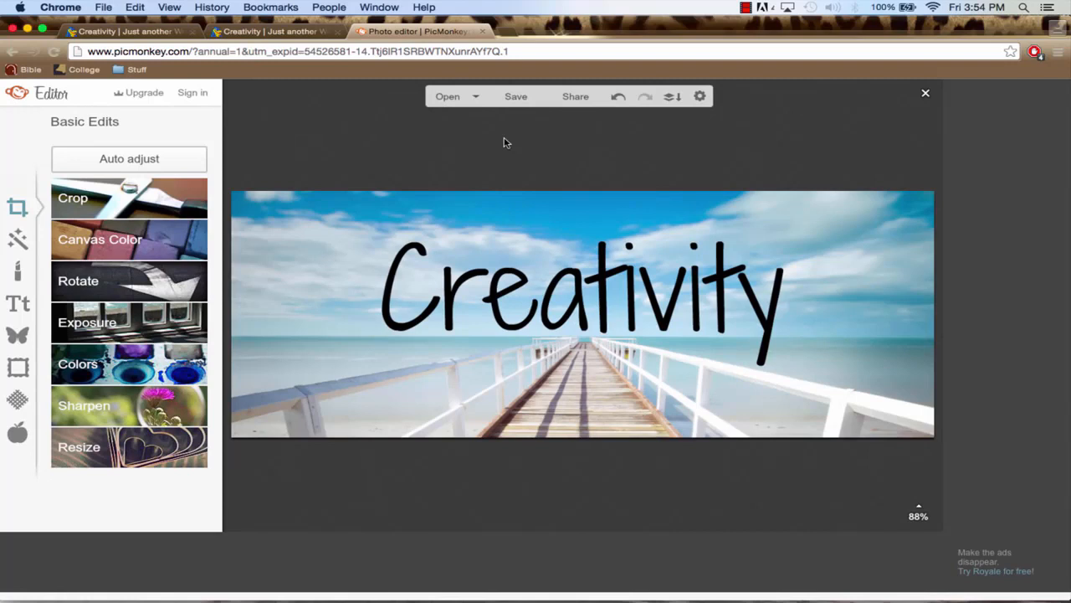
Close the PicMonkey tab and open the Creativity site's WordPress dashboard
left_click(483, 32)
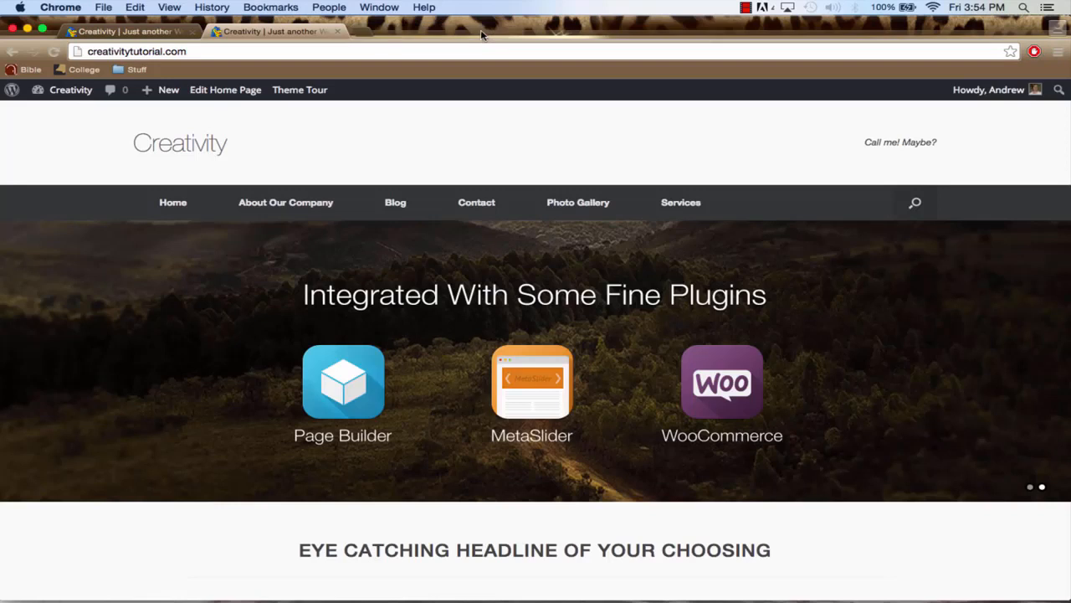
left_click(147, 35)
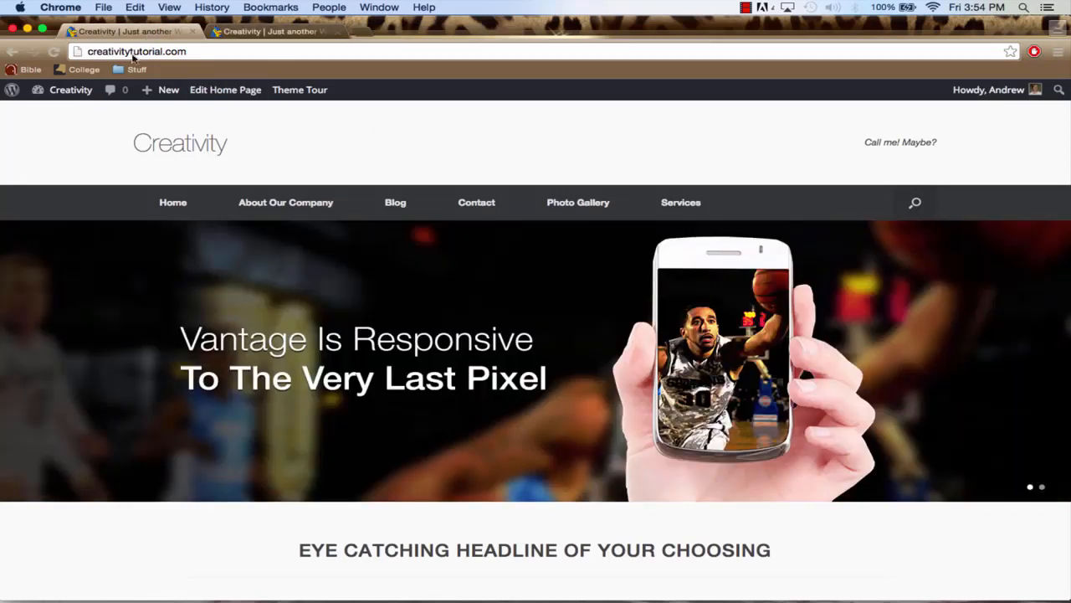
mouse_move(70, 92)
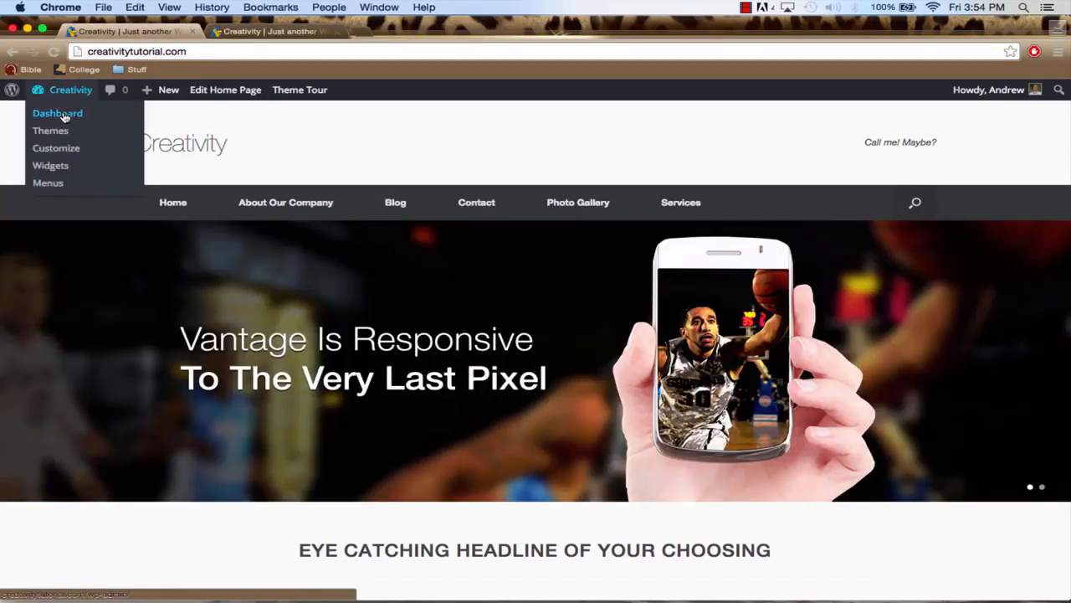
left_click(65, 117)
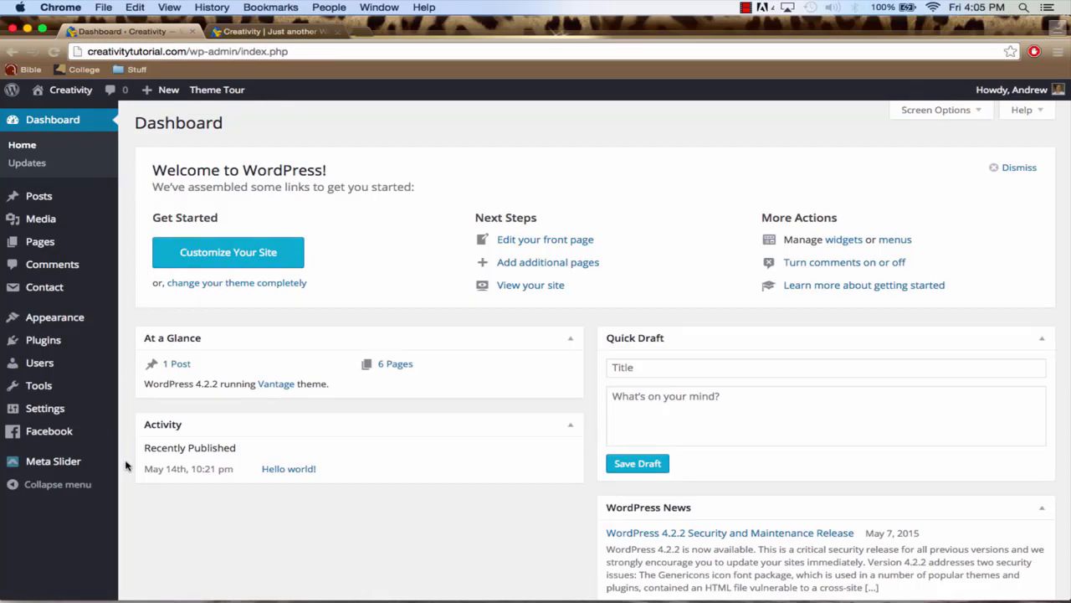
Create a new slideshow in Meta Slider
mouse_move(62, 466)
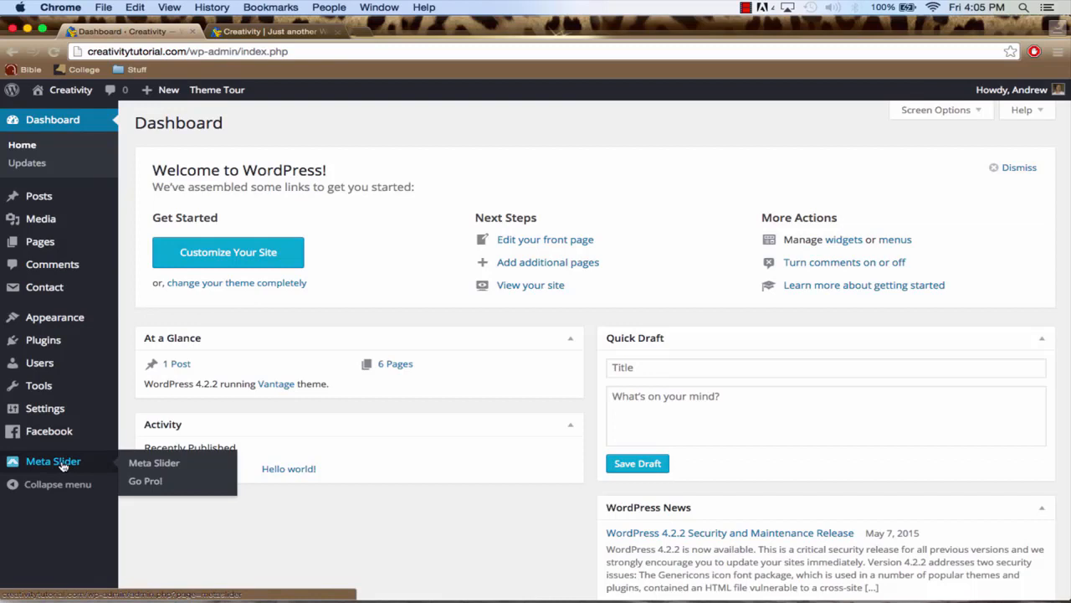
left_click(61, 466)
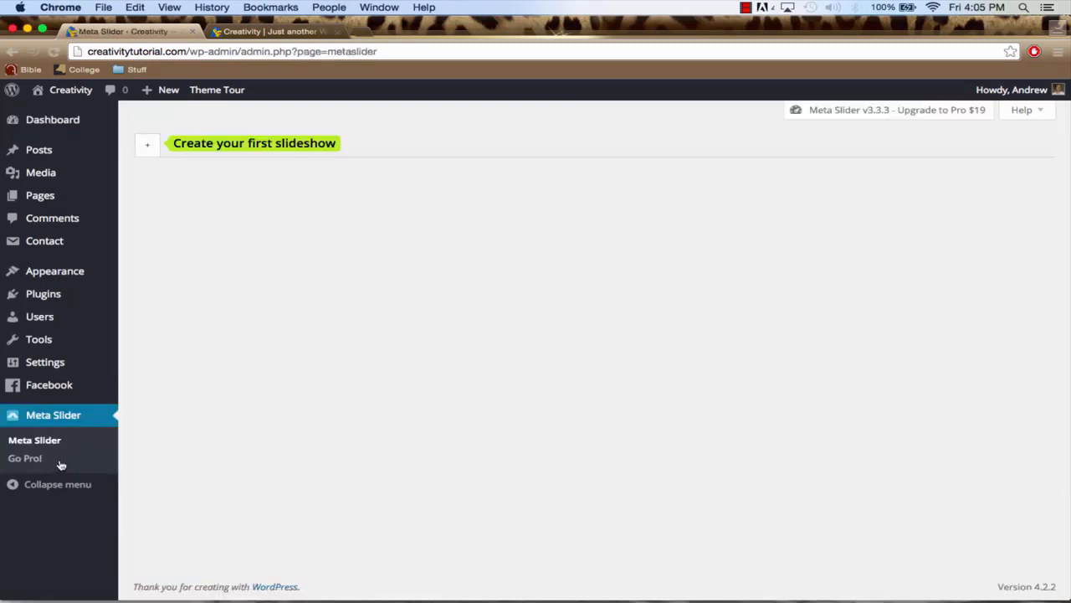
left_click(147, 149)
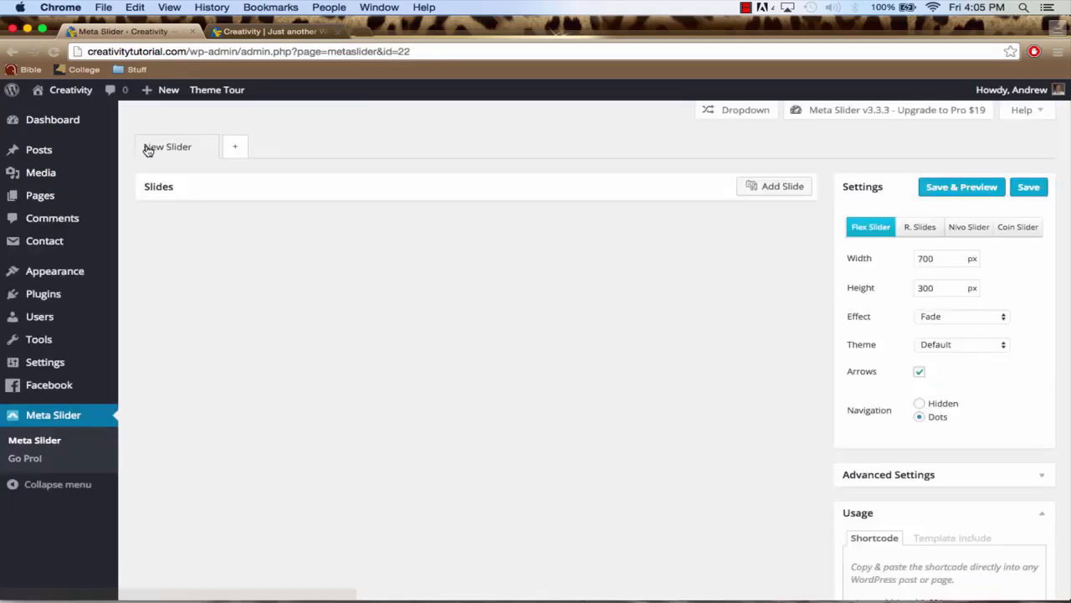
Upload Home-Page-Background-Image.jpg from the Website-We're-Creating folder and add it to the new slider as a slide
left_click(788, 192)
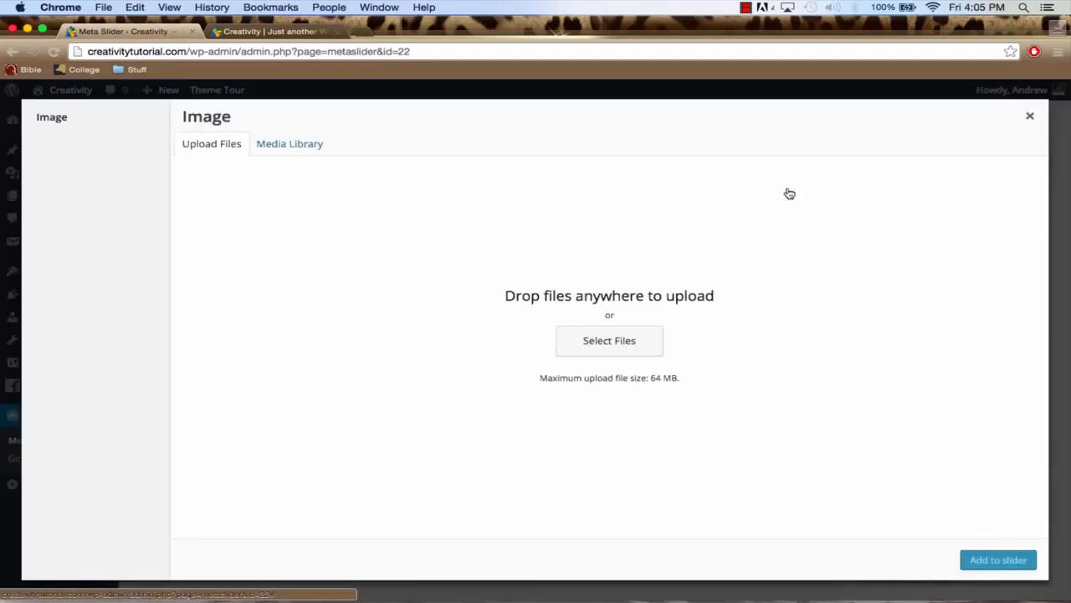
left_click(600, 340)
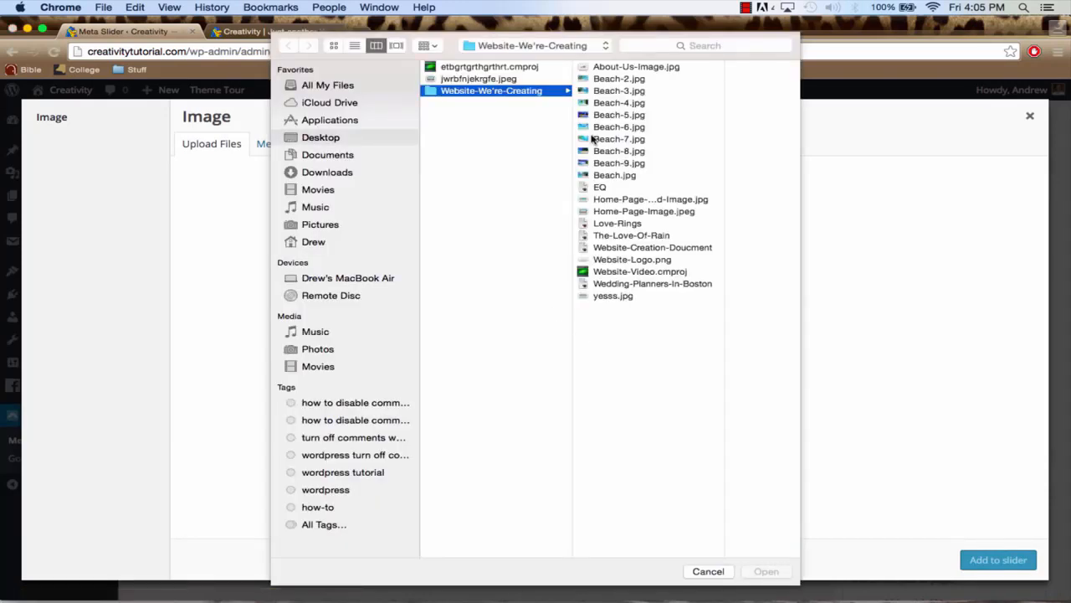
left_click(643, 213)
left_click(630, 202)
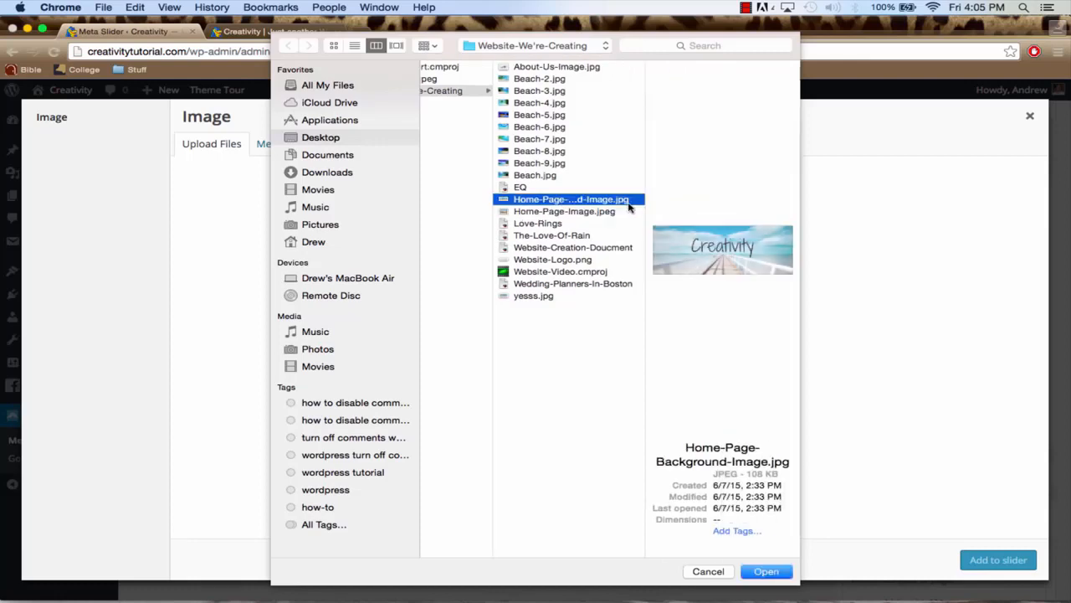
left_click(768, 573)
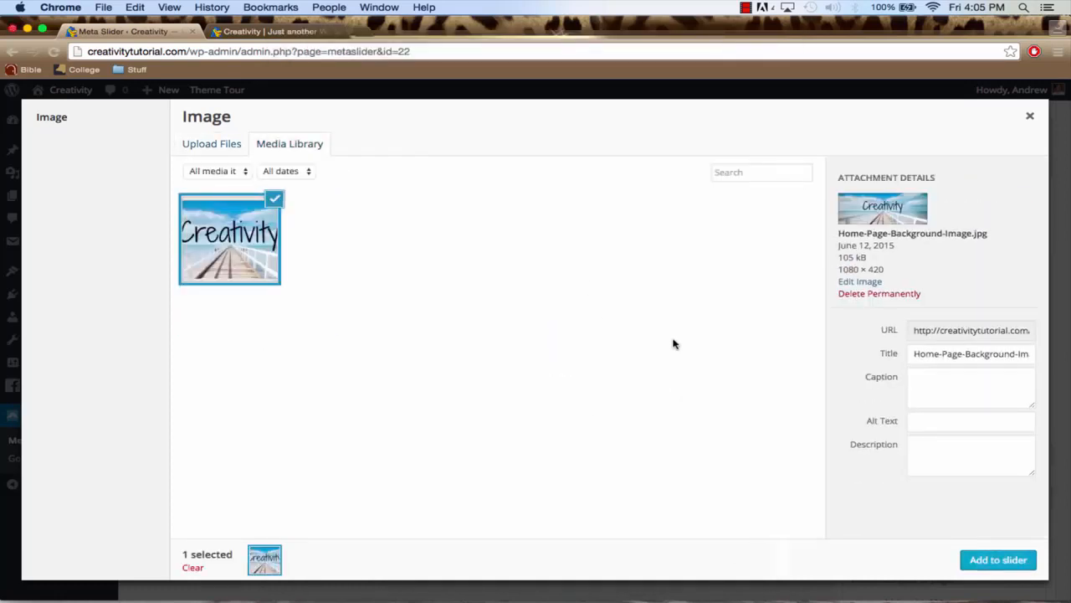
left_click(985, 559)
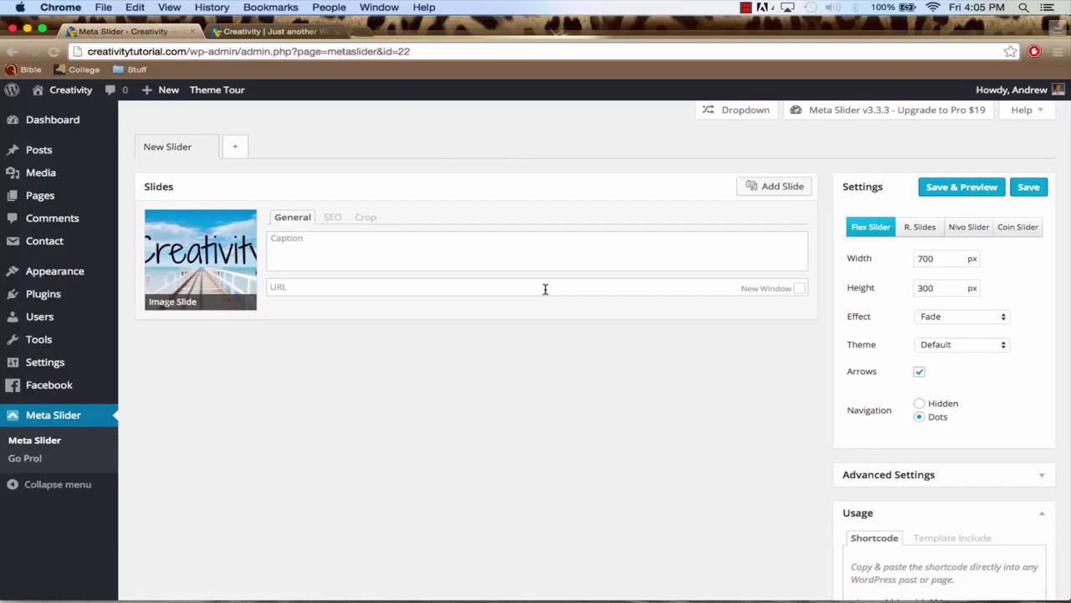
Set the slider to 1080 px wide and 420 px high with the Vantage (Flex) theme, and save it
double_click(935, 258)
type("108")
double_click(930, 287)
type("420")
left_click(947, 345)
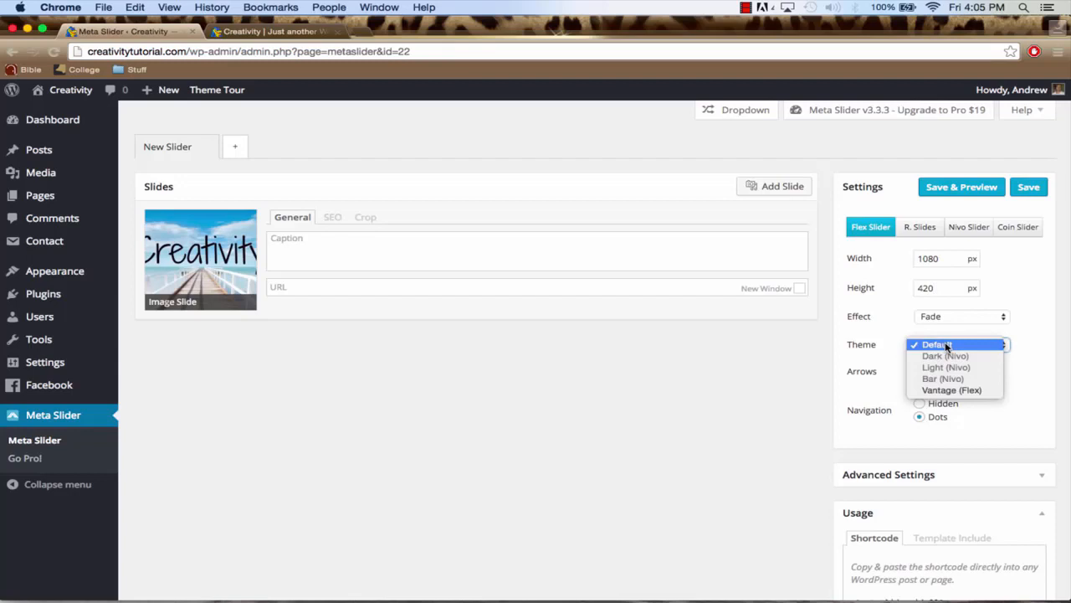
left_click(983, 392)
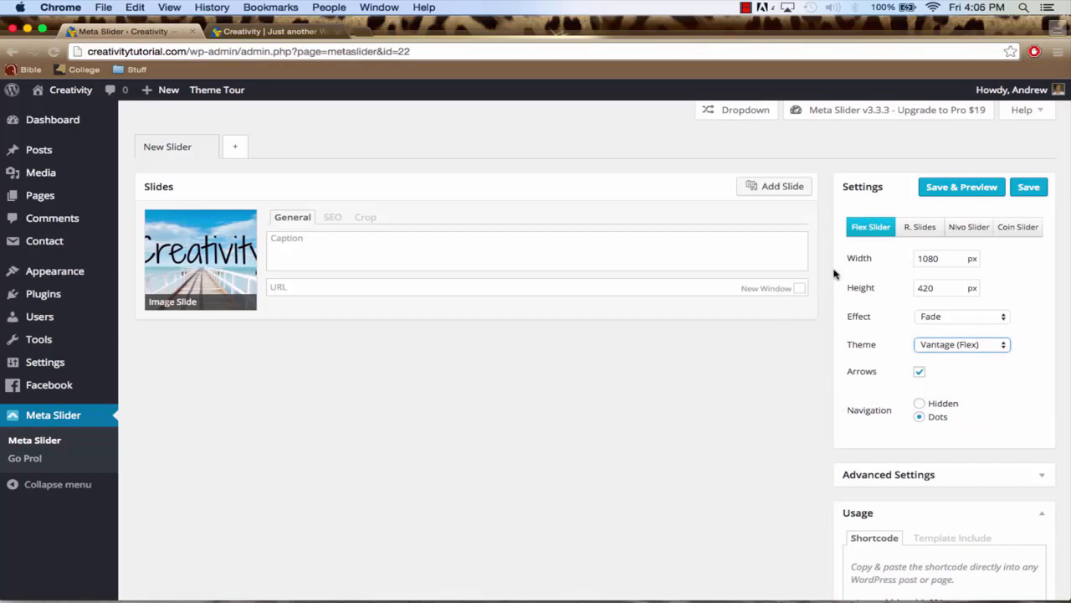
left_click(1026, 190)
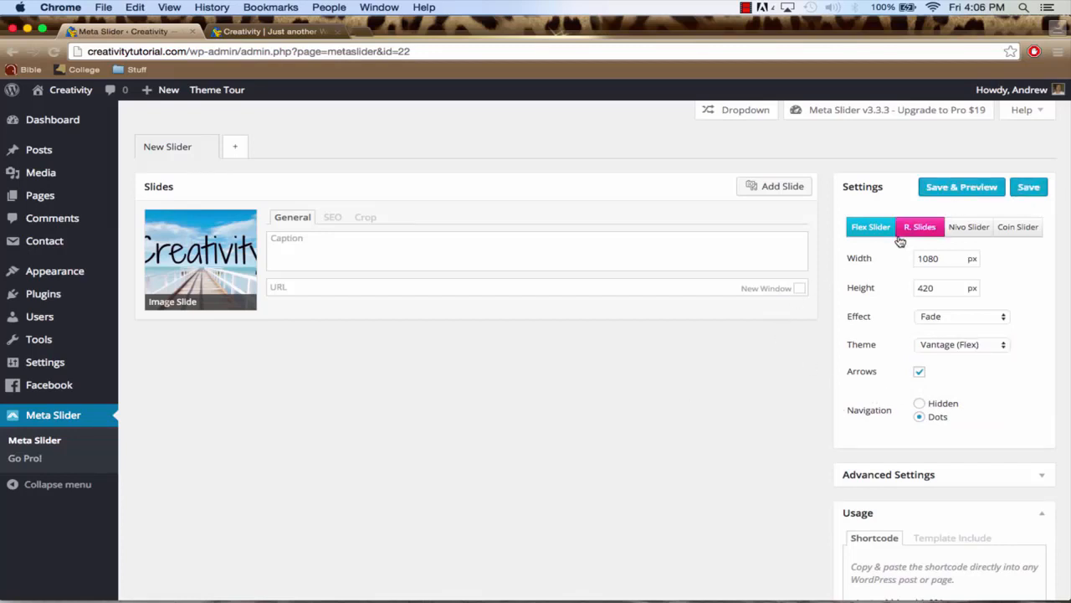
Reload the live Creativity home page to check its slider, and return to the Meta Slider settings
left_click(261, 33)
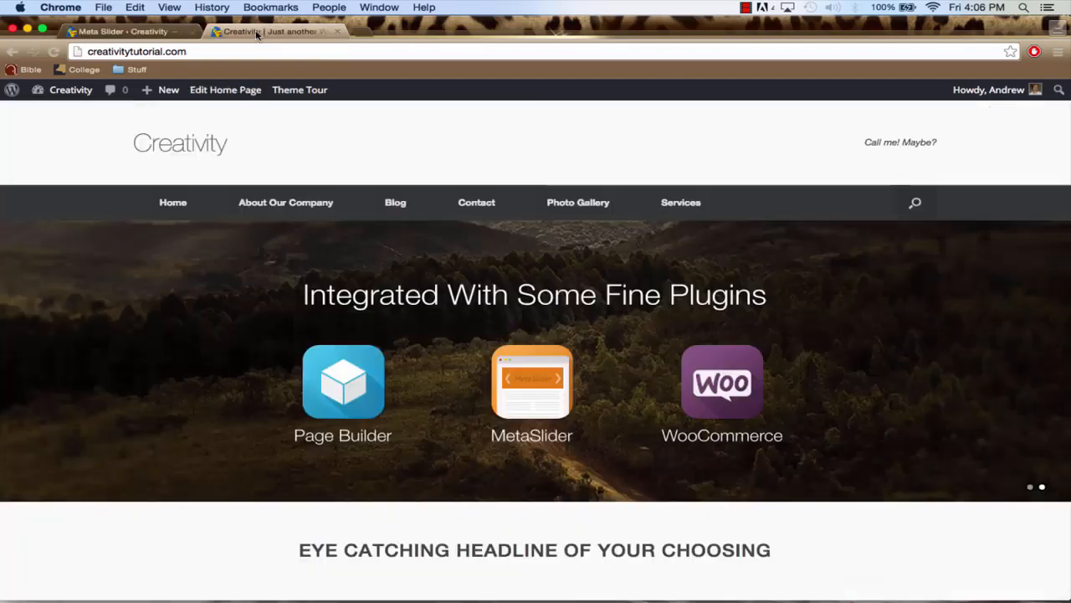
left_click(254, 52)
key("Return")
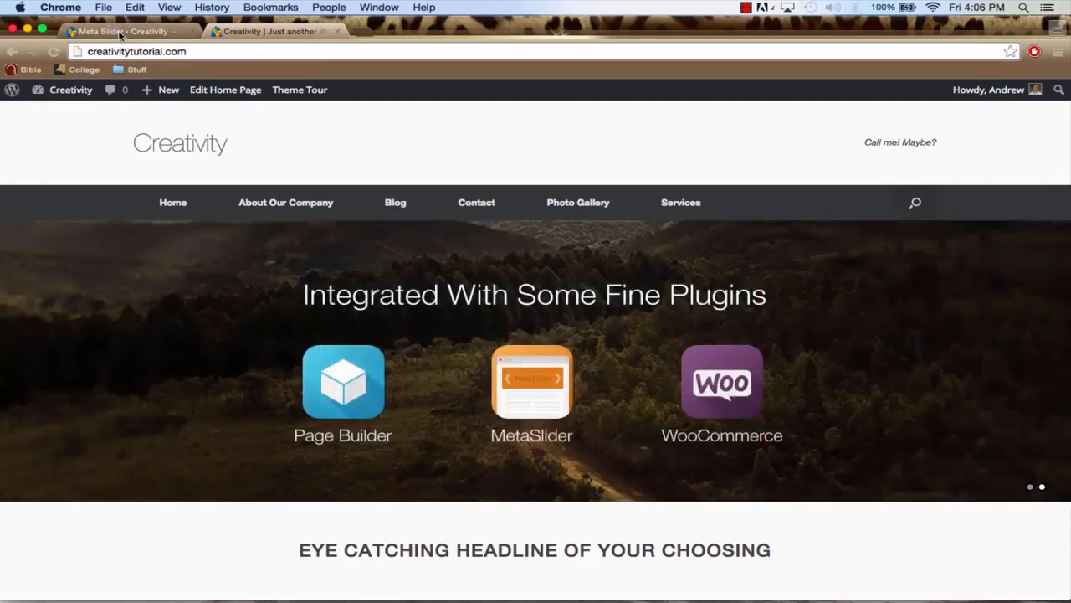
left_click(120, 32)
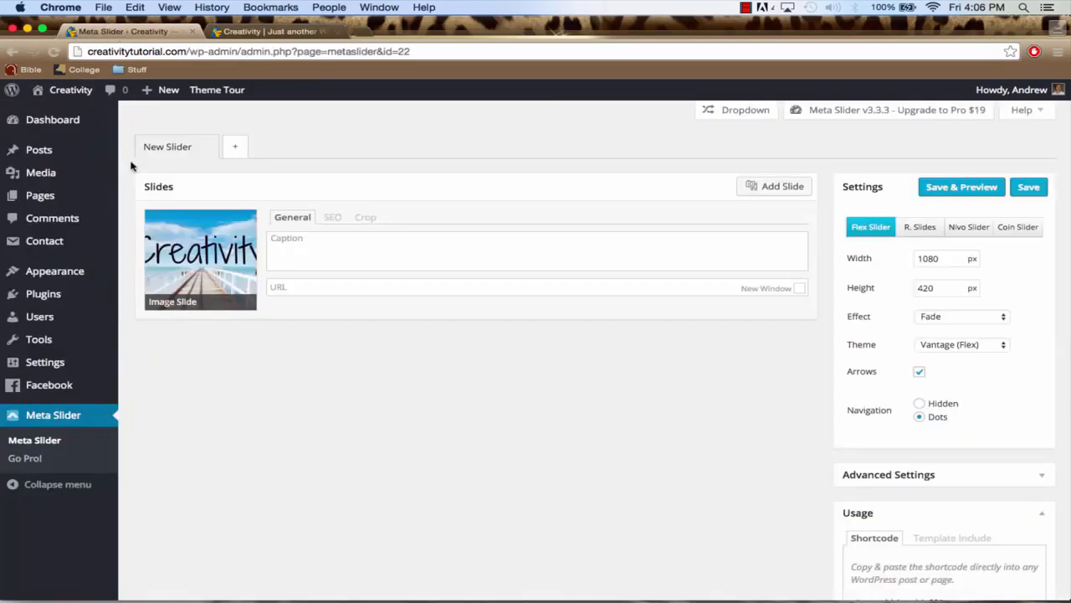
Edit the Home Page so its page Metaslider displays Slider: New Slider, and update the page
left_click(54, 197)
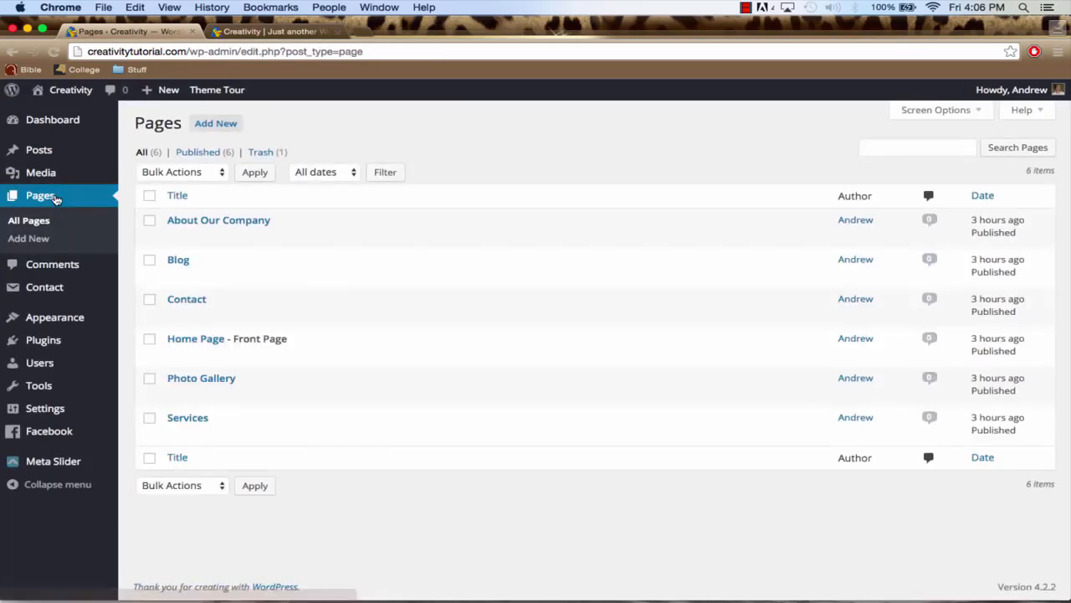
left_click(194, 342)
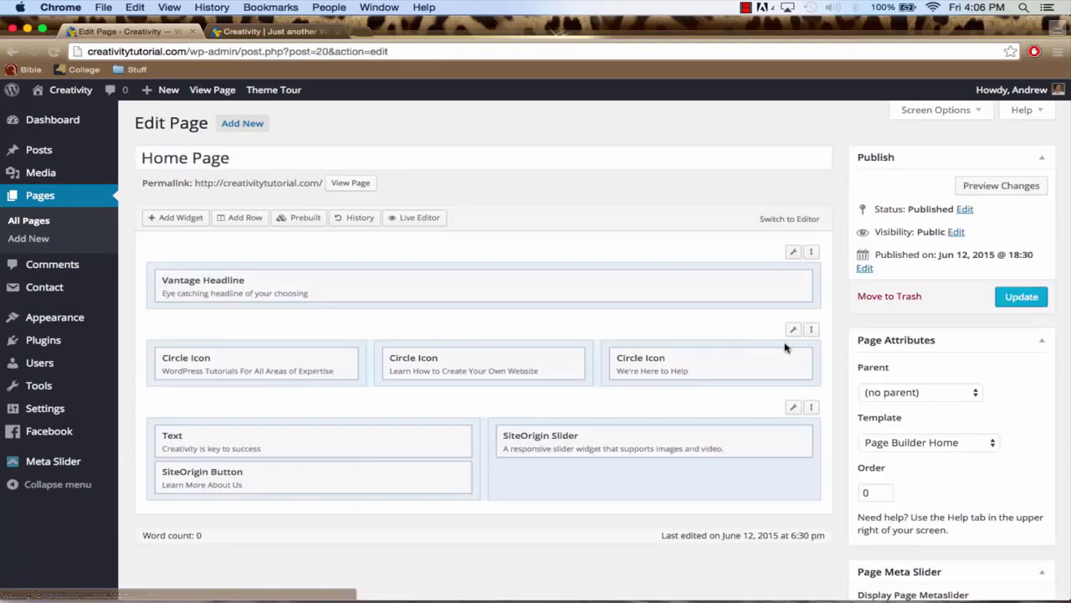
scroll(849, 362, "down", 4)
scroll(849, 362, "down", 2)
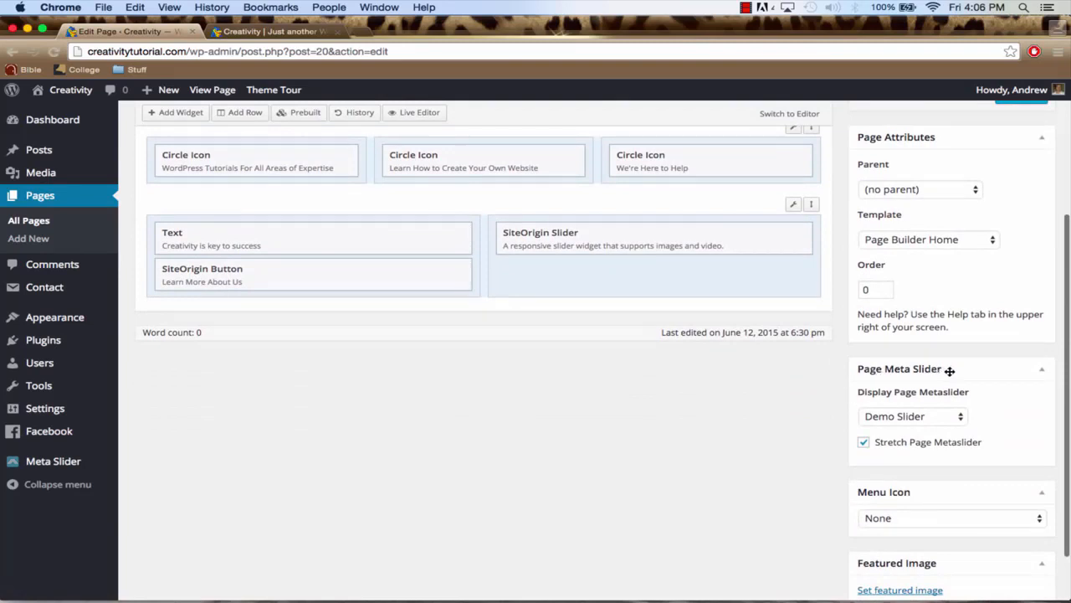
left_click(919, 420)
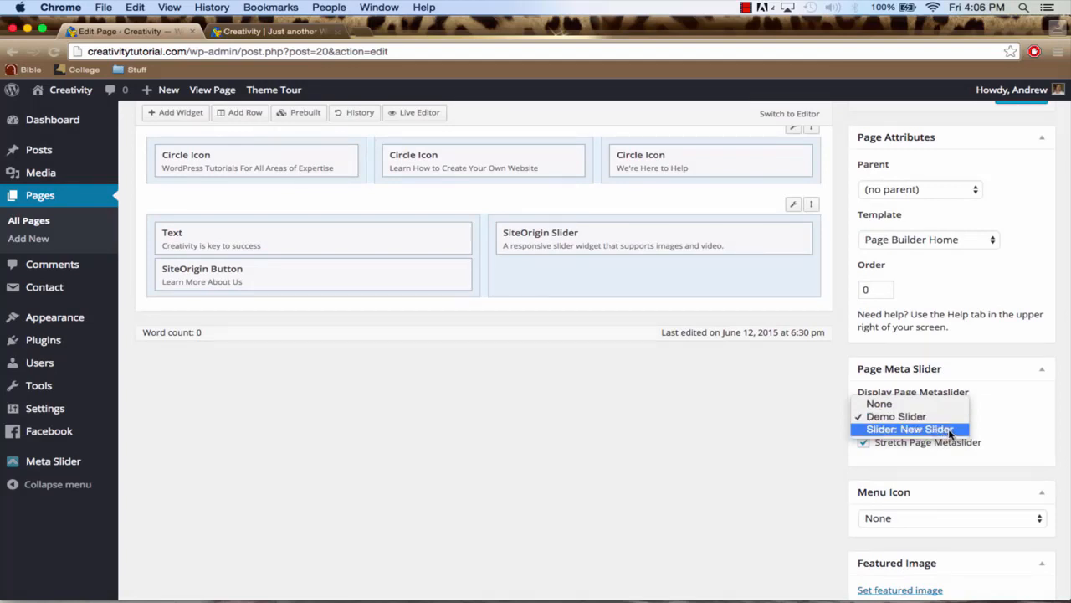
left_click(951, 430)
scroll(782, 452, "up", 5)
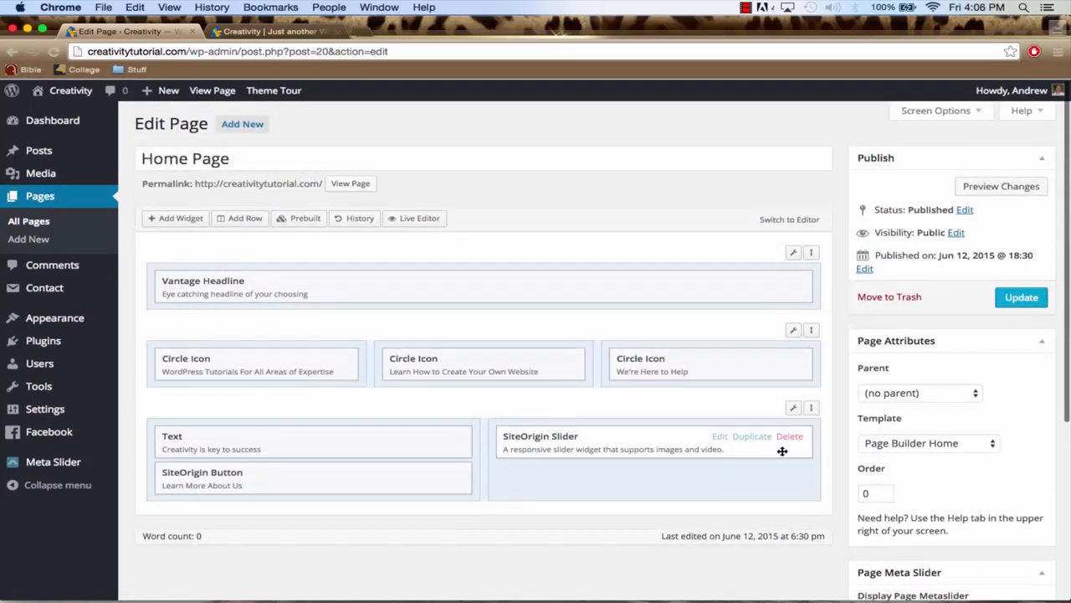
left_click(1019, 298)
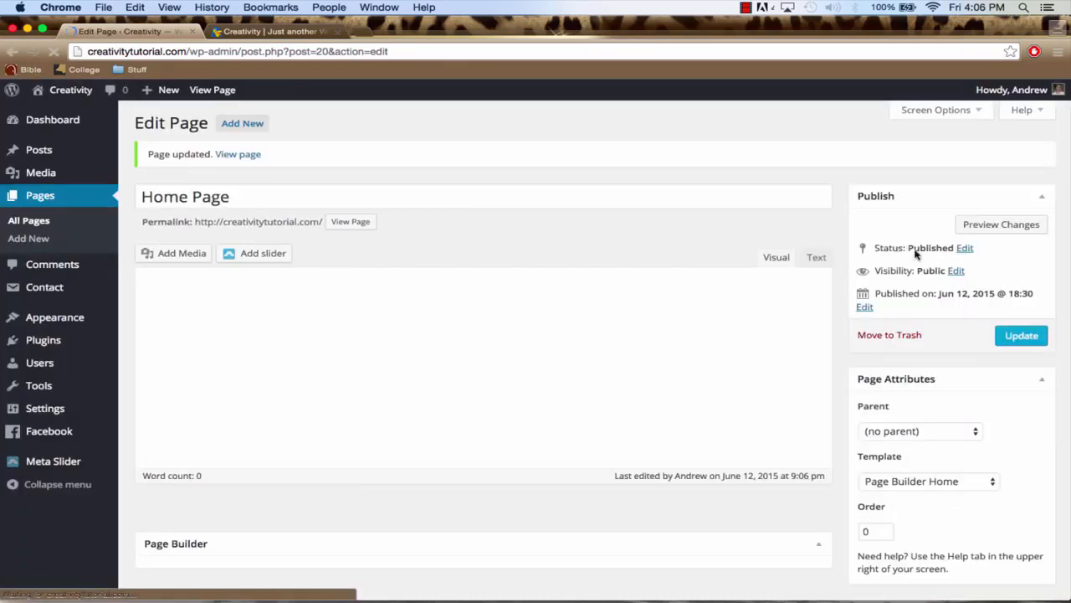
Reload the live Creativity home page and examine the new slider and the content beneath it
left_click(269, 32)
left_click(269, 52)
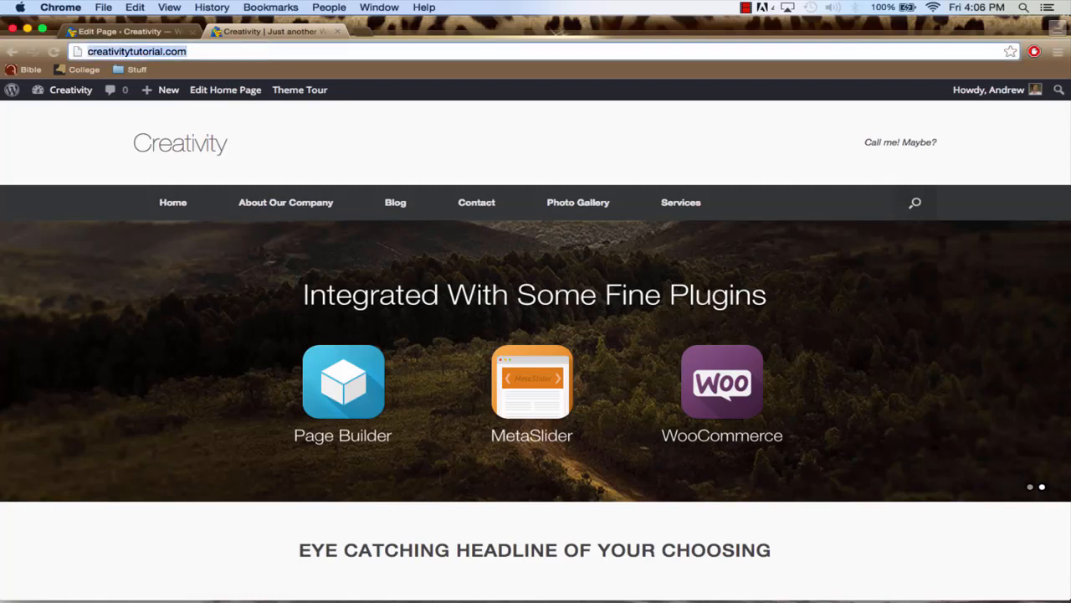
key("Return")
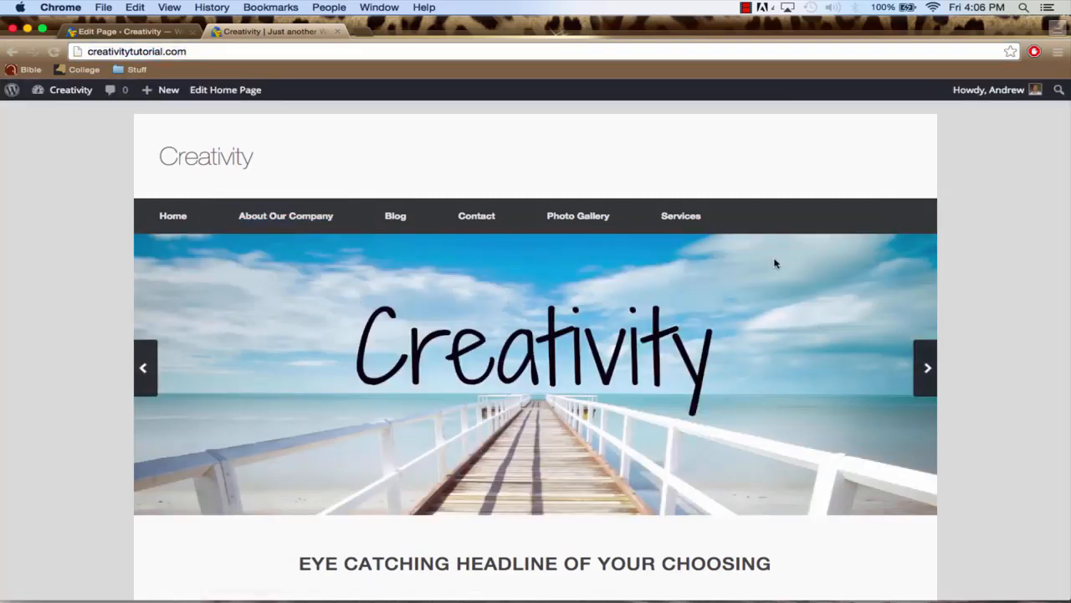
scroll(905, 335, "down", 5)
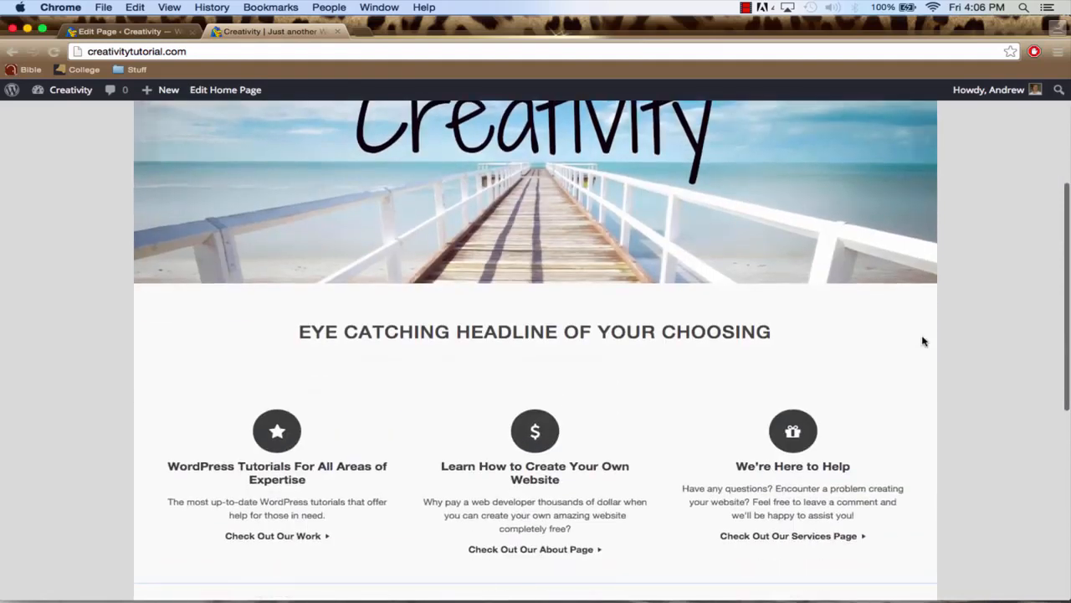
scroll(973, 390, "up", 5)
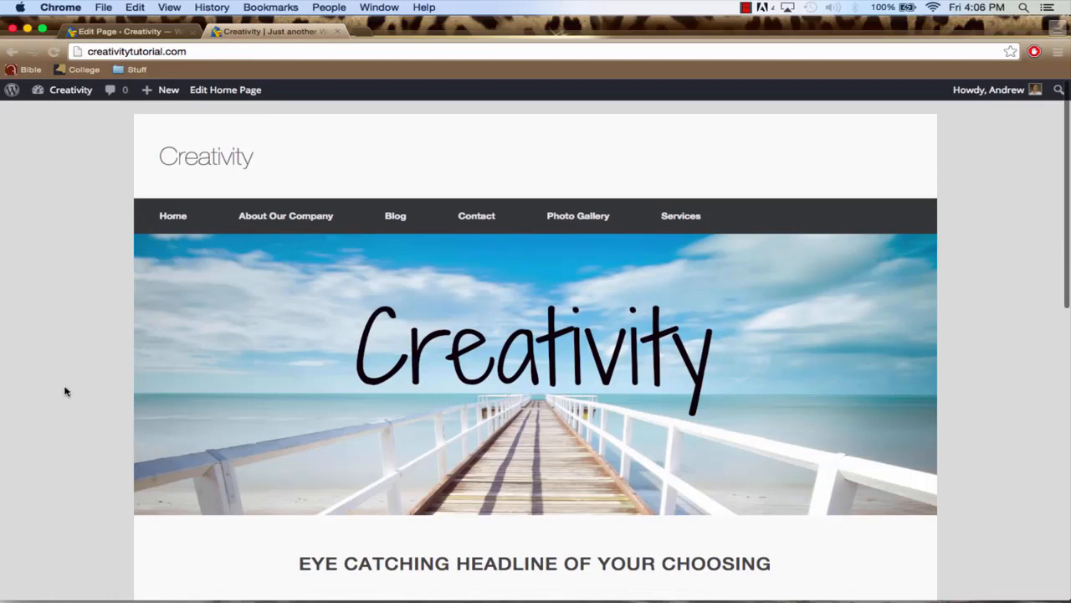
Open the layout options in the Vantage theme settings and enable Responsive Layout and FitVids.js
left_click(133, 33)
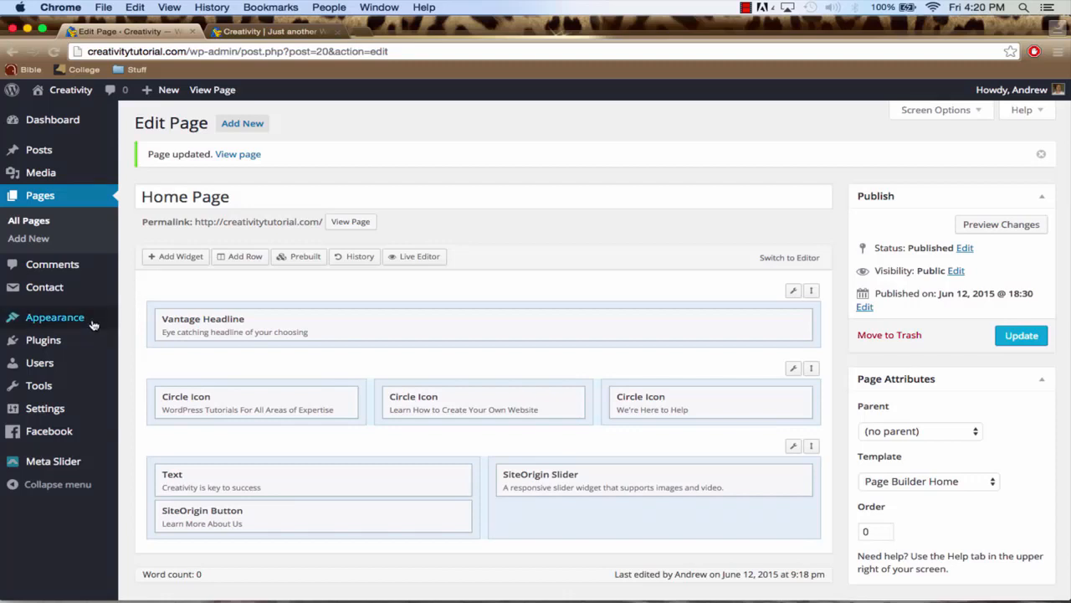
mouse_move(84, 323)
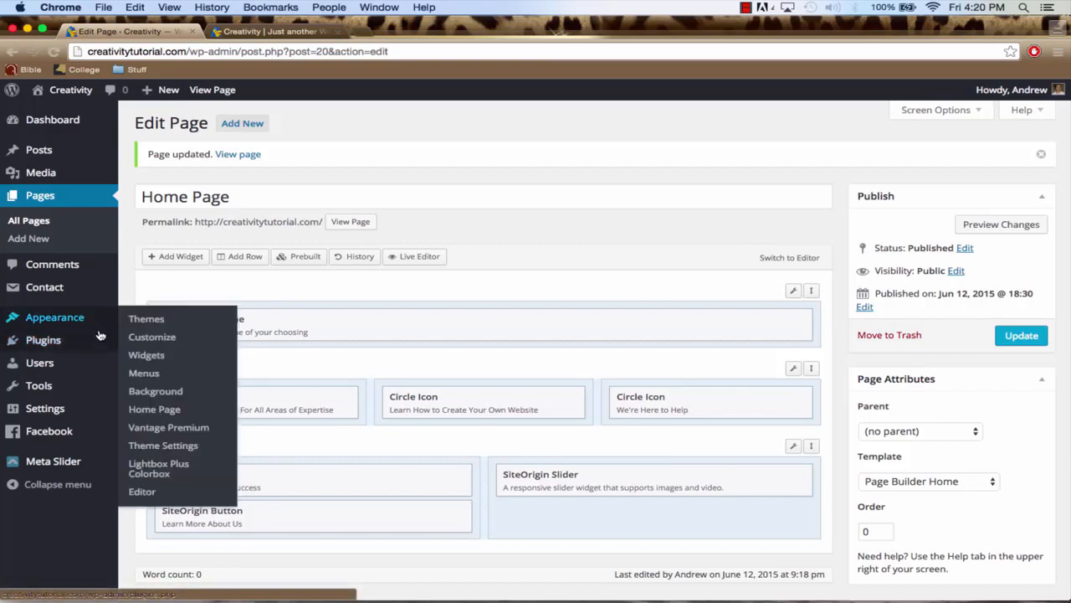
left_click(172, 448)
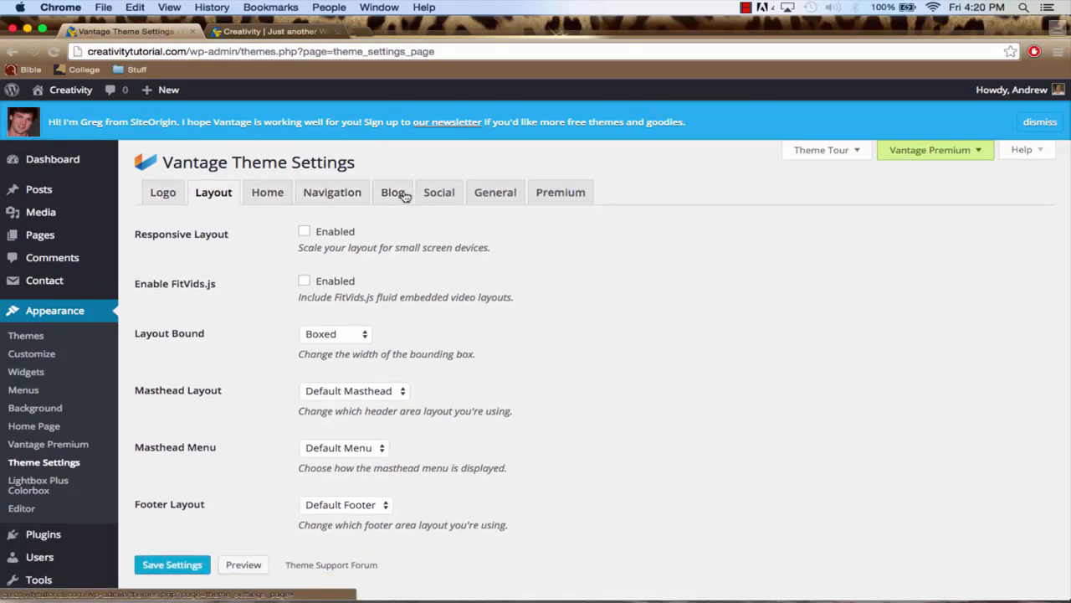
left_click(161, 193)
left_click(211, 192)
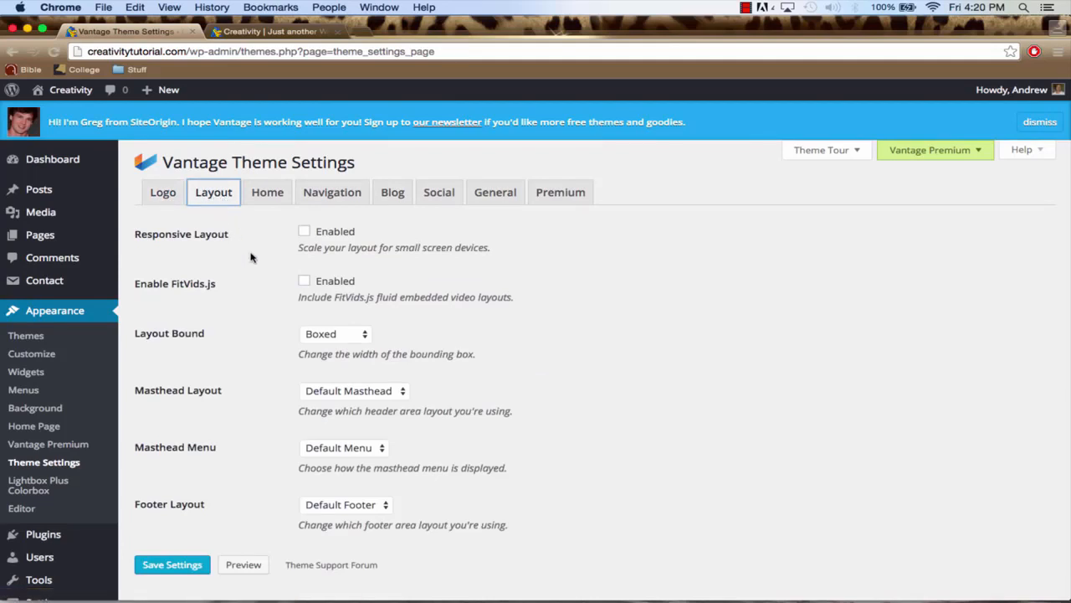
left_click(306, 235)
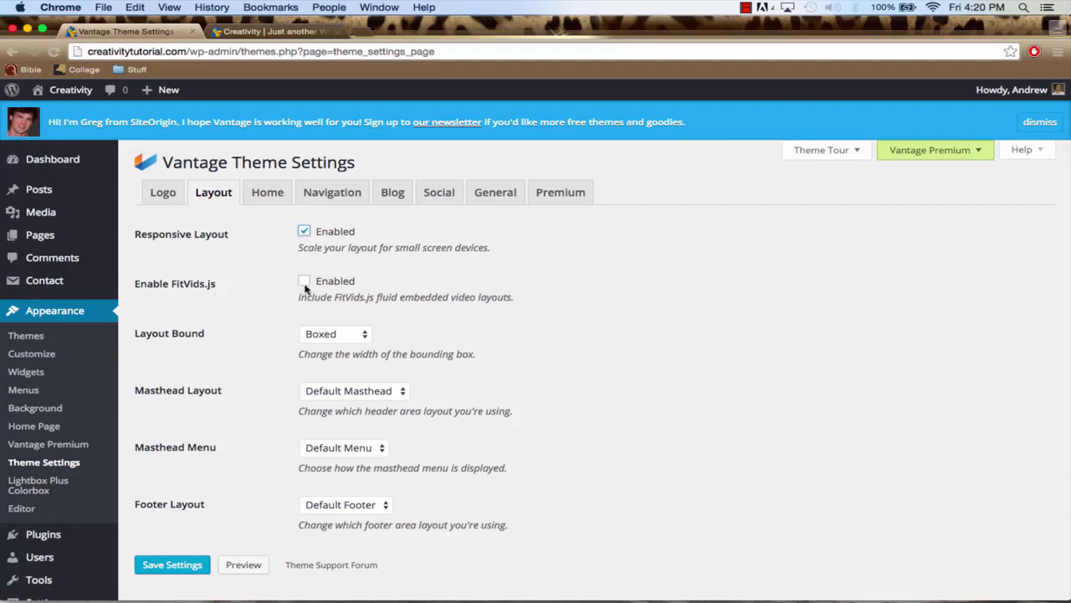
left_click(306, 285)
Set the theme's Layout Bound to Full Width and save the settings
left_click(352, 337)
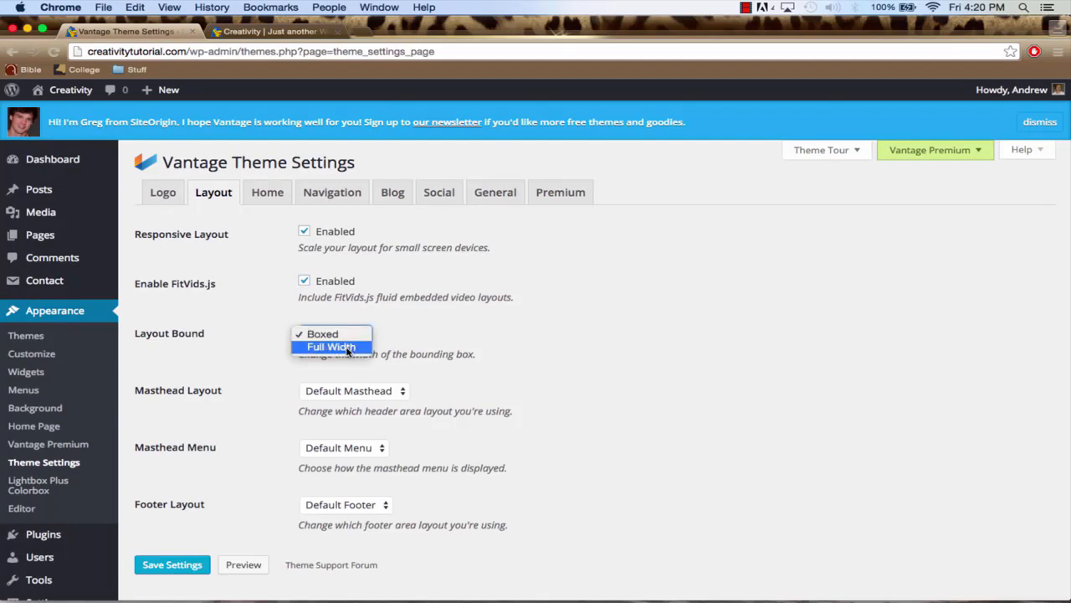
left_click(348, 348)
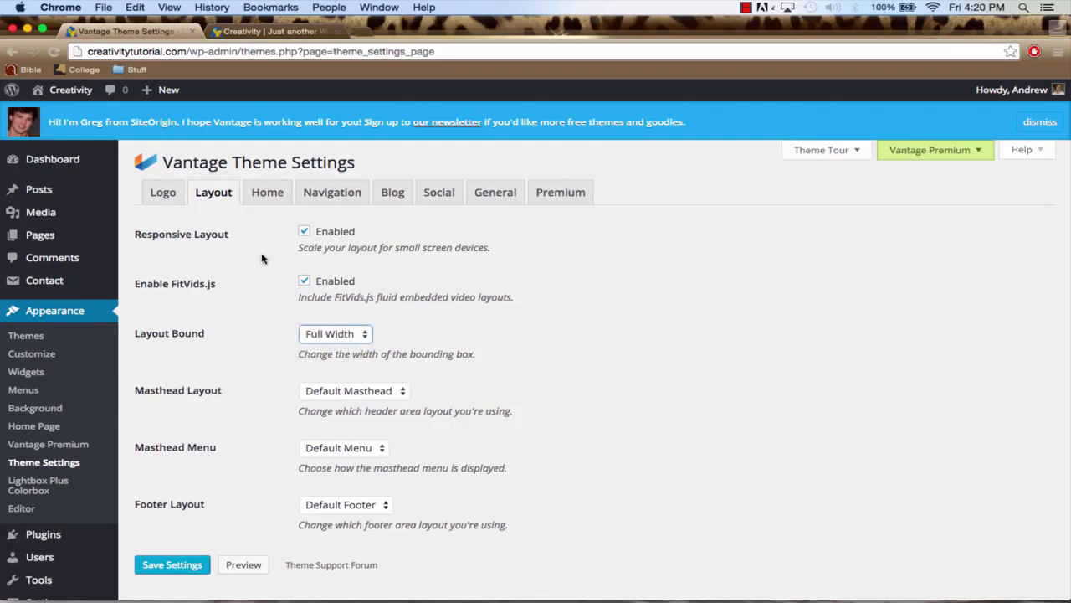
left_click(266, 31)
left_click(125, 29)
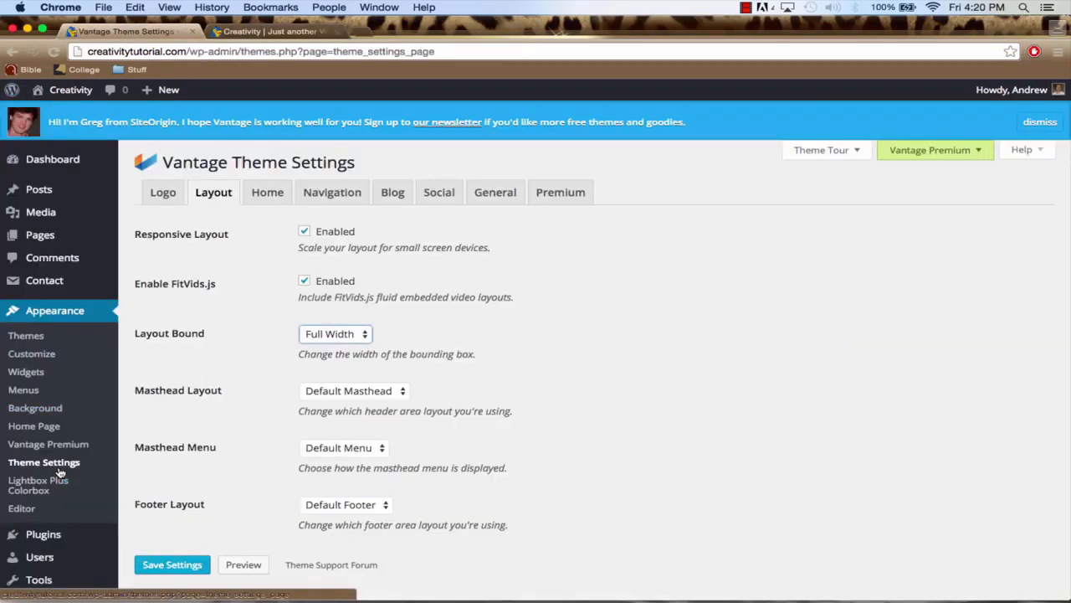
left_click(340, 337)
left_click(340, 337)
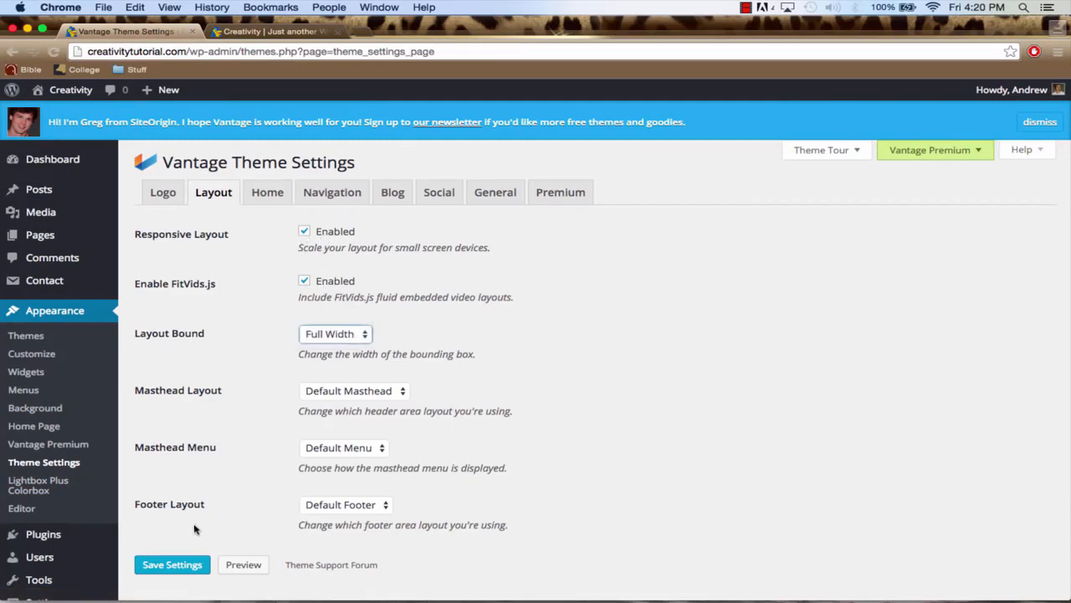
left_click(173, 565)
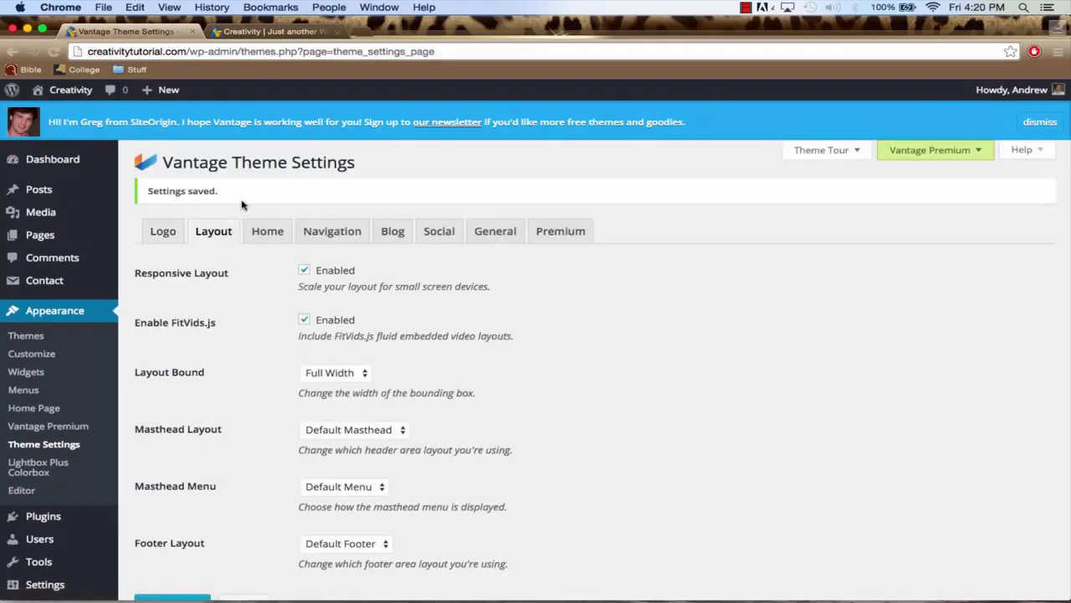
Reload the live Creativity home page and examine the full-width header, slider and headline sections
left_click(270, 32)
left_click(258, 50)
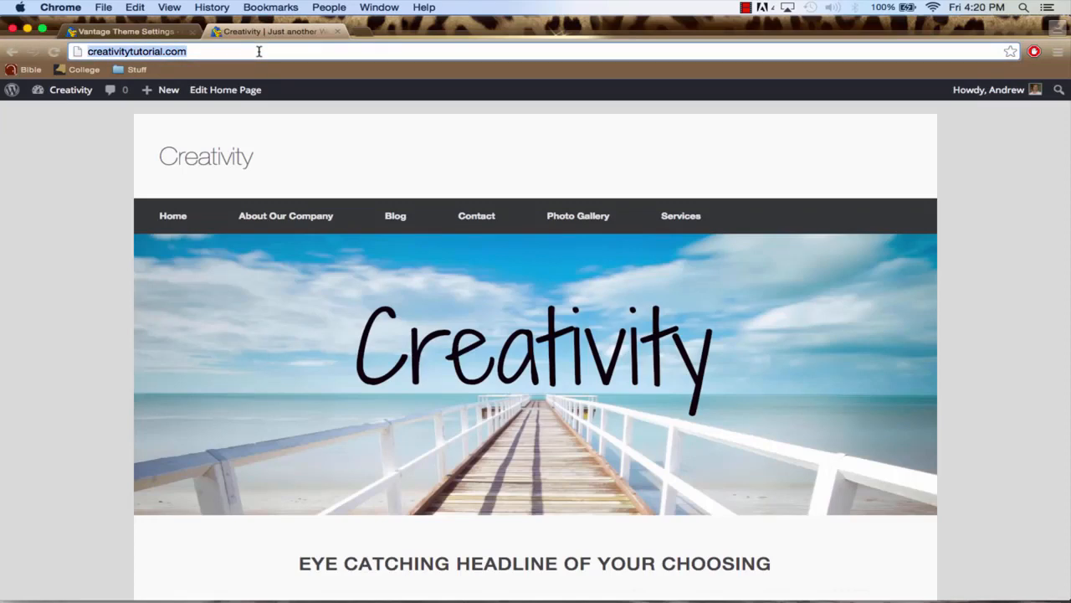
key("Return")
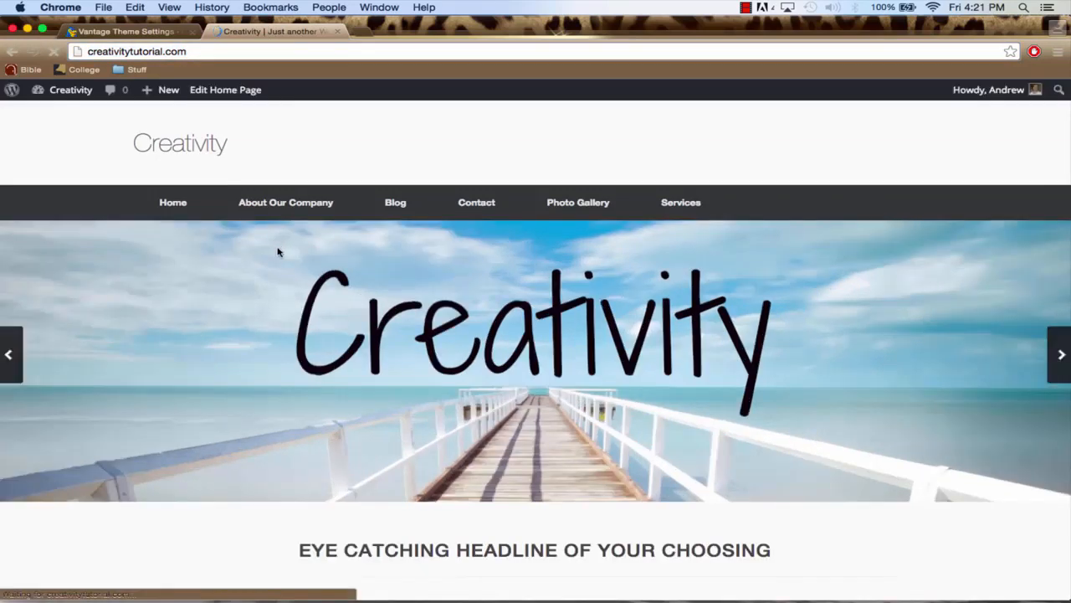
scroll(279, 312, "down", 10)
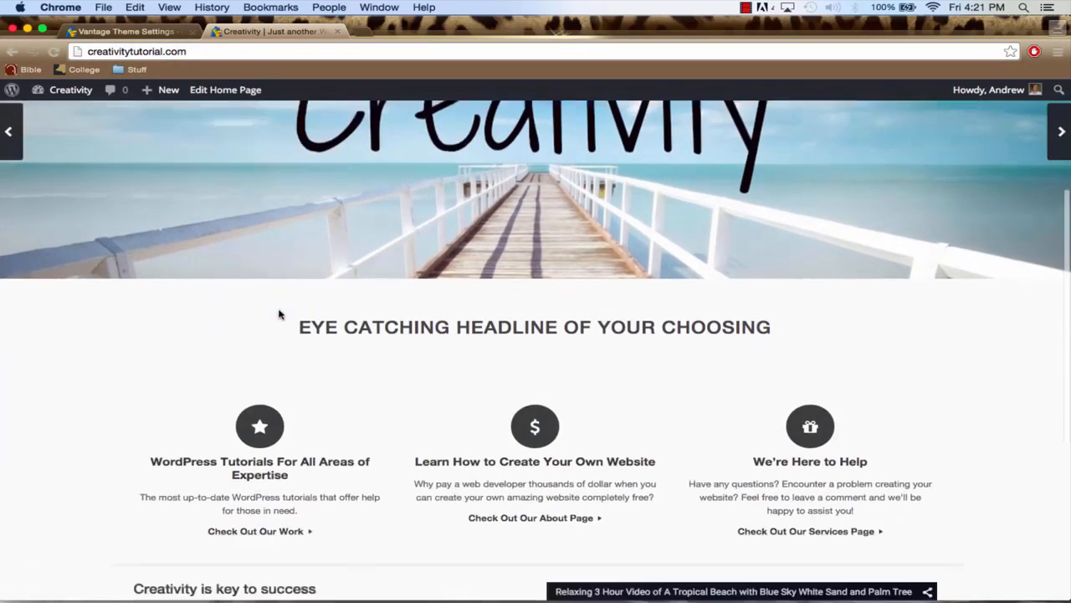
scroll(279, 311, "up", 10)
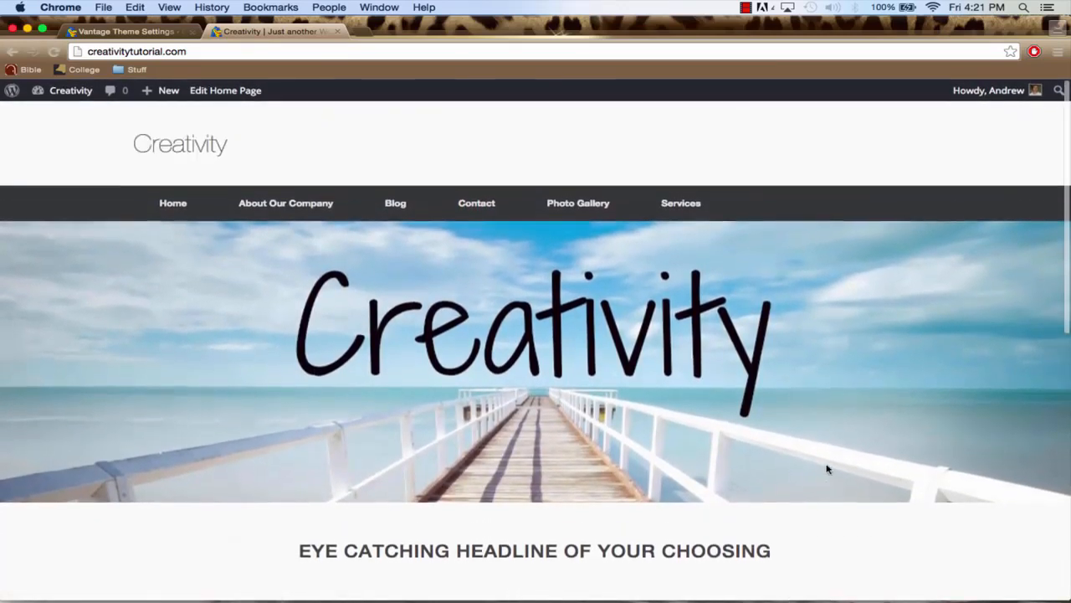
mouse_move(767, 455)
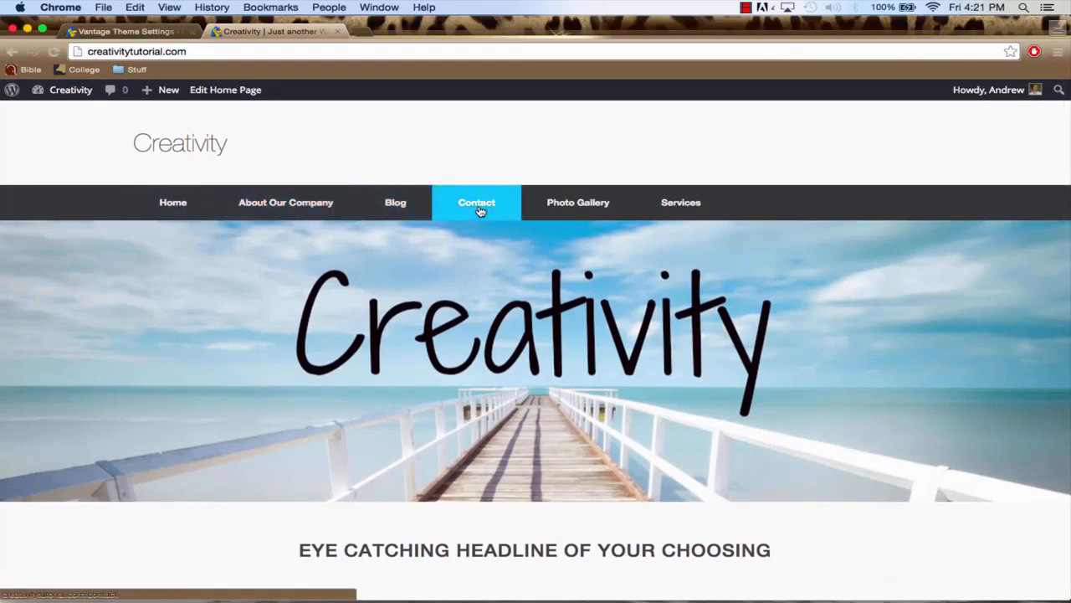
scroll(477, 326, "down", 10)
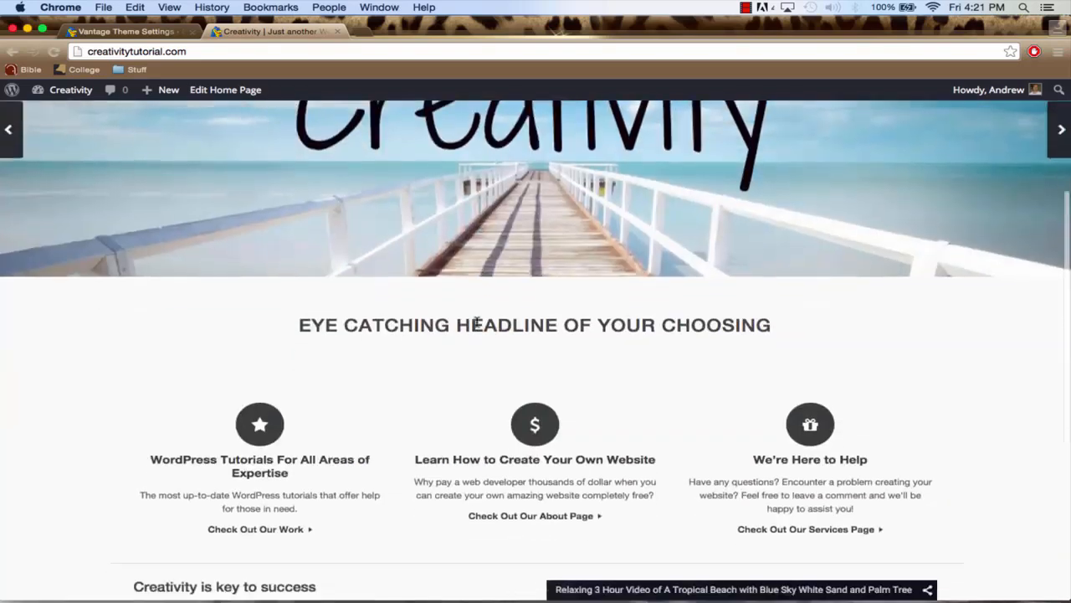
scroll(477, 322, "up", 12)
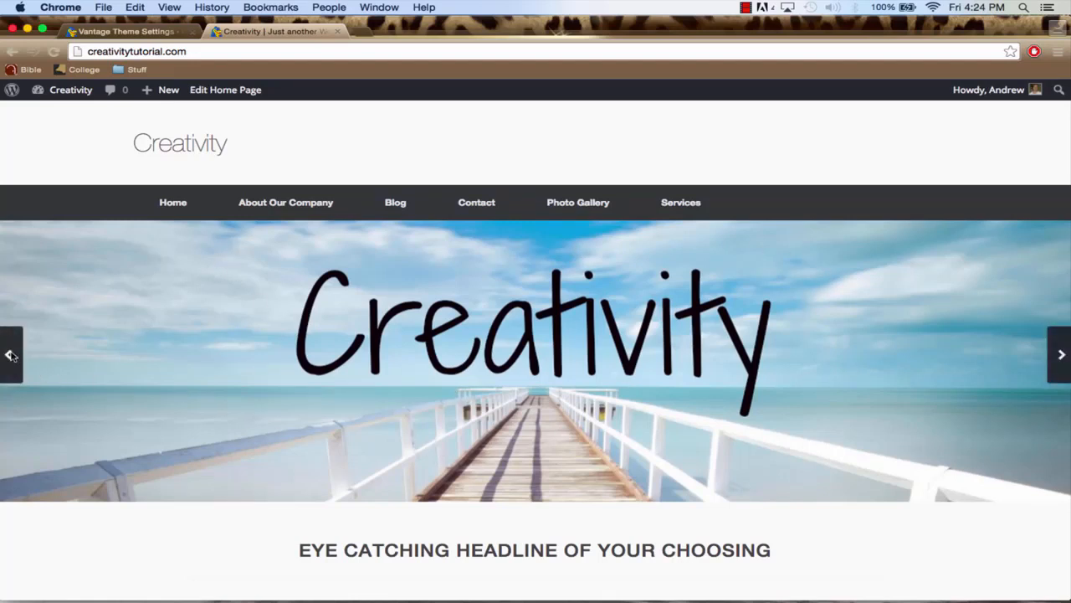
In the Meta Slider settings, disable Arrows for New Slider, save it, and return to the live home page
left_click(106, 31)
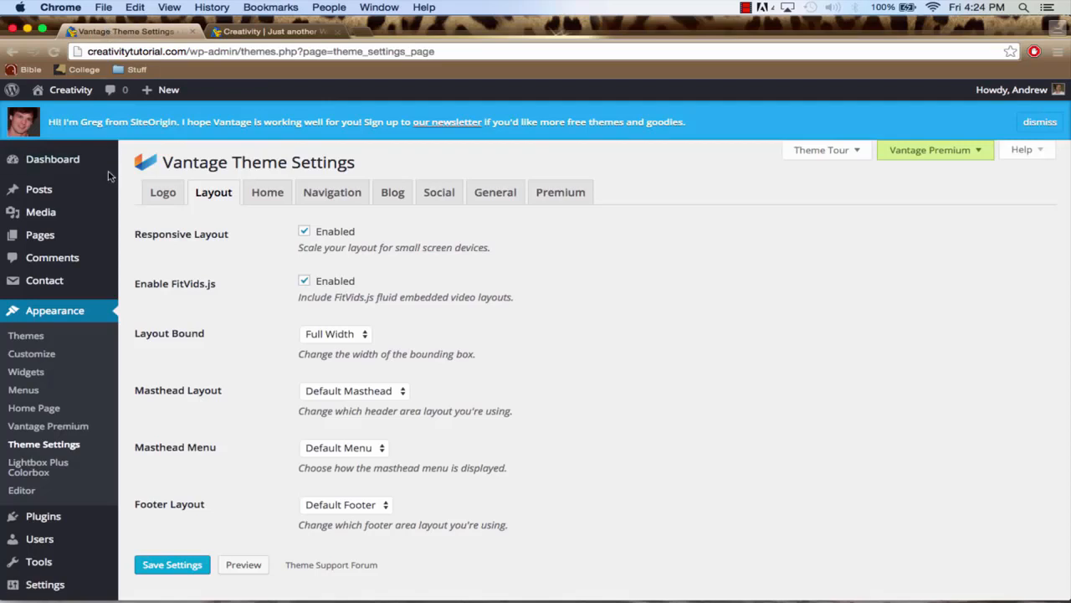
scroll(53, 320, "down", 3)
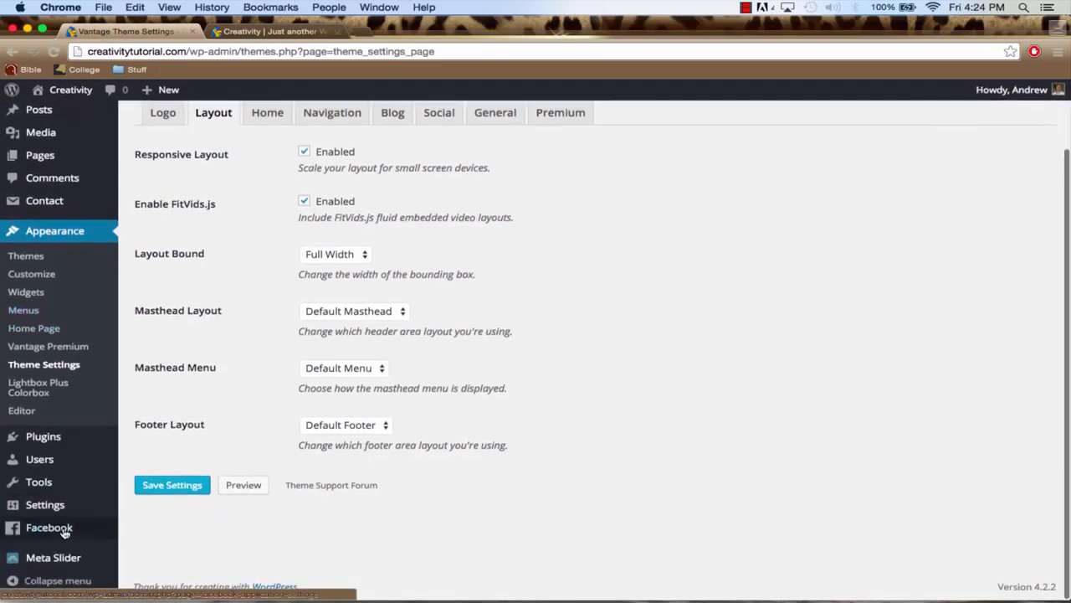
mouse_move(67, 559)
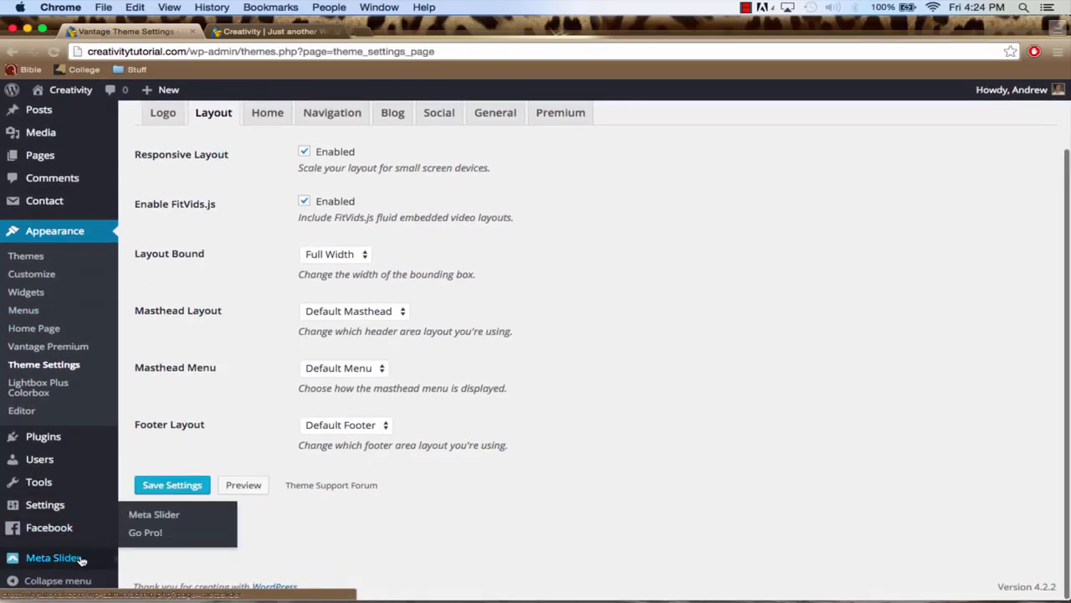
left_click(89, 561)
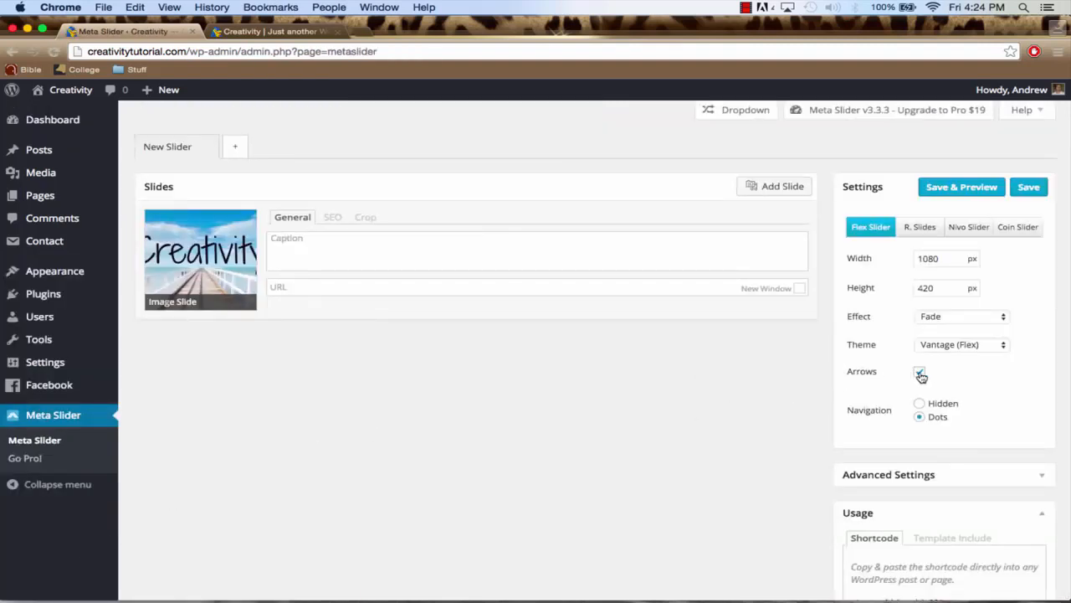
left_click(1030, 189)
left_click(276, 31)
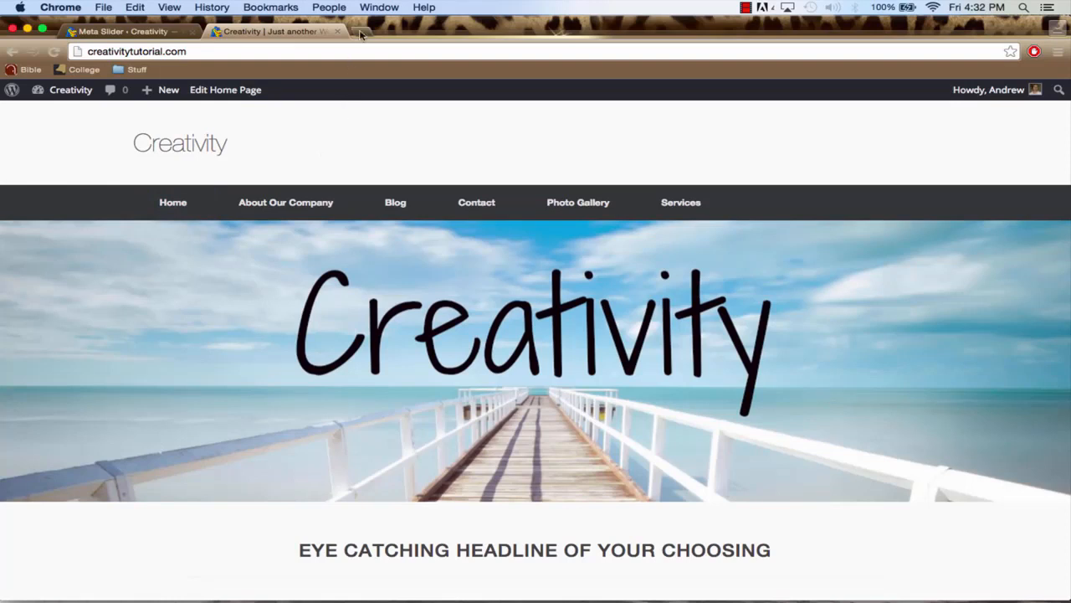
Open logomakr.com in a new browser tab and go through its four-part welcome tour to reach the blank canvas
left_click(361, 32)
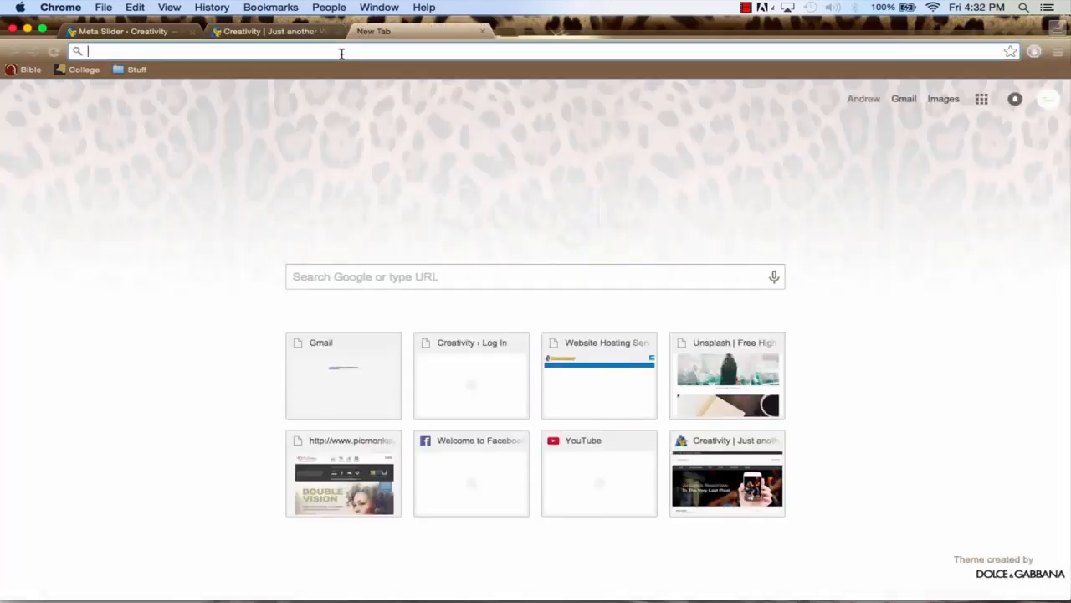
type("logo")
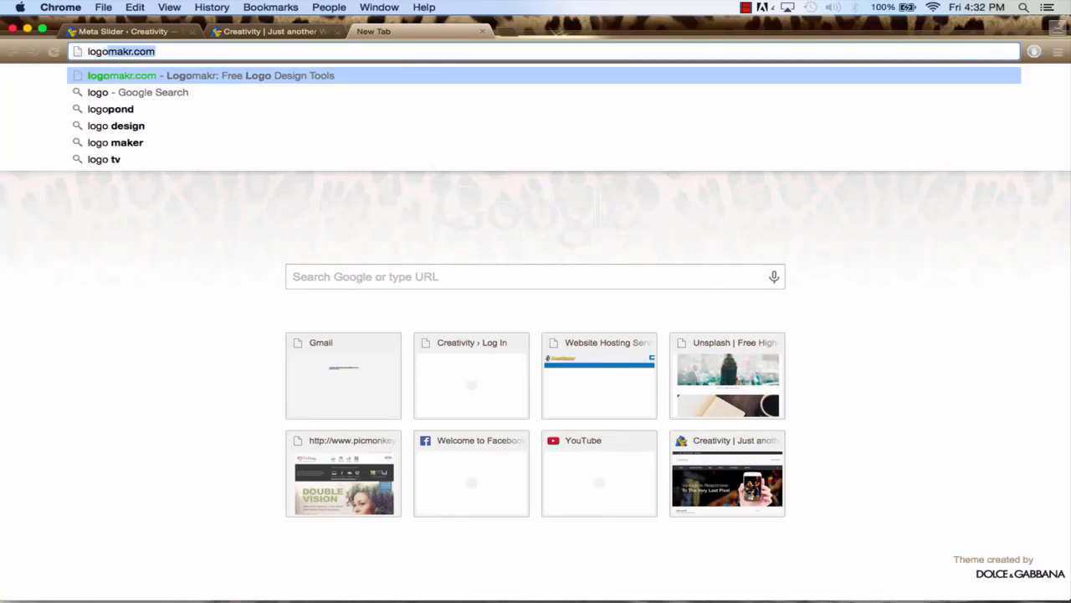
type("makr.co")
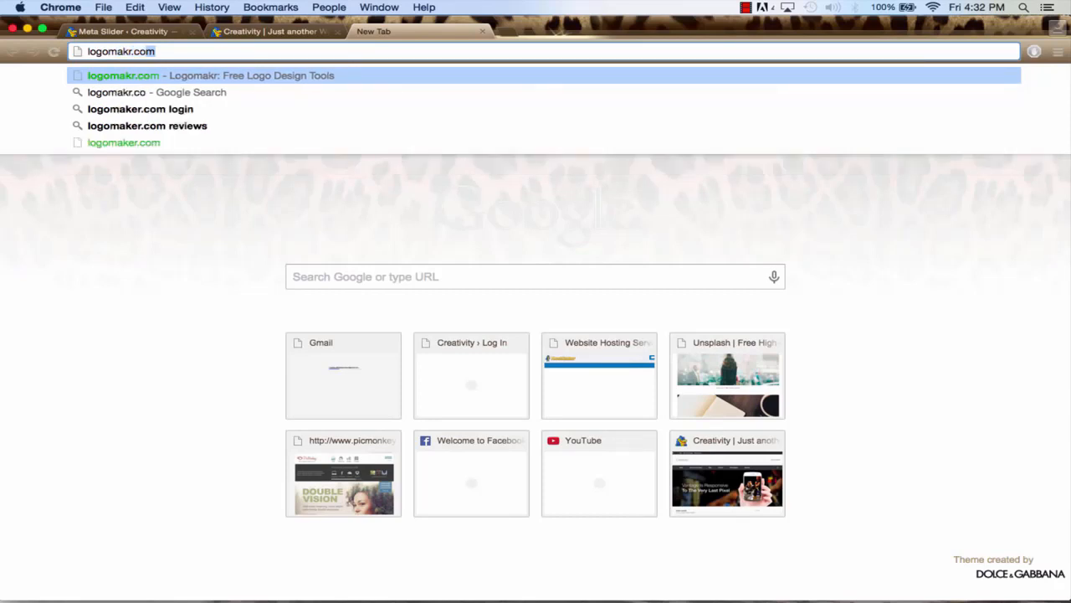
key("Return")
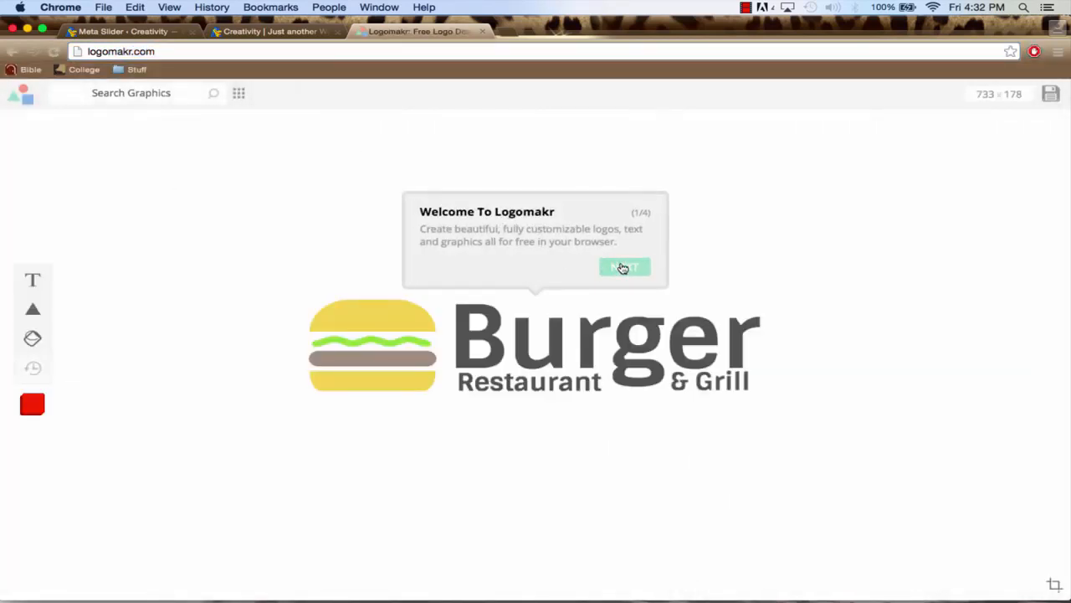
left_click(620, 265)
left_click(335, 201)
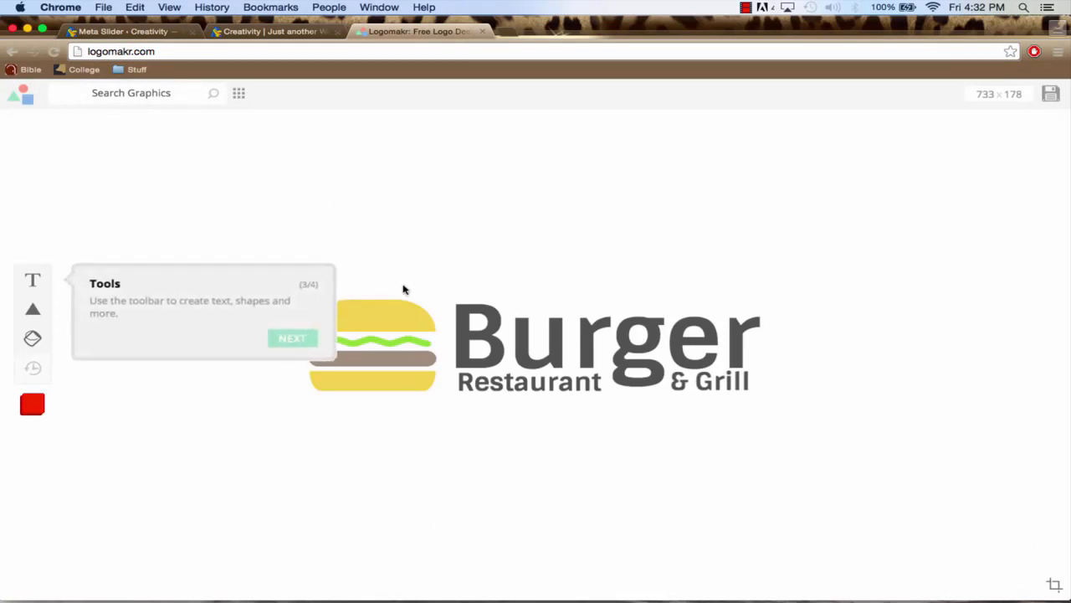
left_click(290, 338)
left_click(1021, 211)
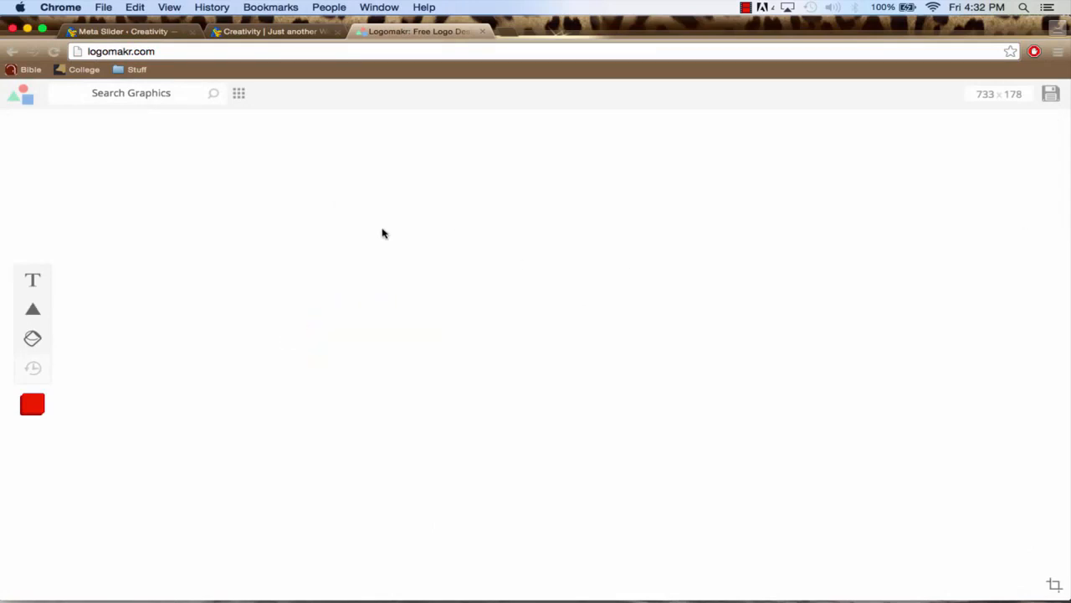
Add a text object reading "Creativity" to the logo canvas
left_click(30, 281)
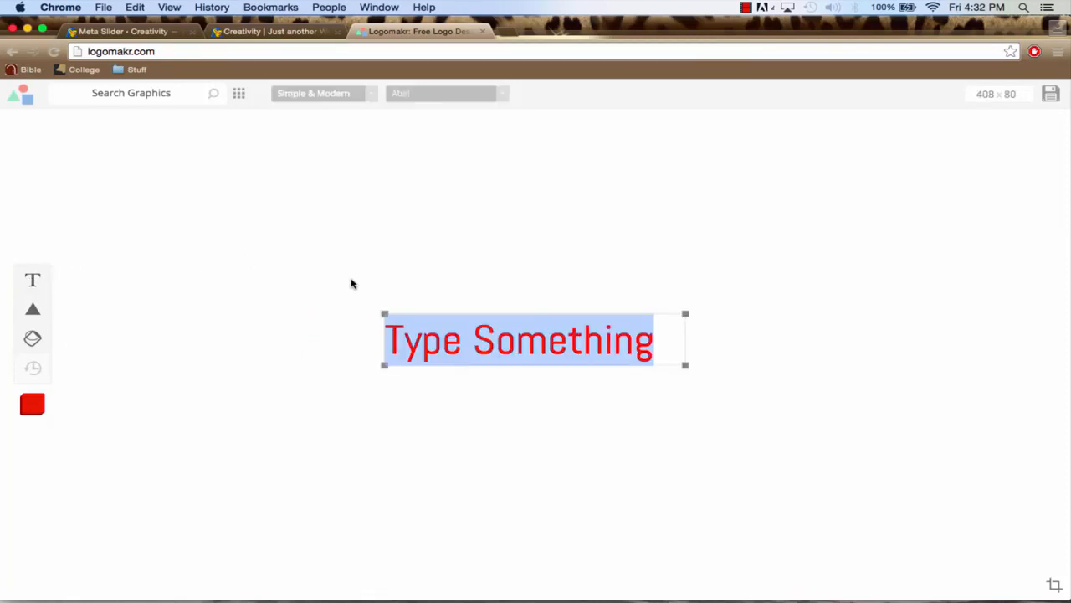
type("Creativity")
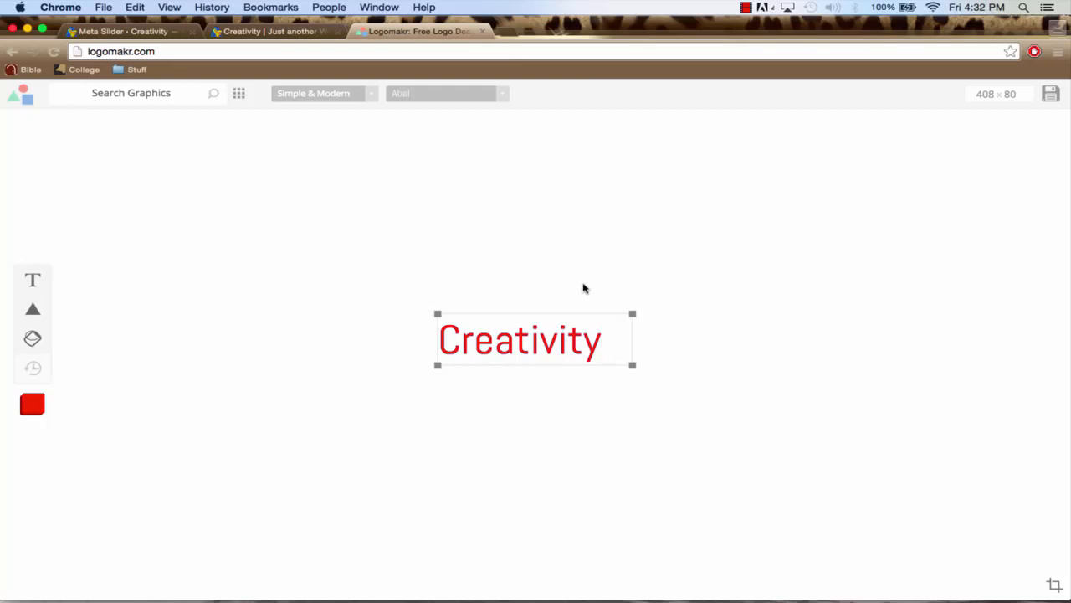
left_click(703, 315)
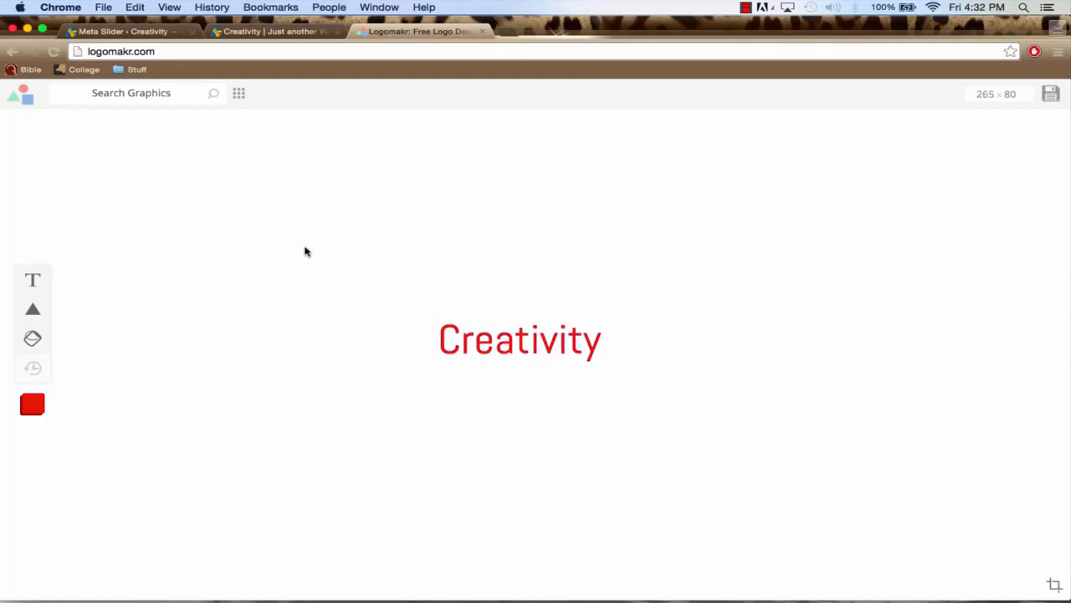
Browse all the logo graphics and insert the outlined palm tree onto the canvas
left_click(240, 95)
scroll(461, 277, "down", 1)
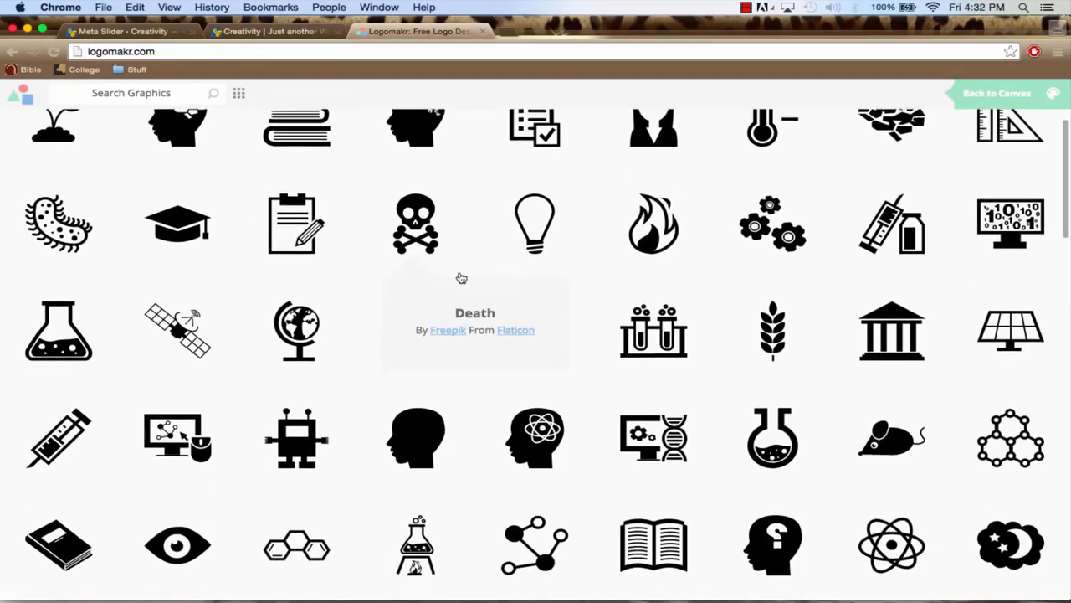
scroll(296, 211, "down", 5)
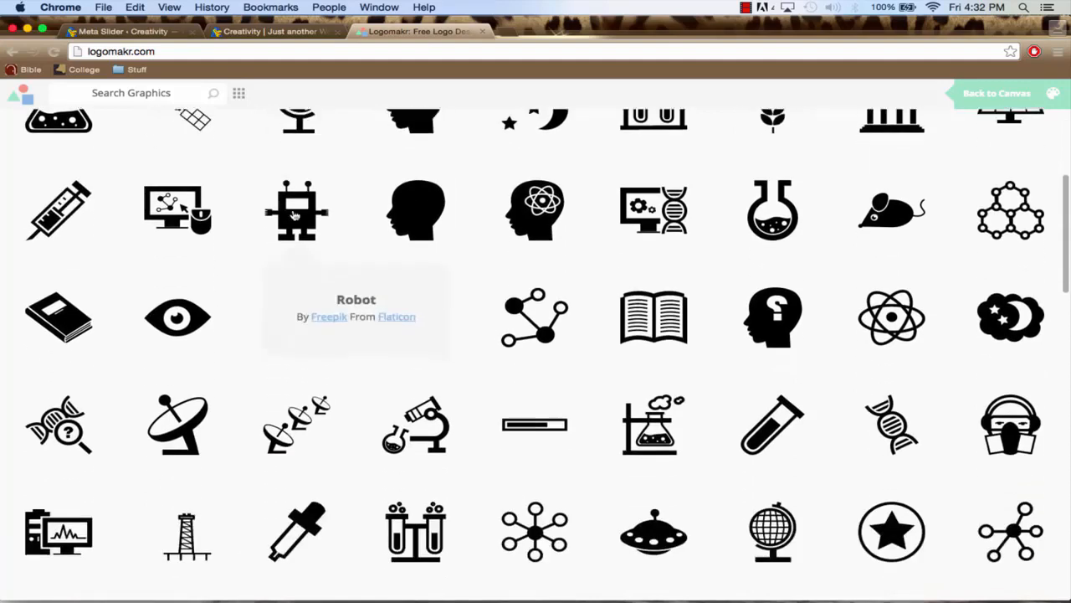
scroll(293, 214, "down", 5)
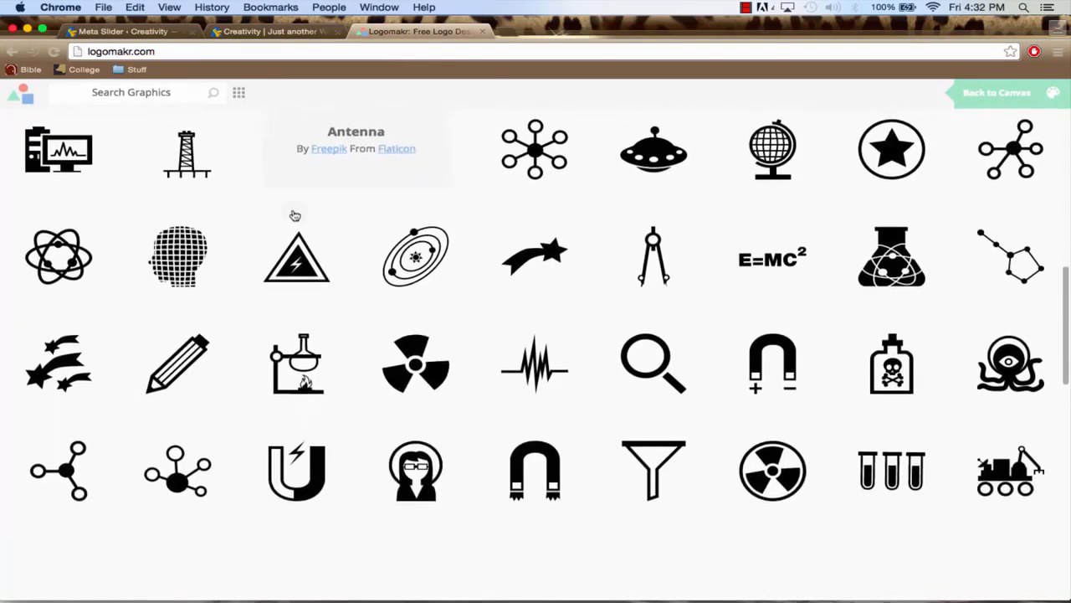
scroll(295, 216, "down", 4)
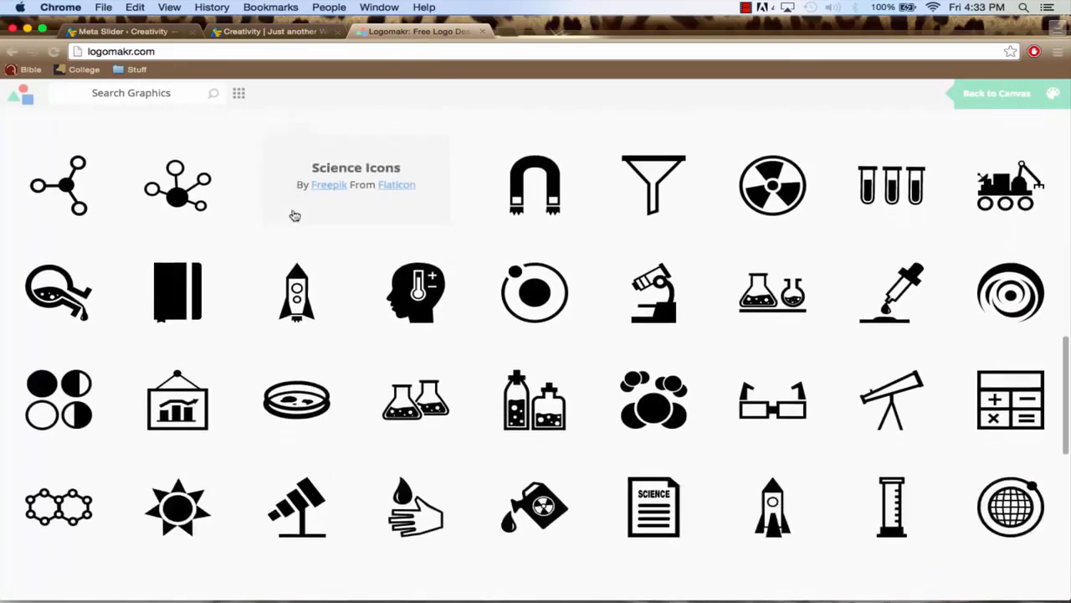
scroll(295, 215, "down", 7)
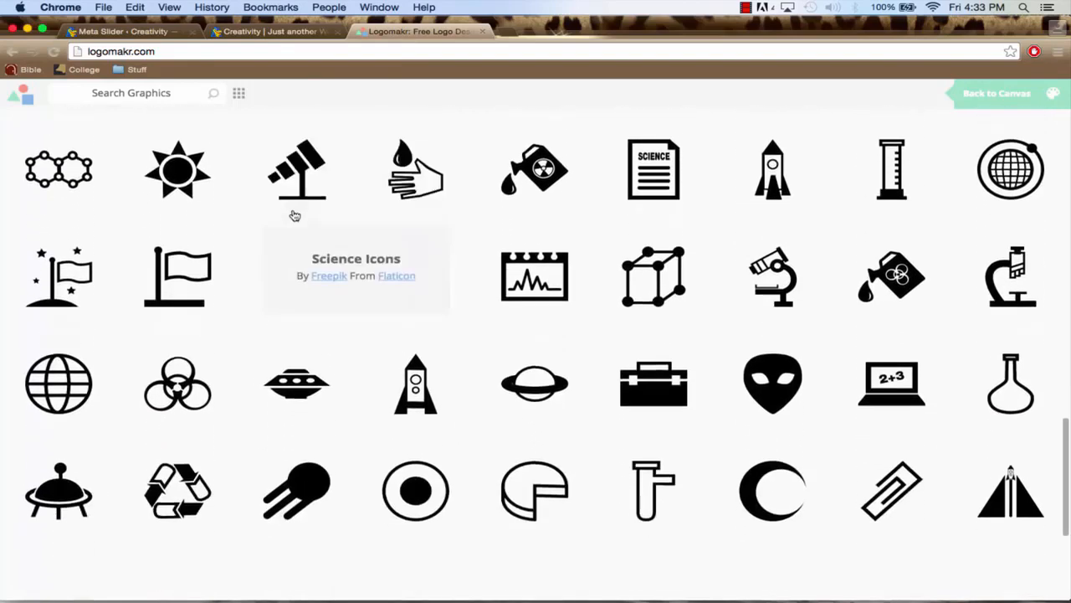
scroll(294, 215, "down", 6)
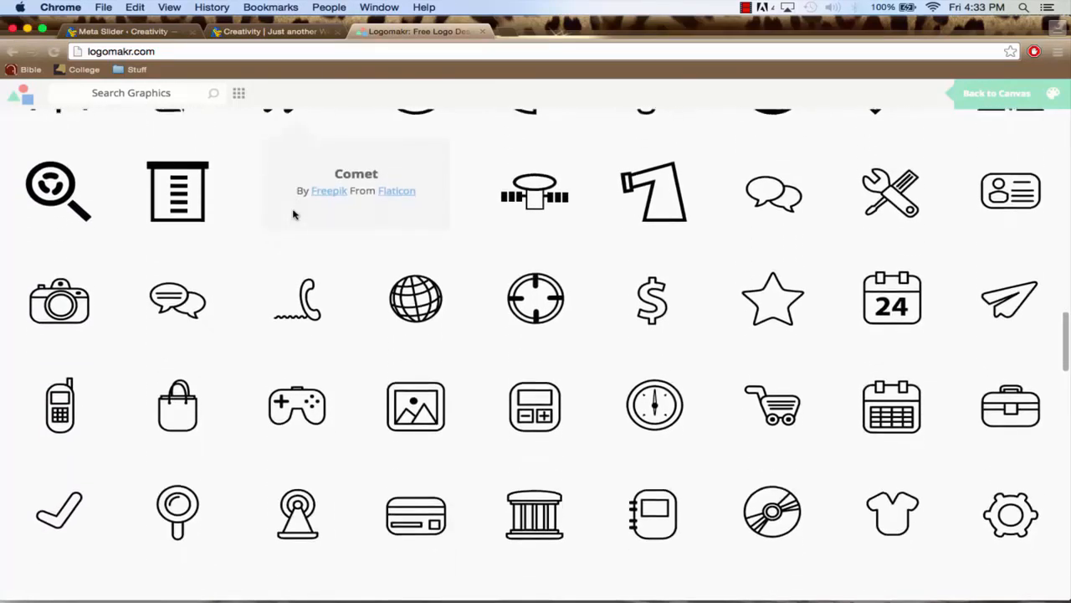
scroll(295, 215, "down", 1)
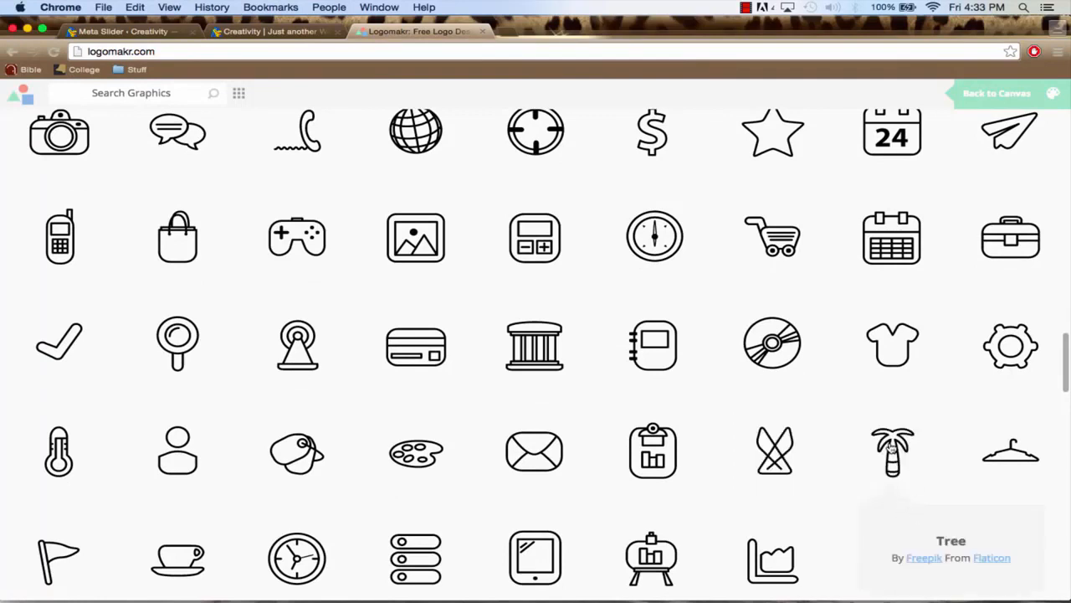
left_click(892, 448)
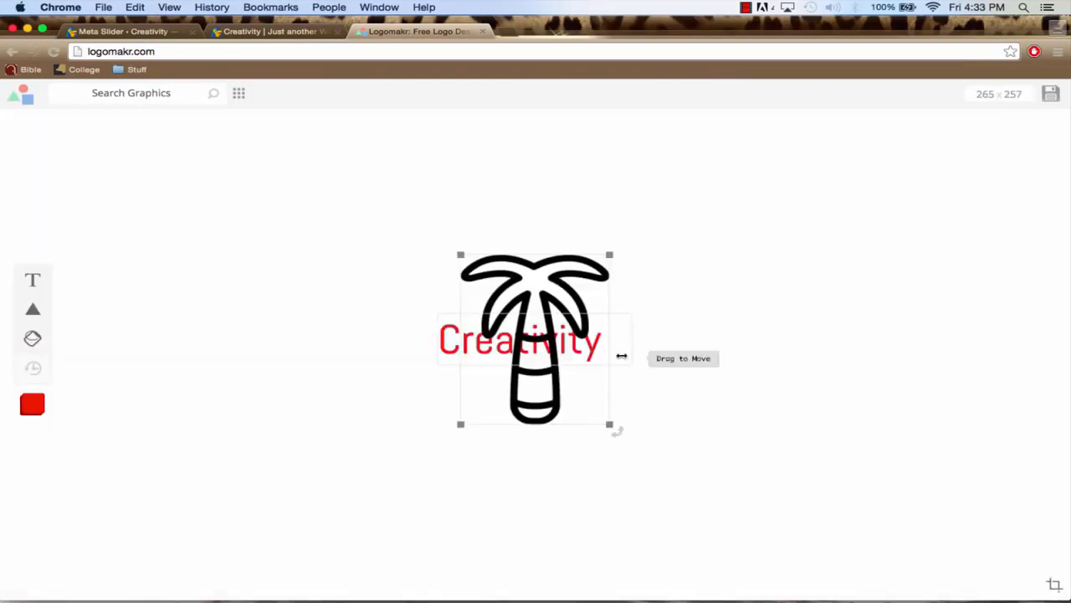
Arrange the palm tree to the right of an enlarged Creativity text, making the whole logo about 621 x 257
left_click_drag(535, 311, 706, 304)
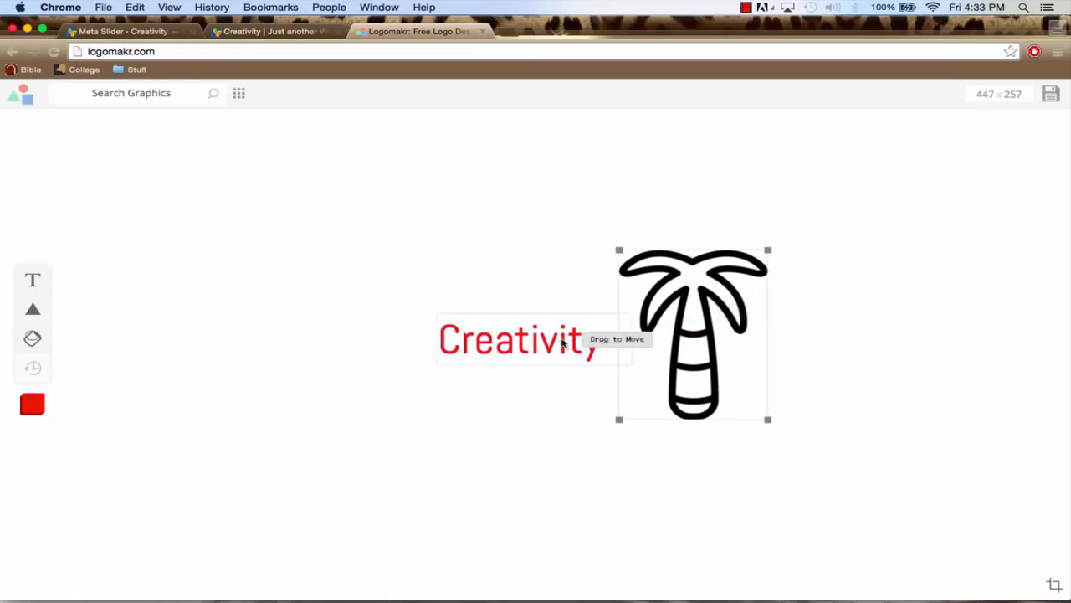
left_click_drag(574, 340, 391, 311)
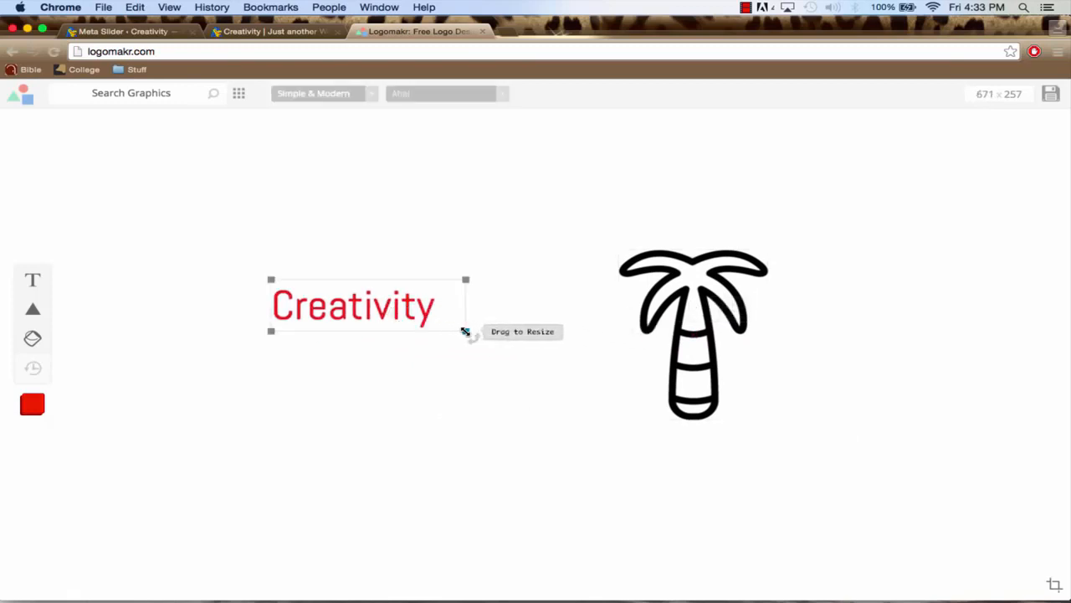
left_click_drag(465, 332, 674, 400)
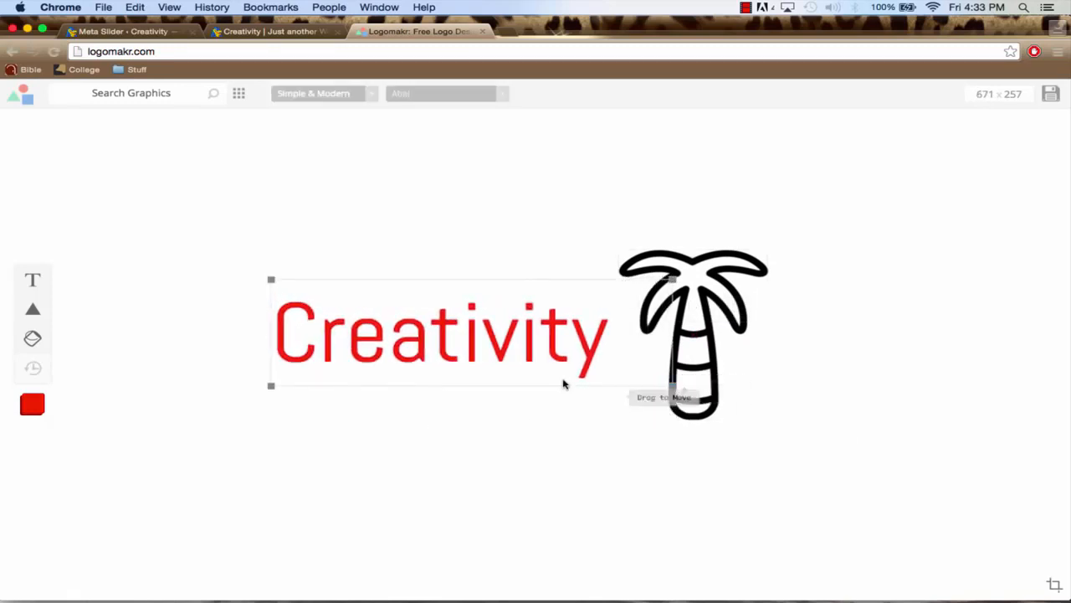
left_click_drag(488, 353, 520, 385)
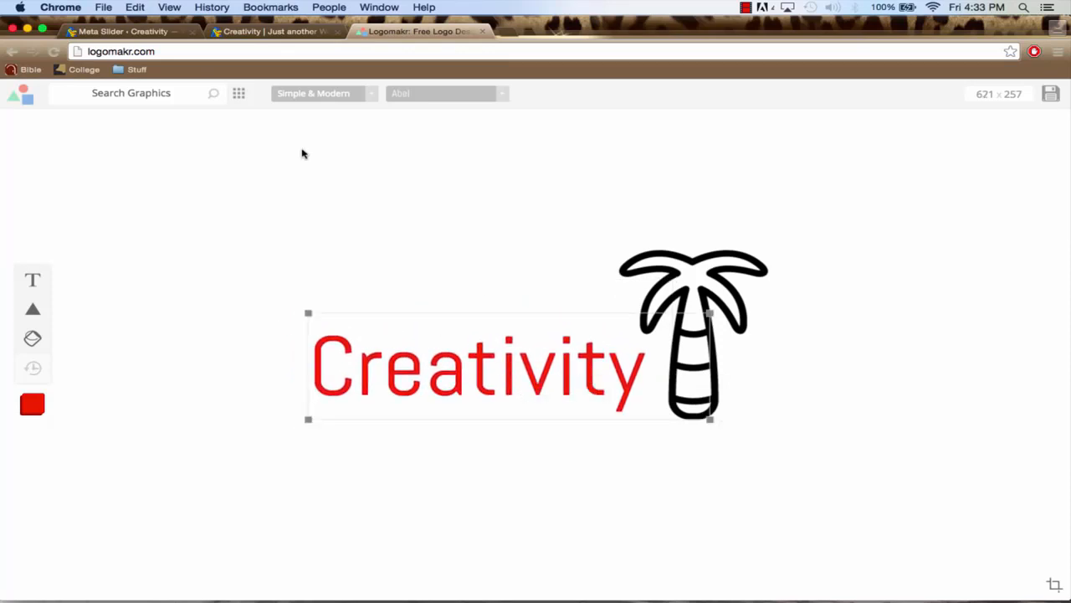
Switch back to the live Creativity home page and look at its current header logo
left_click(148, 31)
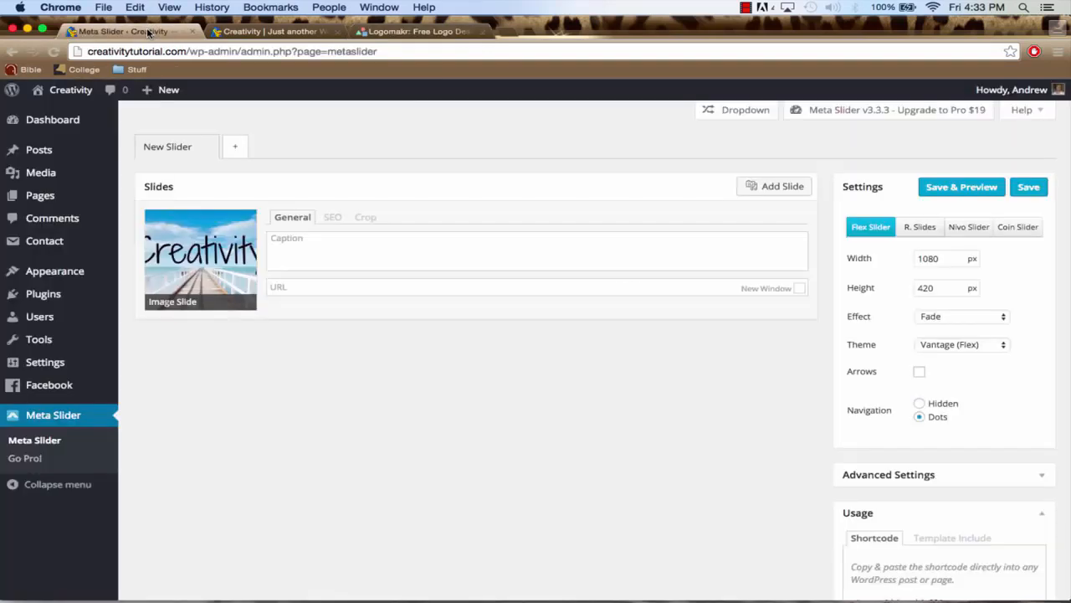
left_click(262, 32)
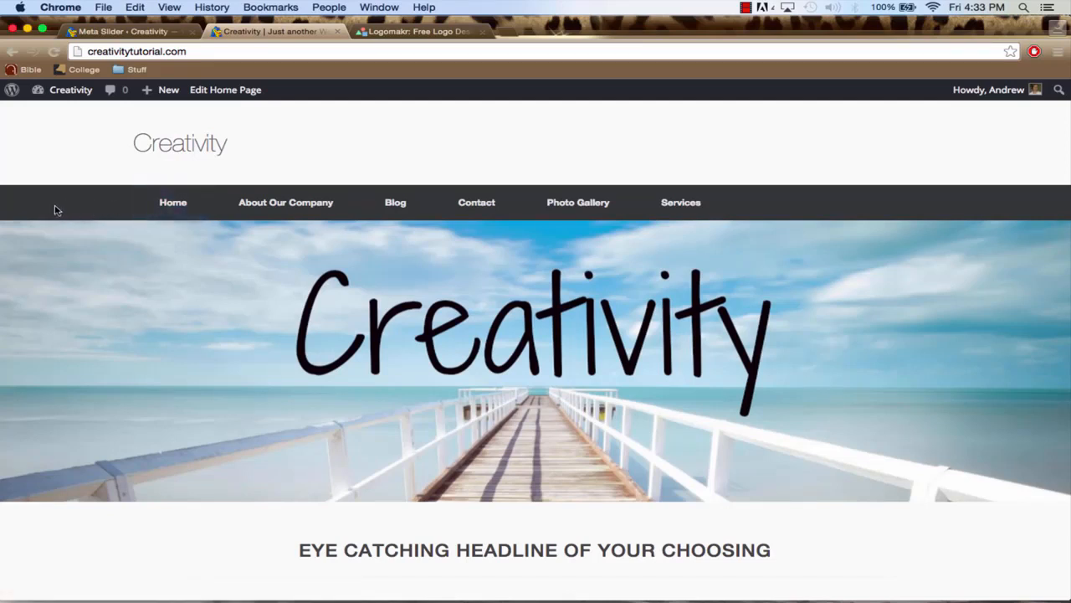
Return to the Logomakr editor and recolor the palm tree graphic white (ffffff)
left_click(406, 33)
left_click_drag(571, 348, 574, 346)
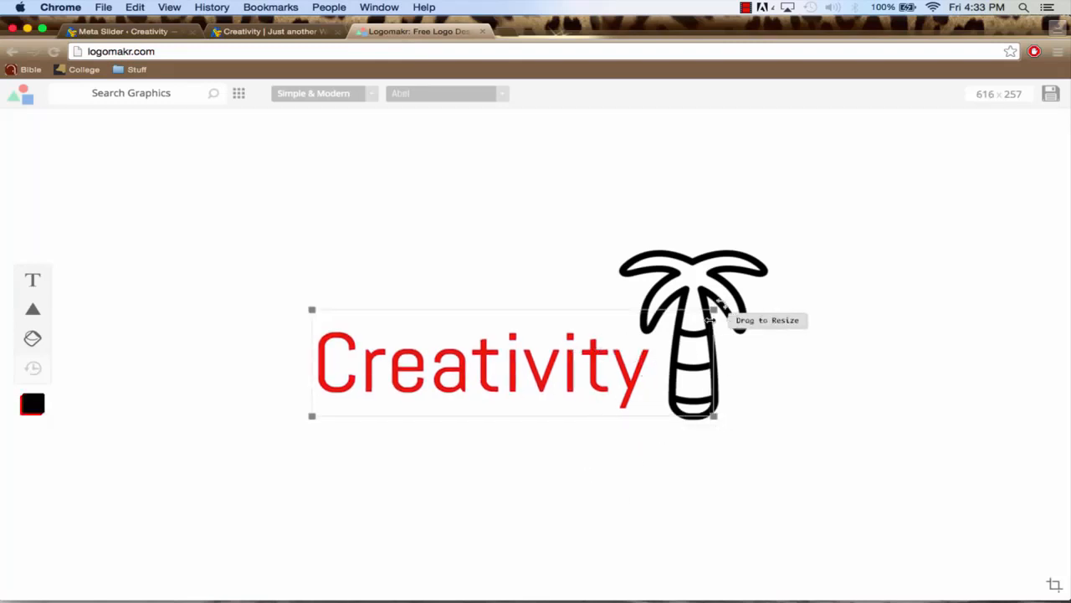
left_click(707, 304)
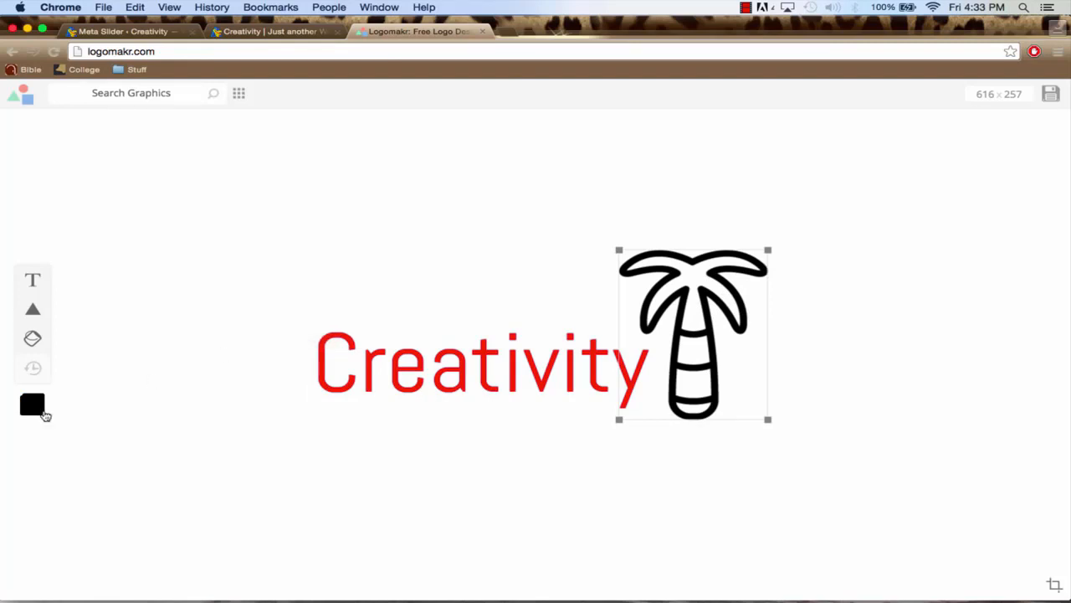
left_click(32, 406)
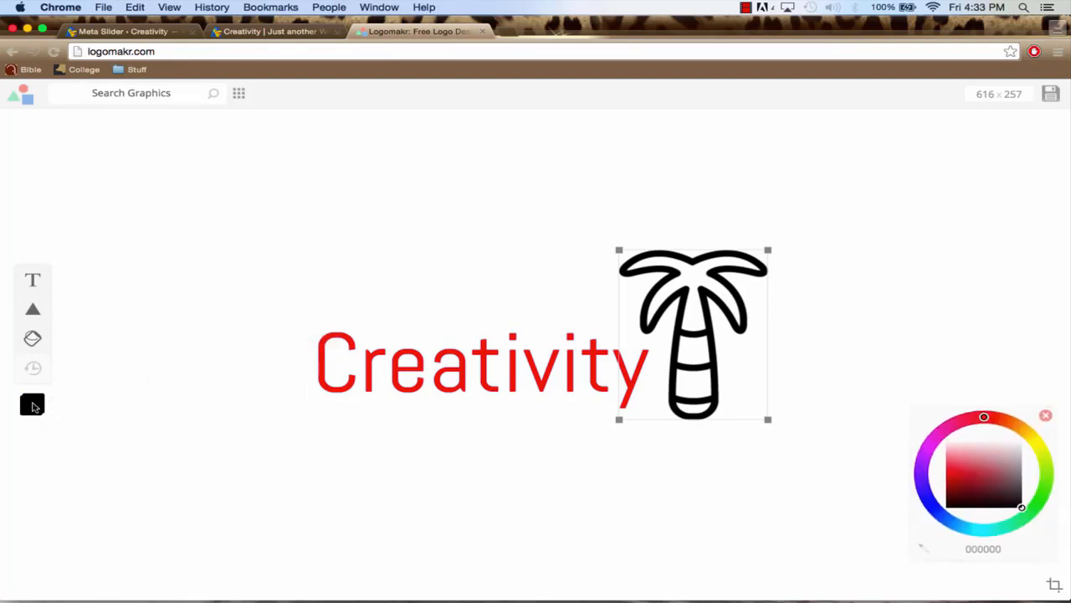
left_click(996, 483)
left_click_drag(995, 483, 973, 426)
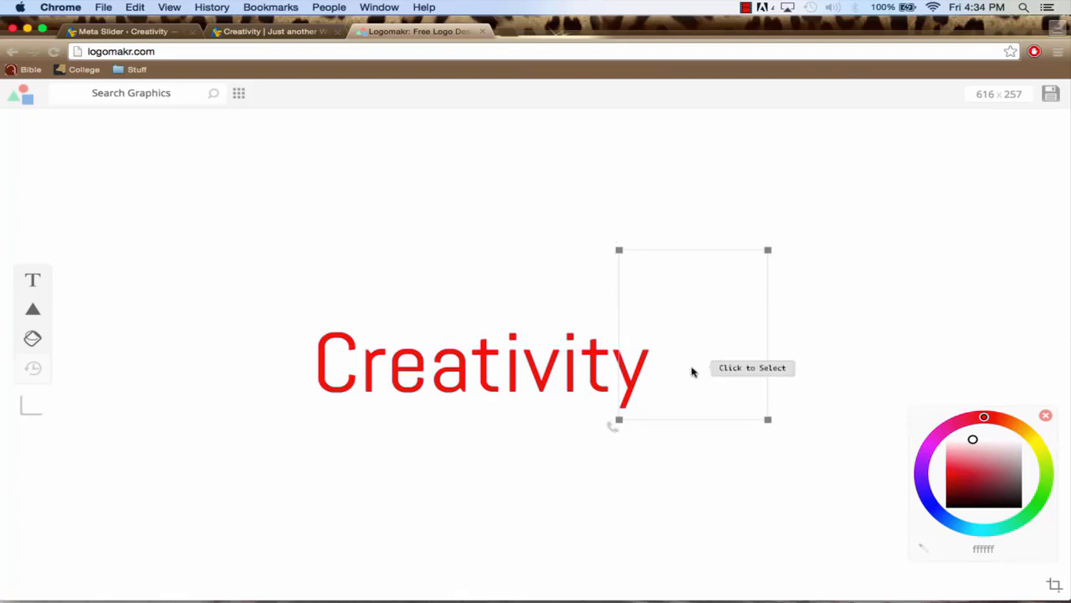
Color only the letters "at" in the Creativity text bright blue (00a7ff)
left_click(454, 376)
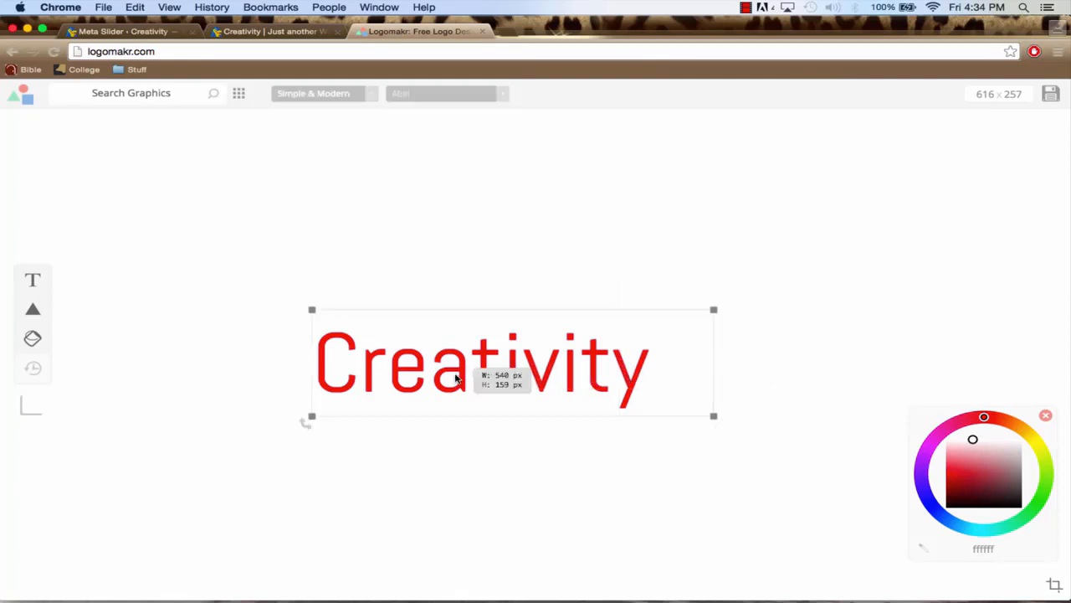
double_click(502, 367)
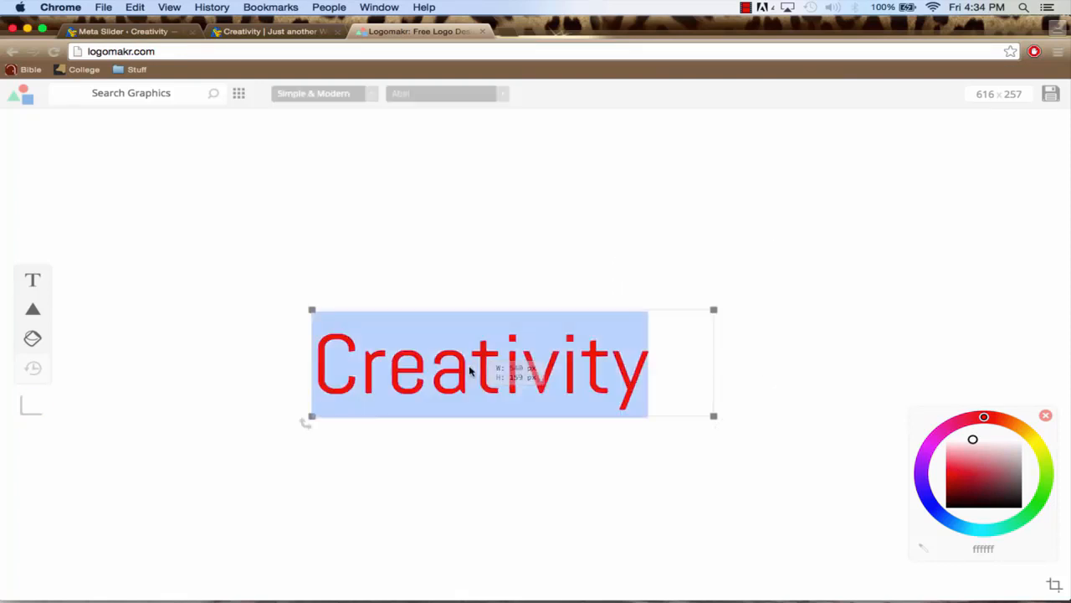
left_click(503, 366)
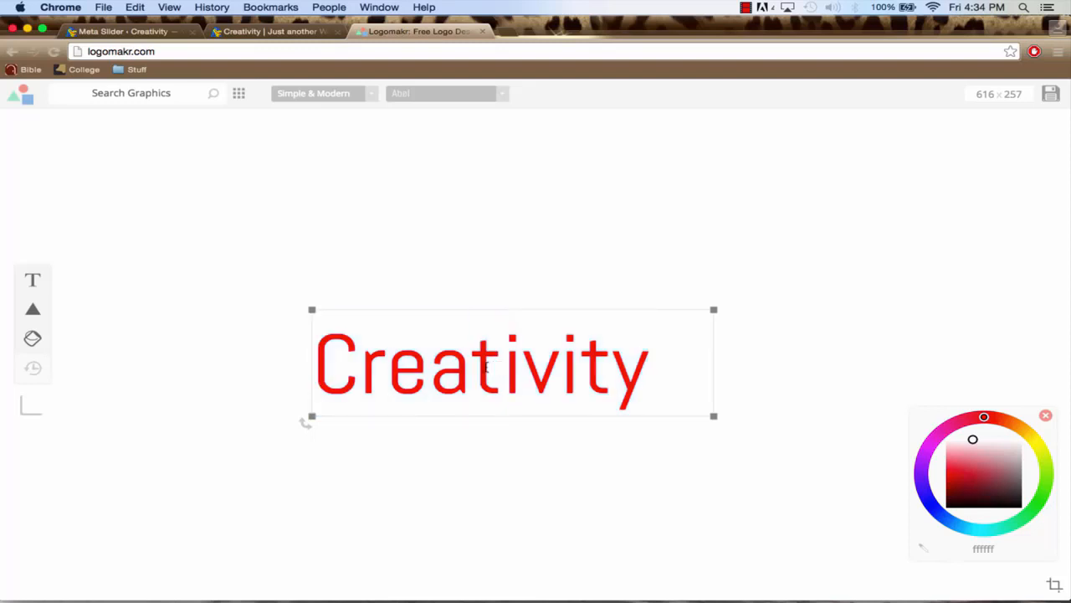
left_click_drag(502, 367, 445, 366)
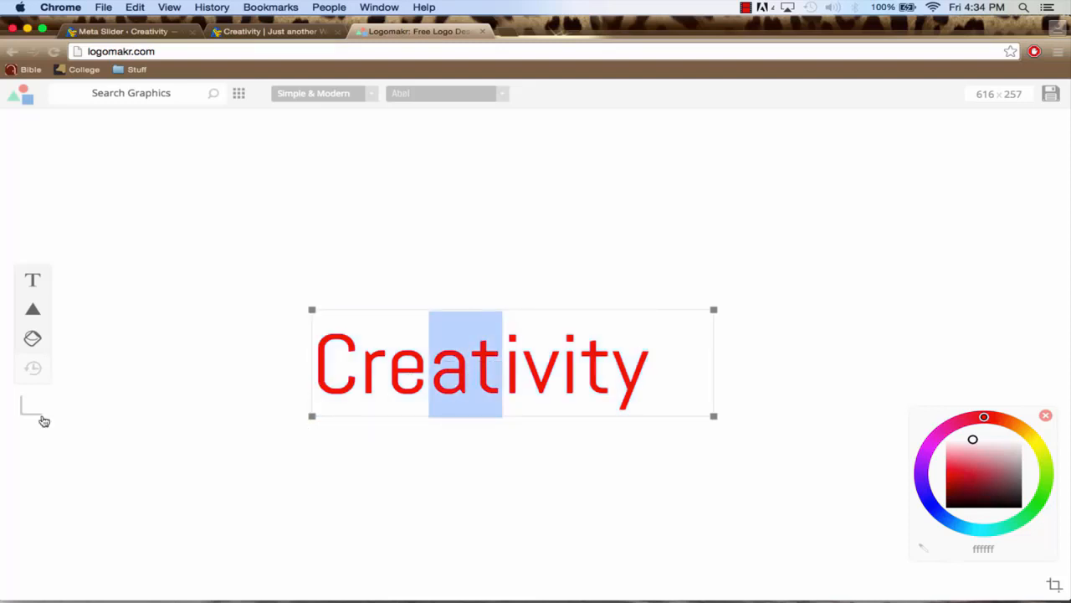
left_click(962, 527)
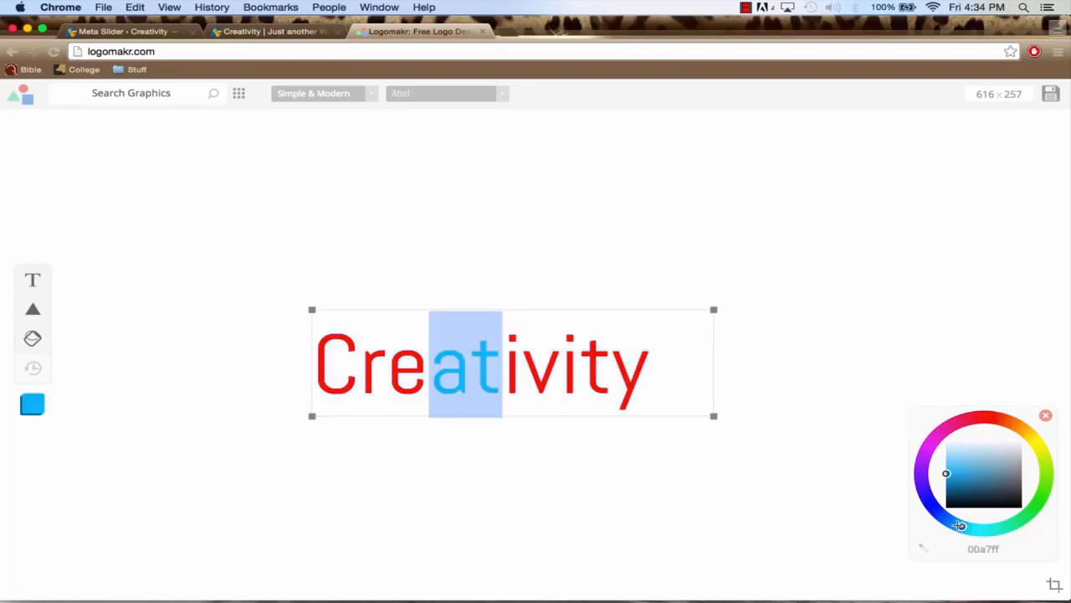
left_click_drag(960, 525, 962, 525)
Color the ending letters "ity" of the Creativity text in nearly the same bright blue (about 02a6fd)
left_click(565, 375)
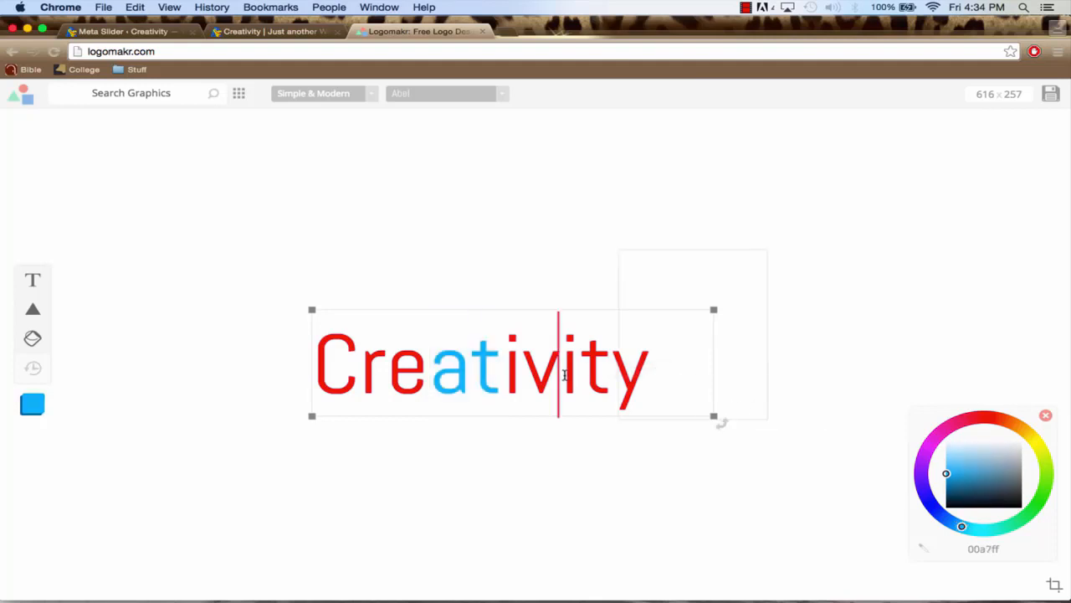
left_click_drag(564, 374, 632, 373)
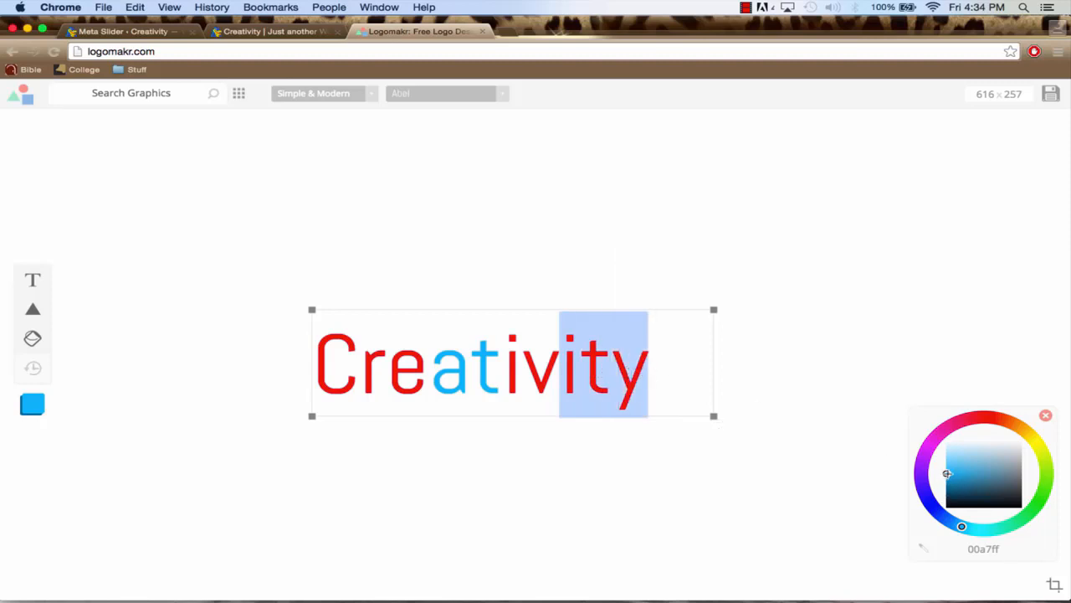
left_click(947, 473)
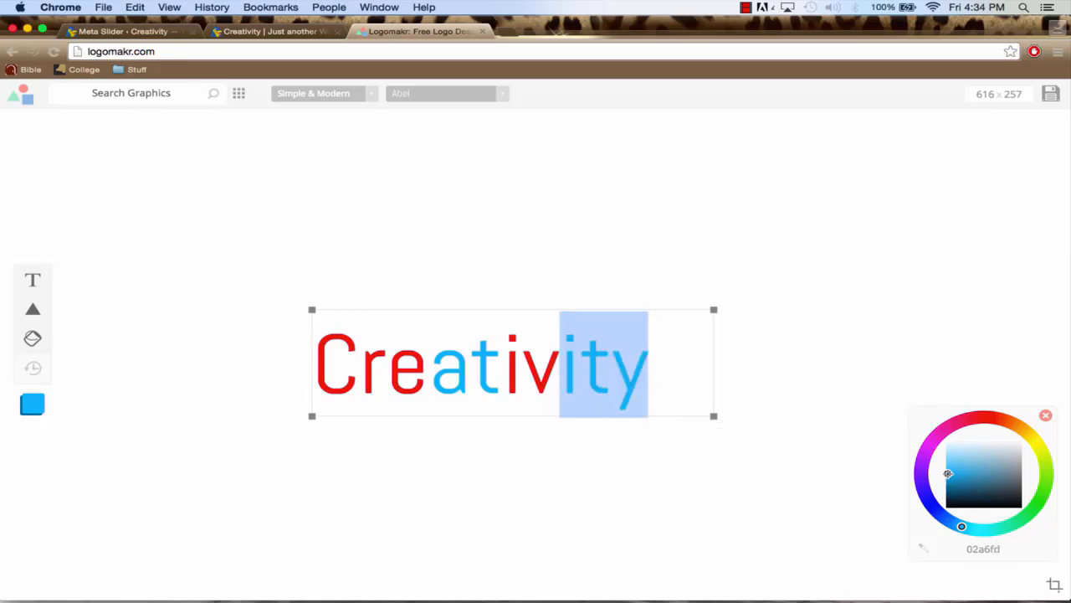
Color the remaining red letters "iv" and "Cre" of the Creativity text white (ffffff)
left_click_drag(560, 372, 503, 366)
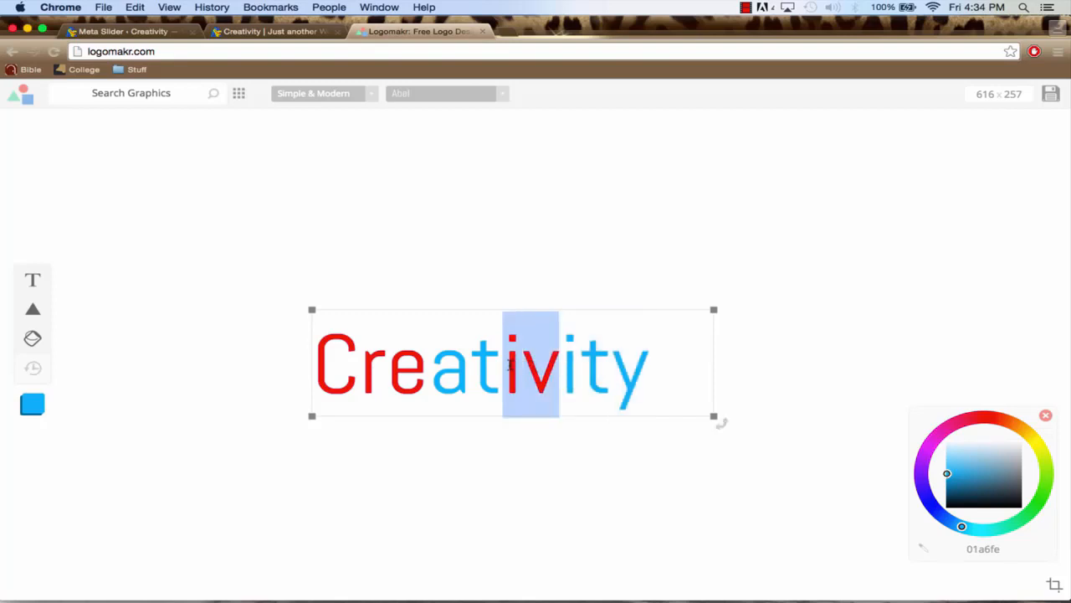
left_click(964, 438)
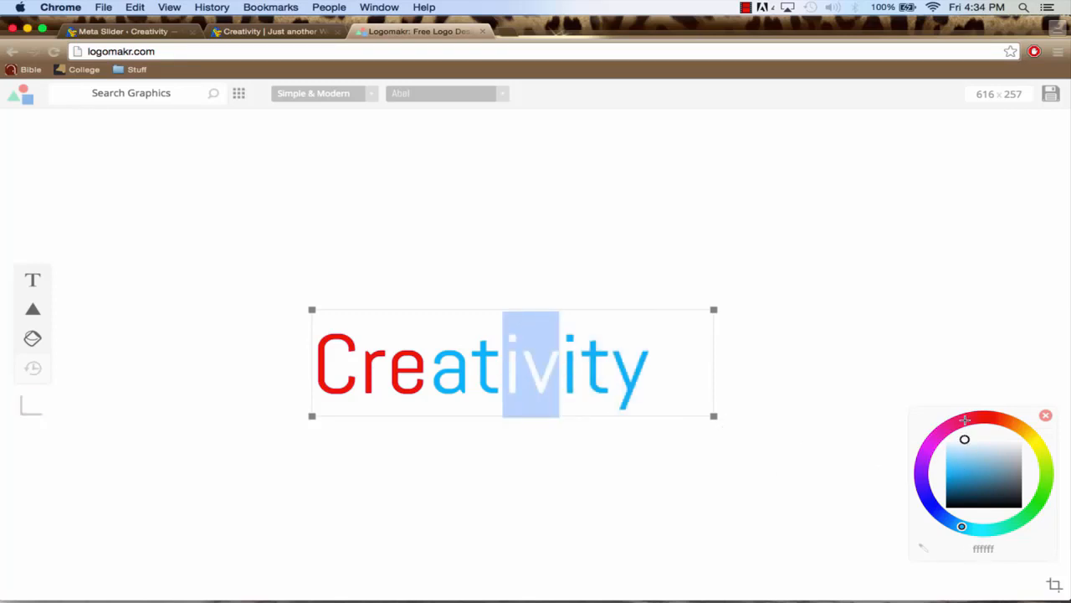
left_click(400, 374)
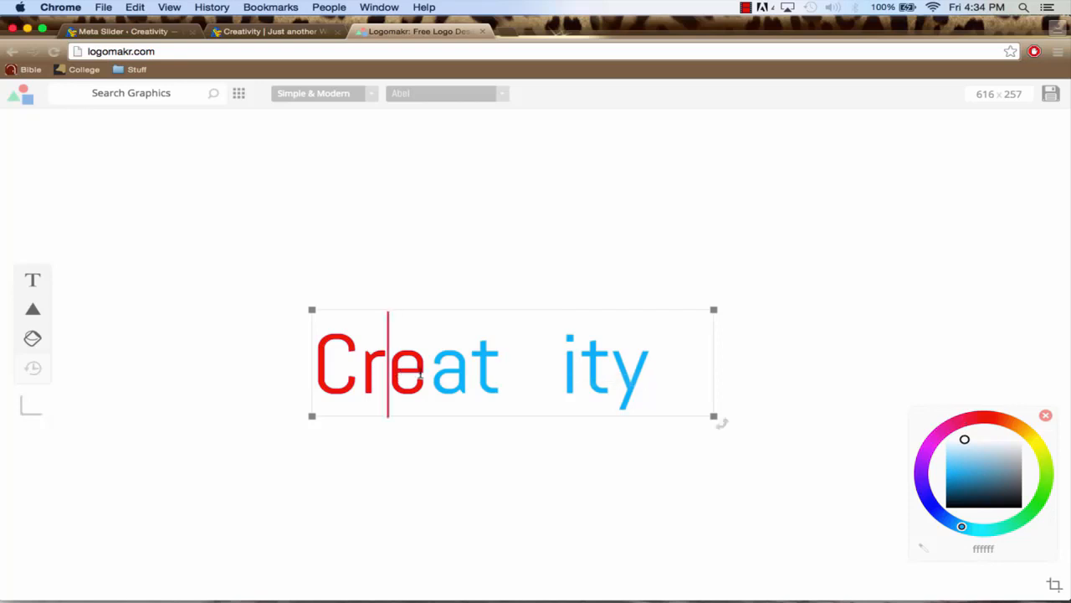
left_click_drag(425, 374, 313, 368)
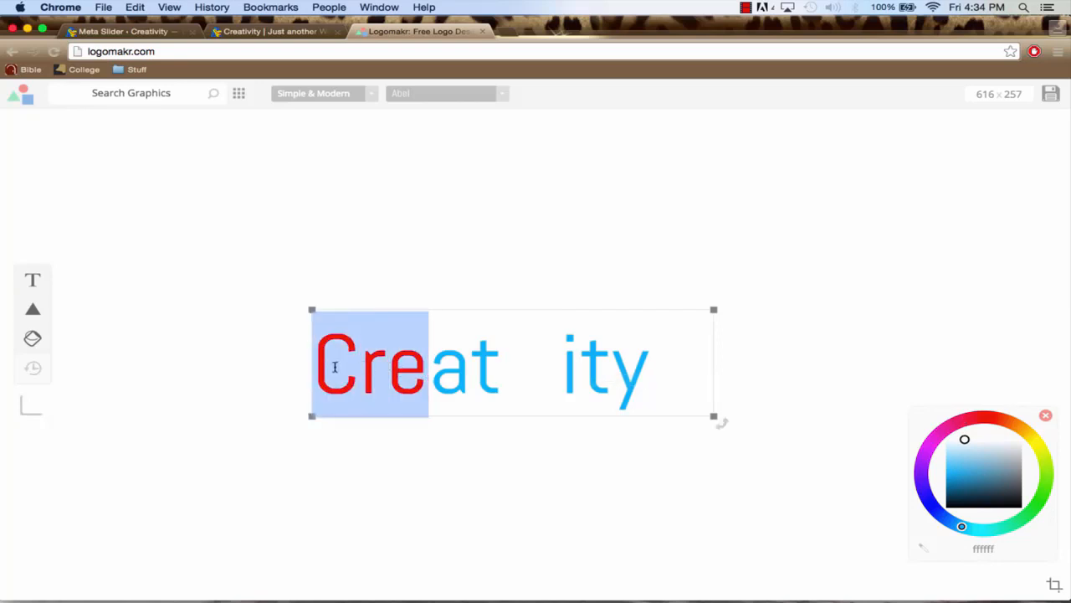
left_click(963, 458)
left_click_drag(964, 458, 963, 437)
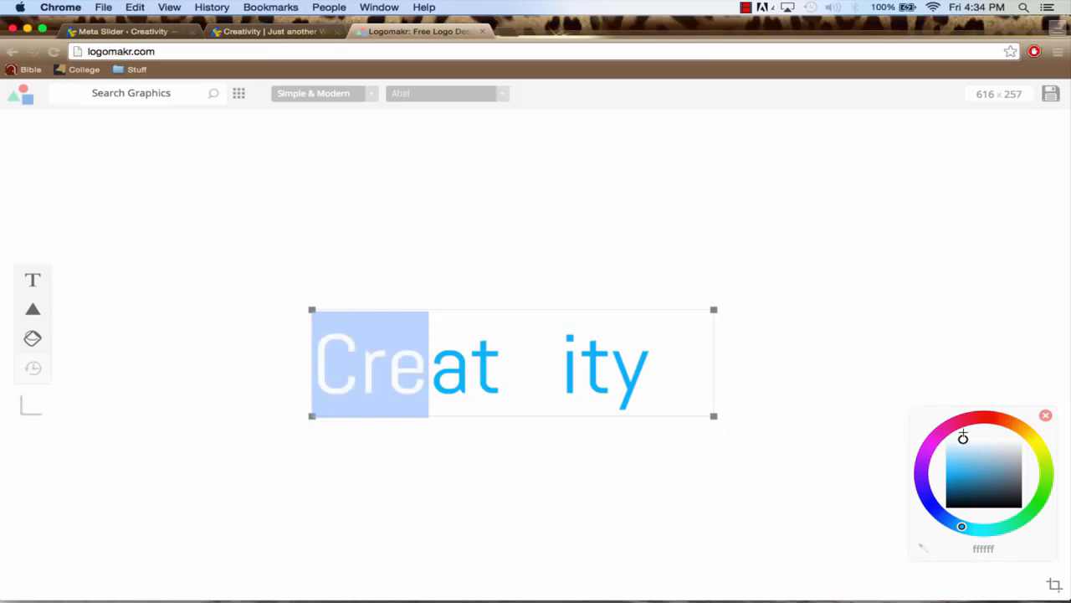
left_click(782, 409)
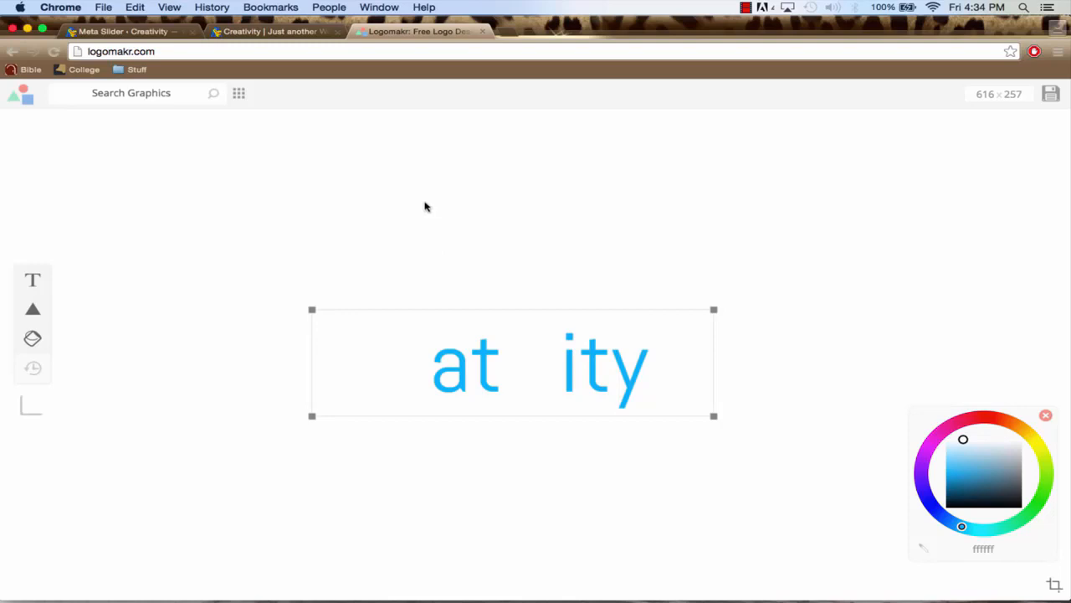
Save the logo, open the downloaded Drawing.png to check it, and close the Logomakr page
left_click(1053, 94)
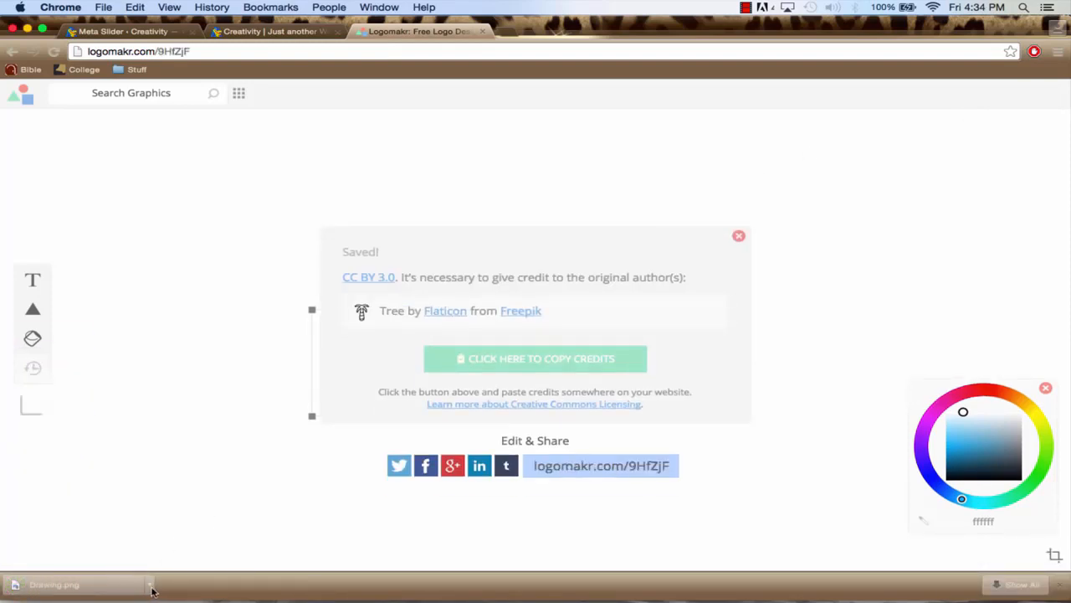
left_click(54, 584)
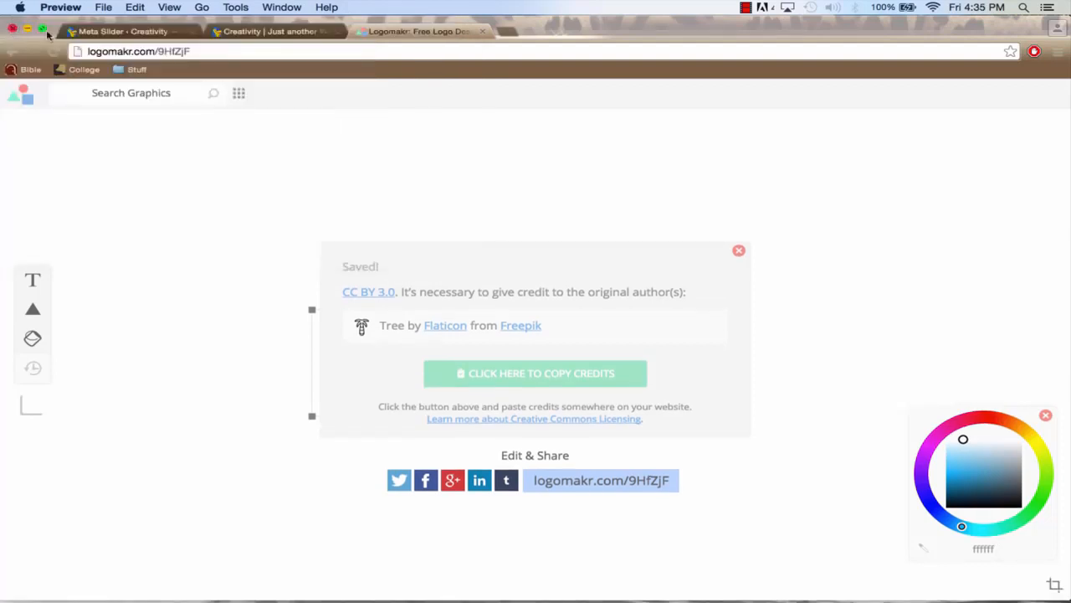
left_click(419, 33)
left_click(481, 31)
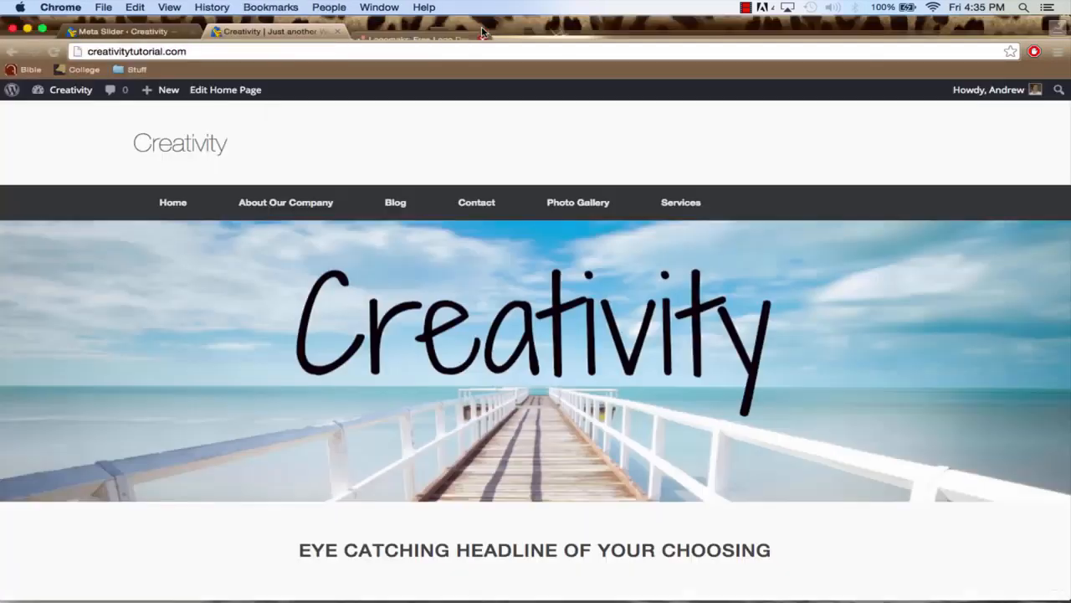
Go back to the WordPress dashboard and open the Logo section of the Vantage theme settings
left_click(140, 32)
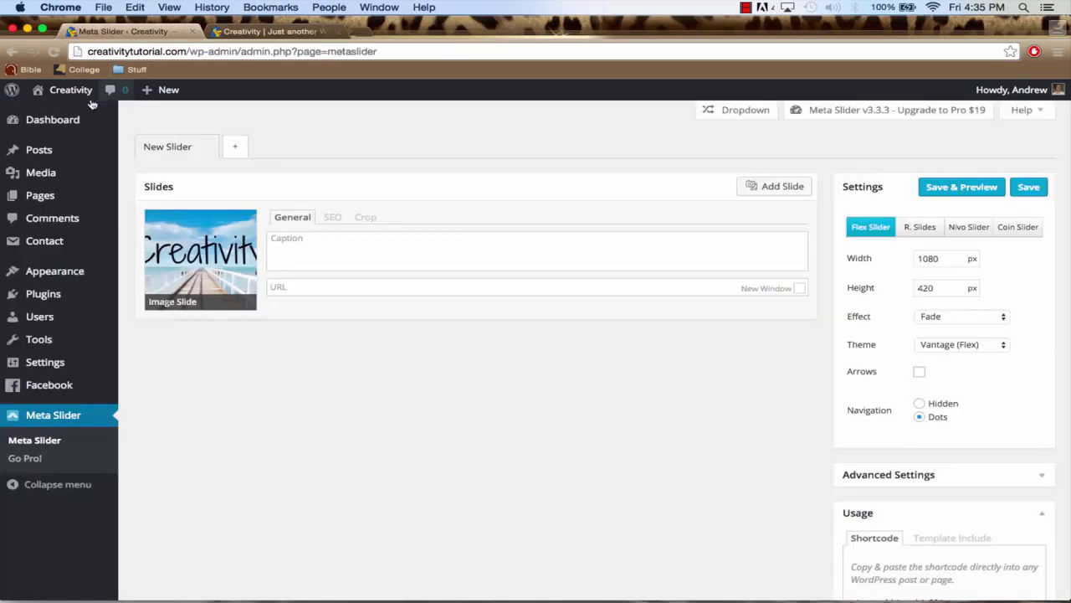
mouse_move(74, 97)
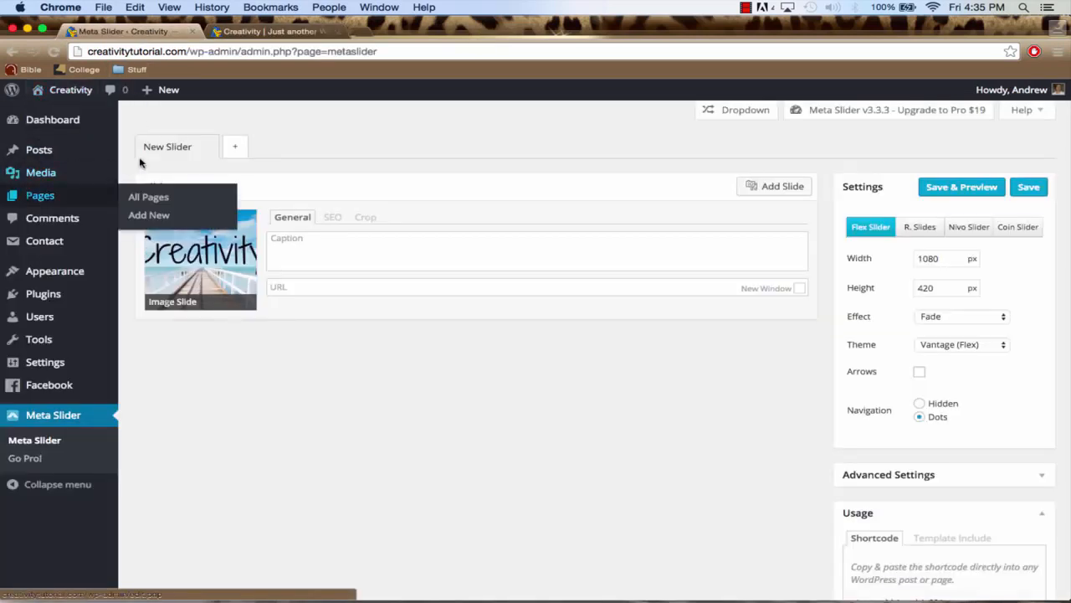
left_click(67, 124)
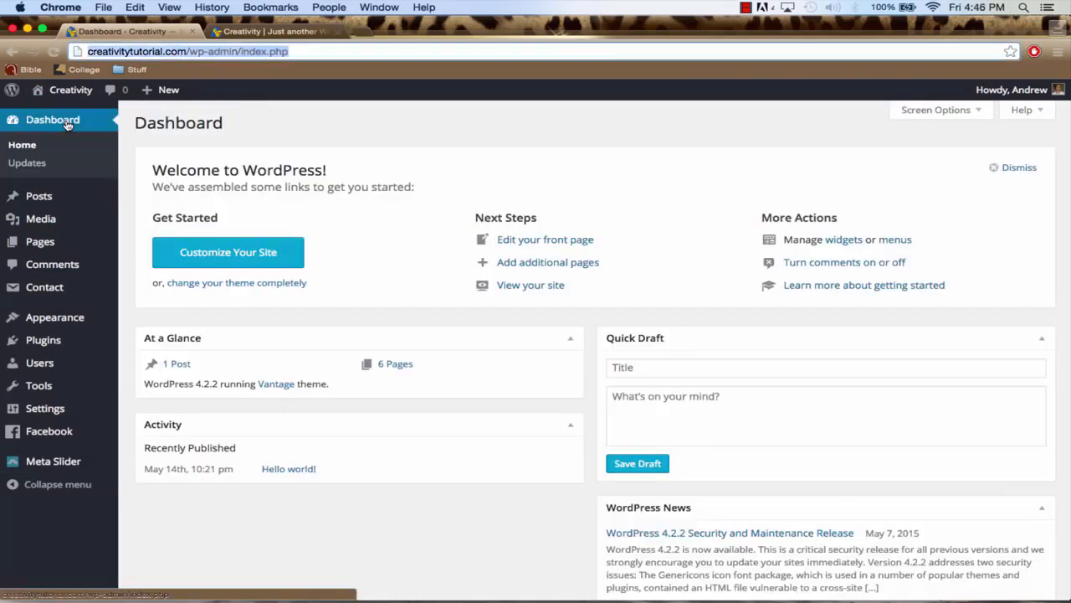
mouse_move(116, 200)
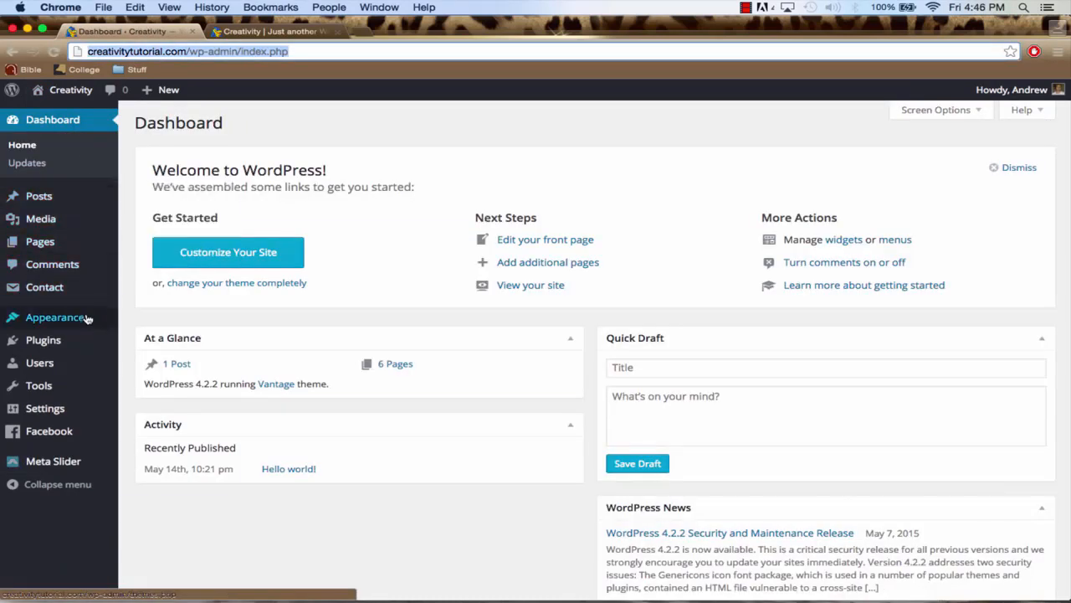
mouse_move(87, 322)
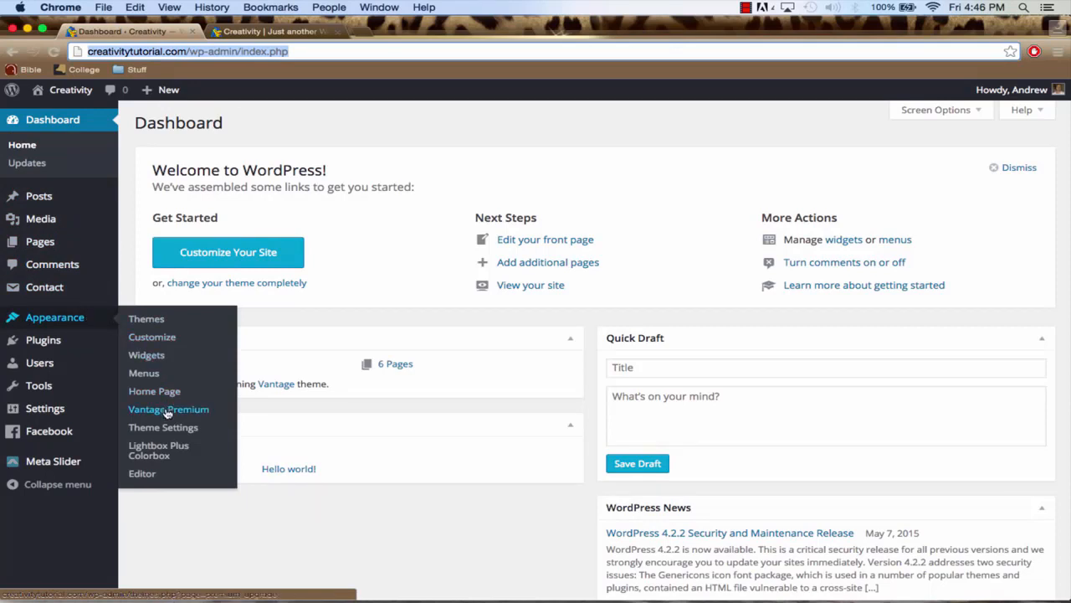
left_click(166, 429)
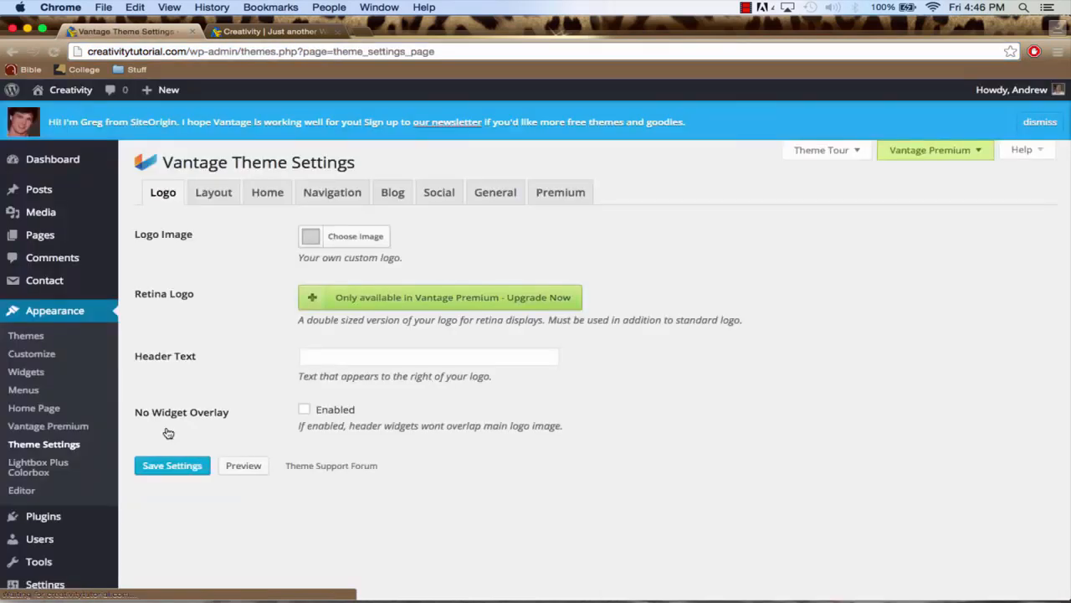
left_click(163, 194)
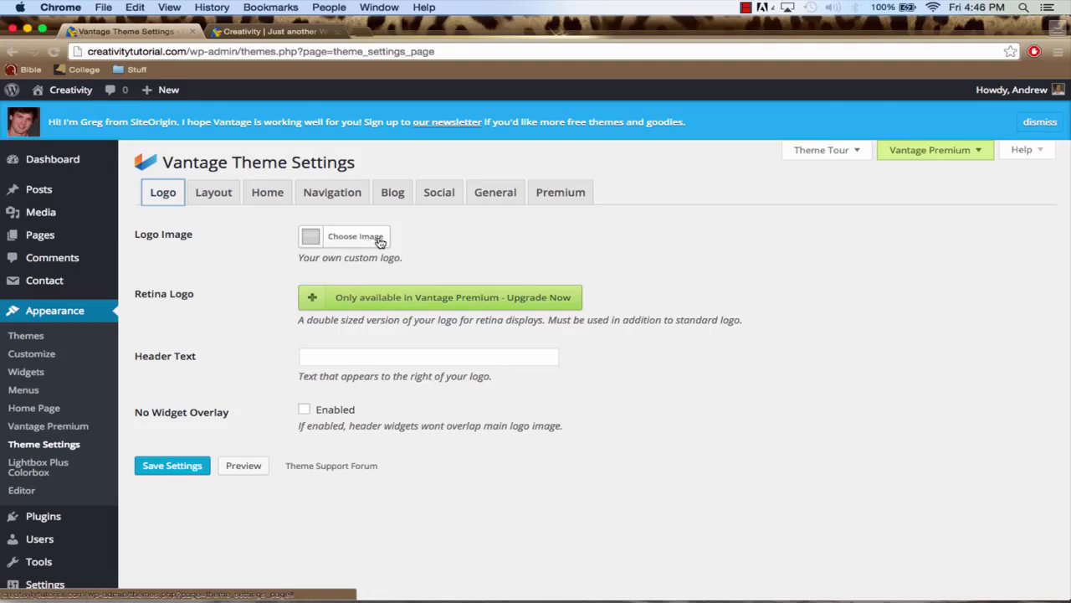
Set Website-Logo.png from the media library as the logo image and save the theme settings
left_click(337, 238)
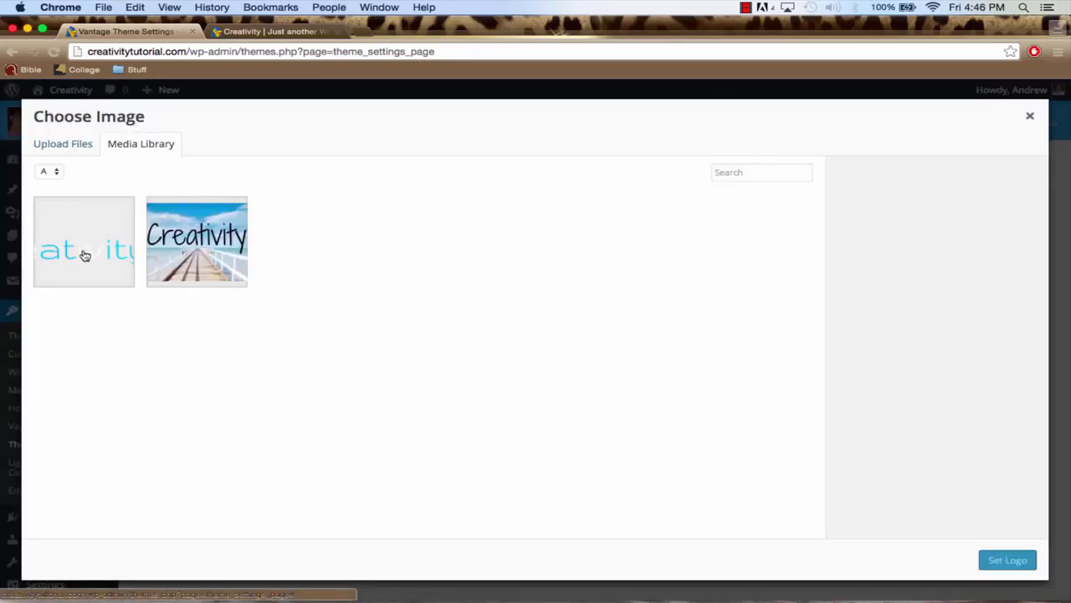
left_click(67, 146)
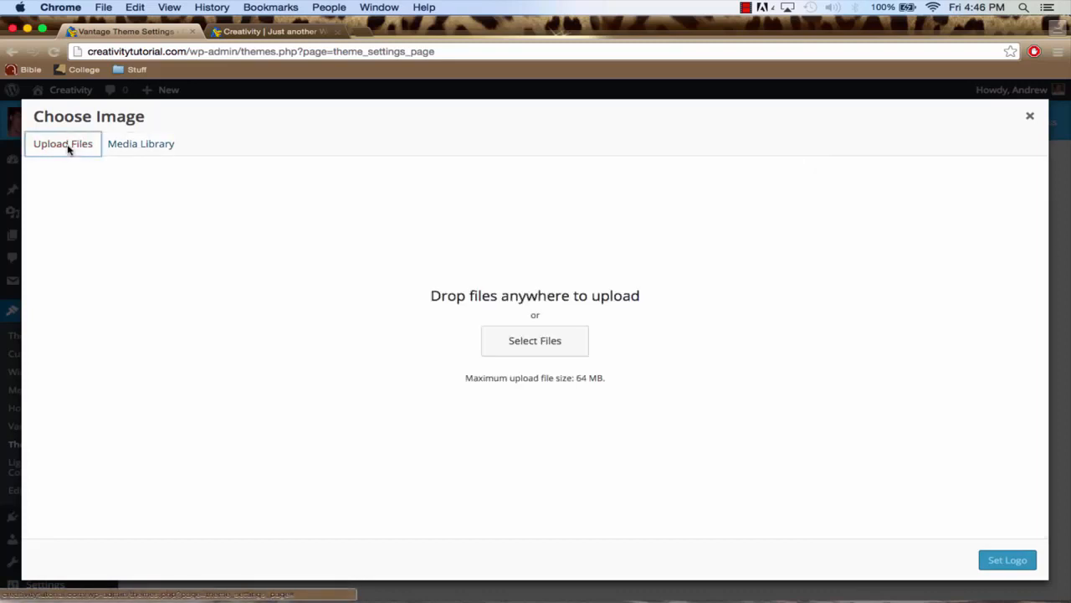
left_click(127, 148)
left_click(87, 243)
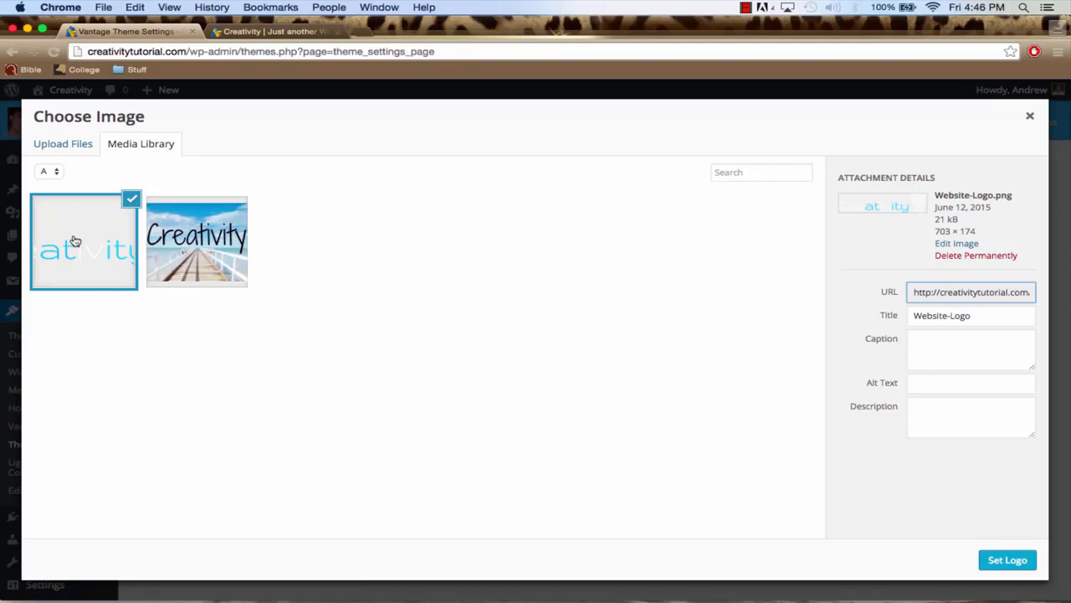
left_click(1006, 561)
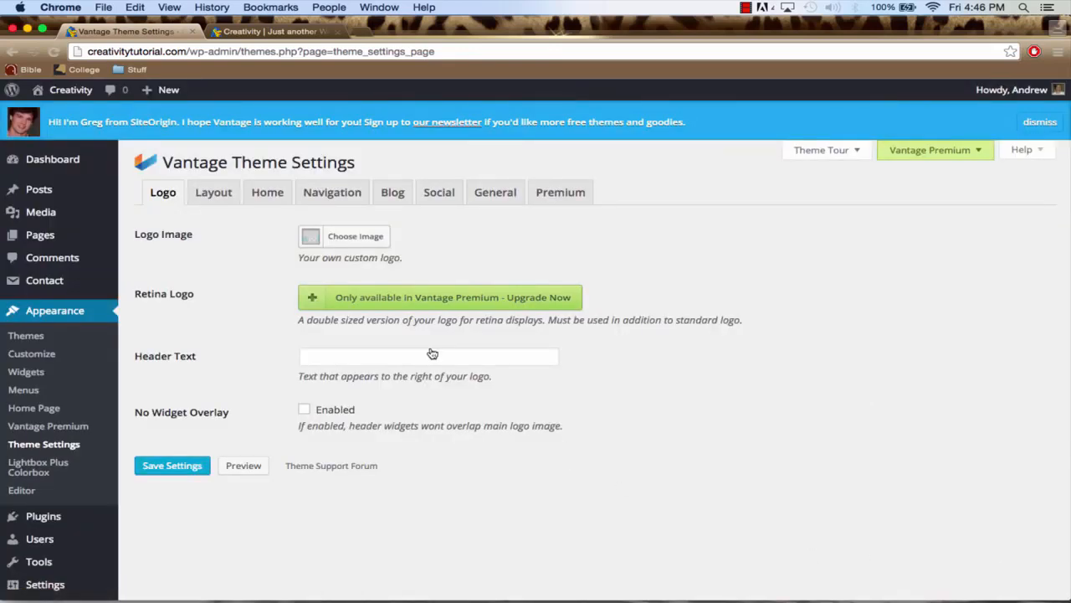
left_click(183, 474)
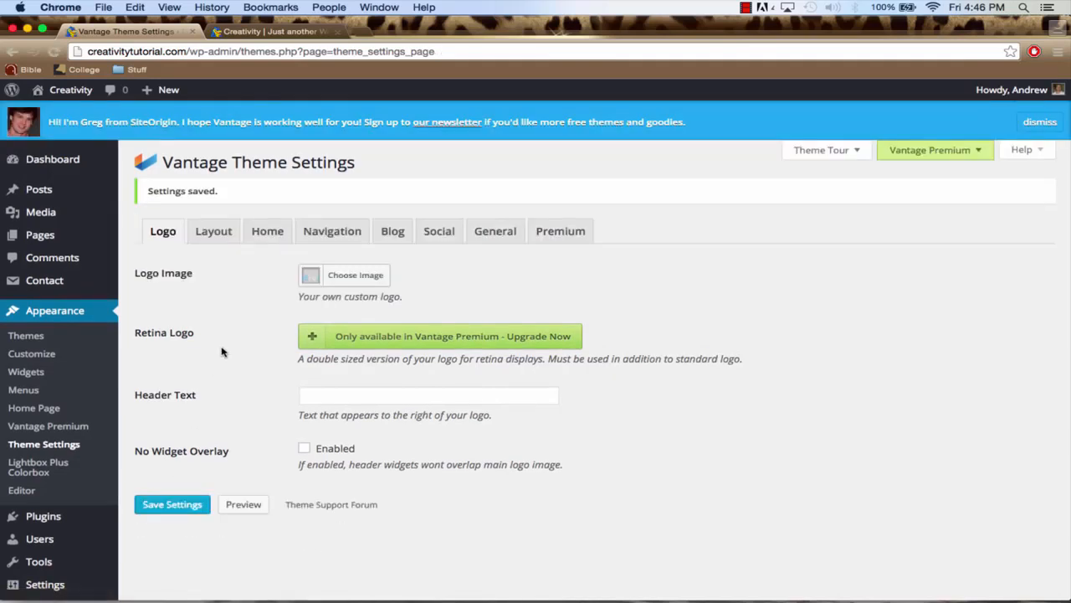
Reload the live creativitytutorial.com home page and examine the new logo in its header
left_click(258, 37)
left_click(246, 50)
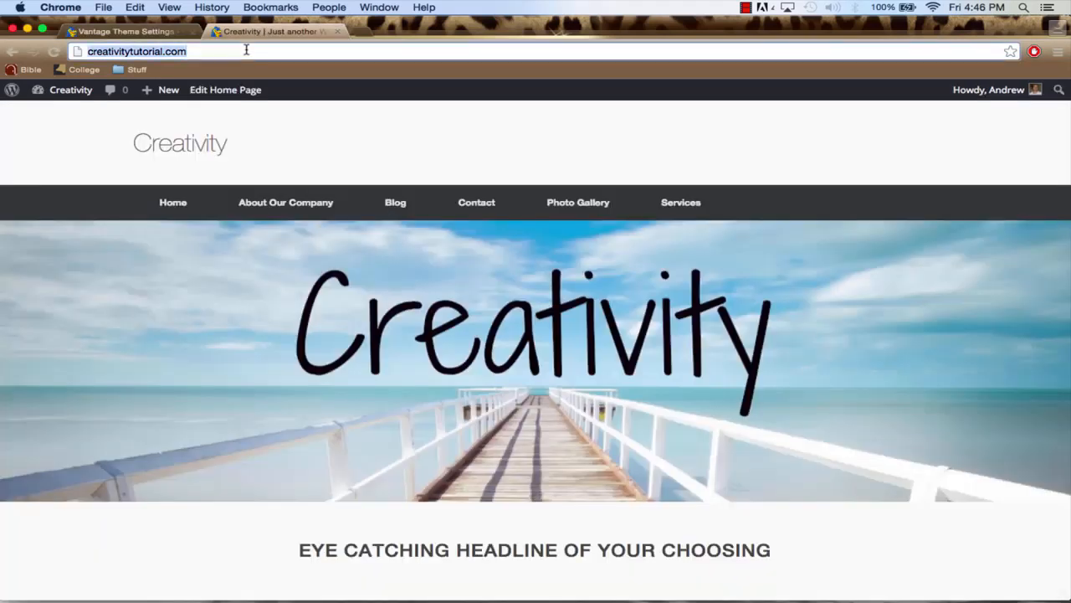
key("Return")
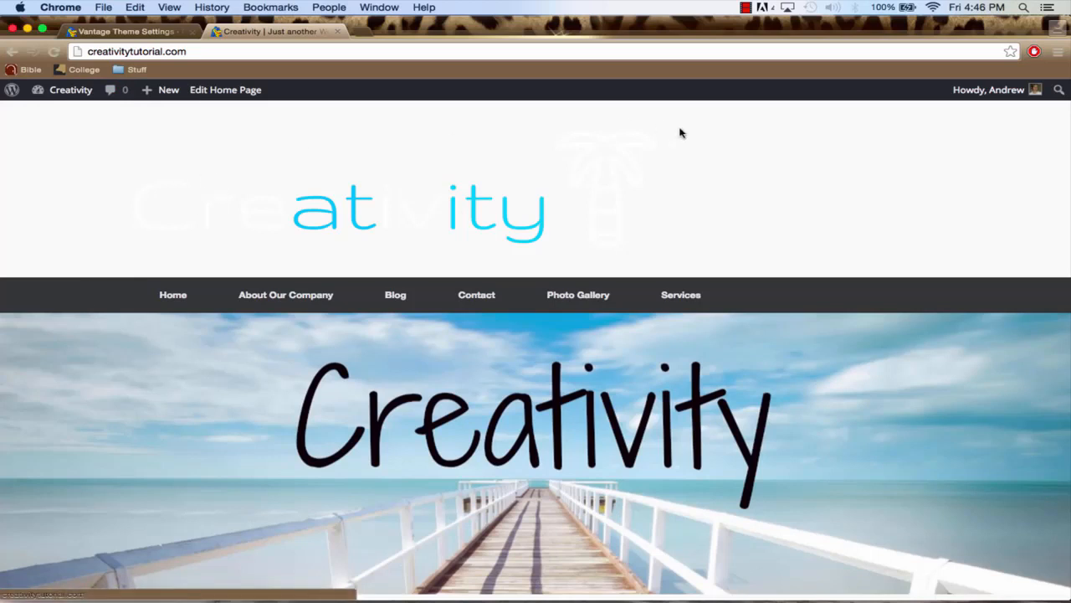
Set the masthead layout to Logo In Menu in the Vantage theme's layout settings and save
left_click(125, 31)
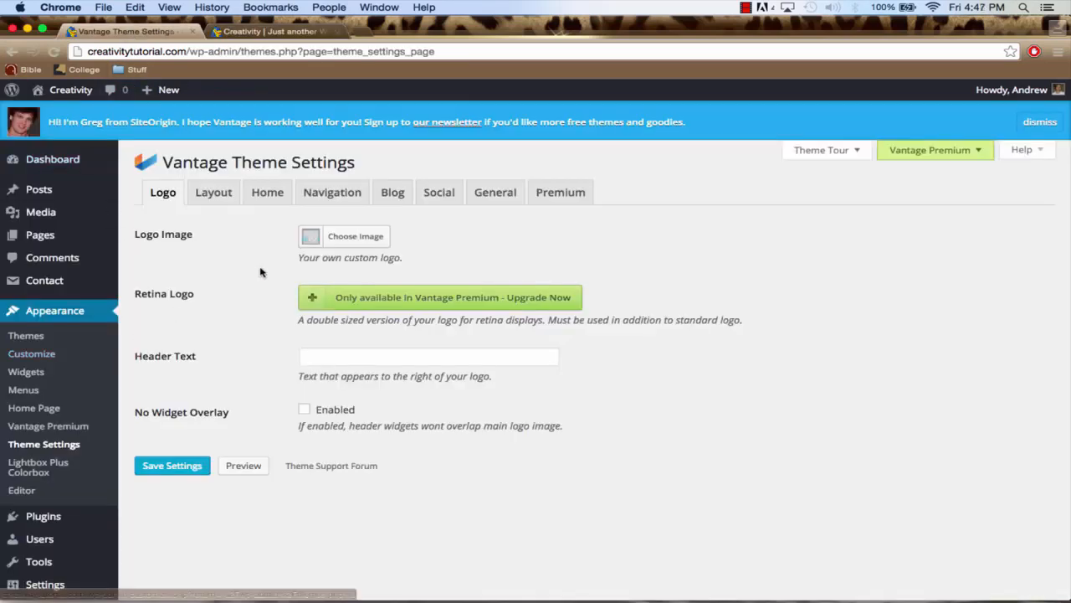
left_click(222, 196)
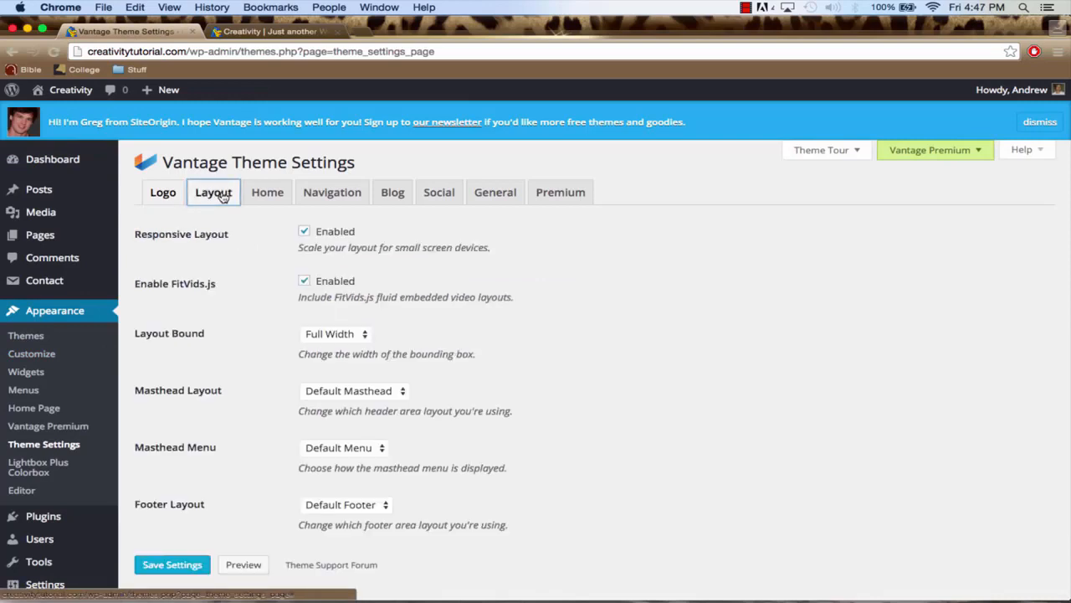
scroll(232, 293, "down", 2)
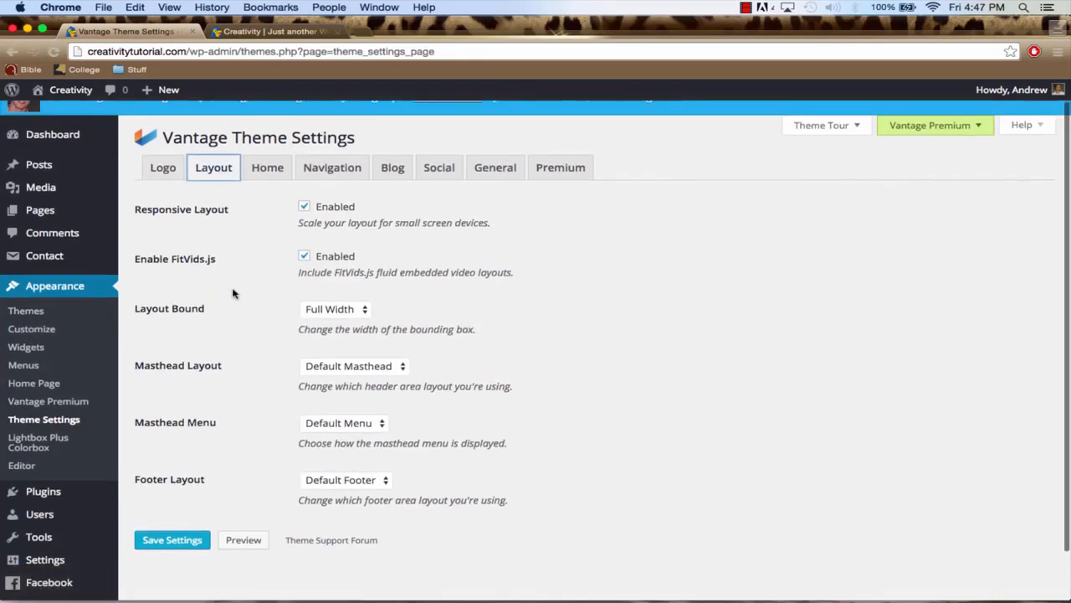
left_click(343, 351)
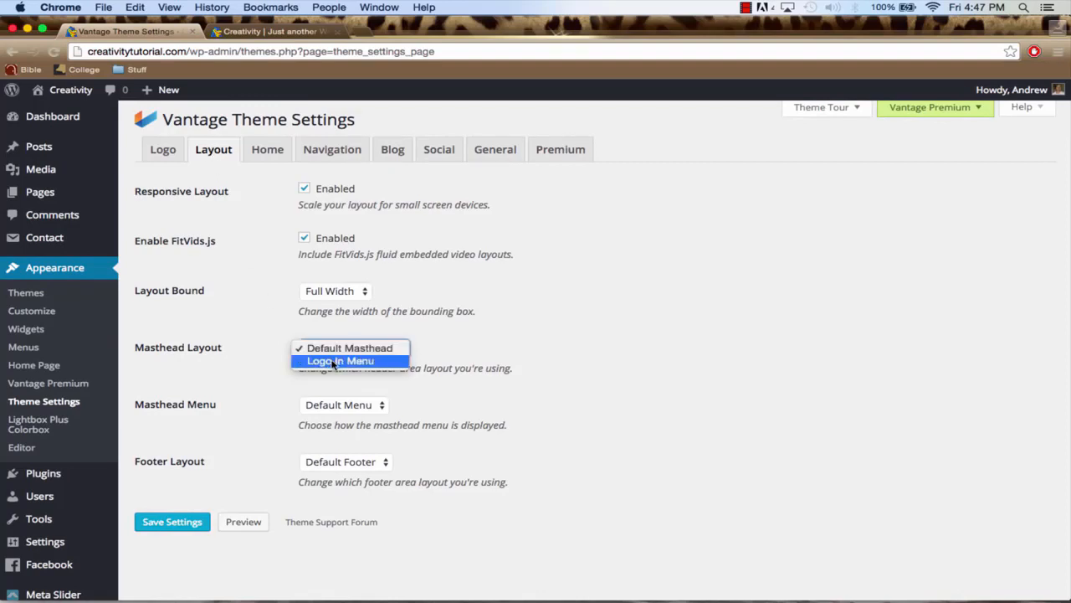
left_click(375, 361)
left_click(185, 522)
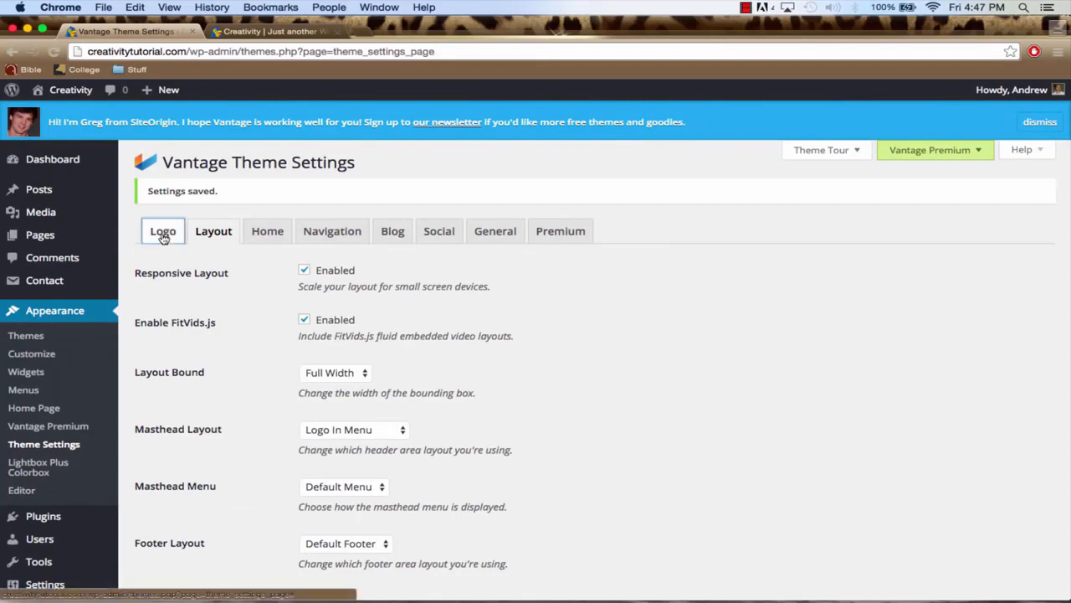
Enable Constrain Logo Height in the theme's logo settings and save
left_click(164, 236)
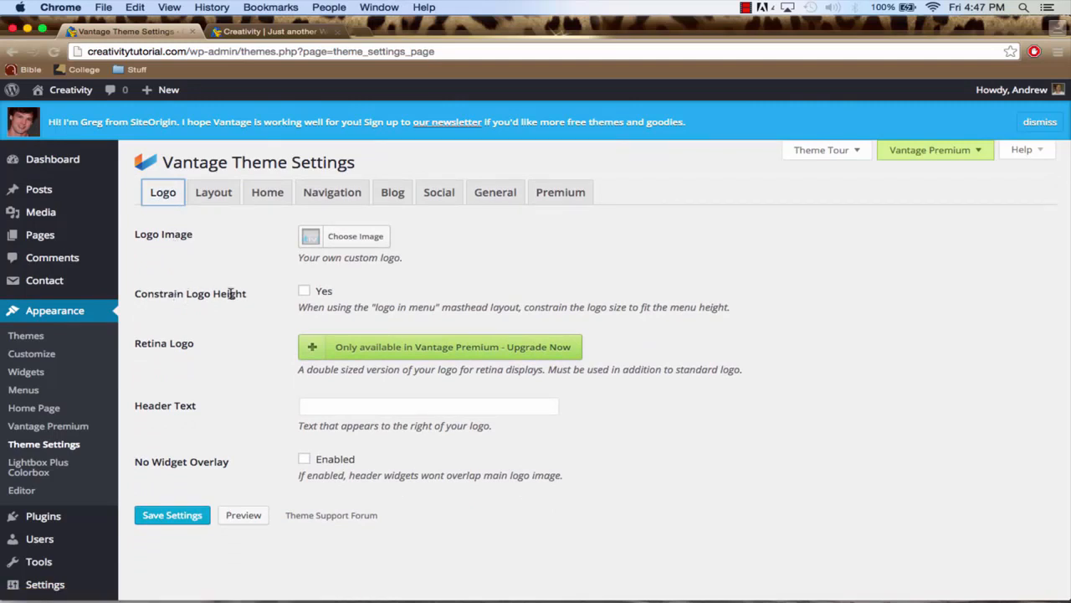
left_click(305, 292)
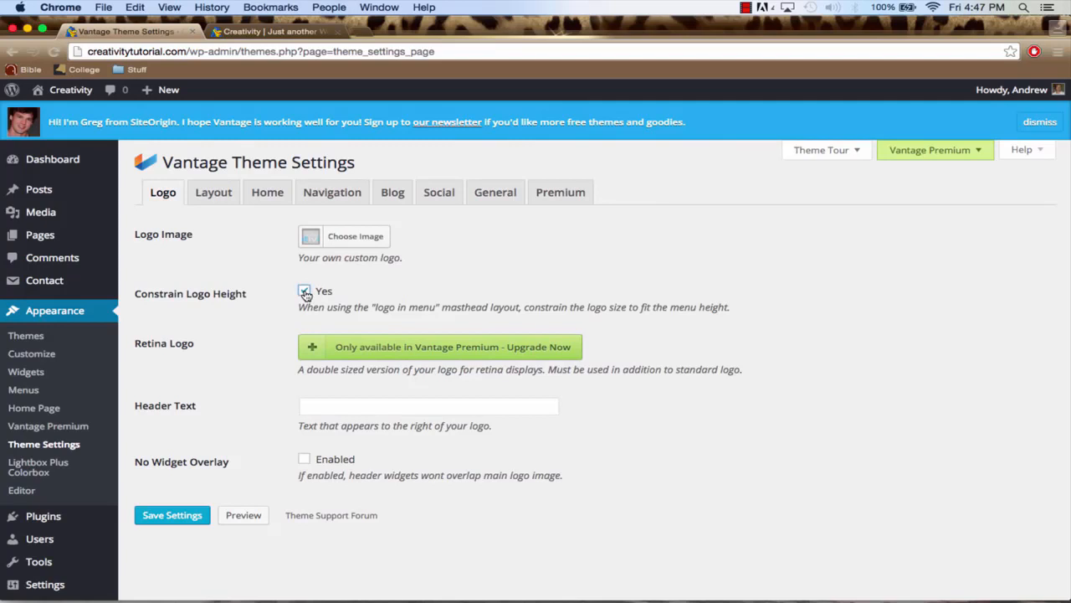
left_click(175, 516)
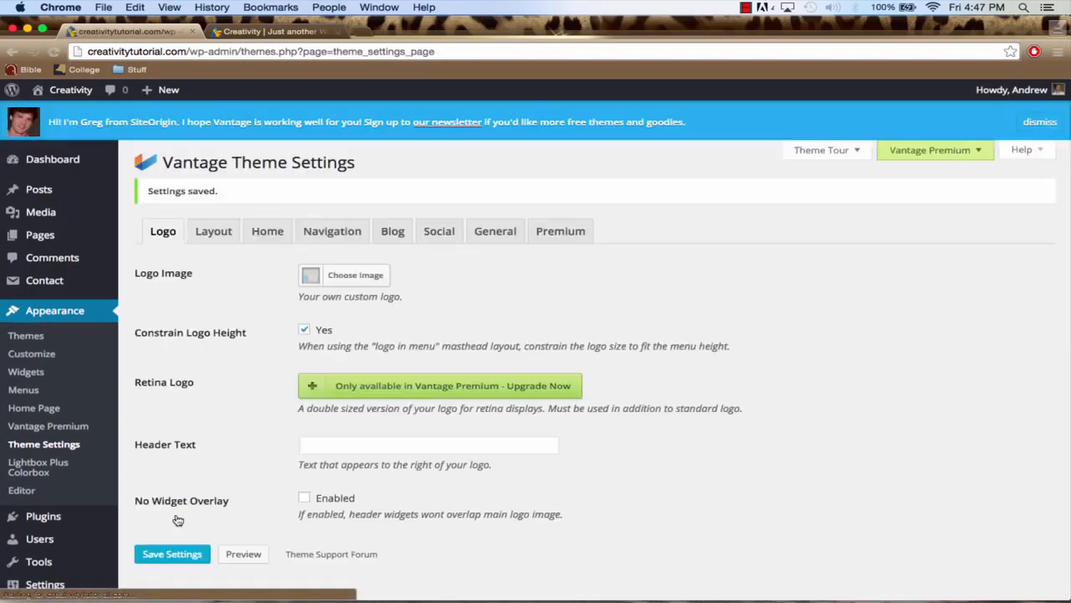
Reload the live creativitytutorial.com home page to check the logo in the menu bar
left_click(264, 34)
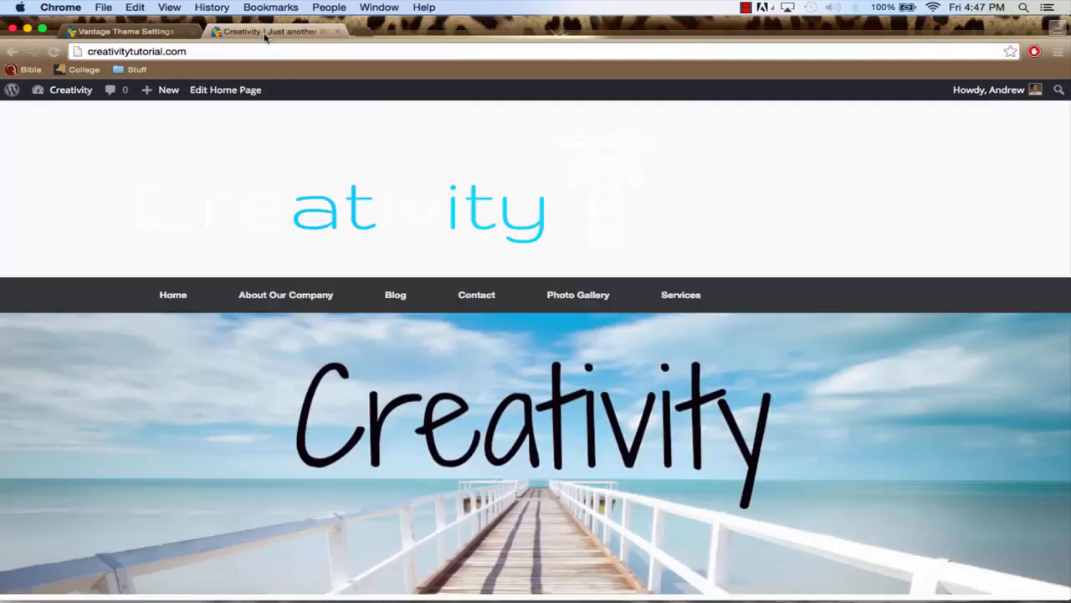
left_click(262, 50)
key("Return")
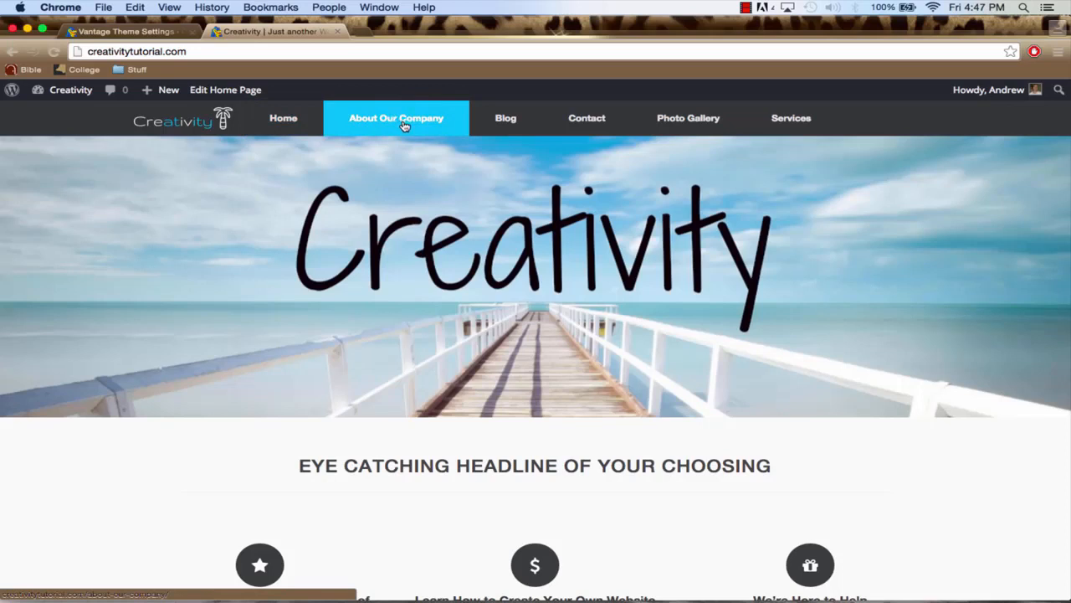
Return to the WordPress dashboard and open the list of all pages
left_click(126, 31)
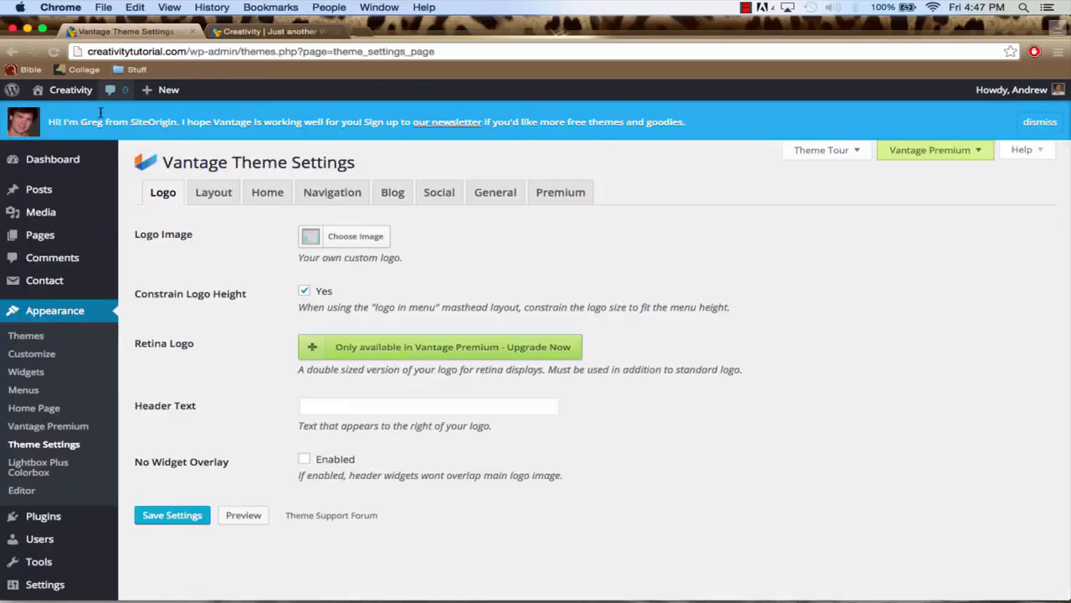
mouse_move(70, 163)
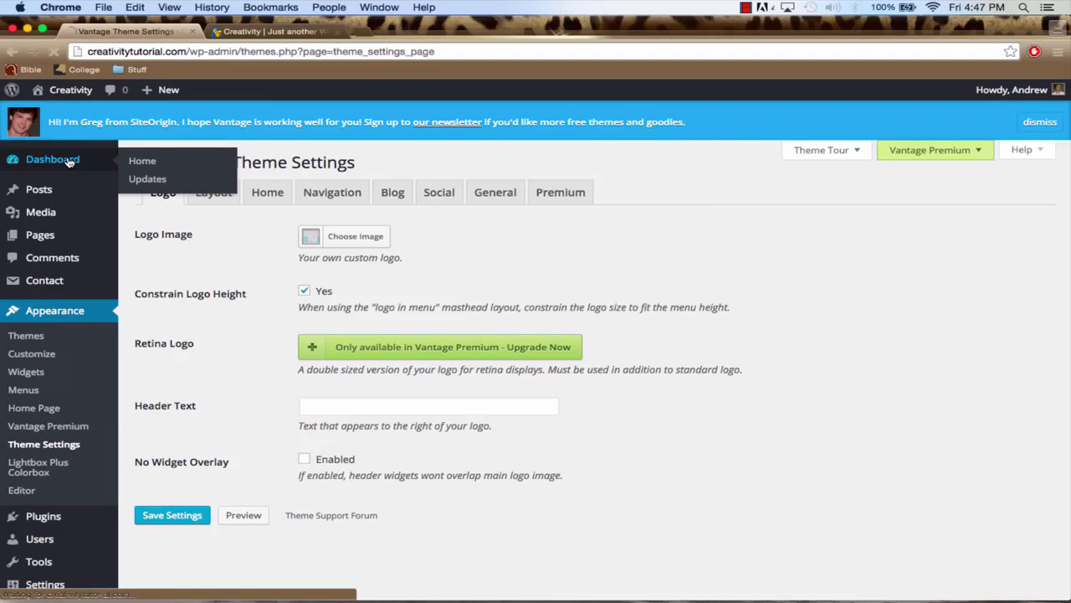
left_click(69, 160)
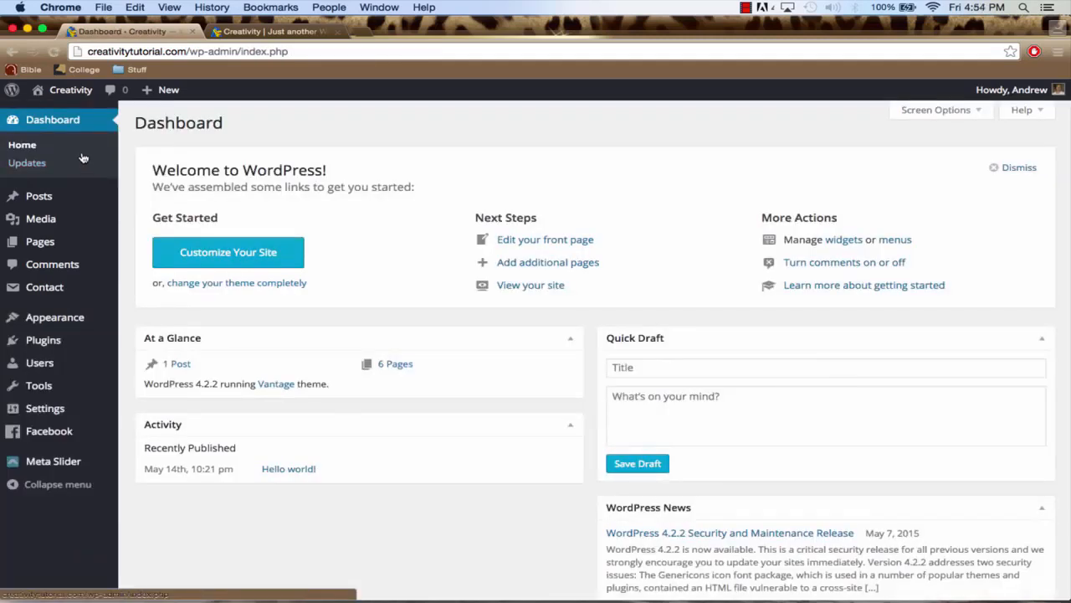
left_click(65, 246)
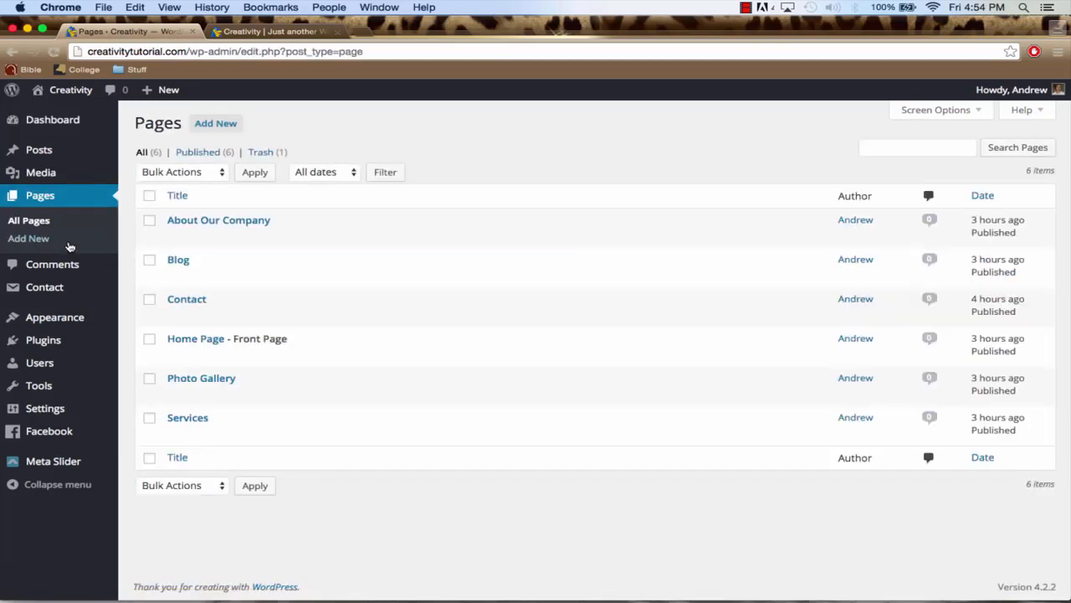
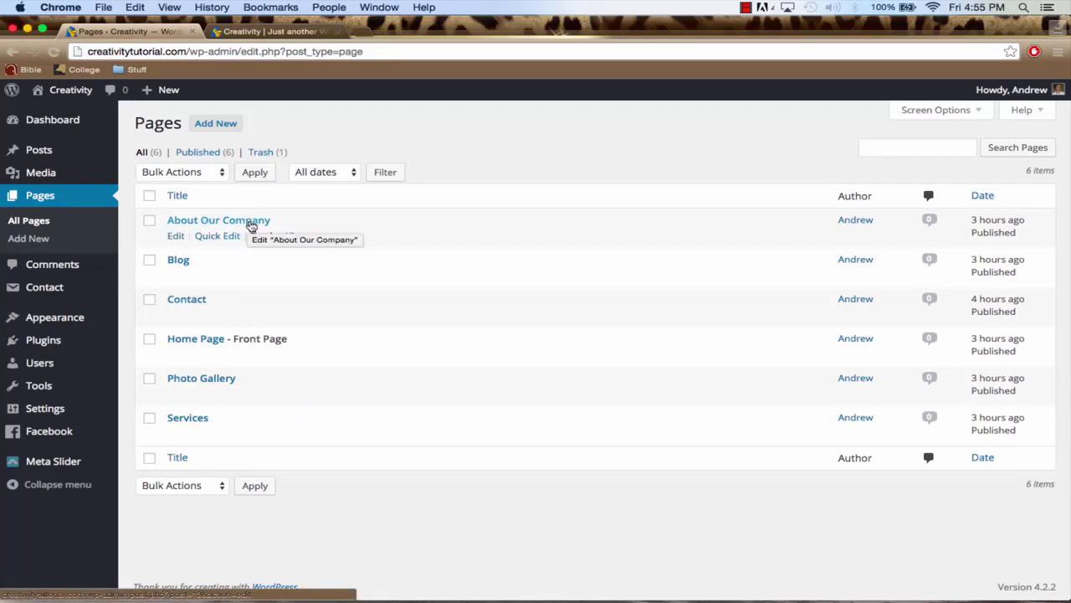
Open the About Our Company page for editing and paste the copied HTML content into its text (HTML) view
left_click(250, 224)
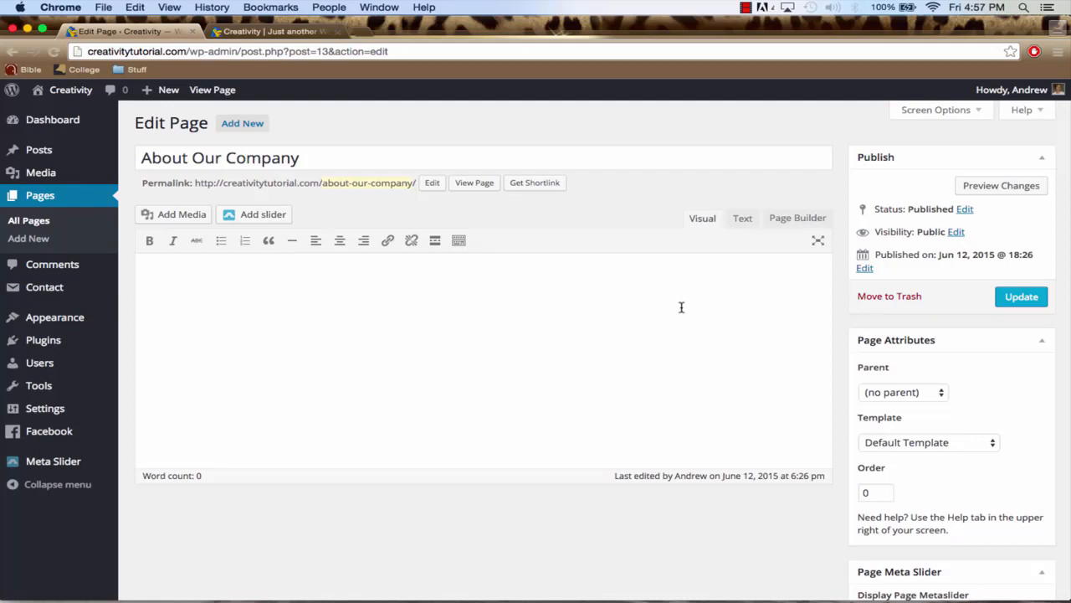
left_click(740, 219)
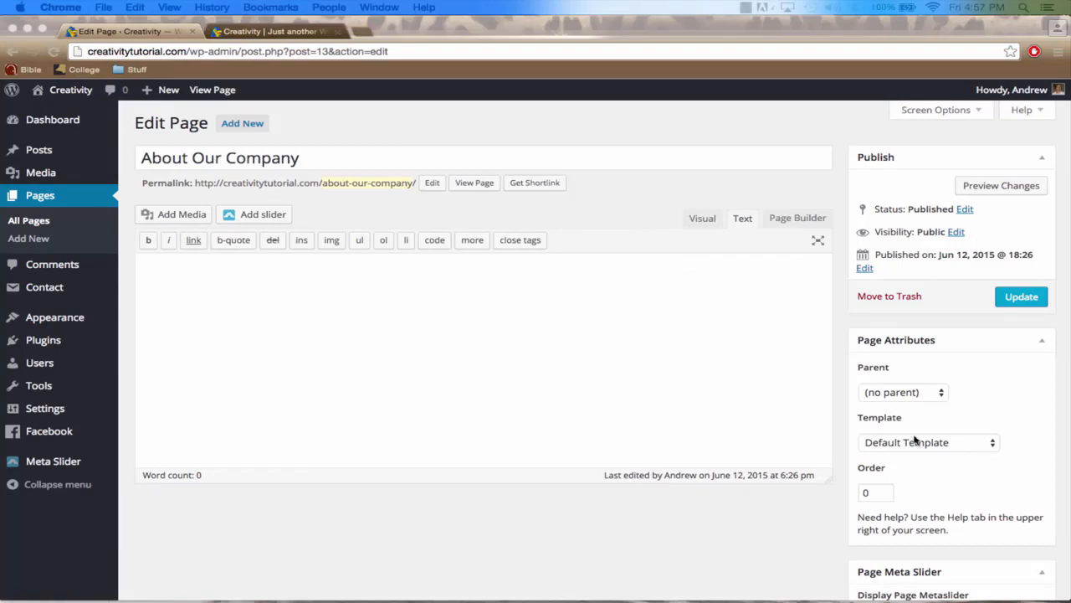
left_click(554, 357)
type("WPAmateur is all about helping others create their own website from scratch. It's pointless to spend thousands of dollars and have someone create a website for you when you can create one yourself. You may think that because you're spending that kind of money that they're going to create a website better than what you can create, but that's false. In fact, this website is better than 90% of the websites a web developer would build you for $1,000. It has a beautiful design, social media integrated, a personal blog, and several different call to action buttons.  Our tutorials are step-by-step and created so that even somebody with no experience will have no problems creating their own website. We make it simple and easy to understand. We also are here to help incase you encounter any problems along the way. All you have to do is leave a comment and we'll get back to you as soon as possible with a possible solution. <h2>So, Why Build Your Own Website?</h2> If you're looking to save a lot of money, definitely do it yourself. Most web developers create websites for a living, have gone to school for 4-6 years, and are expecting for their customers to pay them a lot of money.  That's ridiculous considering you can create your own website completely free. Of course you have your hosting and <img class=\"alignleft wp-image-92 size-medium\" src=\"http://theheraldreport.com/wp-content/uploads/2015/06/protecting-your-reputation-About-Us.jpg\" alt=\"gggggg\" width=\"300\" height=\"225\" />domain payments, but that's necessary for anyone who owns a website. Creating your own website is going to save you a lot of money and on top of that you'll be able to customize it exactly the way you want. It's definitely better to create your own website than have someone else who charges a ridiculous amount of money do it.  &nbsp;  &nbsp; <p style=\"text-align: right;\">You can contact us by clicking <a href=\"http://theheraldreport.com/contact/\">here</a>.</p> &nbsp;")
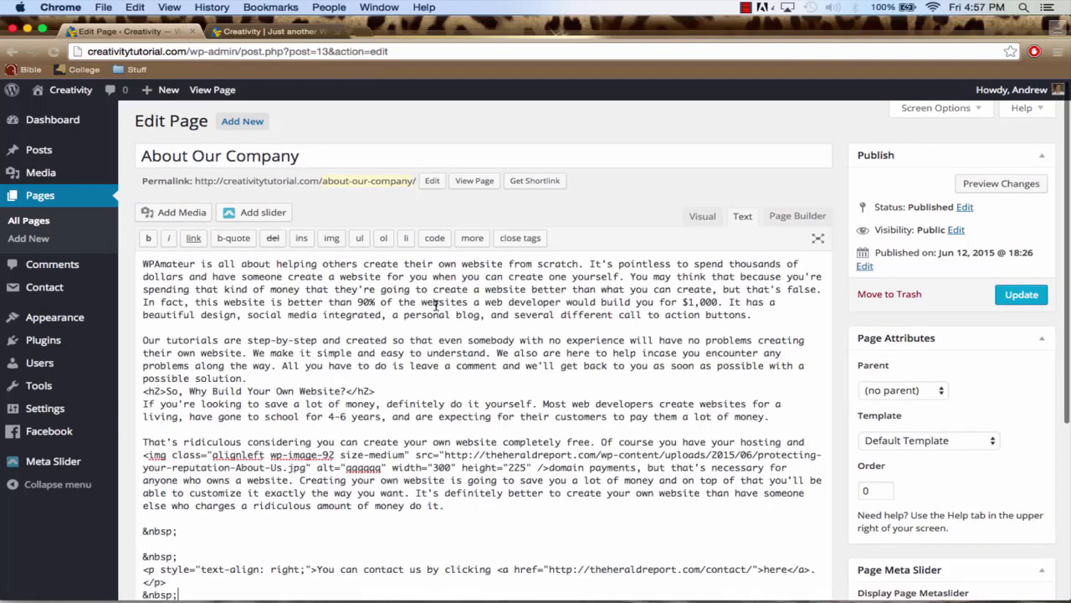
Delete the img tag before "domain payments" and the closing contact paragraph with its &nbsp; lines from the page's HTML
scroll(435, 305, "down", 2)
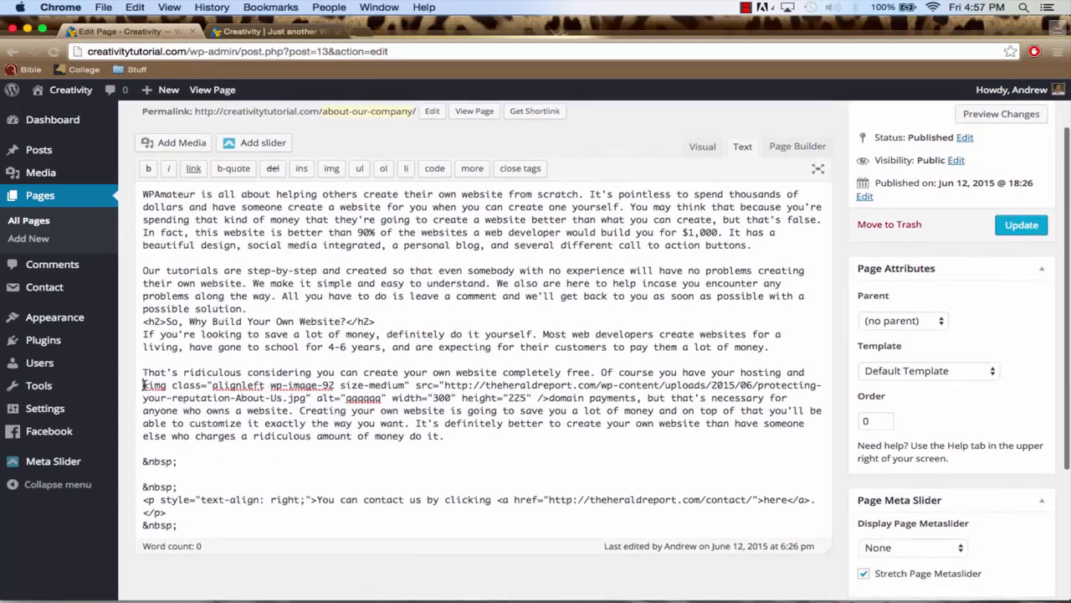
left_click_drag(144, 385, 553, 399)
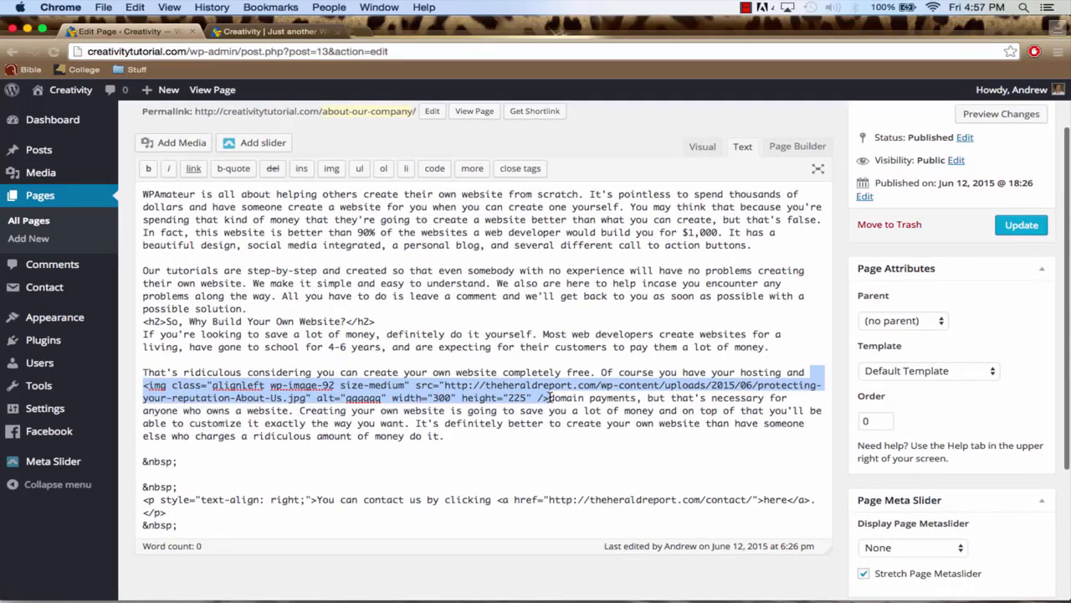
key("BackSpace")
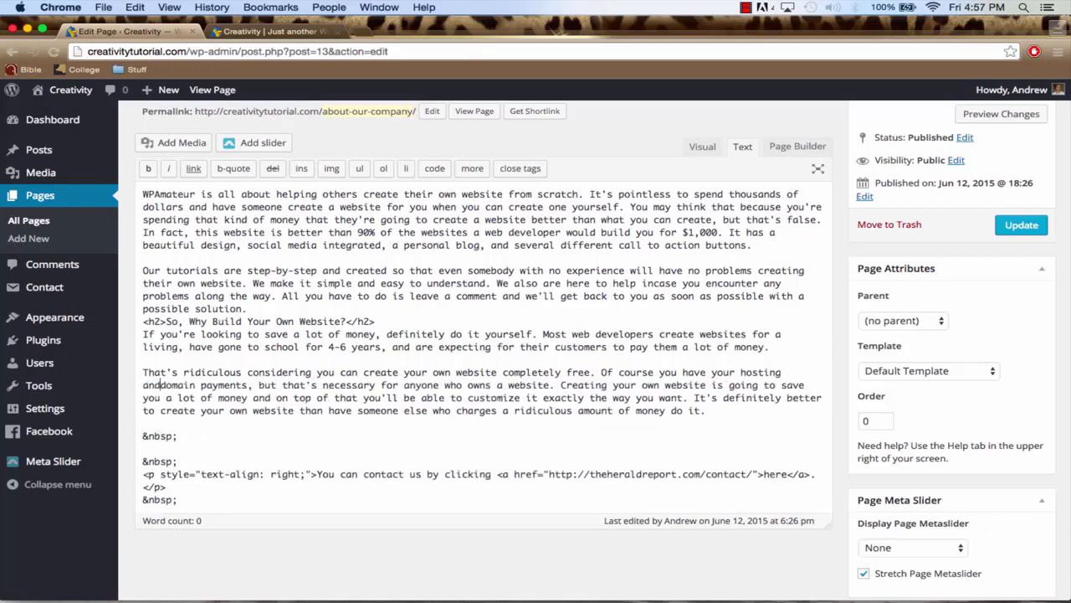
scroll(492, 393, "down", 2)
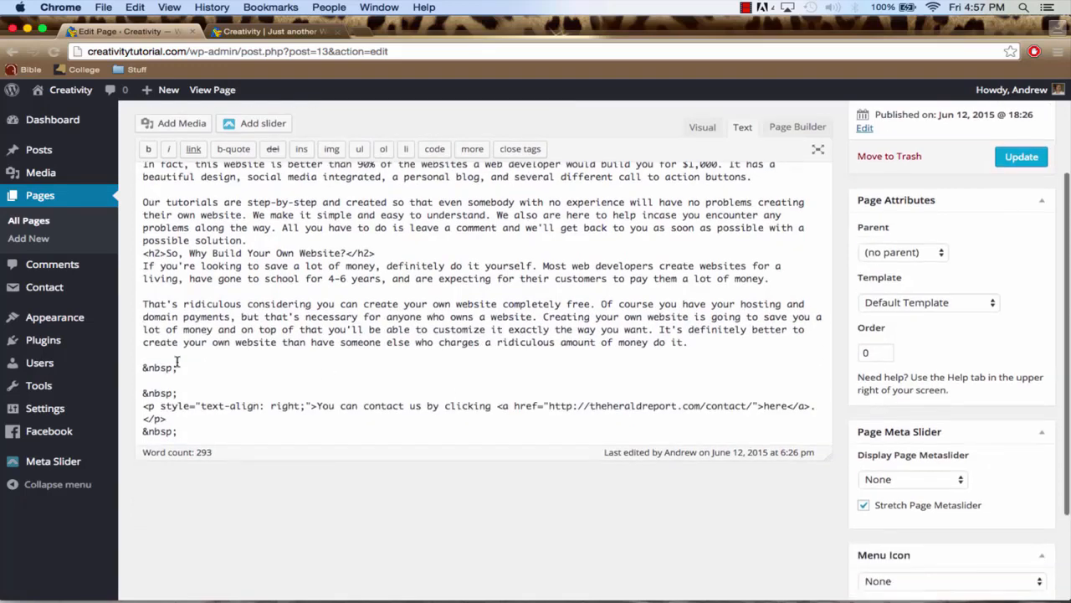
left_click_drag(141, 366, 213, 382)
left_click_drag(258, 422, 261, 435)
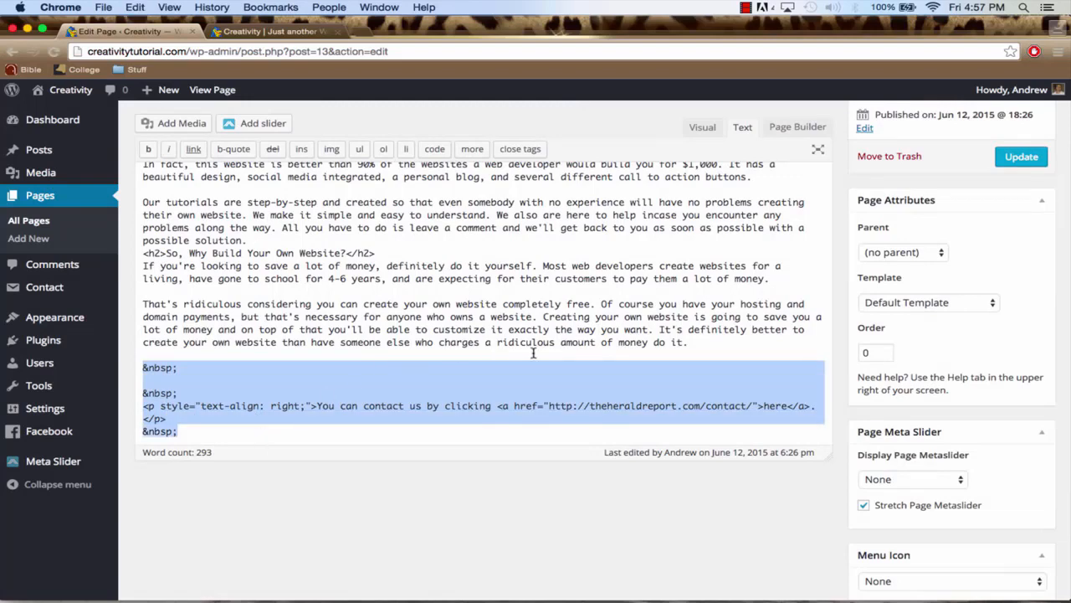
key("BackSpace")
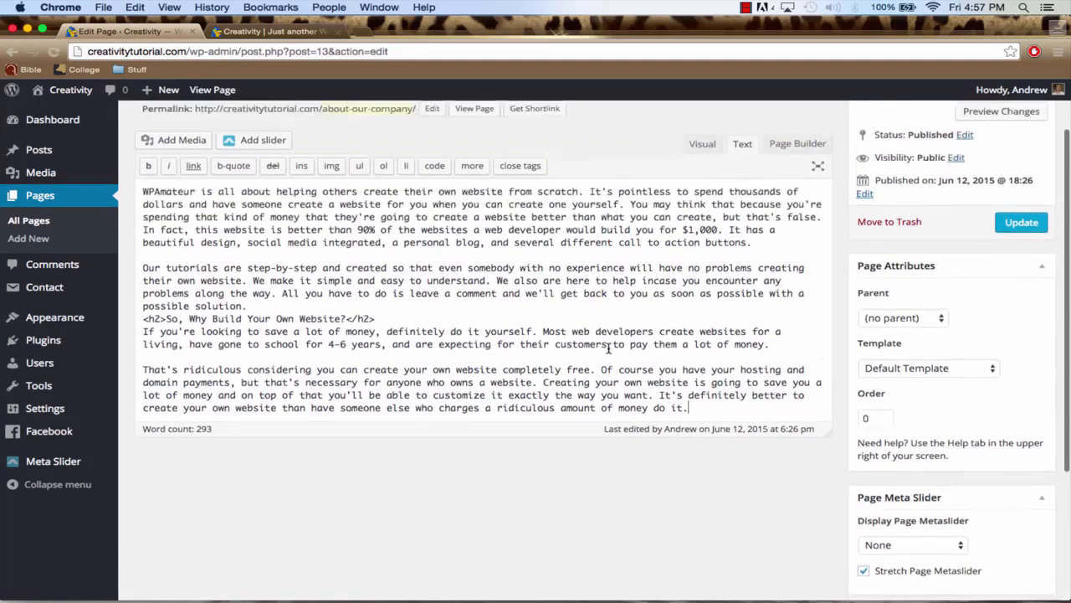
Switch the page to the visual editor and review the formatted text and the "So, Why Build Your Own Website?" heading
left_click(702, 143)
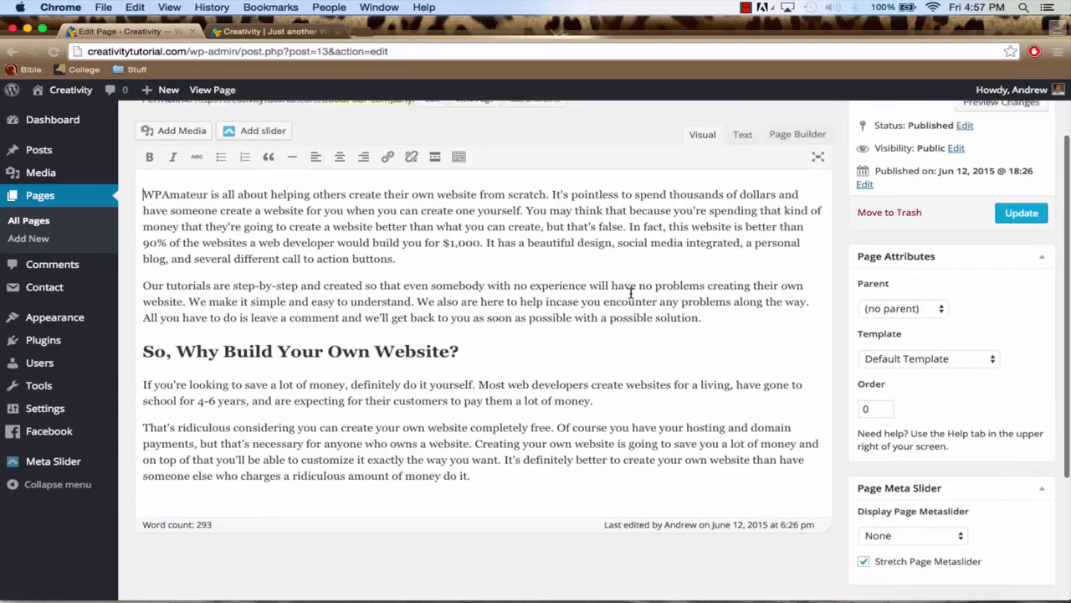
scroll(631, 294, "down", 1)
scroll(630, 294, "up", 2)
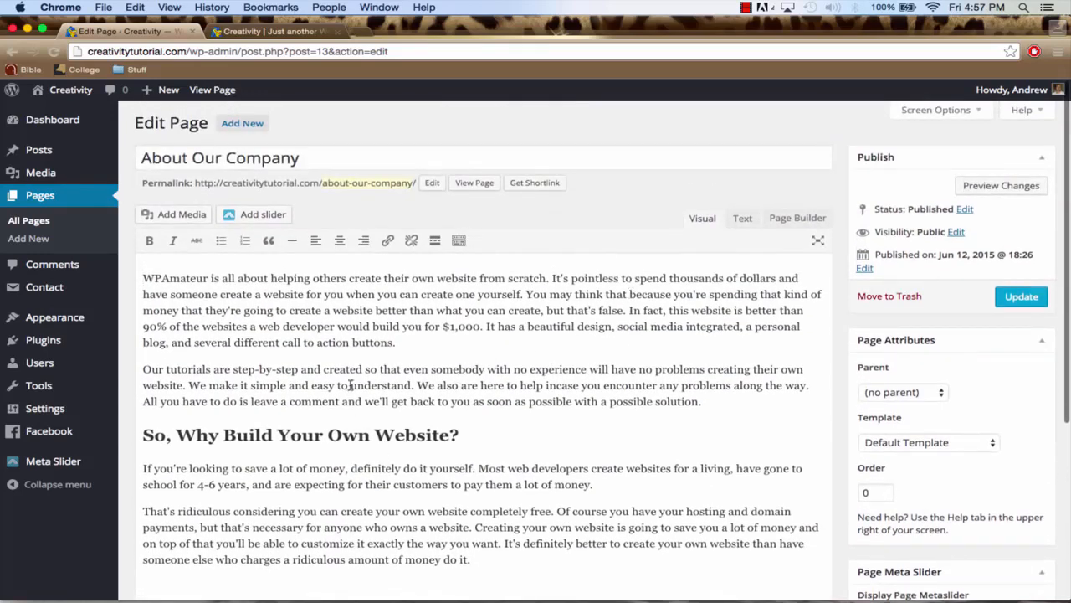
left_click_drag(141, 434, 458, 427)
left_click(268, 326)
left_click_drag(459, 434, 426, 435)
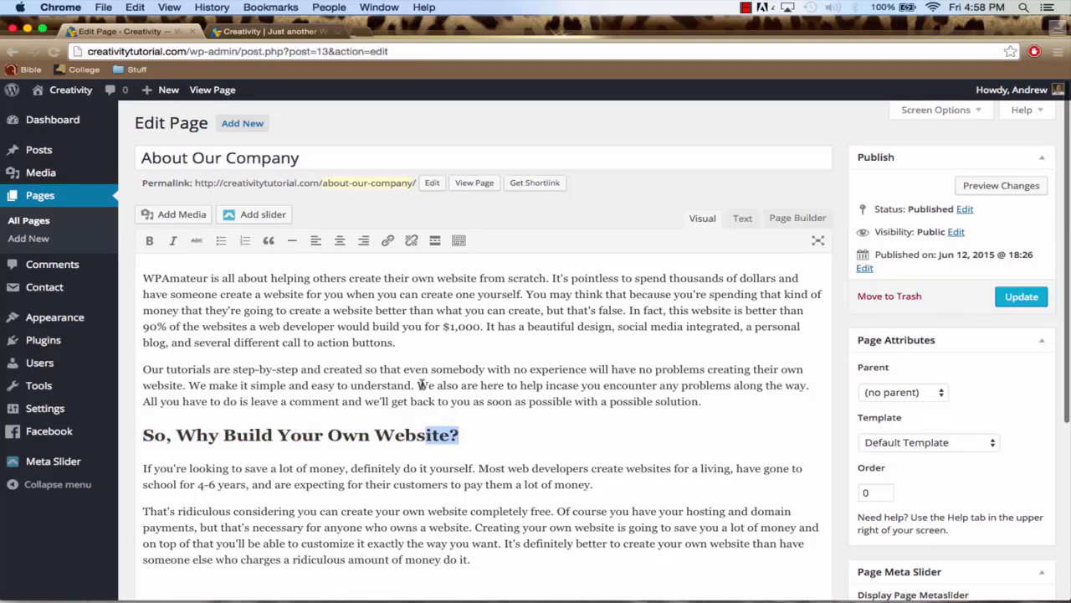
left_click(377, 415)
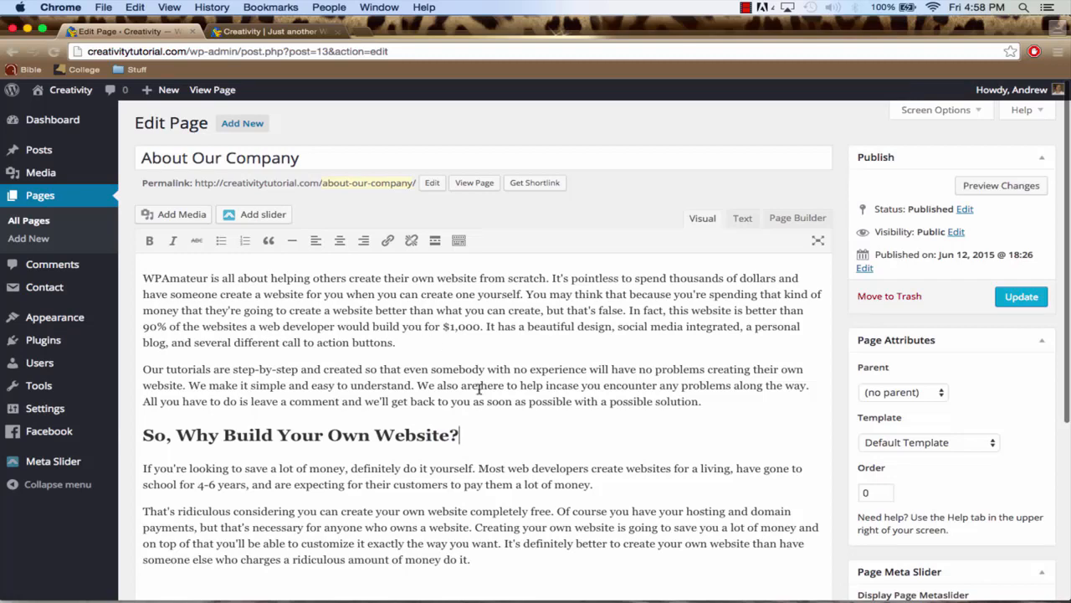
Add the line "This is the conclusion:" below the last paragraph of the page
scroll(474, 386, "down", 1)
left_click(483, 505)
key("Return")
key("Return")
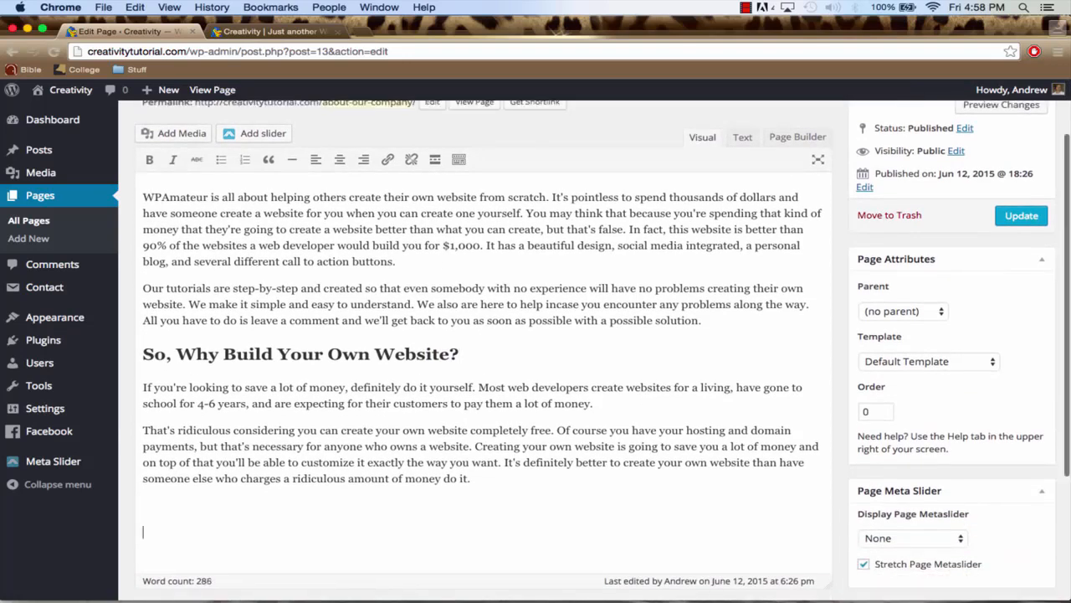
key("BackSpace")
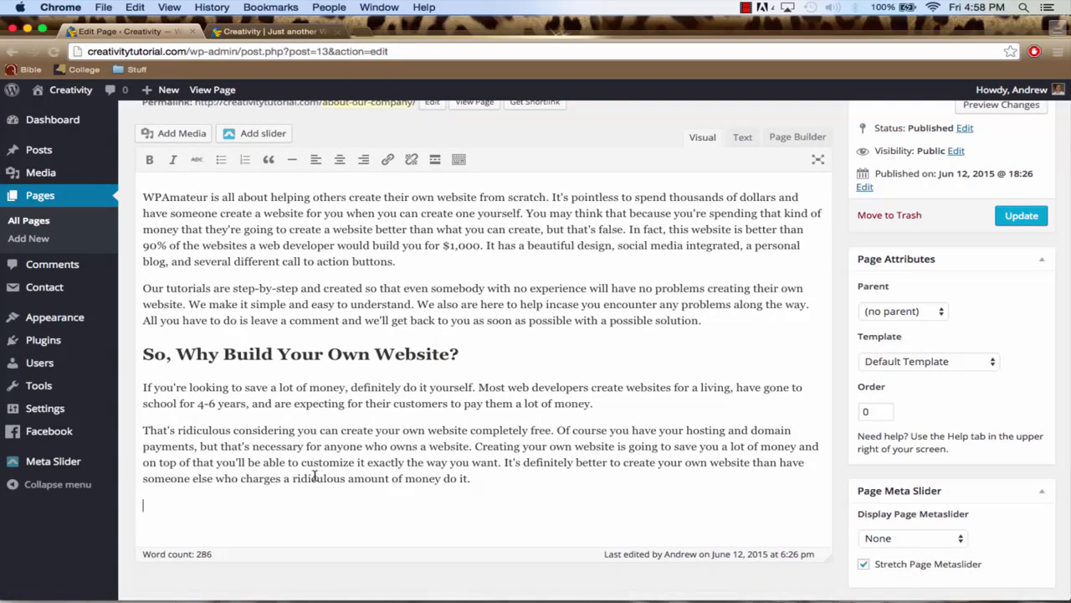
type("This is the conclusi")
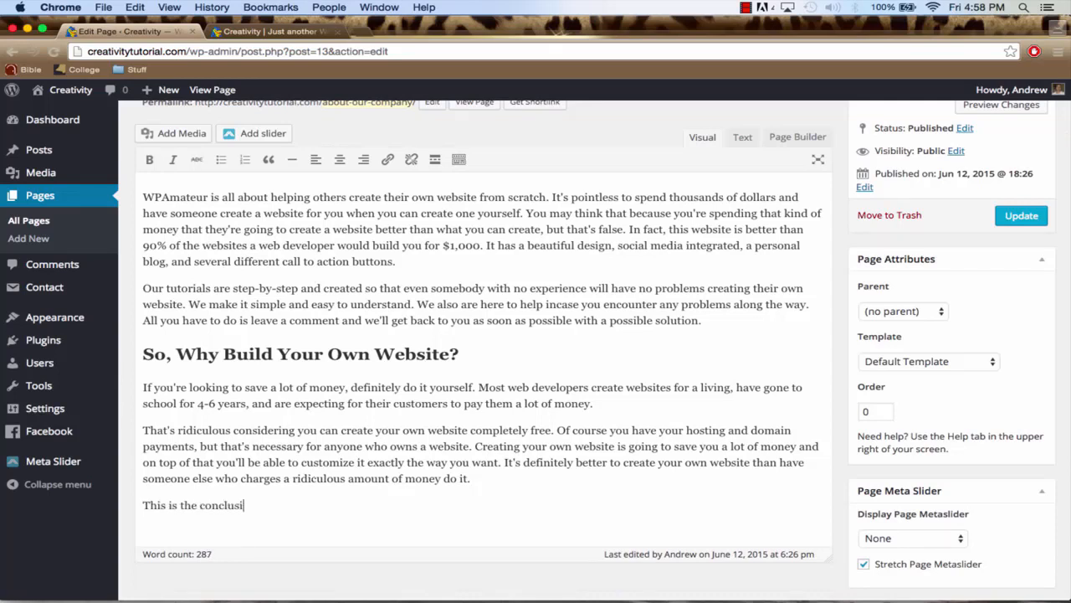
type("on:")
Show the editor's extra formatting options and format the "This is the conclusion:" line as Heading 2
left_click_drag(261, 506, 144, 505)
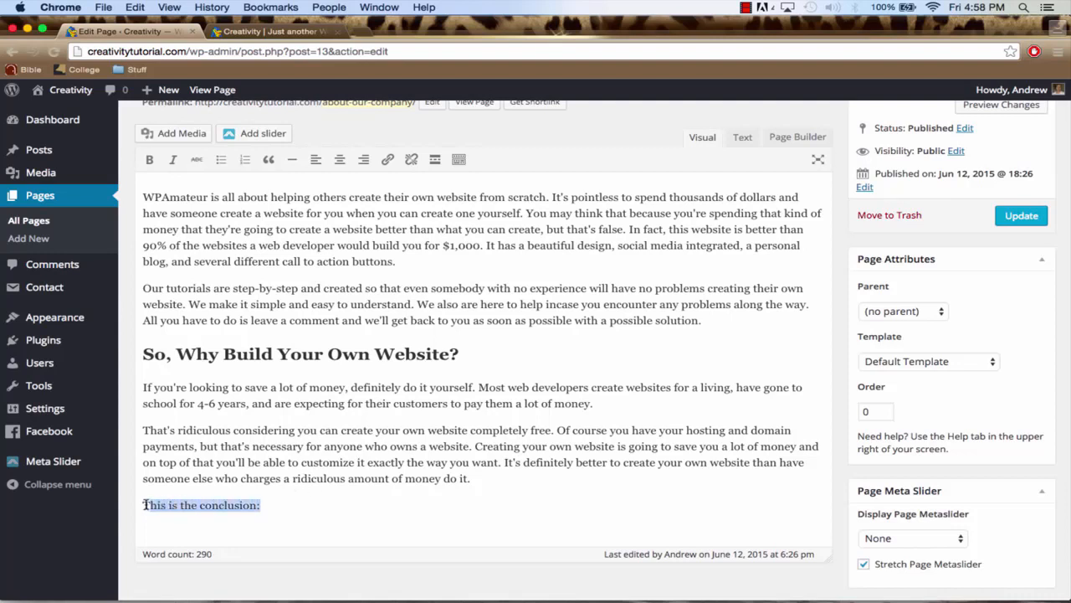
scroll(283, 207, "up", 1)
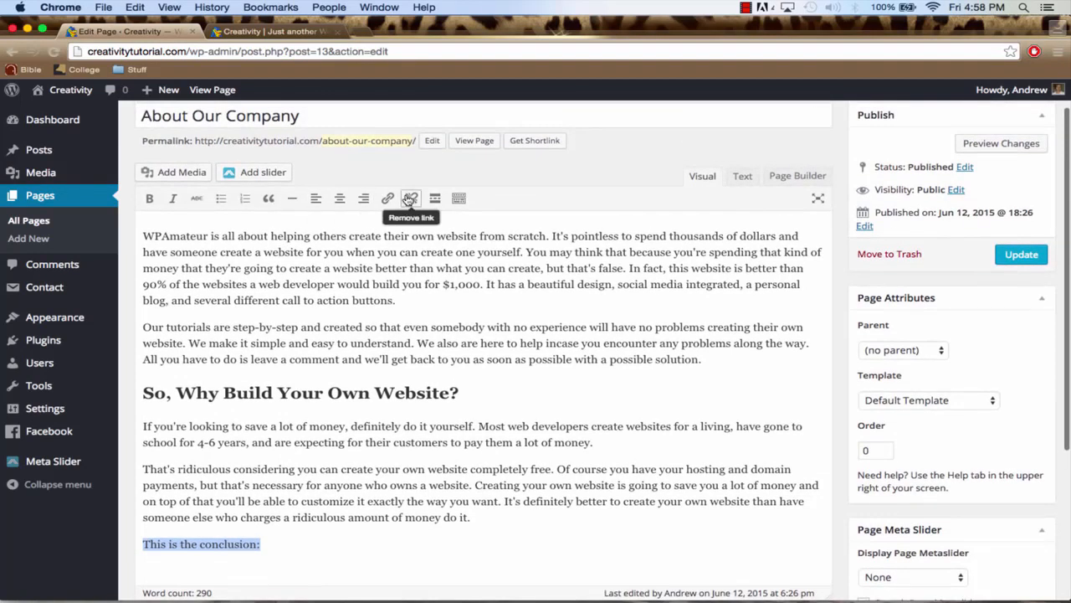
left_click(459, 199)
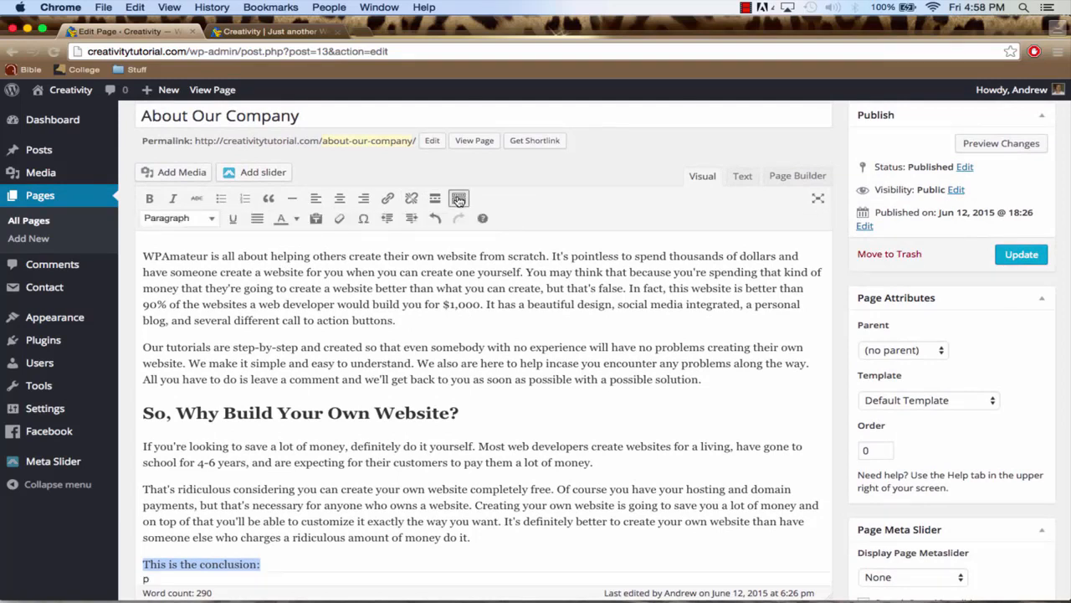
left_click(210, 220)
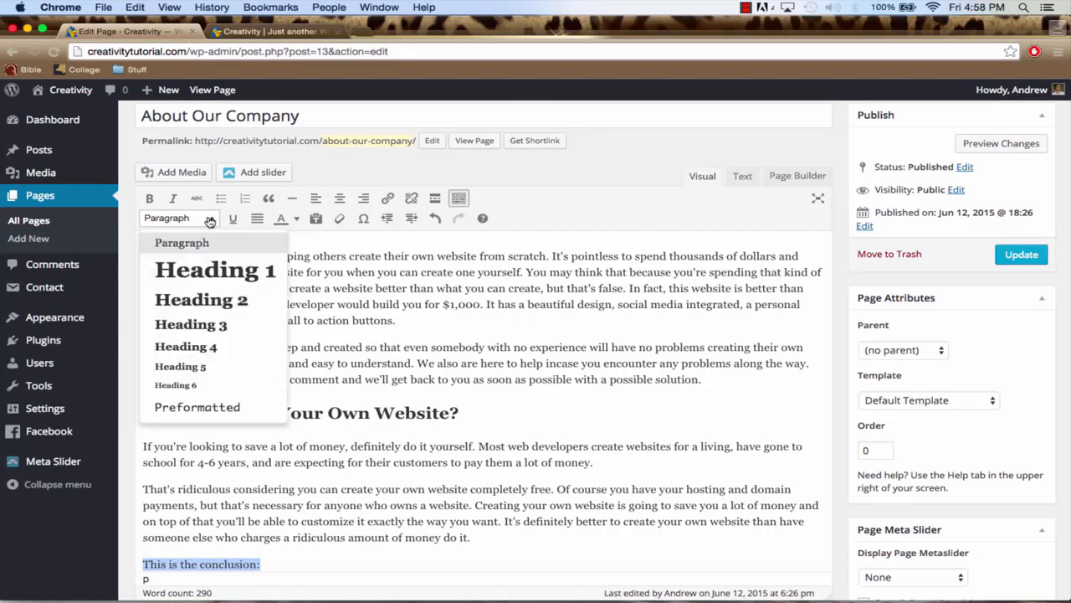
left_click(189, 299)
scroll(262, 335, "down", 2)
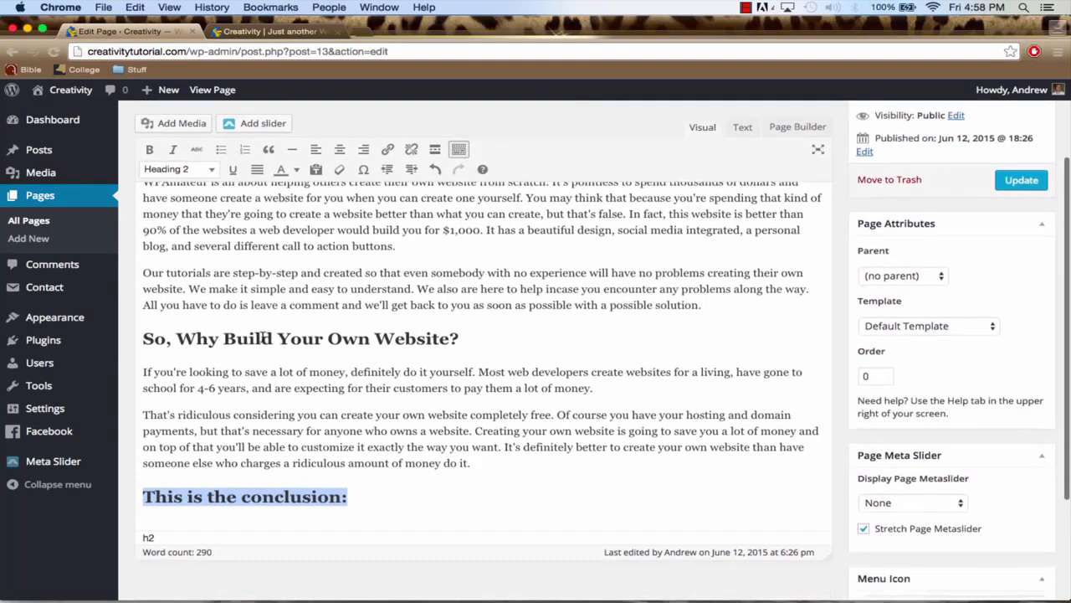
left_click(331, 497)
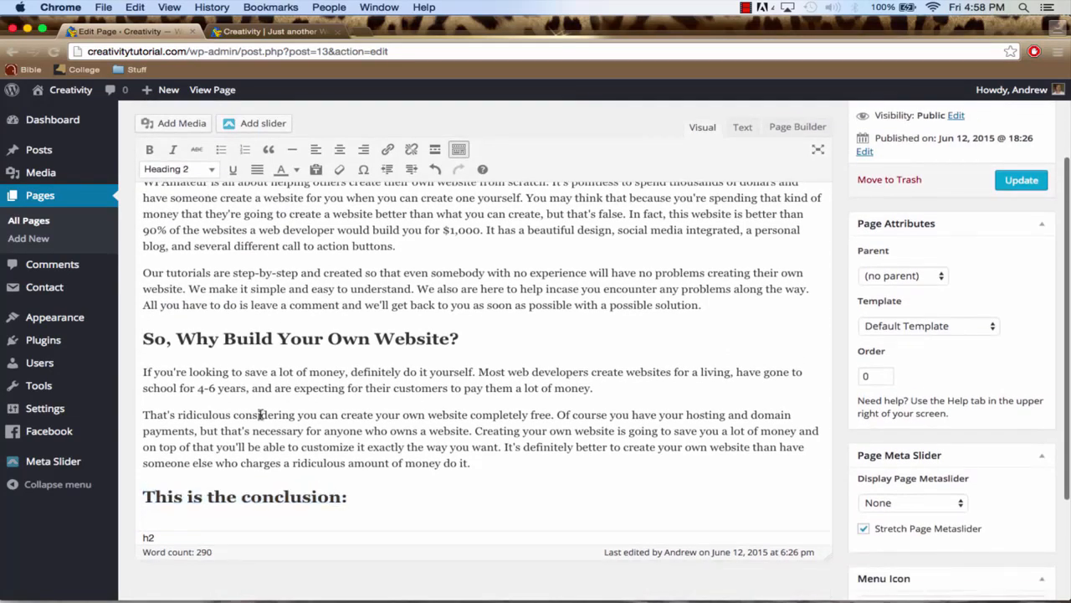
Delete the "This is the conclusion:" heading and its empty line from the end of the page
left_click_drag(348, 496, 142, 497)
key("BackSpace")
key("BackSpace")
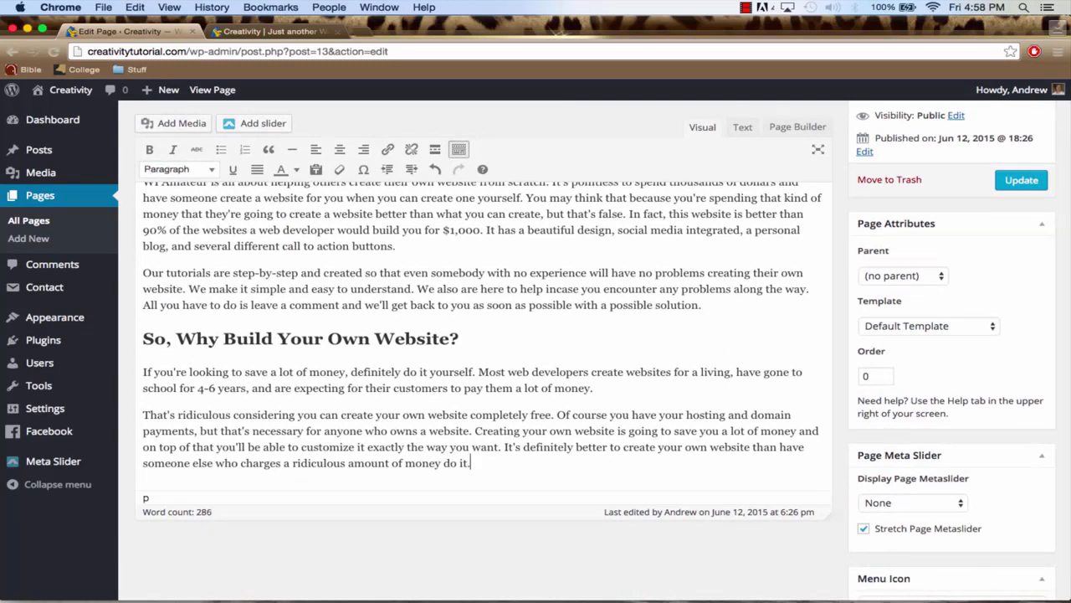
Upload About-Us-Image.jpg from the Website-We're-Creating folder to the media library for this page
scroll(351, 448, "up", 2)
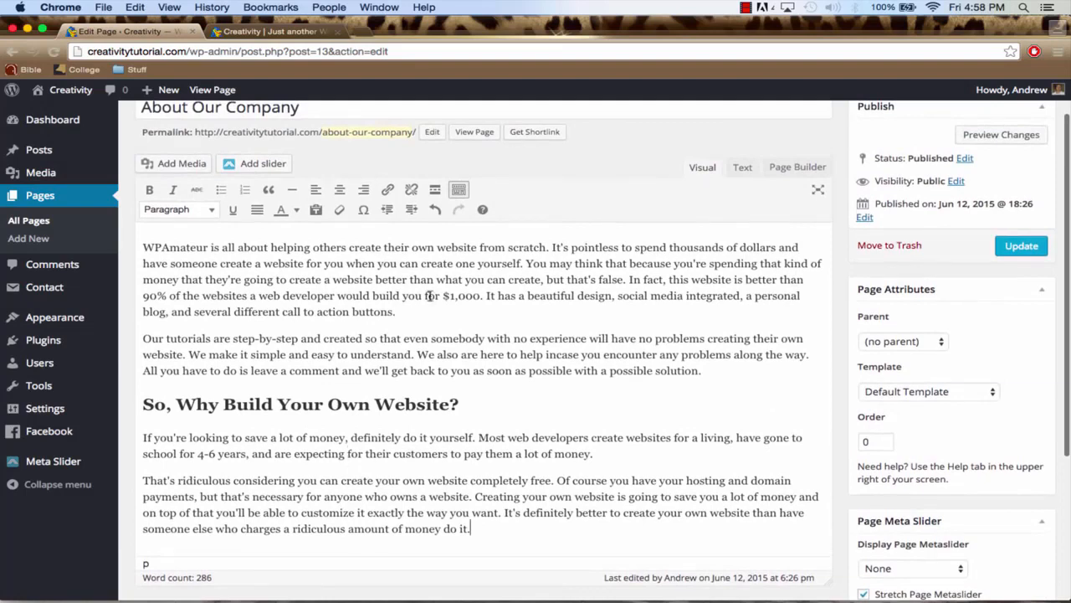
scroll(419, 478, "down", 2)
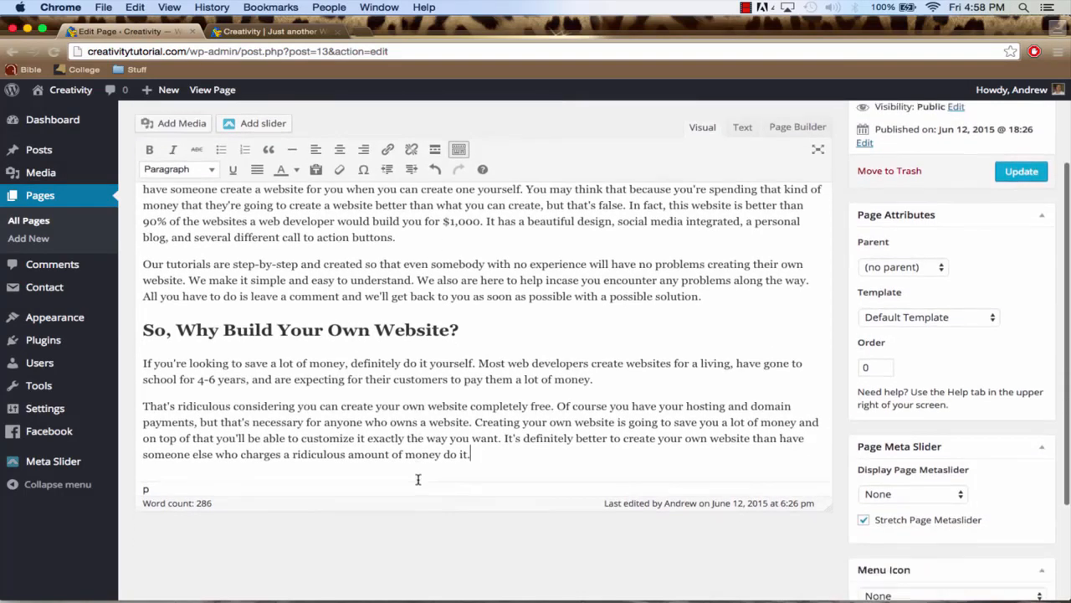
scroll(494, 457, "up", 2)
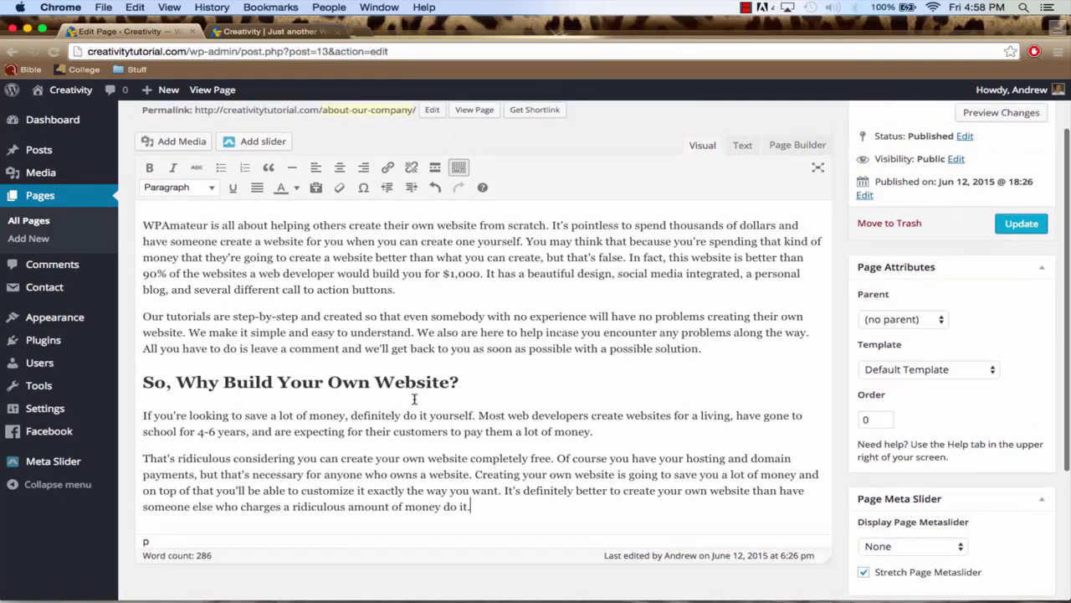
left_click(165, 144)
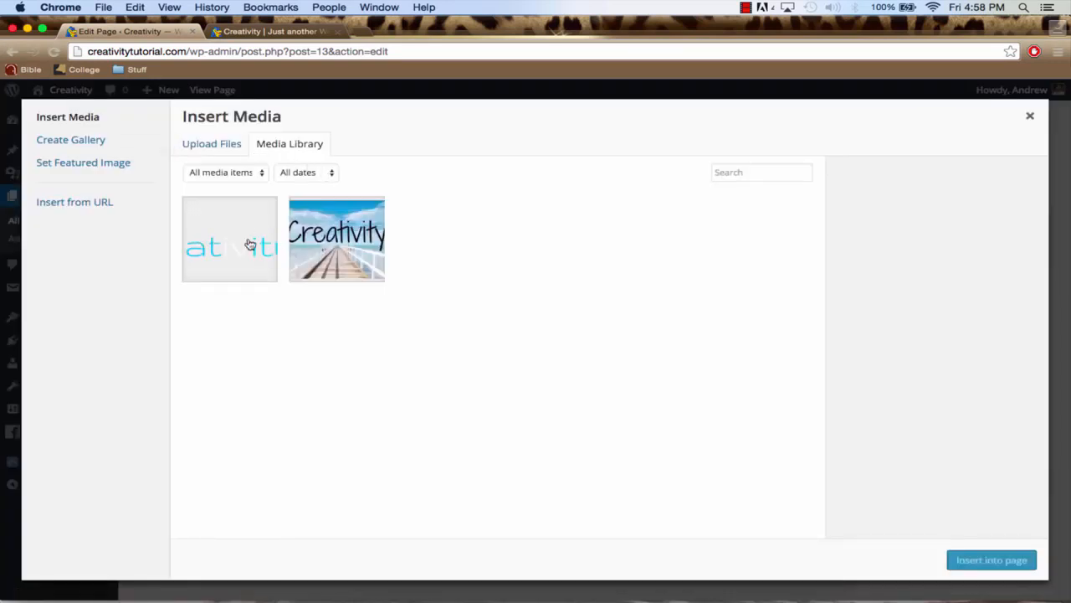
left_click(222, 146)
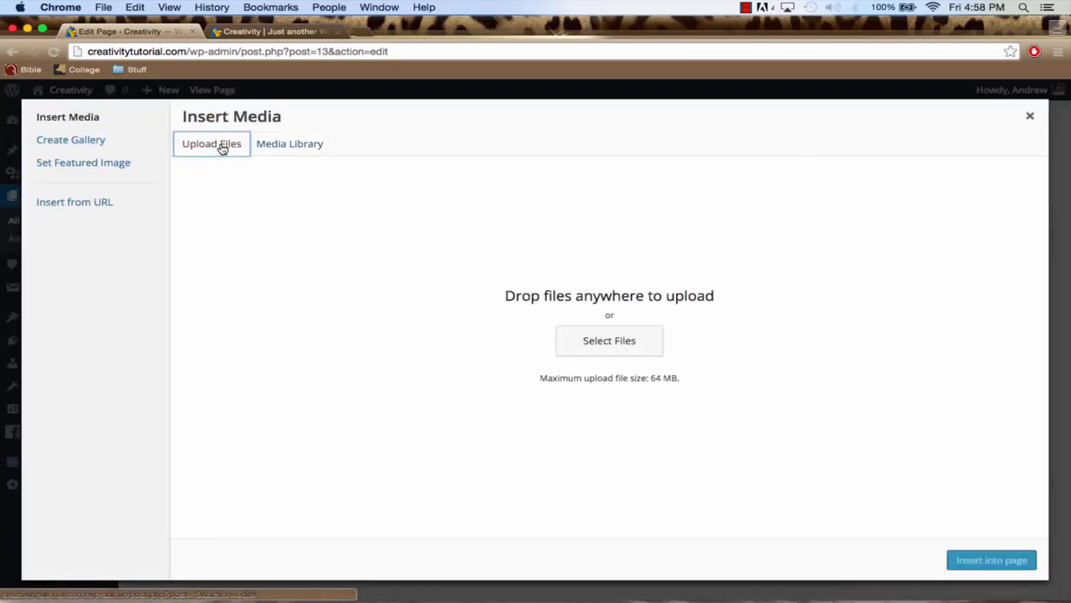
left_click(583, 341)
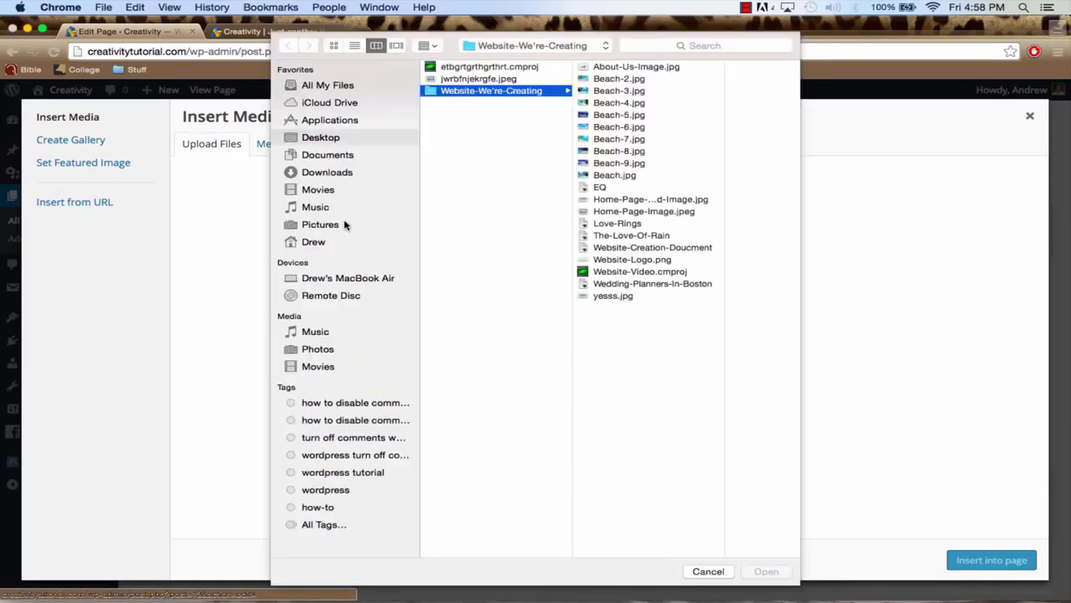
left_click(633, 237)
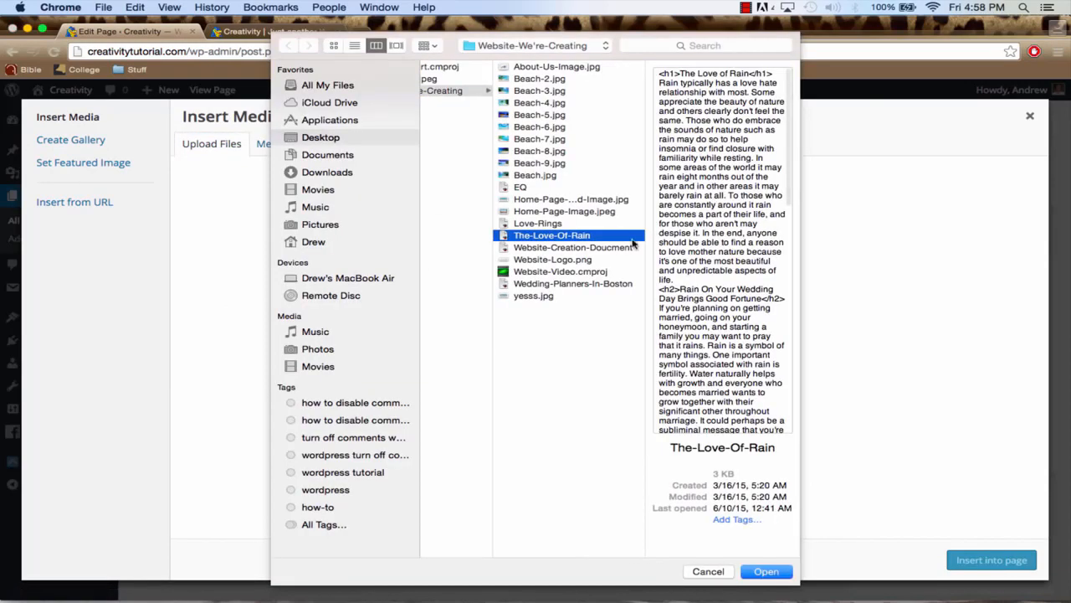
left_click(558, 296)
left_click(557, 284)
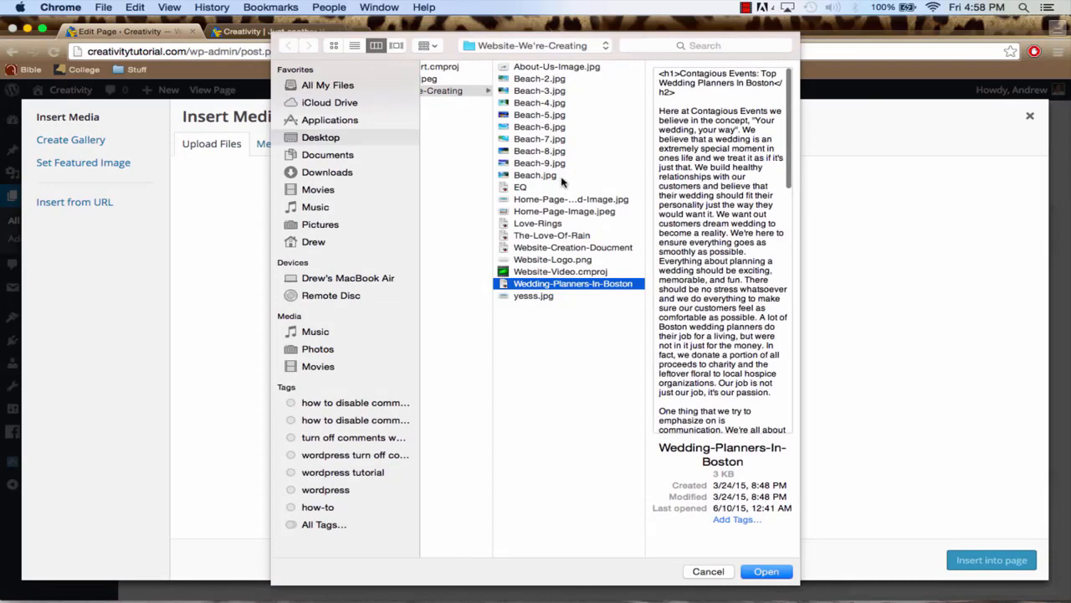
left_click(540, 67)
left_click(768, 573)
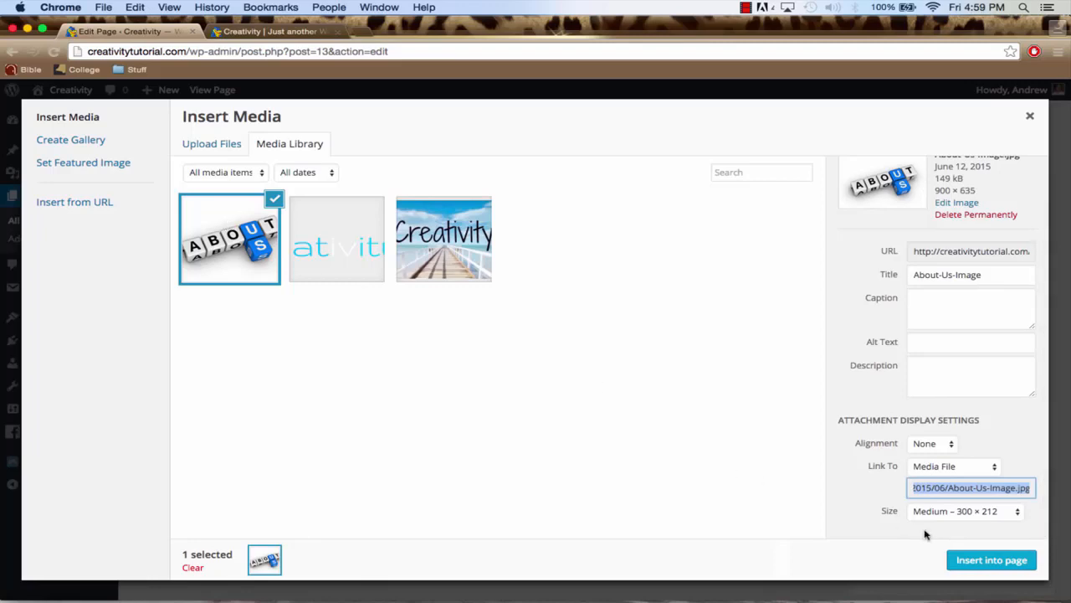
Insert the About Us image at Medium size into the page and move it to the start of the "That's ridiculous" paragraph
left_click(989, 560)
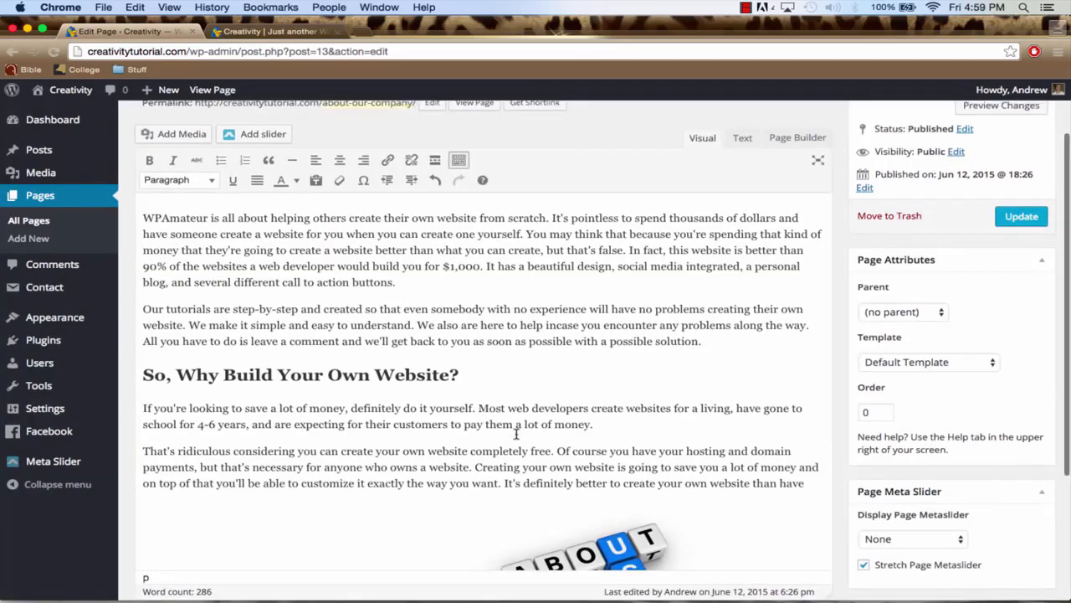
scroll(516, 433, "down", 2)
scroll(516, 433, "down", 2)
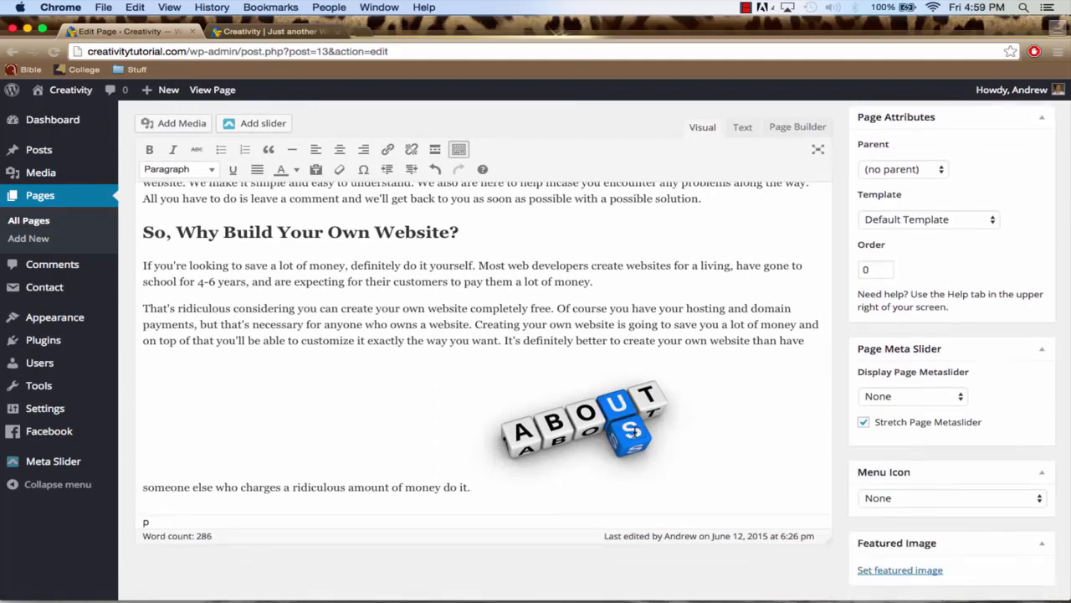
left_click_drag(634, 431, 173, 305)
scroll(342, 368, "down", 1)
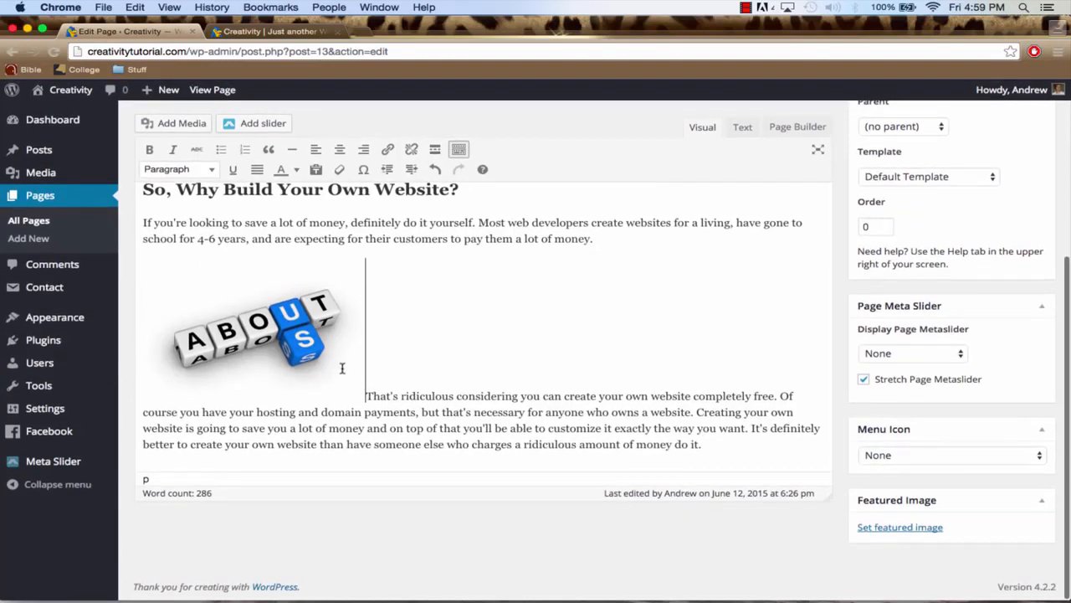
Move the About Us image into the "That's ridiculous" paragraph after "Creating your own", try centre and right alignment, and align it left
left_click_drag(333, 359, 339, 412)
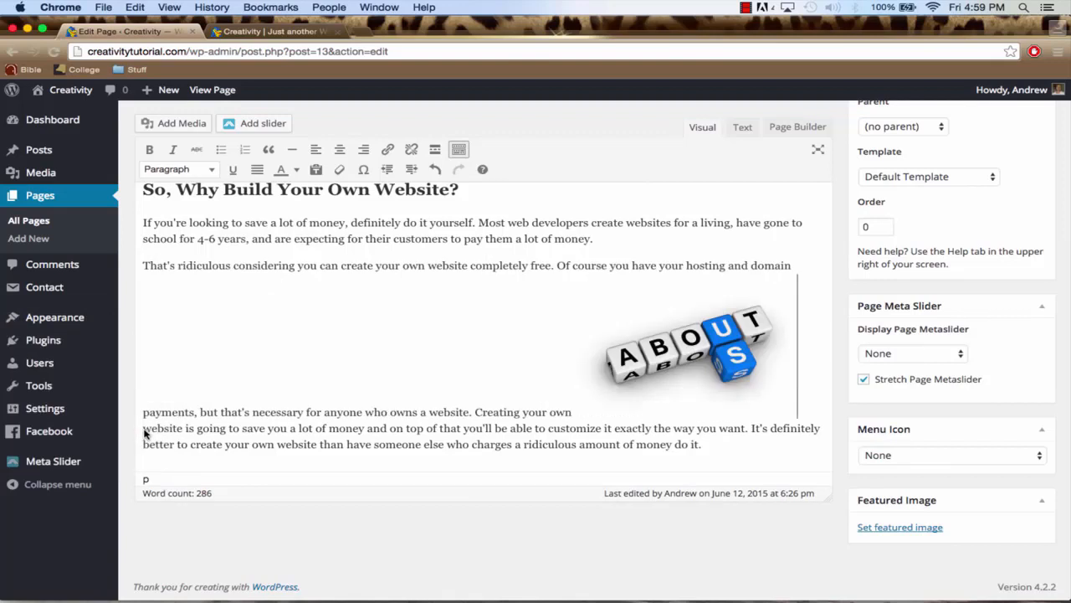
left_click(640, 358)
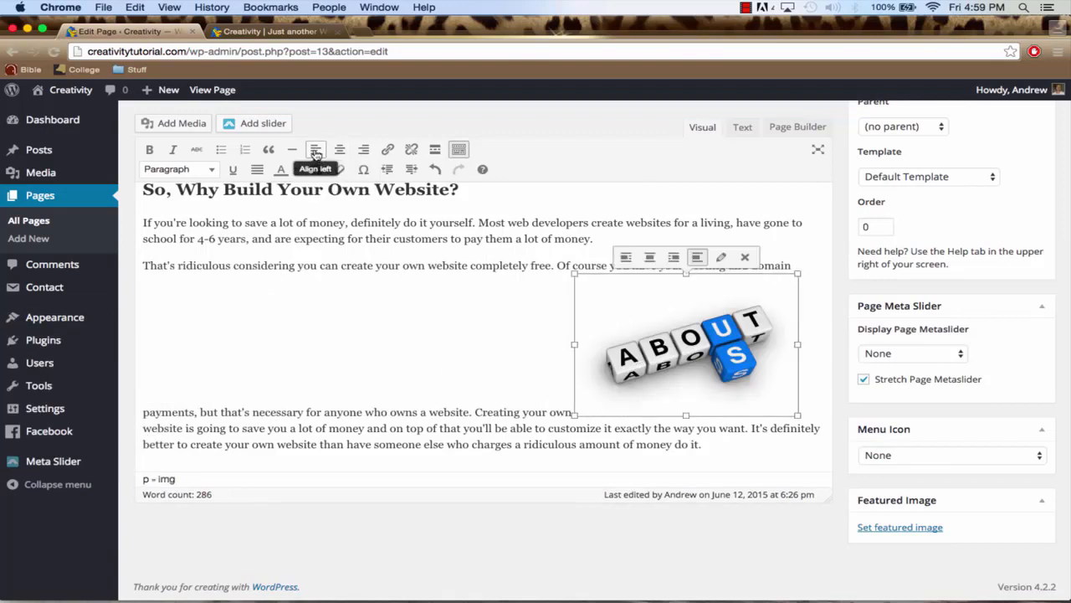
left_click(317, 152)
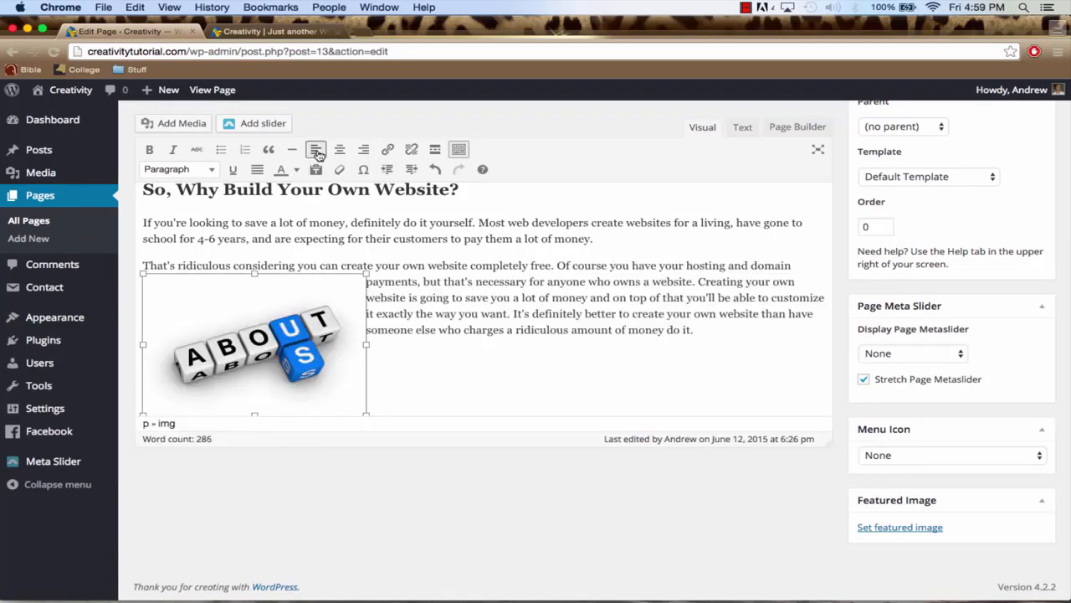
left_click(339, 152)
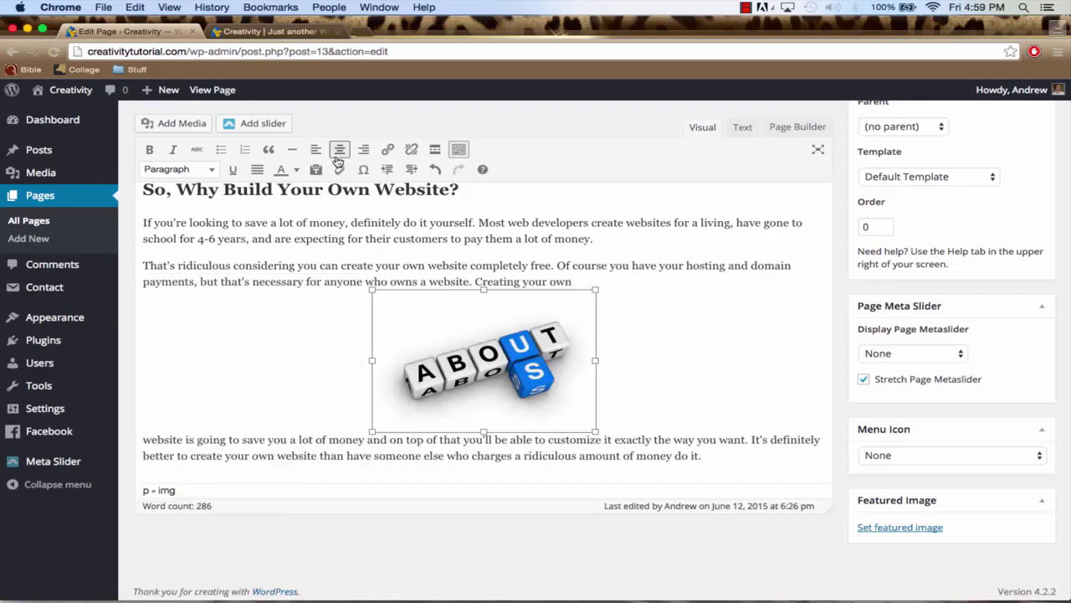
left_click(362, 152)
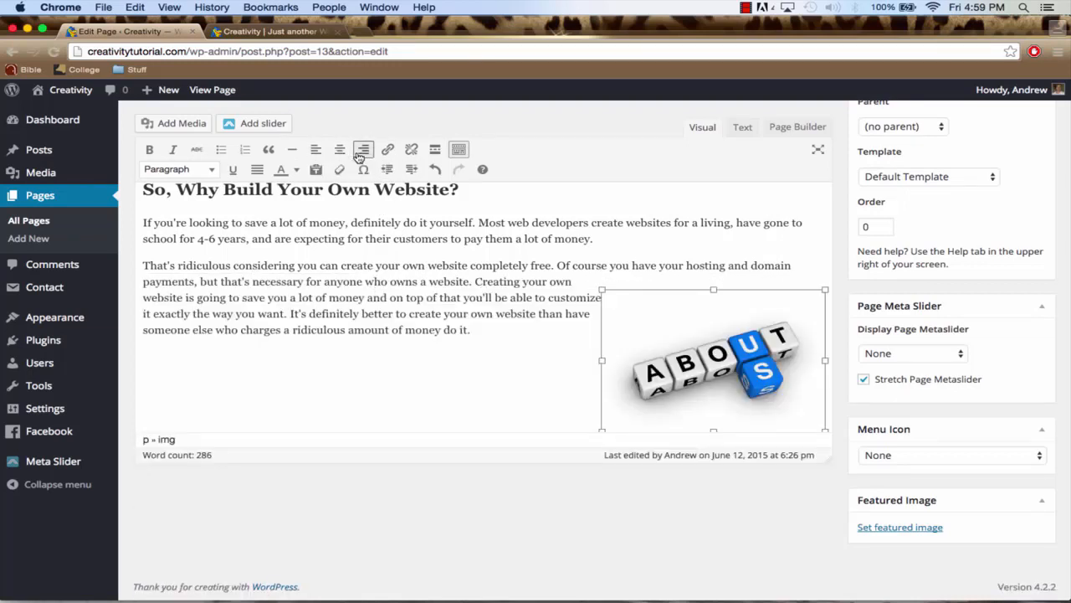
left_click(315, 151)
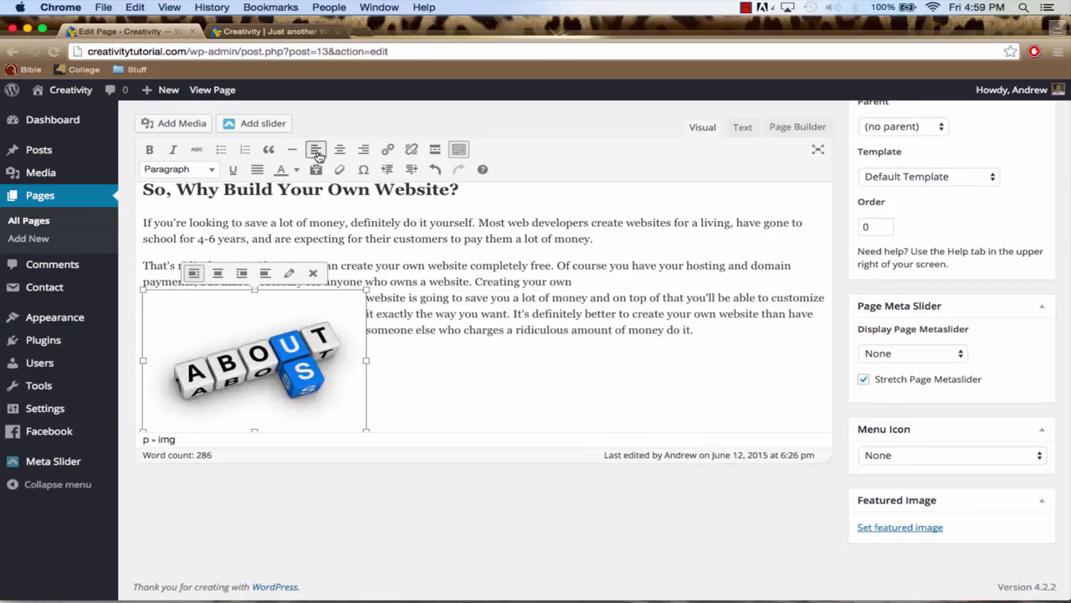
Add the line "You can contact us by clicking here." below the last paragraph, beside the image
left_click(437, 315)
scroll(444, 309, "up", 5)
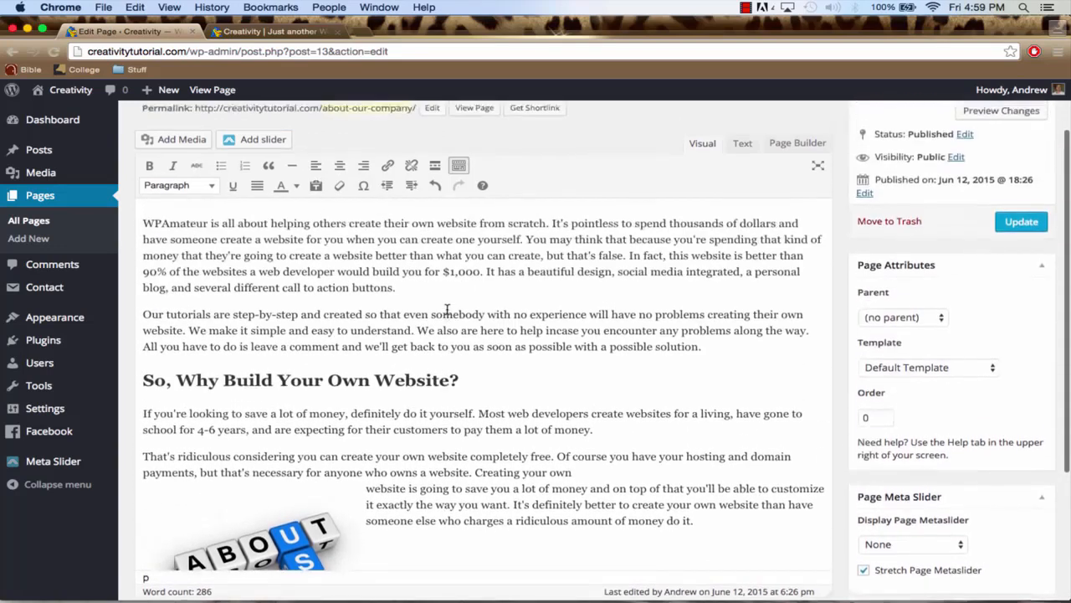
scroll(456, 311, "down", 3)
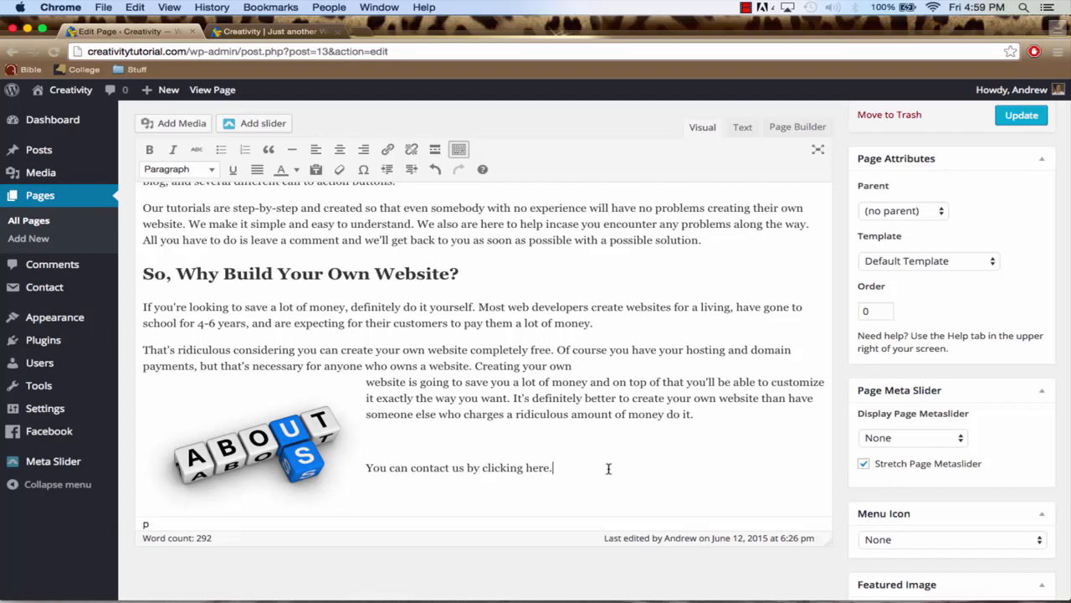
left_click_drag(549, 467, 523, 467)
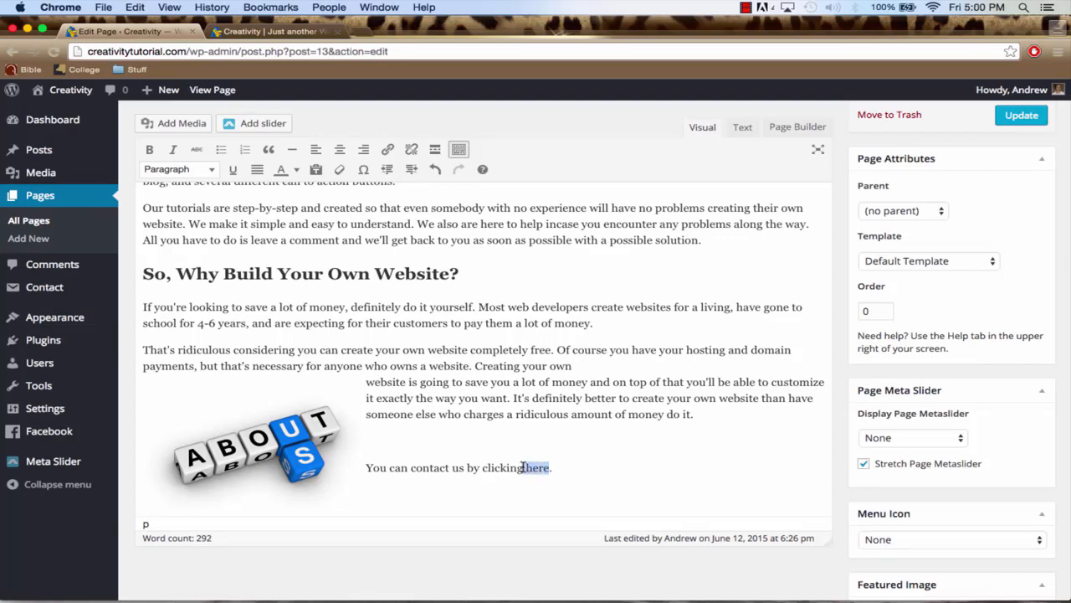
left_click(388, 151)
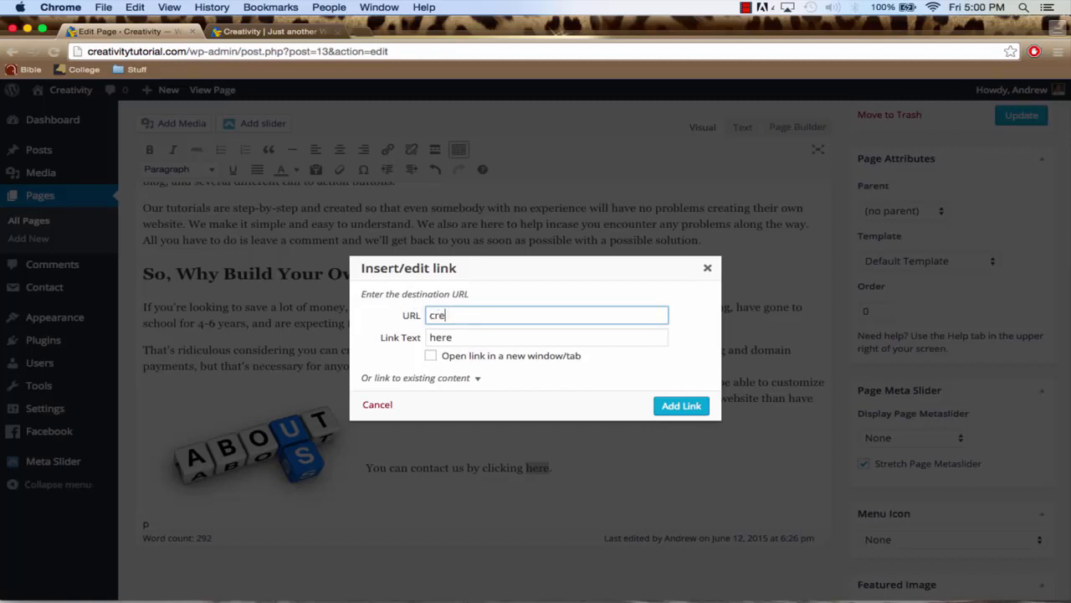
type("creat")
key("super+a")
type("w")
type("al.com/")
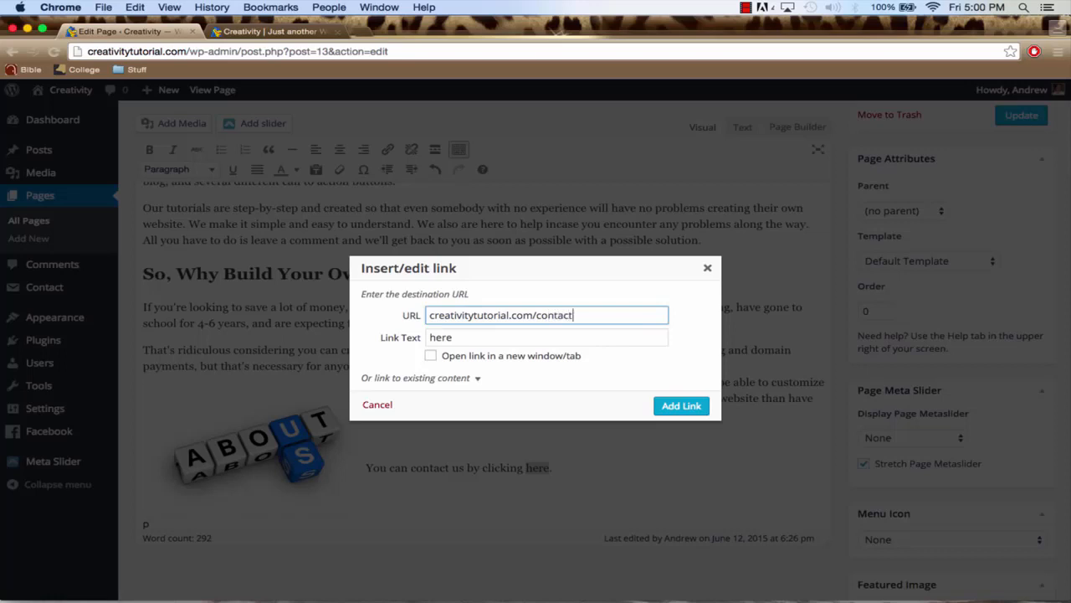
left_click(432, 357)
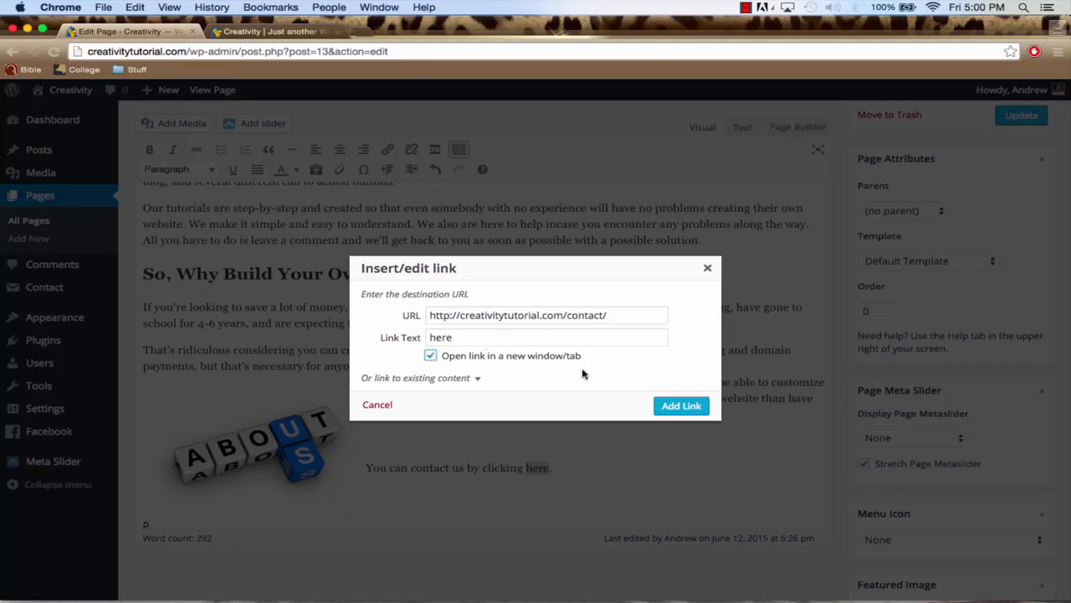
left_click(675, 405)
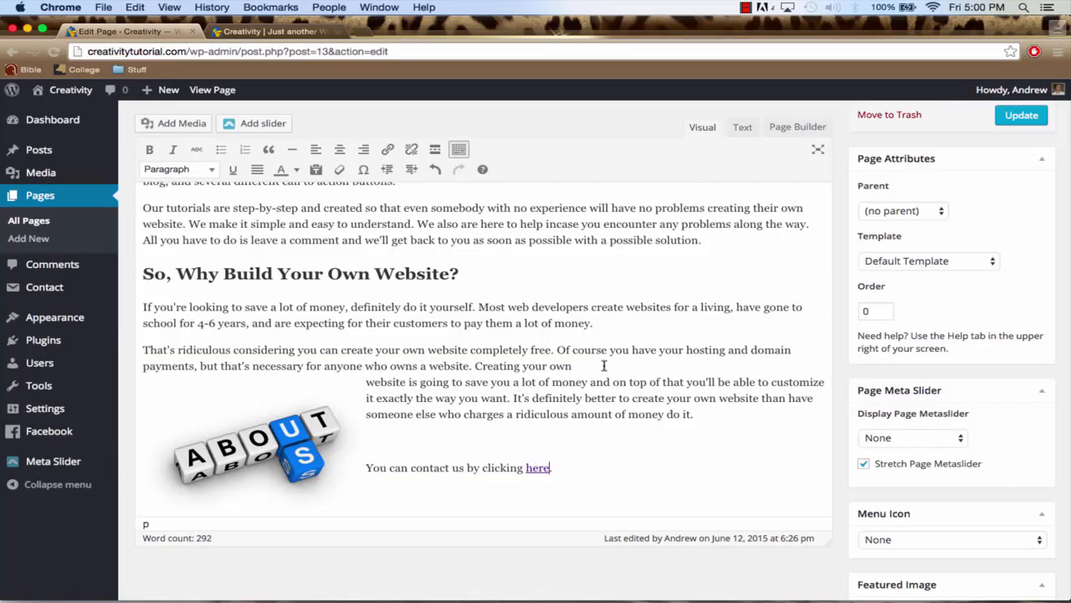
Preview the About Our Company page changes and check the placement of the image and the contact line
scroll(912, 210, "up", 5)
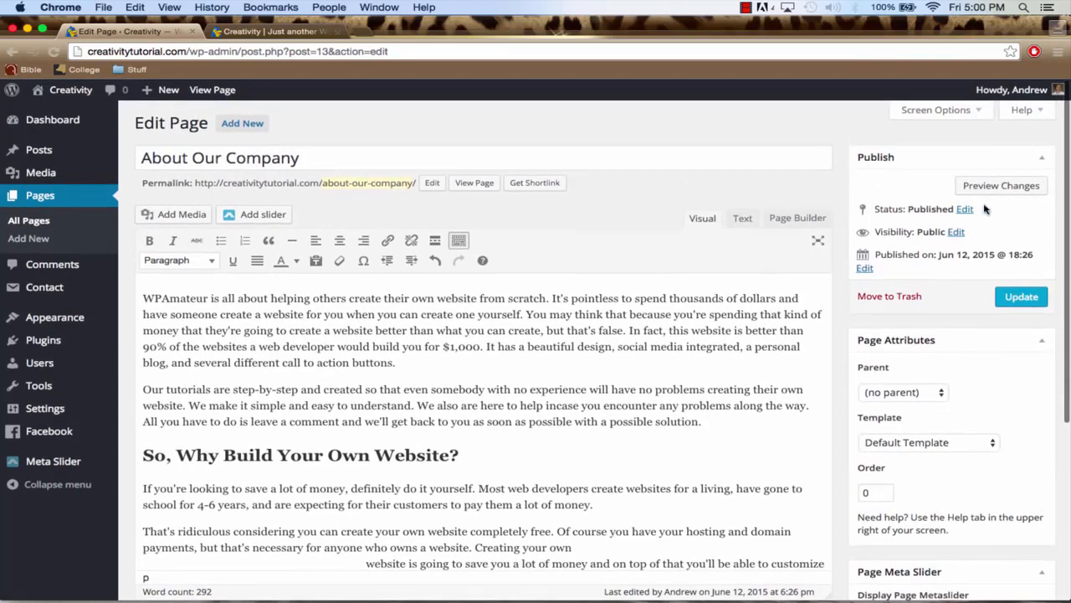
left_click(1007, 188)
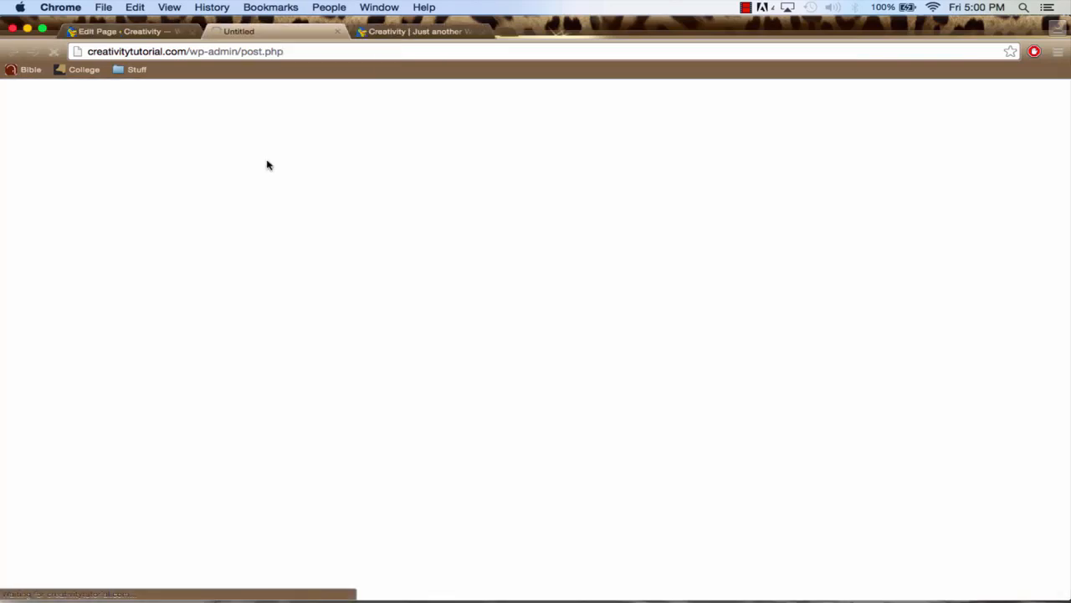
scroll(399, 255, "down", 1)
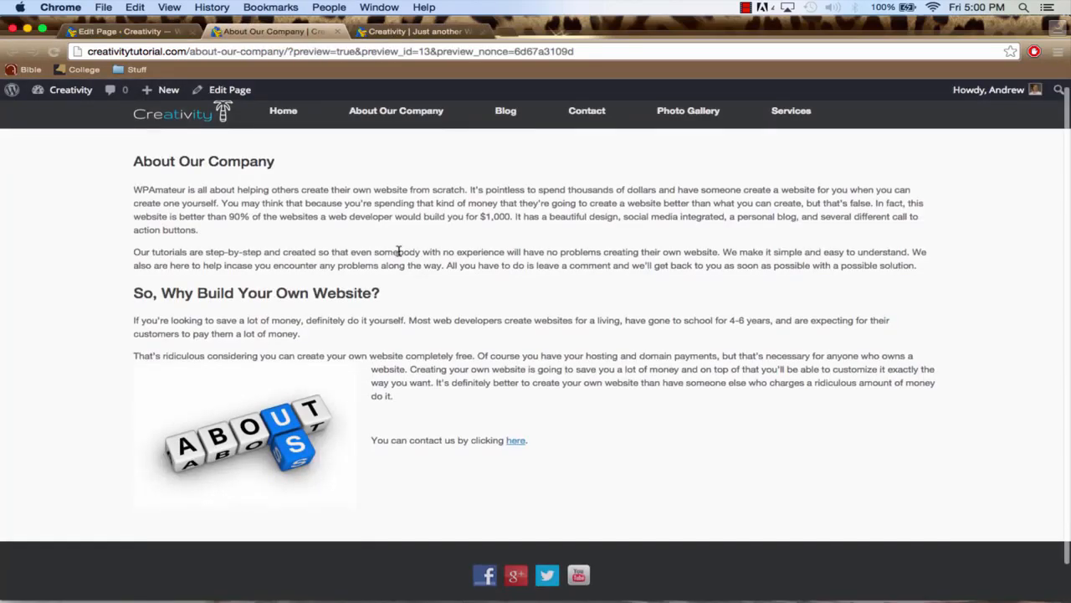
scroll(399, 254, "up", 1)
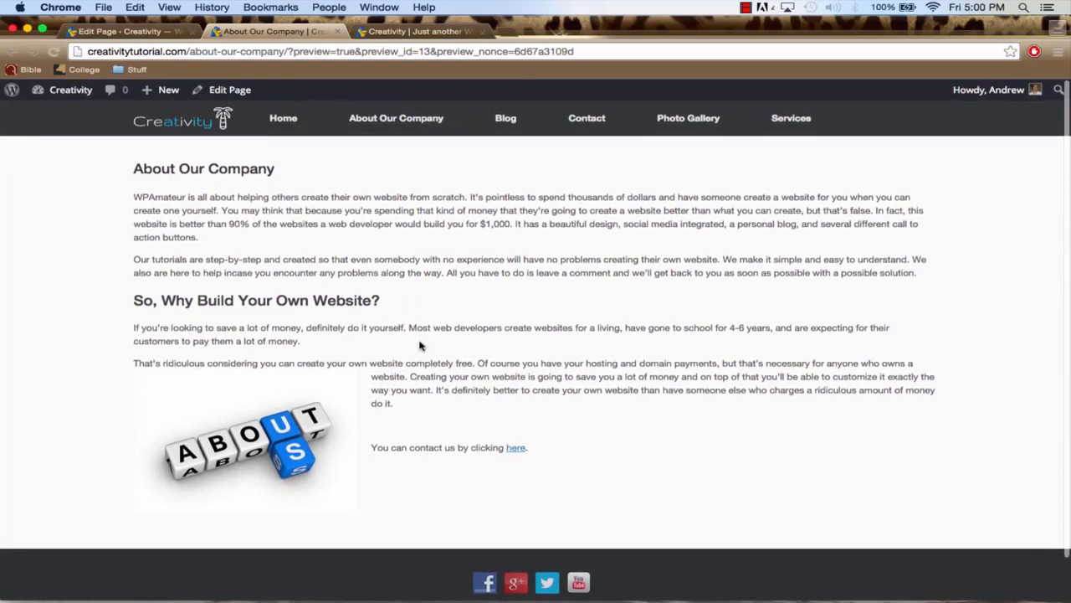
left_click_drag(546, 449, 373, 447)
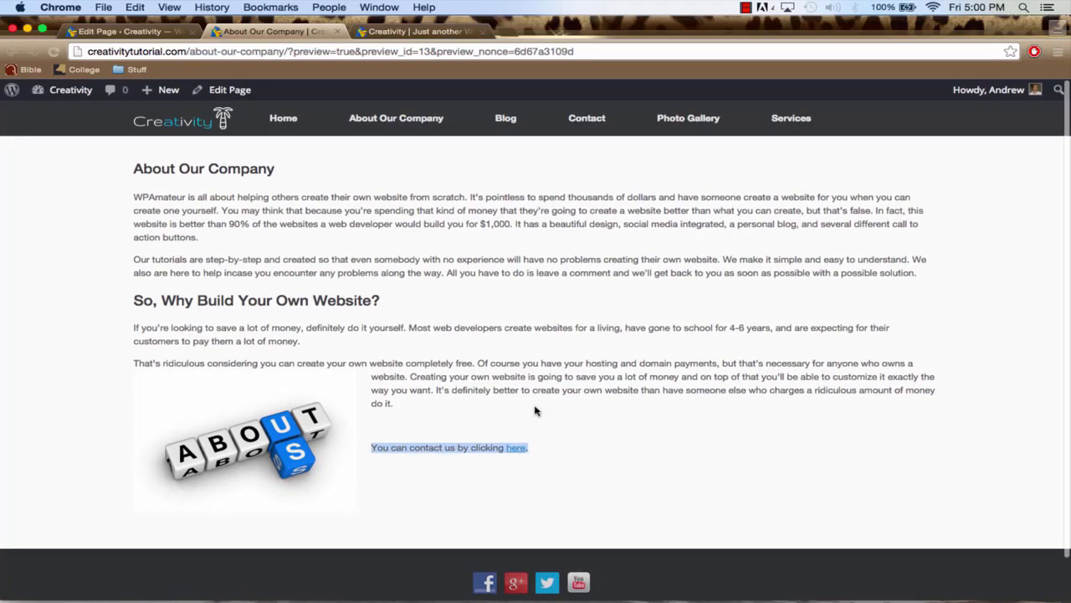
Return to editing the page and align the "You can contact us by clicking here." line to the right
left_click(143, 31)
scroll(462, 304, "down", 3)
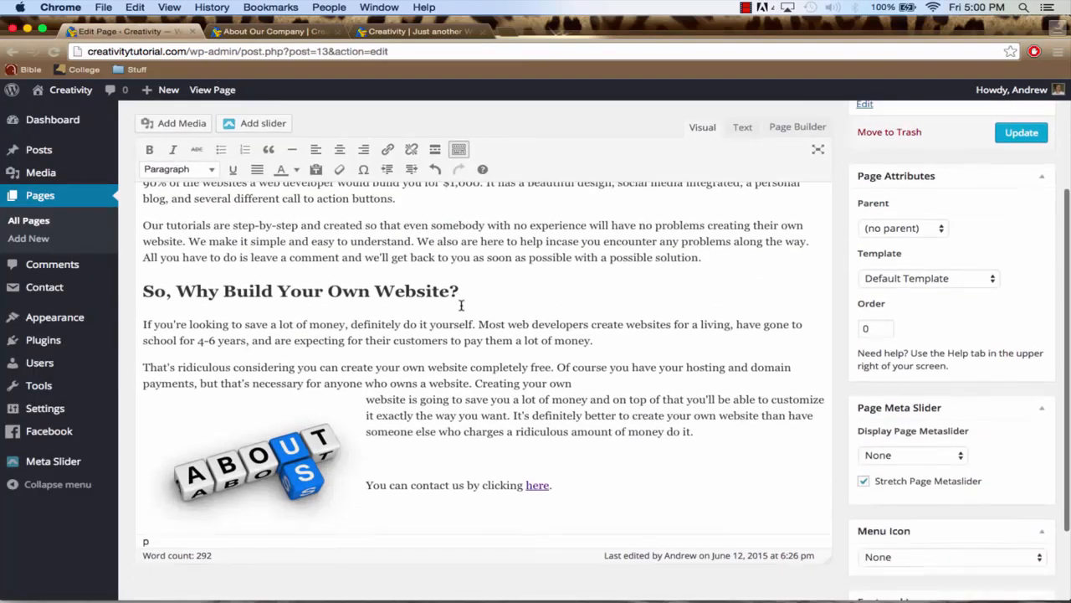
left_click_drag(560, 486, 368, 484)
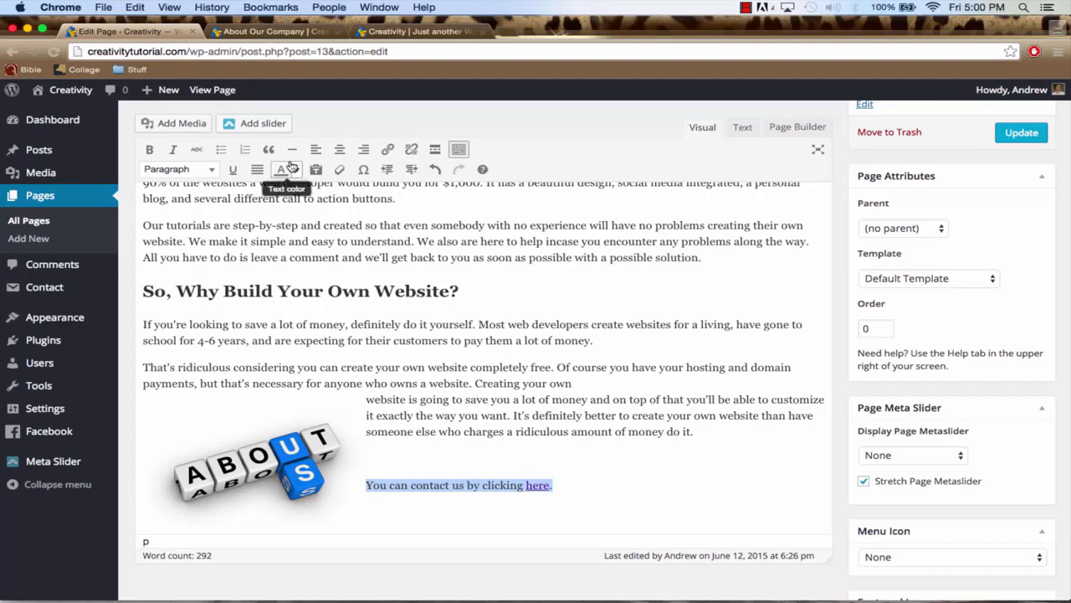
left_click(363, 151)
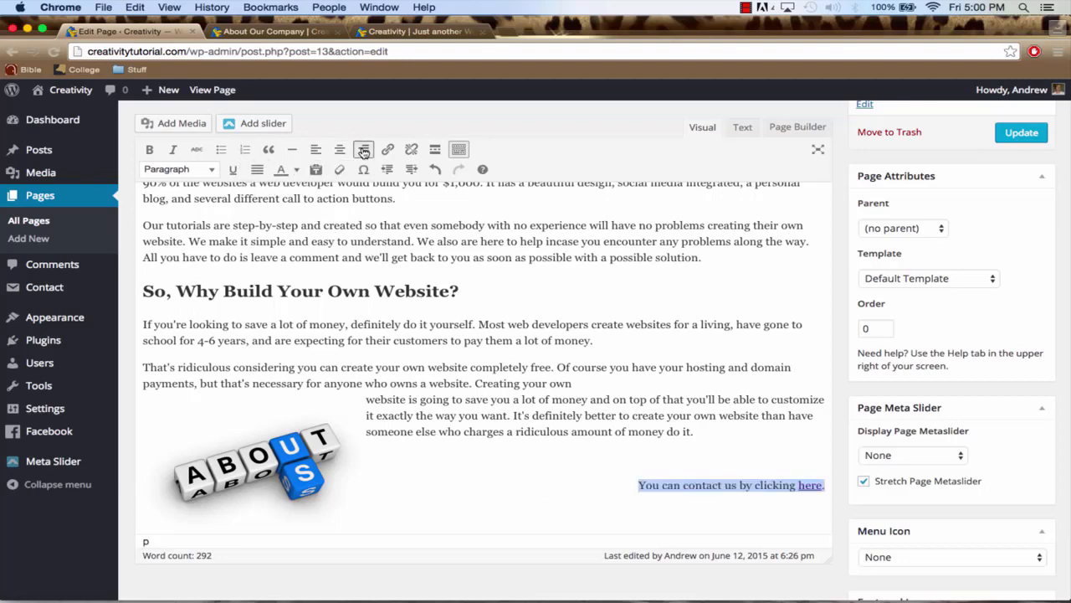
Preview the page again to check the contact line's alignment, and close the preview
scroll(981, 181, "up", 5)
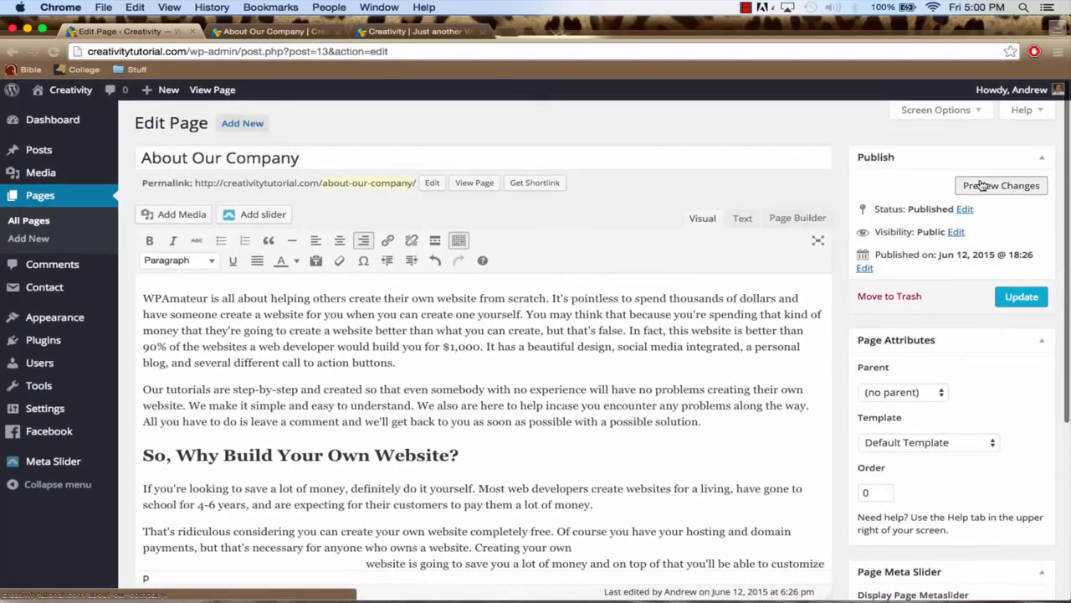
left_click(246, 31)
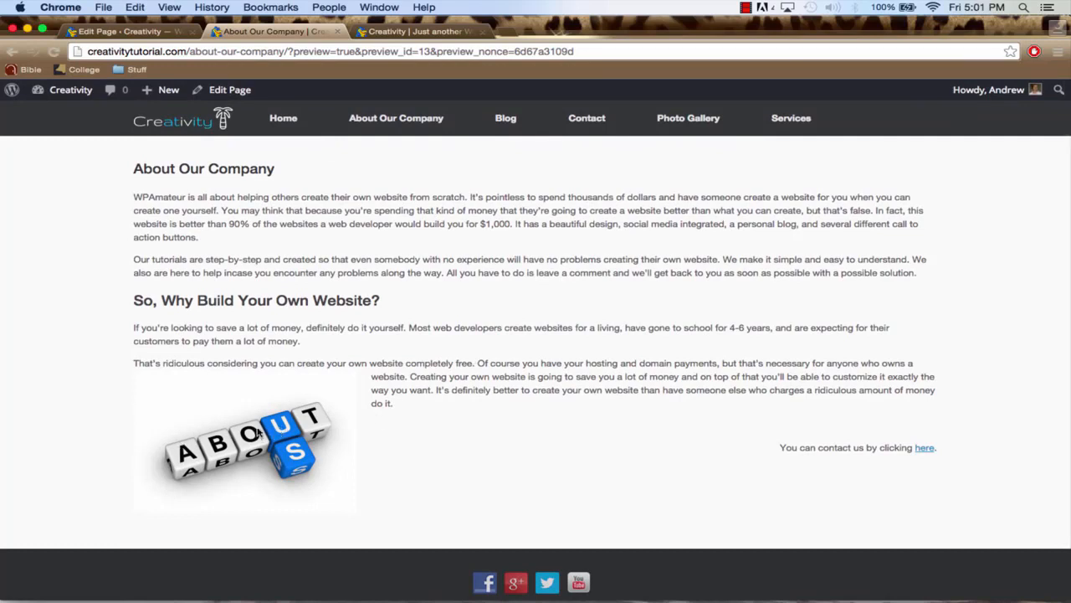
left_click(149, 32)
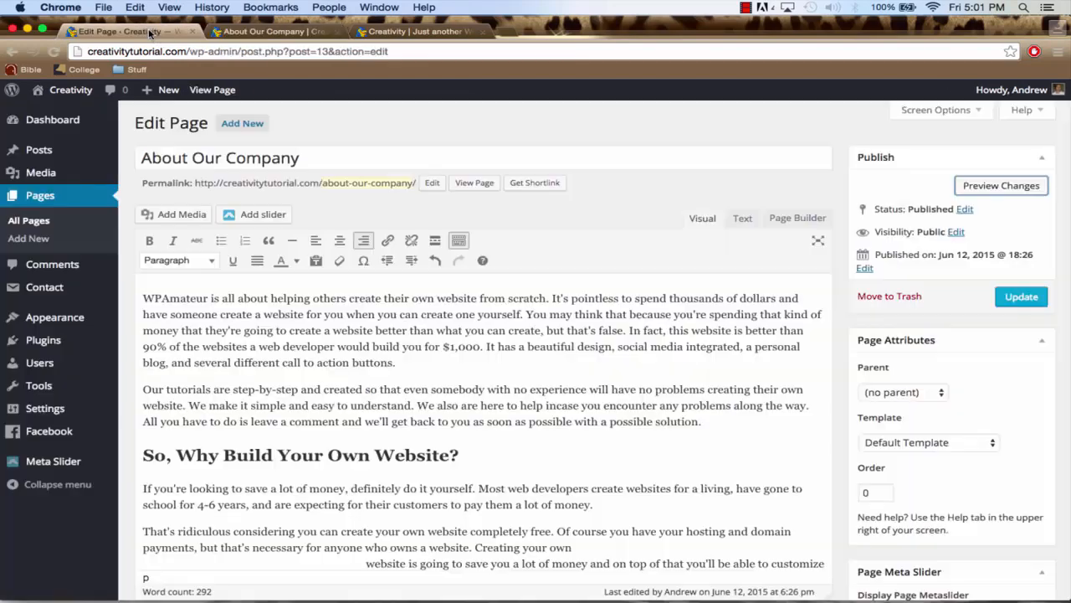
left_click(338, 32)
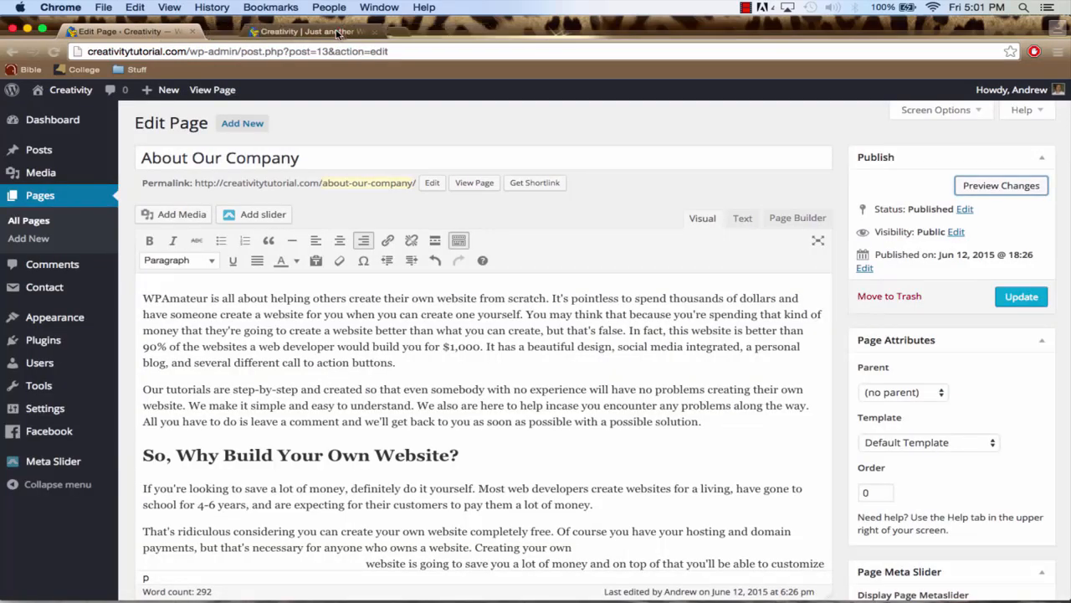
Update the About Our Company page and view the published version
left_click(1021, 302)
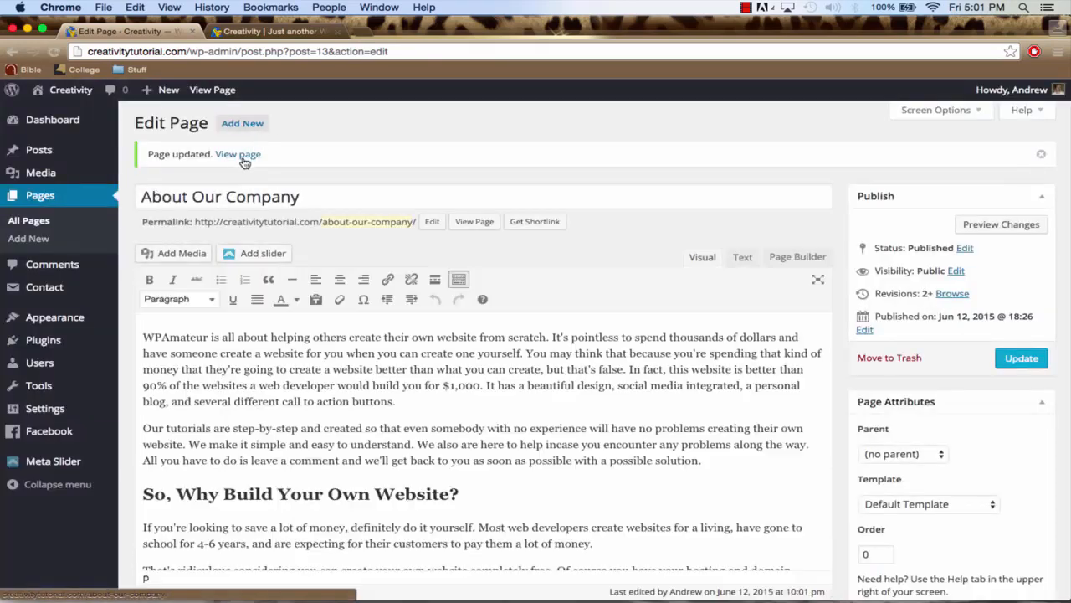
left_click(237, 155)
scroll(447, 253, "down", 1)
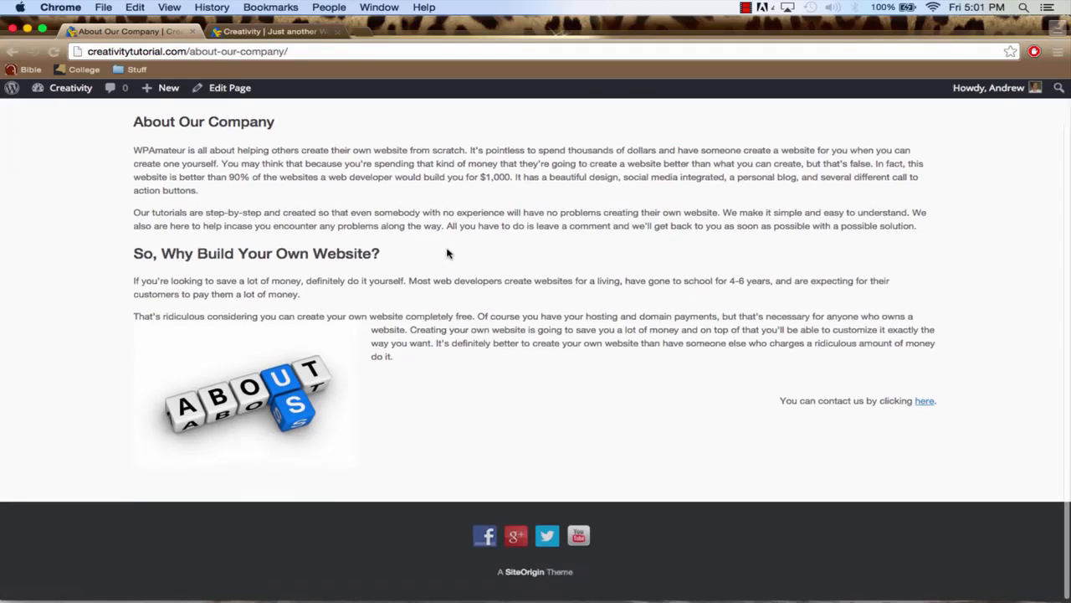
scroll(609, 418, "up", 1)
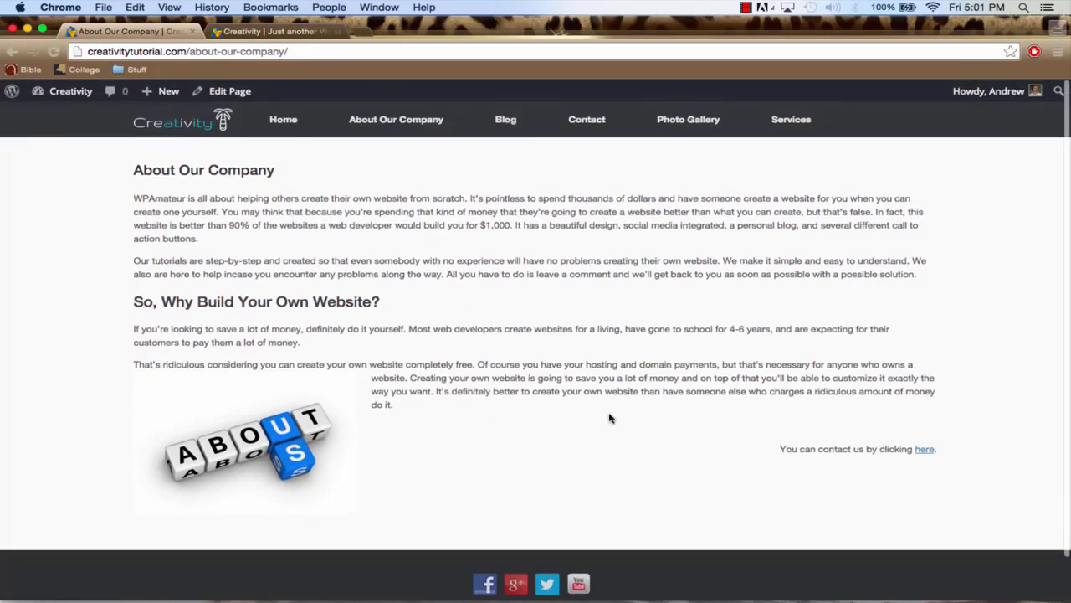
Go back to the Creativity site's WordPress dashboard
mouse_move(67, 96)
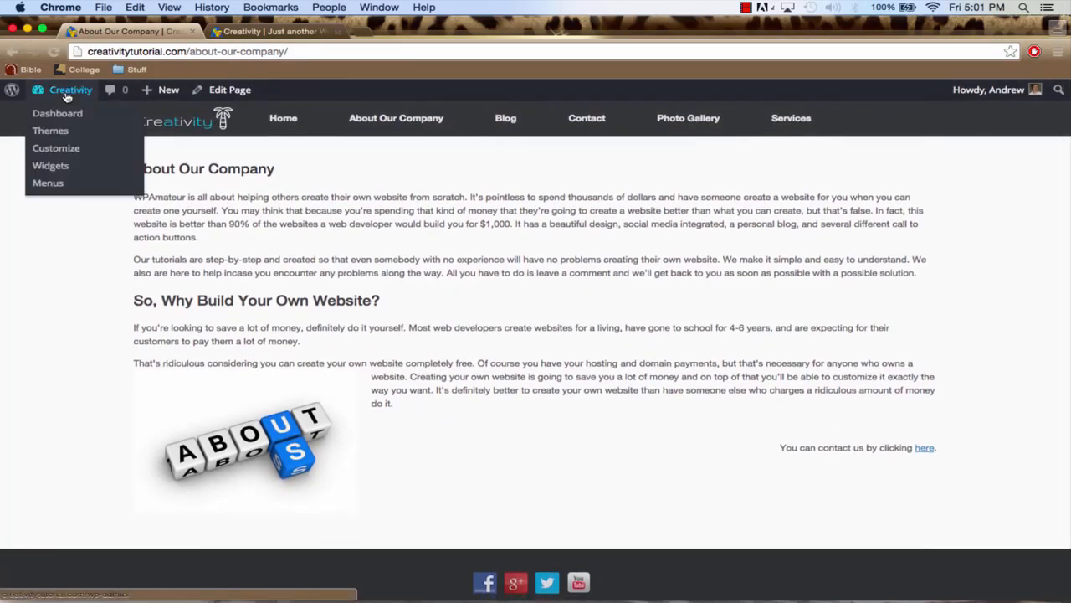
left_click(63, 116)
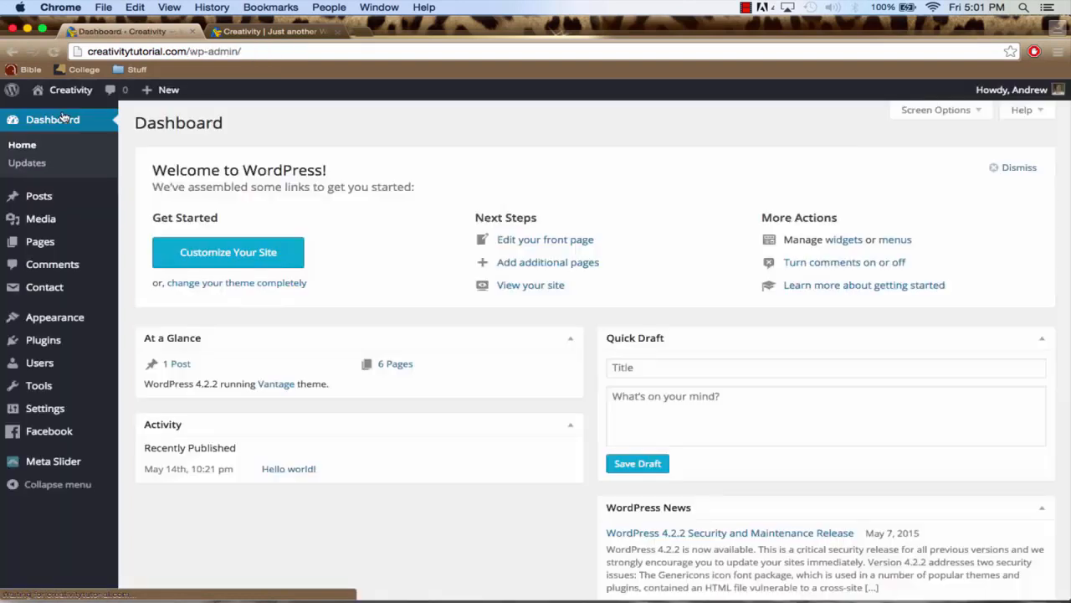
mouse_move(85, 207)
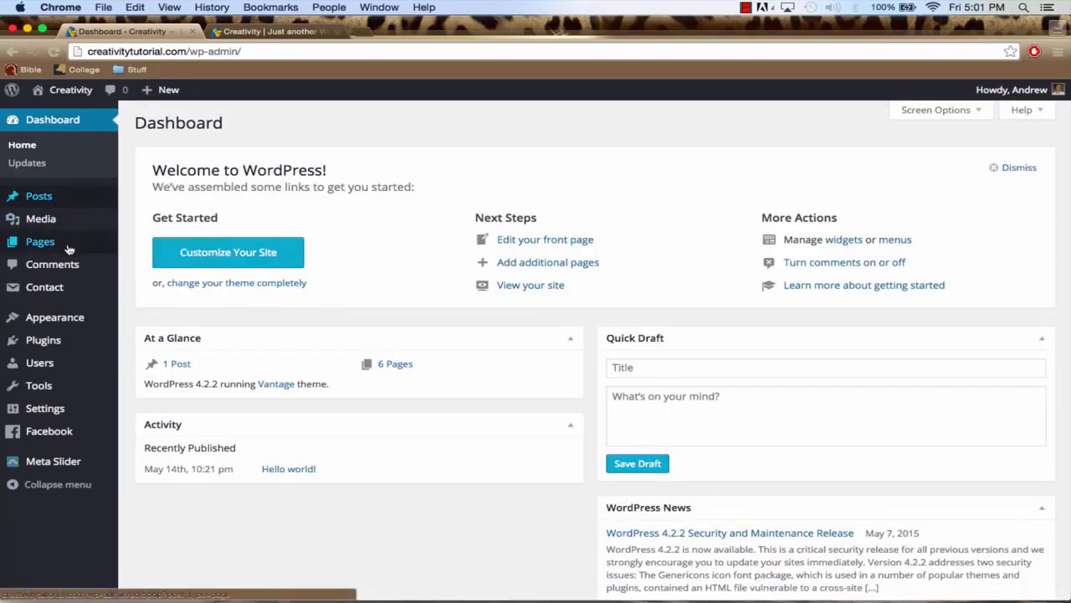
mouse_move(62, 289)
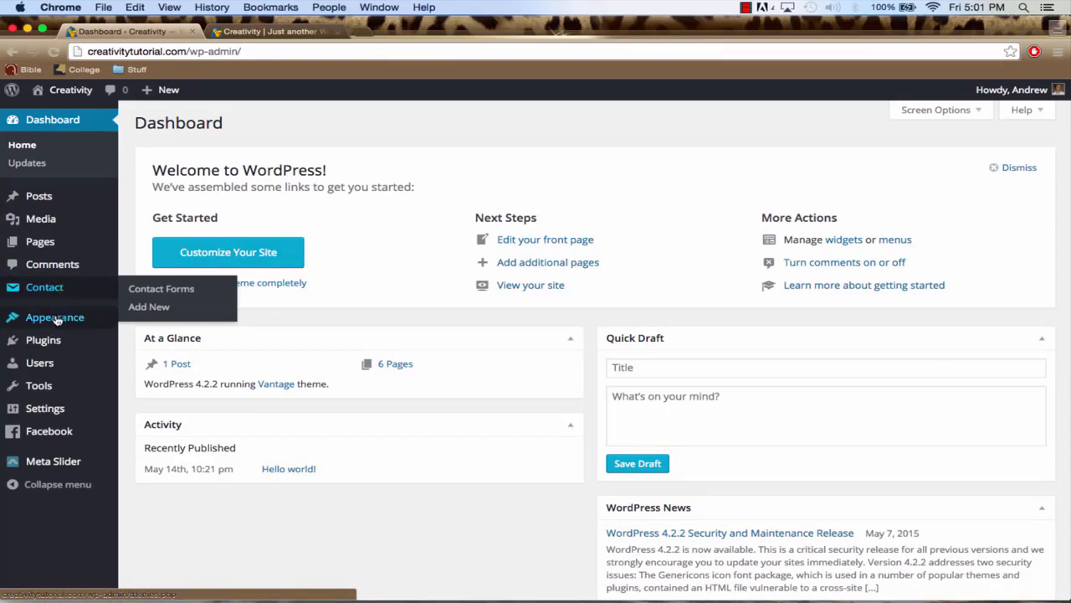
mouse_move(68, 96)
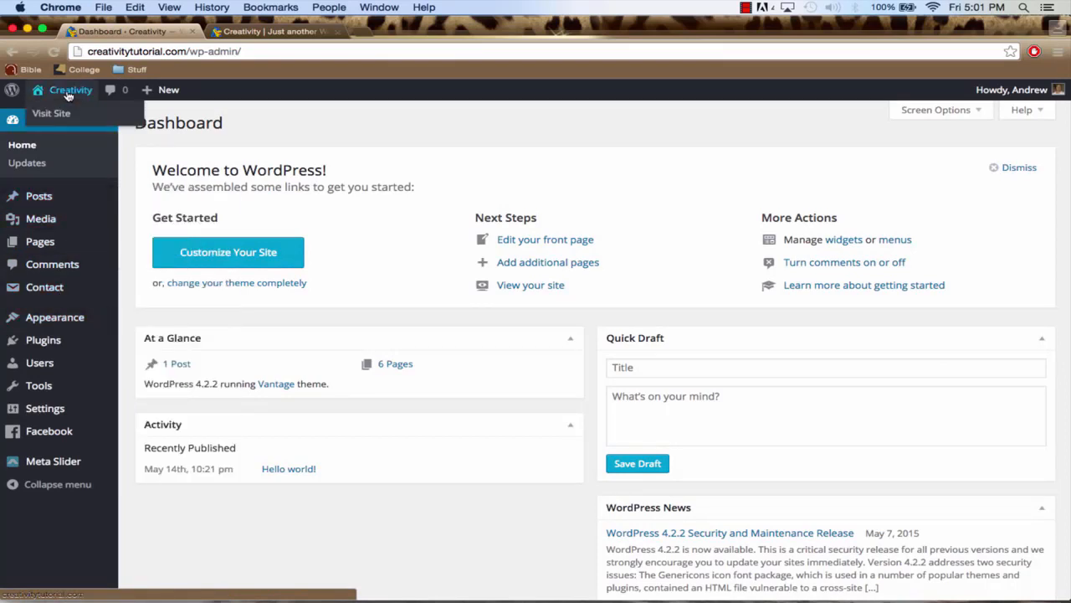
Visit the Creativity home page and look over its header image and content sections
left_click(73, 95)
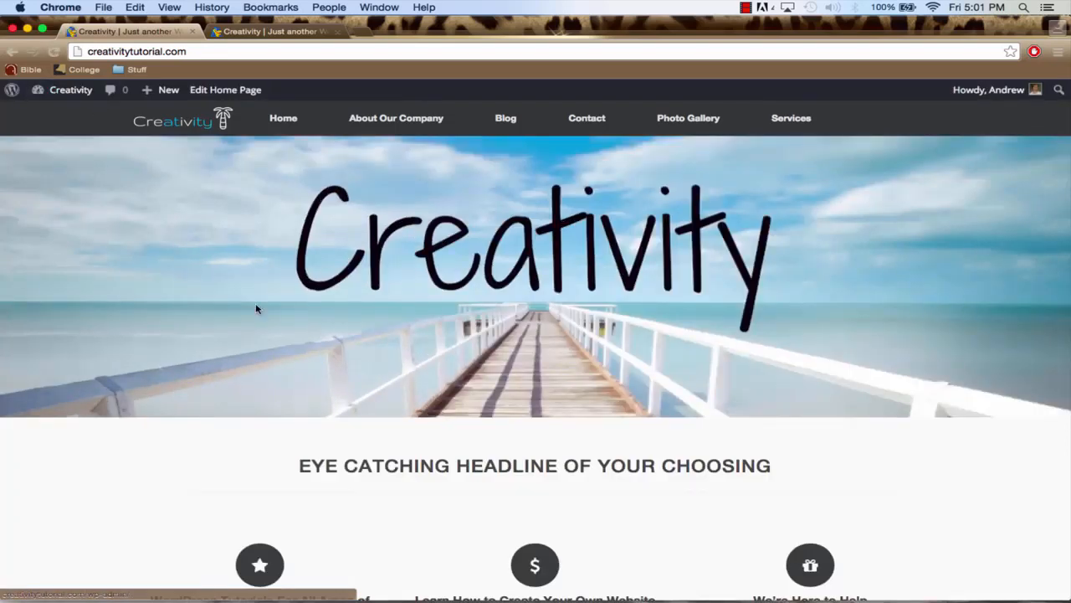
scroll(257, 307, "down", 5)
scroll(257, 307, "up", 3)
scroll(256, 307, "up", 3)
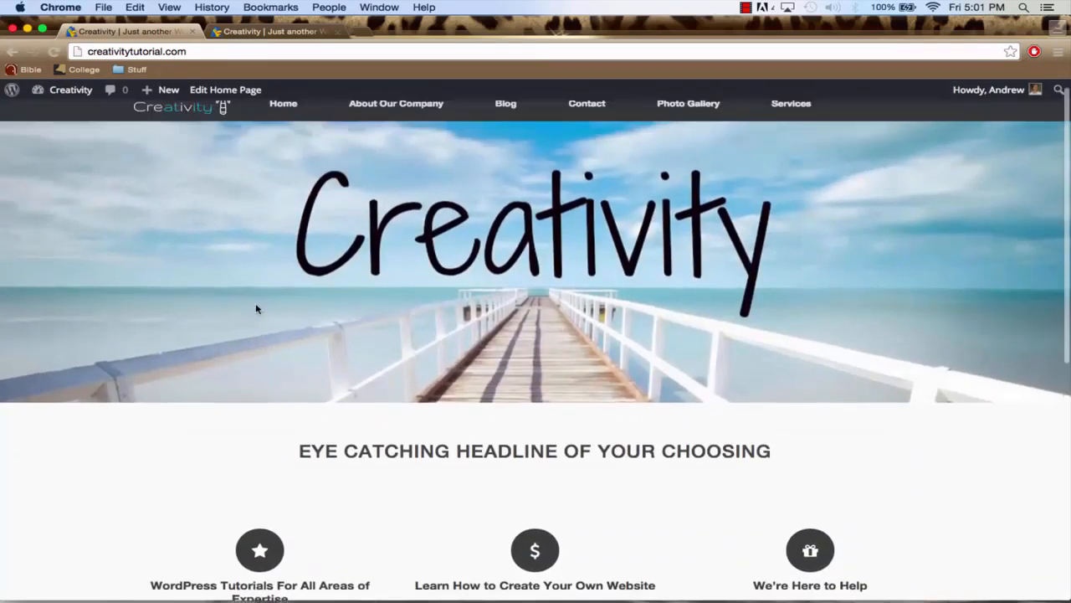
Customize the Creativity site's static front page settings with Blog as the posts page, save and publish, and close the customizer
mouse_move(67, 90)
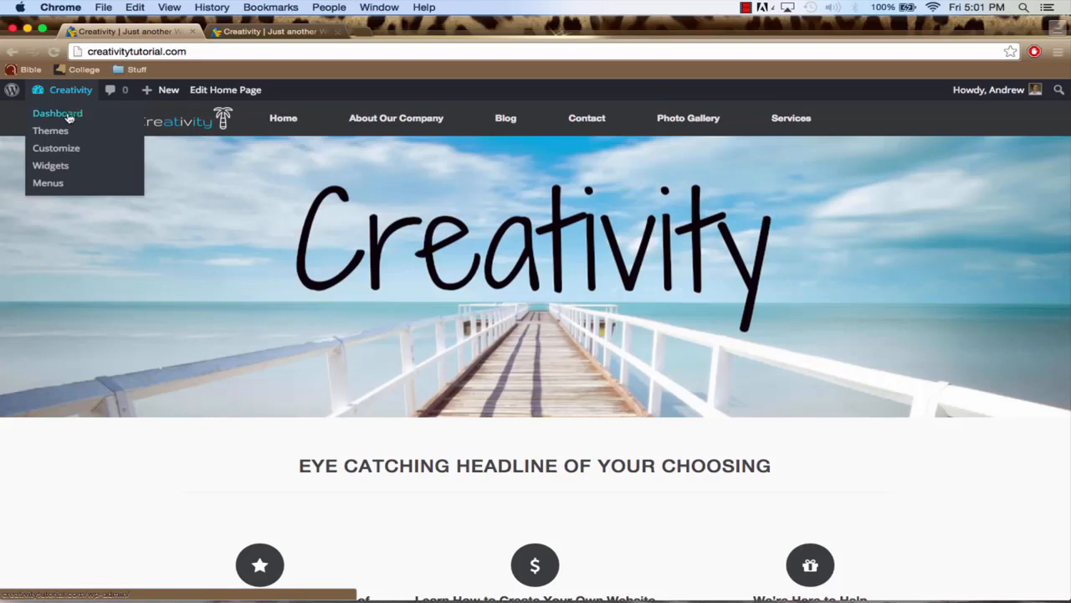
left_click(63, 155)
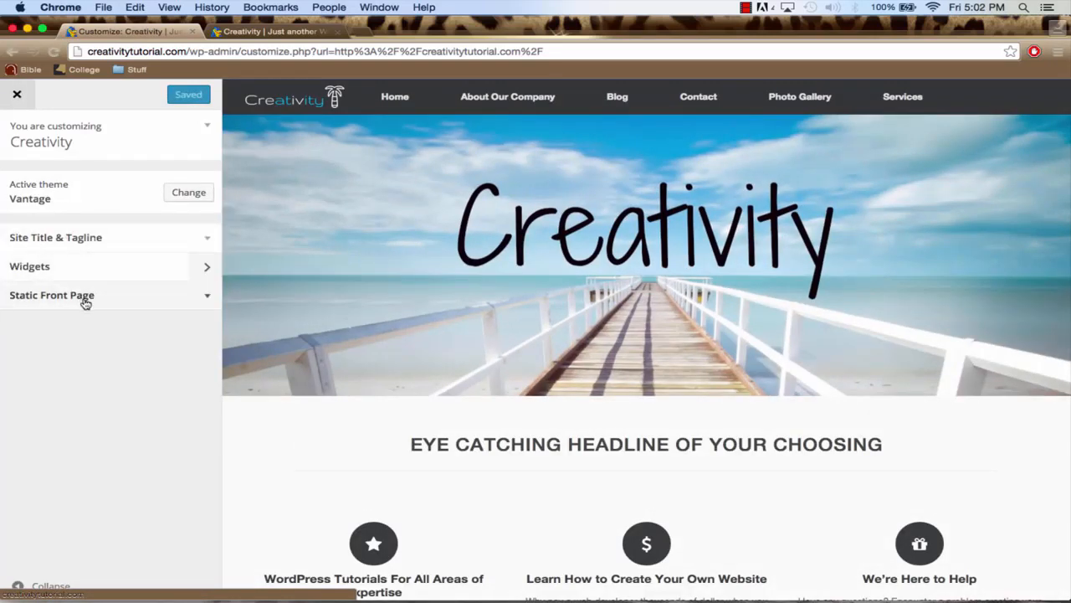
left_click(111, 301)
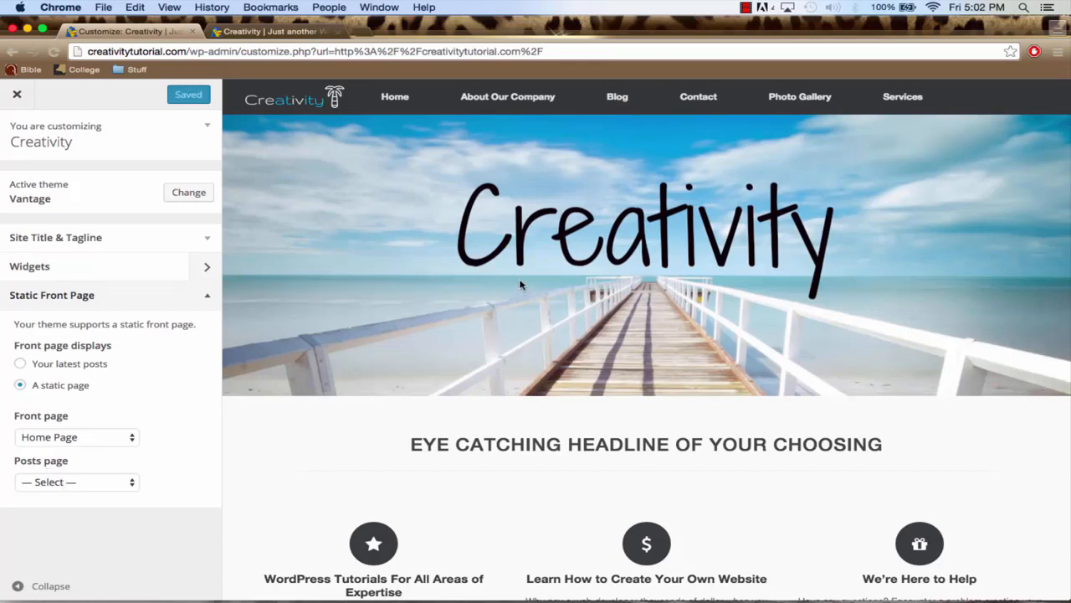
scroll(519, 284, "down", 5)
scroll(519, 285, "up", 4)
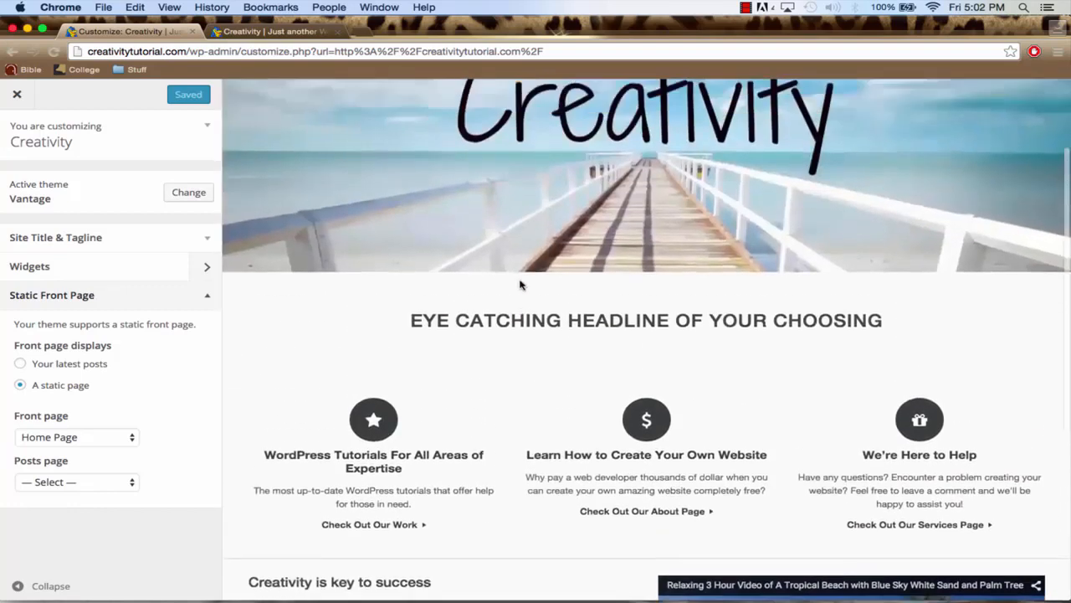
scroll(519, 284, "up", 3)
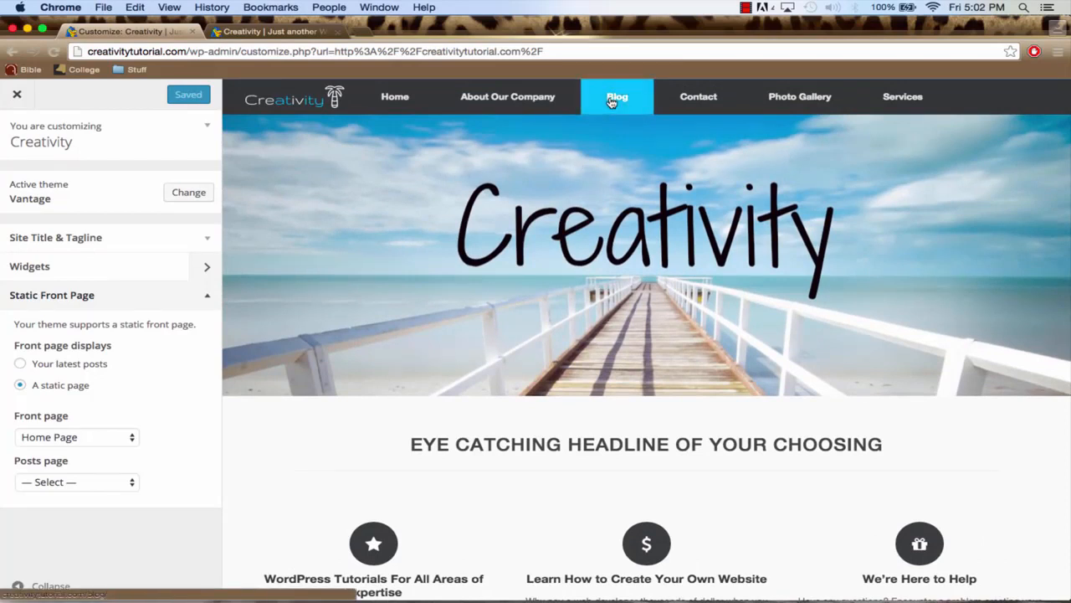
left_click(67, 483)
left_click(68, 508)
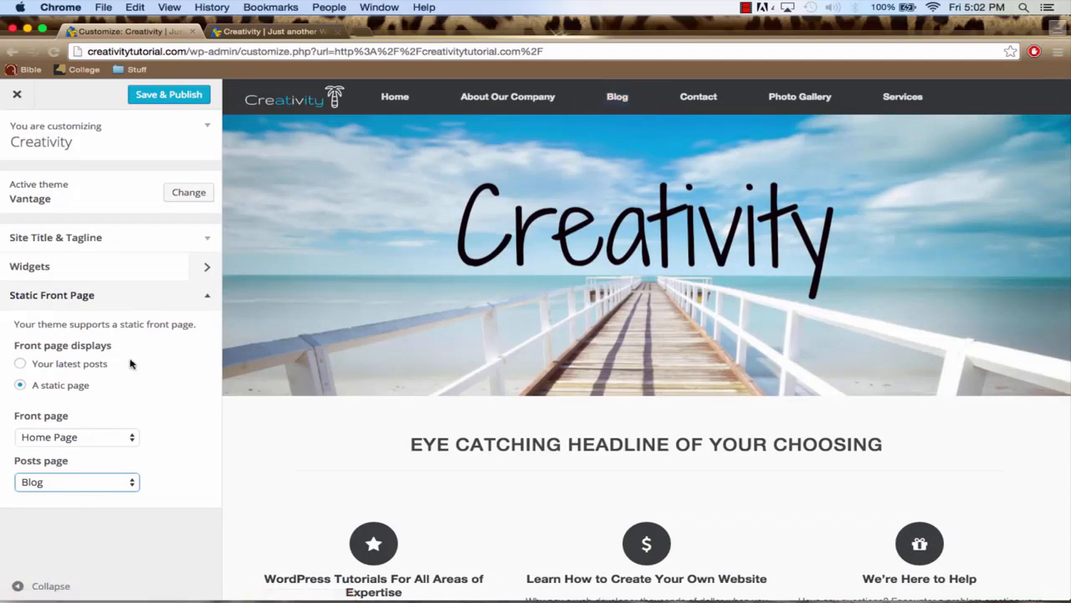
left_click(180, 97)
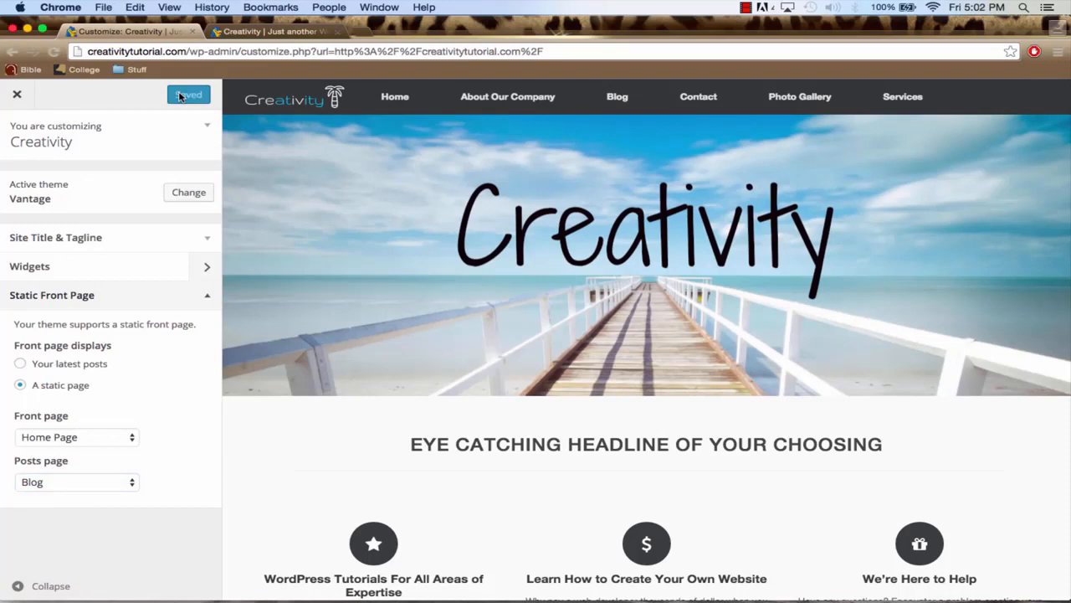
left_click(17, 95)
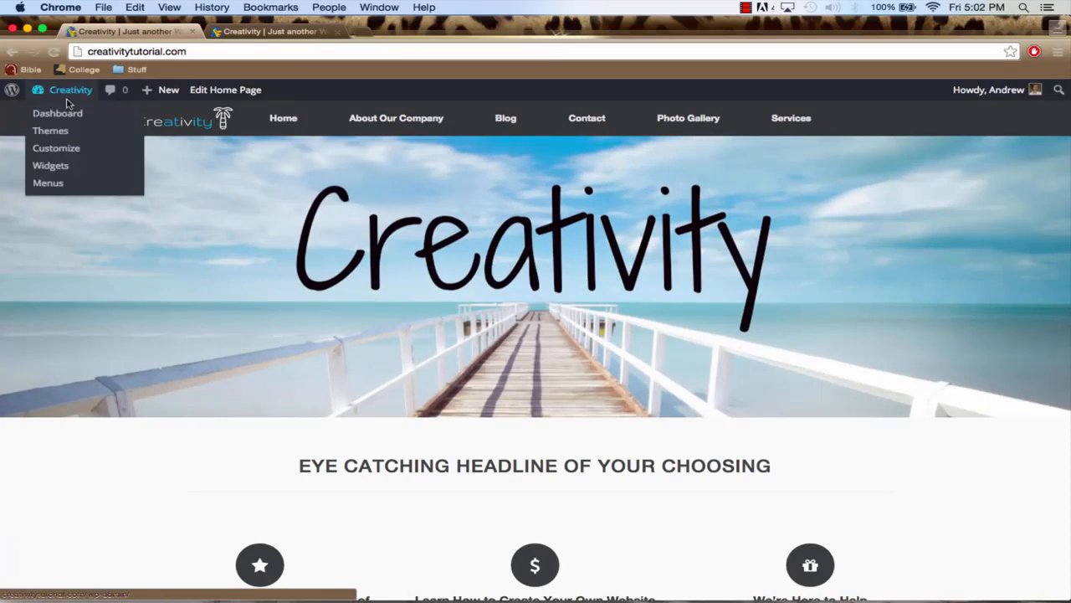
Open the site's dashboard and view the About Our Company page in the second browser tab
left_click(65, 117)
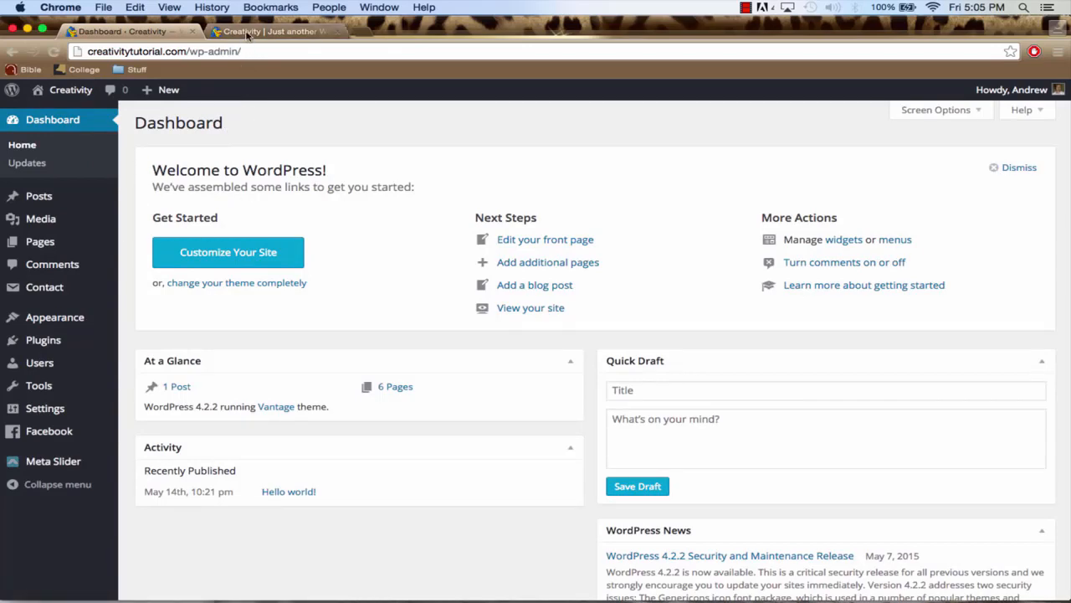
left_click(246, 34)
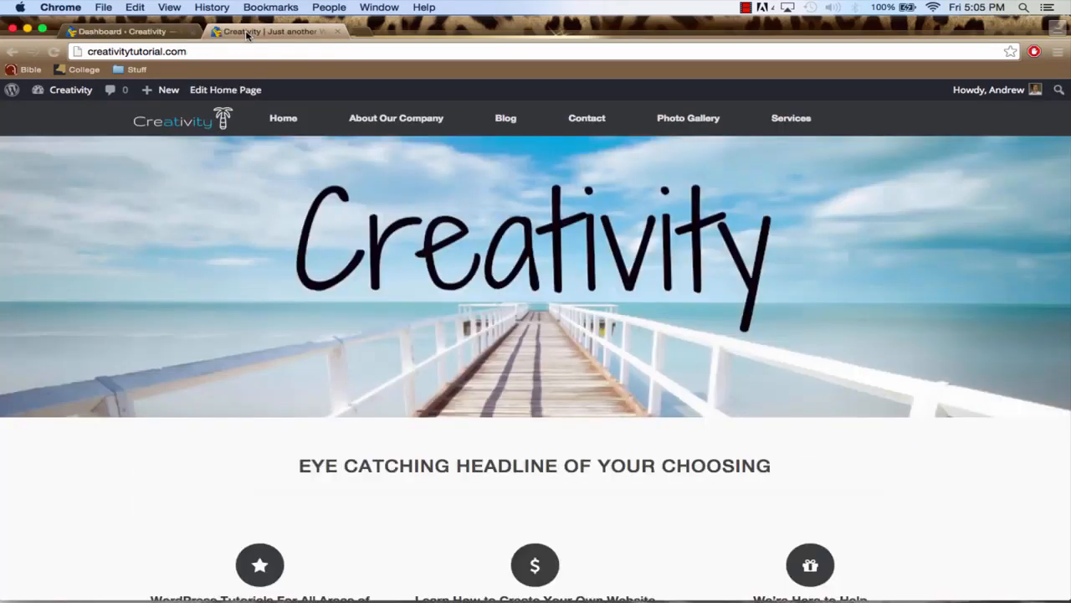
left_click(390, 123)
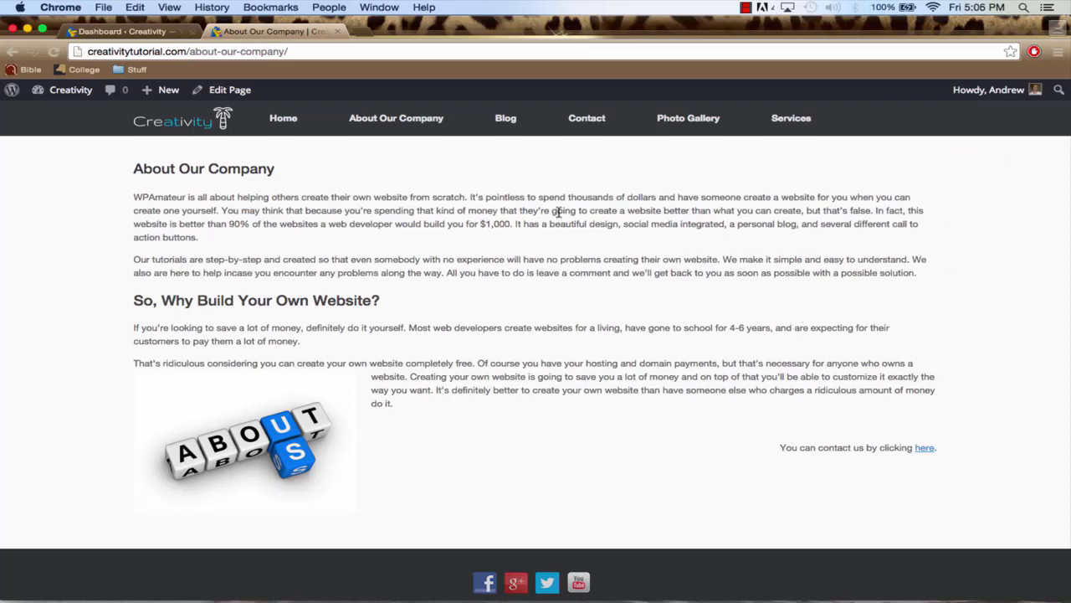
Return to the dashboard and add a Facebook Like Box widget to the Sidebar widget area
left_click(144, 32)
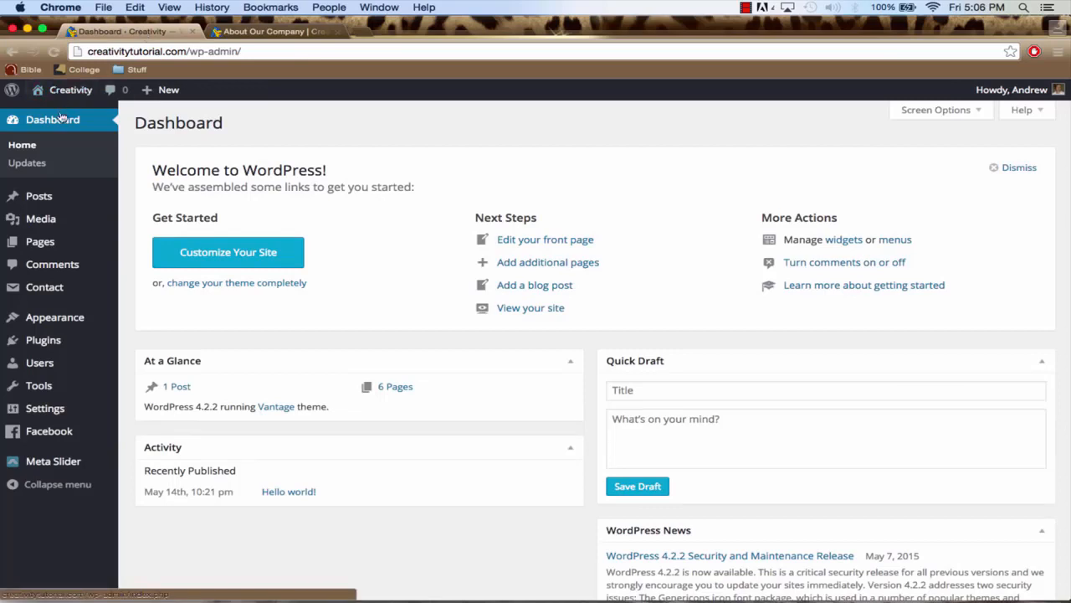
mouse_move(65, 223)
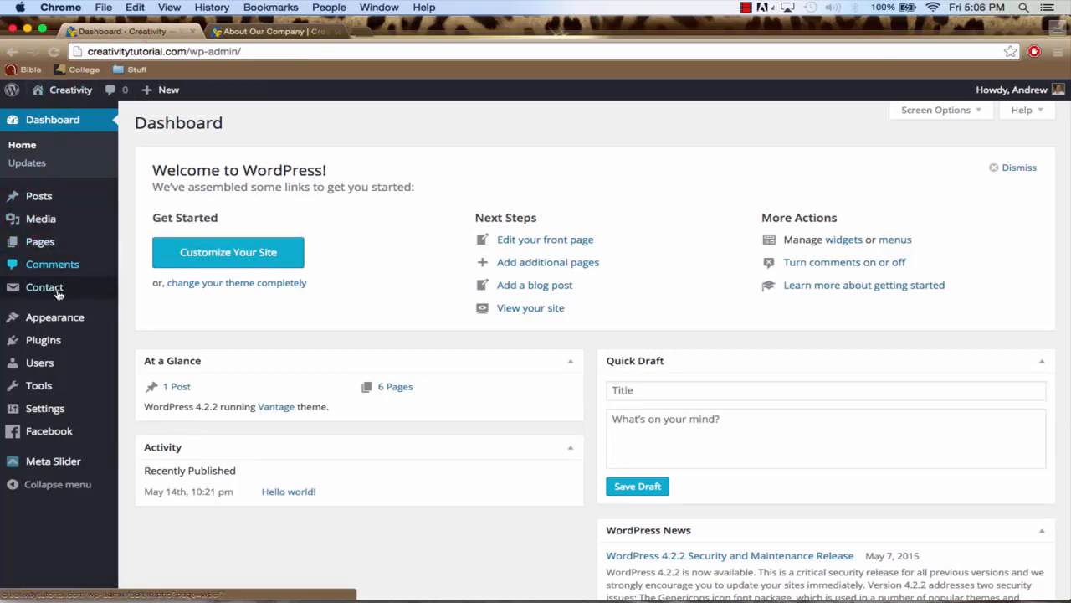
mouse_move(57, 315)
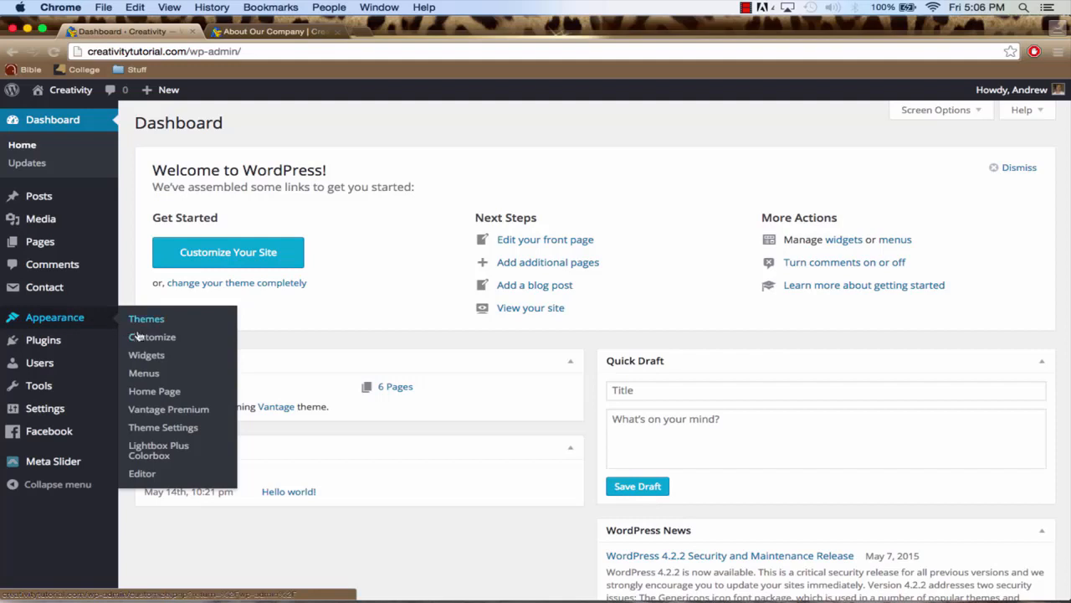
left_click(151, 358)
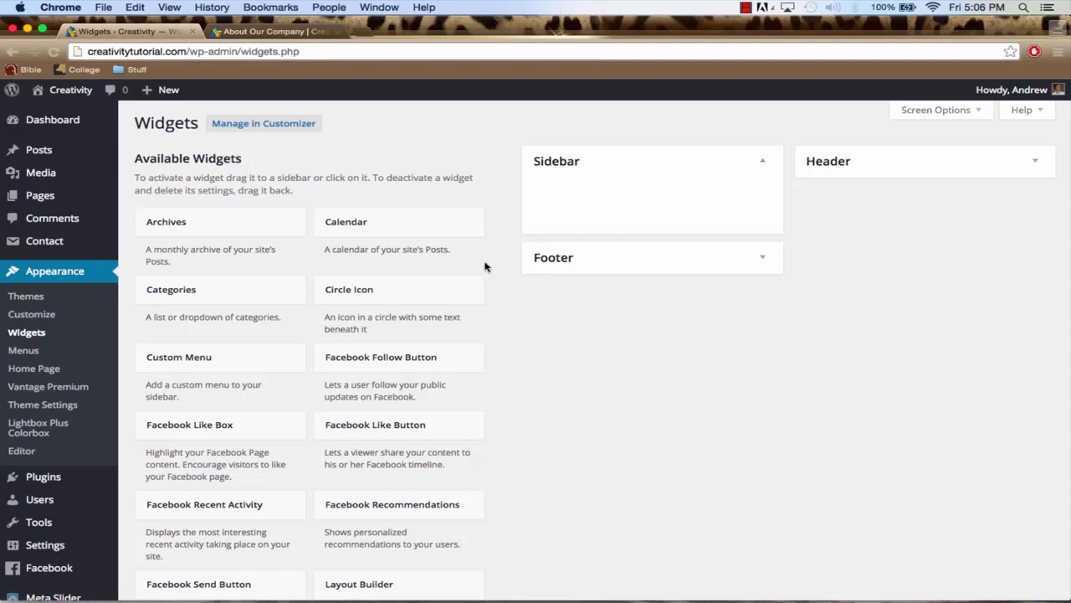
scroll(486, 264, "down", 3)
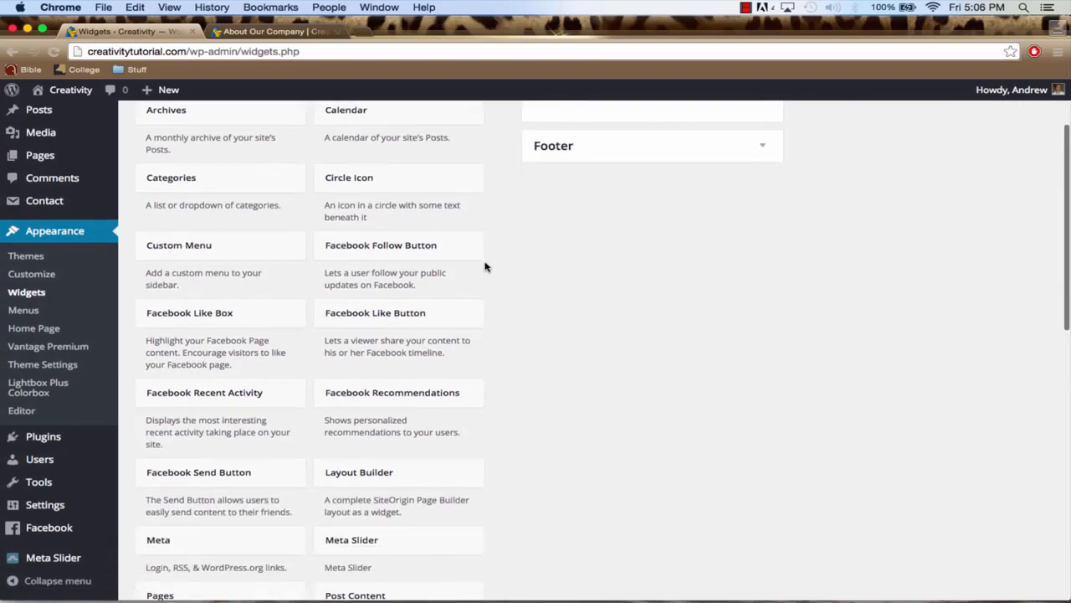
left_click(232, 318)
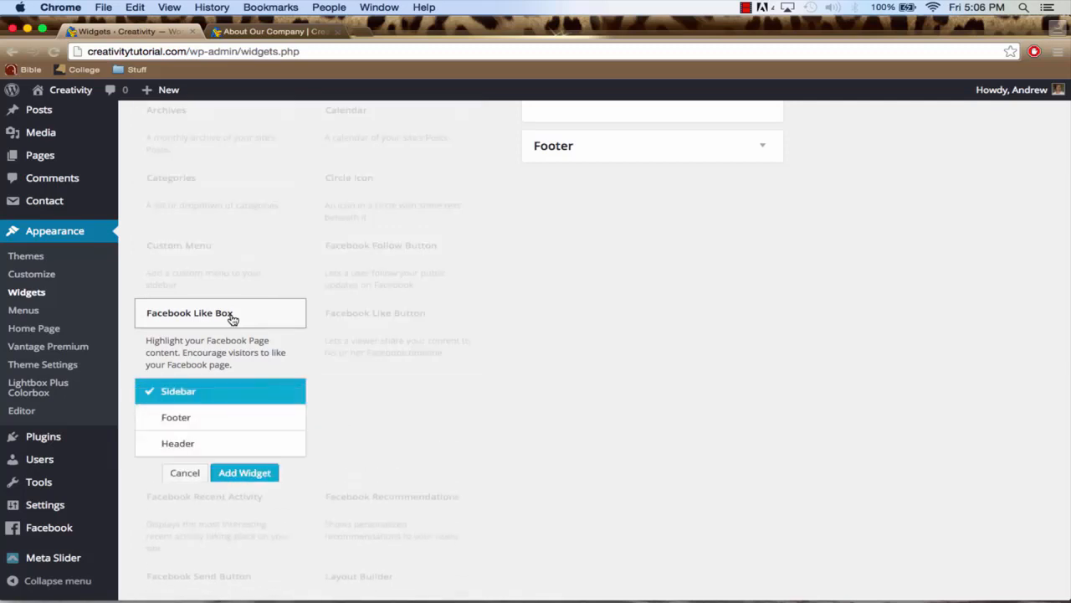
scroll(232, 318, "down", 1)
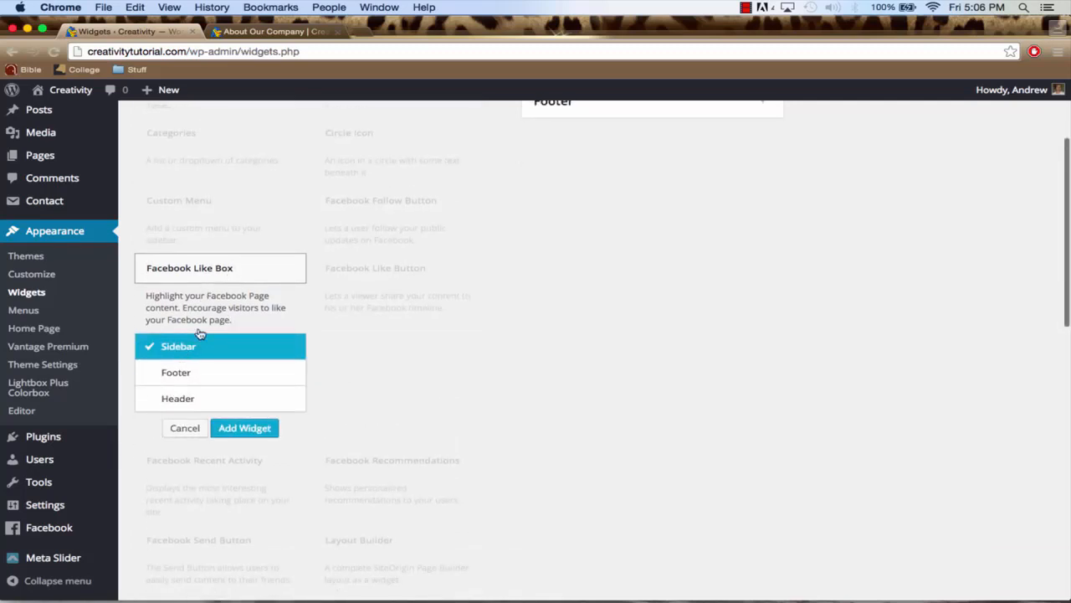
left_click(240, 431)
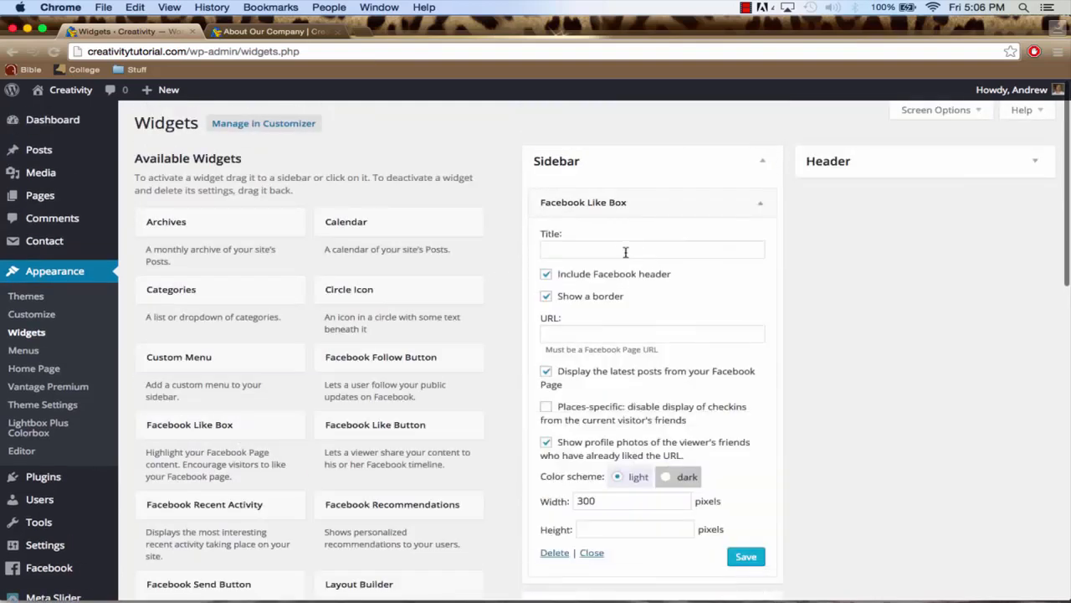
Title the Facebook Like Box "Stay Connected" and paste the Facebook page's address as its URL
left_click(623, 247)
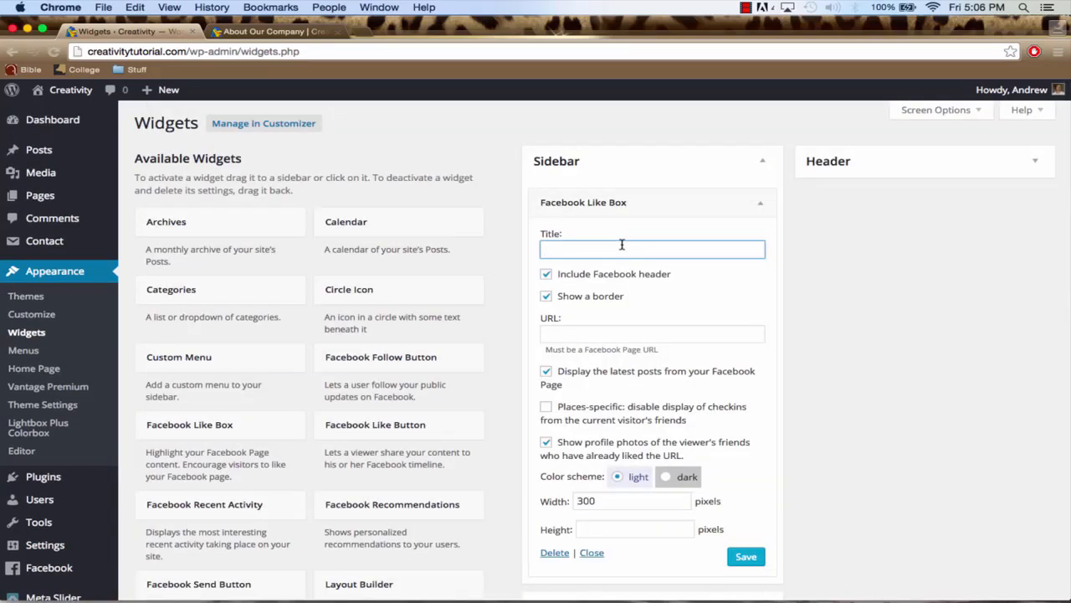
type("Connect with us")
key("super+a")
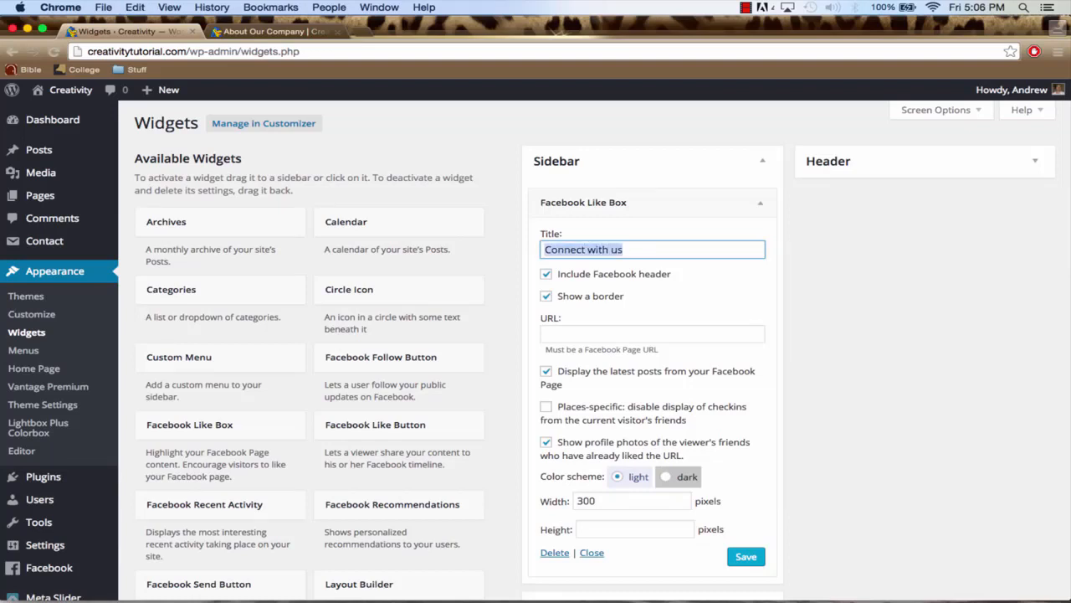
key("BackSpace")
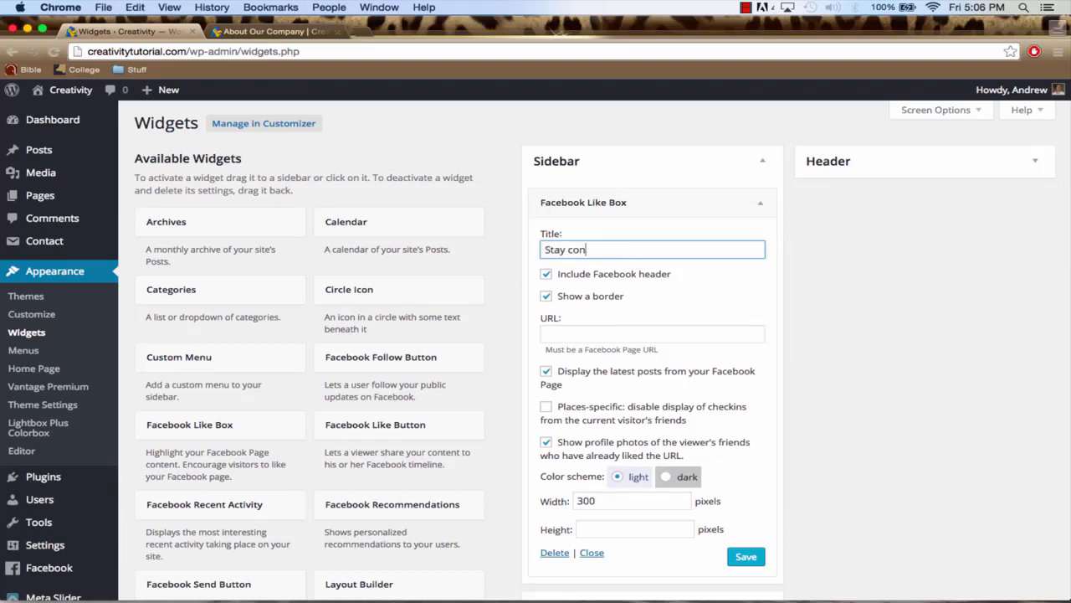
type("Stay Connected")
left_click(596, 332)
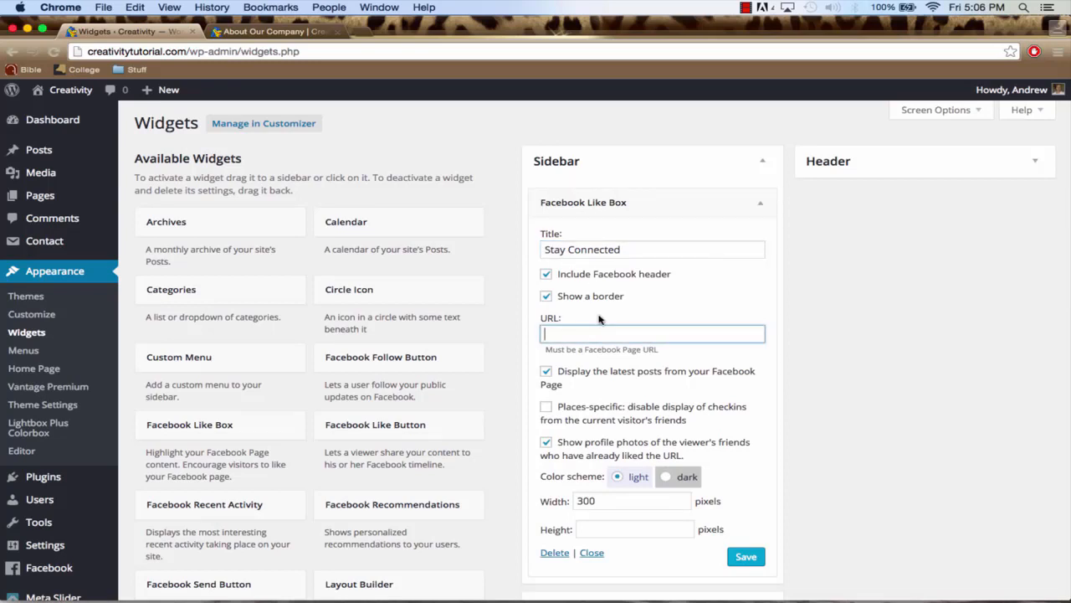
key("super+v")
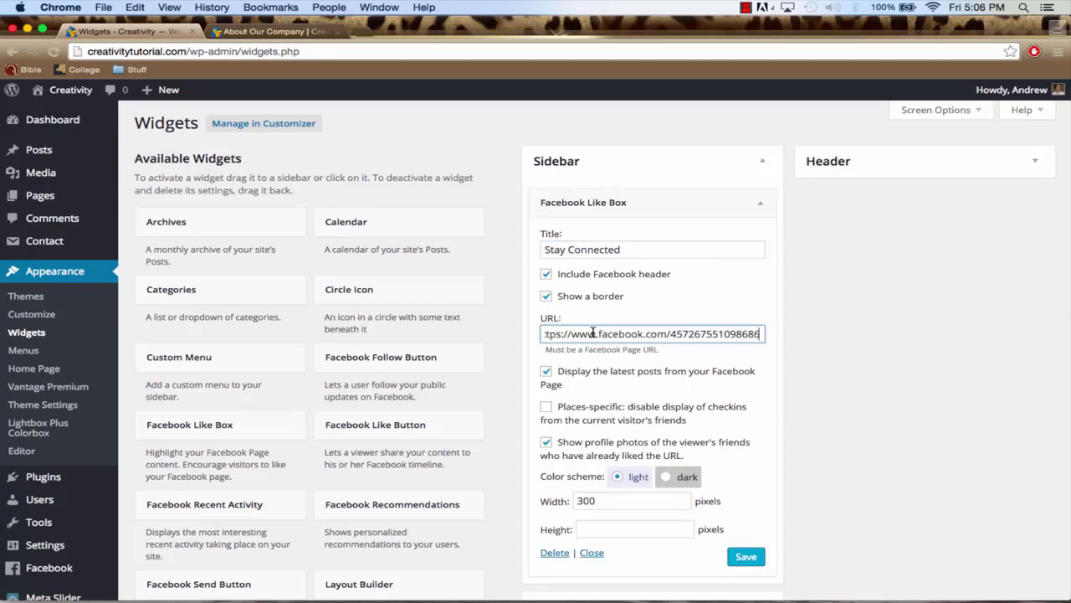
Review the Facebook Like Box's size and color scheme options, keep the light scheme, and save the widget
scroll(642, 336, "down", 2)
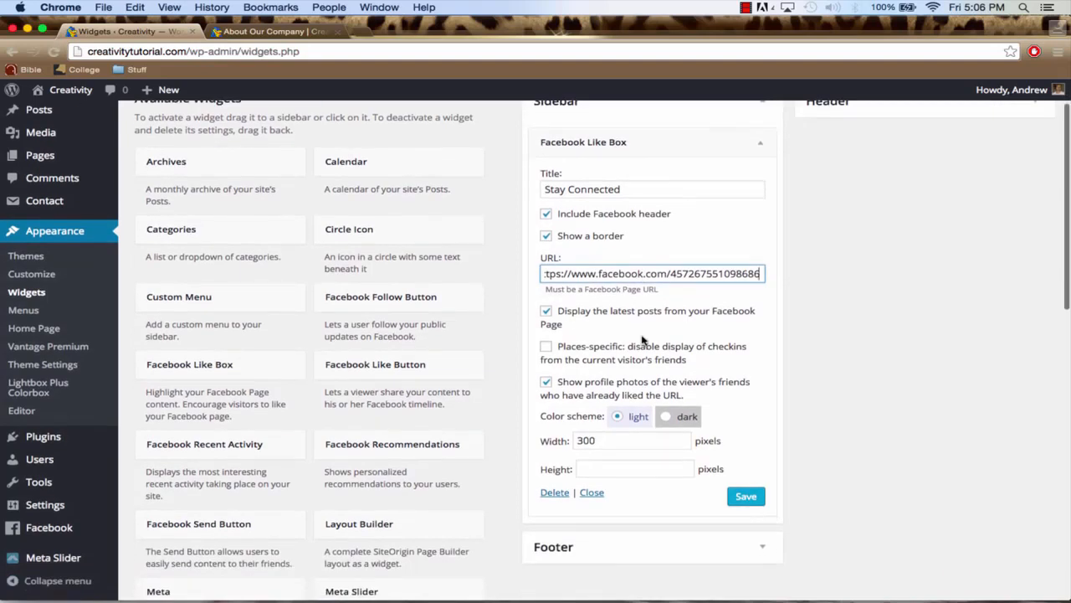
left_click(603, 441)
left_click(603, 470)
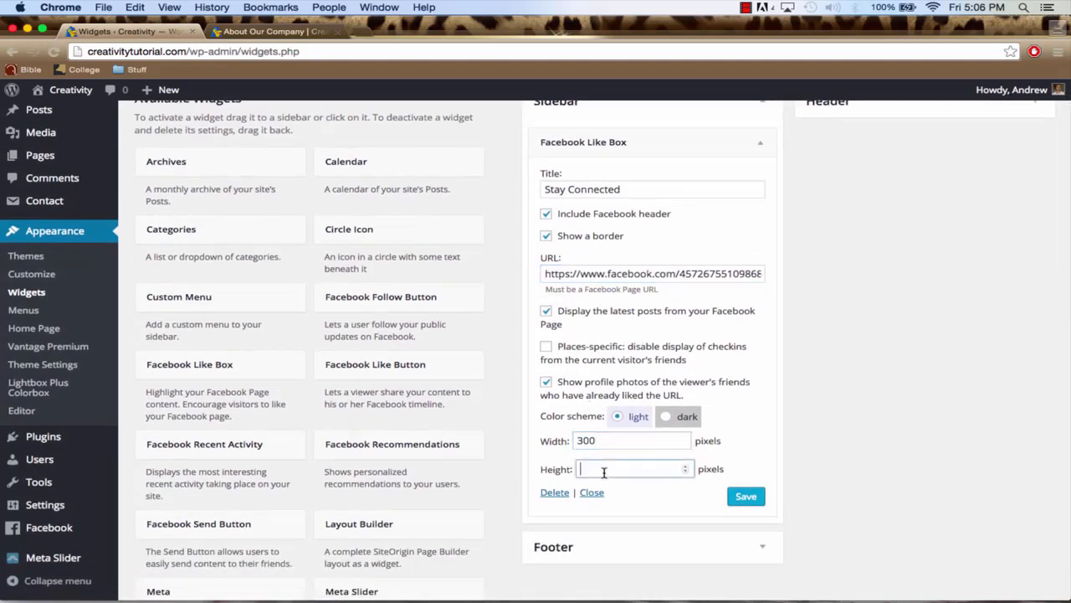
left_click(666, 416)
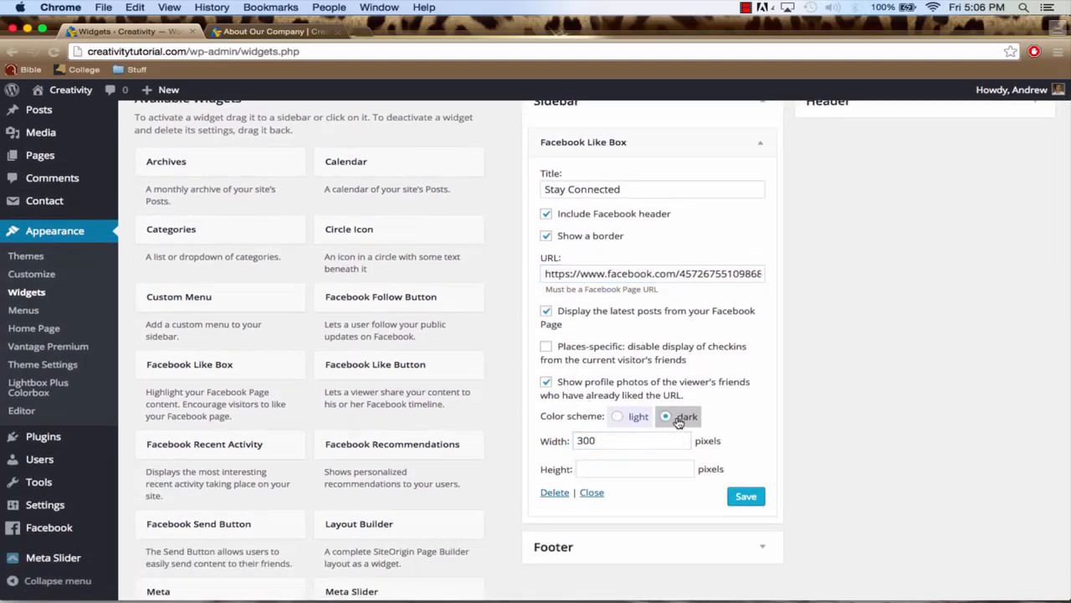
left_click(632, 419)
scroll(688, 400, "down", 3)
scroll(687, 404, "up", 4)
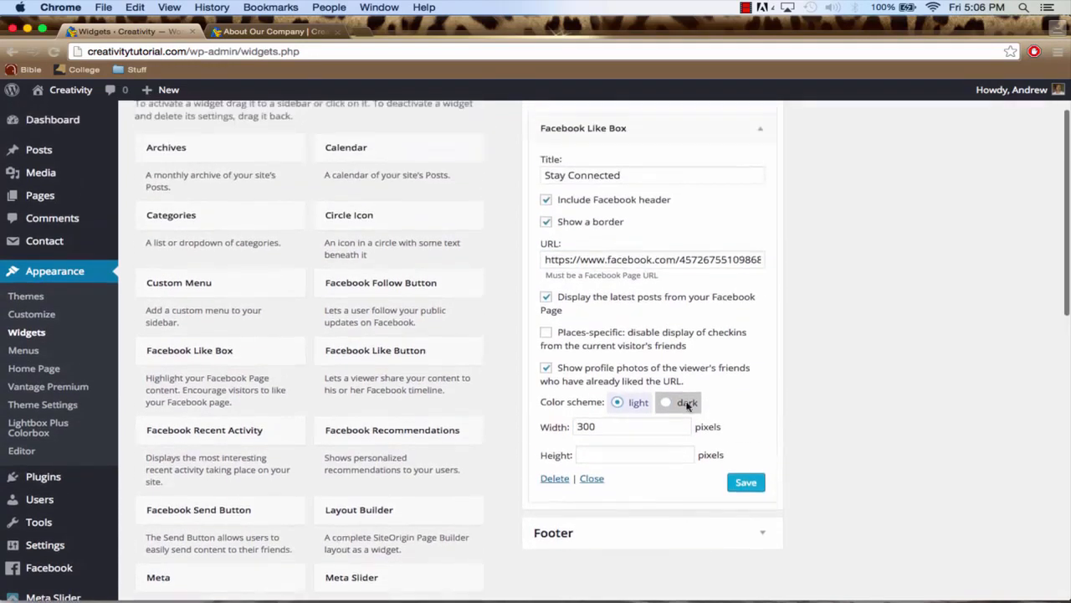
scroll(685, 403, "down", 3)
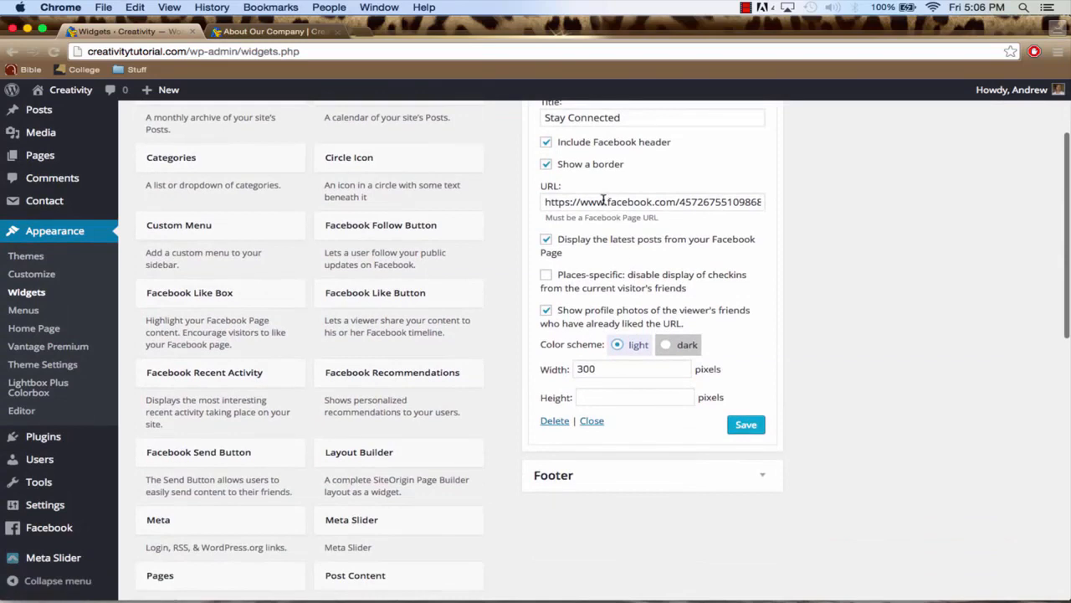
scroll(606, 201, "up", 1)
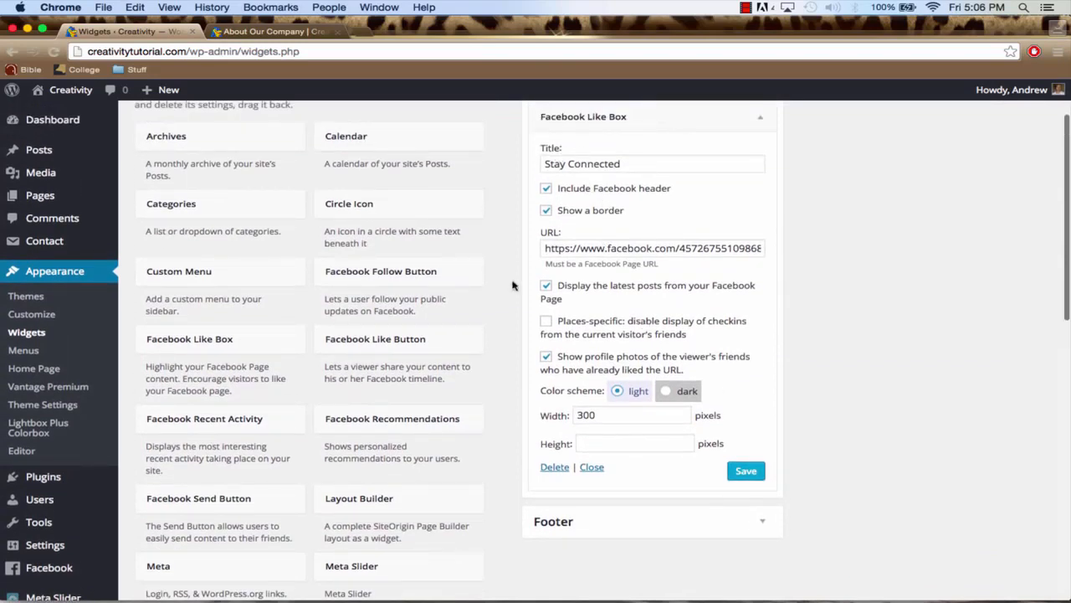
left_click(746, 472)
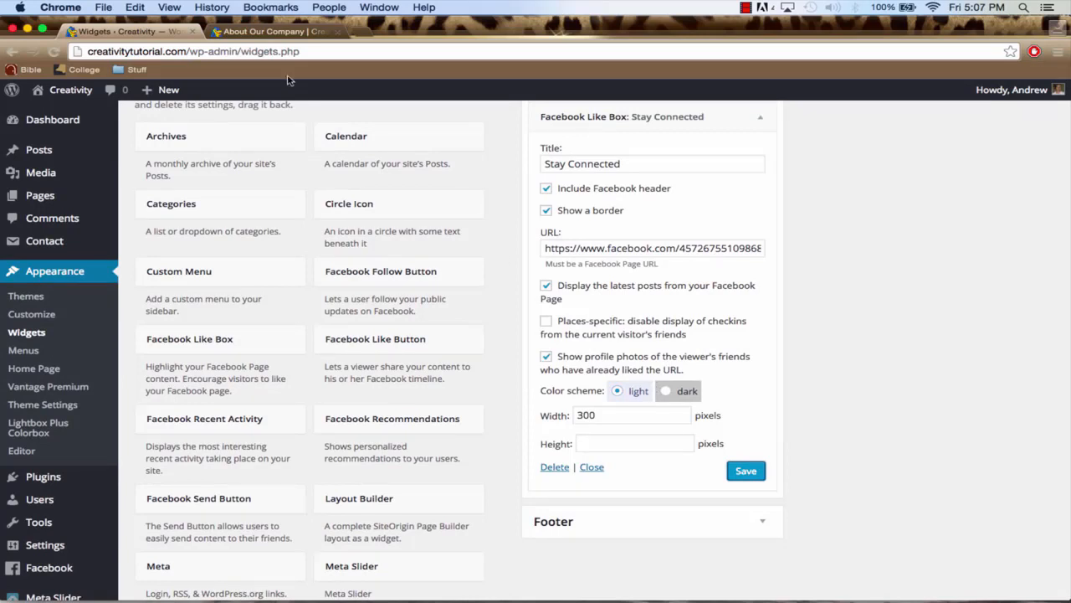
Reload the About Our Company page and check the Facebook Like Box in its sidebar
left_click(269, 31)
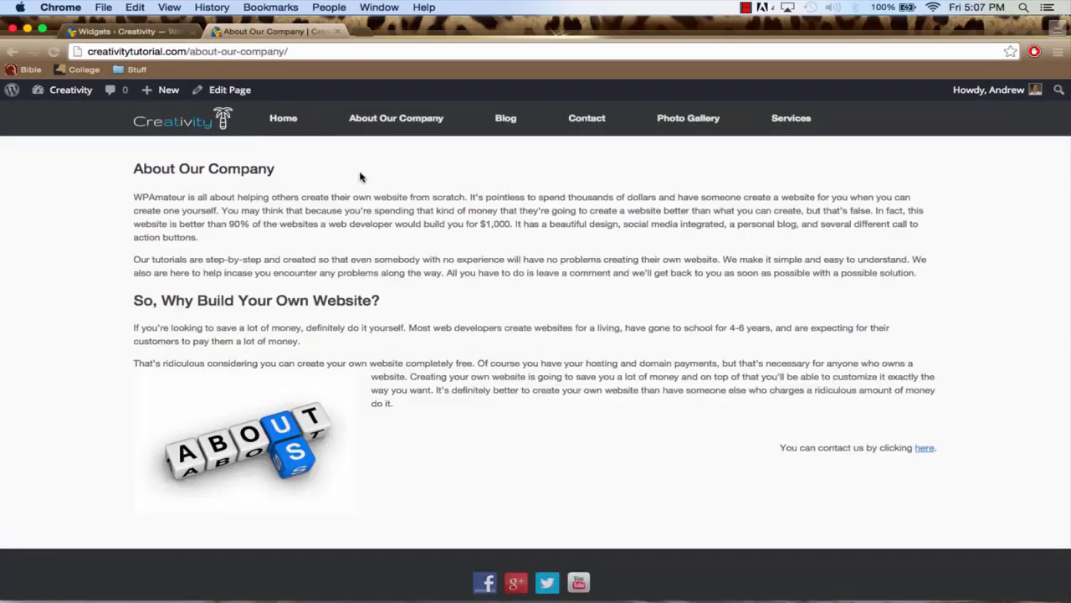
left_click(325, 52)
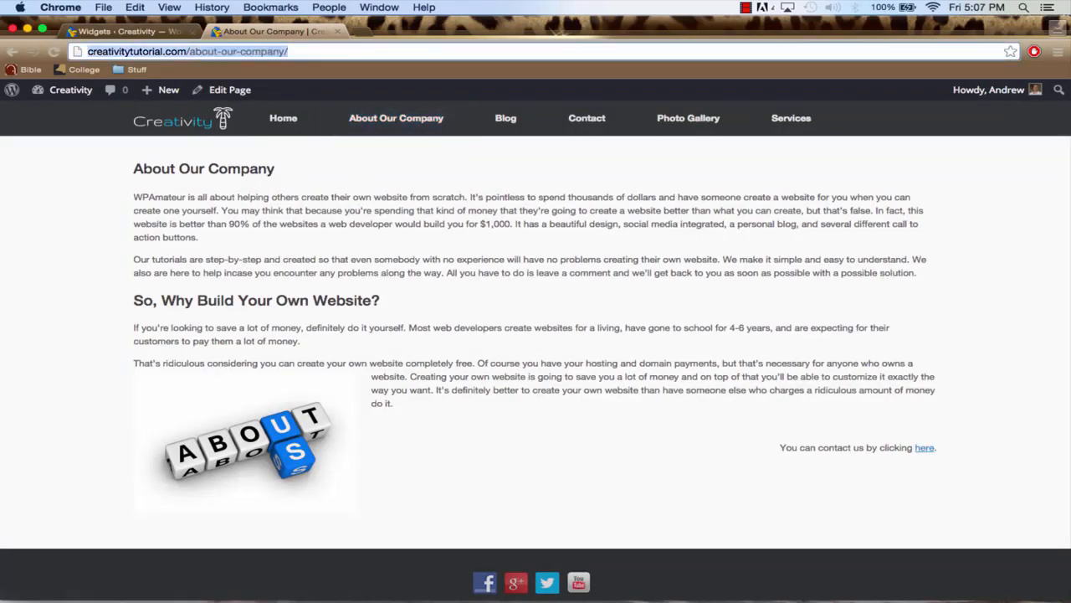
key("Return")
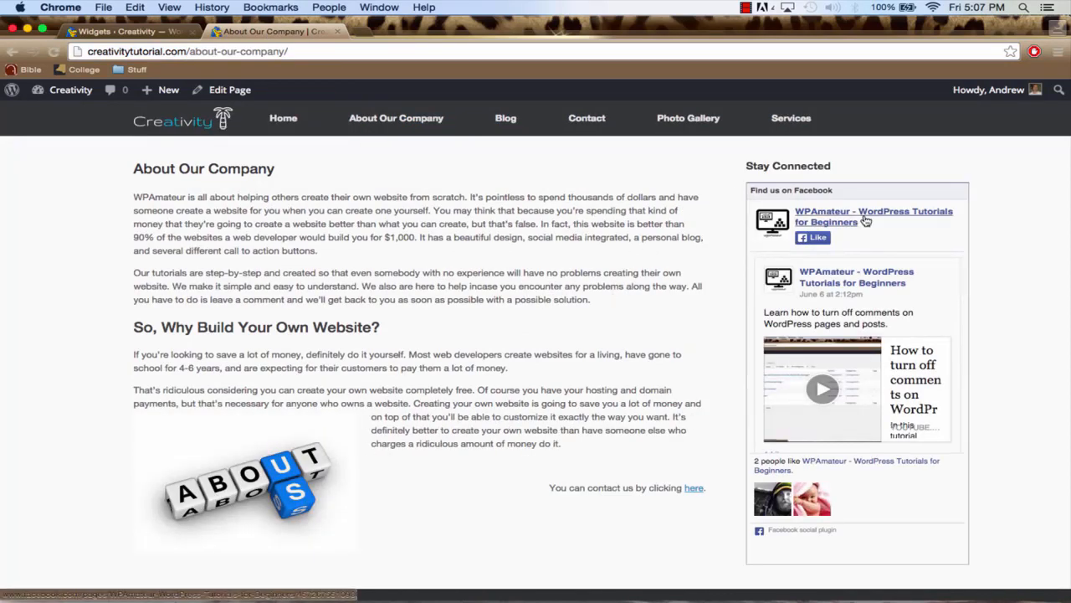
scroll(998, 383, "down", 3)
scroll(999, 386, "up", 3)
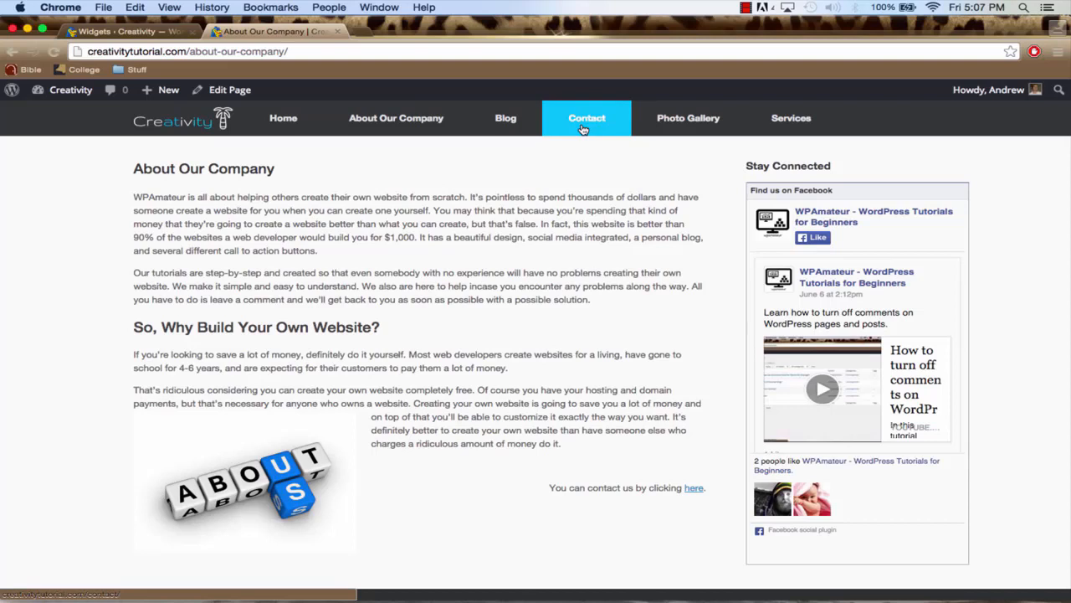
Open the site's Blog page and look over its posts and sidebar
left_click(505, 121)
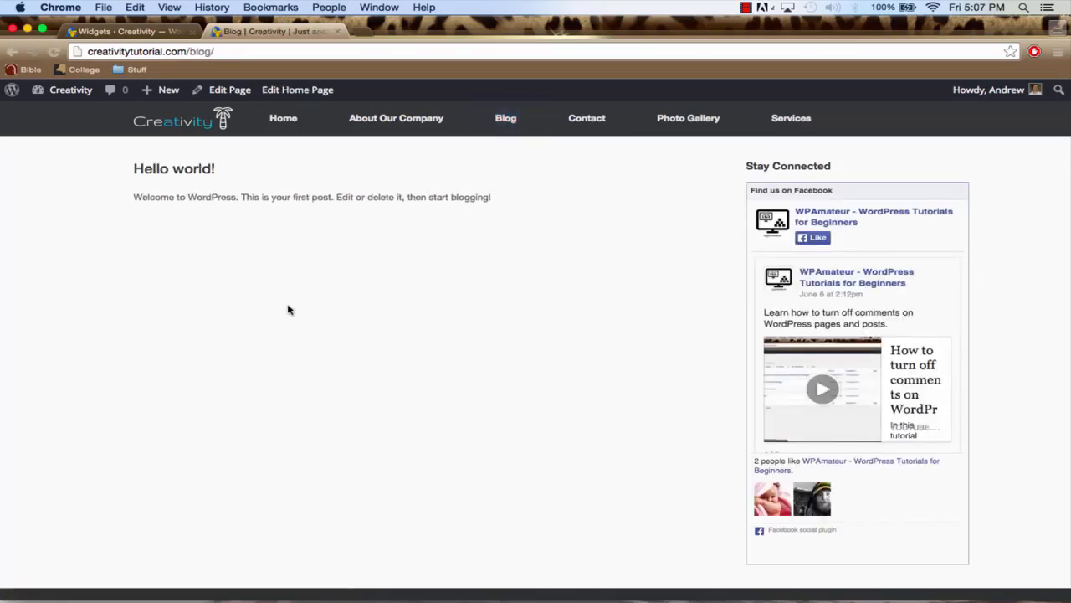
scroll(288, 310, "down", 2)
scroll(288, 310, "up", 2)
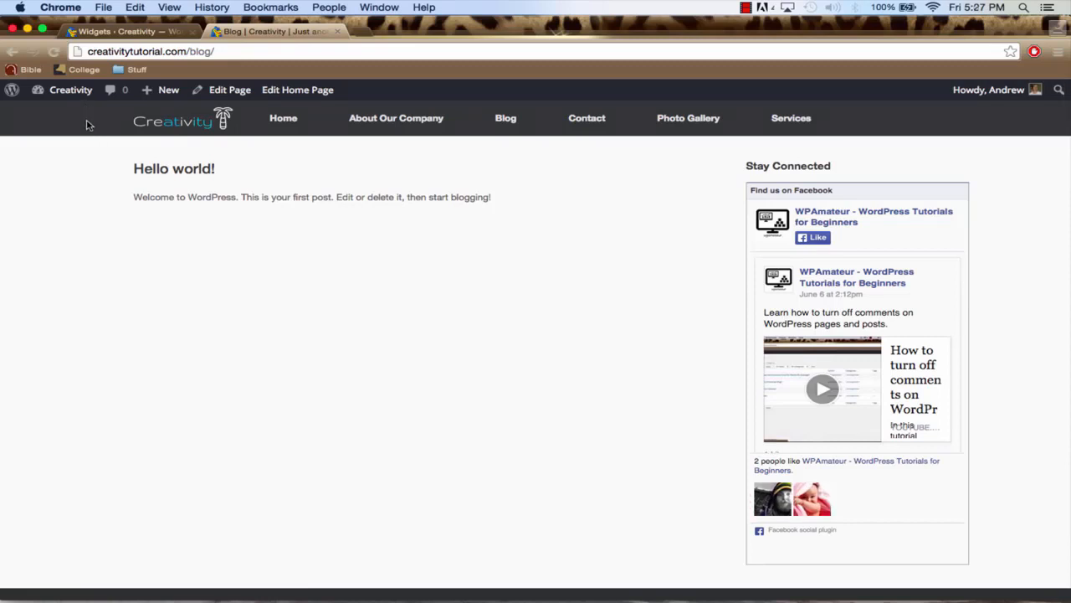
Return to the dashboard's post list and move the "Hello world!" post to the trash
mouse_move(63, 93)
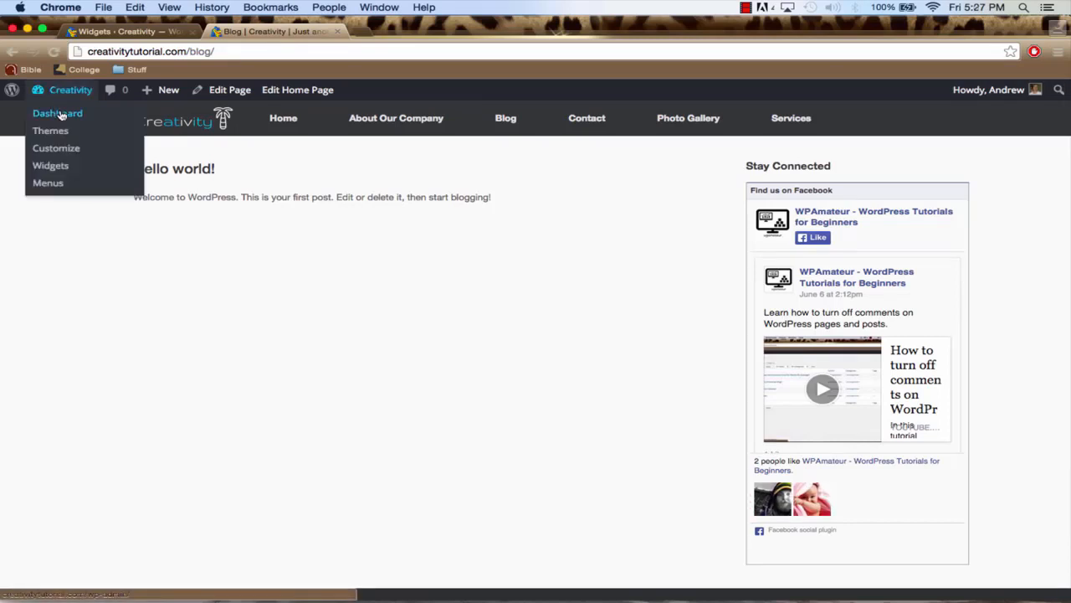
left_click(61, 117)
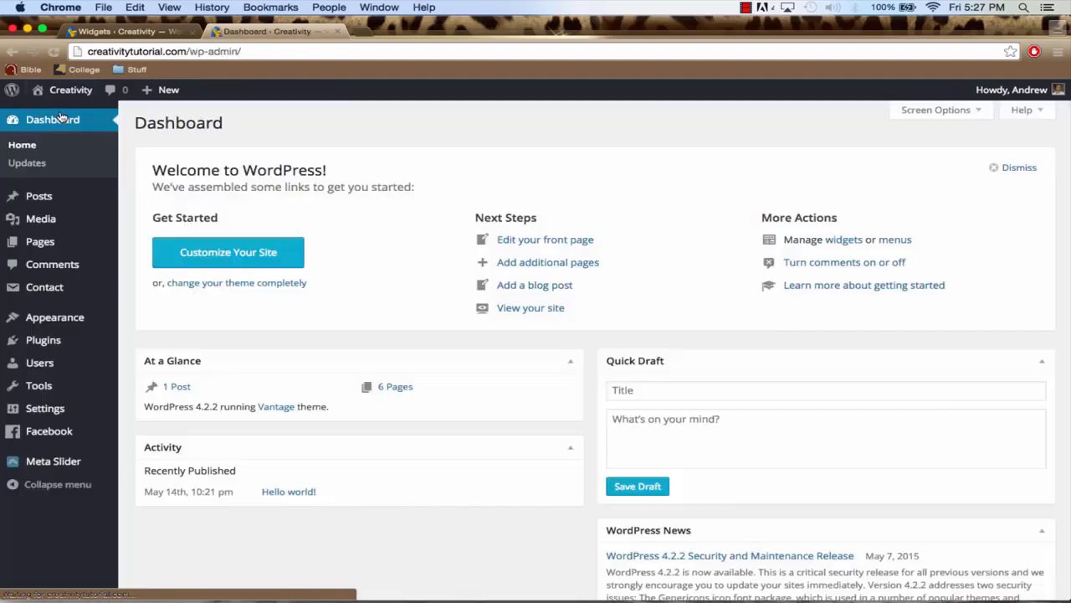
left_click(44, 199)
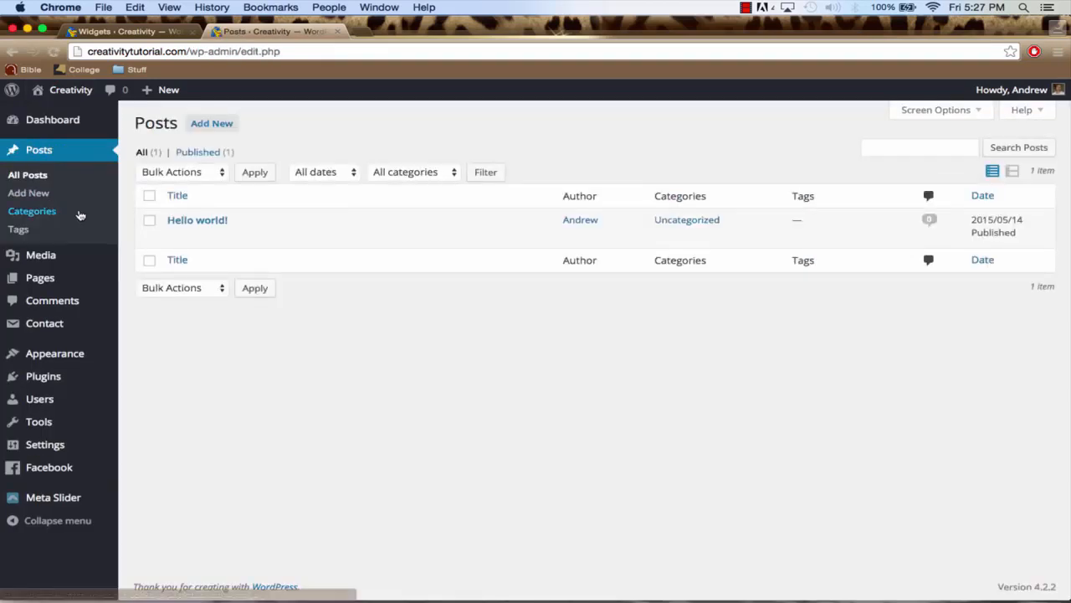
mouse_move(159, 223)
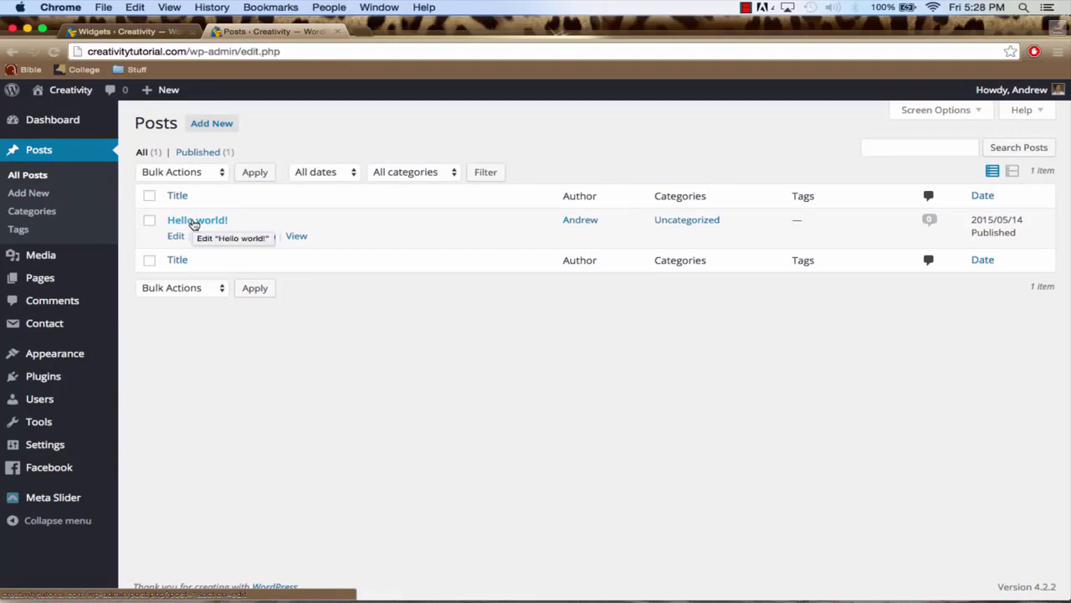
left_click(260, 239)
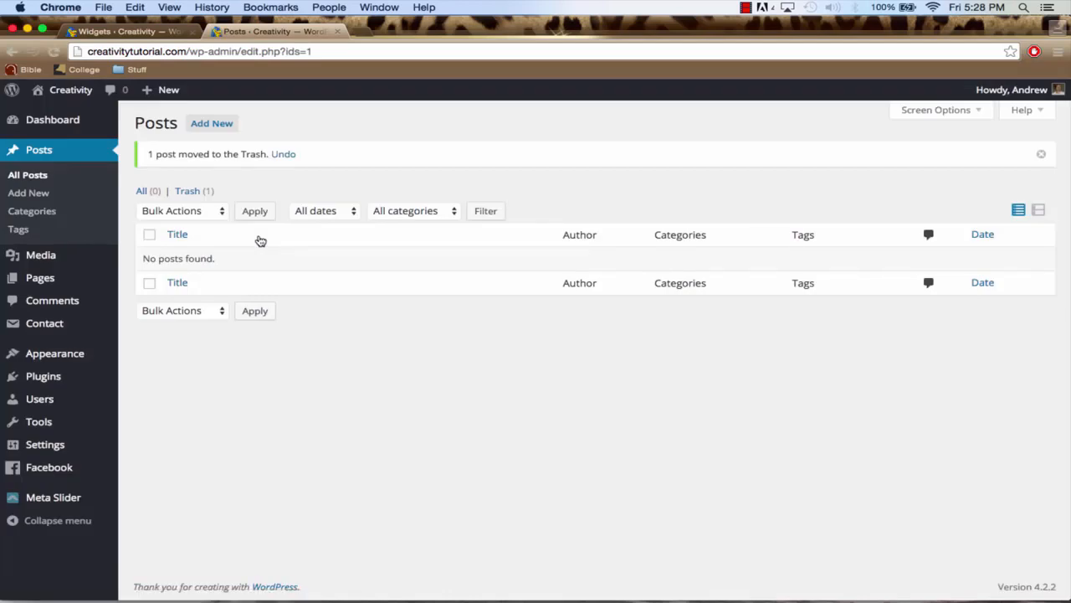
Start a new post and title it "The Love of Rain", copied from the The-Love-Of-Rain TextEdit document without the h1 tags
left_click(219, 129)
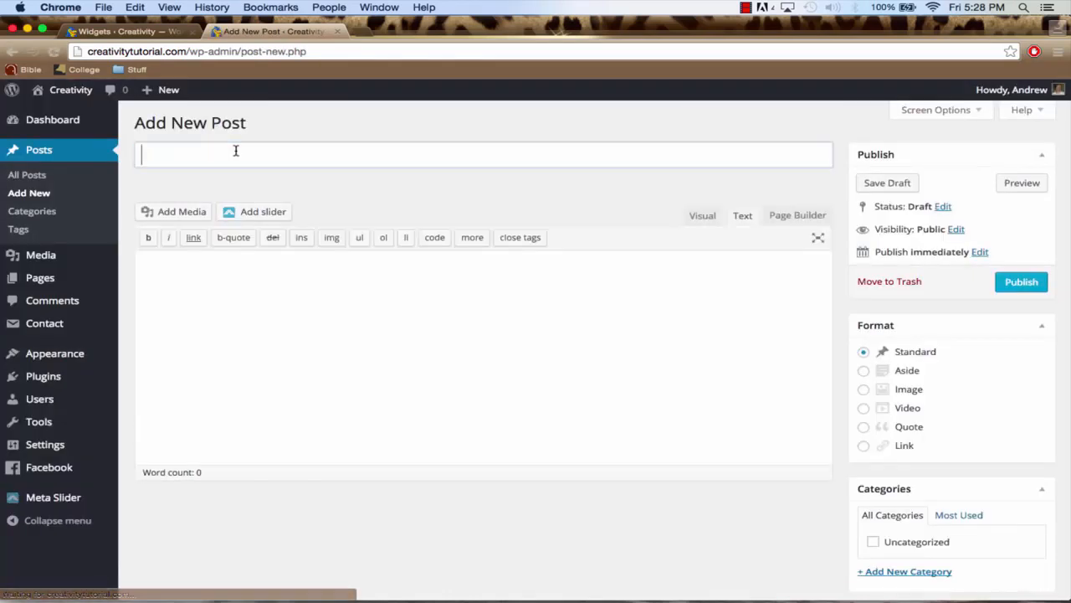
mouse_move(601, 578)
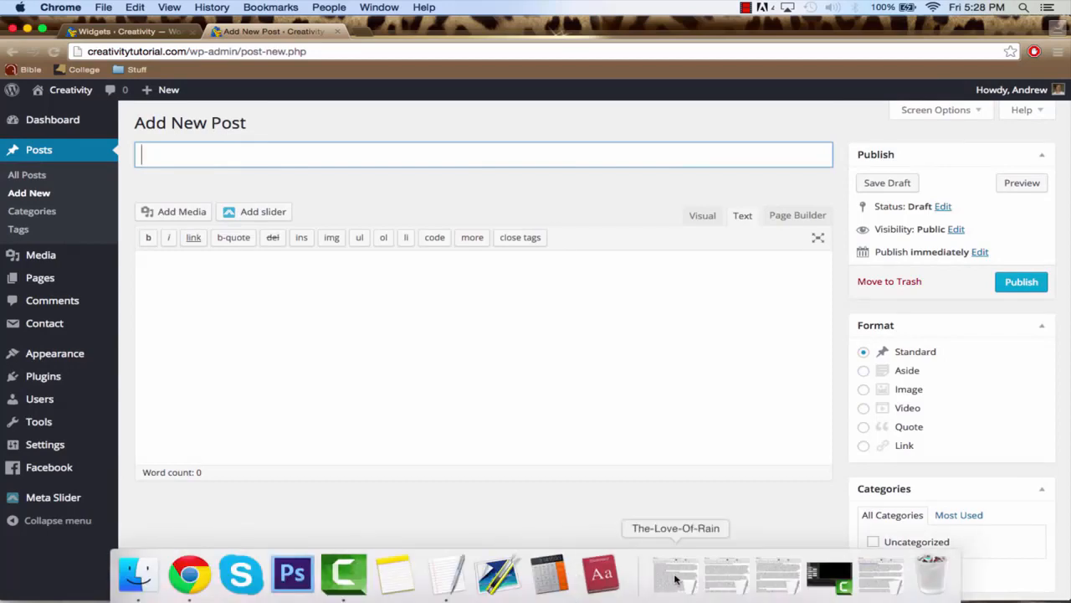
left_click(725, 574)
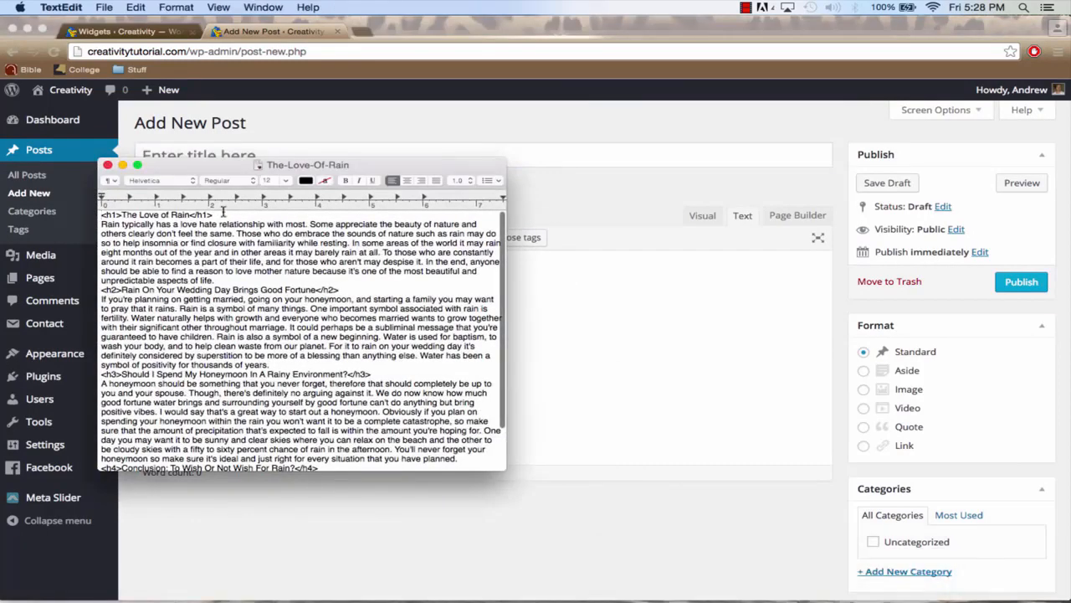
left_click_drag(173, 211, 110, 212)
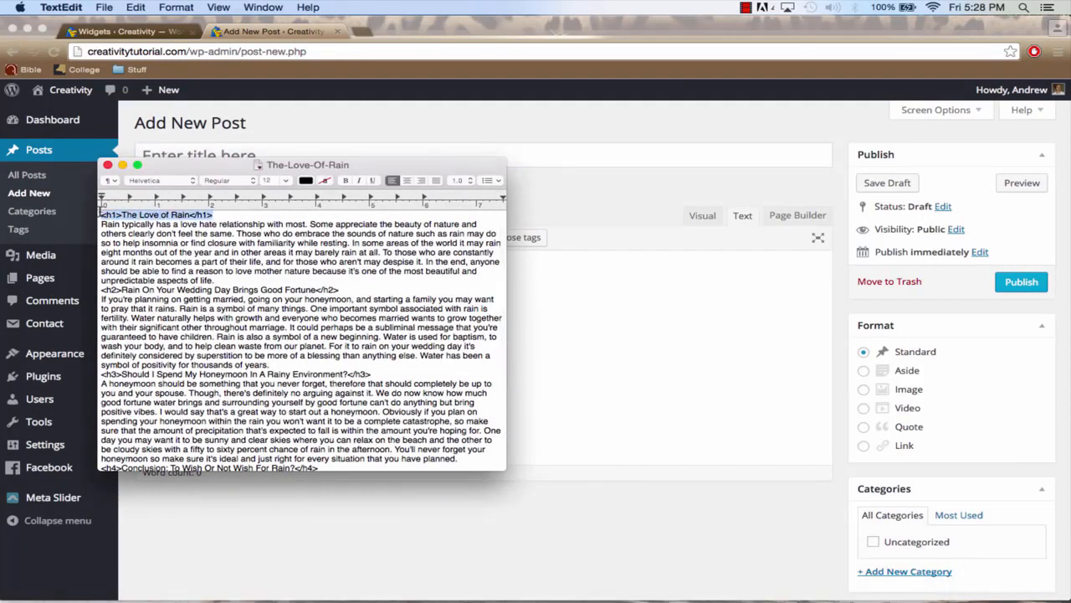
key("super+c")
left_click(122, 165)
left_click(224, 157)
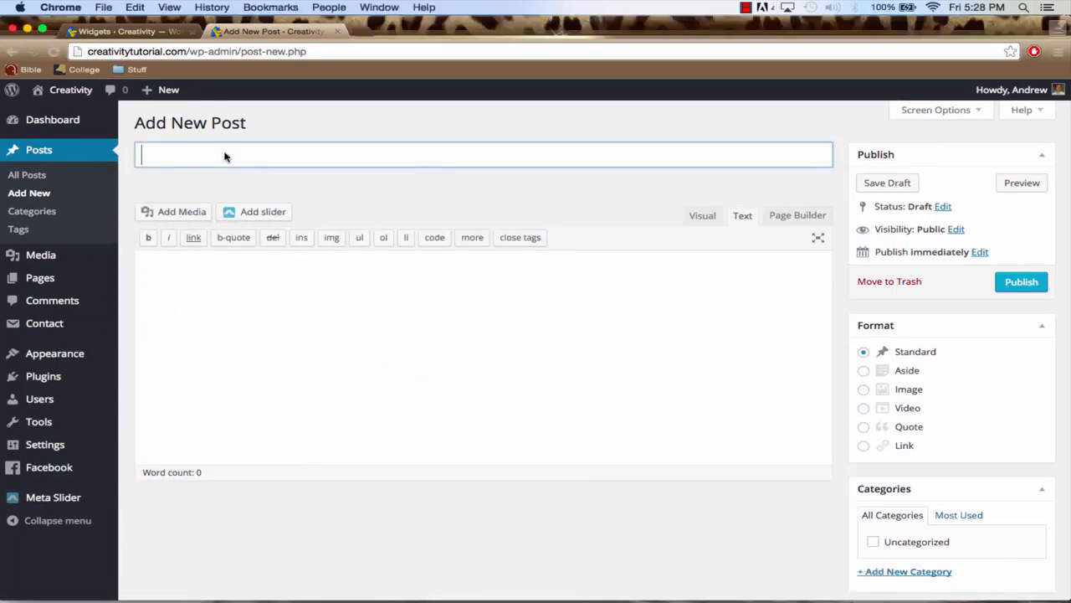
key("super+v")
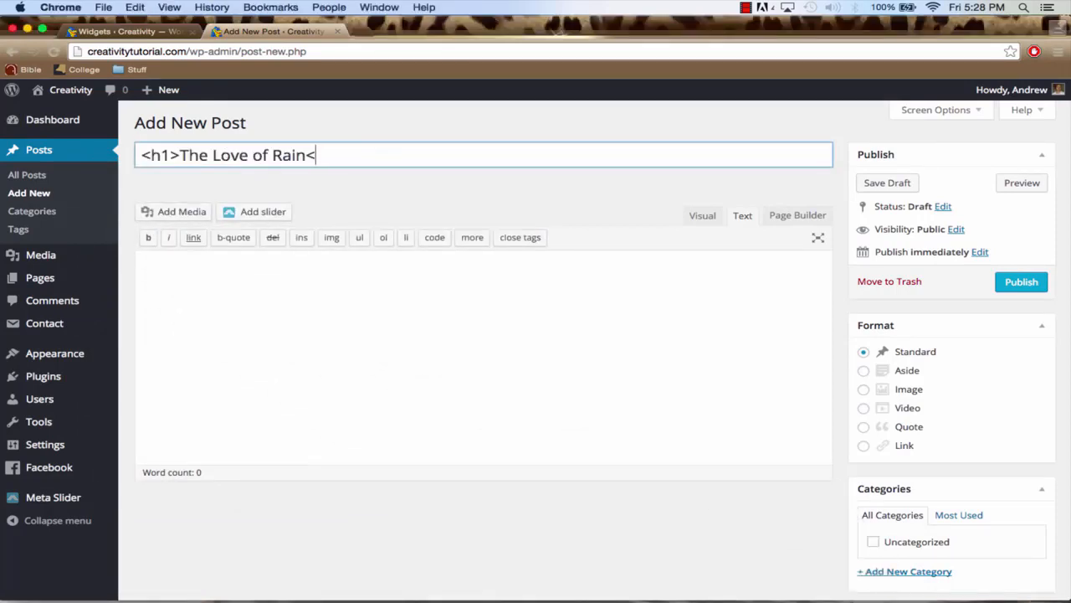
left_click_drag(180, 157, 50, 155)
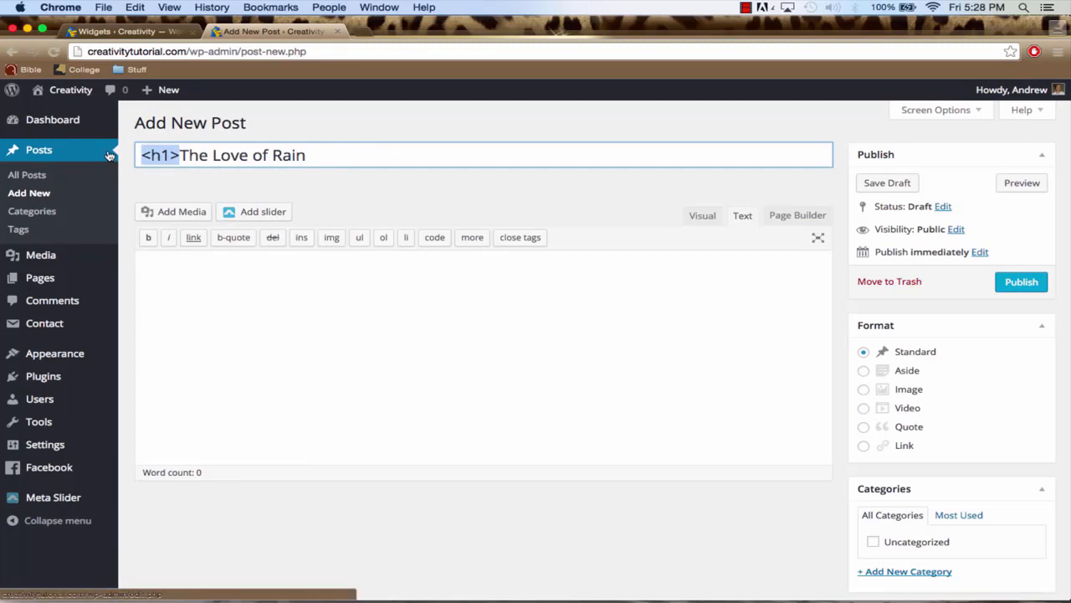
key("BackSpace")
Copy the entire The-Love-Of-Rain document into the post's body in Text mode and close the document
mouse_move(673, 586)
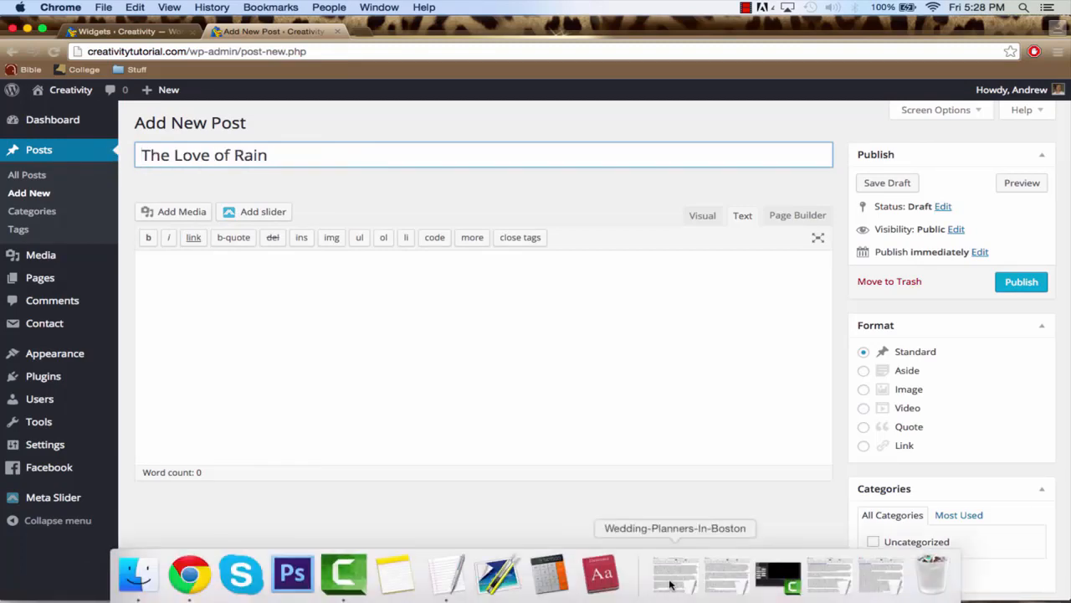
left_click(865, 578)
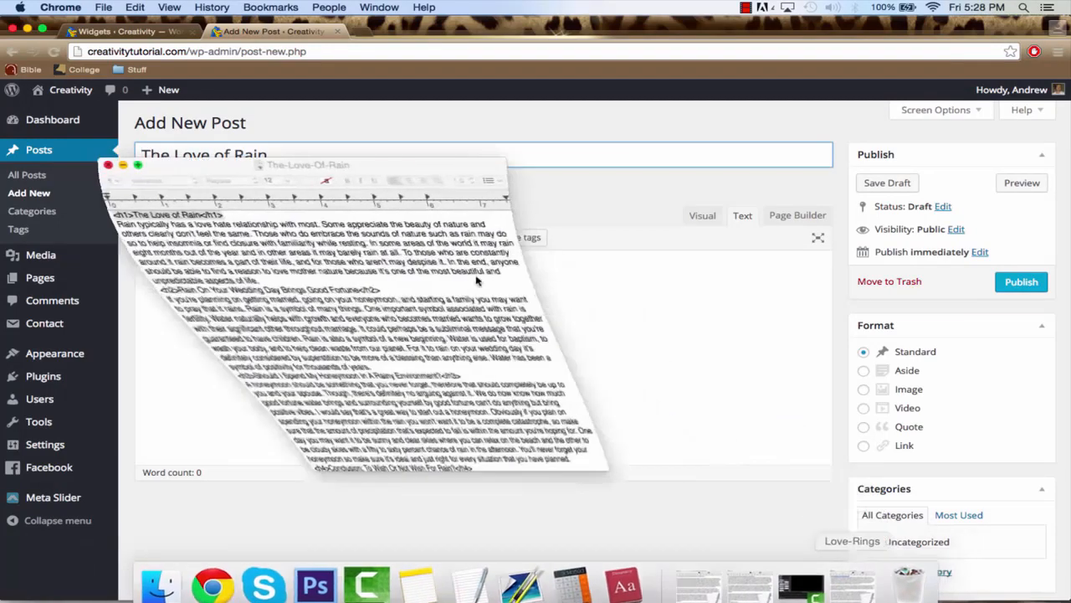
key("super+a")
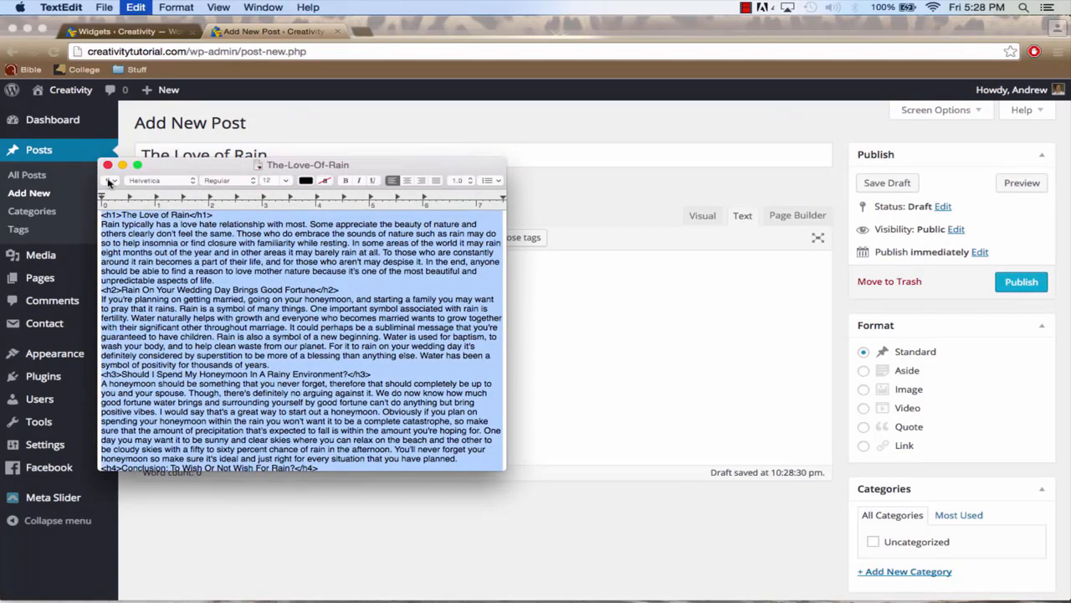
left_click(107, 164)
left_click(740, 223)
left_click(596, 309)
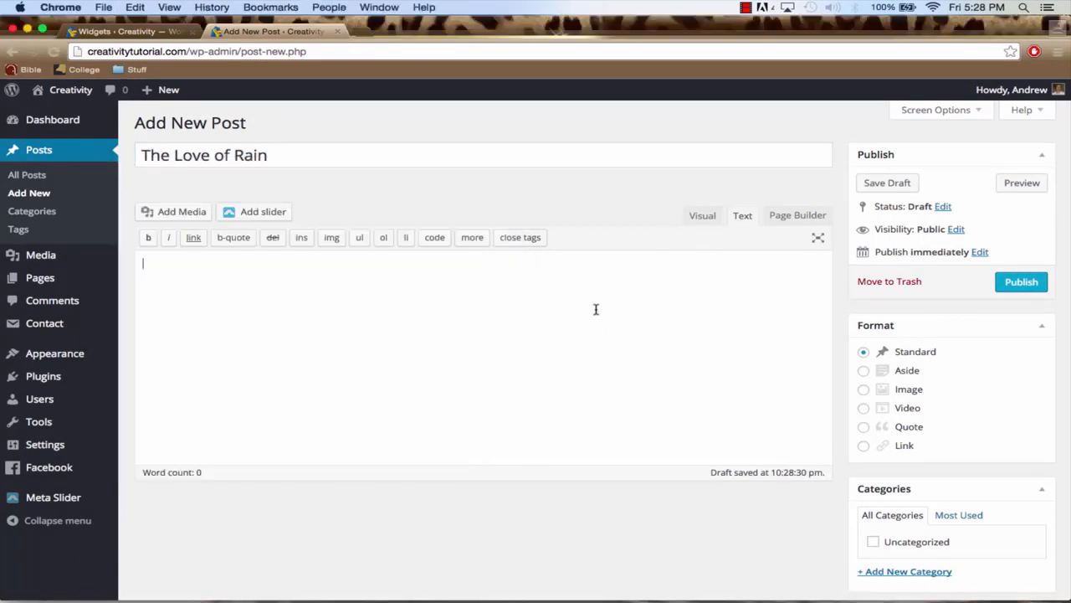
key("super+v")
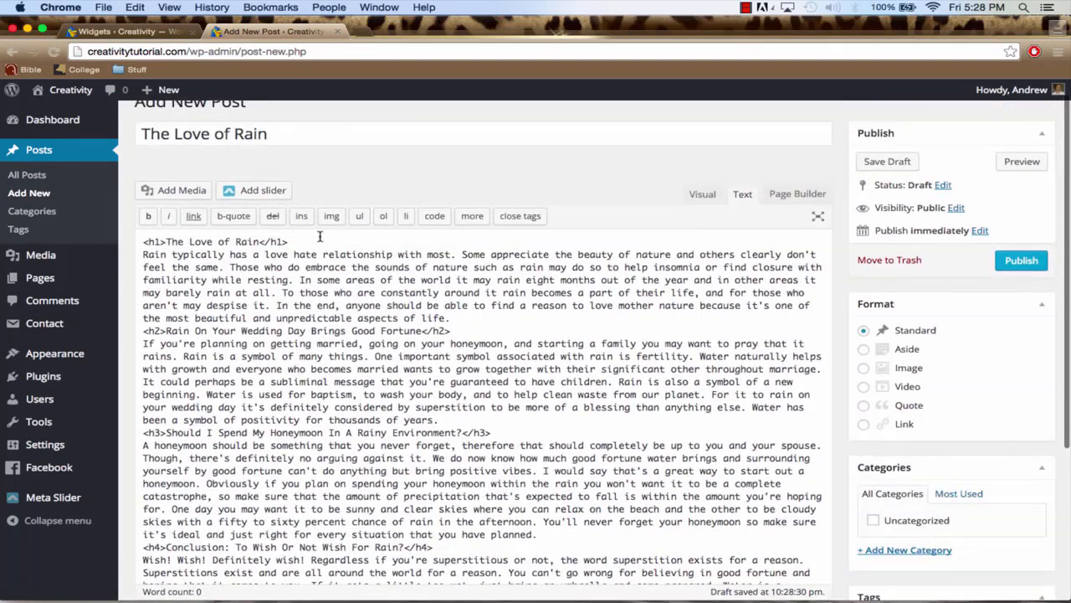
Delete the duplicate h1 heading line from the start of the post's body and publish the post
left_click_drag(319, 237, 146, 240)
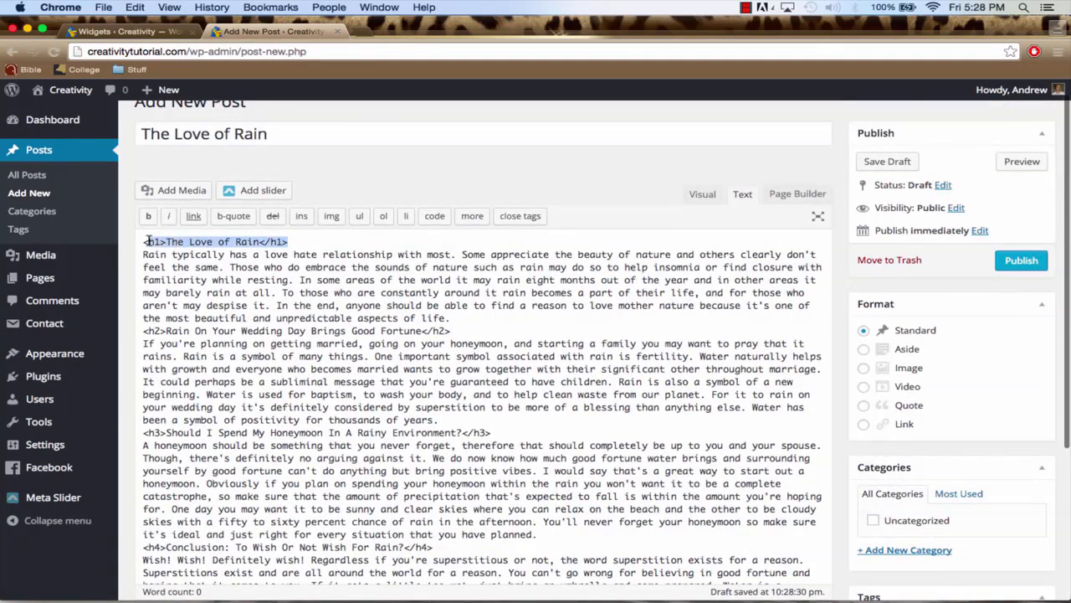
key("BackSpace")
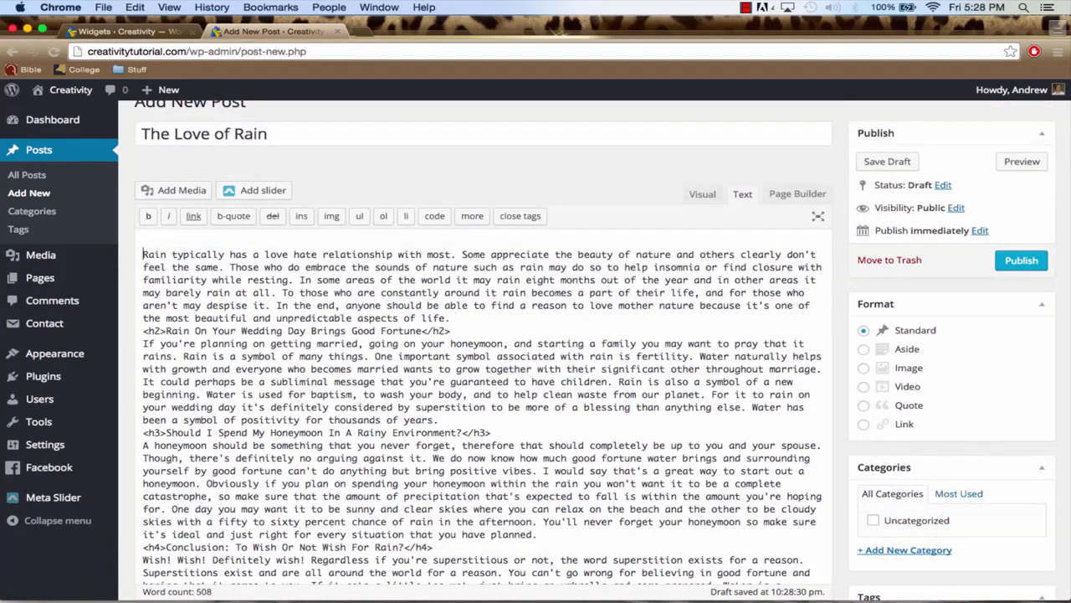
key("BackSpace")
left_click(1010, 267)
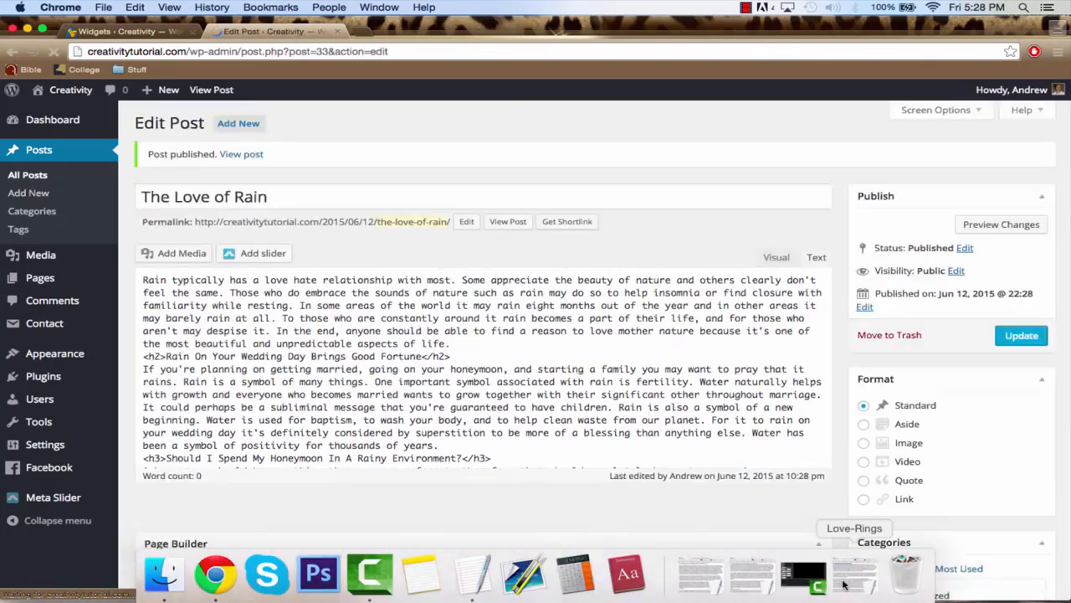
Add another post titled "What Exactly Is A Promise Ring?", copied from the Love-Rings TextEdit document without the h1 tags
left_click(641, 578)
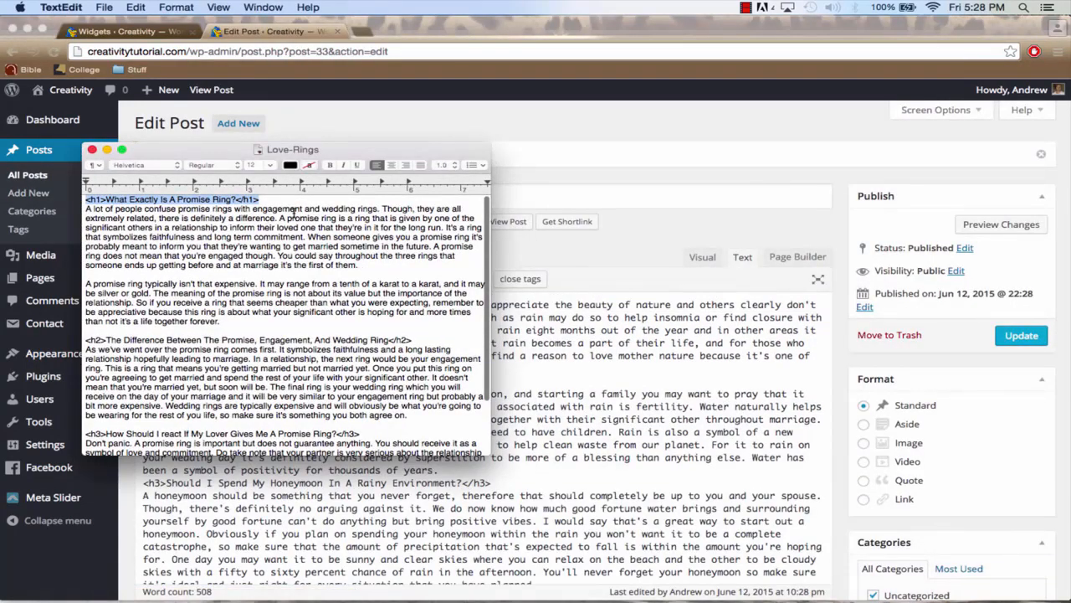
left_click(295, 209)
left_click_drag(275, 199, 83, 201)
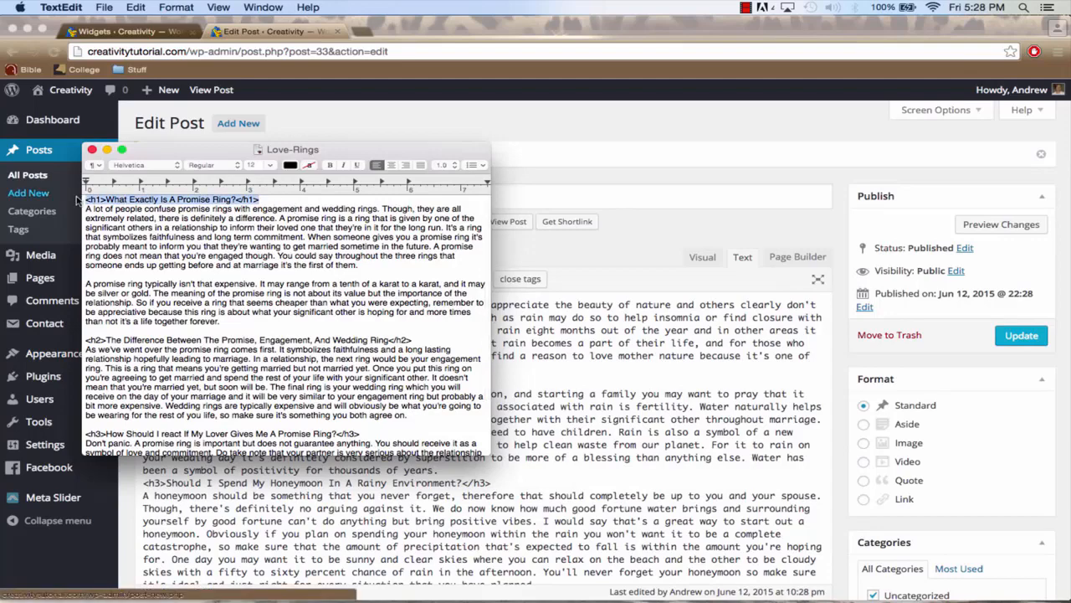
left_click(107, 151)
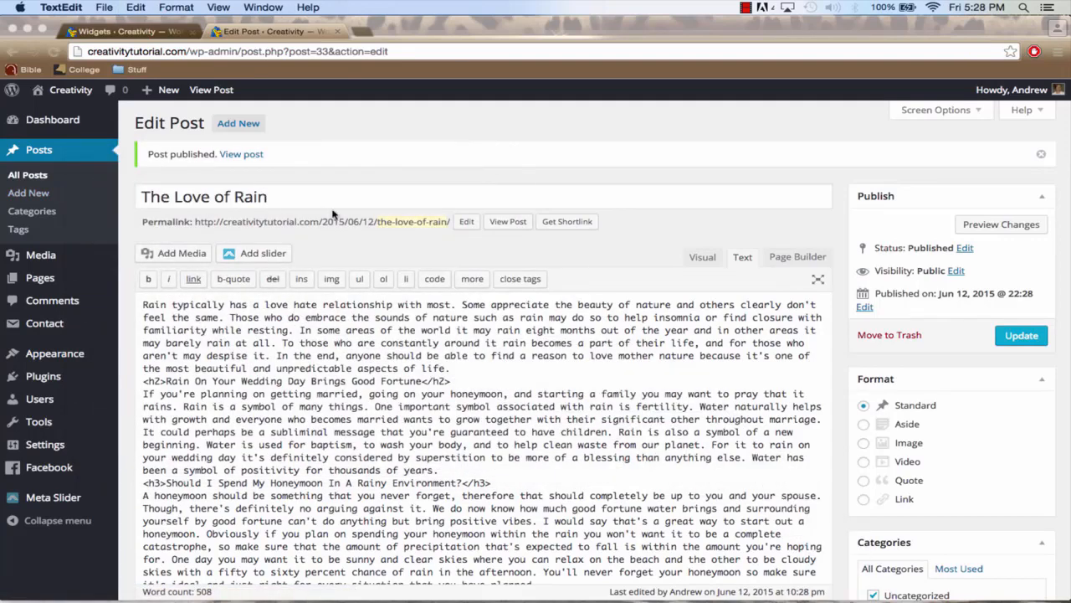
left_click(242, 126)
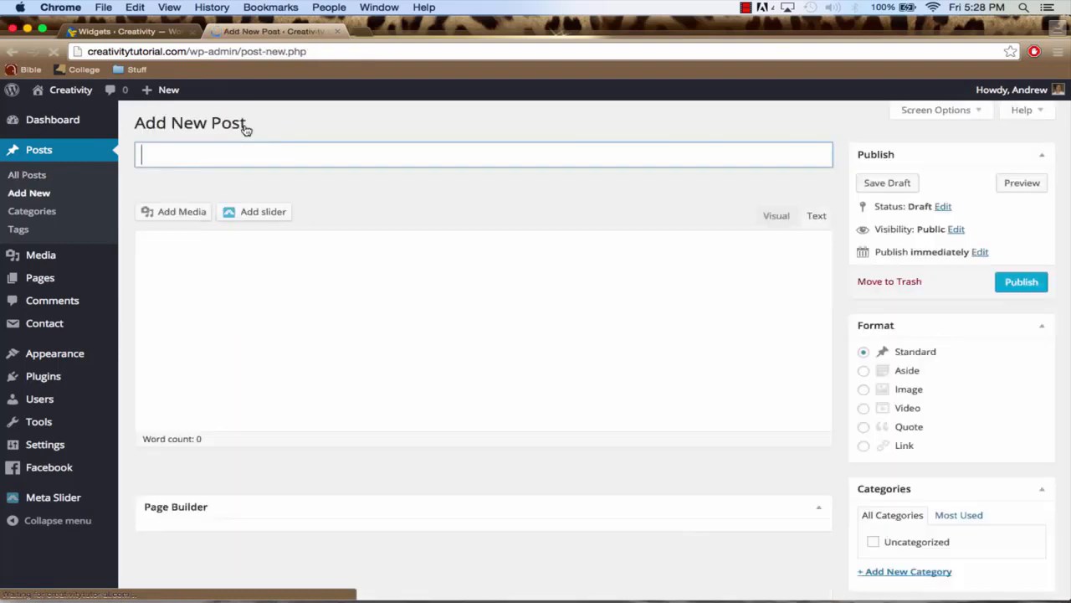
left_click(241, 155)
key("super+v")
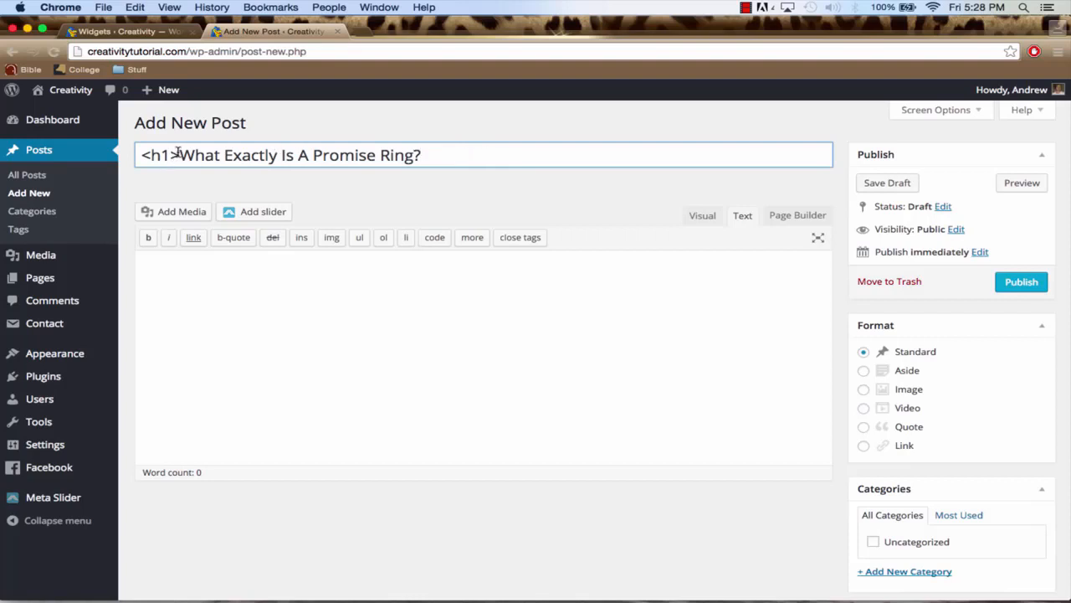
key("BackSpace")
key("BackSpace")
key("BackSpace")
key("BackSpace")
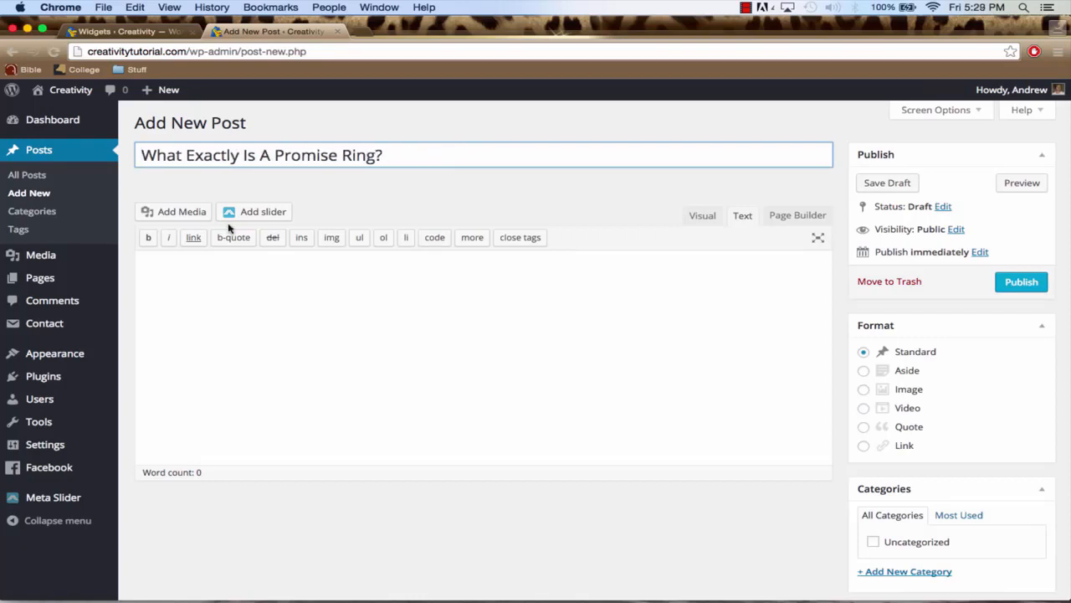
Copy everything below the h1 heading of the Love-Rings document into the post's body and publish the post
mouse_move(895, 591)
left_click(858, 583)
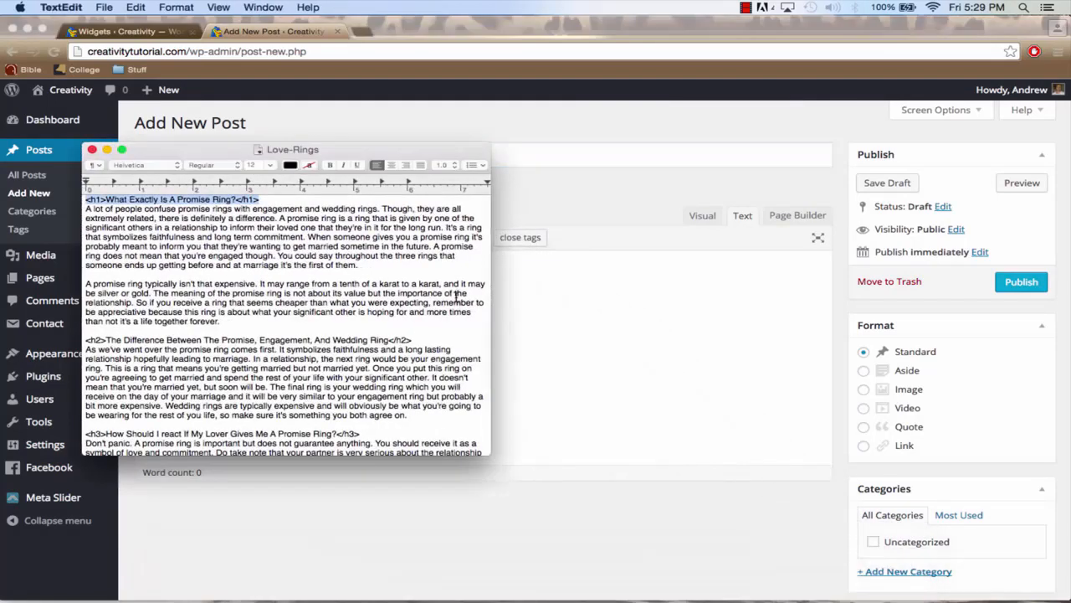
left_click(274, 220)
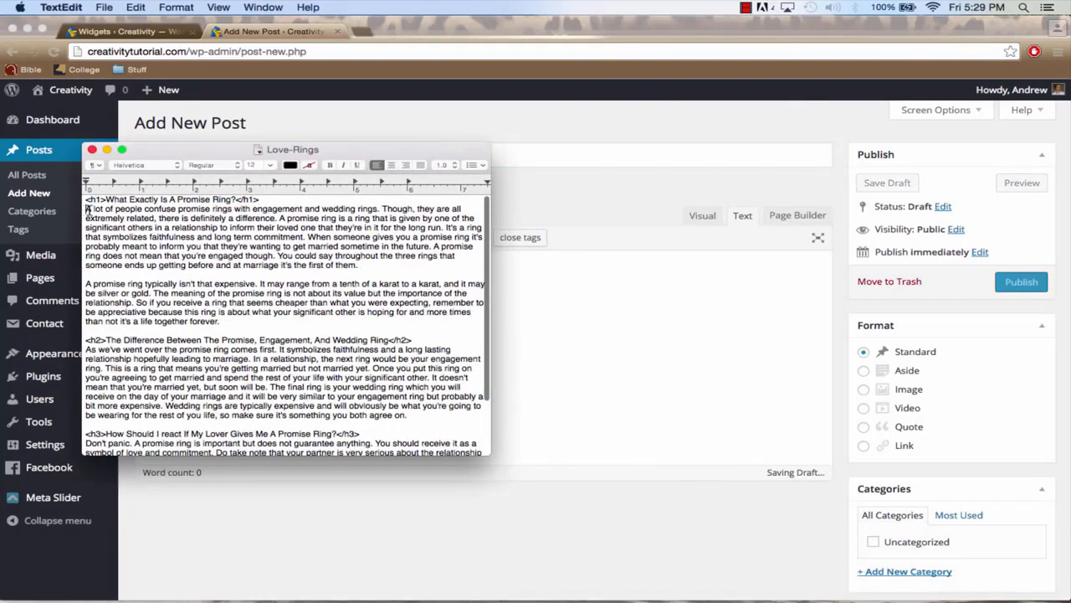
left_click_drag(87, 212, 395, 524)
key("super+c")
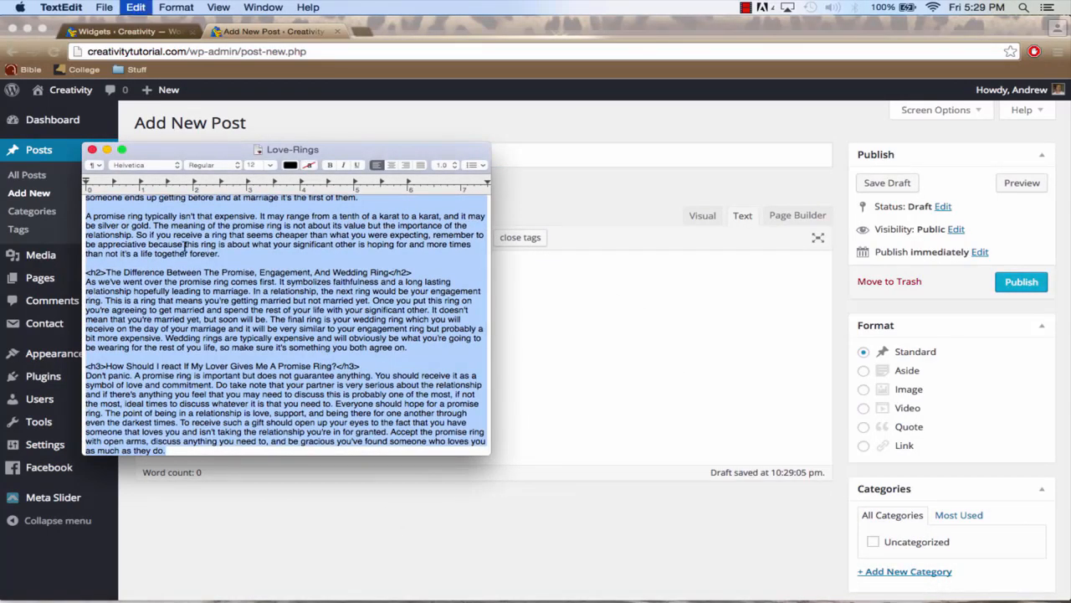
left_click(106, 149)
left_click(347, 313)
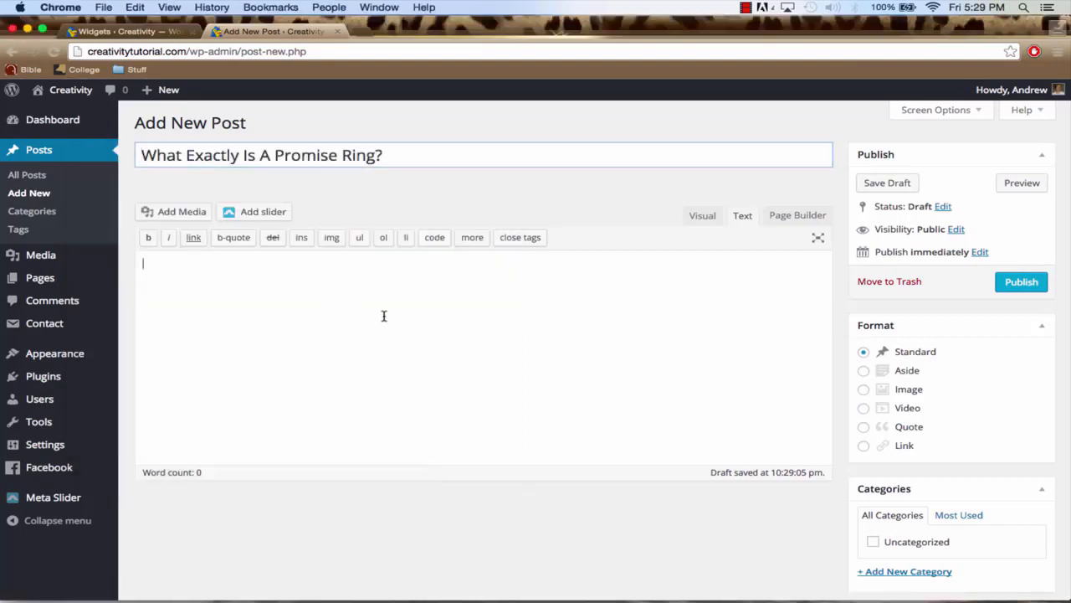
key("super+v")
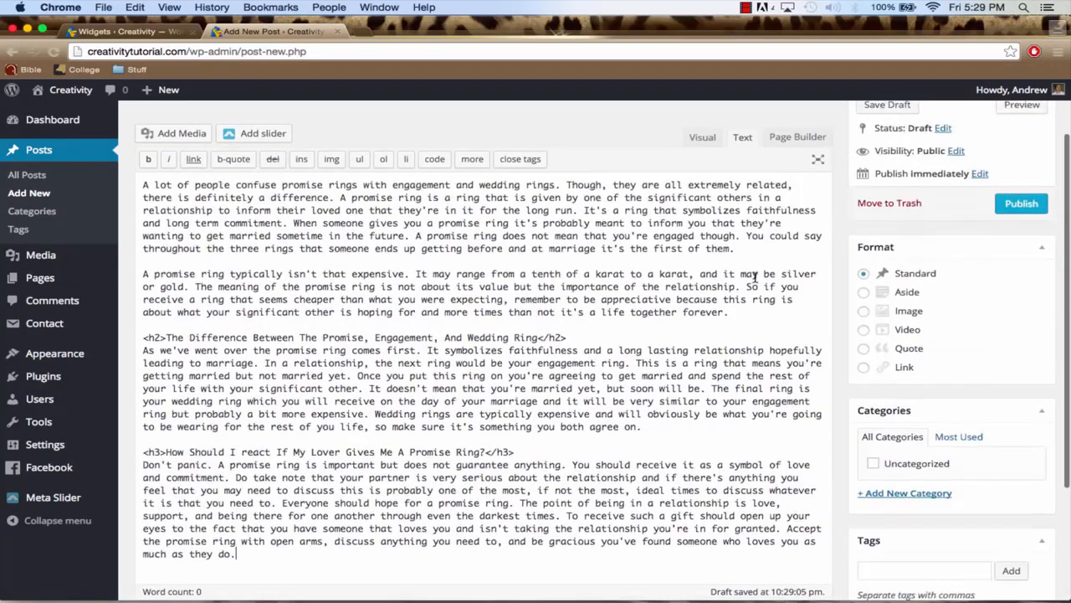
scroll(933, 236, "up", 2)
left_click(1021, 282)
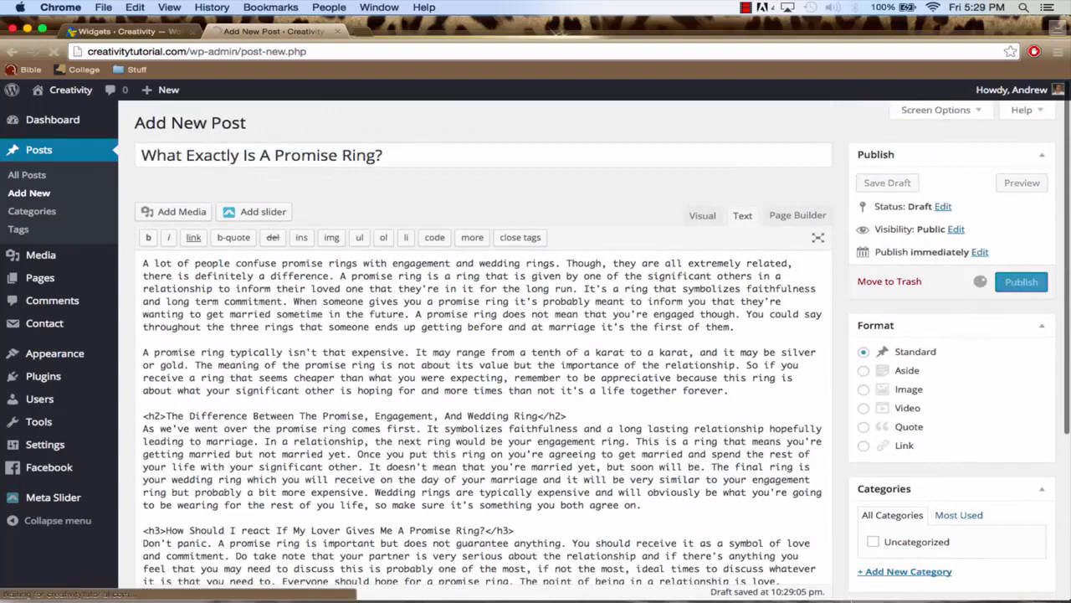
Add another post titled "Why Developing Emotional Intelligence Is Important", copied from the EQ TextEdit document without the h1 tags
mouse_move(844, 586)
left_click(777, 576)
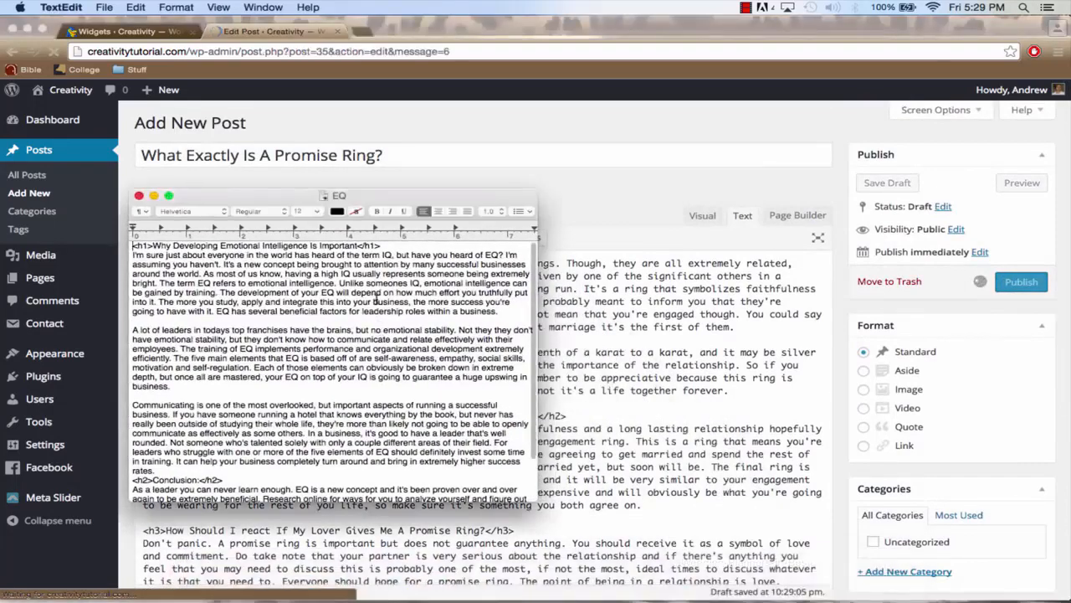
left_click_drag(381, 245, 135, 238)
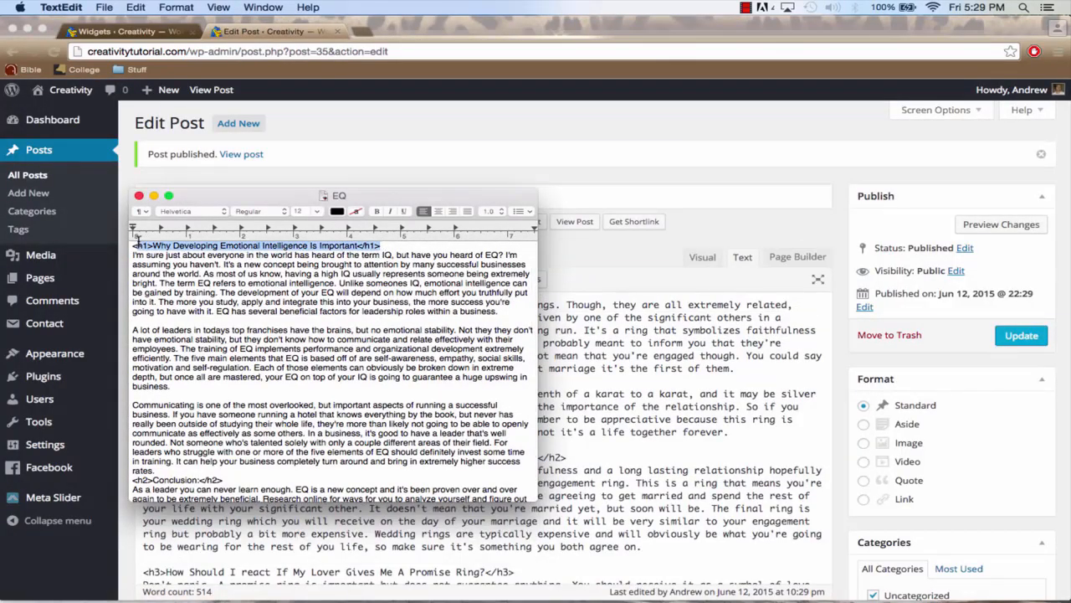
key("super+c")
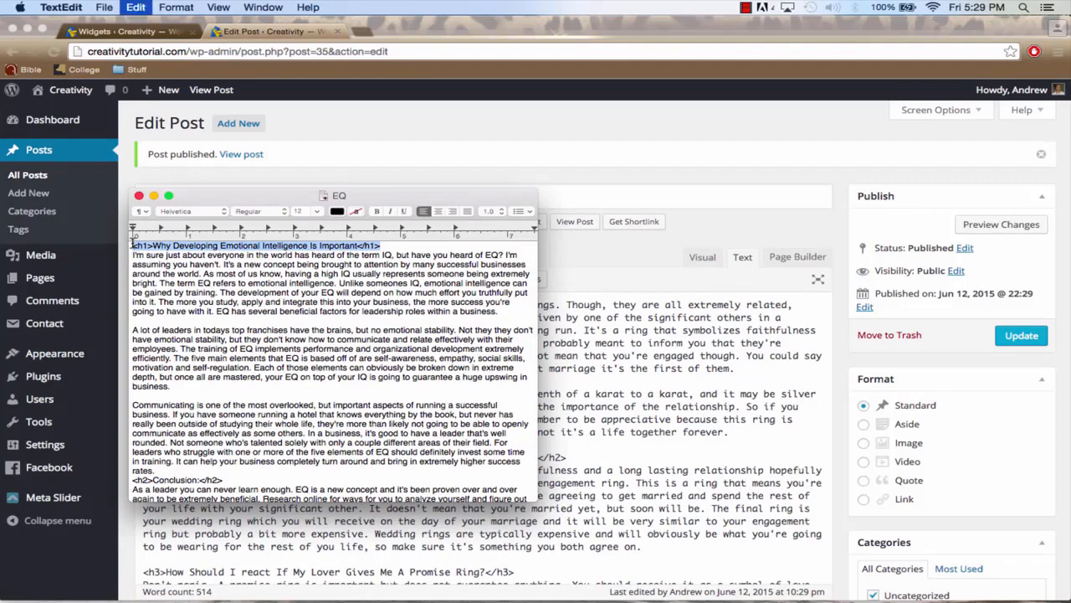
left_click(153, 195)
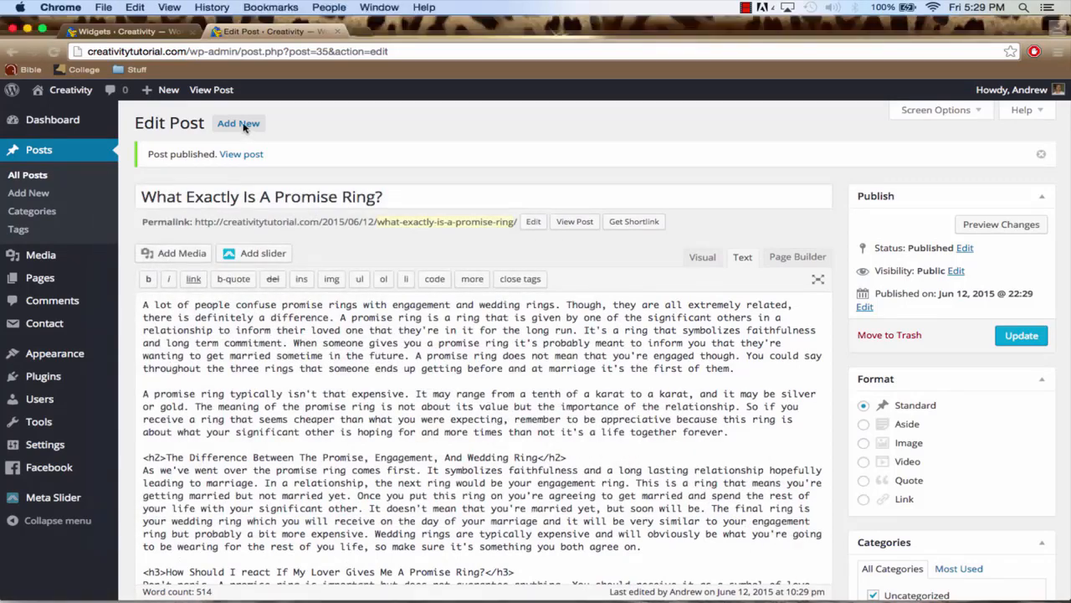
left_click(238, 124)
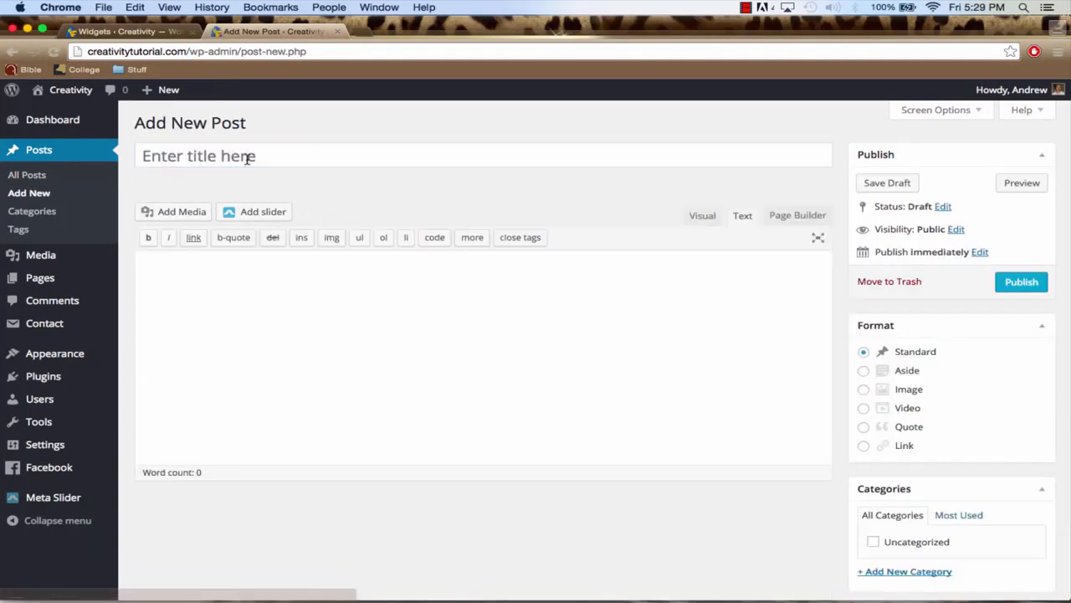
left_click(246, 156)
key("cmd+v")
left_click_drag(183, 155, 140, 156)
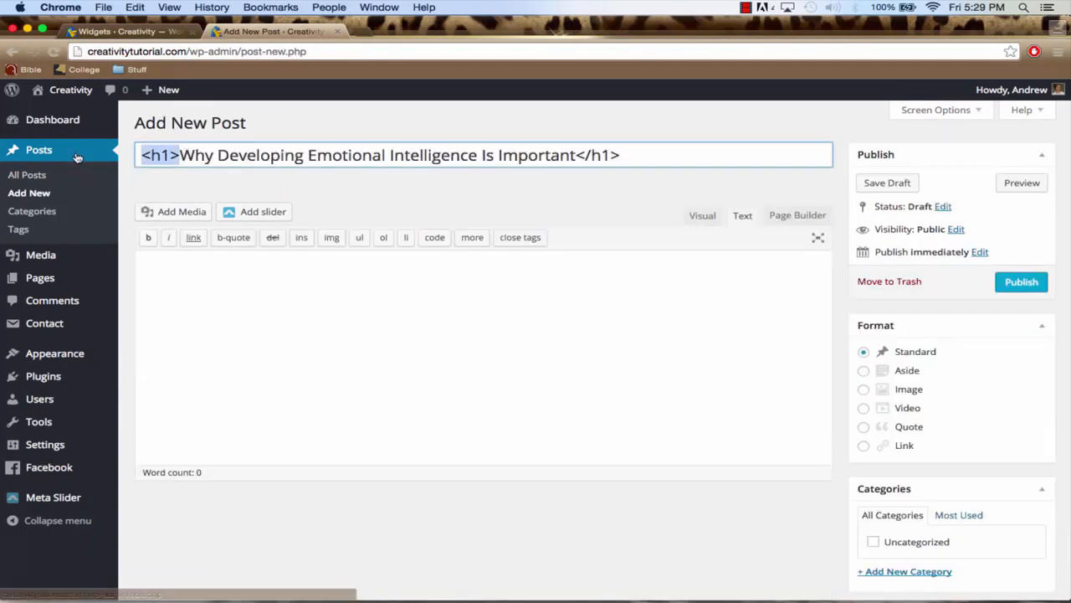
key("BackSpace")
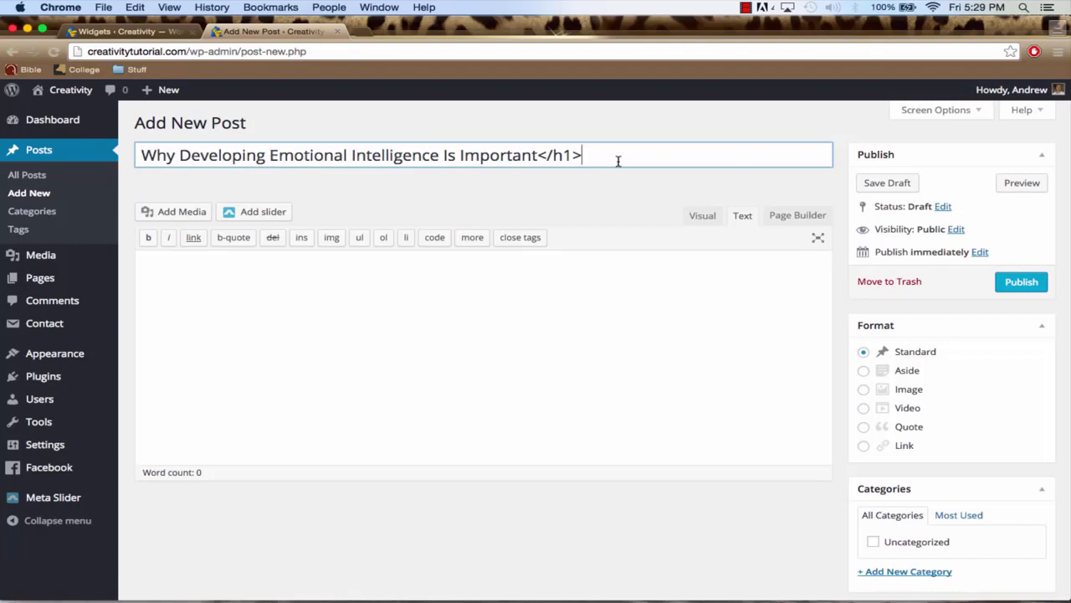
key("BackSpace")
key("BackSpace")
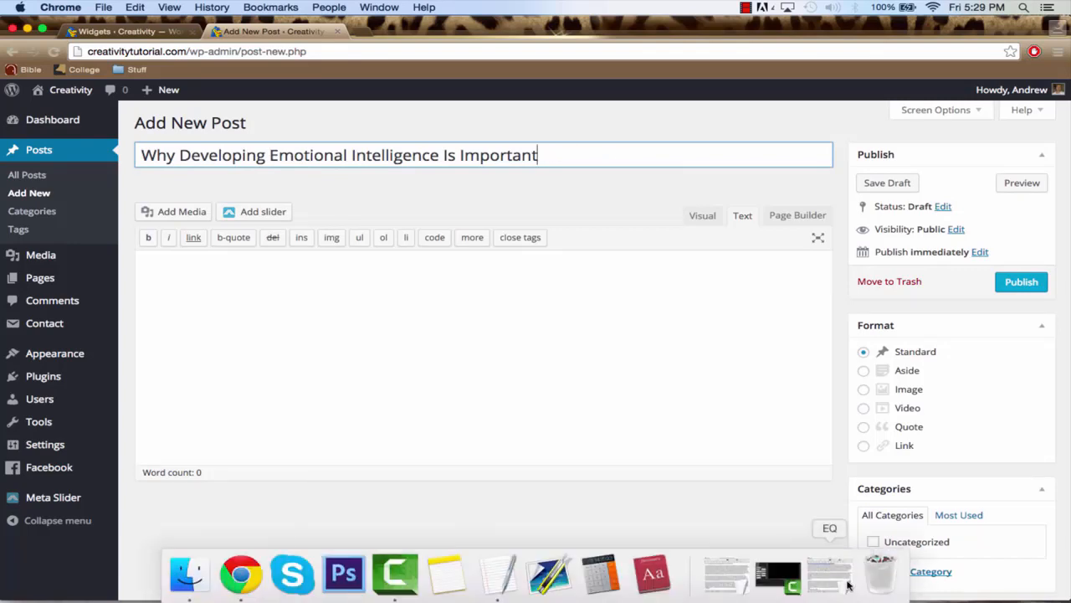
Copy the entire EQ document into the post's body and close the document
left_click(830, 576)
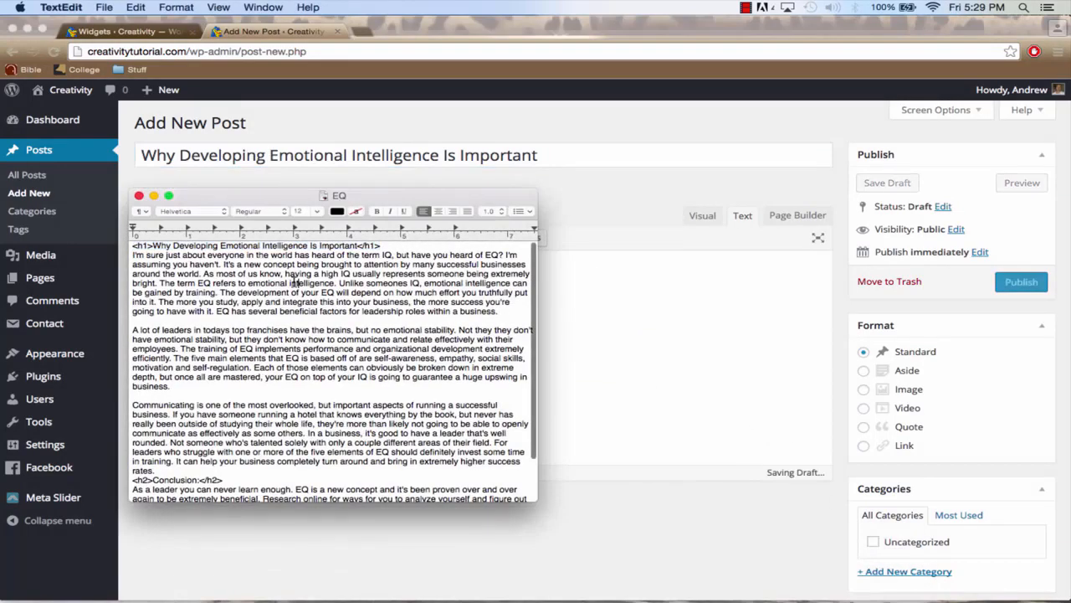
key("super+a")
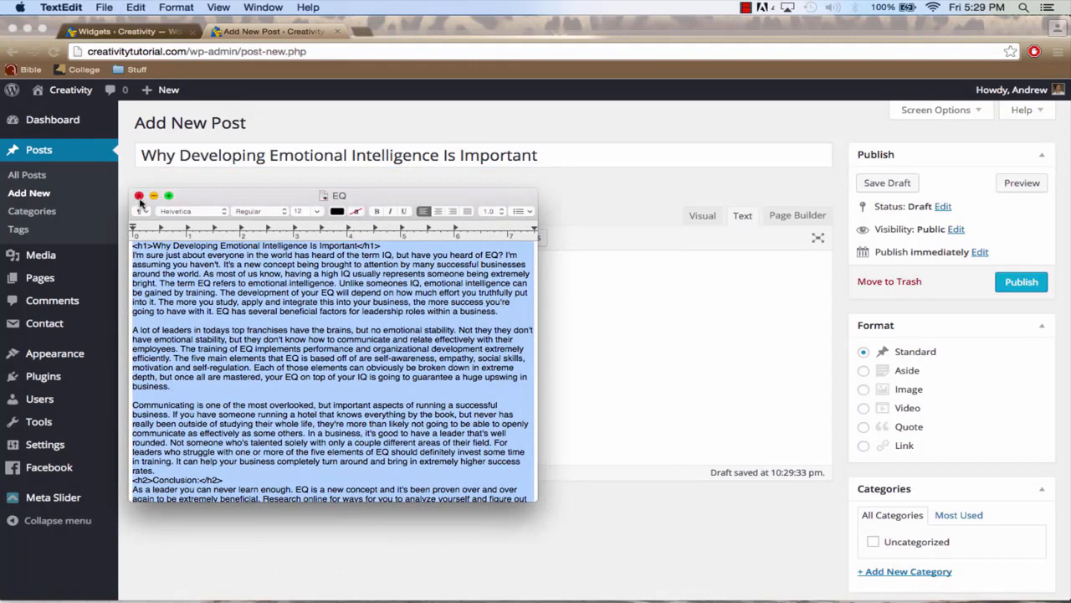
left_click(139, 196)
left_click(502, 303)
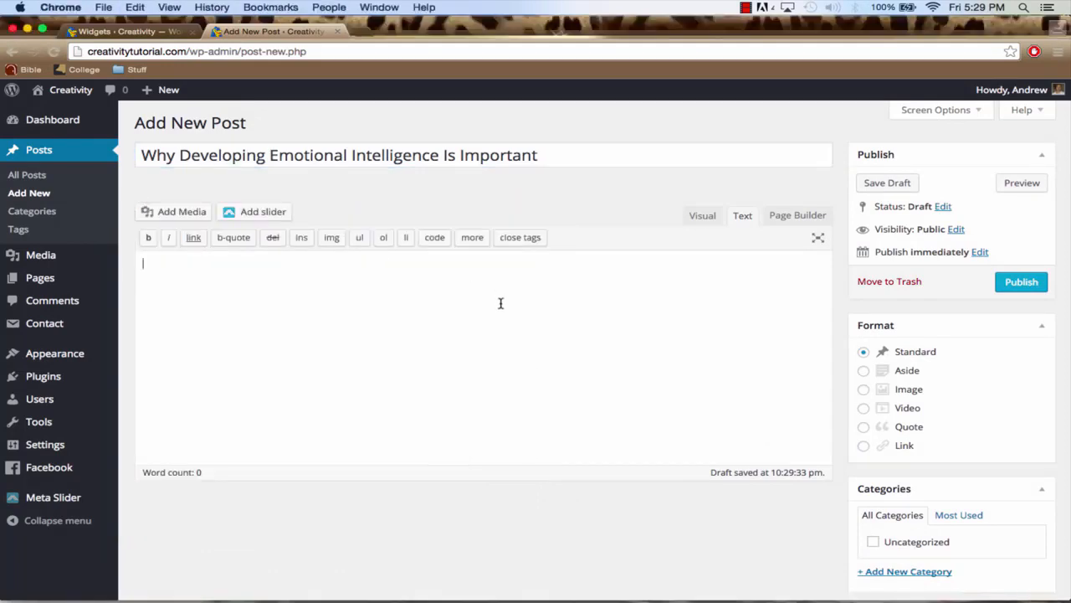
key("super+v")
Delete the duplicate h1 heading line and its empty line from the emotional intelligence post's body and publish the post
scroll(524, 303, "up", 15)
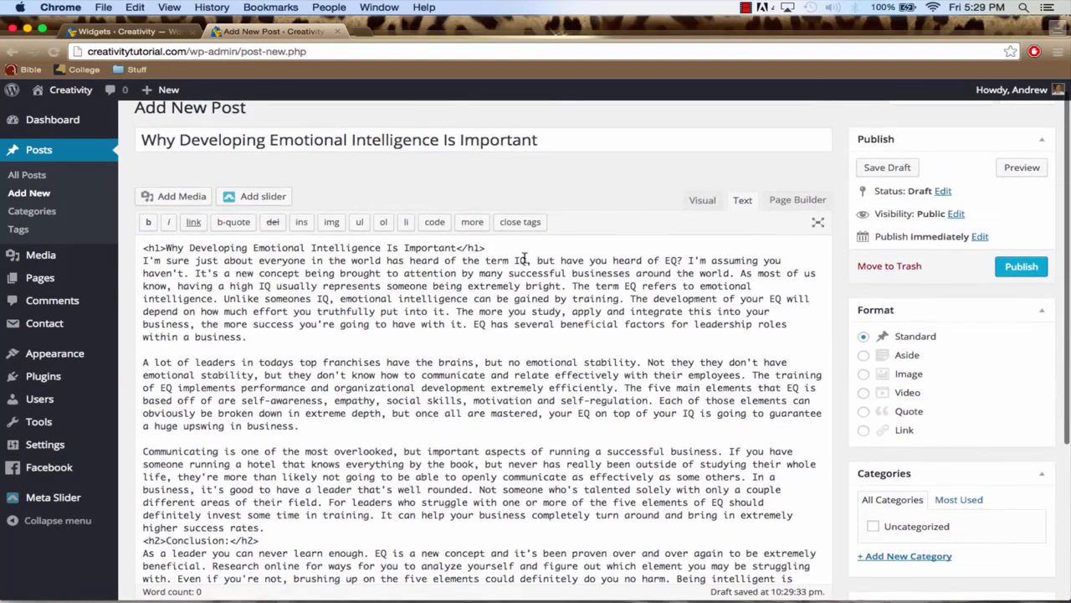
left_click_drag(512, 246, 143, 248)
key("BackSpace")
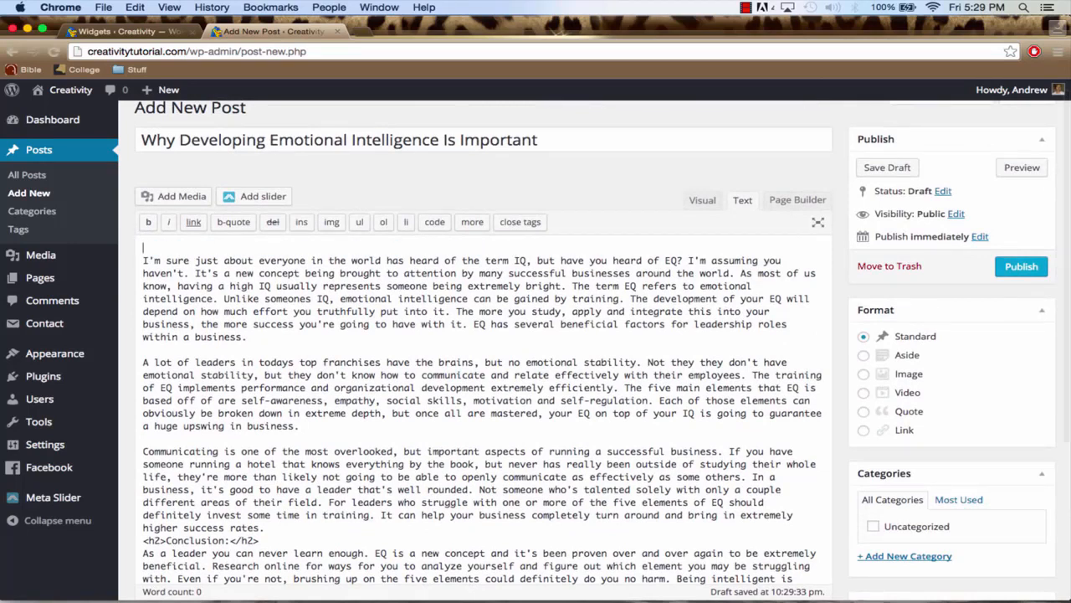
key("Delete")
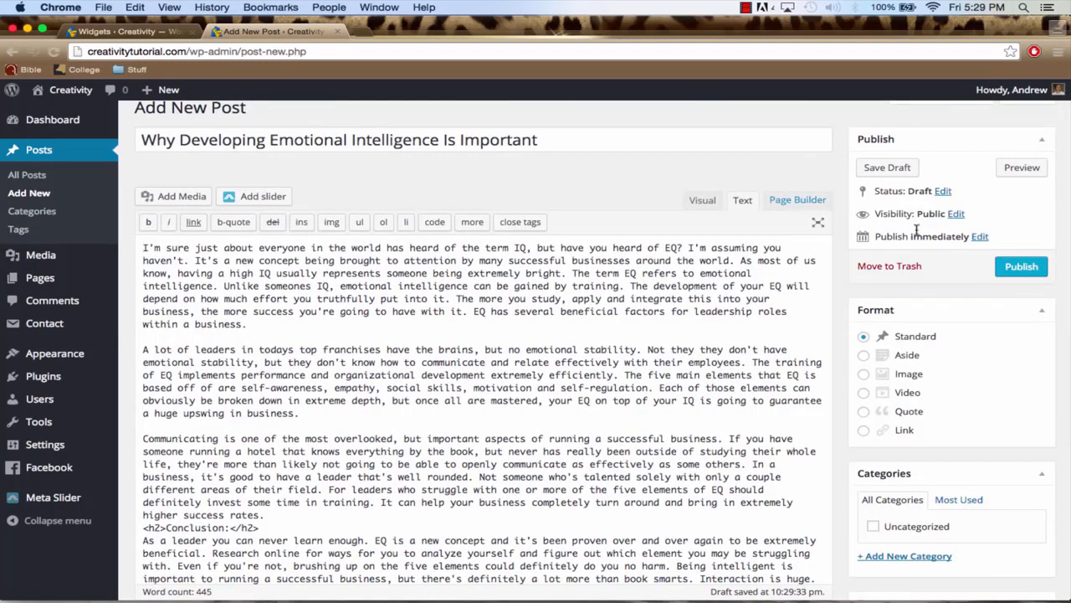
left_click(1023, 267)
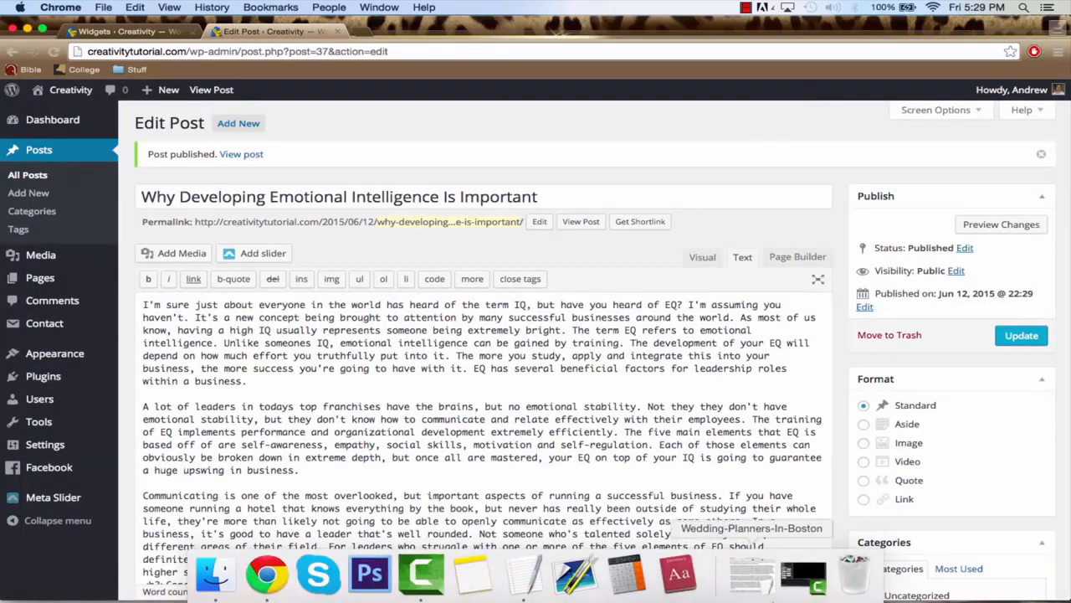
Add another post titled "Contagious Events: Top Wedding Planners In Boston", copied from the Wedding-Planners-In-Boston TextEdit document without the heading tags
left_click(749, 583)
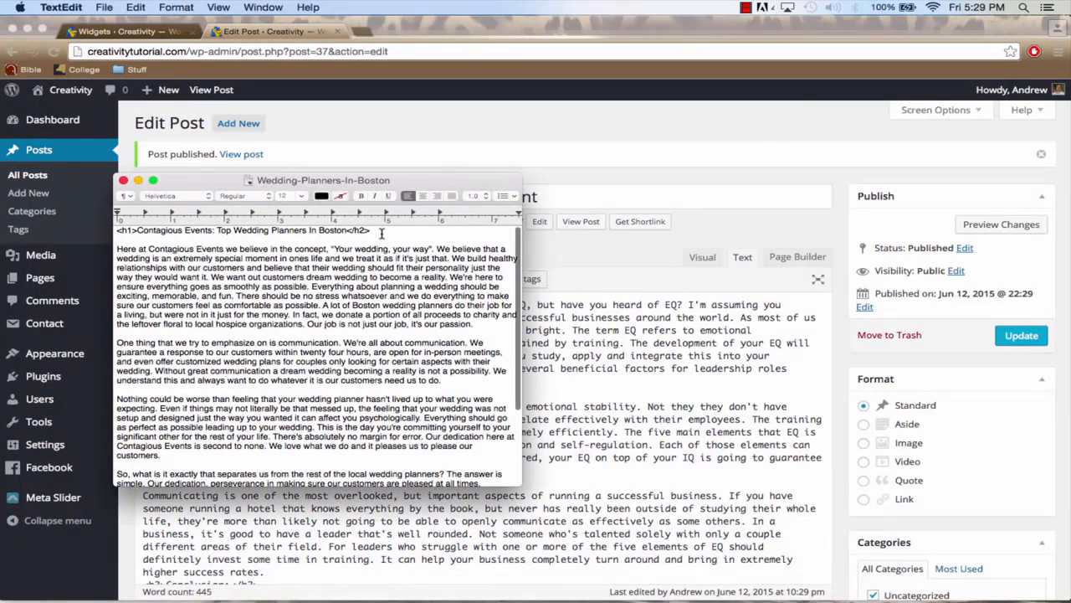
left_click_drag(381, 232, 289, 220)
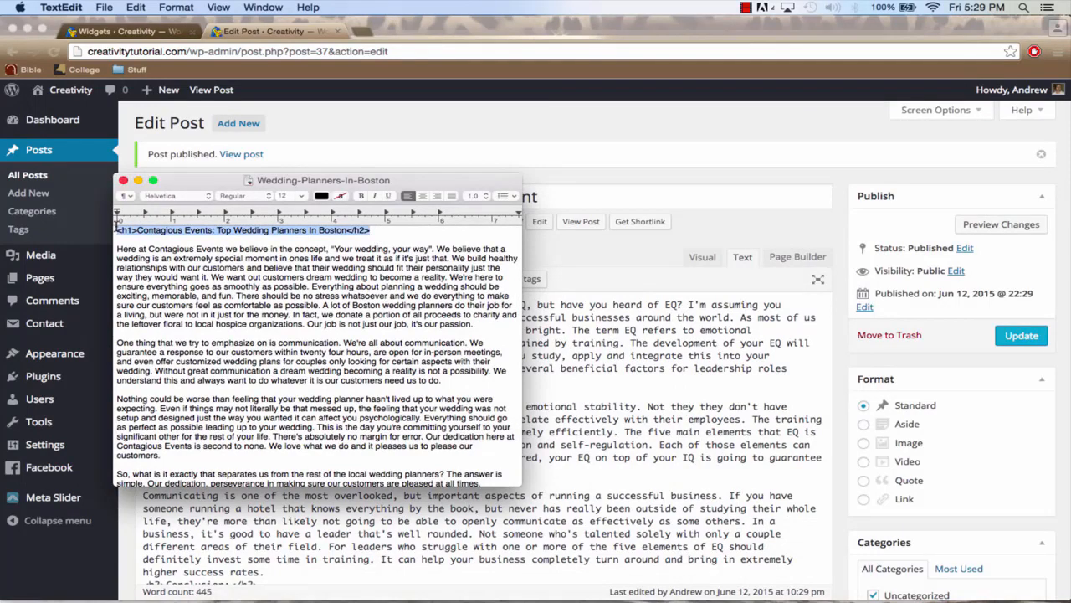
key("super+c")
left_click(589, 354)
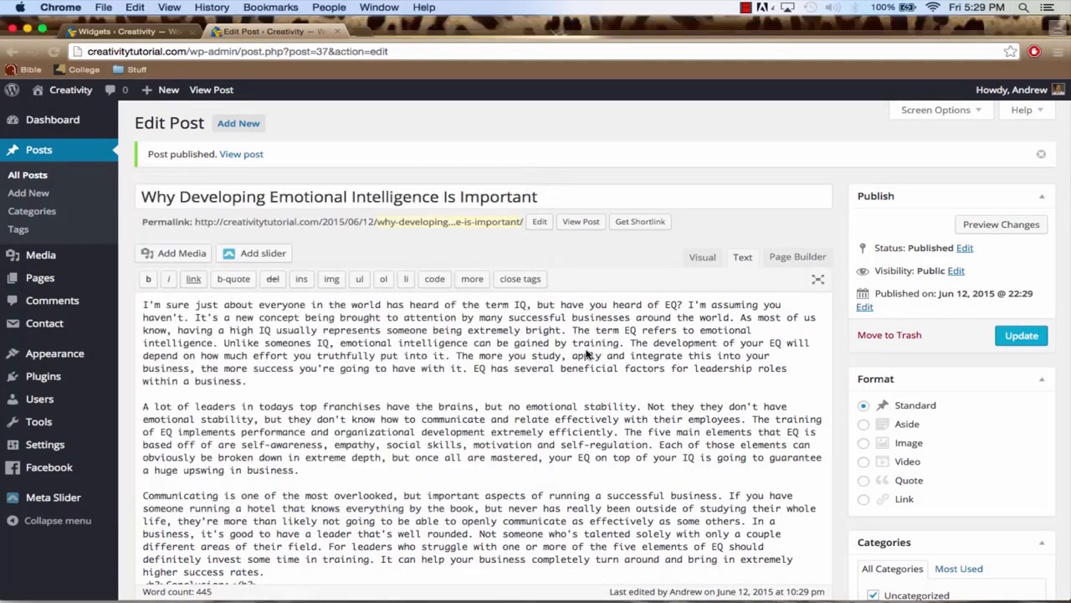
left_click(238, 127)
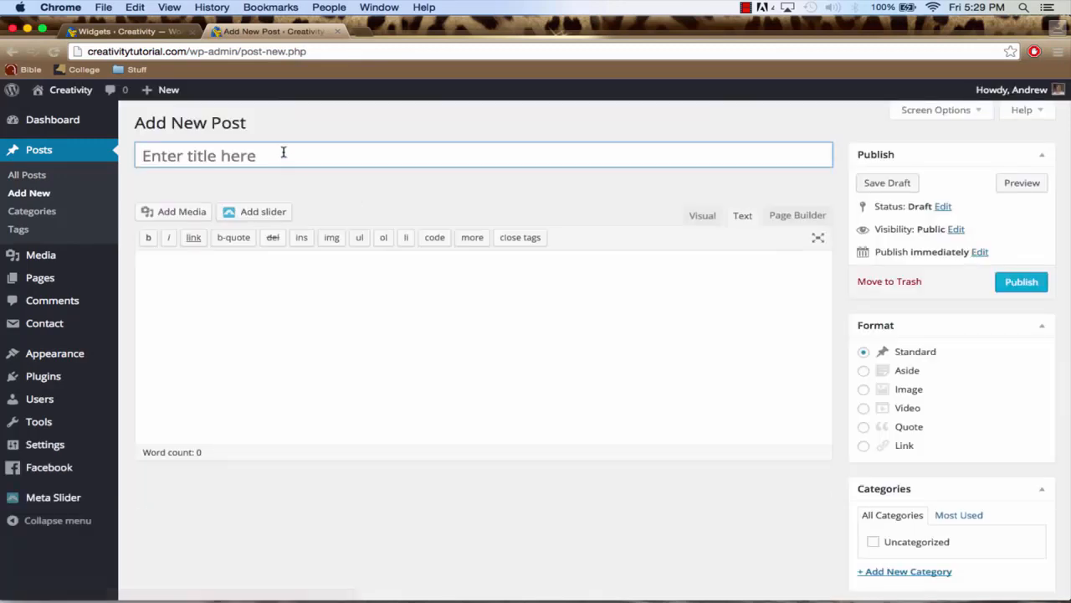
left_click(283, 153)
key("super+v")
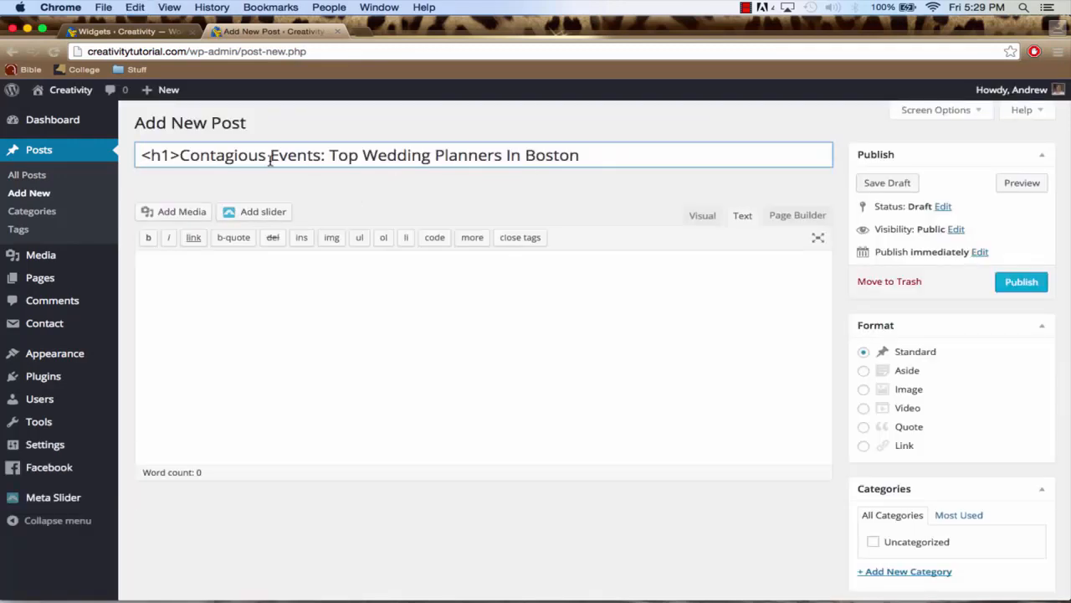
key("BackSpace")
key("BackSpace")
key("BackSpace")
key("BackSpace")
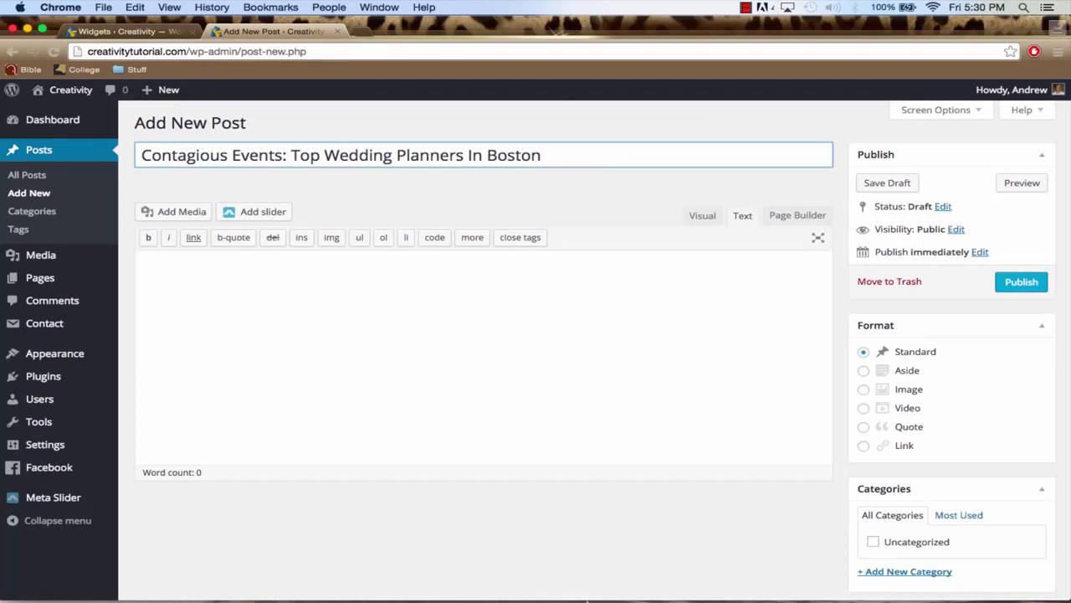
Bring the Wedding-Planners-In-Boston document in front of the browser, copy everything below its heading line and close the document
left_click(28, 31)
left_click(140, 185)
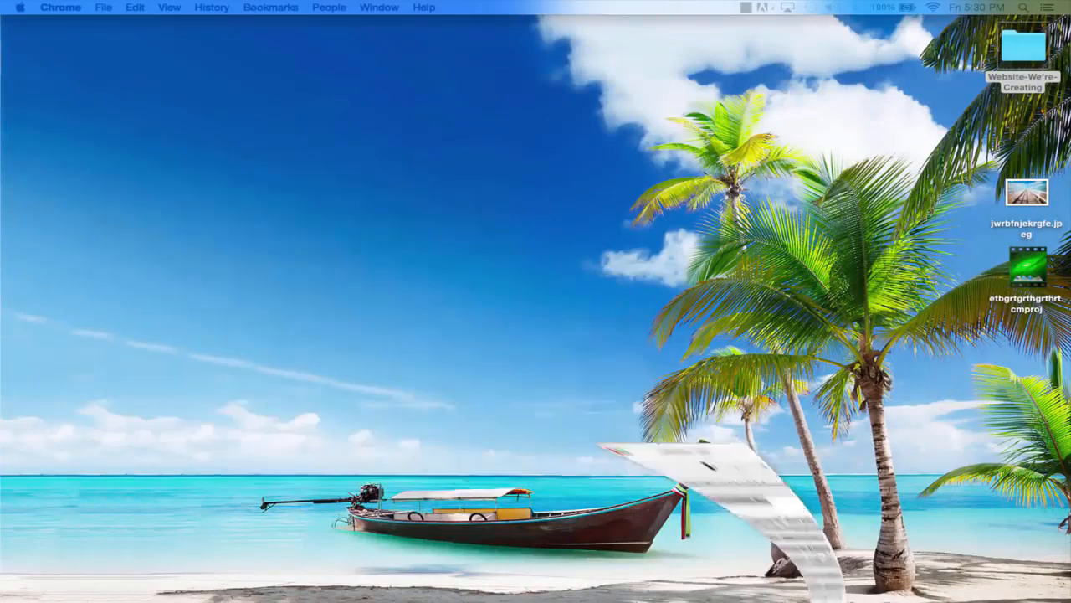
left_click(760, 588)
left_click(826, 578)
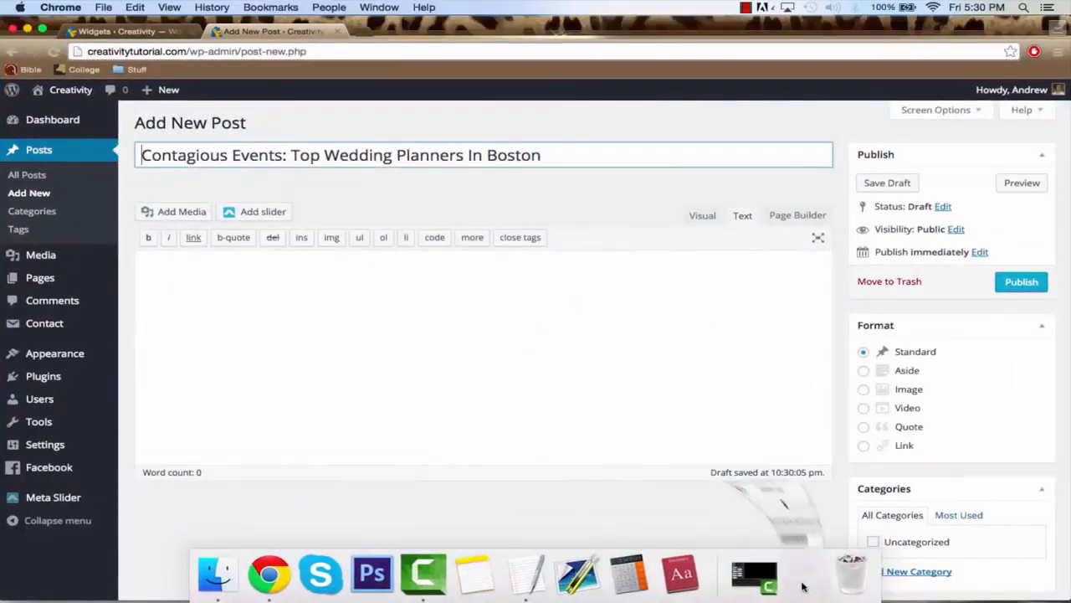
left_click(289, 296)
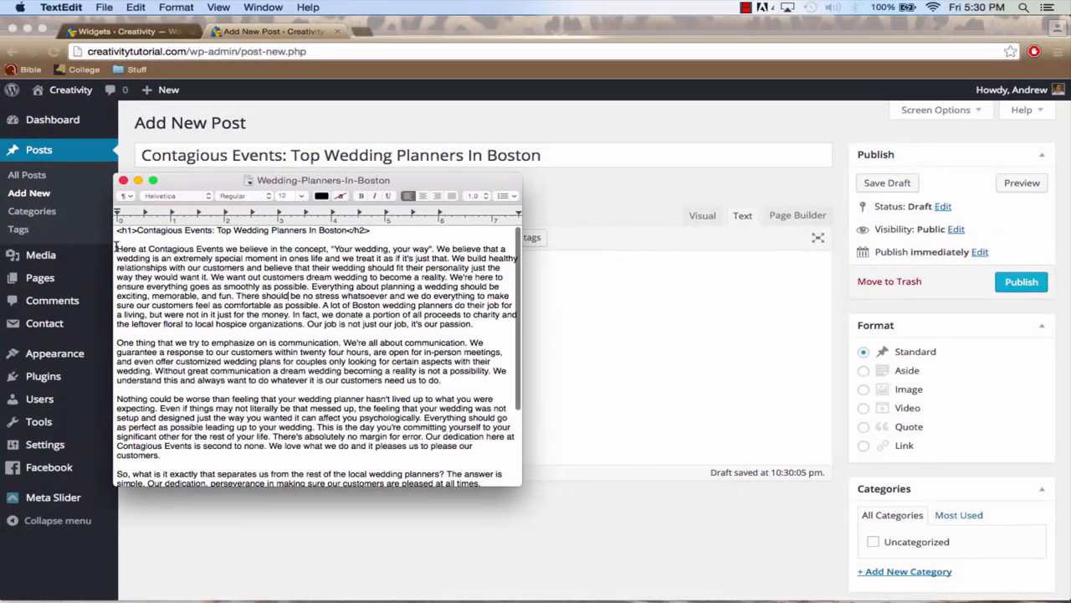
left_click_drag(117, 248, 524, 555)
key("super+c")
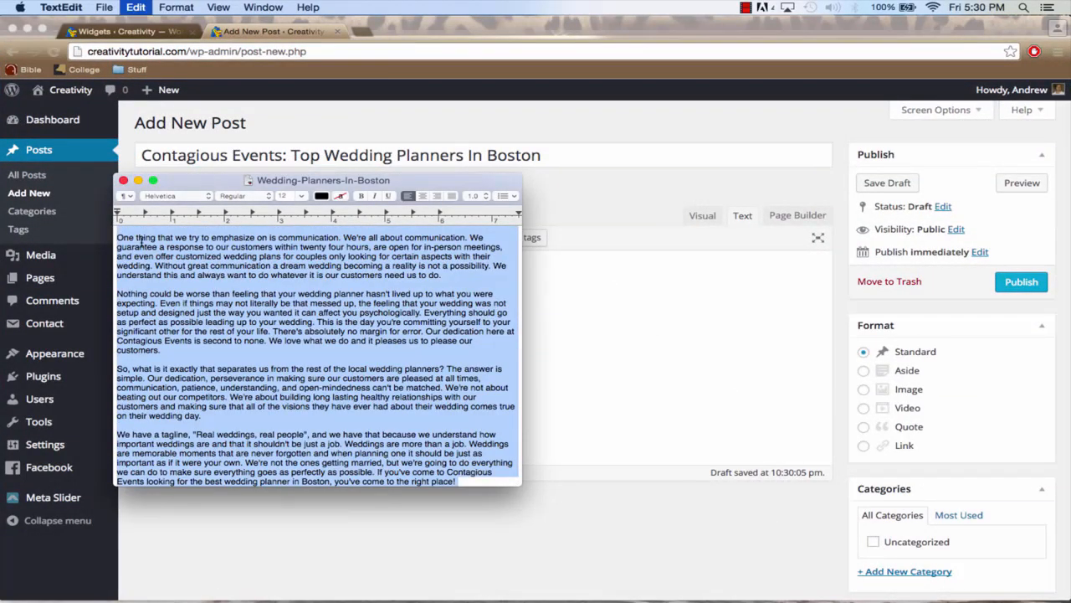
left_click(122, 182)
Paste the copied wedding planner text into the post's body and publish the post
left_click(333, 304)
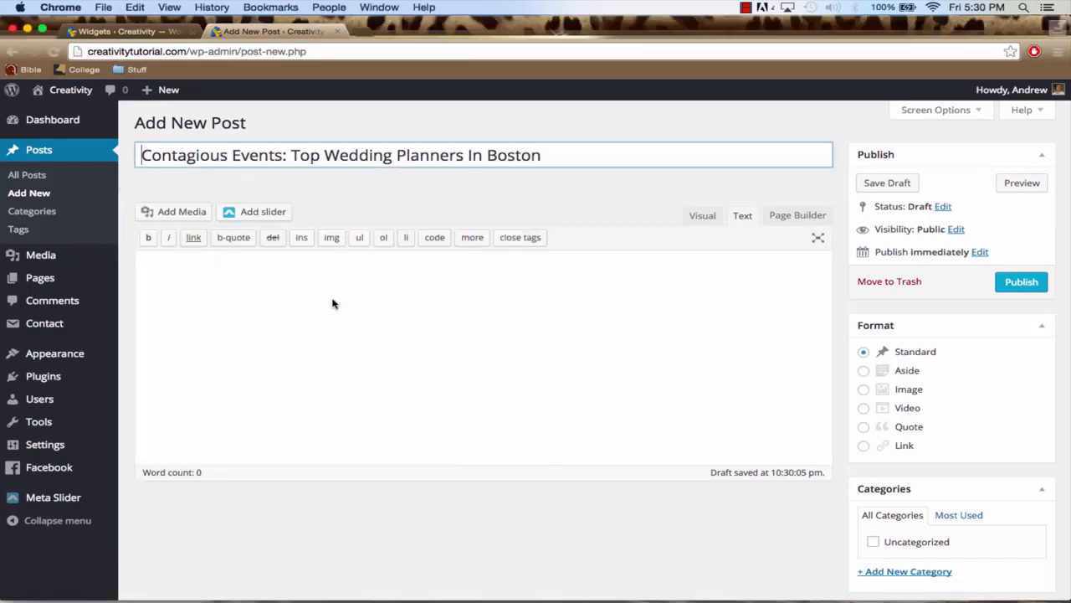
left_click(416, 299)
key("super+v")
scroll(891, 270, "up", 4)
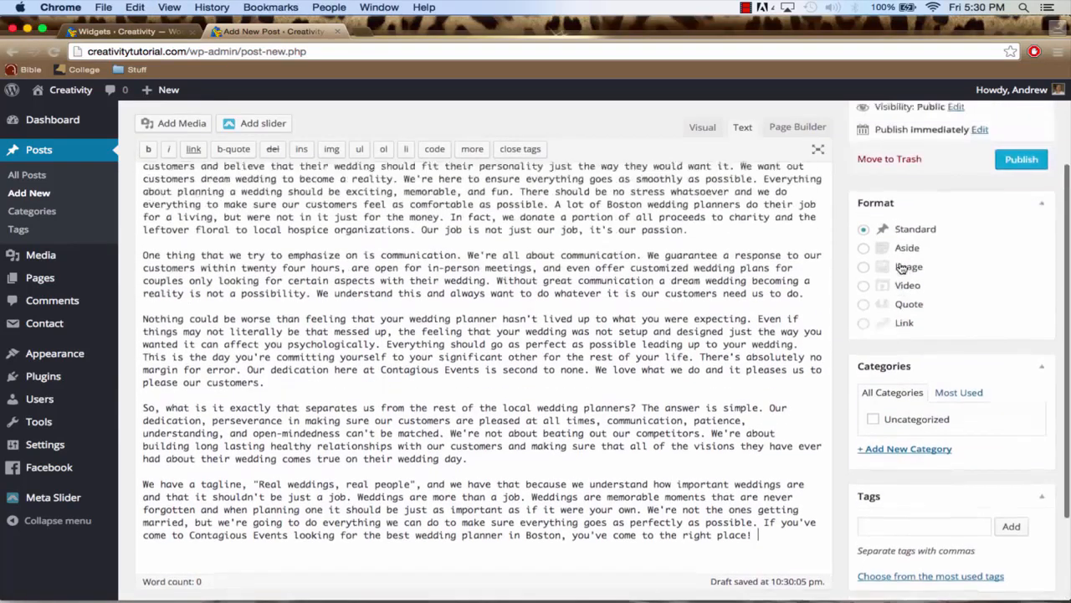
left_click(1023, 198)
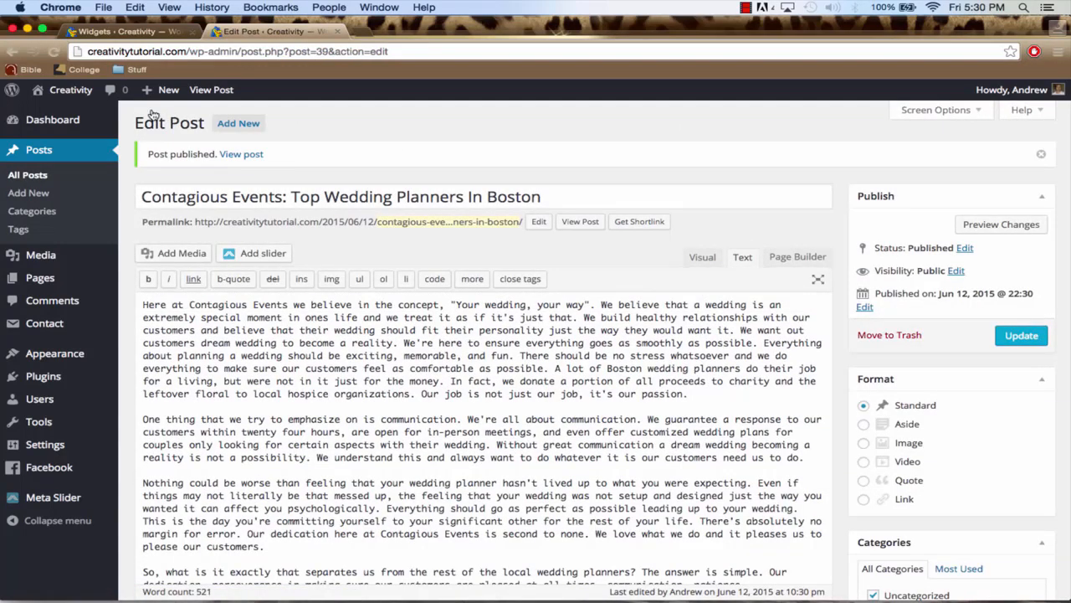
Visit the live Creativity site and look through the published posts on the Blog page
mouse_move(54, 91)
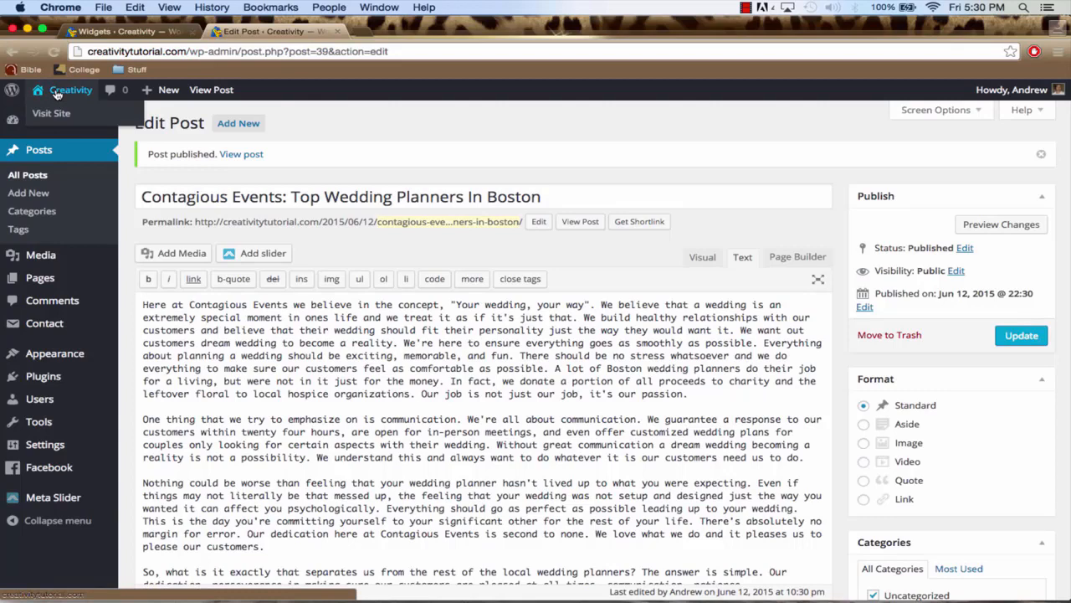
left_click(56, 94)
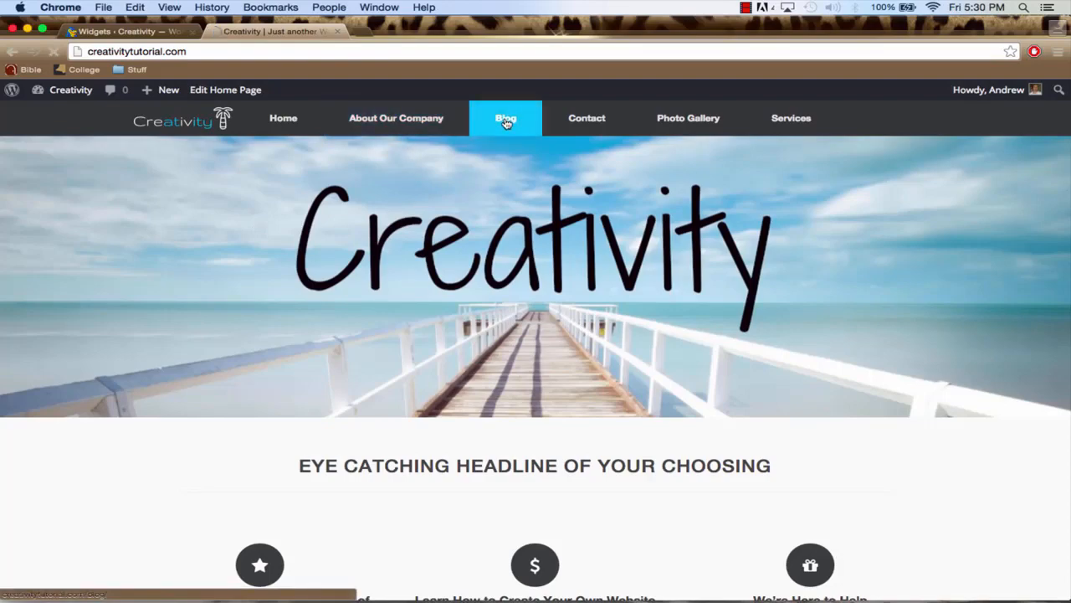
left_click(505, 122)
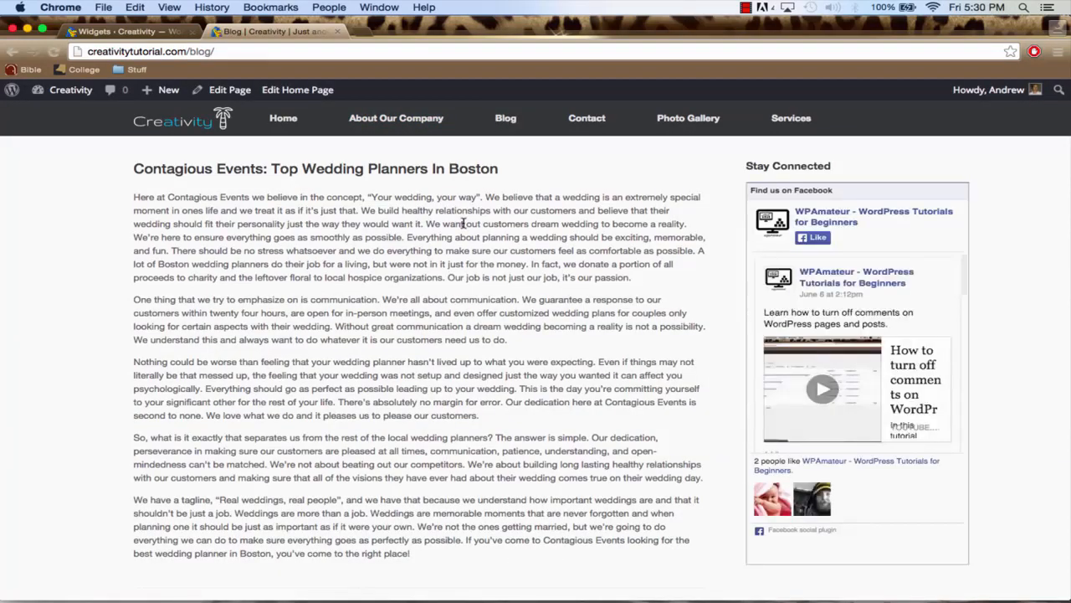
scroll(465, 224, "down", 15)
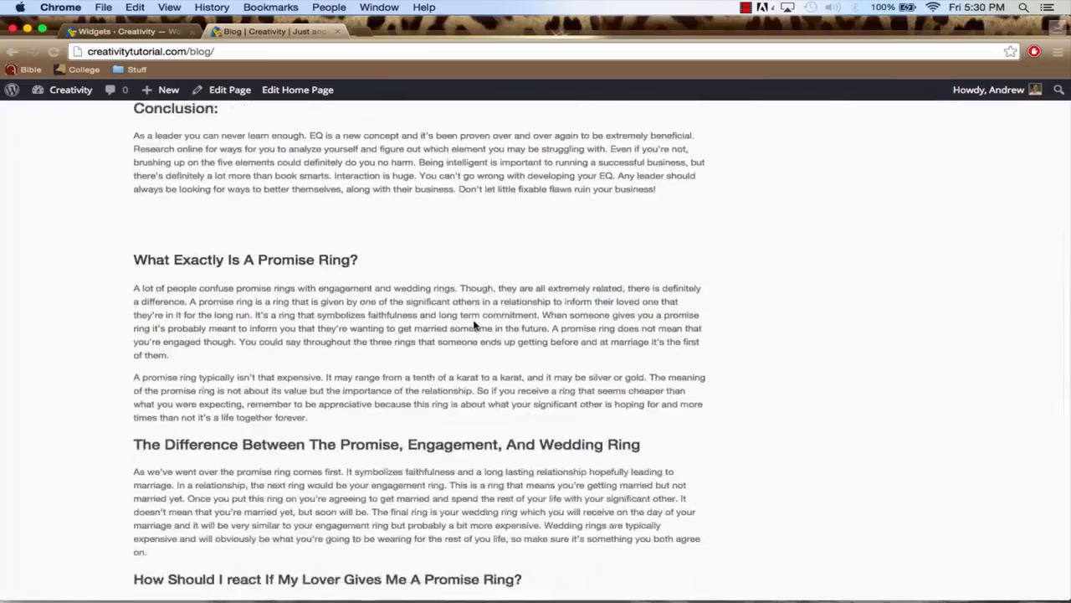
scroll(475, 325, "down", 12)
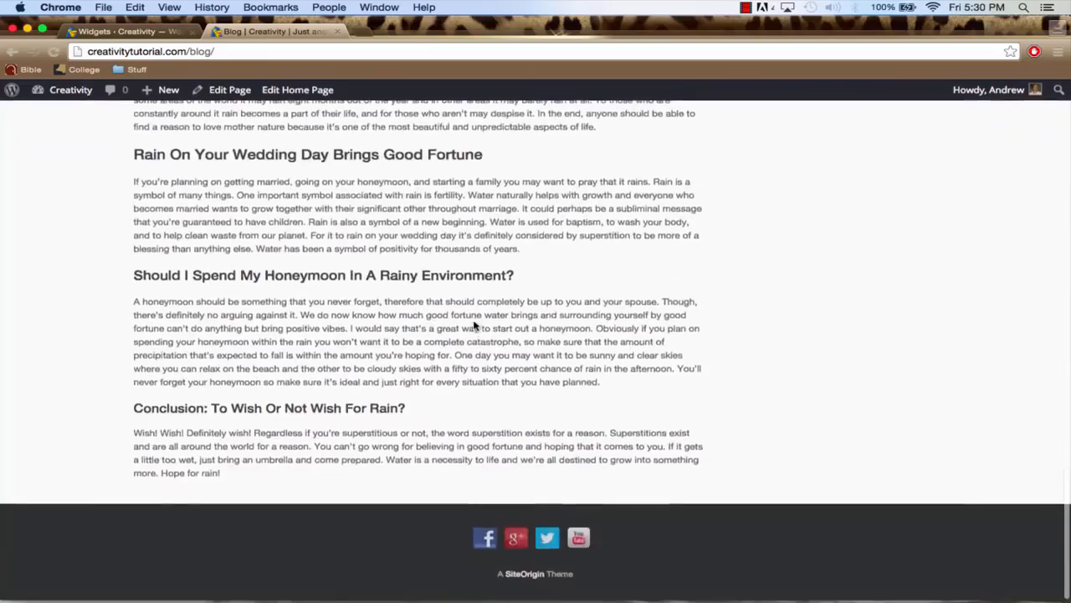
scroll(475, 325, "up", 20)
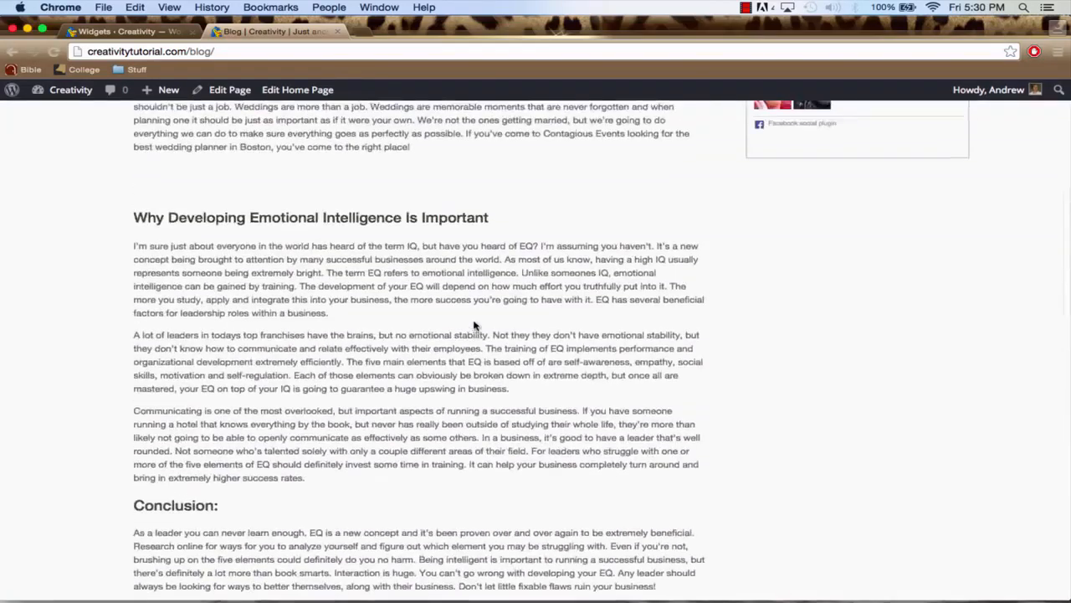
scroll(474, 324, "up", 10)
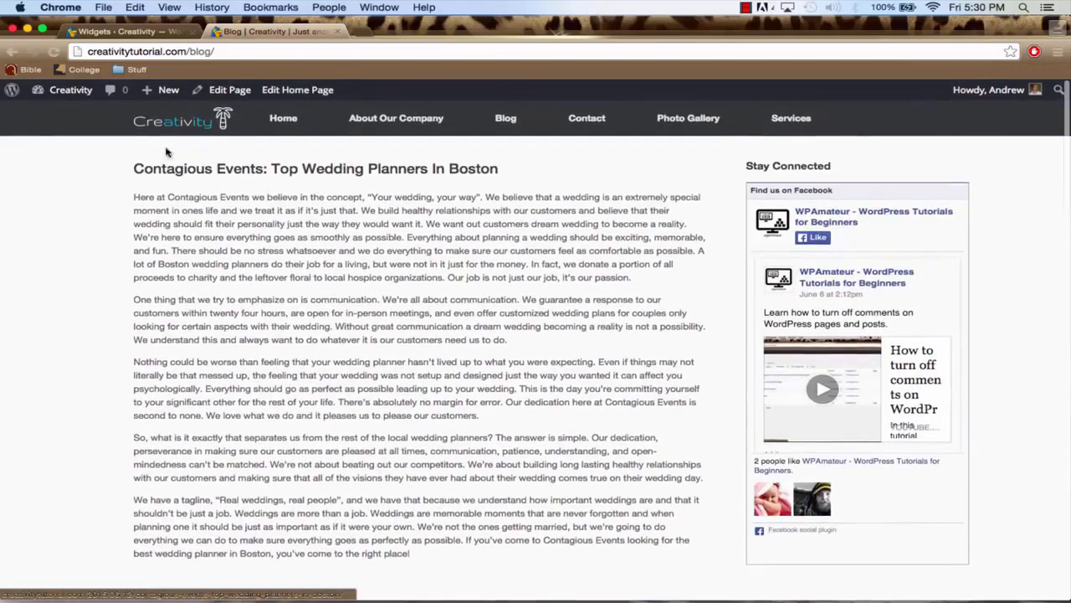
In the Vantage theme's blog settings, set Post Content to Post Excerpt and save the settings
mouse_move(65, 94)
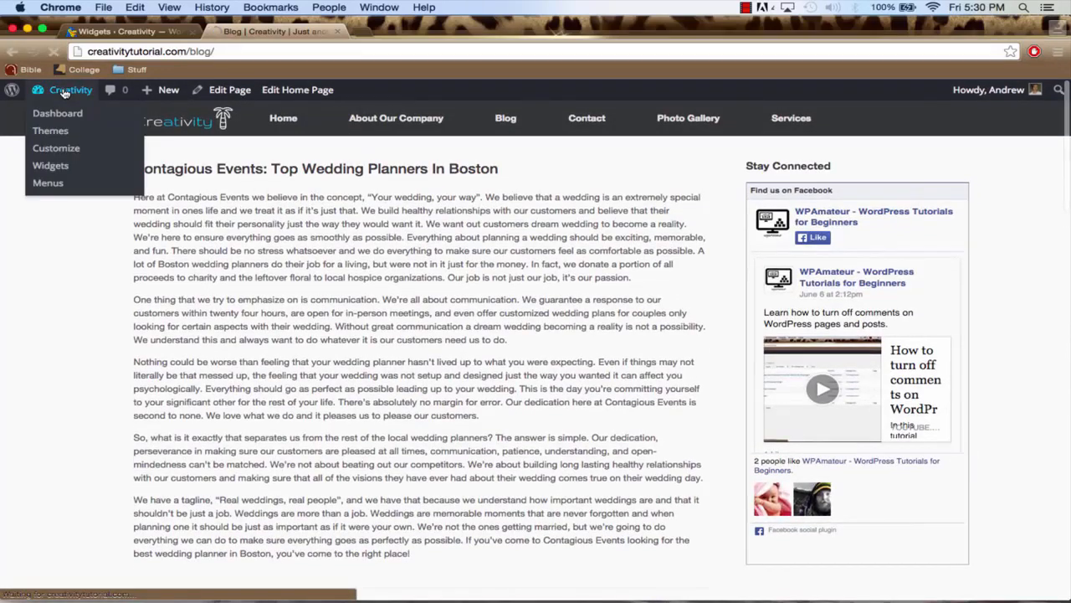
left_click(67, 114)
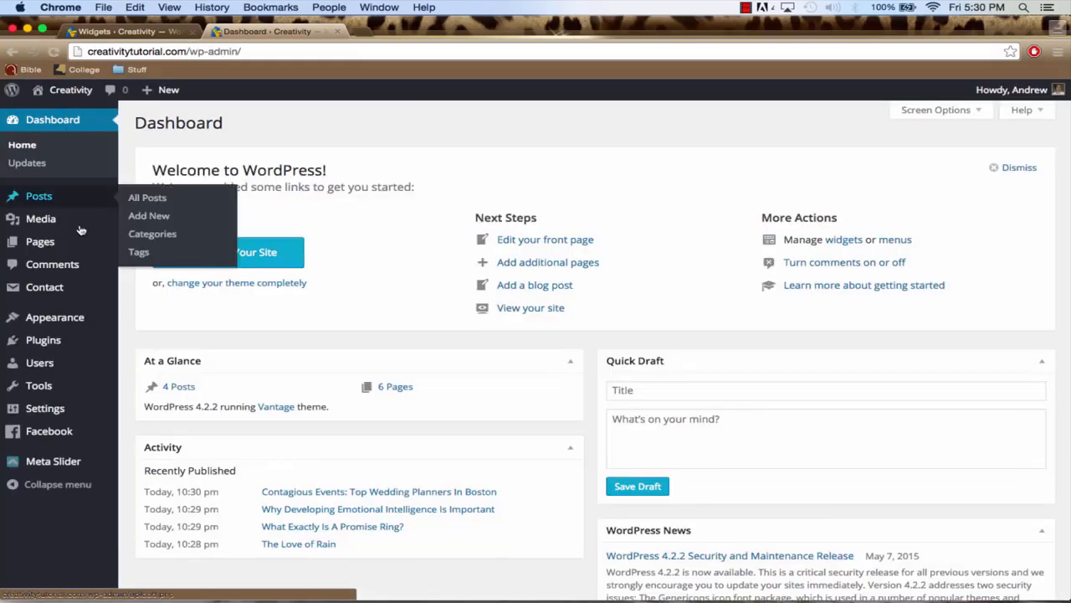
mouse_move(63, 321)
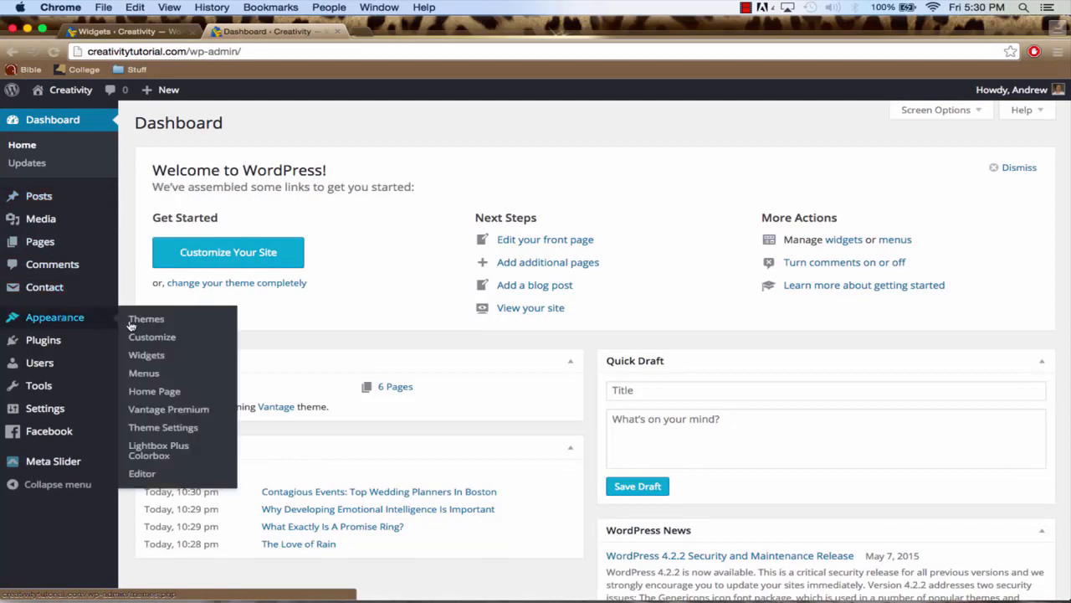
left_click(165, 428)
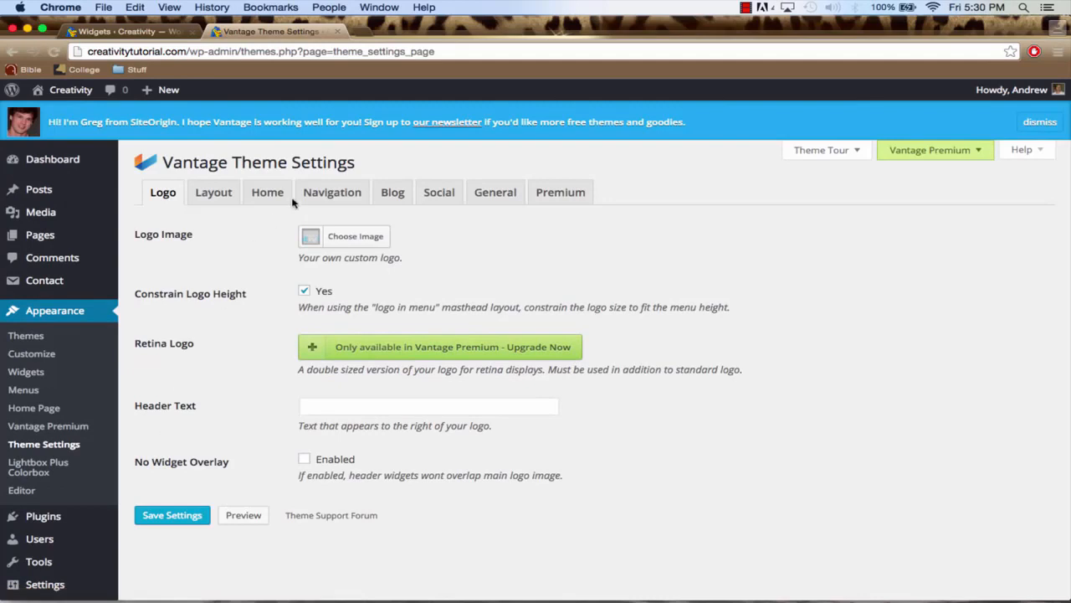
left_click(393, 193)
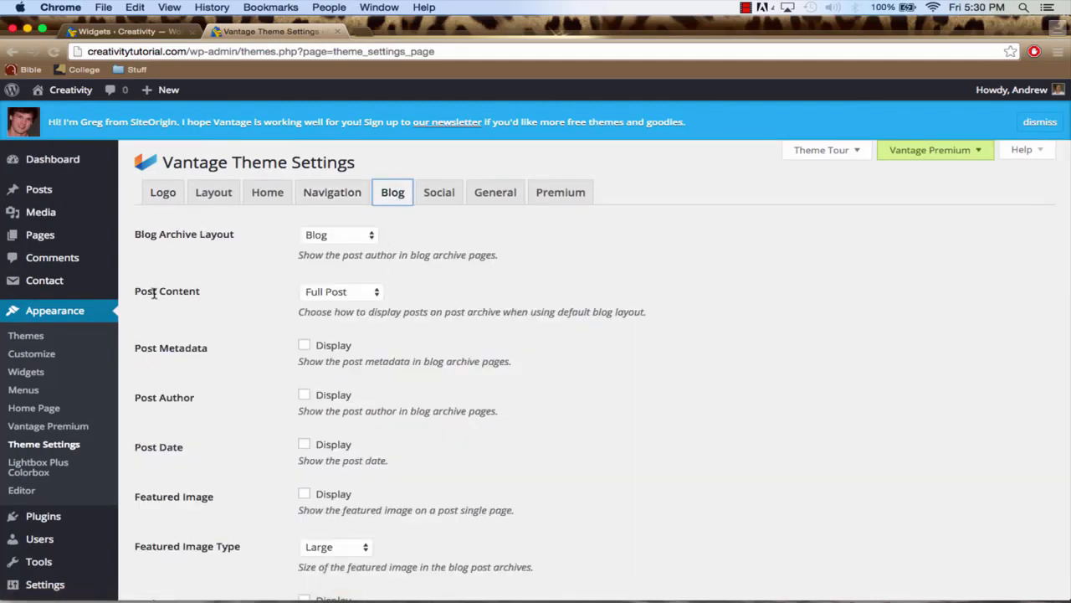
left_click(356, 293)
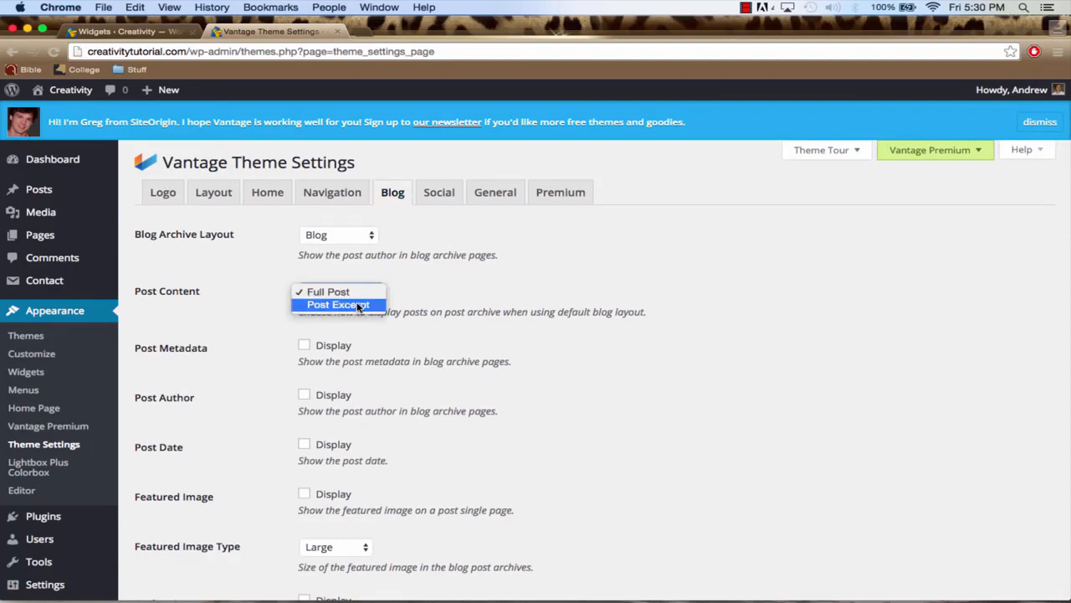
left_click(338, 304)
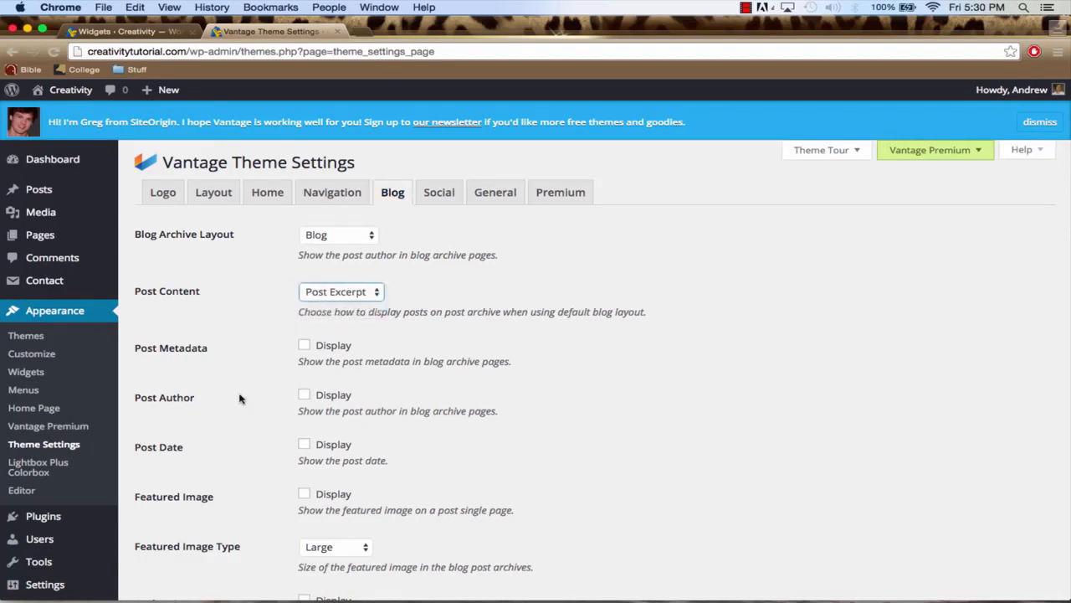
scroll(240, 399, "down", 3)
left_click(172, 547)
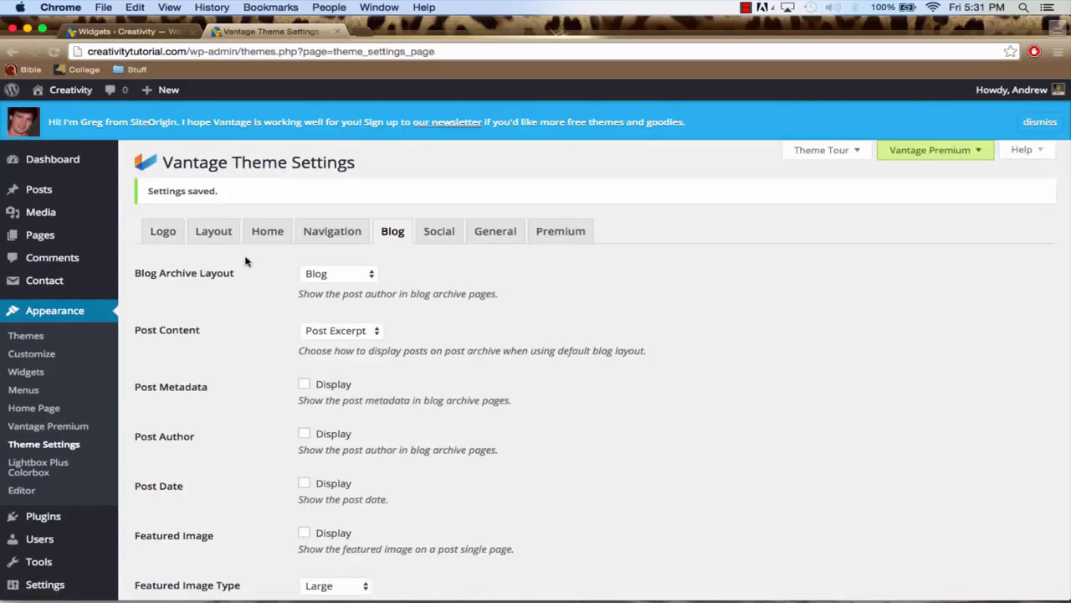
Visit the live site's Blog page and check how all the posts are displayed with the excerpt setting
left_click(56, 105)
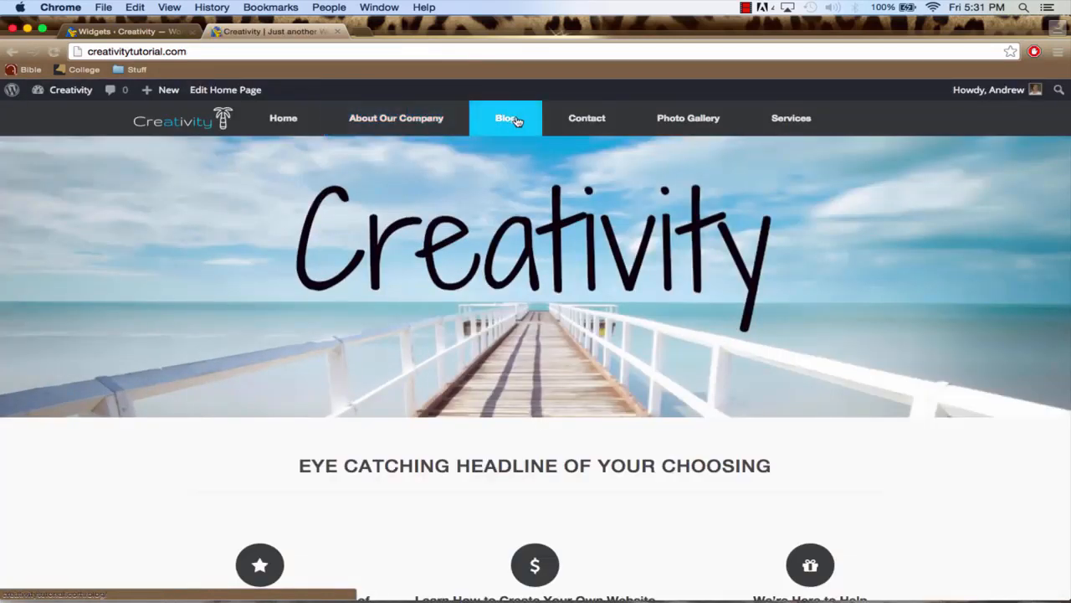
left_click(511, 119)
scroll(478, 250, "down", 3)
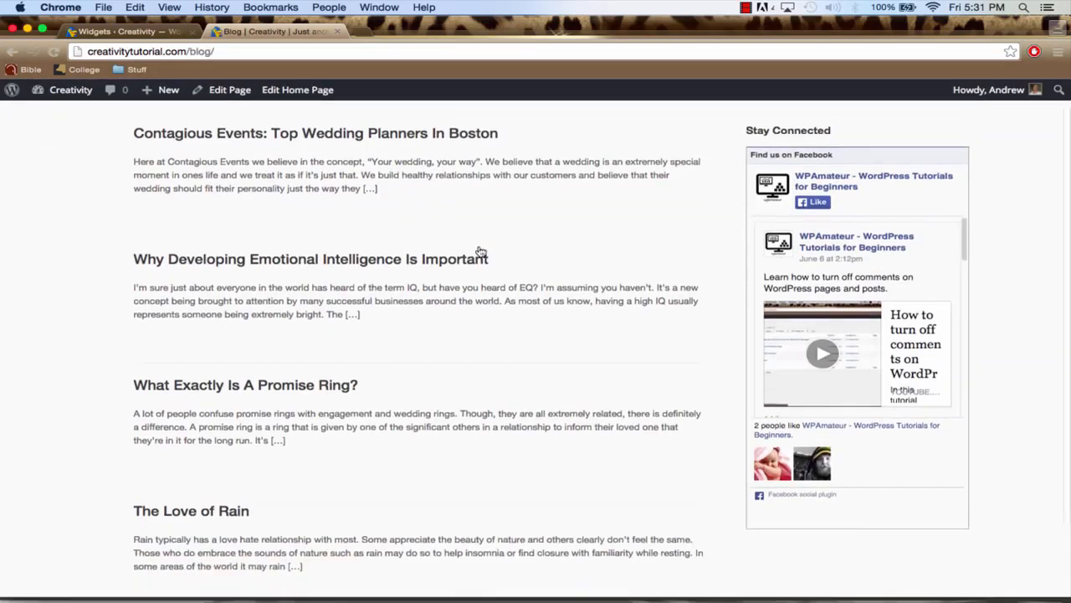
scroll(478, 250, "up", 3)
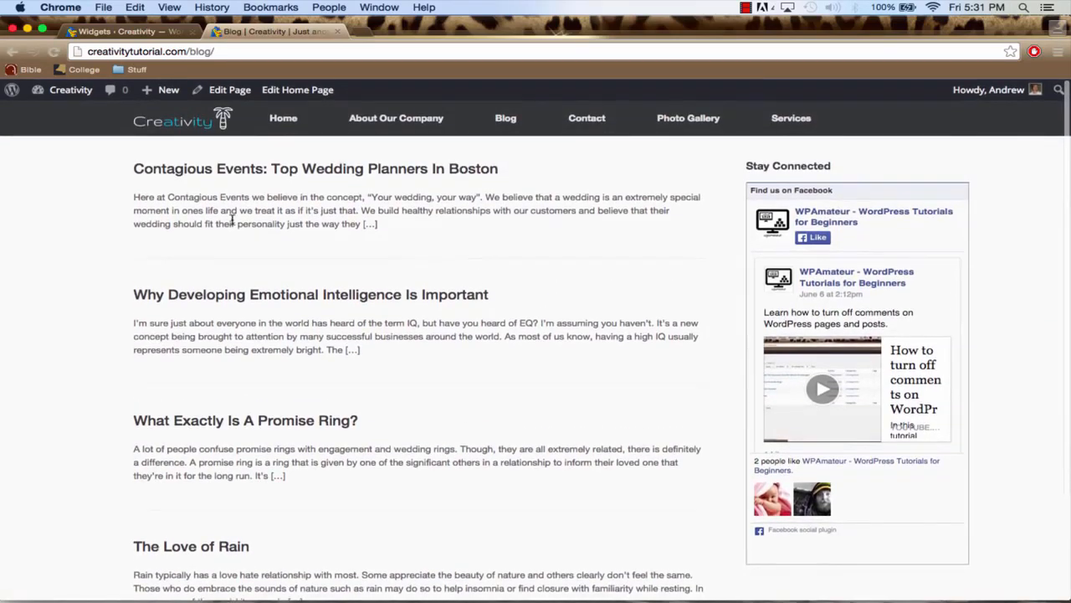
scroll(457, 402, "down", 3)
scroll(456, 402, "up", 3)
scroll(547, 411, "down", 3)
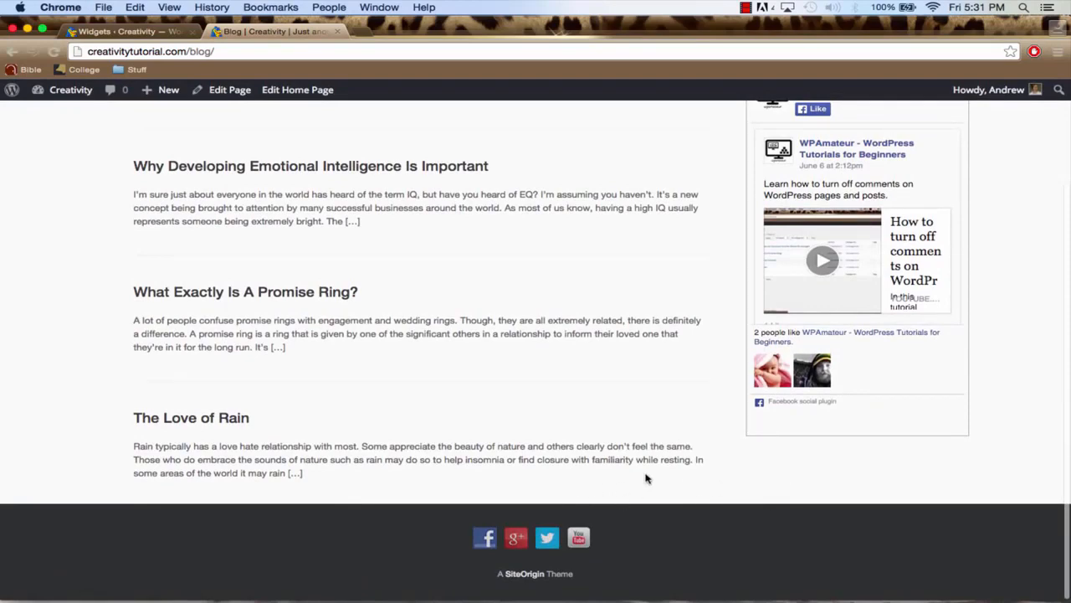
scroll(520, 246, "up", 3)
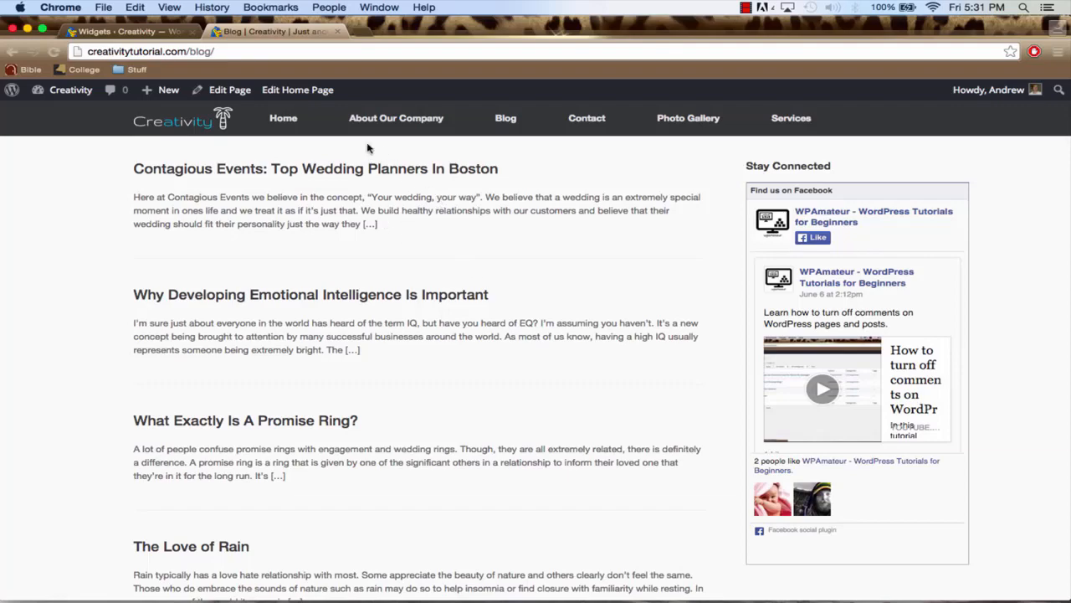
Look over the live Home and About Our Company pages, then return to the Blog page
left_click(284, 124)
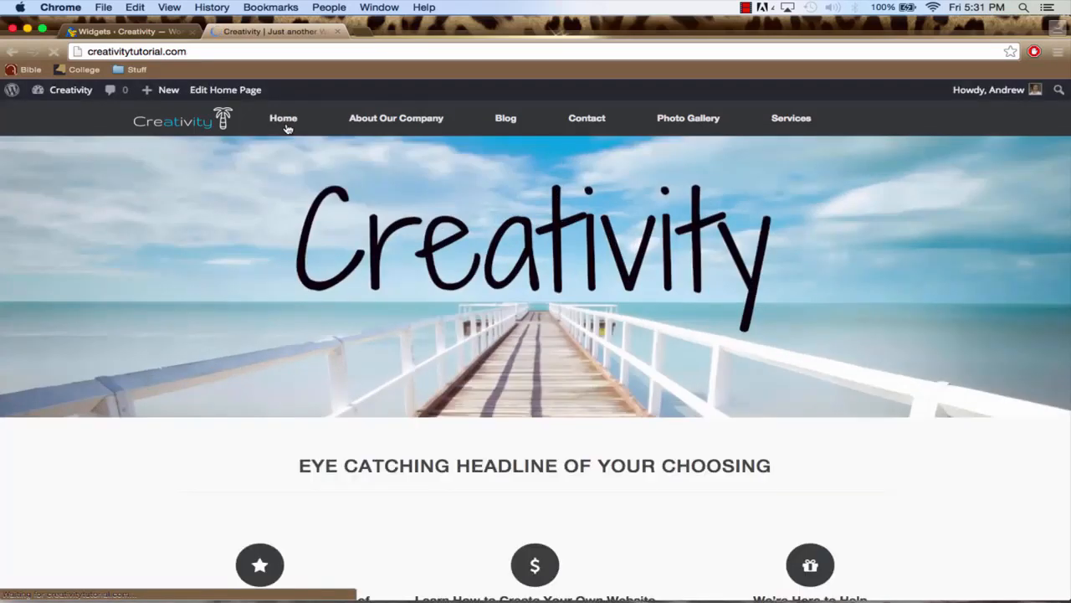
scroll(464, 337, "down", 5)
scroll(466, 342, "up", 5)
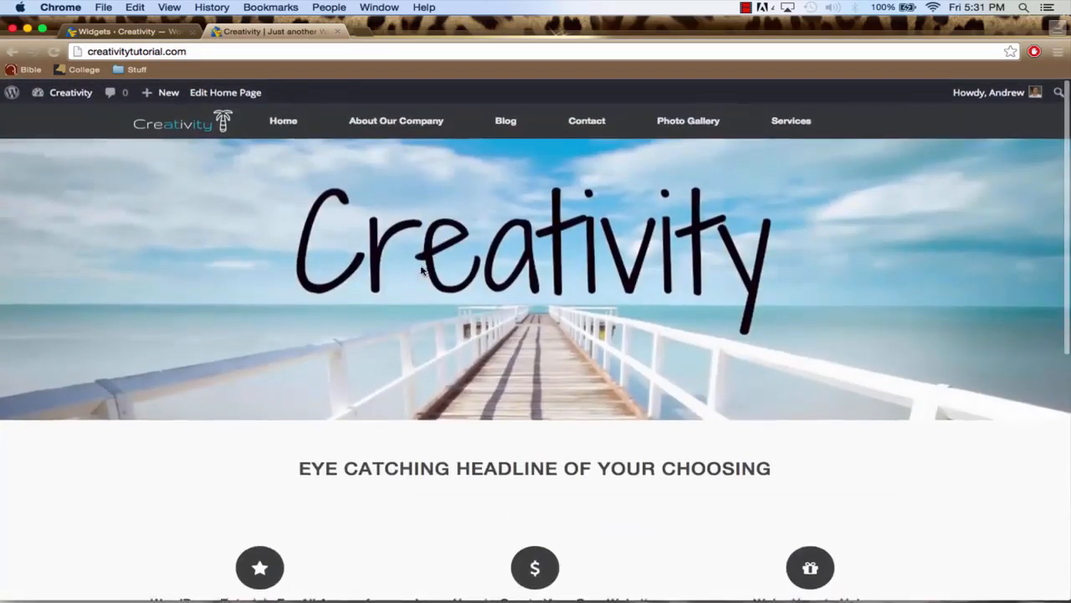
left_click(381, 124)
scroll(414, 240, "down", 3)
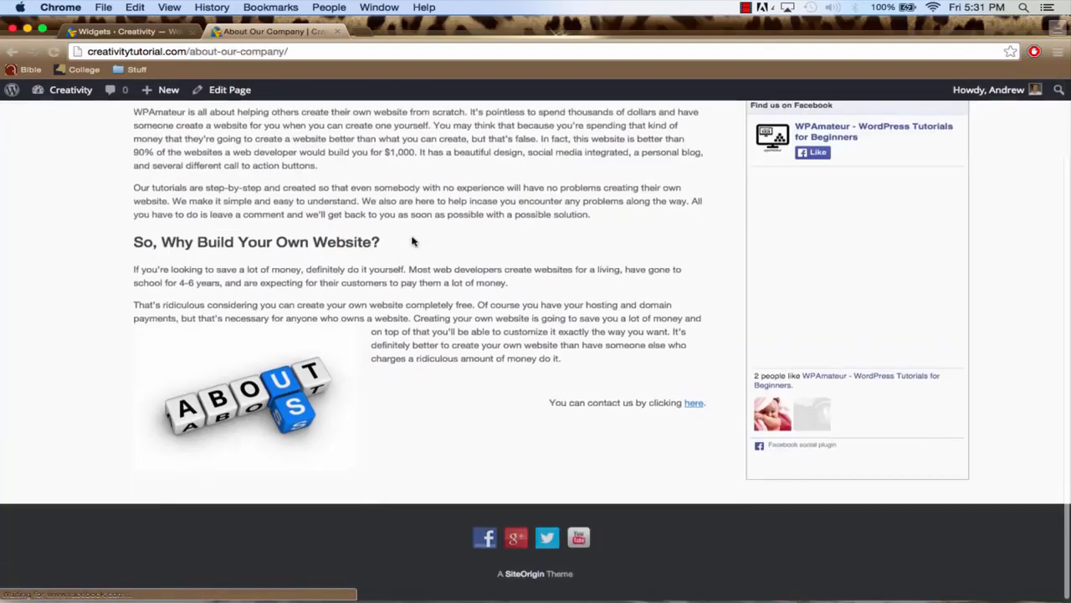
scroll(412, 242, "up", 3)
left_click(506, 120)
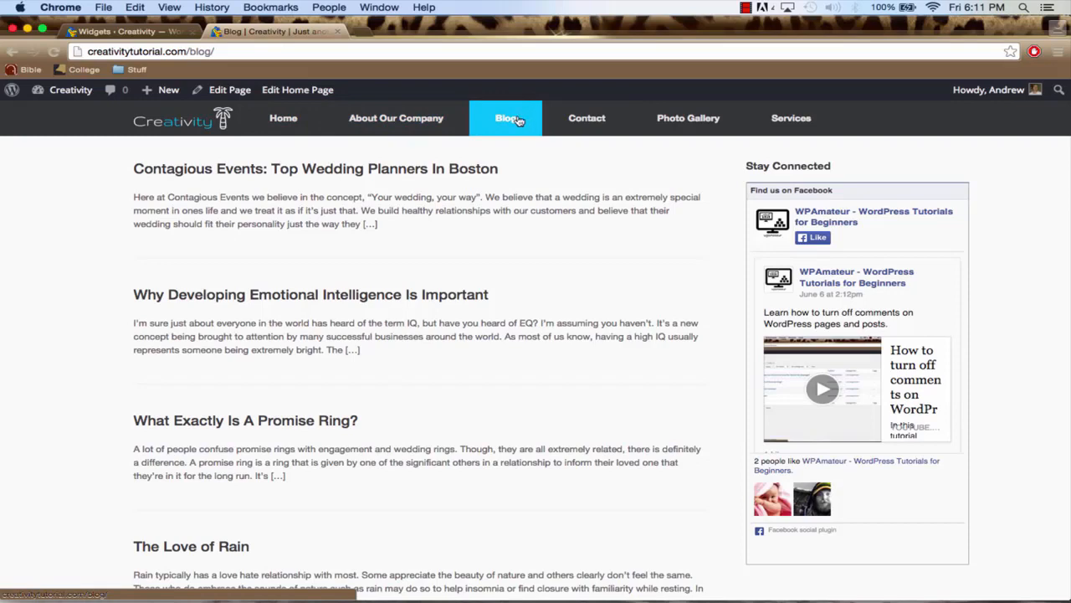
Return to the WordPress admin and create a navigation menu named "Main Navigation" from the default page items
left_click(130, 31)
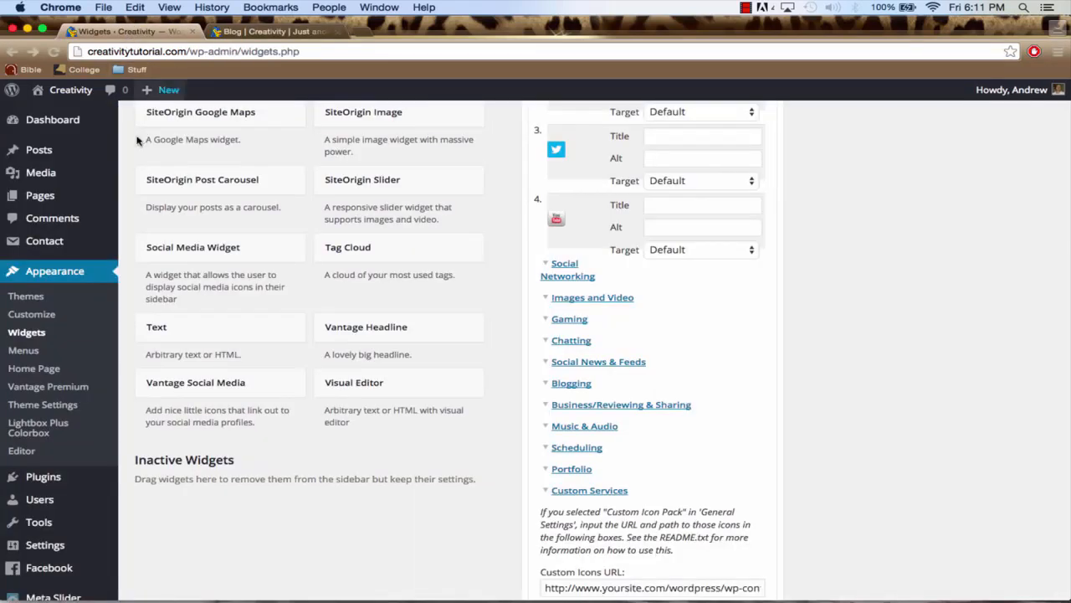
scroll(139, 141, "up", 2)
left_click(64, 123)
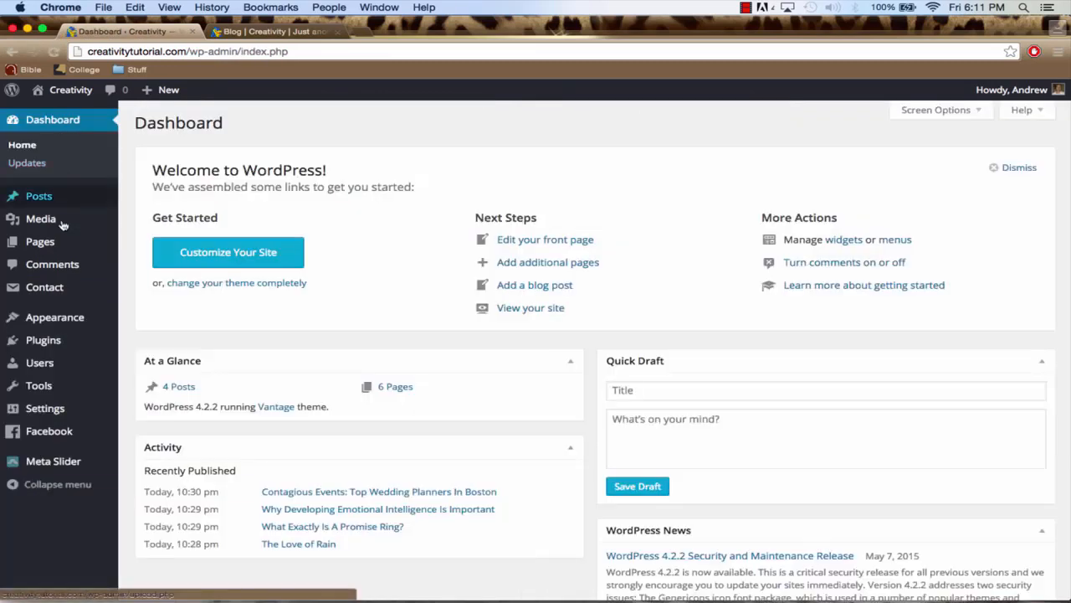
mouse_move(71, 326)
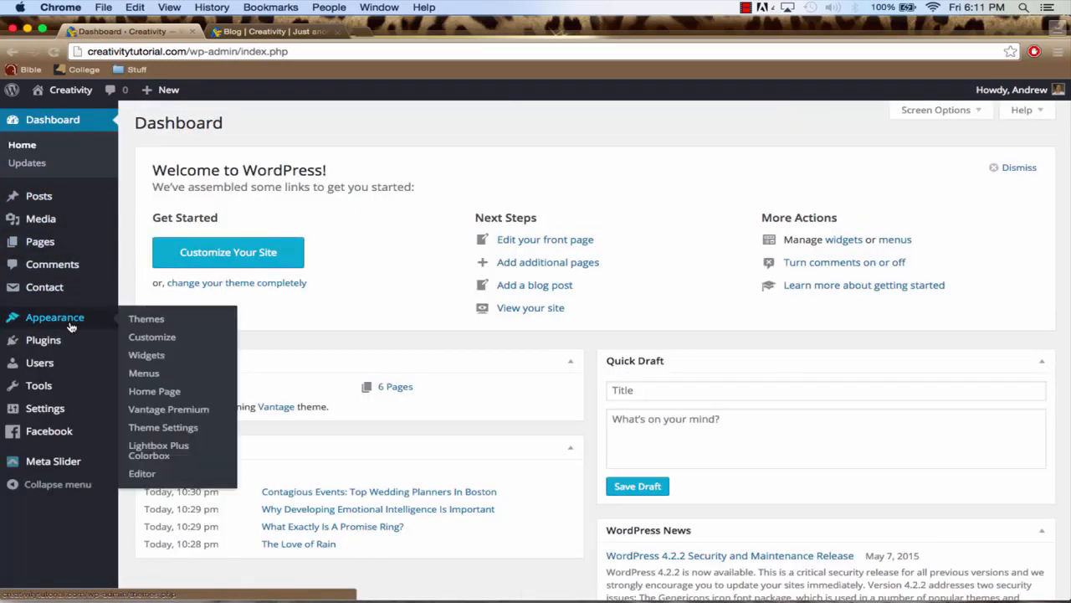
left_click(144, 375)
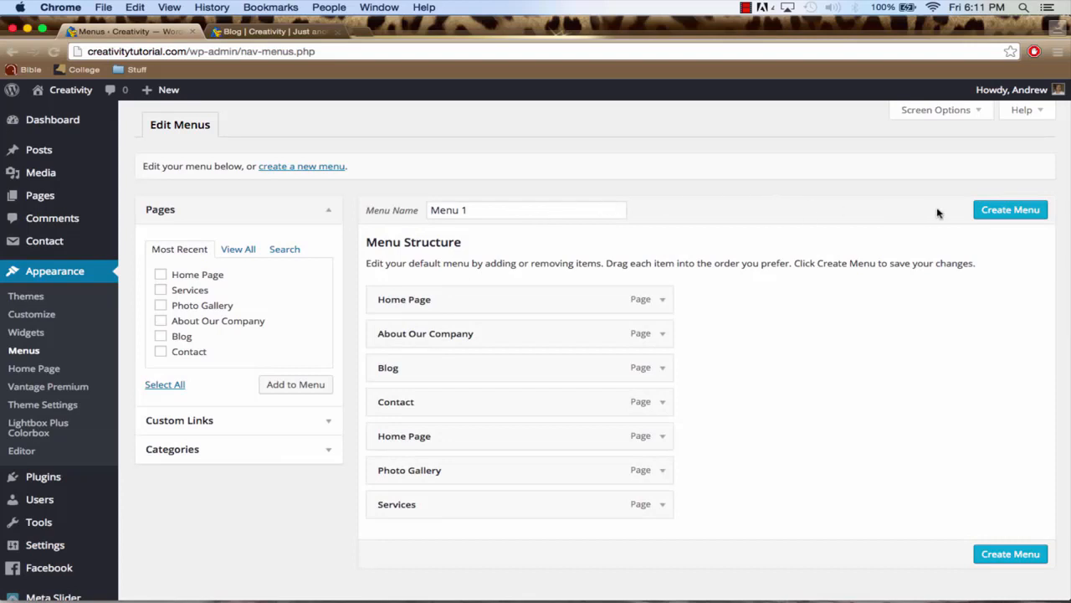
triple_click(477, 211)
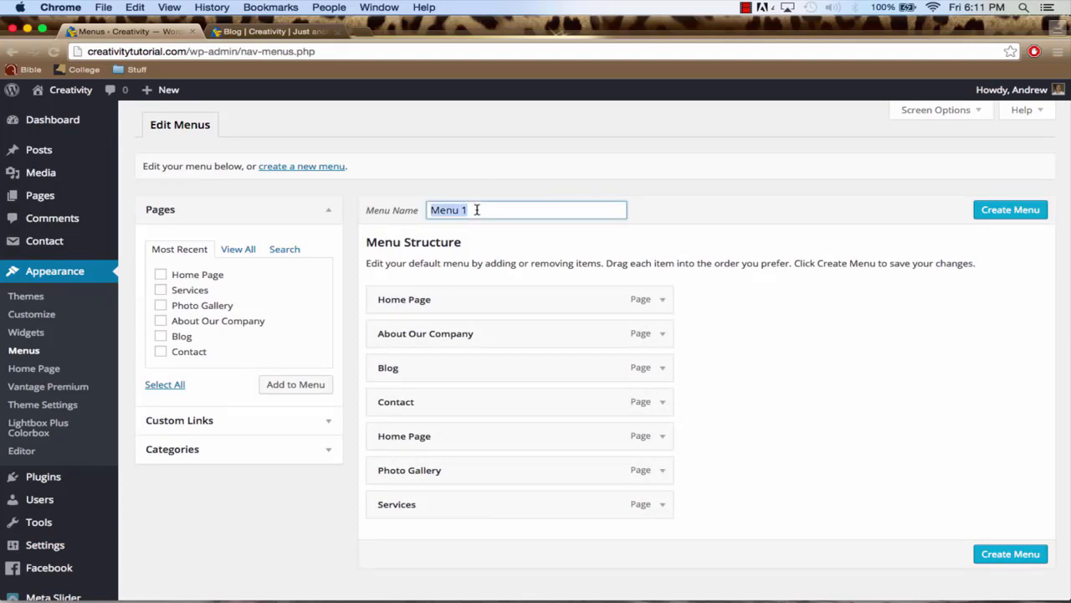
type("Main")
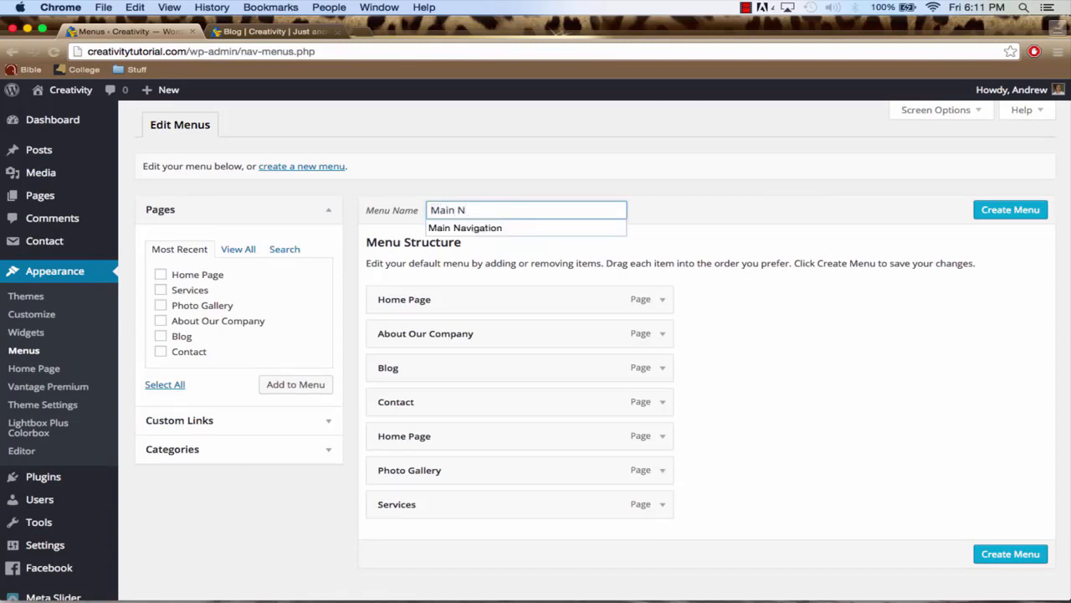
key("Down")
key("Return")
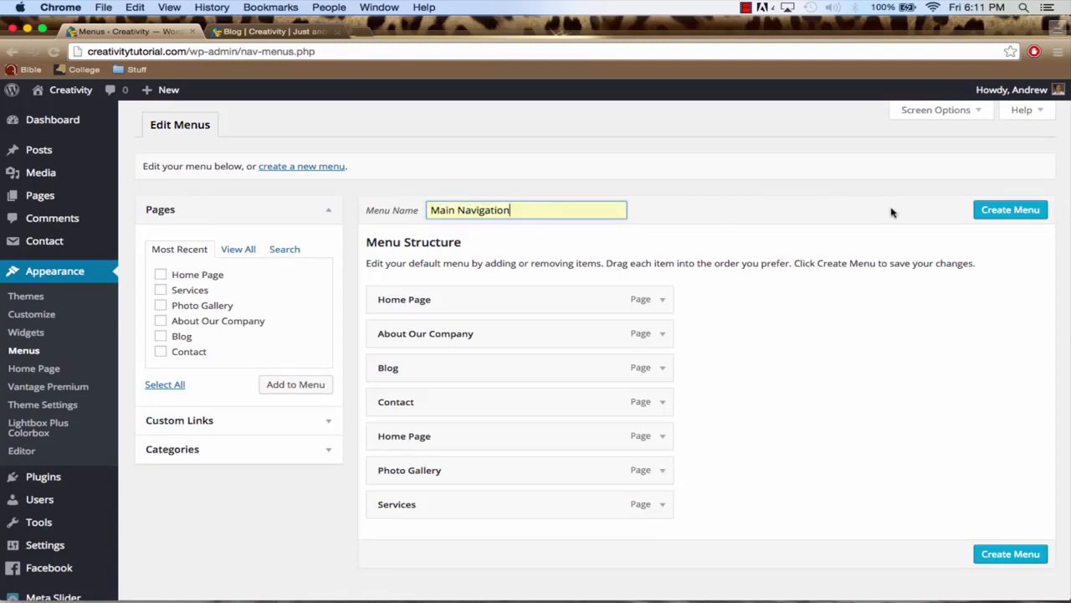
left_click(1004, 214)
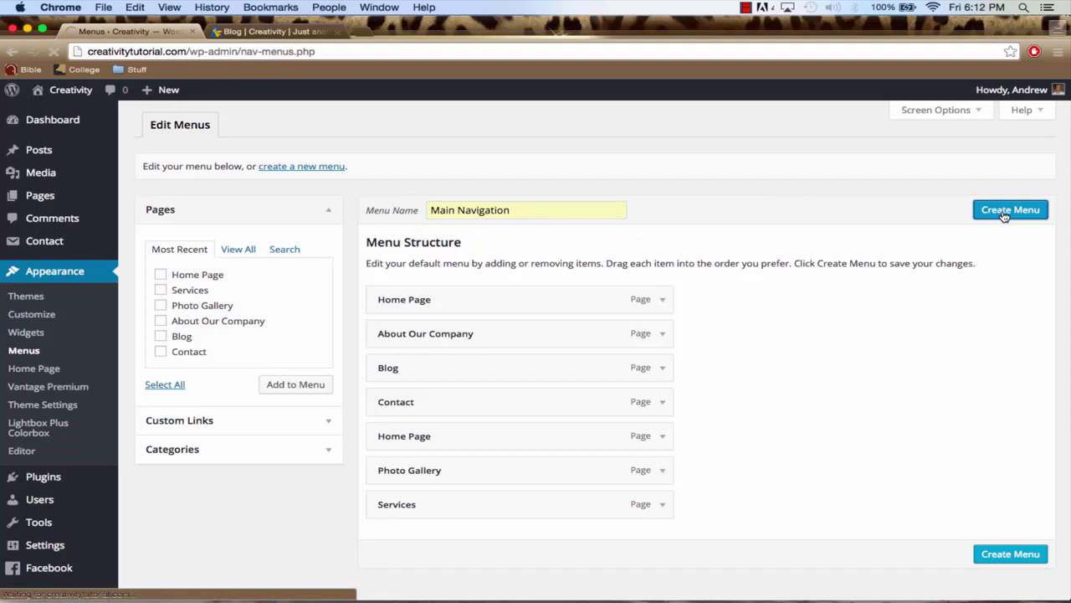
Reorder the menu items: Blog last, Services directly below the first Home Page, and Photo Gallery directly below About Our Company
scroll(814, 251, "down", 2)
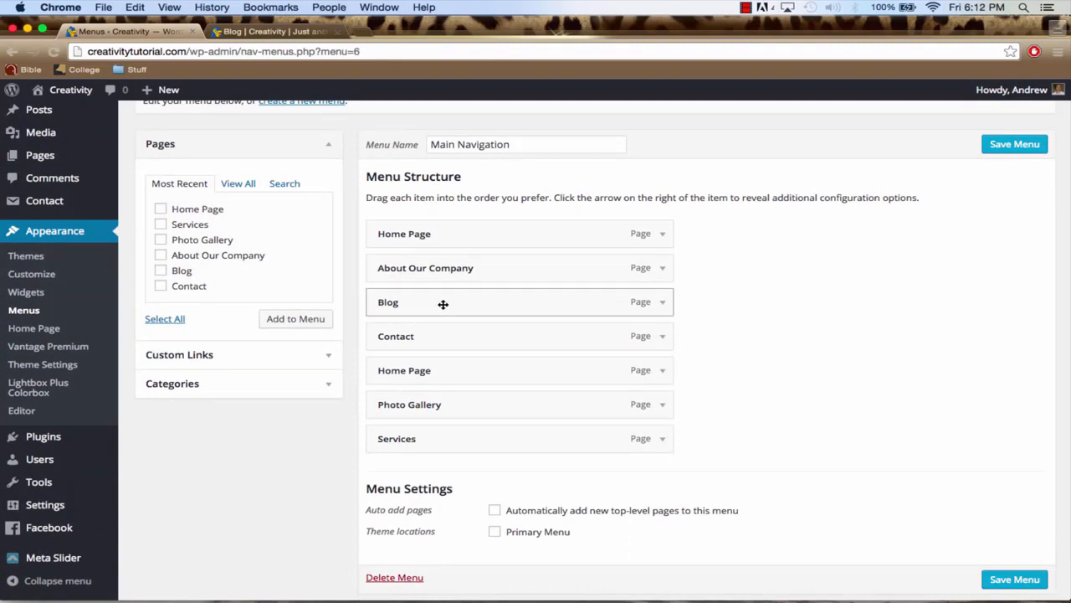
left_click_drag(443, 301, 402, 451)
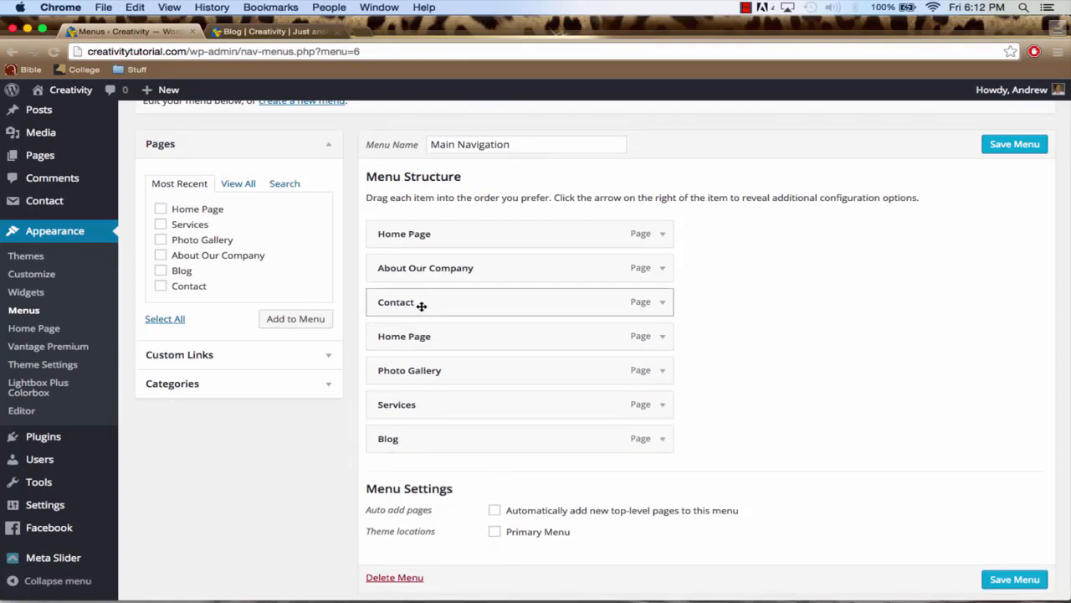
left_click_drag(410, 412, 384, 280)
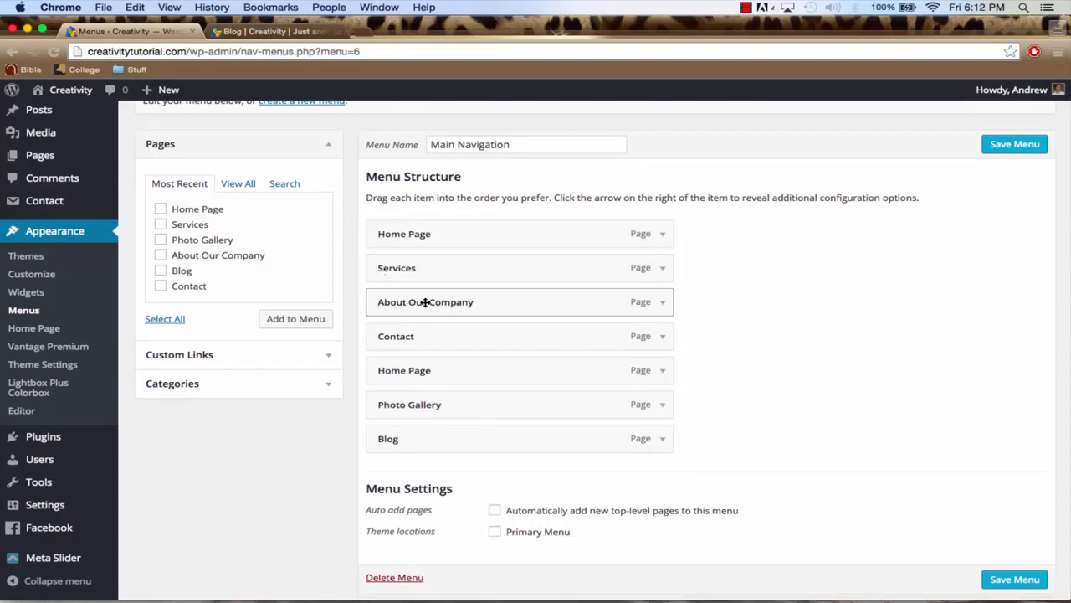
left_click_drag(409, 404, 385, 333)
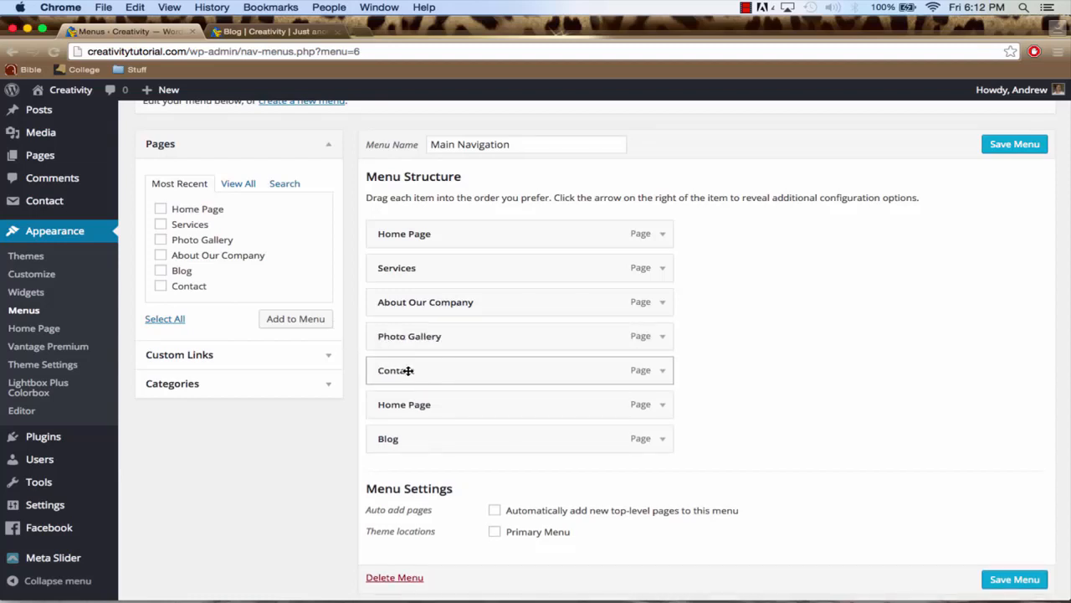
Compare the details of the two Home Page menu items and remove the duplicate between Contact and Blog
left_click(662, 405)
scroll(664, 409, "down", 2)
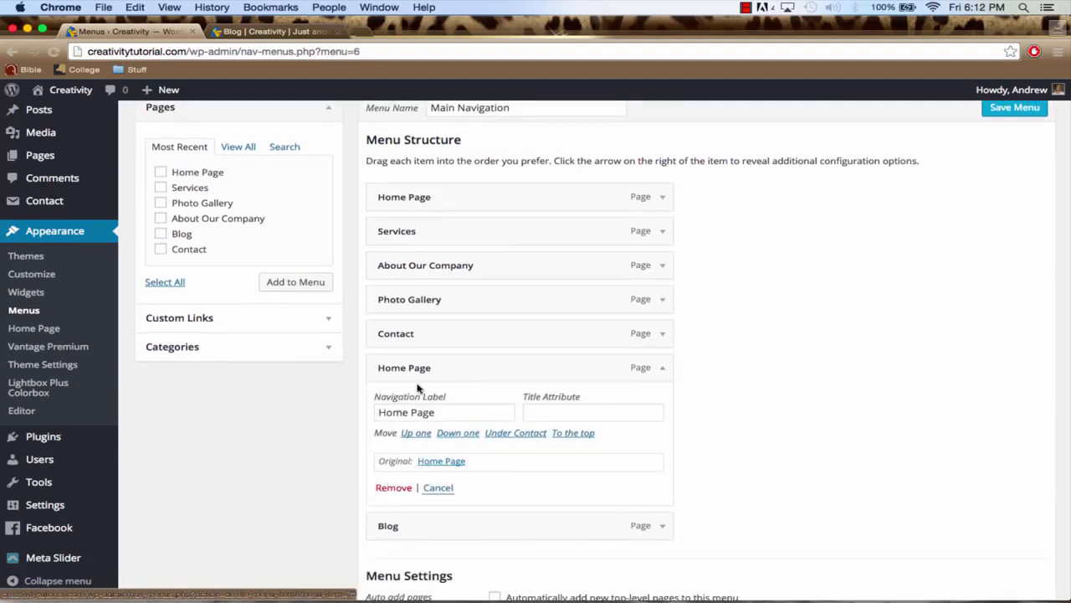
left_click(661, 198)
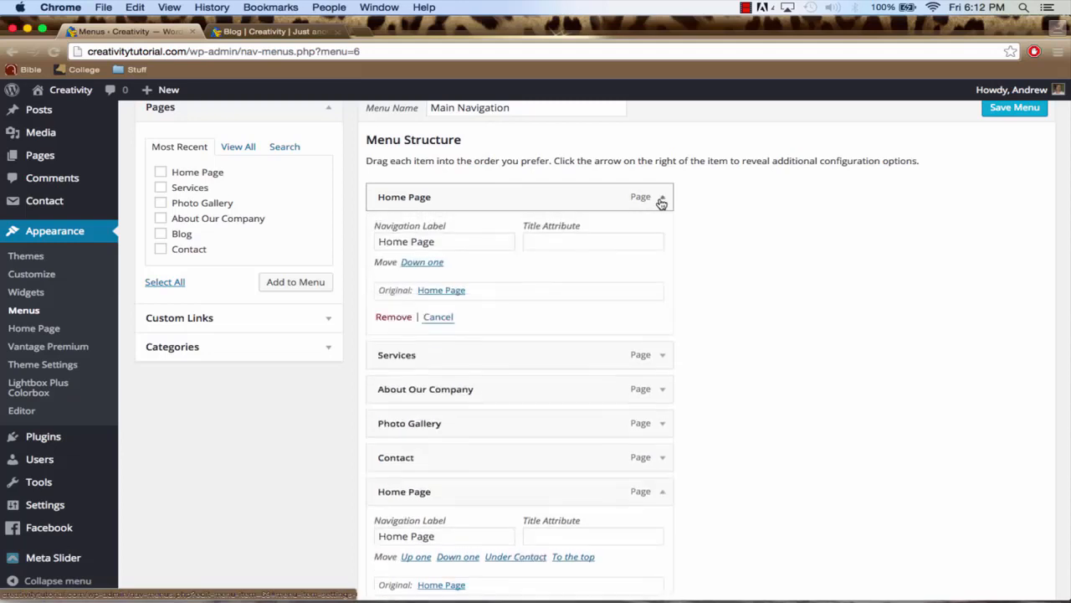
scroll(616, 278, "down", 4)
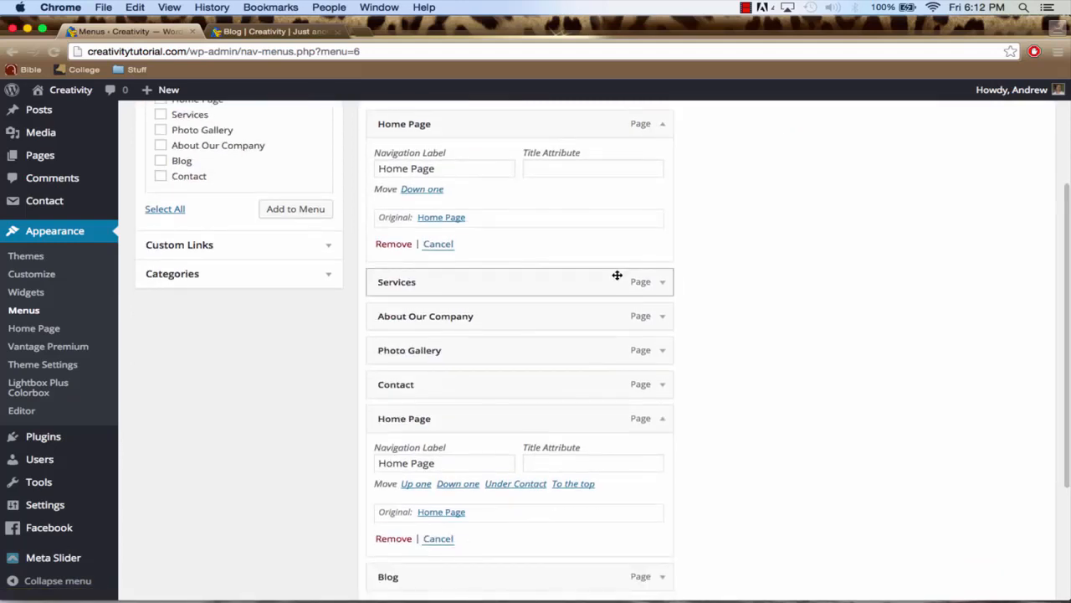
scroll(616, 276, "down", 1)
left_click(392, 509)
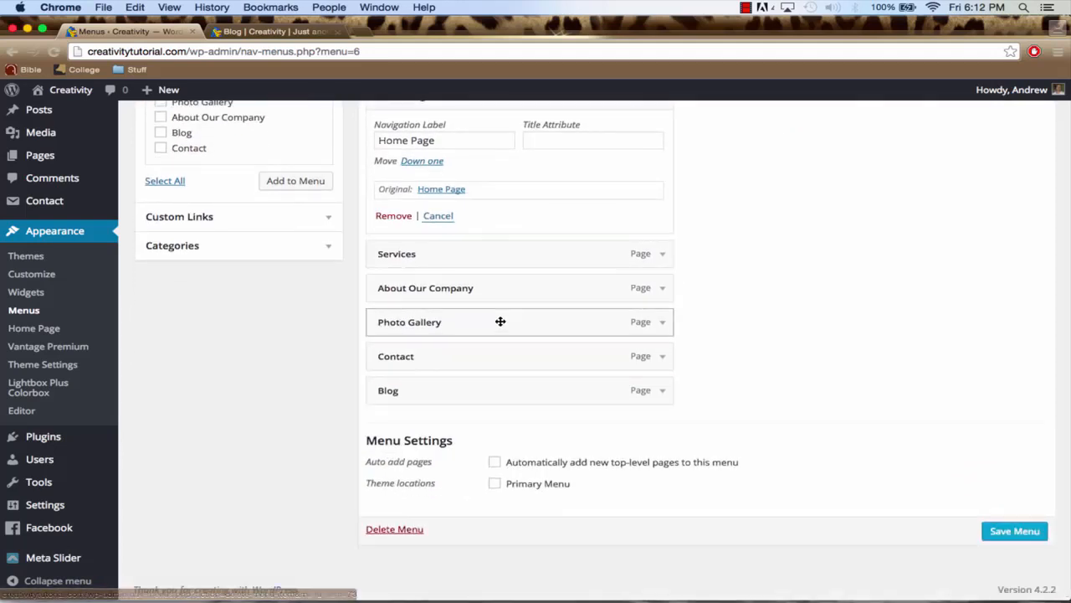
scroll(500, 322, "up", 4)
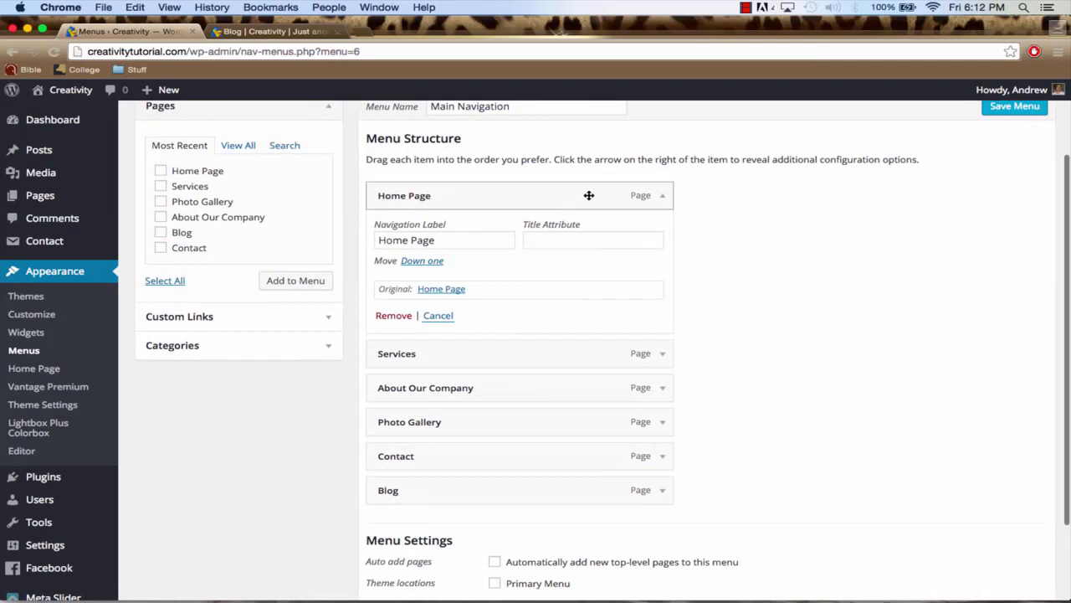
scroll(577, 196, "up", 2)
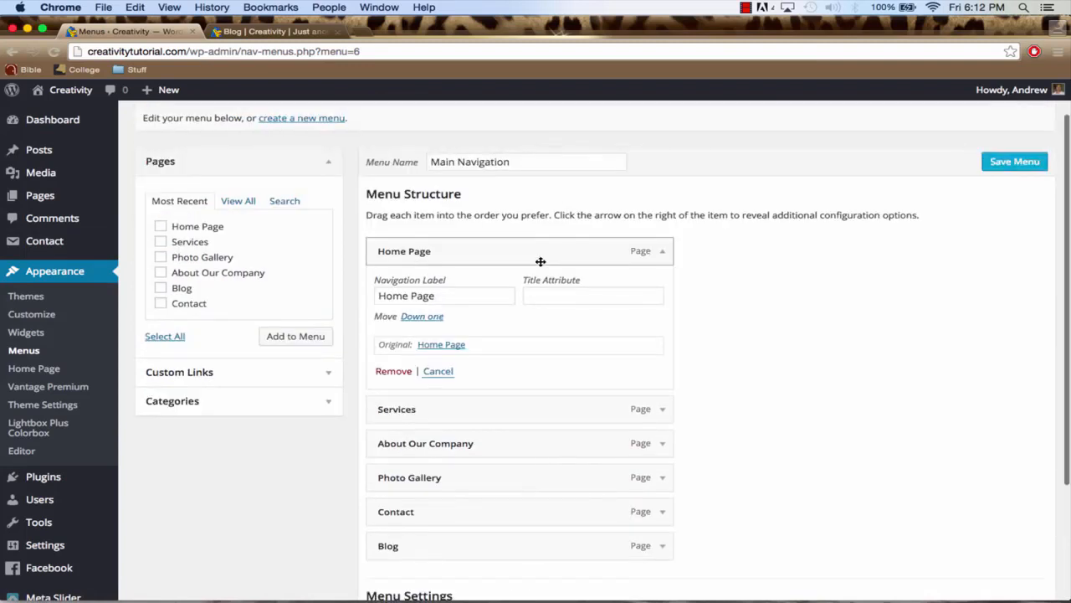
Move Blog above Contact in the Main Navigation menu, save the menu, and reload the live Blog page
left_click(662, 251)
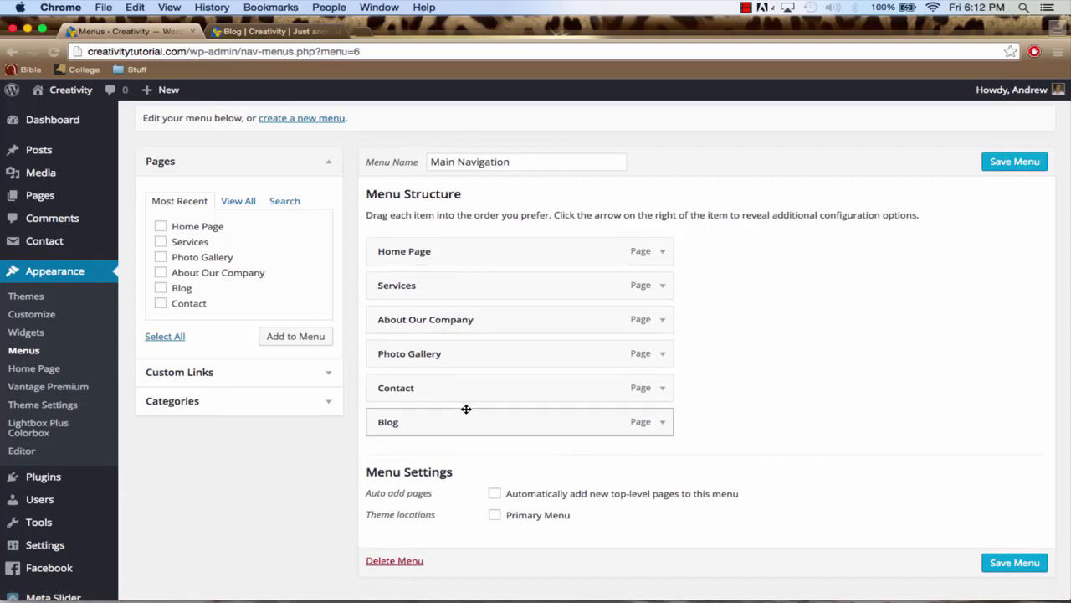
left_click_drag(440, 400, 414, 430)
left_click(995, 561)
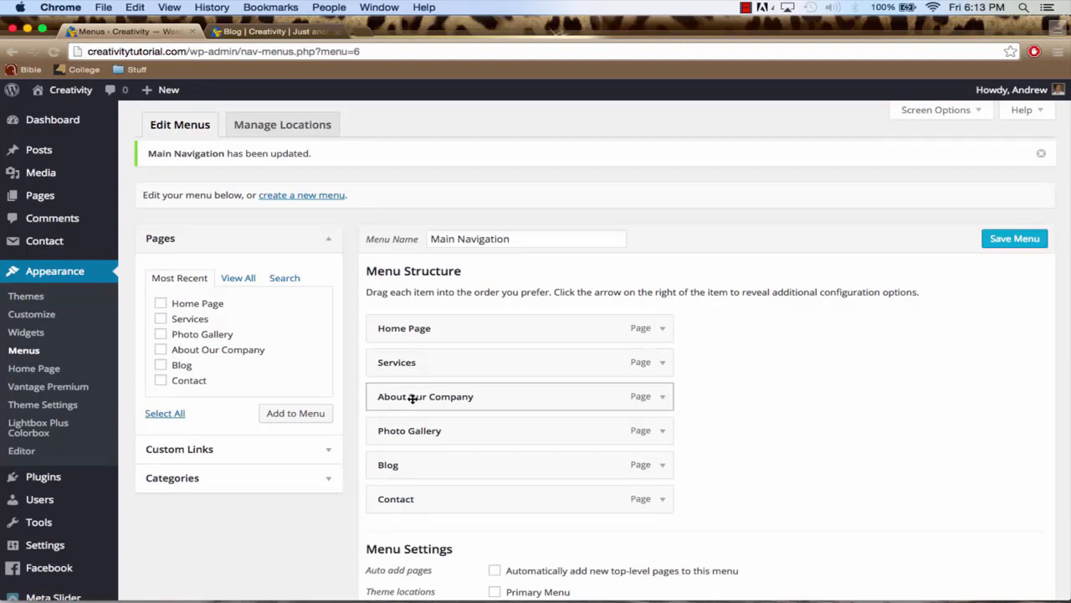
left_click(261, 31)
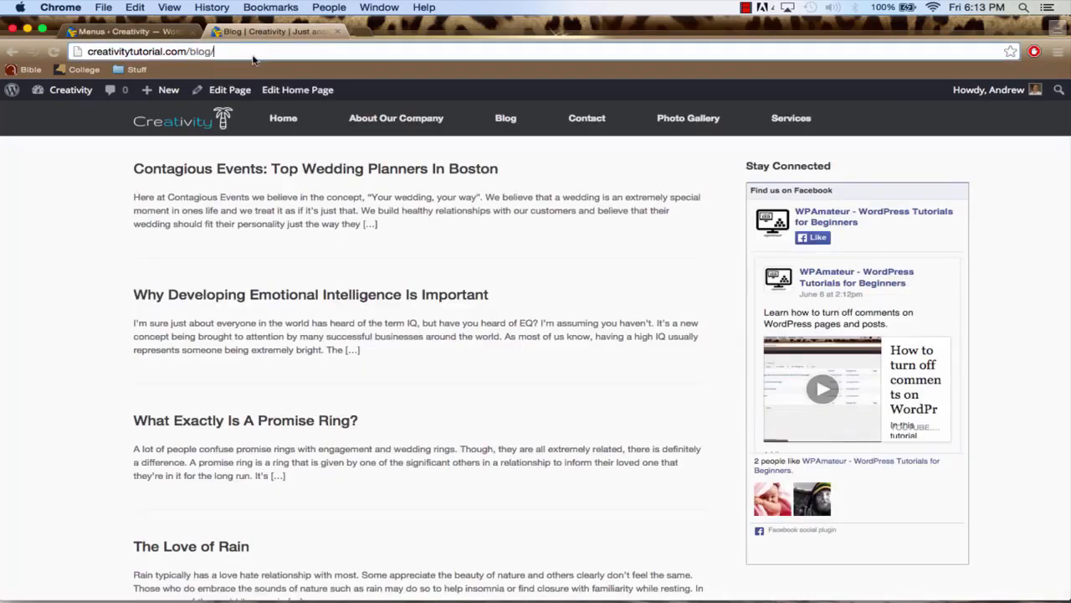
left_click(254, 55)
key("Return")
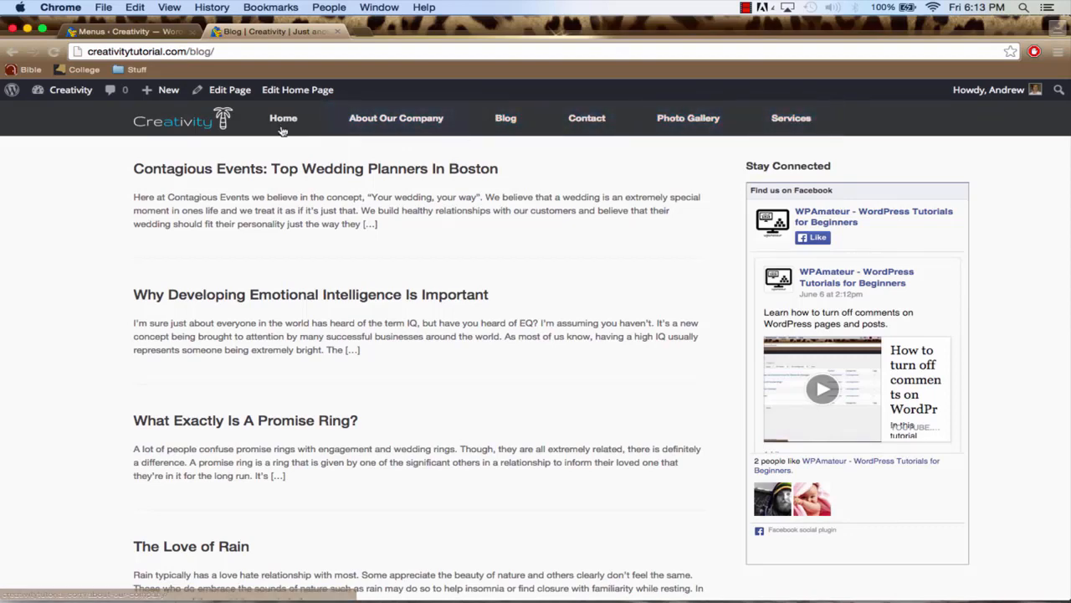
Assign the Main Navigation menu to the Primary Menu theme location and save it
left_click(95, 32)
scroll(405, 249, "down", 3)
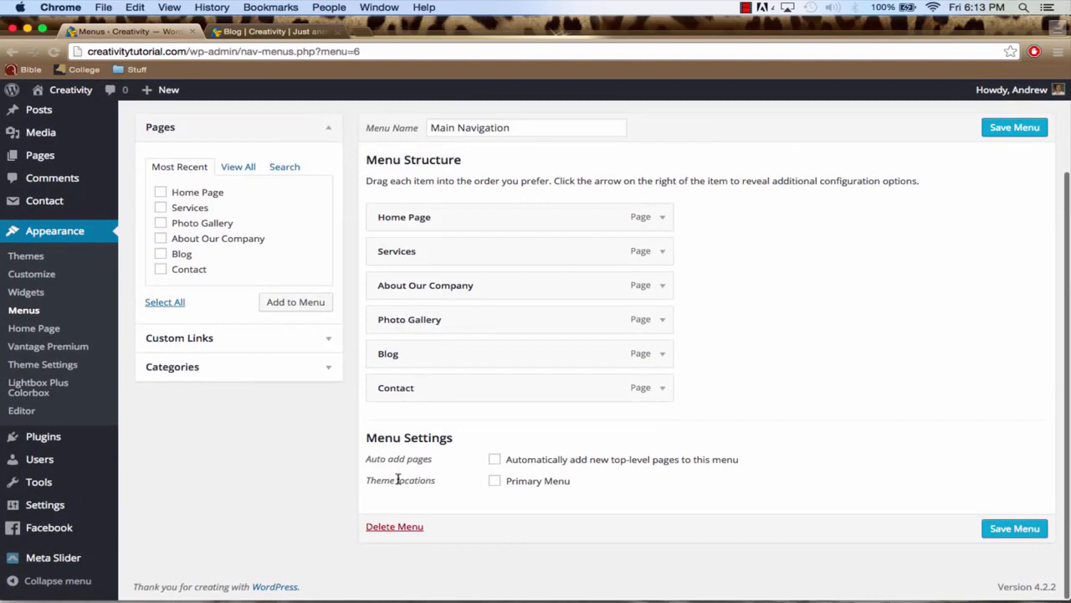
left_click(495, 482)
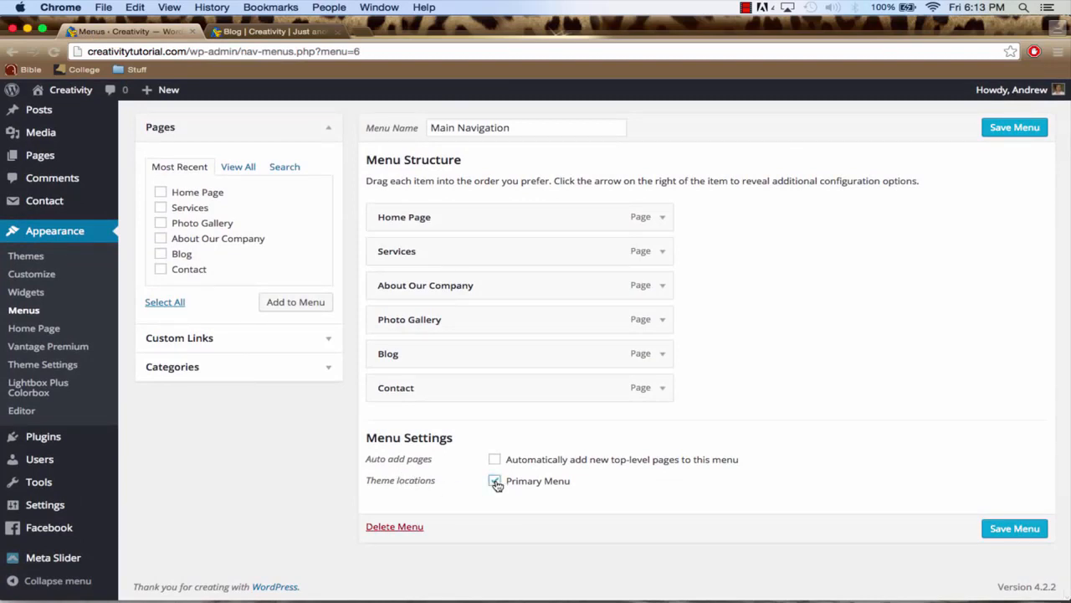
left_click(251, 32)
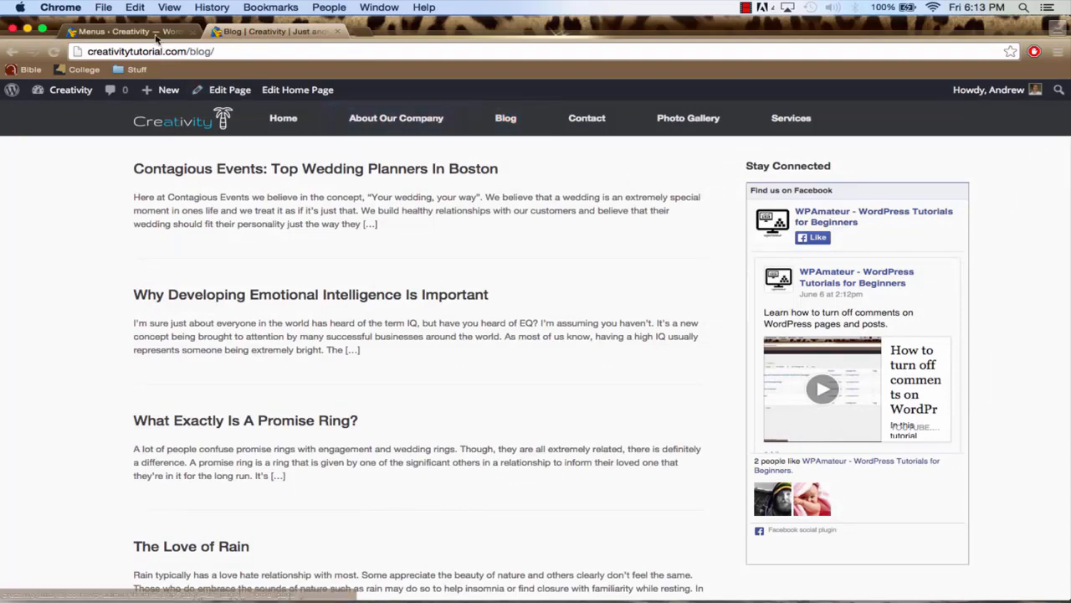
left_click(125, 32)
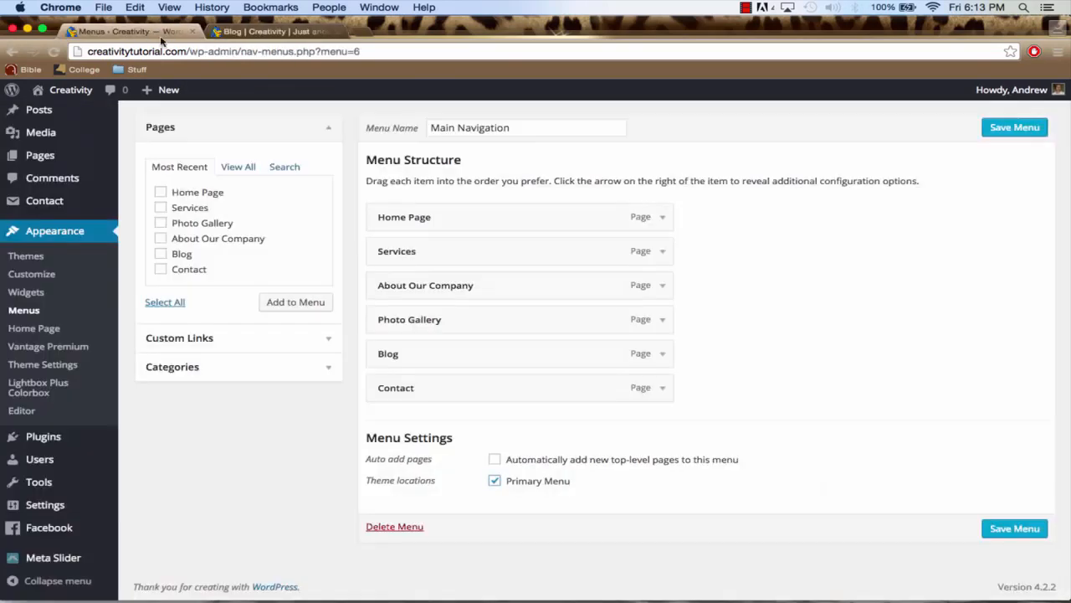
left_click(1030, 530)
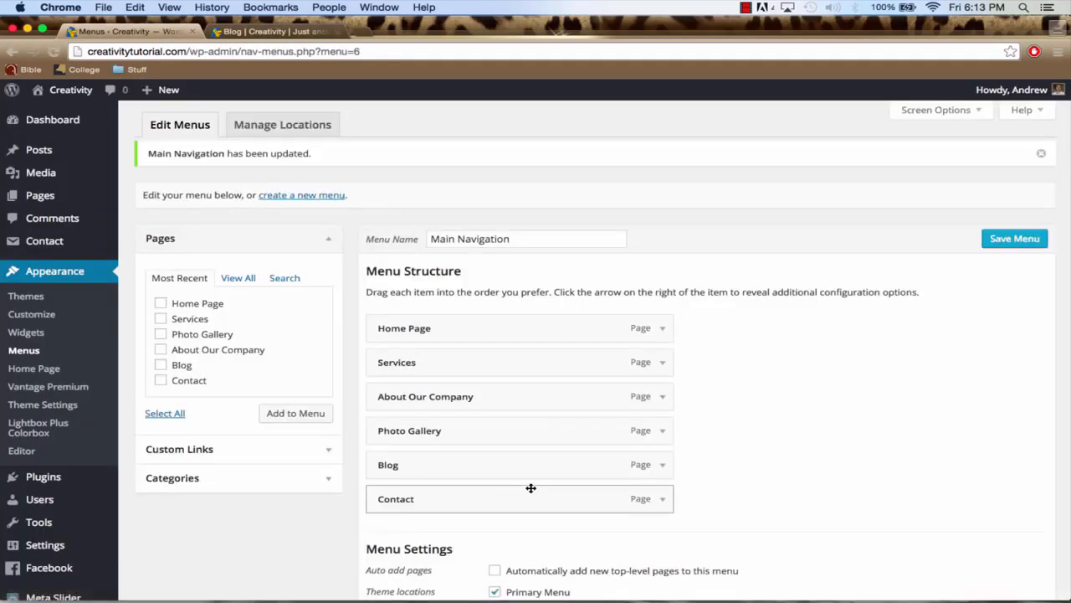
Reload the live Blog page and compare its navigation order with the menu structure
scroll(531, 497, "down", 3)
left_click(251, 31)
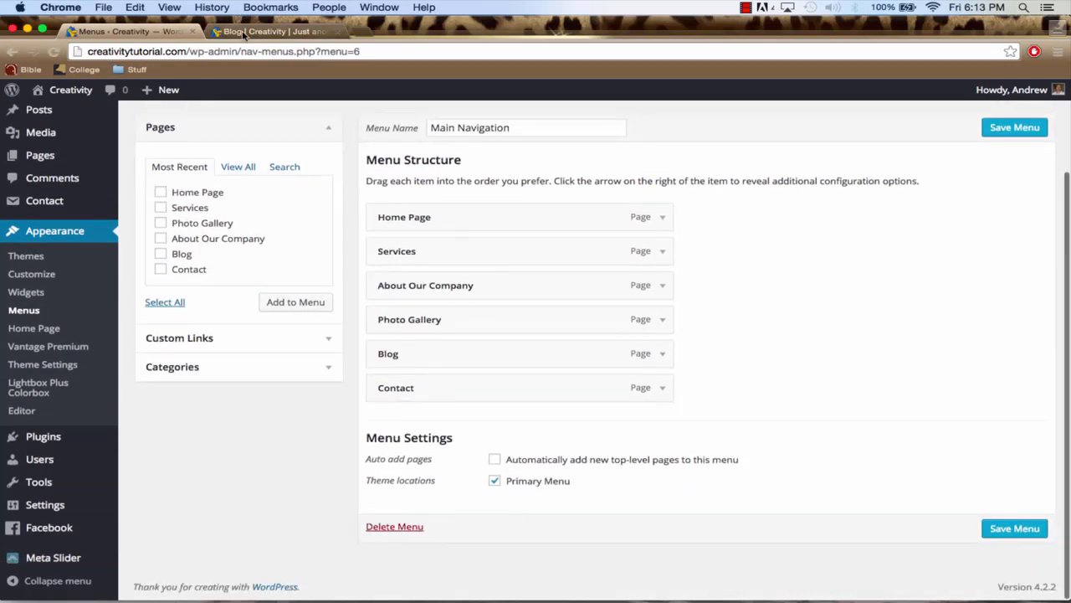
left_click(248, 51)
key("Return")
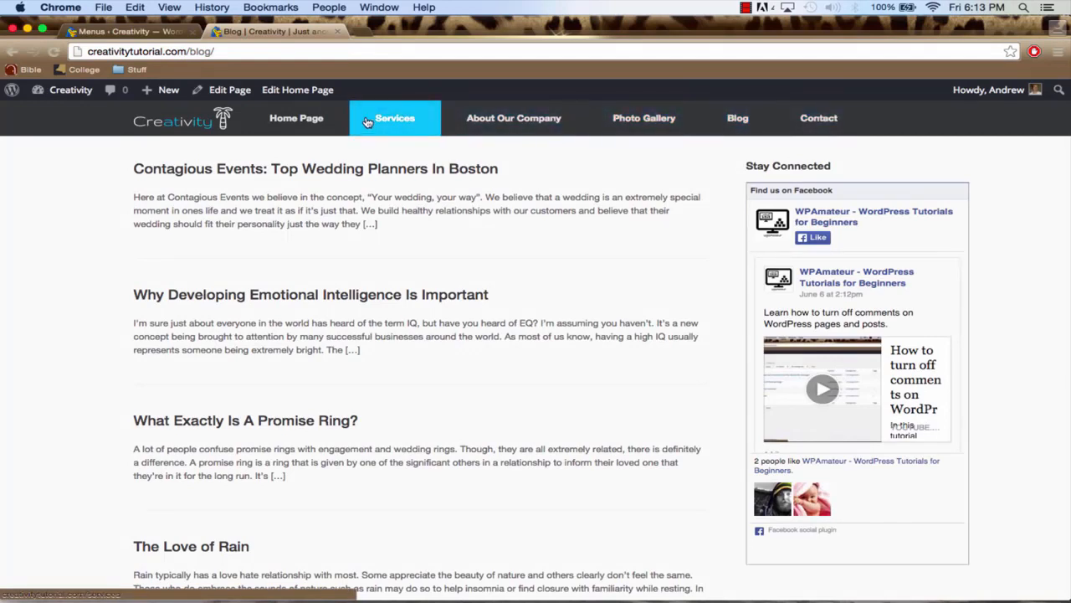
left_click(130, 31)
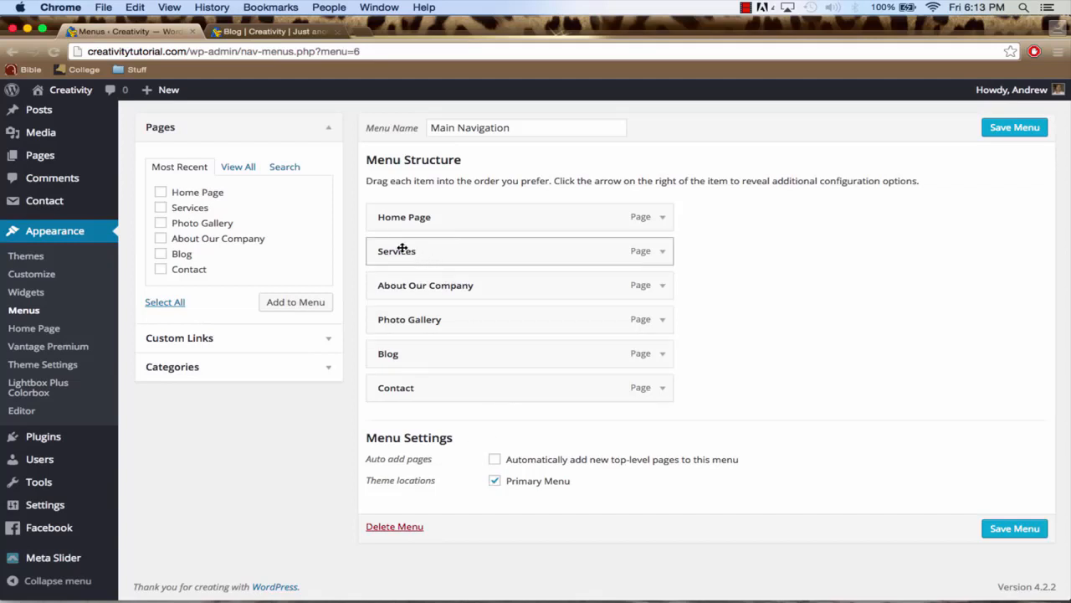
left_click(289, 32)
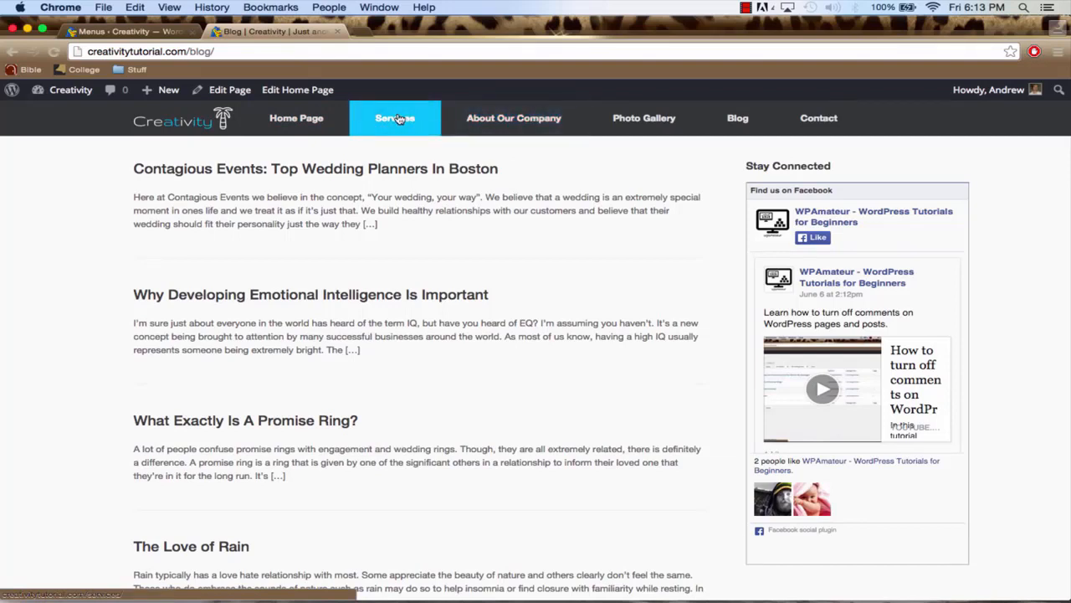
Move About Our Company above Services in the menu structure and compare it with the live navigation bar
left_click(134, 31)
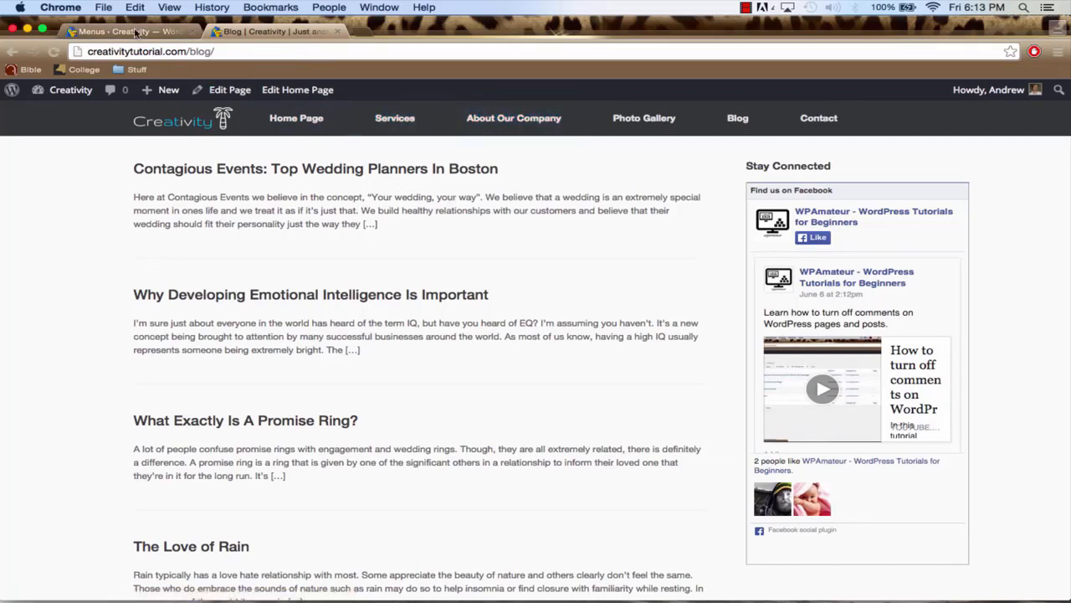
left_click_drag(474, 295, 439, 288)
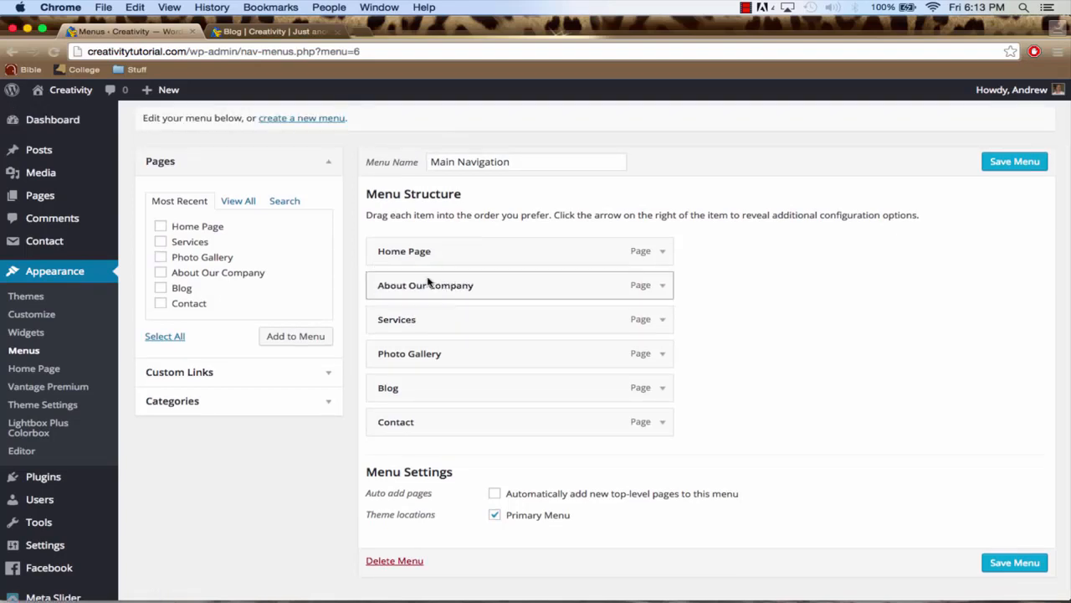
left_click(281, 31)
left_click(117, 31)
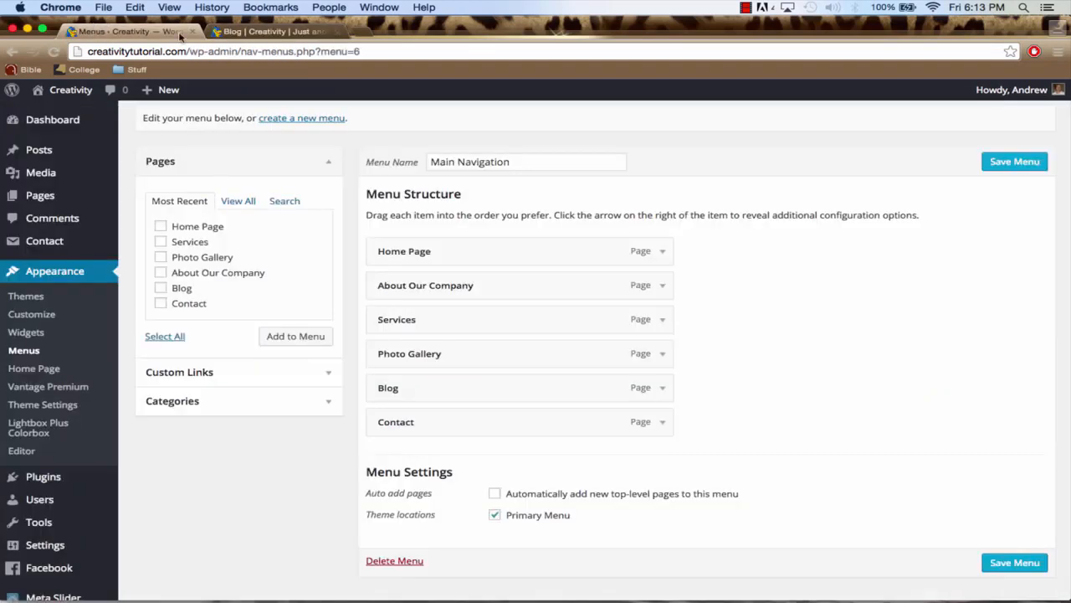
Place Services directly below Home Page, nest About Our Company, Photo Gallery and Blog under it, and save the menu
mouse_move(436, 319)
left_mouse_down()
mouse_move(418, 309)
mouse_move(430, 282)
mouse_move(376, 294)
mouse_move(441, 321)
left_mouse_up()
left_click_drag(403, 364, 441, 386)
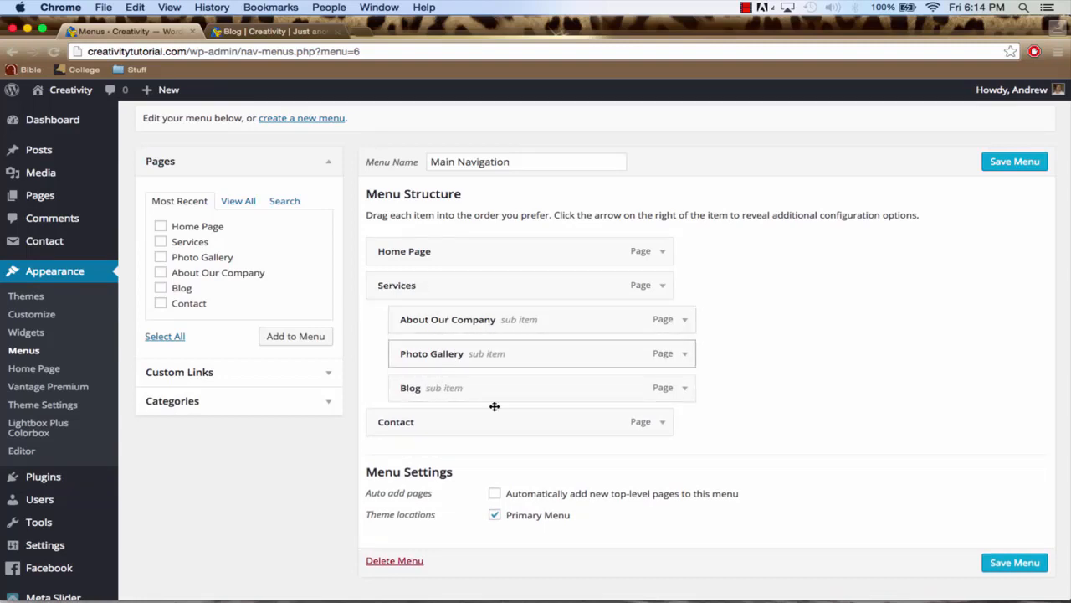
left_click(1012, 565)
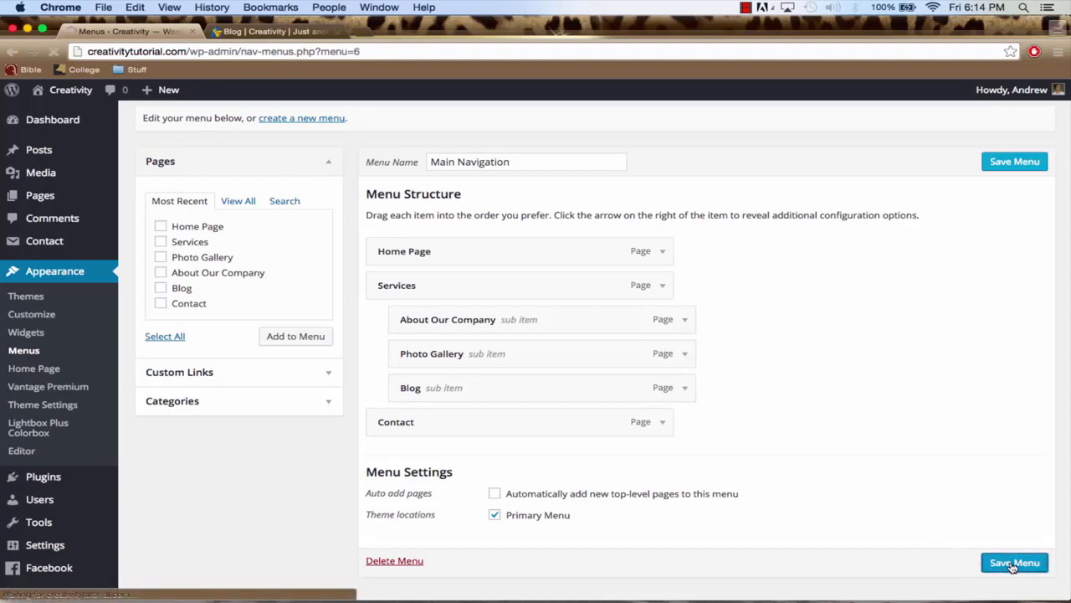
Reload the live Blog page and examine the Services submenu in the navigation bar
left_click(266, 32)
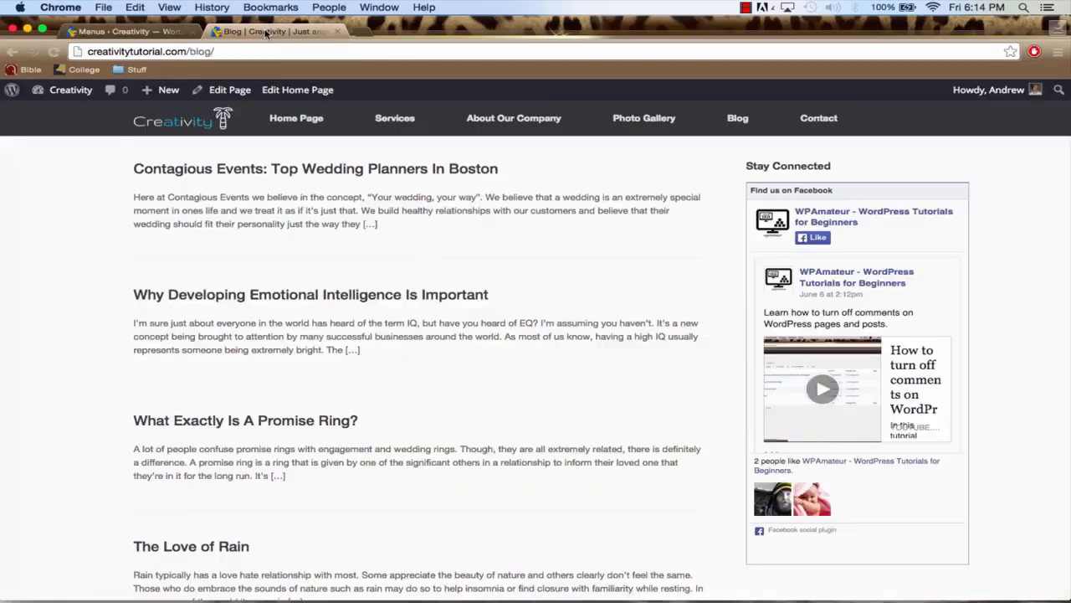
left_click(266, 51)
key("Return")
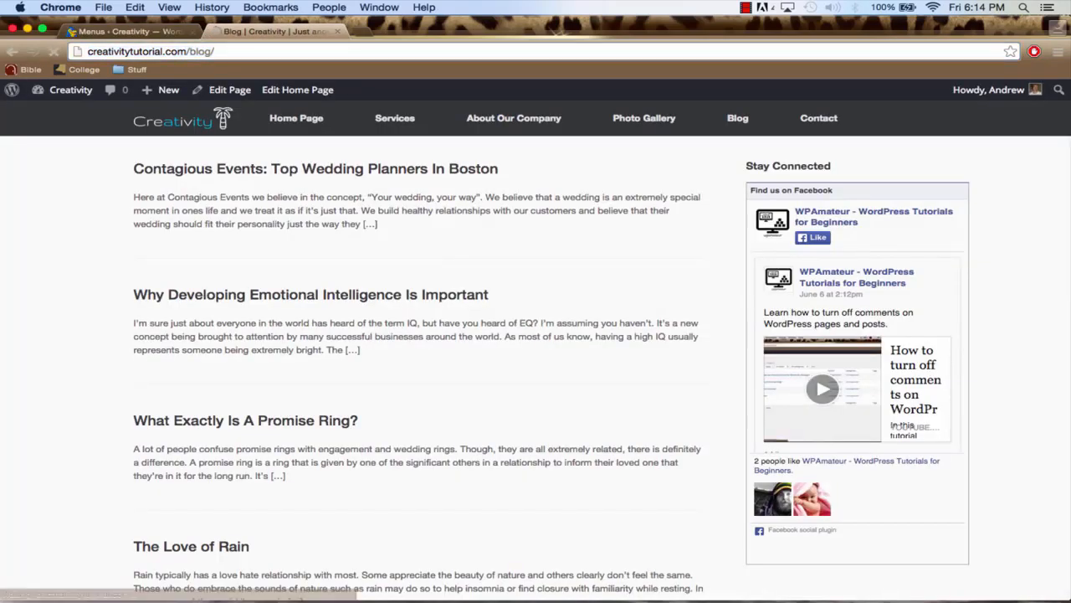
mouse_move(390, 124)
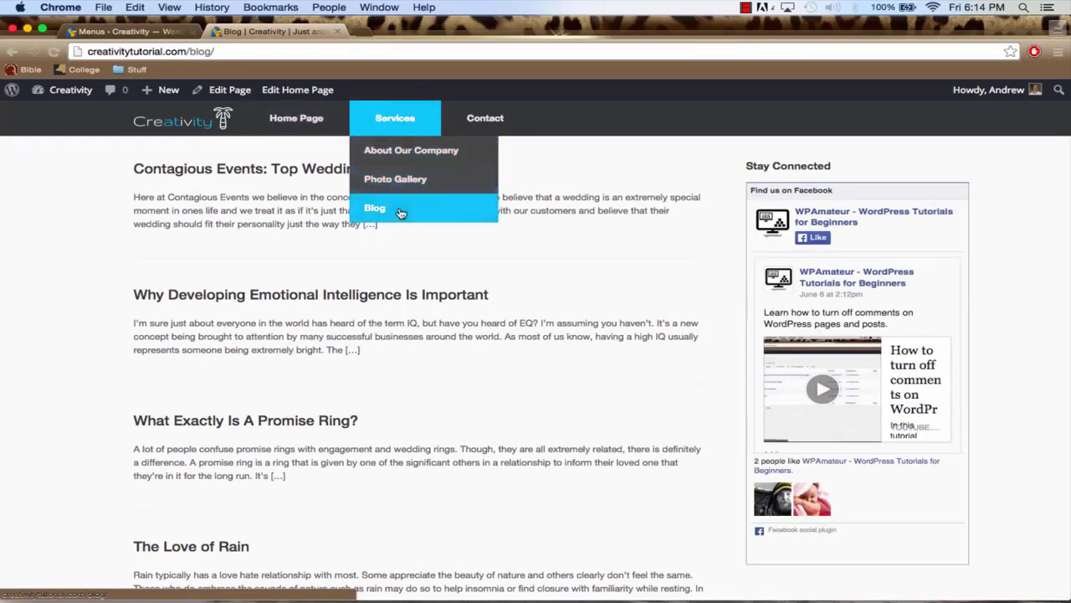
Return About Our Company, Photo Gallery and Blog to top-level menu items, keeping them in order between Services and Contact
left_click(151, 32)
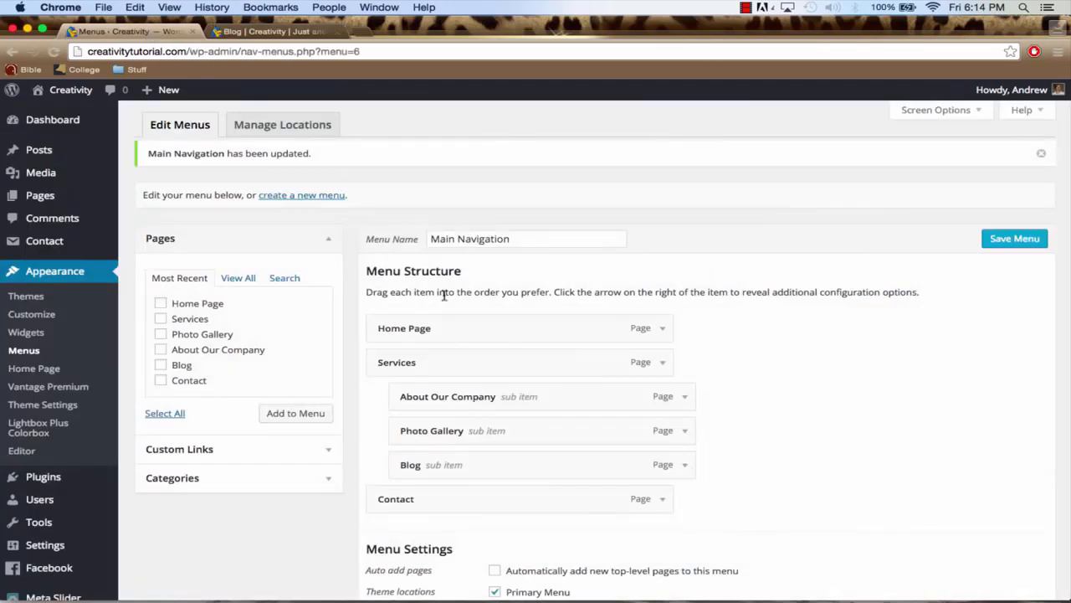
left_click_drag(519, 397, 419, 410)
left_click_drag(454, 466, 407, 474)
left_click_drag(496, 429, 464, 430)
mouse_move(507, 397)
left_mouse_down()
mouse_move(473, 397)
mouse_move(527, 400)
left_mouse_up()
scroll(532, 401, "down", 3)
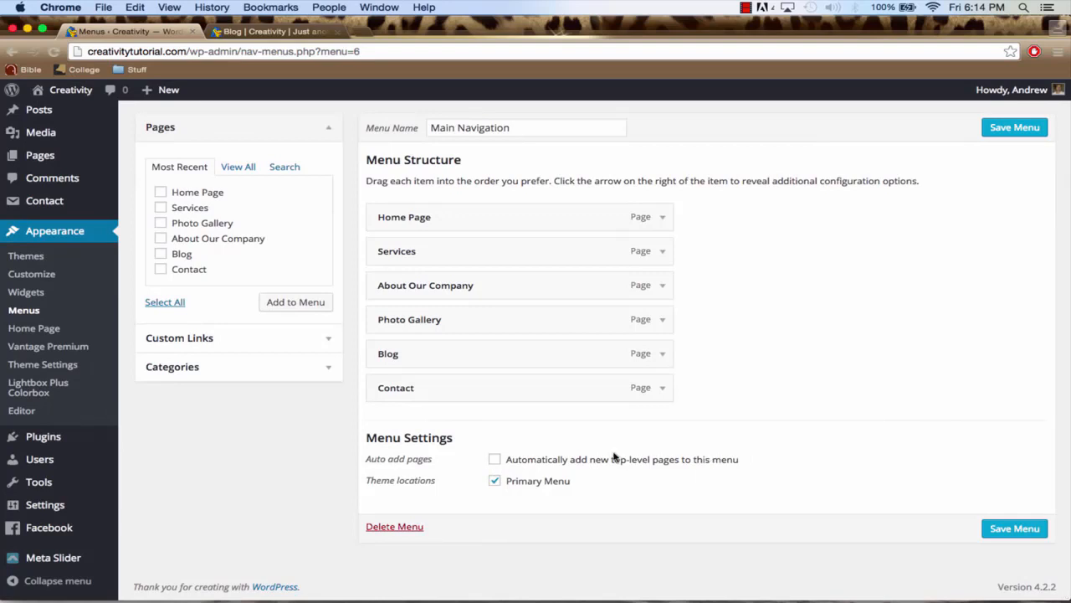
mouse_move(44, 164)
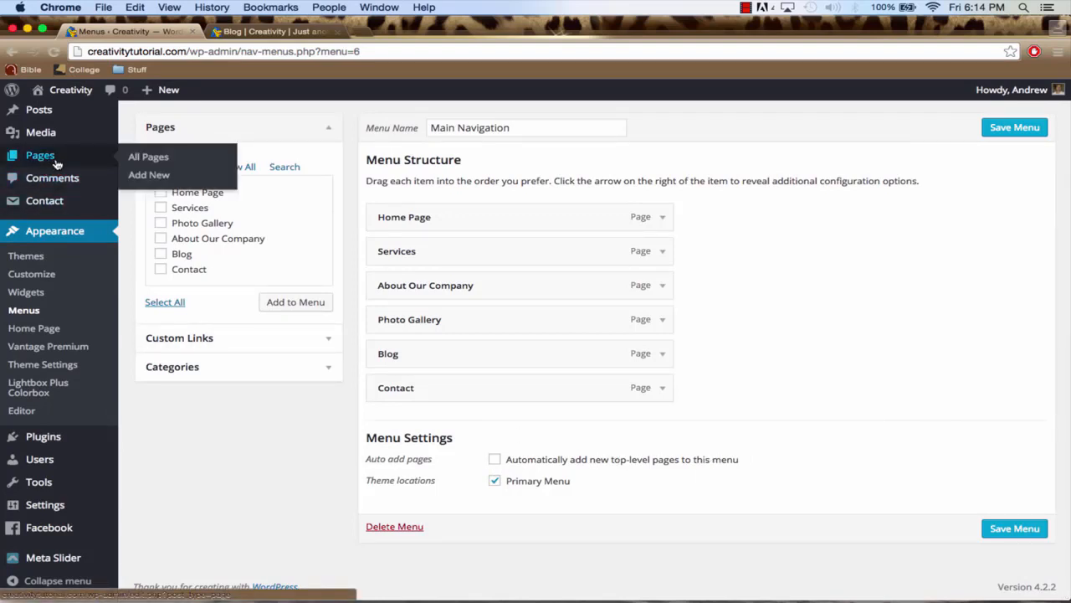
left_click(278, 34)
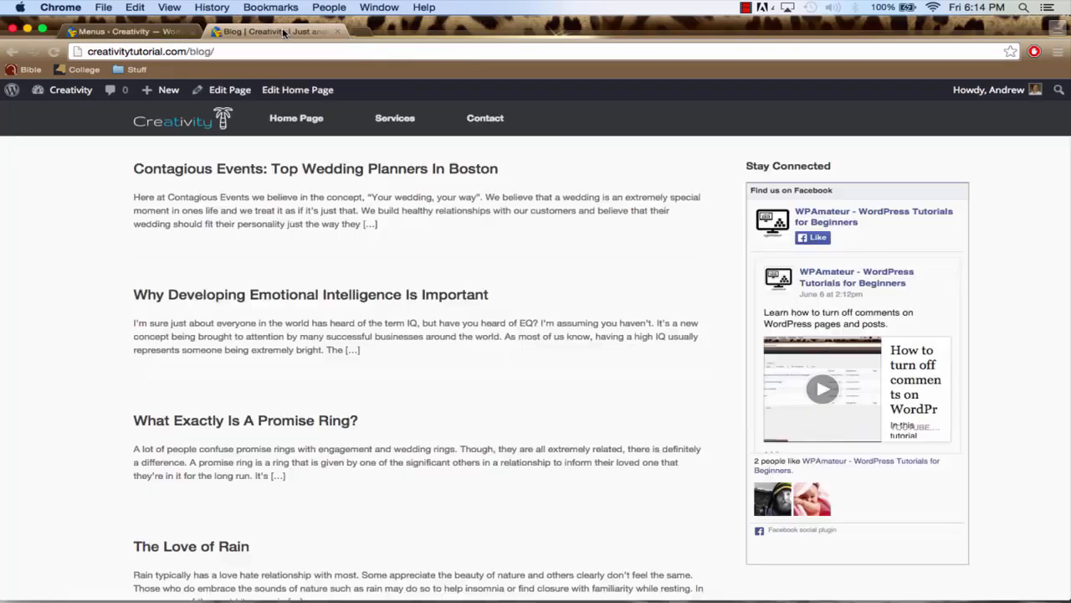
left_click(119, 33)
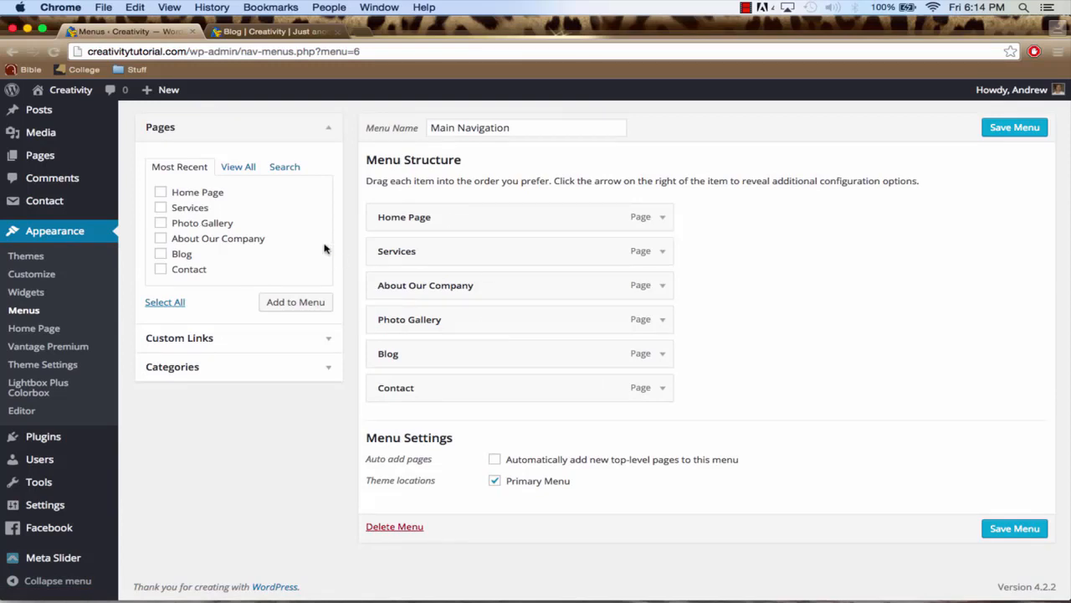
scroll(325, 246, "up", 2)
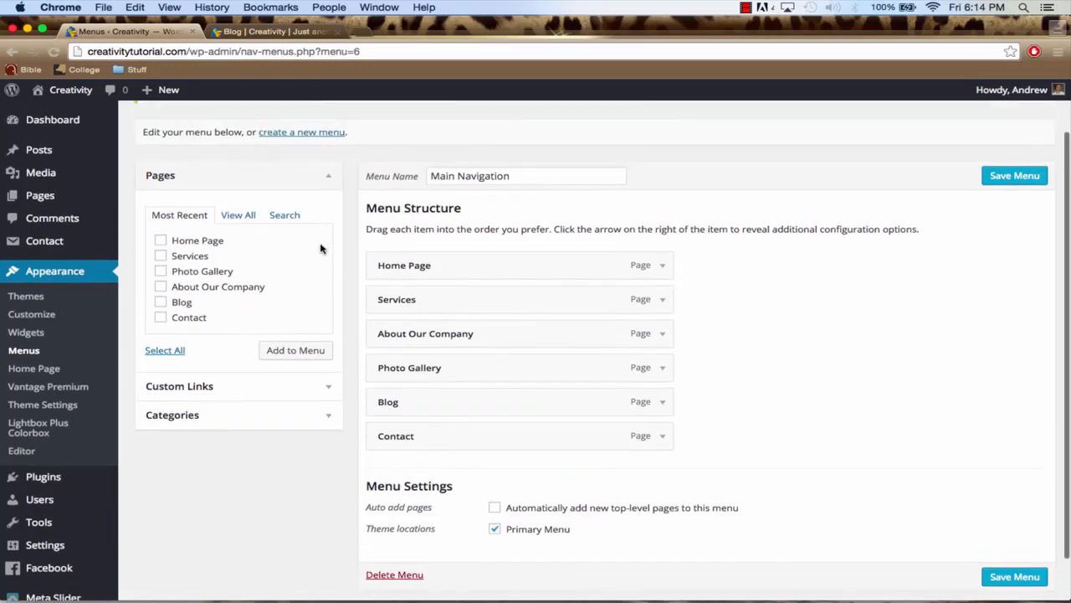
left_click(161, 241)
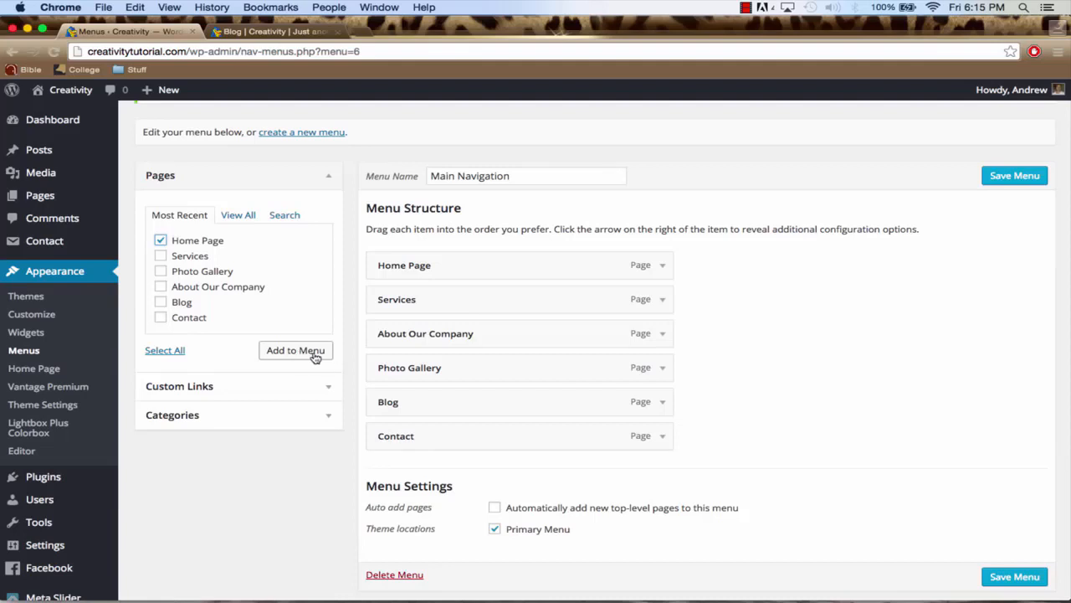
left_click(161, 241)
Save the Main Navigation menu and reload the live Blog page
scroll(502, 427, "down", 2)
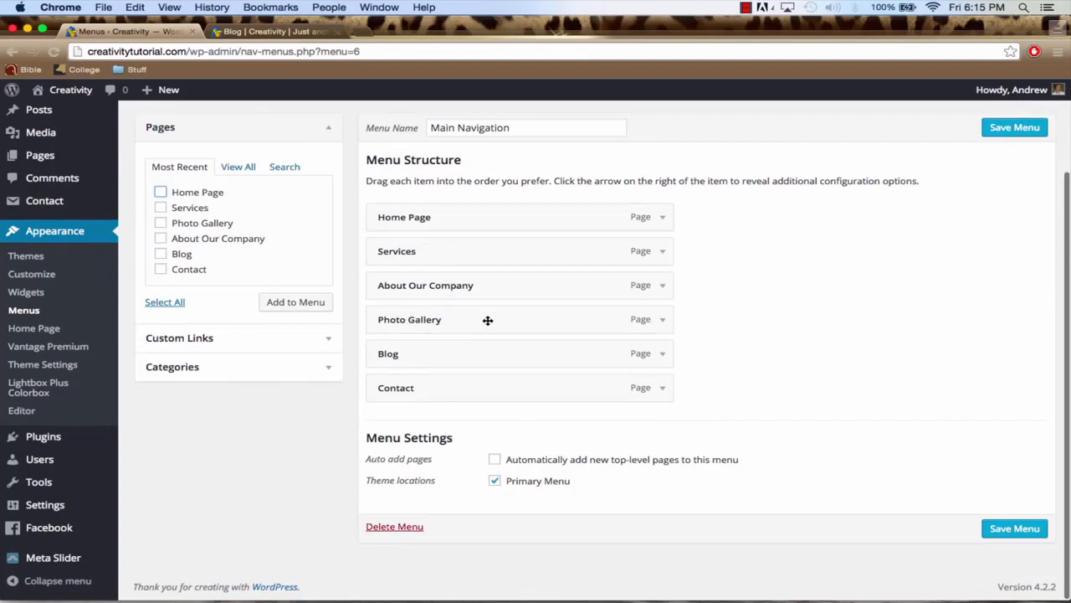
left_click(1001, 529)
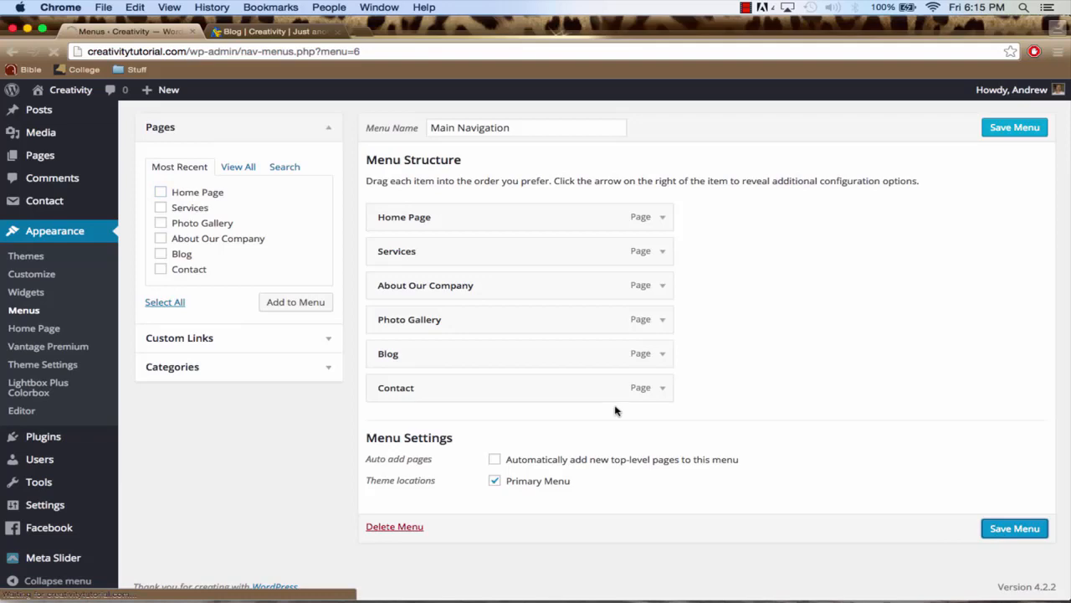
left_click(284, 32)
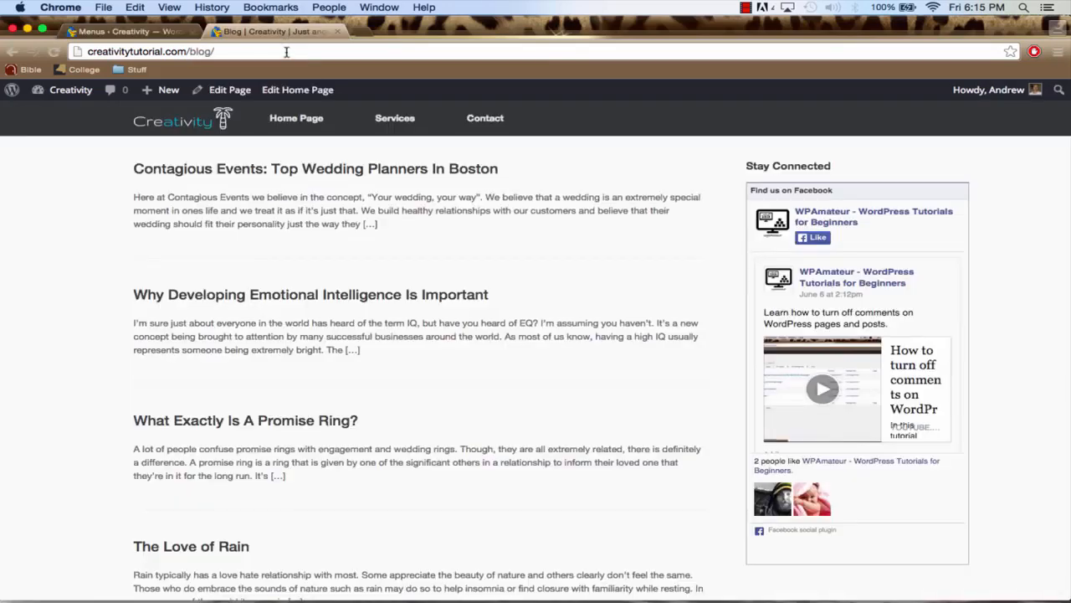
left_click(286, 53)
key("Return")
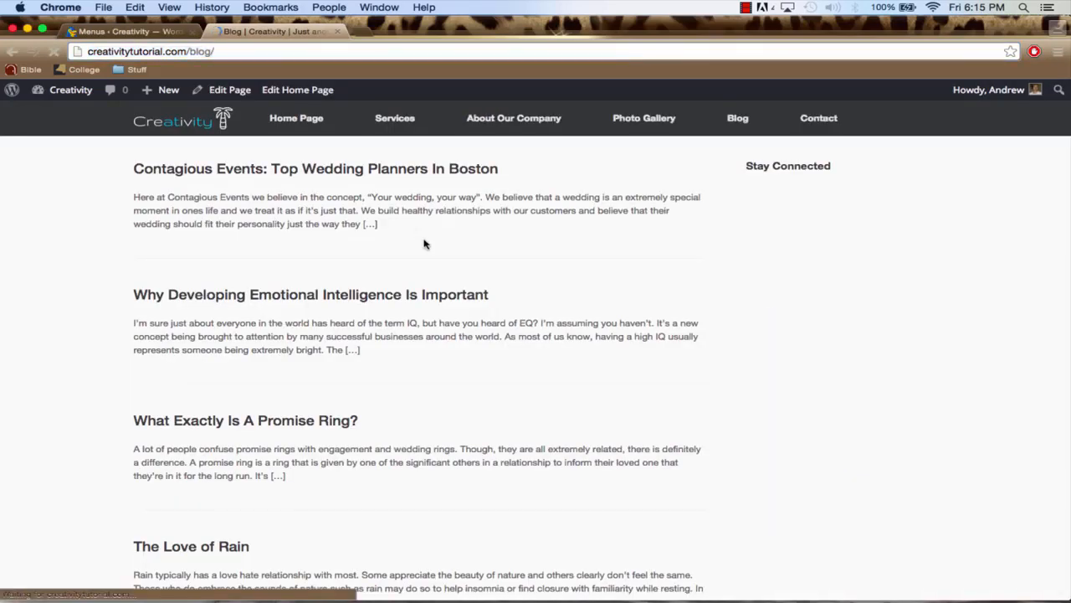
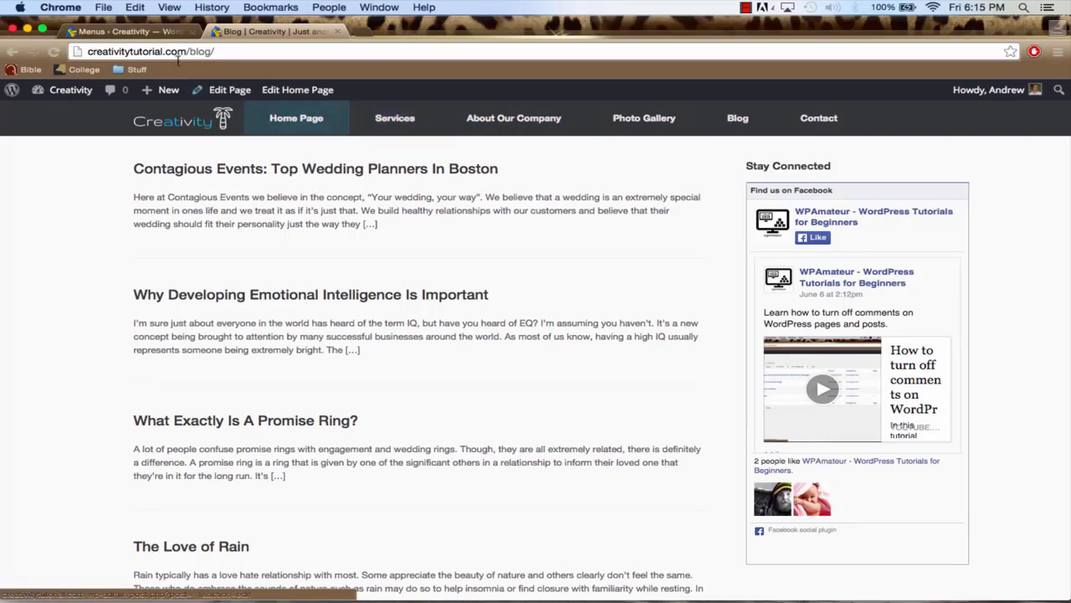
Rename the front page titled Home Page to Home and update it
left_click(144, 32)
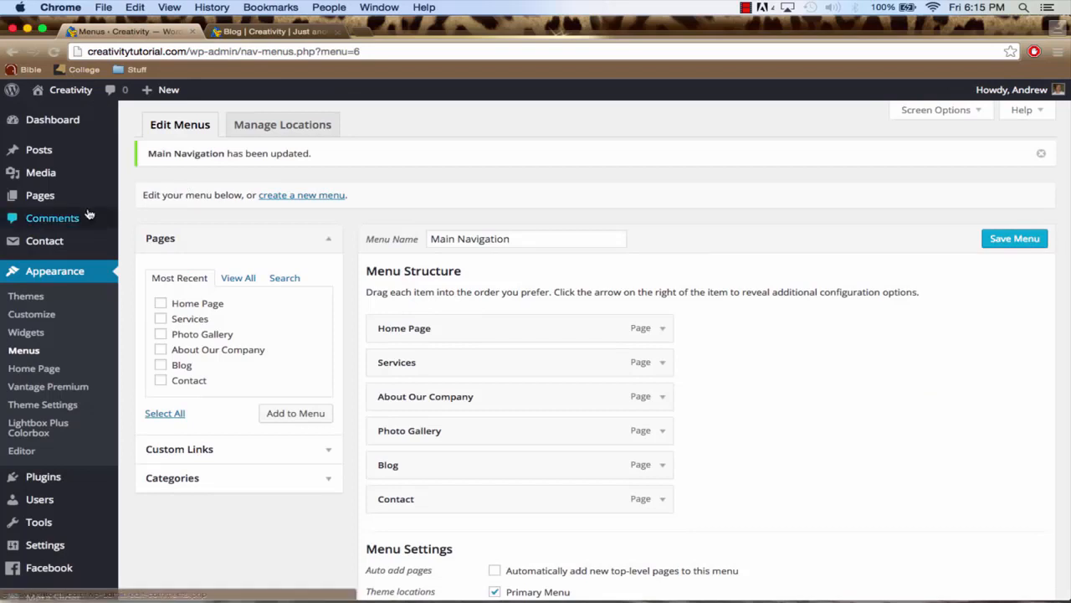
mouse_move(52, 201)
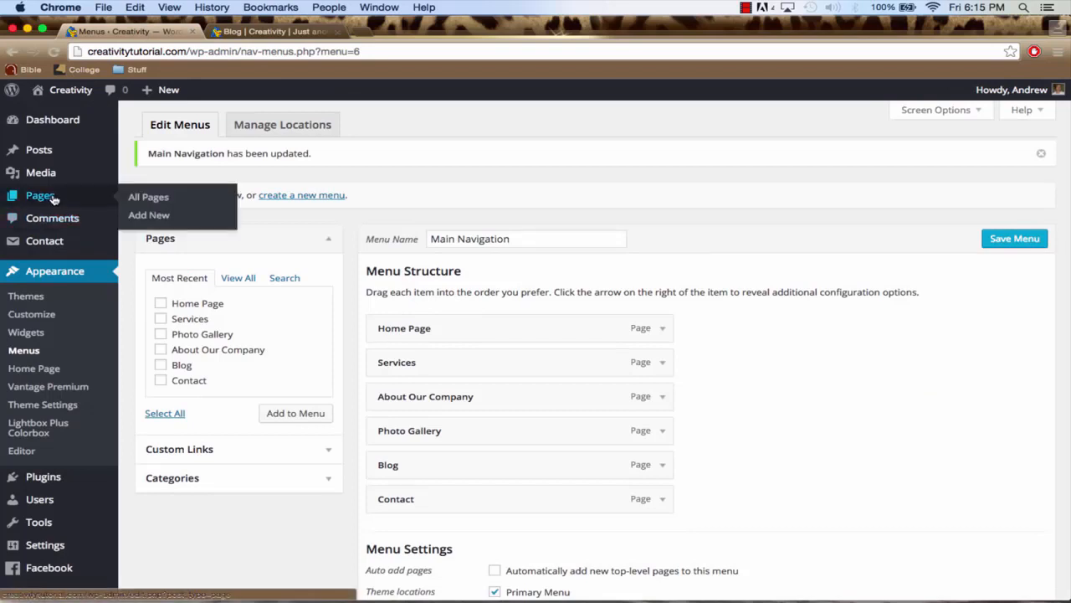
left_click(53, 197)
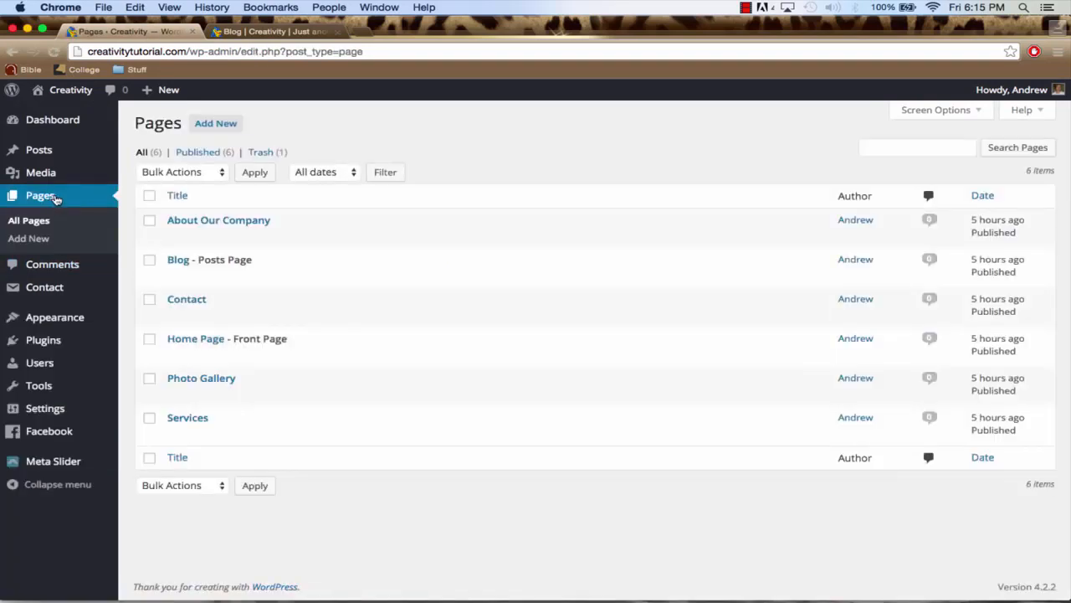
left_click(190, 340)
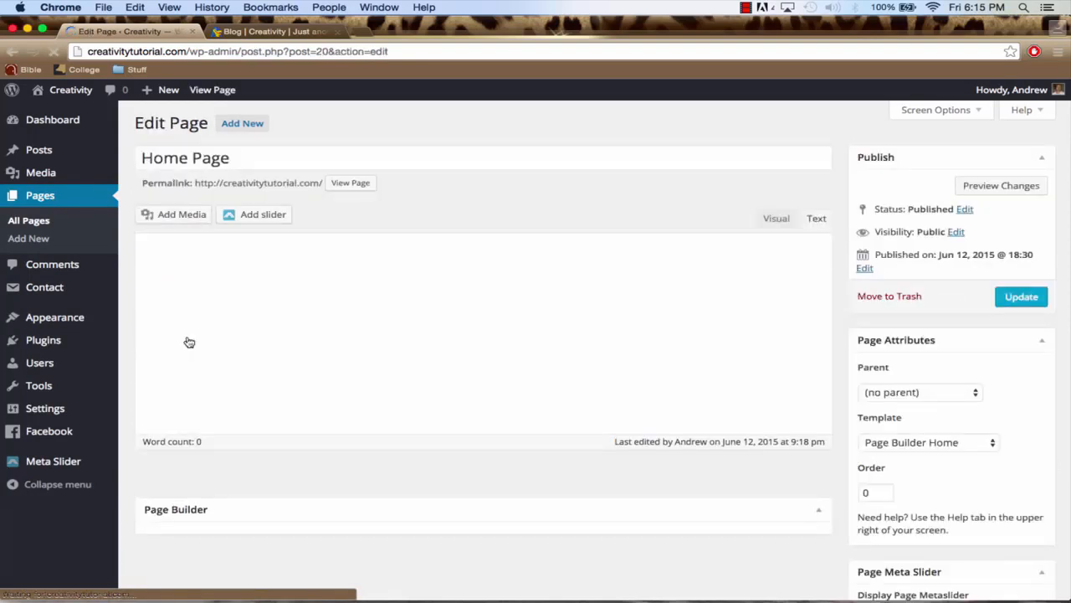
left_click(233, 156)
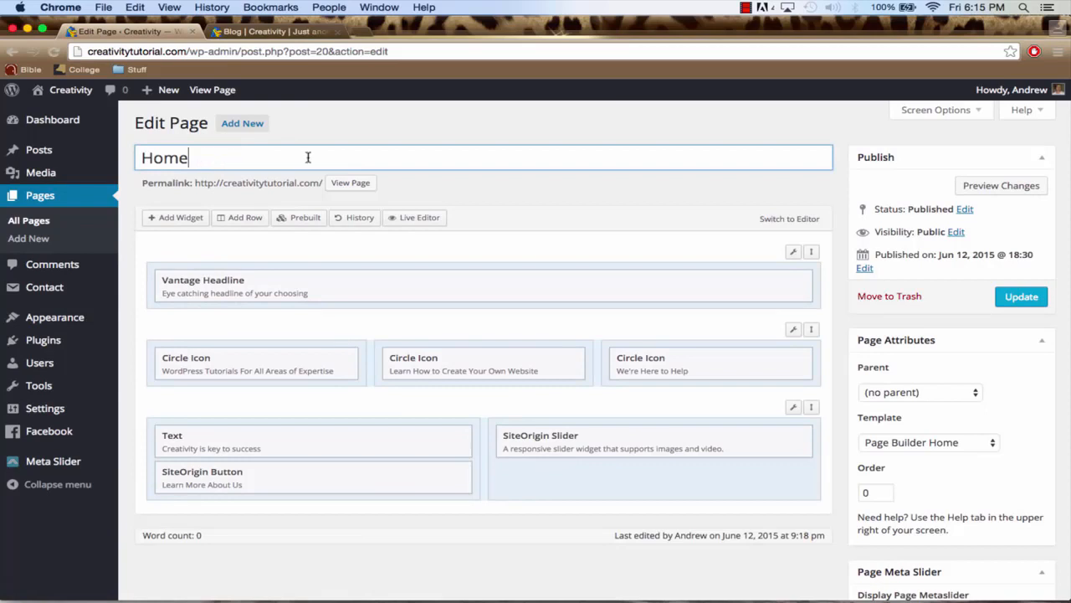
left_click(1017, 297)
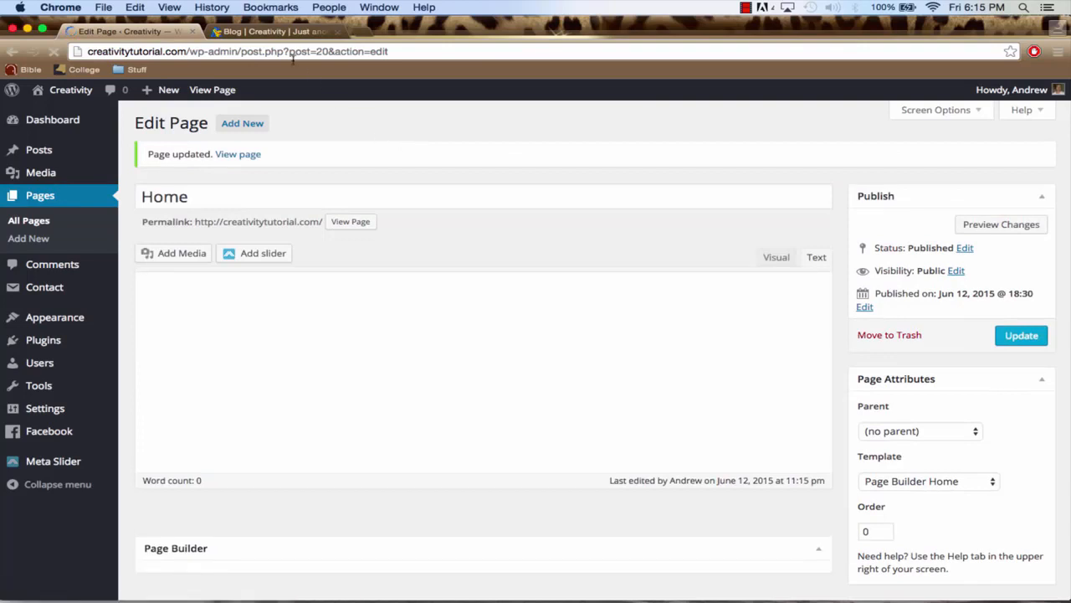
Reload the live blog page to check the renamed navigation item and open Home from the site's navigation
left_click(263, 32)
left_click(254, 53)
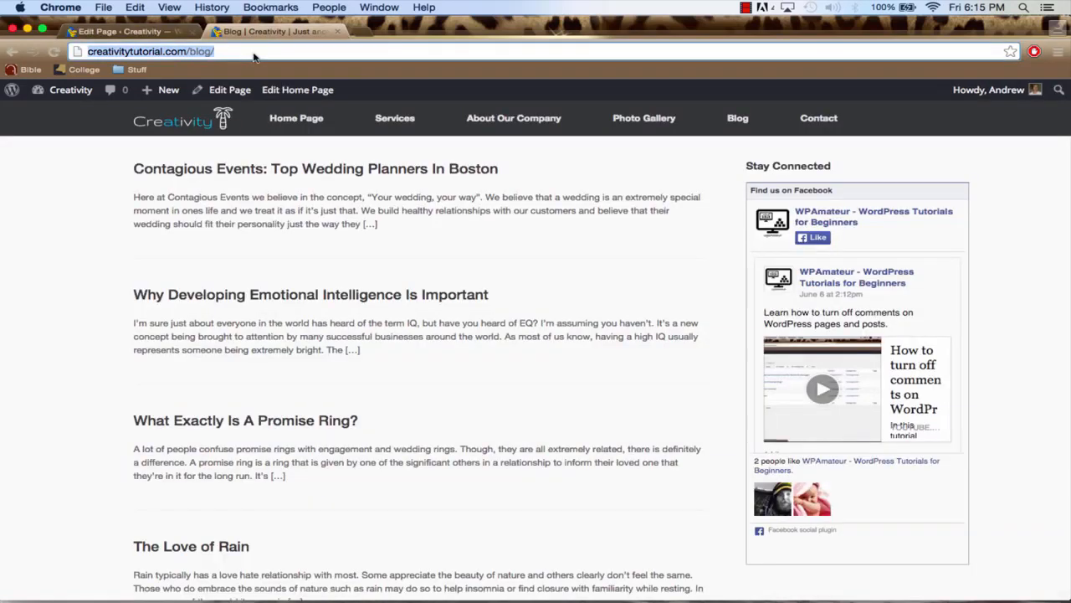
key("Return")
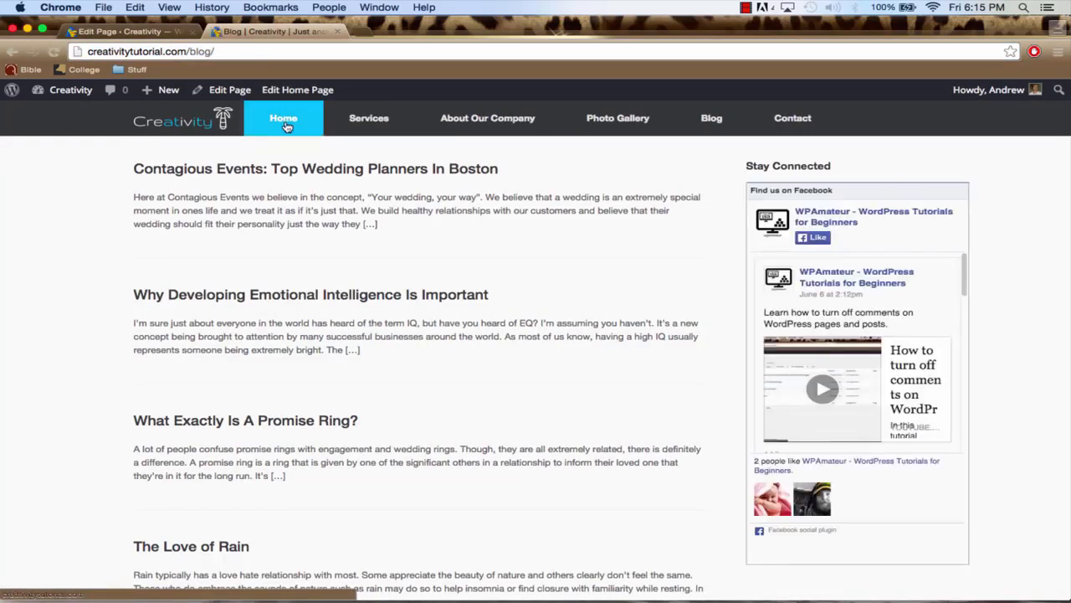
left_click(283, 121)
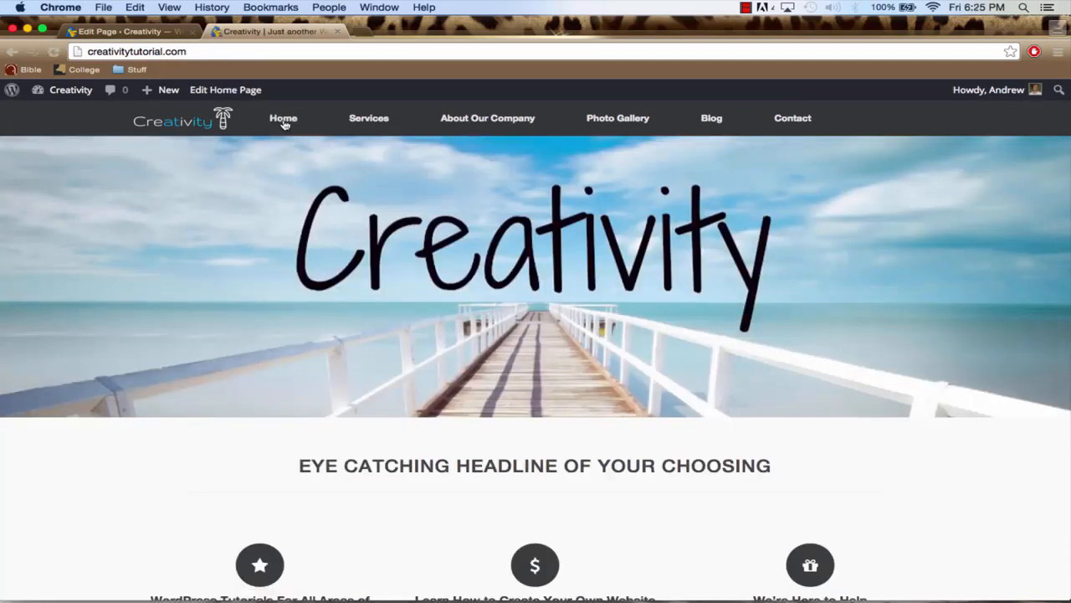
Open the Services page for editing in Page Builder
left_click(127, 31)
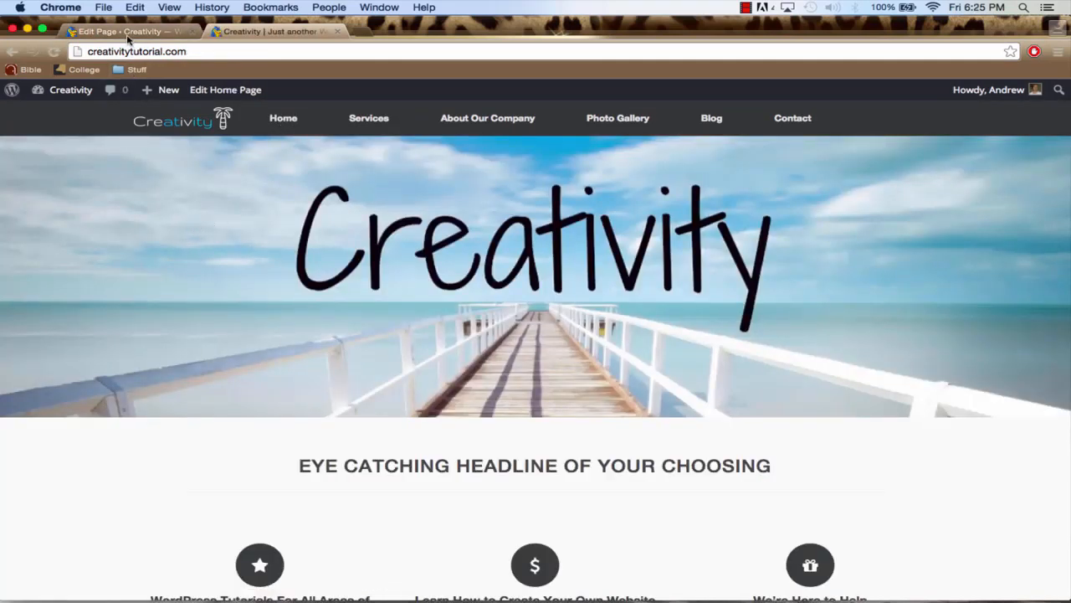
mouse_move(65, 126)
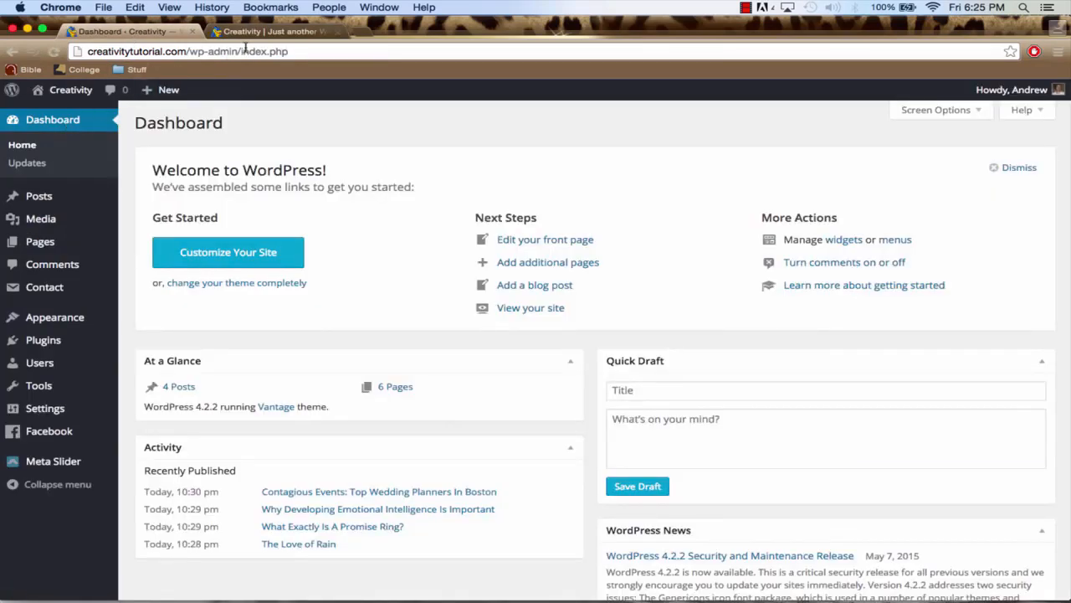
left_click(263, 32)
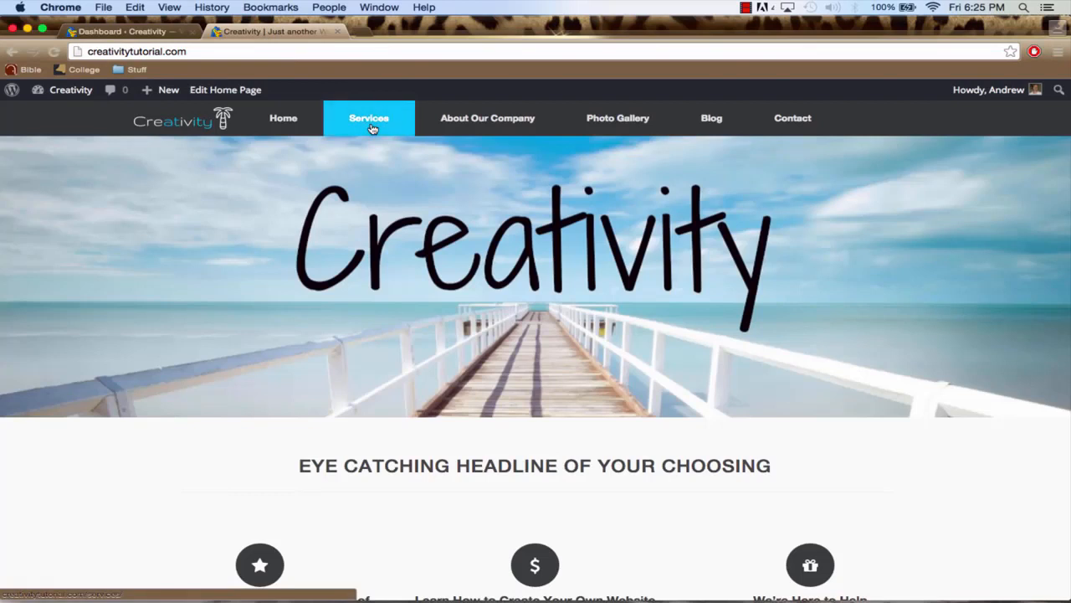
left_click(126, 32)
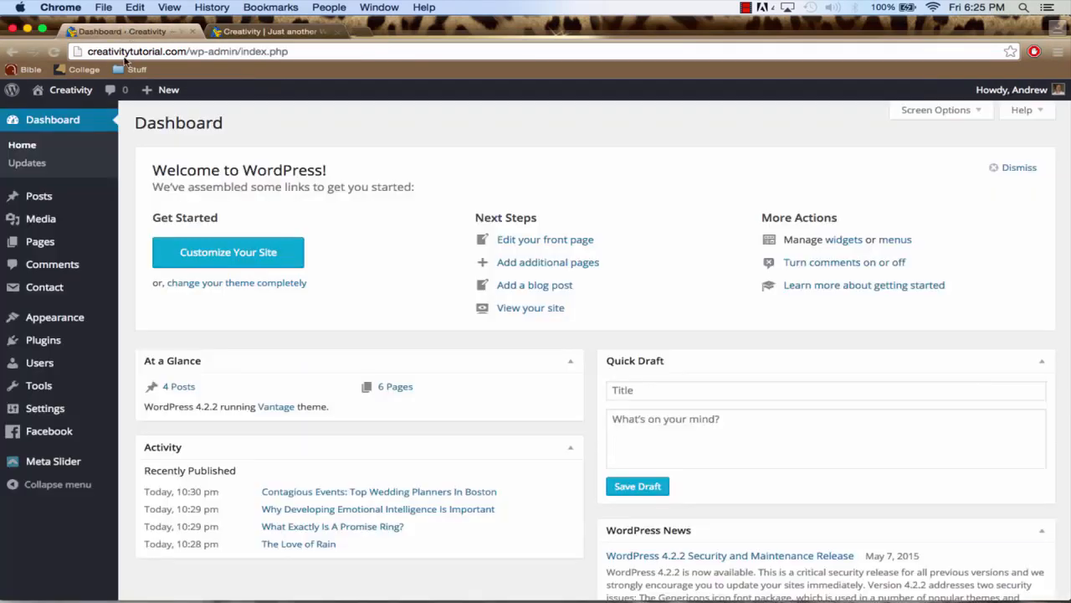
left_click(59, 248)
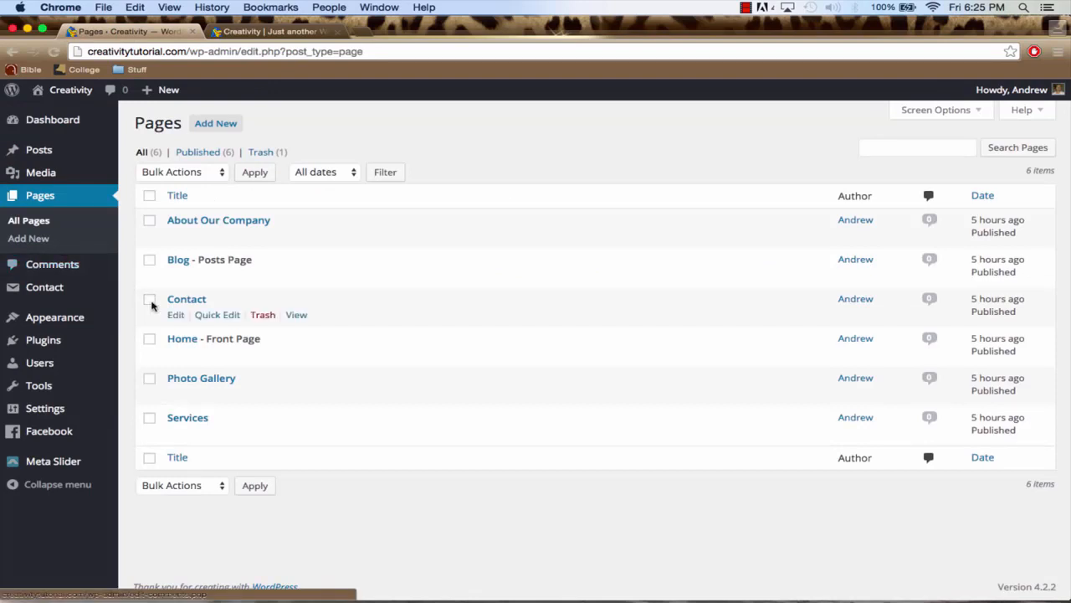
mouse_move(182, 290)
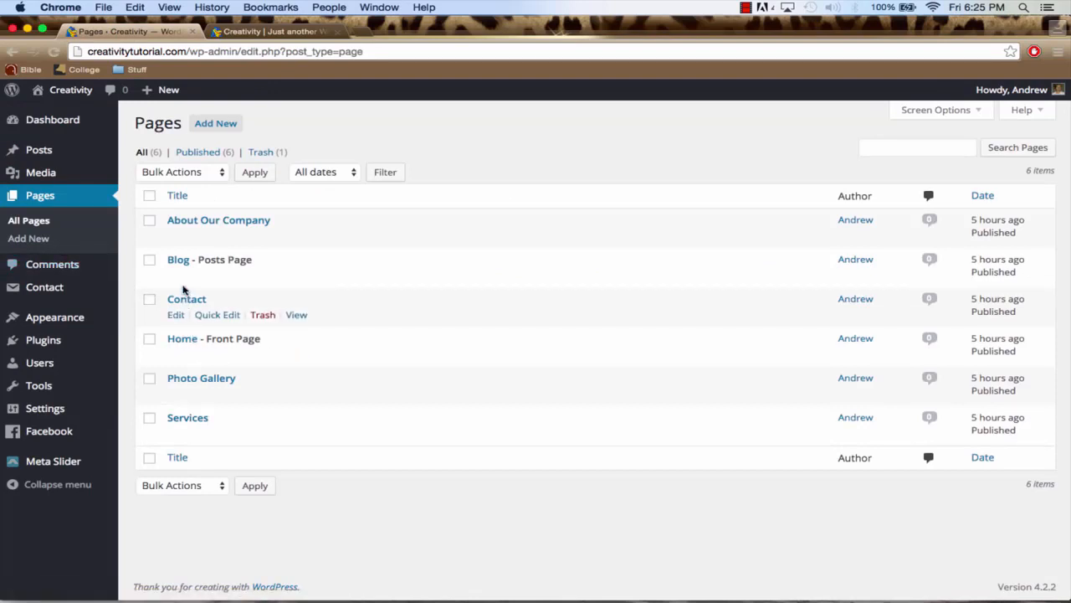
left_click(188, 418)
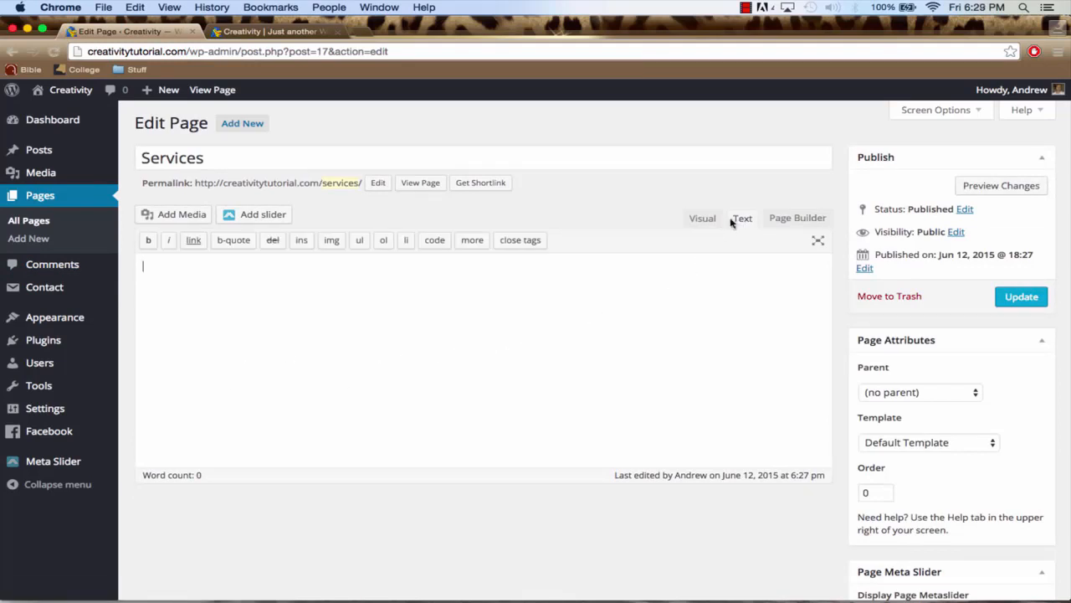
left_click(788, 220)
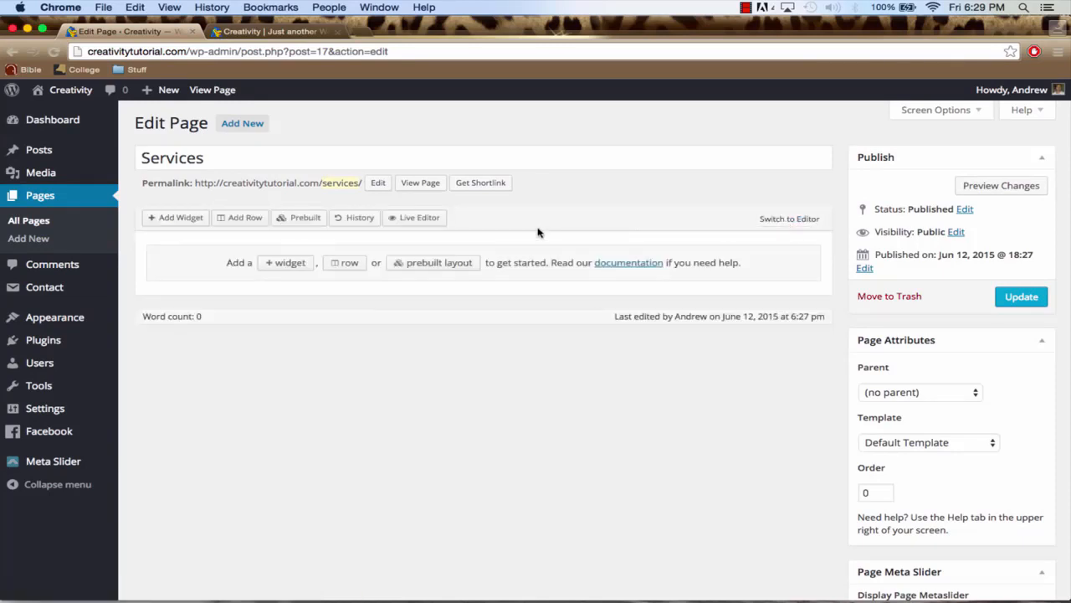
Add a one-column row to the Services page layout and, below it, a row with two even columns
left_click(246, 220)
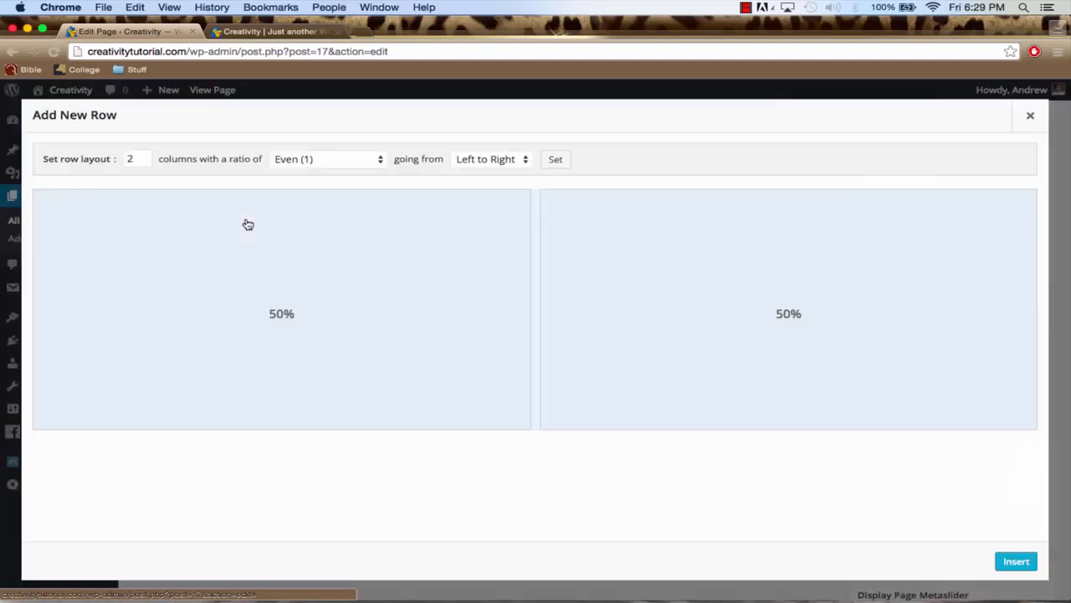
left_click(144, 162)
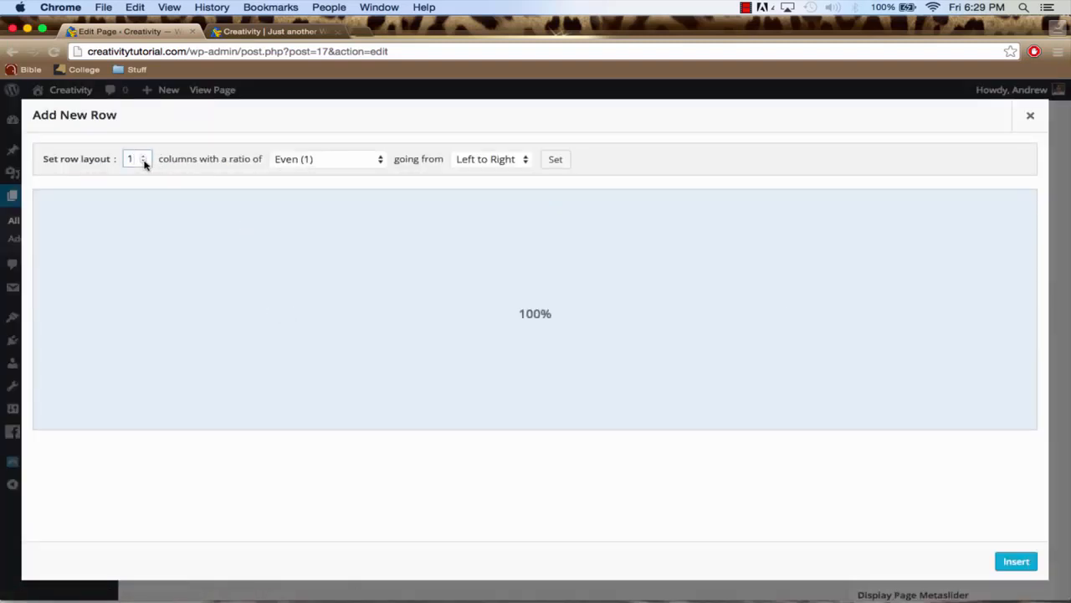
left_click(1013, 561)
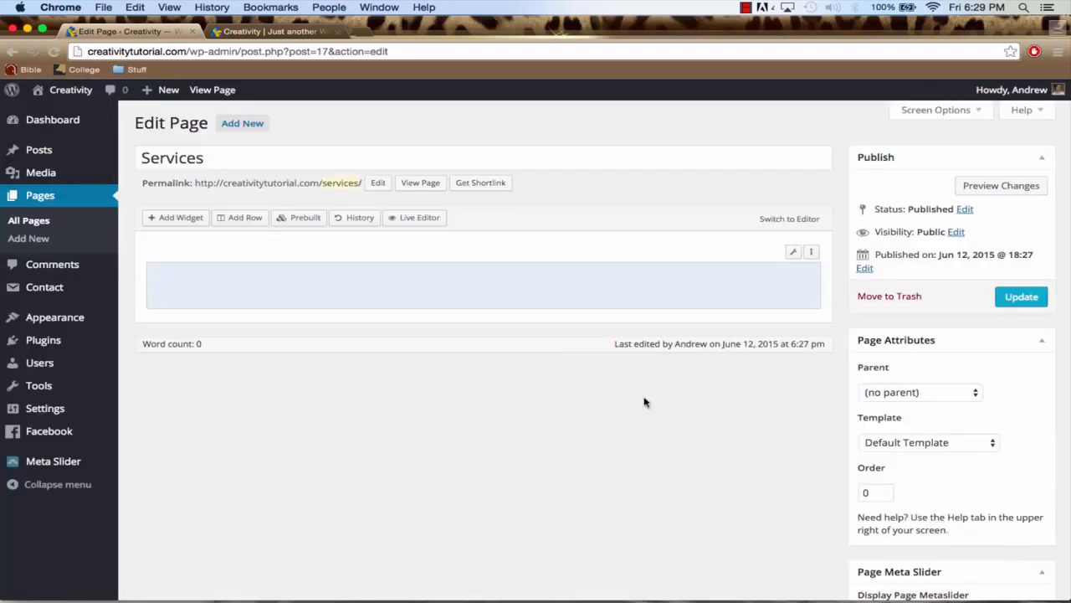
left_click(248, 220)
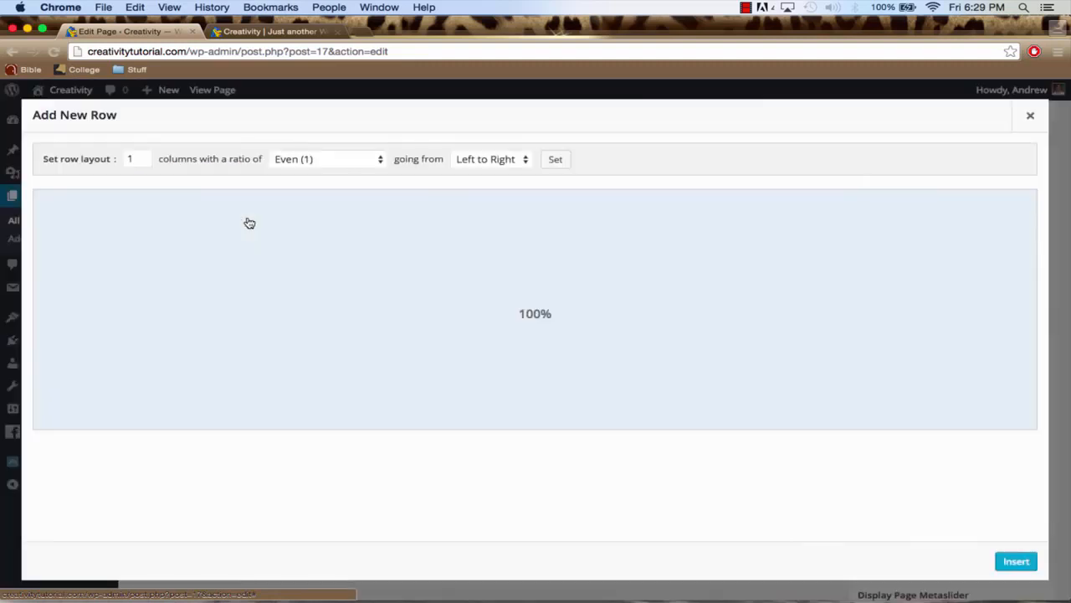
left_click(143, 159)
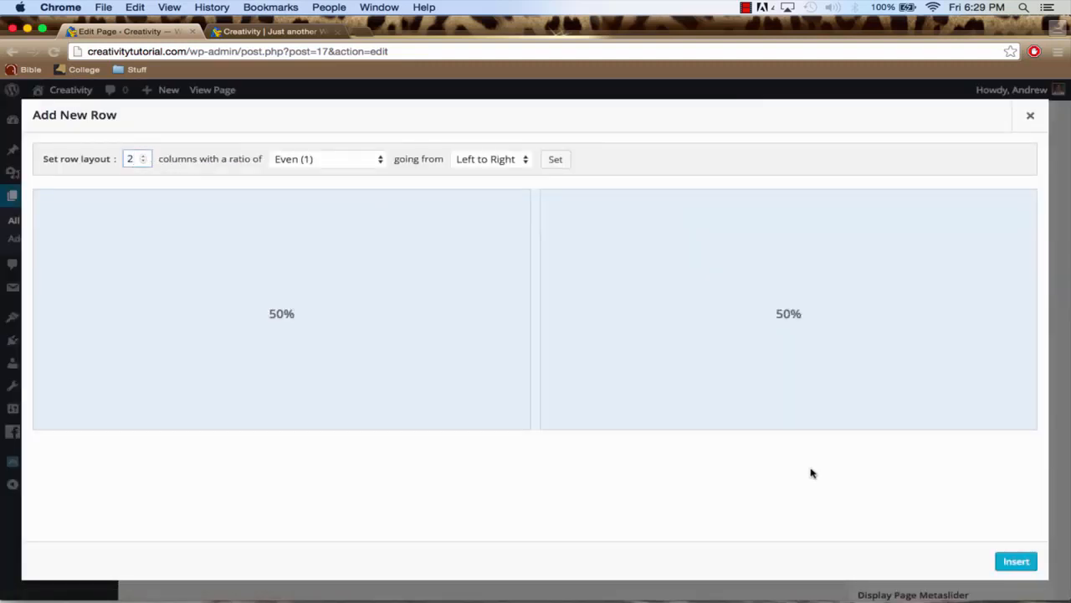
left_click(1013, 562)
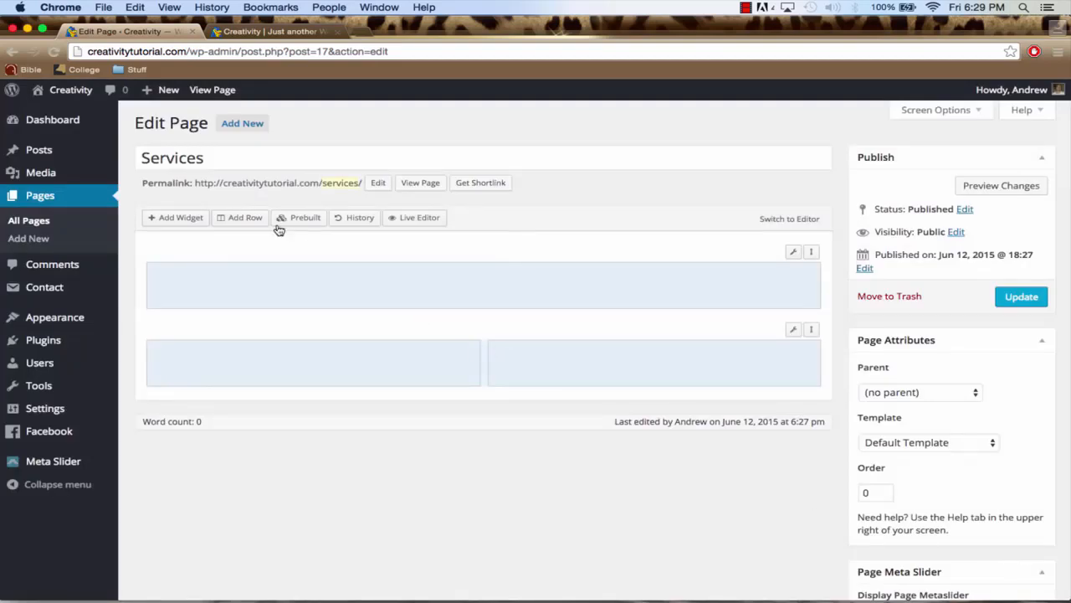
Add another one-column row and move the two-column row up so it sits between the two one-column rows
left_click(245, 218)
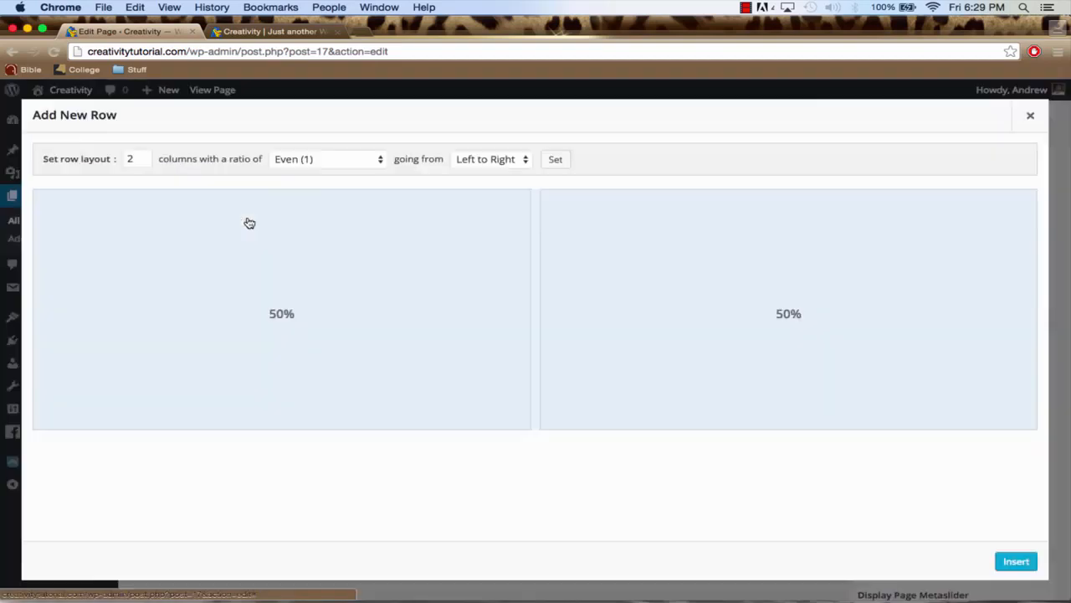
left_click(143, 162)
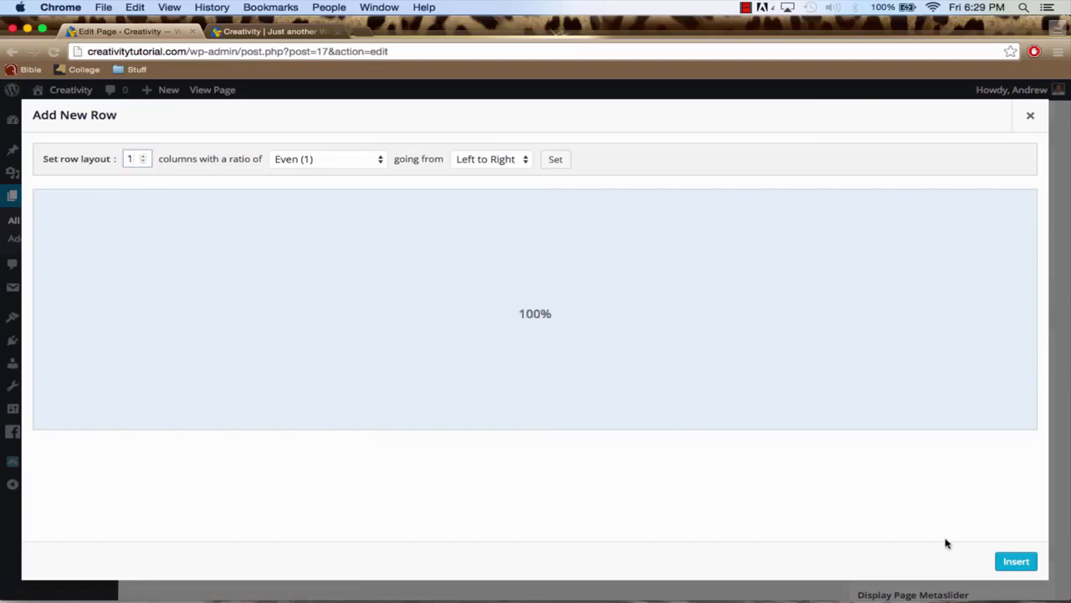
left_click(1015, 561)
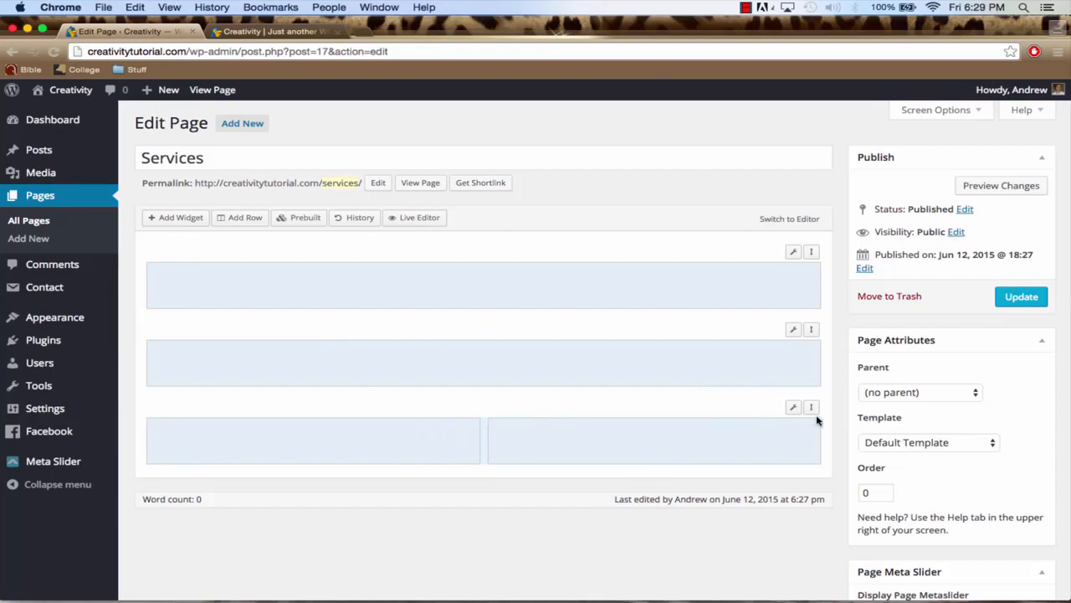
left_click_drag(814, 409, 809, 328)
left_click(466, 286)
left_click(466, 433)
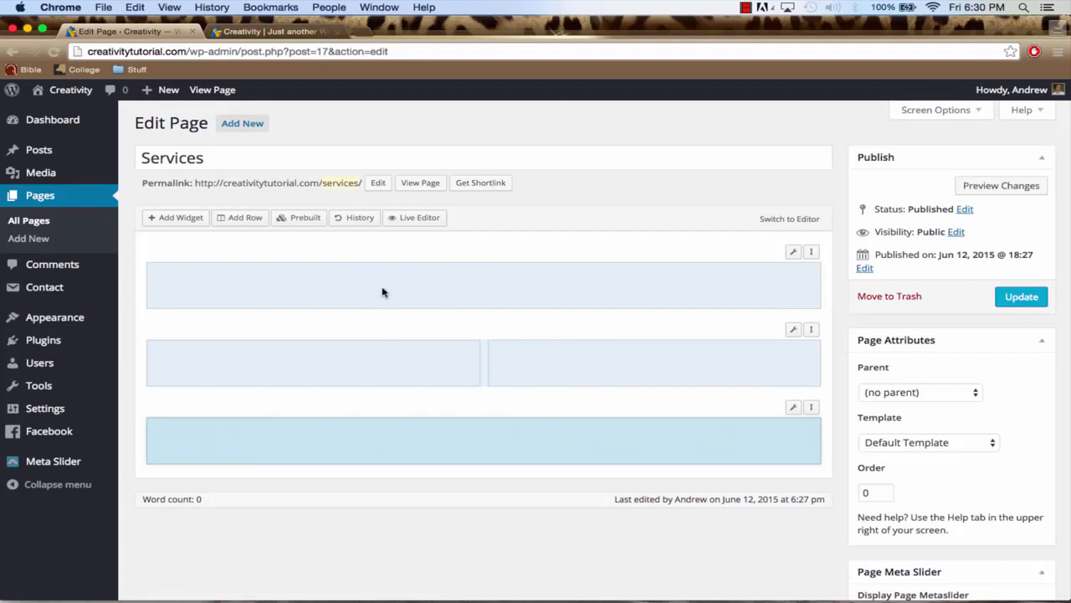
left_click(409, 285)
left_click(412, 435)
left_click(379, 373)
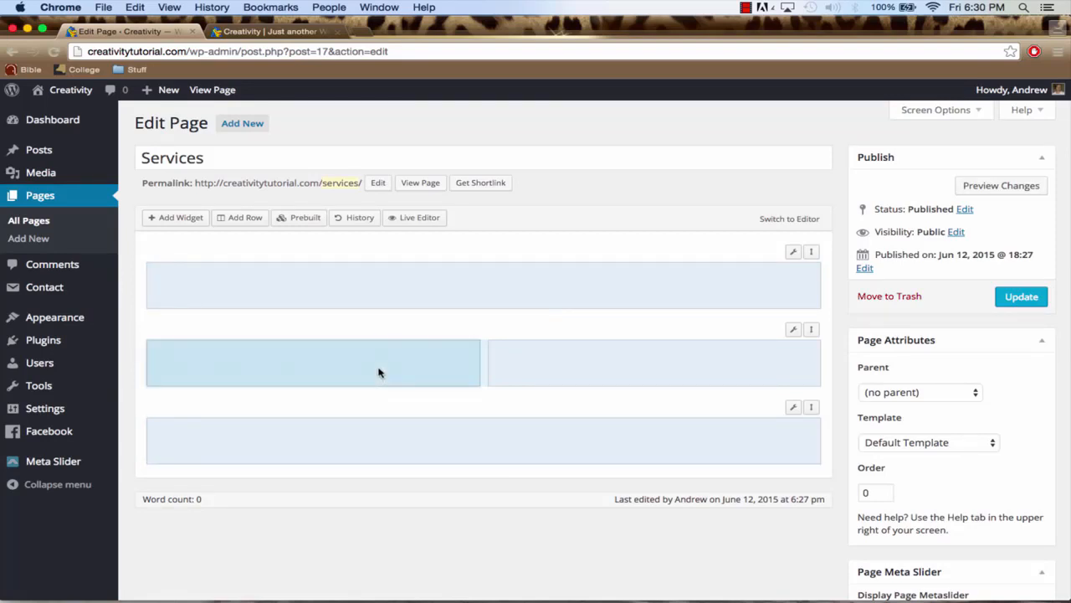
left_click(534, 373)
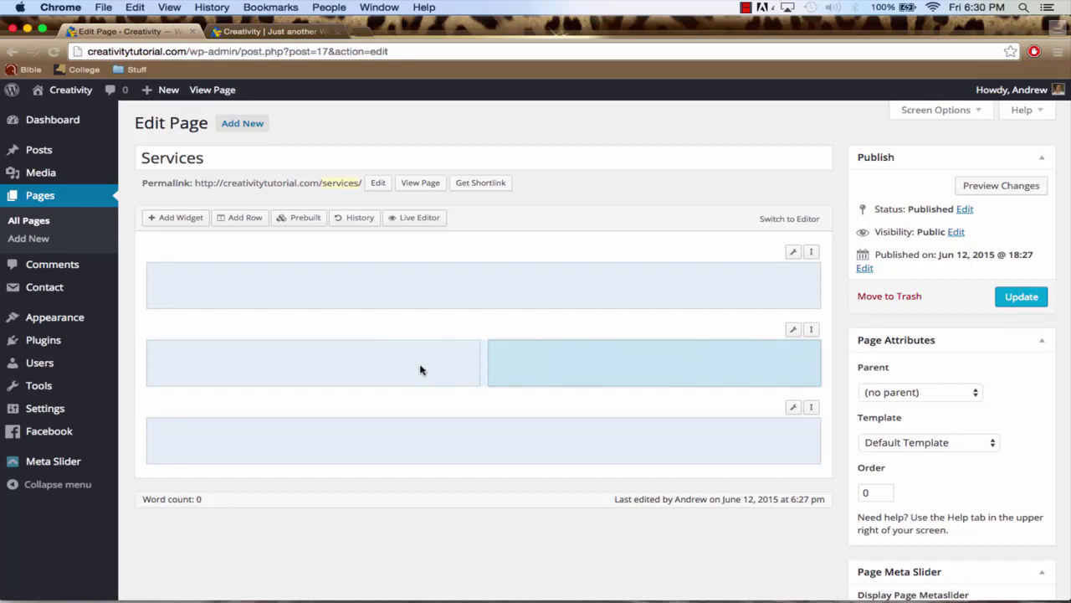
Add a Circle Icon widget to the left column of the middle row
left_click(287, 372)
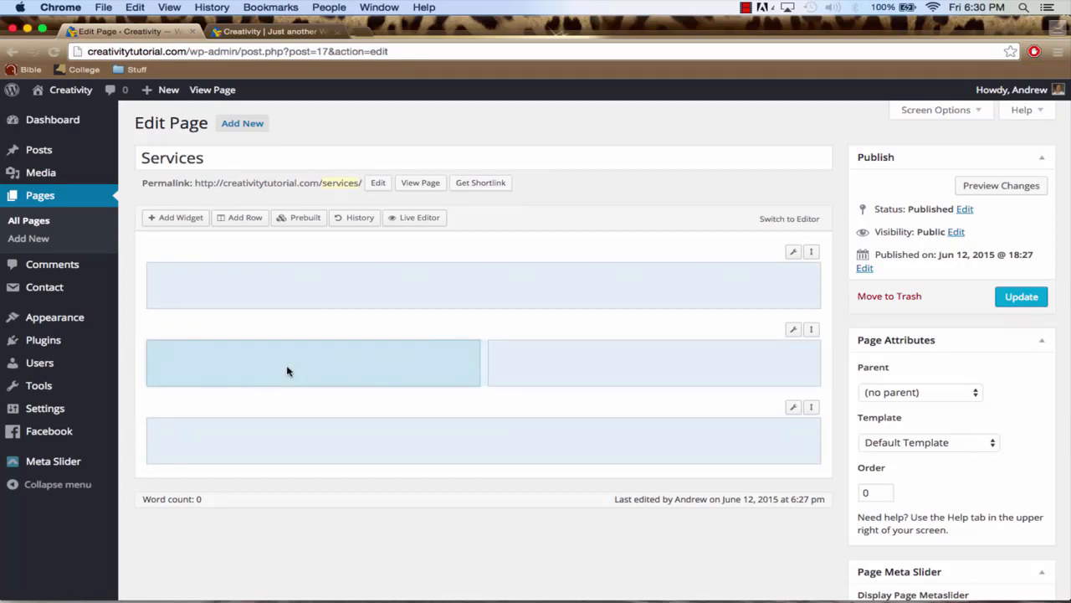
left_click(178, 221)
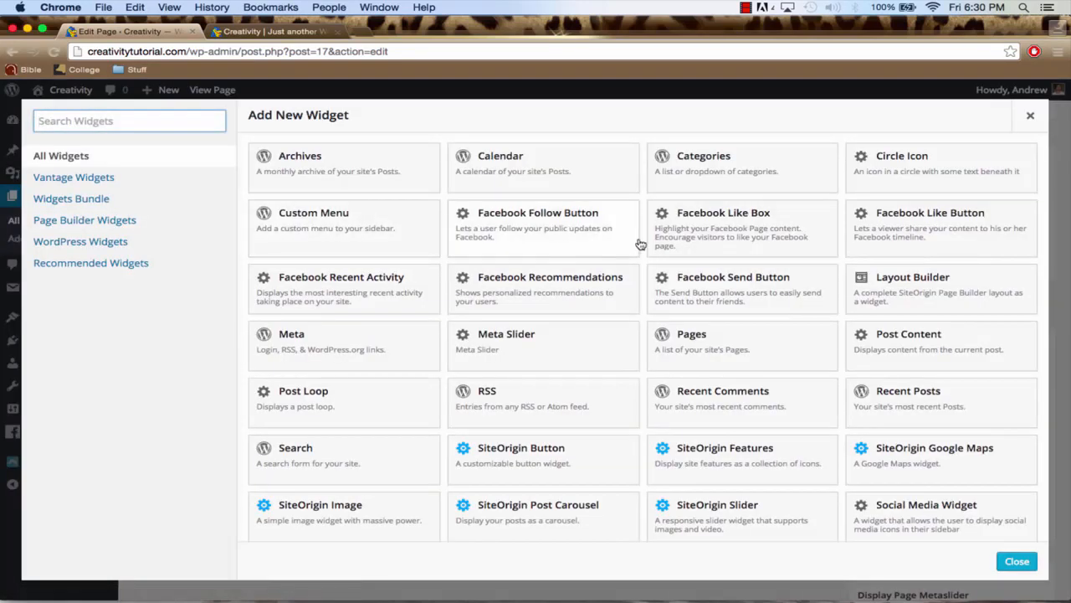
left_click(934, 173)
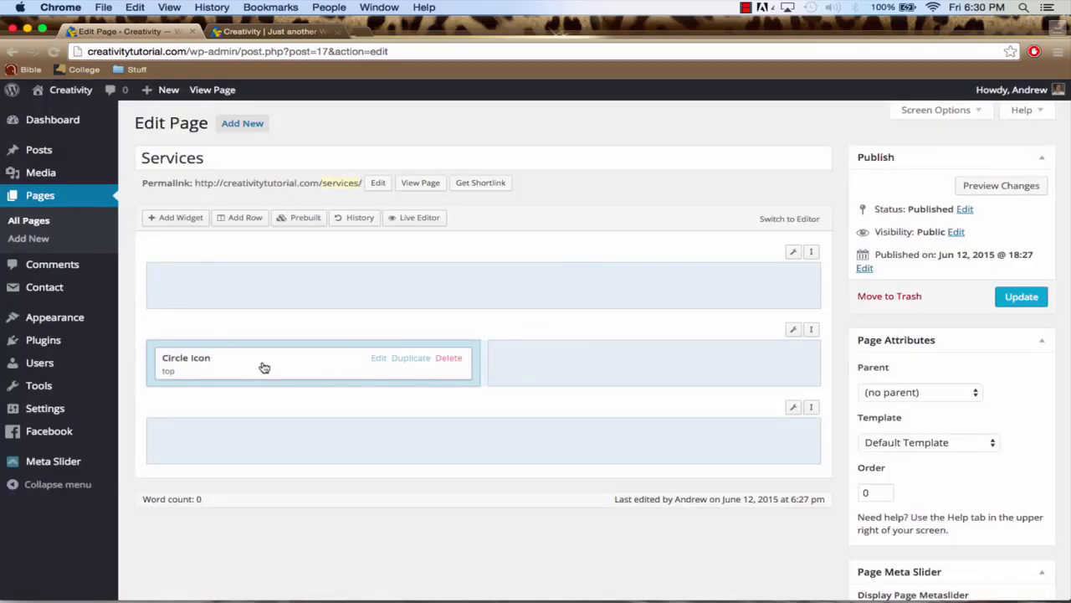
Duplicate the Circle Icon widget five times to get six in the left column
left_click(411, 358)
left_click(411, 358)
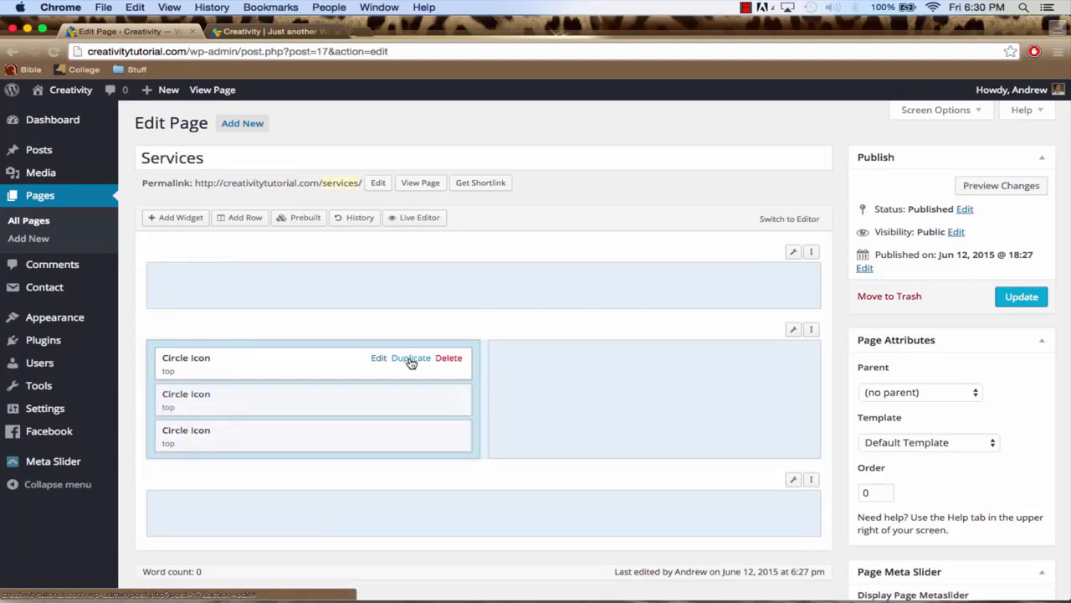
left_click(411, 358)
left_click(411, 358)
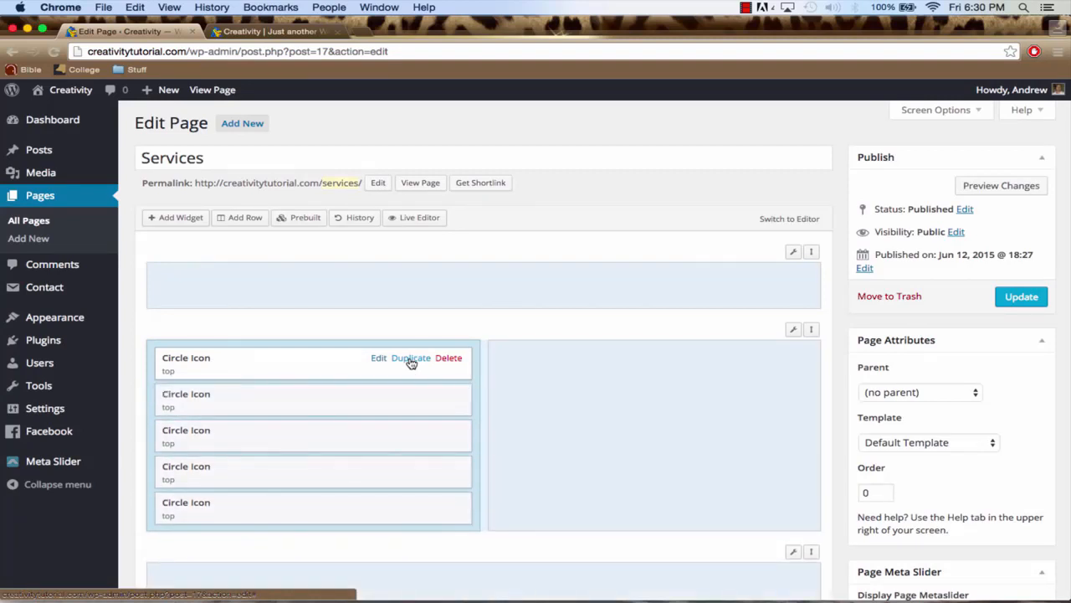
left_click(411, 358)
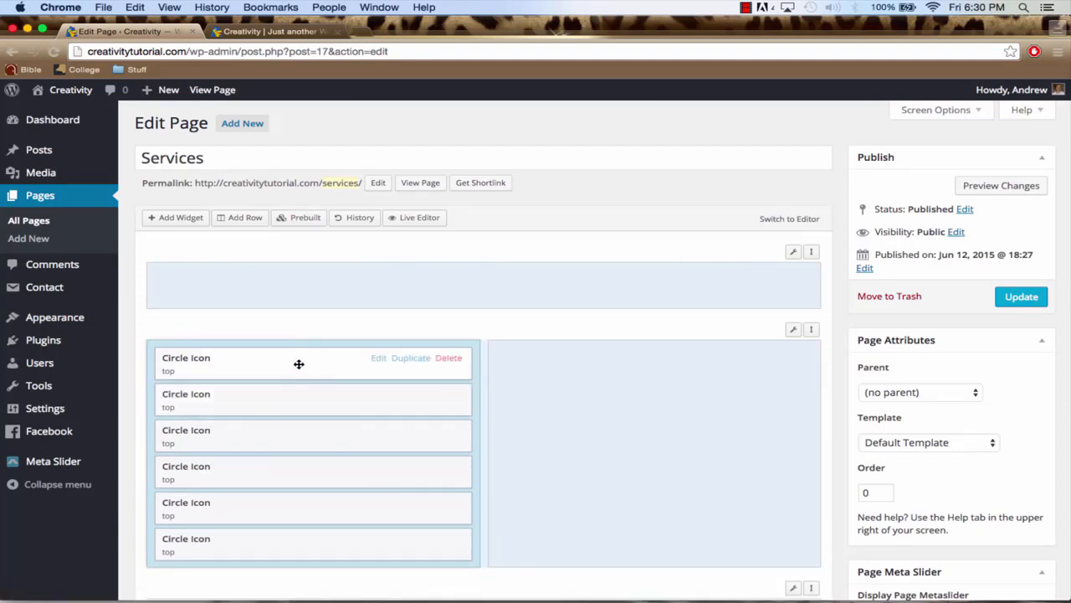
Move three of the six Circle Icon widgets from the middle row's left column into its right column
left_click_drag(299, 364, 641, 366)
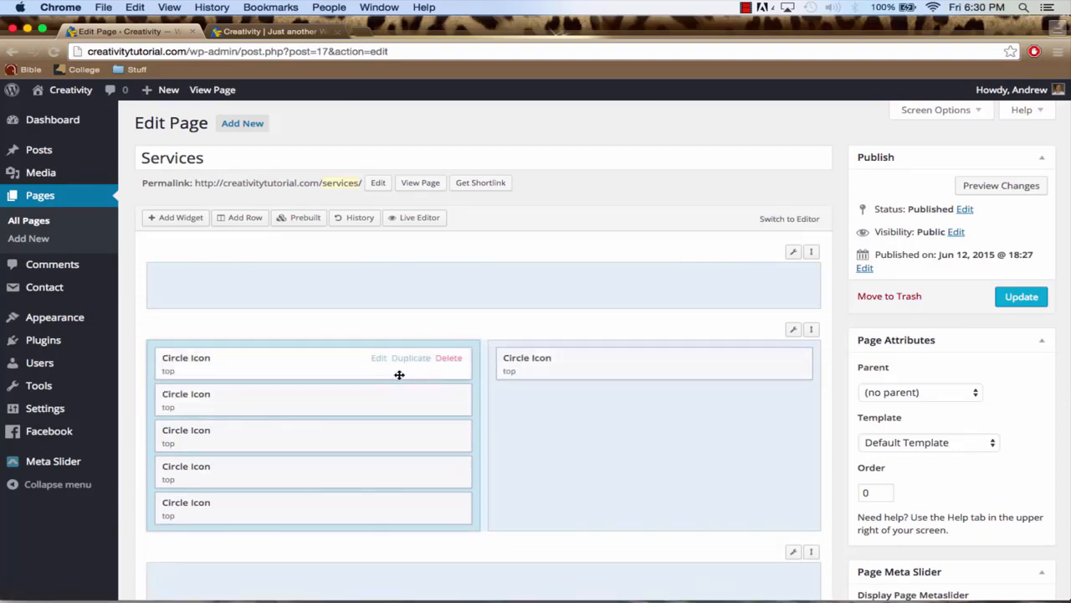
left_click_drag(321, 371, 603, 402)
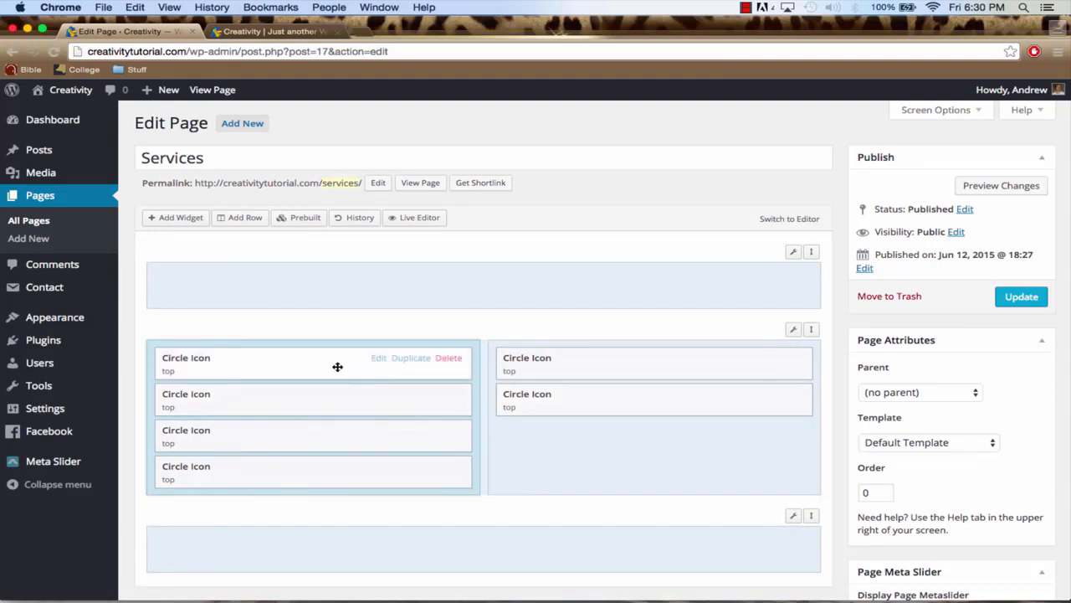
left_click_drag(338, 366, 608, 445)
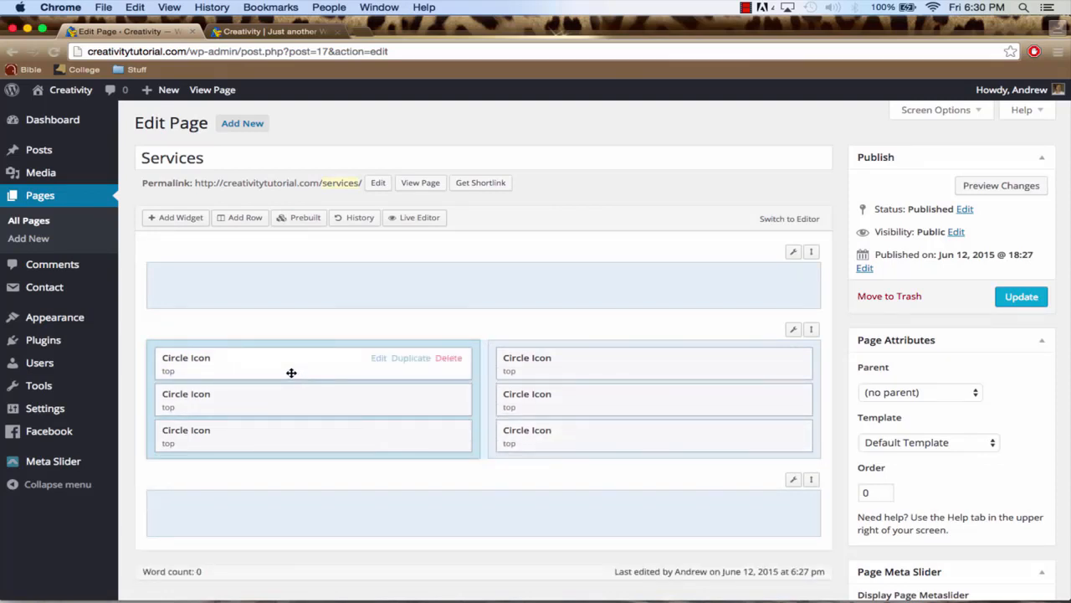
Open the left column's top Circle Icon widget for editing and title it "Learn How To Create Your Own Website"
left_click(378, 360)
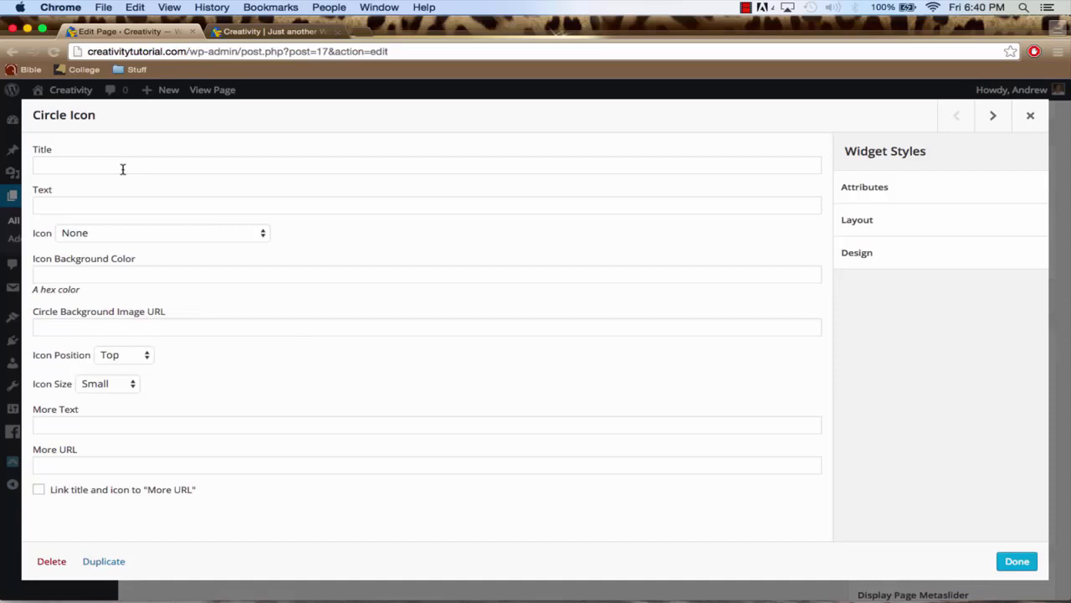
left_click(89, 164)
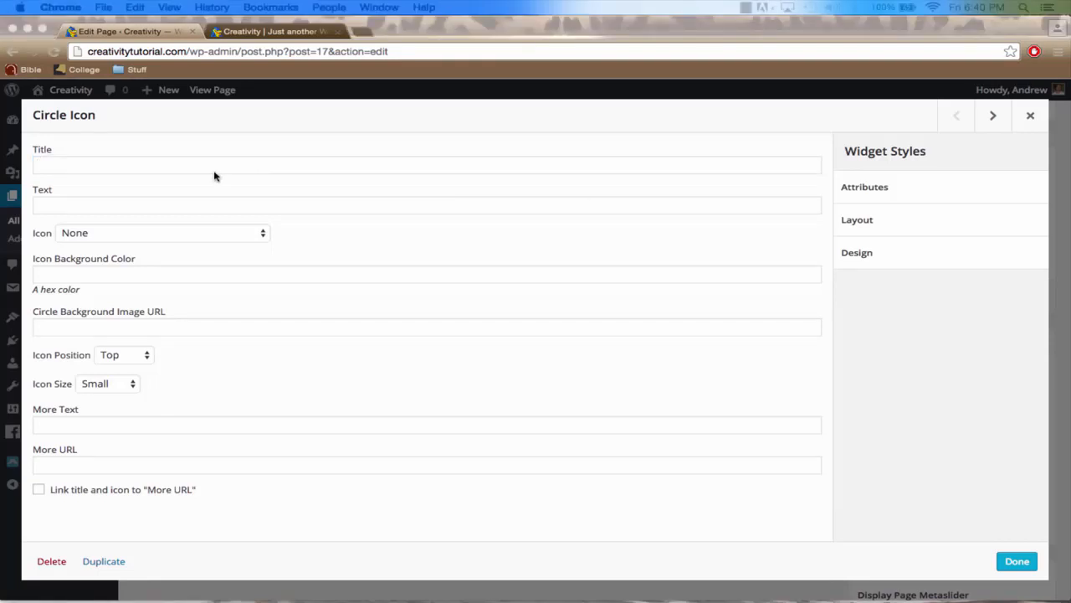
left_click(162, 163)
type("Learn How To Create Your Own Website")
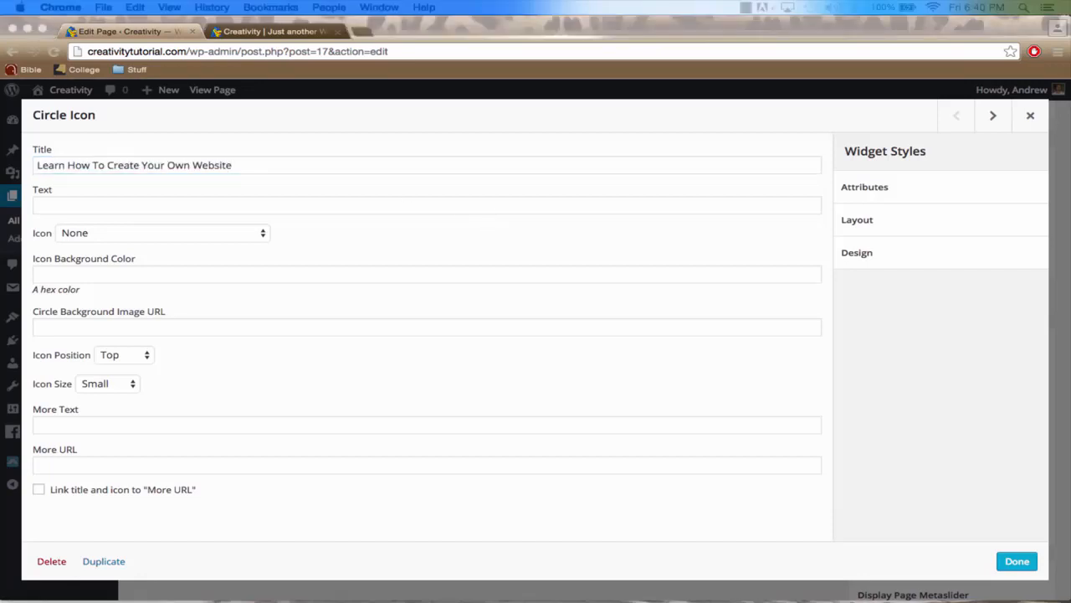
Set the widget's text to "Why pay thousands of dollars to a web developer when you can build your own website for free?"
left_click(224, 207)
left_click(190, 205)
type("Why pay thousands of dollars to a web developer when you can build your own website for free?")
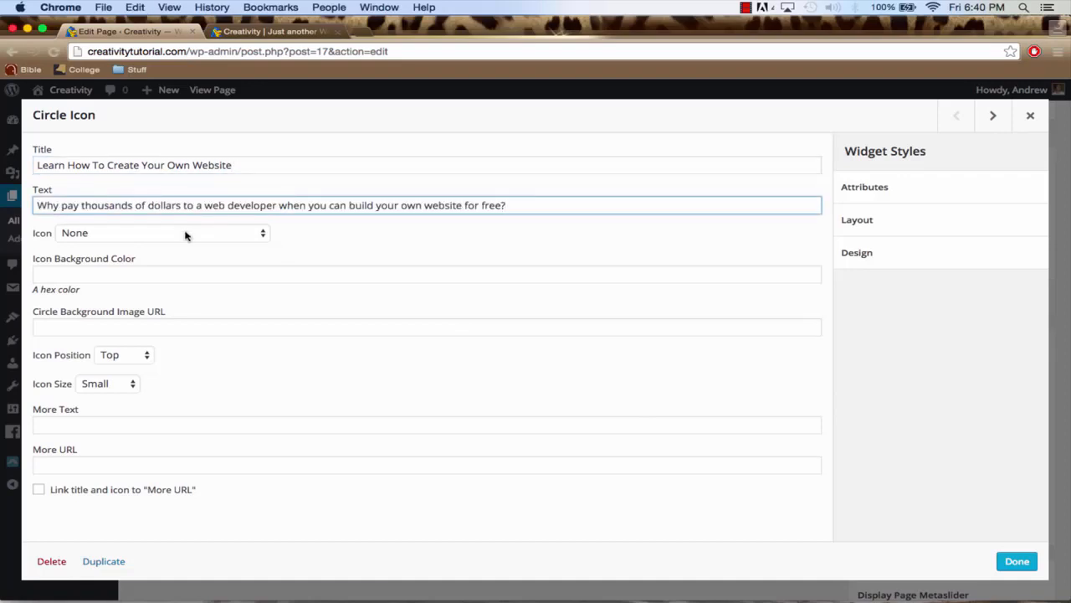
Choose the Mobile icon for the widget and set its icon background color to #23bae0
left_click(186, 234)
type("mo")
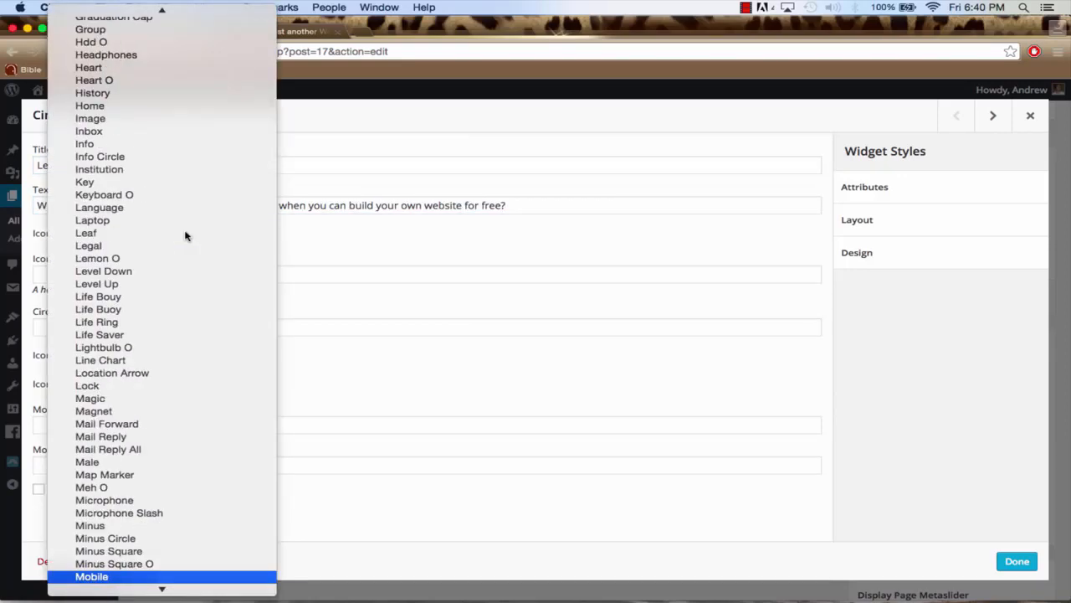
key("Return")
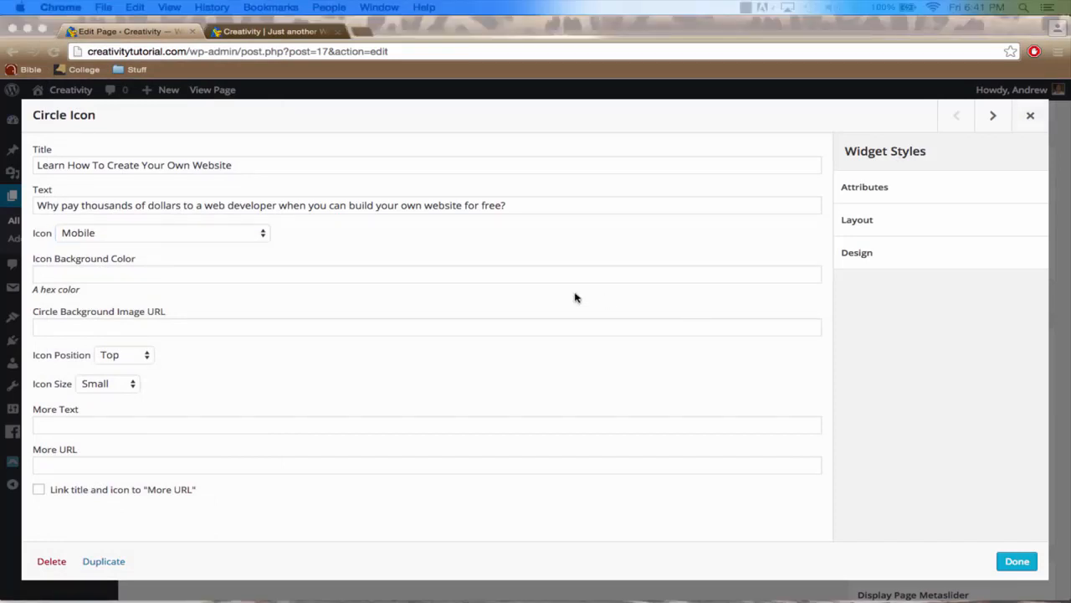
left_click(73, 329)
left_click(69, 274)
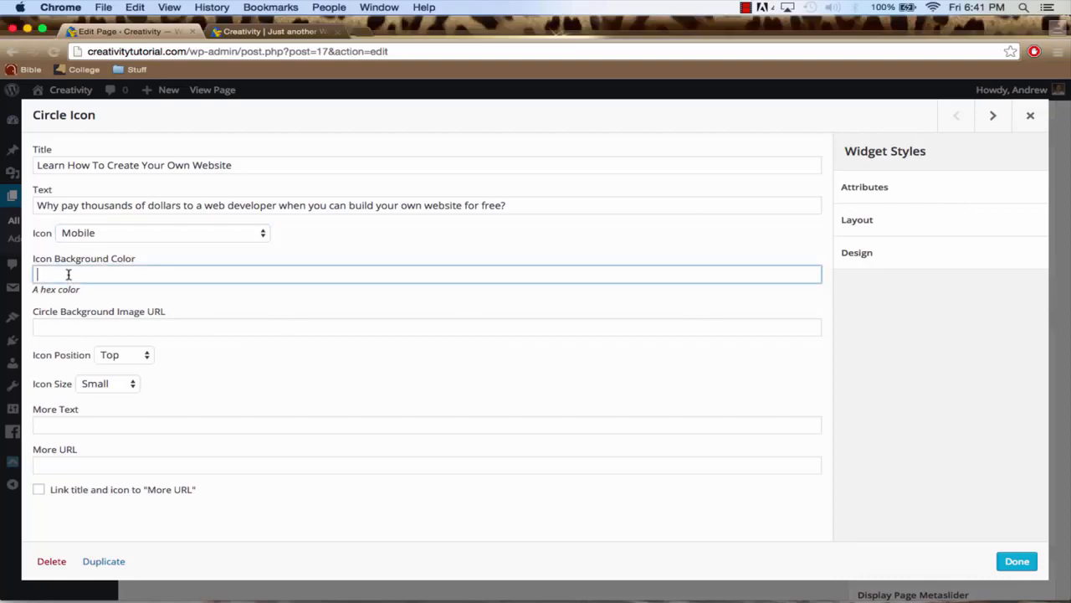
type("#23bae0")
left_click_drag(104, 274, 38, 275)
Search Google for "hex color picker" in a new browser tab
left_click(355, 34)
type("google.com")
key("Return")
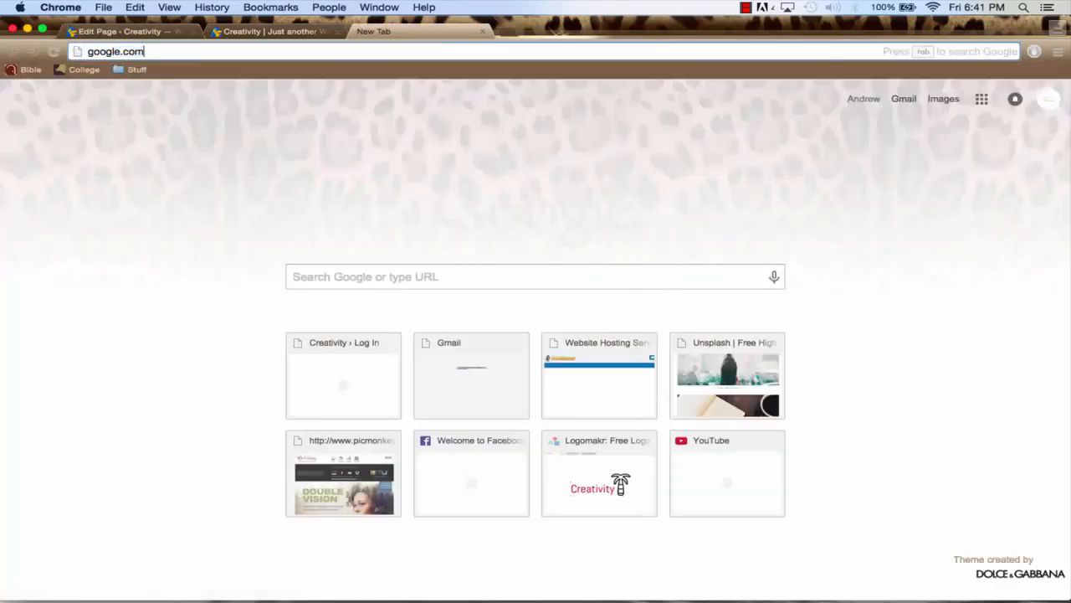
type("he")
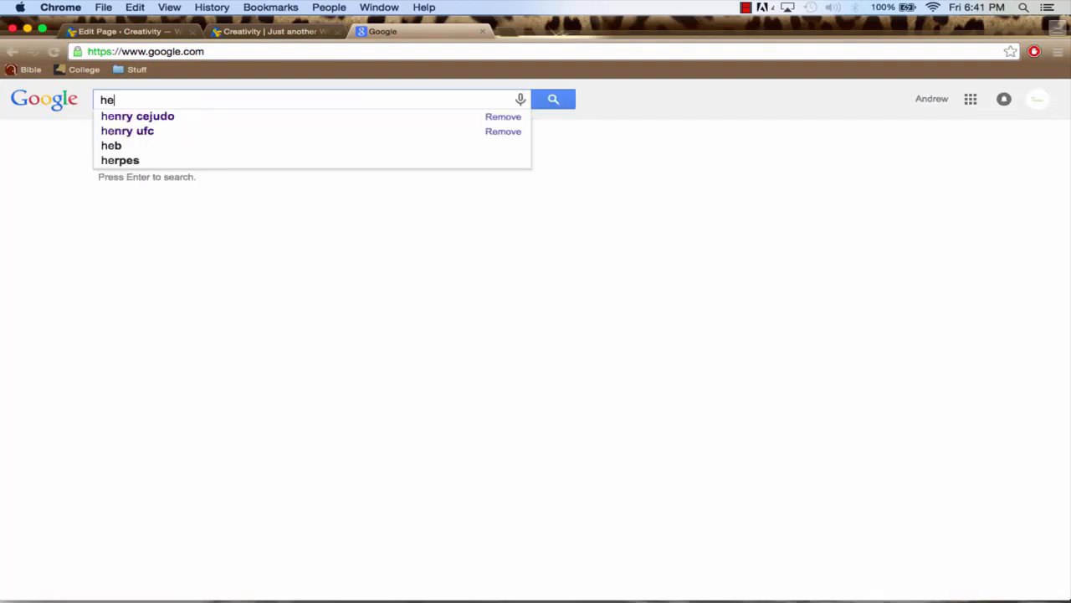
type("x color picker")
key("Return")
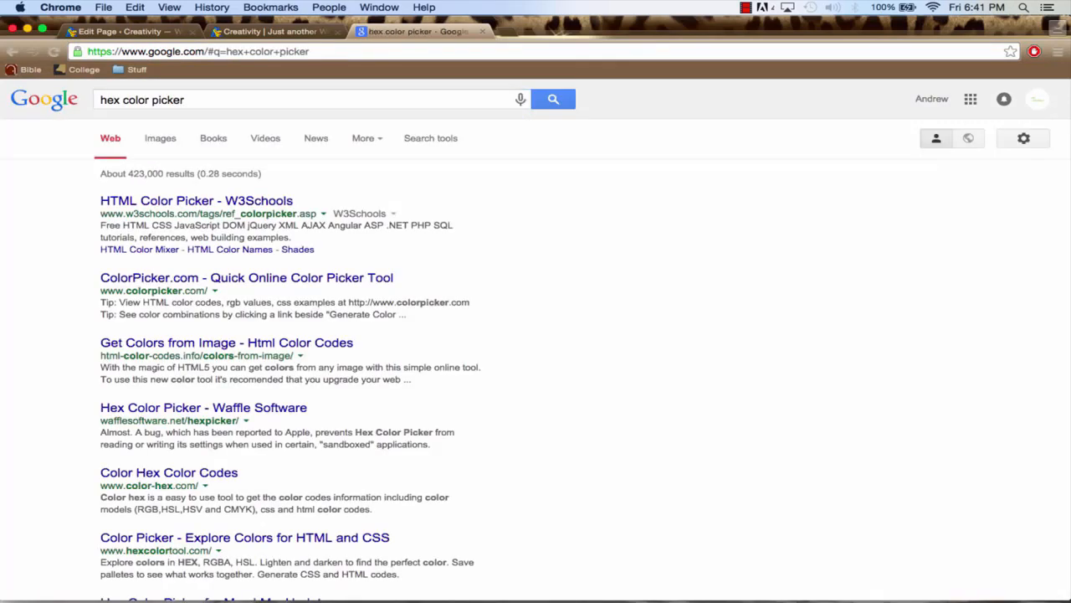
Open the W3Schools HTML Color Picker, pick the pink #FF6699, select its hex code and close the tab
left_click(203, 206)
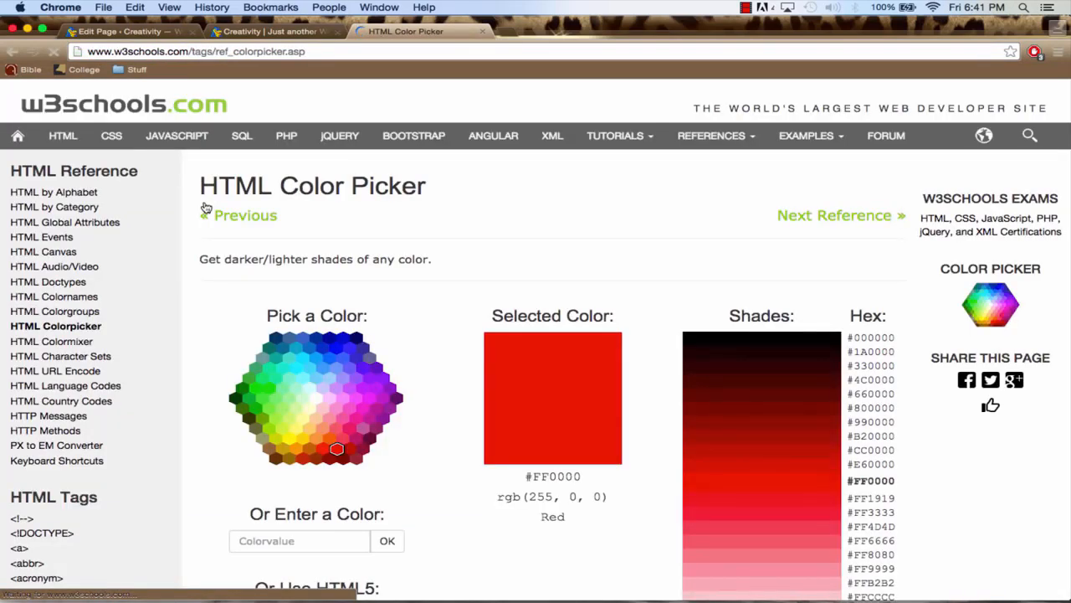
key("super+plus")
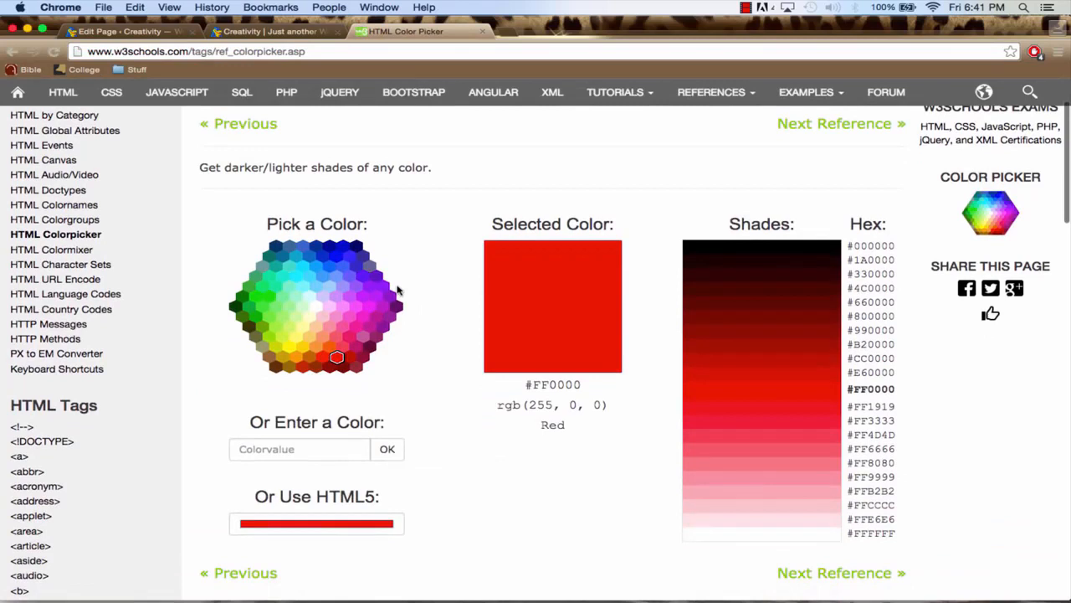
left_click(347, 327)
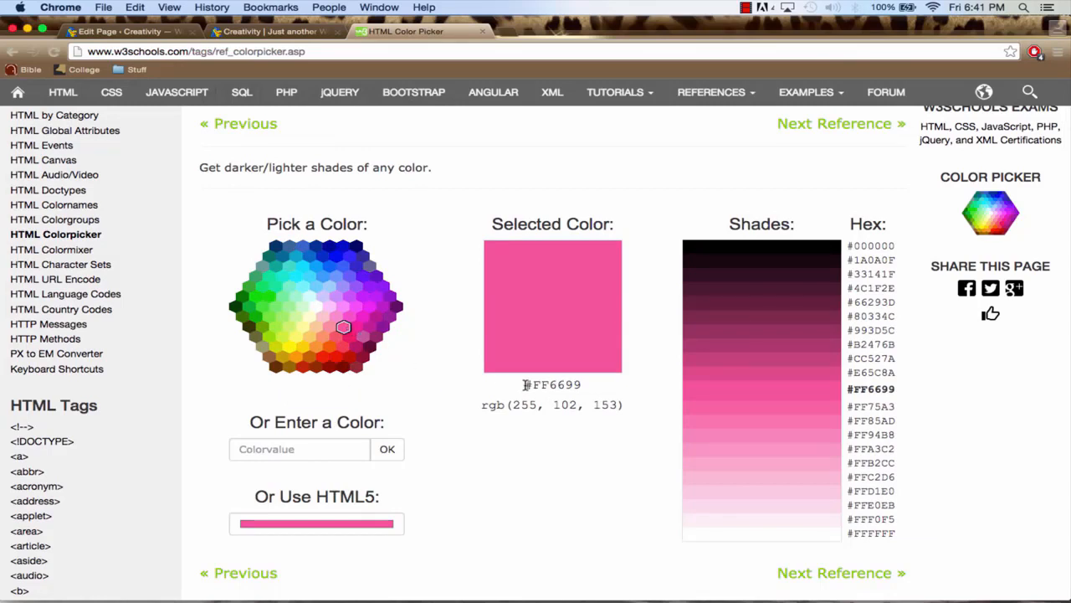
left_click_drag(526, 384, 581, 384)
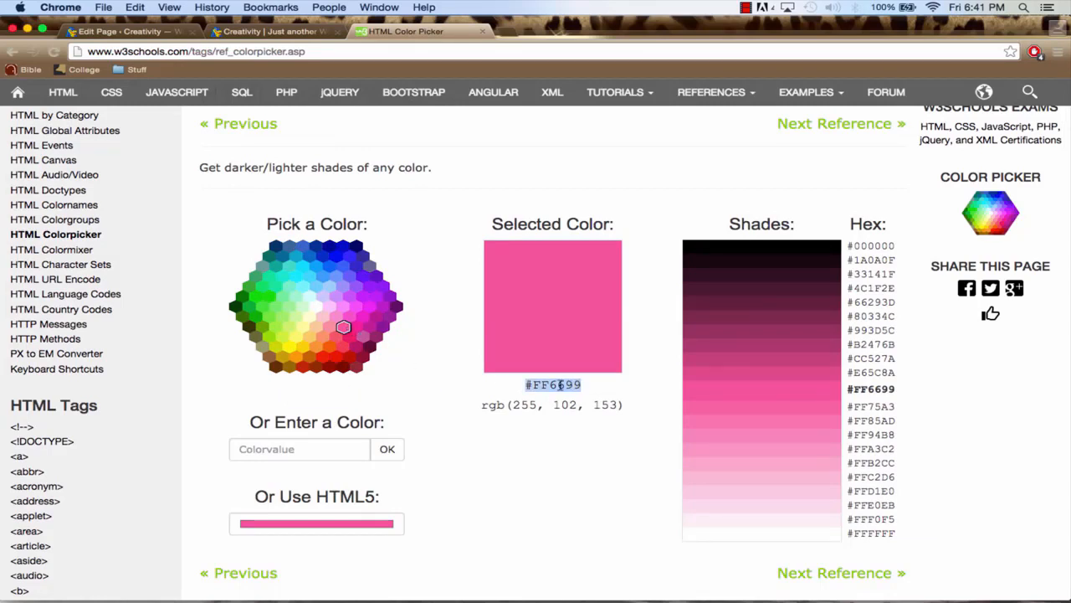
left_click(483, 32)
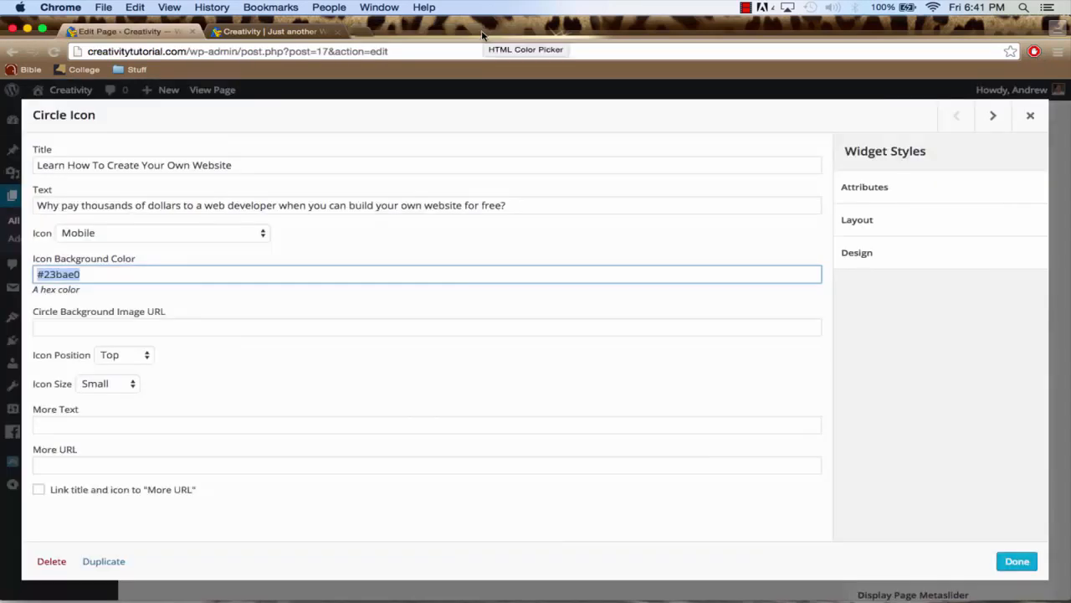
Set the first widget's icon position to Left and icon size to Medium, and finish editing it
left_click(118, 357)
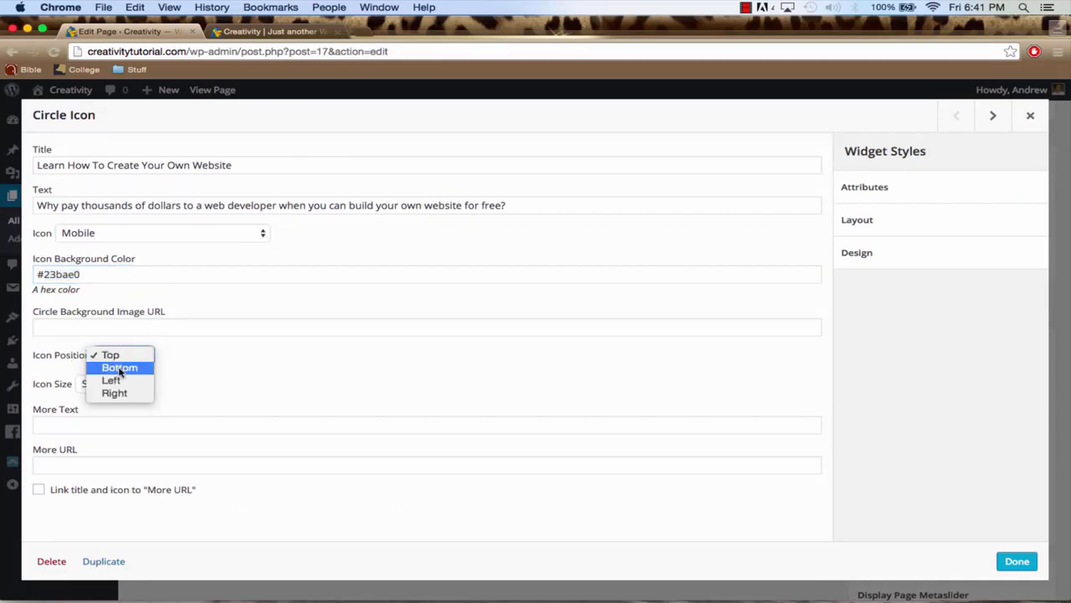
left_click(126, 383)
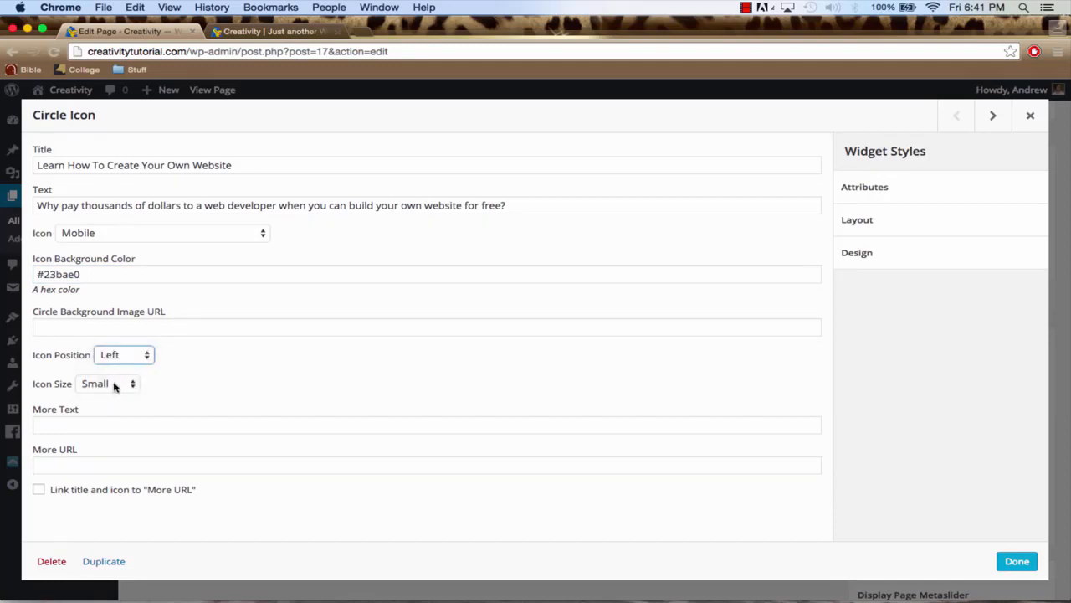
left_click(114, 385)
left_click(114, 400)
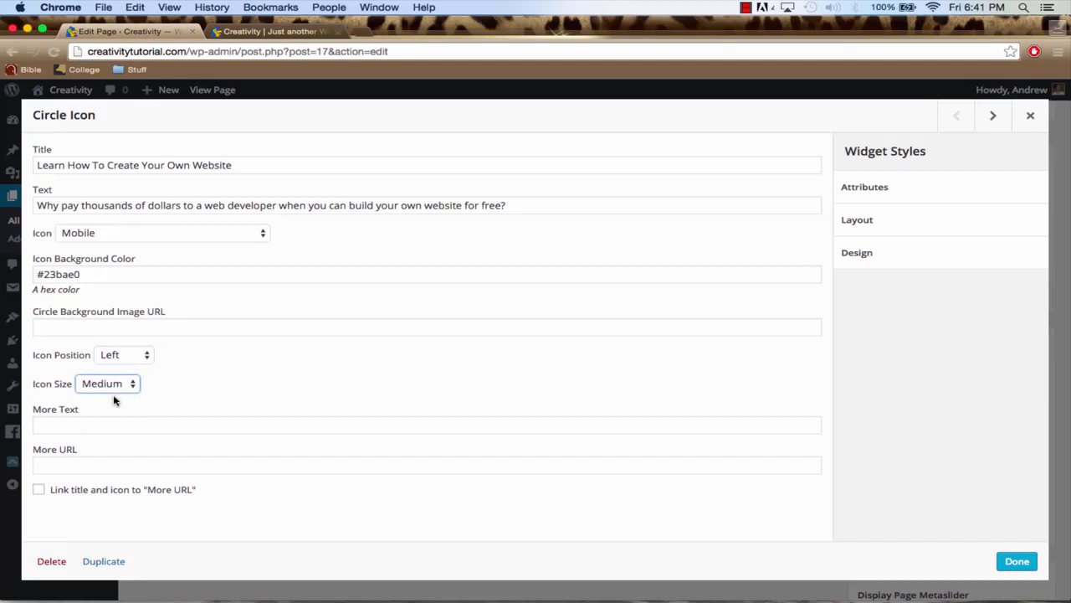
left_click(1015, 561)
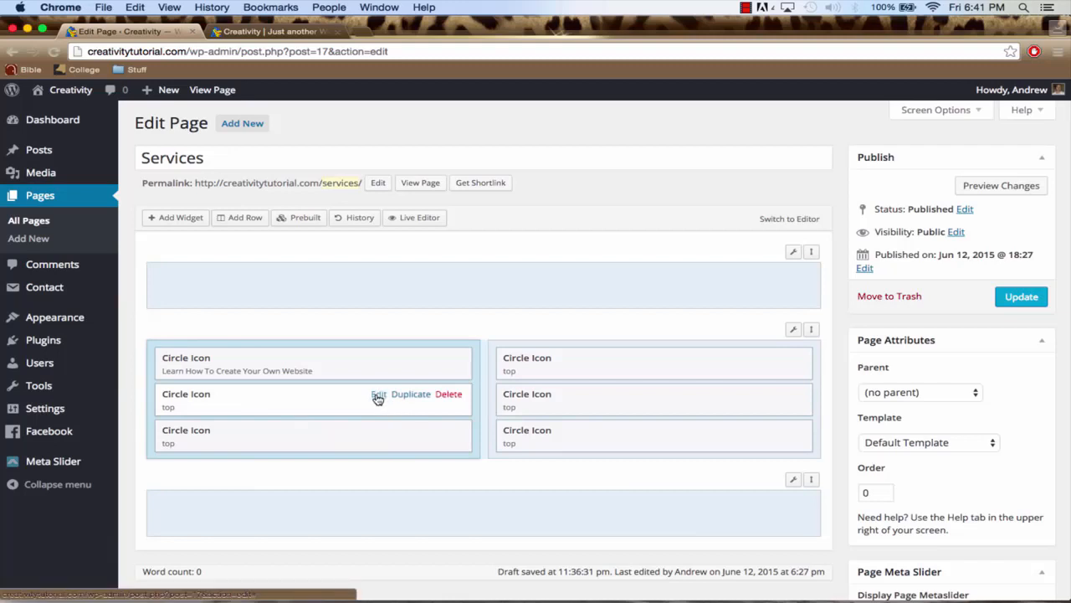
Open the second Circle Icon widget in the left column for editing and title it "WordPress Support"
left_click(378, 397)
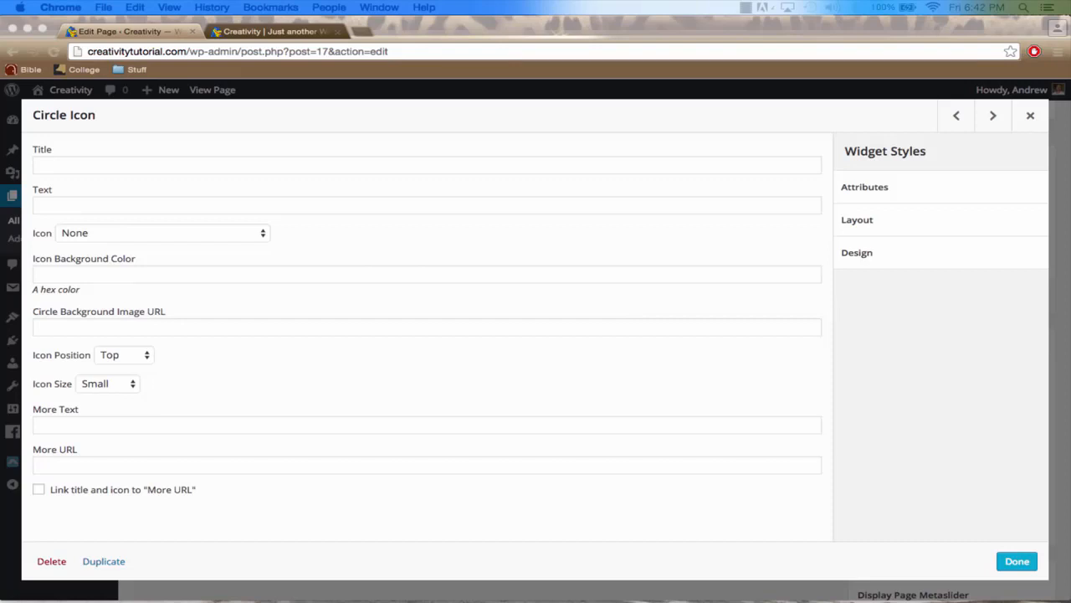
left_click(196, 175)
left_click(190, 171)
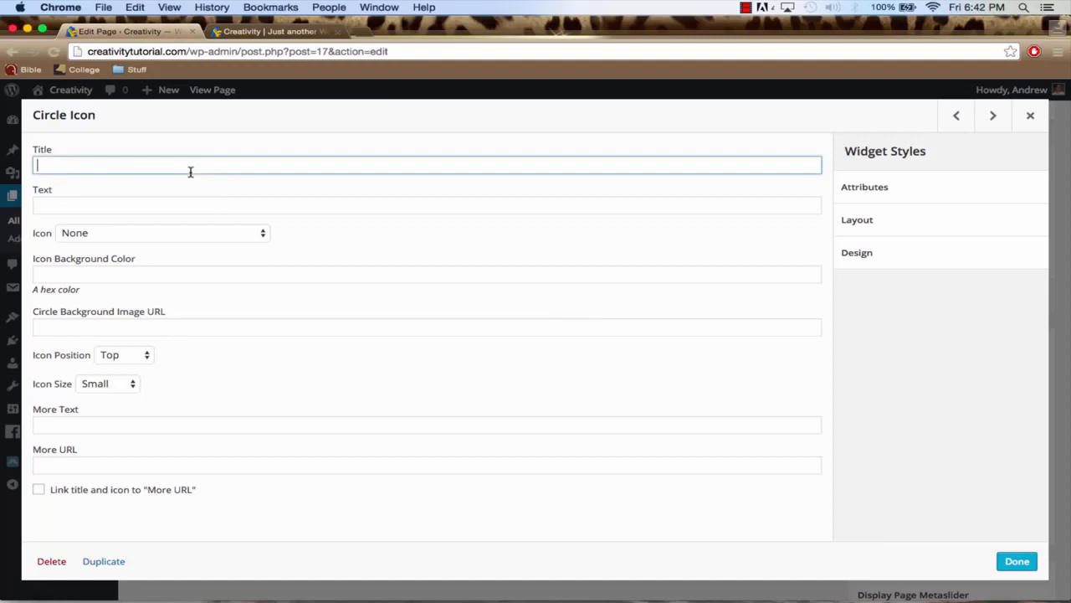
type("WordPress Support")
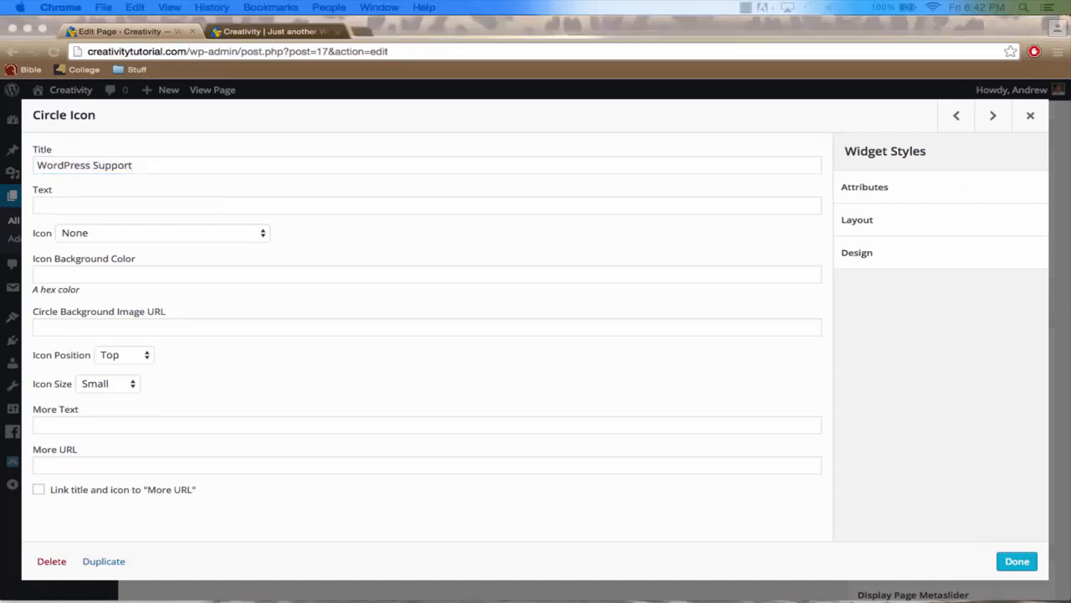
Set its text to "Run into a problem creating this website? Leave a comment and I'll get back to you as soon as possible."
left_click(201, 212)
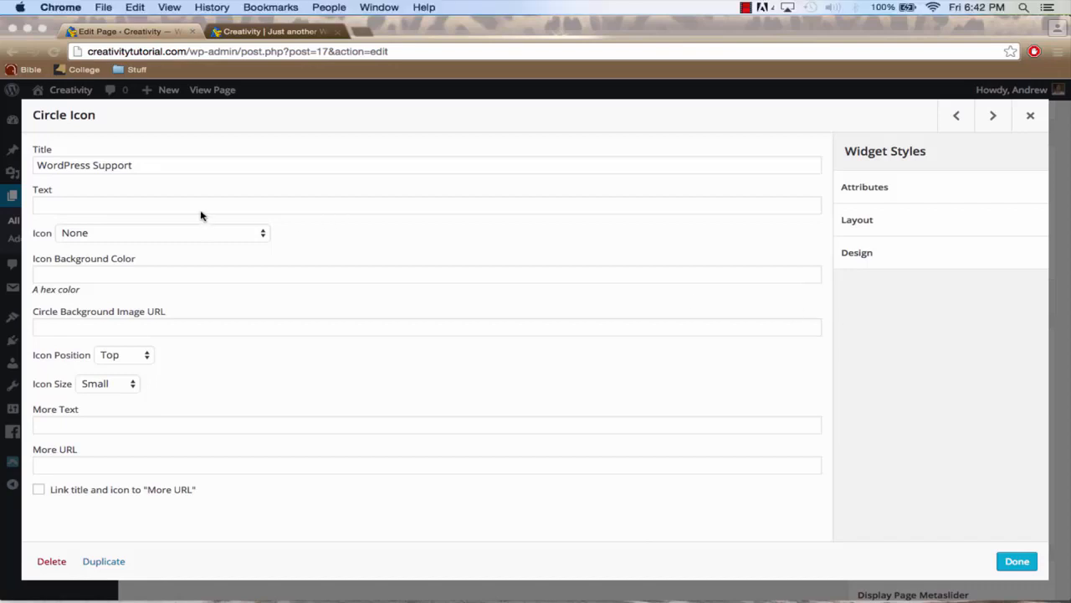
left_click(186, 209)
type("Run into a problem creating this website? Leave a comment and I'll get back to you as soon as possible.")
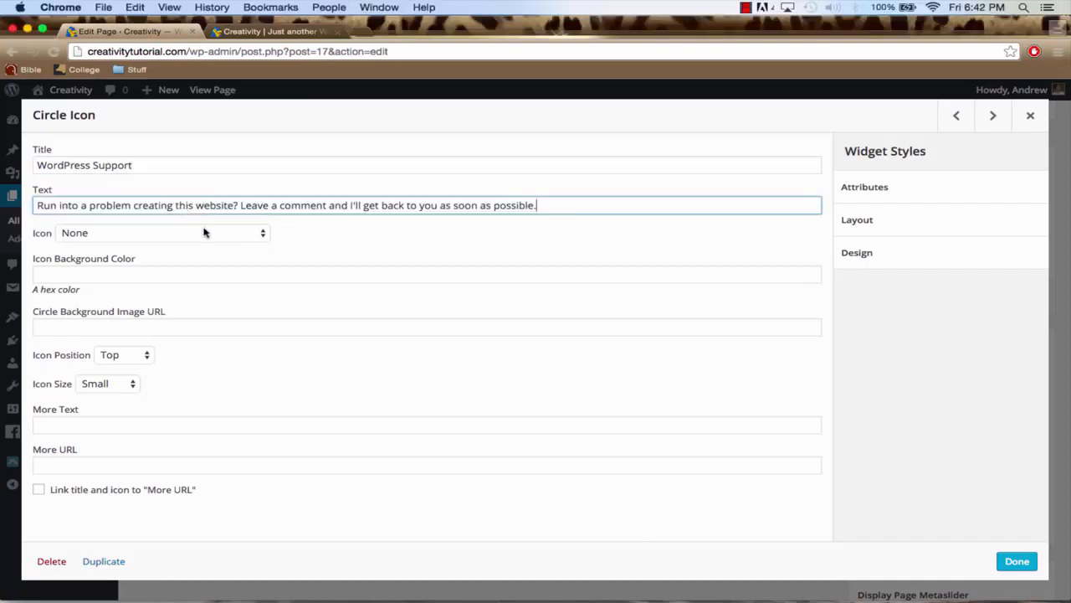
Choose the Female icon for the WordPress Support widget
left_click(206, 233)
type("fe")
key("Return")
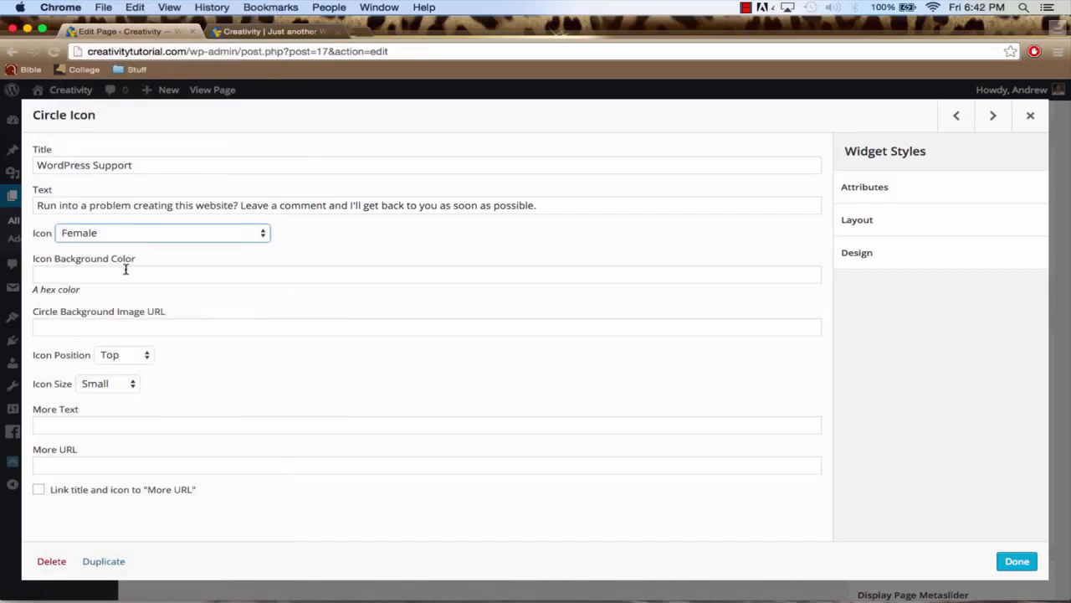
left_click(125, 272)
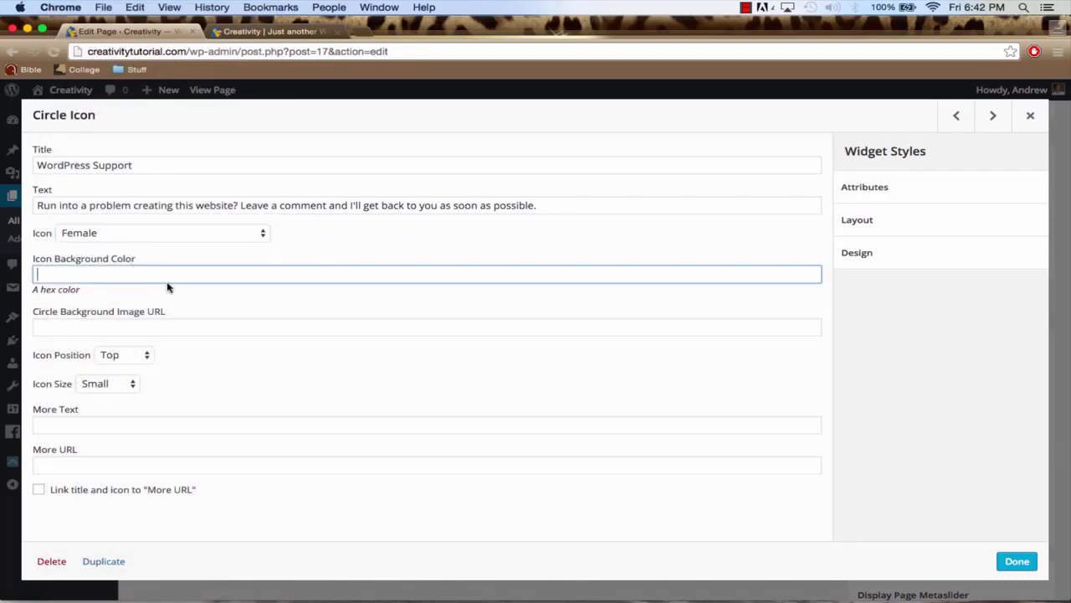
Set the WordPress Support widget's icon position to Left and icon size to Medium, and finish editing it
left_click(136, 354)
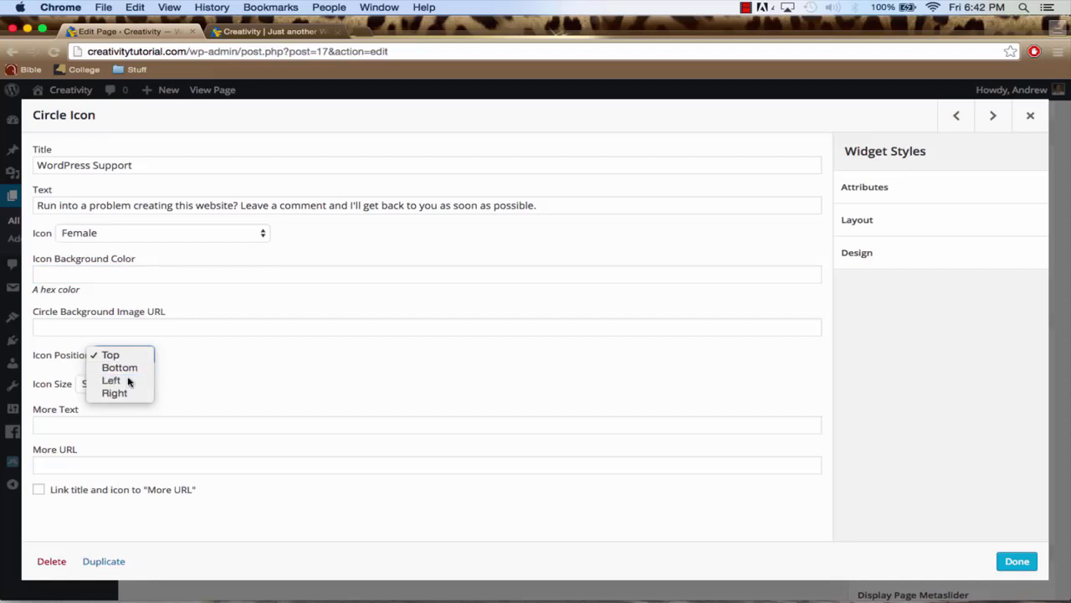
left_click(126, 377)
left_click(108, 385)
left_click(109, 398)
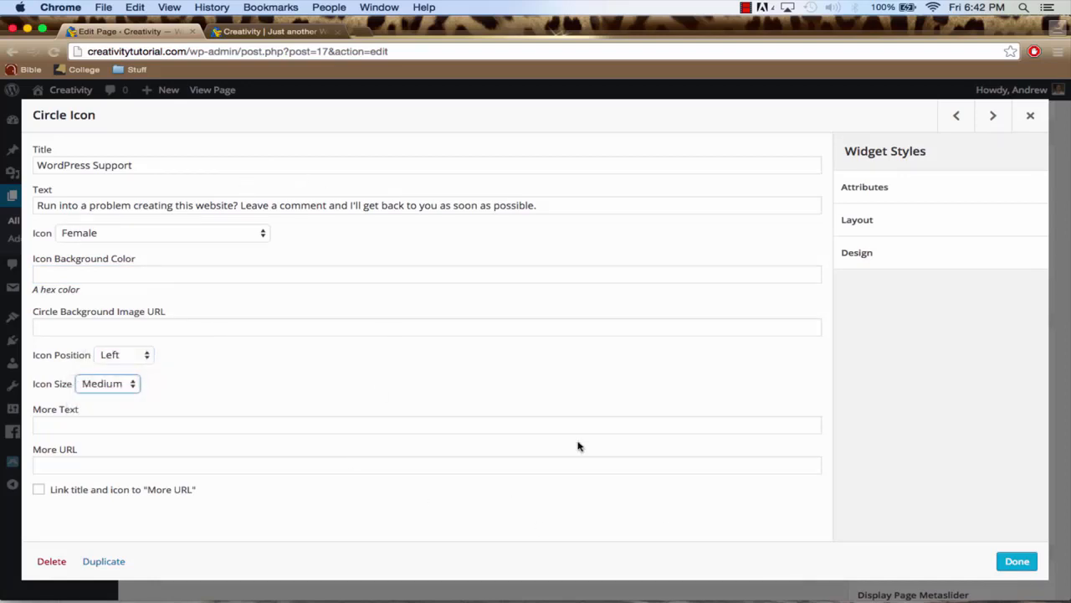
left_click(1013, 562)
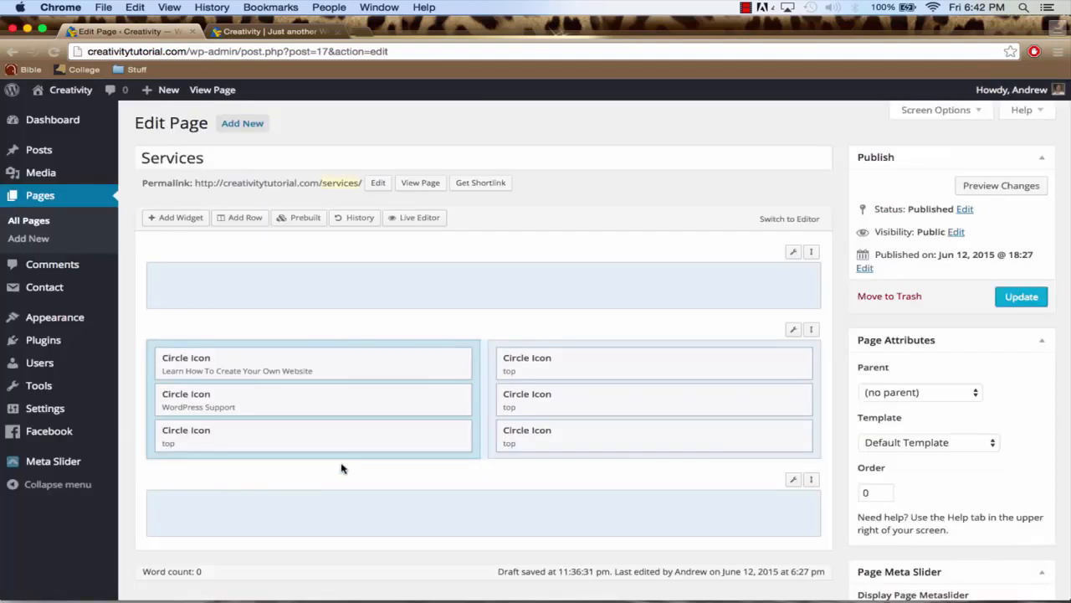
Title the third left-column Circle Icon widget "Share This Video" and set its text to "Has the video helped out? Please share it with your friends and family."
left_click(378, 434)
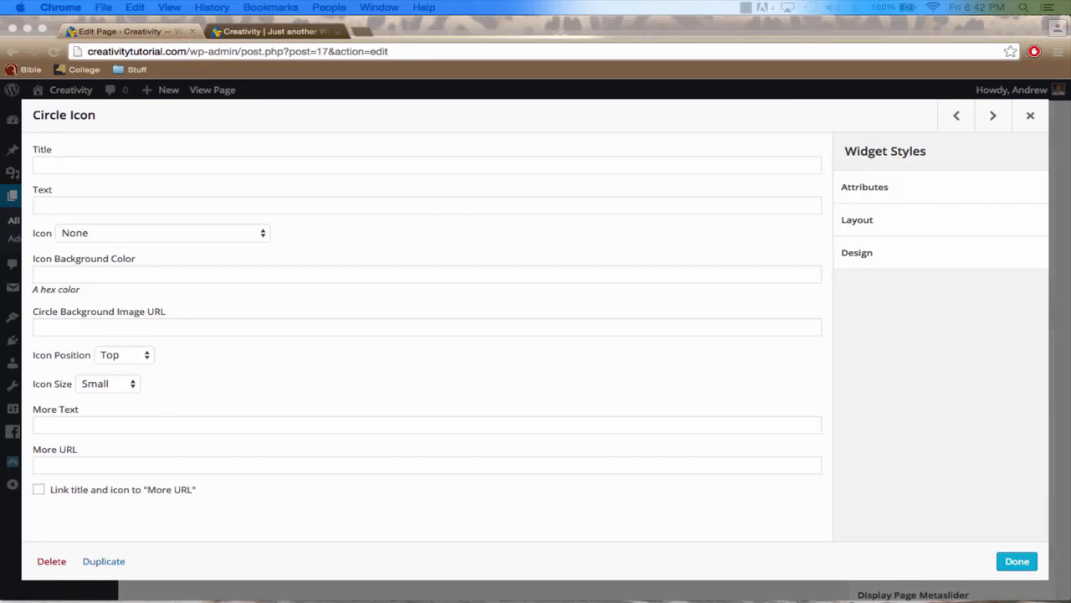
left_click(310, 162)
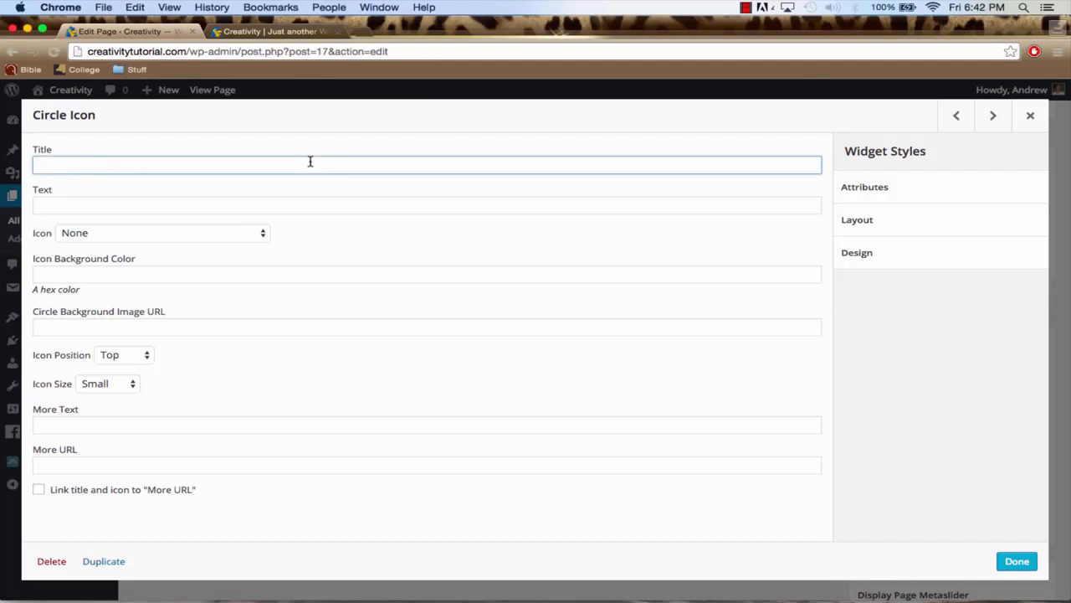
type("Share This Video")
key("super+Tab")
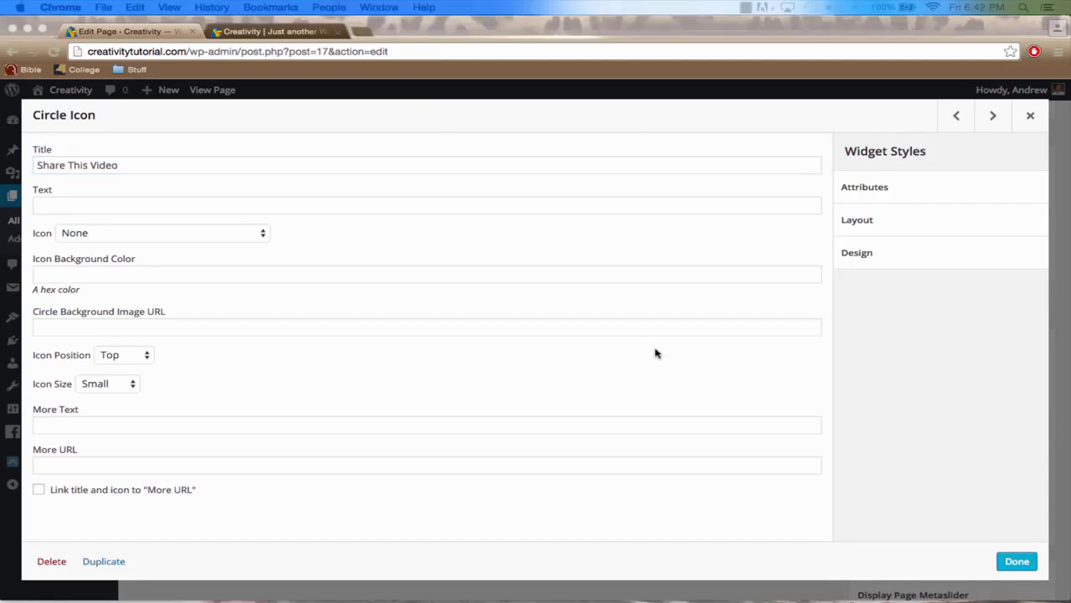
left_click(251, 204)
type("Has the video helped out? Please share it with your friends and family.")
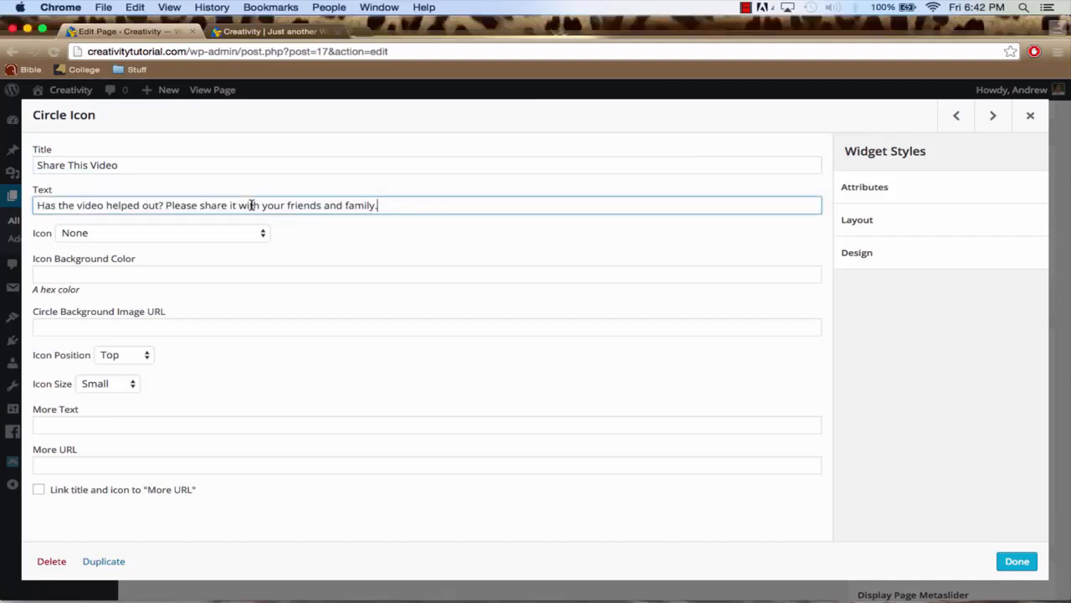
left_click(187, 234)
type("soci")
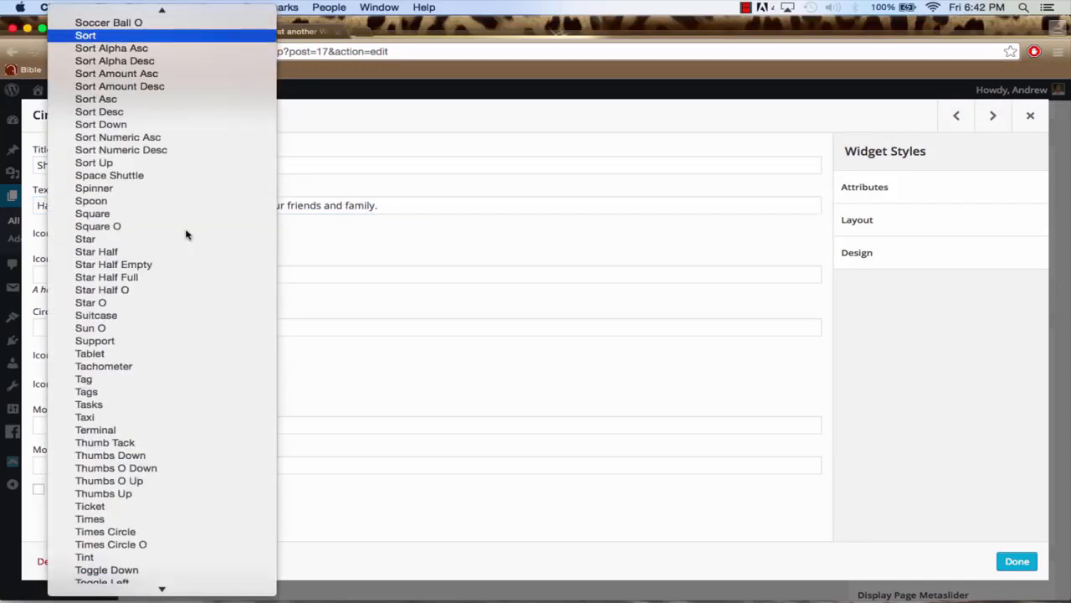
type("s")
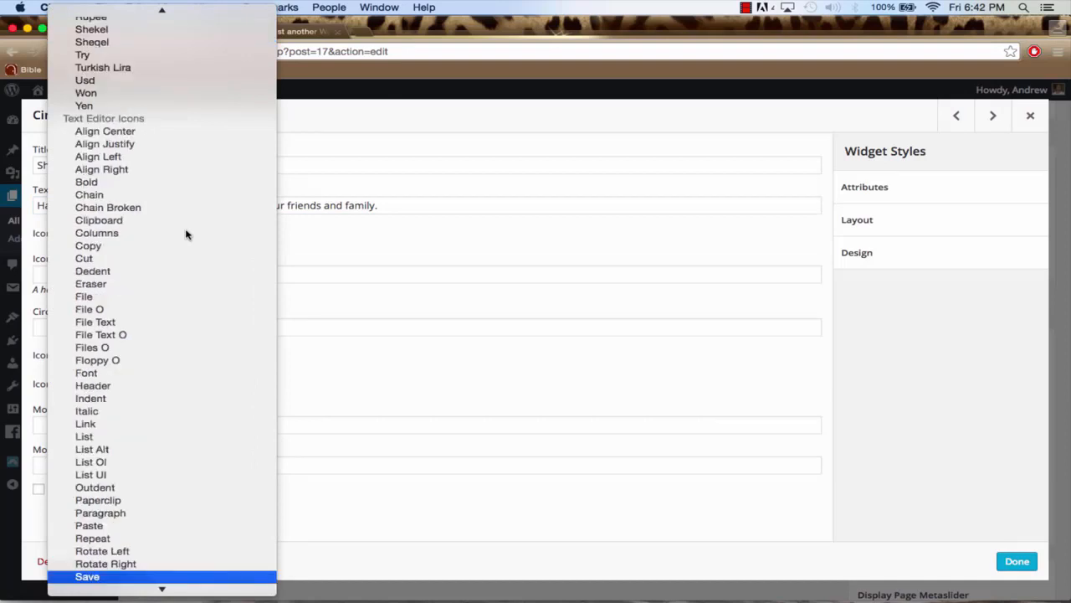
type("t")
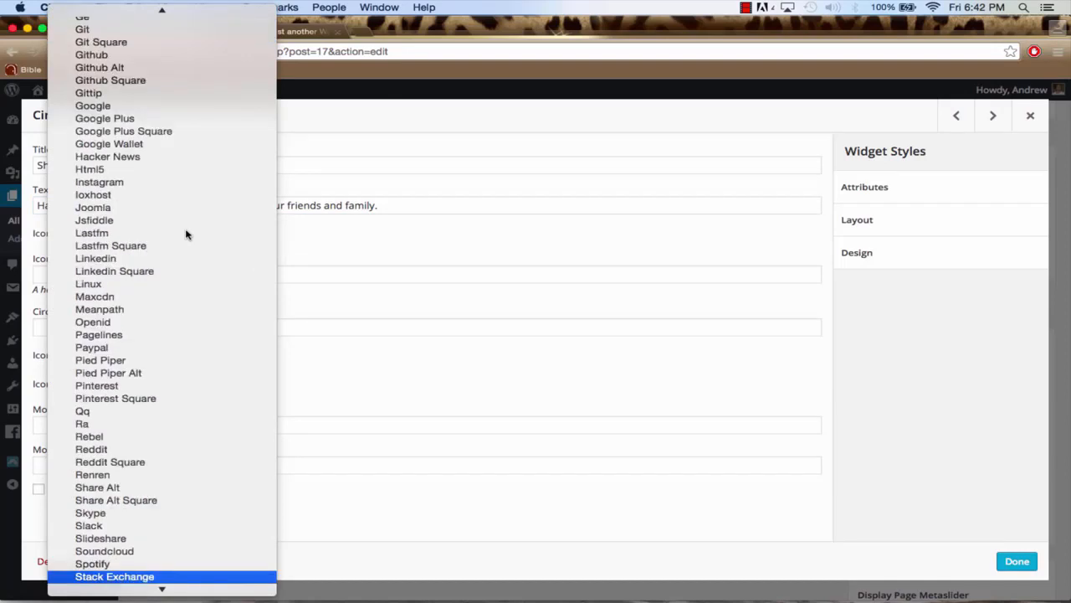
left_click(361, 243)
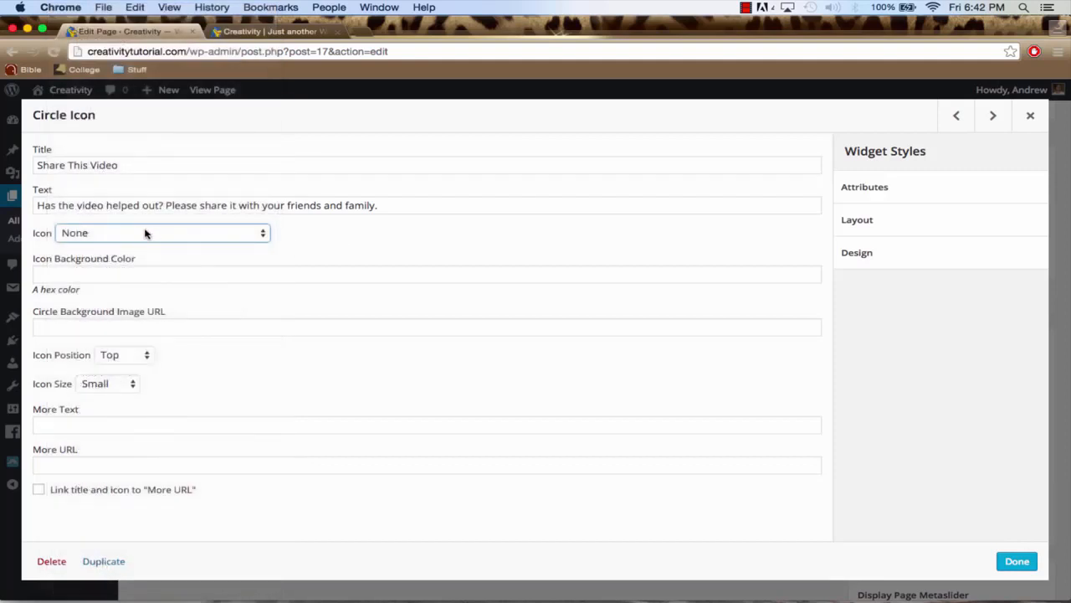
Choose the Soccer Ball O icon for the Share This Video widget
left_click(154, 240)
type("so")
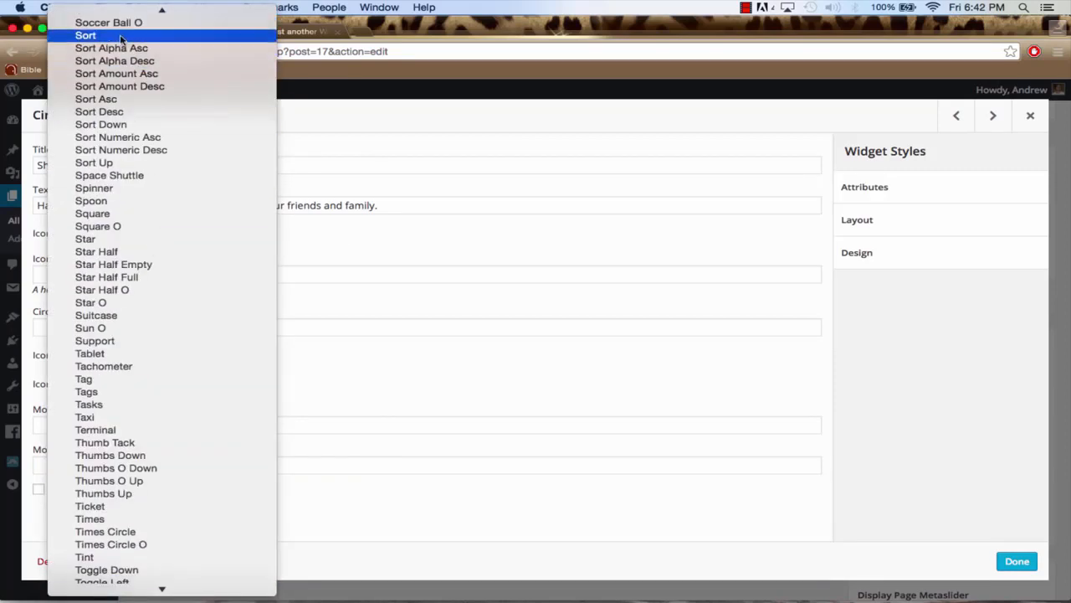
left_click(123, 25)
Set the Share This Video widget's icon position to Left and icon size to Medium
left_click(120, 357)
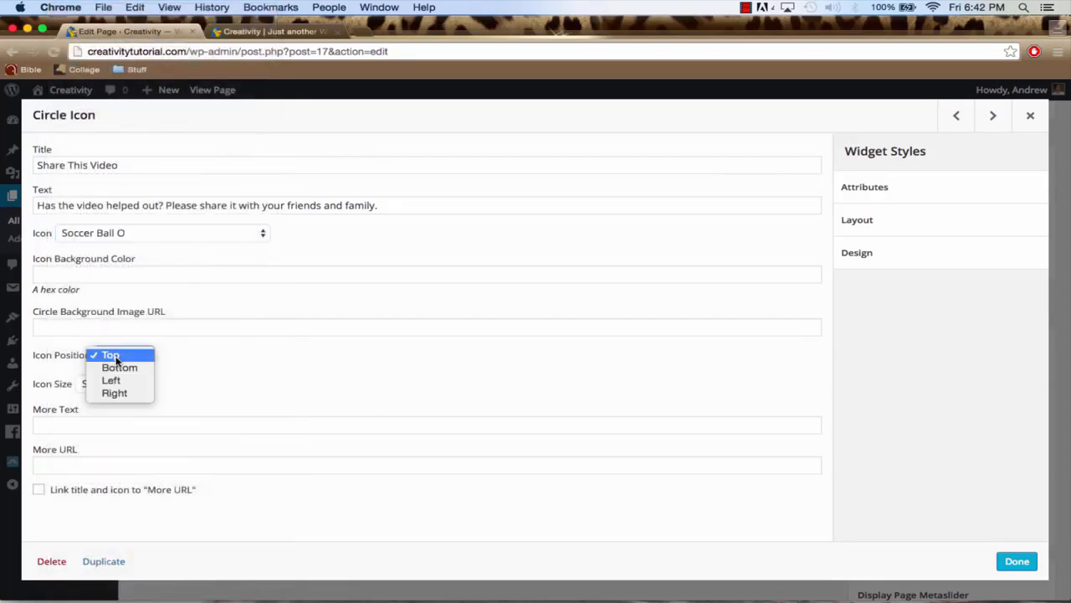
left_click(114, 382)
left_click(111, 386)
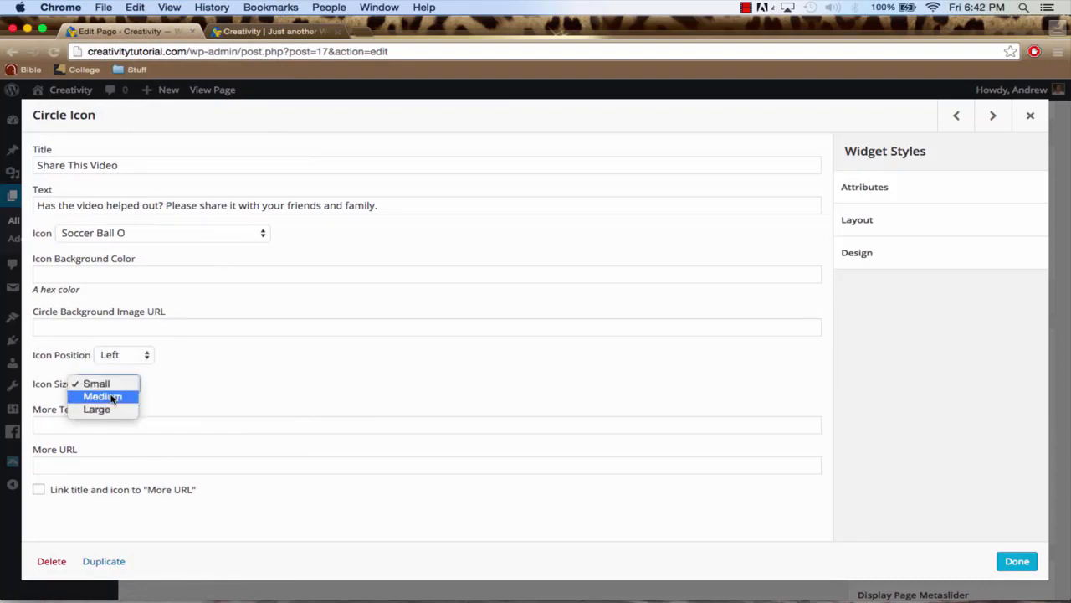
left_click(112, 396)
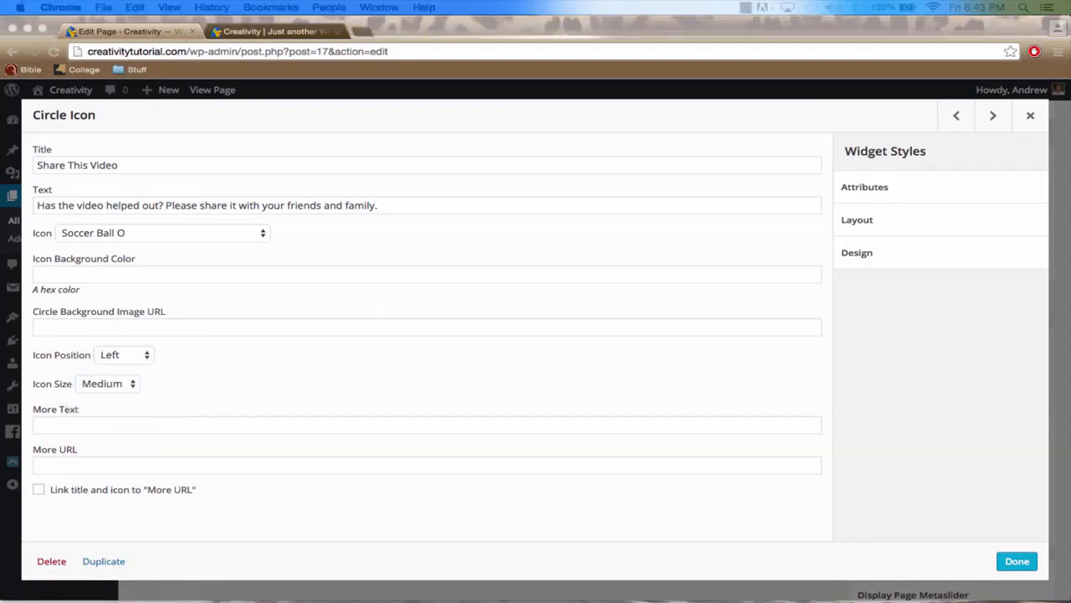
Set the Share This Video widget's icon background color to #23bae0 and finish editing it
left_click(120, 277)
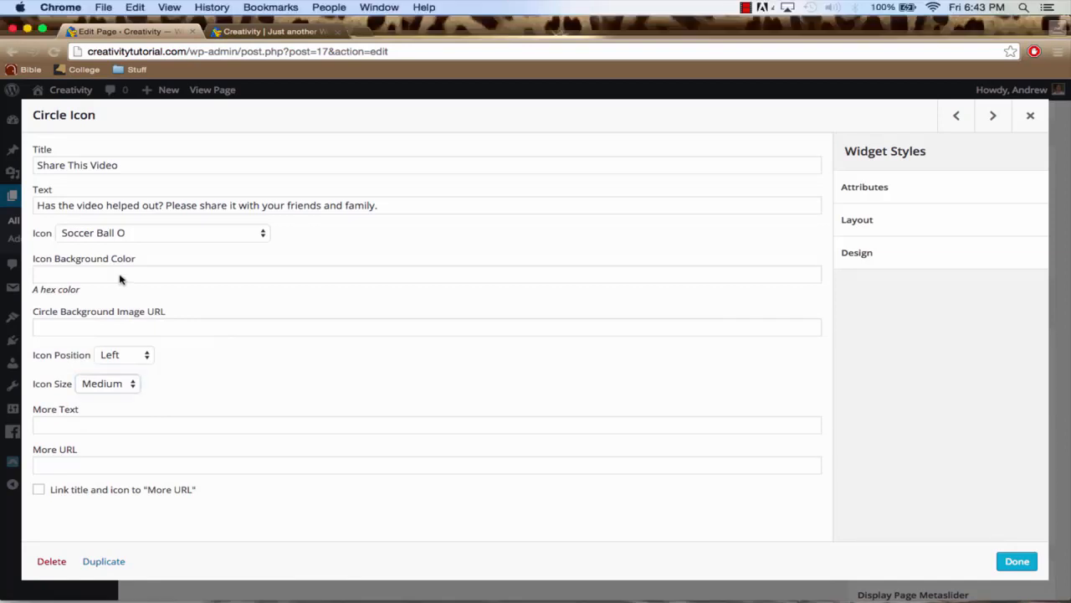
left_click(117, 274)
type("#23bae0")
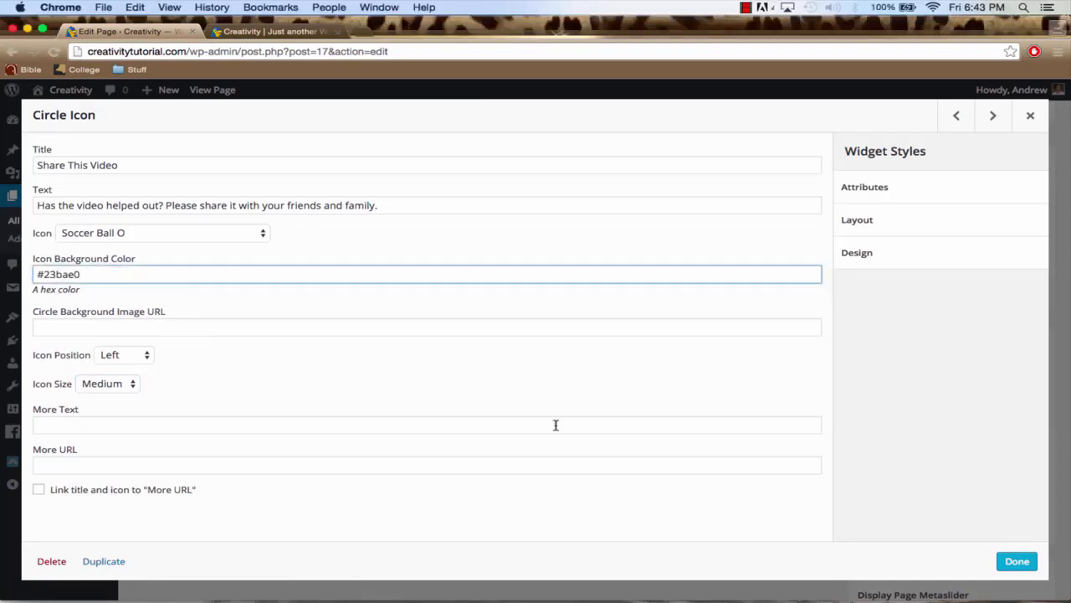
left_click(1007, 559)
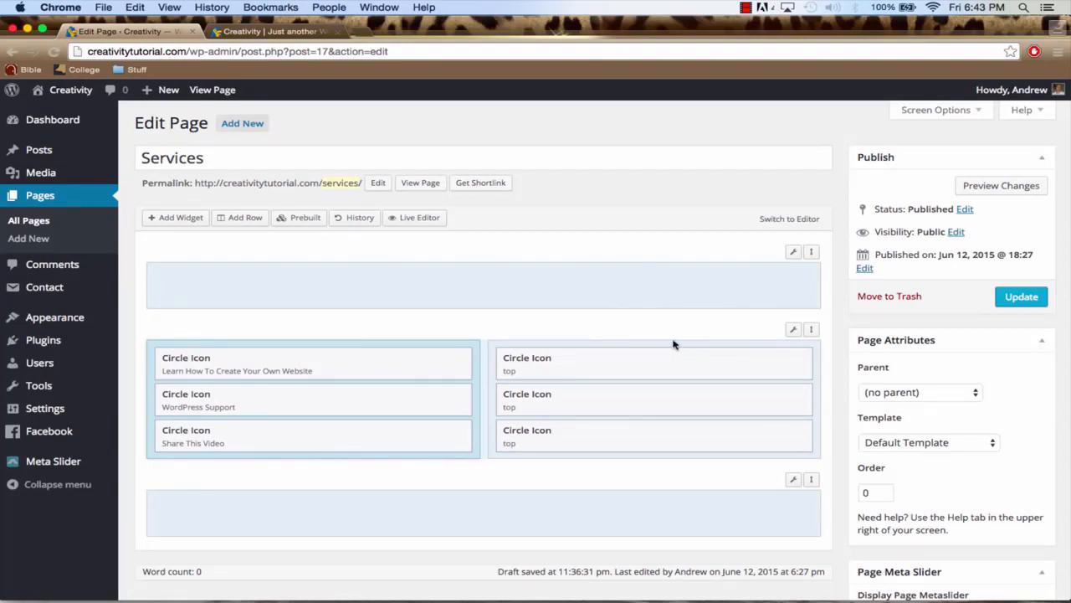
Title the first right-column Circle Icon widget "WordPress Tutorials" with the text "The most up-to-date WordPress tutorials around helping you find solutions to your problems."
left_click(725, 358)
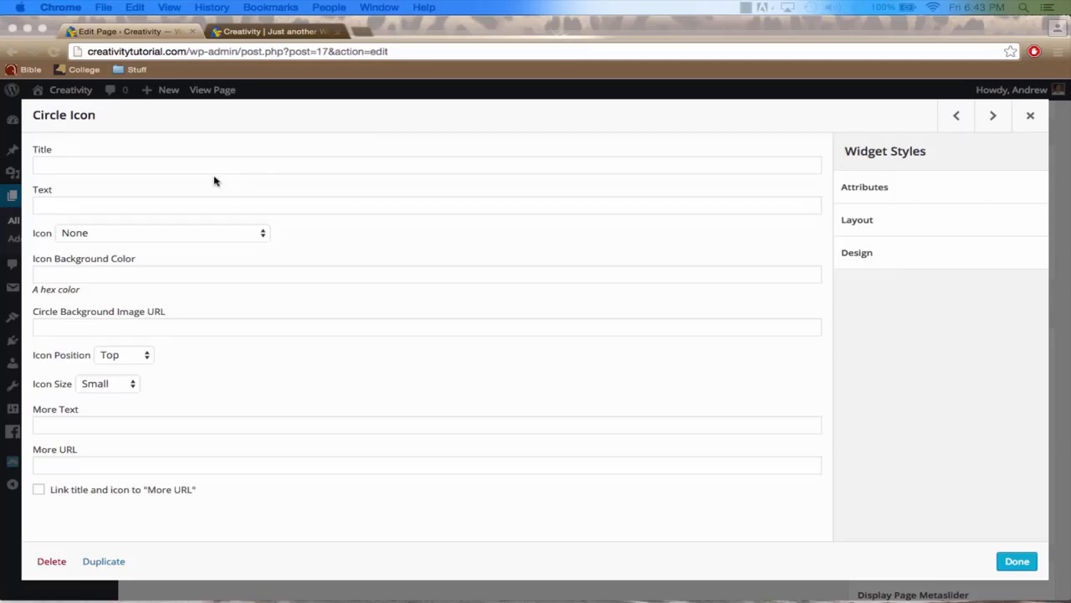
left_click(193, 169)
type("WordPress Tutorials")
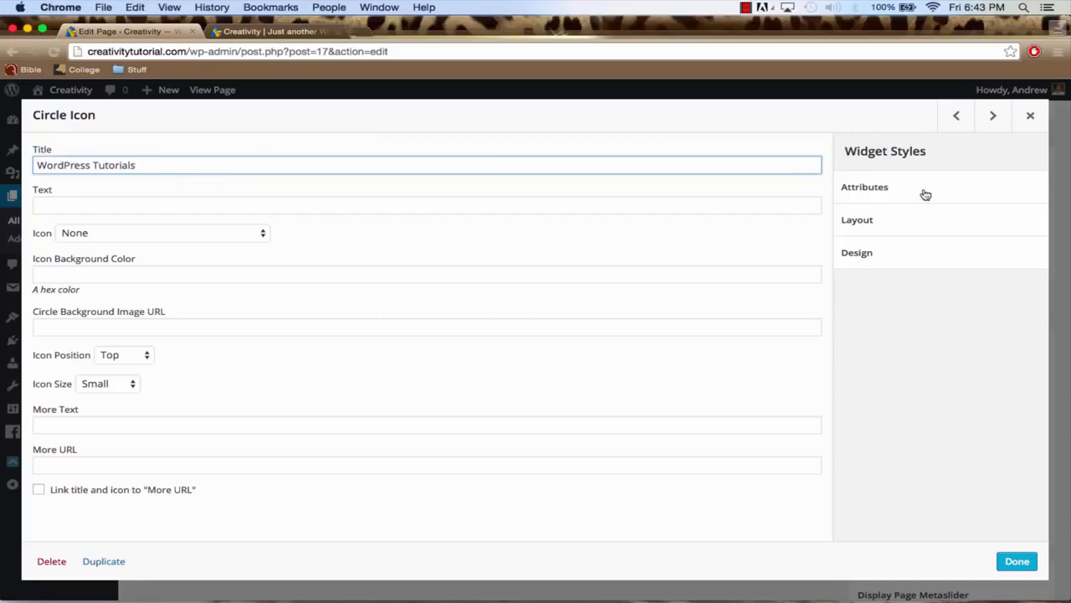
key("super+Tab")
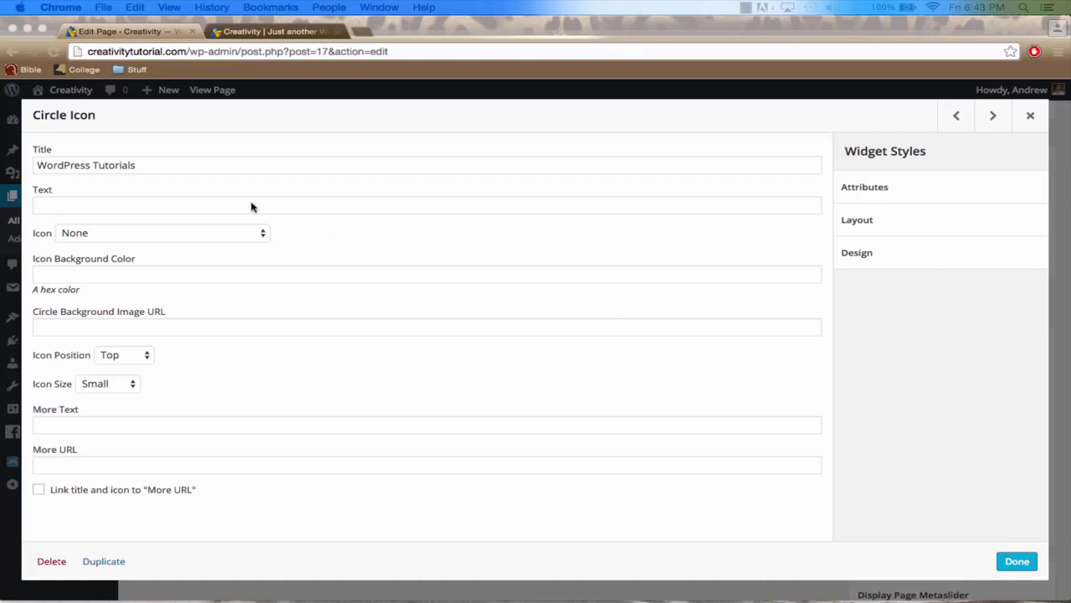
left_click(209, 209)
left_click(206, 208)
type("The most up-to-date WordPress tutorials around helping you find solutions to your problems.")
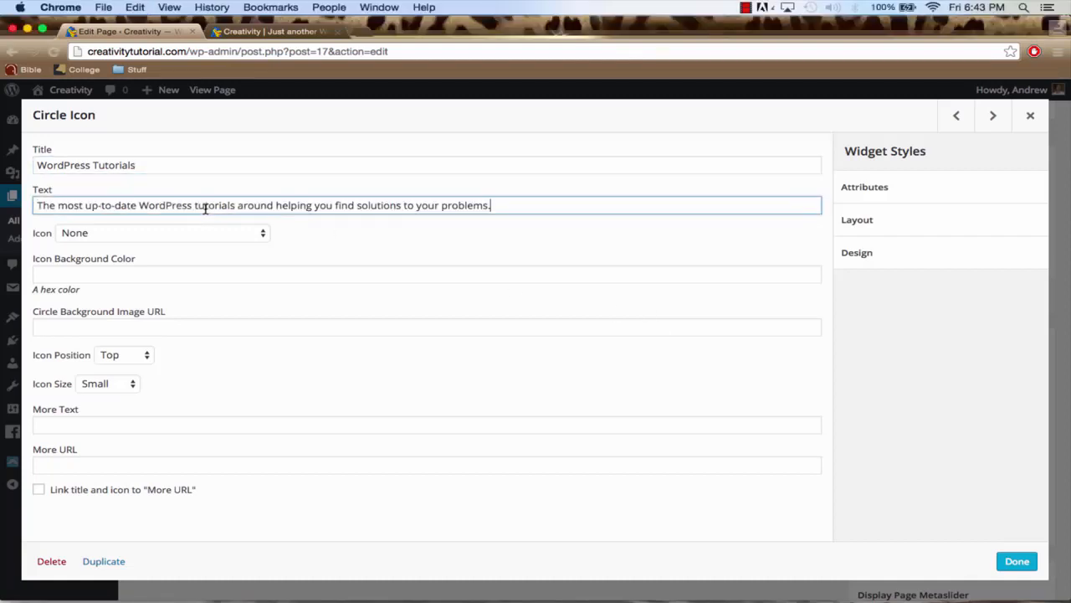
Choose the Heart icon for the WordPress Tutorials widget
left_click(170, 235)
type("heart")
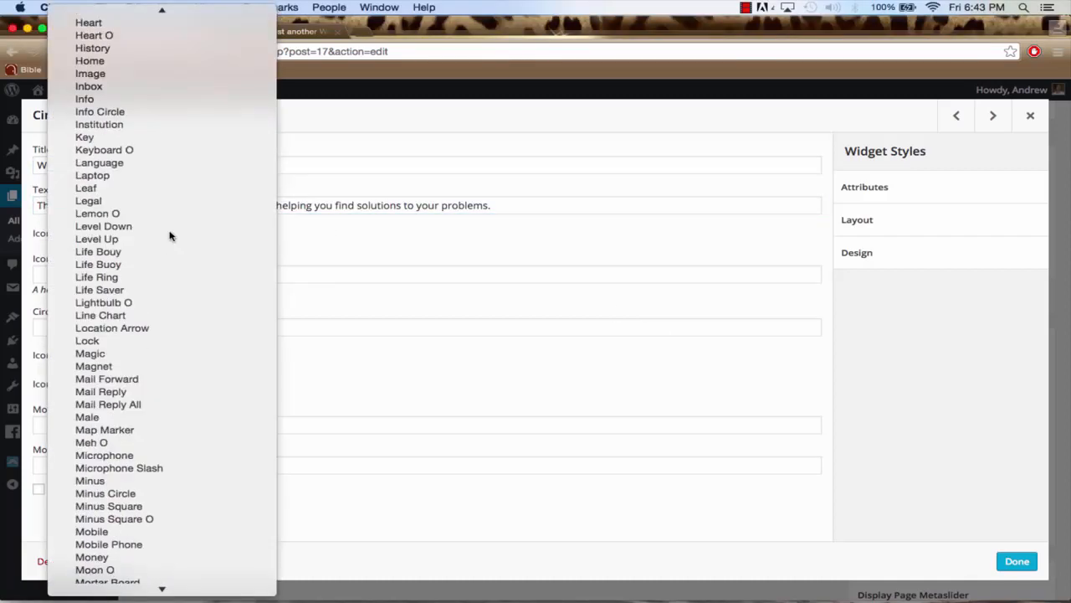
key("Return")
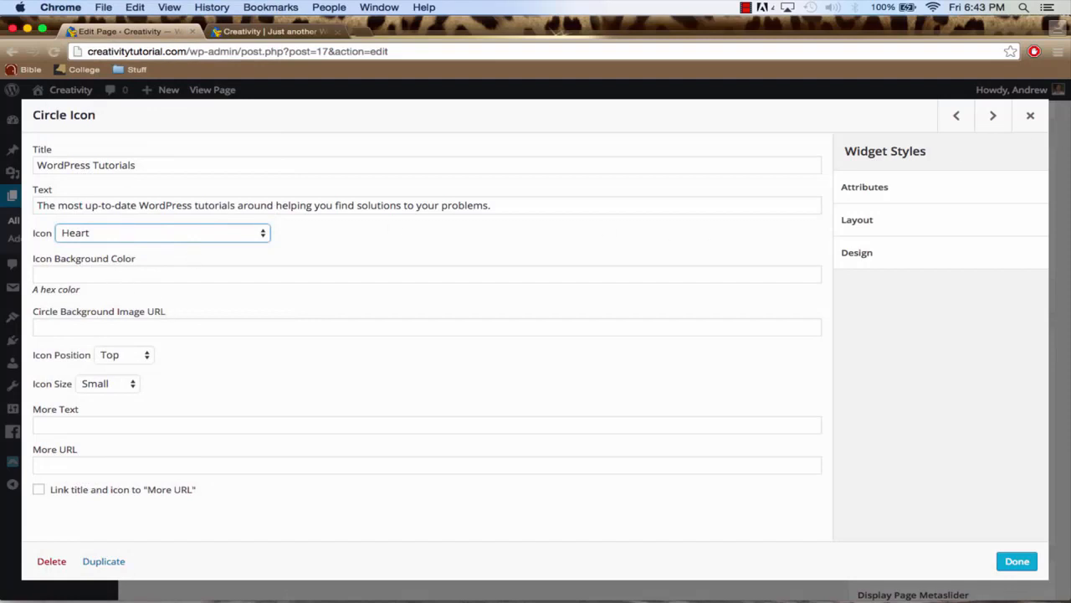
Set the WordPress Tutorials widget's icon position to Left and icon size to Medium, and finish editing it
left_click(130, 357)
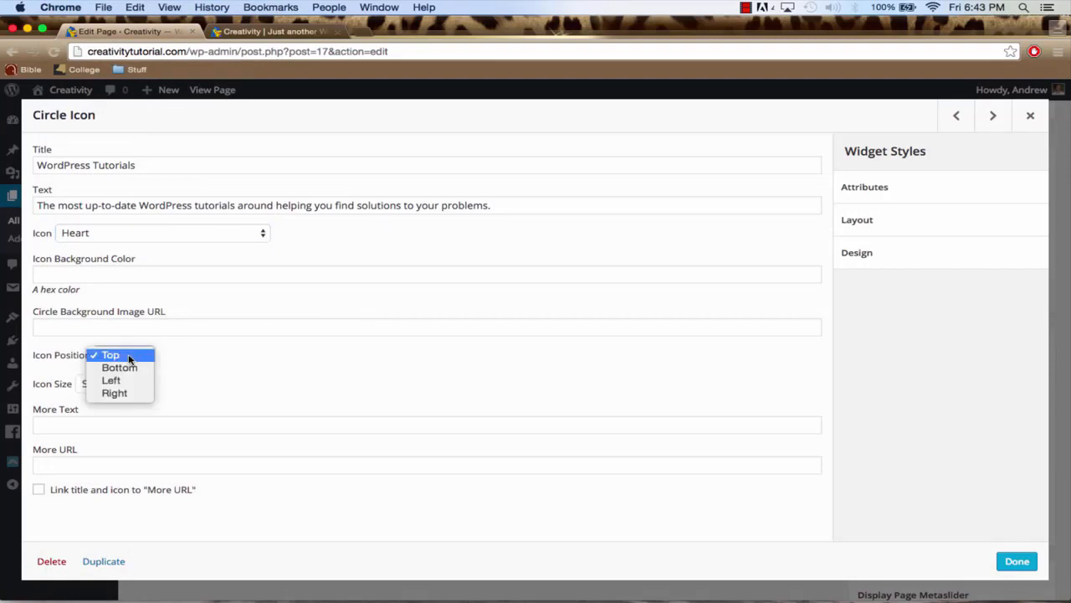
left_click(130, 381)
left_click(110, 383)
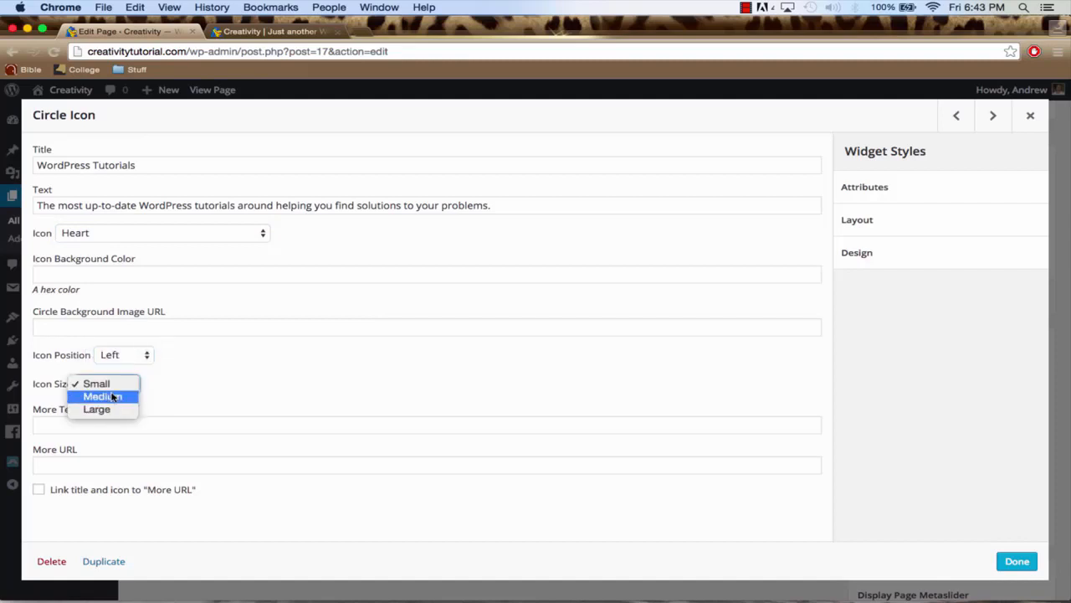
left_click(111, 399)
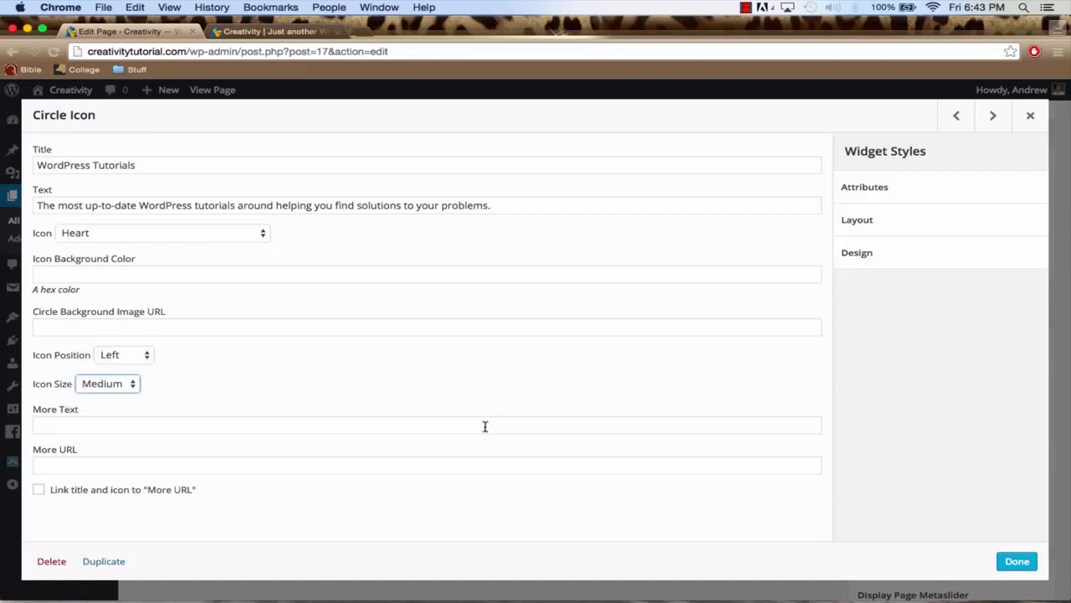
left_click(1011, 561)
Title the second right-column Circle Icon widget "WordPress Themes" with the text "Check out the latest and best WordPress themes available."
mouse_move(641, 402)
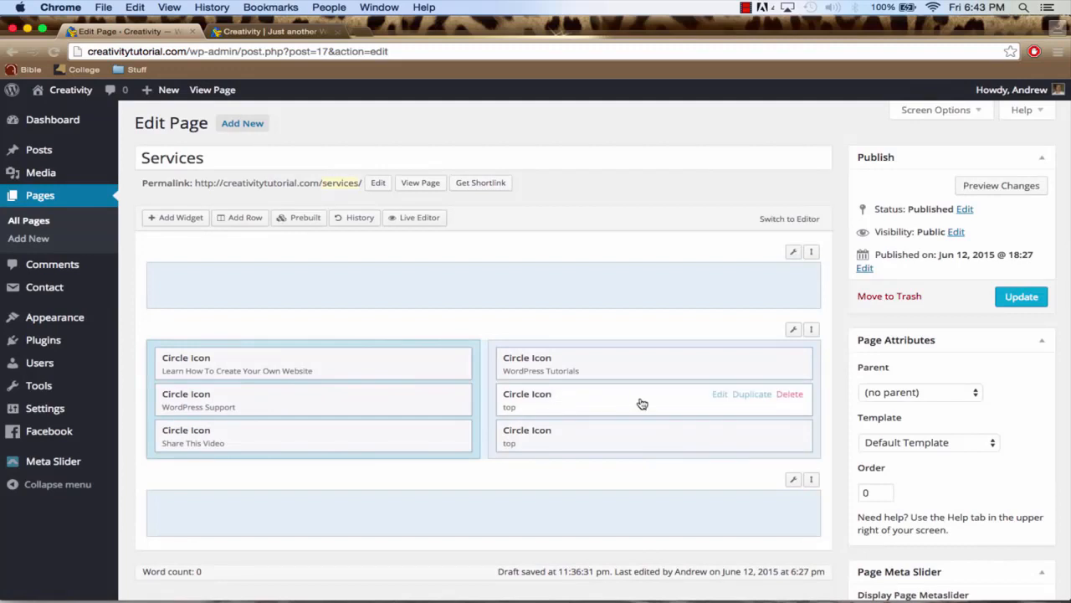
left_click(719, 395)
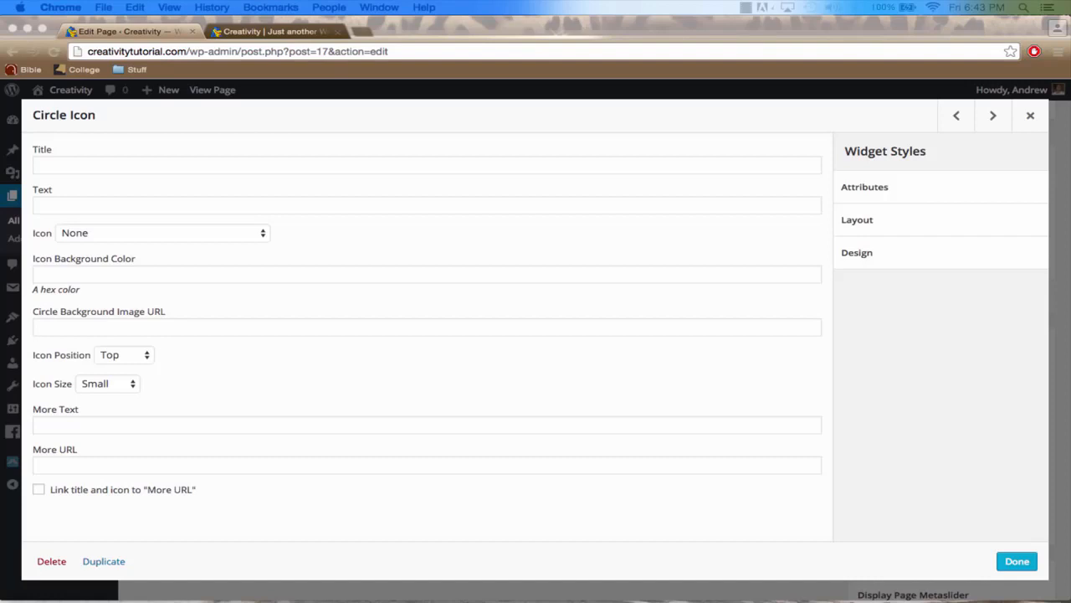
left_click(405, 170)
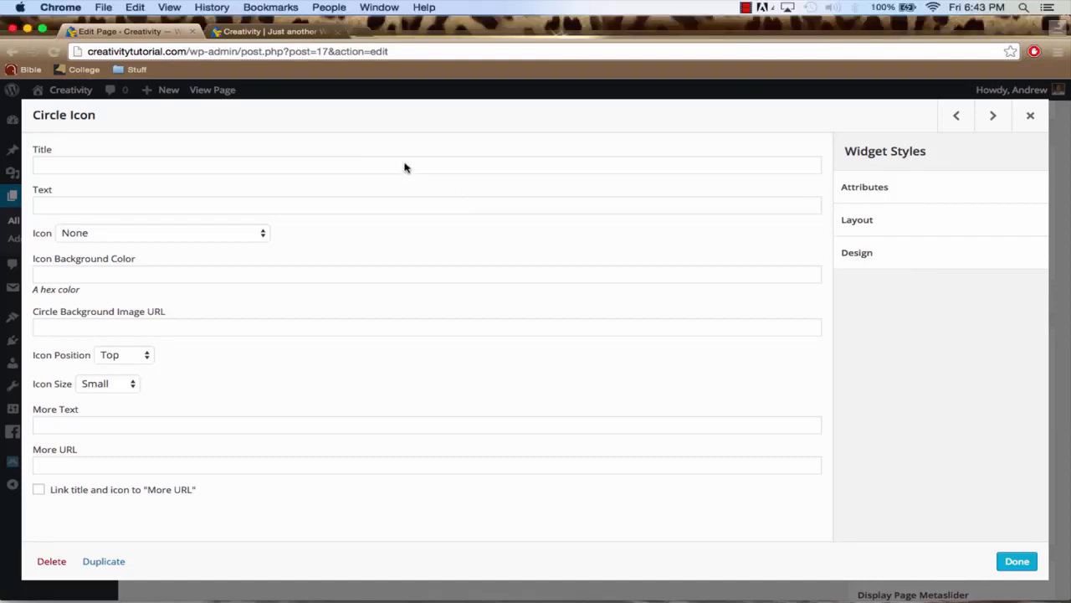
left_click(394, 164)
type("WordPress Themes")
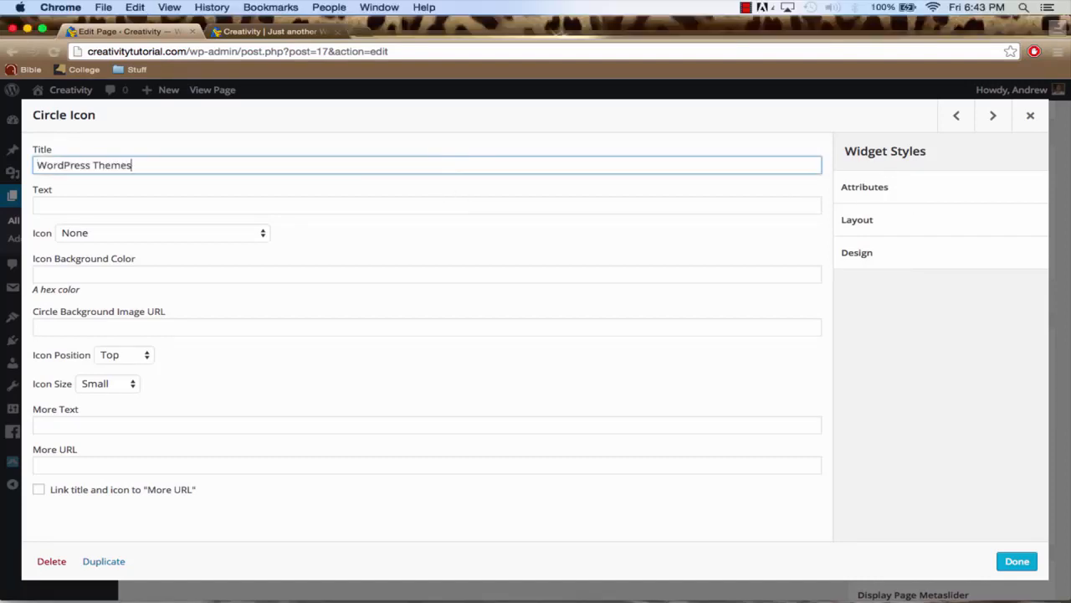
left_click(123, 203)
type("Check out the latest and best WordPress themes available.")
Choose the Play icon for the WordPress Themes widget and set its icon background color to #23bae0
left_click(128, 235)
type("play")
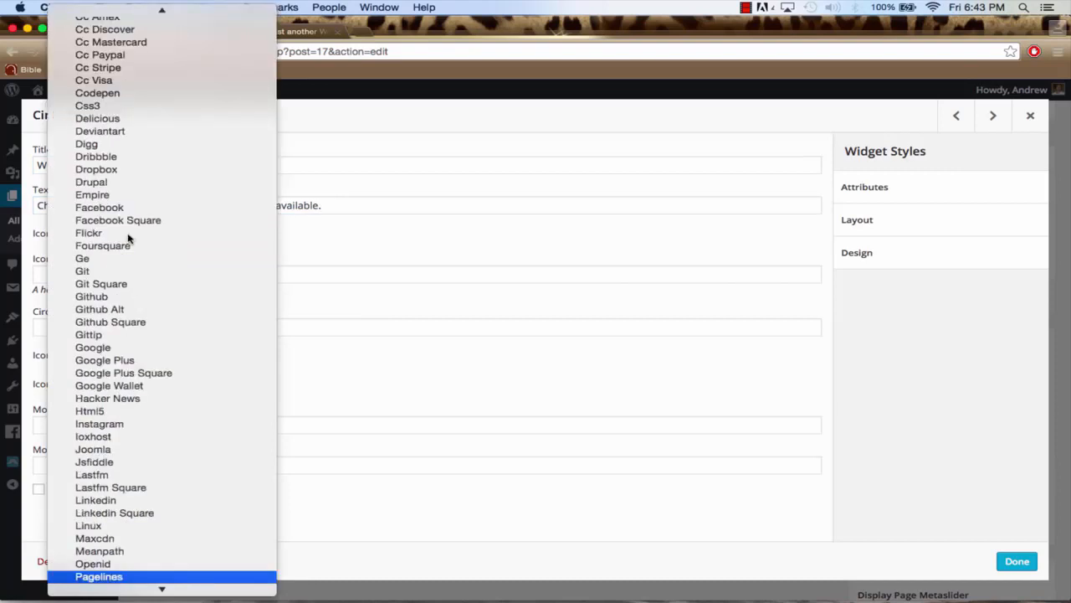
key("Return")
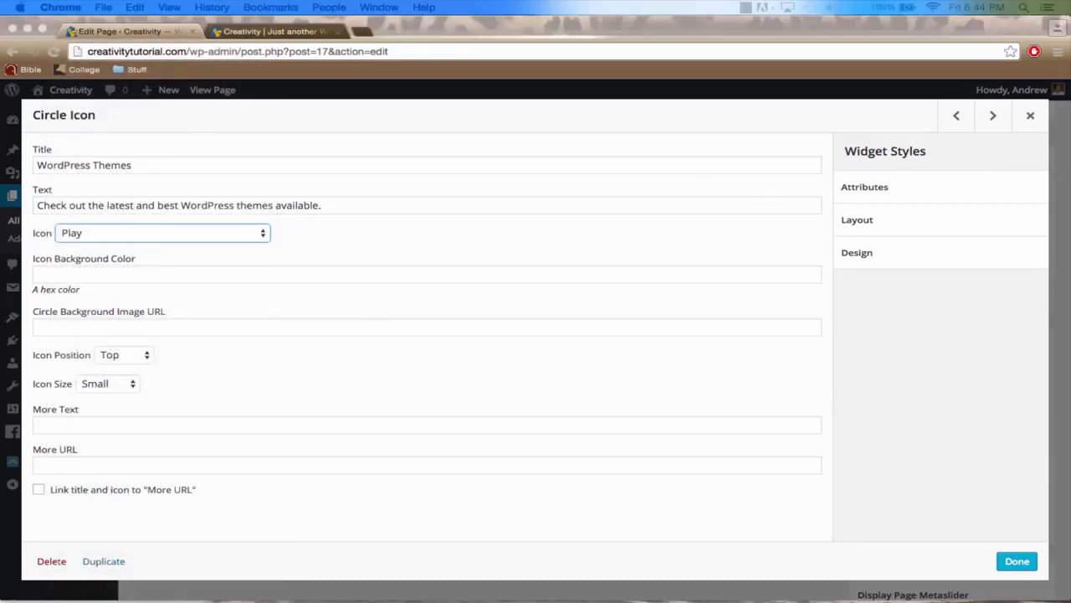
left_click(249, 277)
left_click(158, 276)
type("#23bae0")
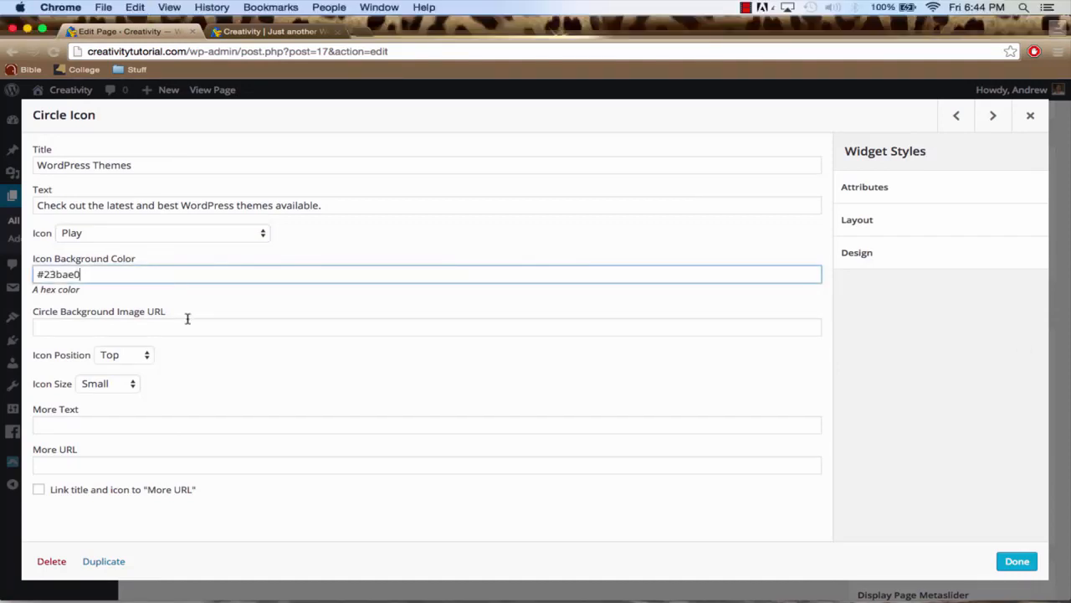
Set the WordPress Themes widget's icon position to Left and icon size to Medium, and finish editing it
left_click(124, 355)
left_click(122, 381)
left_click(123, 383)
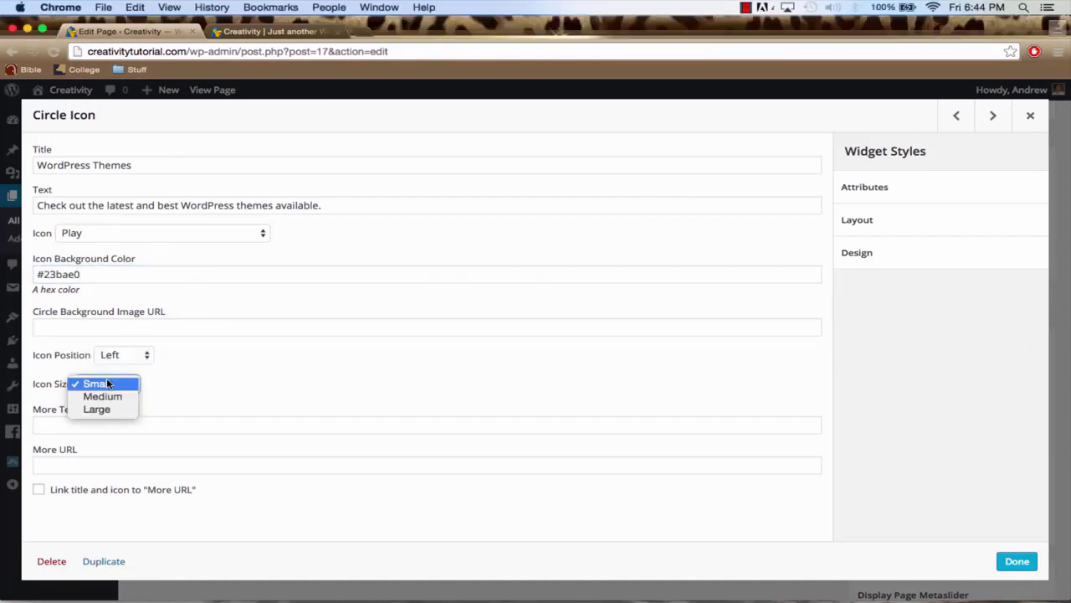
left_click(113, 396)
left_click(1018, 562)
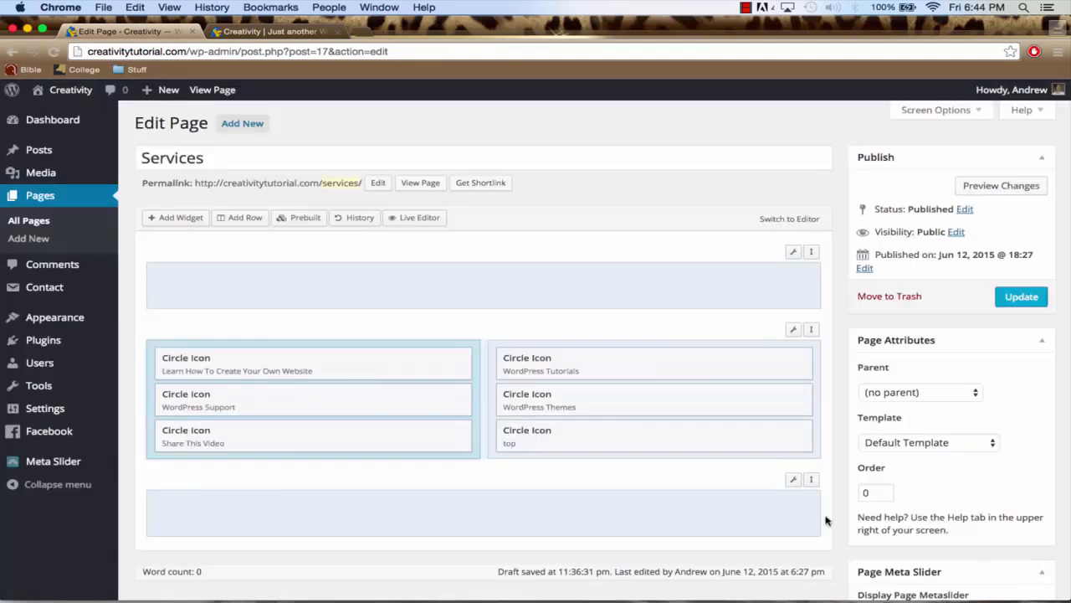
Title the third right-column Circle Icon widget "Subscribe, Thumbs up, and Comment" with the text "Has this video helped you out? If so, please subscribe, give a thumbs up, and leave a comment."
left_click(719, 431)
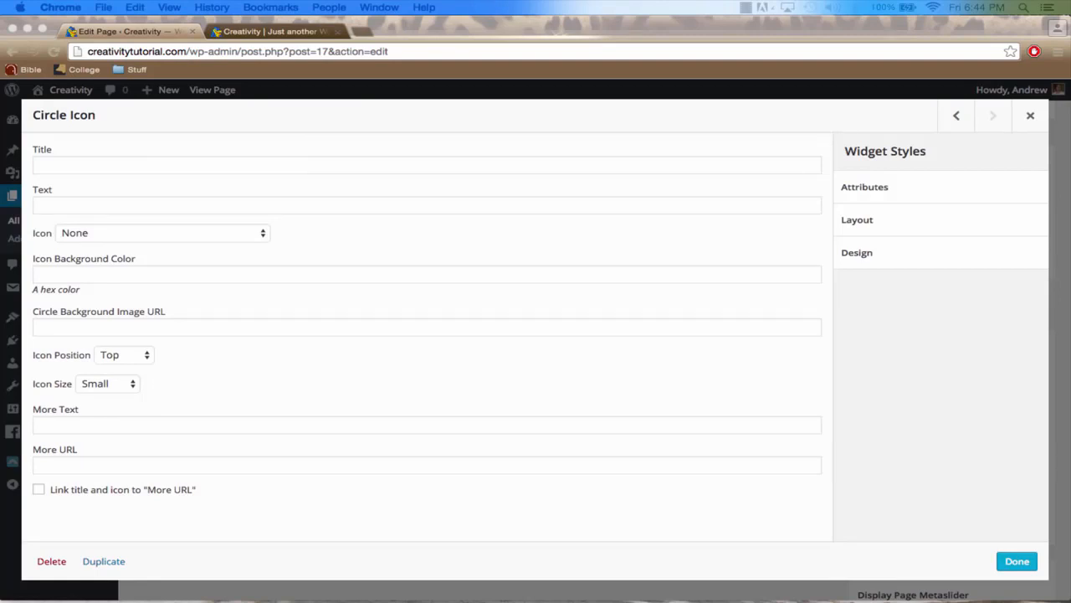
left_click(148, 159)
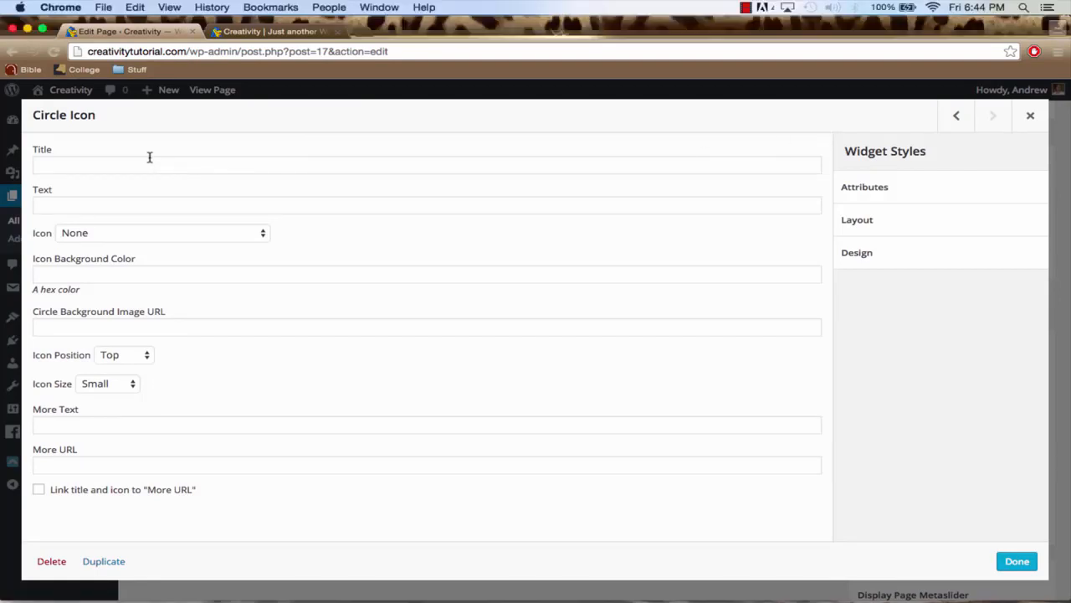
left_click(144, 159)
type("Subscribe, Thumbs up, and Comment")
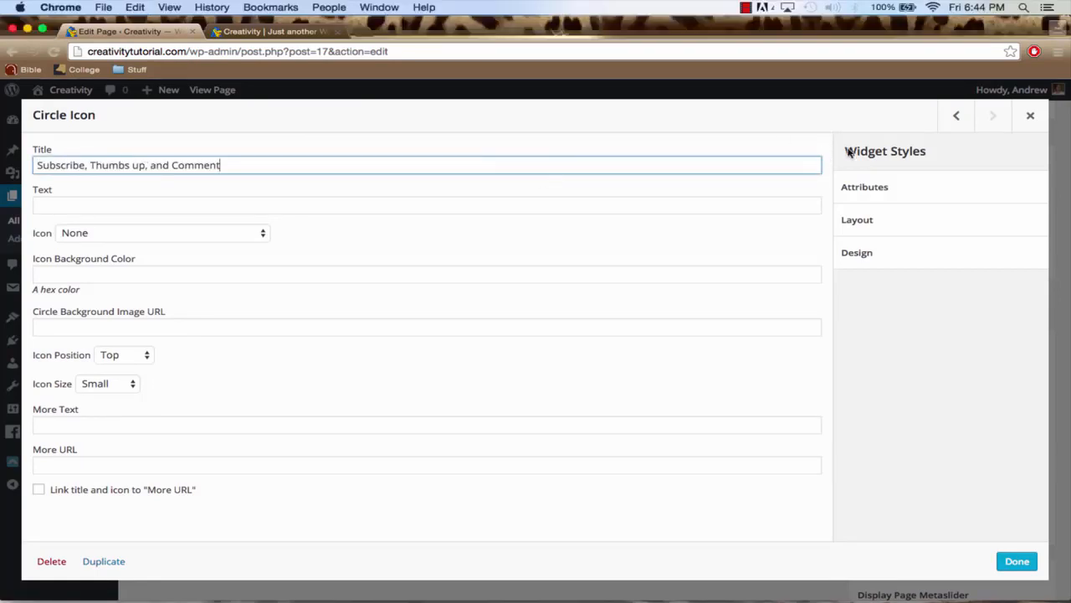
key("super+Tab")
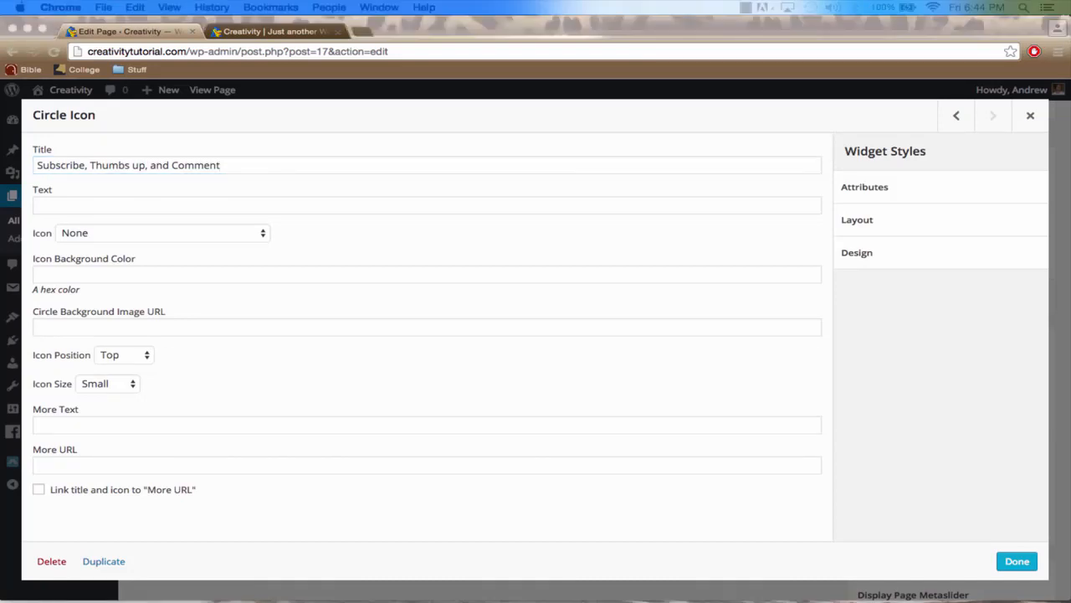
left_click(165, 213)
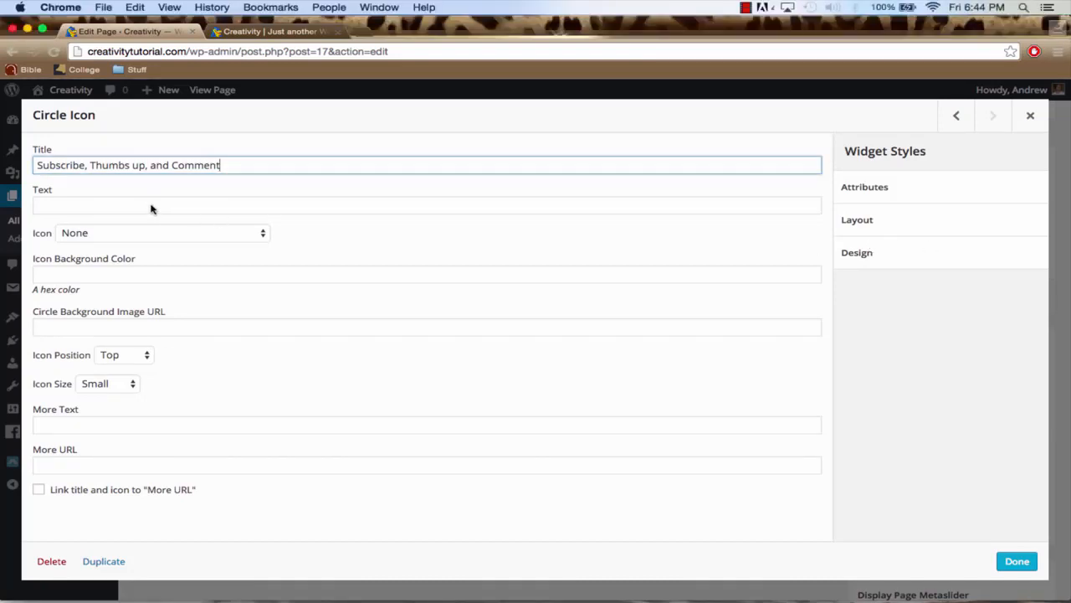
left_click(122, 205)
type("Has this video helped you out? If so, please subscribe, give a thumbs up, and leave a comment.")
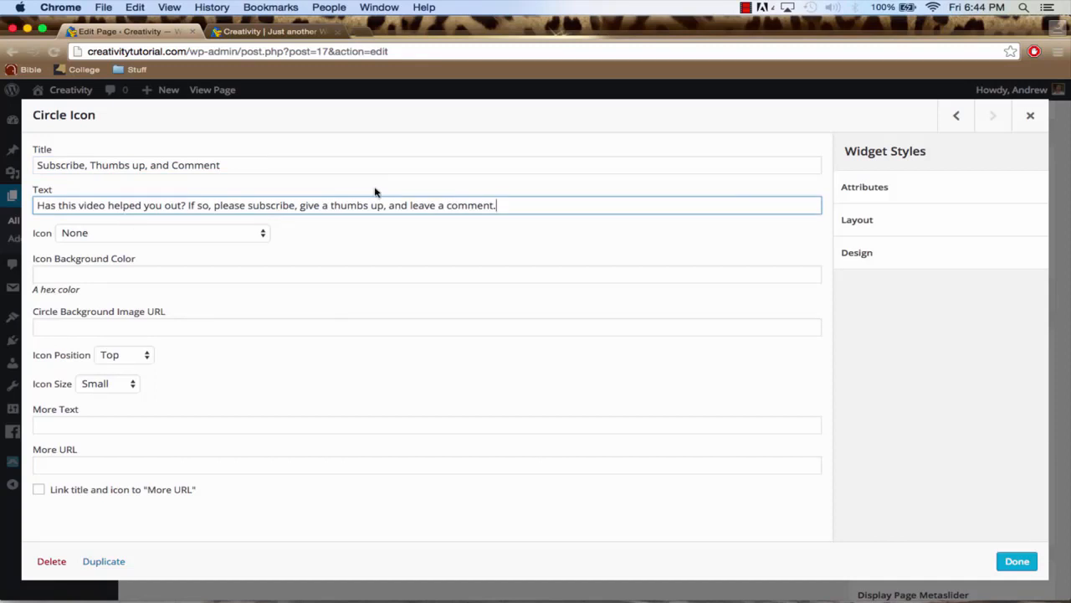
Choose the Star icon for the Subscribe, Thumbs up, and Comment widget
left_click(195, 239)
type("star")
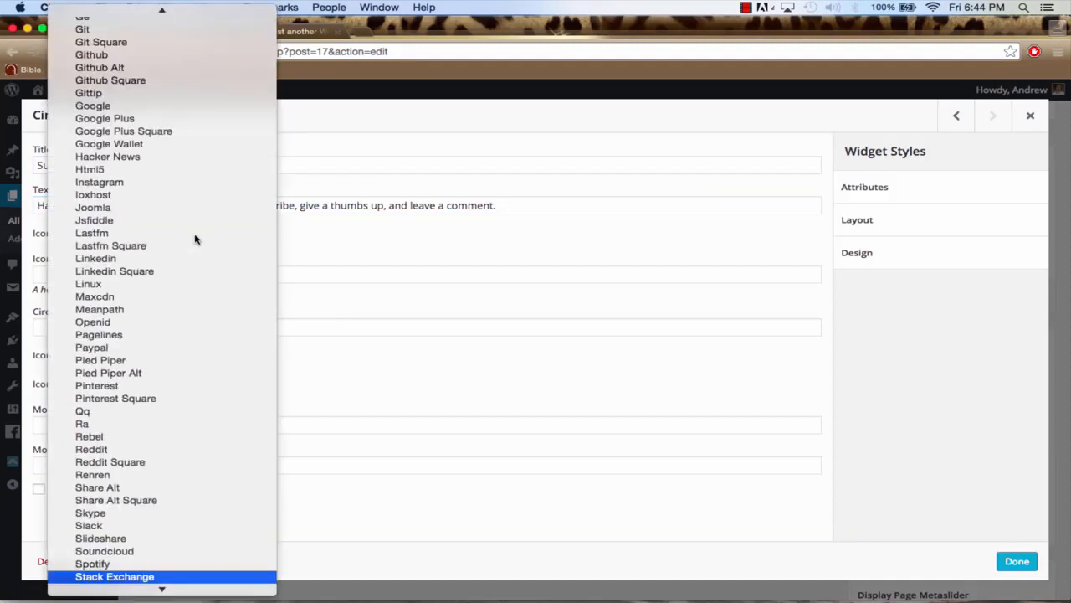
key("Return")
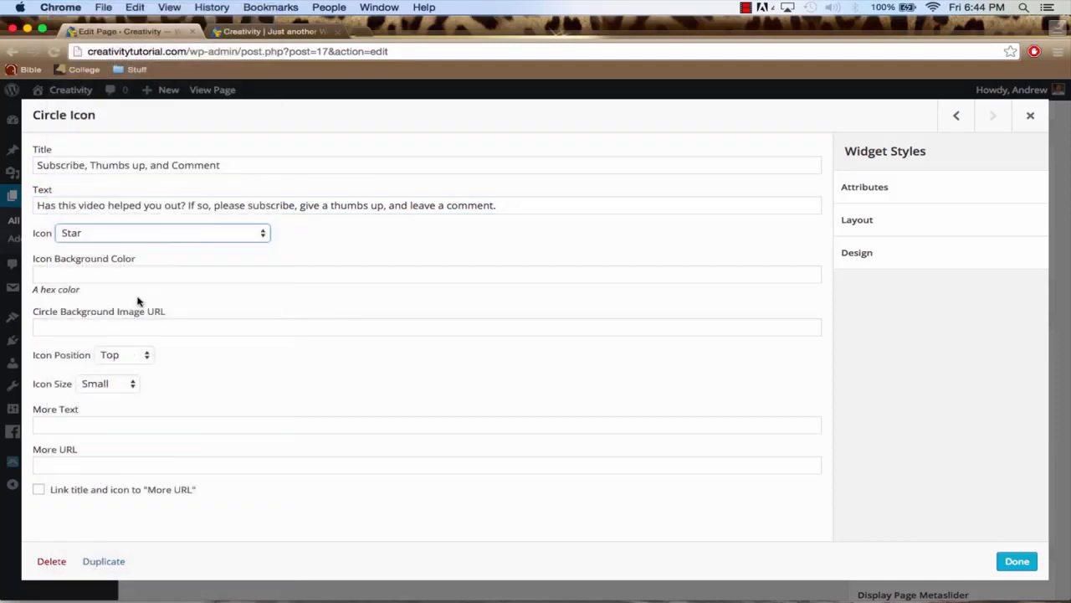
Set the Subscribe, Thumbs up, and Comment widget's icon position to Left and icon size to Medium, and finish editing it
left_click(124, 355)
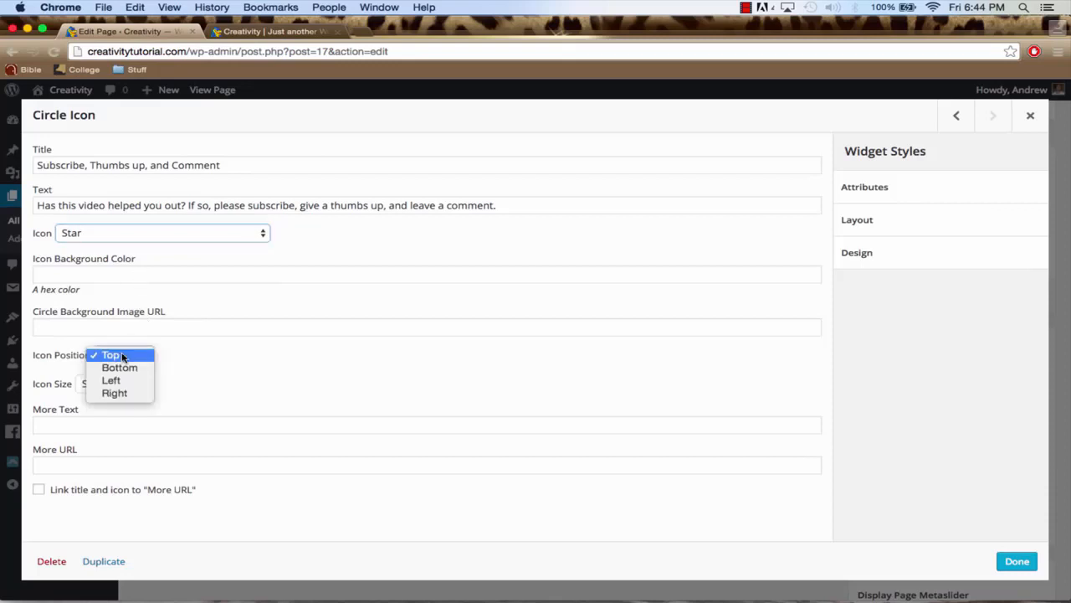
left_click(127, 380)
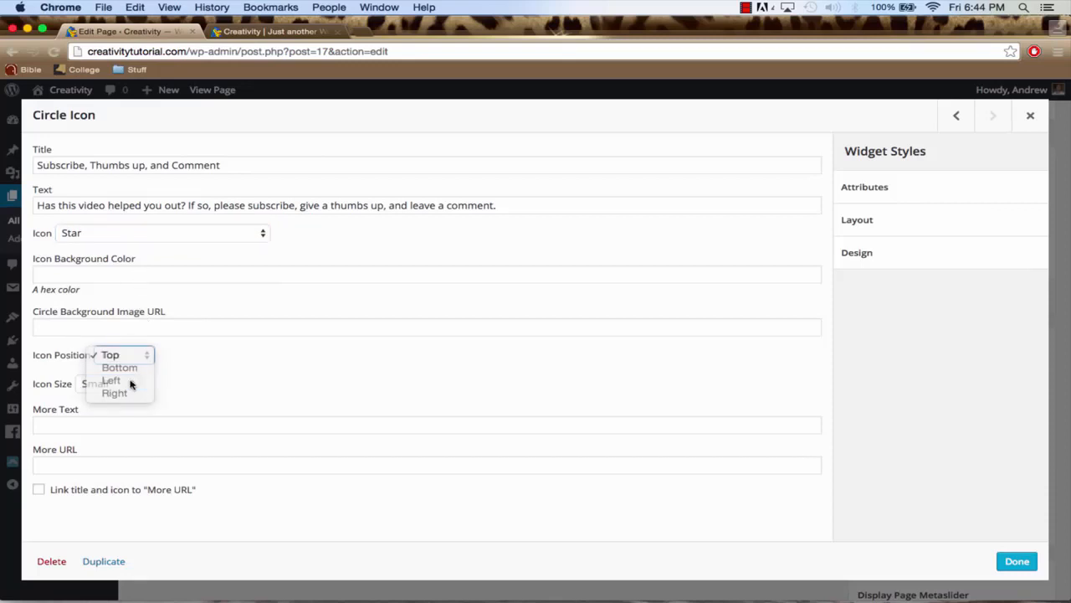
left_click(111, 388)
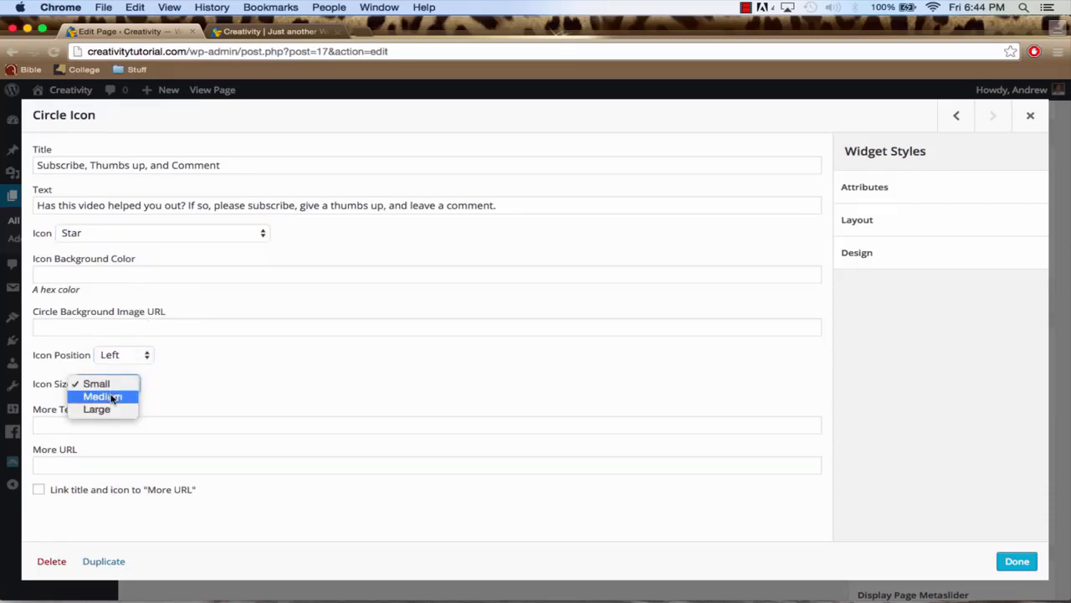
left_click(112, 396)
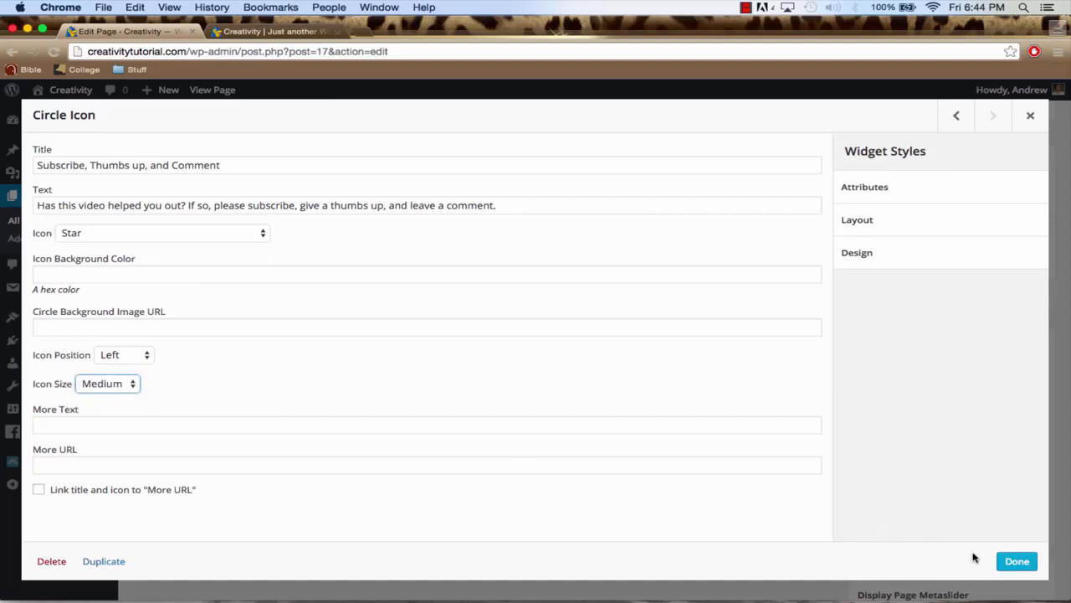
left_click(1017, 561)
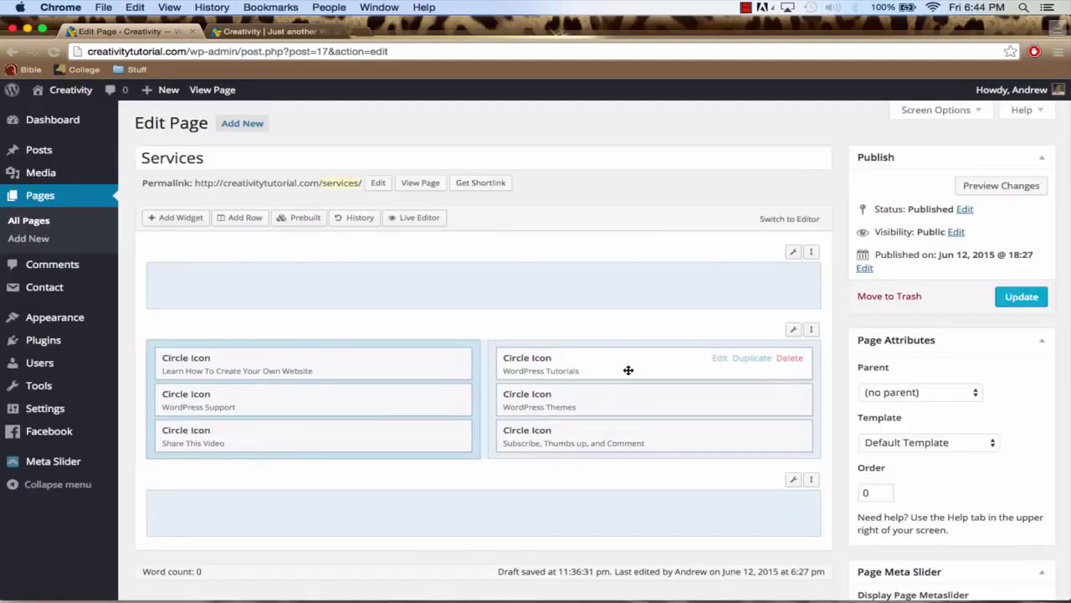
Update the Services page and view it on the live site
left_click(1019, 298)
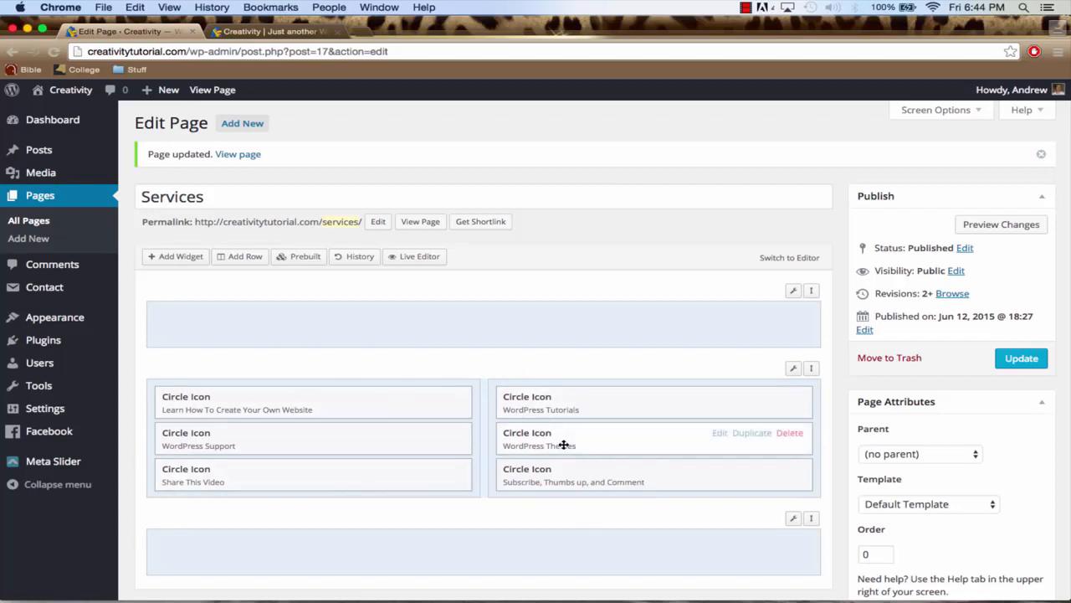
left_click(261, 31)
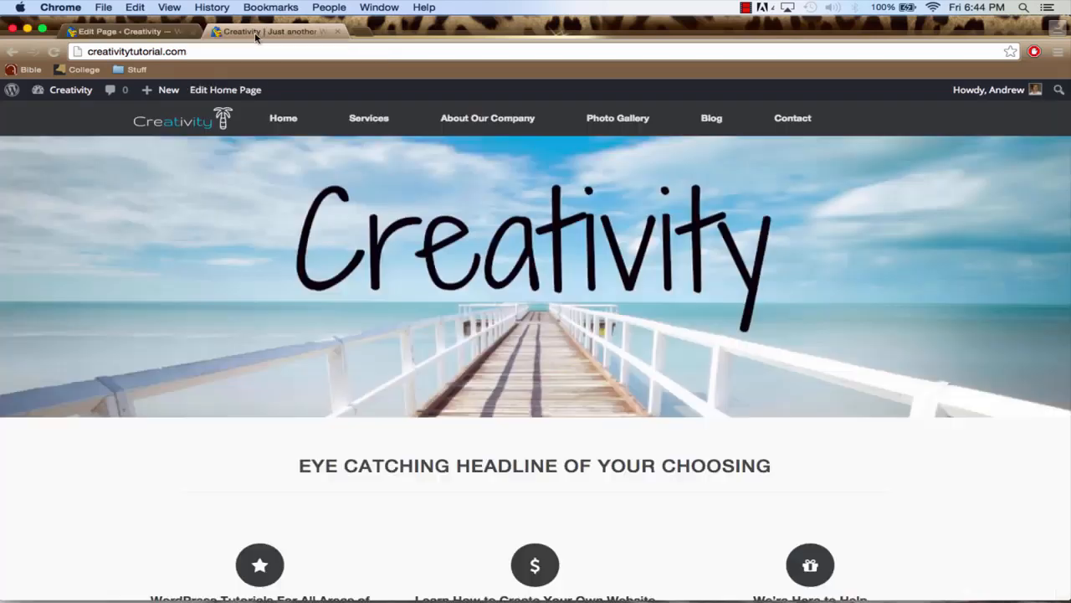
left_click(371, 120)
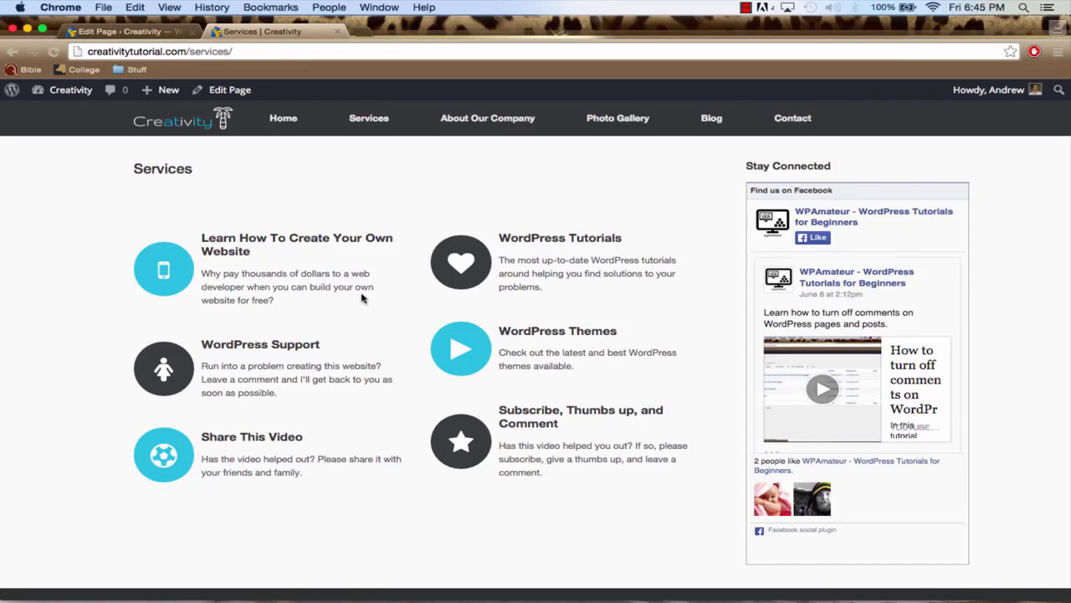
Reopen the Services page for editing from the list of pages and set its template to Full Width Page
left_click(138, 32)
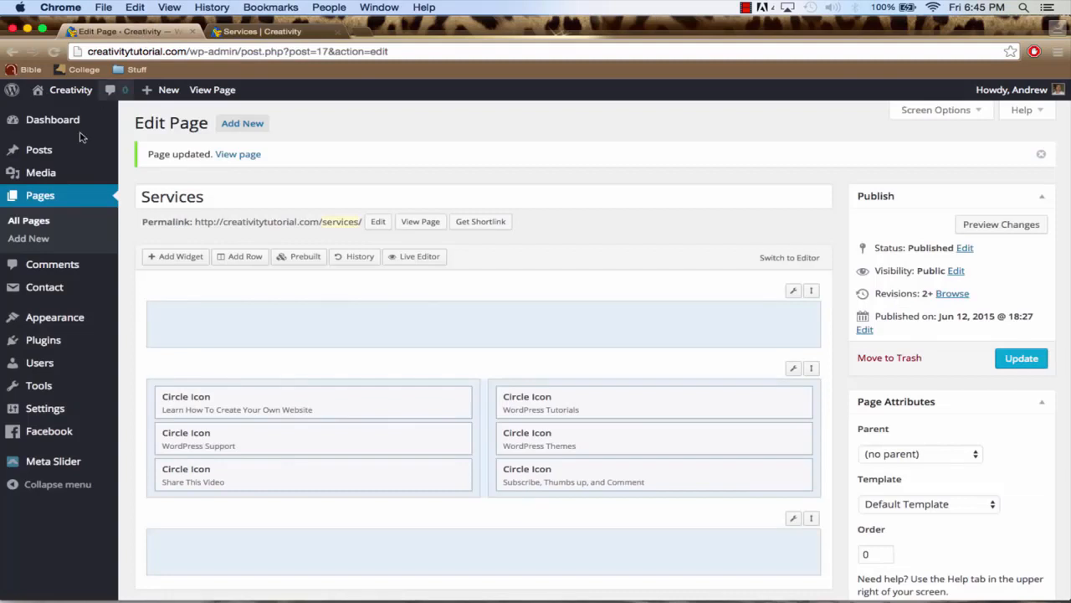
left_click(48, 197)
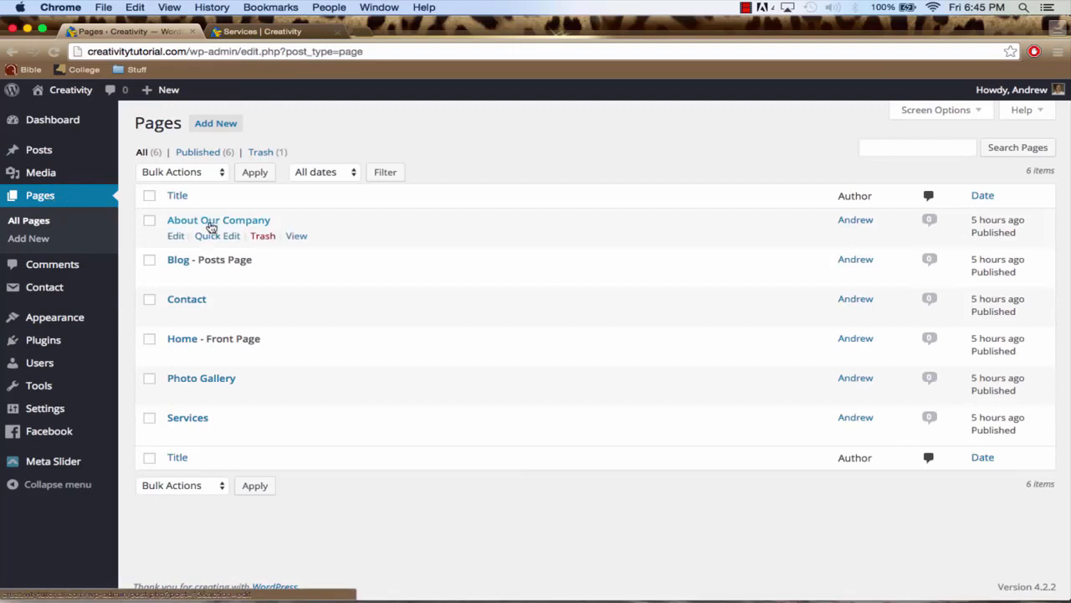
left_click(188, 419)
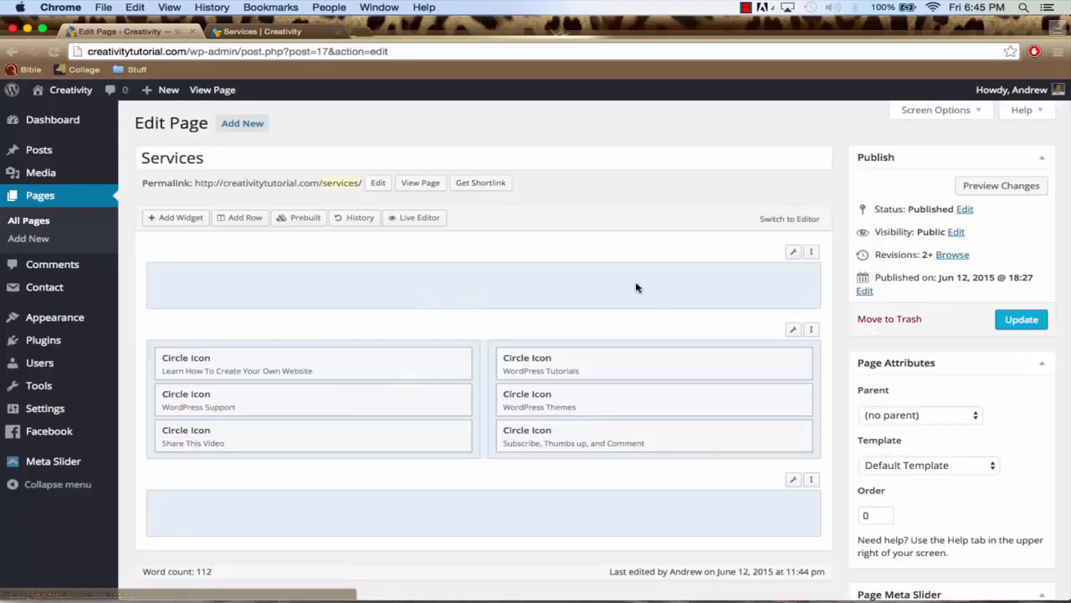
scroll(865, 276, "down", 3)
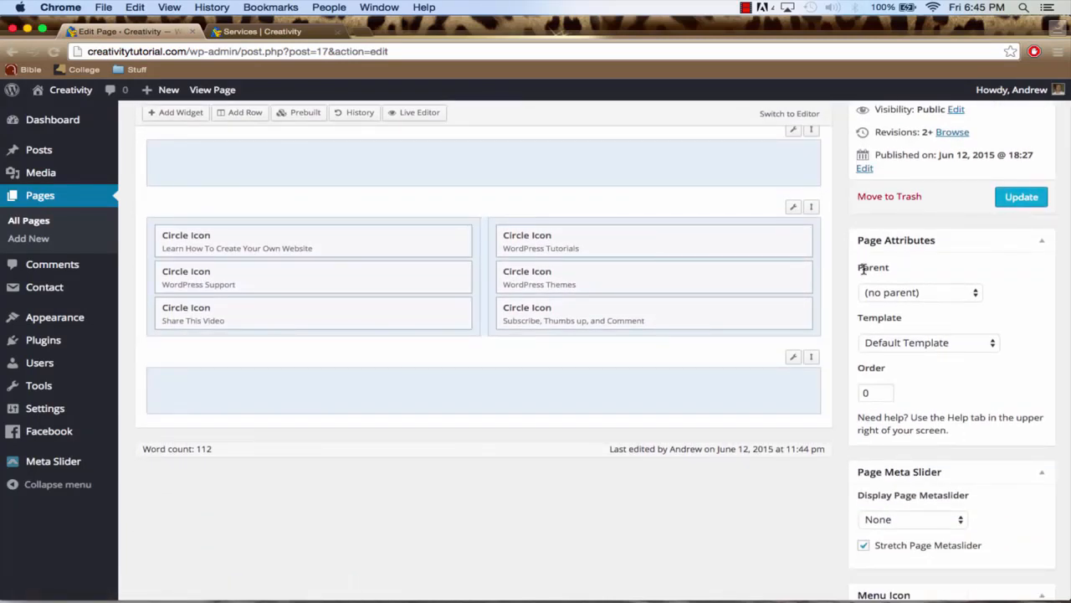
scroll(862, 220, "down", 1)
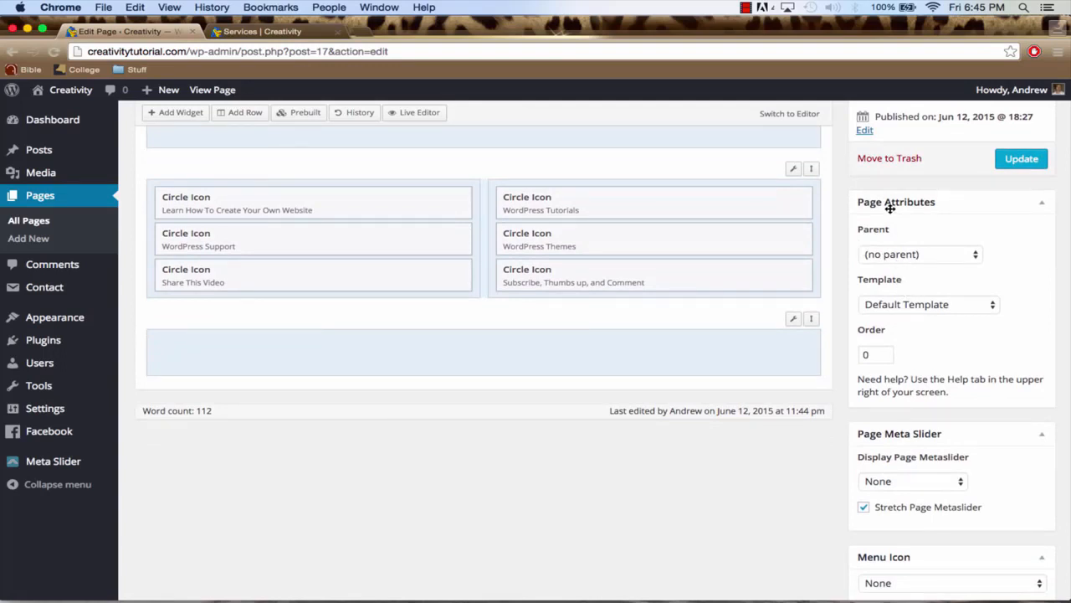
left_click(897, 307)
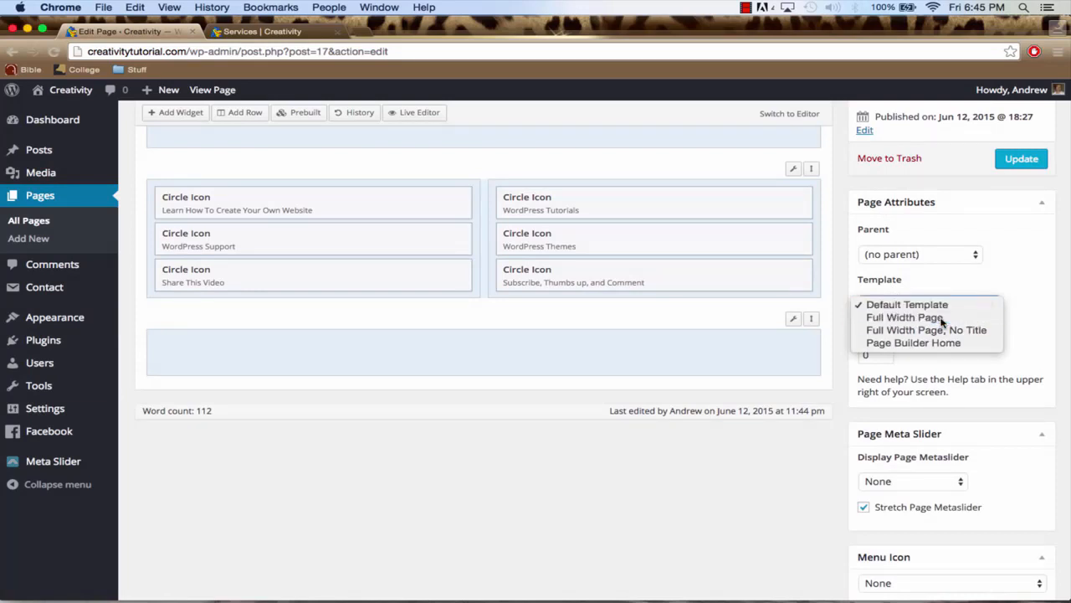
left_click(944, 318)
left_click(901, 308)
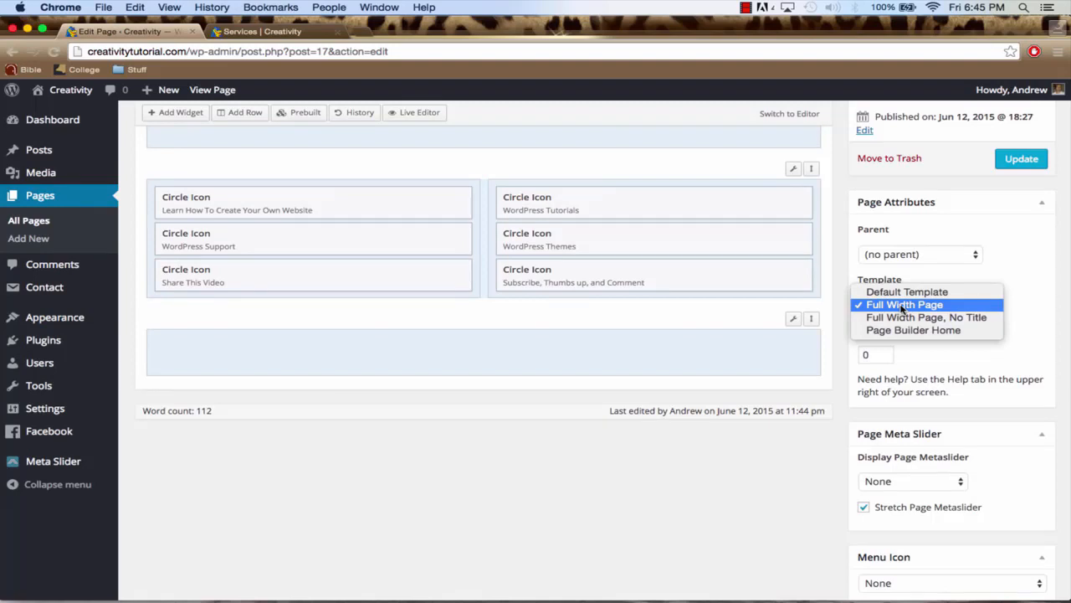
left_click(902, 306)
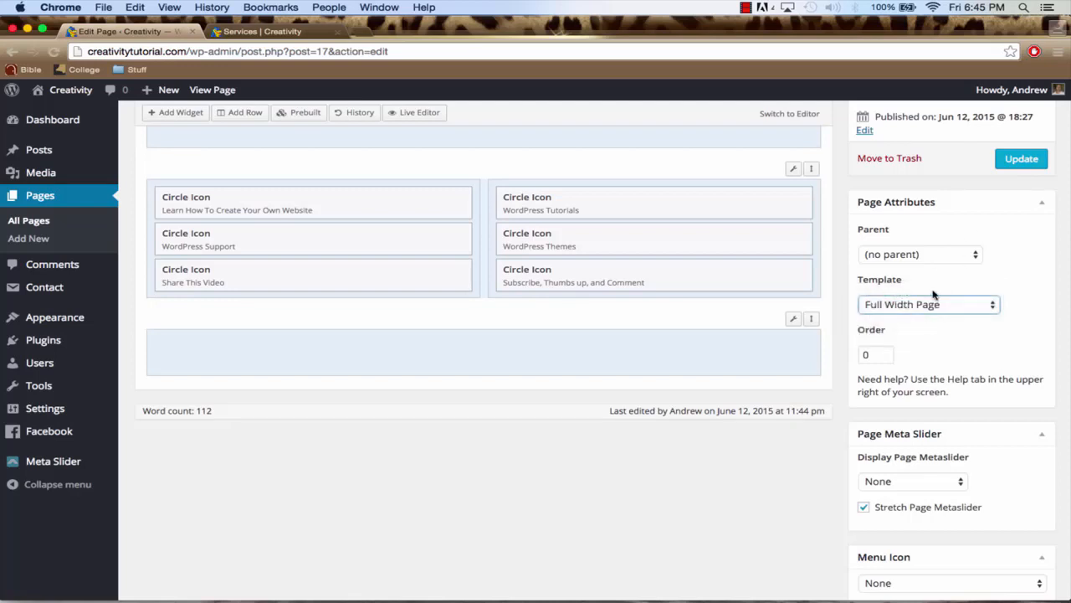
Save the Services page's template change and reload the live Services page to check the layout
left_click(1020, 161)
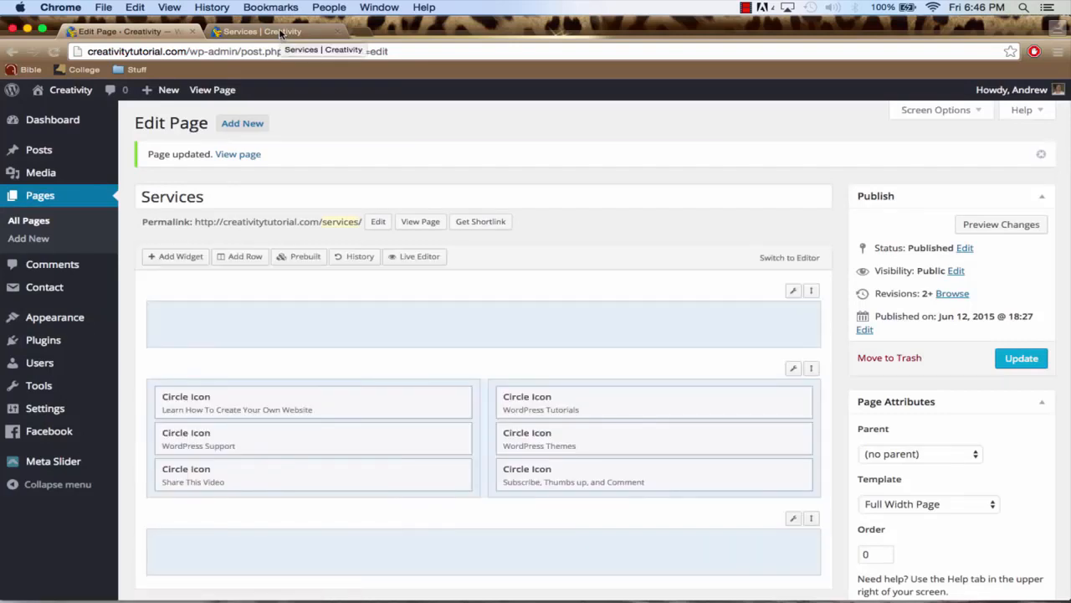
left_click(281, 33)
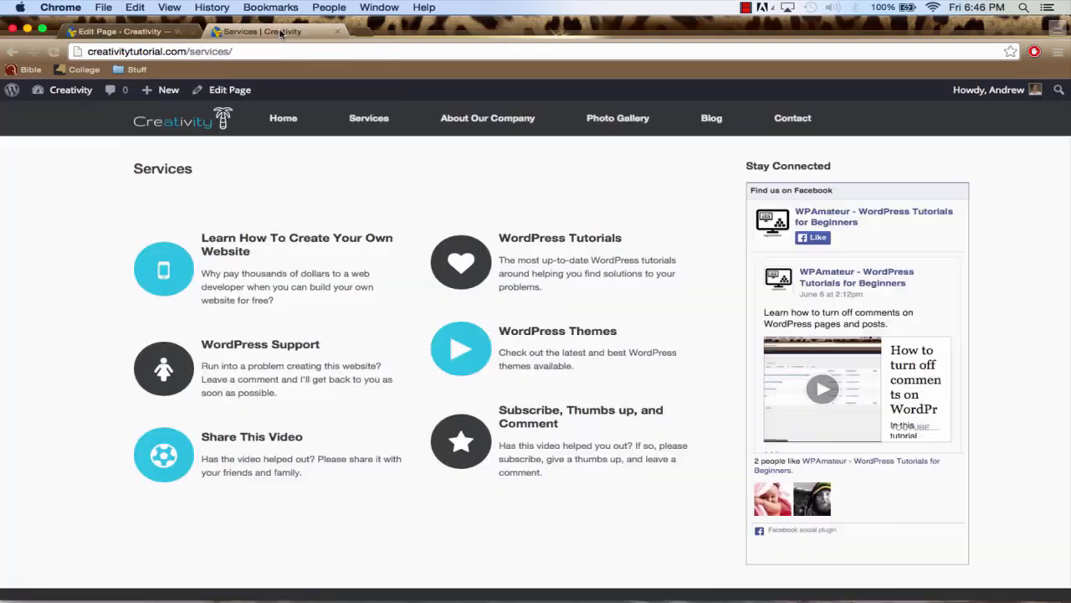
left_click(289, 53)
key("Return")
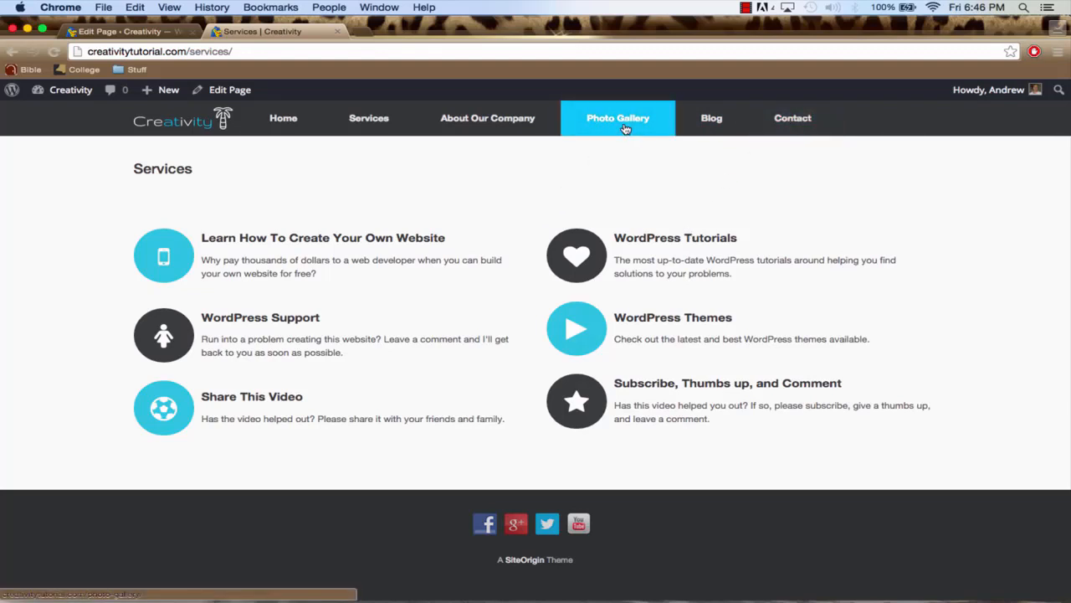
Return to the list of pages in the WordPress admin and open the Photo Gallery page for editing
left_click(126, 31)
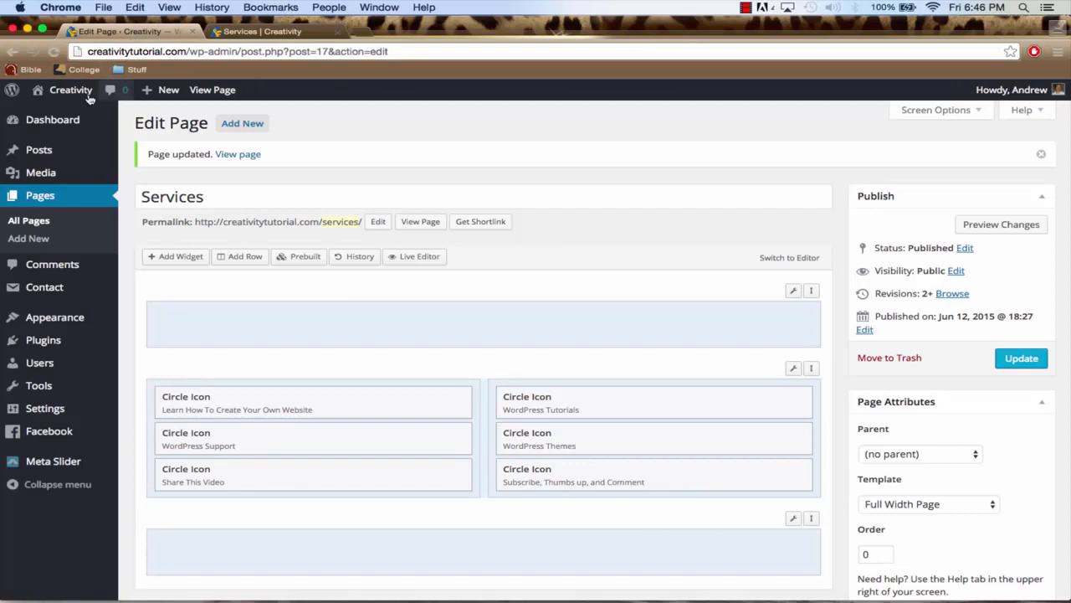
left_click(40, 196)
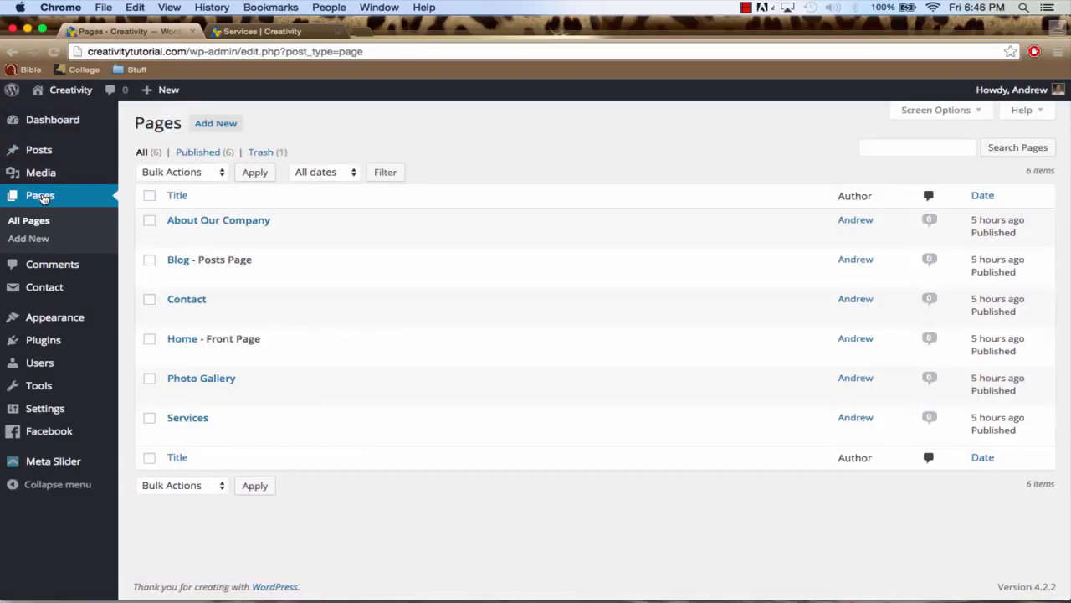
left_click(188, 381)
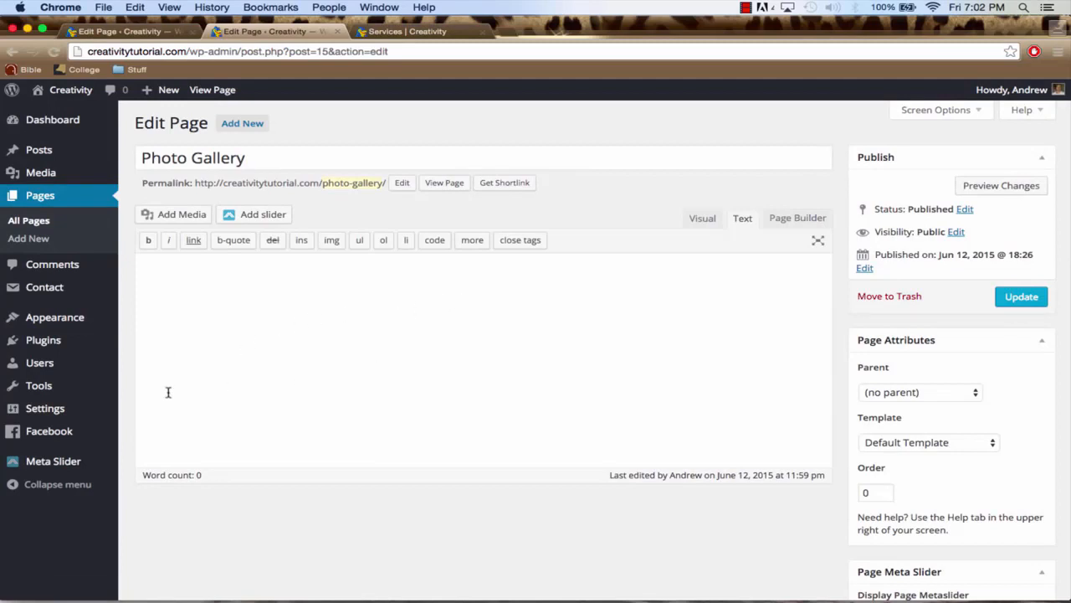
mouse_move(59, 351)
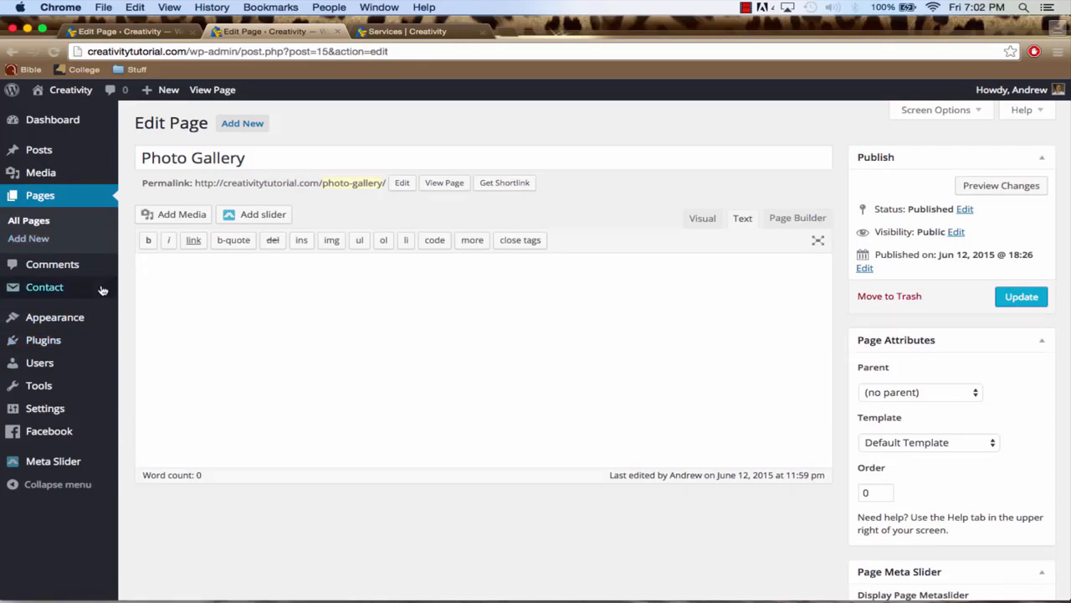
mouse_move(67, 323)
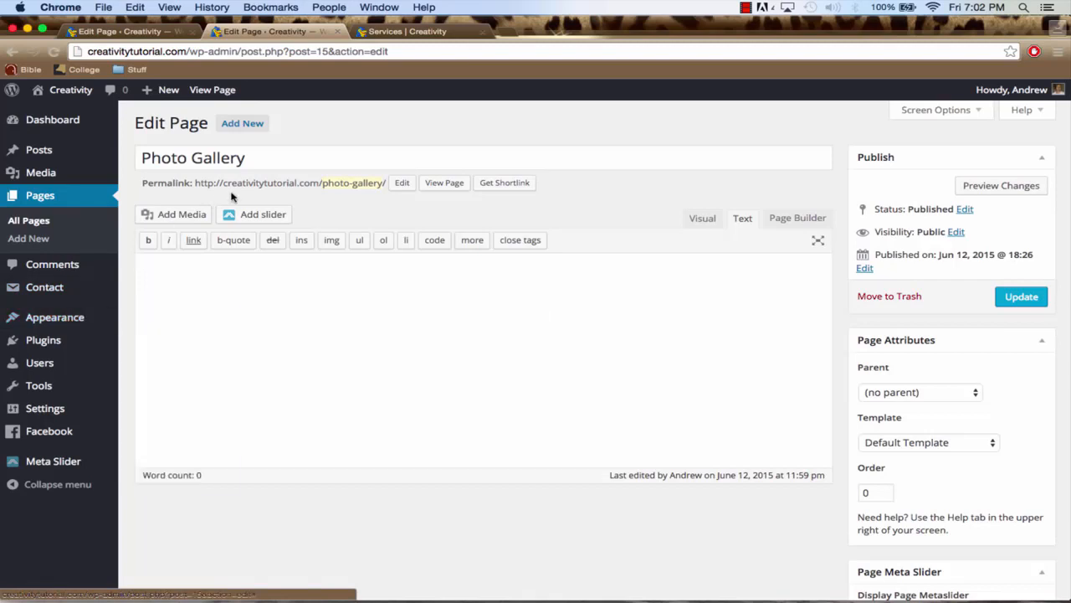
mouse_move(57, 322)
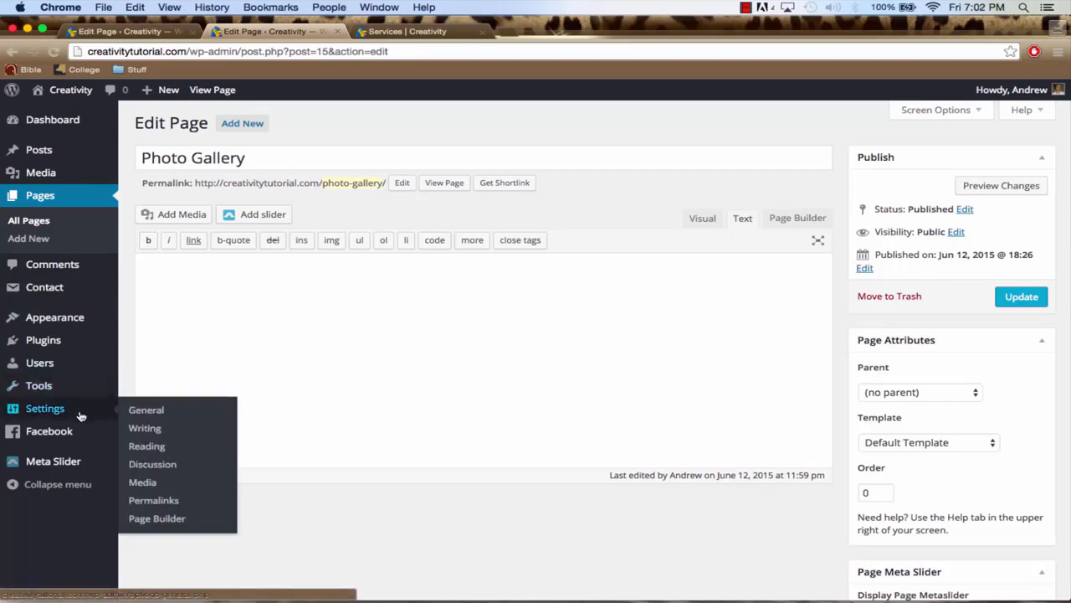
mouse_move(57, 346)
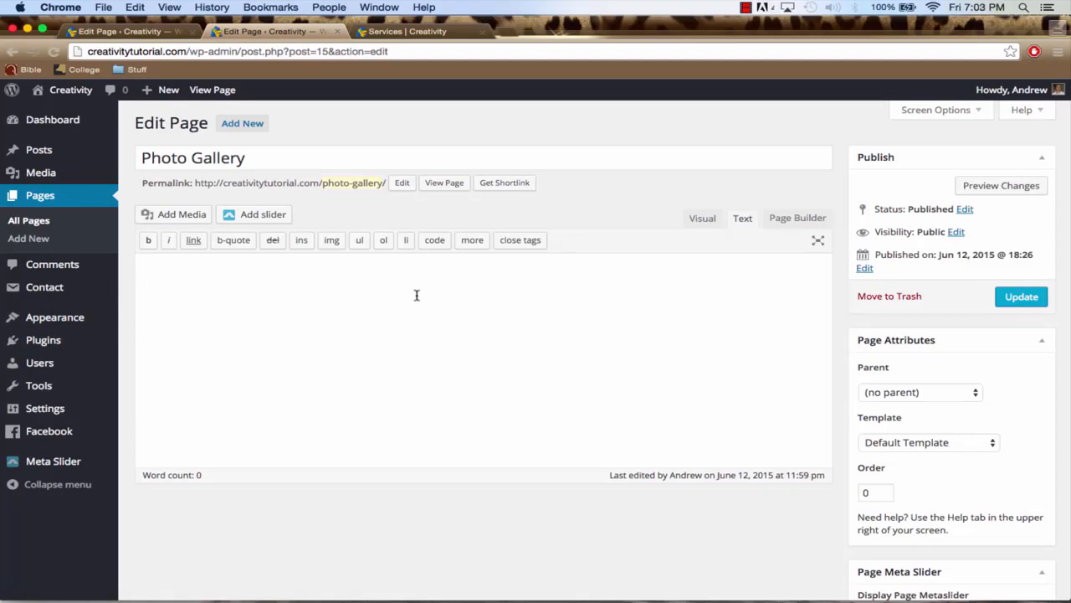
Create a new gallery for the Photo Gallery page from the nine beach photos in the media library
left_click(177, 215)
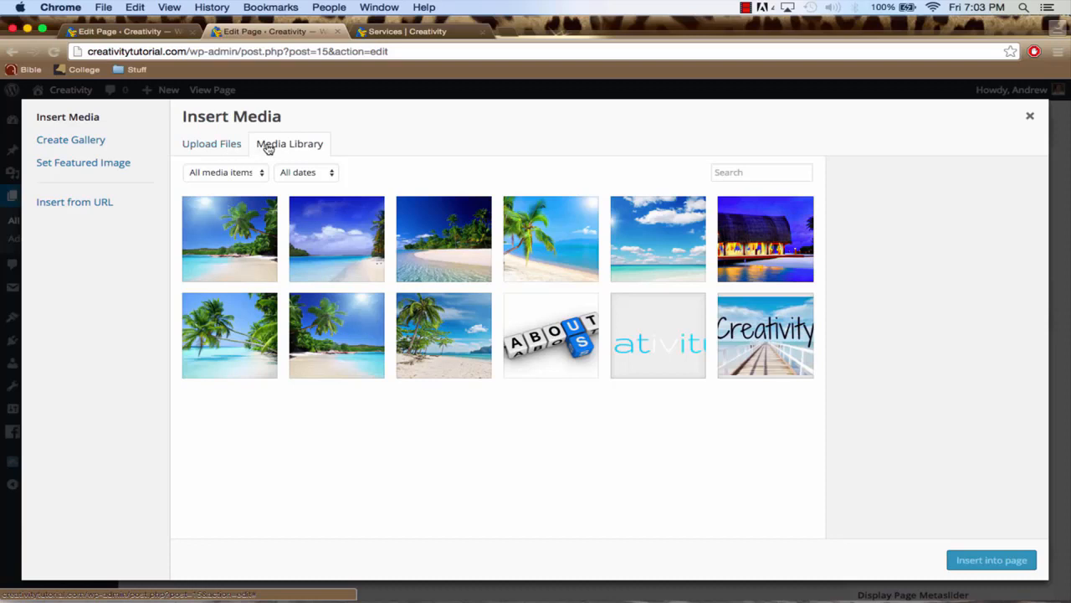
left_click(109, 143)
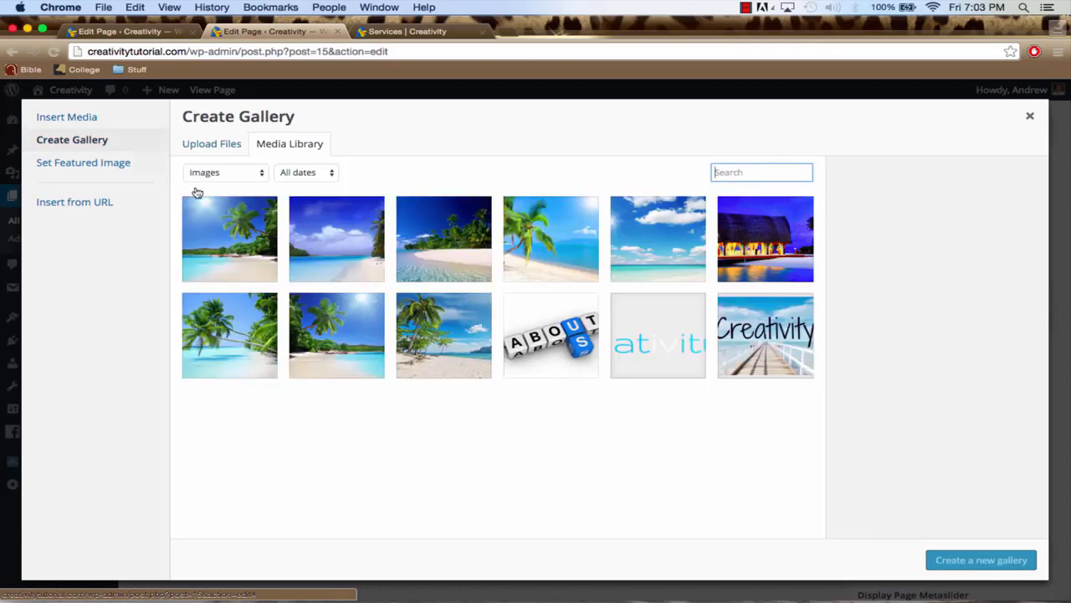
left_click(258, 231)
left_click(330, 235)
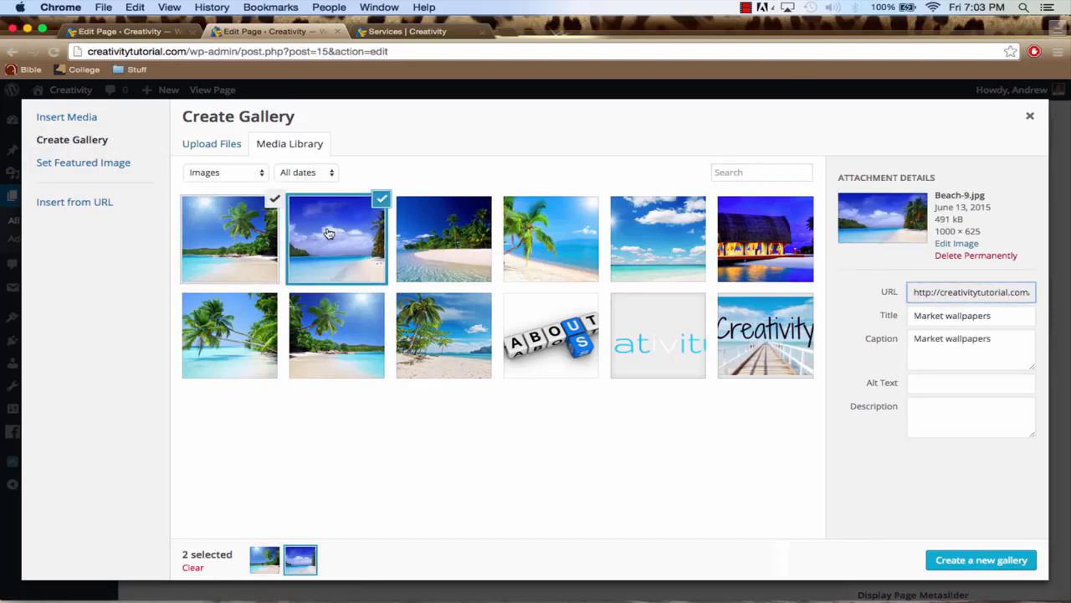
left_click(427, 234)
left_click(580, 250)
left_click(640, 246)
left_click(757, 248)
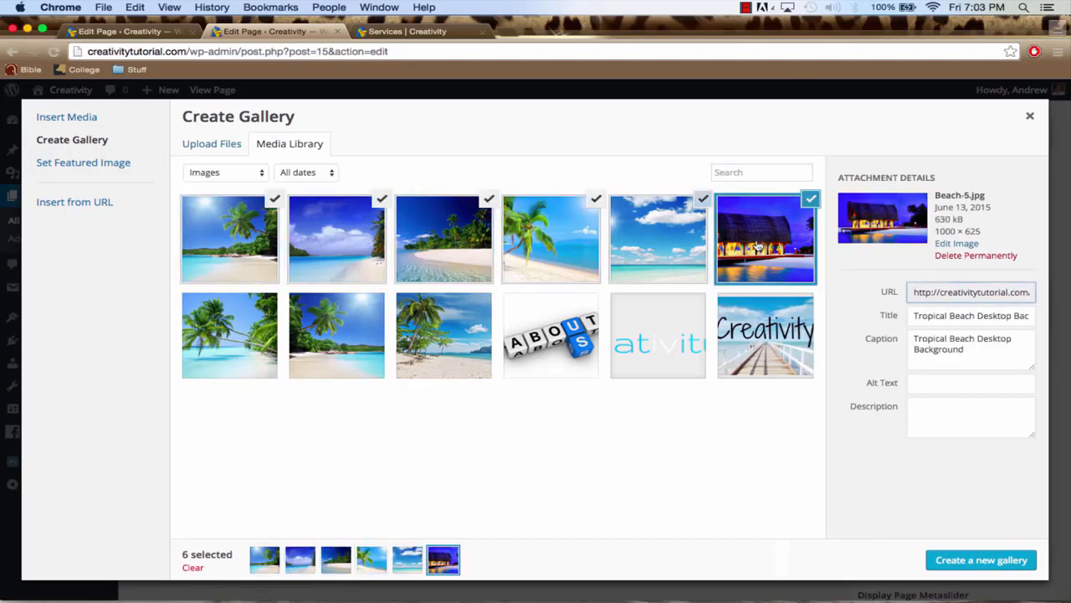
left_click(446, 338)
left_click(338, 347)
left_click(236, 342)
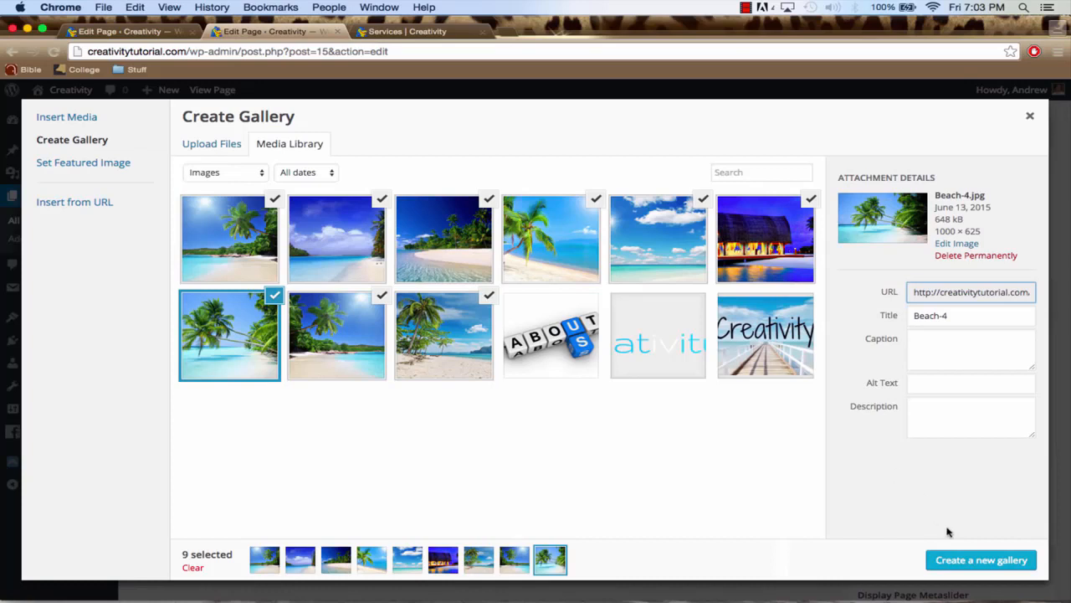
left_click(962, 563)
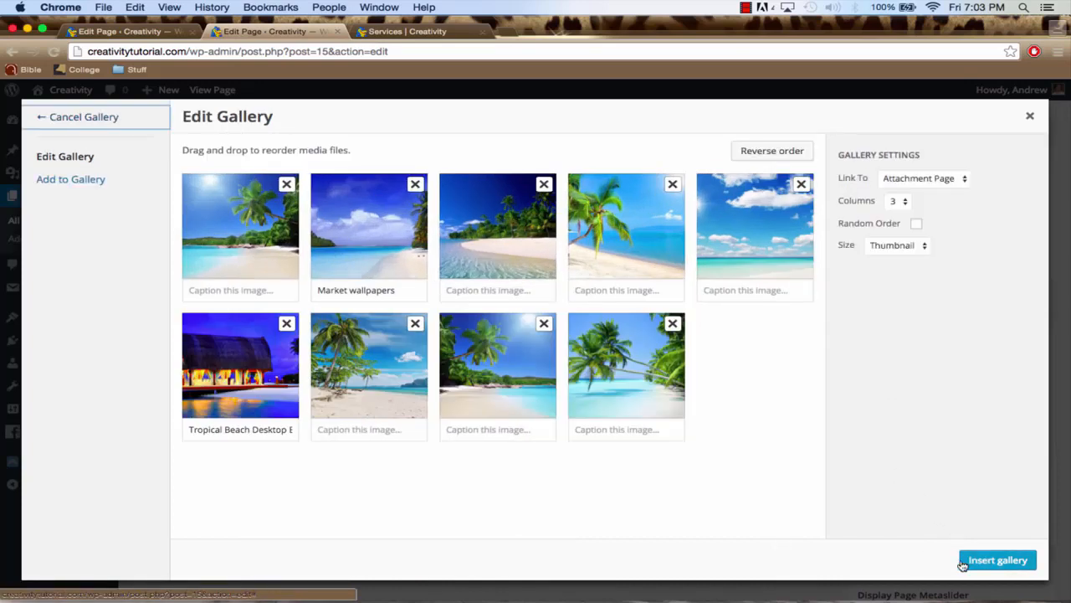
Link the gallery images to Media File, set their size to Medium, and insert the gallery into the page
left_click(944, 183)
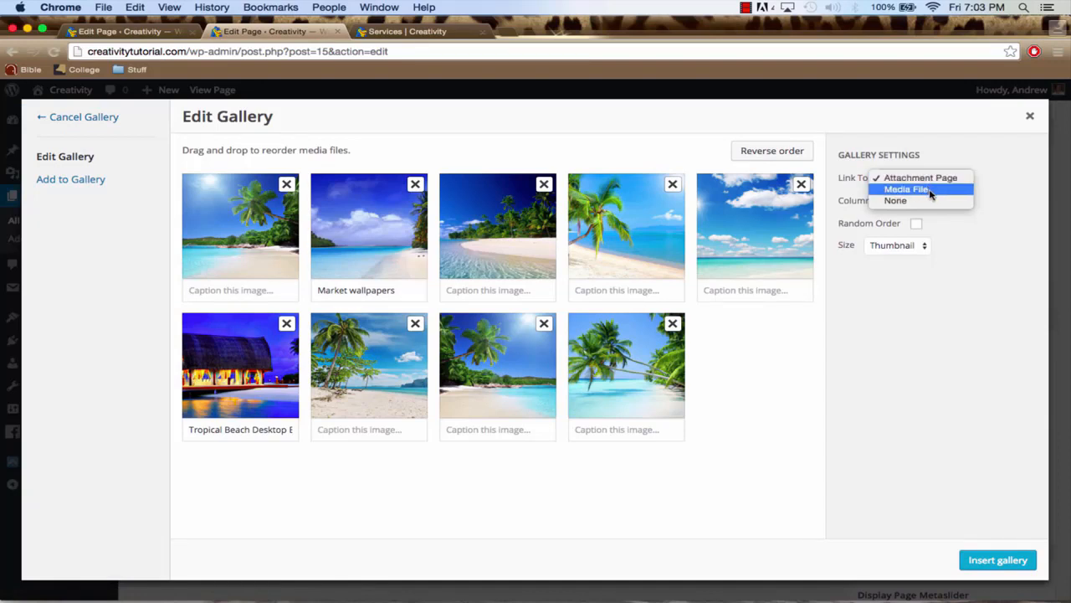
left_click(931, 190)
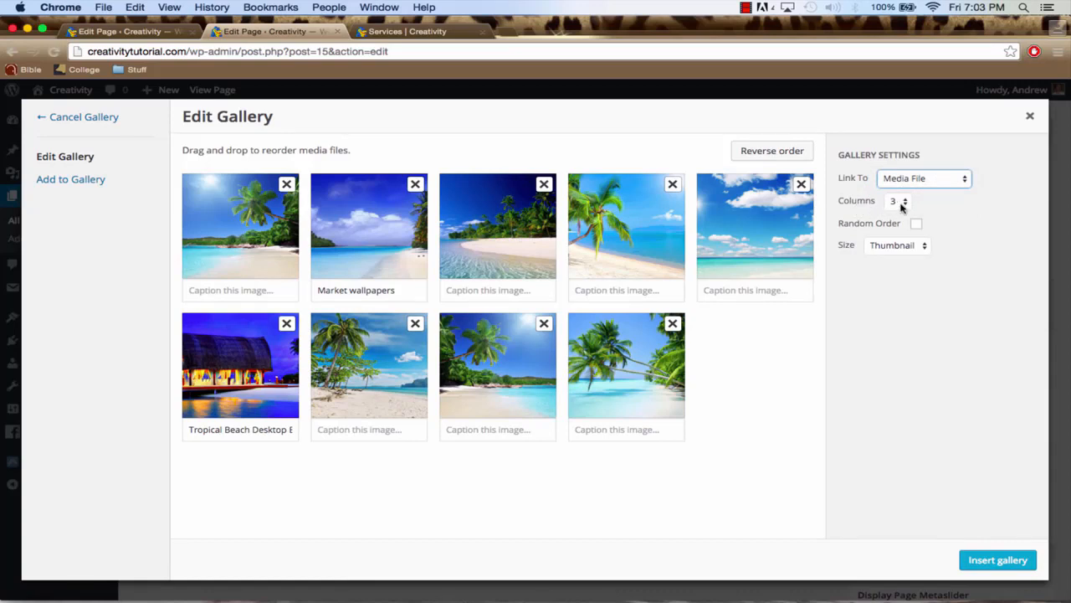
left_click(895, 245)
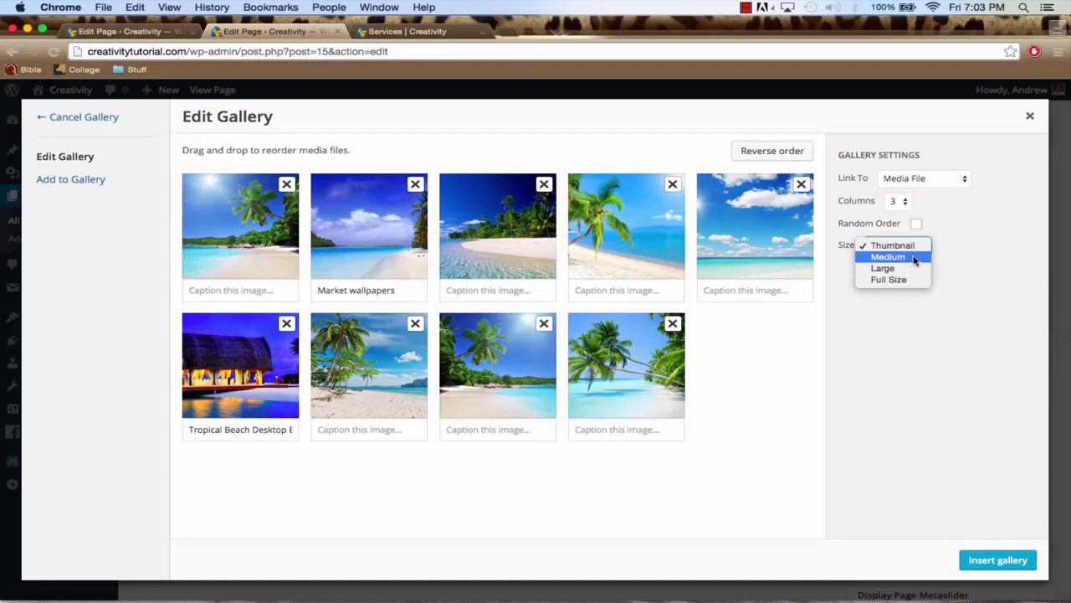
left_click(914, 258)
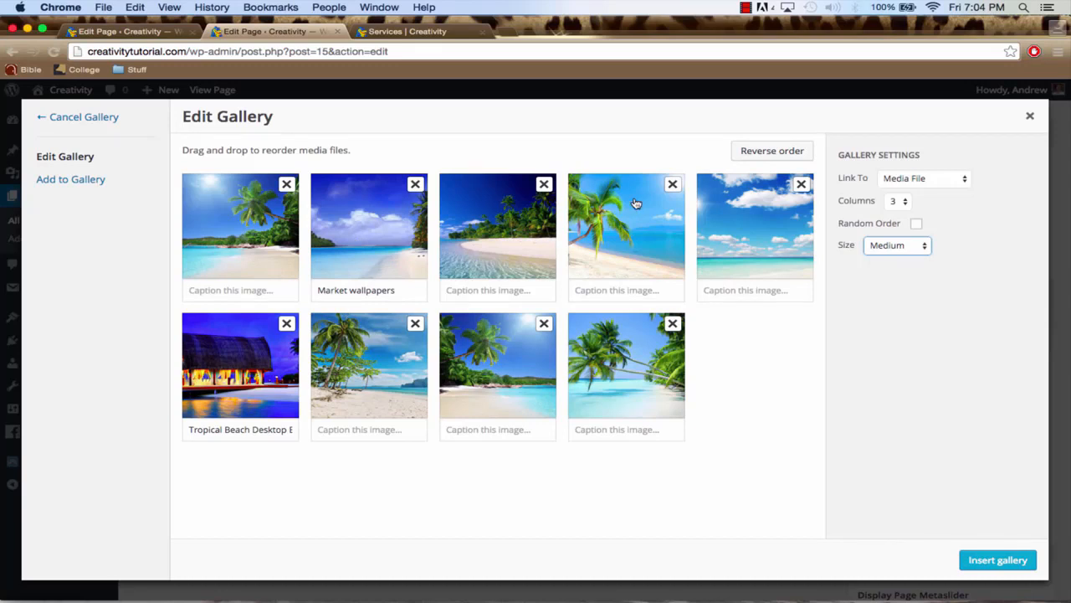
left_click(995, 562)
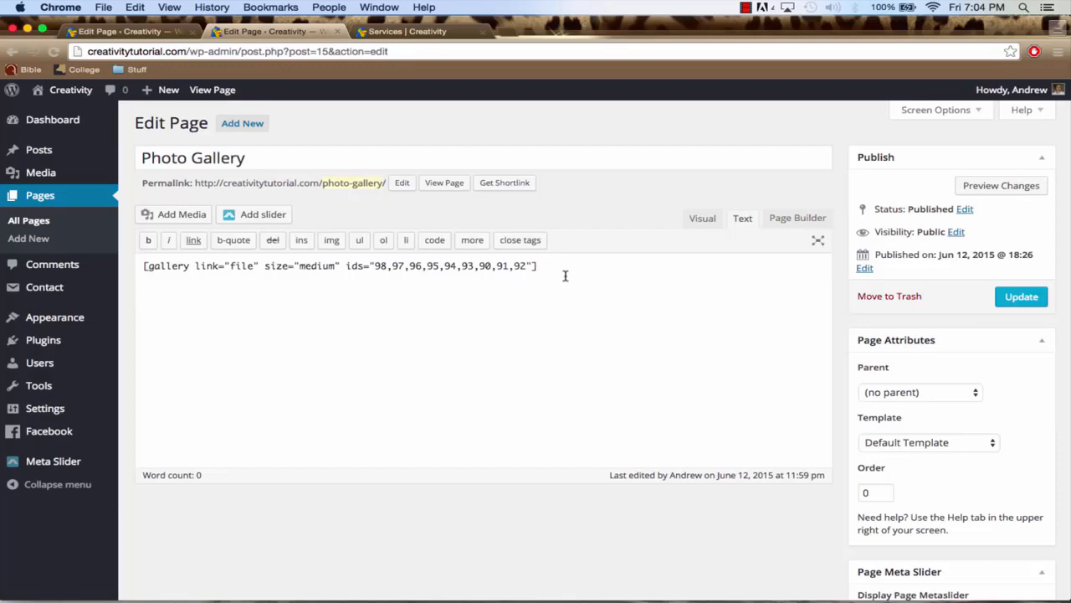
Update the Photo Gallery page and open its live view, closing the duplicate edit tab without keeping its changes
left_click(1023, 298)
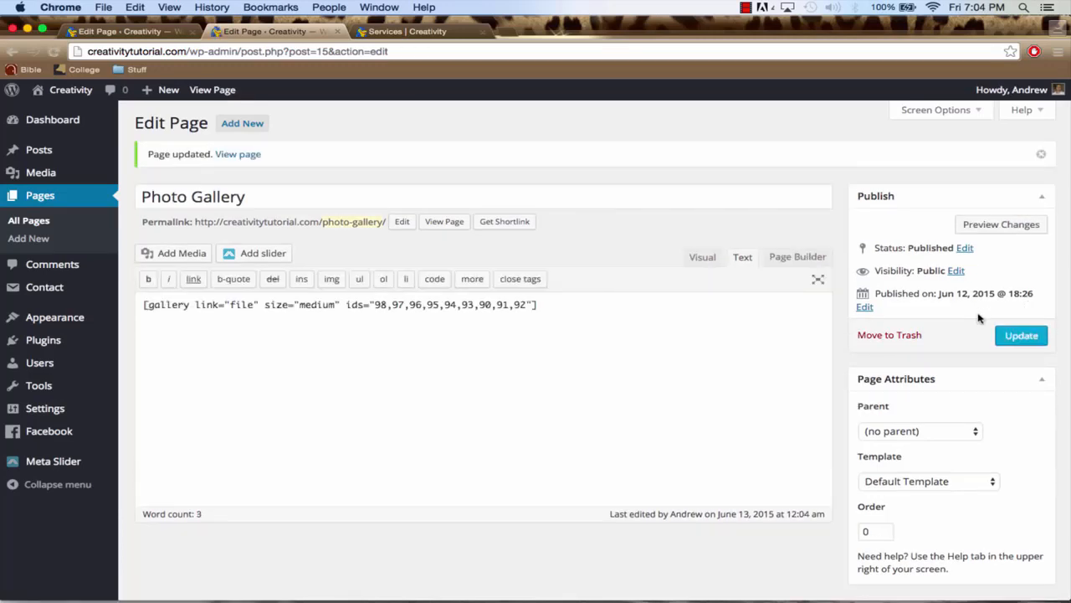
left_click(242, 156)
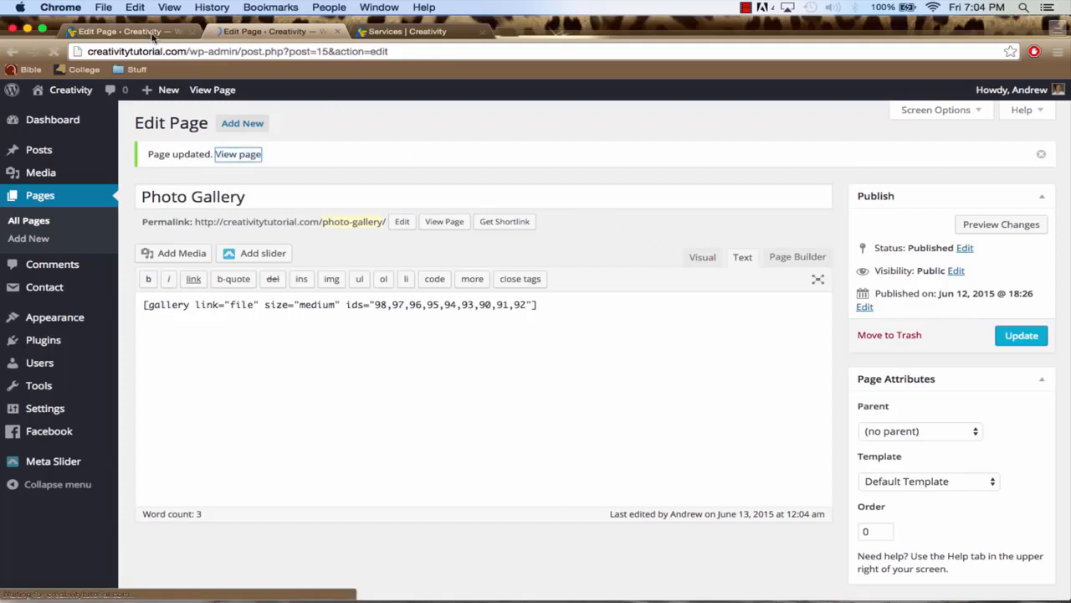
left_click(155, 33)
left_click(191, 34)
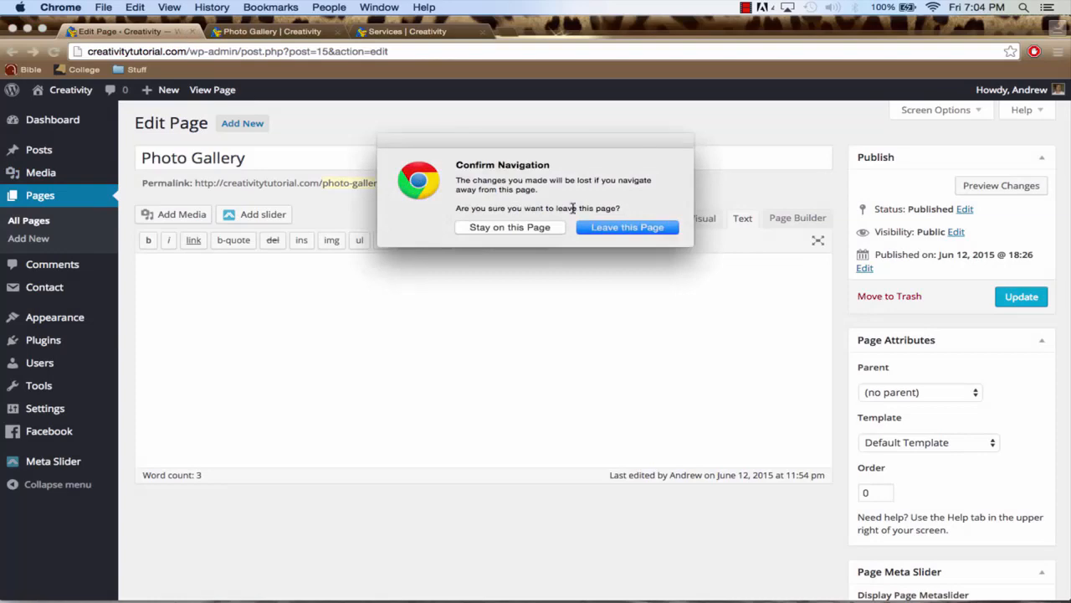
left_click(612, 230)
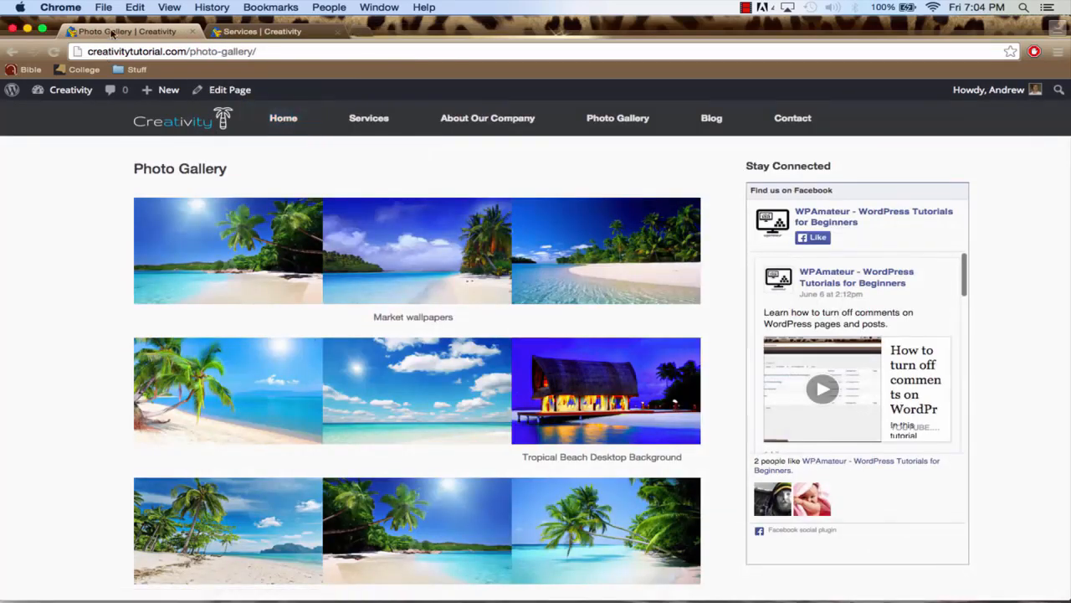
Check the layout and image captions of the live gallery, and return to a freshly reloaded editor for the page
scroll(92, 271, "down", 5)
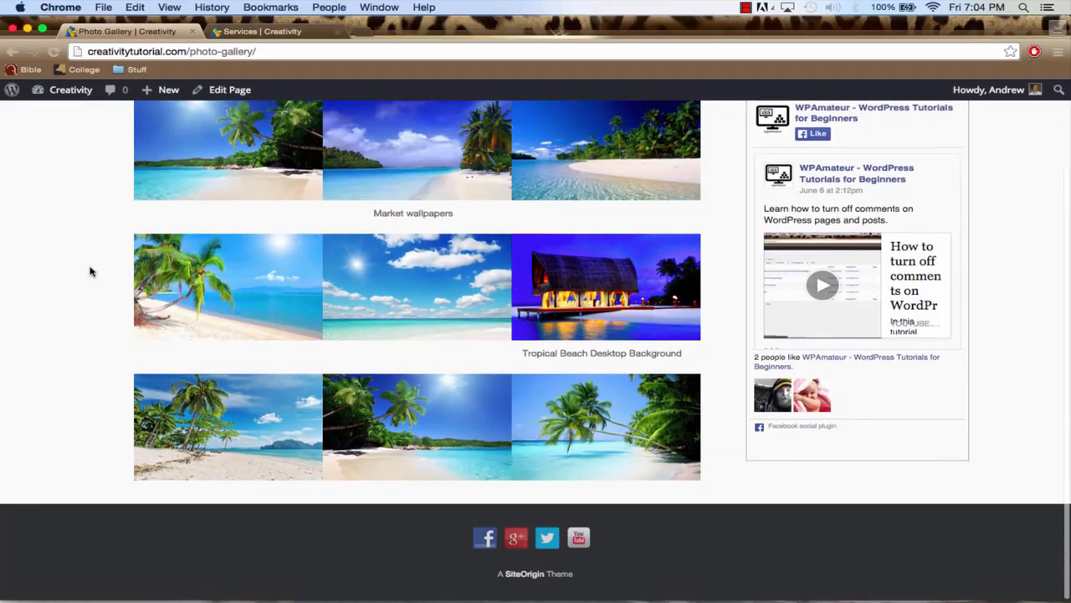
left_click_drag(374, 211, 452, 213)
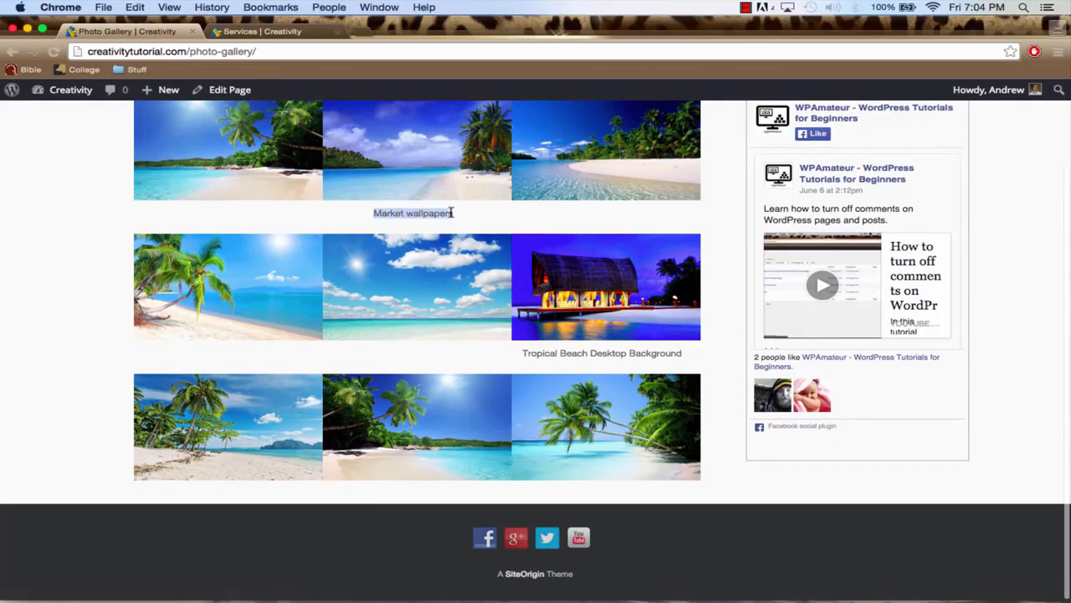
scroll(405, 183, "up", 2)
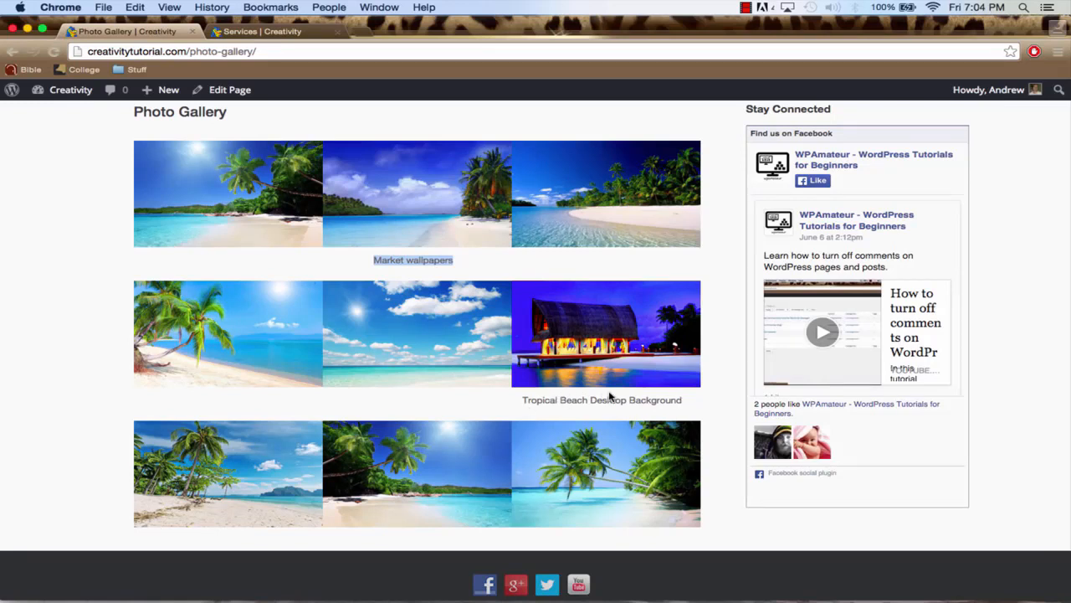
scroll(609, 397, "up", 2)
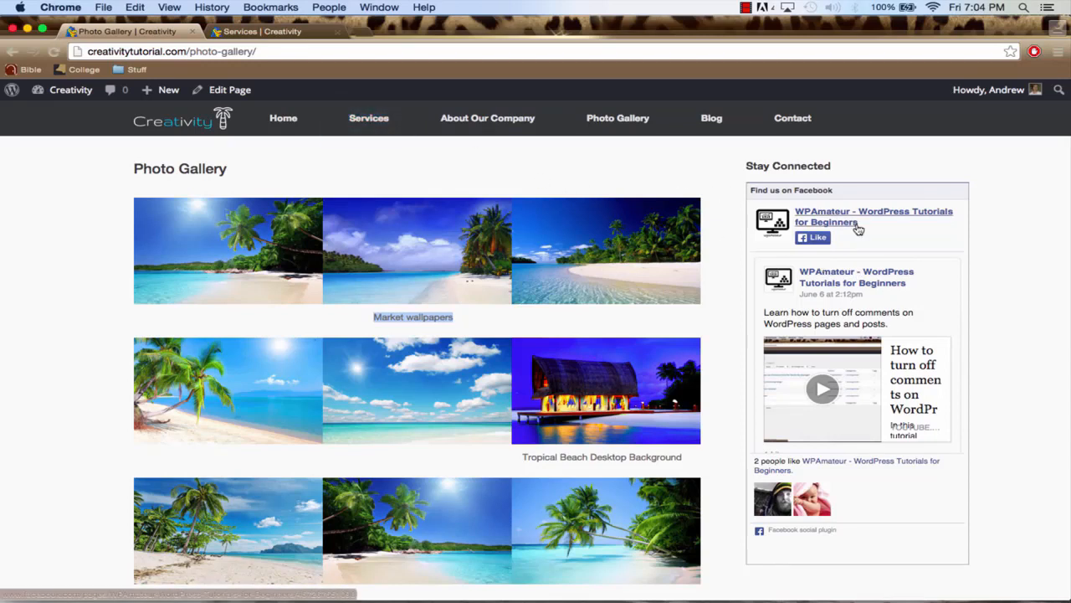
left_click(12, 51)
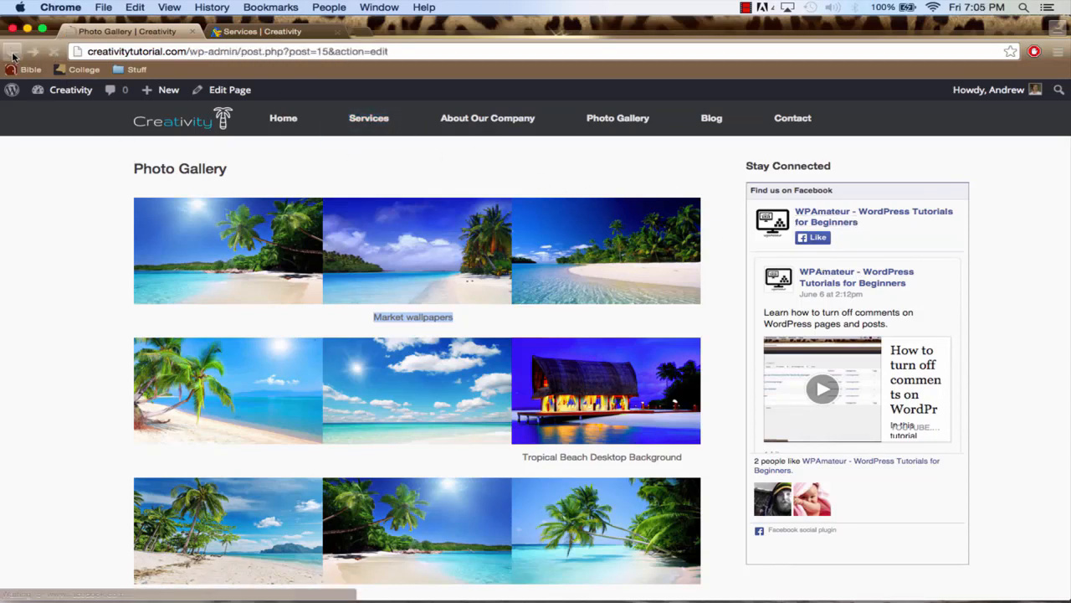
left_click(174, 48)
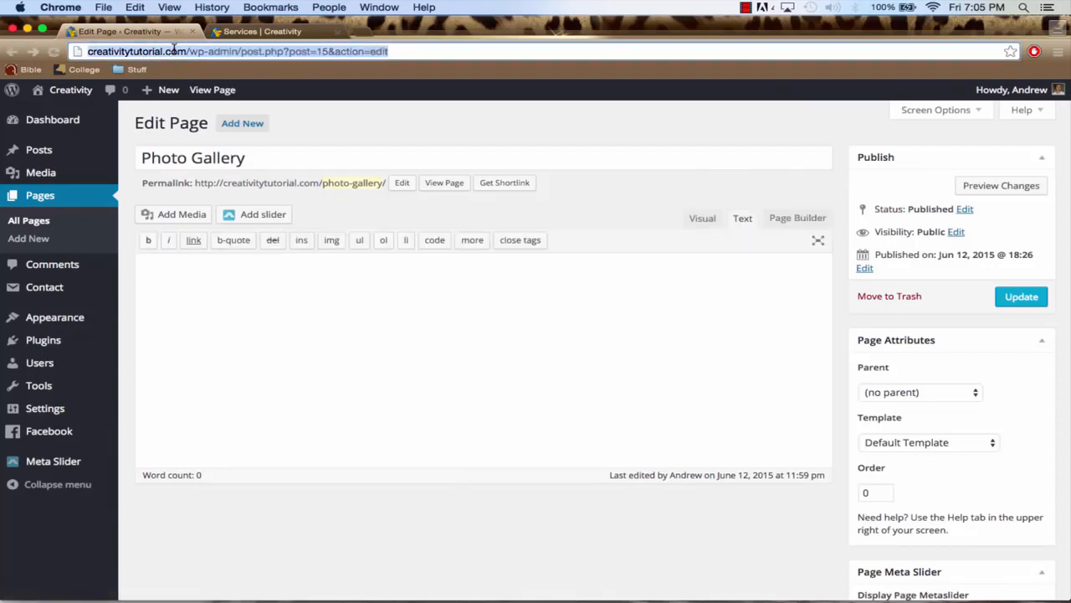
key("Return")
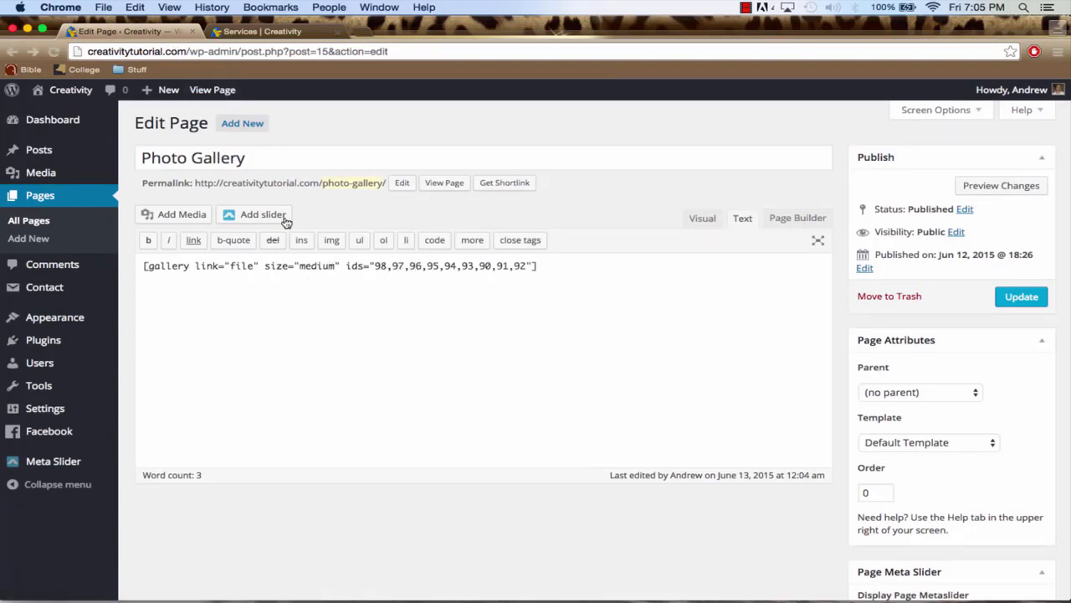
Set the Photo Gallery page's template to Full Width Page and update the page
left_click(178, 50)
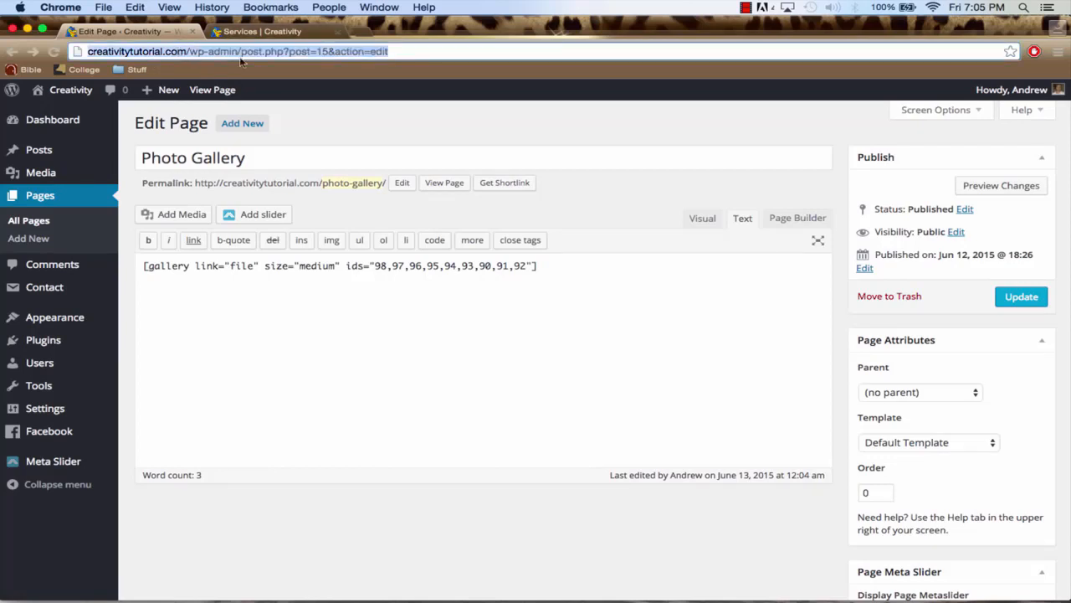
scroll(810, 355, "down", 2)
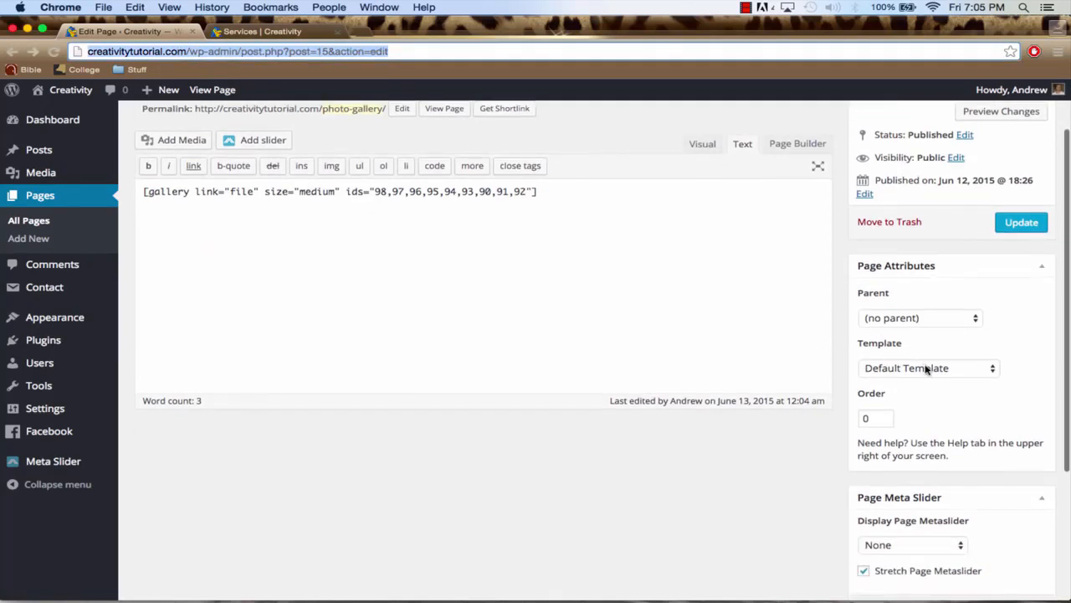
left_click(926, 368)
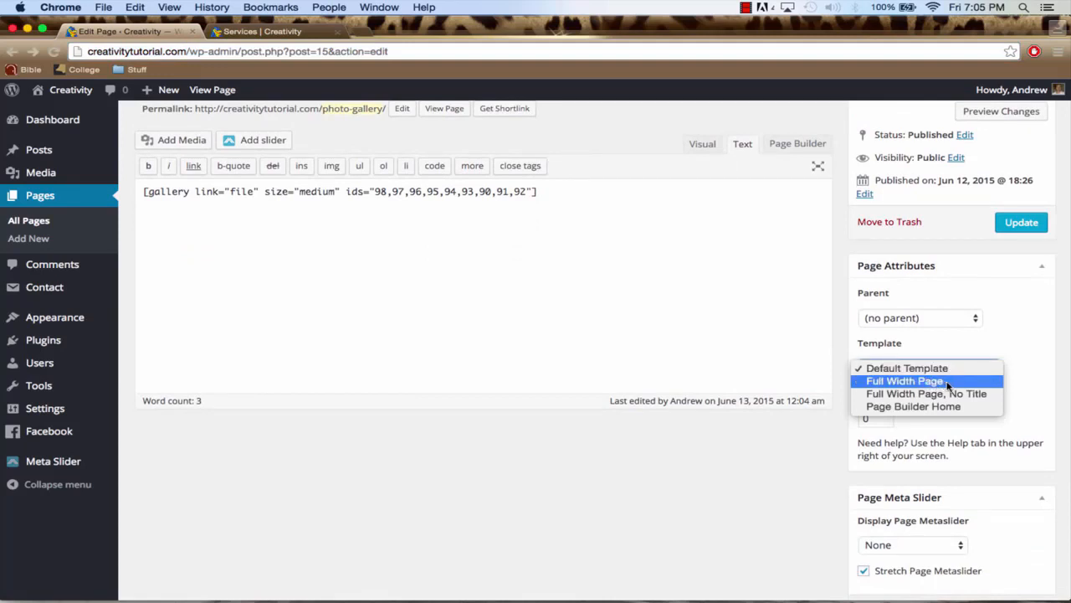
left_click(950, 382)
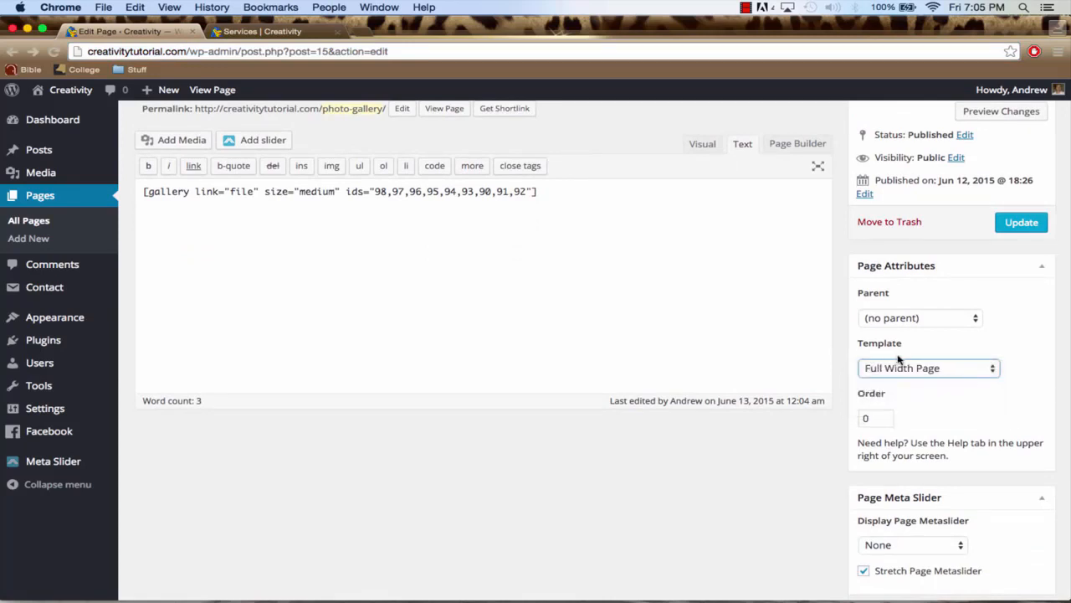
scroll(951, 335, "up", 1)
left_click(1021, 269)
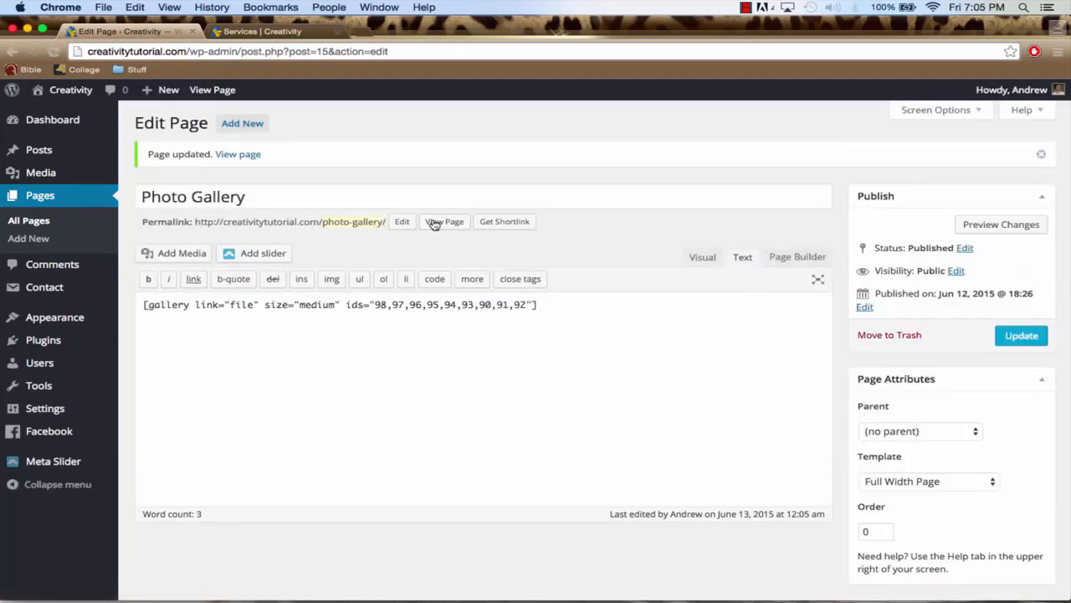
Switch to the live site's tab and look over the full-width layout of the Photo Gallery page
left_click(258, 34)
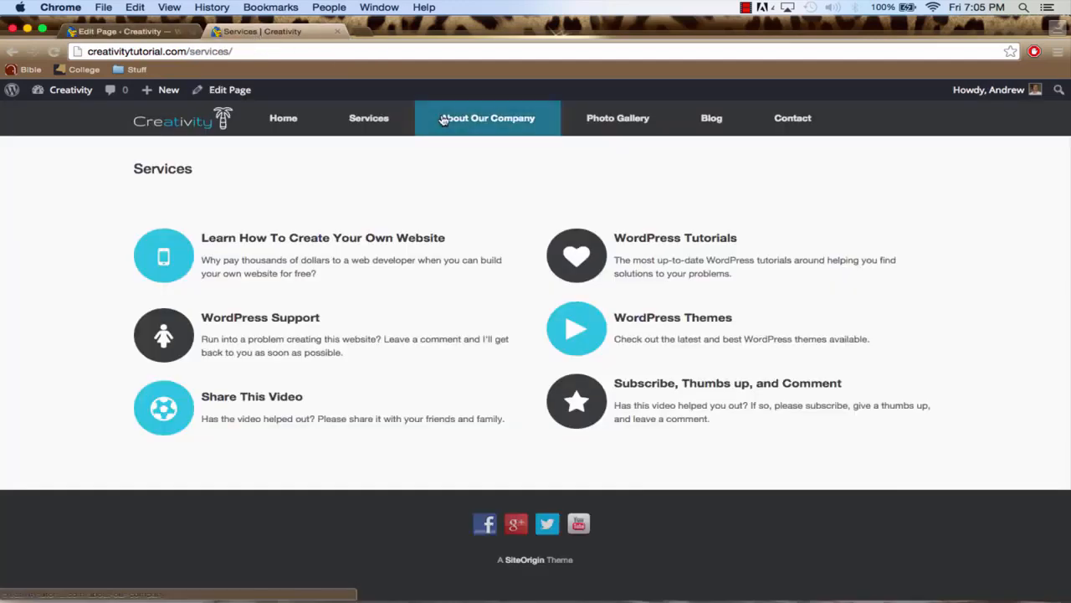
left_click(621, 122)
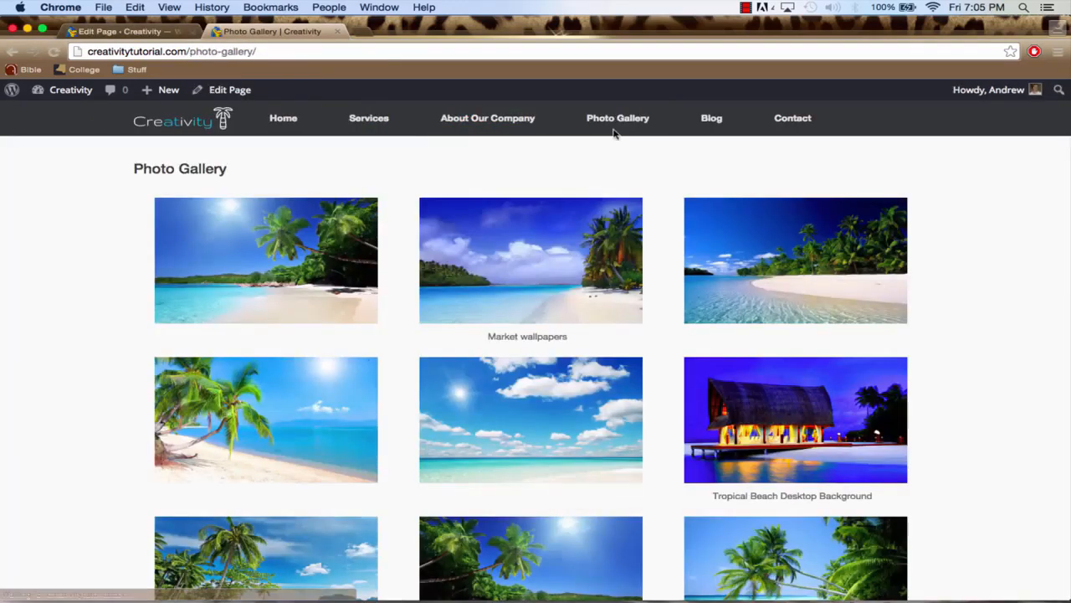
scroll(527, 268, "down", 4)
scroll(321, 225, "down", 2)
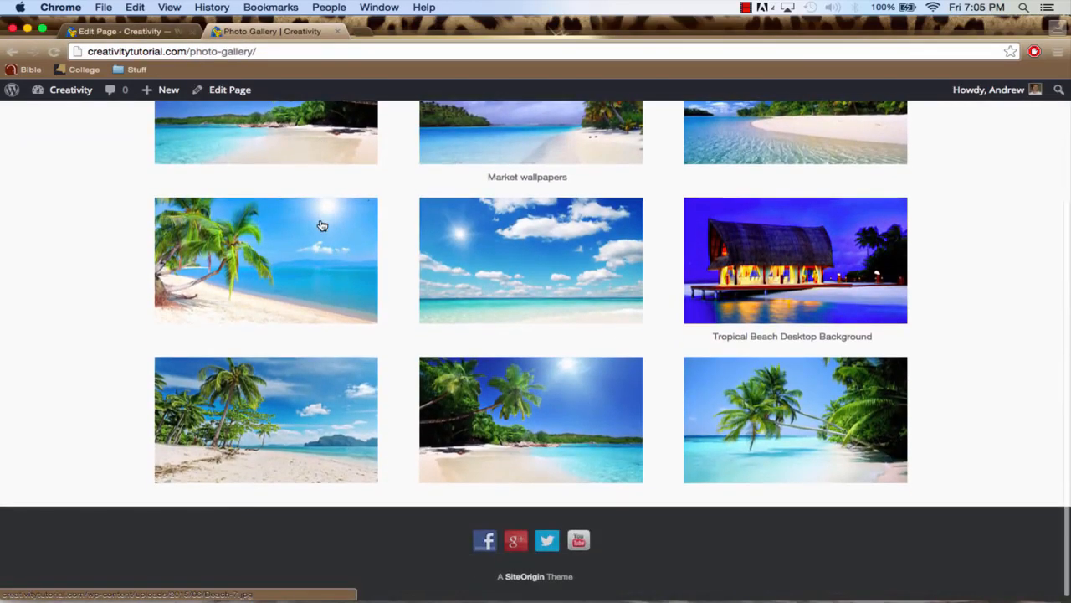
scroll(321, 225, "up", 6)
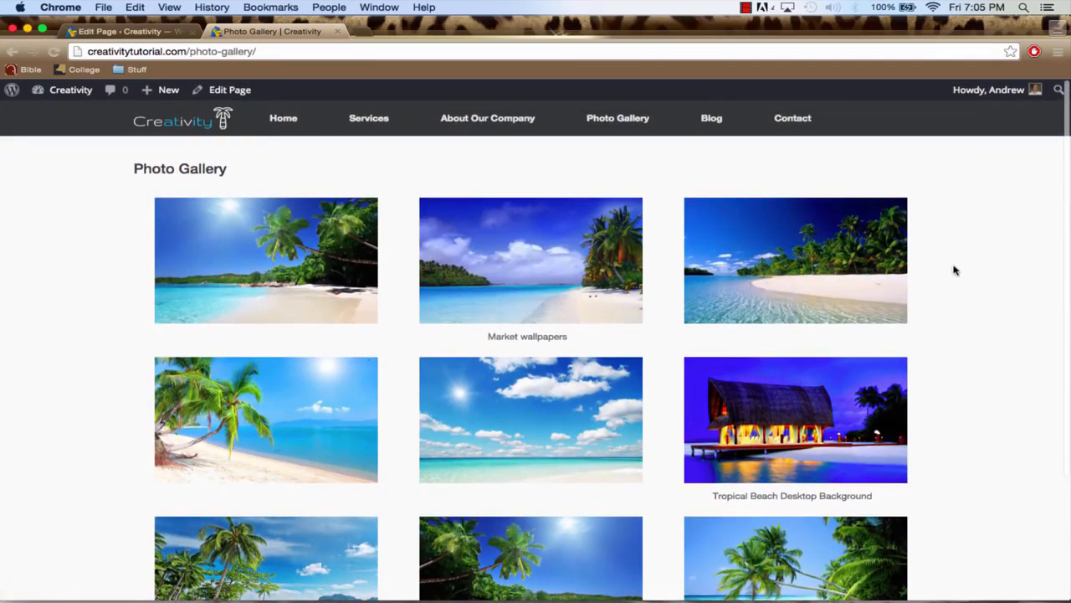
Open the first gallery photo enlarged and browse forward to the fourth image
left_click(248, 273)
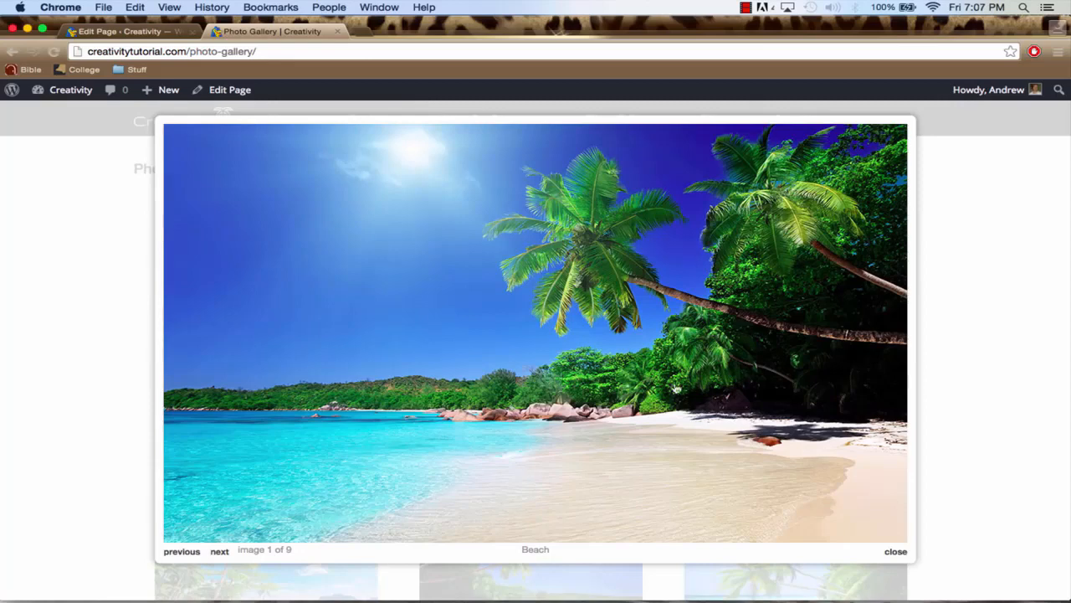
left_click(506, 361)
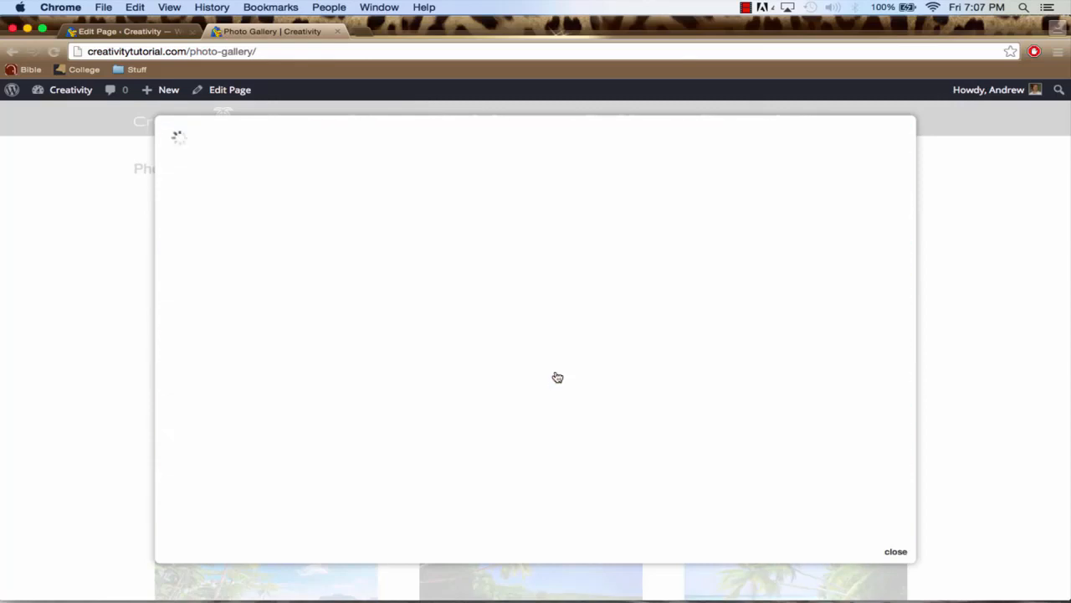
left_click(558, 376)
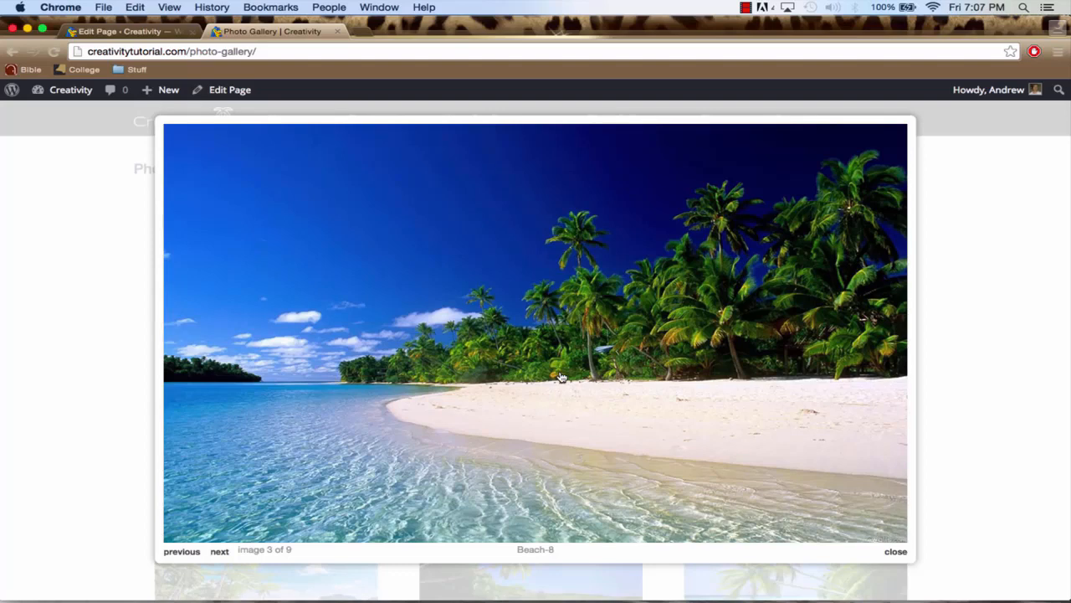
left_click(561, 377)
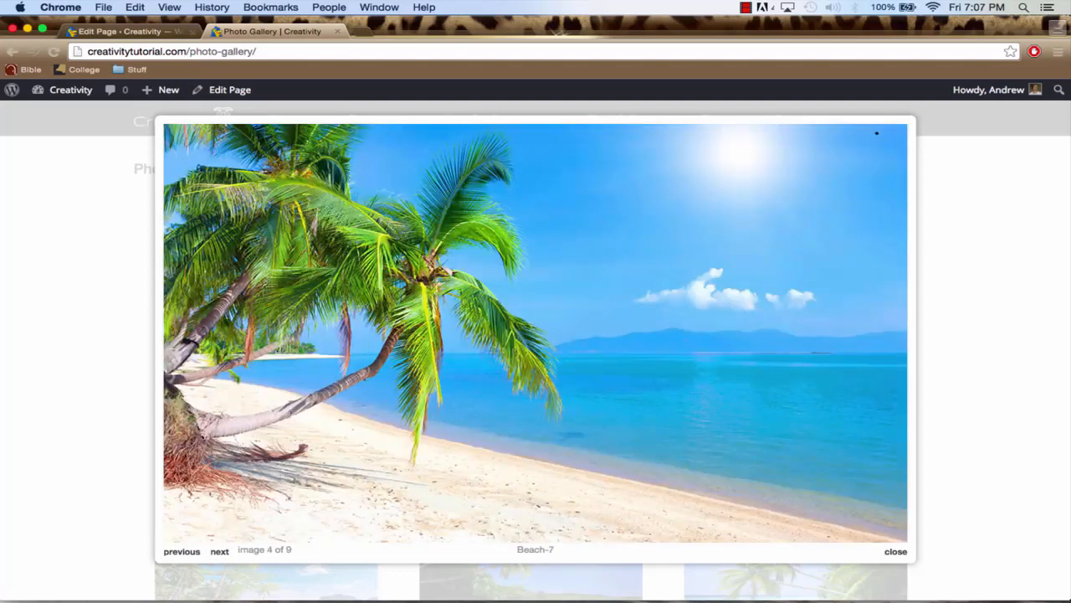
Browse on to the fifth gallery photo, look over its enlarged view, and close it
key("Right")
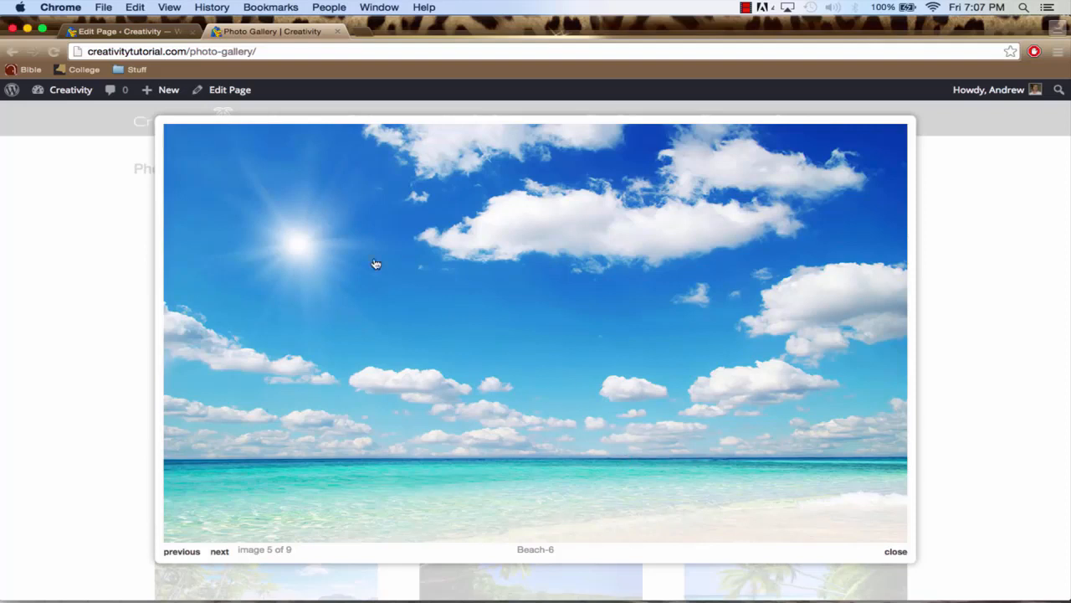
scroll(532, 352, "down", 2)
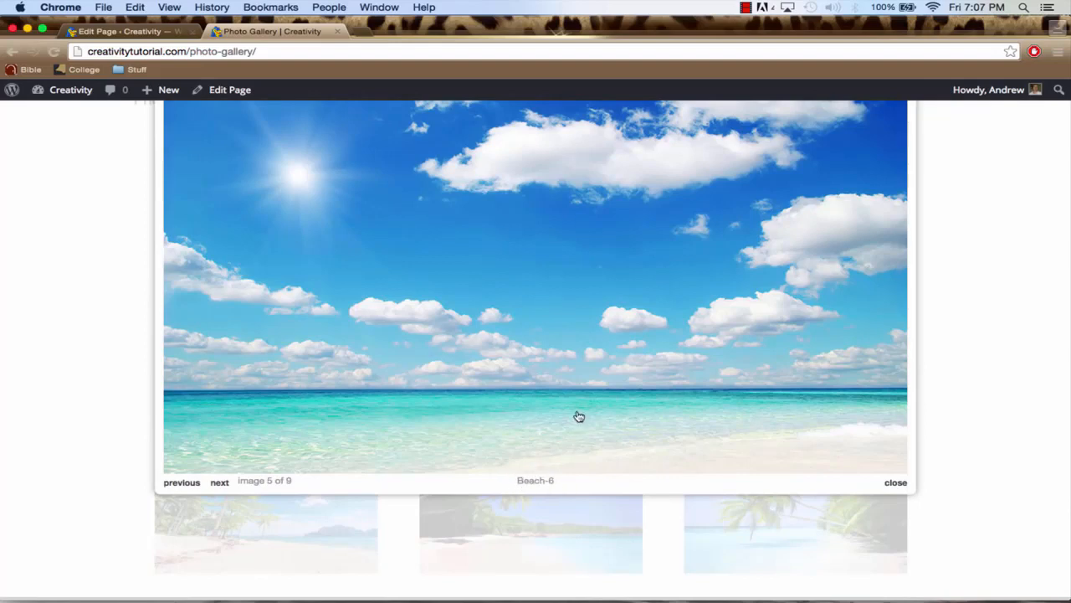
scroll(578, 416, "up", 5)
left_click(960, 307)
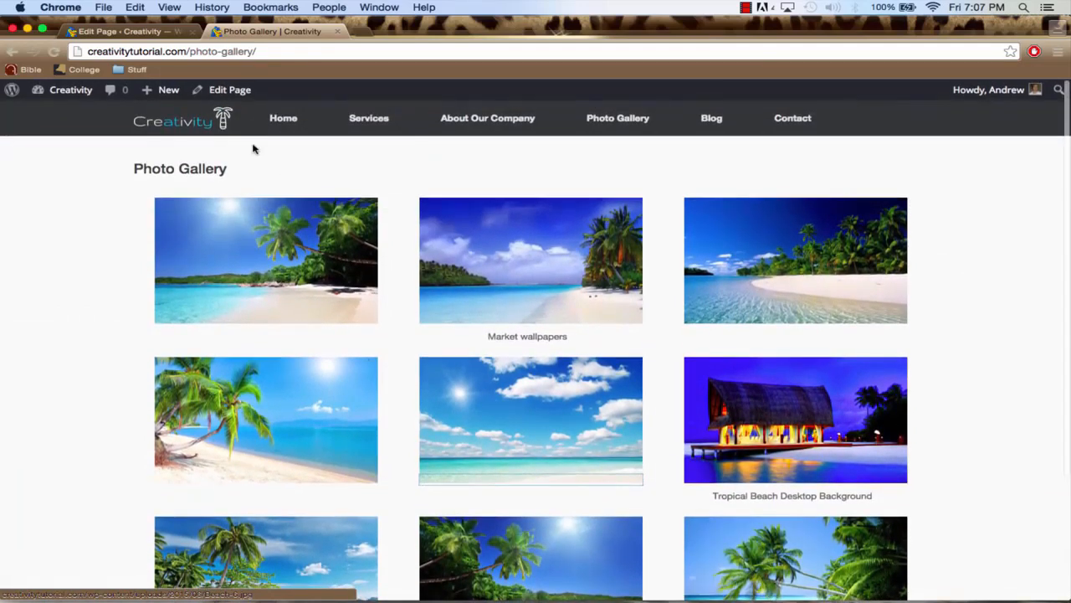
Return to the page editor and compare the gallery's visual preview with its shortcode in text mode
left_click(123, 33)
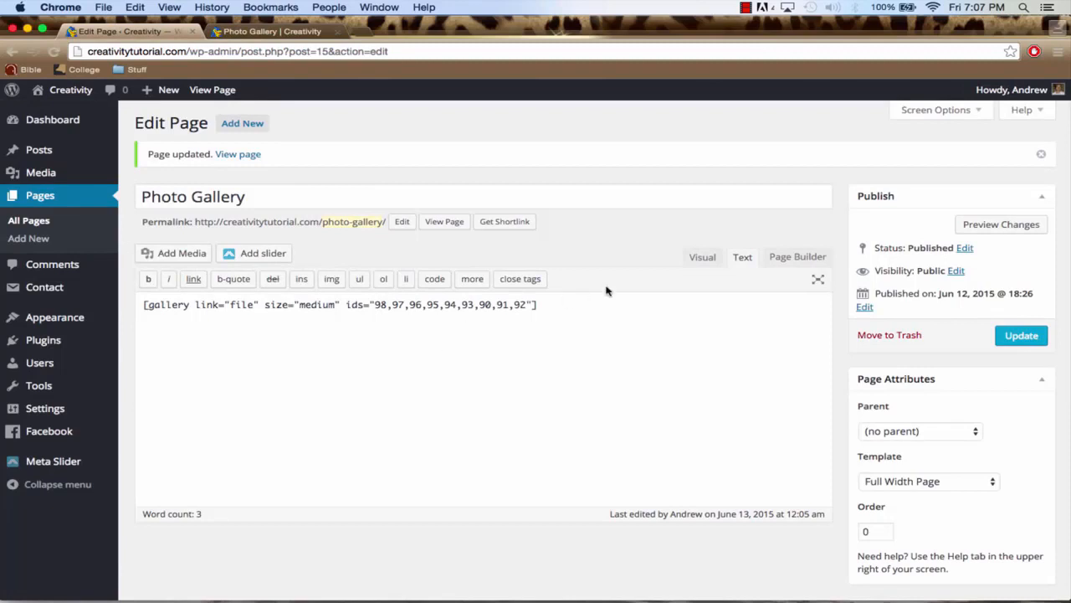
left_click(701, 262)
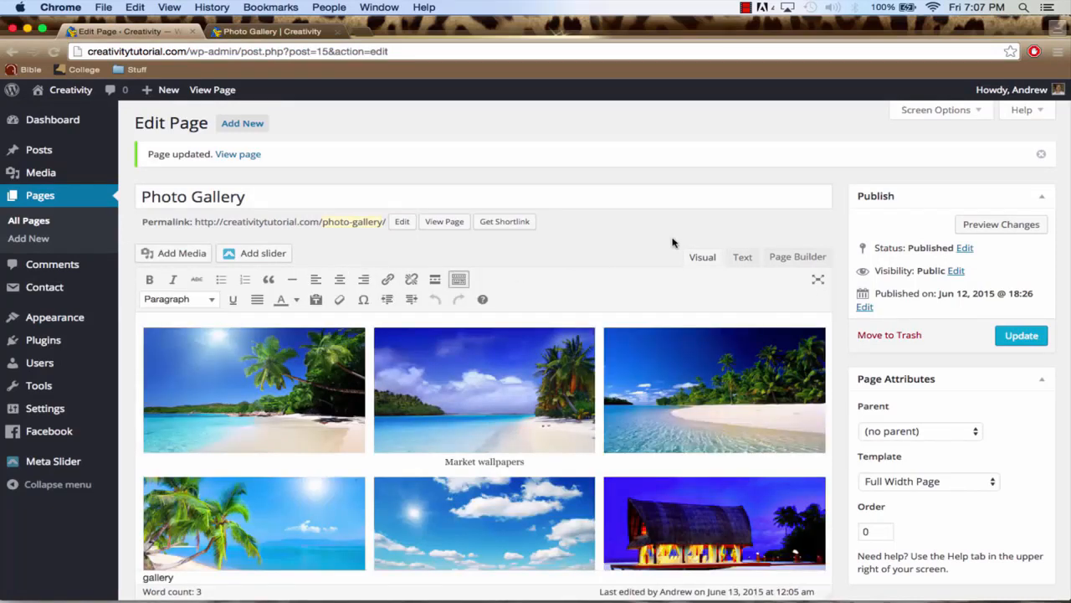
left_click(742, 259)
left_click_drag(539, 310, 143, 304)
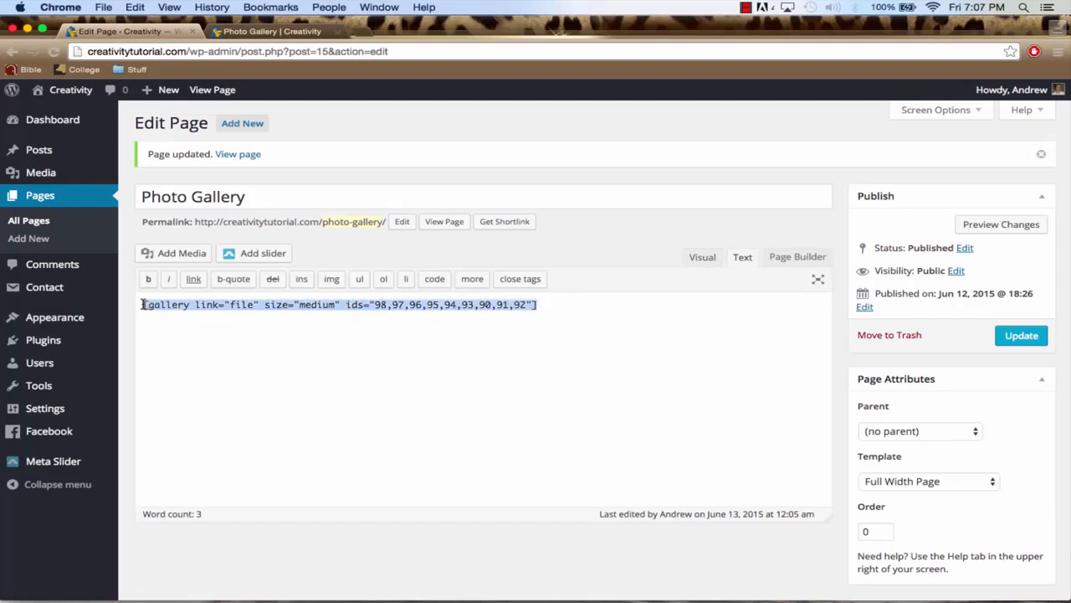
Open the gallery for editing from the visual editor and clear the caption of the second photo, Beach-9.jpg
left_click(688, 257)
scroll(688, 258, "down", 1)
scroll(552, 368, "down", 1)
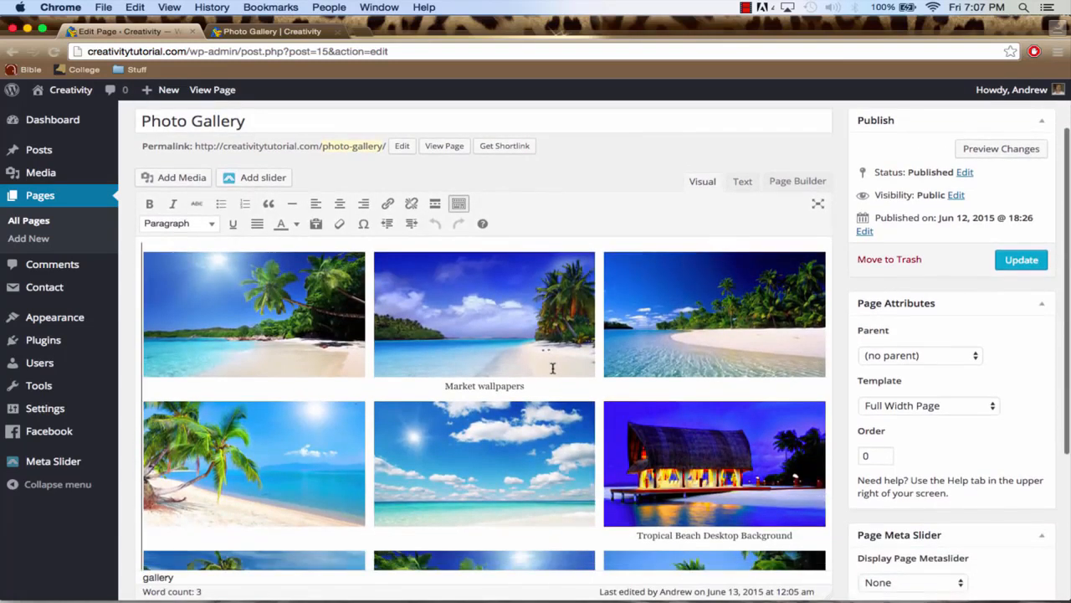
left_click(437, 311)
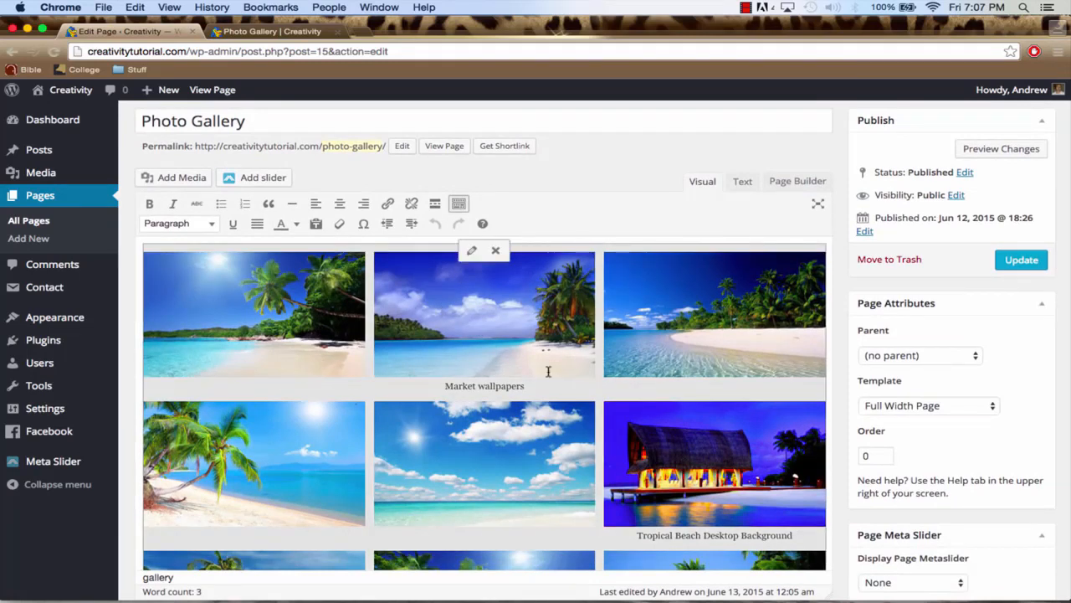
left_click(472, 250)
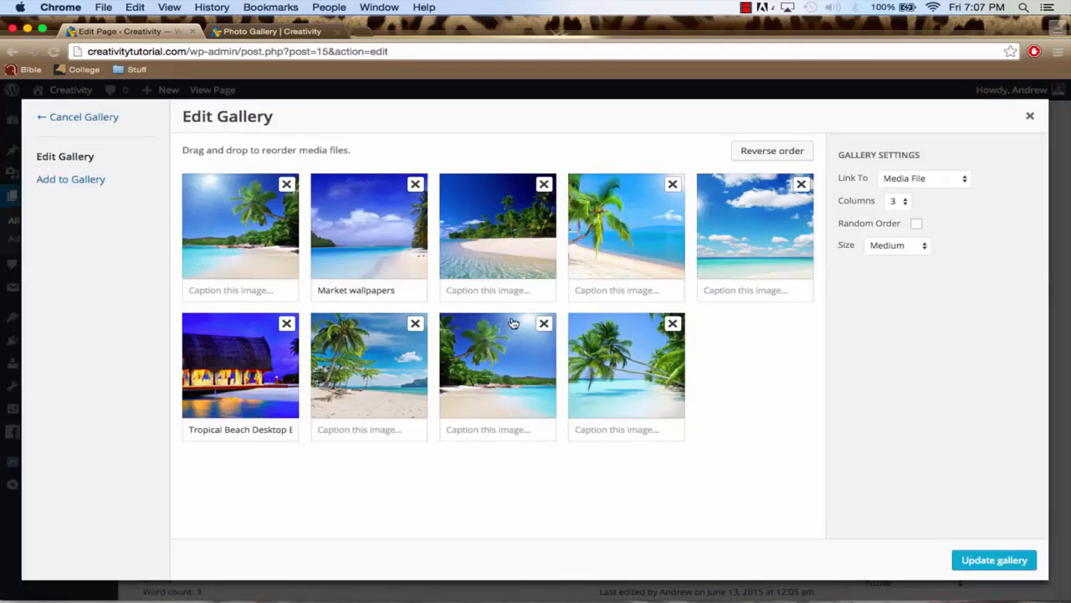
left_click(378, 229)
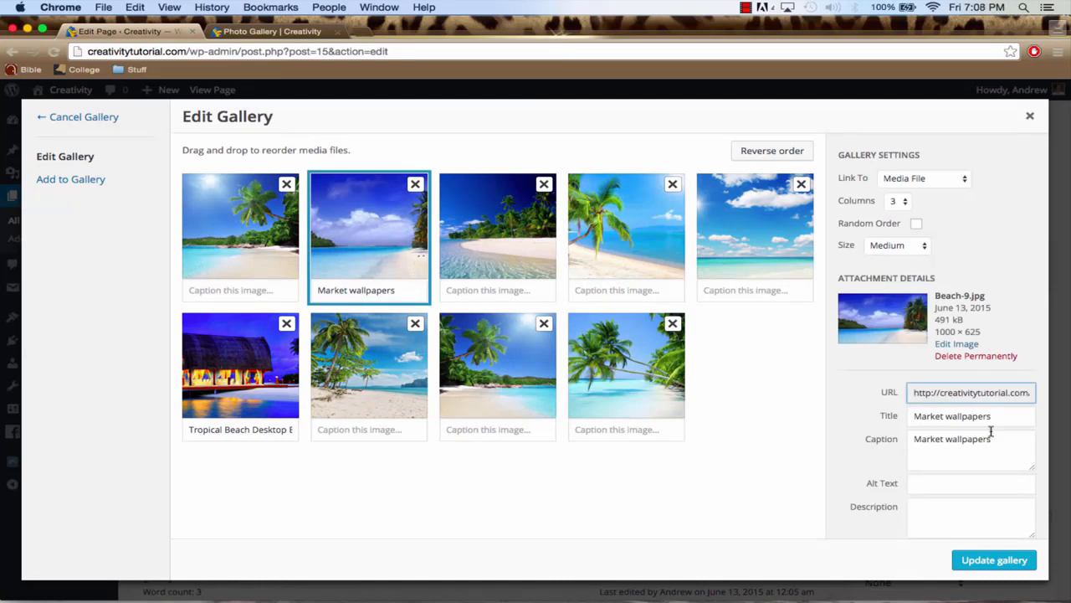
left_click_drag(1007, 437, 865, 445)
key("BackSpace")
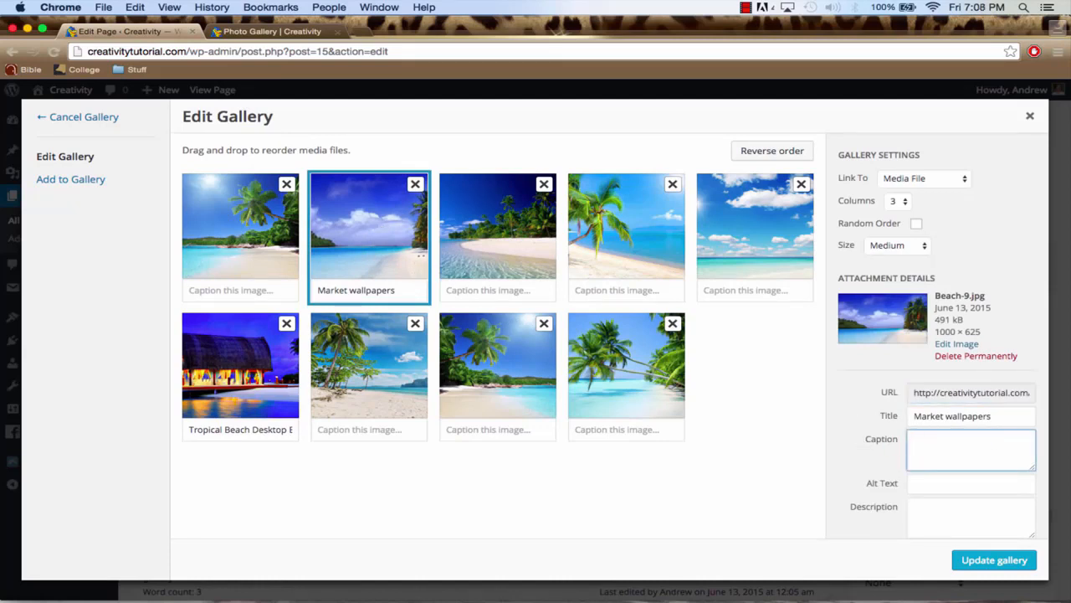
Check on the live site how the first photo's title shows in its enlarged view, and return to the gallery editor
left_click(997, 410)
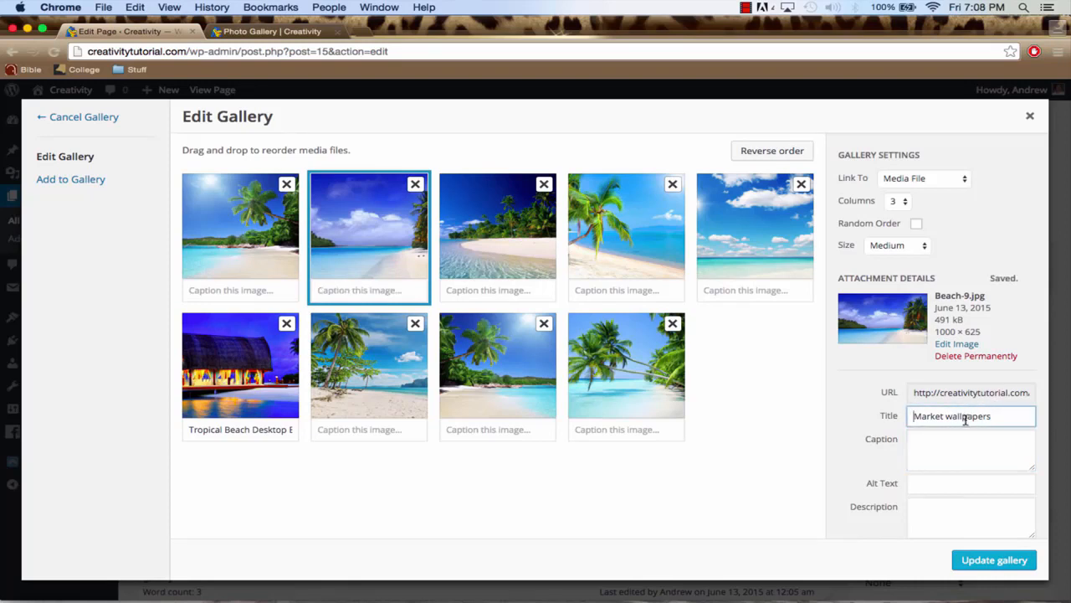
left_click_drag(1000, 415, 879, 421)
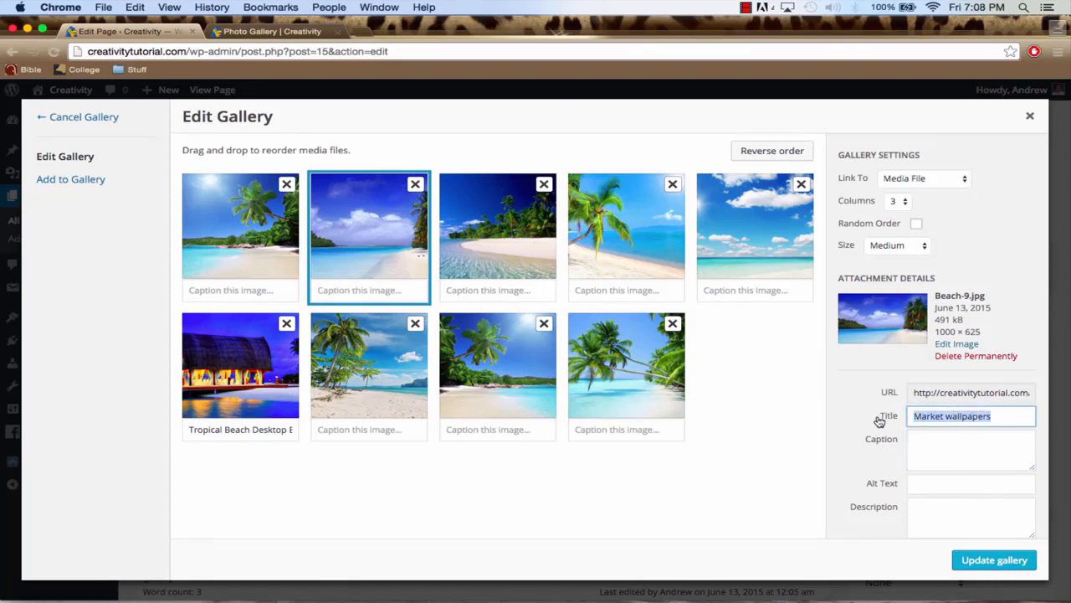
left_click(276, 31)
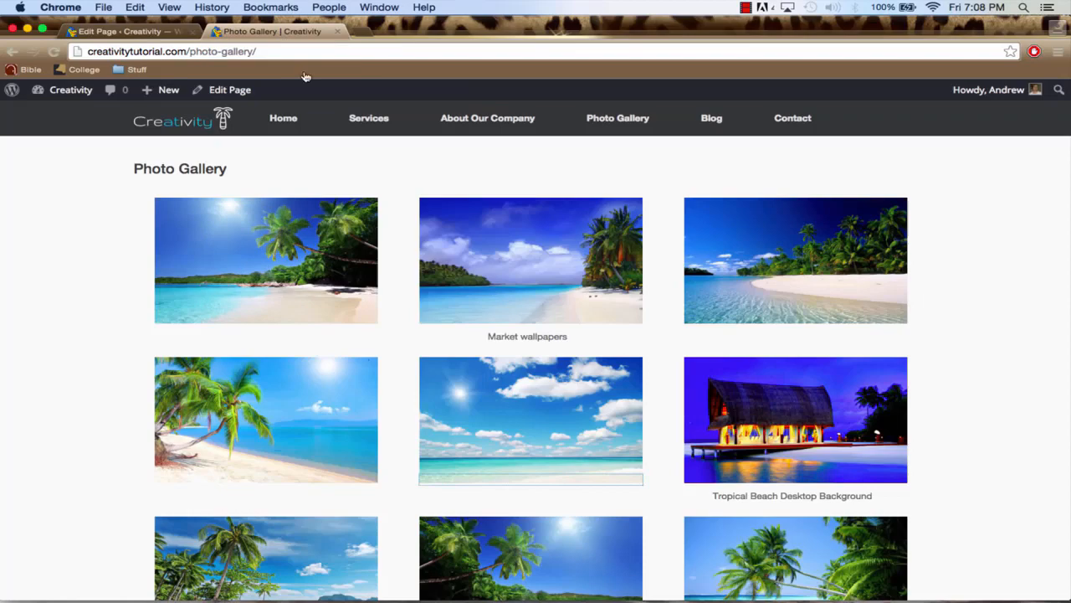
left_click(332, 272)
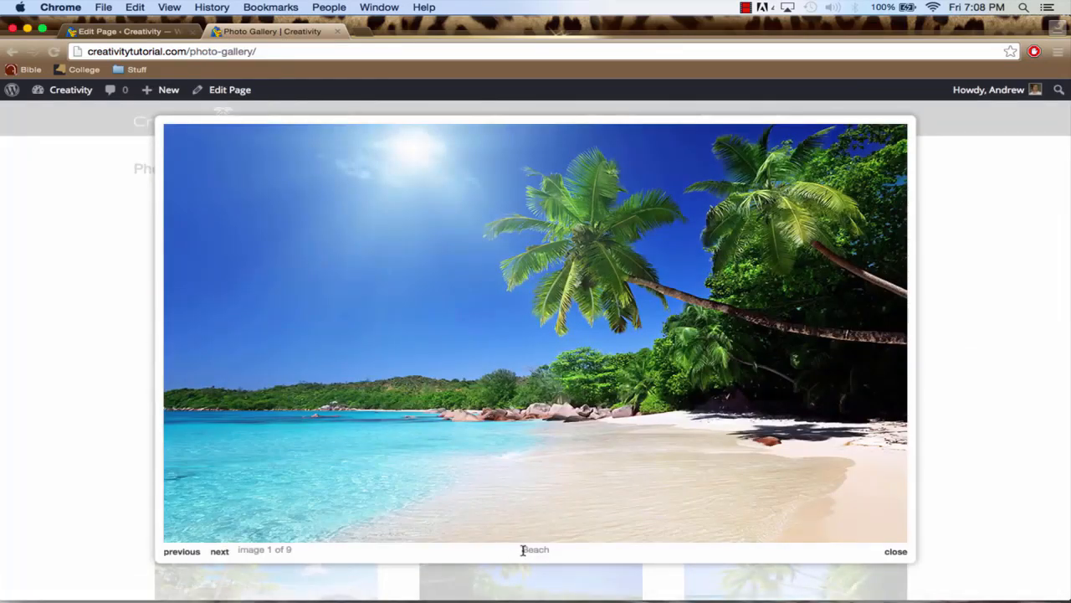
left_click(974, 292)
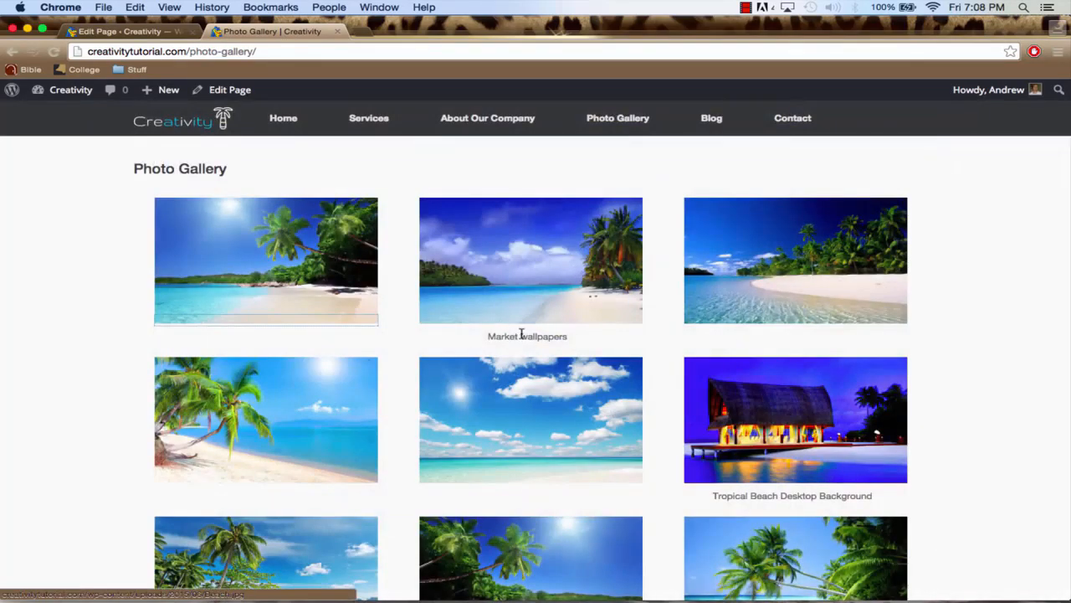
left_click(104, 35)
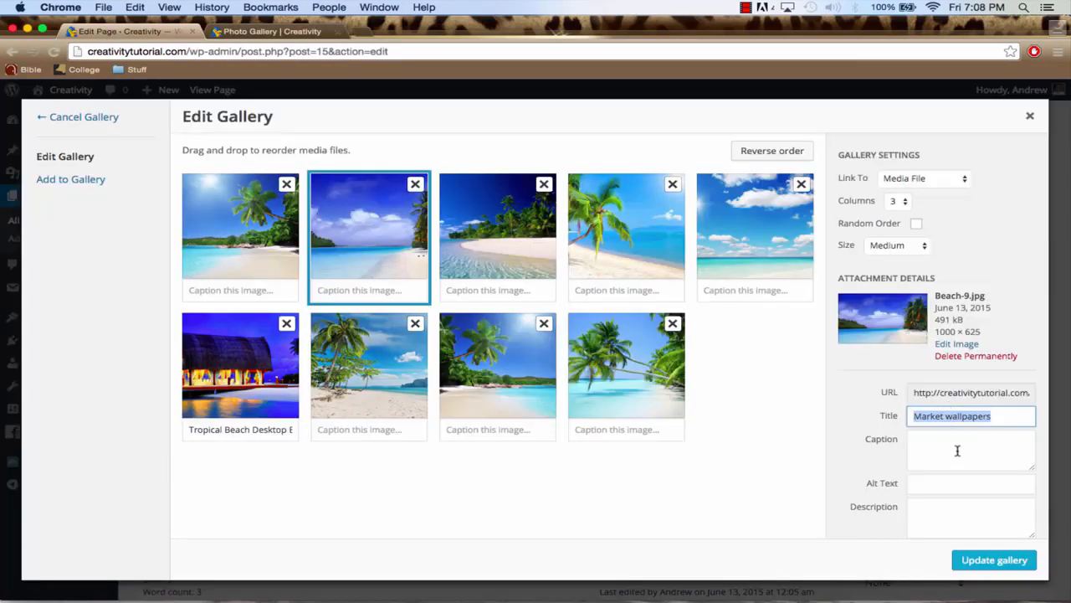
Clear the caption of the beach hut photo, Beach-5.jpg, and update the gallery
left_click(225, 429)
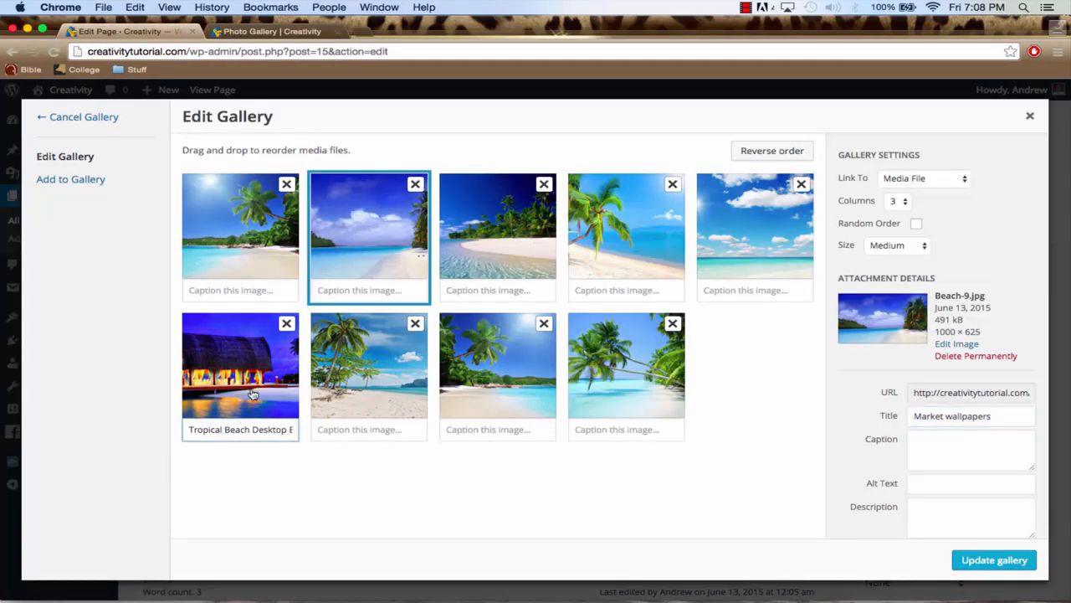
left_click(251, 381)
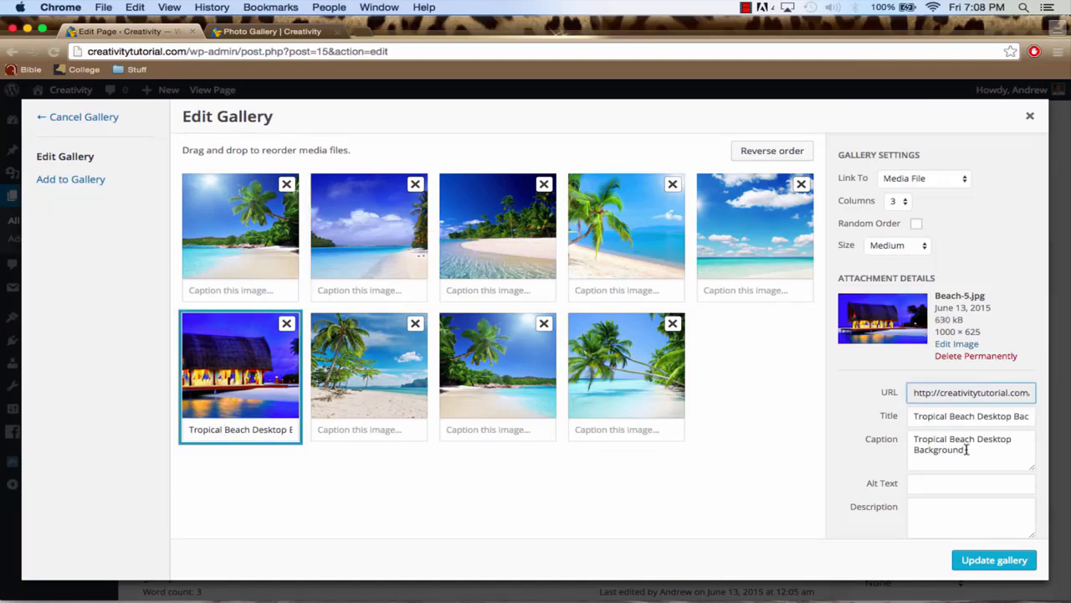
left_click_drag(980, 456, 867, 435)
key("BackSpace")
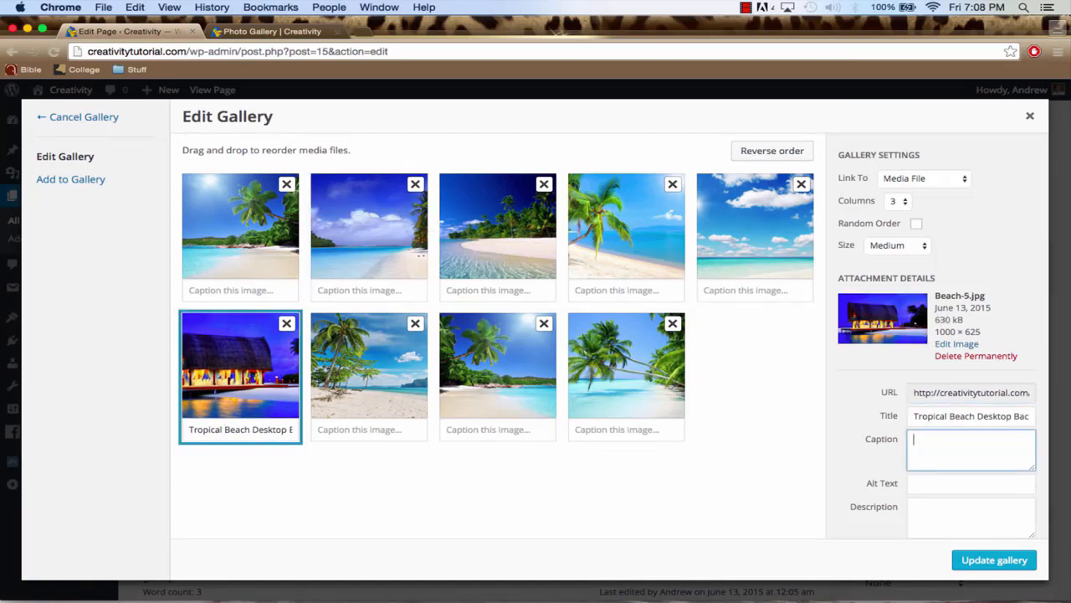
left_click(990, 562)
Look over the gallery in the editor and update the Photo Gallery page
scroll(538, 376, "down", 3)
scroll(538, 376, "up", 3)
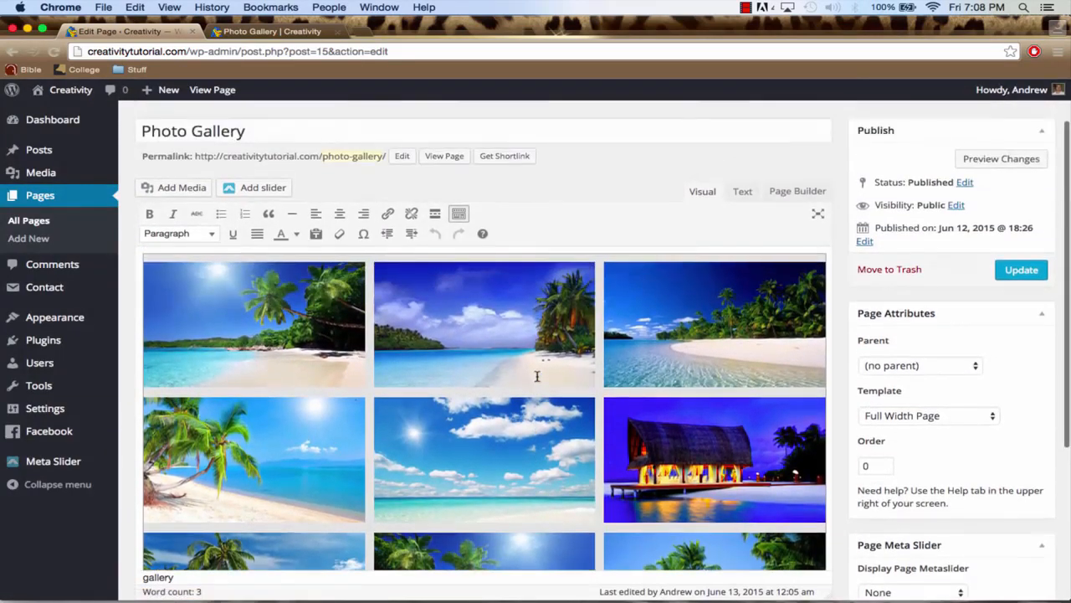
left_click(1013, 273)
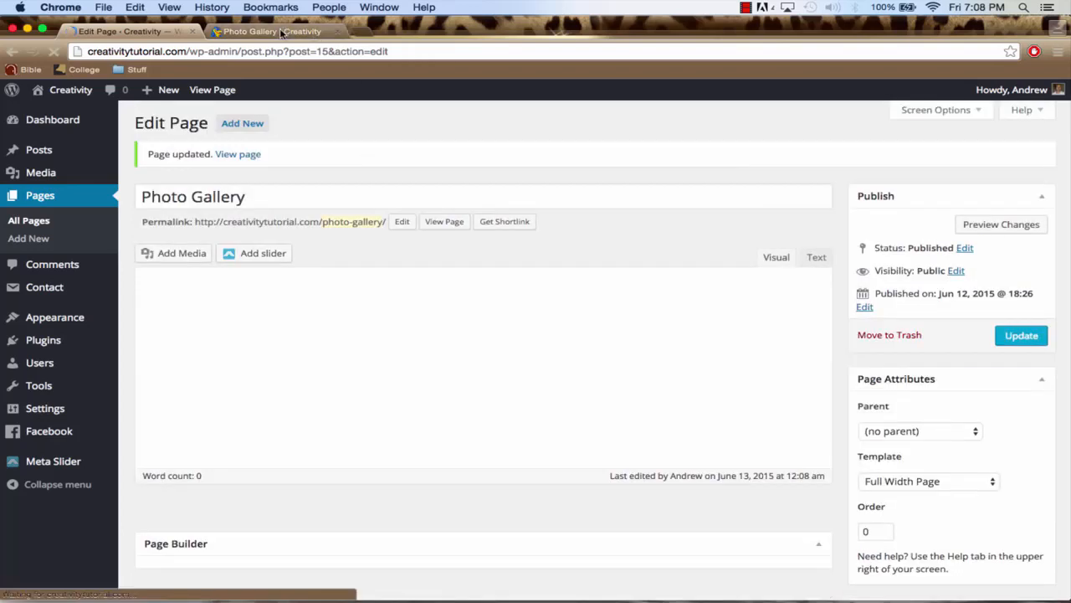
Reload the live Photo Gallery page and examine the whole gallery without the removed captions
left_click(280, 32)
left_click(283, 50)
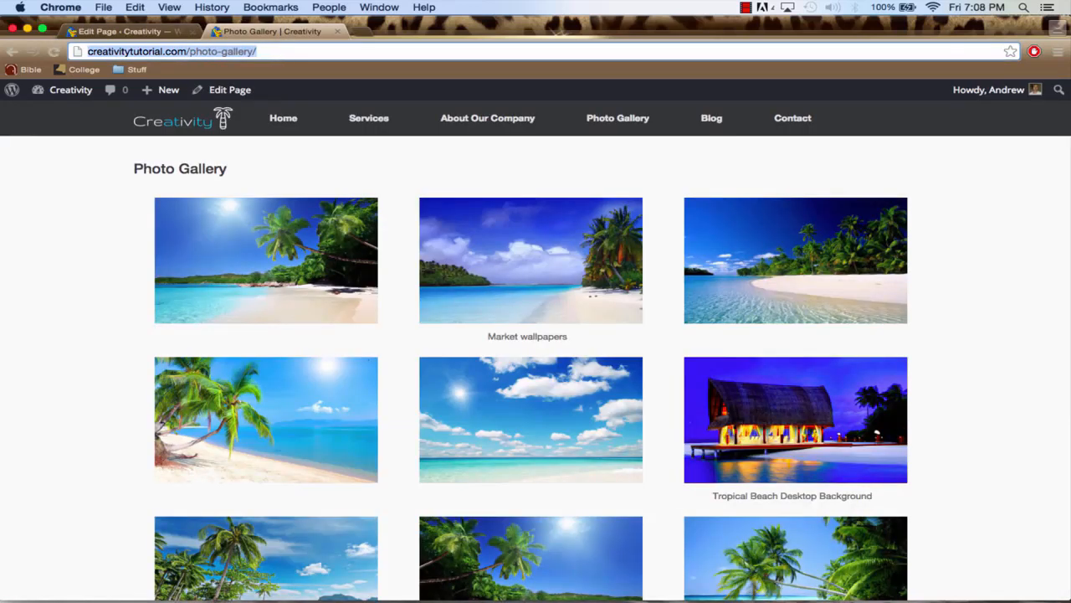
key("Return")
scroll(155, 289, "down", 3)
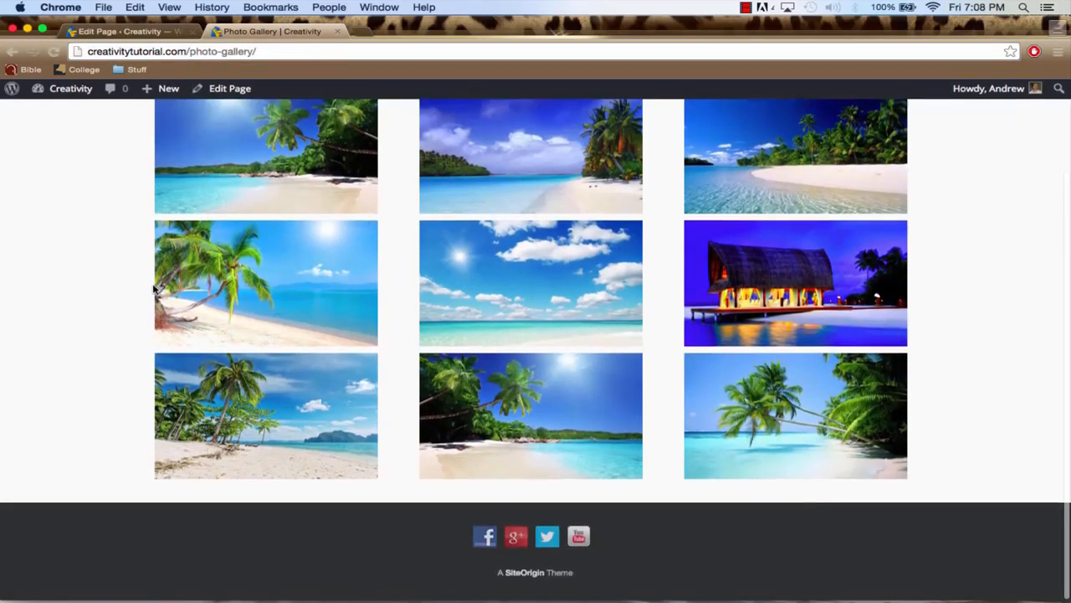
scroll(155, 289, "up", 3)
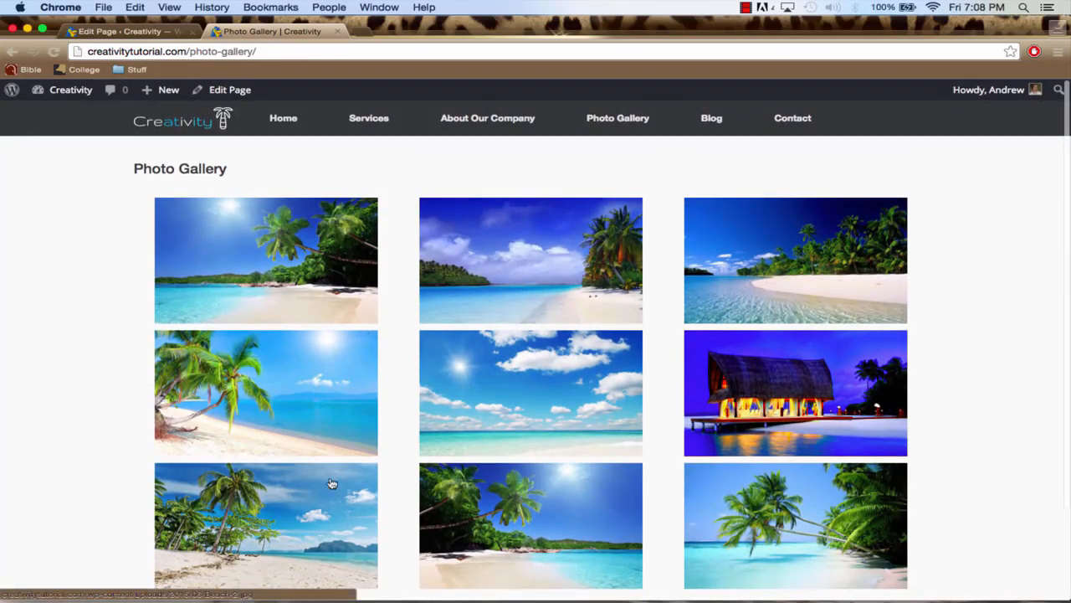
scroll(330, 483, "down", 3)
scroll(329, 483, "up", 3)
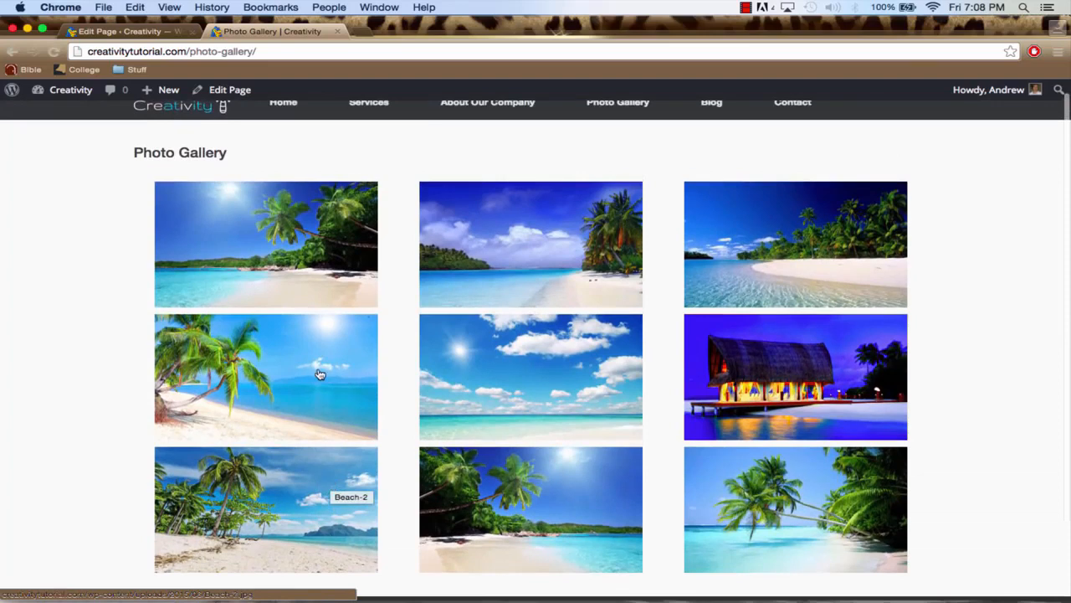
scroll(318, 374, "up", 1)
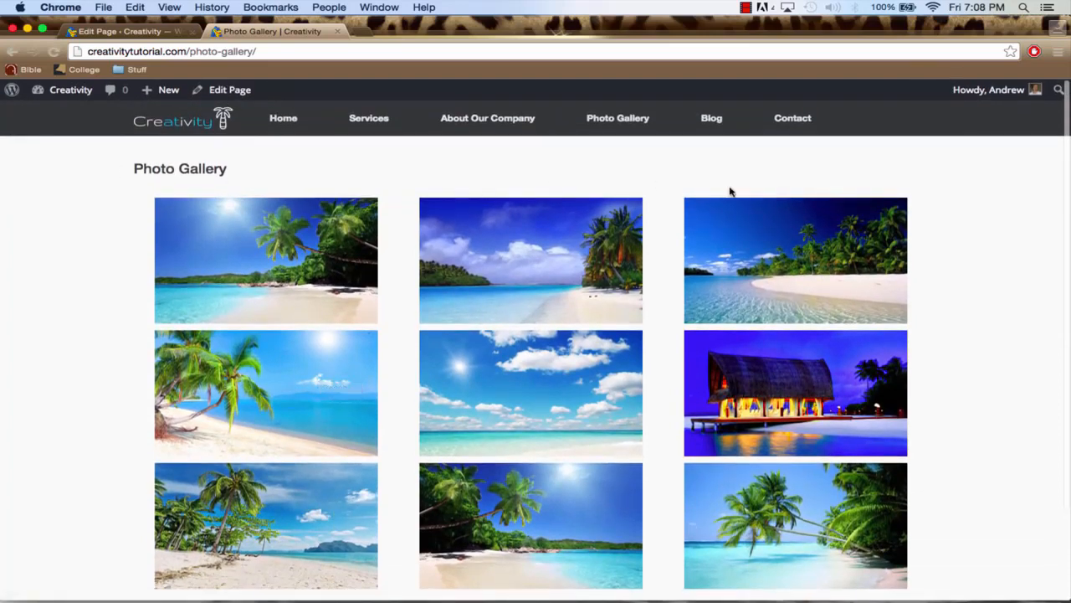
scroll(960, 437, "down", 3)
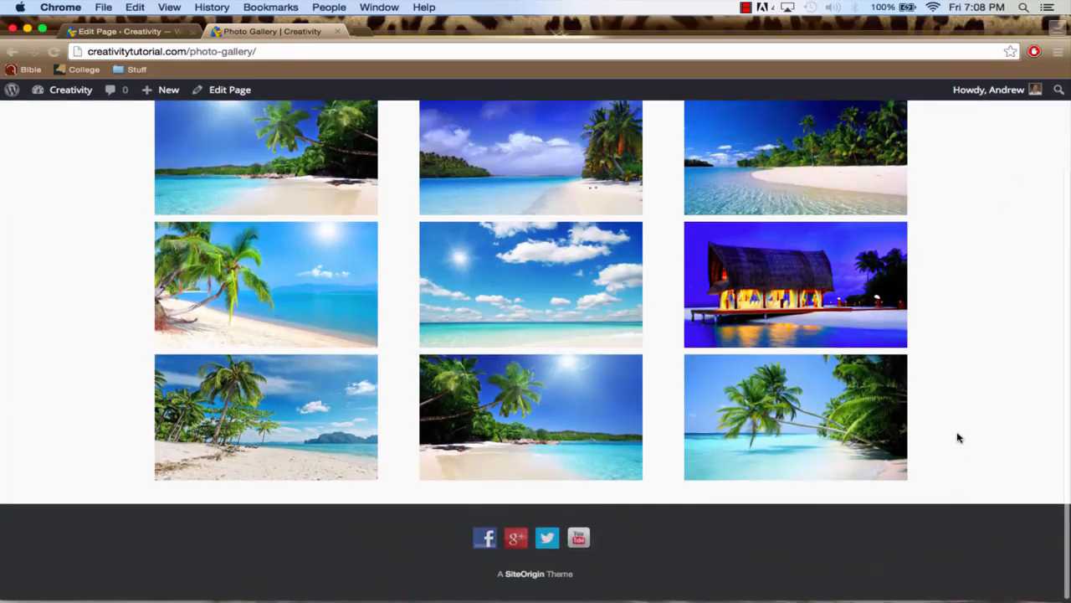
scroll(91, 493, "up", 3)
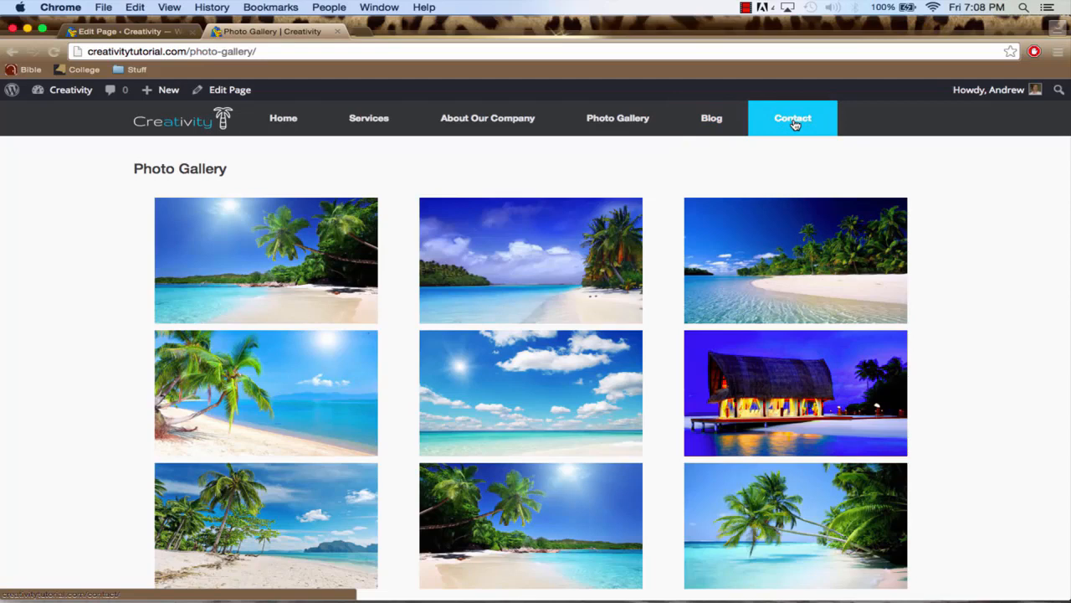
Go back to the site admin, open the Contact page for editing, and switch its content to Page Builder
left_click(133, 32)
left_click(69, 122)
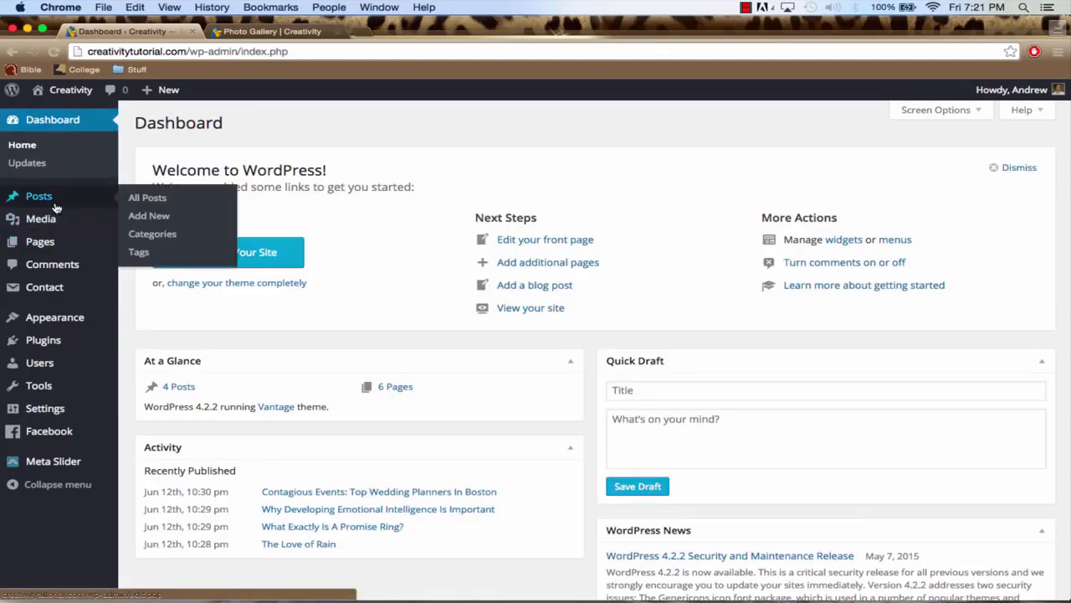
left_click(57, 242)
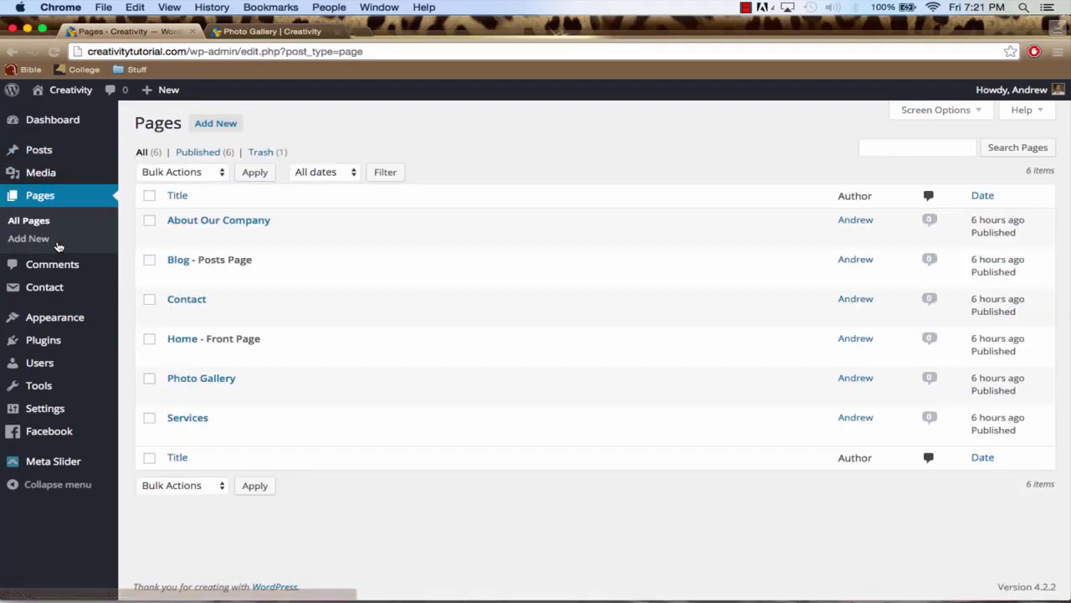
left_click(188, 303)
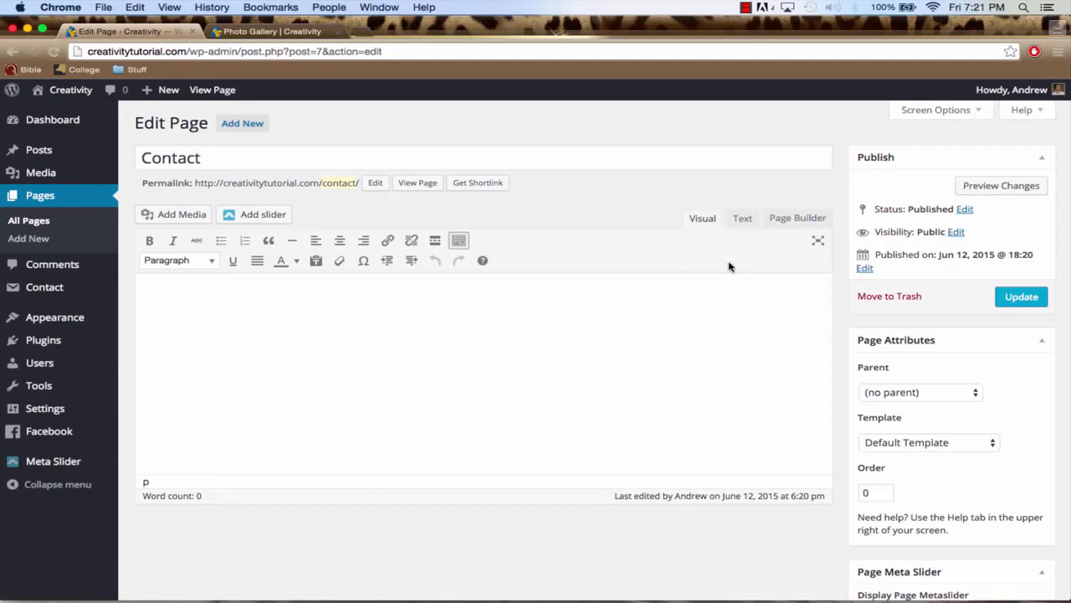
left_click(800, 220)
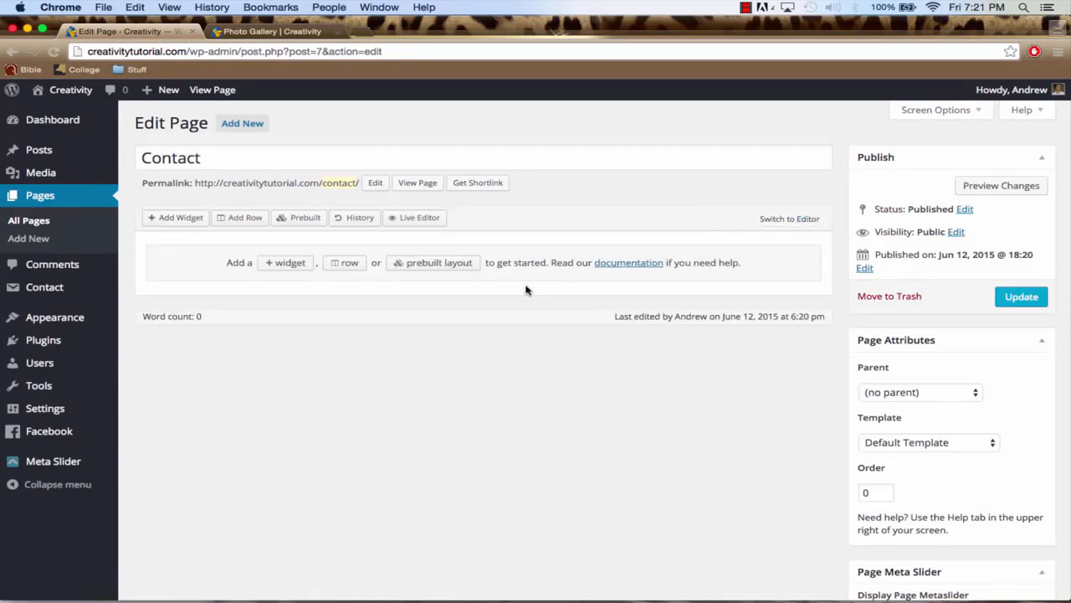
Insert a layout row with three even columns on the Contact page
left_click(241, 219)
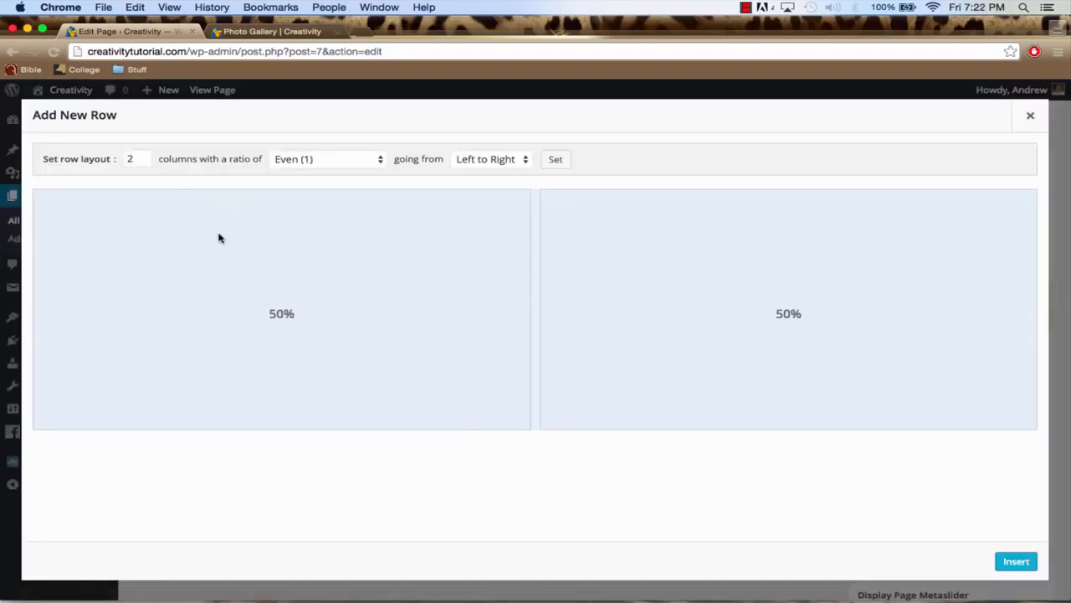
left_click(144, 158)
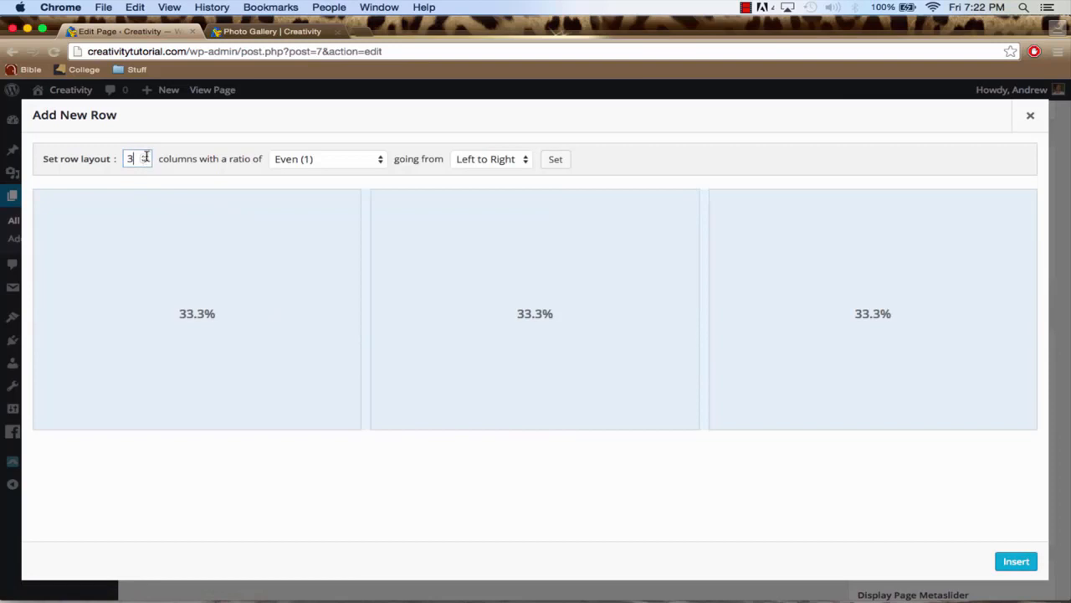
left_click(1021, 561)
Insert a full-width row with a single column below the three-column row
left_click(242, 218)
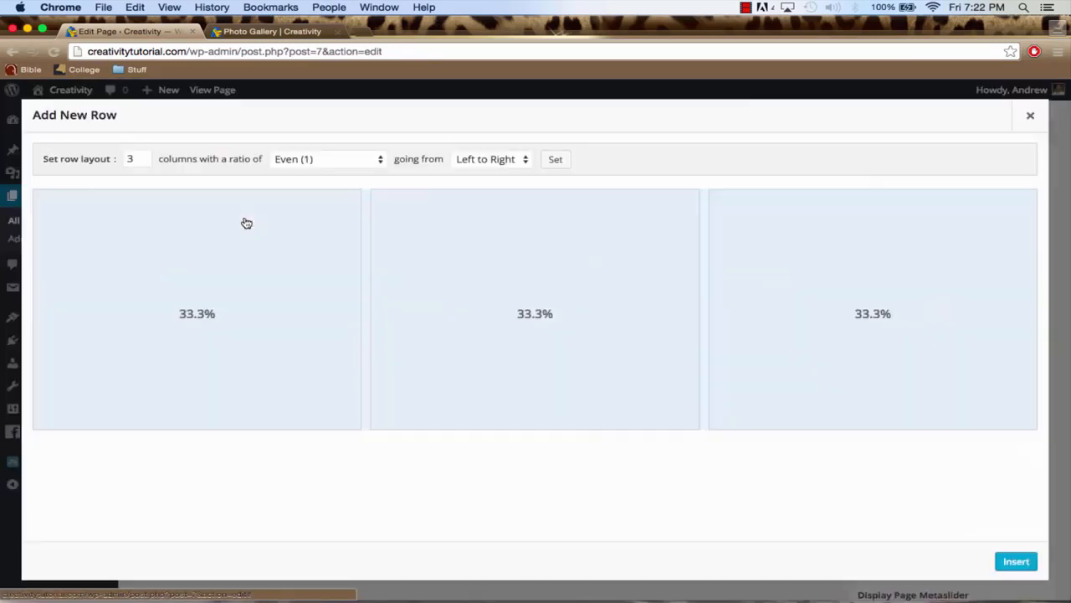
double_click(144, 163)
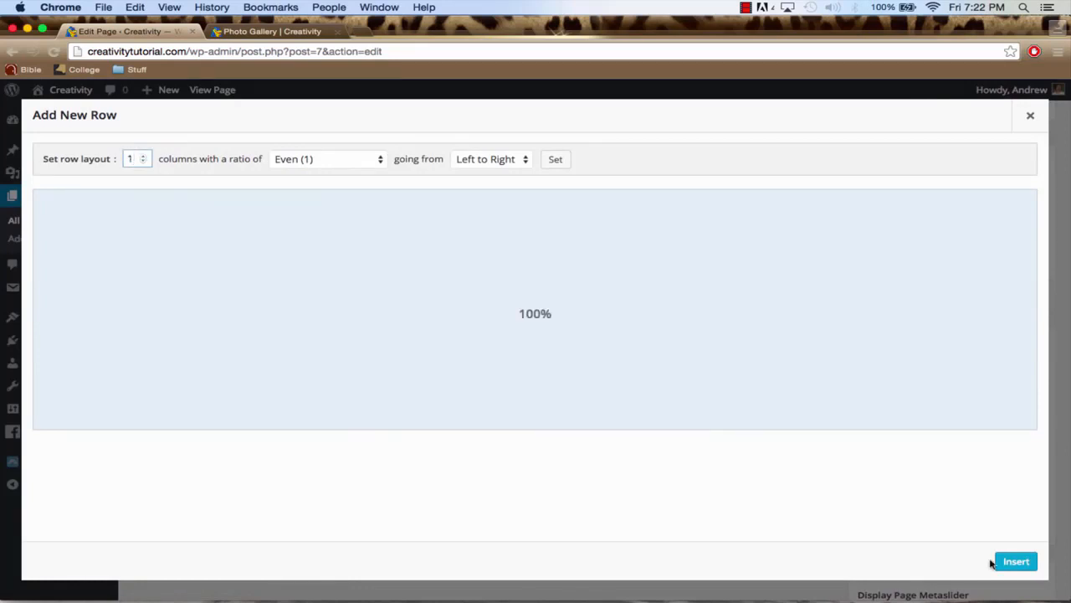
left_click(1015, 564)
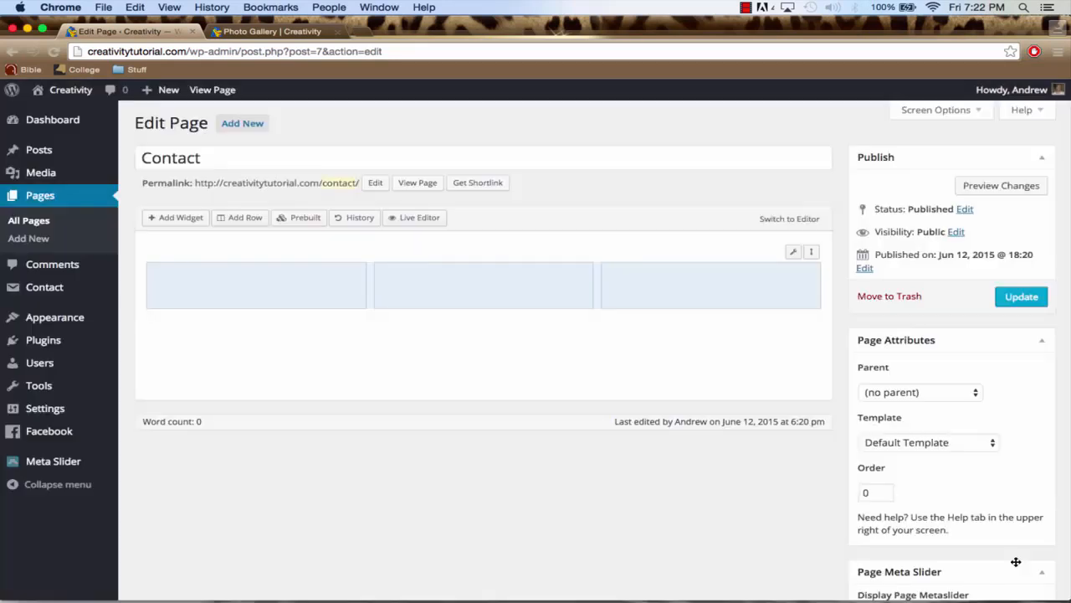
left_click(195, 218)
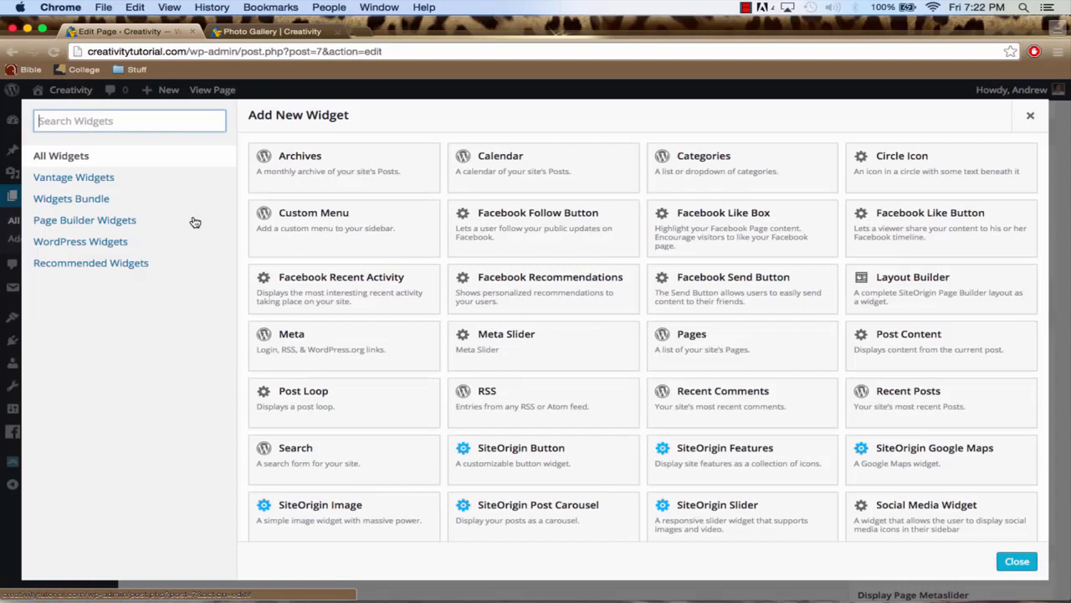
left_click(1030, 115)
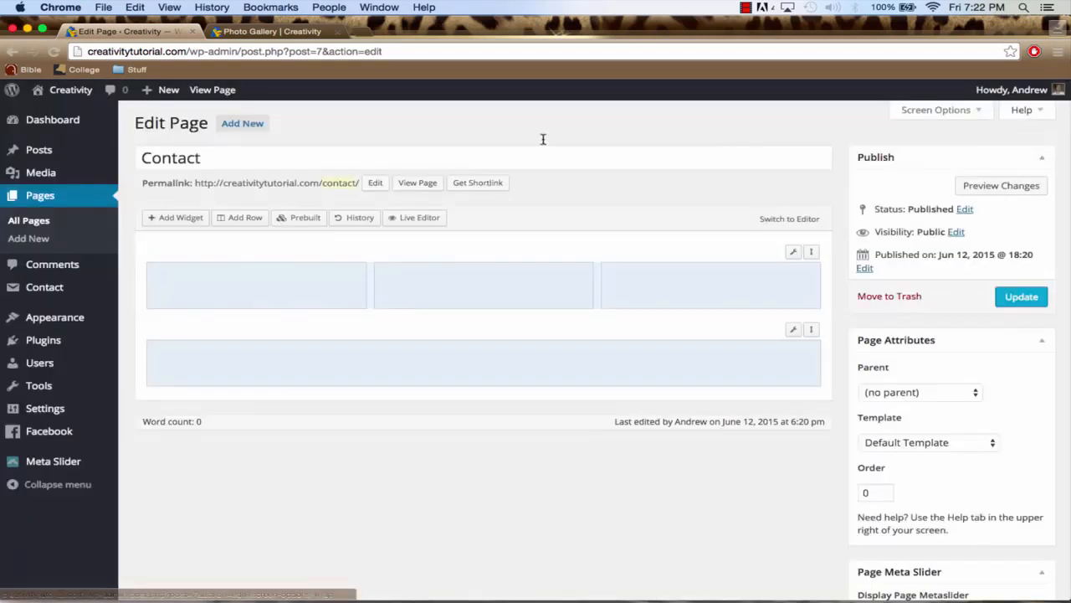
Insert a row with two even columns and move the single-column row above it, directly under the three-column row
left_click(250, 221)
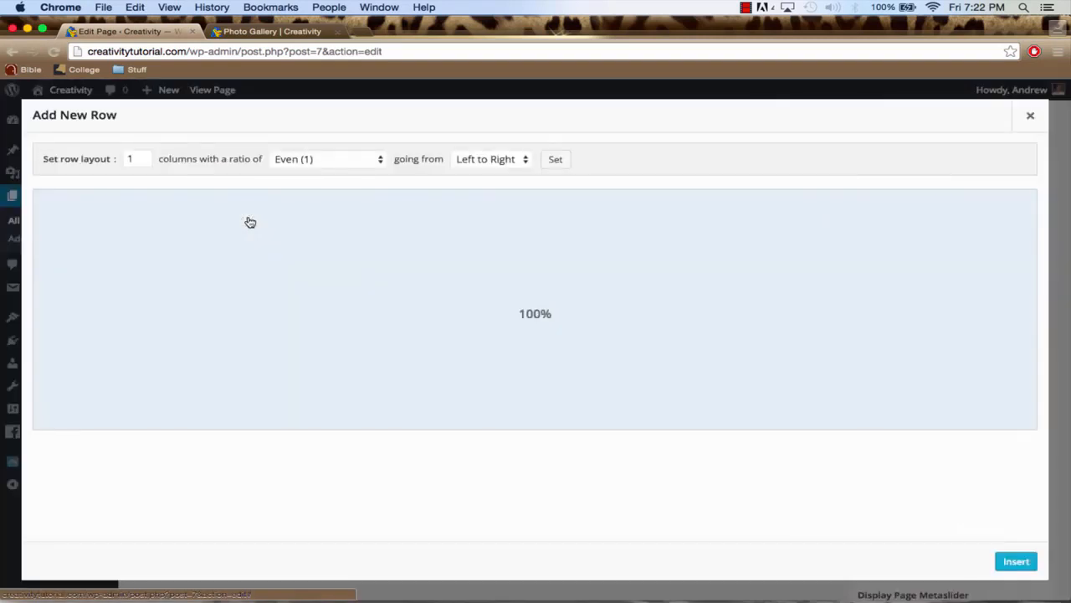
left_click(141, 156)
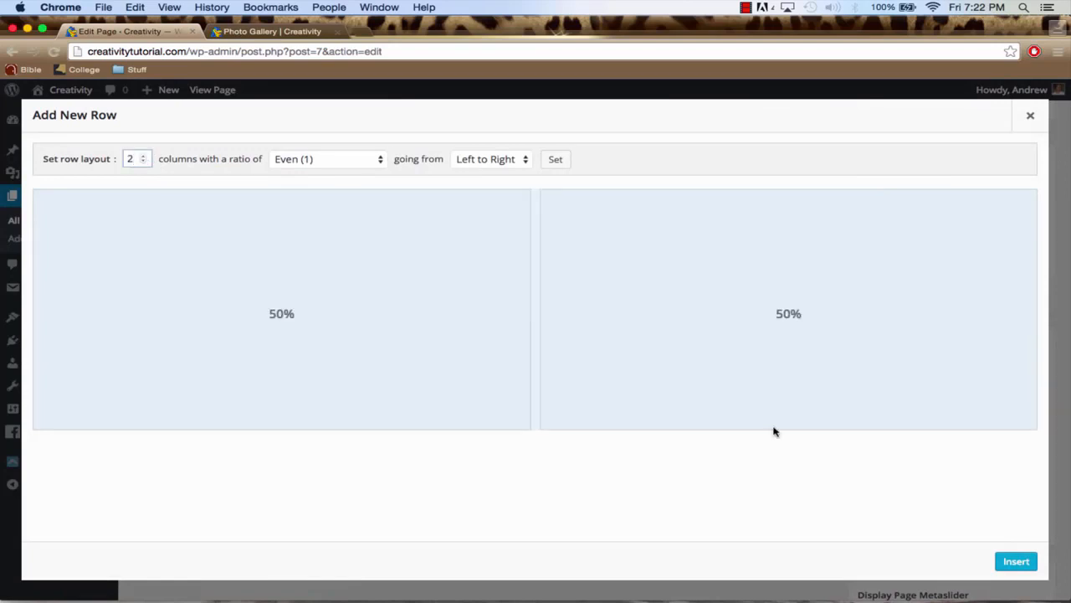
left_click(1010, 561)
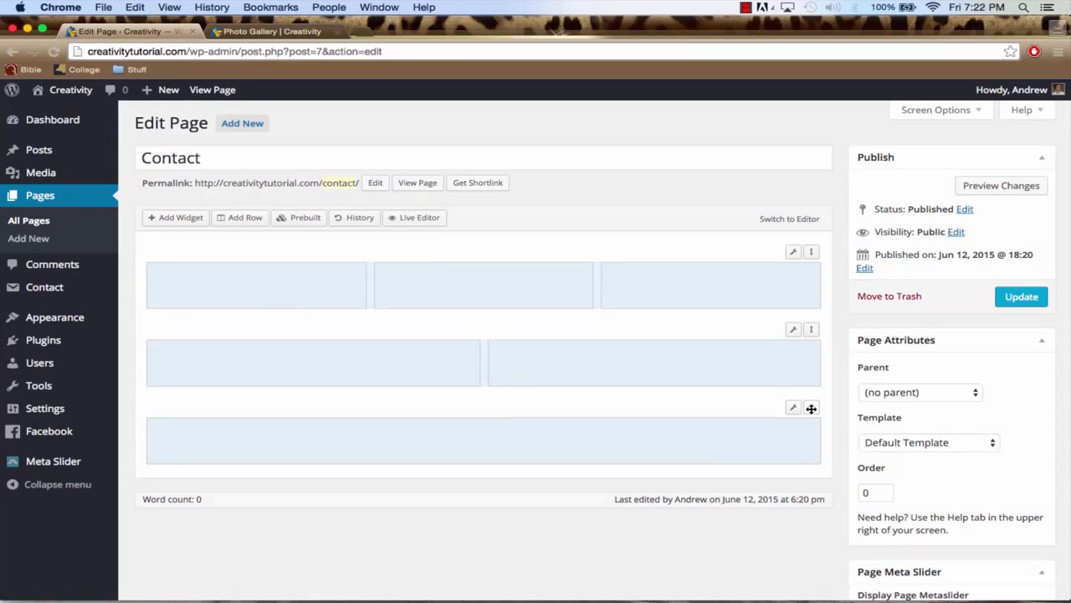
left_click_drag(811, 407, 801, 329)
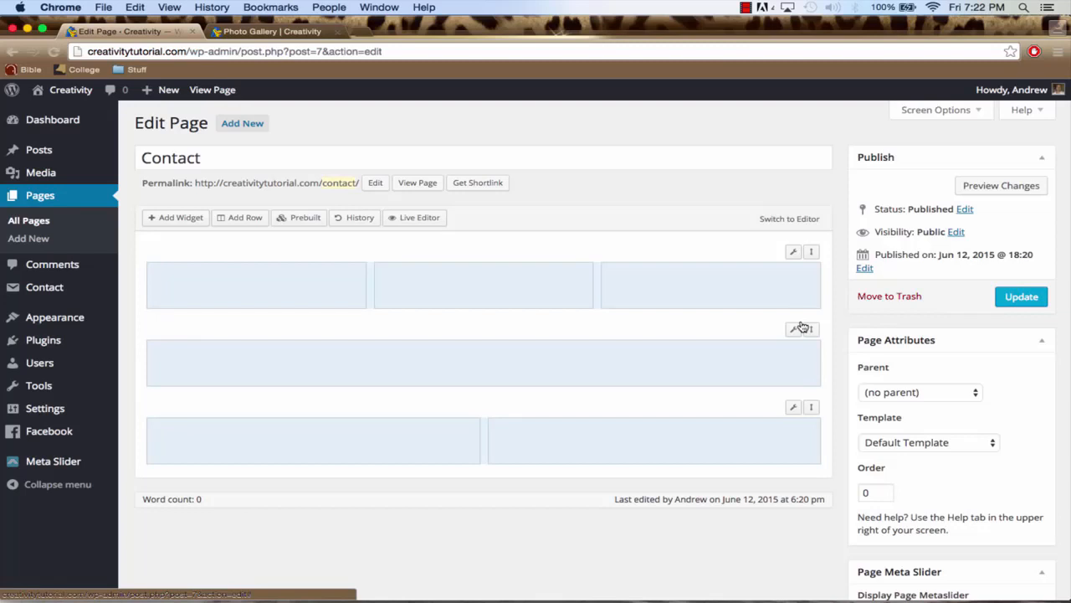
Add a Visual Editor widget to the first column of the three-column row and open it for editing
left_click(580, 369)
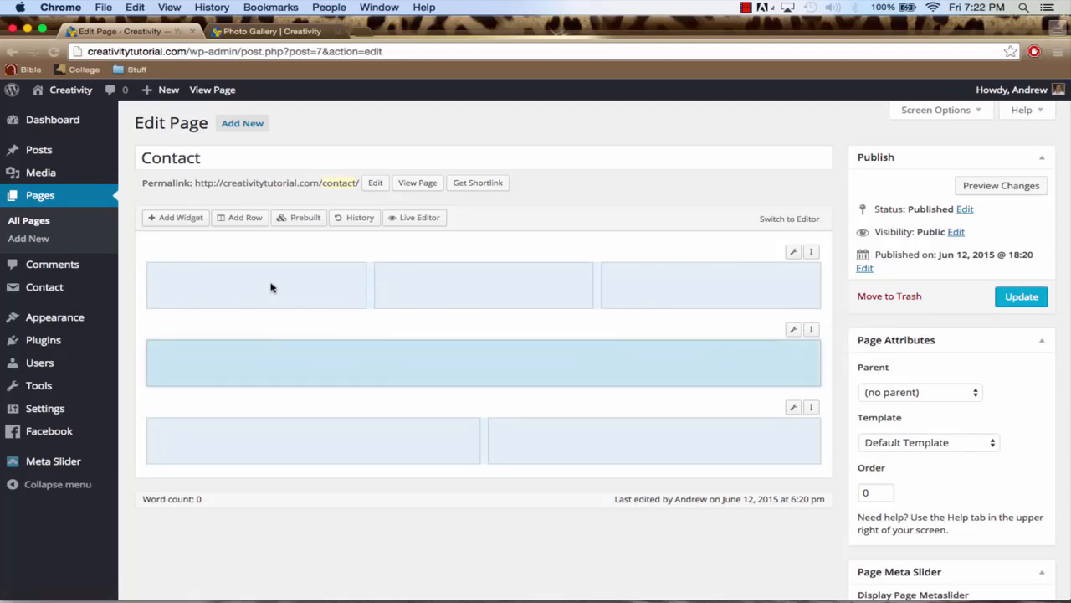
left_click(348, 438)
left_click(603, 446)
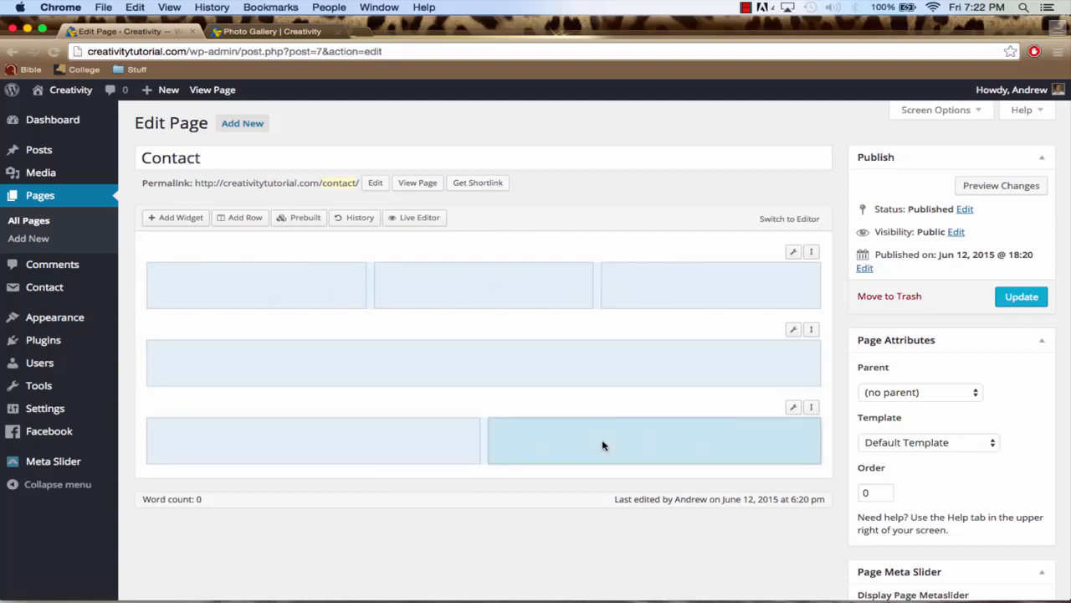
left_click(204, 292)
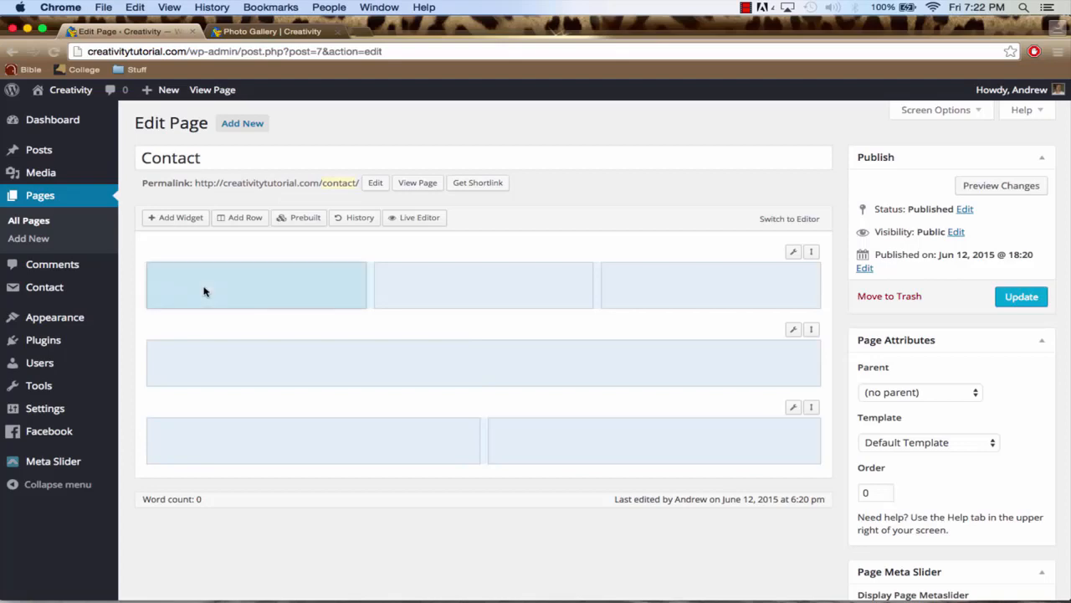
left_click(183, 223)
scroll(474, 300, "down", 3)
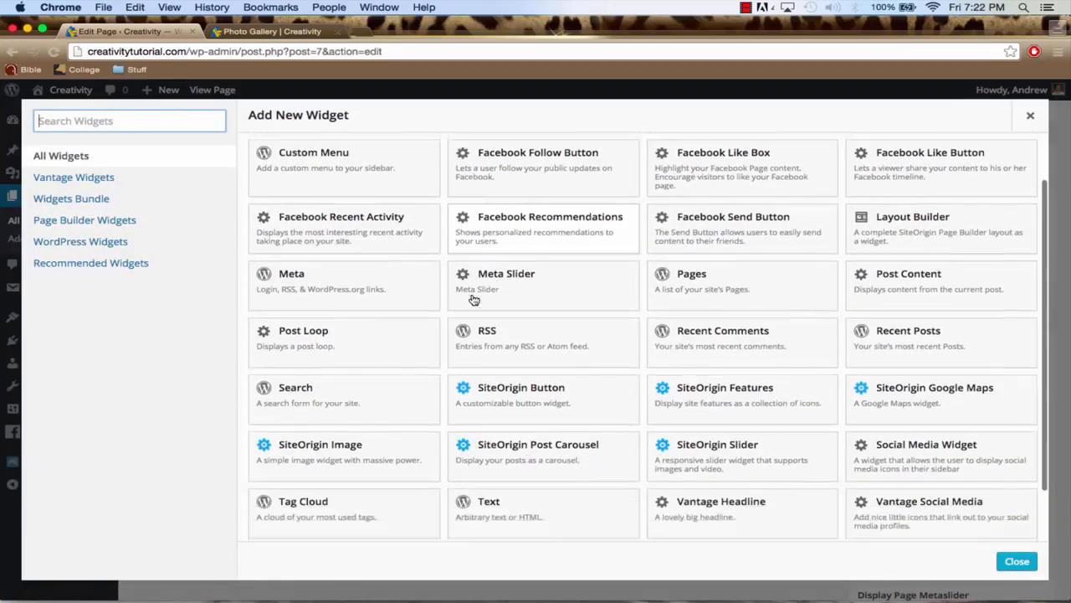
scroll(474, 300, "up", 2)
scroll(473, 299, "down", 3)
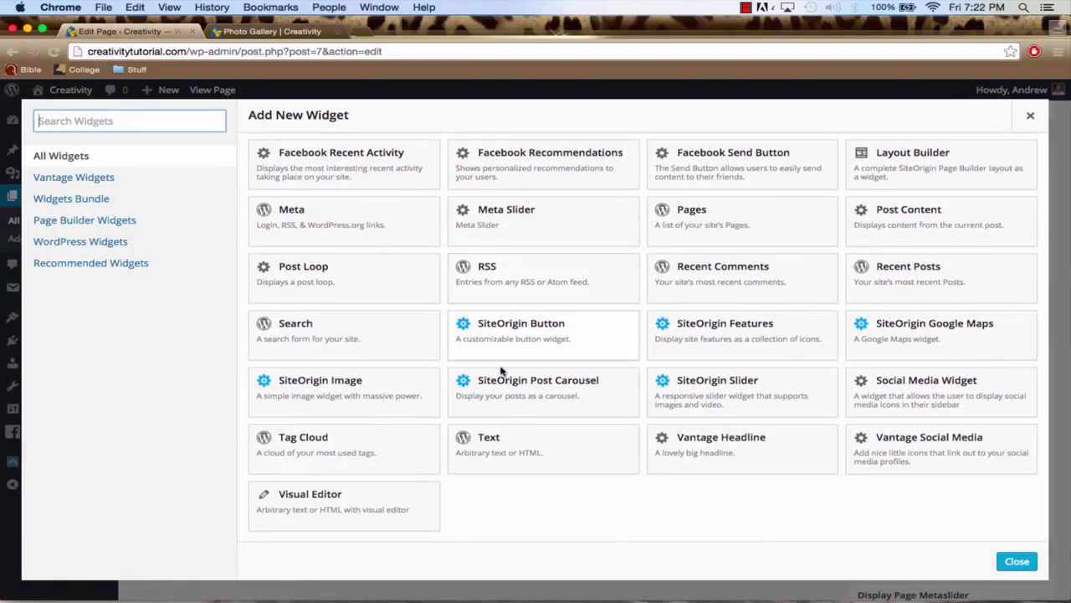
left_click(344, 508)
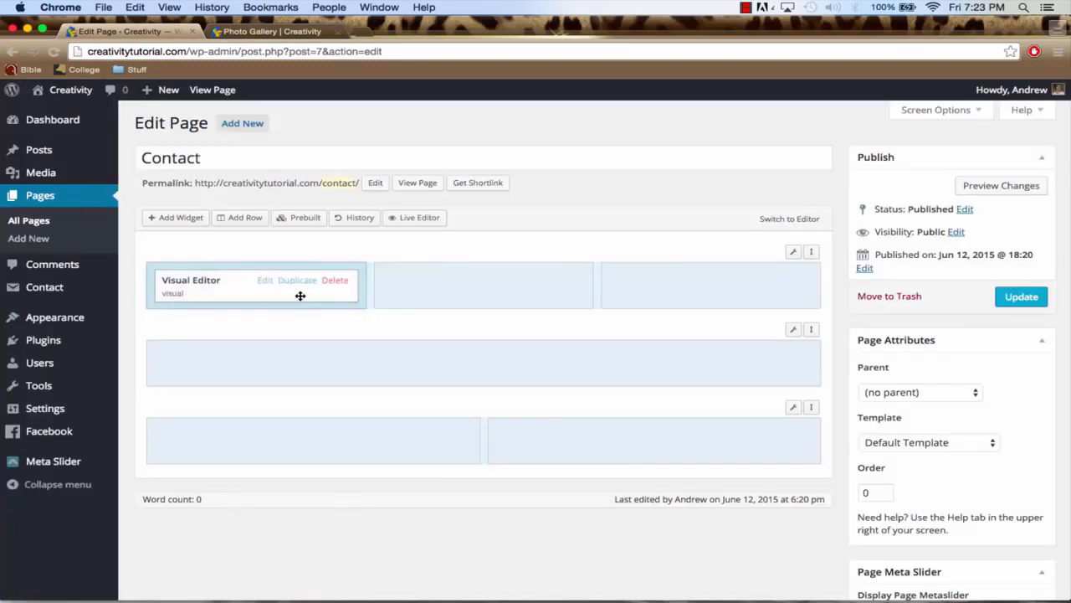
left_click(264, 282)
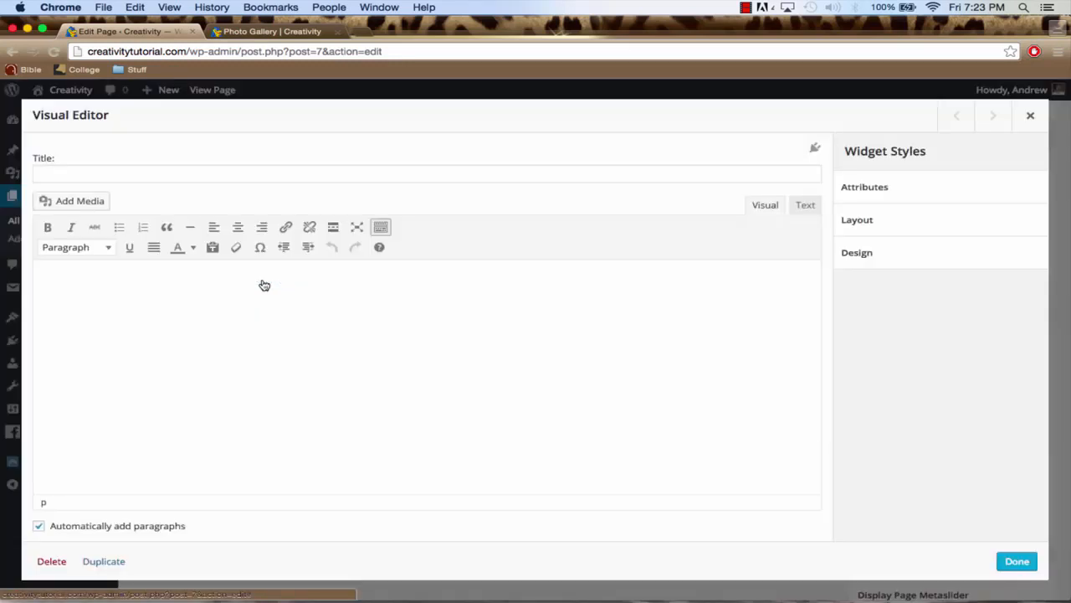
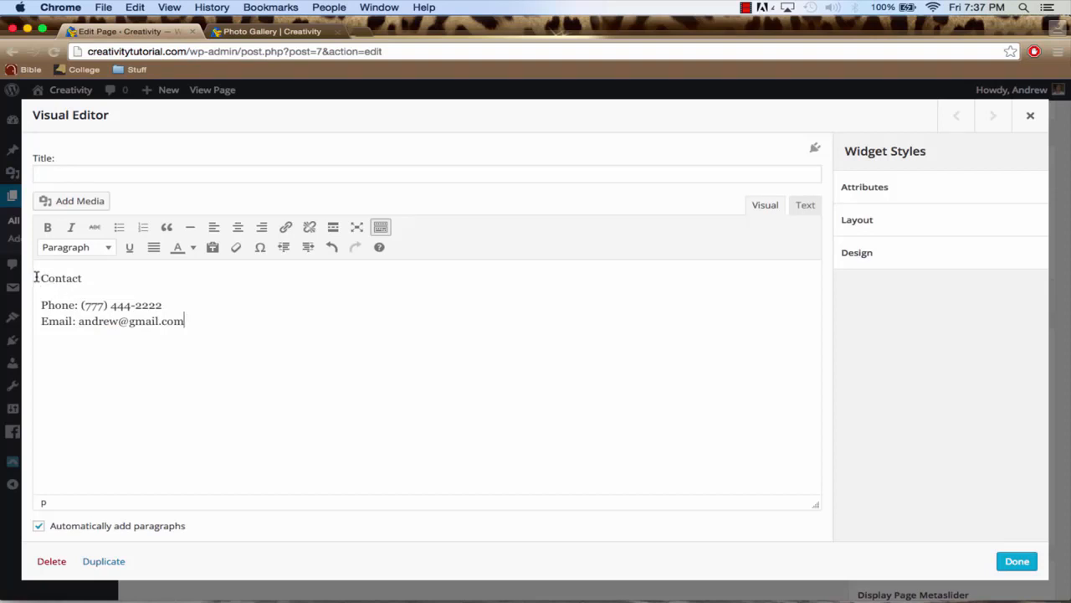
Add an "Email:" line with the contact's e-mail address below the phone line and center all the widget text
left_click_drag(37, 278, 285, 351)
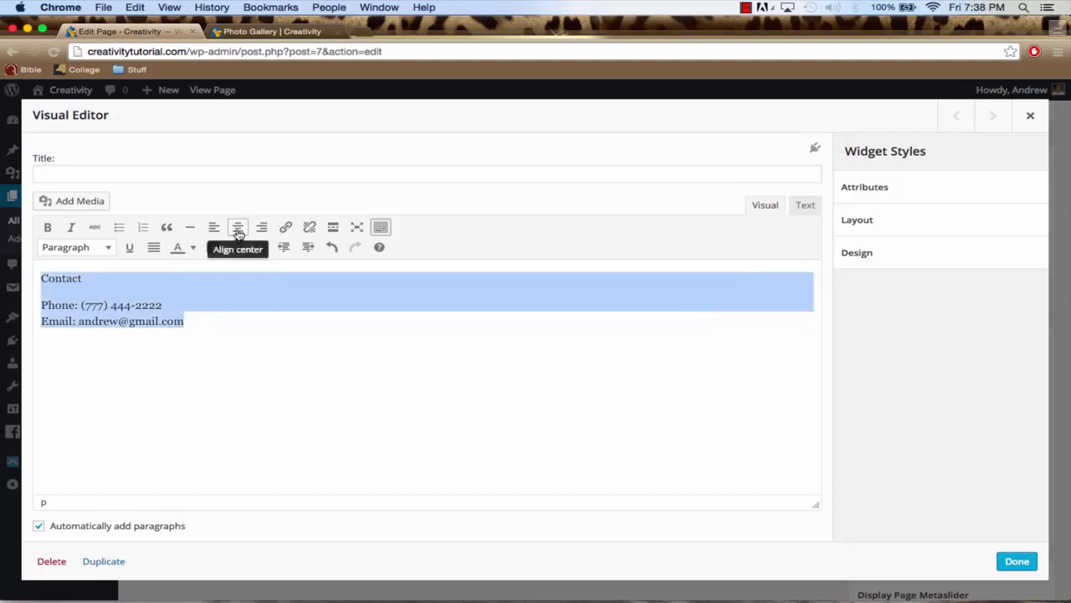
left_click(238, 228)
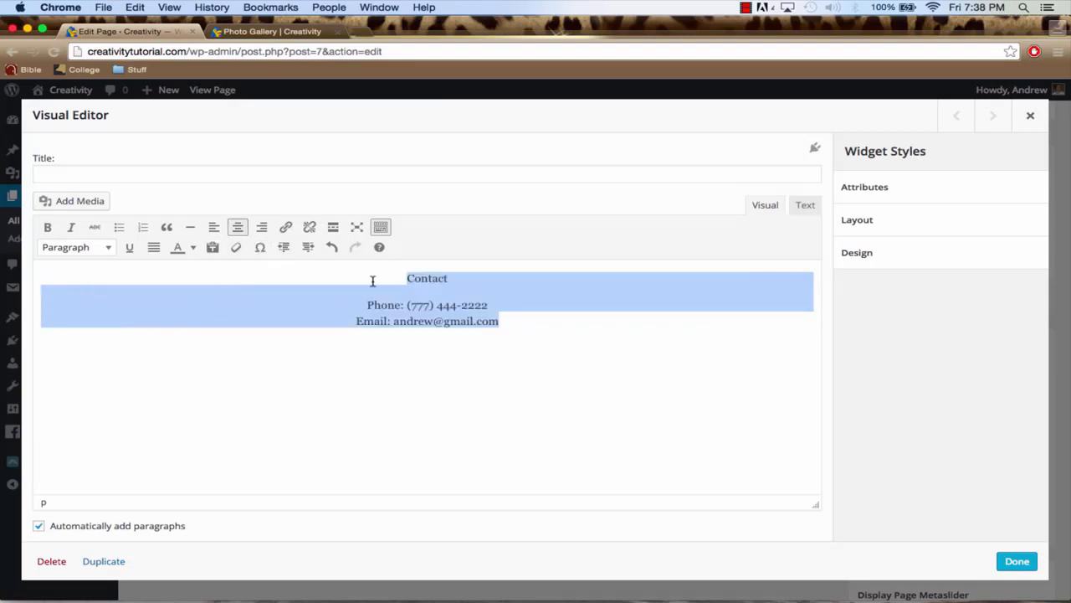
Format the "Contact" line as Heading 1 and finish editing the widget
left_click(422, 278)
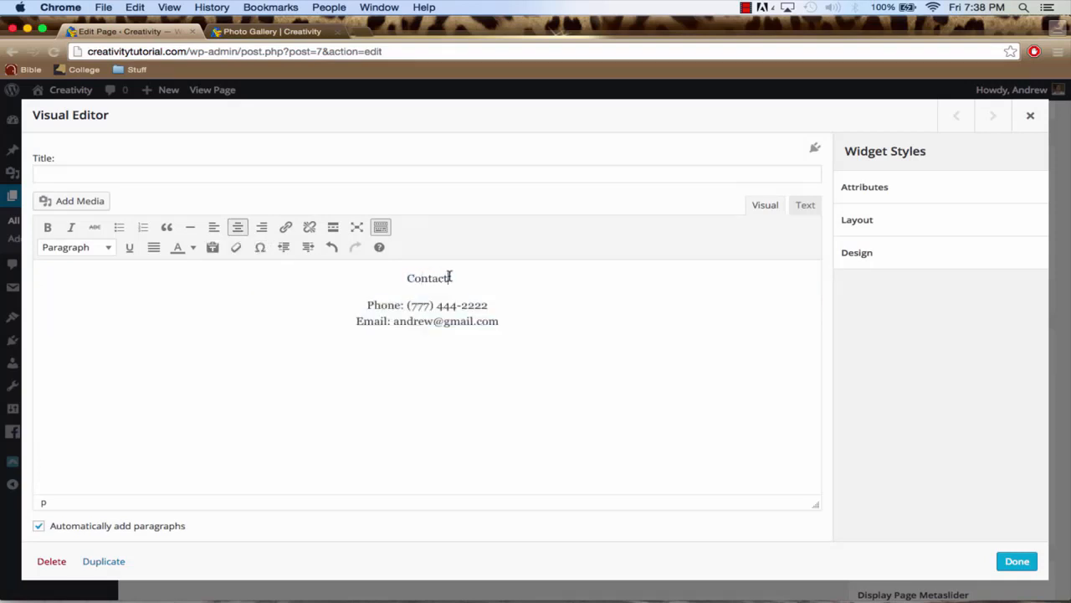
left_click_drag(450, 278, 406, 278)
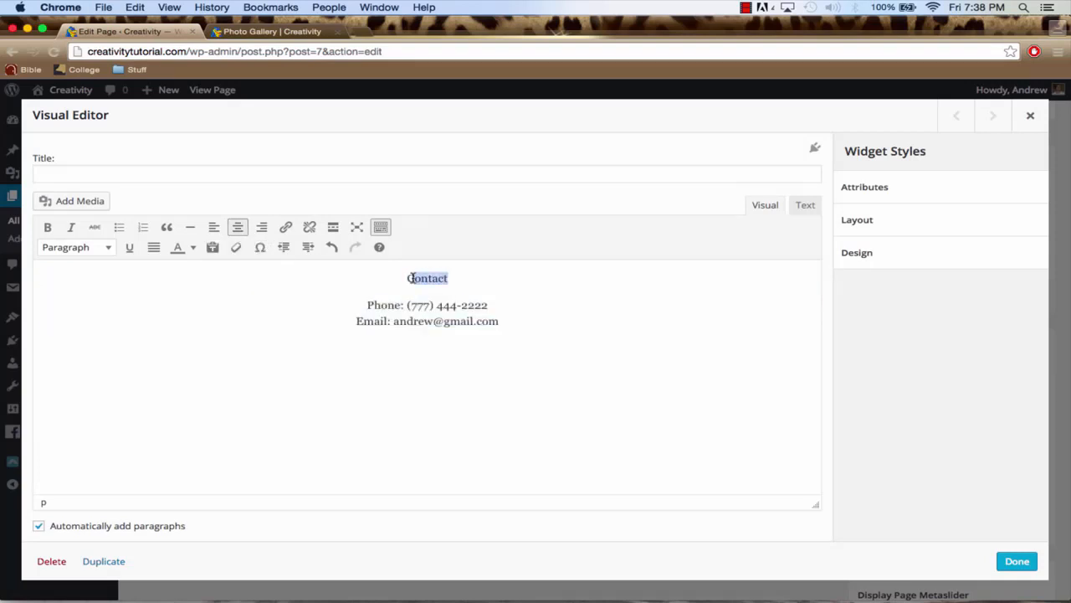
left_click(106, 247)
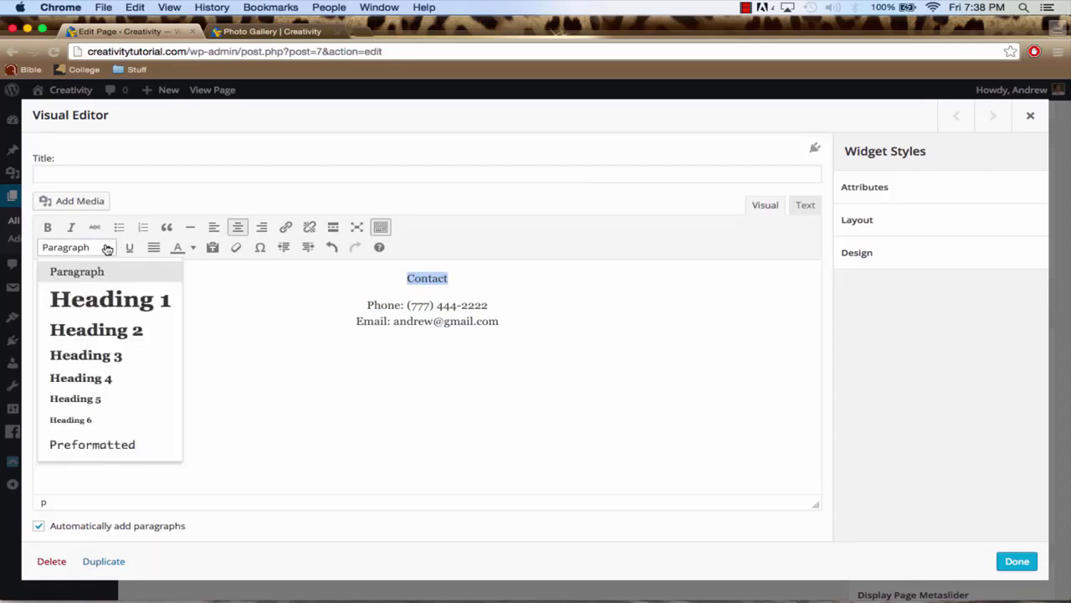
left_click(112, 302)
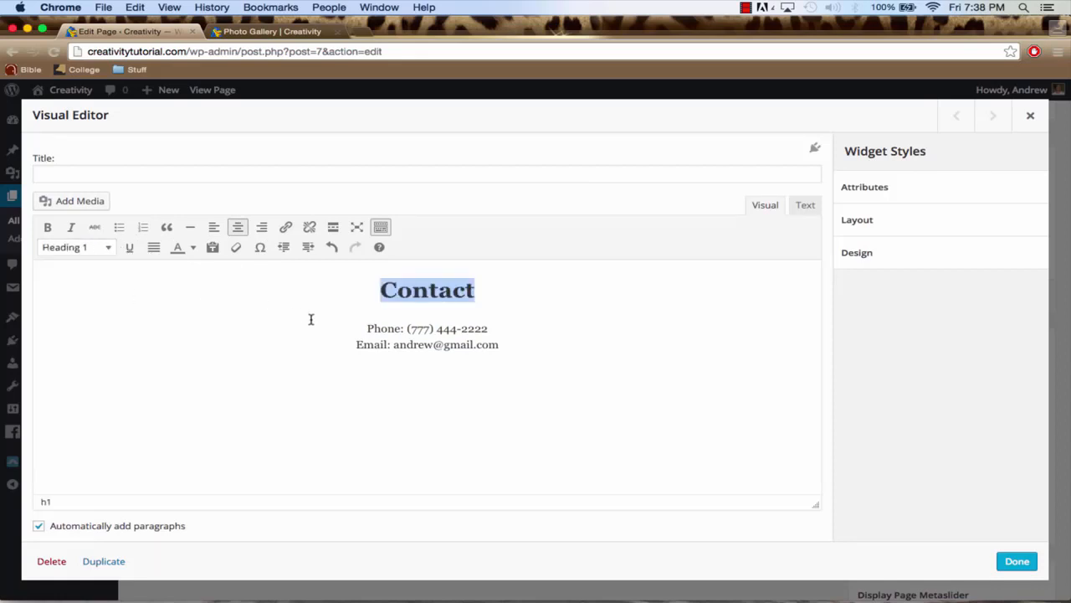
left_click(433, 331)
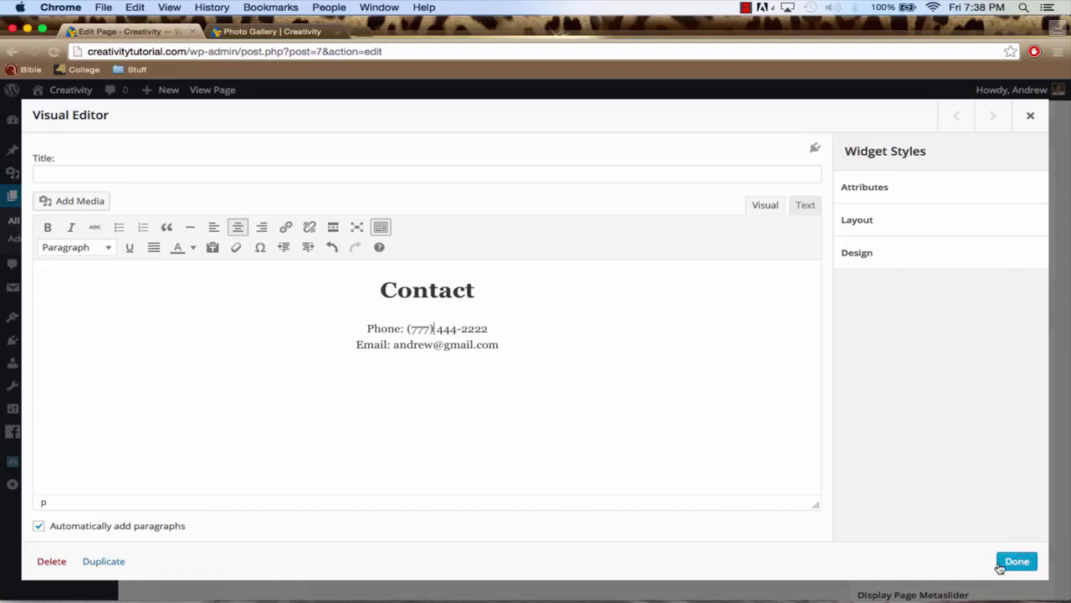
left_click(1016, 563)
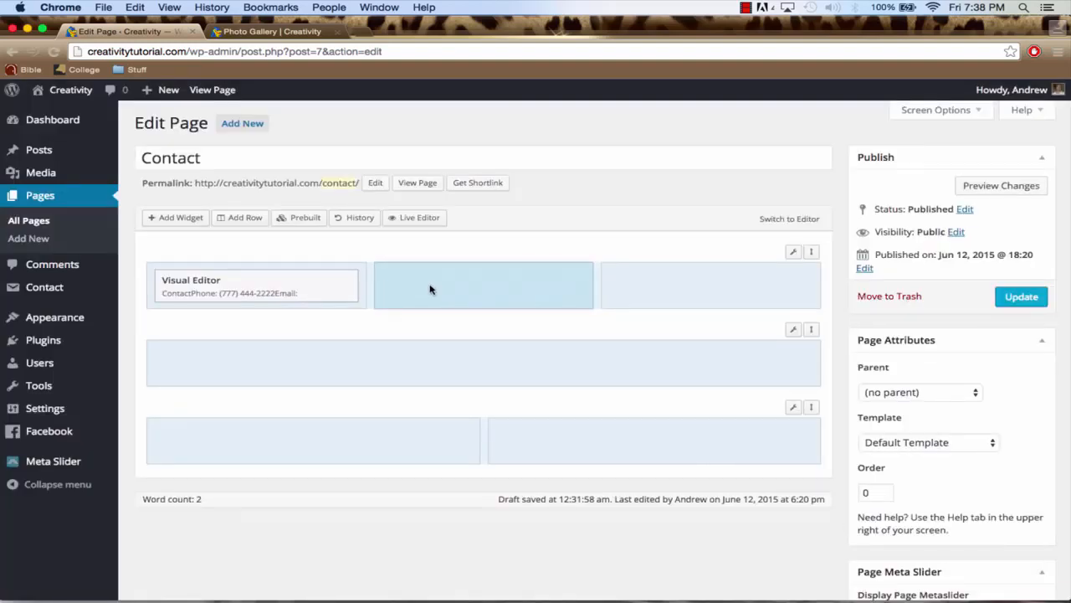
Add a Visual Editor widget to the middle column of the three-column row and open it for editing
left_click(180, 219)
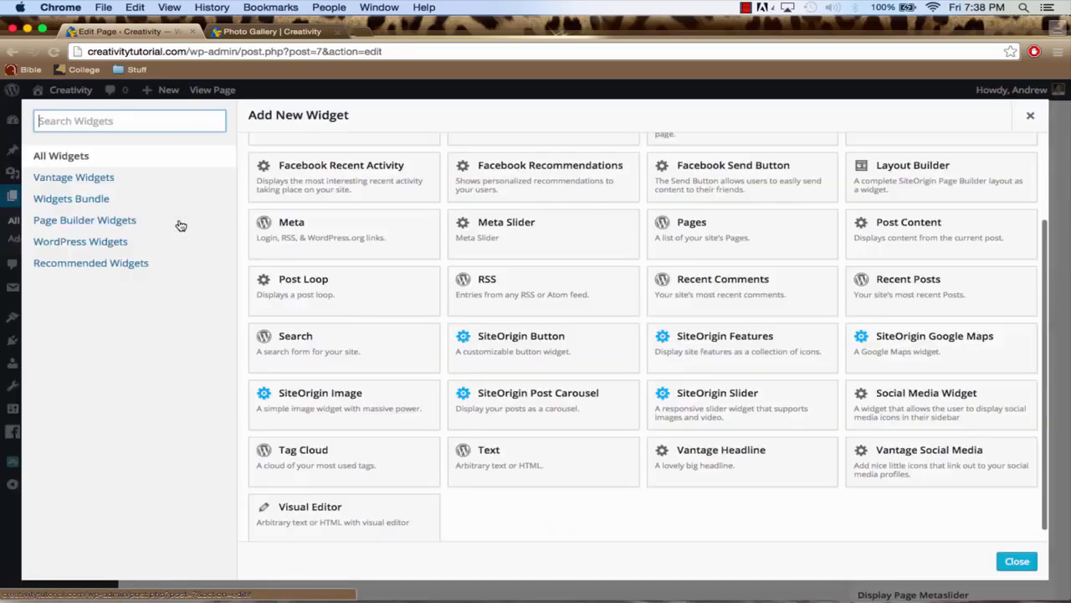
left_click(348, 523)
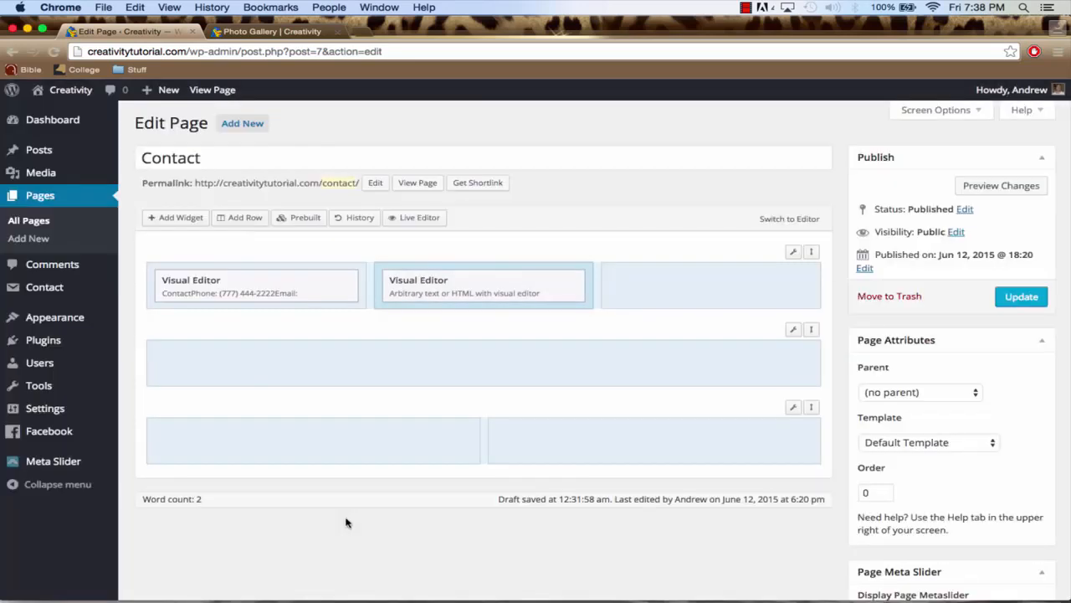
left_click(492, 281)
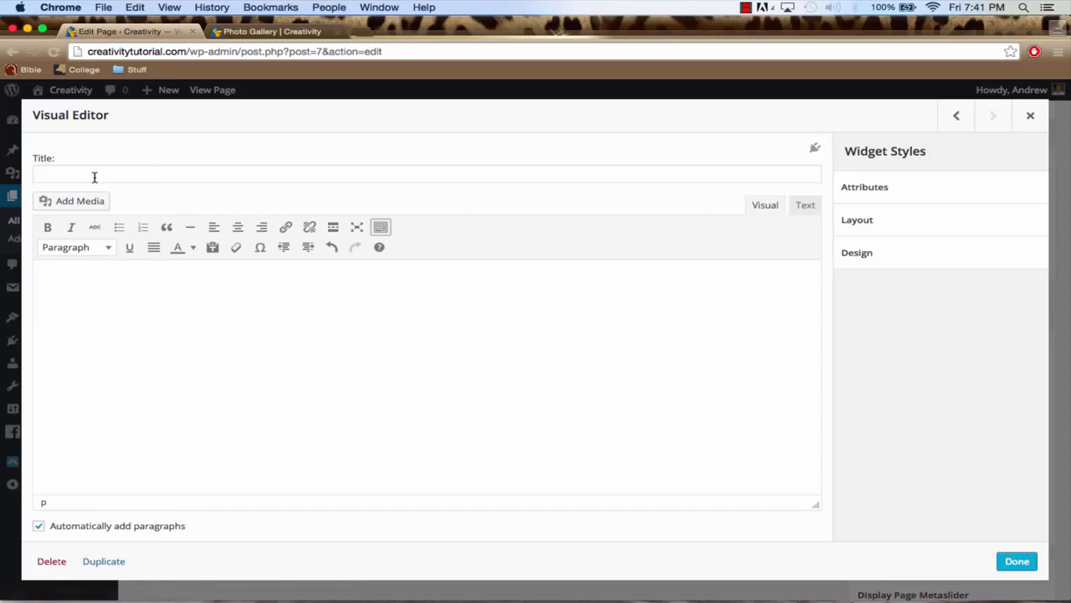
Enter "Office Hours" as the first line, followed by "Weekdays: 8am-5pm" and "Weekends: 12pm-5pm" on separate lines
left_click(184, 307)
type("Io")
type("fice Hours")
type("Weekdays: 8am-5pm")
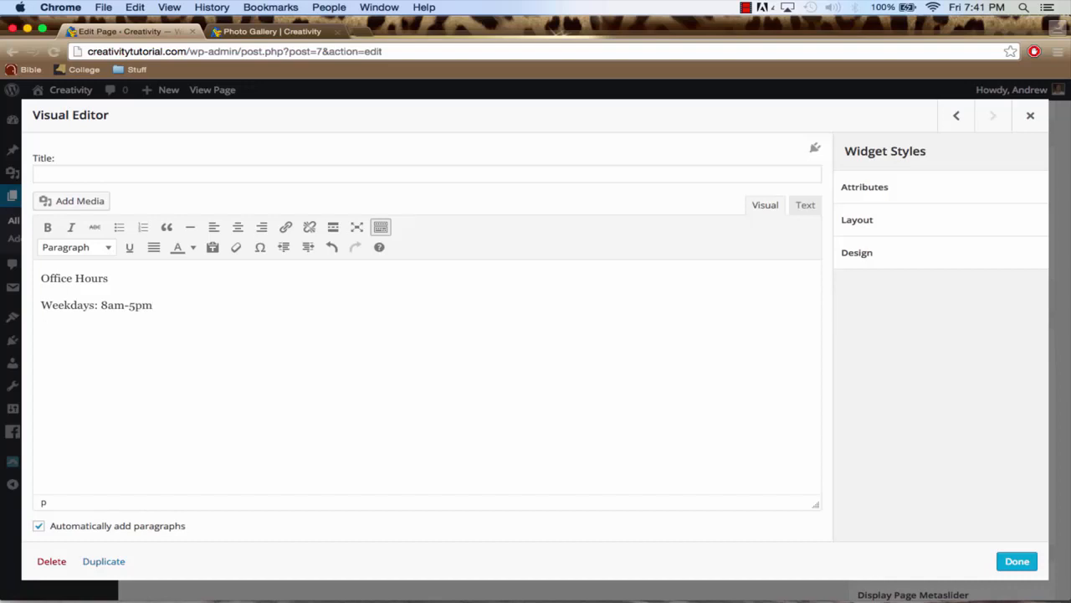
type("Weekends: 12pm")
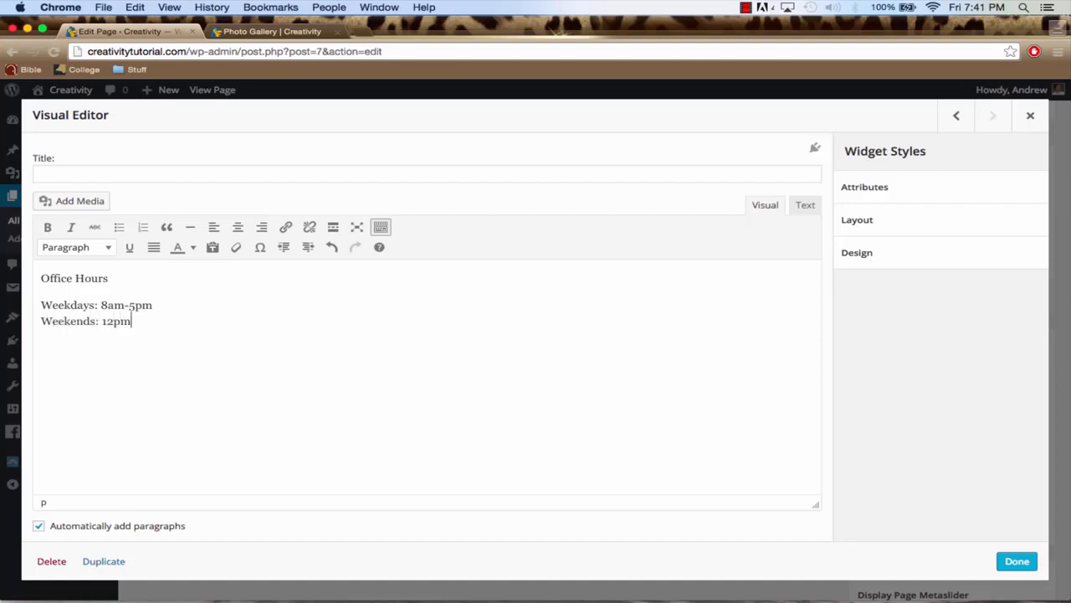
type("-5pm")
Center all the office hours text, format "Office Hours" as Heading 1 and finish editing the widget
left_click_drag(41, 278, 273, 364)
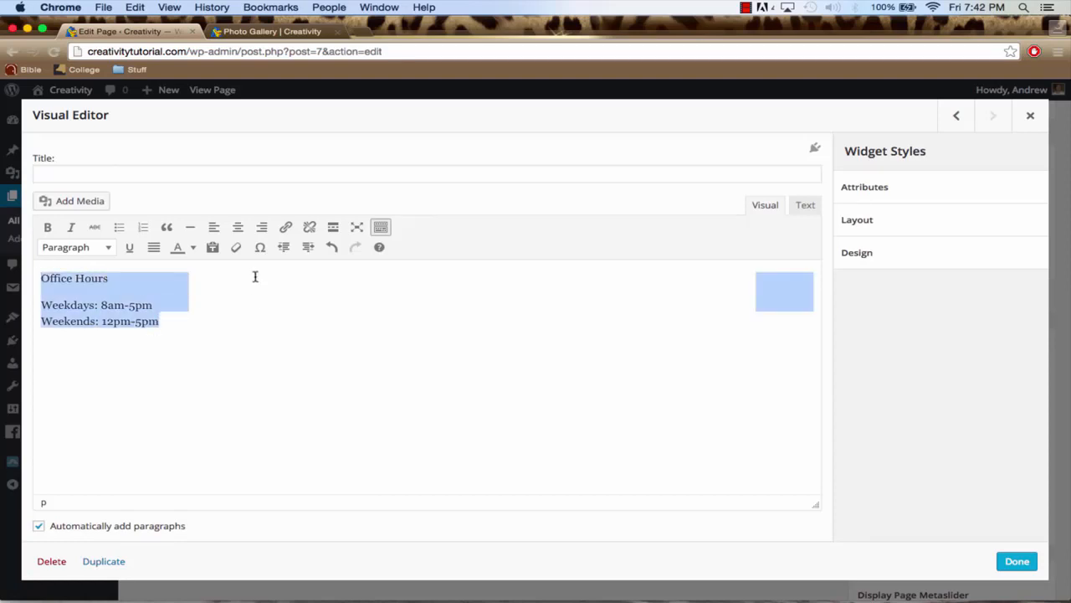
left_click(237, 227)
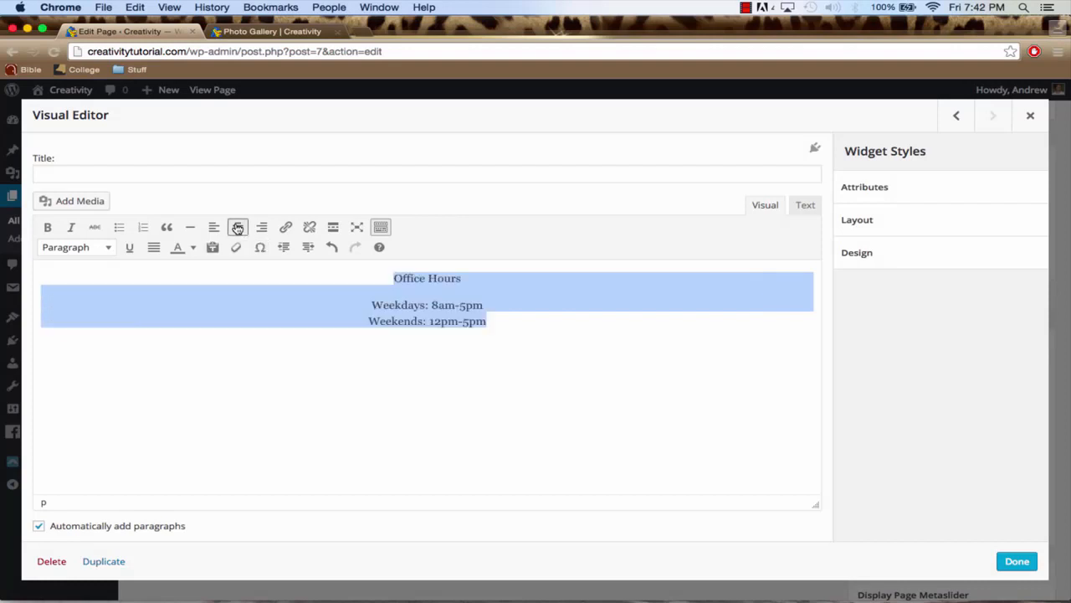
left_click(448, 277)
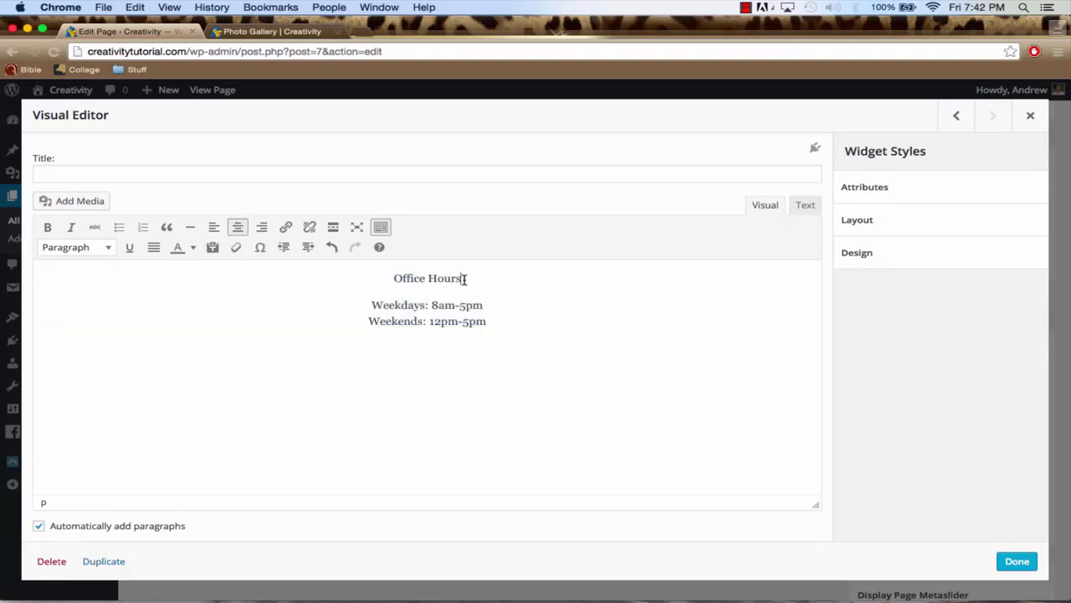
left_click_drag(460, 278, 398, 281)
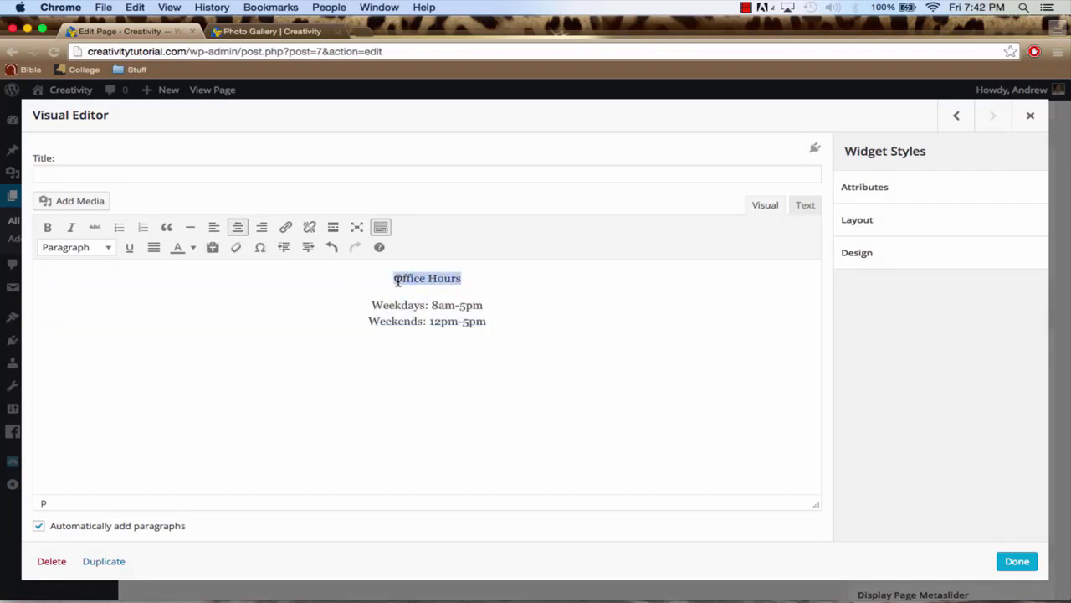
left_click(107, 248)
left_click(110, 297)
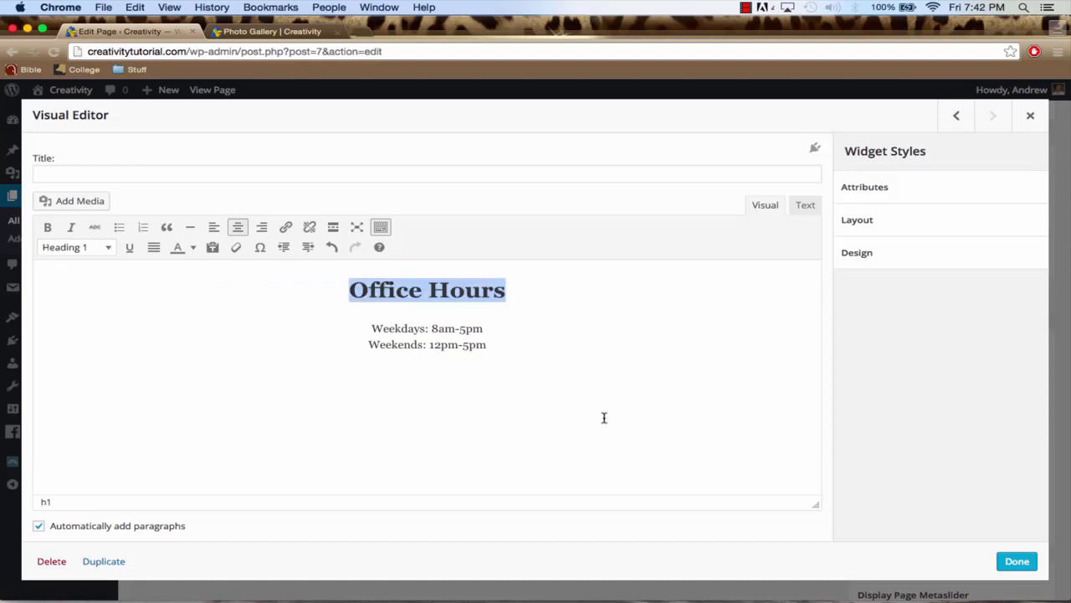
left_click(1015, 561)
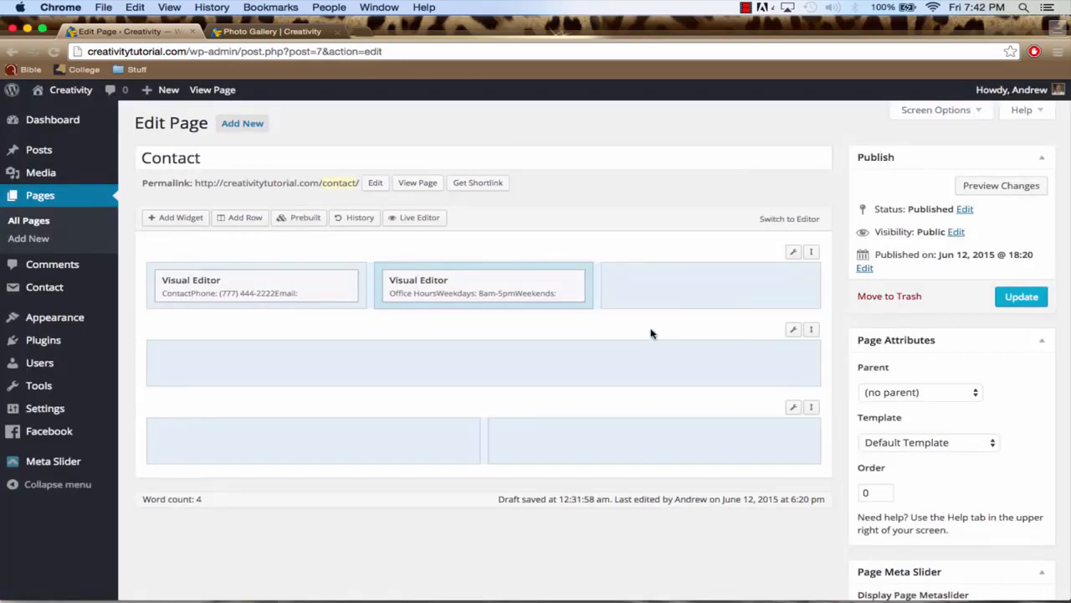
Add a Visual Editor widget to the third column of the three-column row and open it for editing
left_click(750, 292)
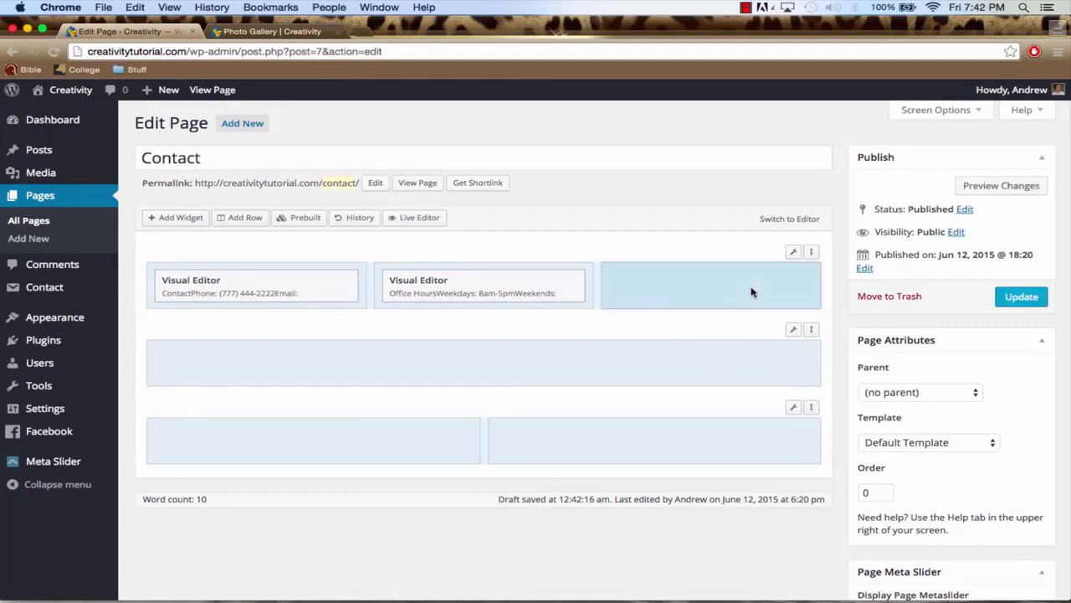
left_click(180, 220)
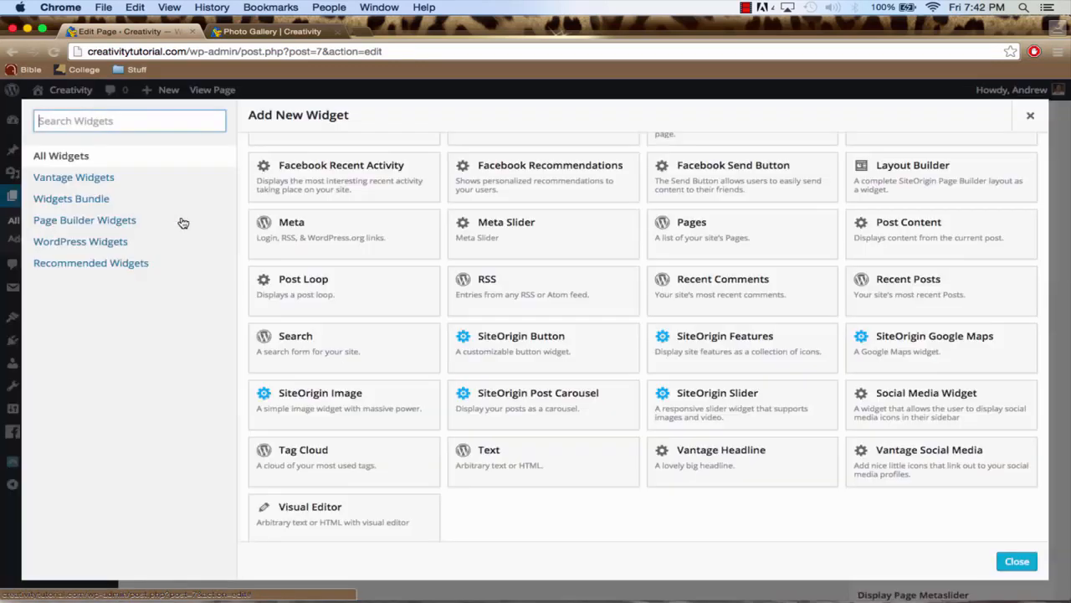
left_click(326, 514)
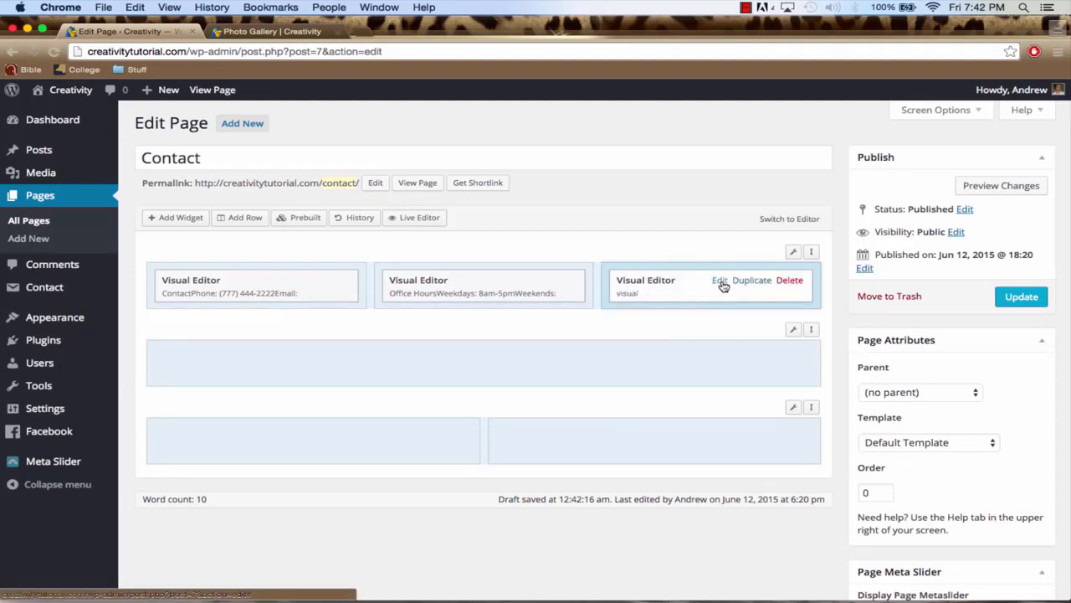
left_click(720, 282)
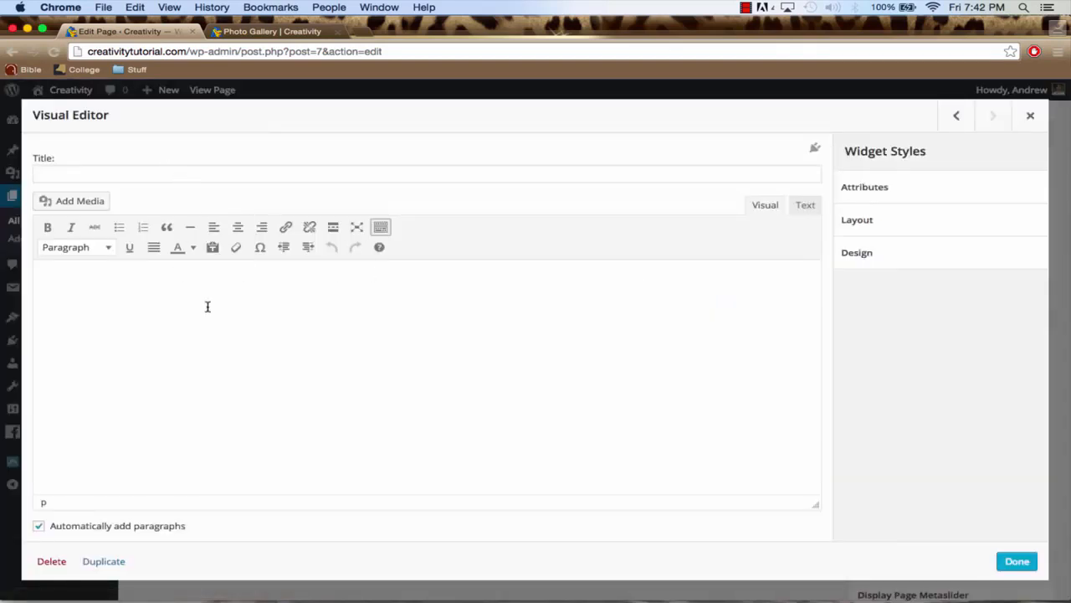
Enter "Location" as the first line, with the street address and the city and state on the lines below
type("Locatio")
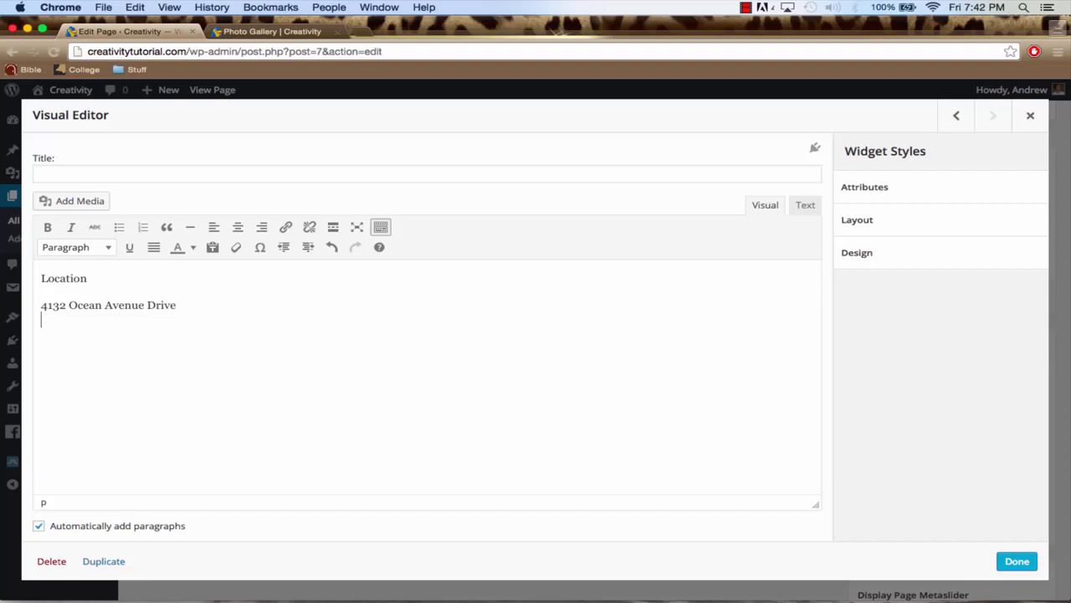
type("Miami, FL")
Center all the location text, format "Location" as Heading 1 and finish editing the widget
left_click_drag(41, 277, 192, 325)
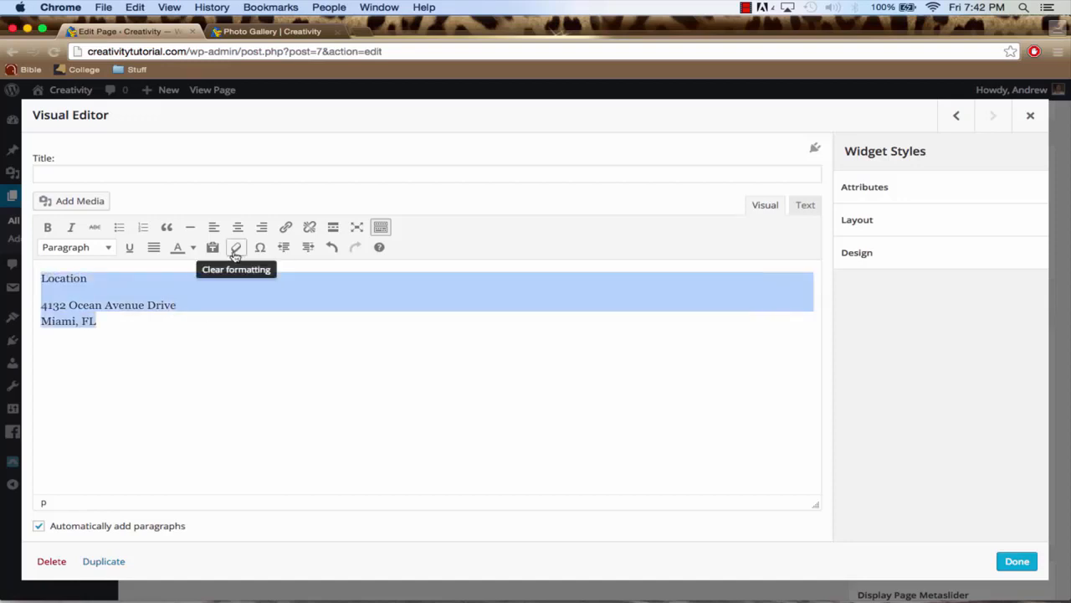
left_click(240, 229)
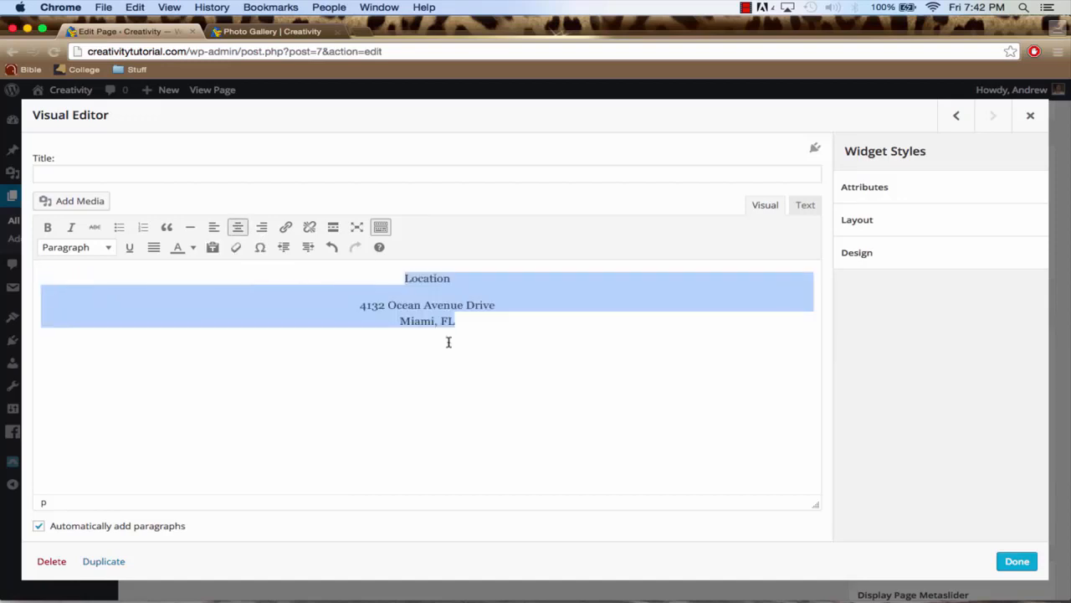
left_click(454, 278)
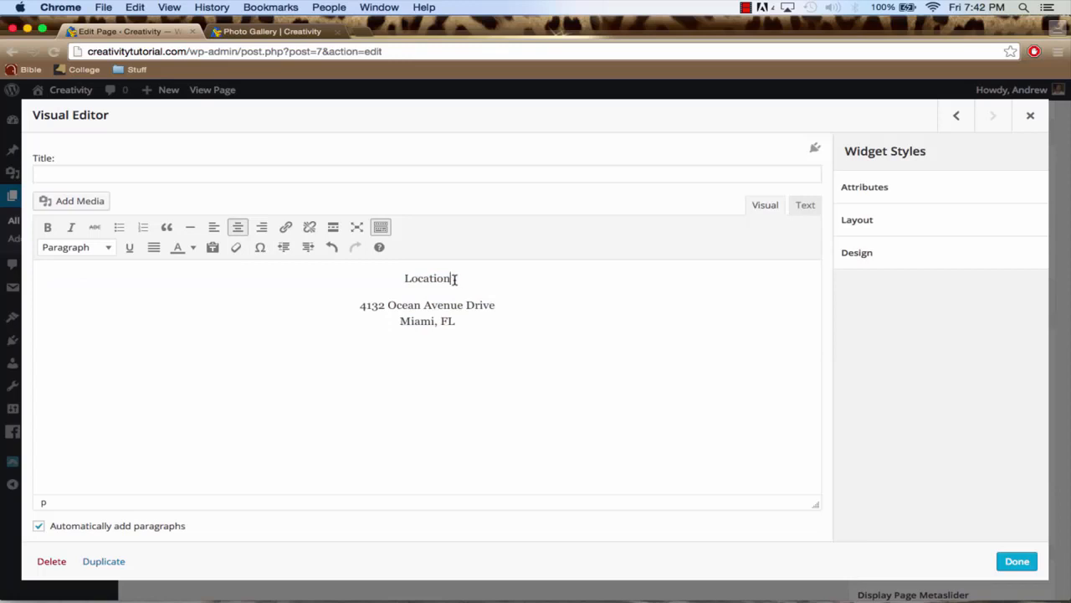
left_click_drag(455, 278, 406, 277)
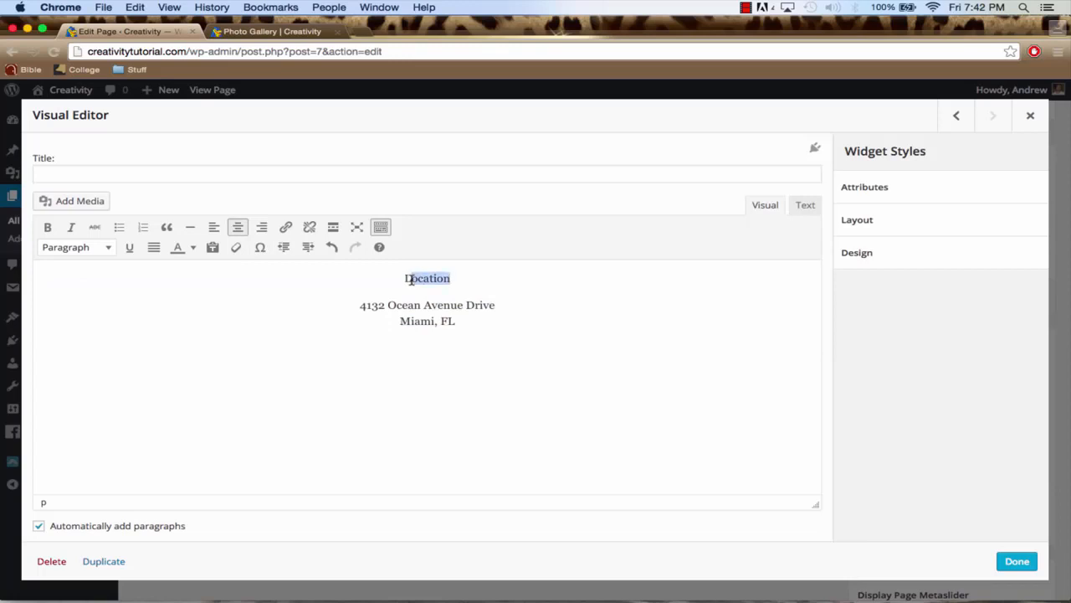
left_click(107, 248)
left_click(98, 300)
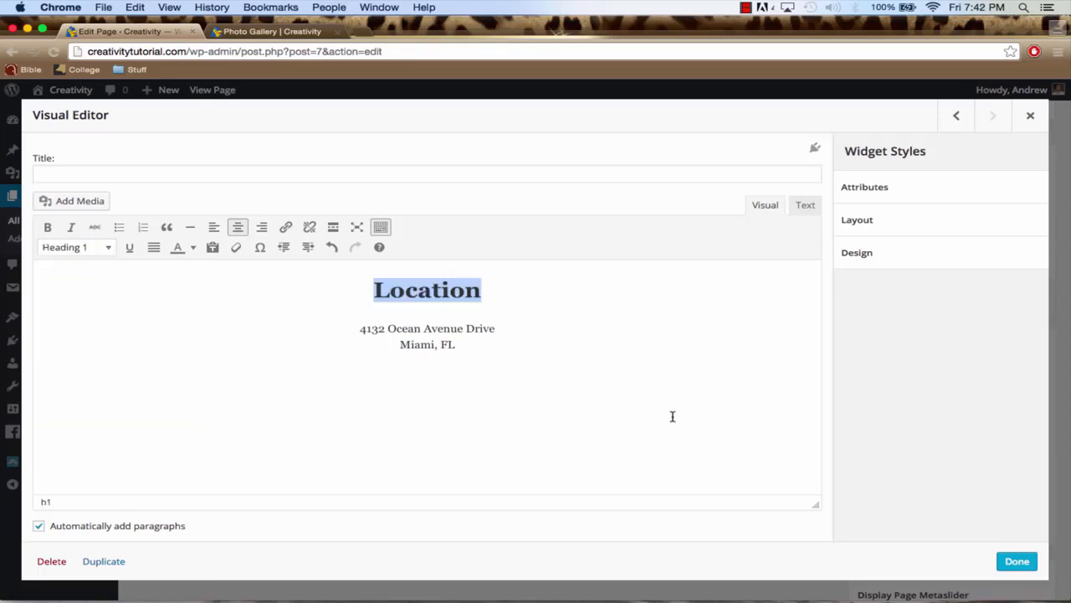
left_click(1017, 561)
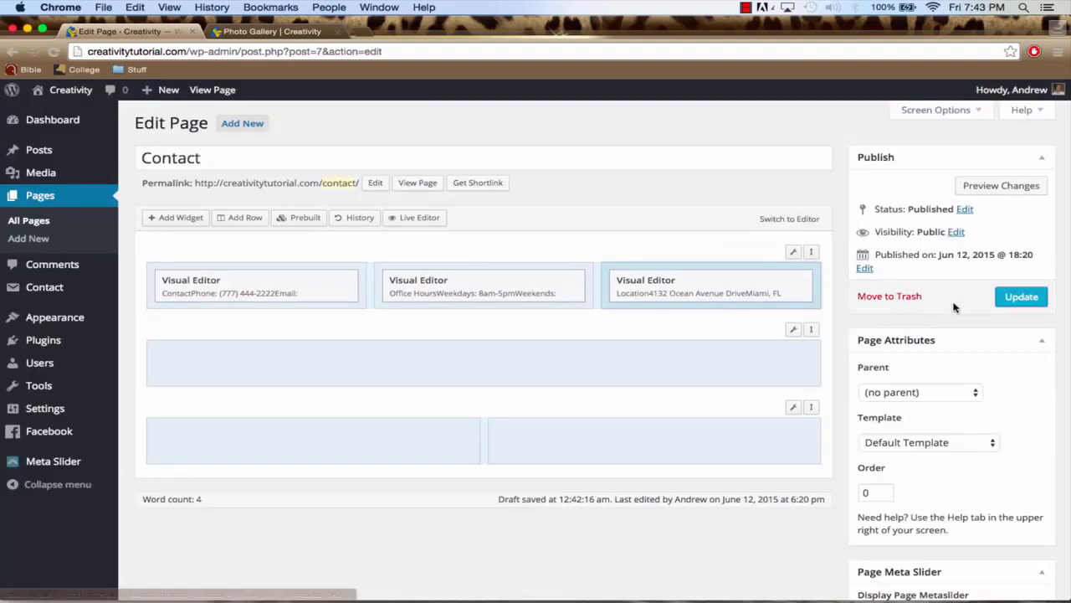
Update the Contact page and view it on the live site, checking its page title above the three columns
left_click(1019, 298)
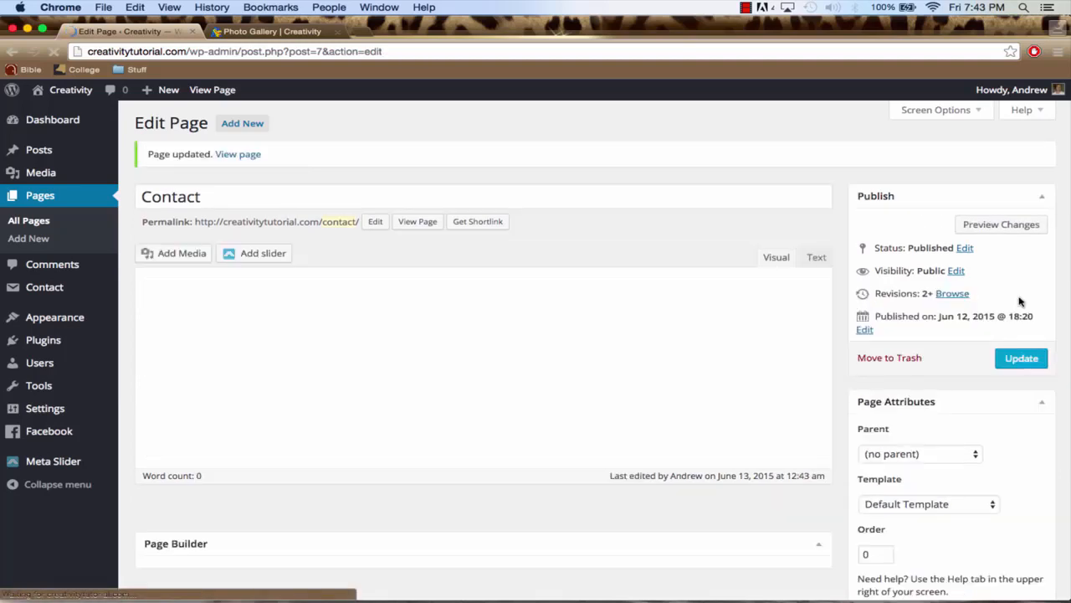
left_click(283, 33)
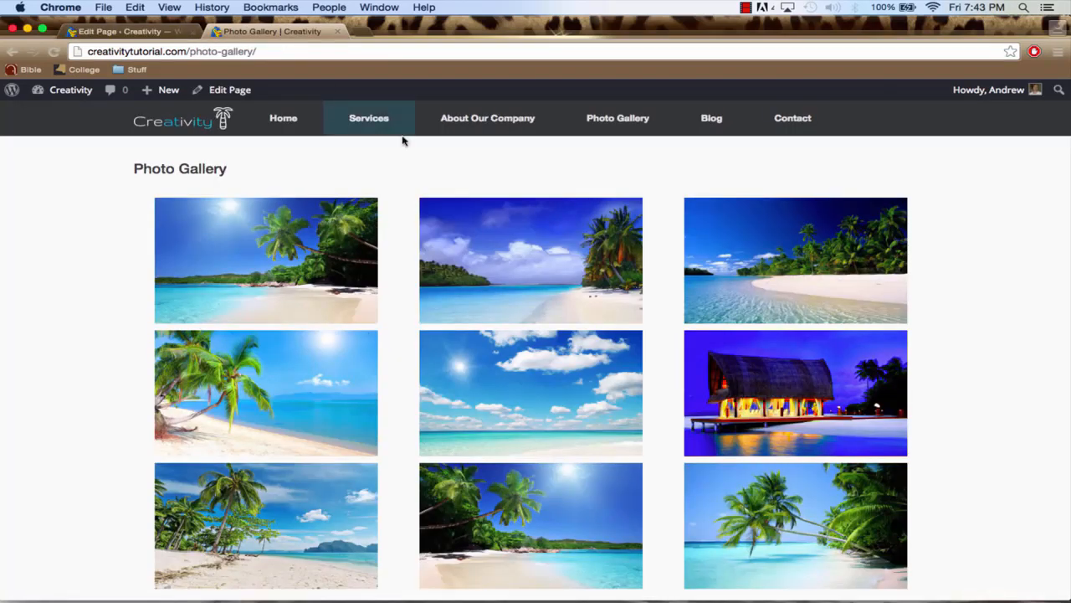
left_click(792, 120)
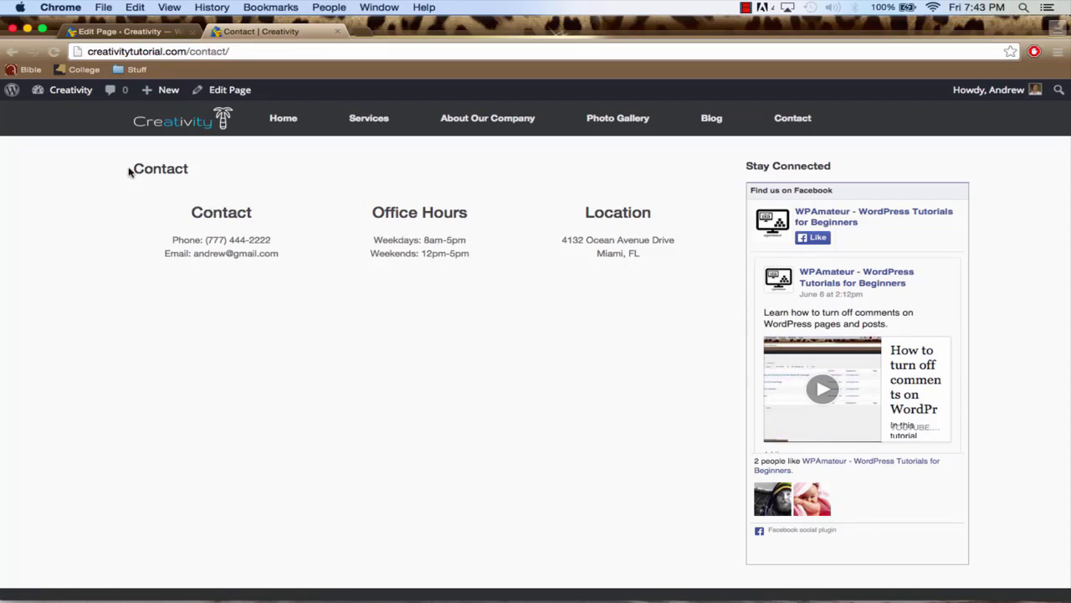
left_click_drag(130, 169, 184, 167)
Set the Contact page's template to Full Width Page, No Title and update the page
left_click(132, 32)
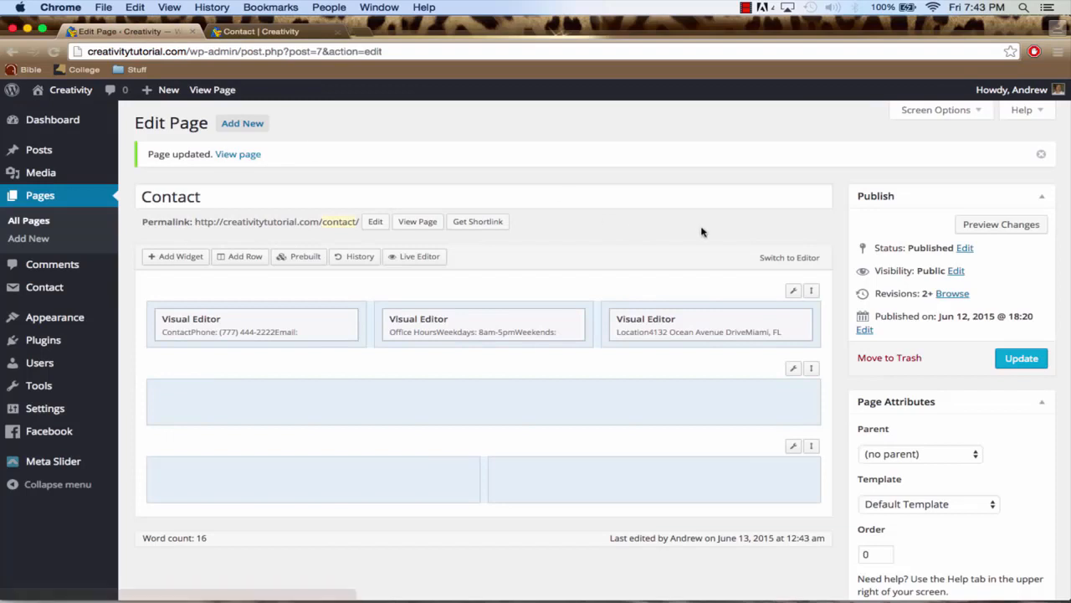
scroll(801, 273, "down", 3)
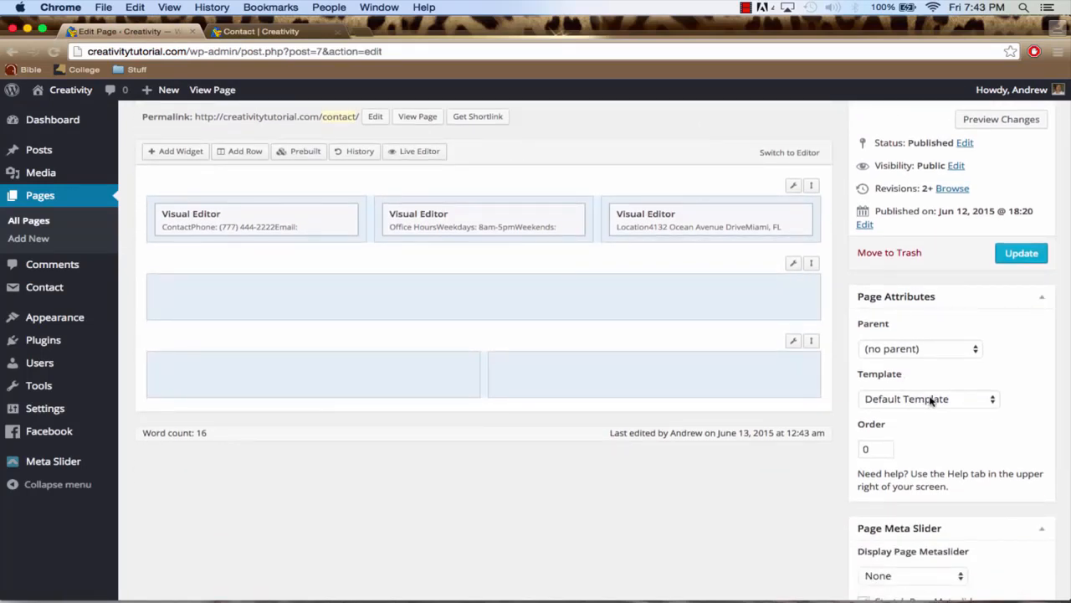
left_click(930, 399)
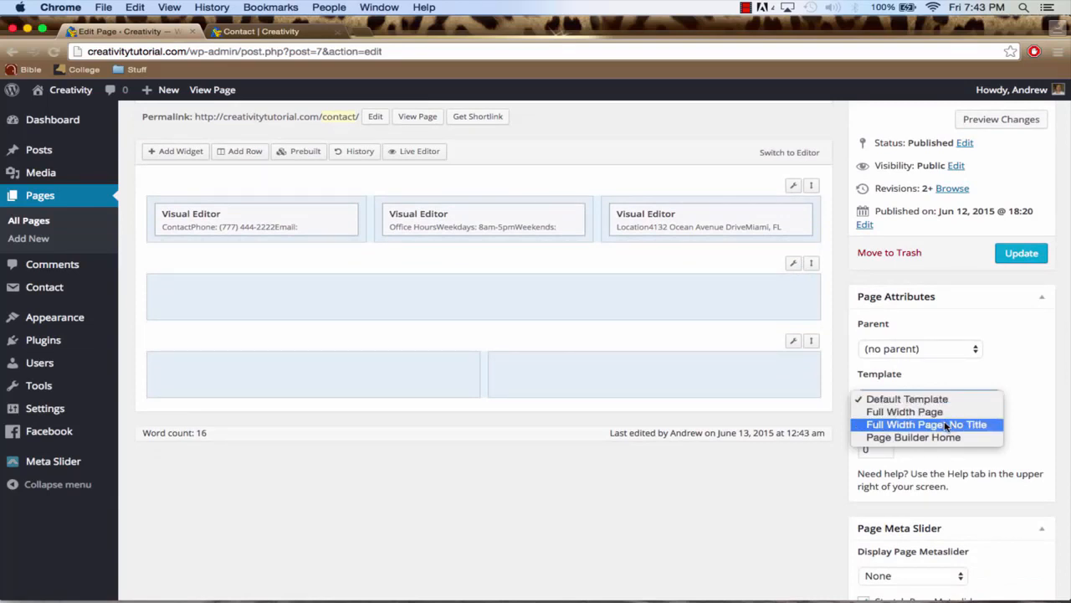
left_click(952, 427)
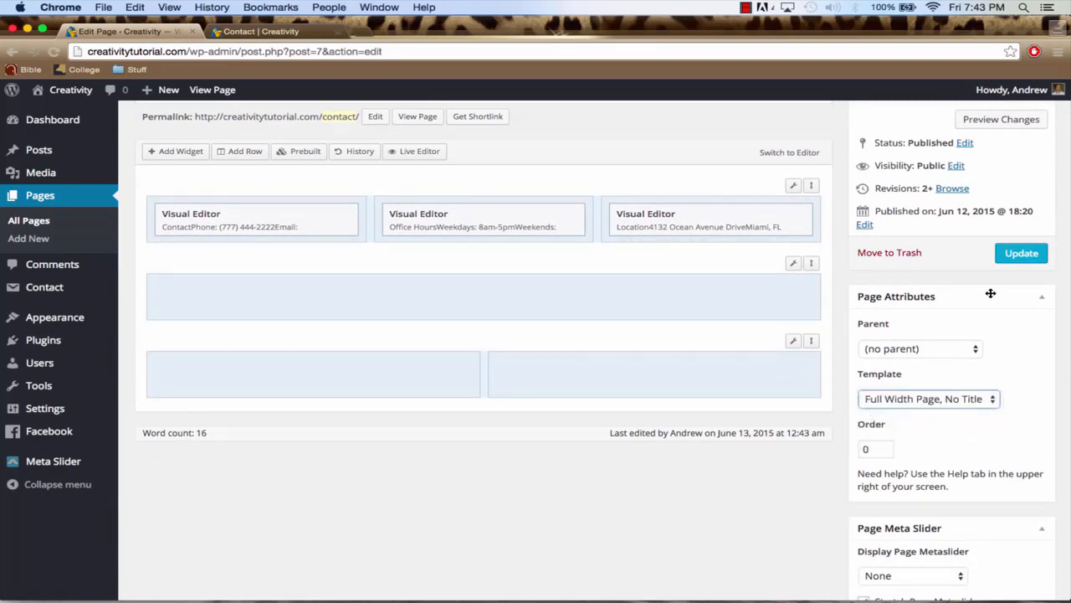
left_click(1016, 254)
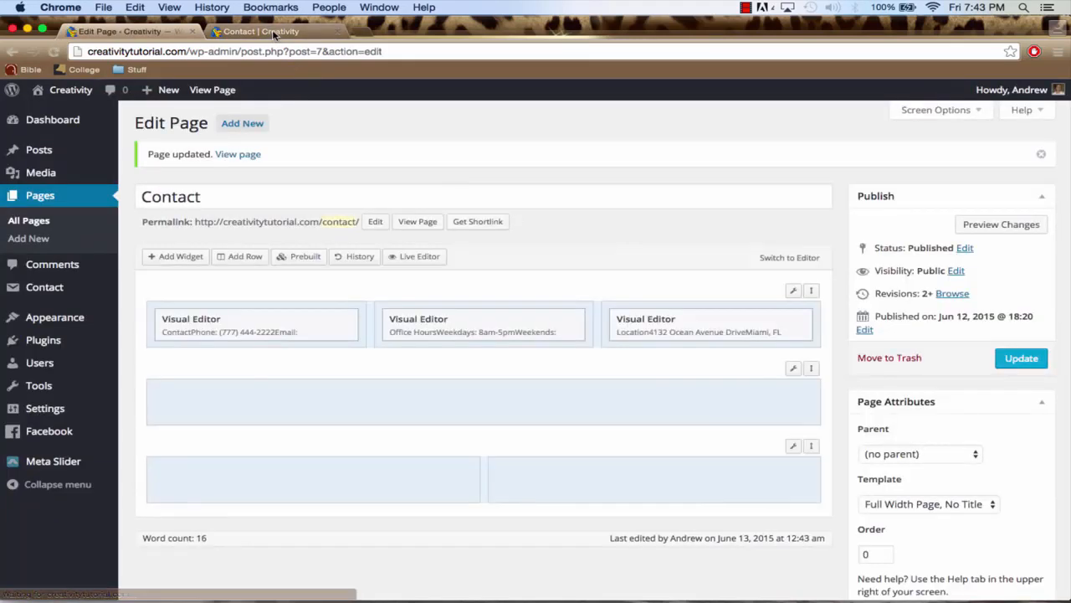
Reload the live Contact page and check its full-width layout without the title
left_click(274, 31)
left_click(272, 49)
key("Return")
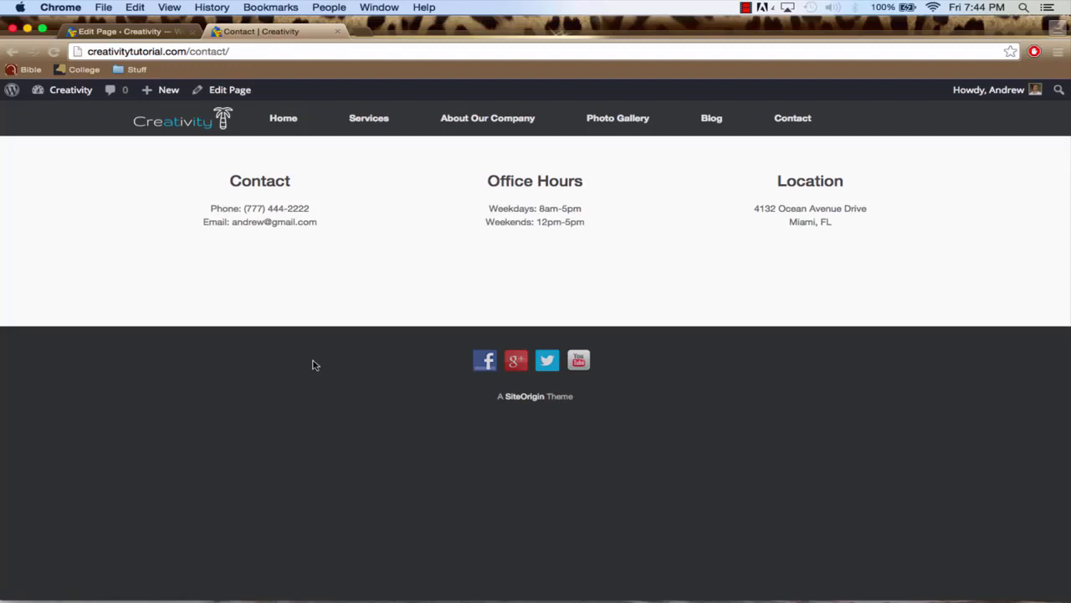
Copy the shortcode of Contact form 1 from the site's list of contact forms
left_click(124, 32)
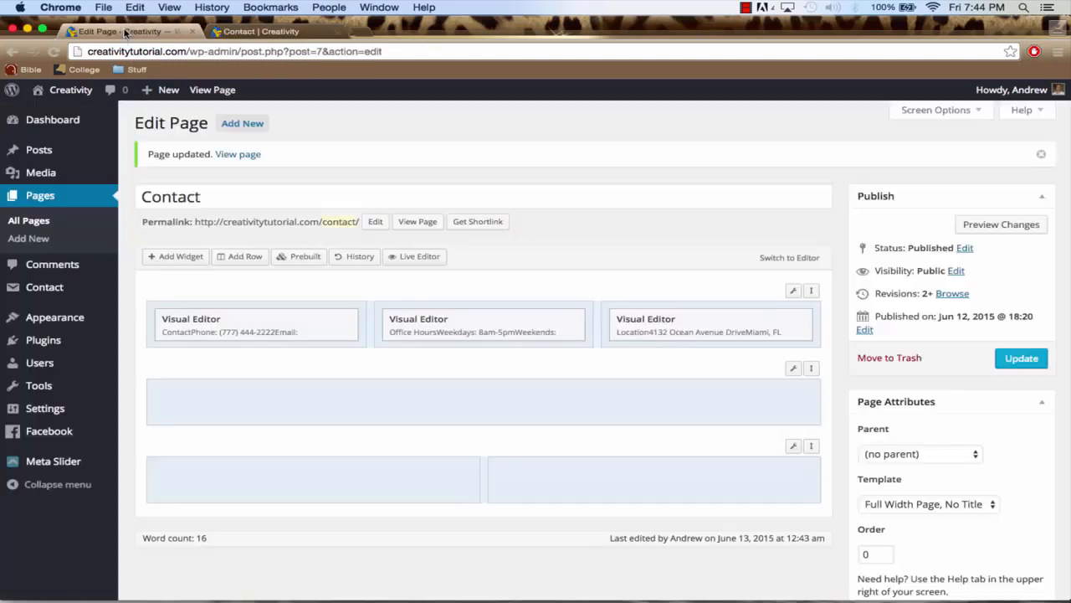
left_click(291, 480)
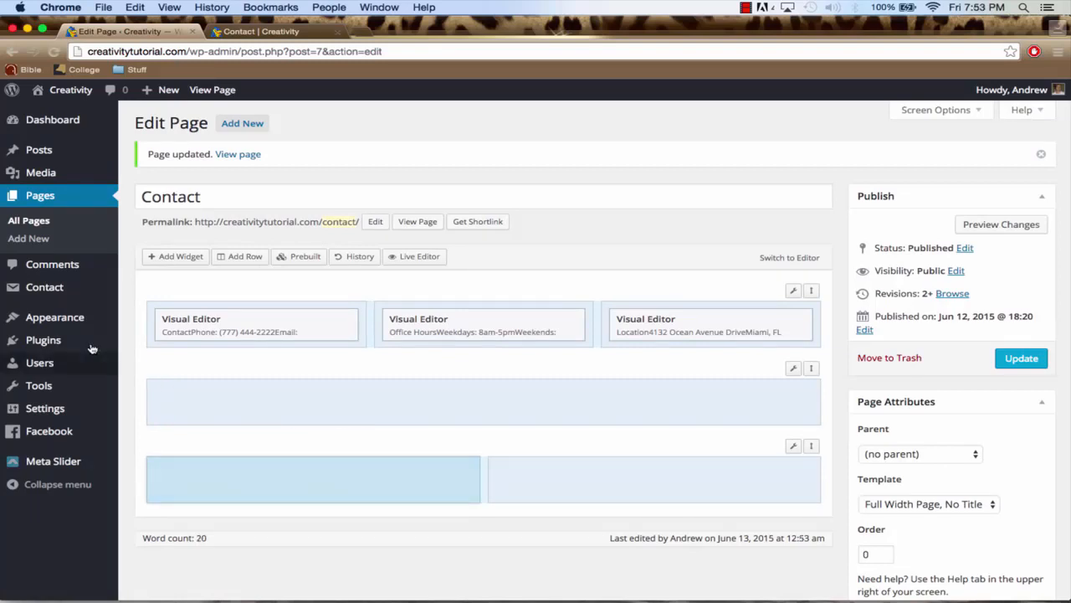
mouse_move(78, 297)
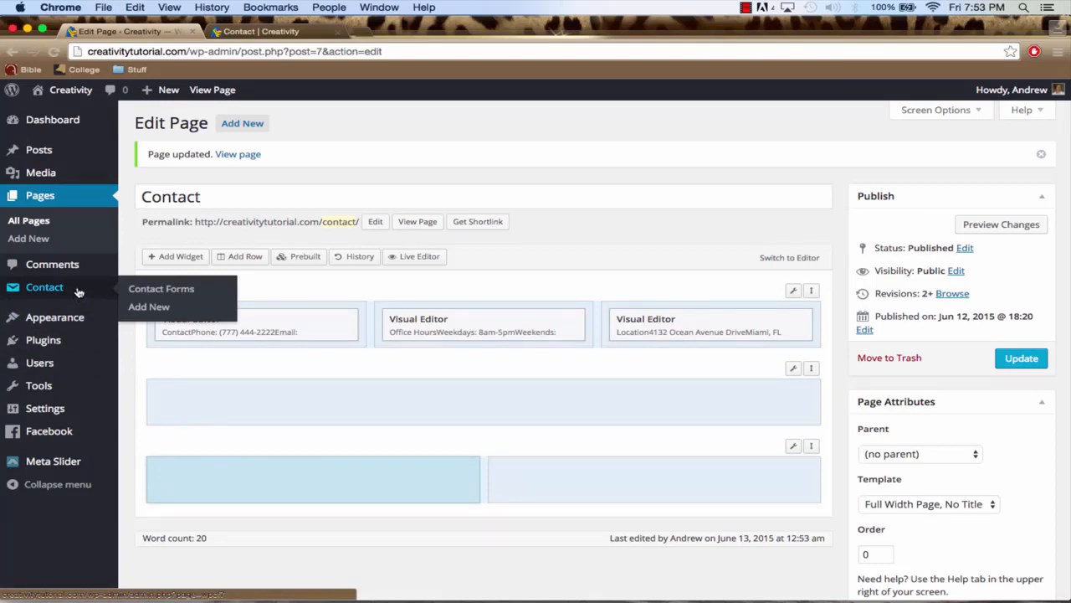
left_click(78, 291)
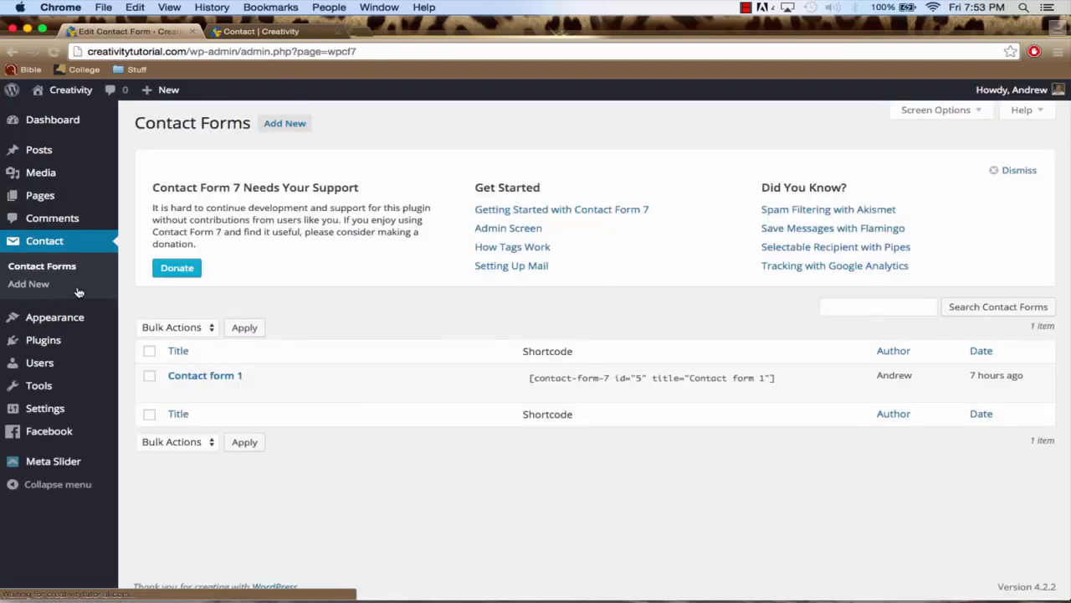
left_click(579, 380)
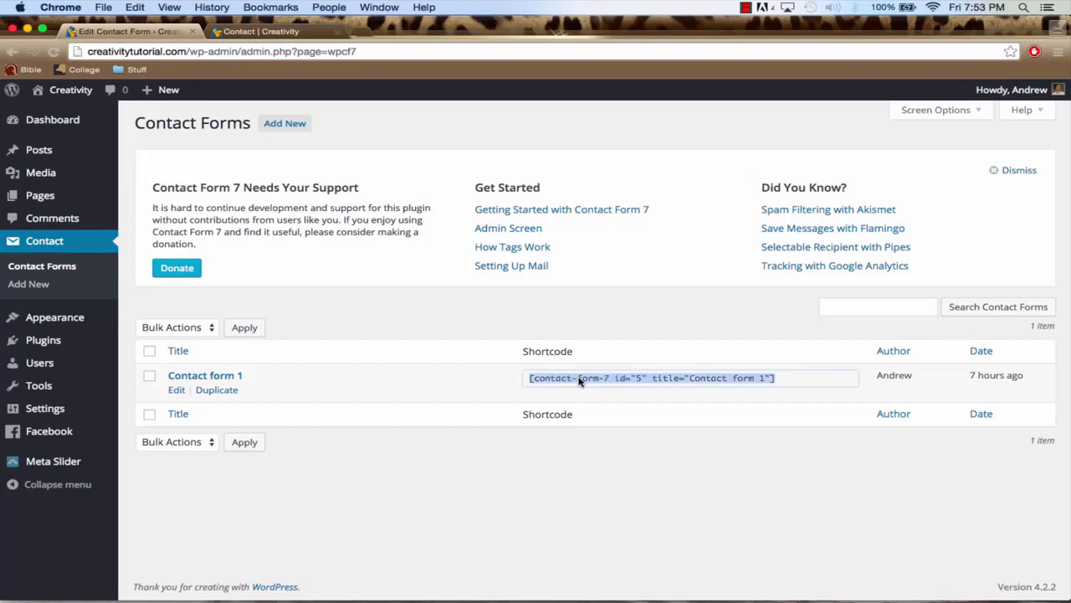
key("super+c")
Reopen the Contact page for editing and add a Visual Editor widget to the first column of the two-column row
left_click(43, 198)
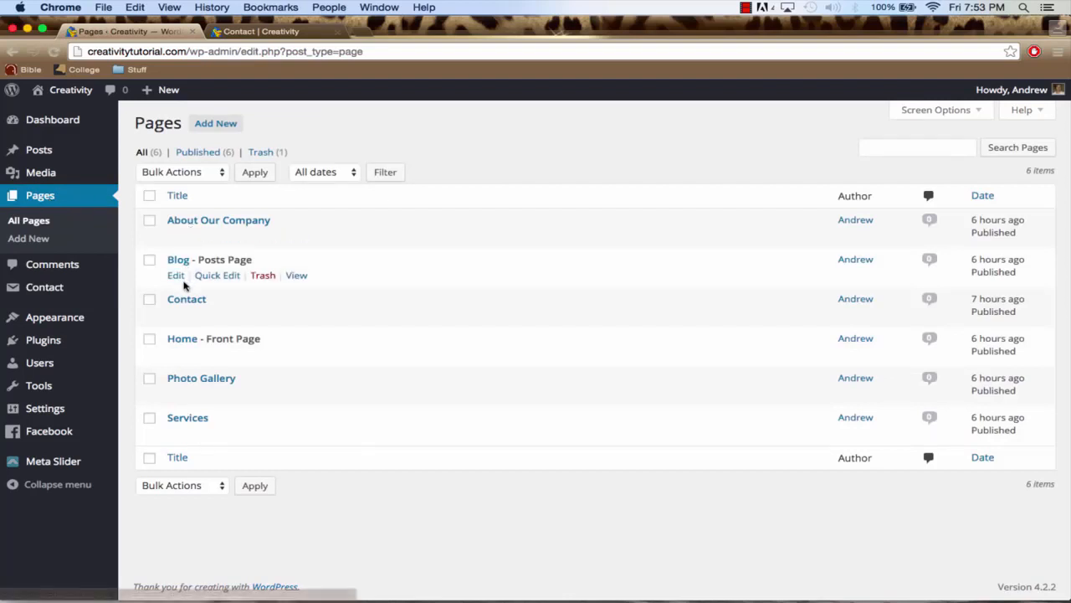
left_click(186, 302)
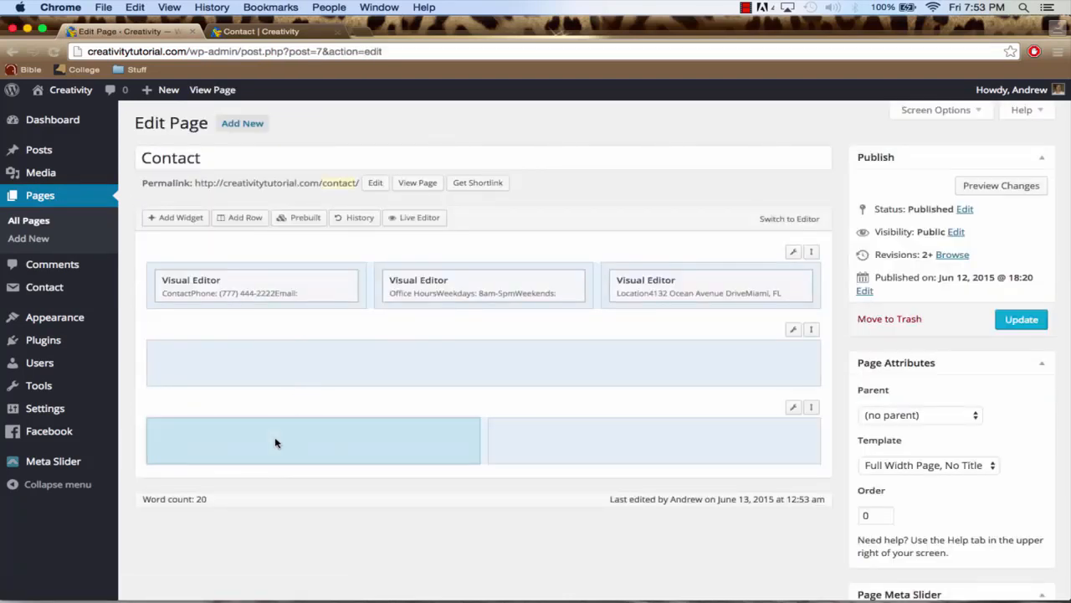
left_click(181, 218)
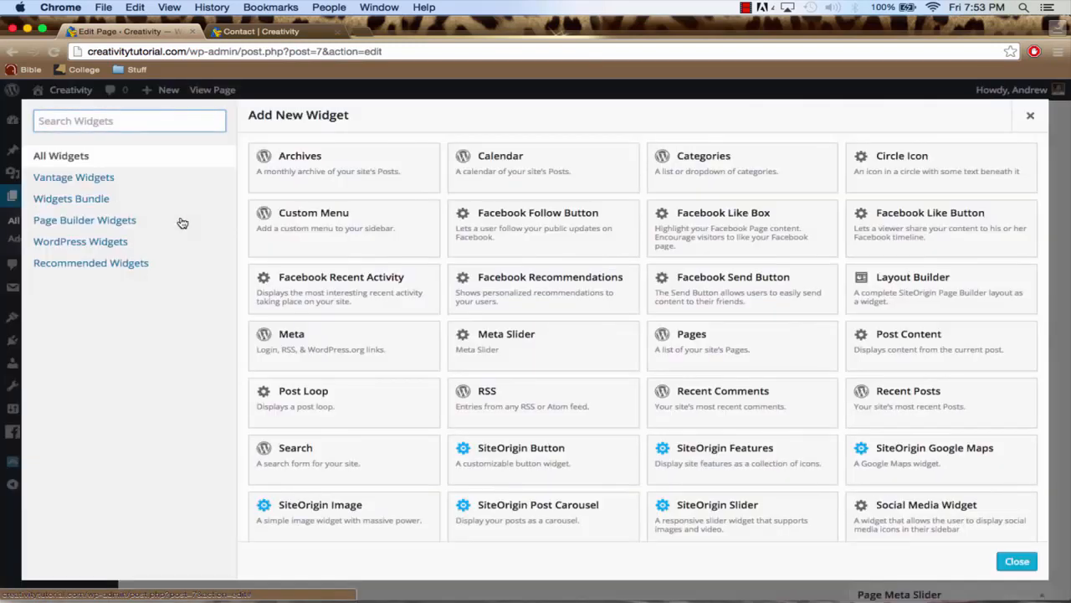
scroll(419, 365, "down", 3)
scroll(406, 400, "up", 3)
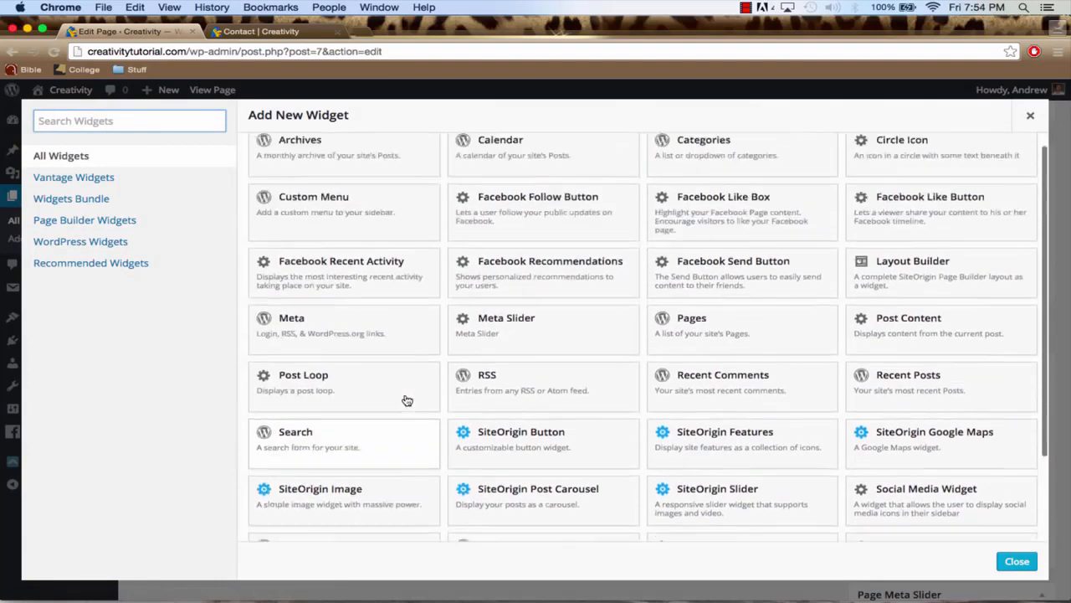
scroll(406, 400, "down", 3)
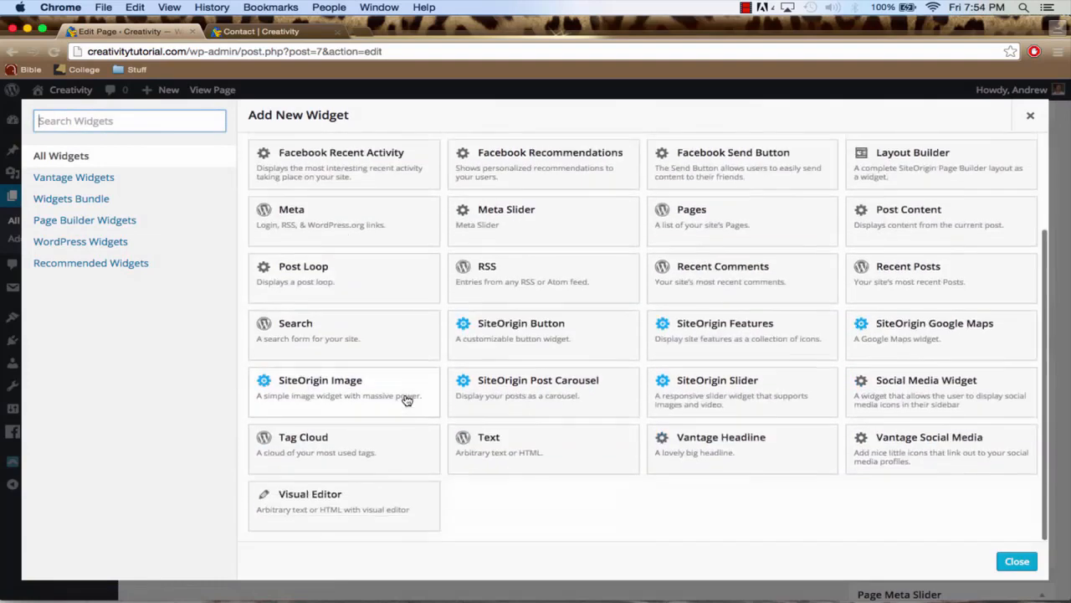
left_click(381, 508)
mouse_move(397, 447)
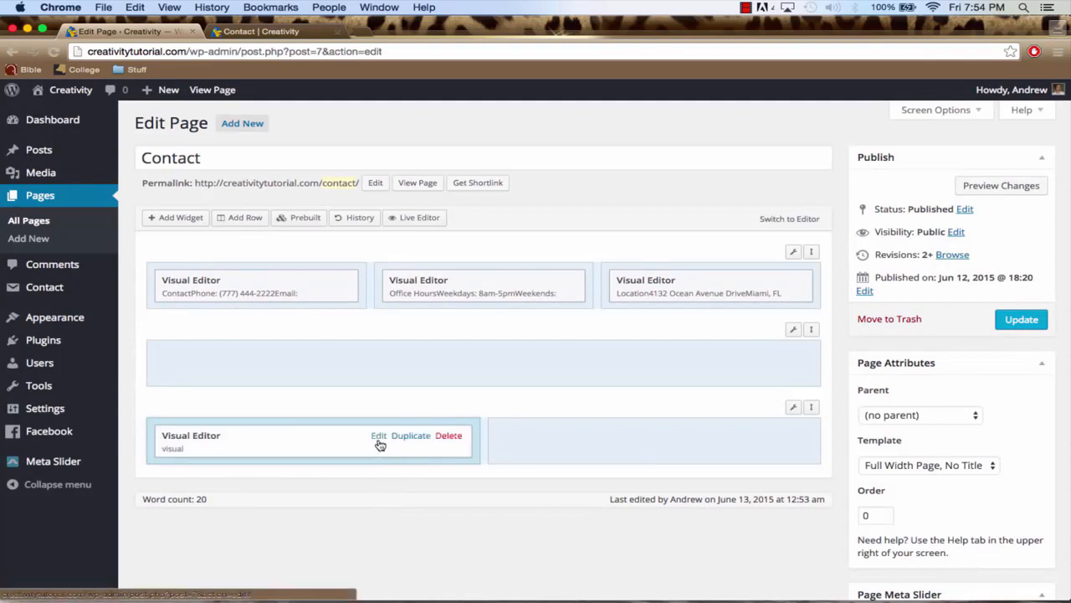
Paste the Contact form 1 shortcode into the new Visual Editor widget and finish editing it
left_click(379, 436)
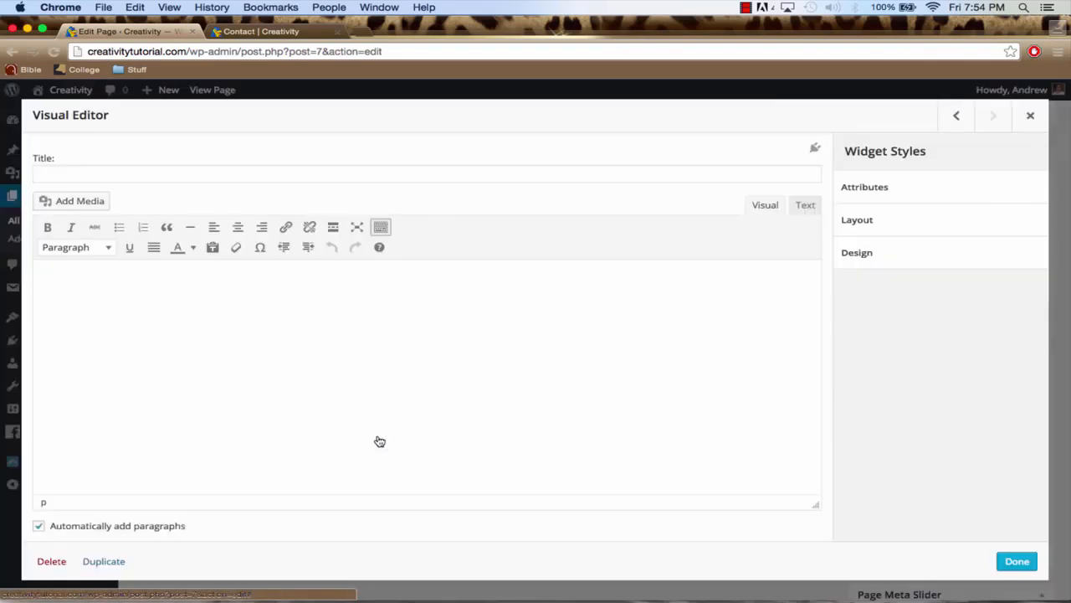
left_click(499, 318)
key("super+v")
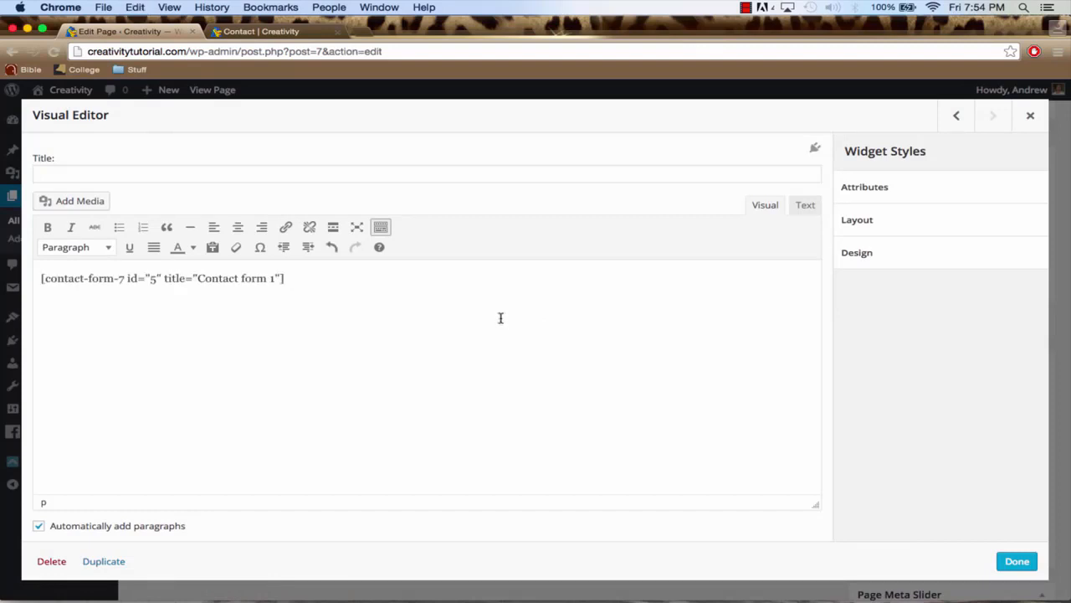
left_click(1007, 561)
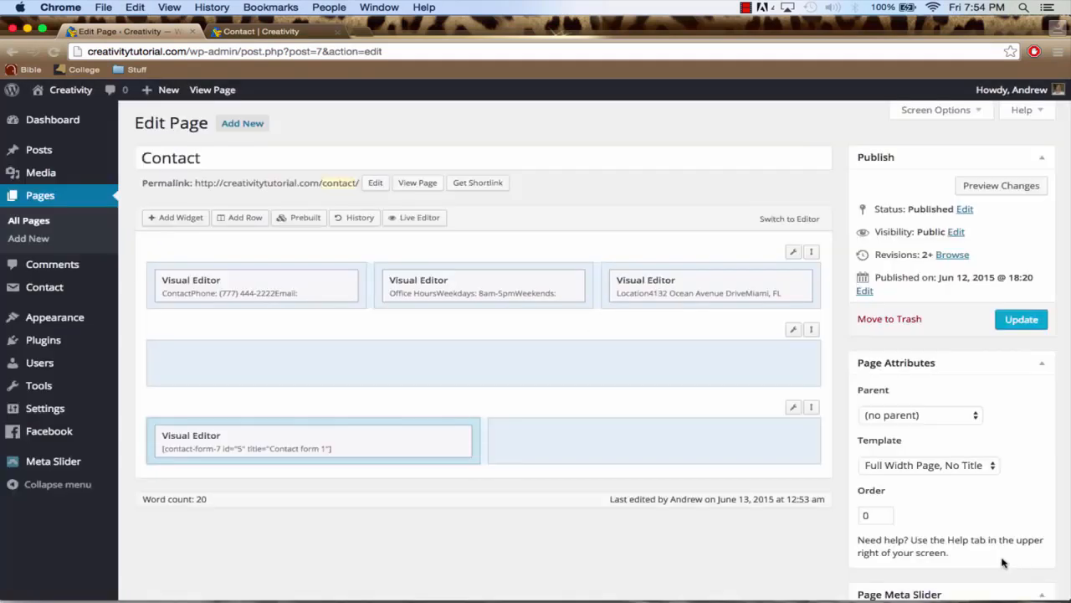
Update the Contact page and view it on the live site, checking the contact form below the three columns
left_click(1021, 321)
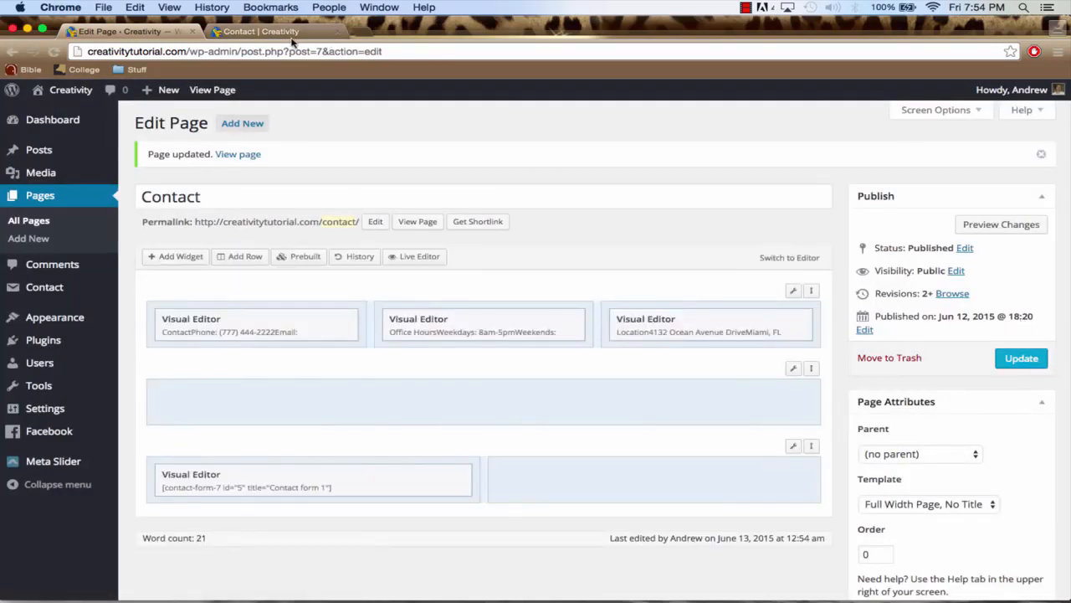
right_click(241, 158)
left_click(270, 164)
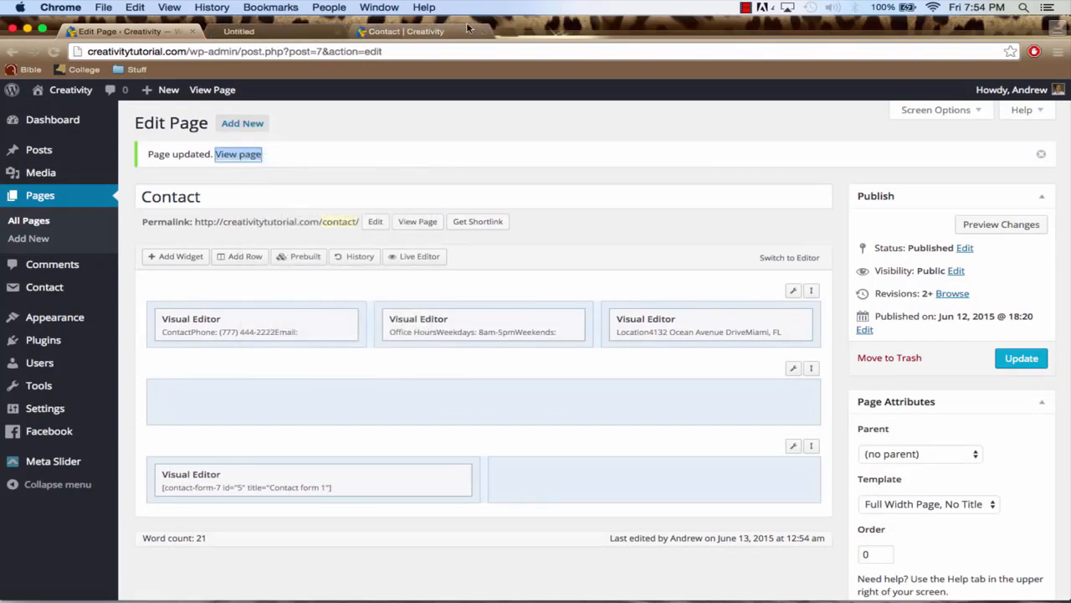
left_click(262, 33)
scroll(376, 294, "down", 3)
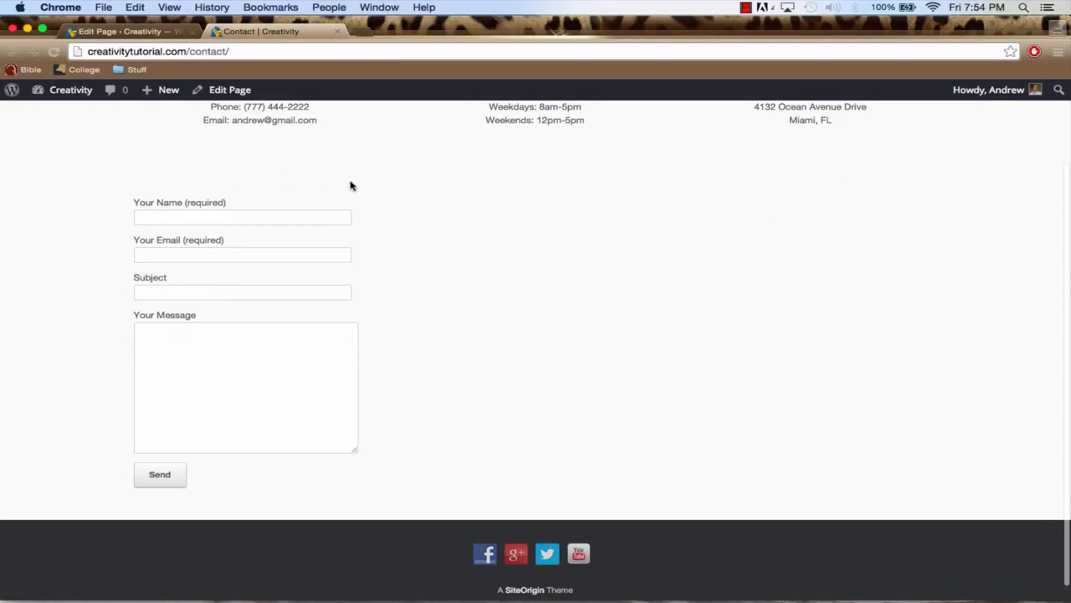
scroll(390, 418, "up", 3)
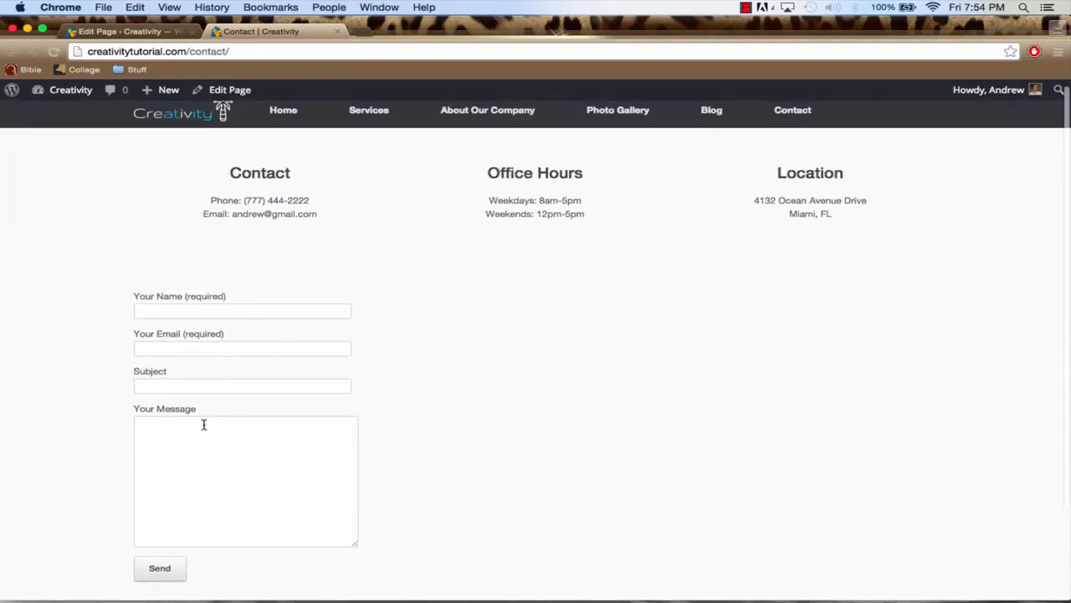
scroll(244, 419, "up", 1)
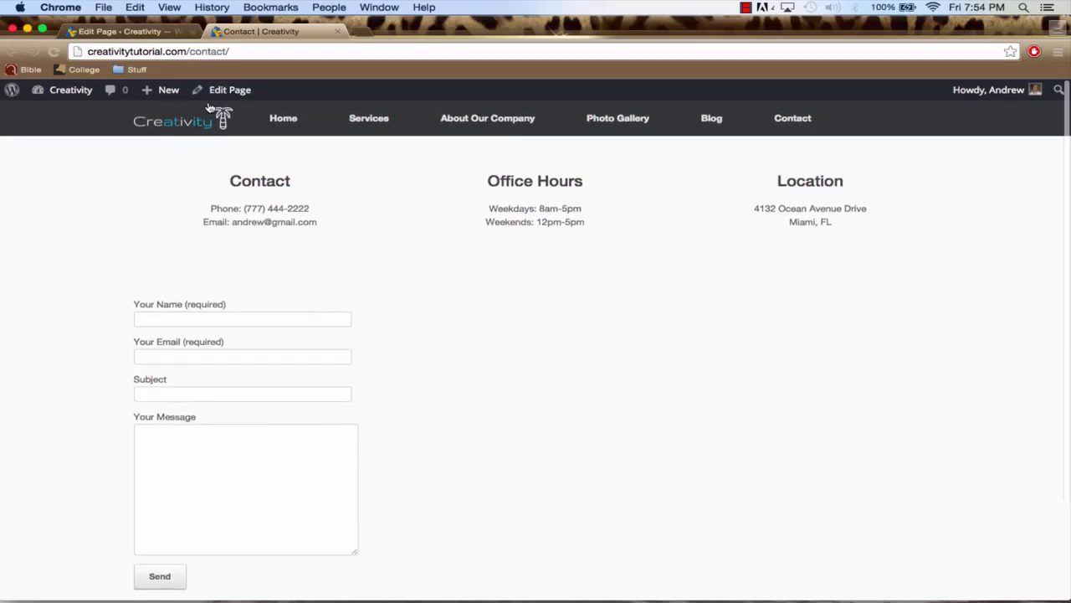
Open the mail settings of Contact form 1 and examine the recipient e-mail address its messages are sent to
left_click(126, 31)
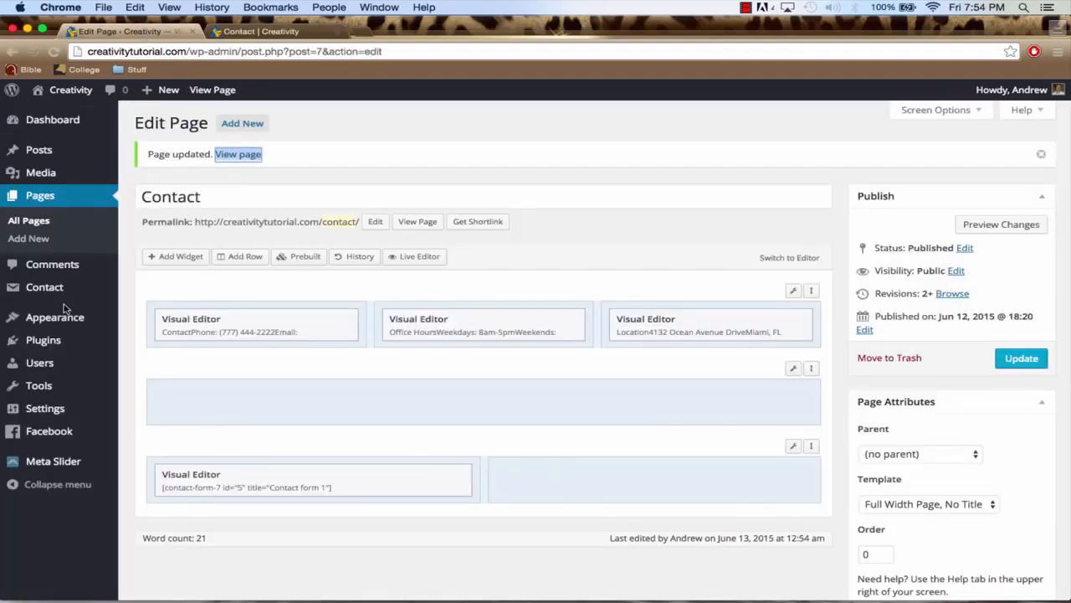
mouse_move(60, 296)
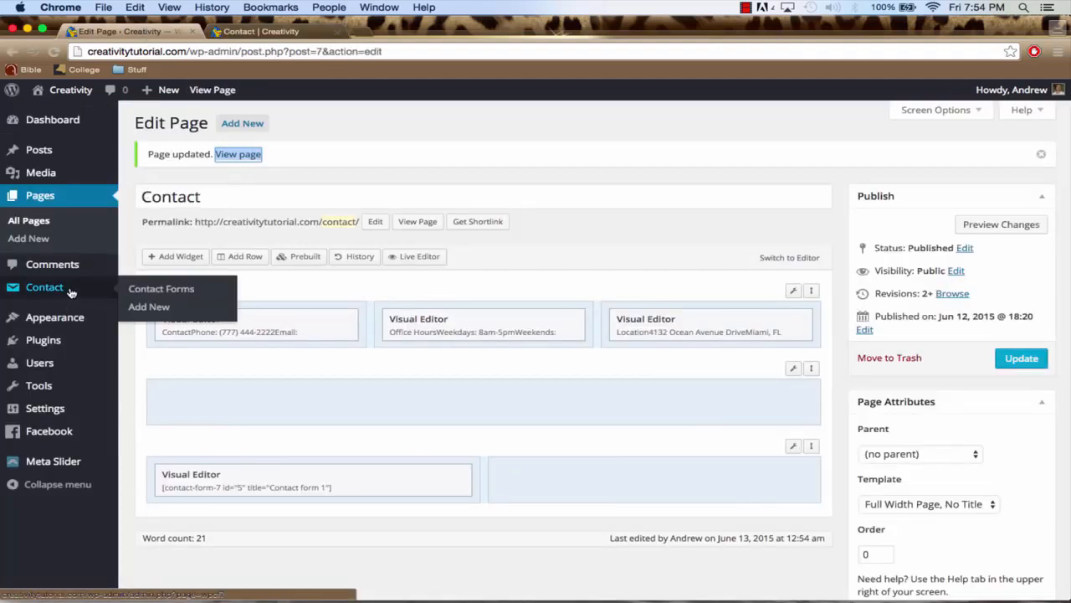
left_click(71, 291)
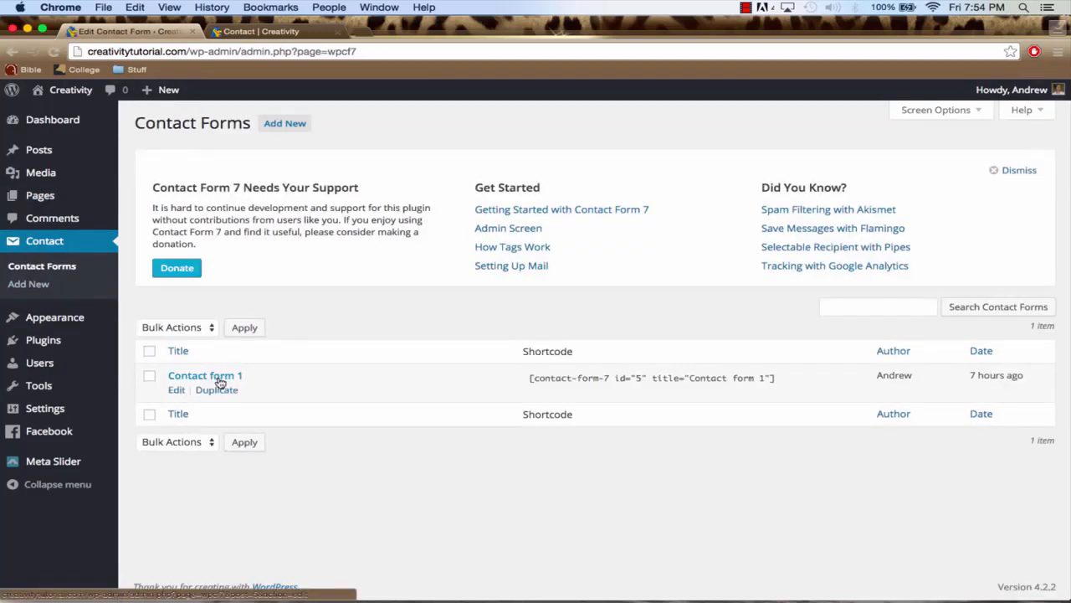
left_click(220, 379)
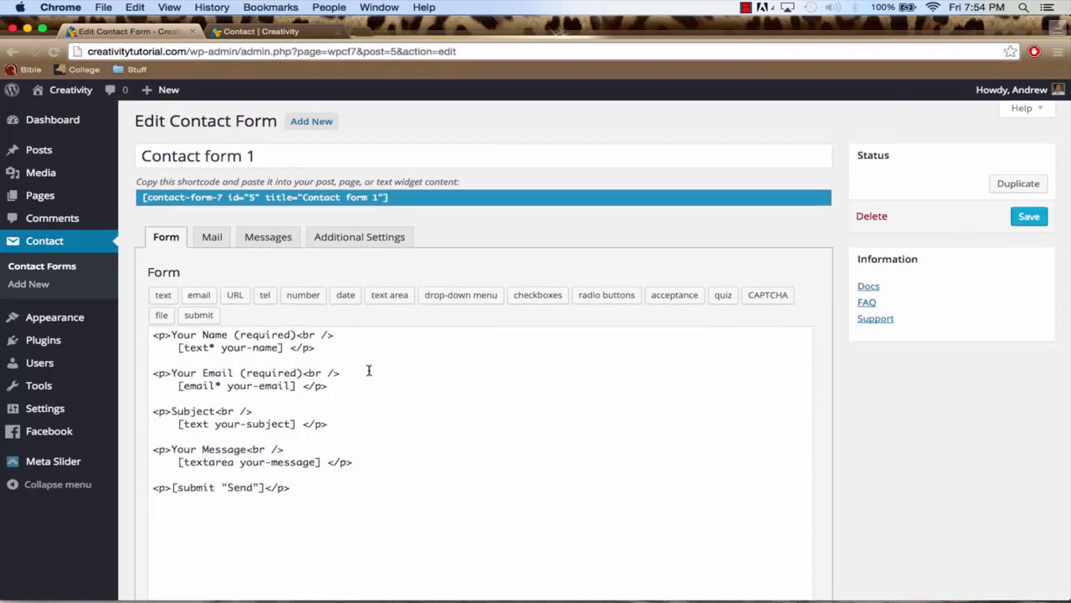
scroll(366, 369, "down", 1)
left_click(212, 202)
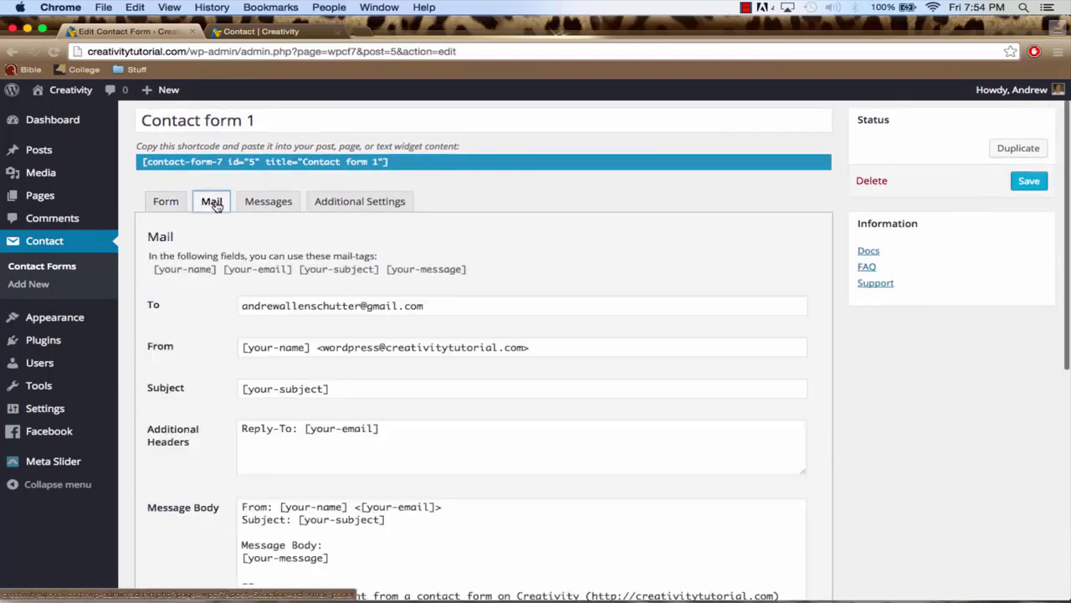
scroll(371, 298, "down", 1)
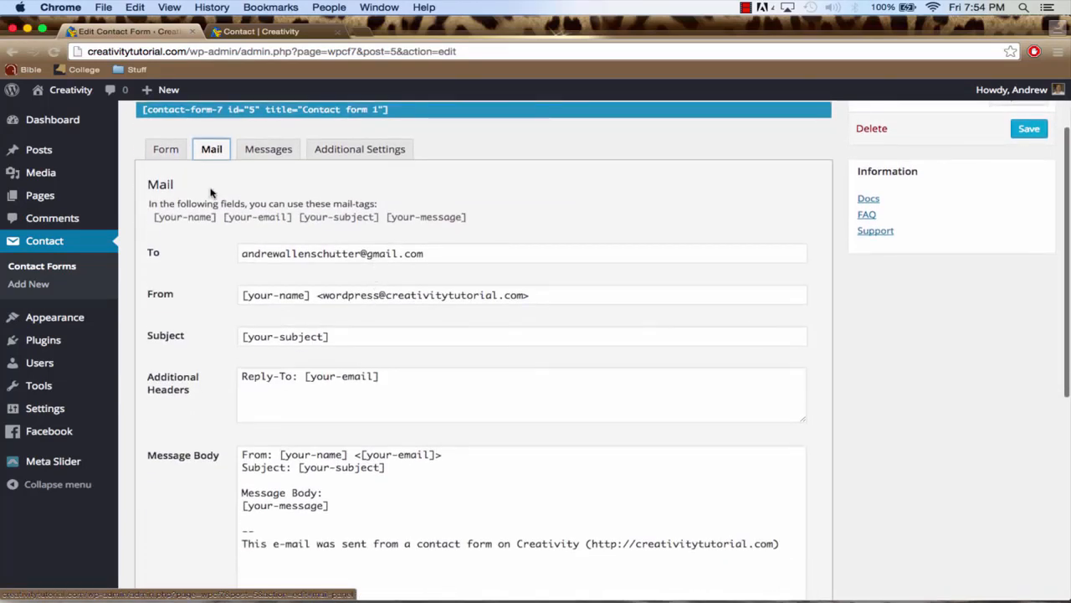
left_click_drag(439, 253, 166, 260)
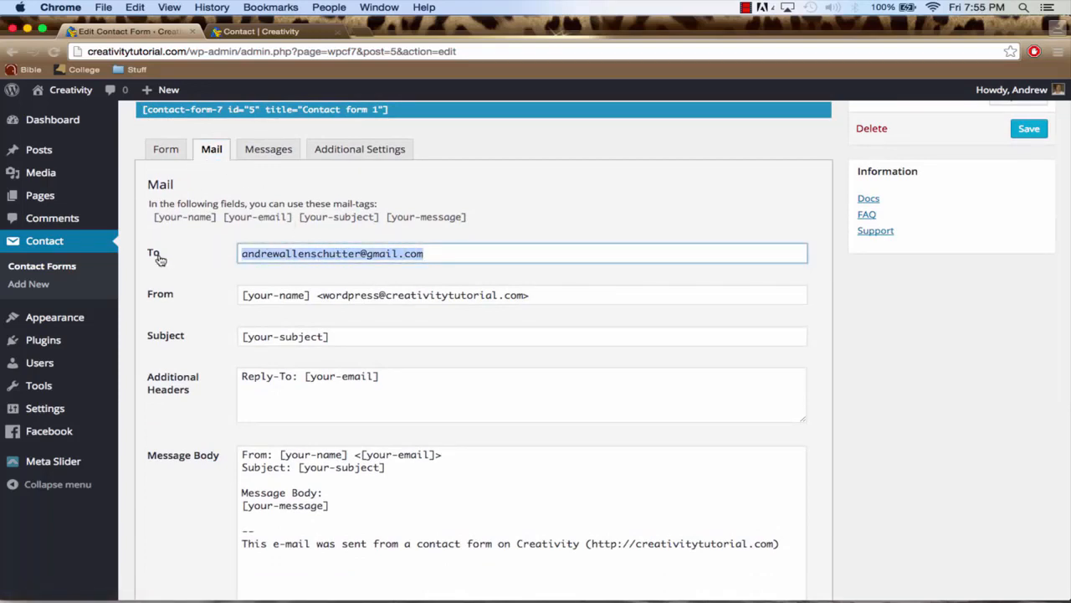
left_click(443, 253)
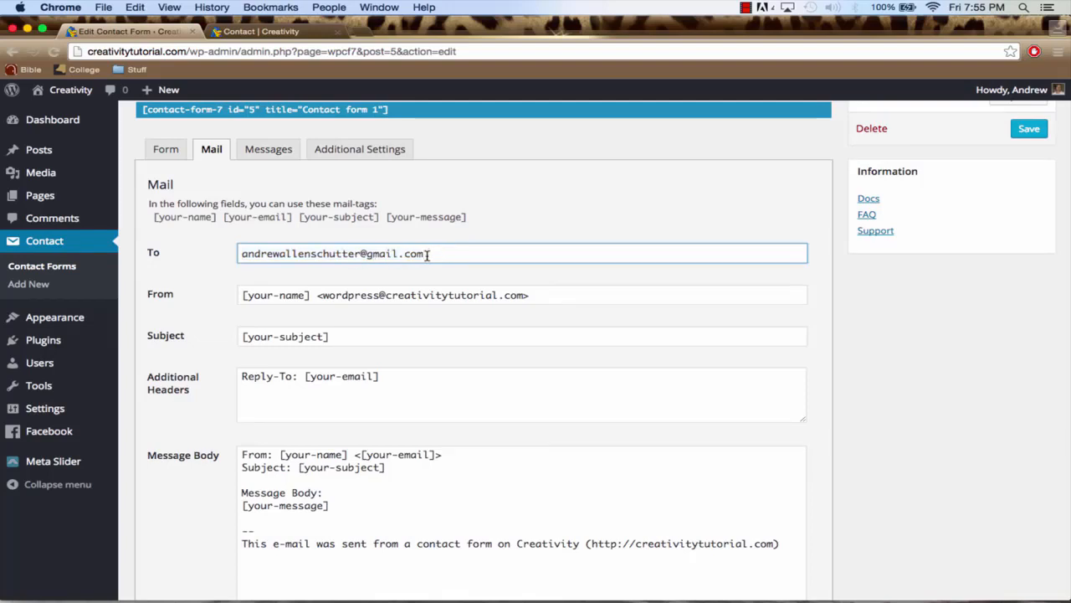
mouse_move(988, 98)
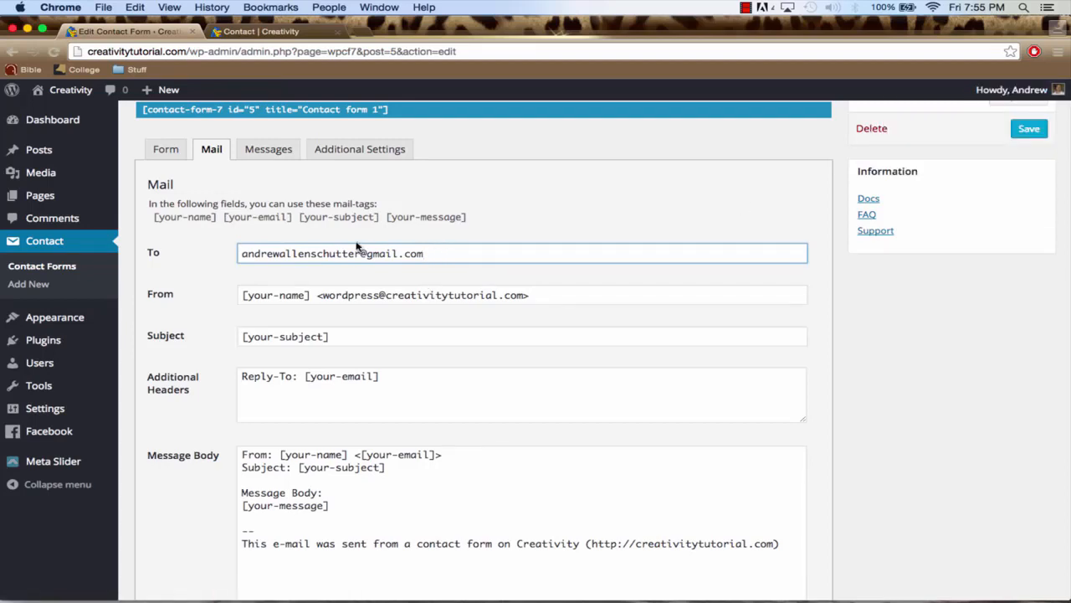
scroll(346, 255, "up", 2)
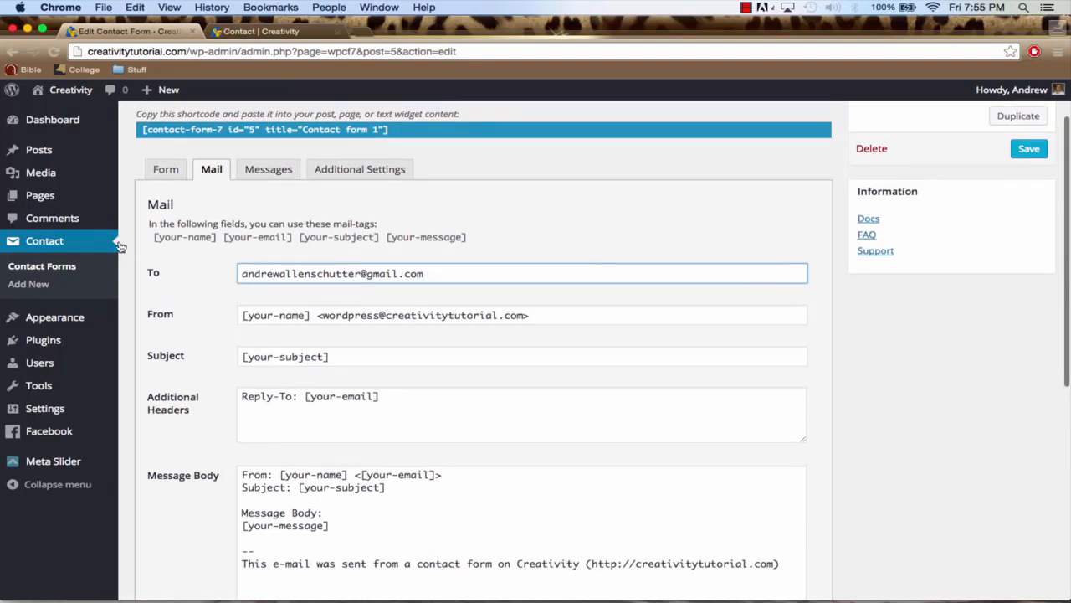
Reopen the Contact page for editing and add a Text widget to the second column of the two-column row
left_click(73, 198)
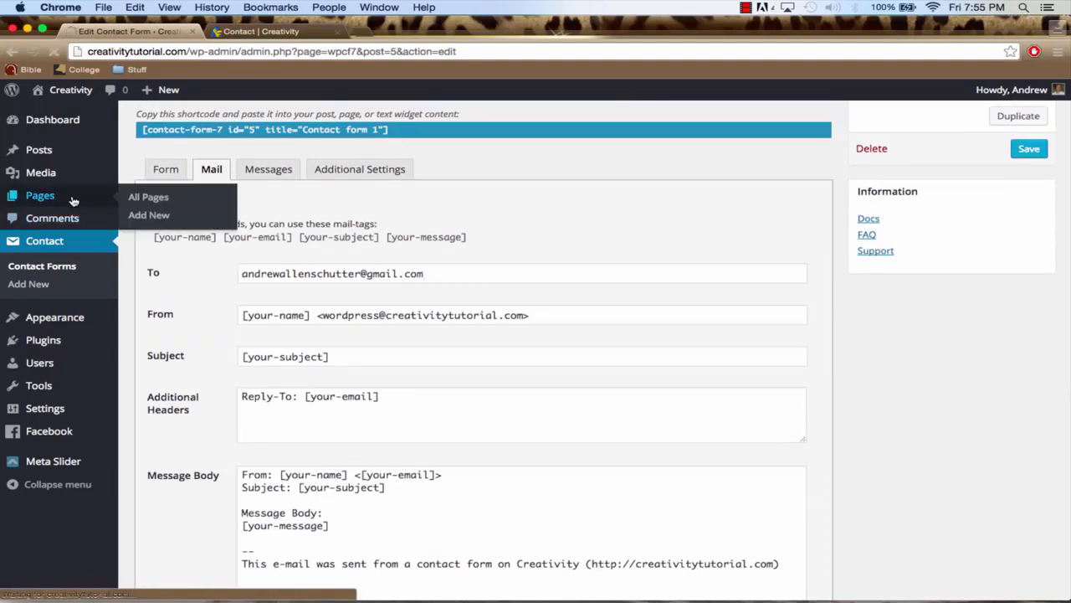
mouse_move(169, 276)
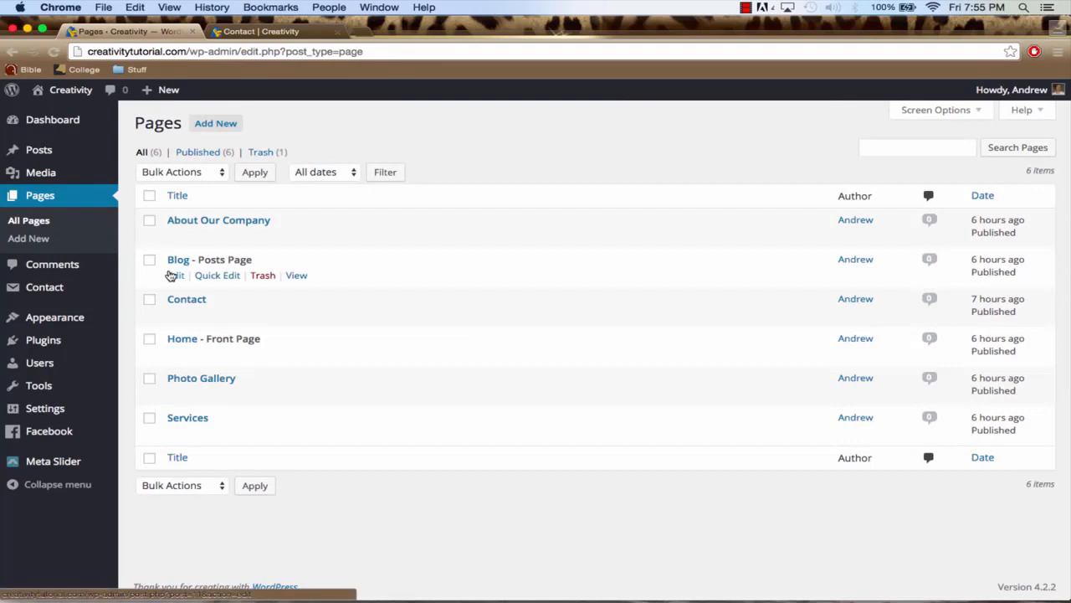
left_click(185, 303)
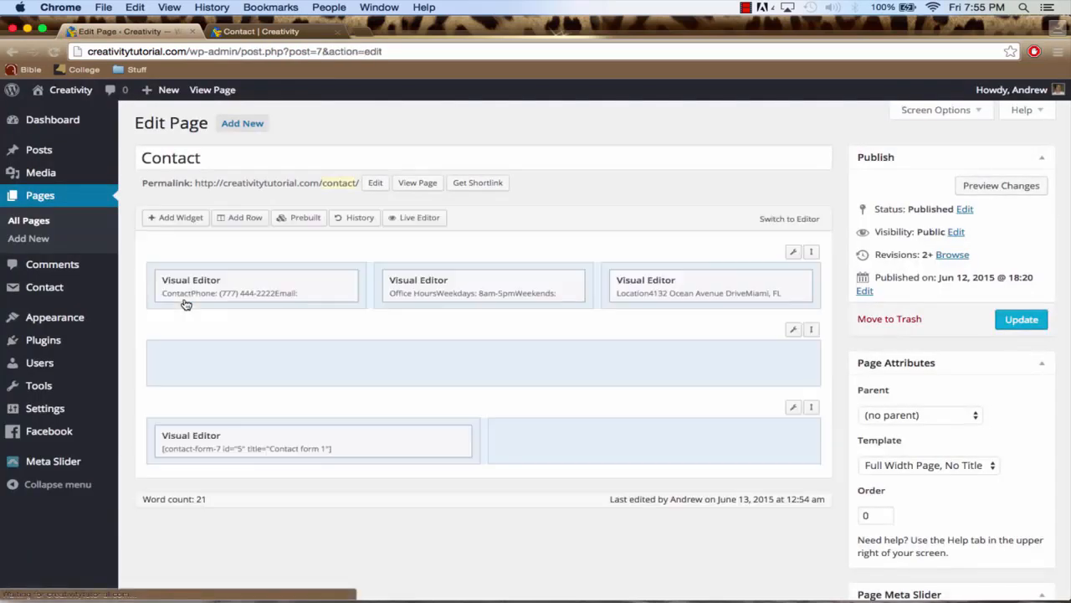
left_click(583, 441)
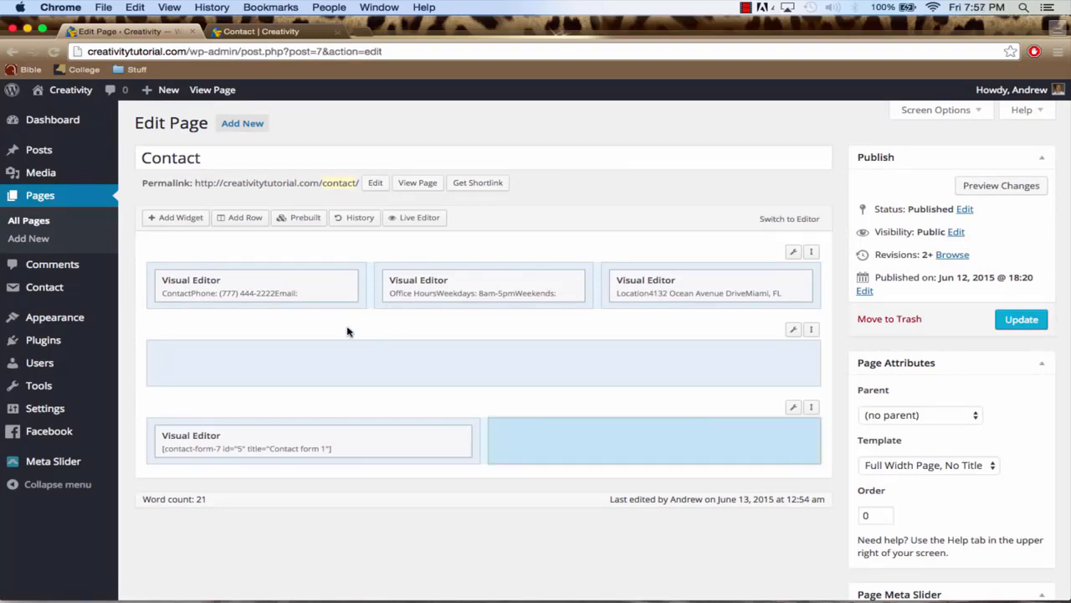
left_click(166, 222)
scroll(509, 337, "down", 3)
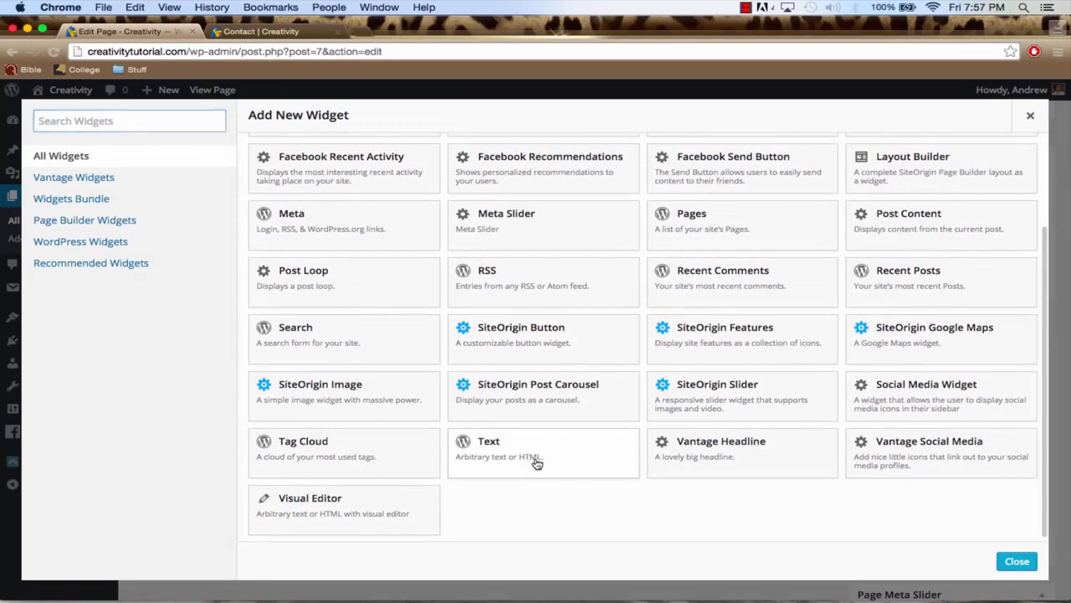
left_click(537, 463)
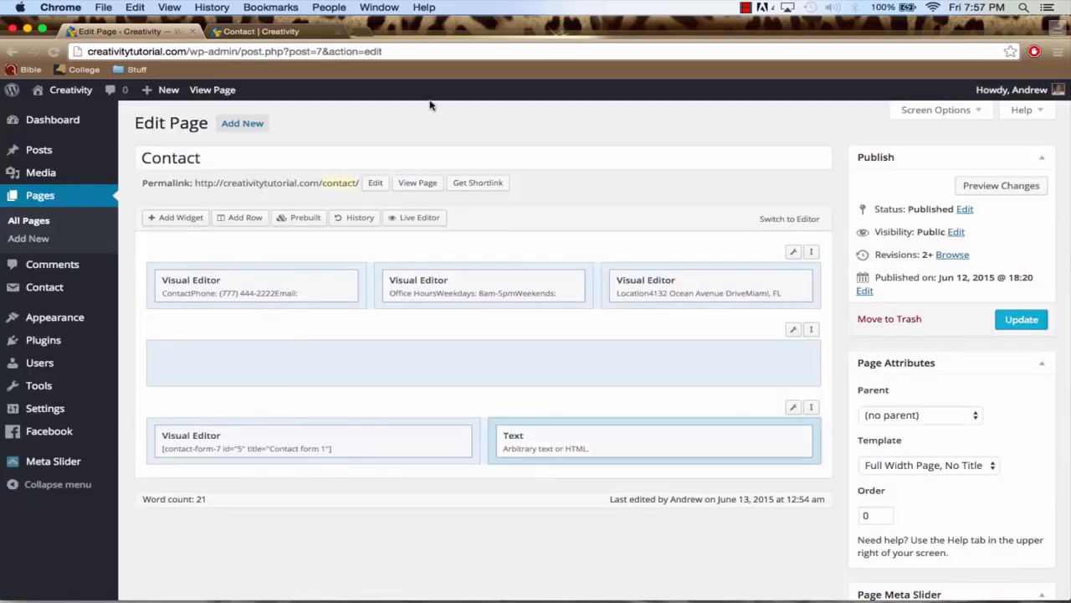
Open Google Maps in a new browser tab and search for Clearwater Beach, Clearwater, FL
left_click(368, 34)
type("maps.go")
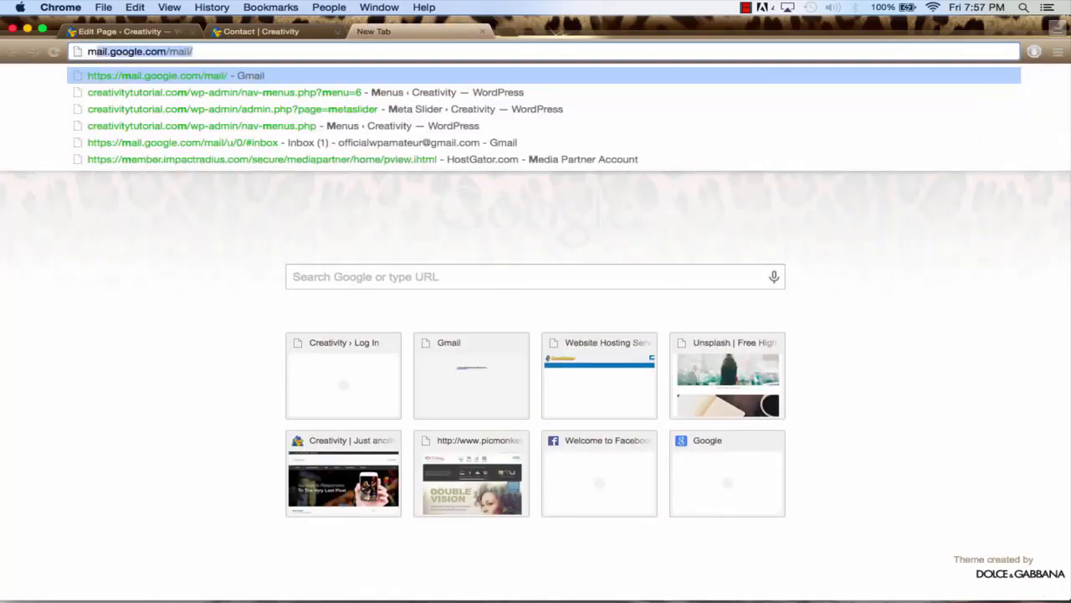
type("ogle")
key("Return")
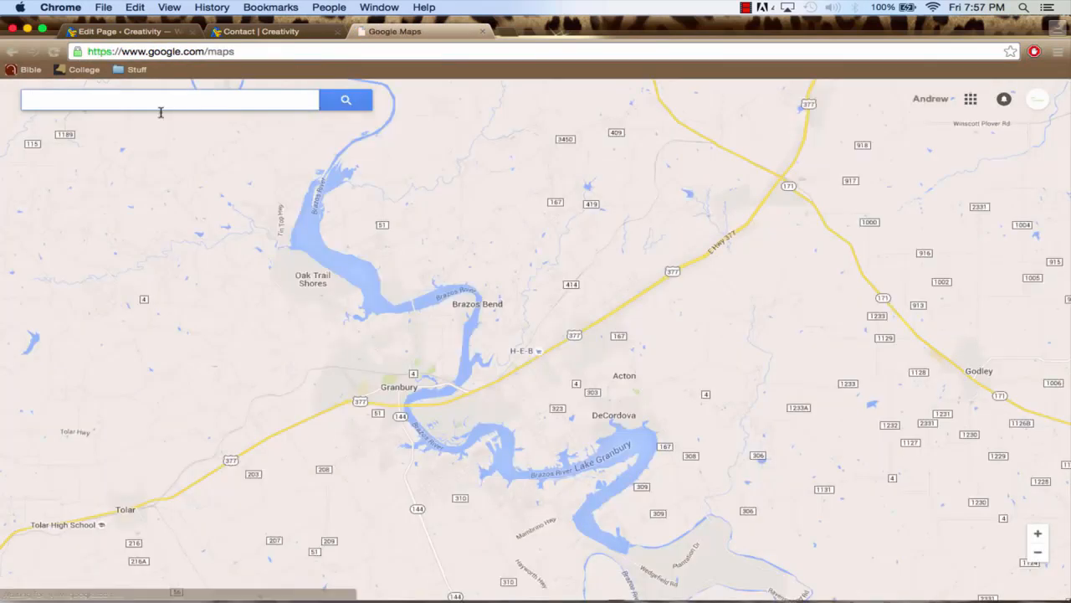
left_click(142, 101)
type("cle")
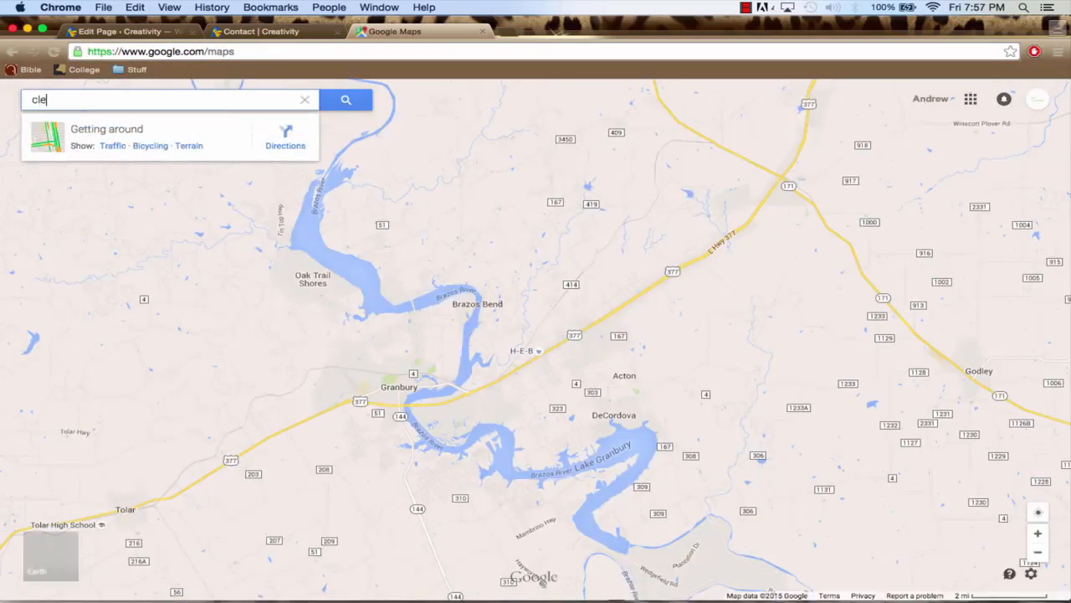
type("arwater")
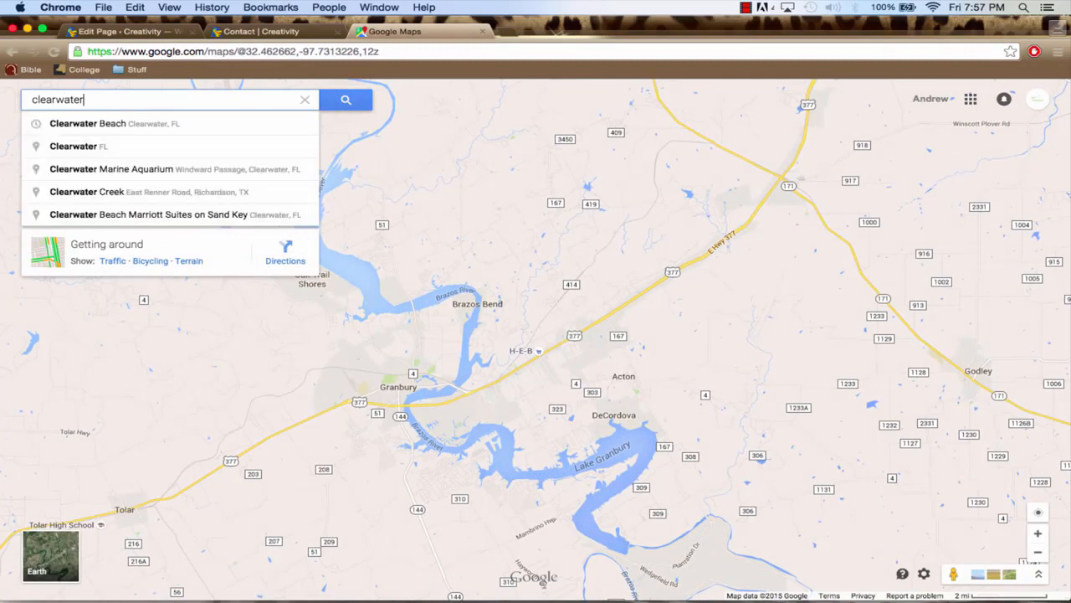
key("Down")
key("Return")
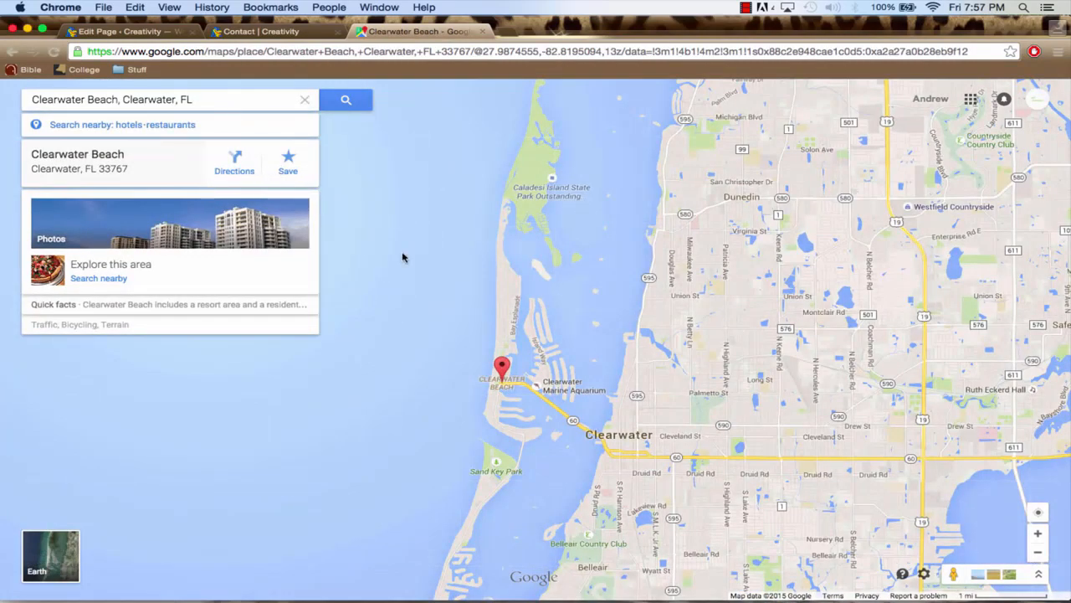
Frame the map around Clearwater Beach and the Clearwater coast, and open the options for embedding it
left_click_drag(588, 329, 573, 269)
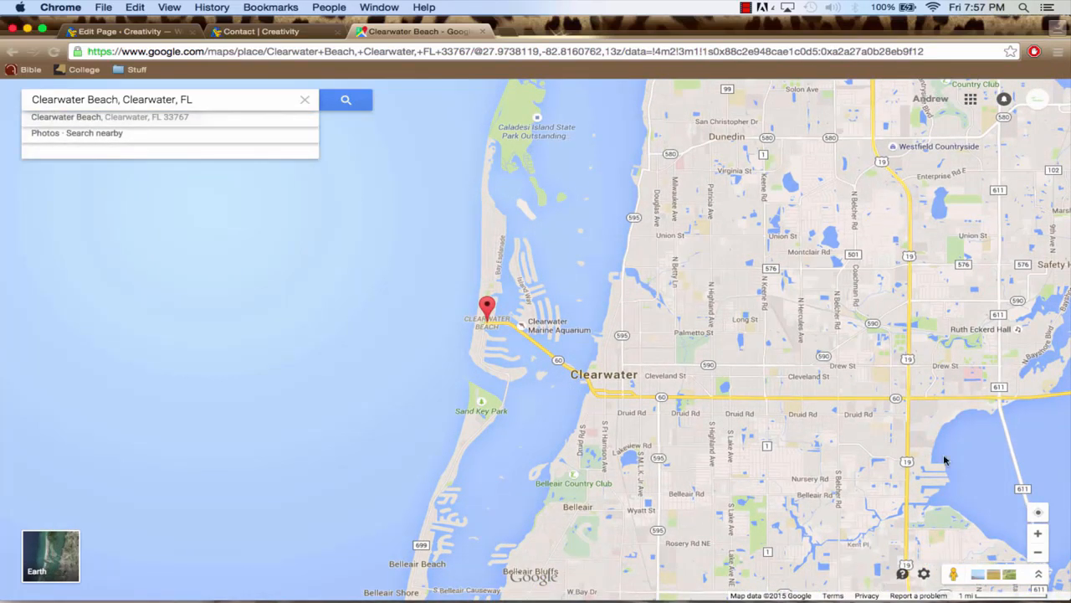
left_click(650, 288)
left_click(1038, 533)
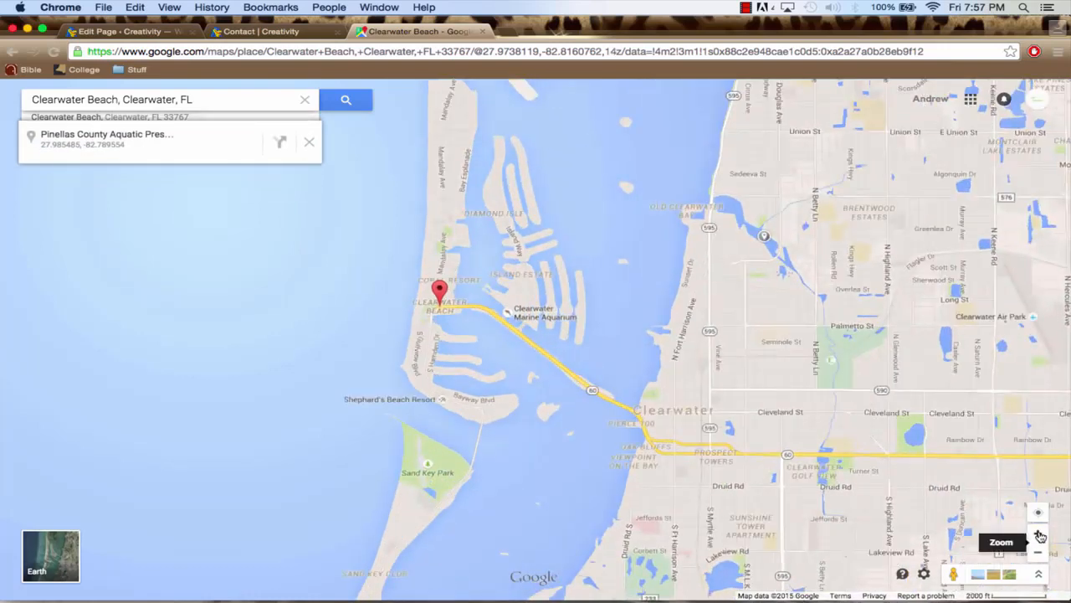
left_click(1039, 533)
left_click_drag(857, 424, 860, 444)
left_click(1037, 554)
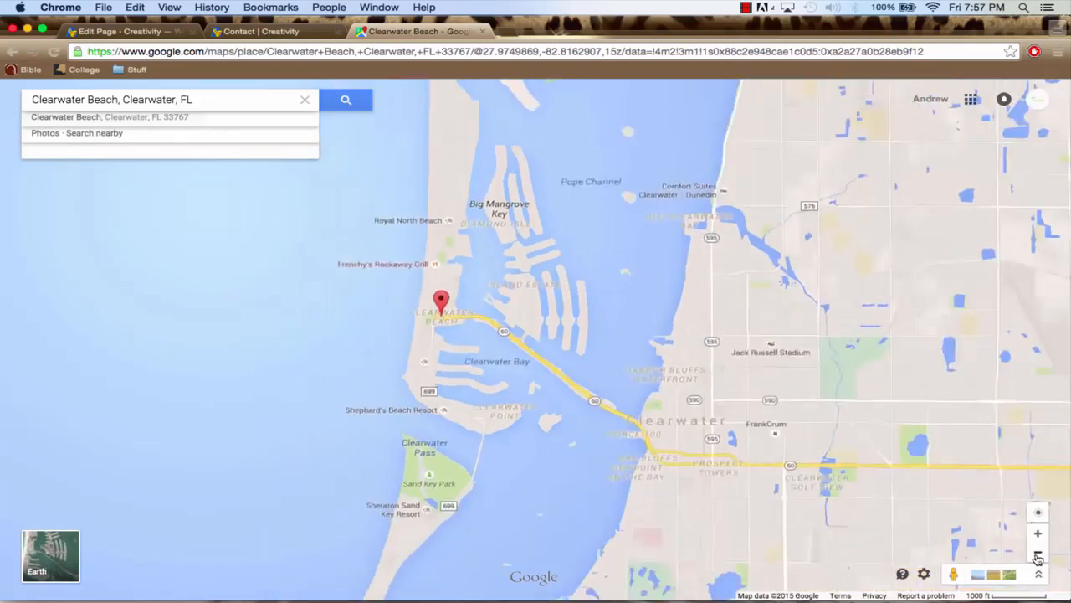
left_click_drag(705, 366, 724, 368)
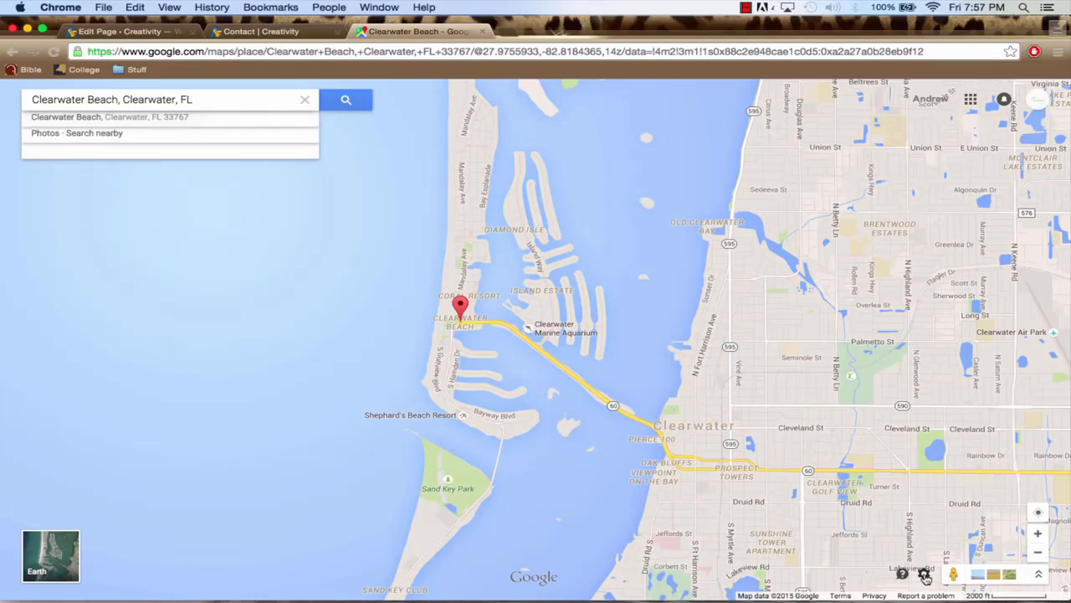
left_click(925, 576)
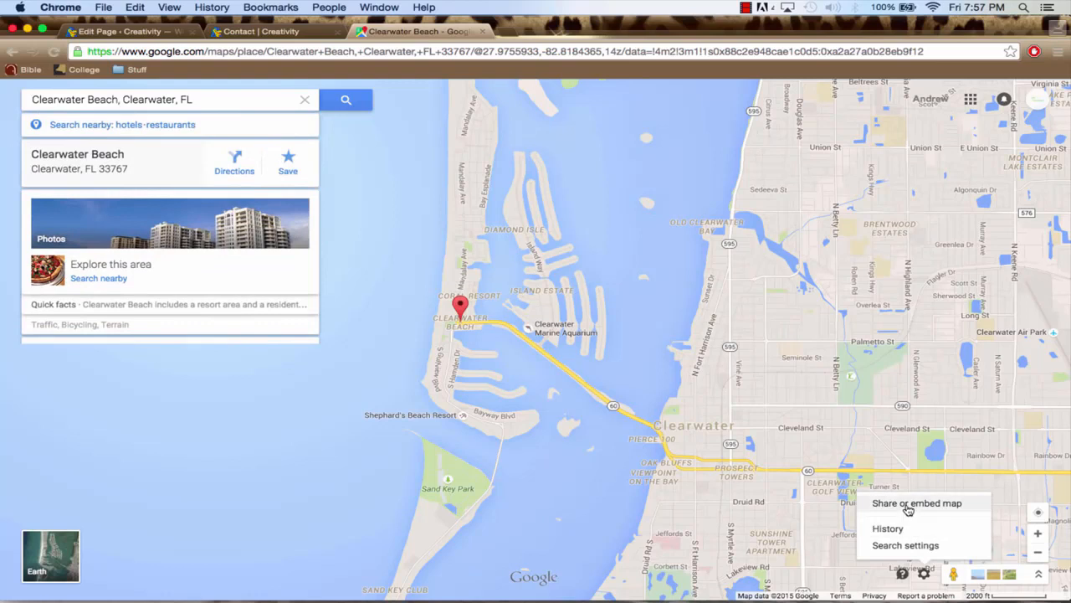
left_click(908, 503)
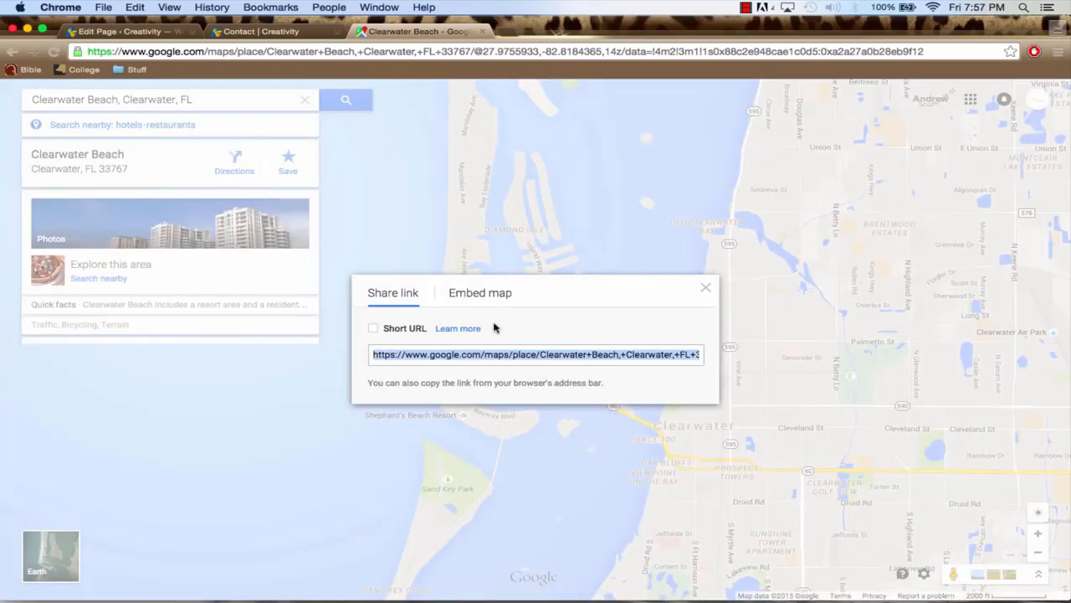
left_click(481, 295)
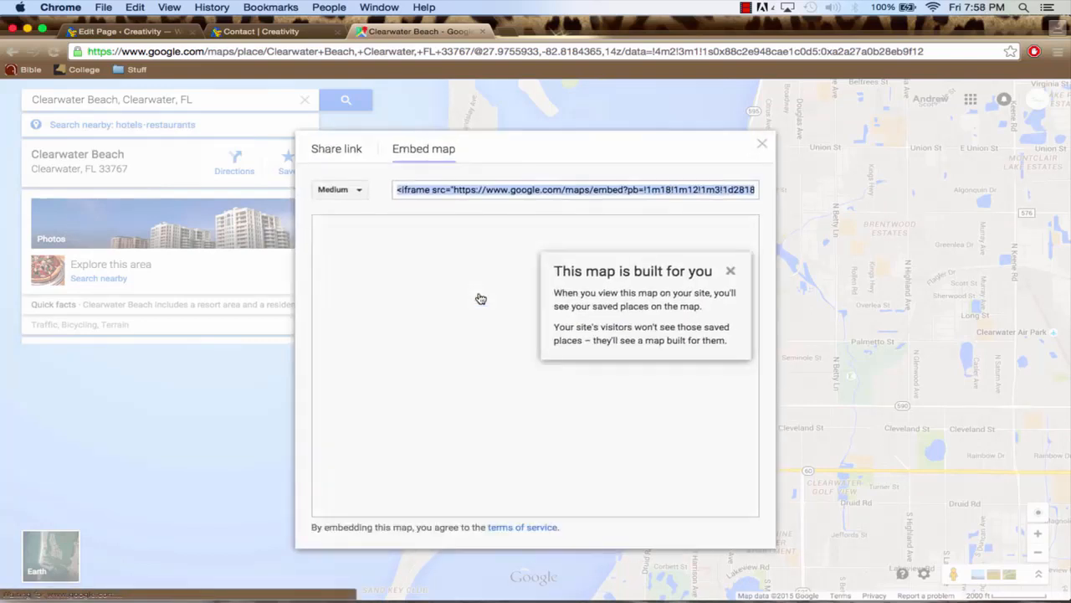
Give the embedded map a custom size of 700 × 435 and copy its iframe code
left_click(357, 195)
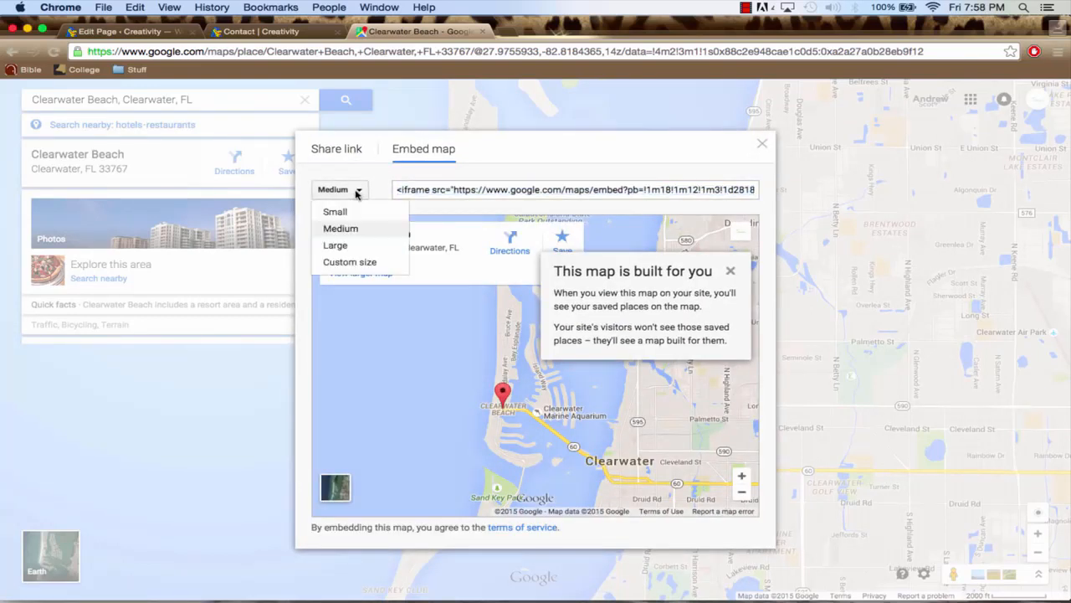
left_click(356, 262)
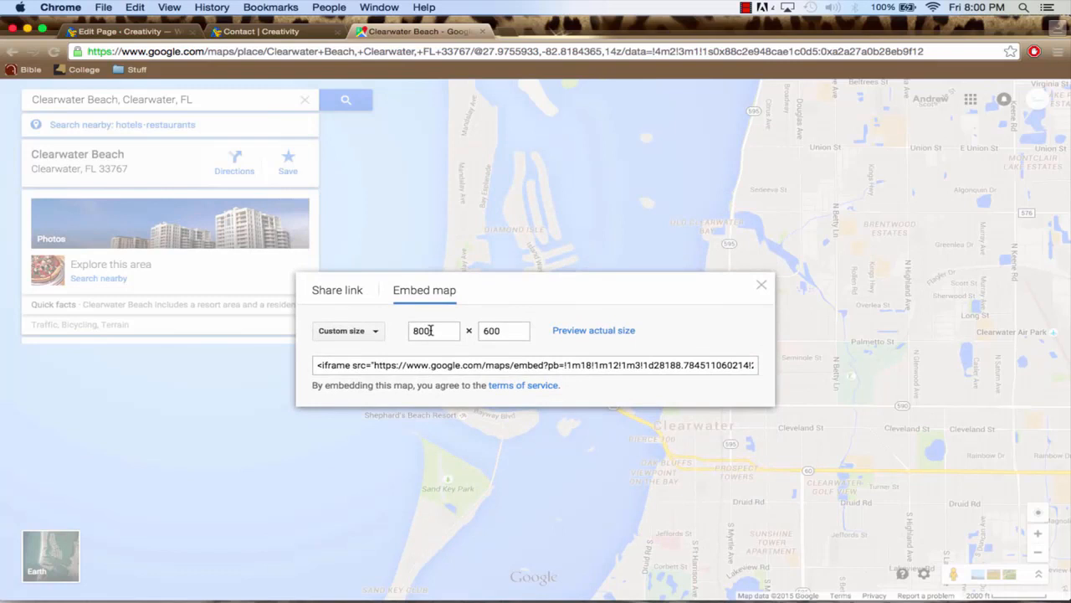
double_click(431, 331)
type("7")
left_click(451, 365)
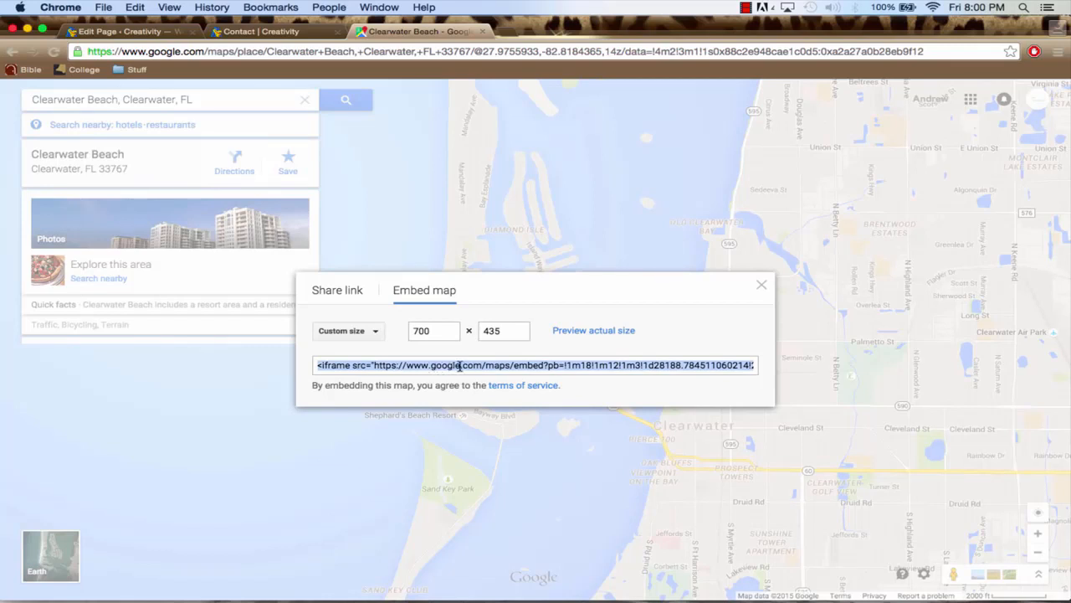
key("super+c")
Return to the Contact page editor, paste the map's iframe code into the new Text widget and finish editing it
left_click(145, 35)
mouse_move(553, 438)
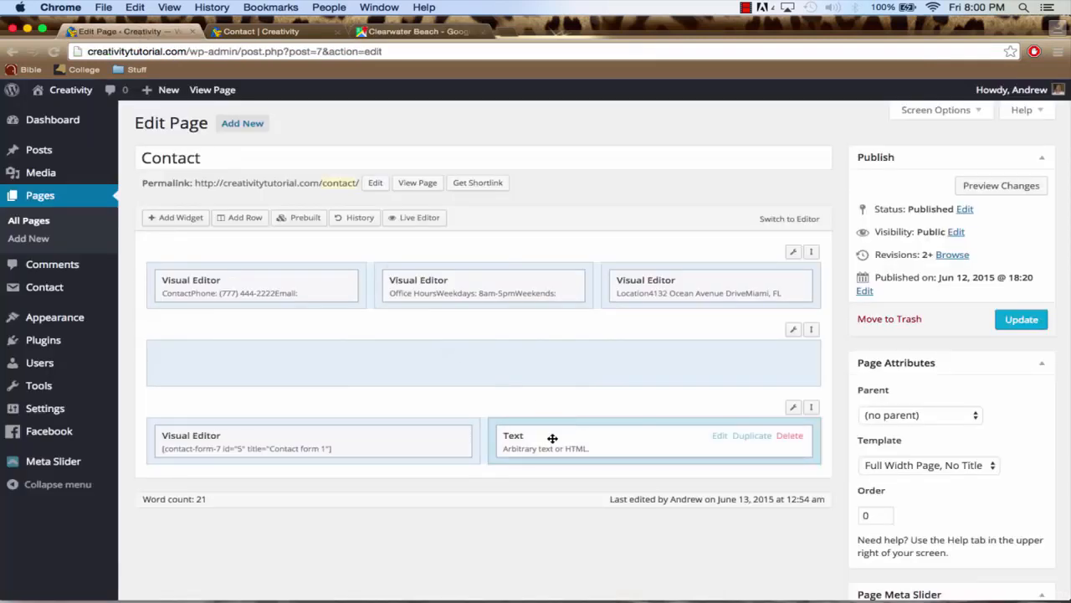
left_click(720, 438)
left_click(319, 235)
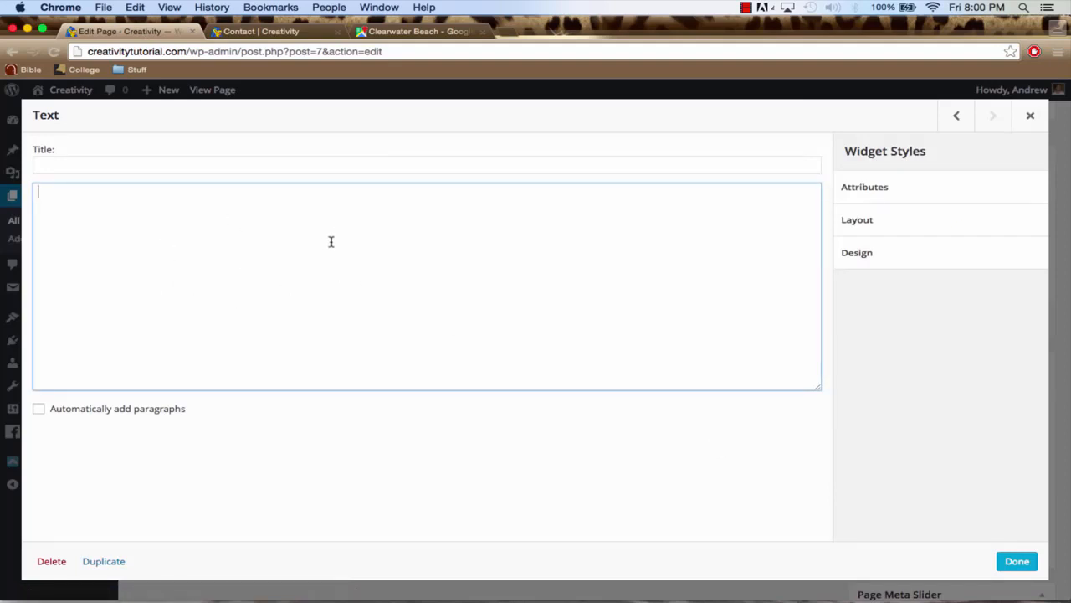
key("super+v")
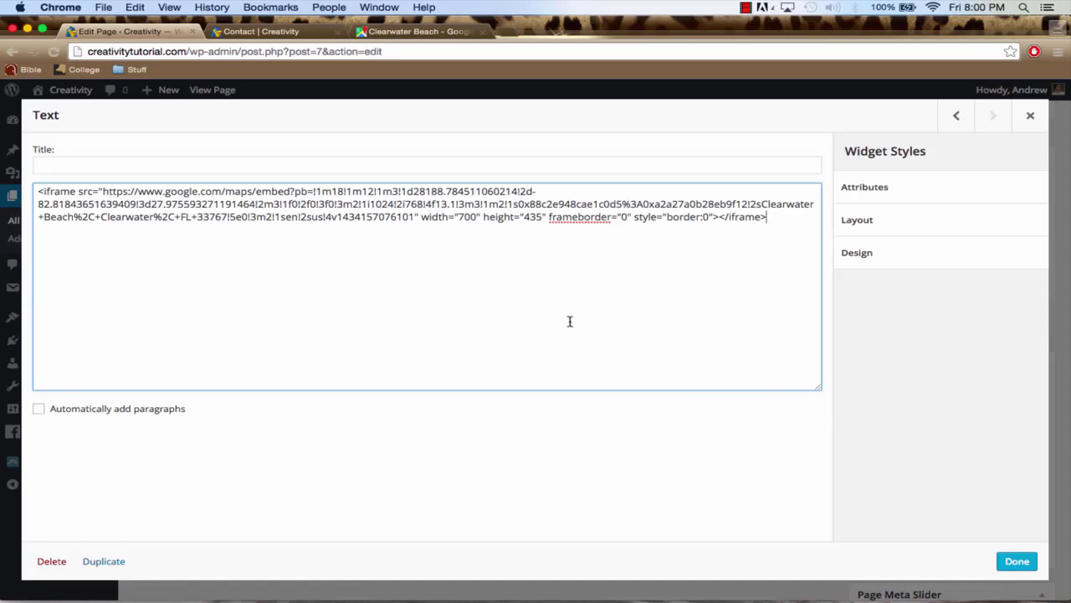
left_click(1017, 564)
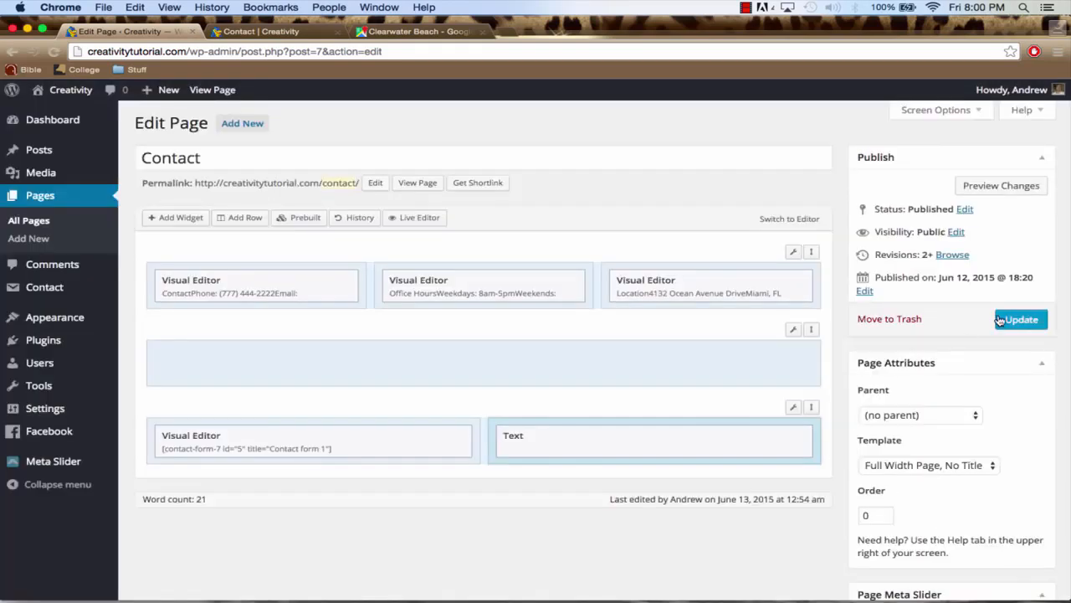
Resize the columns of the contact form and map row to 36.7% and 63.3%, and save the row
mouse_move(583, 435)
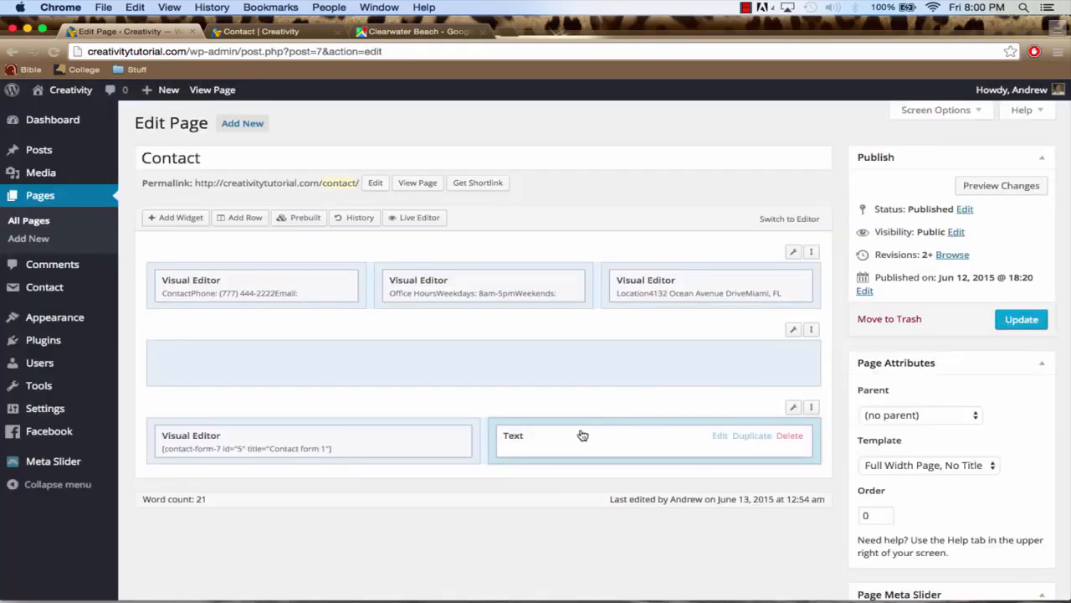
left_click(476, 428)
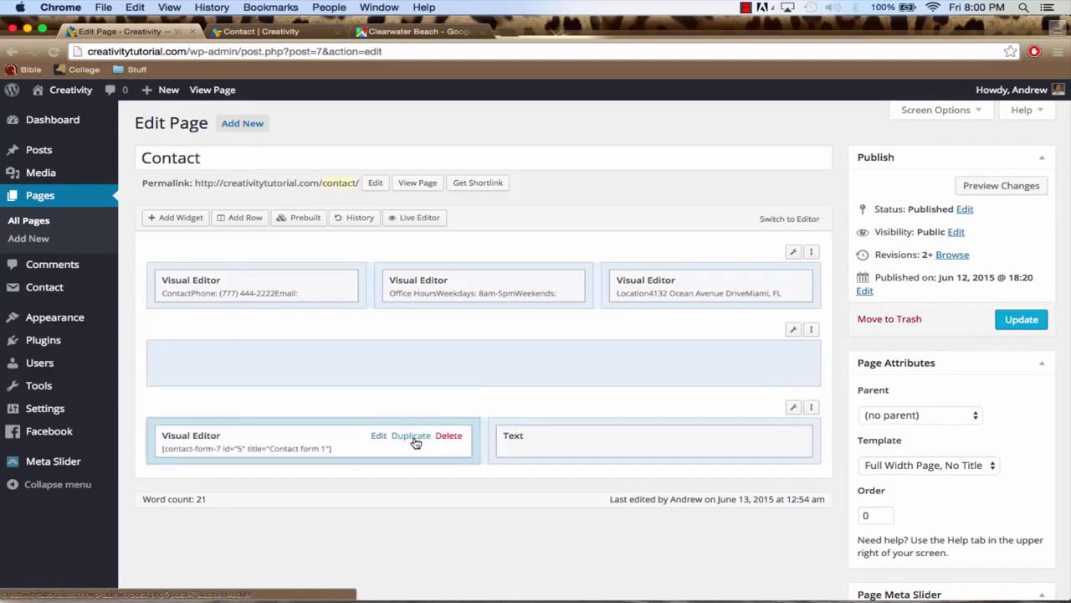
mouse_move(544, 445)
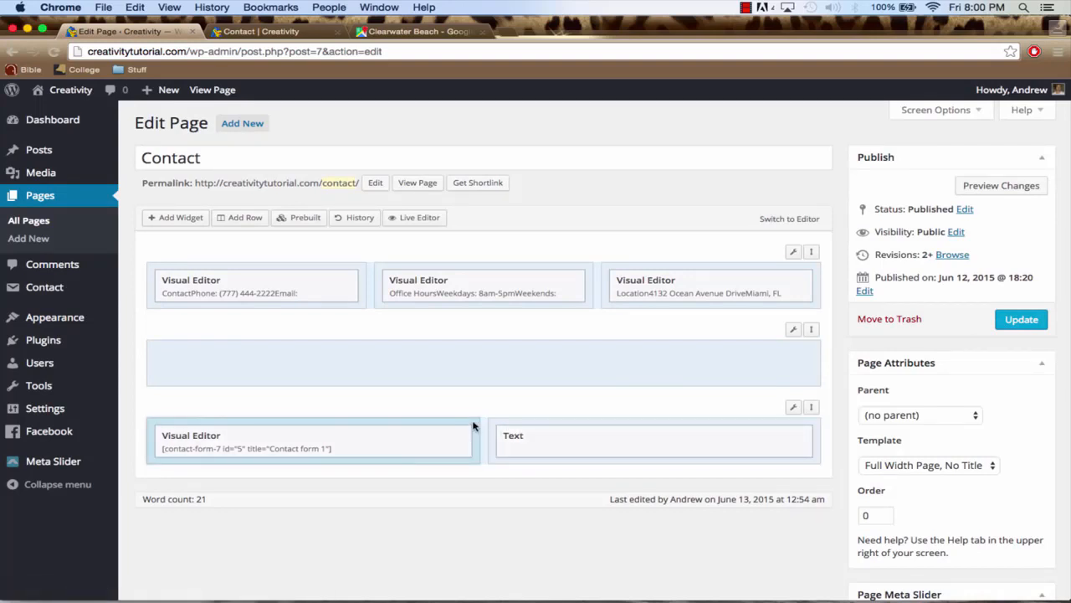
left_click(792, 410)
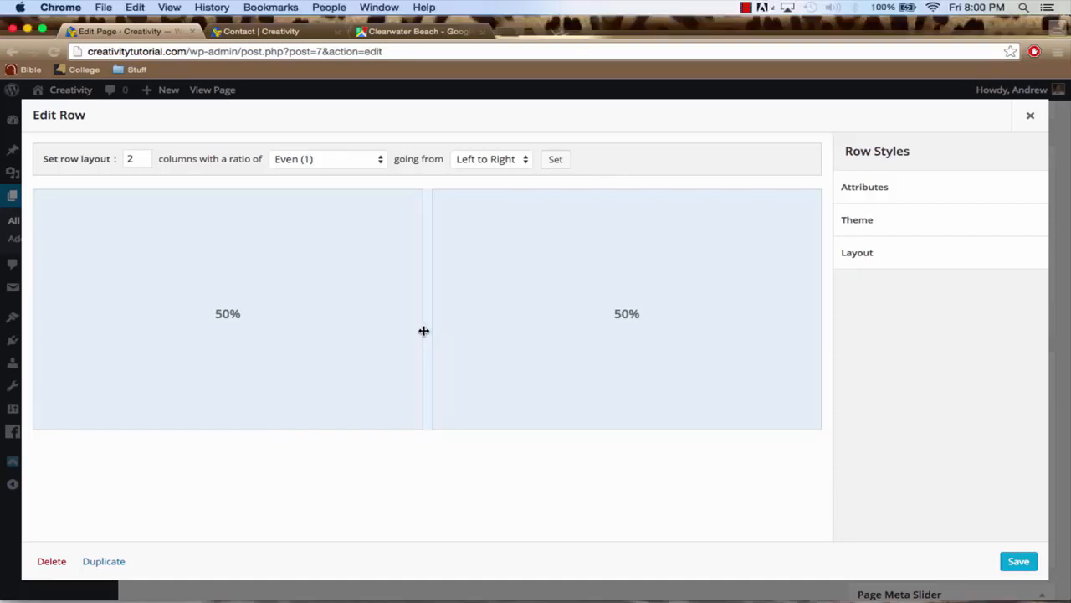
left_click_drag(427, 326, 321, 325)
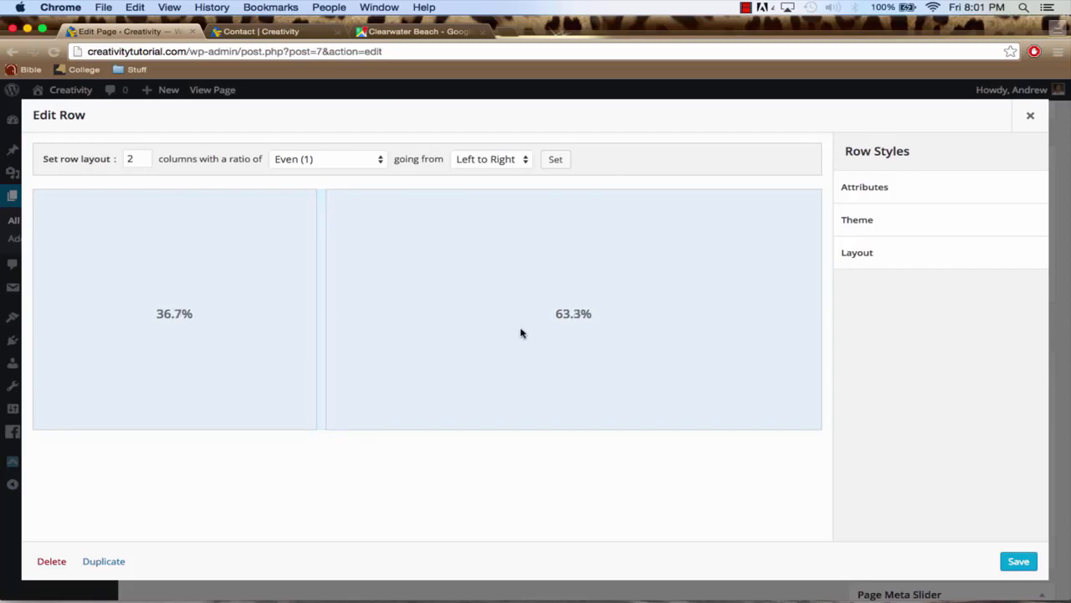
left_click(1009, 560)
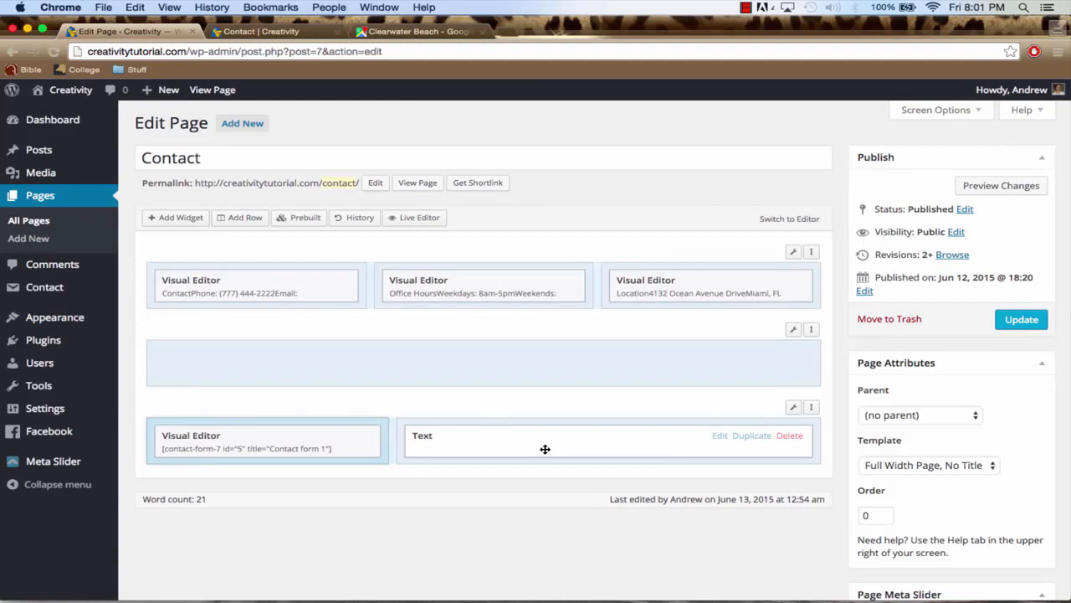
Update the Contact page and view it on the live site, checking the contact form and the map beside it
left_click(1022, 319)
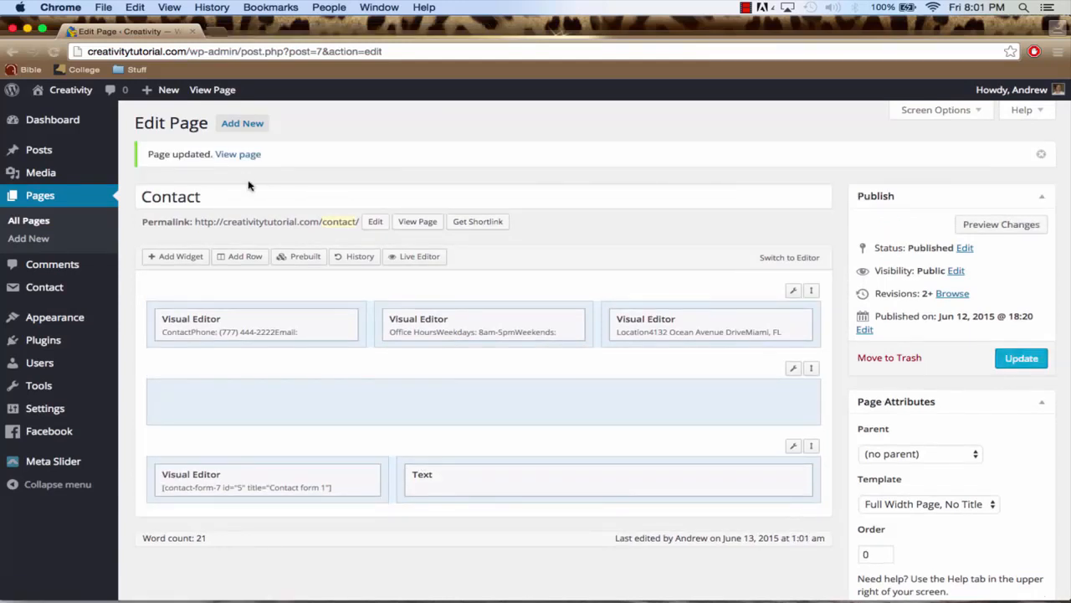
left_click(238, 156)
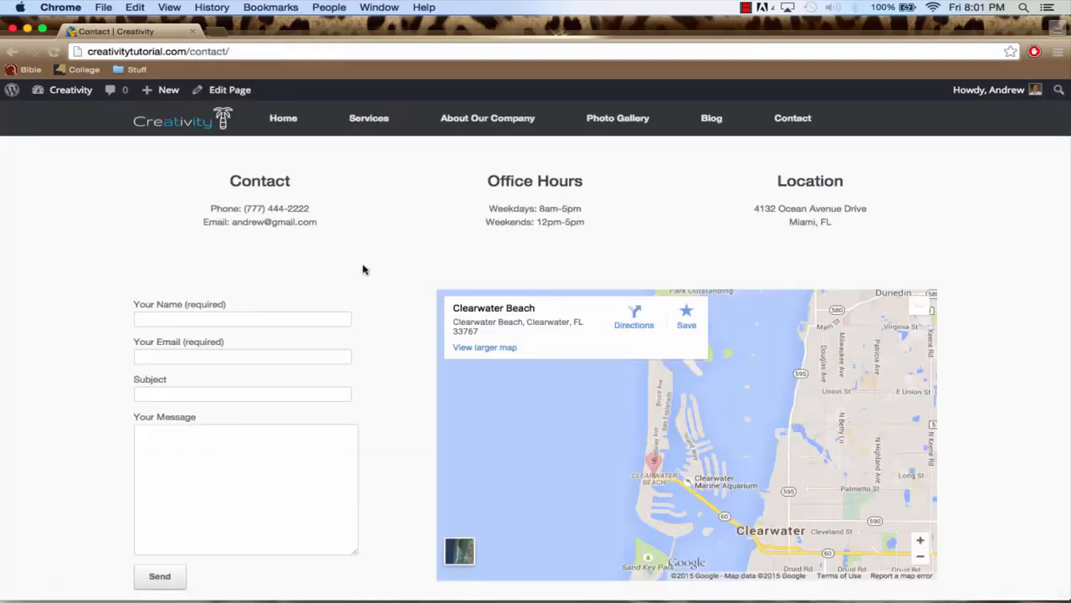
scroll(385, 283, "down", 3)
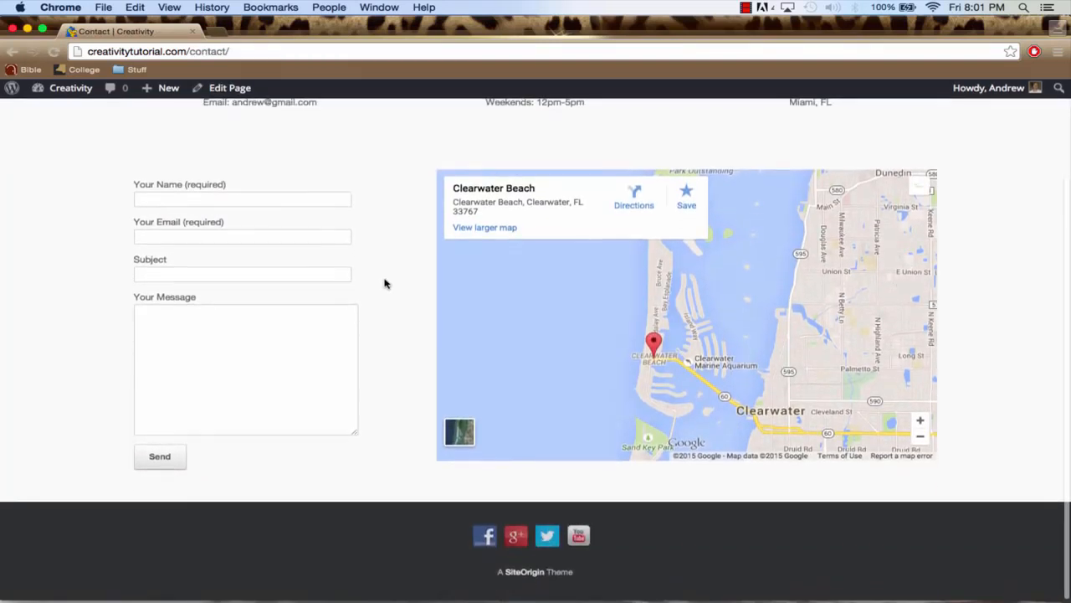
scroll(385, 283, "up", 2)
scroll(385, 283, "up", 1)
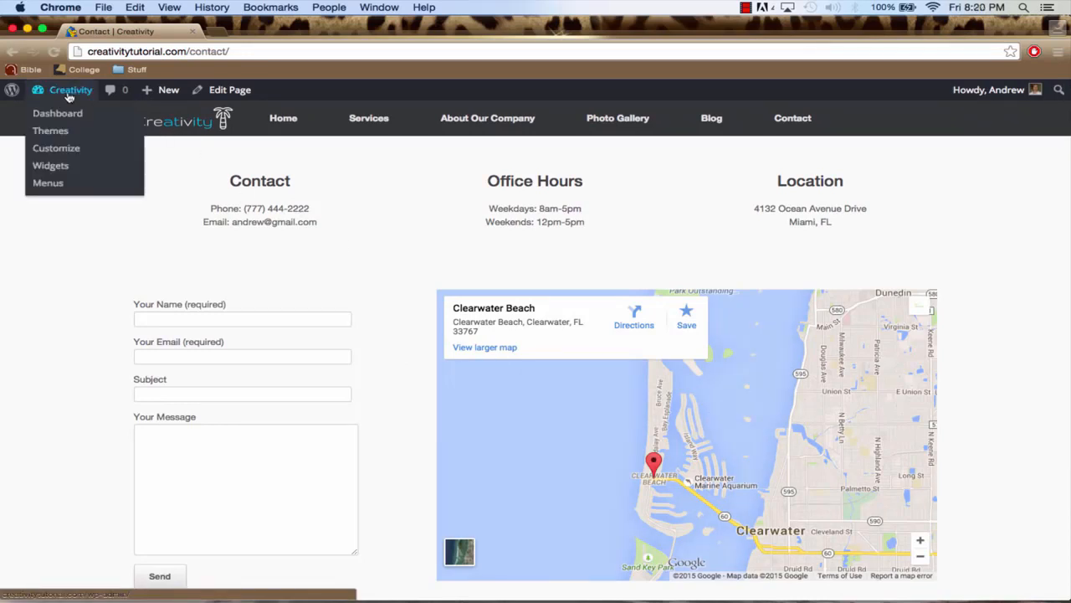
Return from the live Contact page to the site's WordPress dashboard
left_click(69, 93)
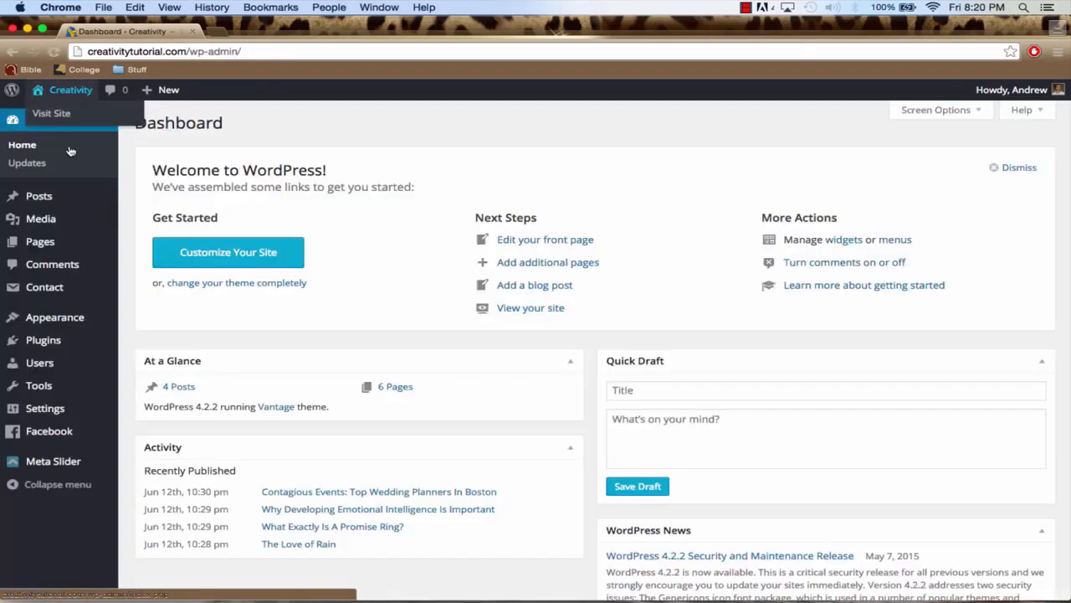
Open the Contact page for editing and give the contact details row a light blue bottom border using the copied colour code, saving the row
left_click(60, 248)
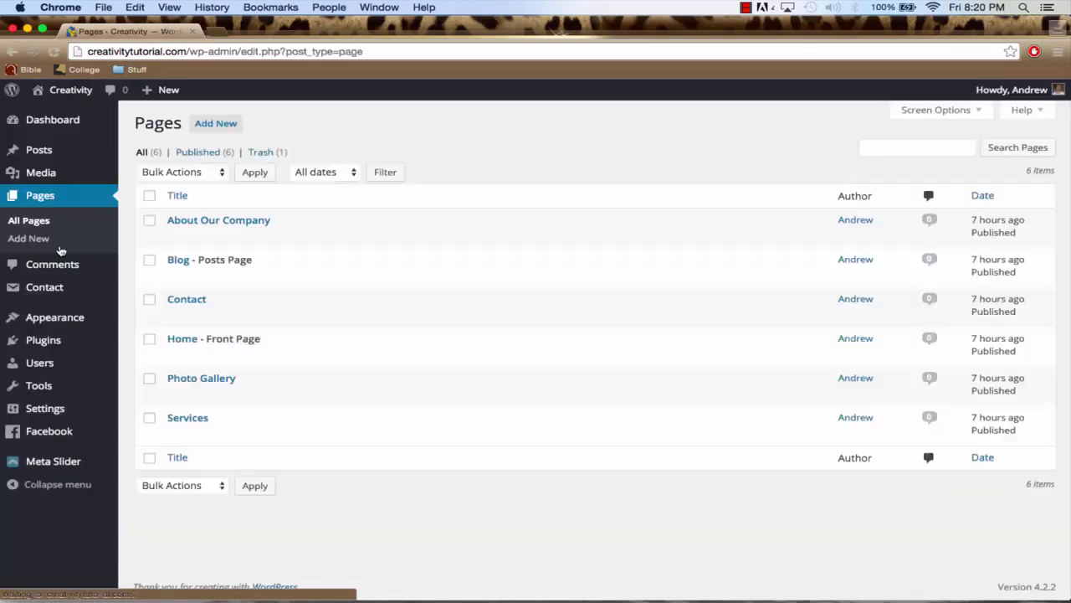
left_click(186, 299)
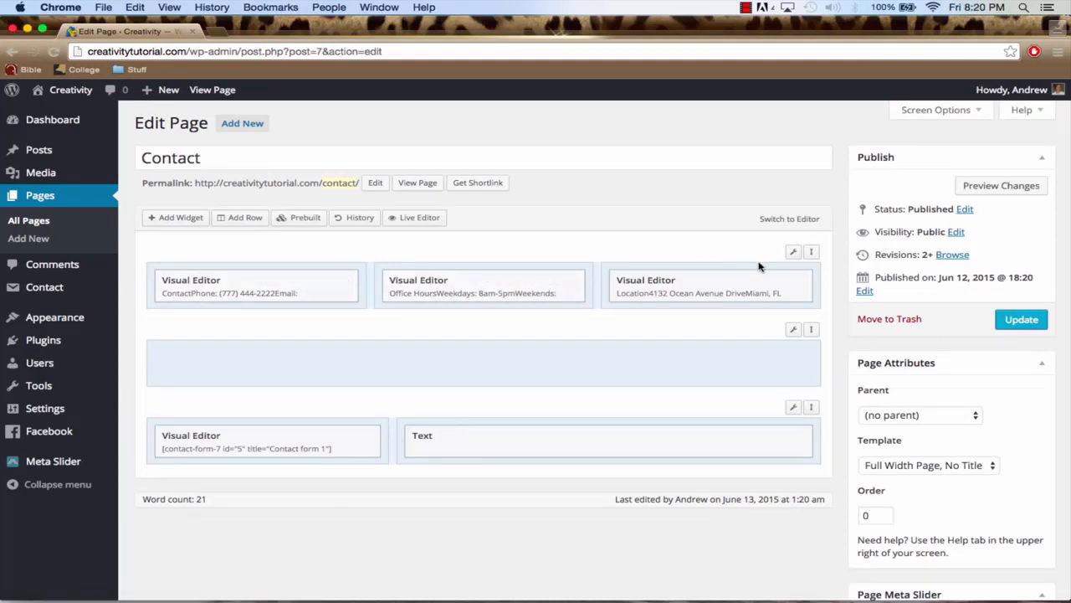
mouse_move(794, 254)
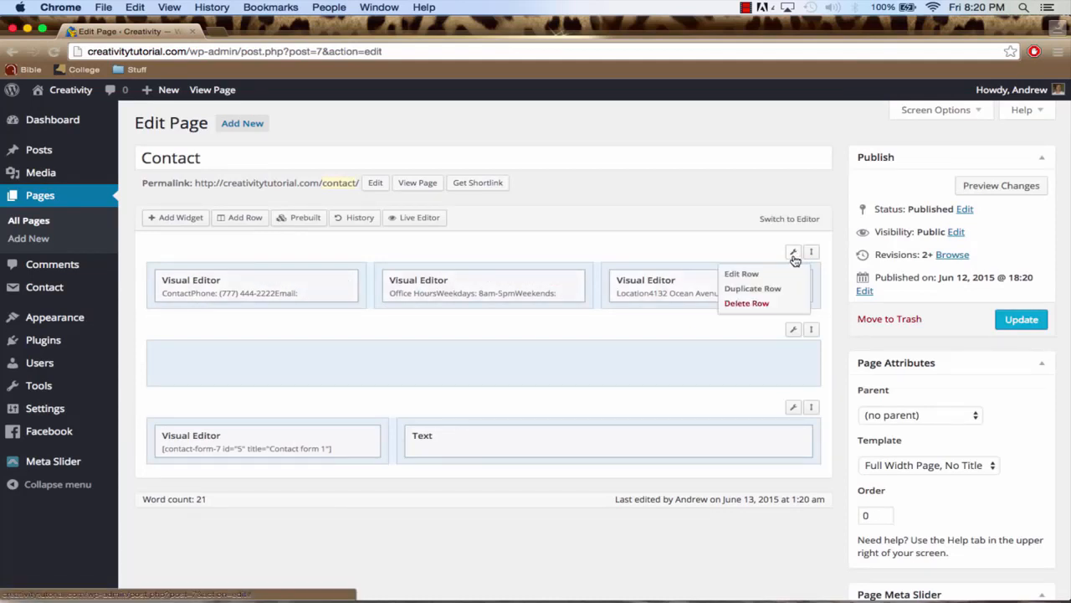
left_click(772, 277)
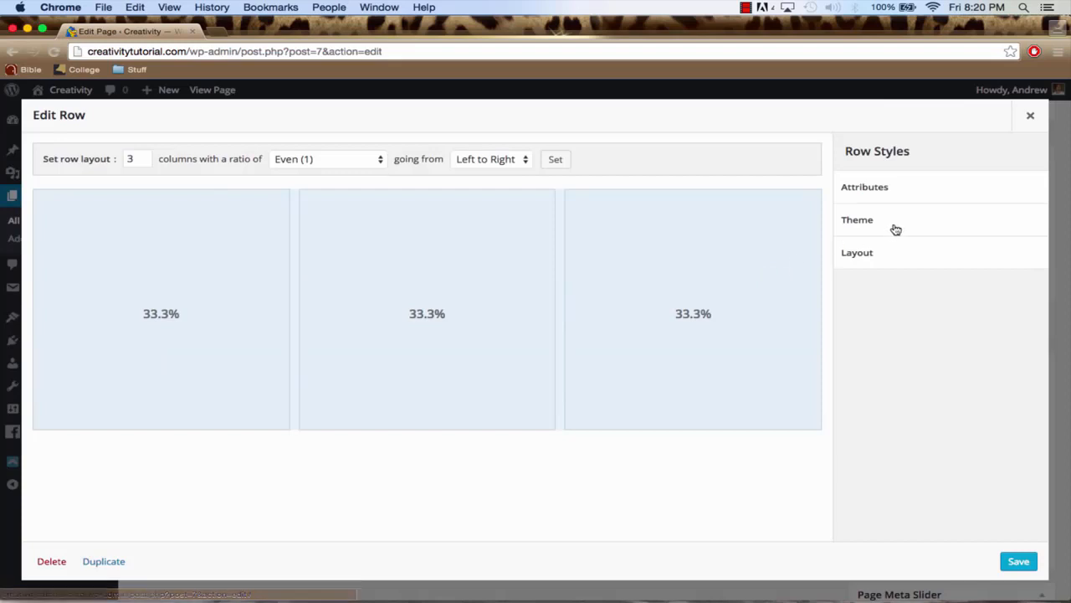
left_click(896, 230)
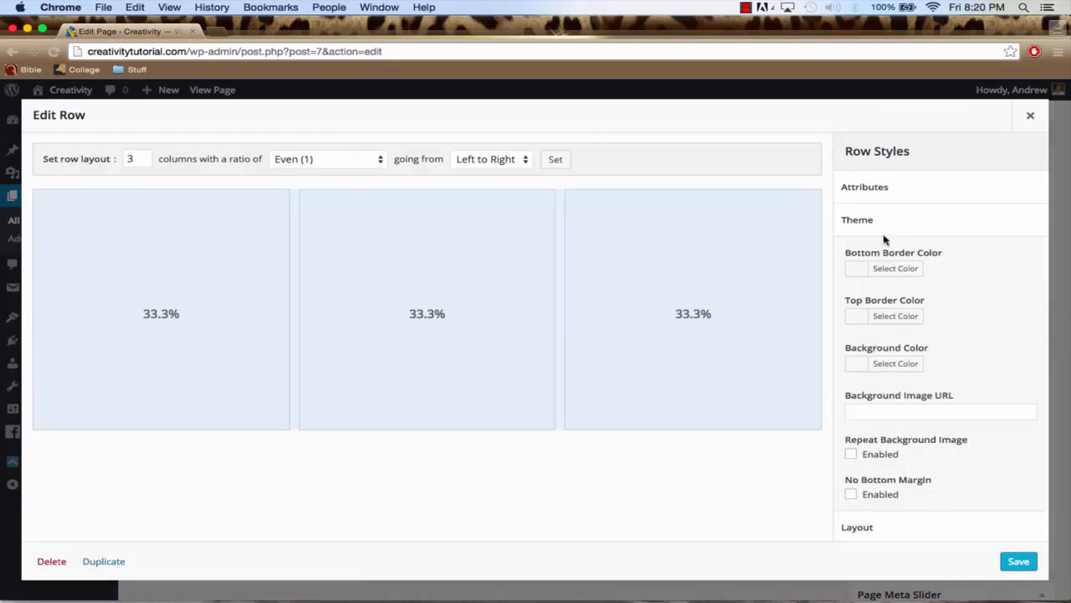
left_click(861, 270)
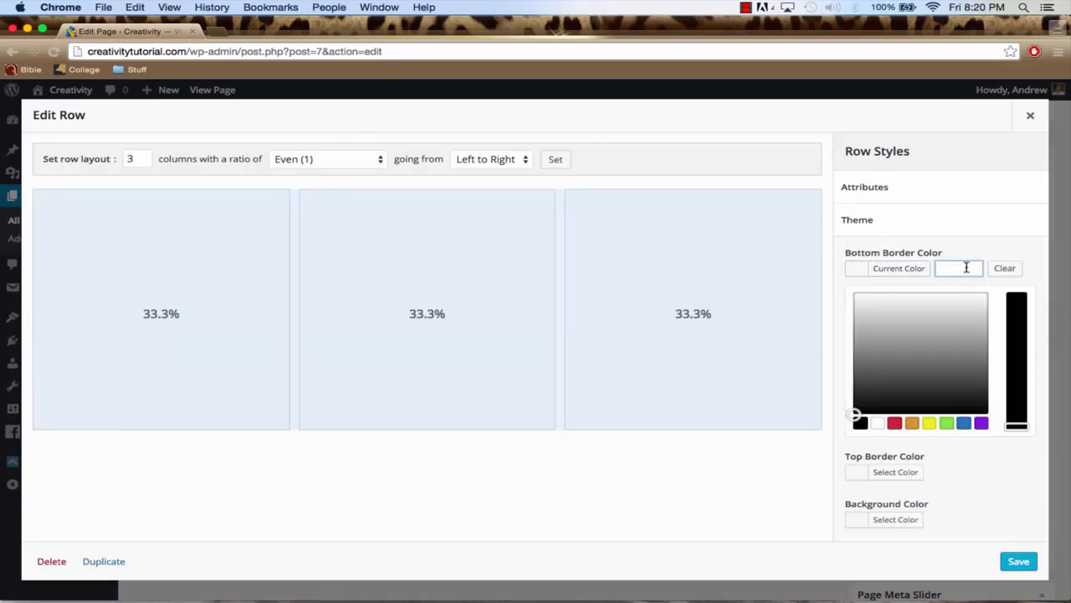
key("super+v")
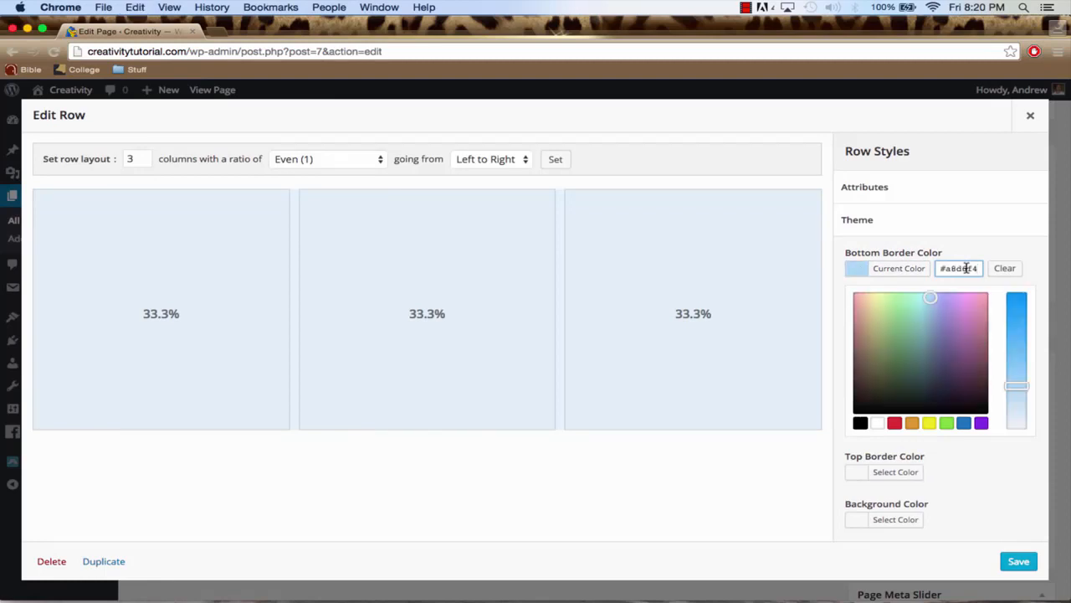
left_click(1018, 561)
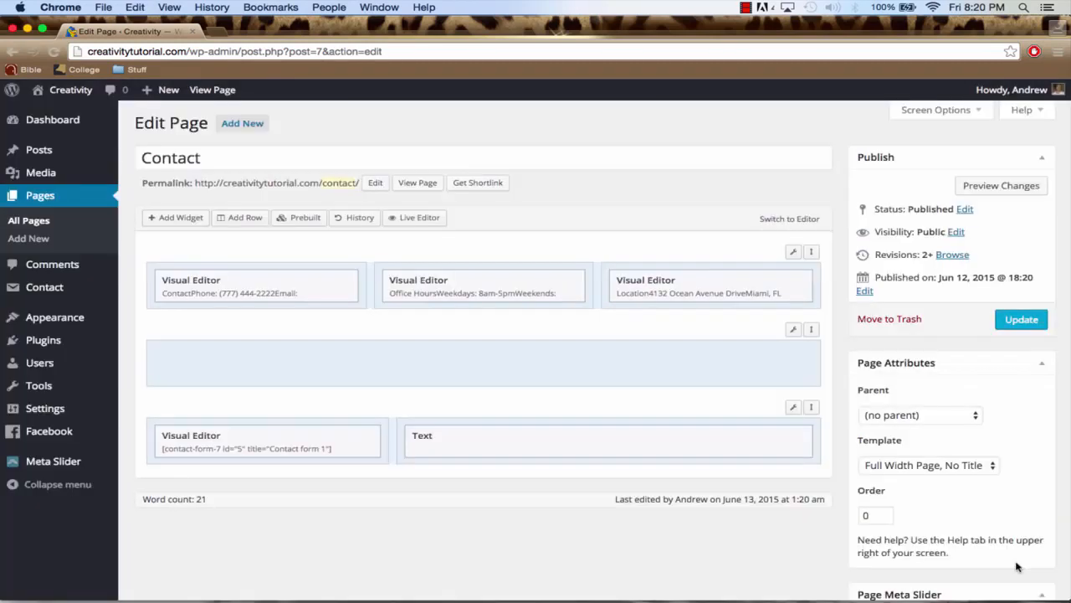
Update the Contact page and view it on the live site, checking the border line below the contact details
left_click(1020, 329)
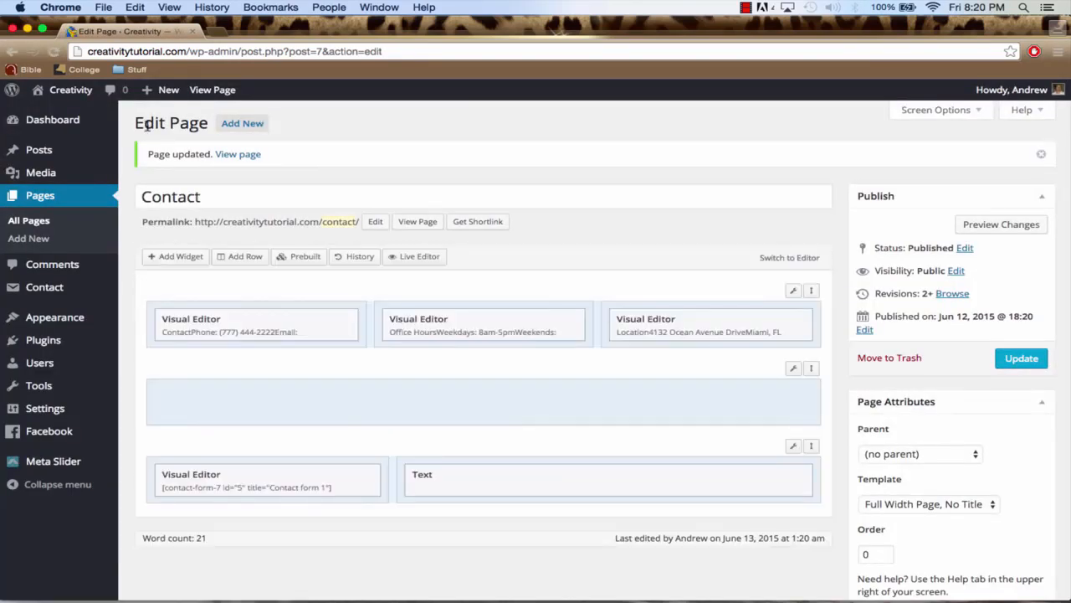
left_click(235, 156)
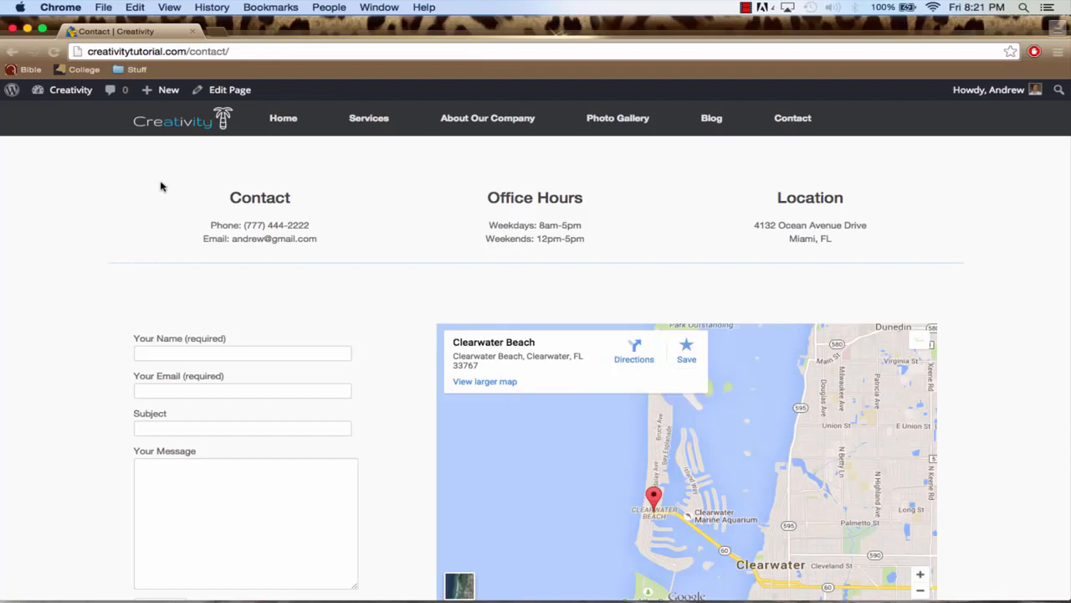
Return to the WordPress dashboard and open the site's General Settings
left_click(72, 94)
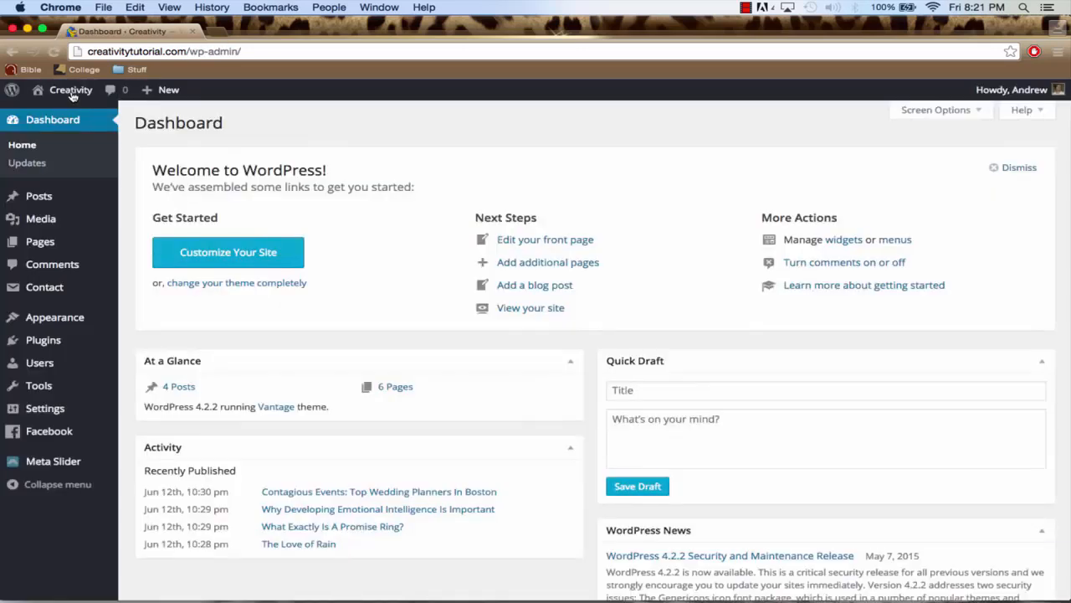
mouse_move(62, 414)
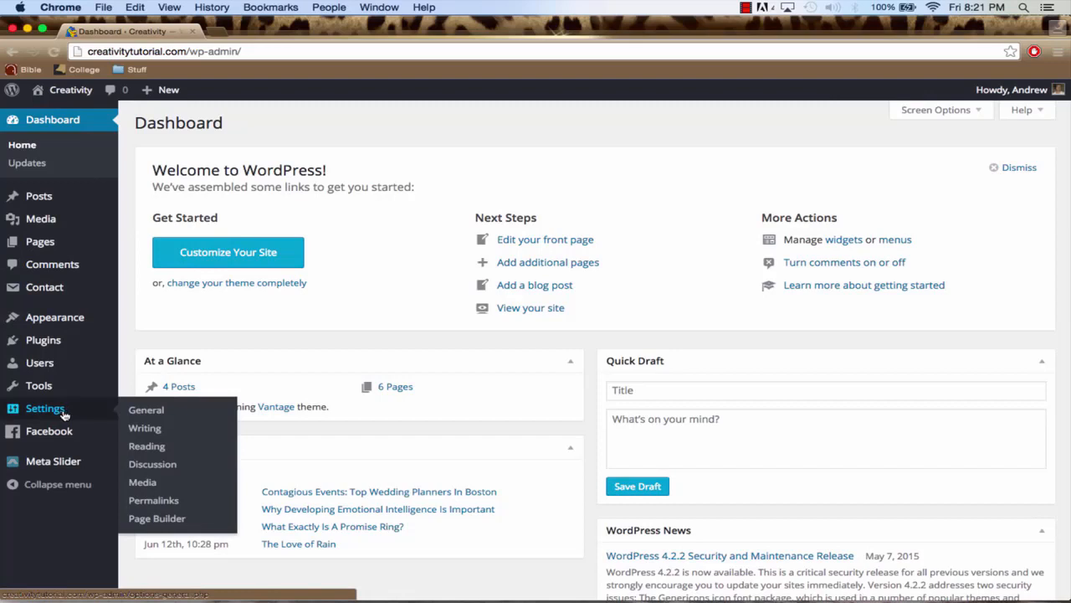
left_click(144, 411)
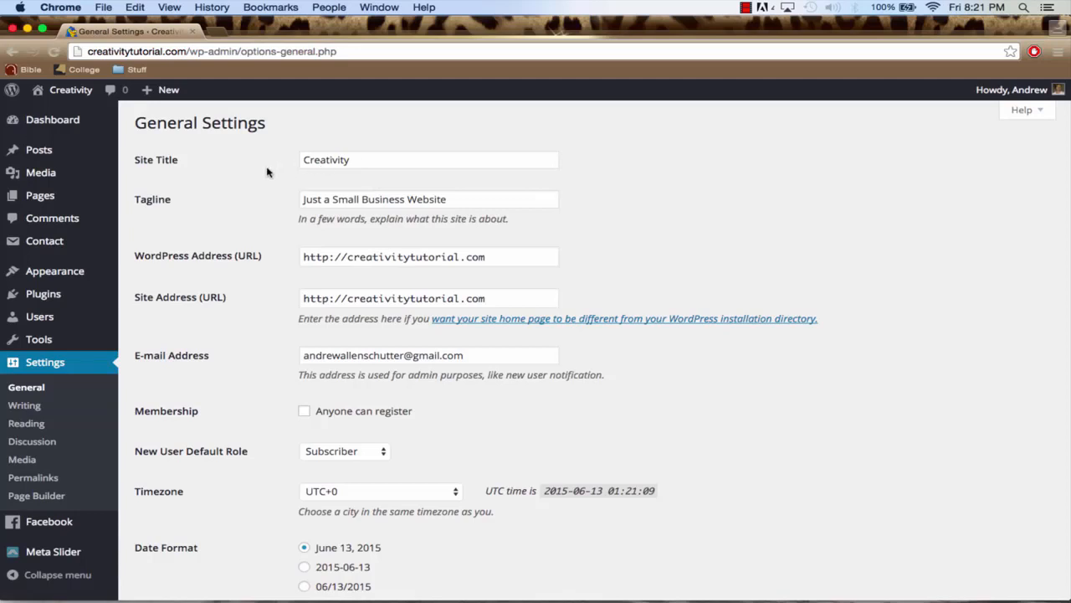
View the creativitytutorial.com home page in a new tab, then close it and look over the General Settings
left_click(215, 31)
type("creativitytutorial.com")
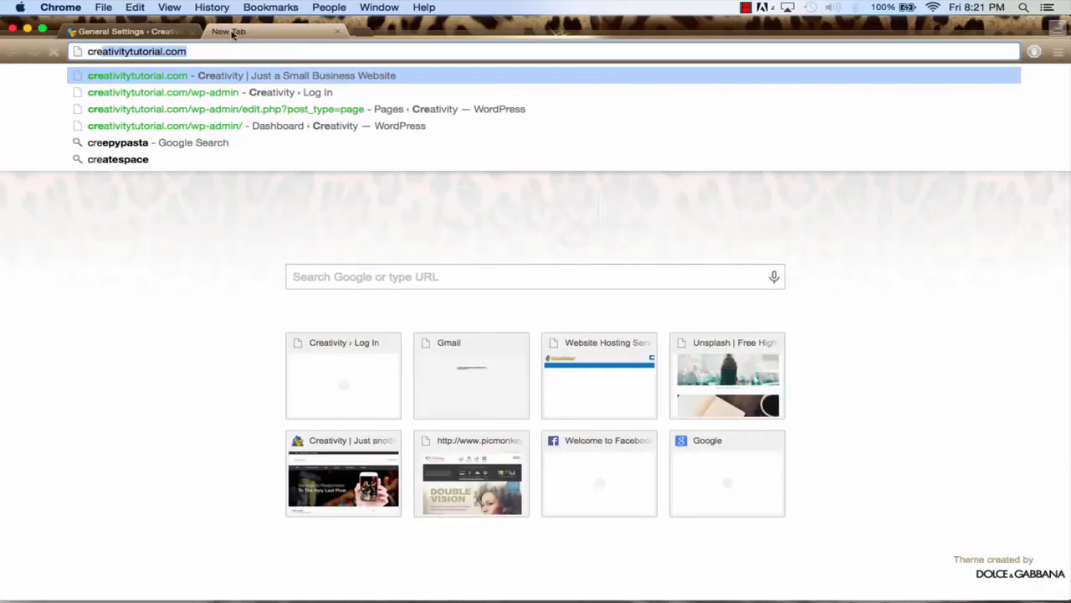
key("Return")
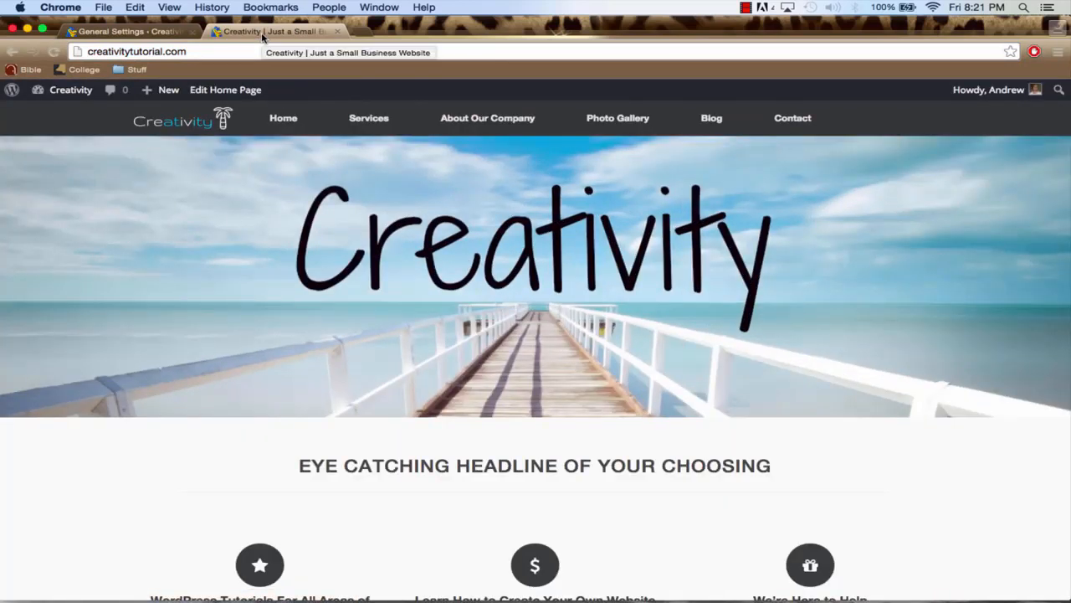
left_click(149, 32)
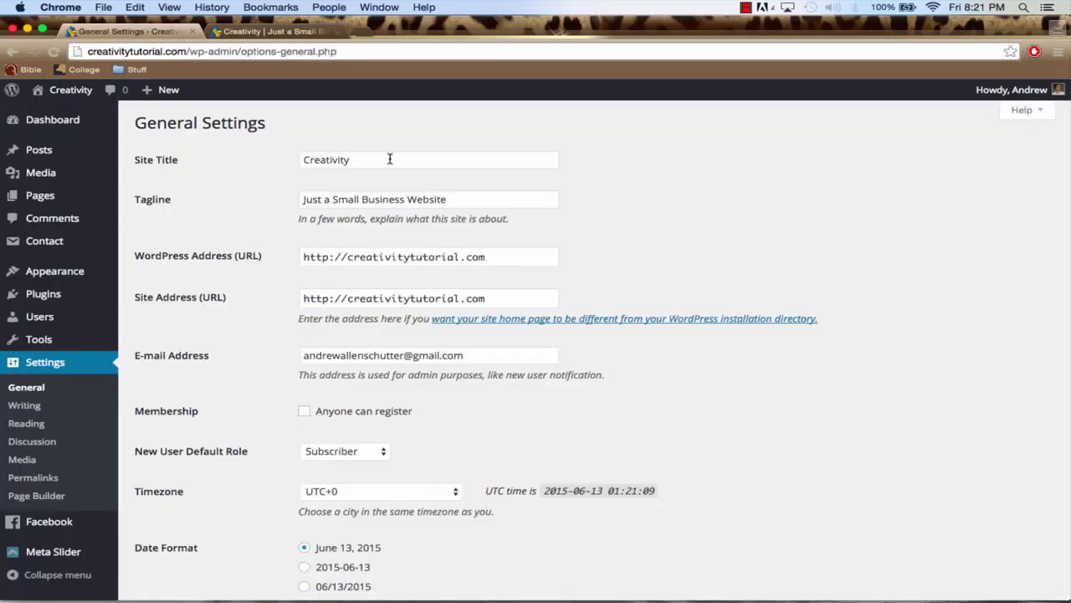
left_click(325, 32)
scroll(389, 192, "down", 8)
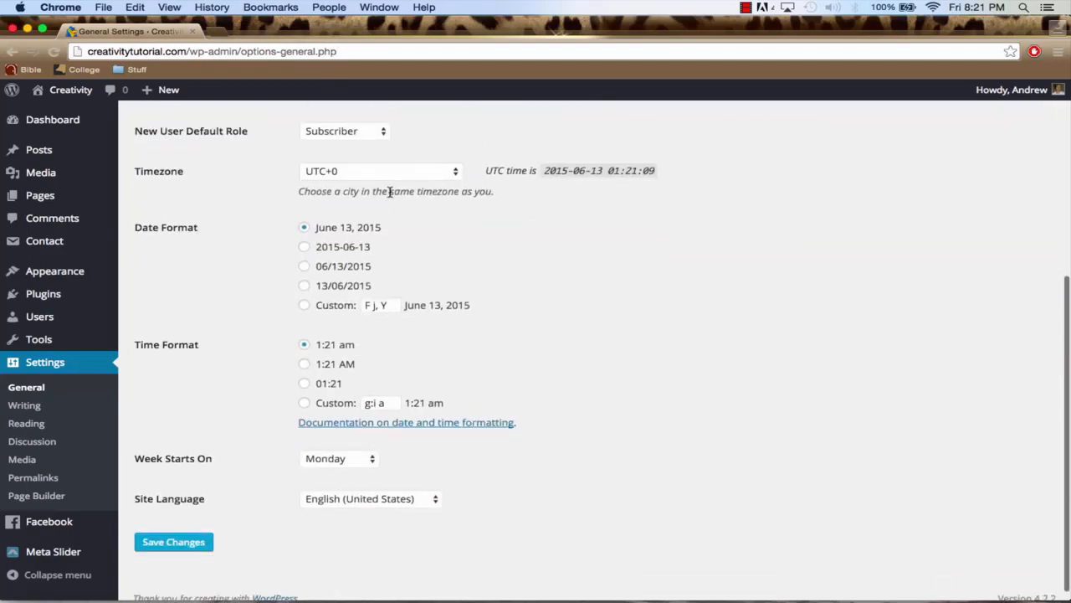
scroll(570, 268, "up", 8)
Log out of WordPress and load the creativitytutorial.com home page as a logged-out visitor
mouse_move(1024, 100)
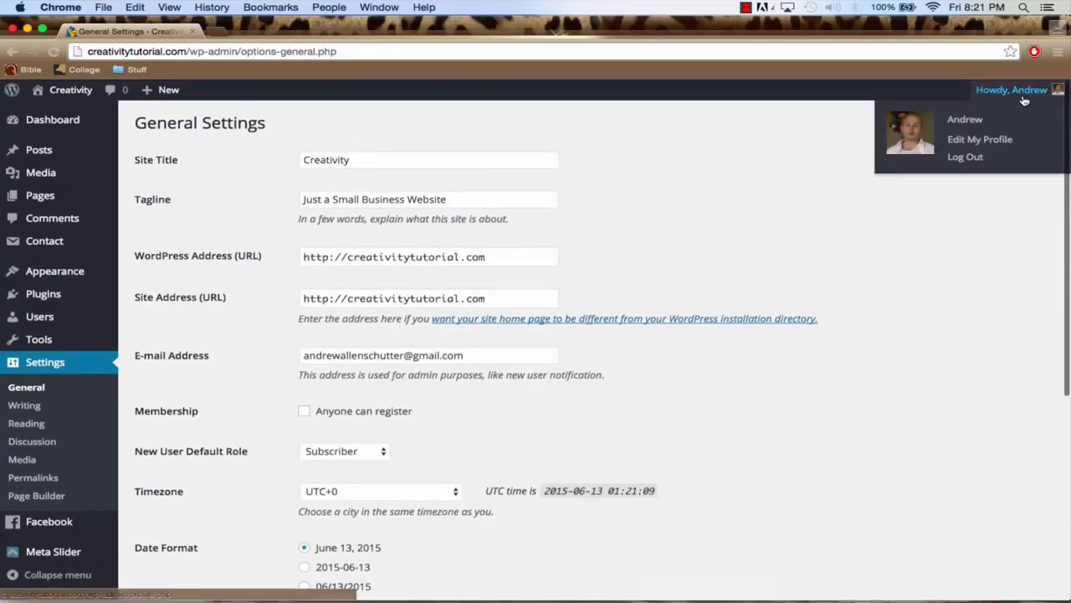
left_click(959, 159)
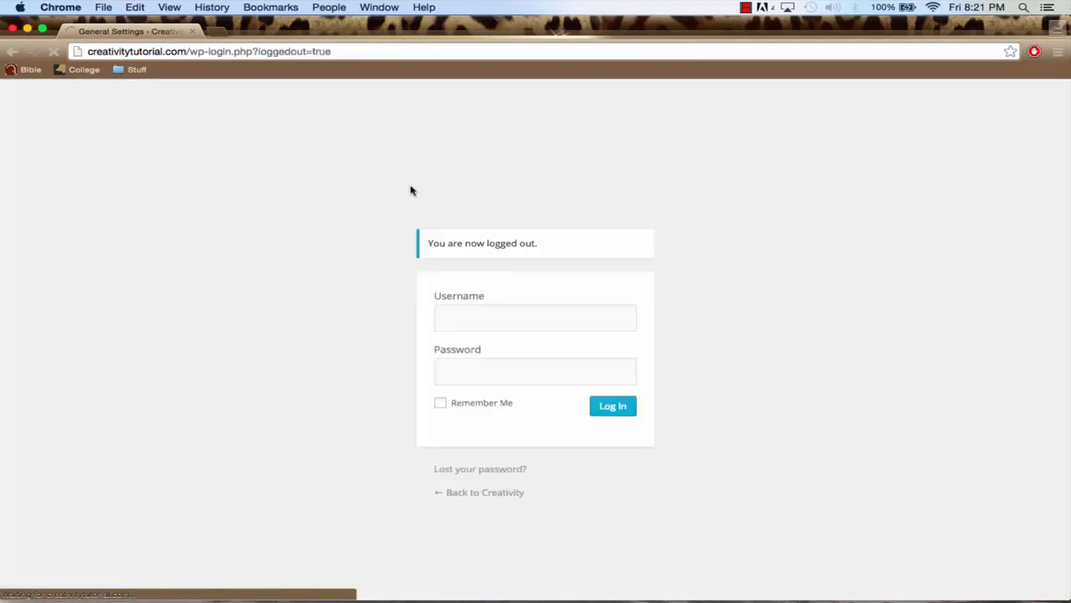
left_click(193, 52)
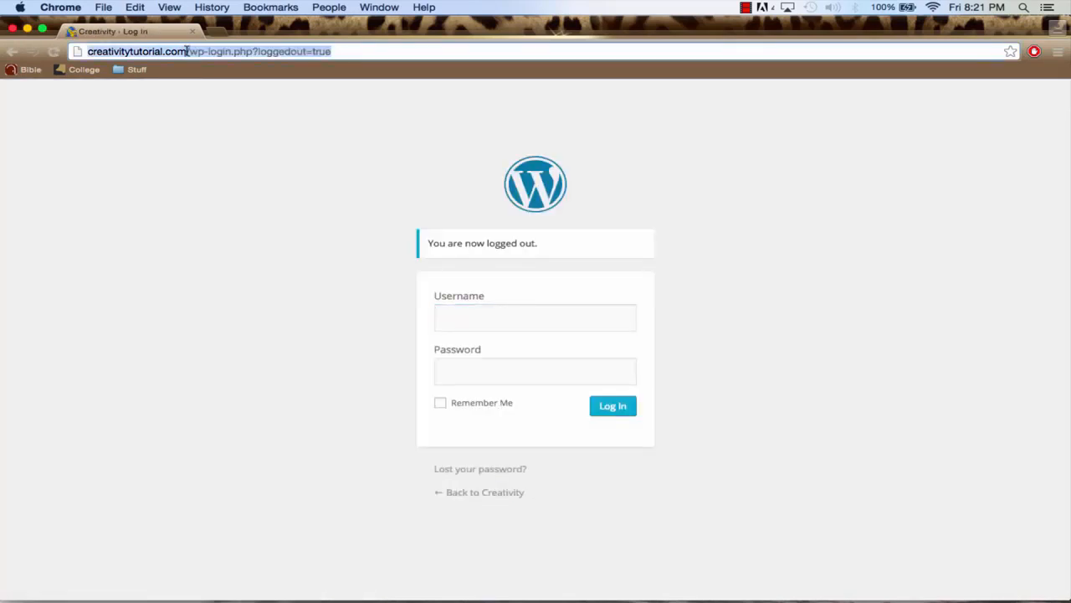
left_click_drag(187, 51, 402, 51)
key("BackSpace")
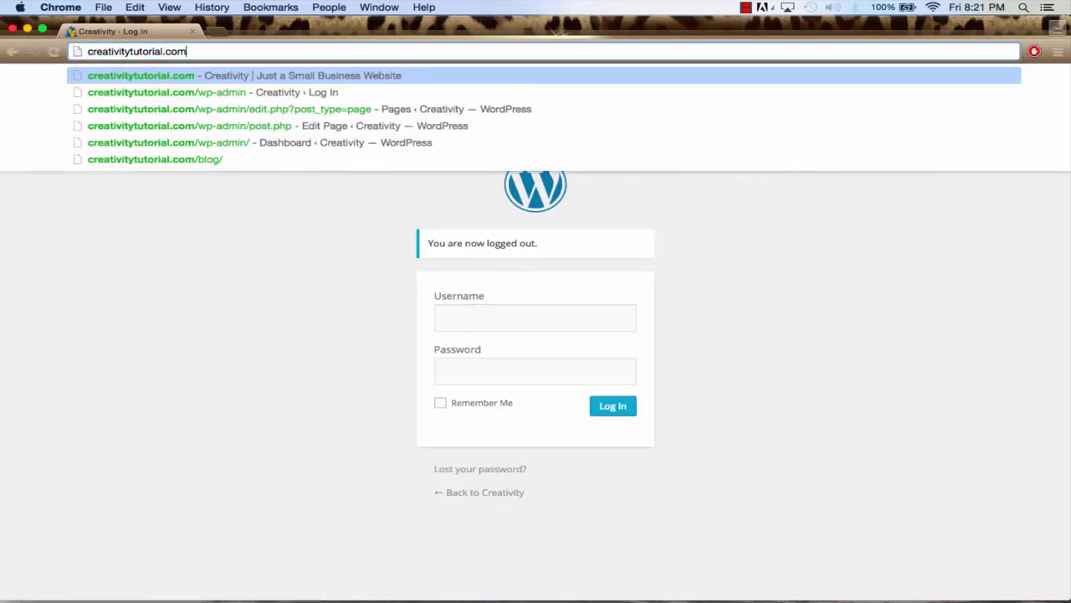
key("Return")
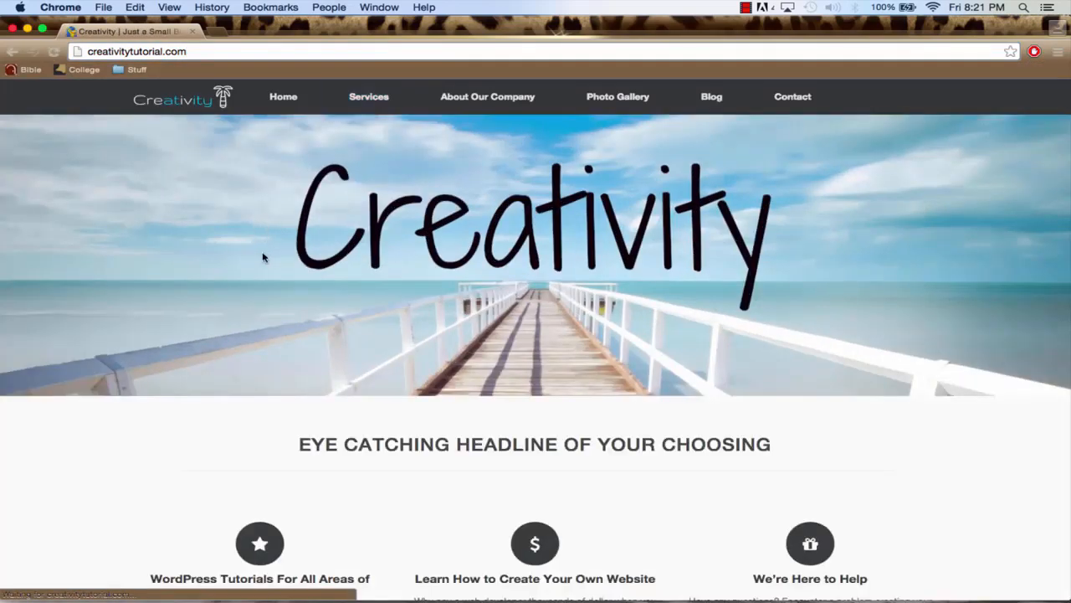